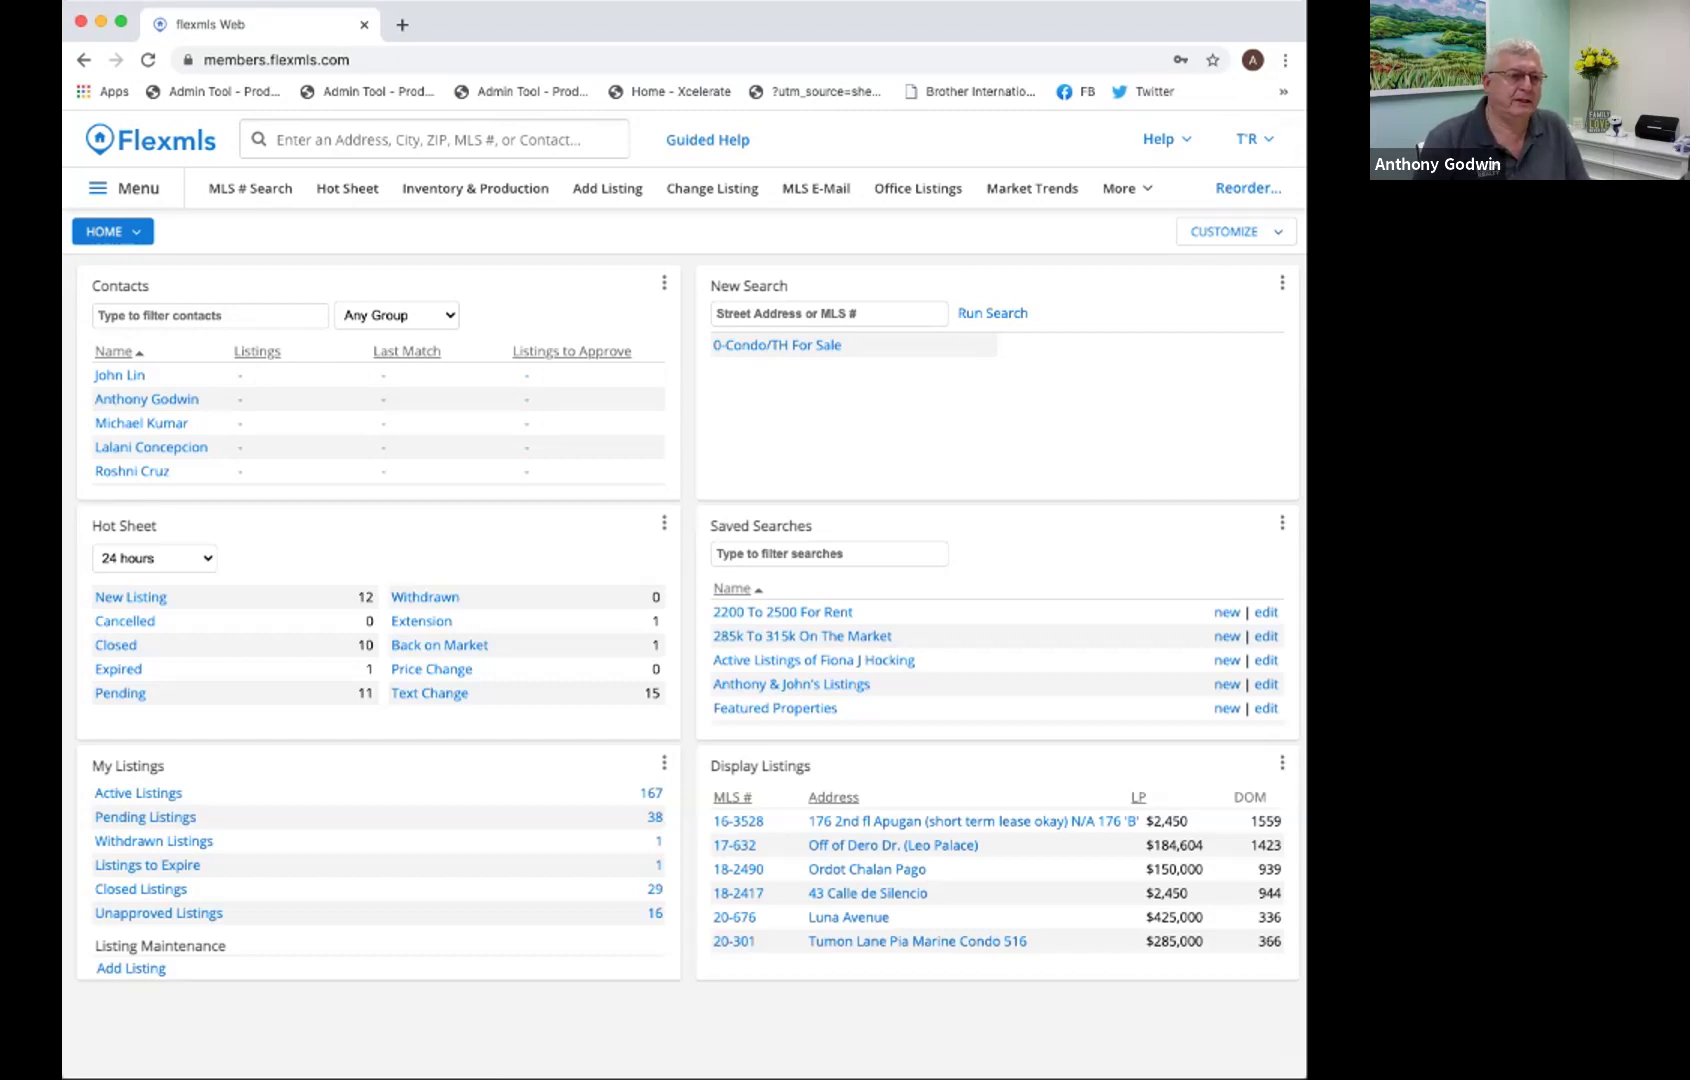
Start a new search using the Quick Search template.
click(124, 188)
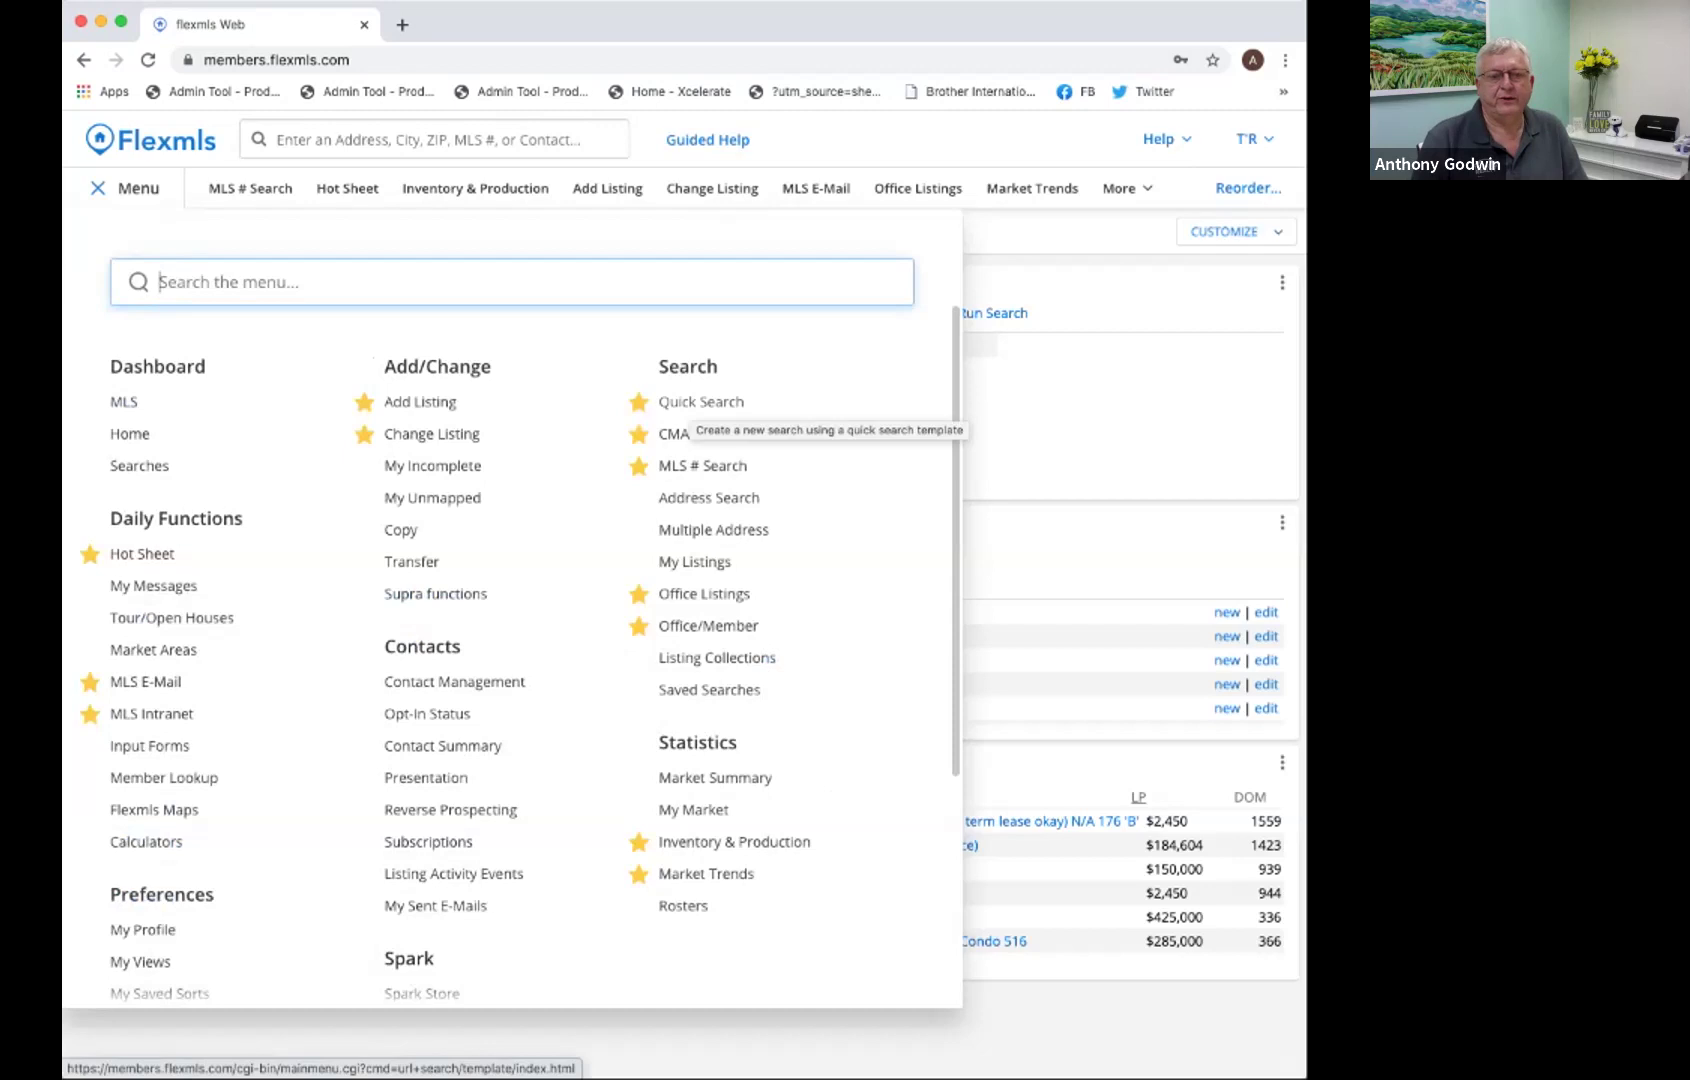
click(700, 402)
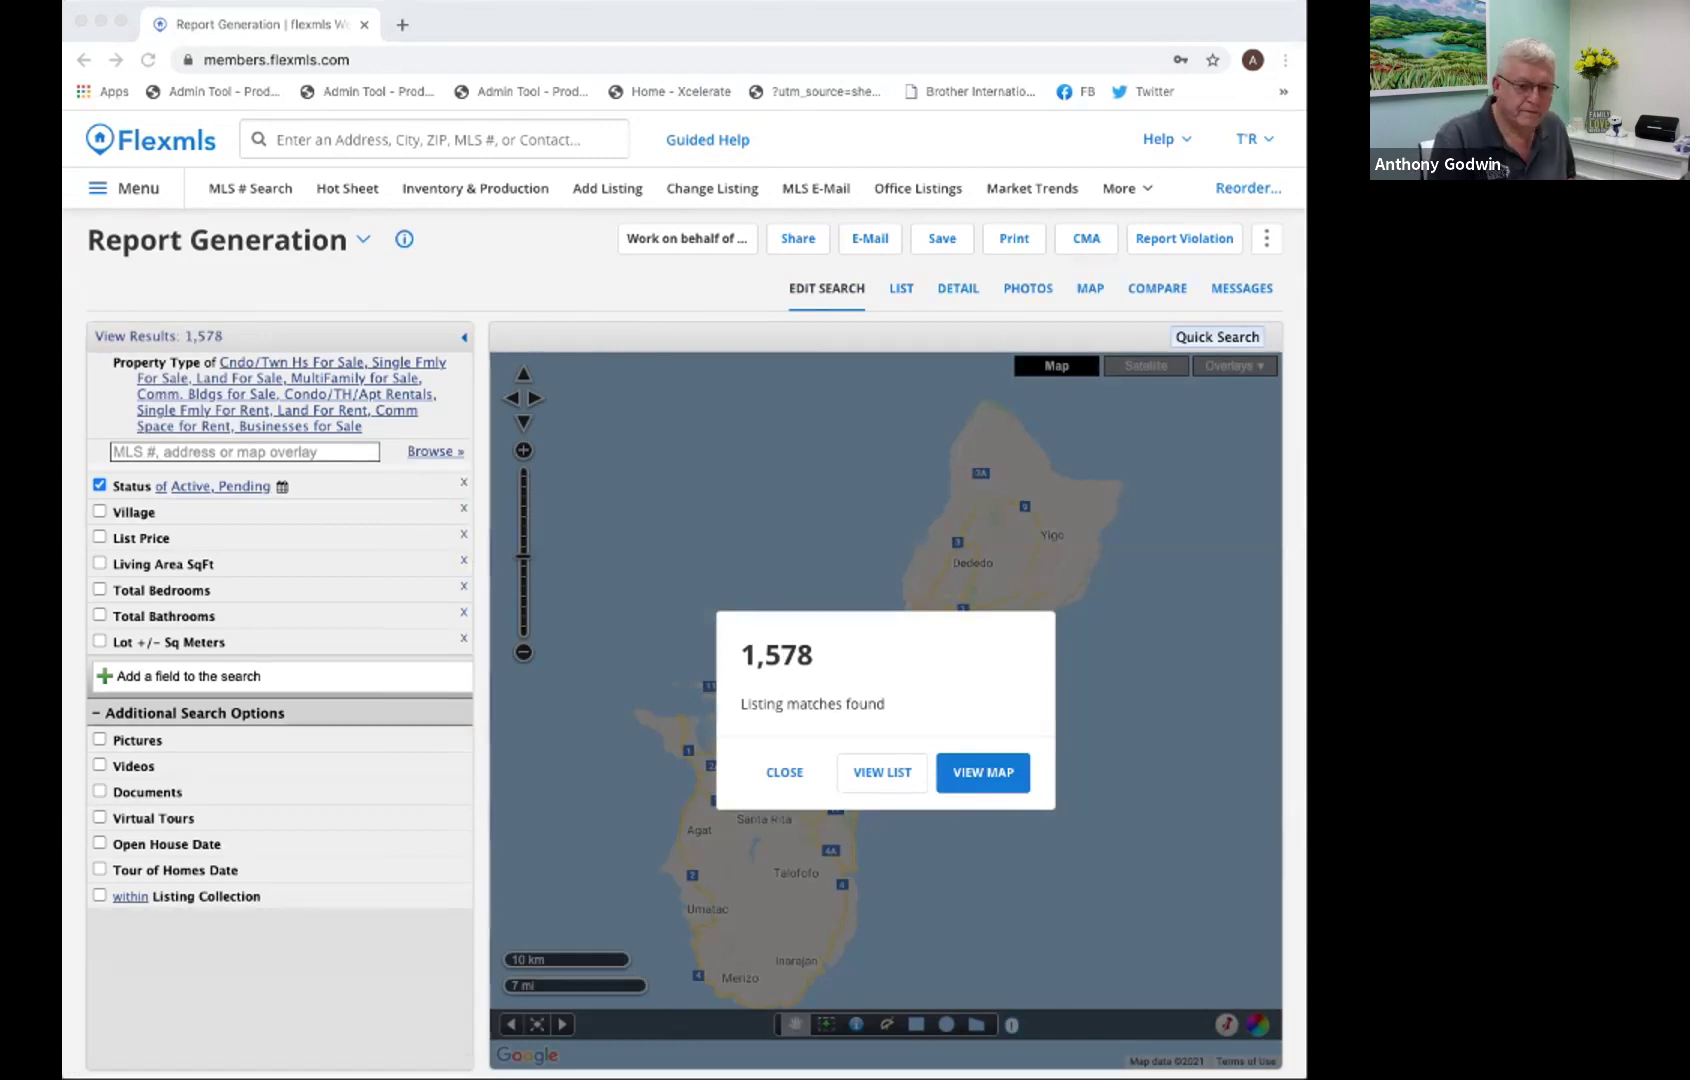
key(super+Tab)
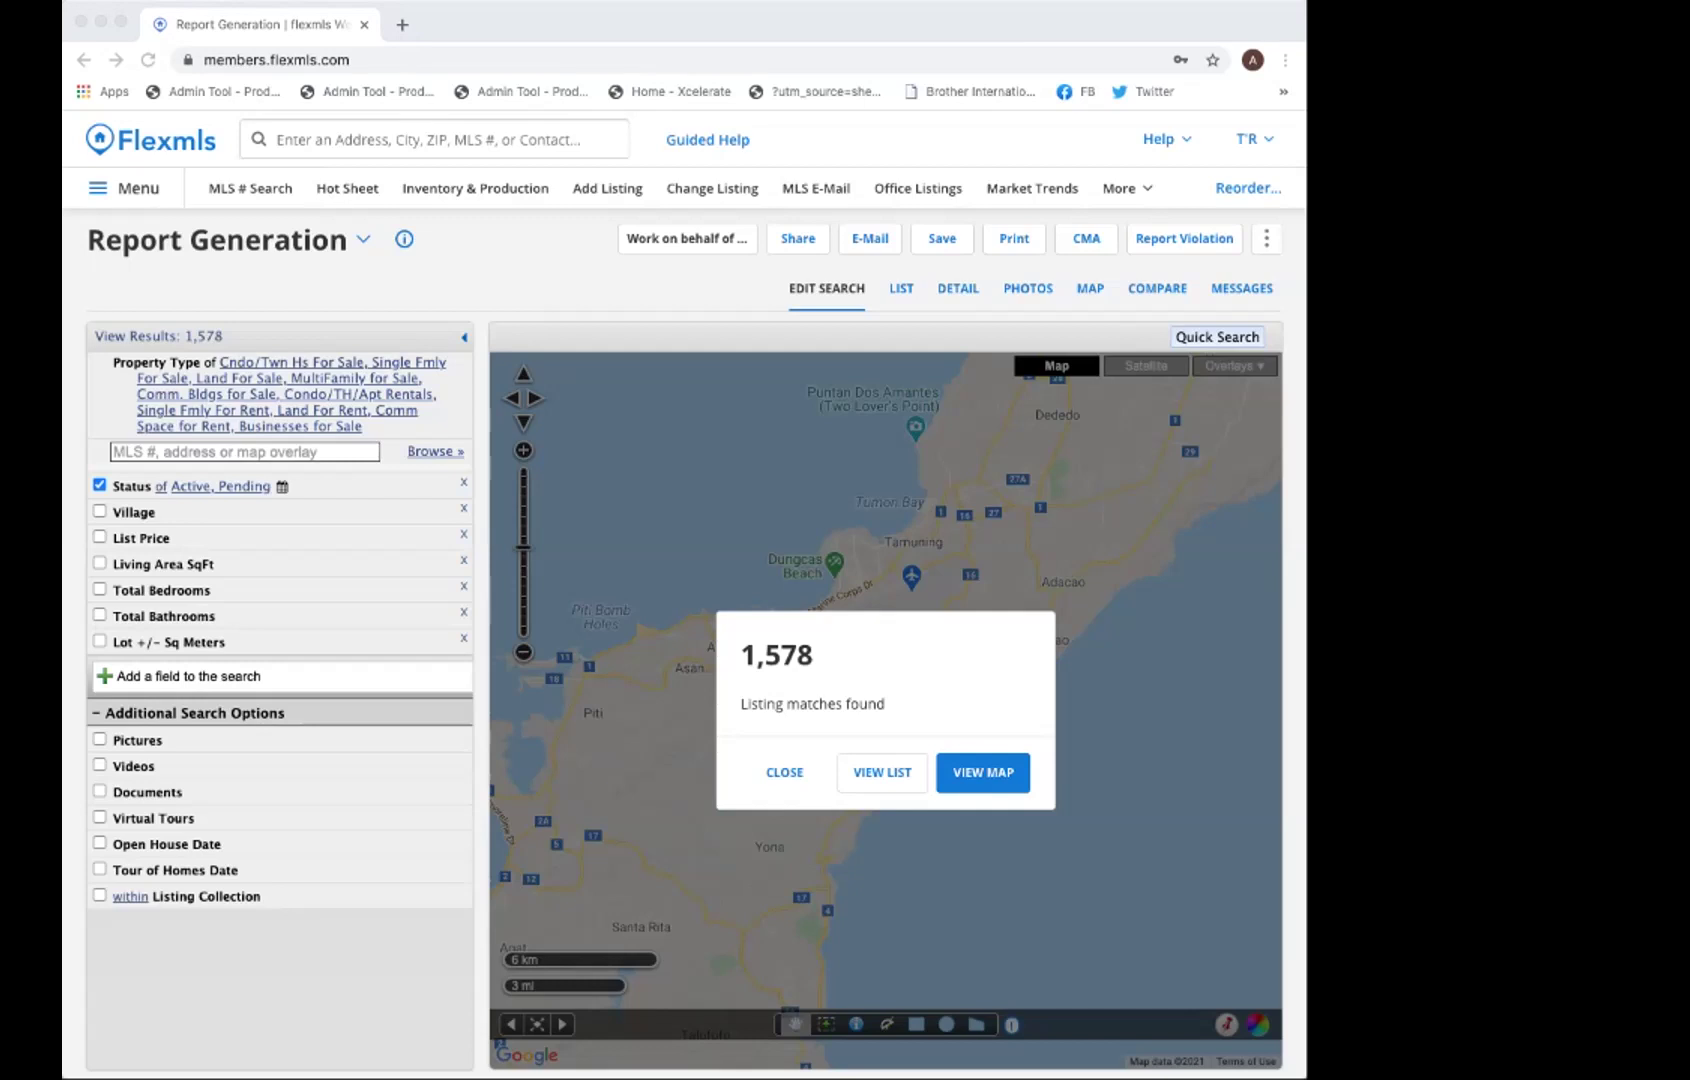
Enlarge the browser page zoom to 150%.
click(175, 2)
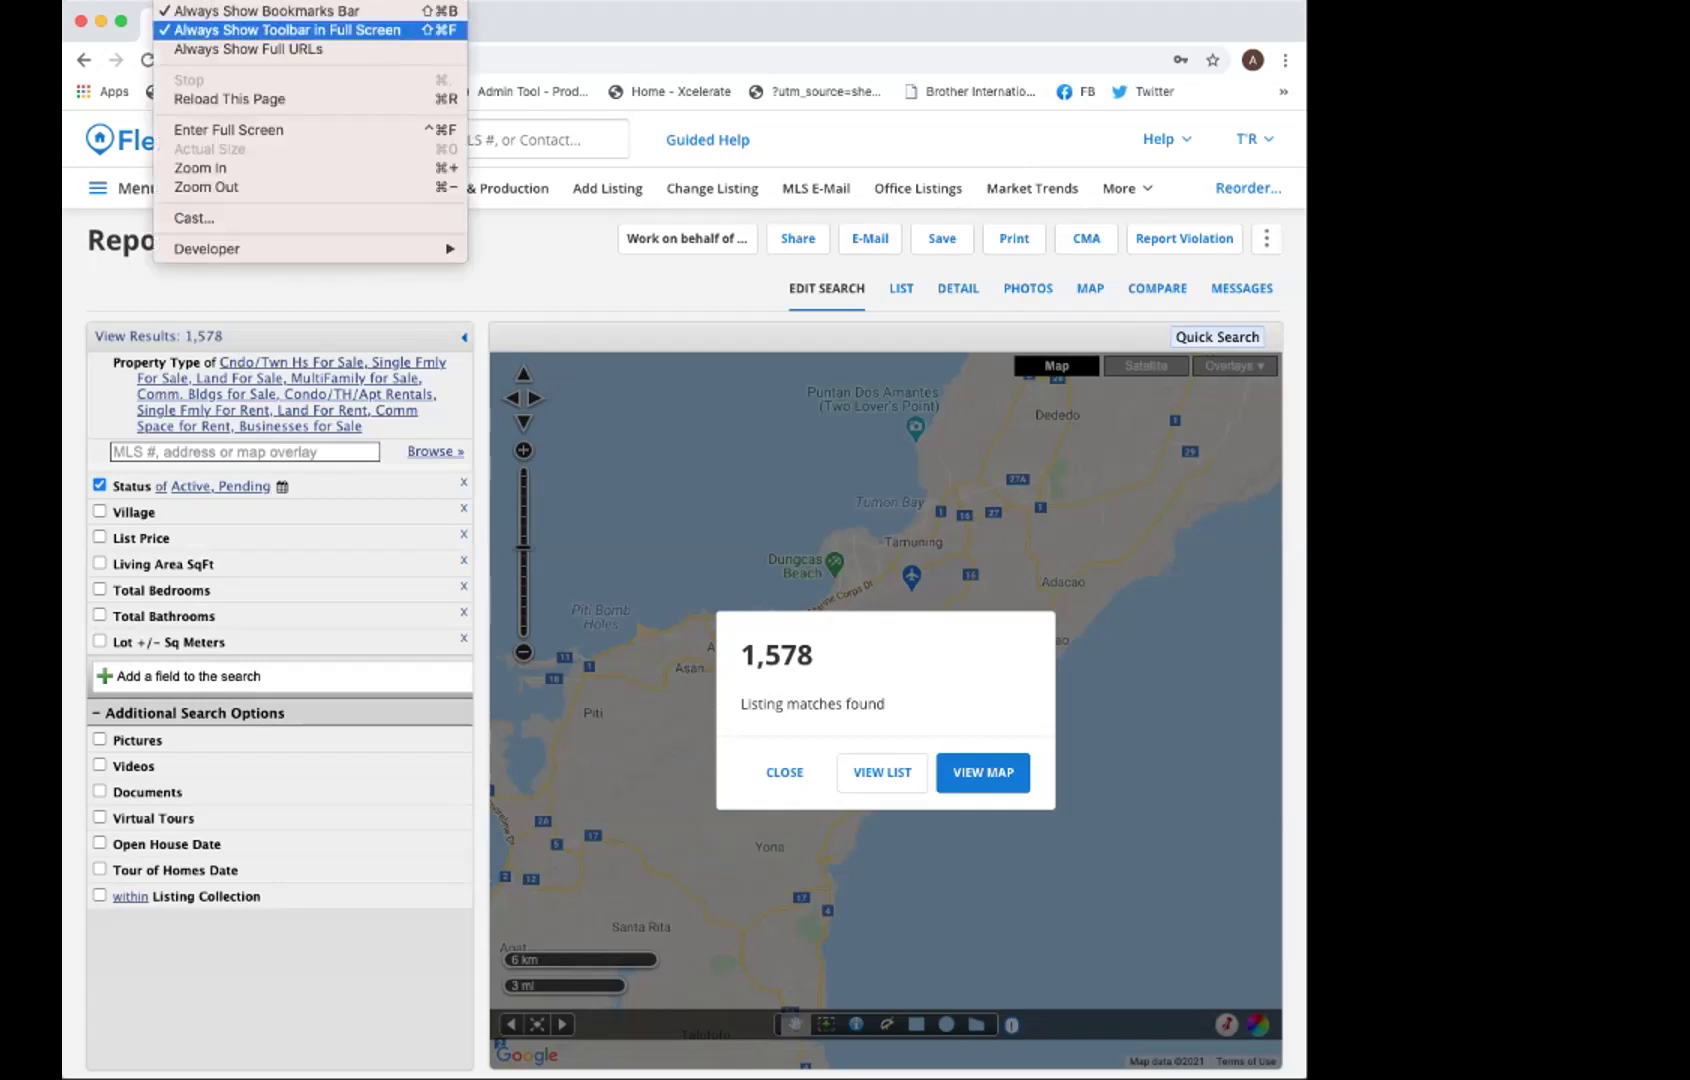
click(200, 168)
click(200, 167)
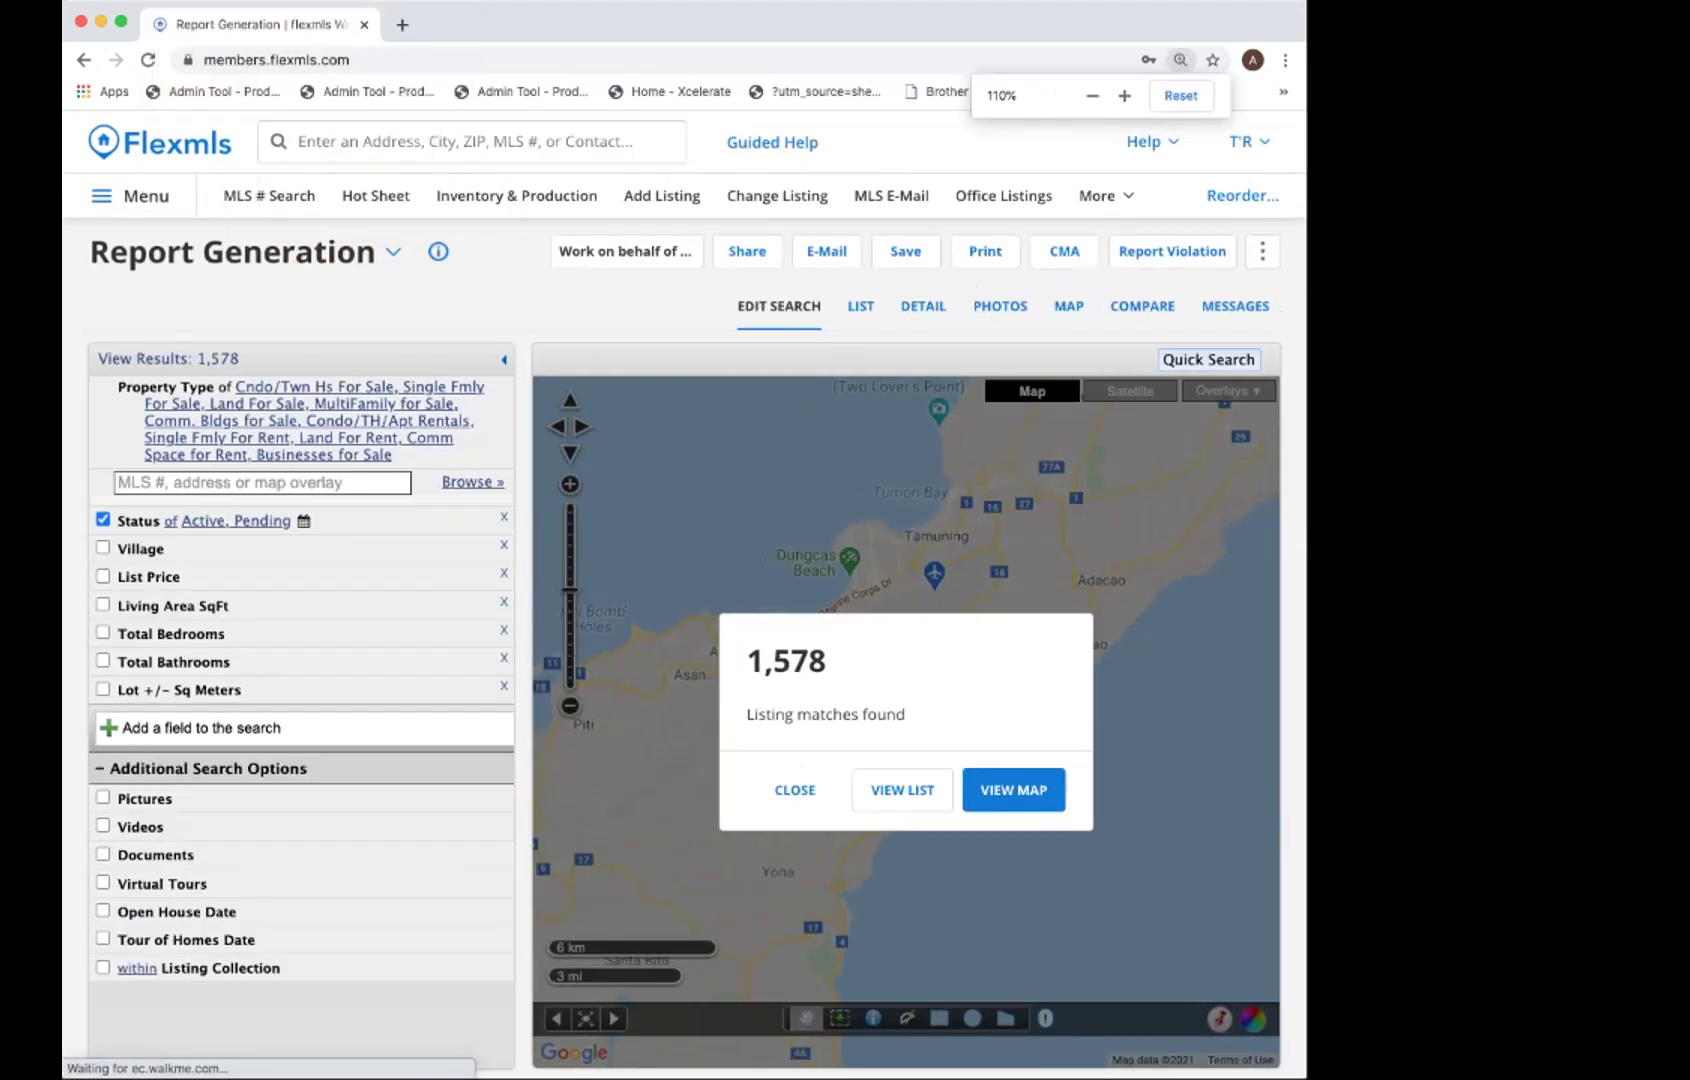
click(1124, 95)
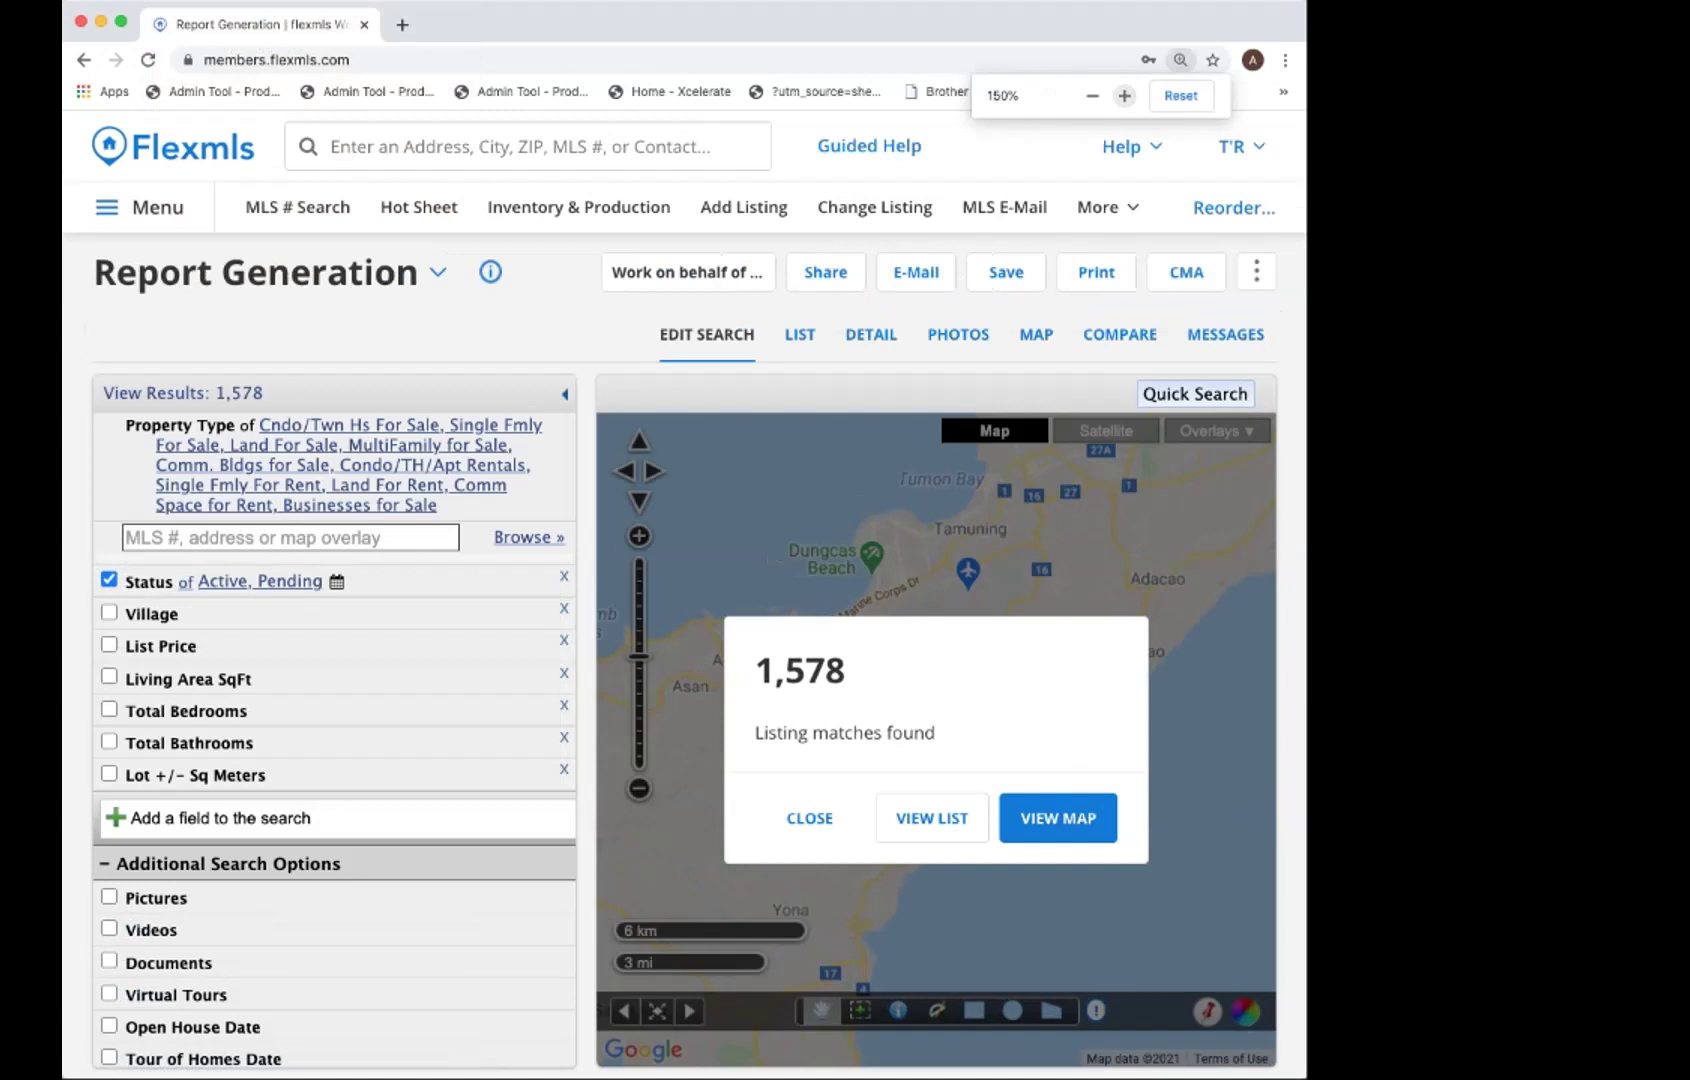
click(1124, 95)
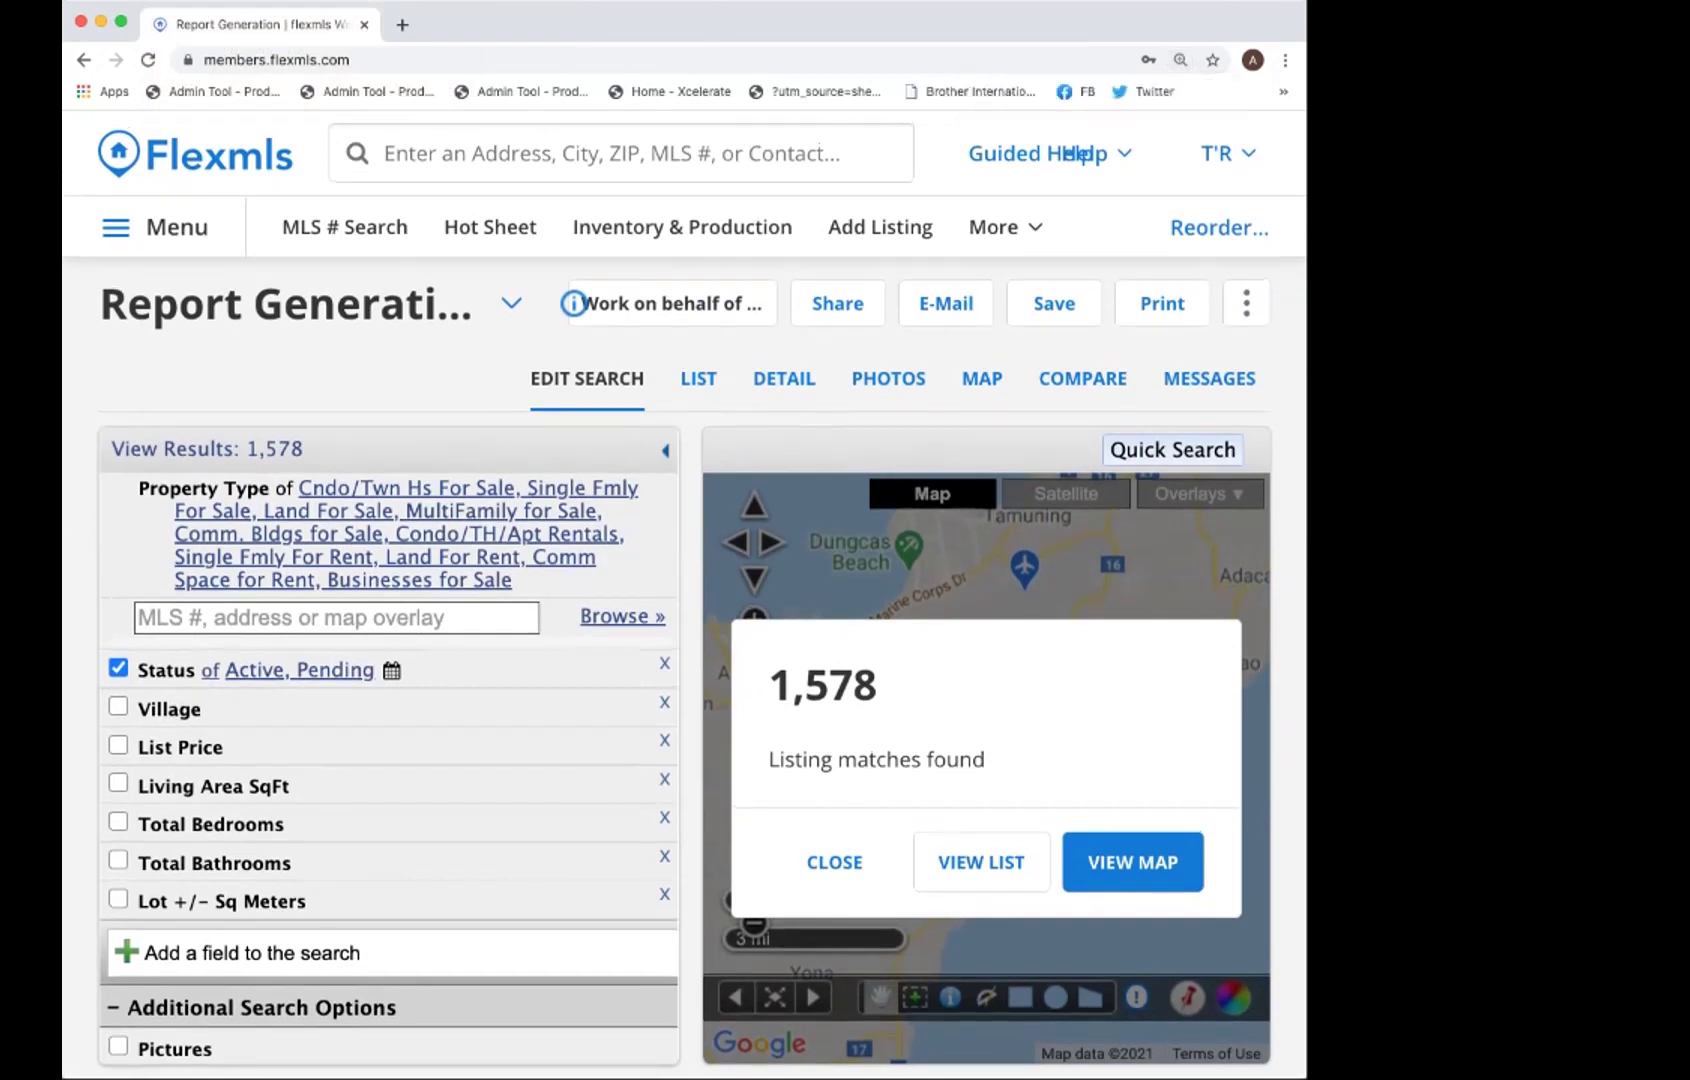
Dismiss the listing matches message and start the Quick Search again.
click(834, 862)
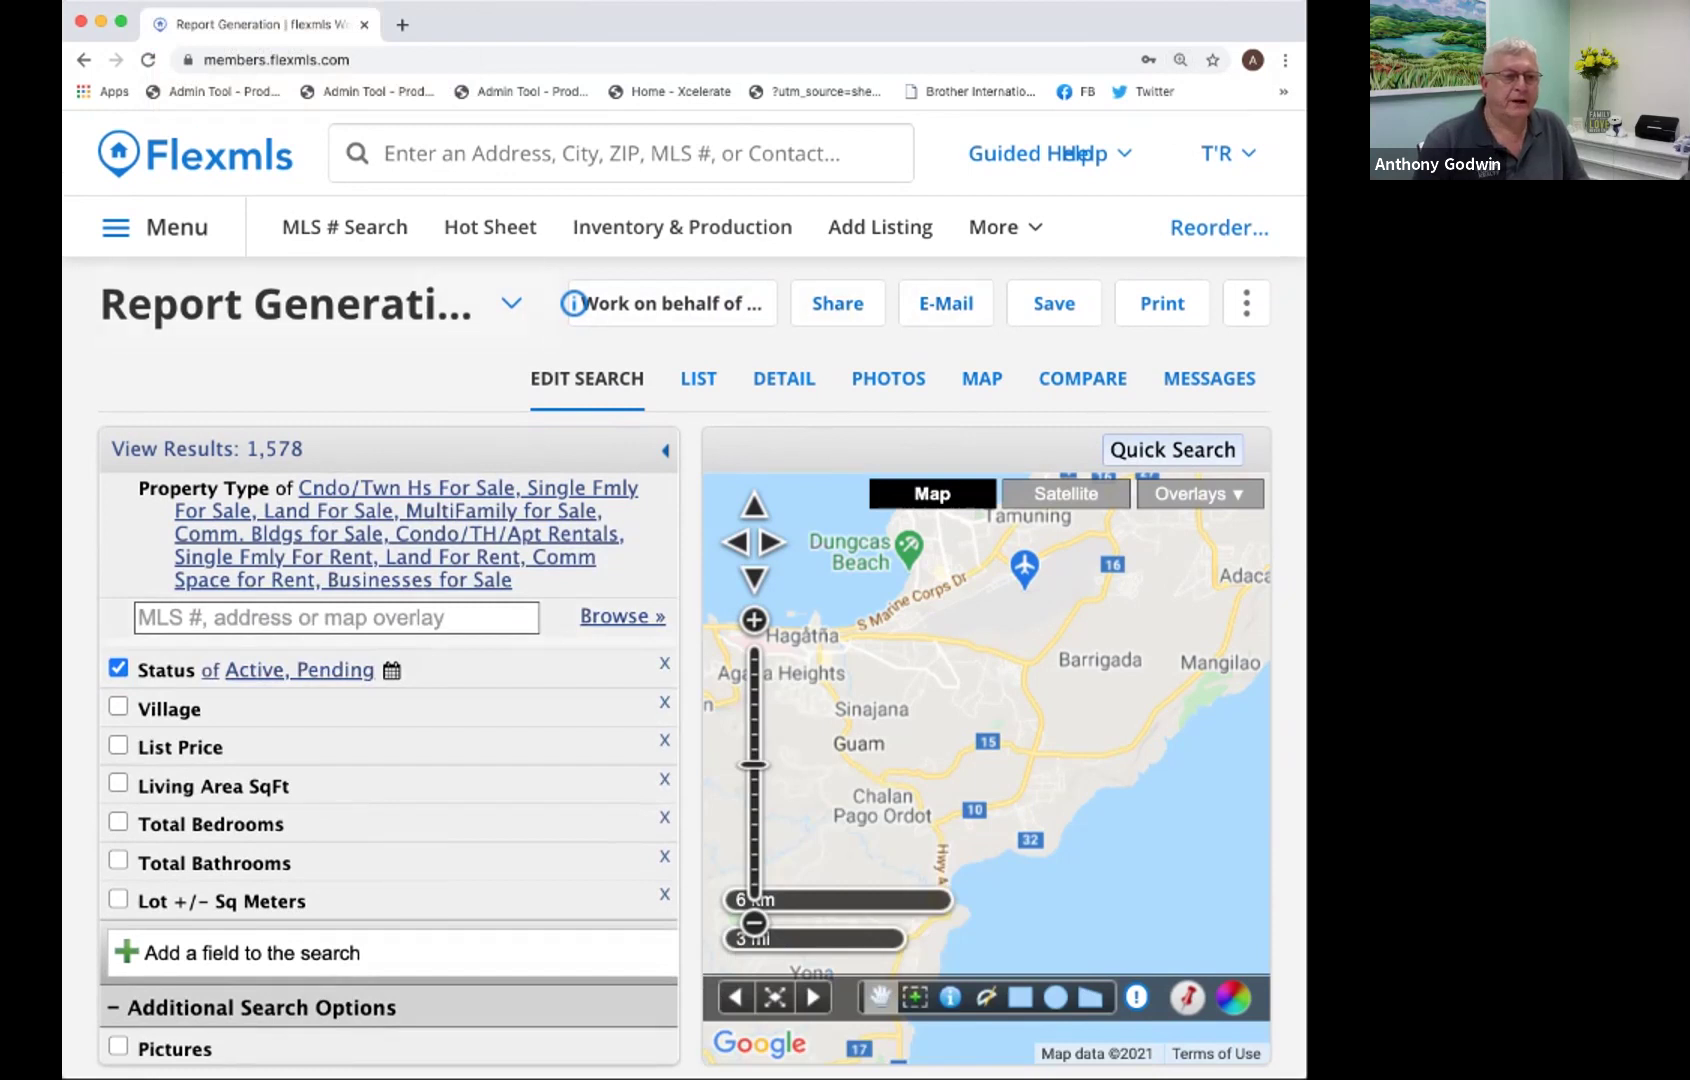
click(120, 227)
click(986, 548)
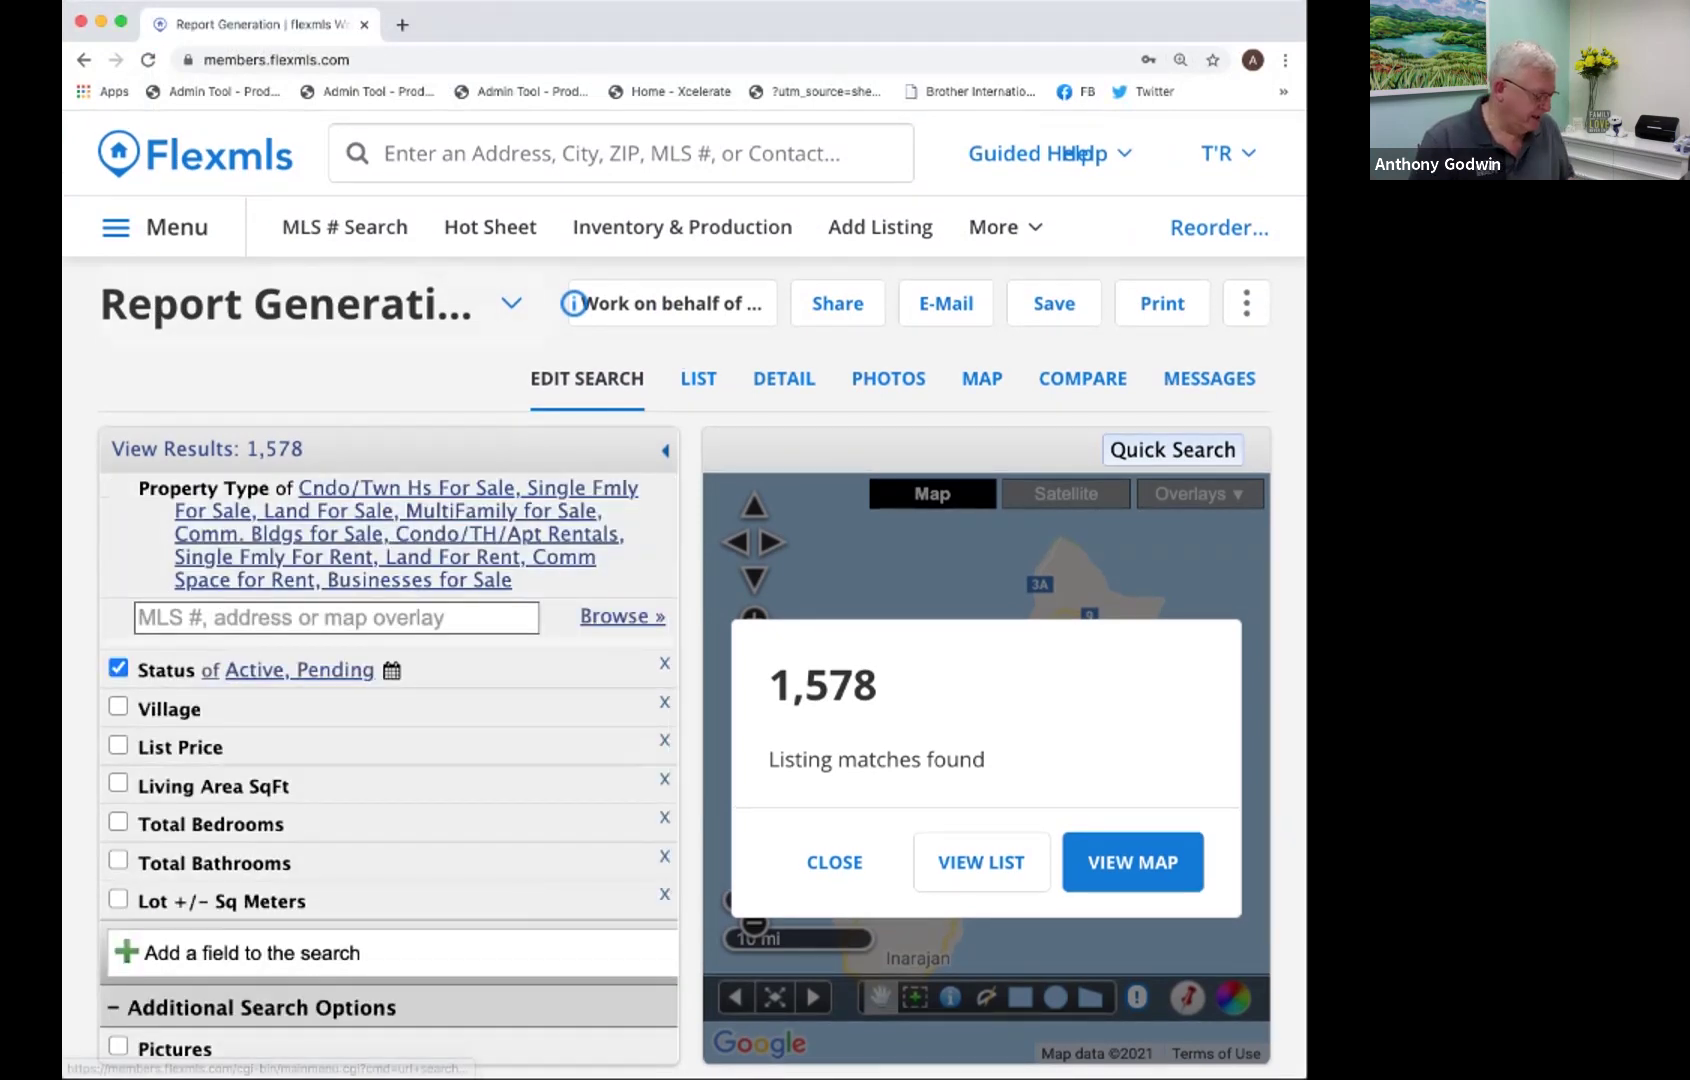
Adjust the browser page zoom to 110% so the whole search form and map fit.
click(178, 2)
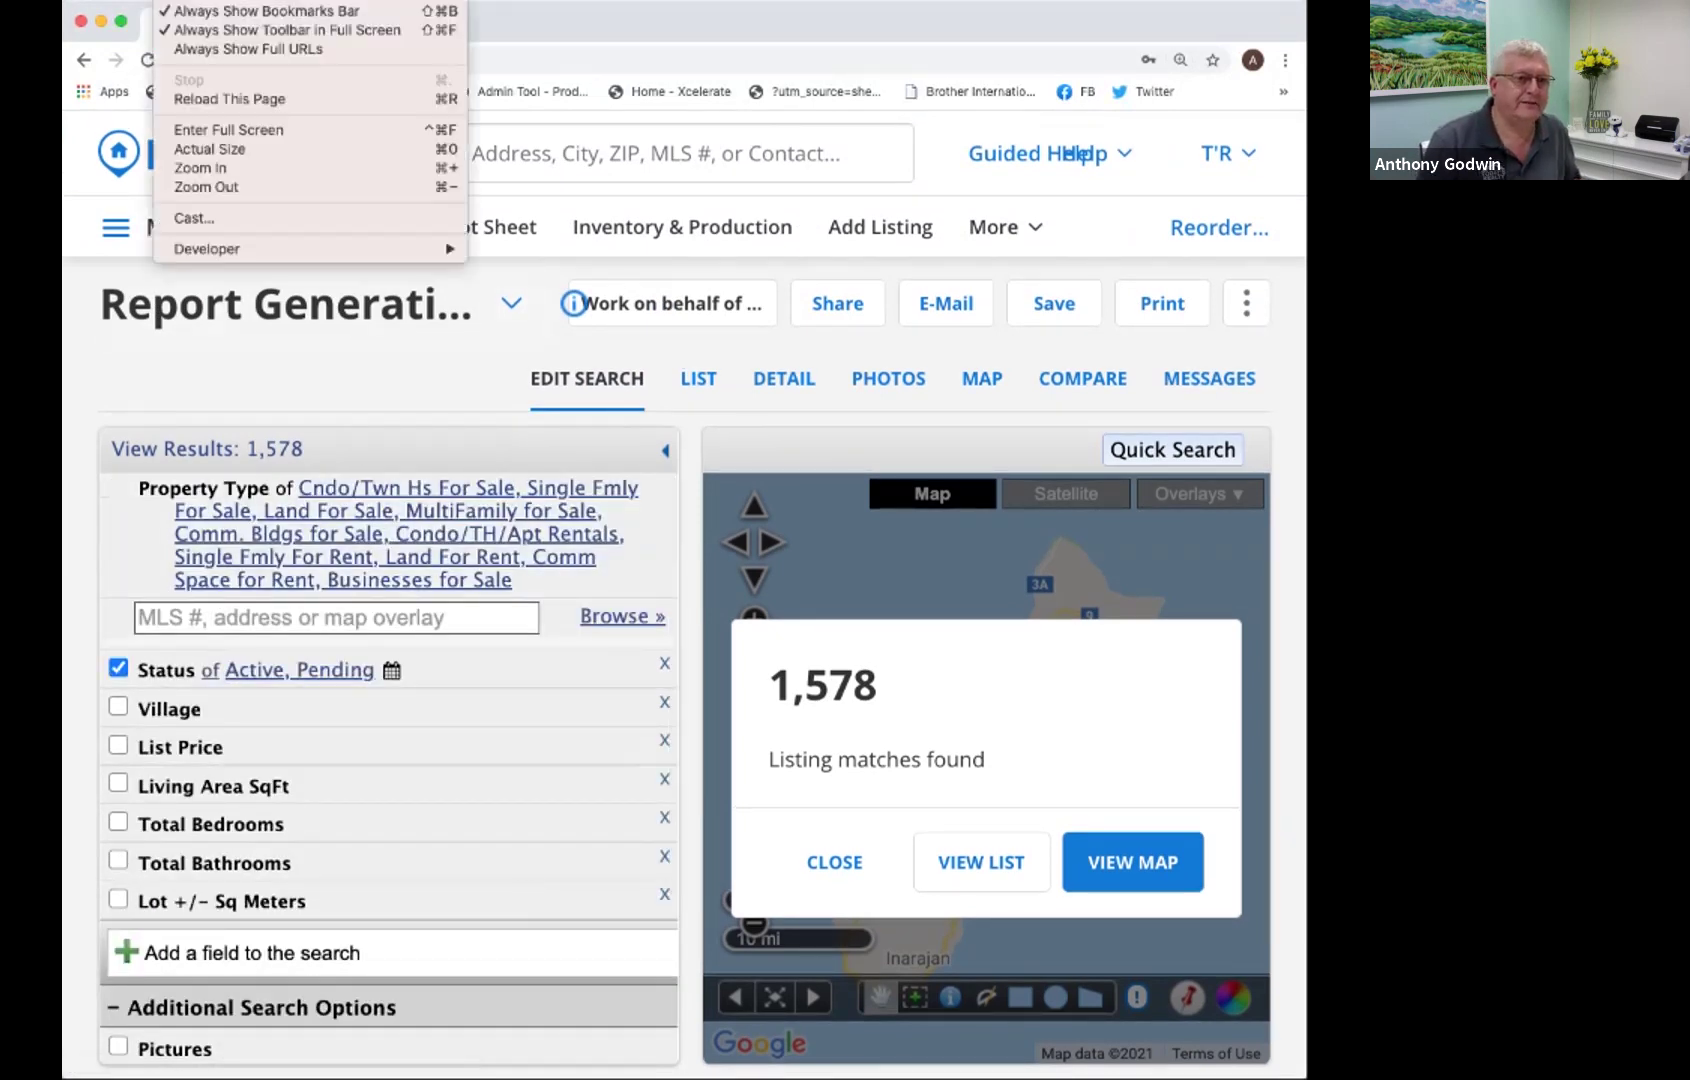
key(Return)
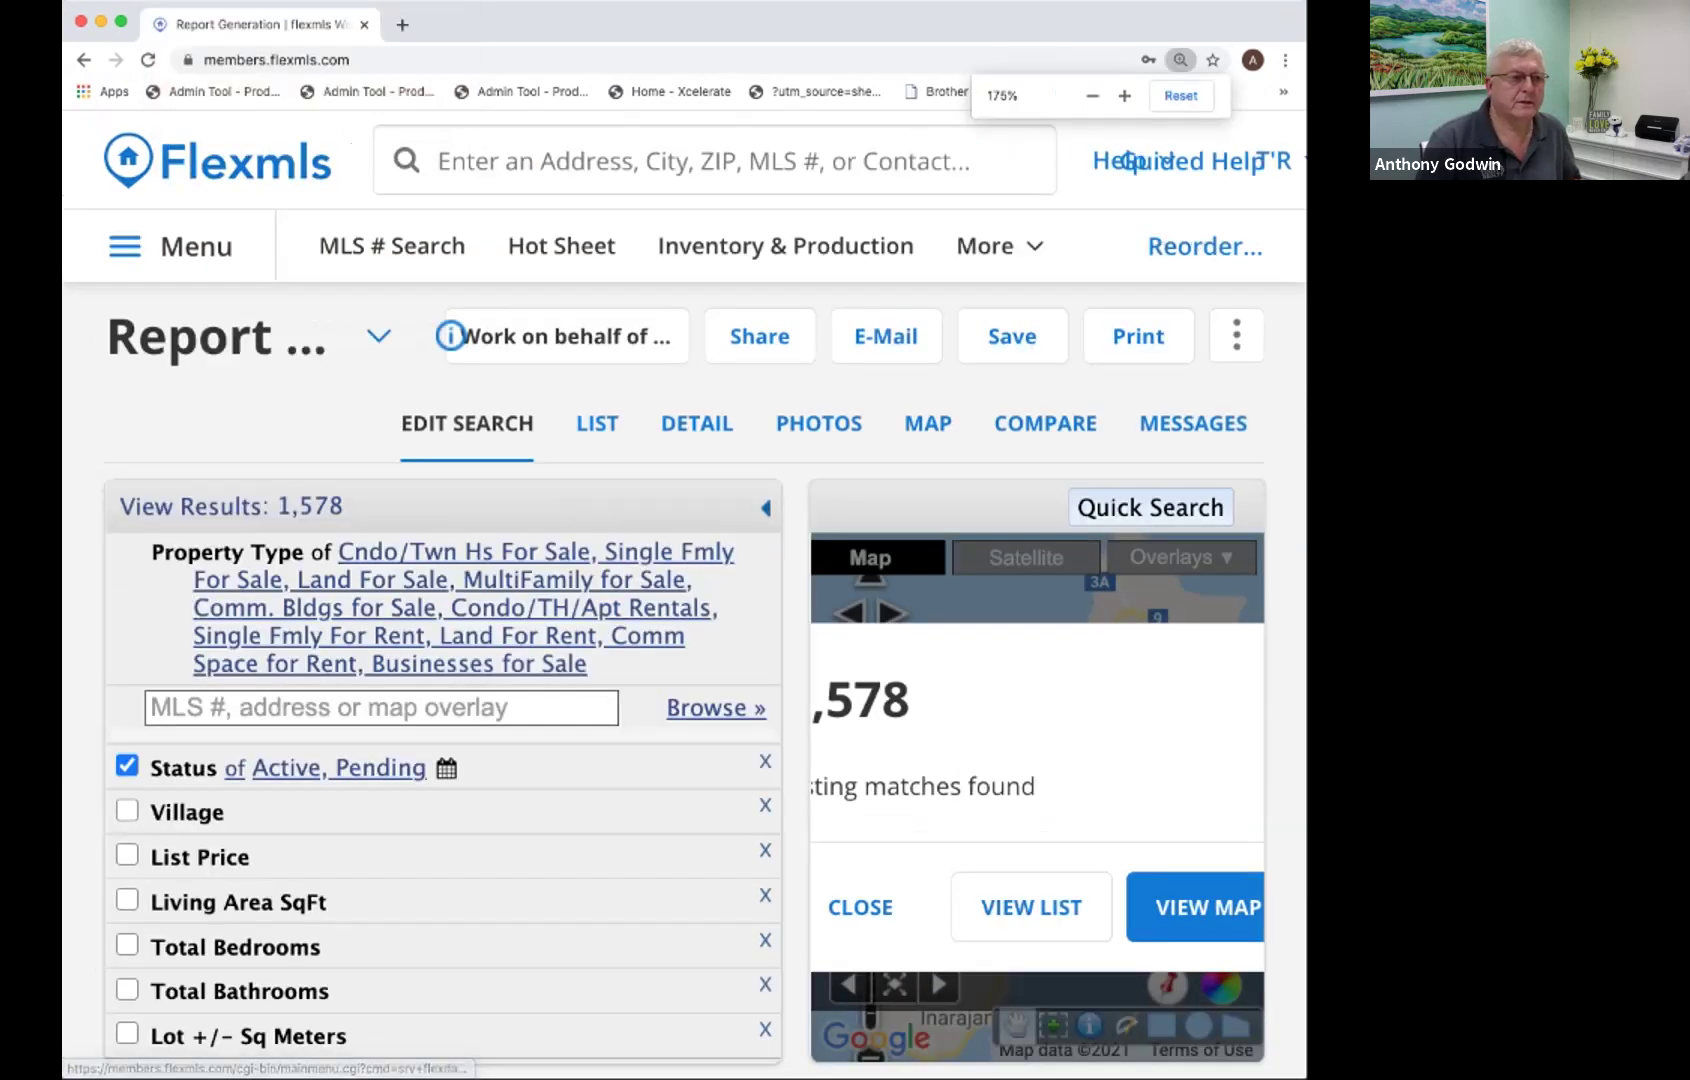
click(178, 2)
key(Return)
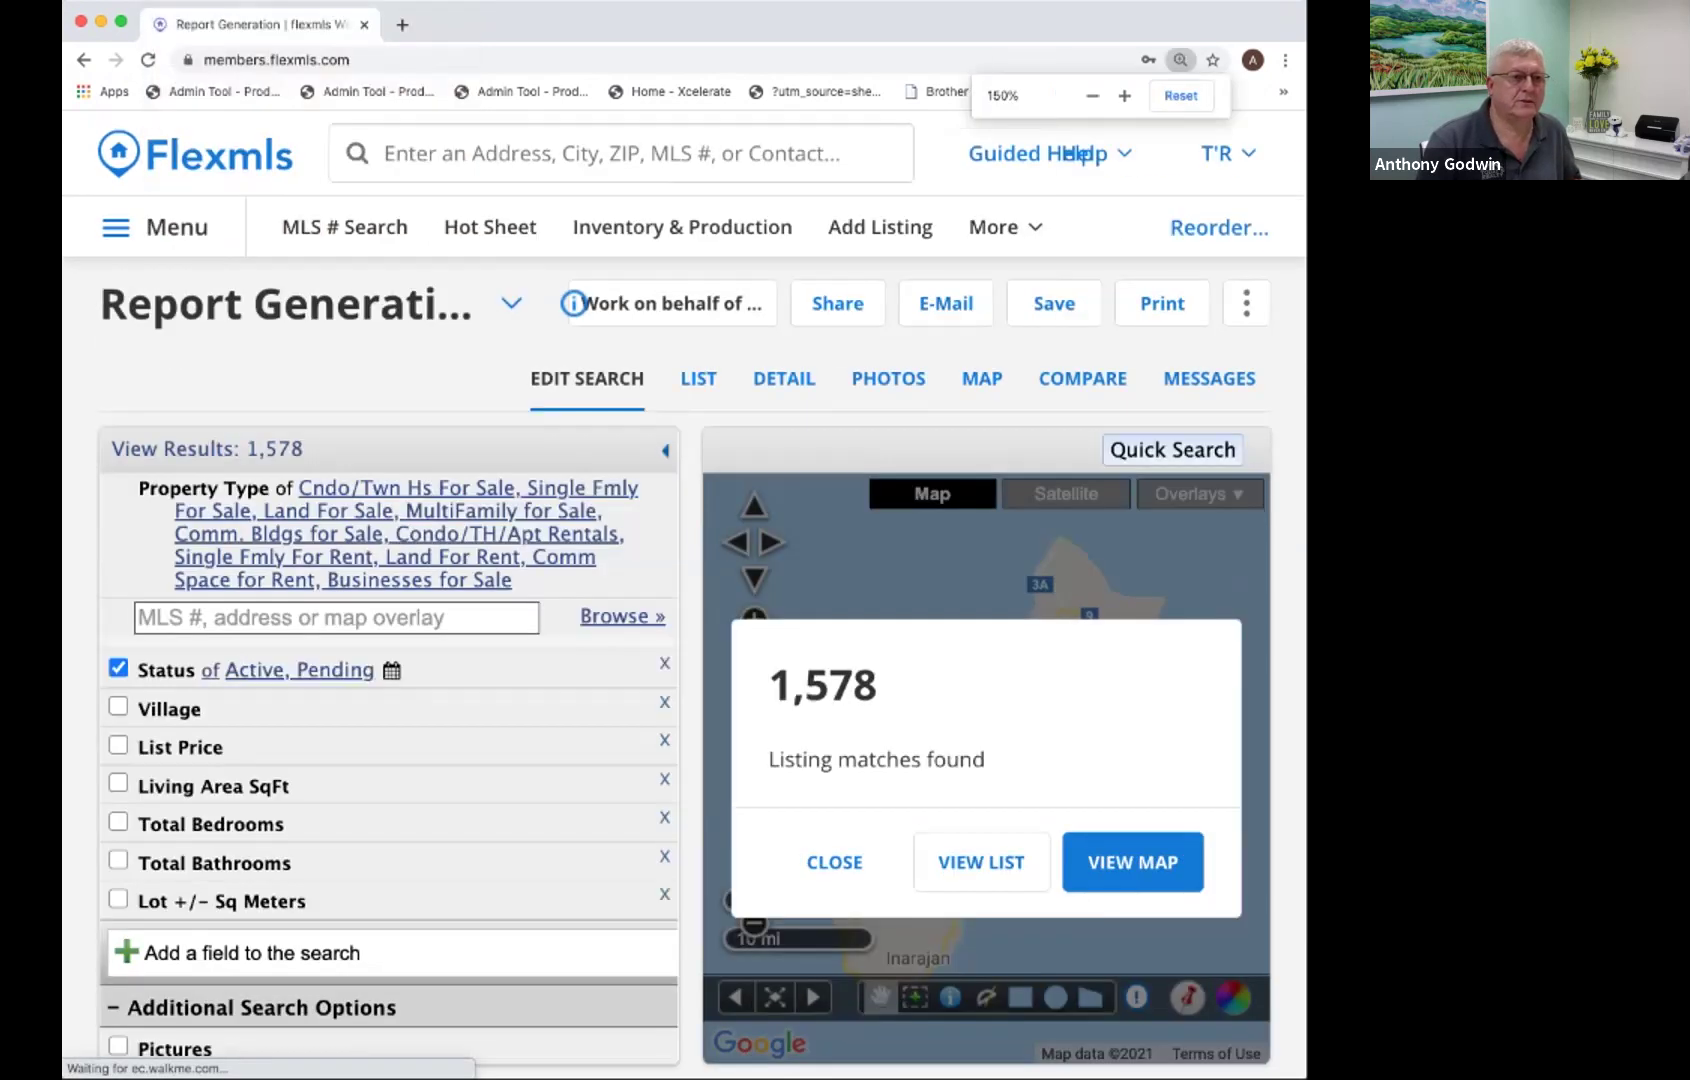
click(178, 2)
click(210, 186)
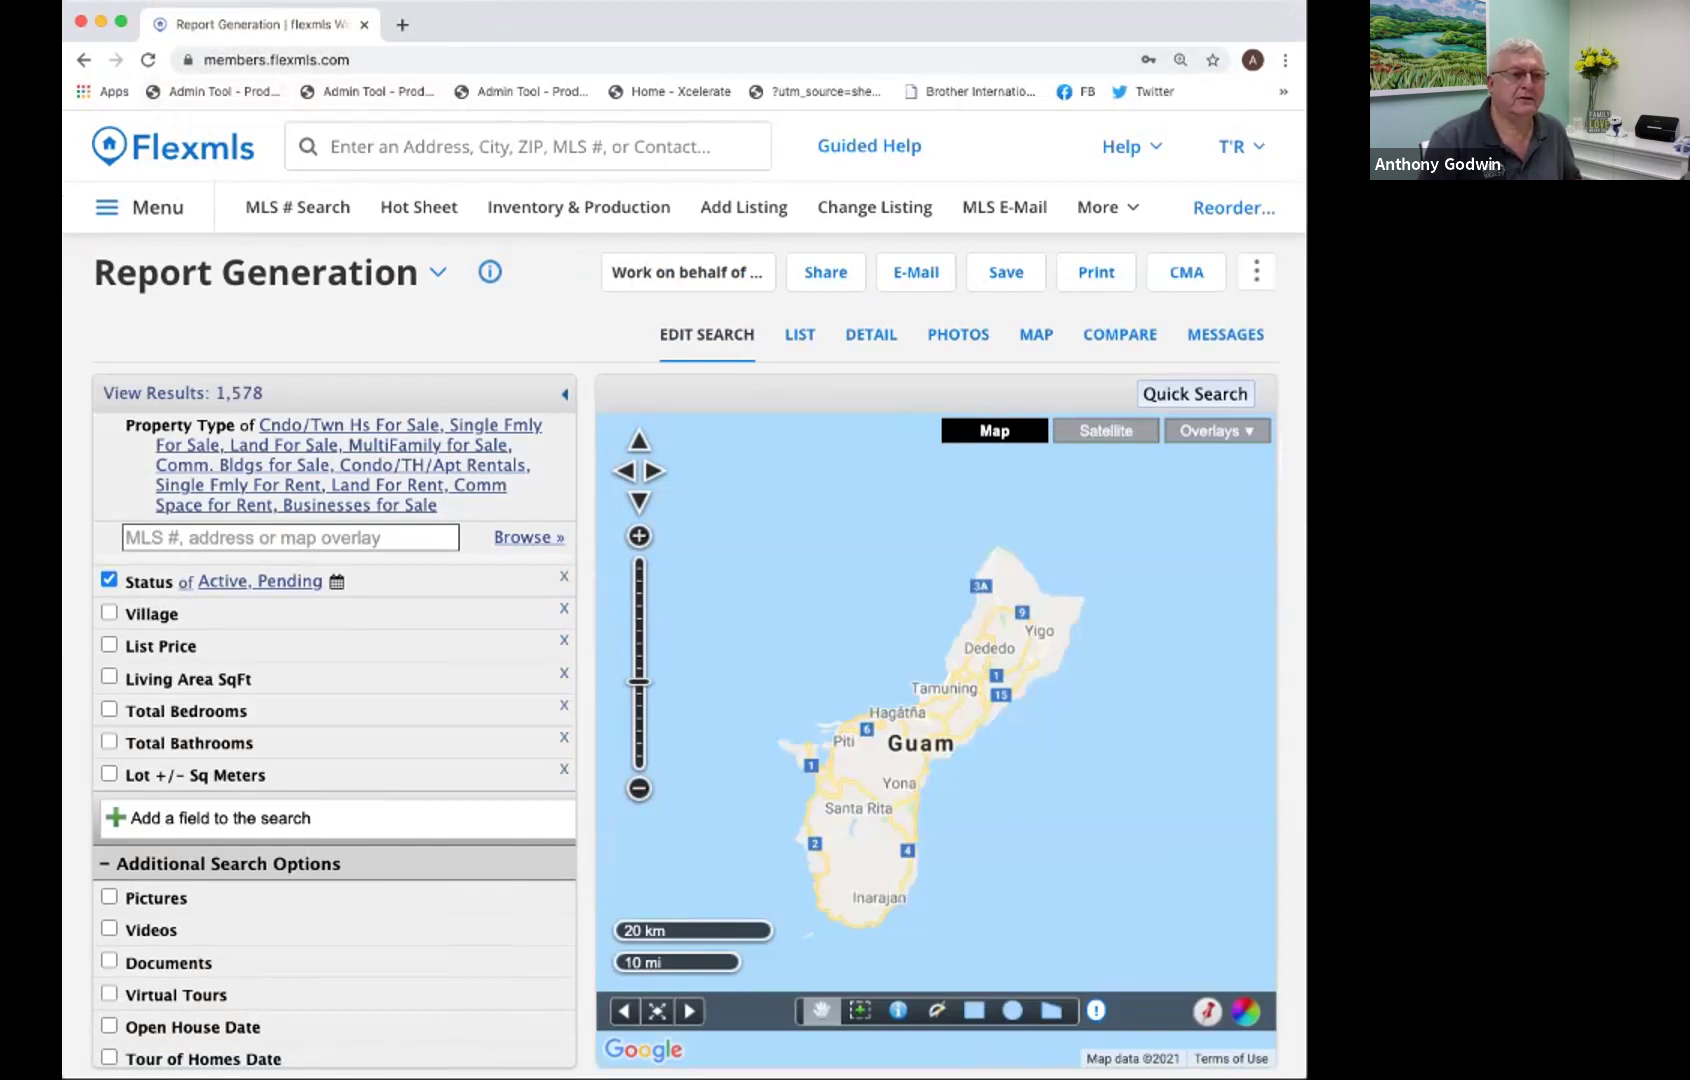
click(226, 187)
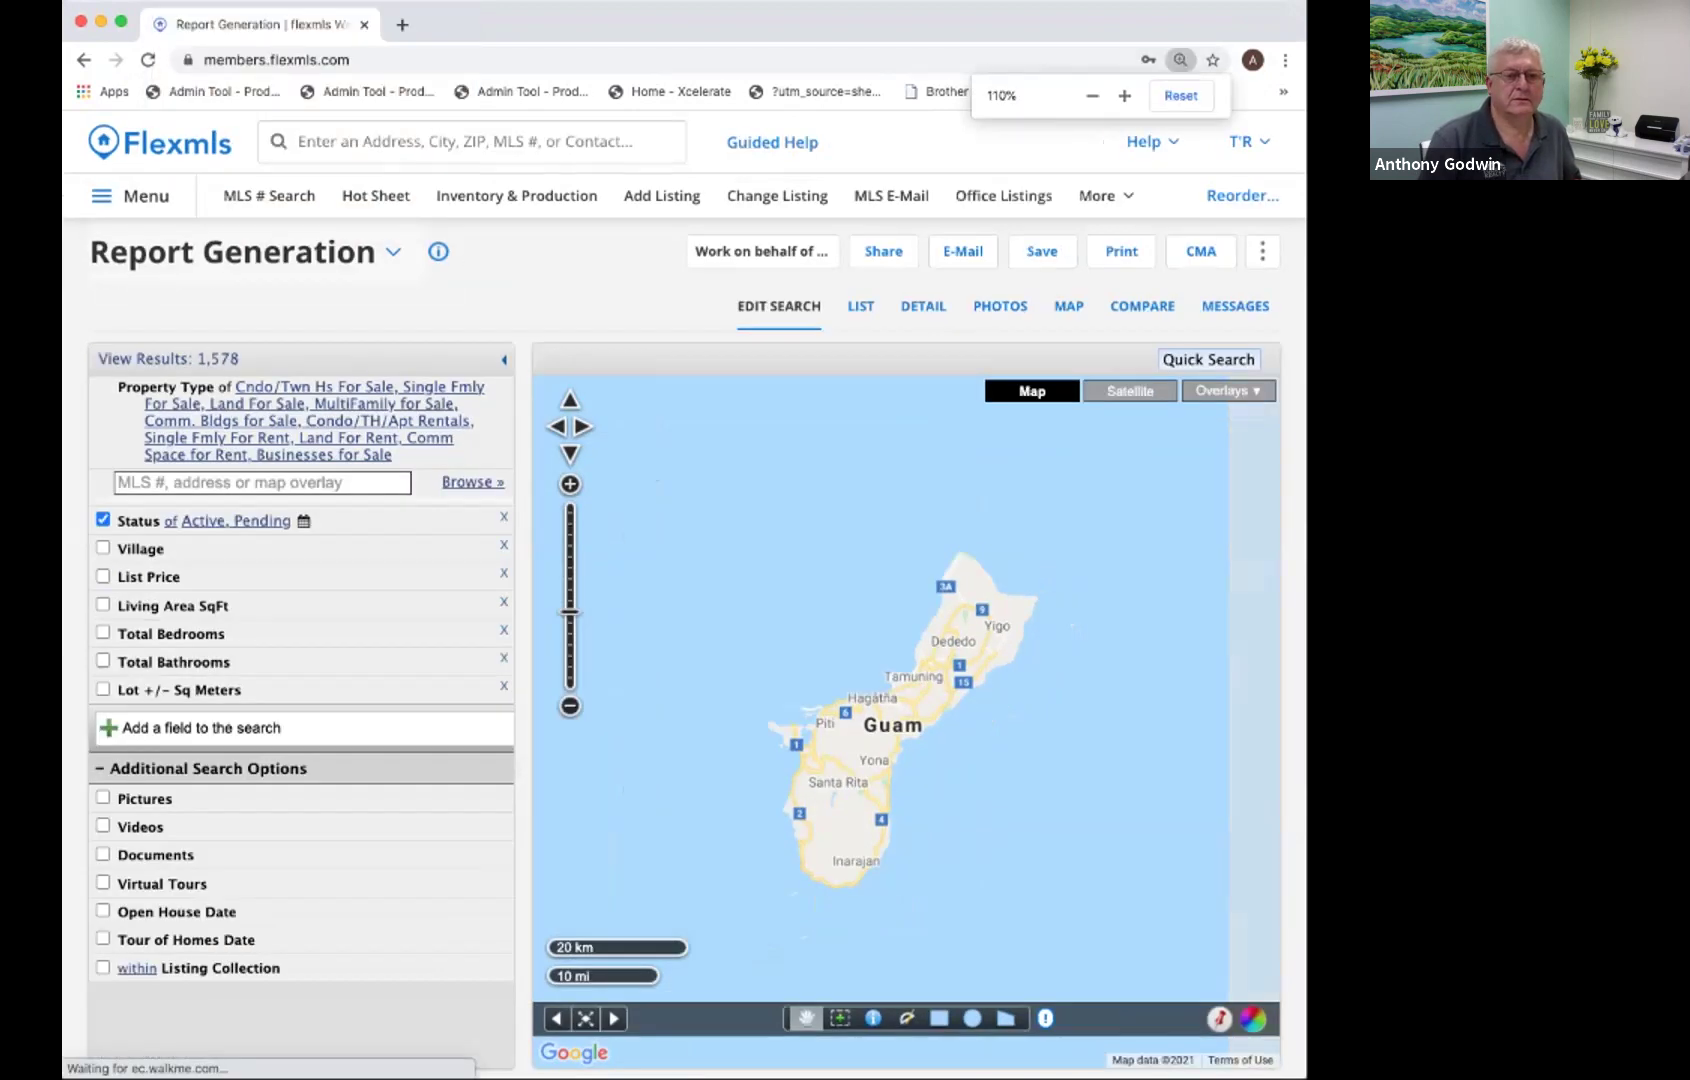
Reload the Flexmls site, start a fresh Quick Search and dismiss the listing matches message.
click(130, 196)
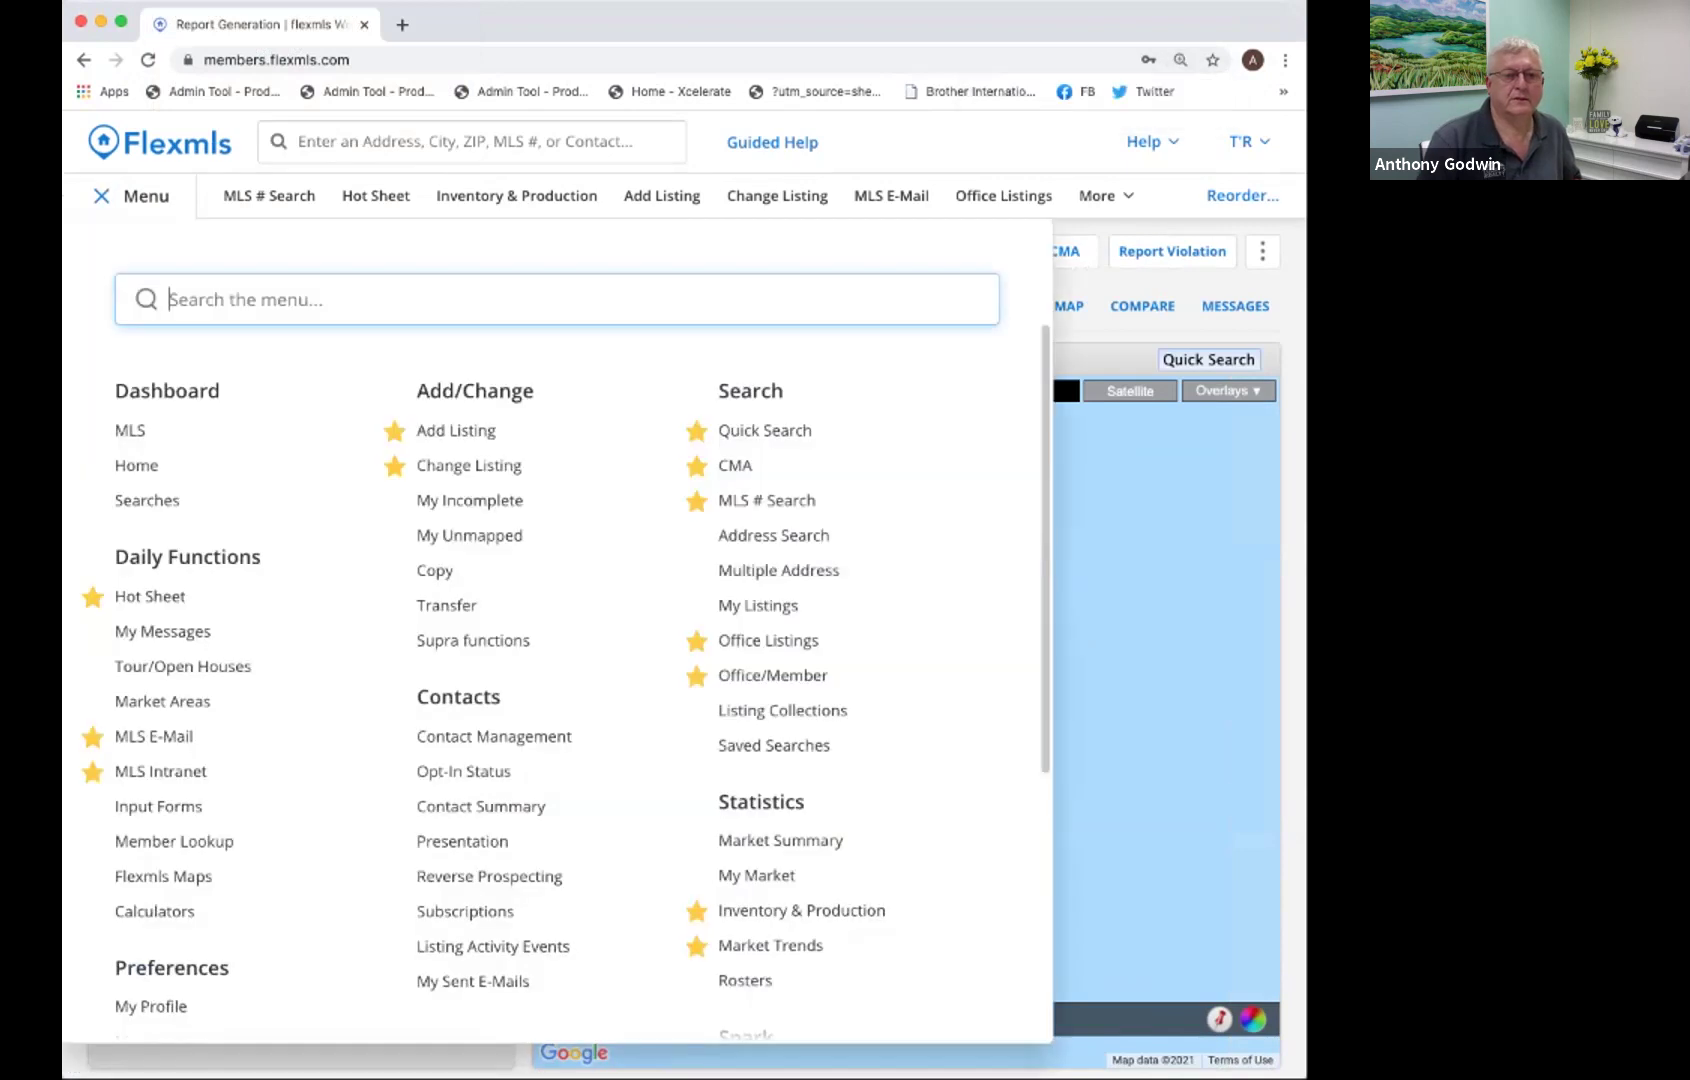
key(Escape)
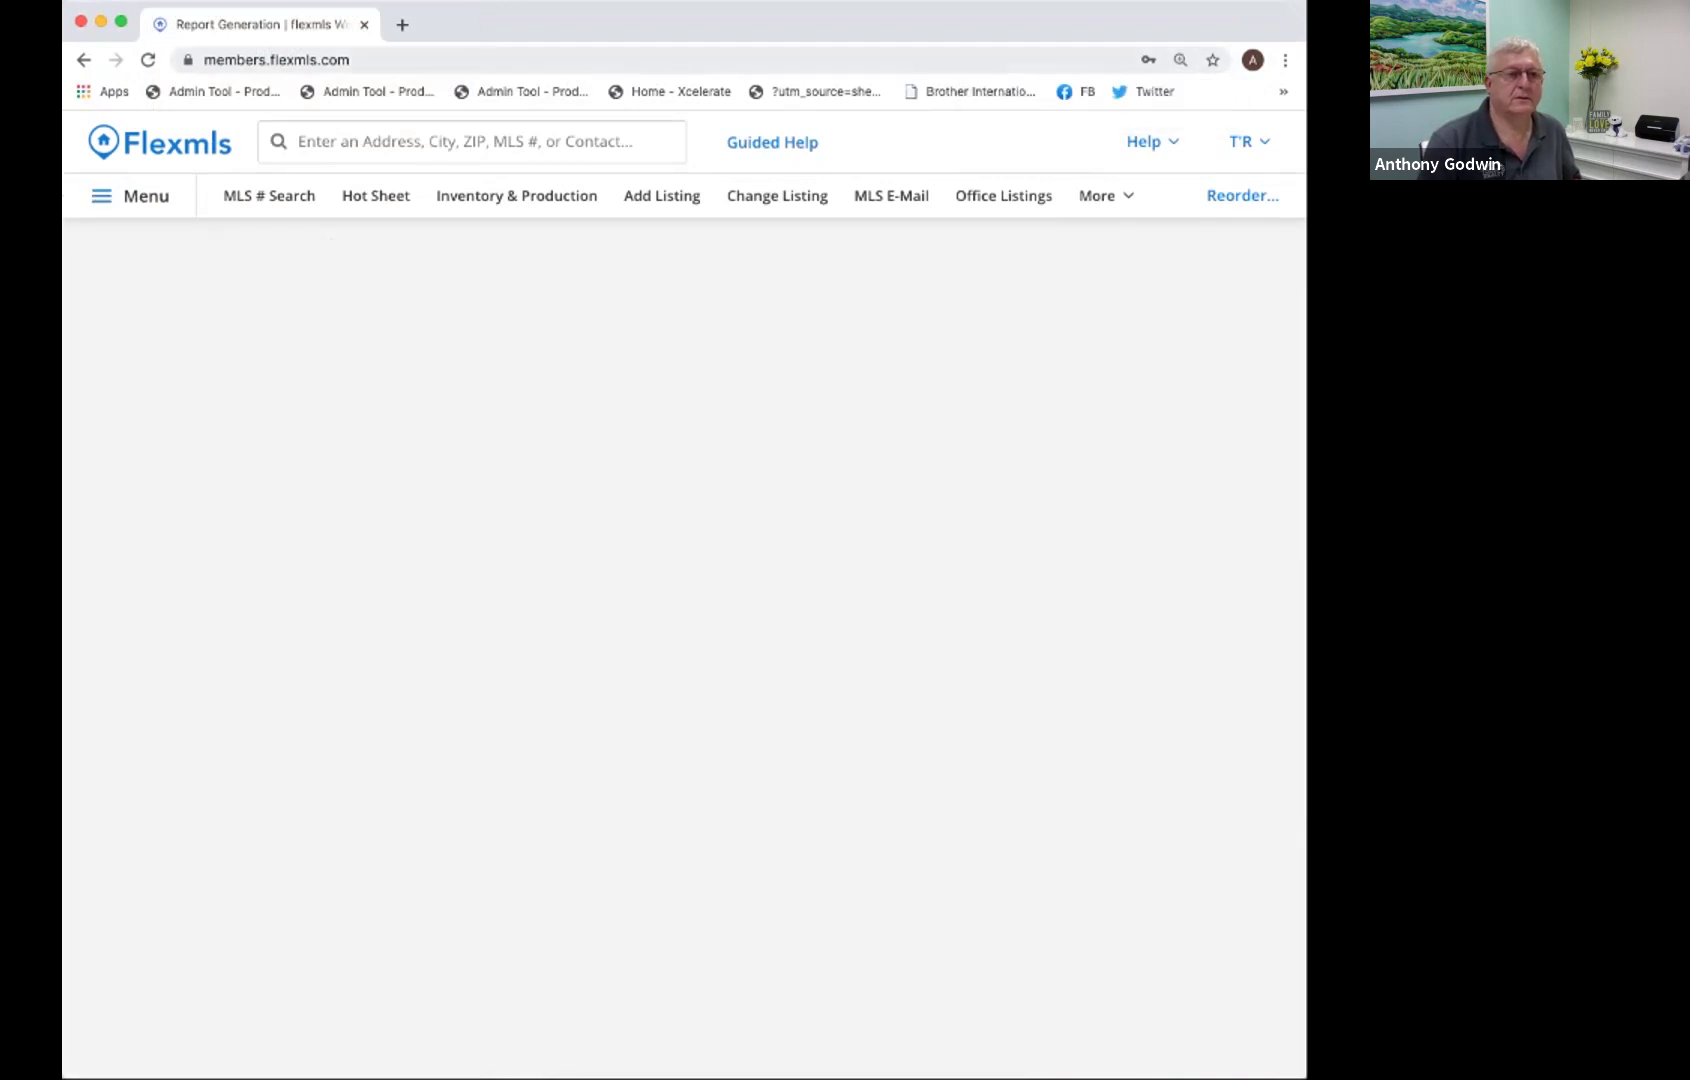
click(276, 60)
key(Return)
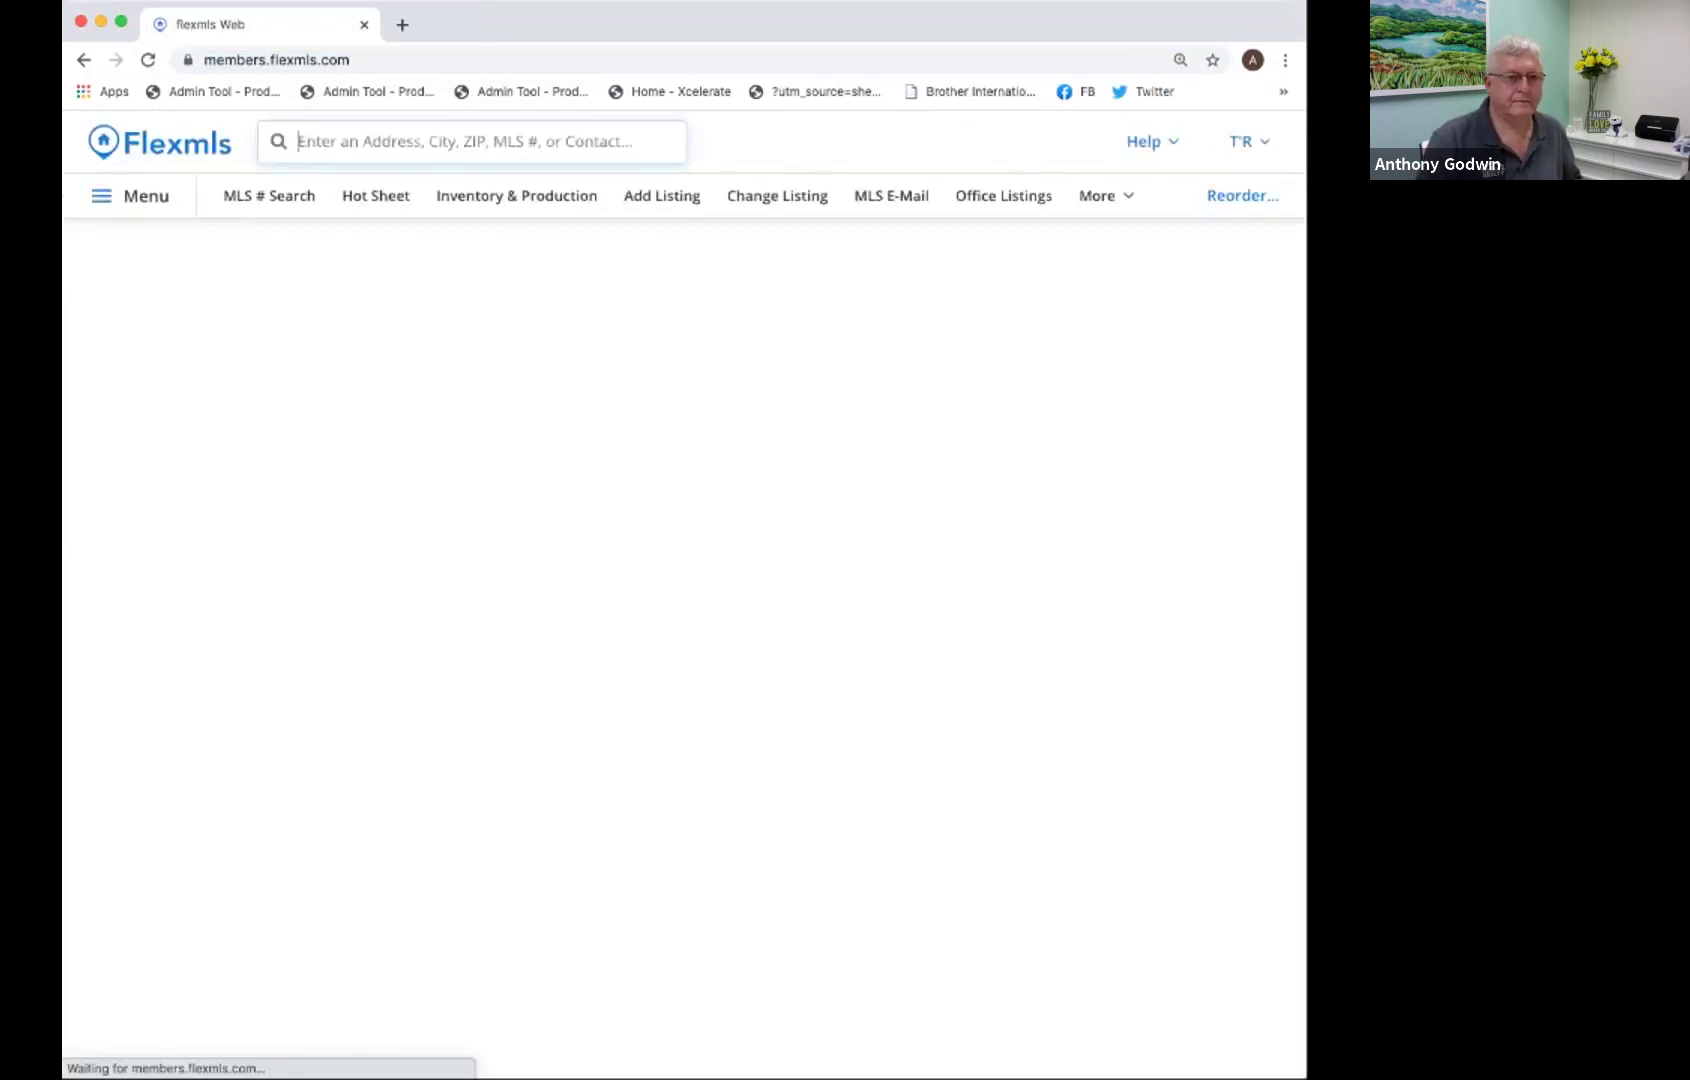
click(130, 196)
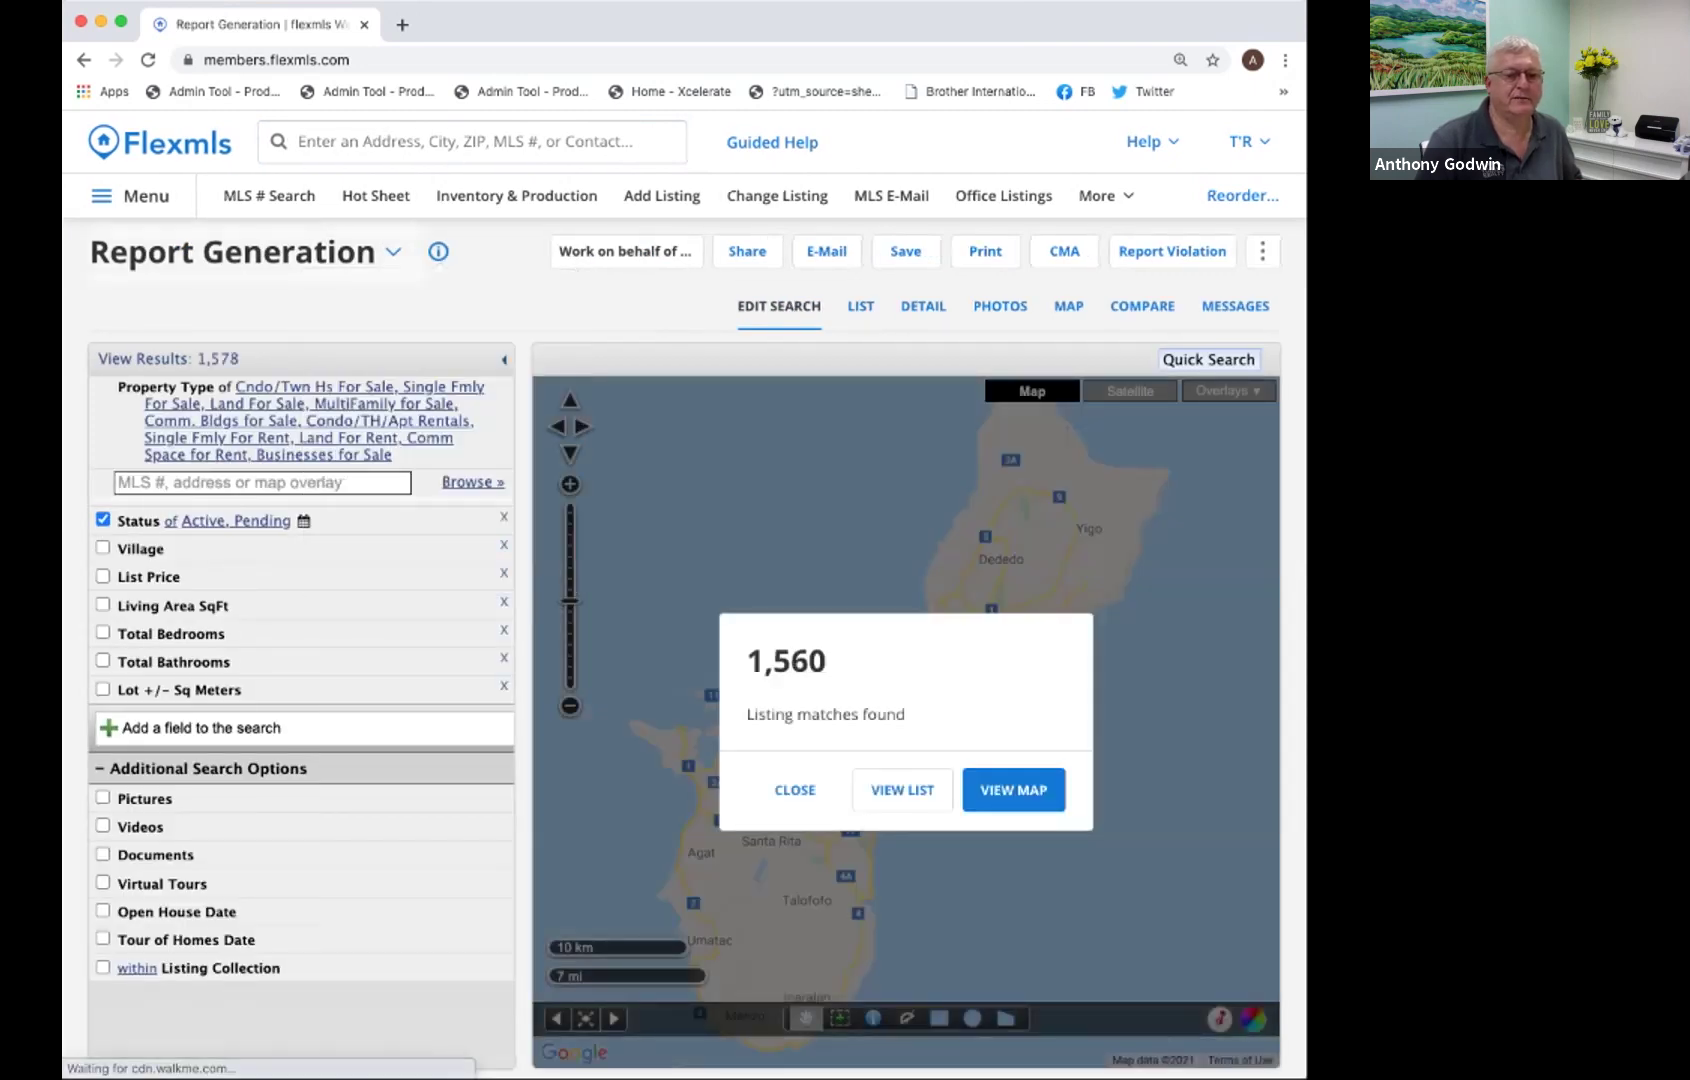
click(795, 789)
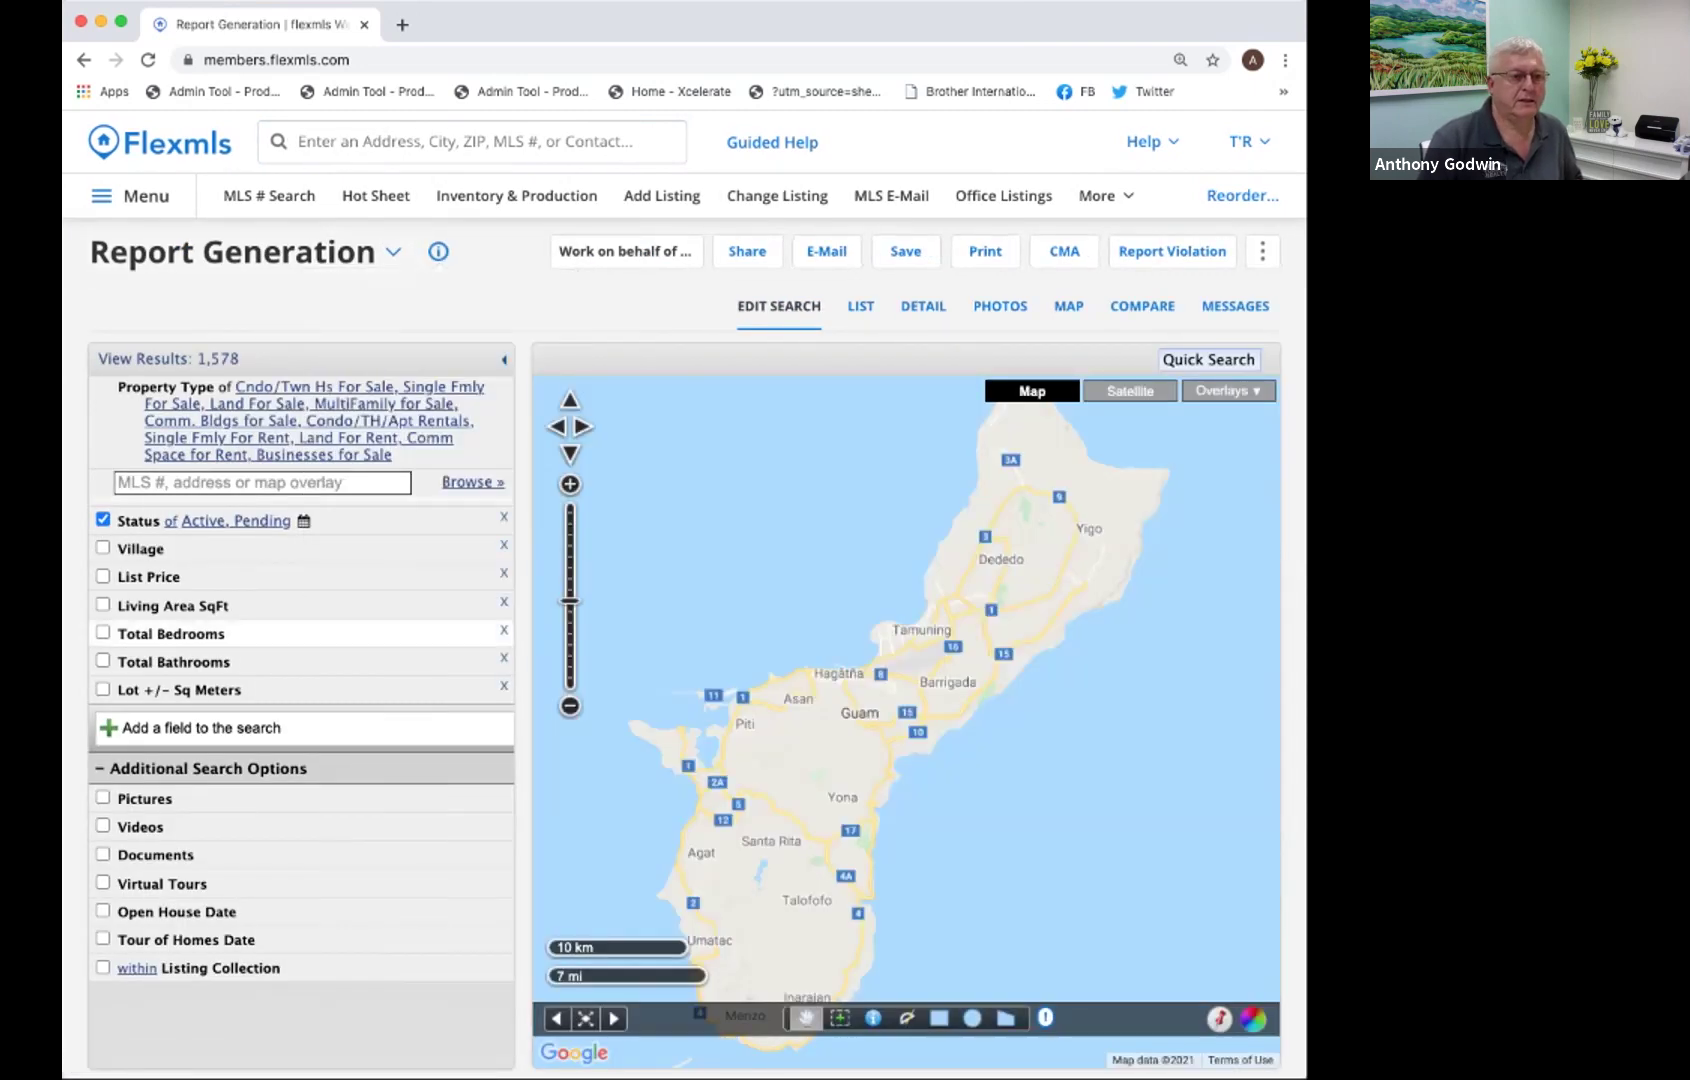
Browse the available search templates and load the 0-SFD For Sale template in place of Report Generation.
click(393, 252)
click(388, 252)
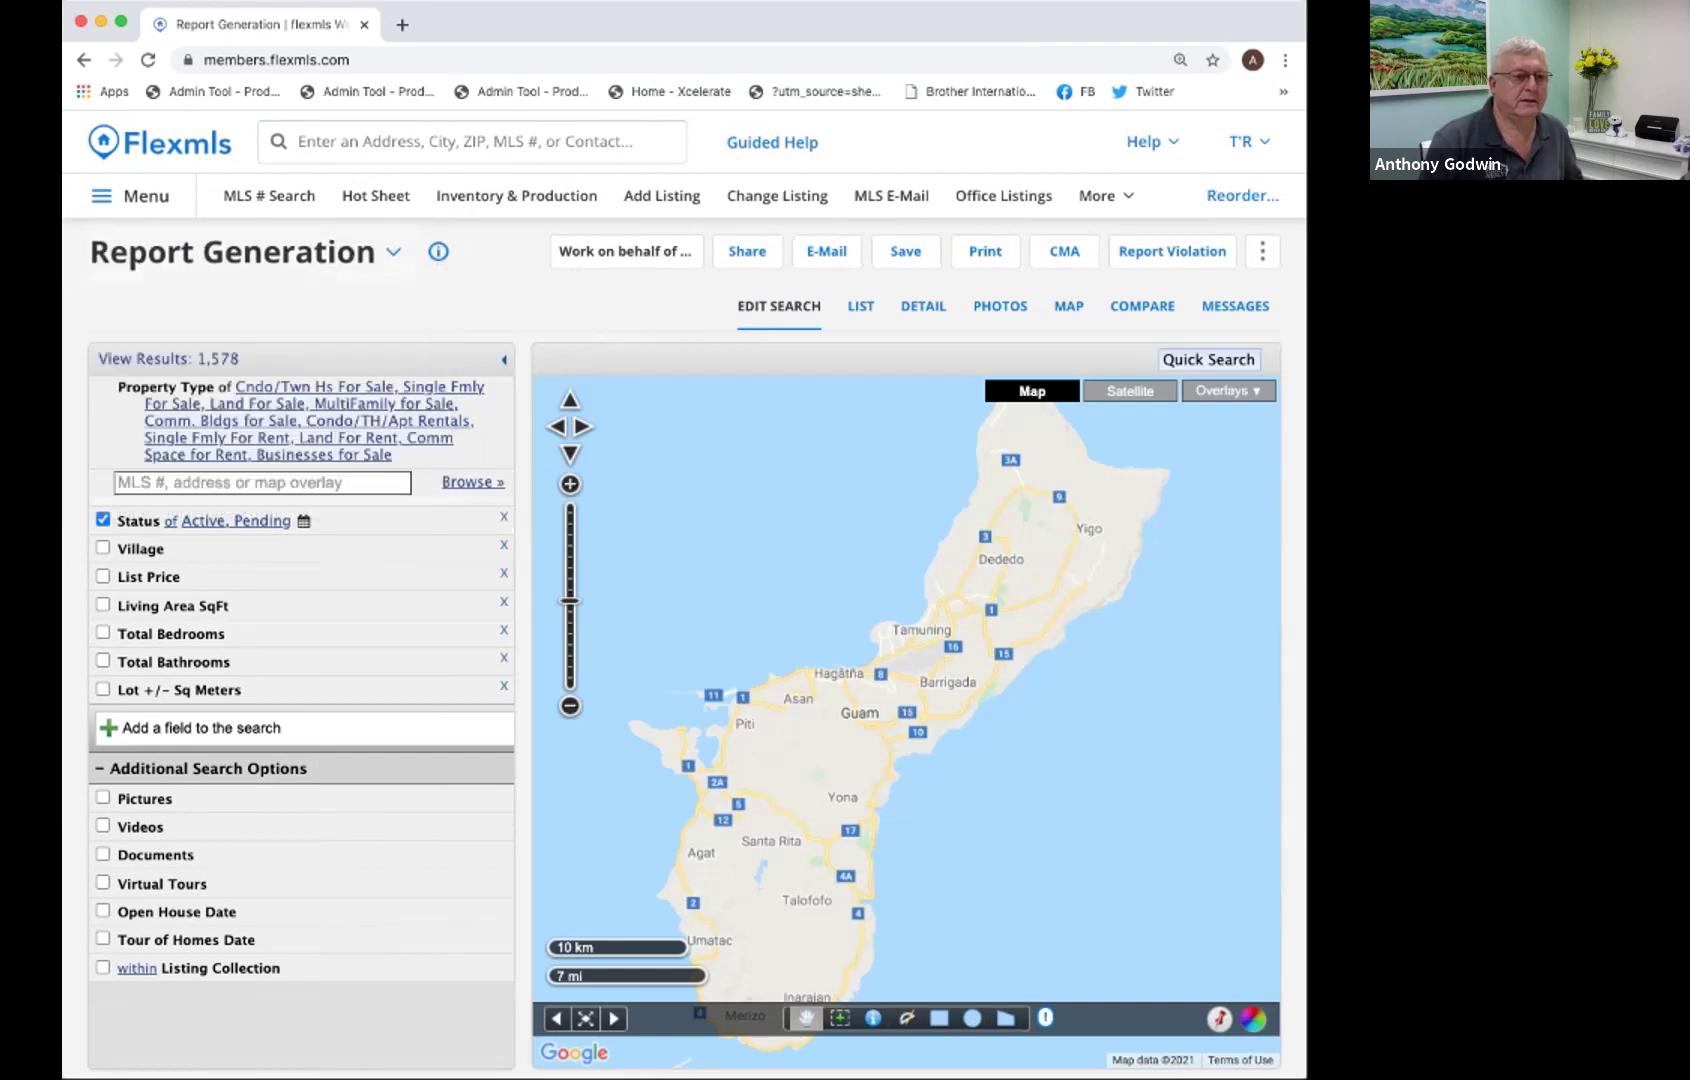
click(393, 252)
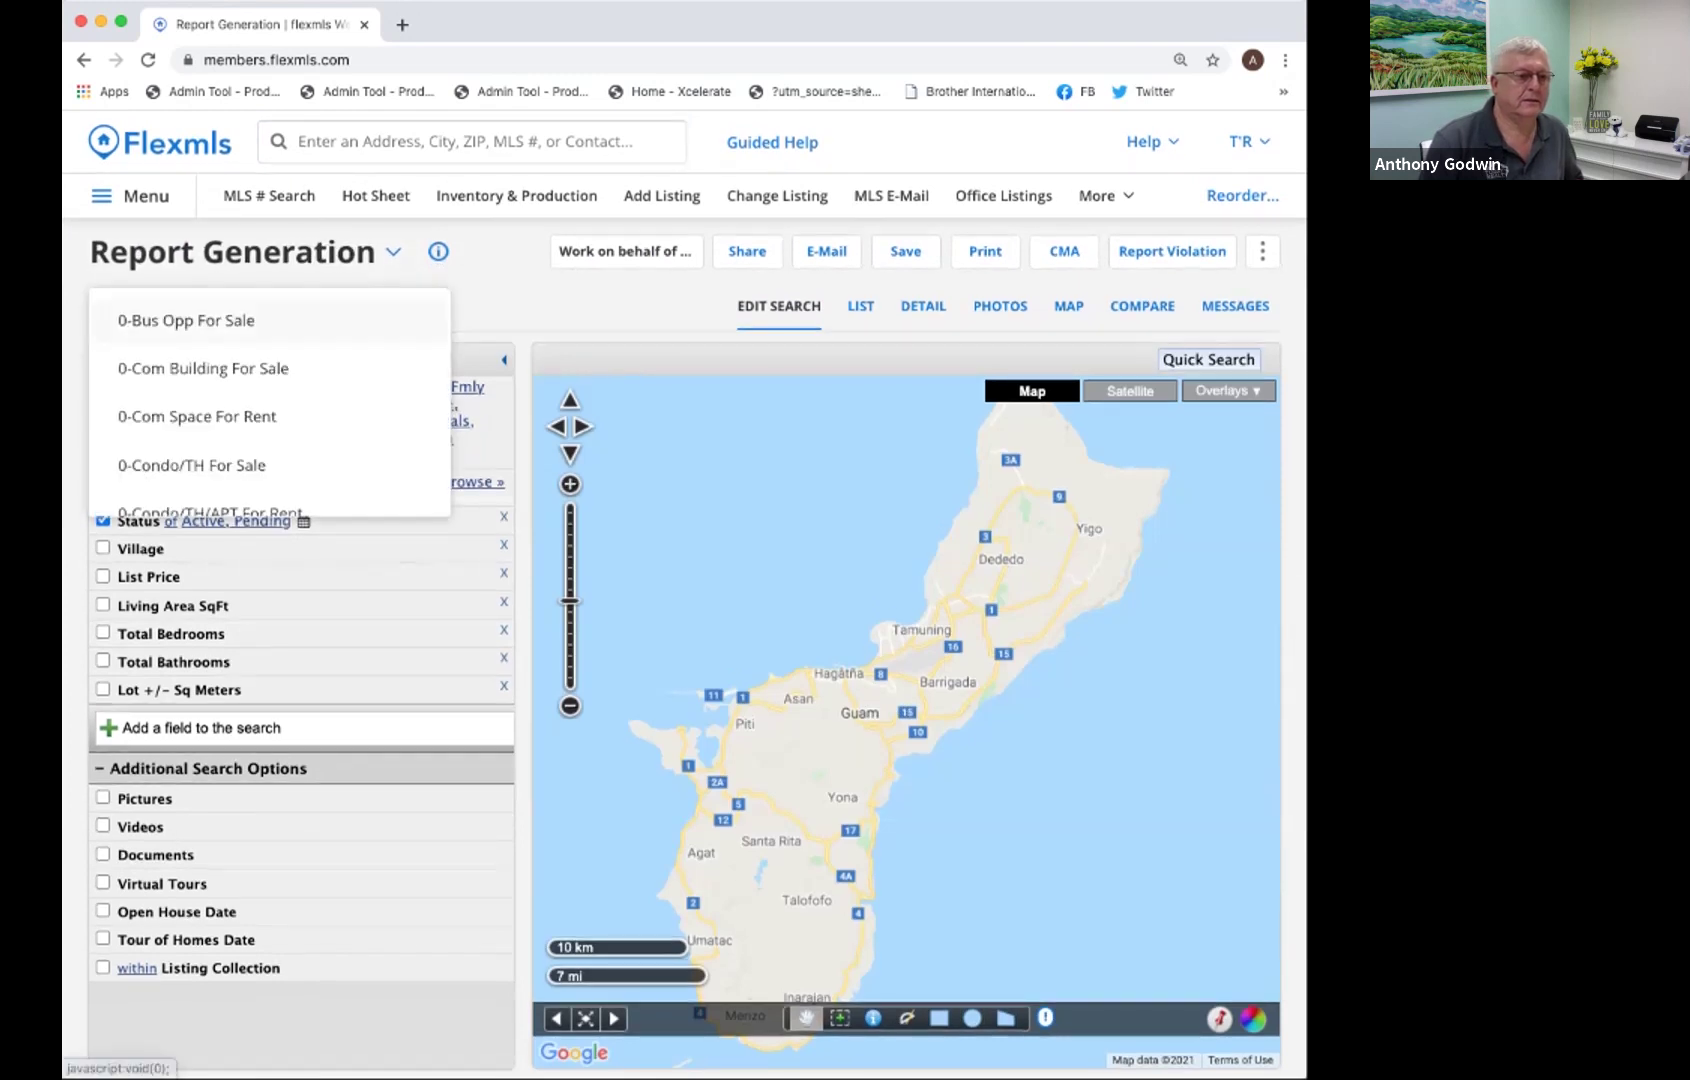
scroll(200, 369, down, 5)
scroll(200, 369, down, 3)
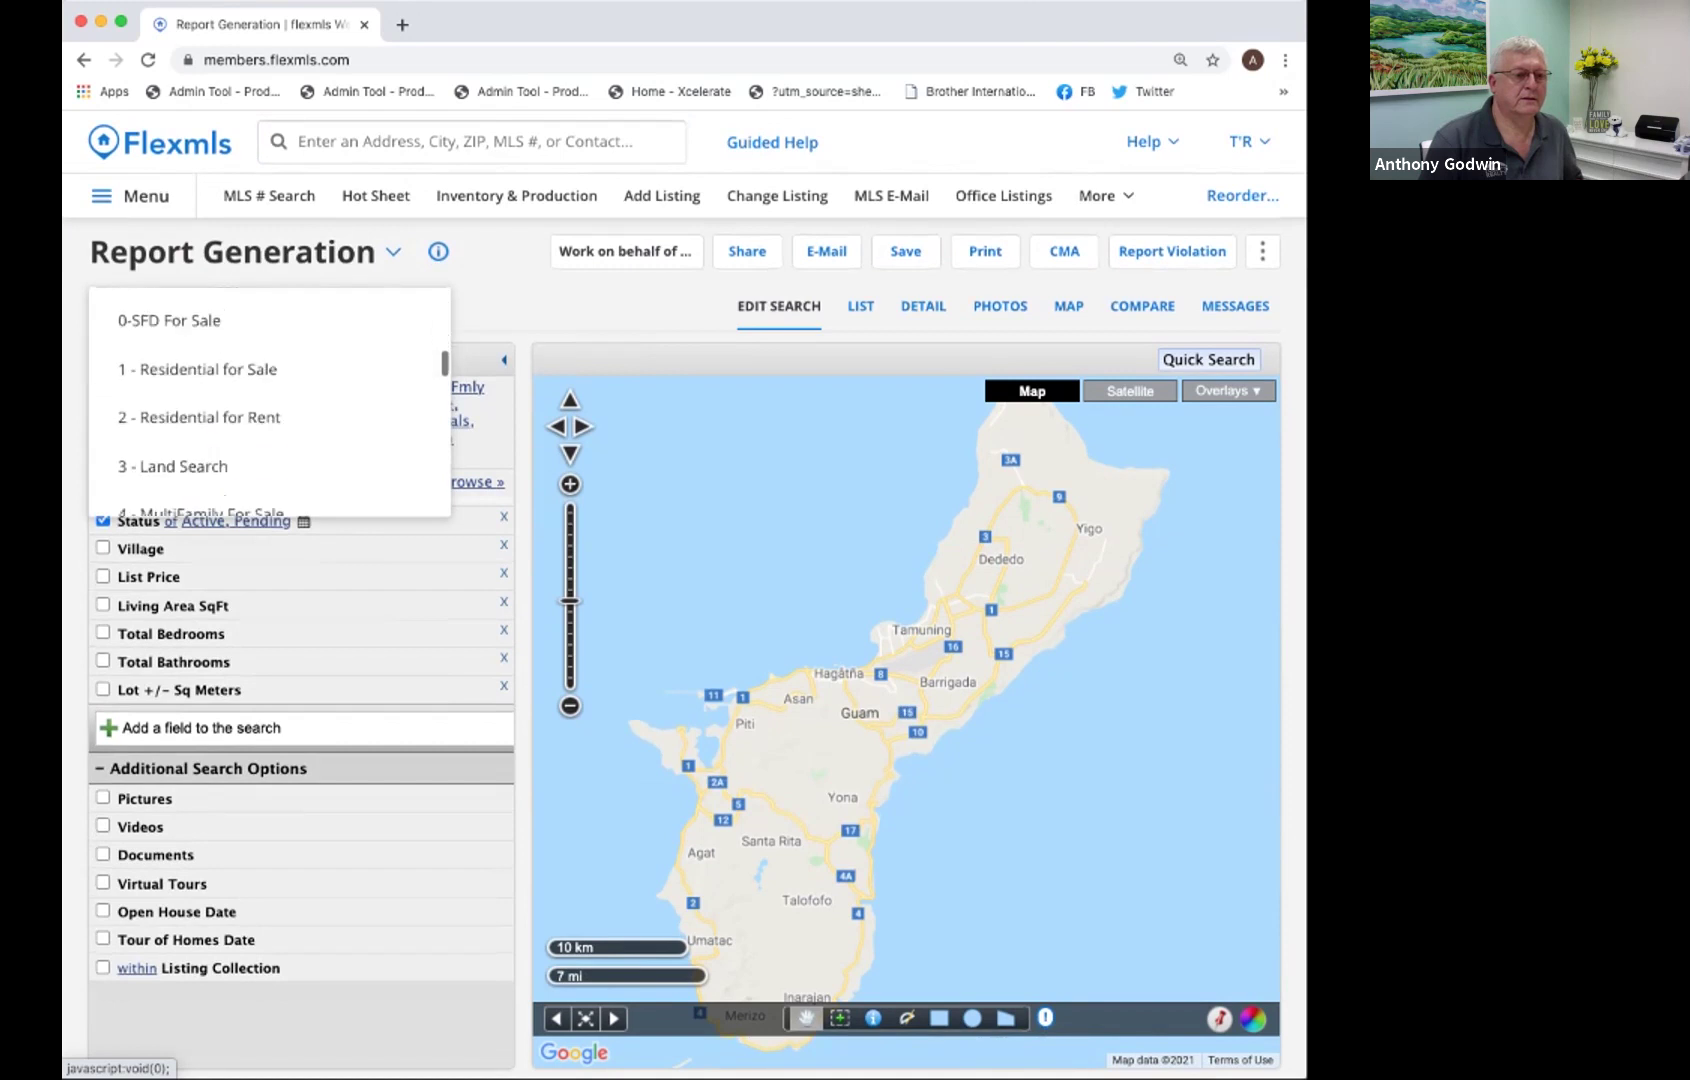
scroll(200, 369, up, 8)
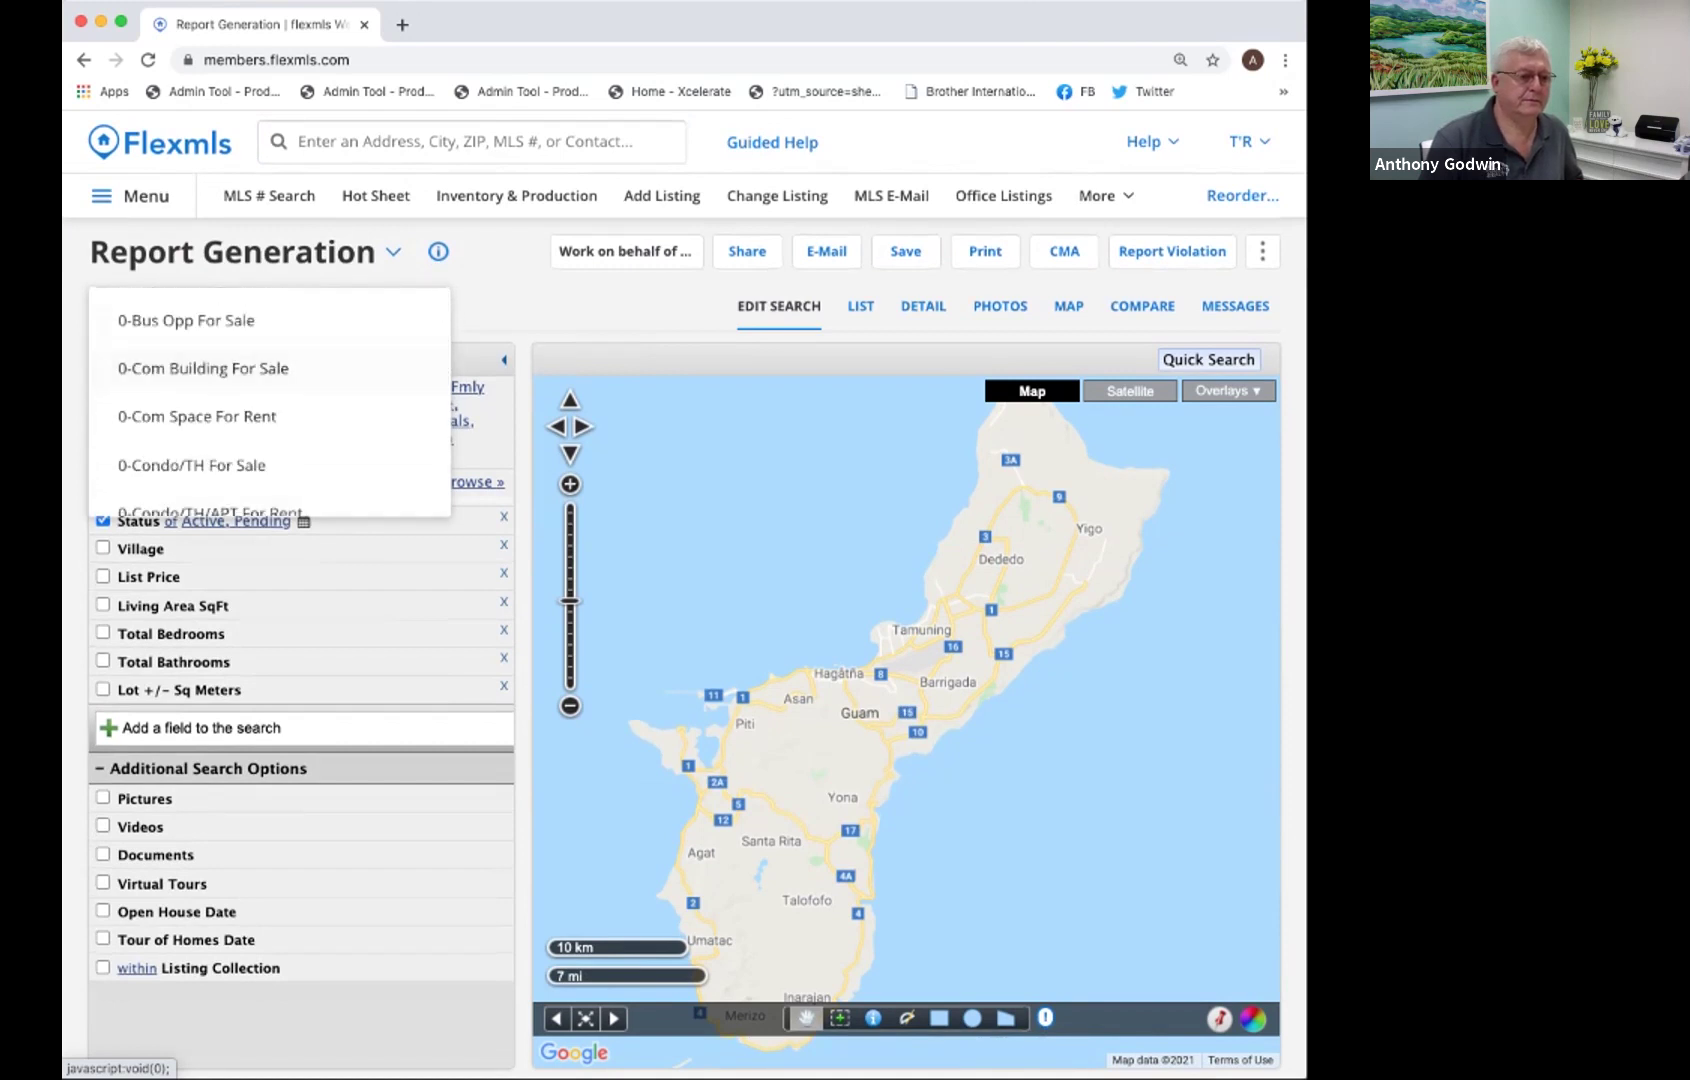
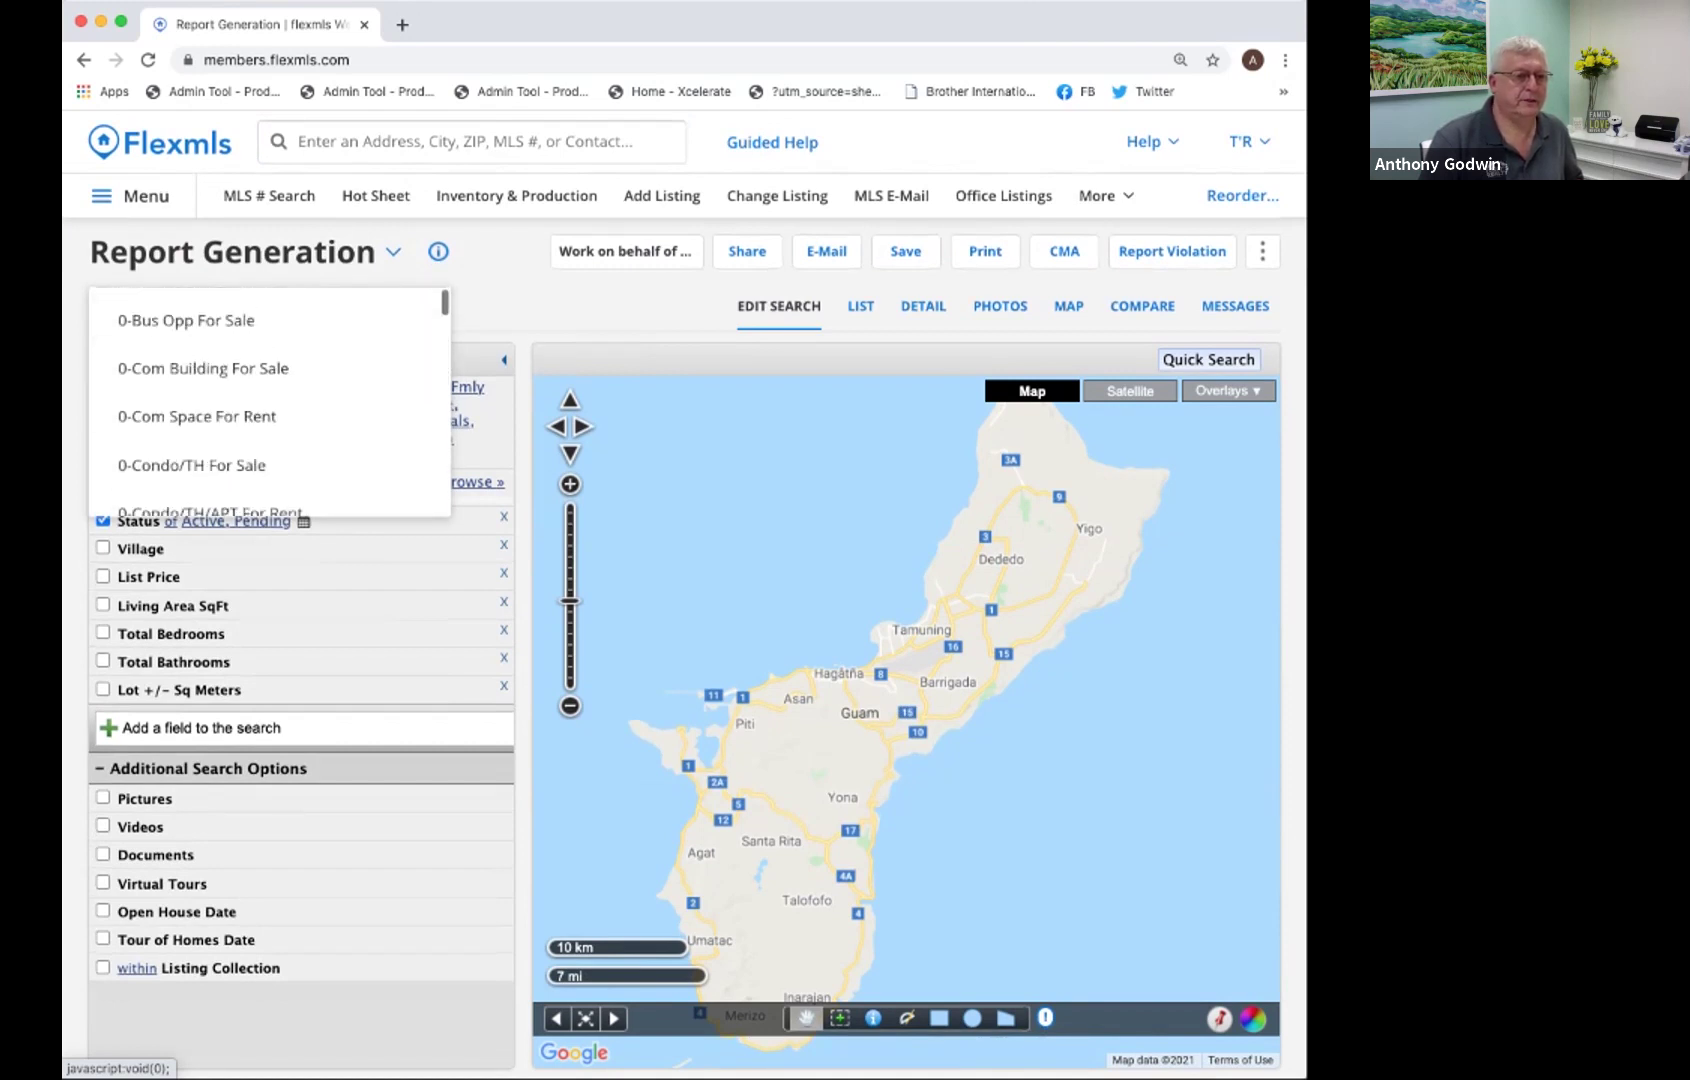
scroll(270, 400, down, 5)
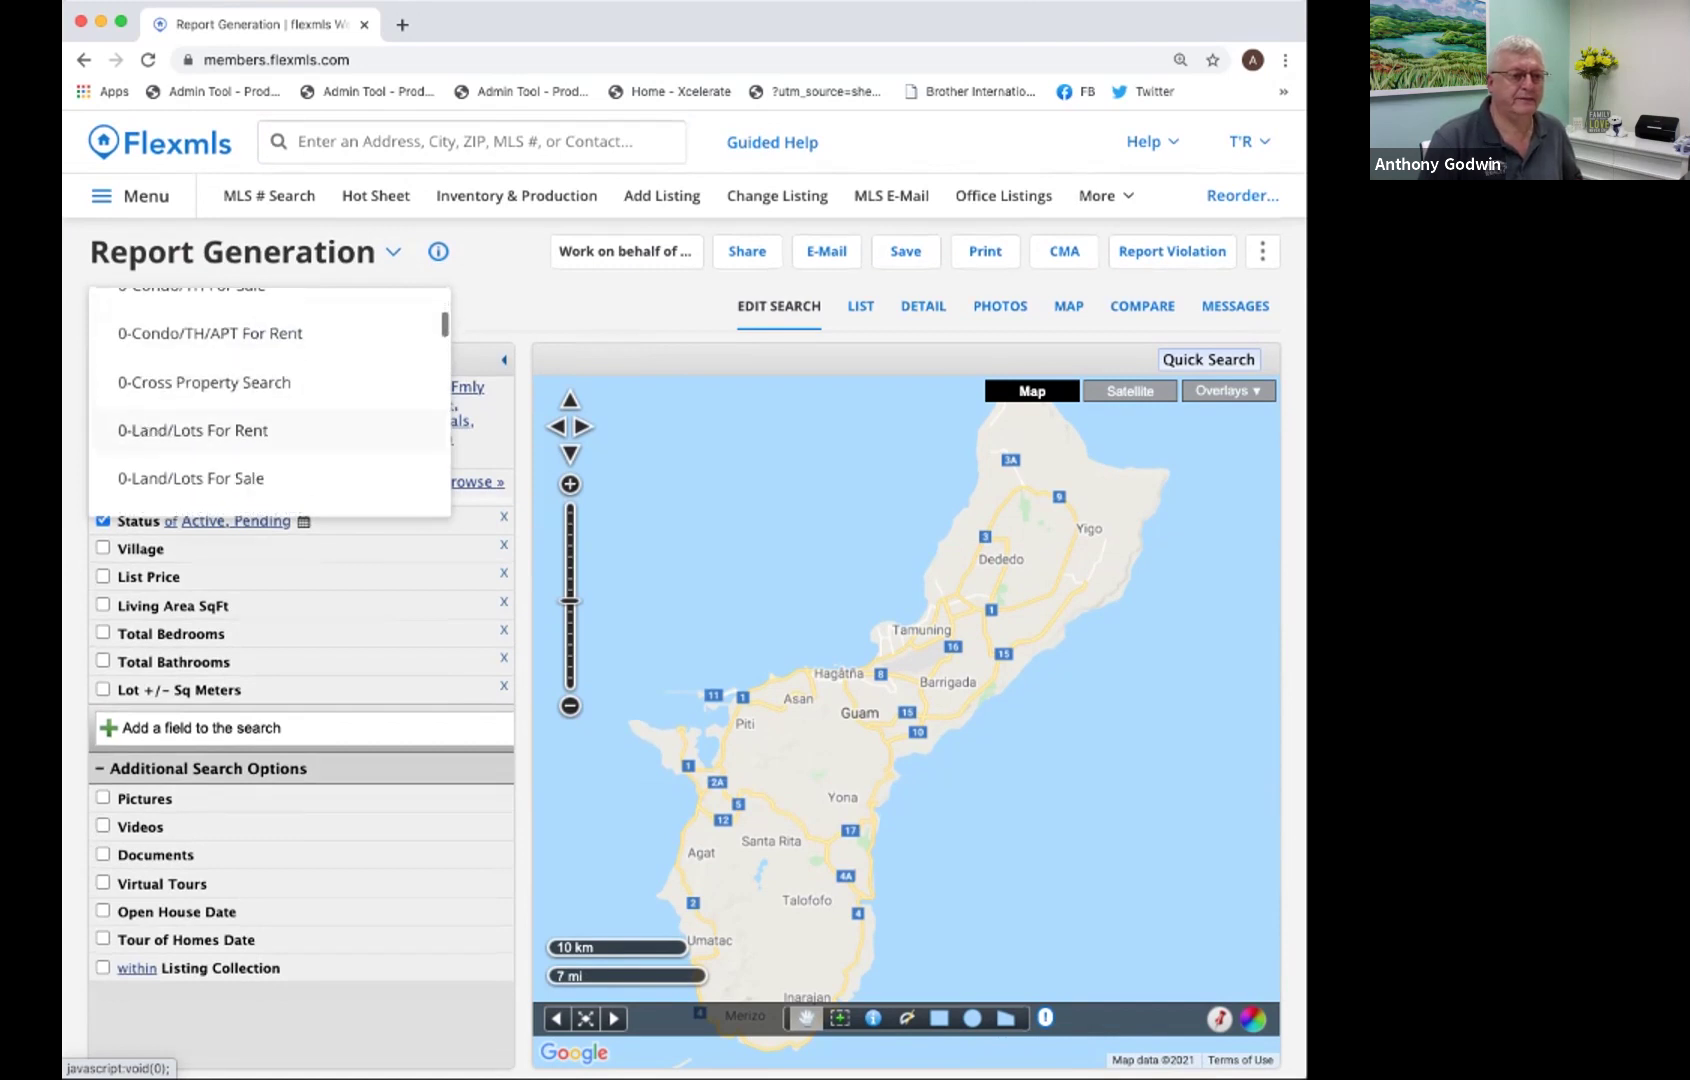
scroll(270, 400, down, 2)
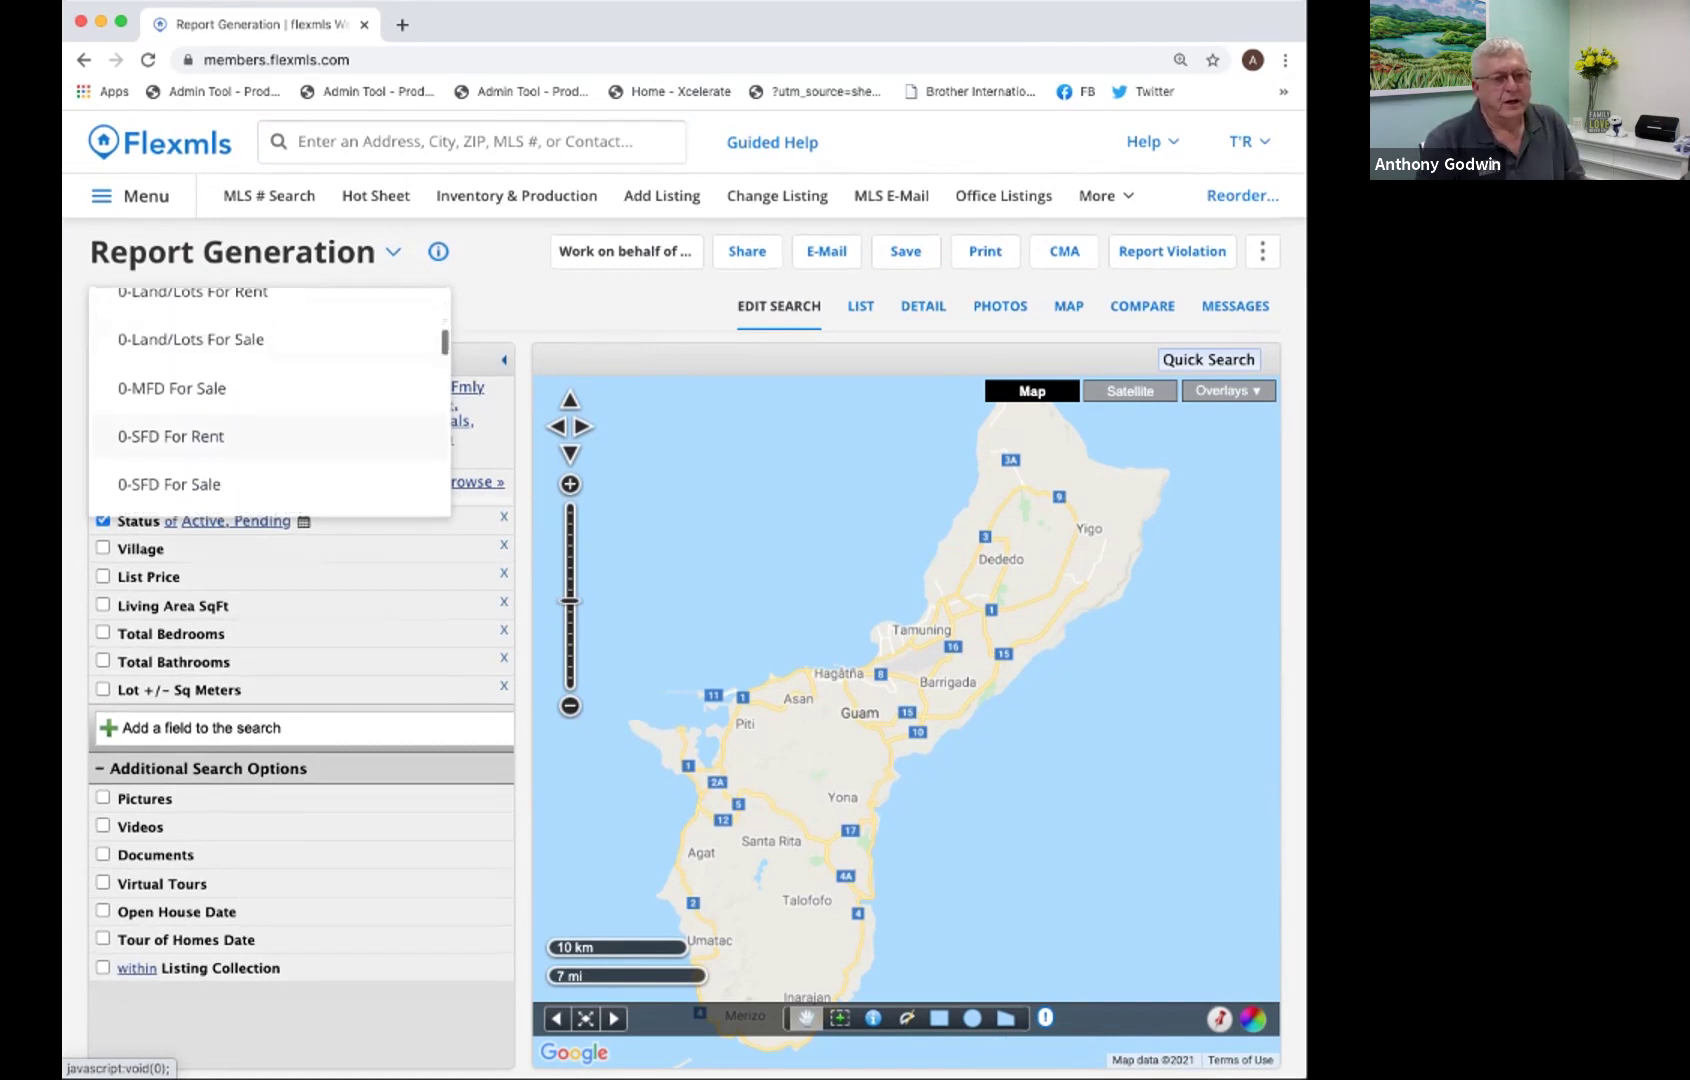
key(Escape)
click(393, 252)
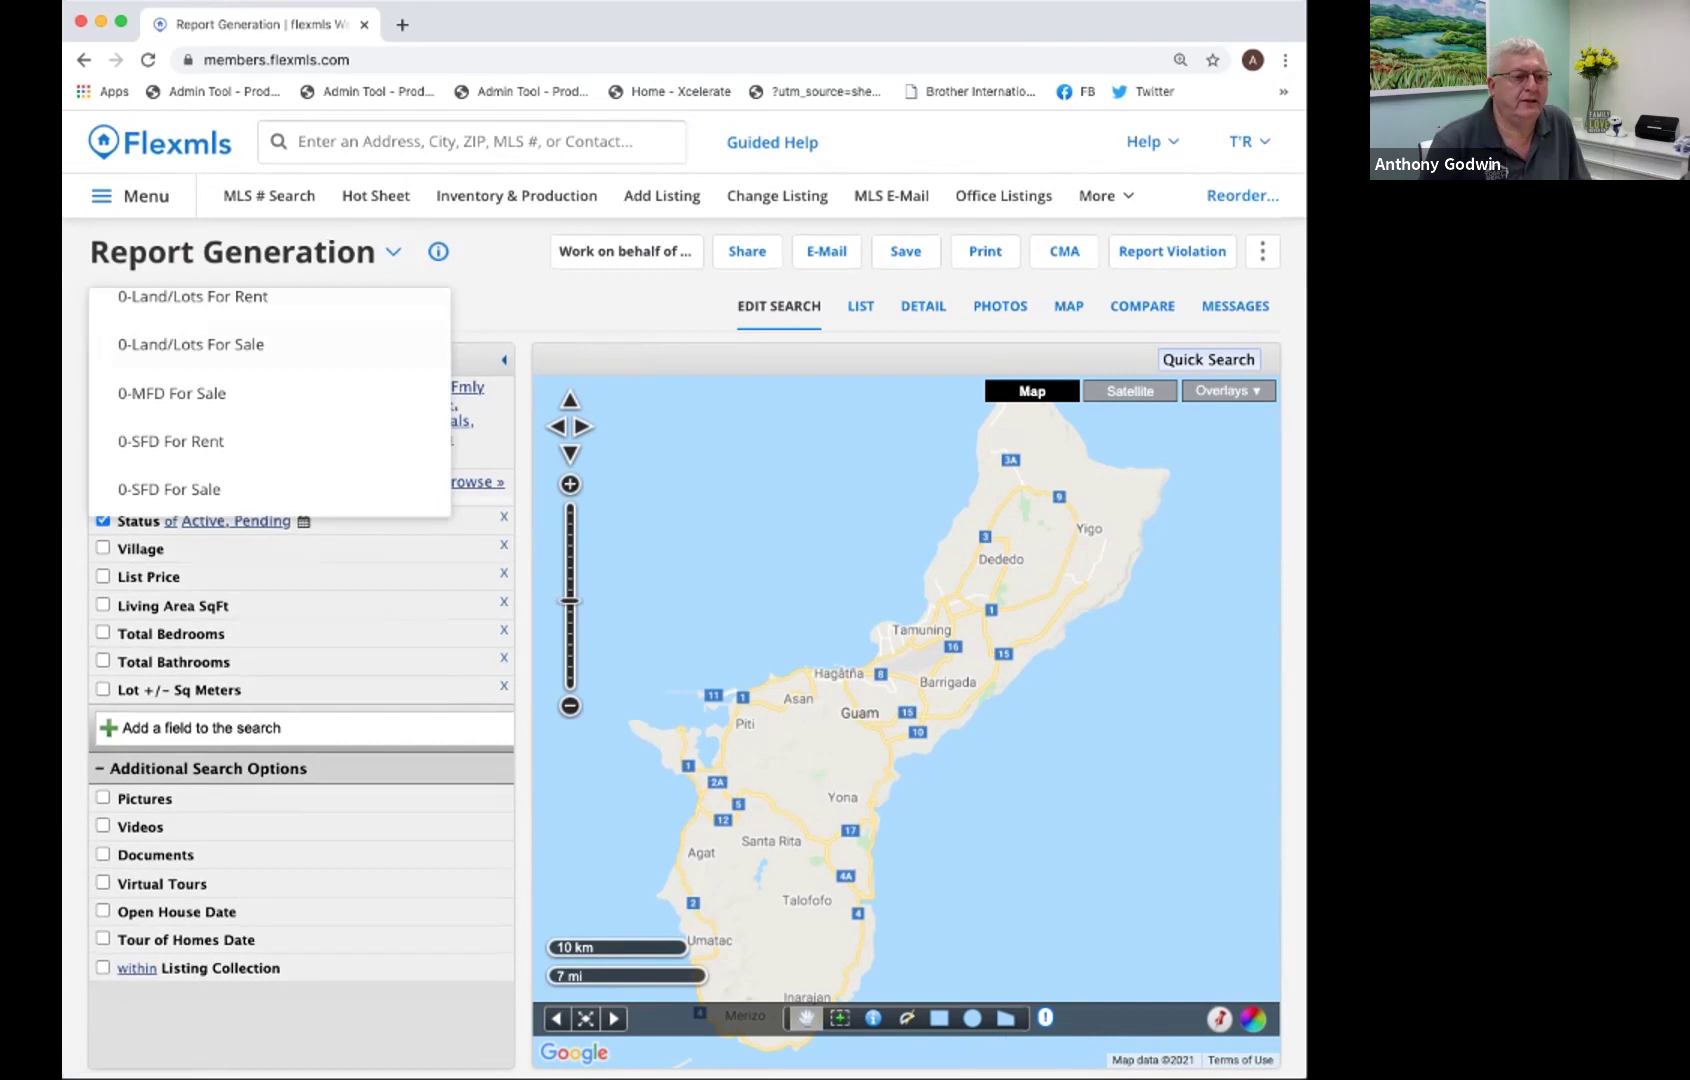
scroll(270, 406, down, 2)
click(170, 406)
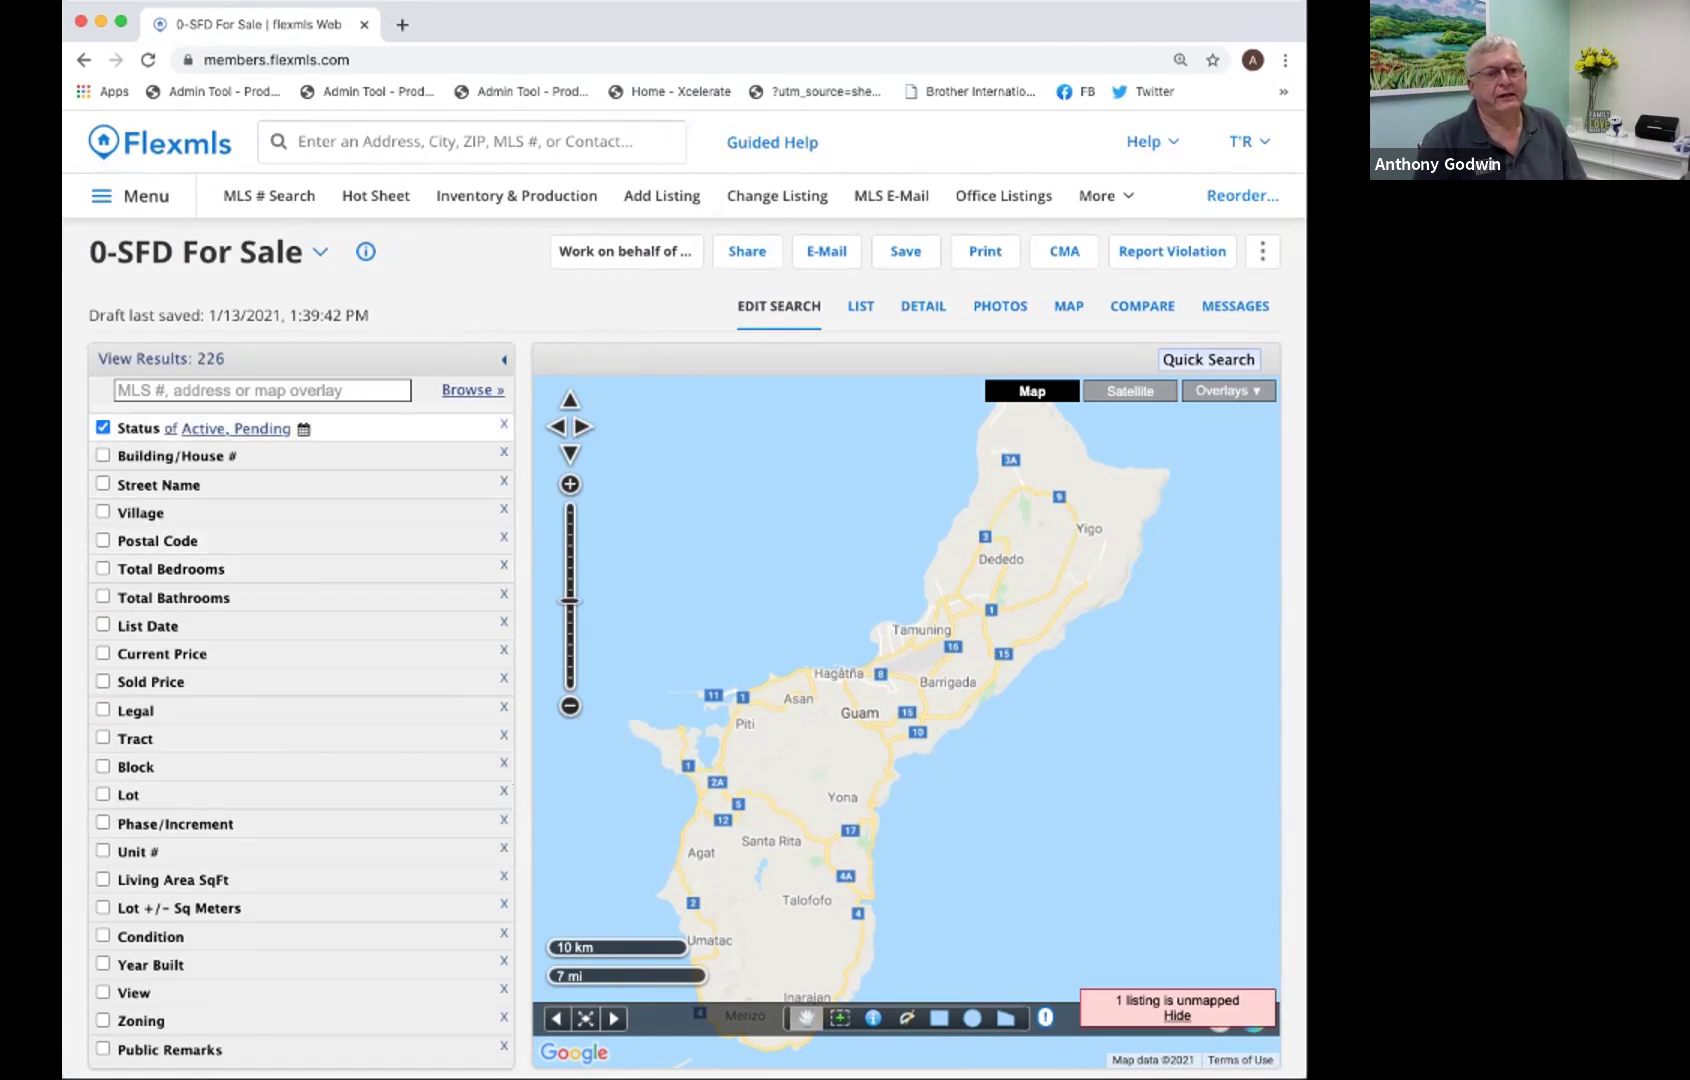
Switch the search template to 1 - Residential for Sale.
click(208, 252)
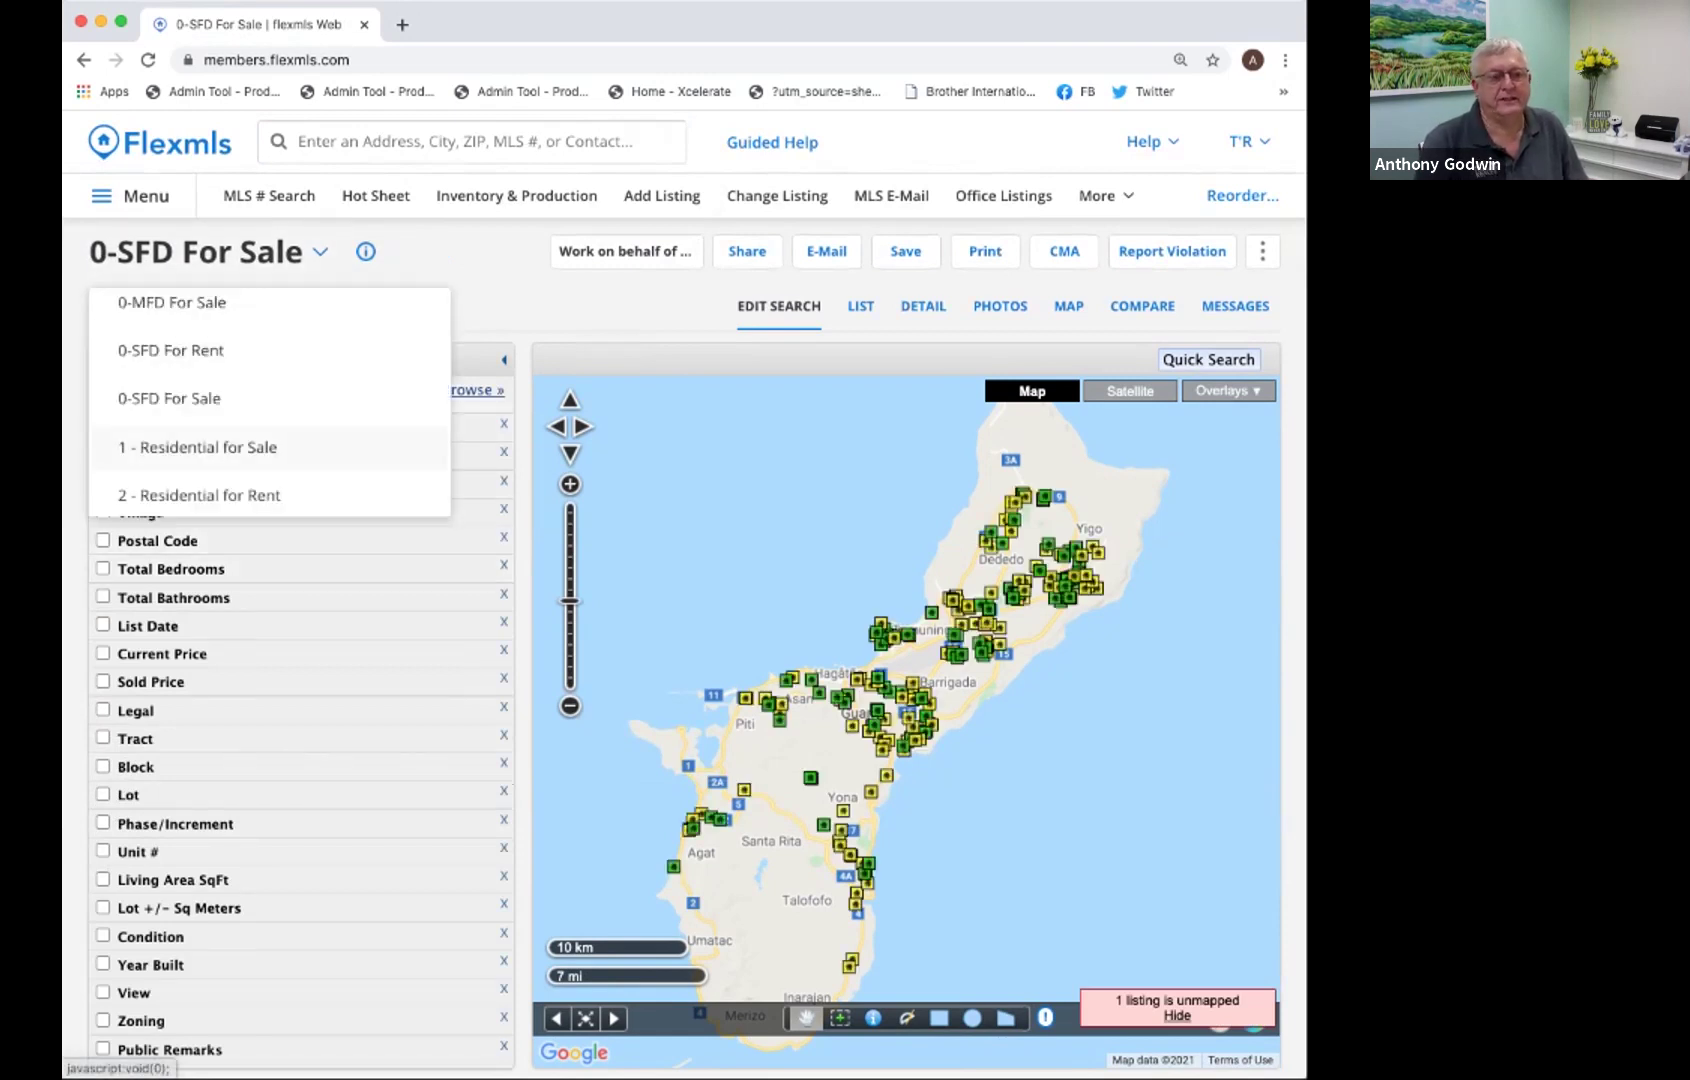
scroll(200, 447, down, 2)
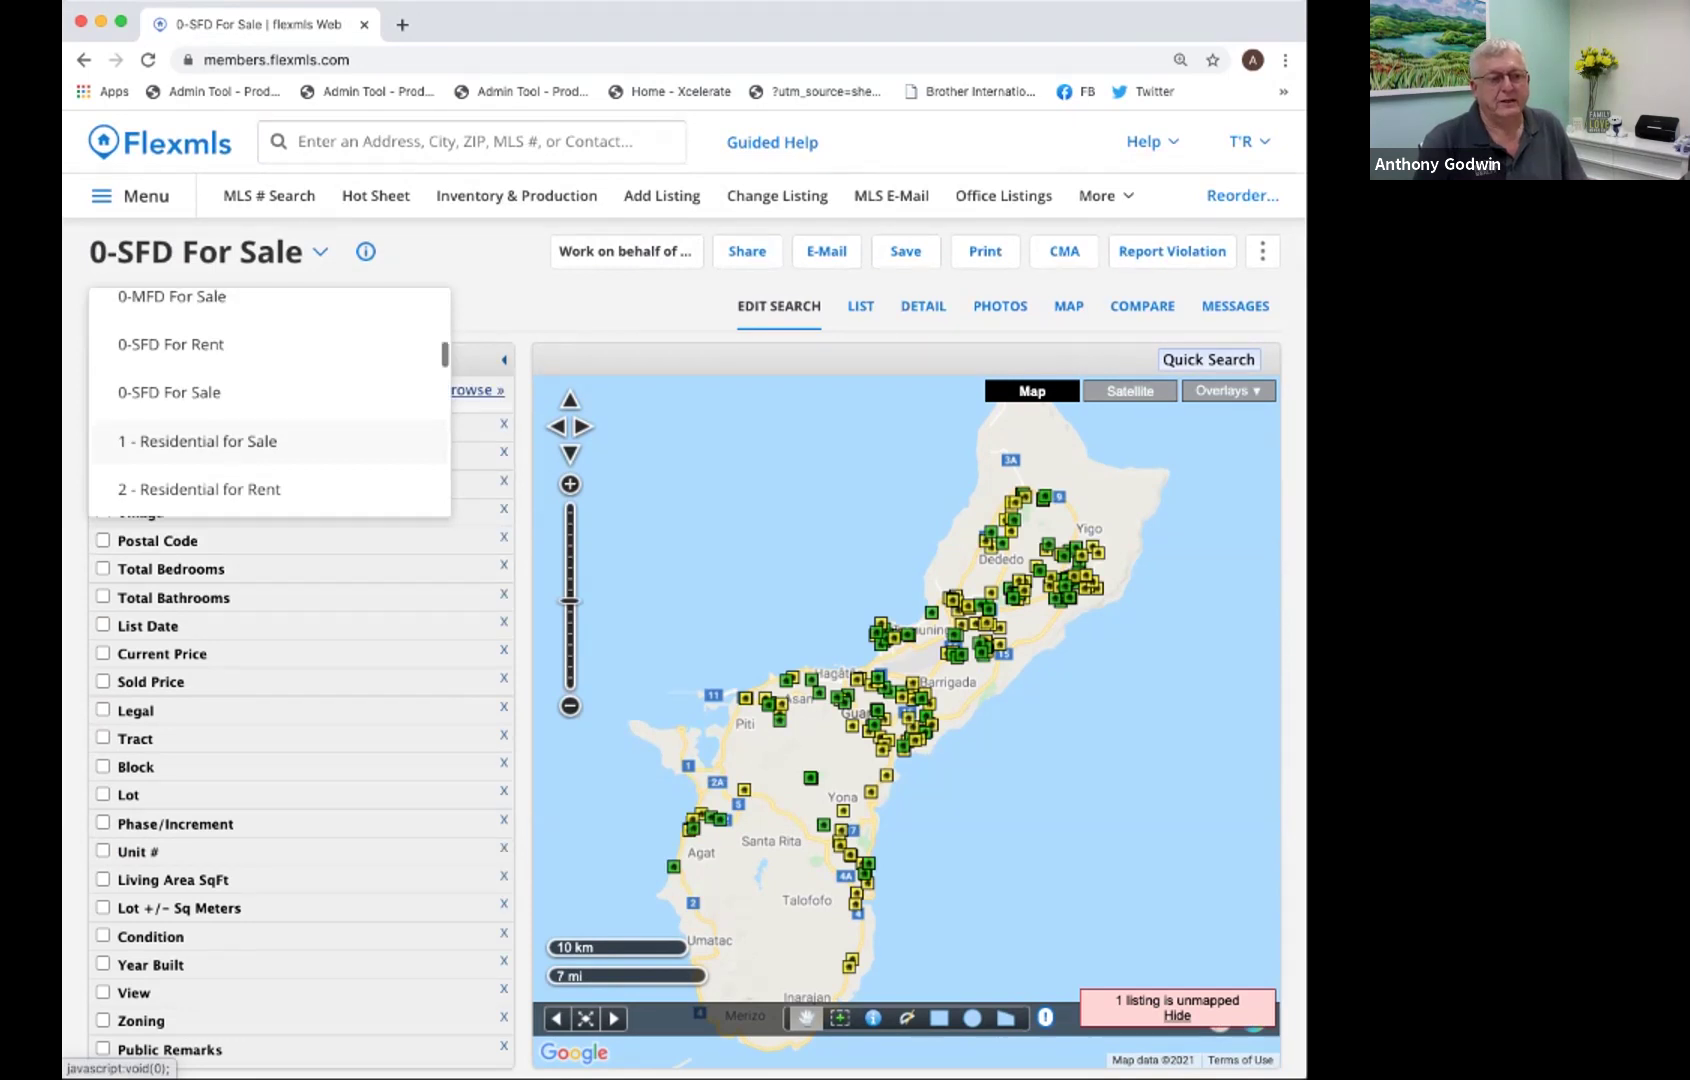
click(200, 404)
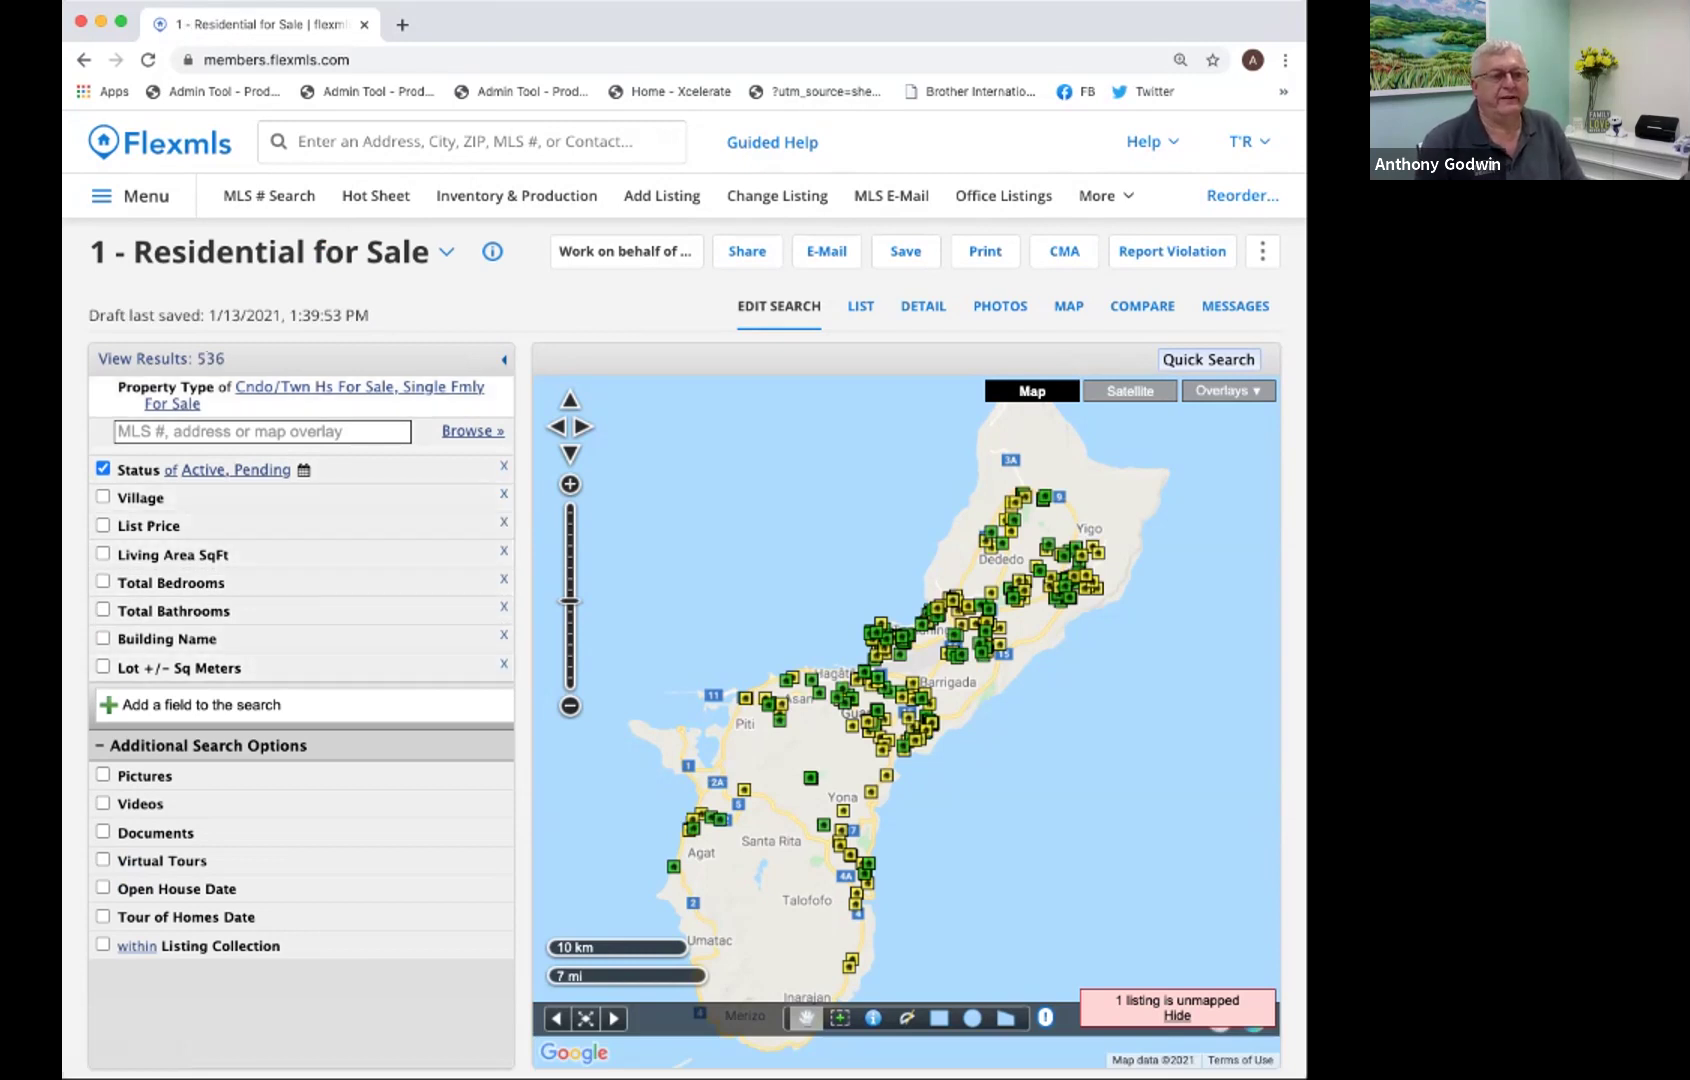
Return to the 0-SFD For Sale template and look through its list of search fields.
click(446, 252)
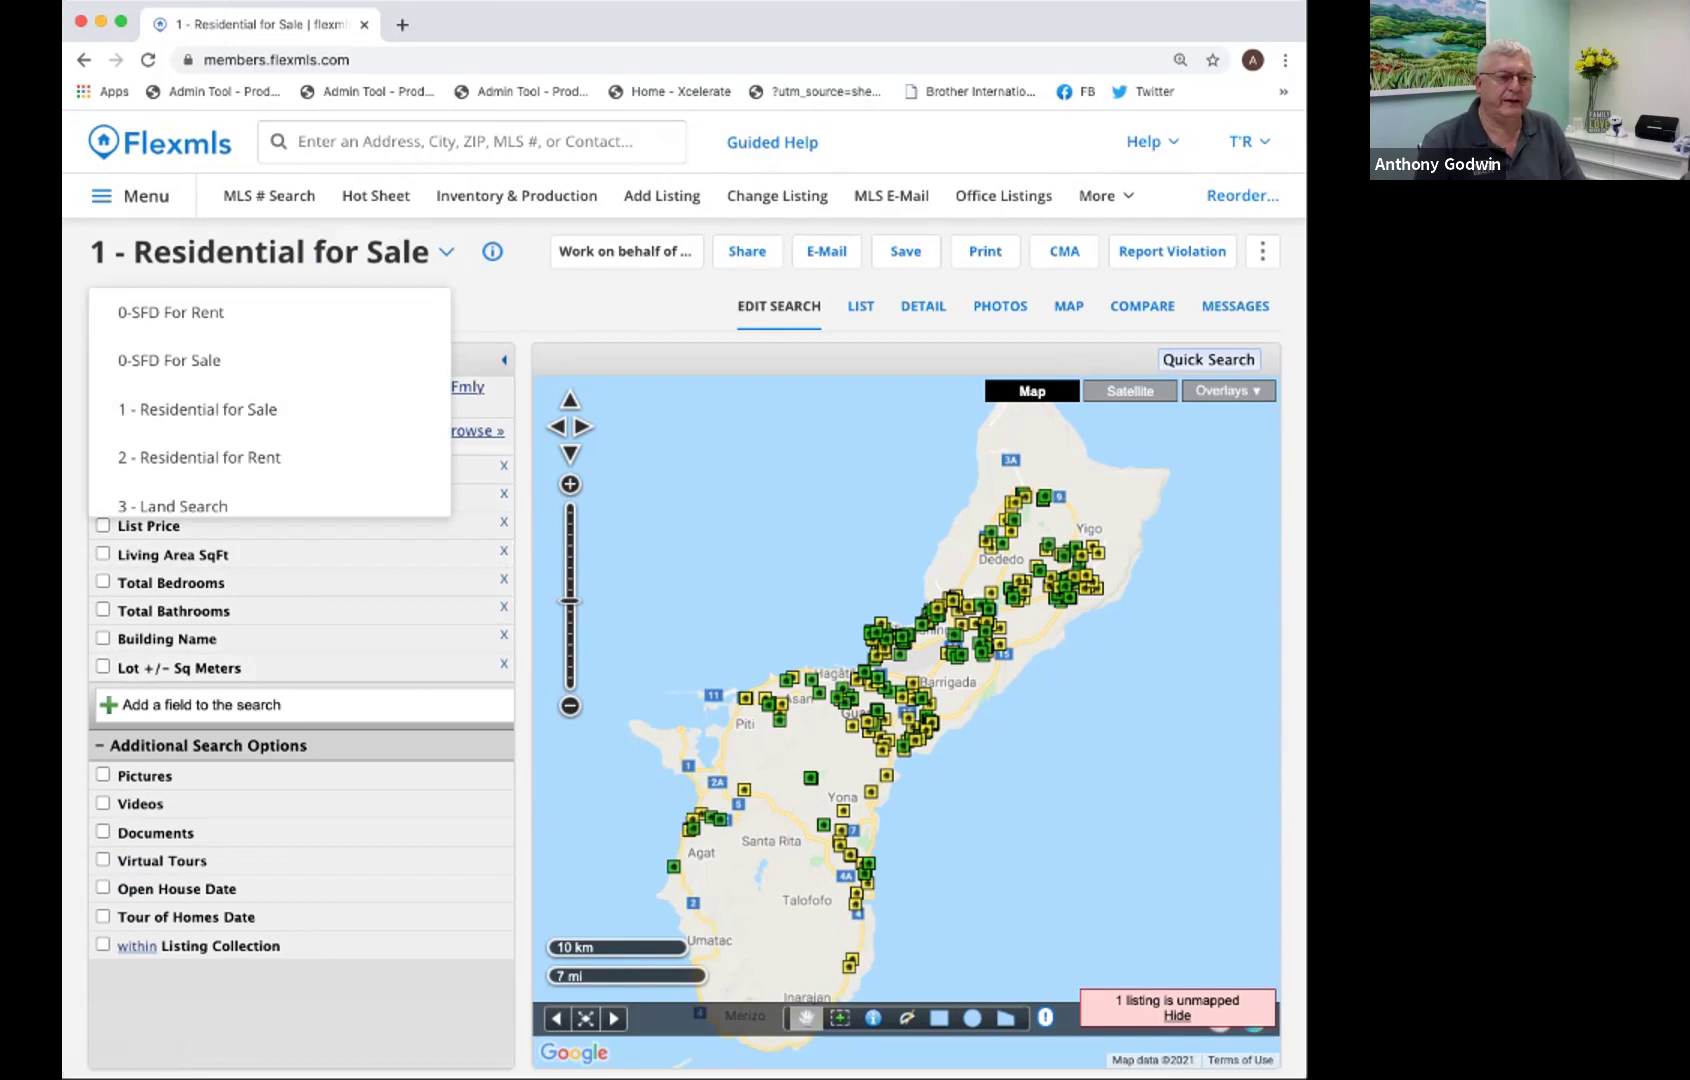
click(169, 360)
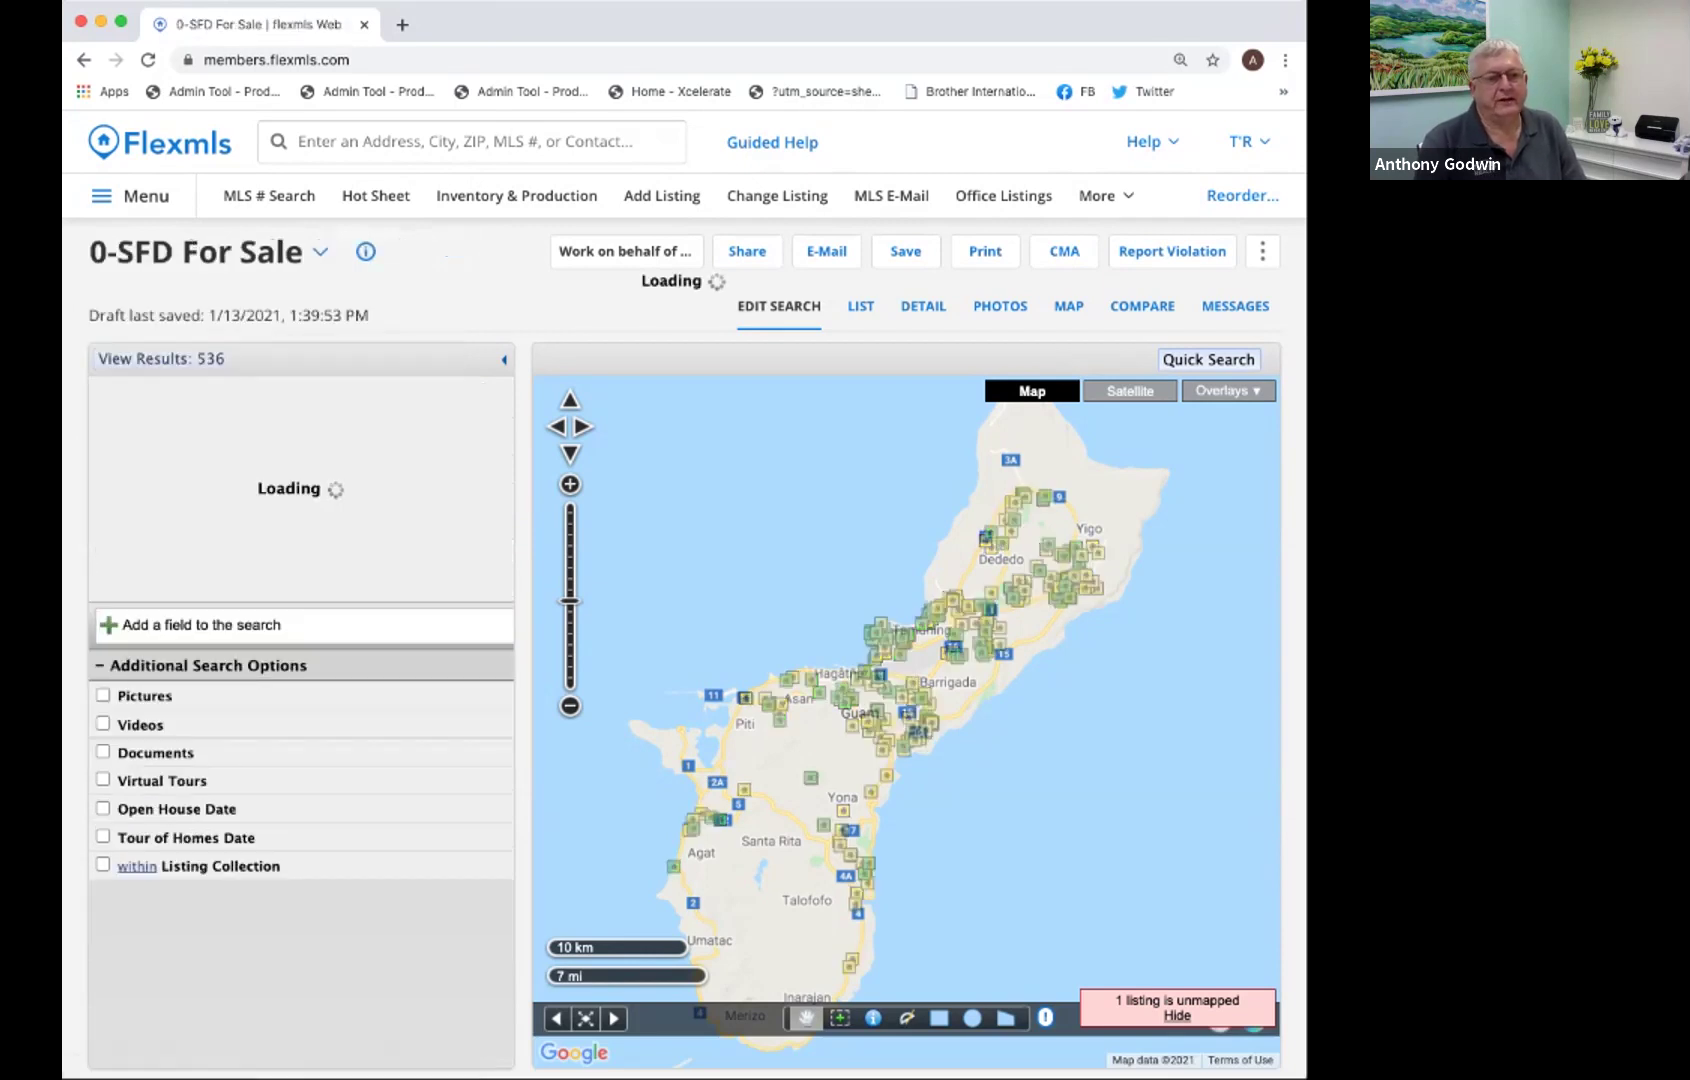
scroll(300, 732, down, 5)
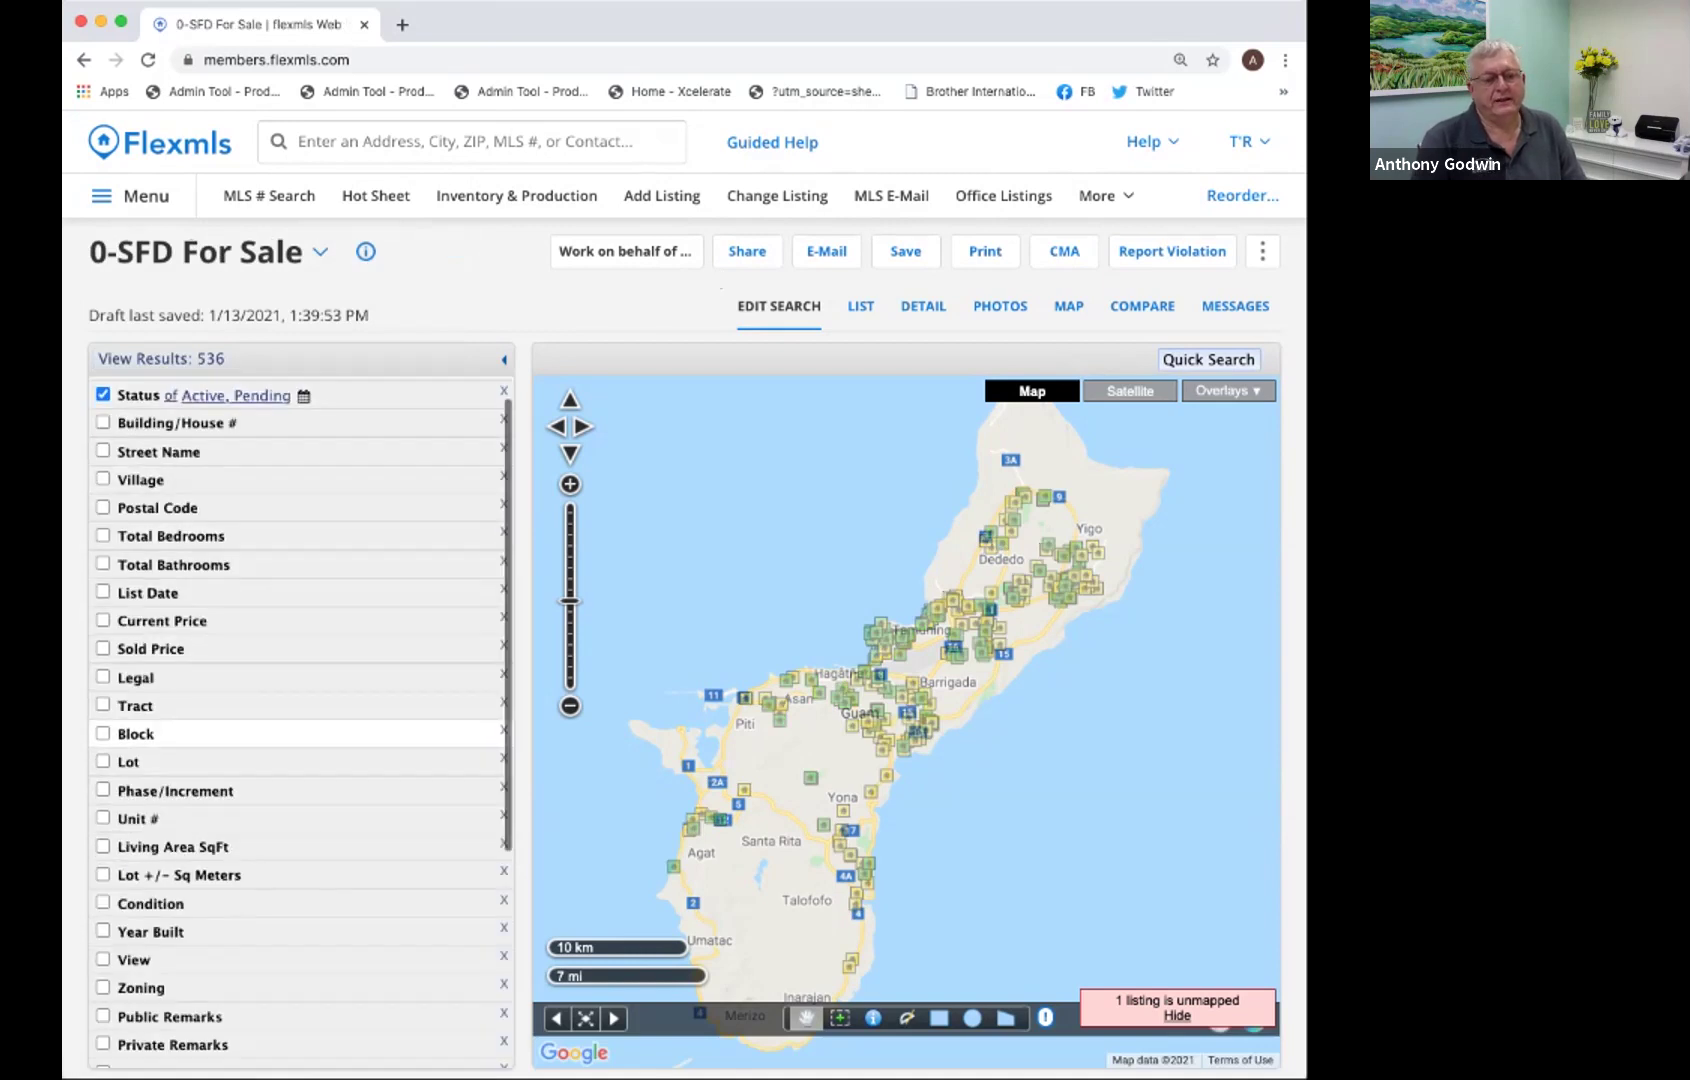
scroll(300, 700, up, 5)
scroll(300, 675, down, 5)
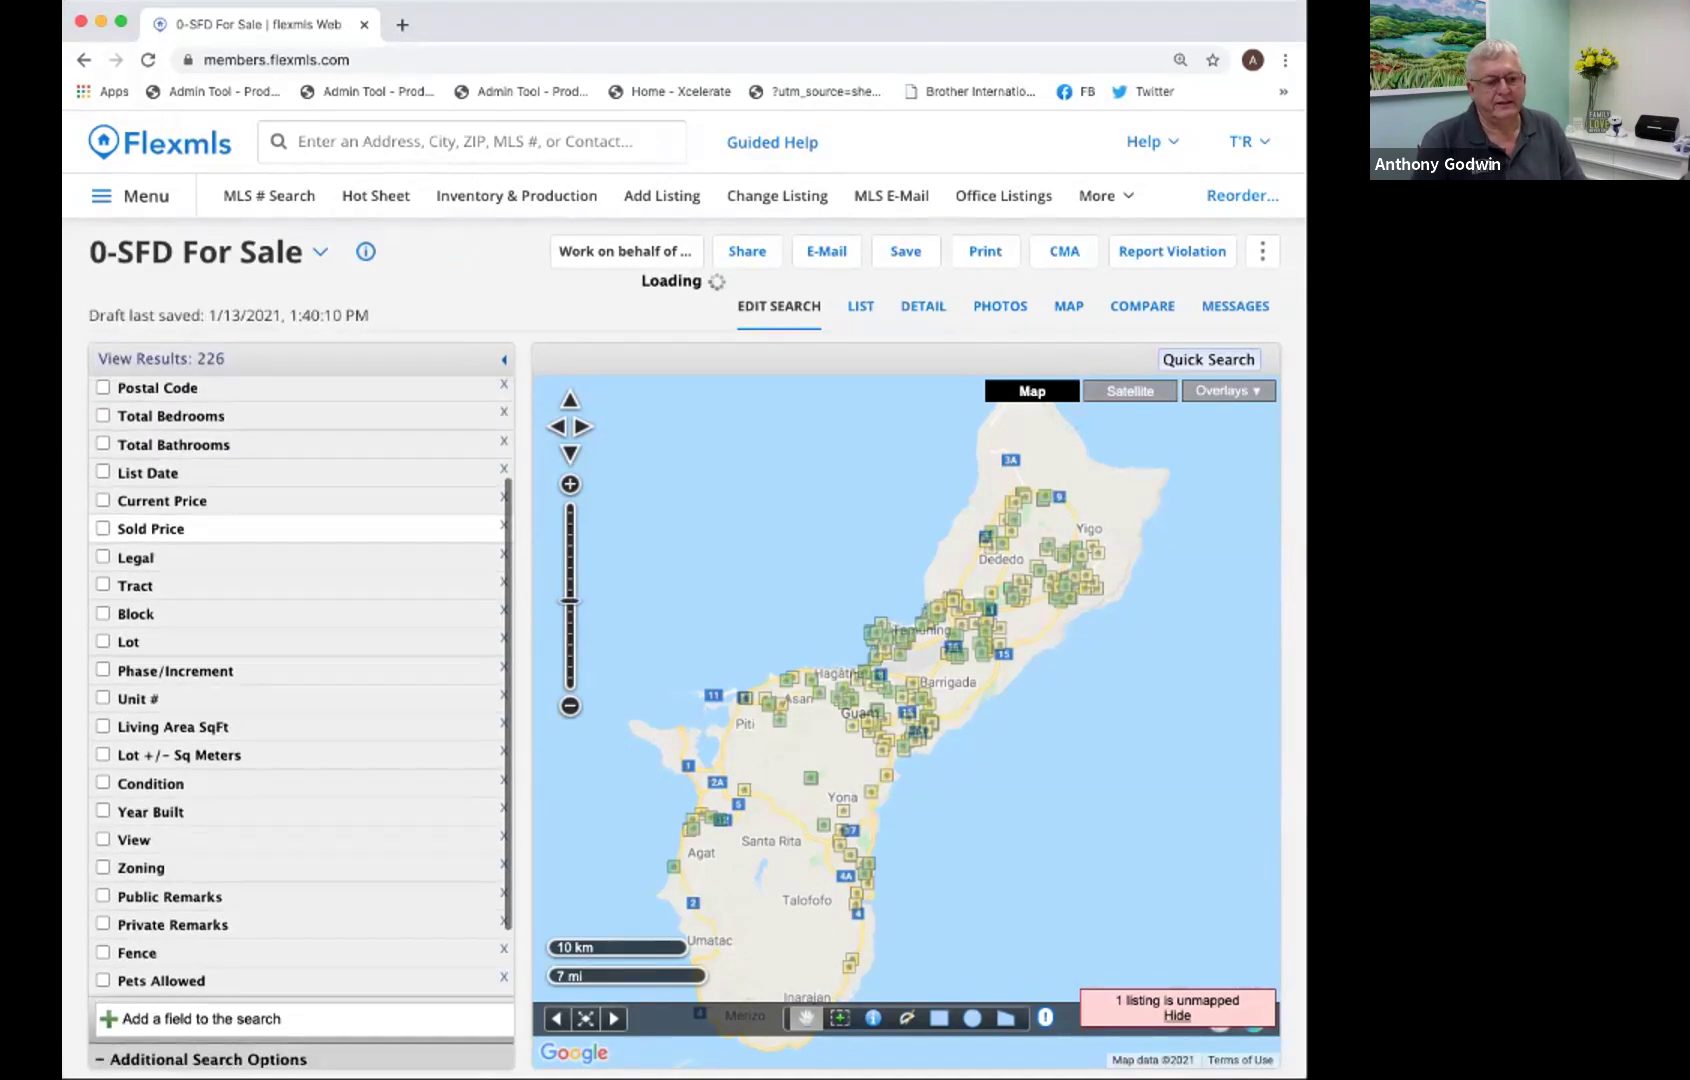
Add the Village criterion to the 0-SFD For Sale search and limit it to Tamuning.
scroll(300, 675, up, 4)
scroll(300, 681, down, 1)
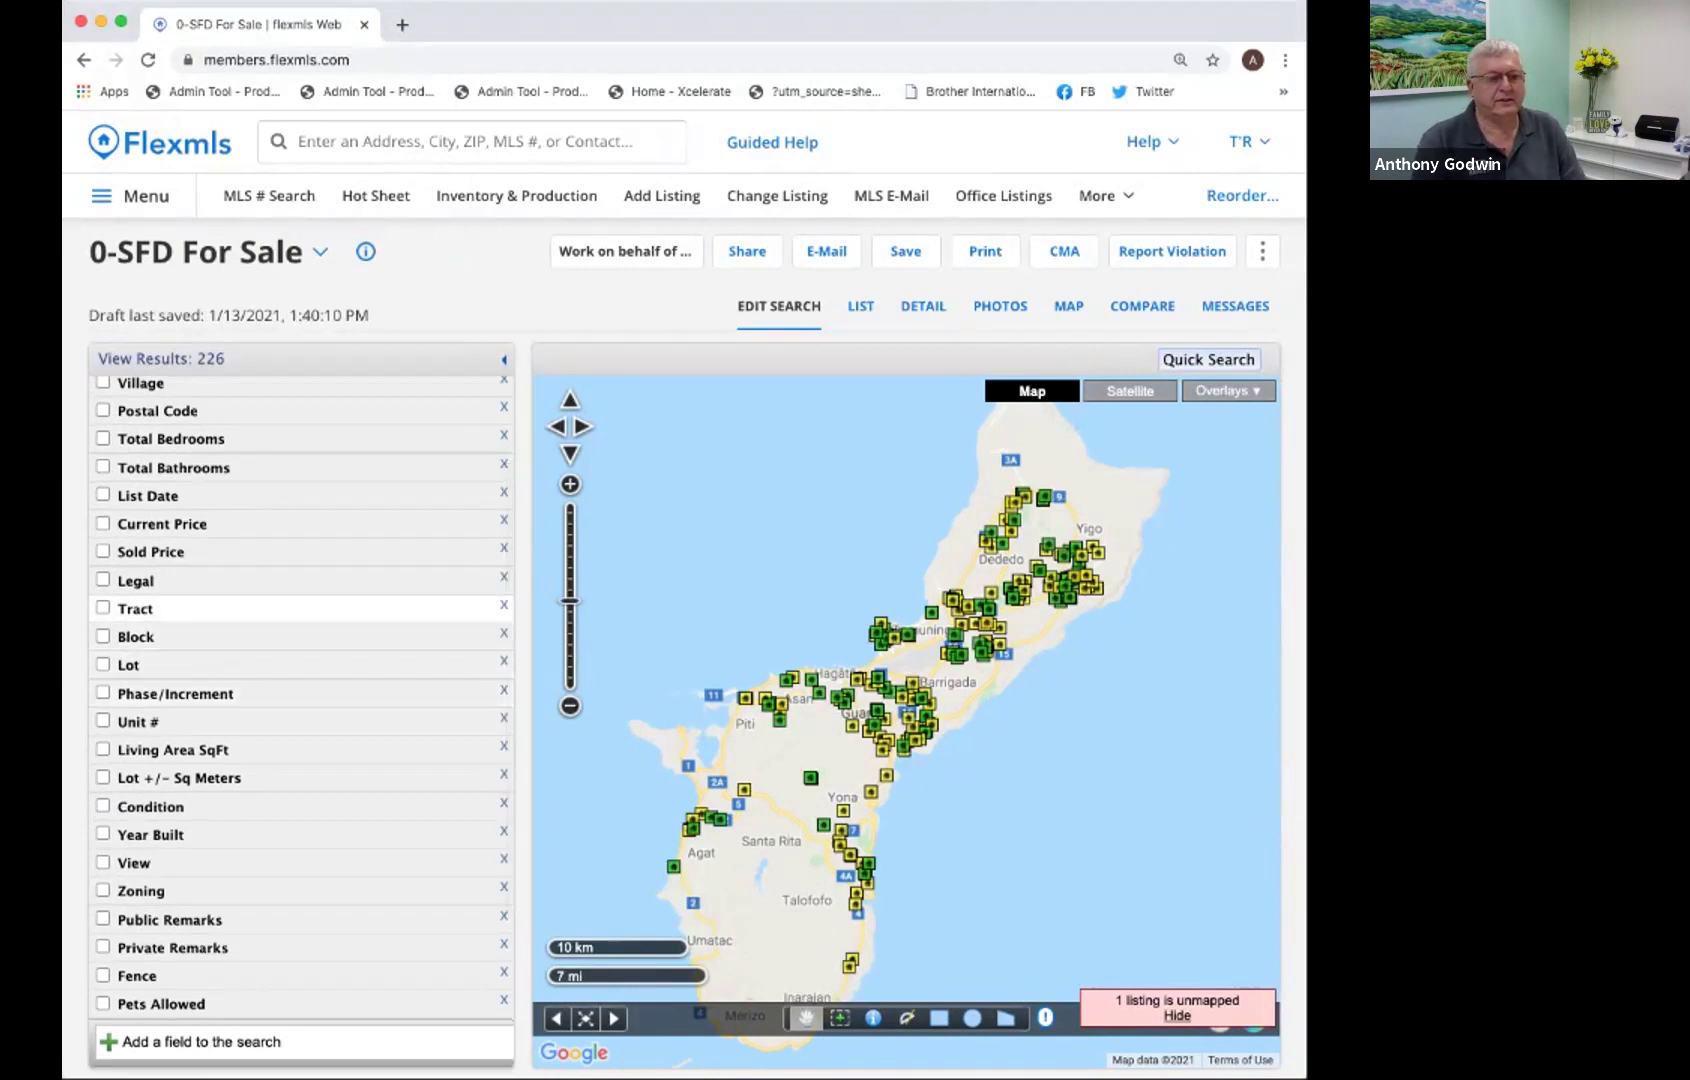
scroll(300, 600, up, 2)
scroll(300, 600, up, 1)
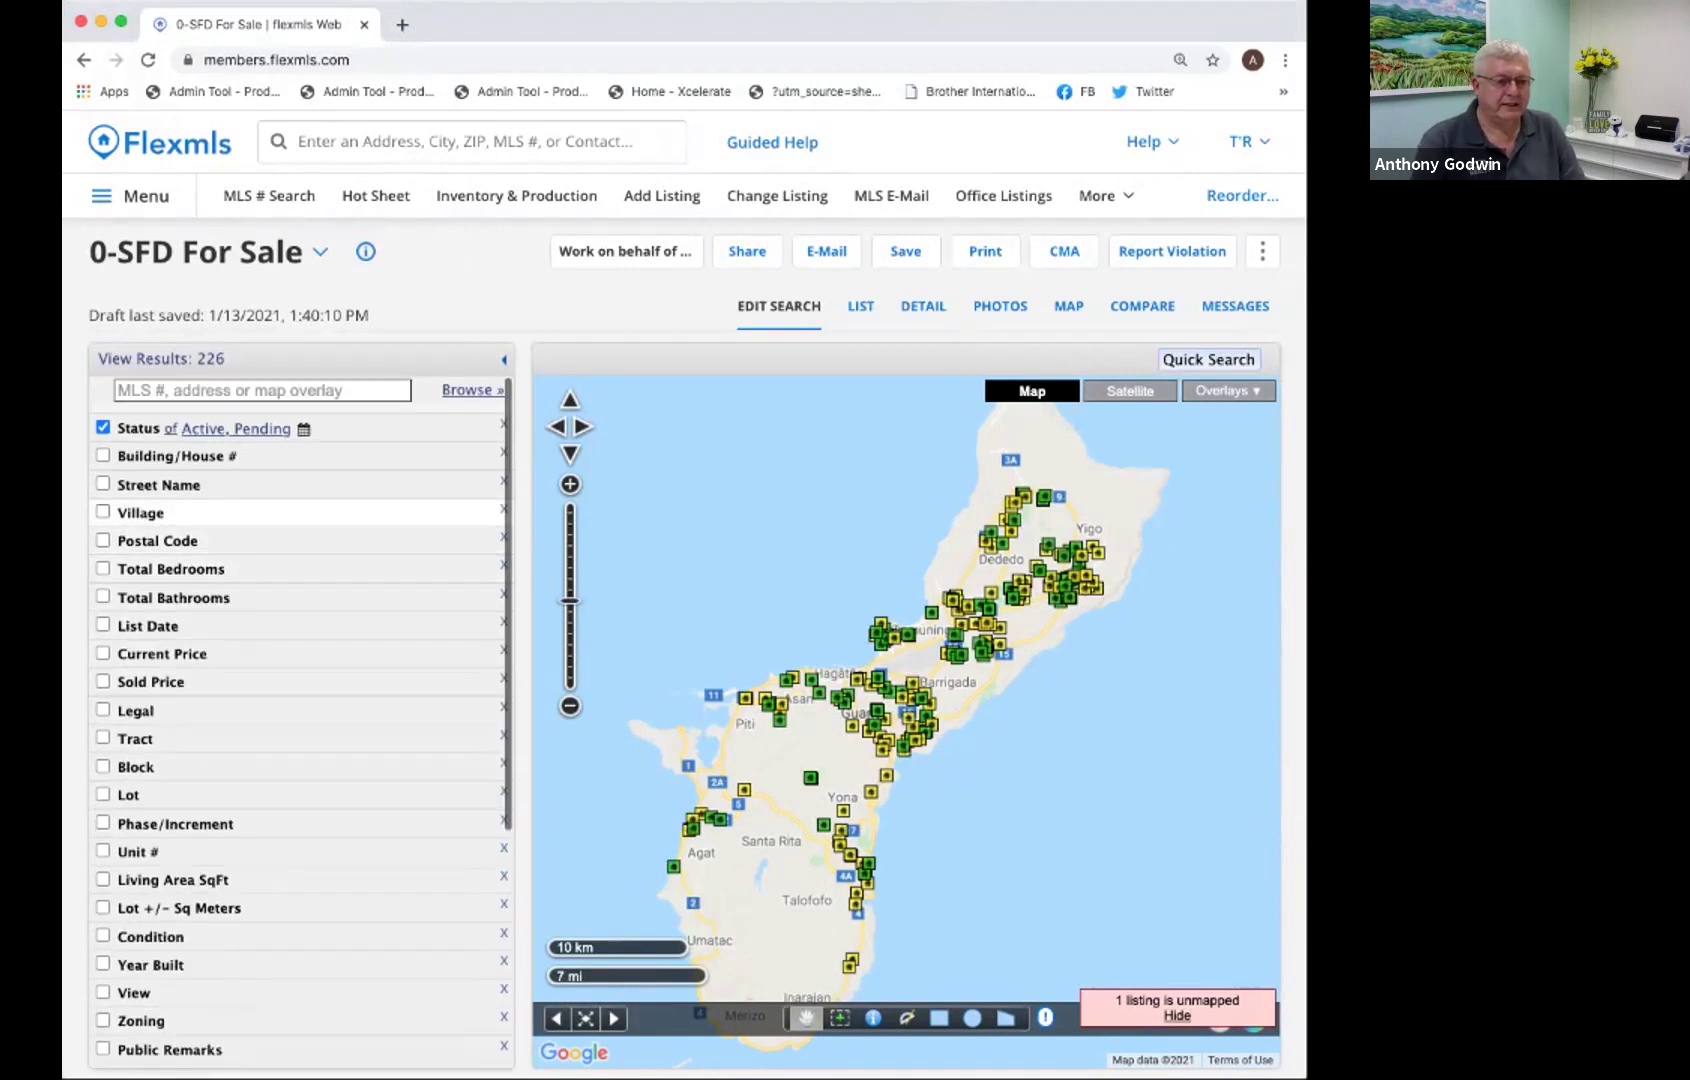
click(103, 512)
scroll(300, 556, down, 5)
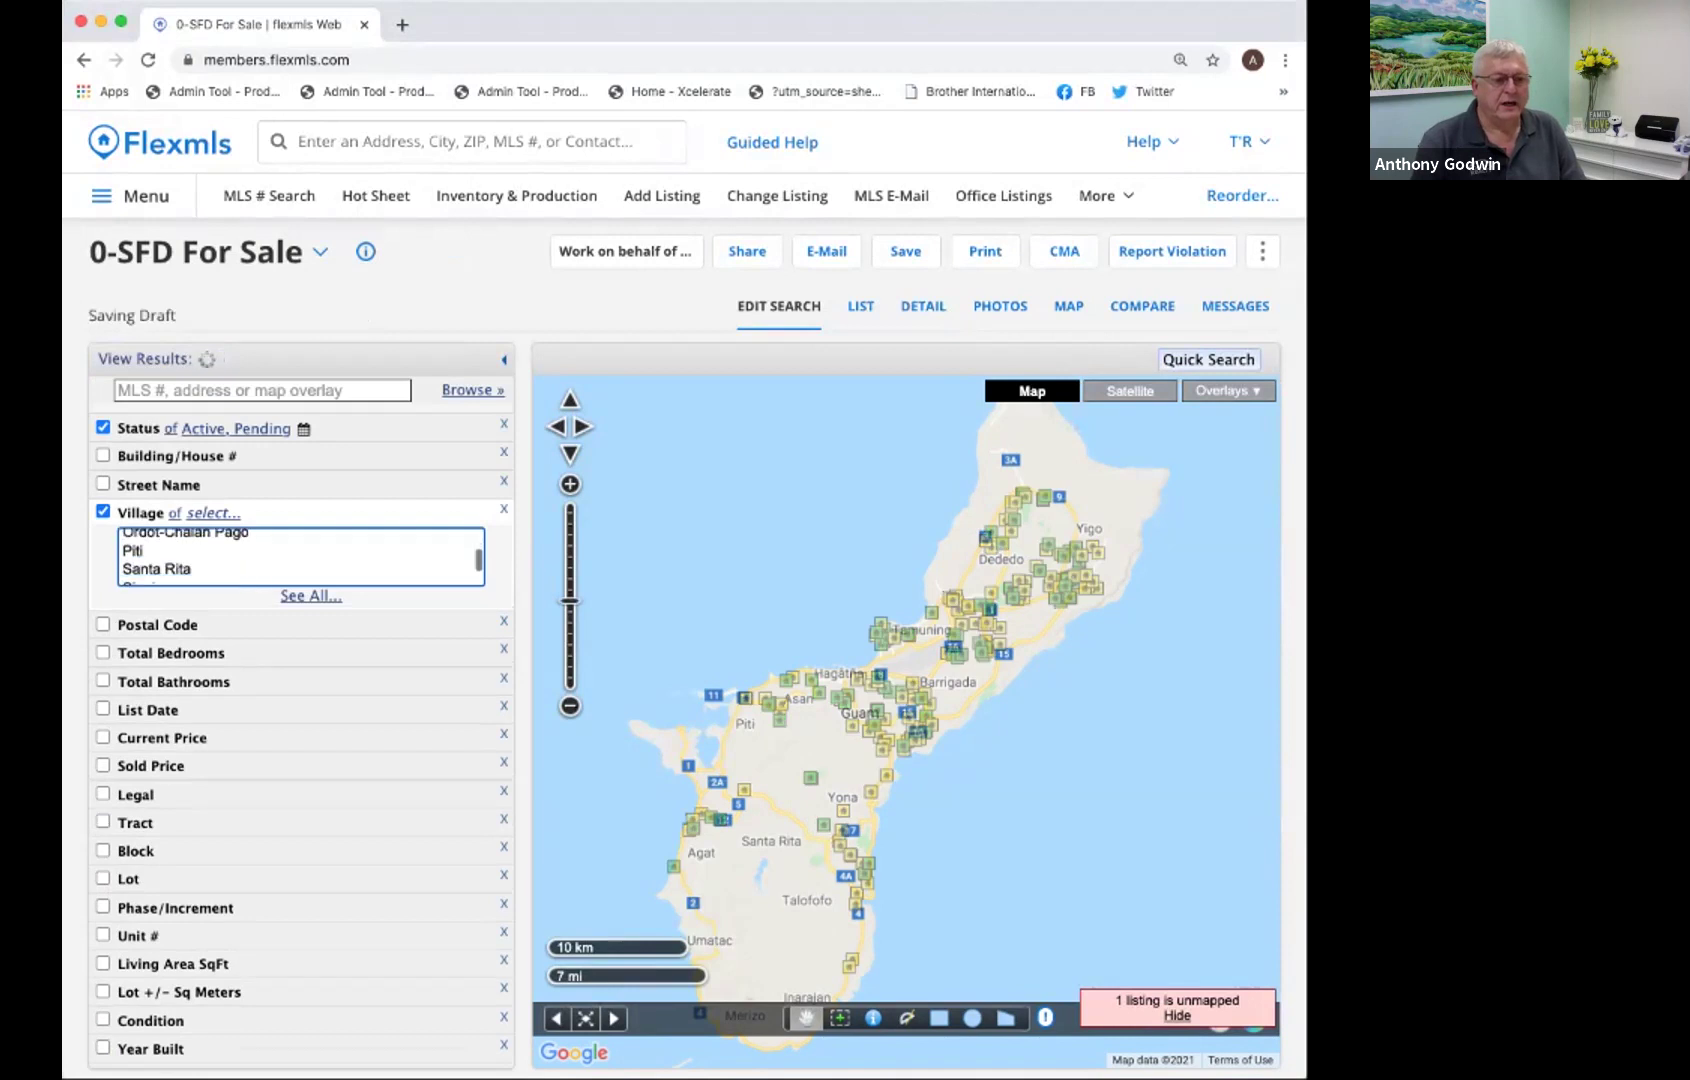
scroll(300, 556, up, 1)
click(154, 547)
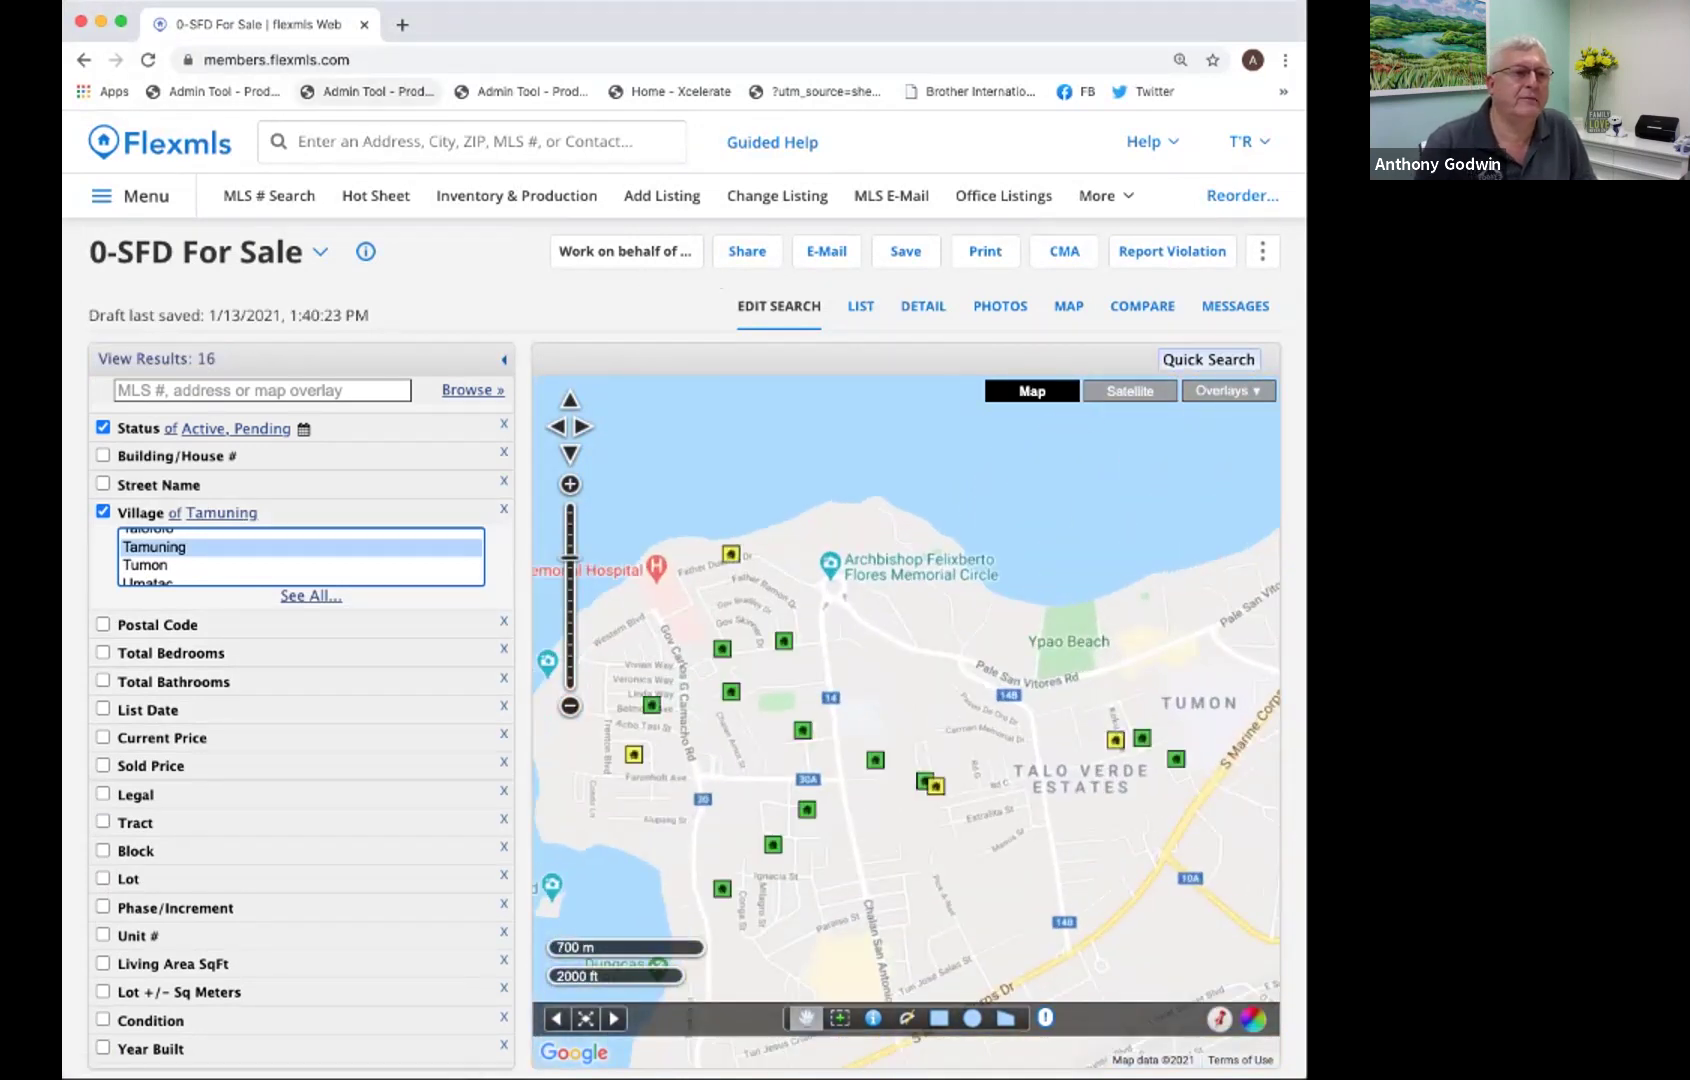
Enlarge the web page by one browser zoom level above 110%.
click(178, 1)
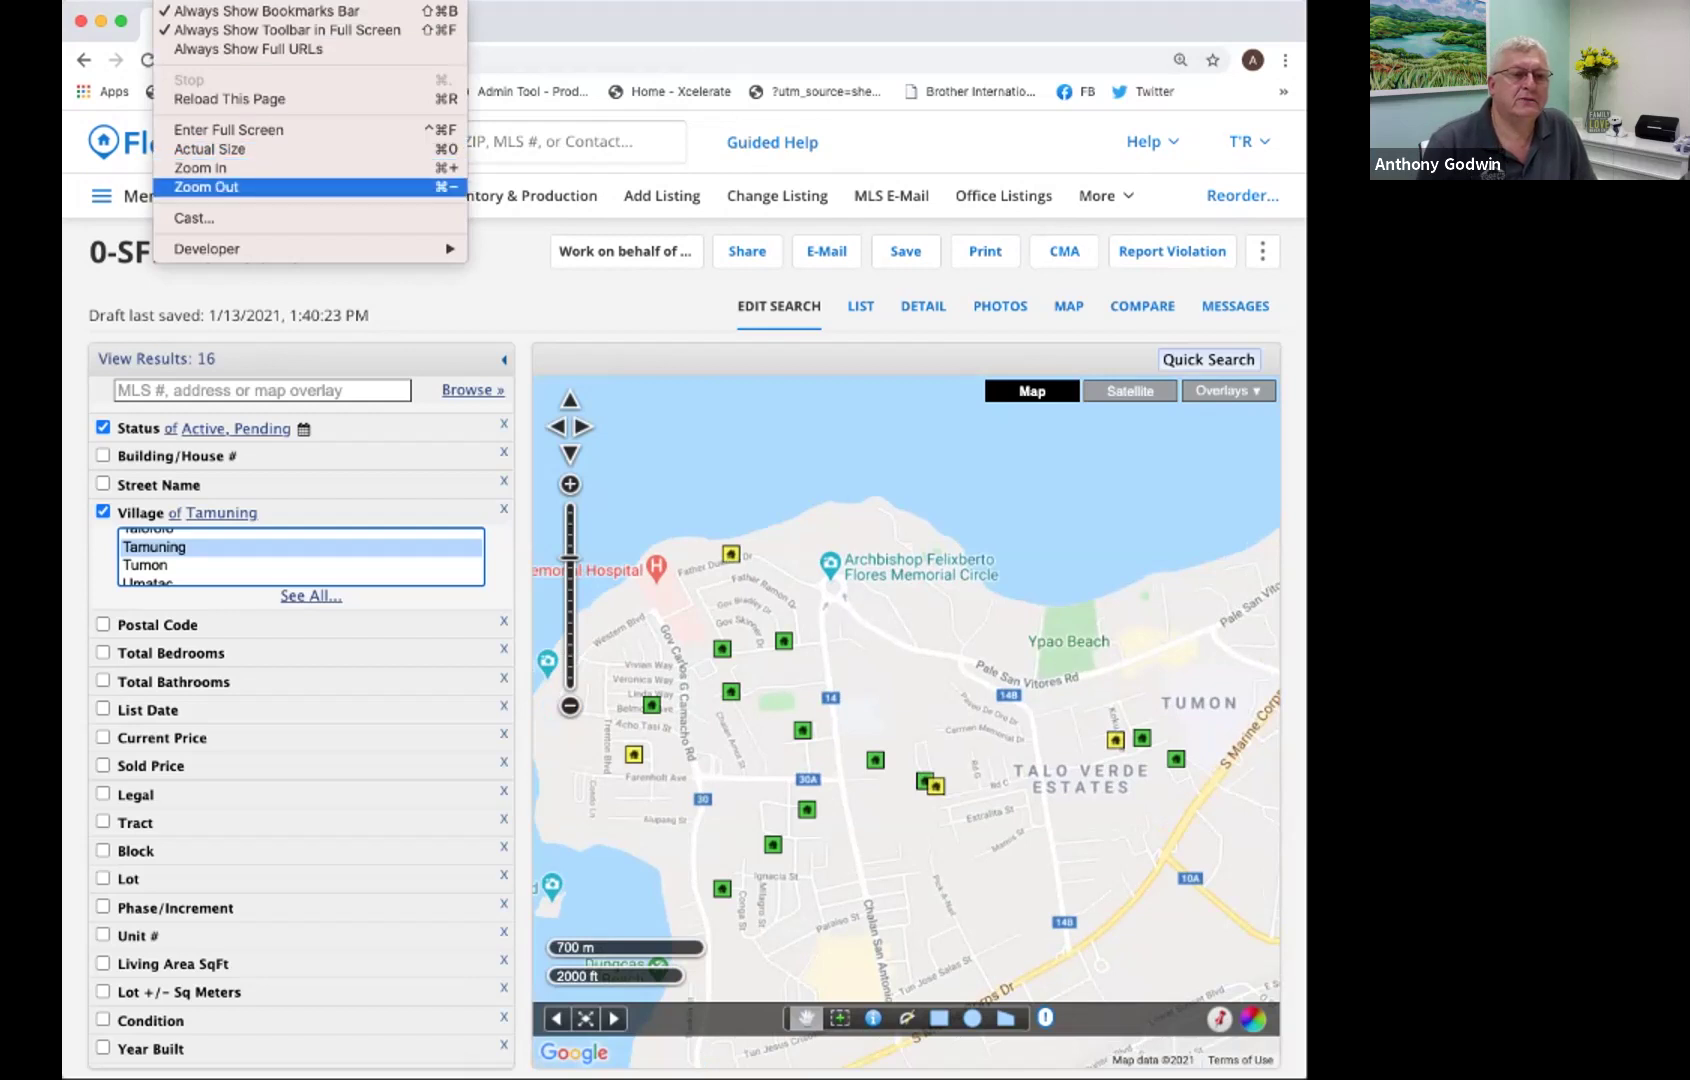
click(206, 187)
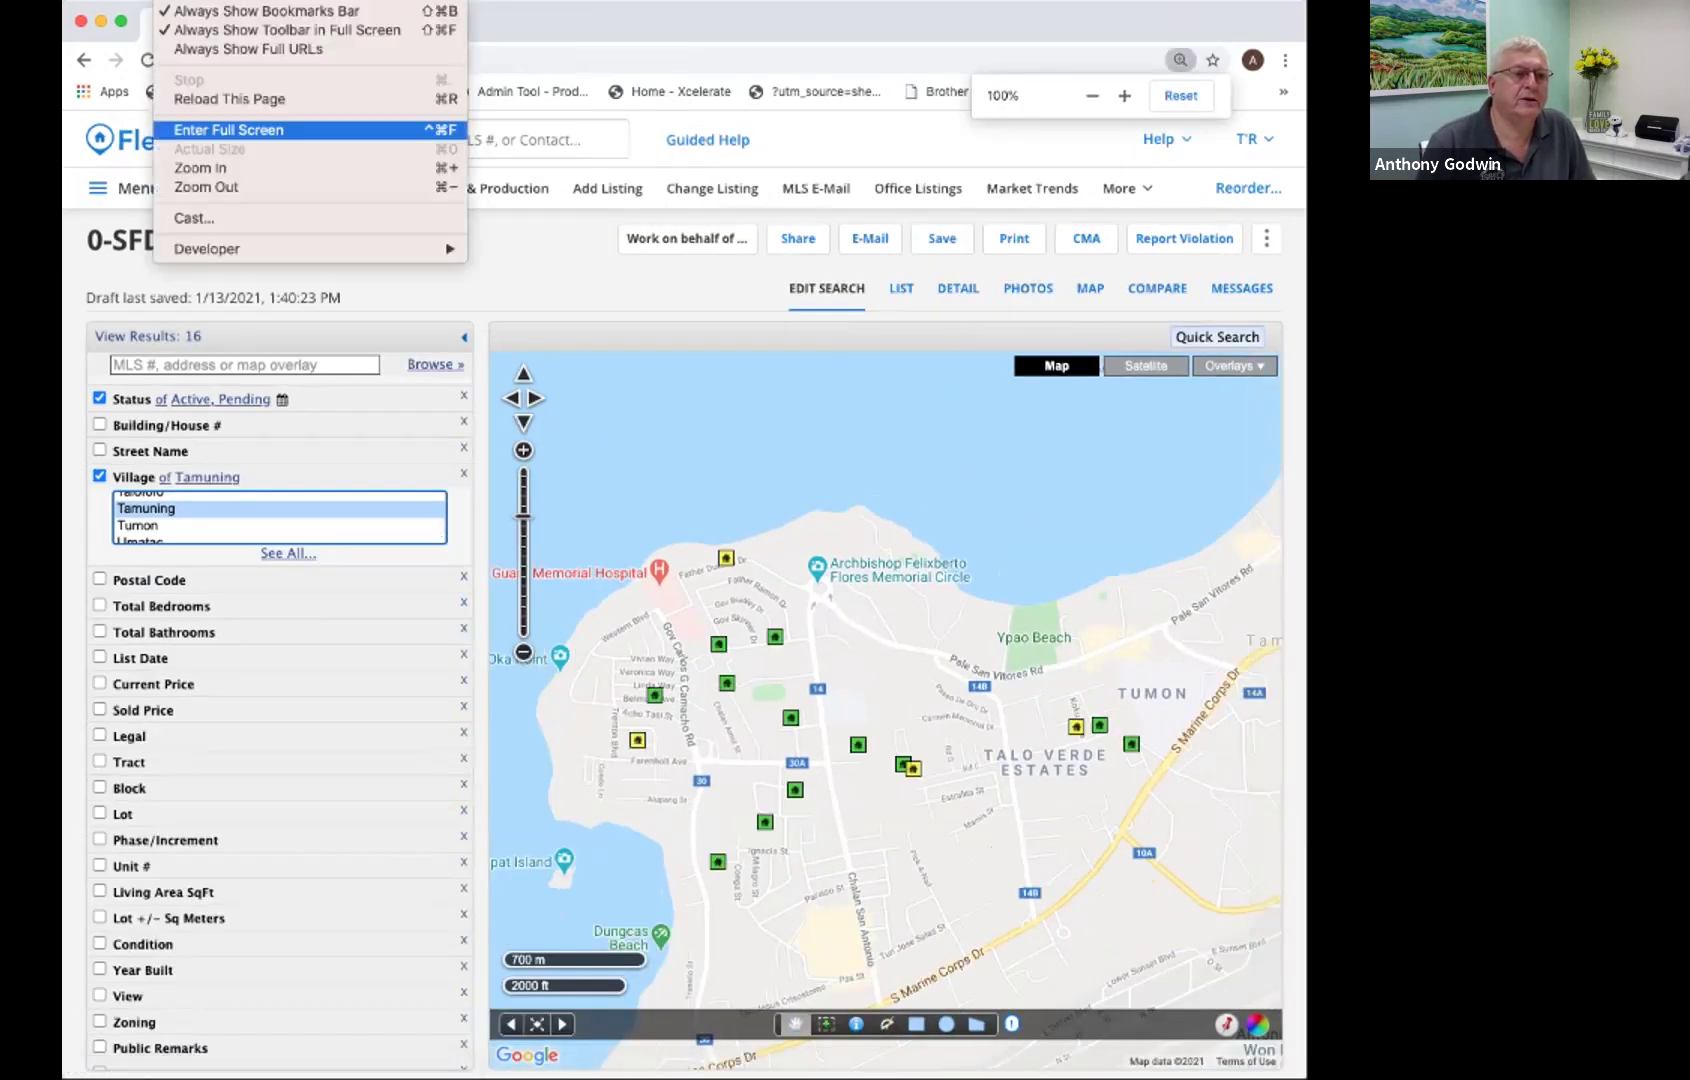
click(206, 166)
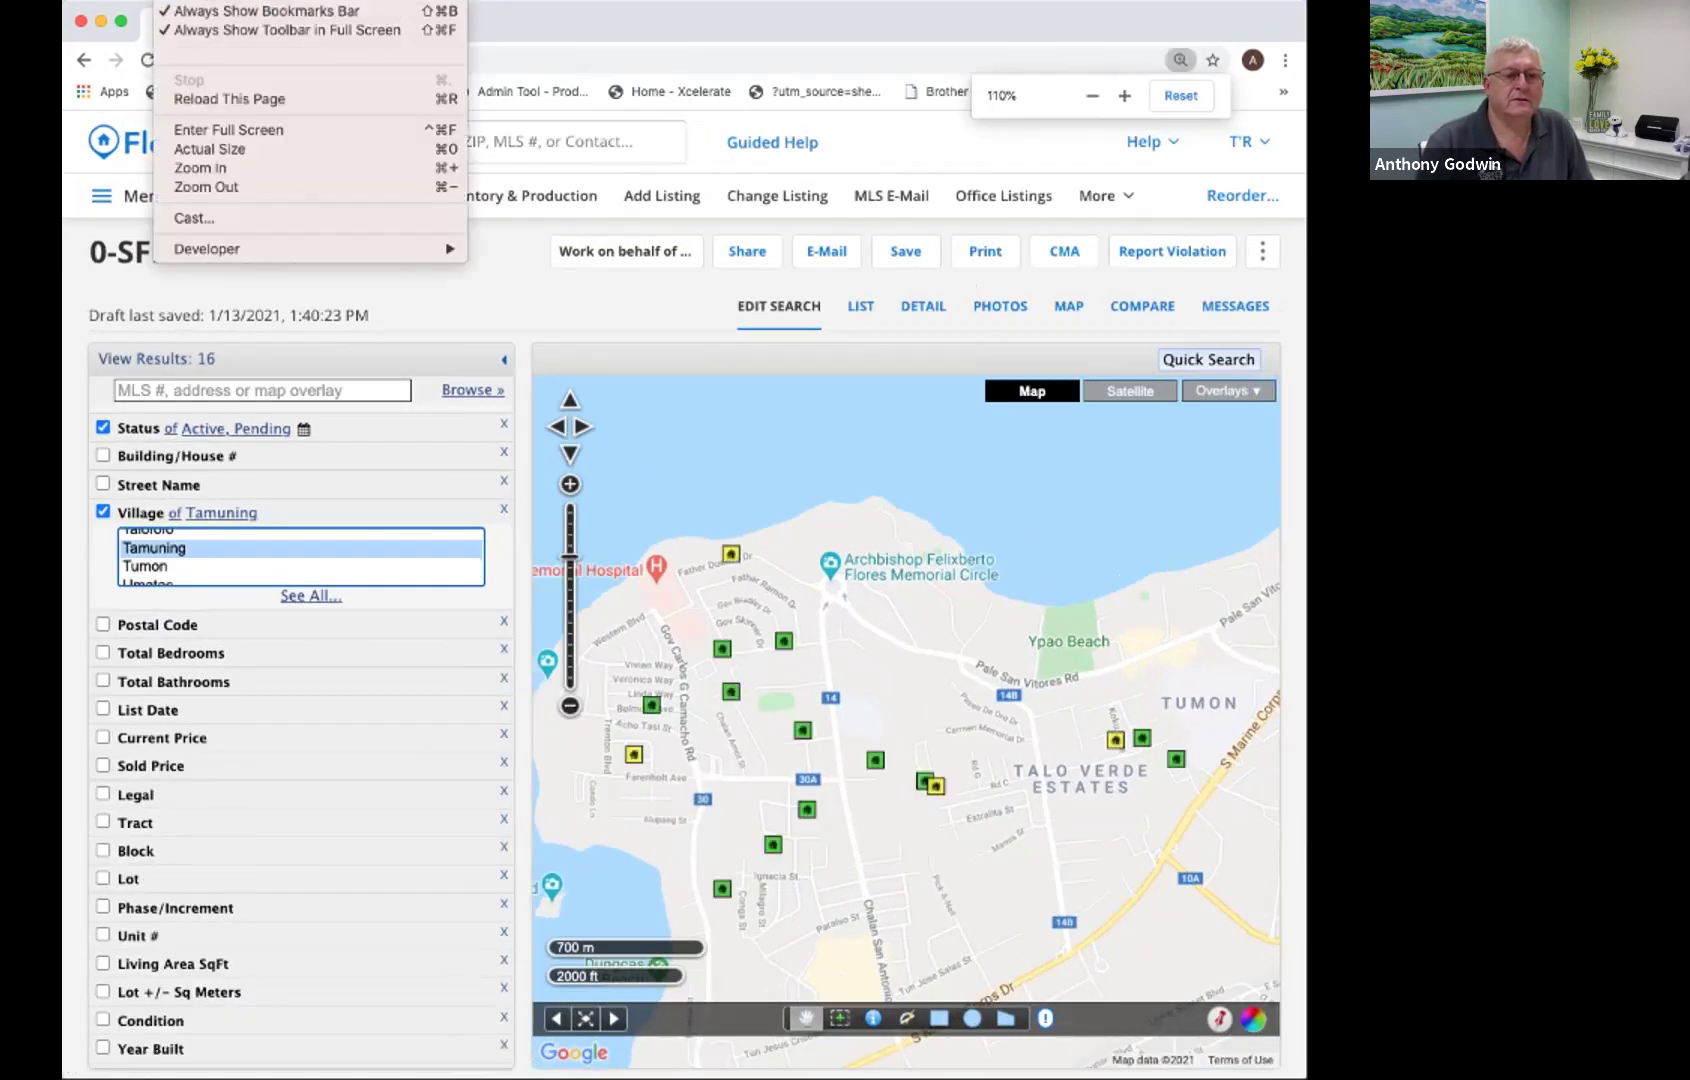
click(206, 166)
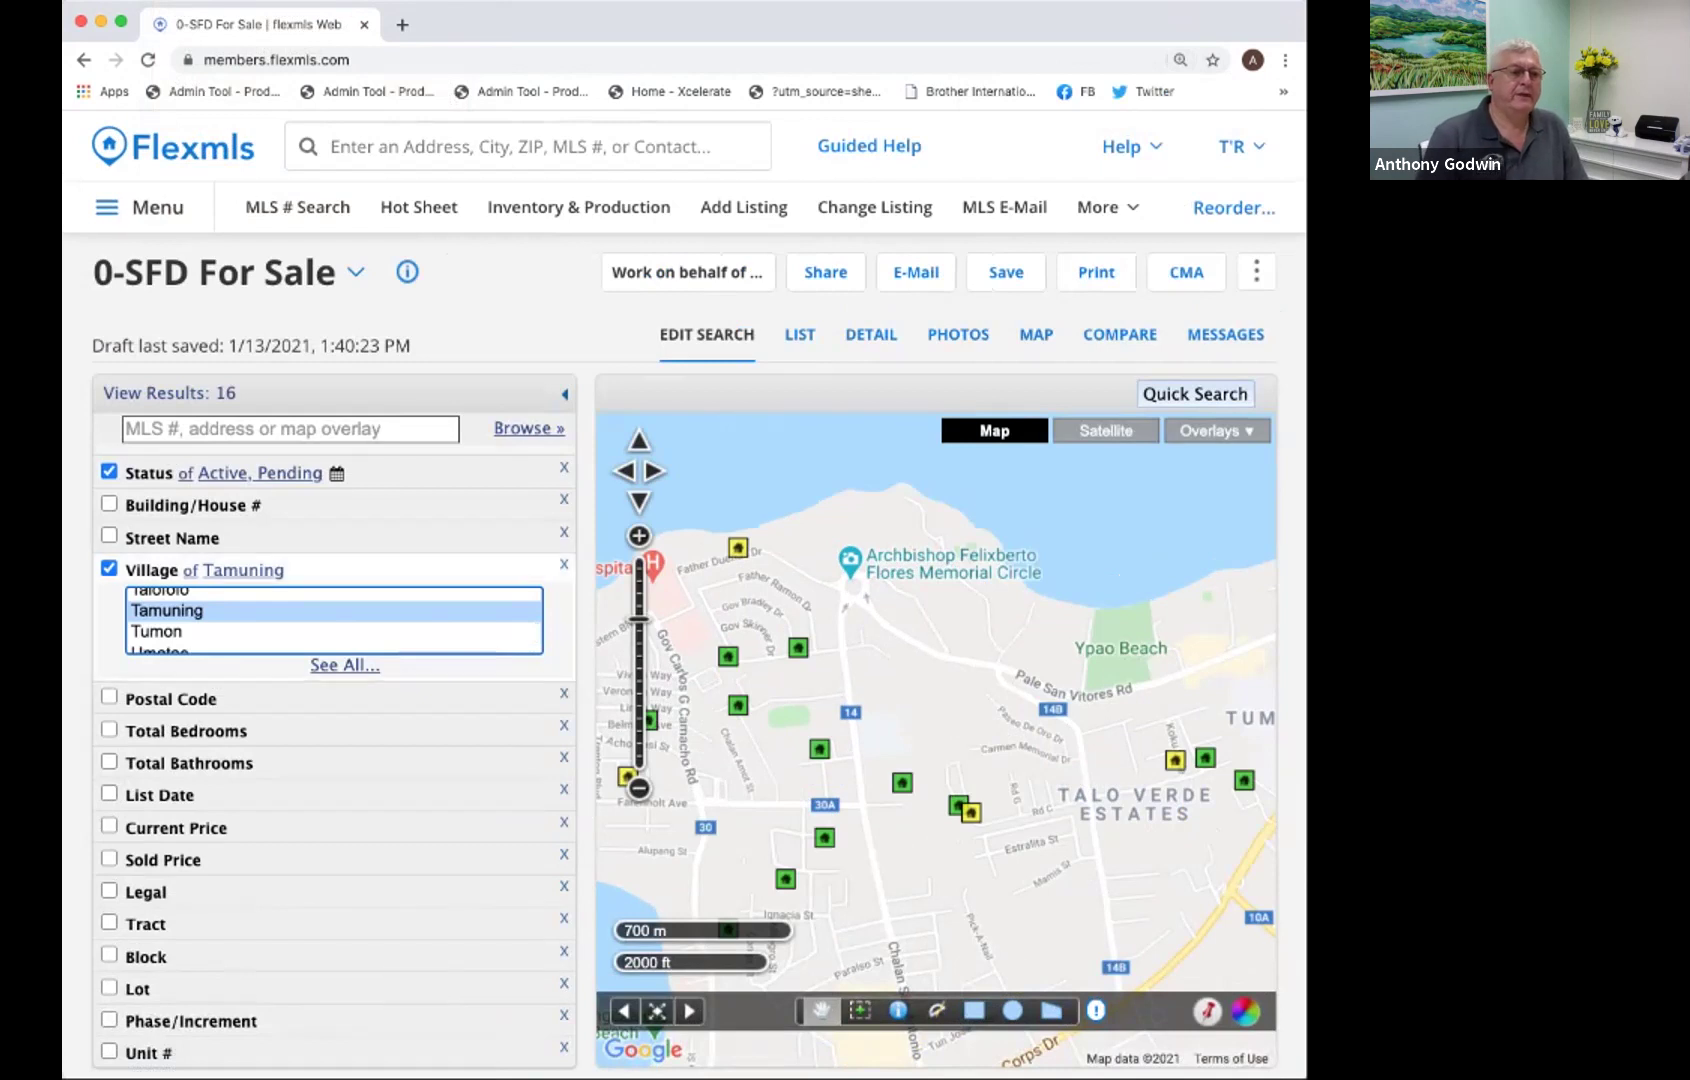
View the full list of village choices and close it without changing the selection.
click(344, 665)
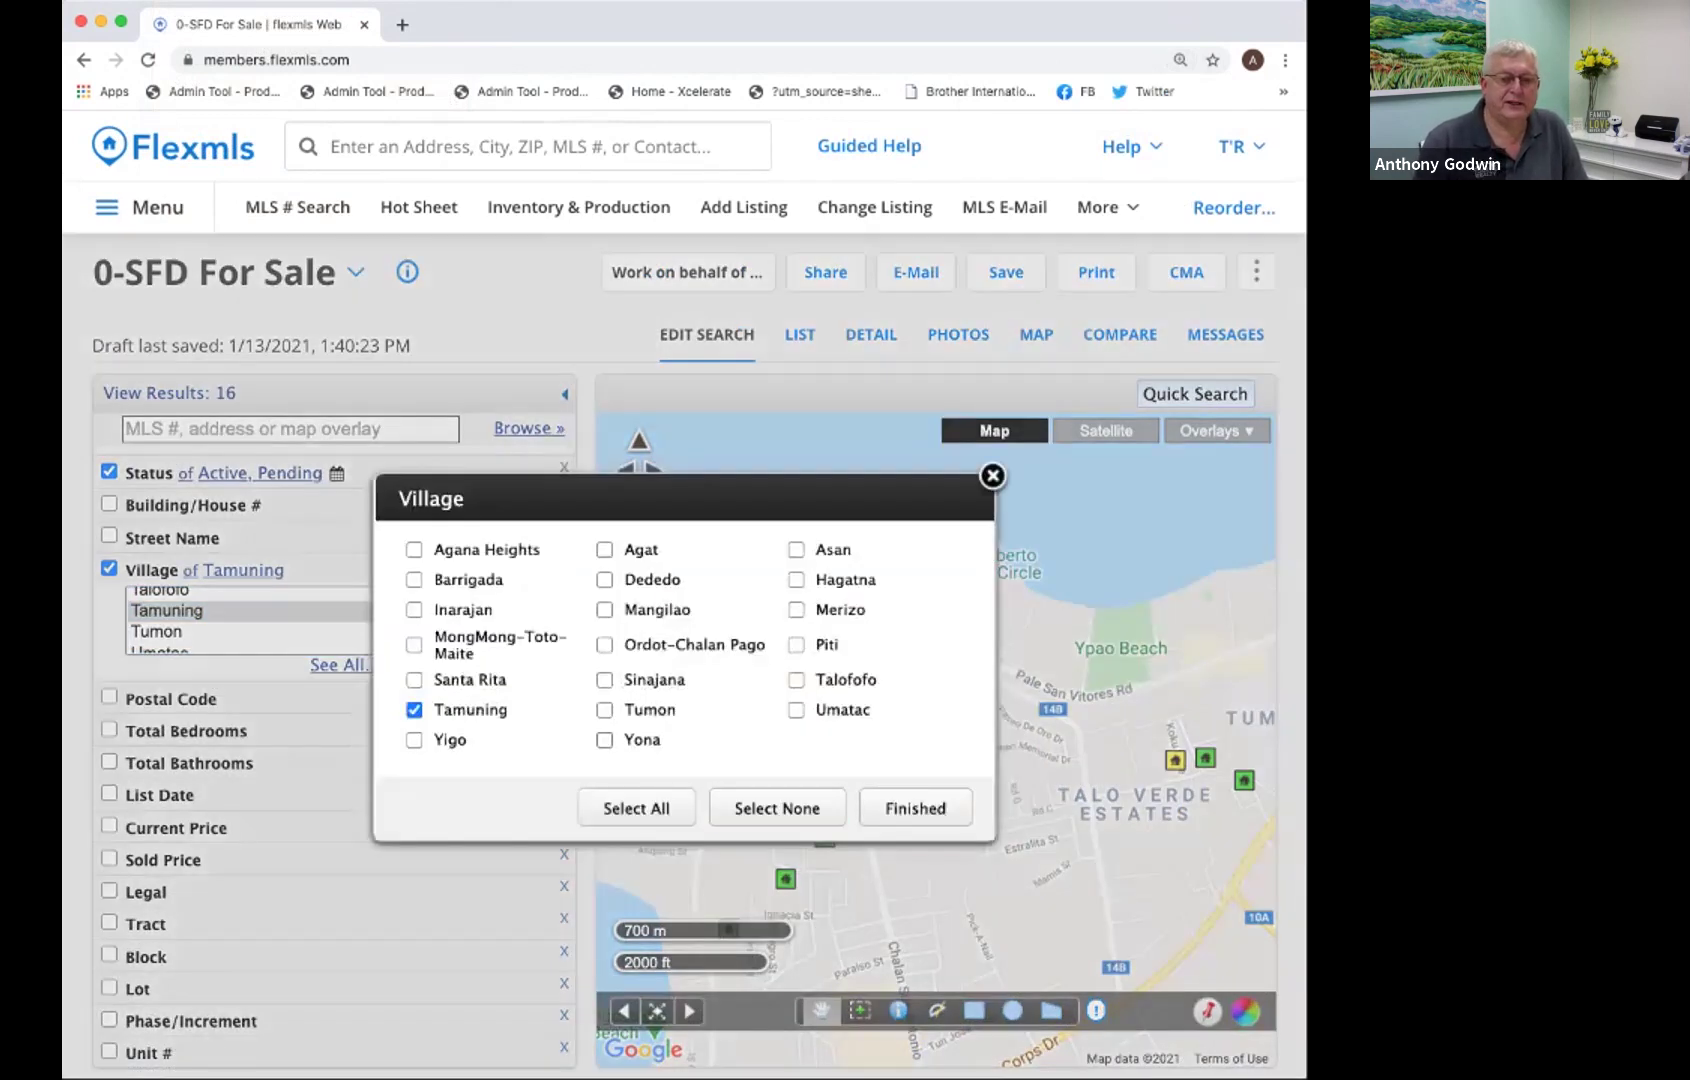
key(Escape)
scroll(334, 730, down, 1)
scroll(334, 730, up, 1)
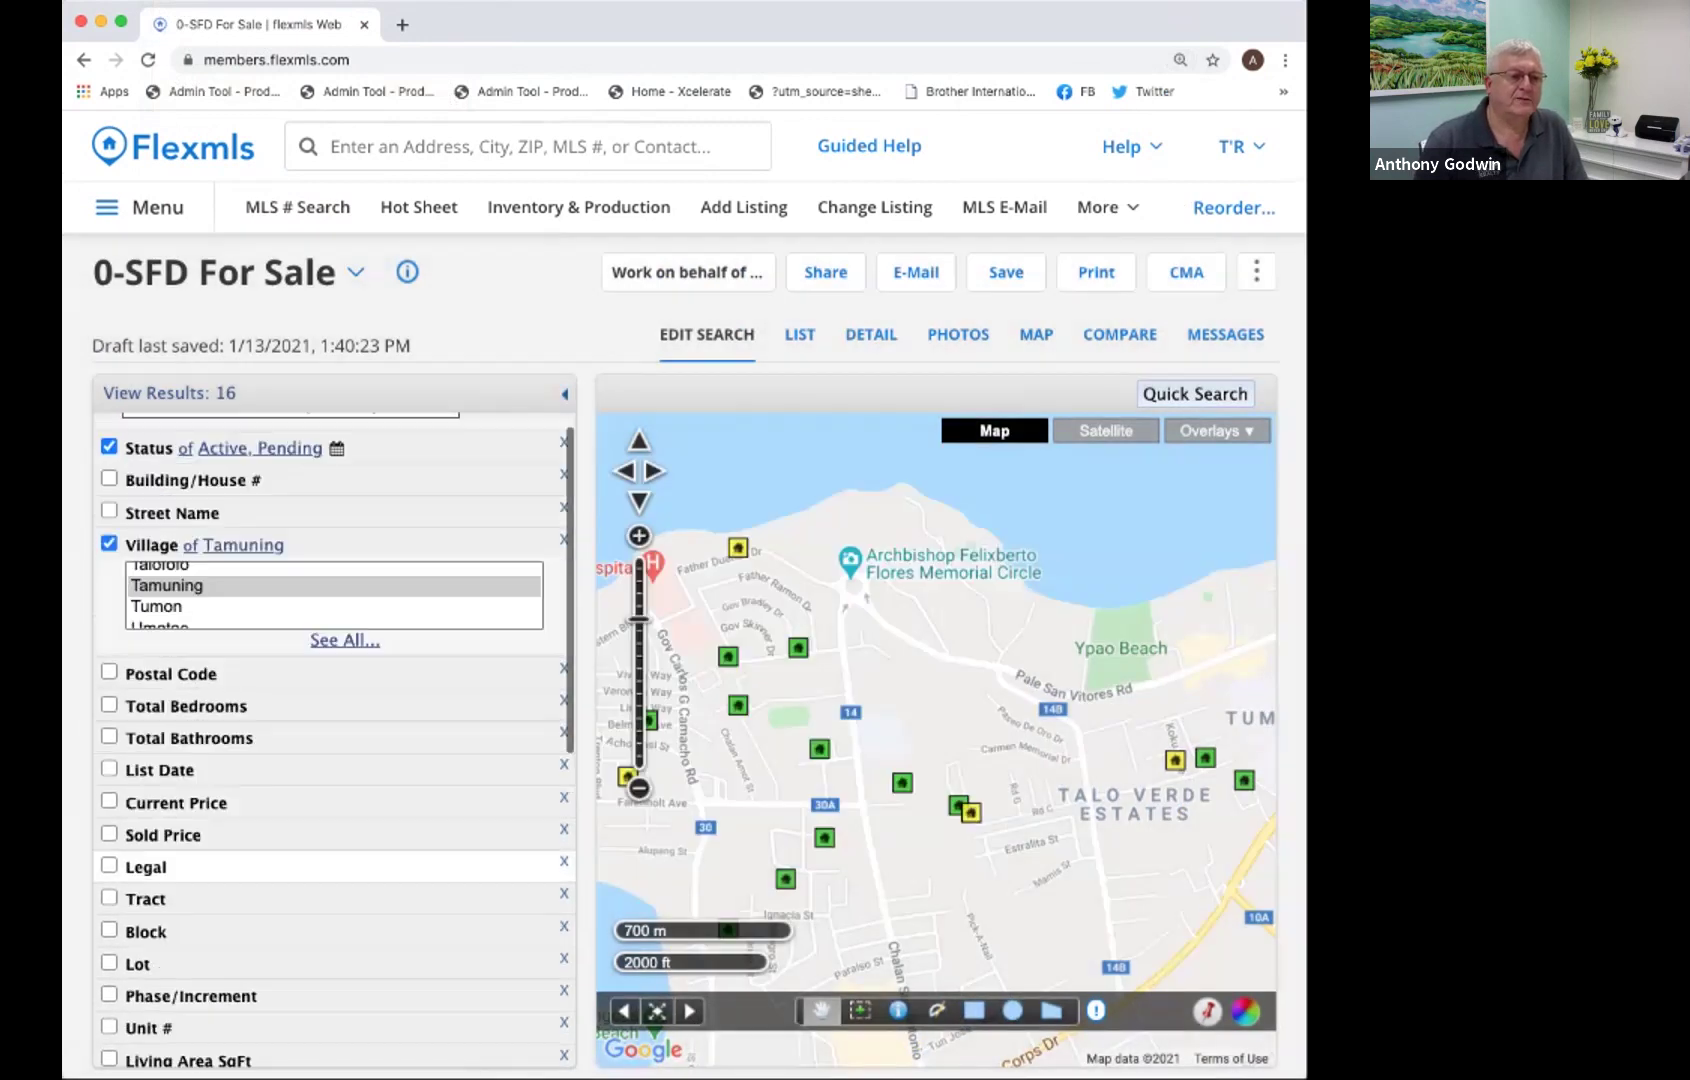
Add the Current Price criterion with a minimum of 450000 and no maximum.
scroll(334, 690, down, 3)
scroll(334, 690, down, 3)
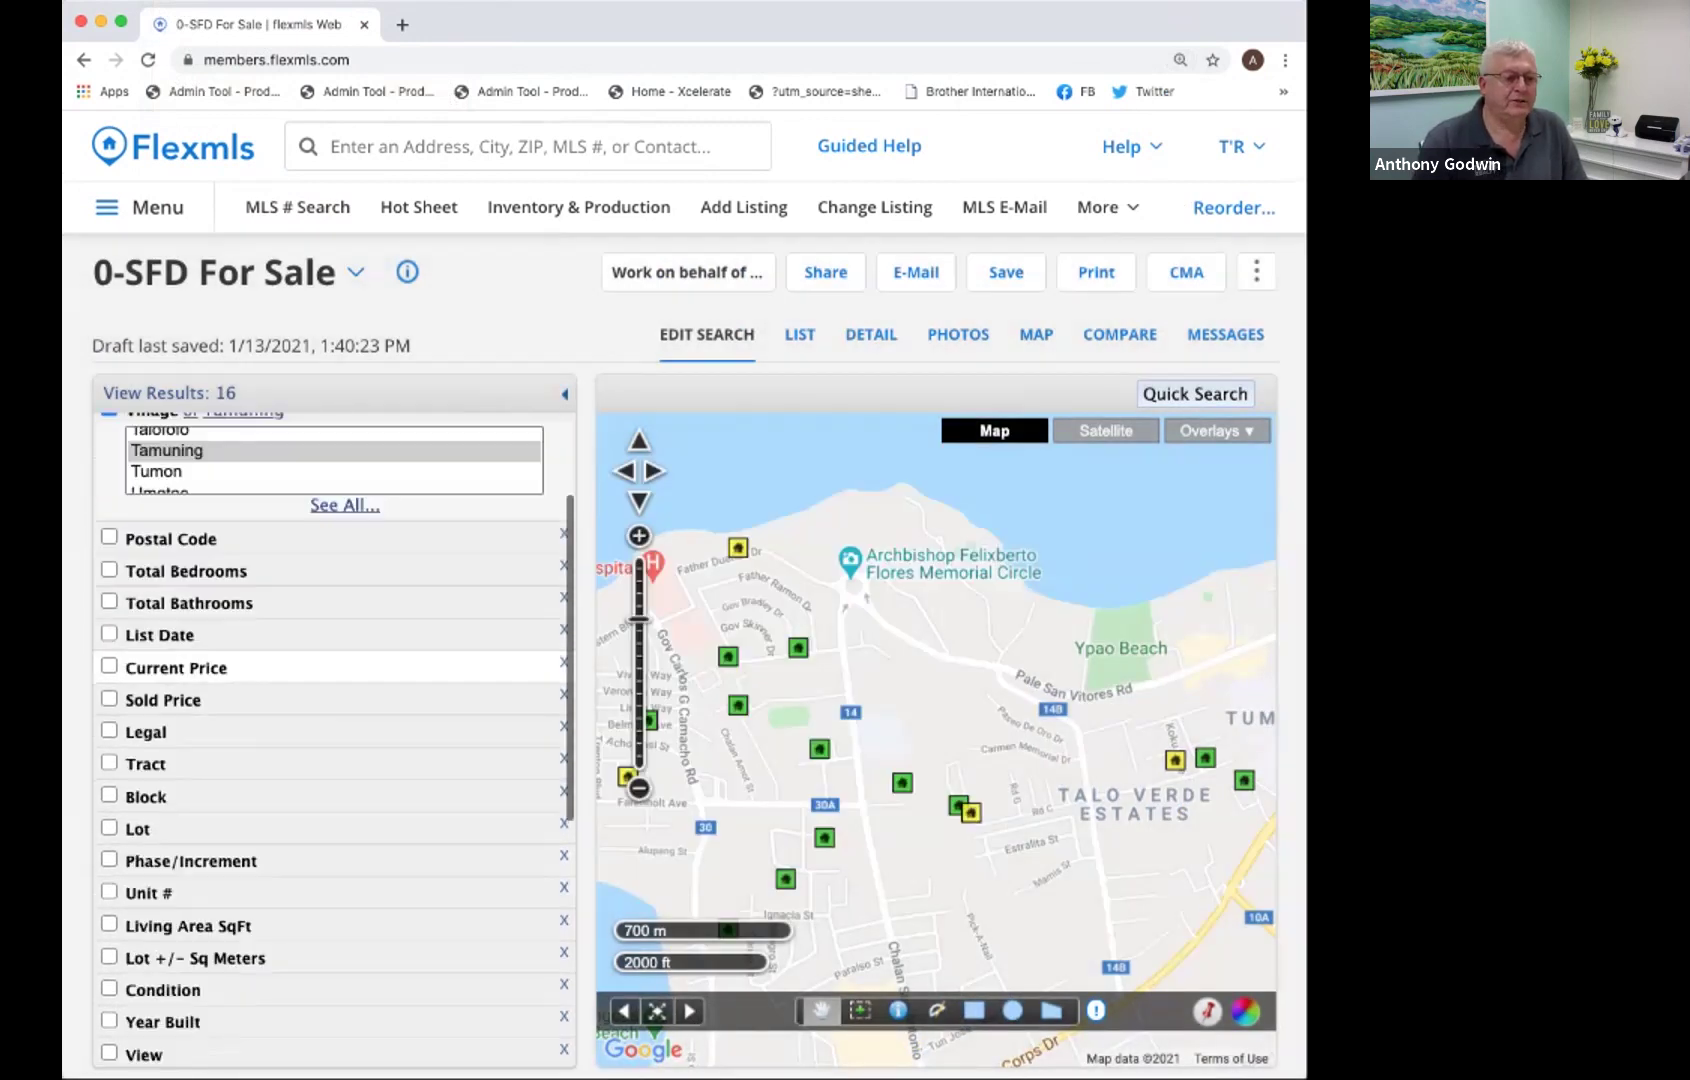
click(109, 610)
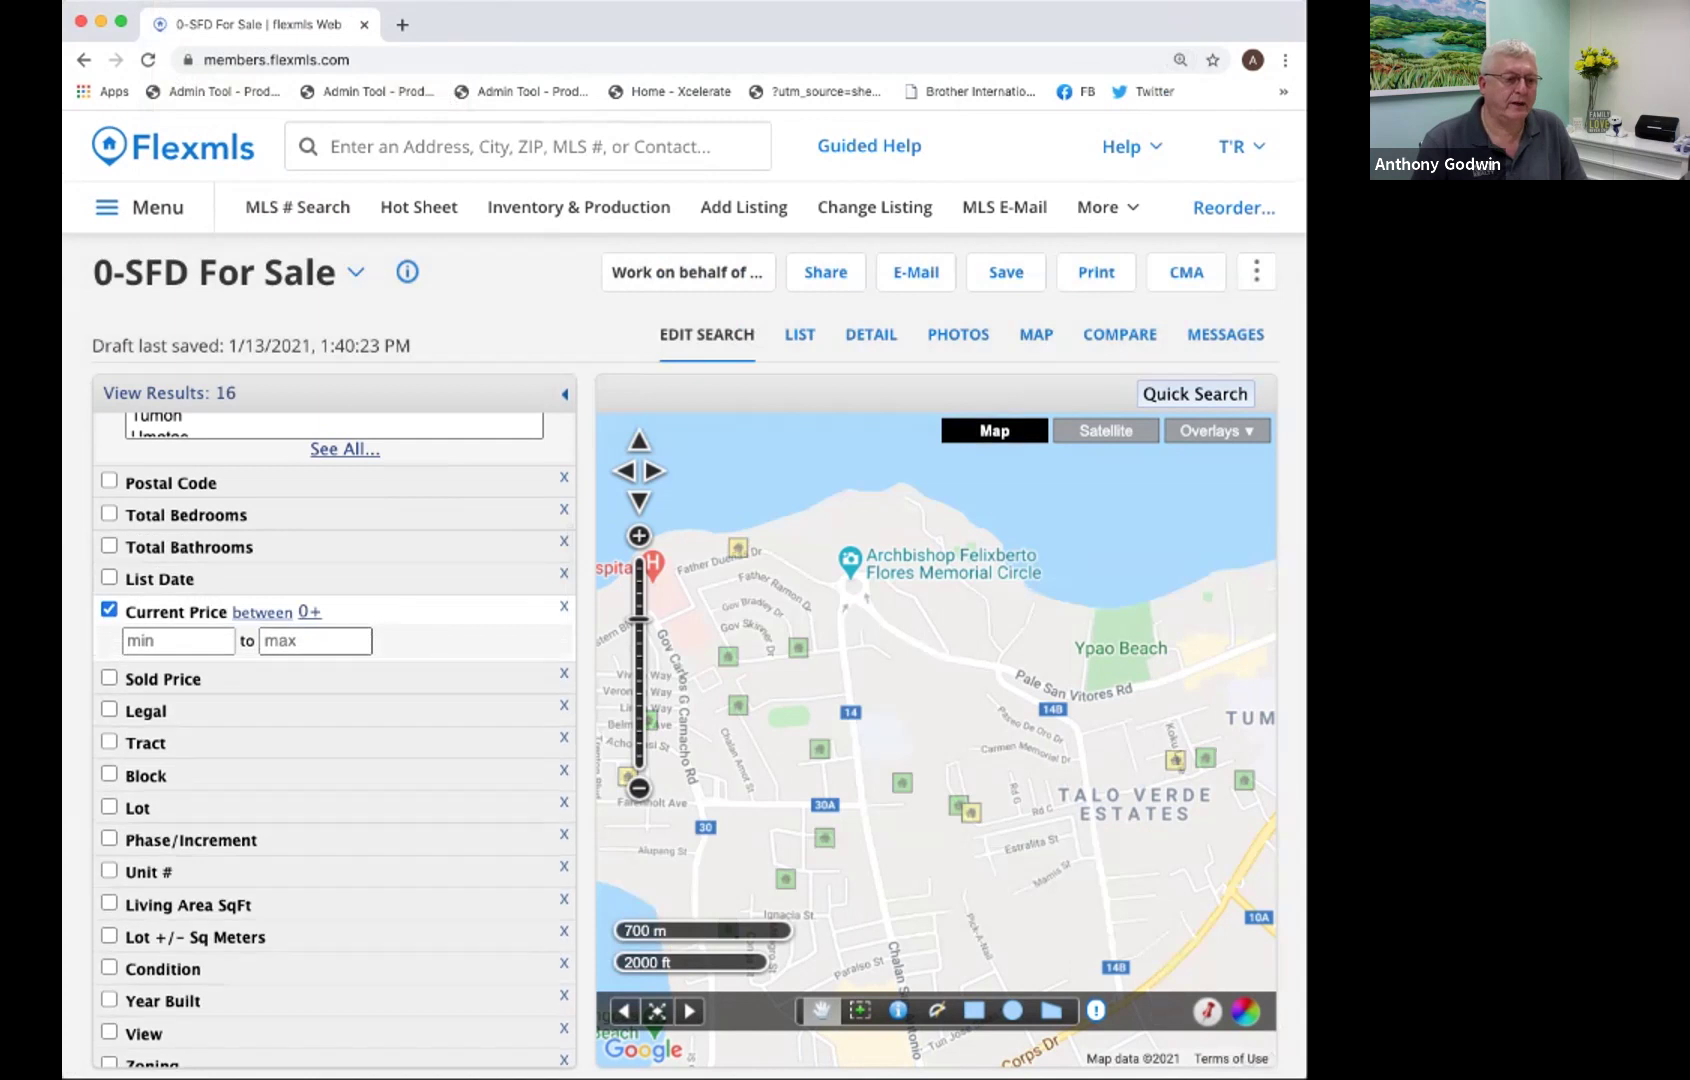
text(35)
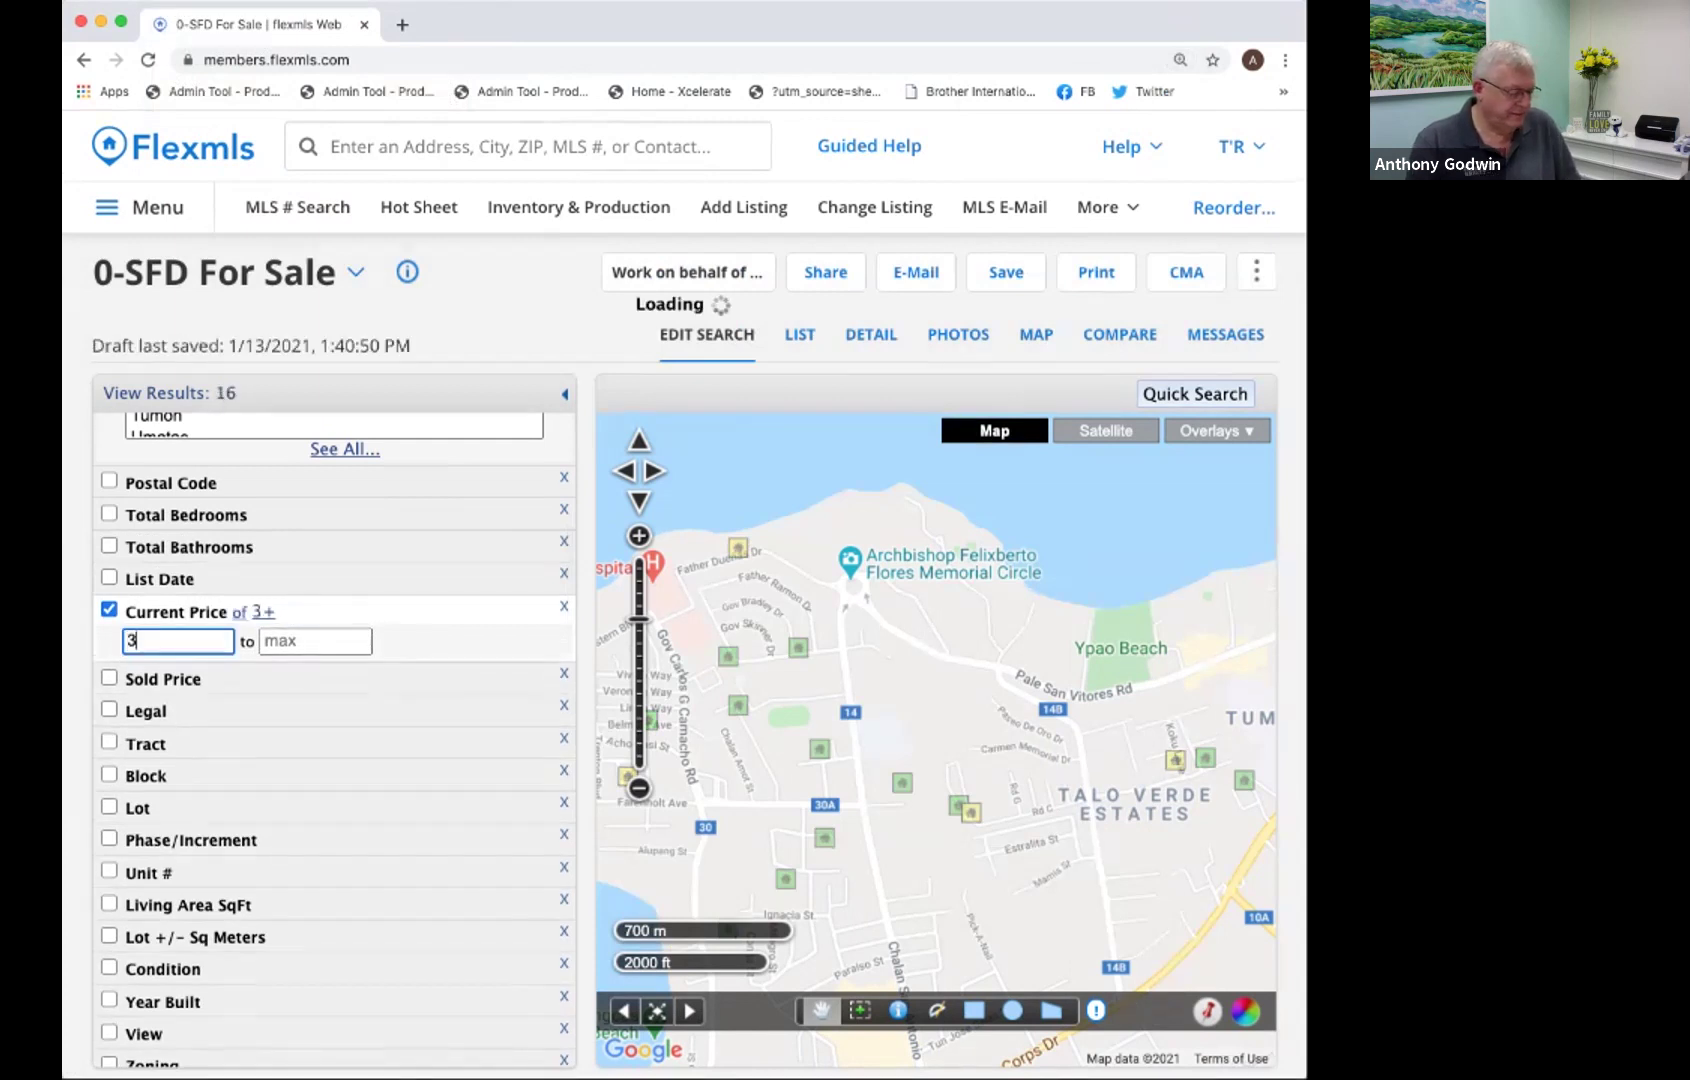
key(BackSpace)
key(BackSpace)
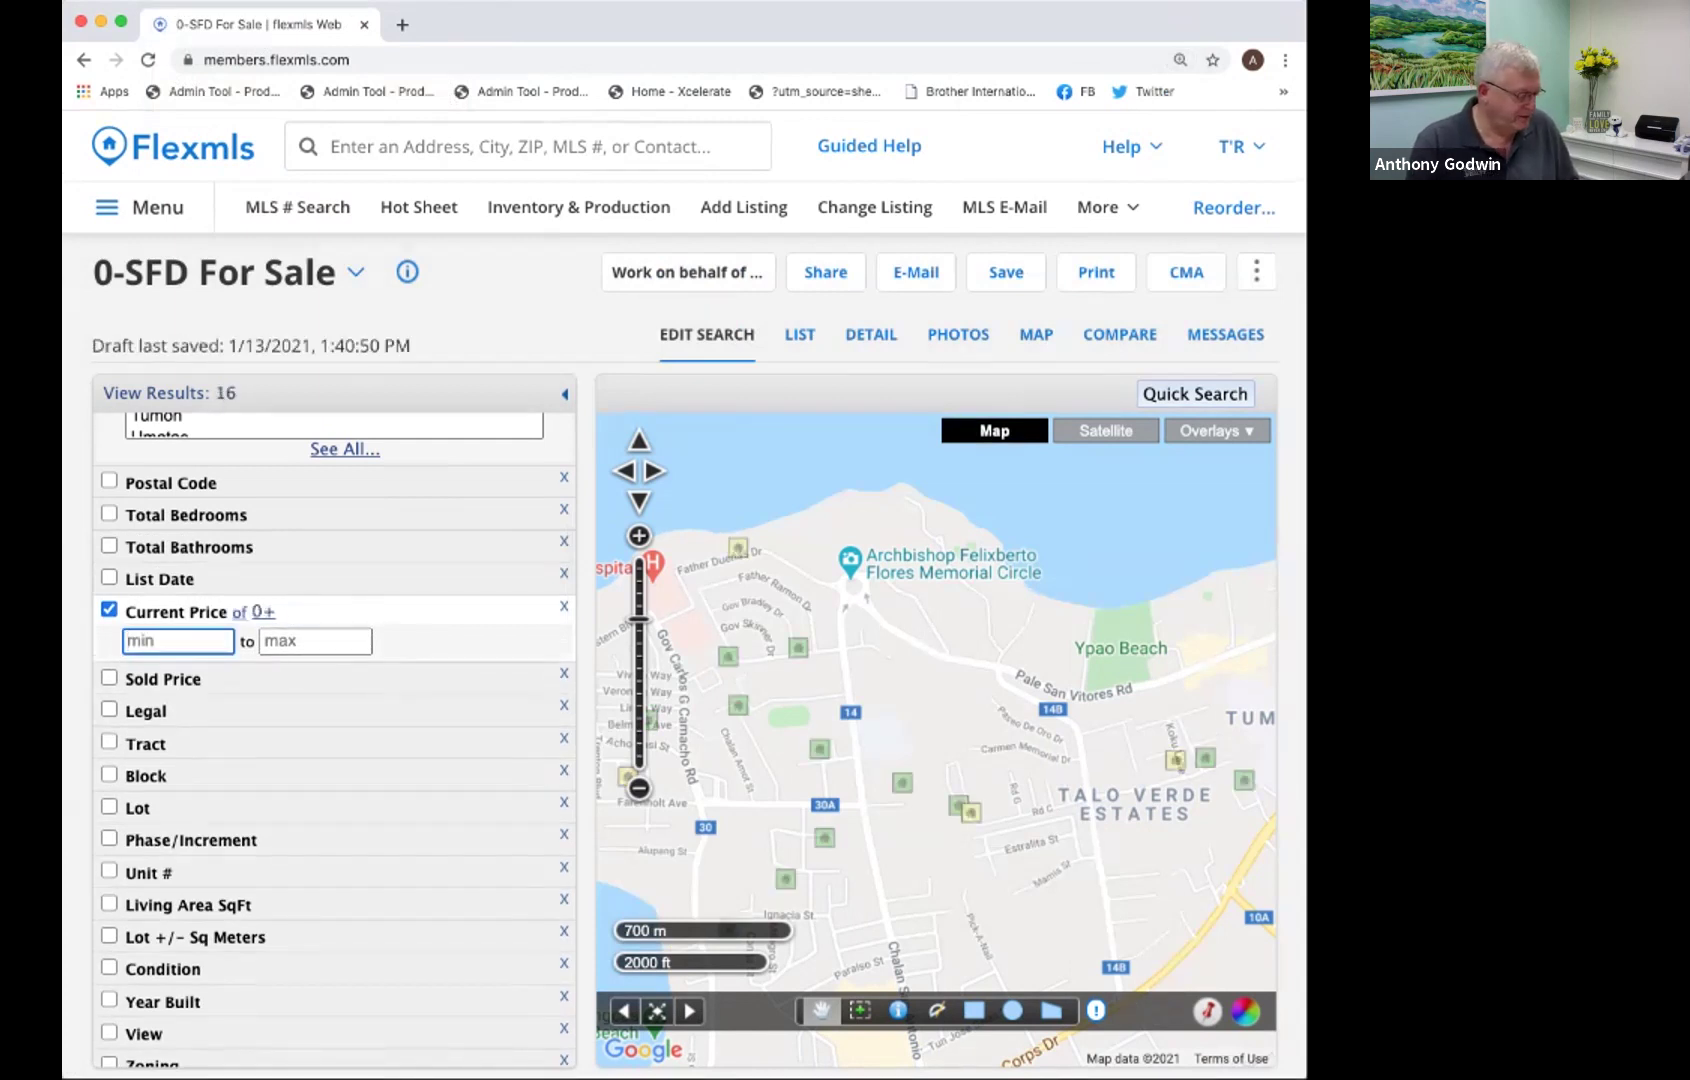
text(45000)
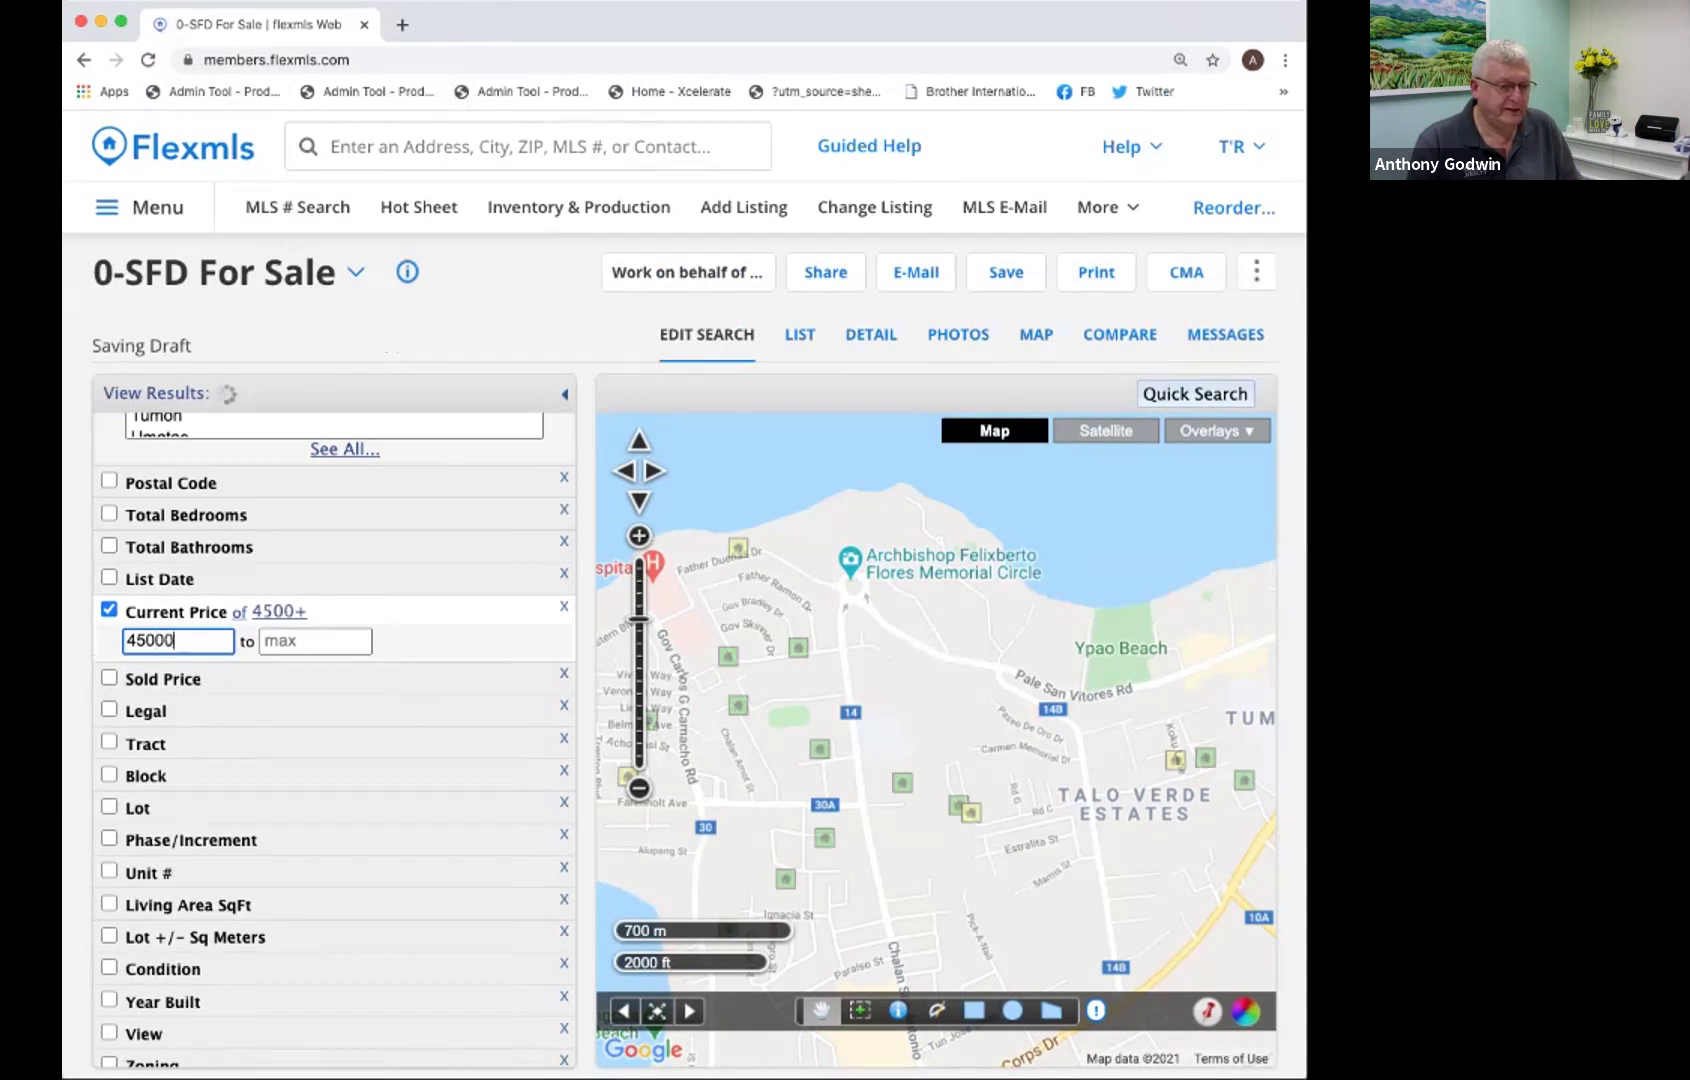
text(0)
key(Tab)
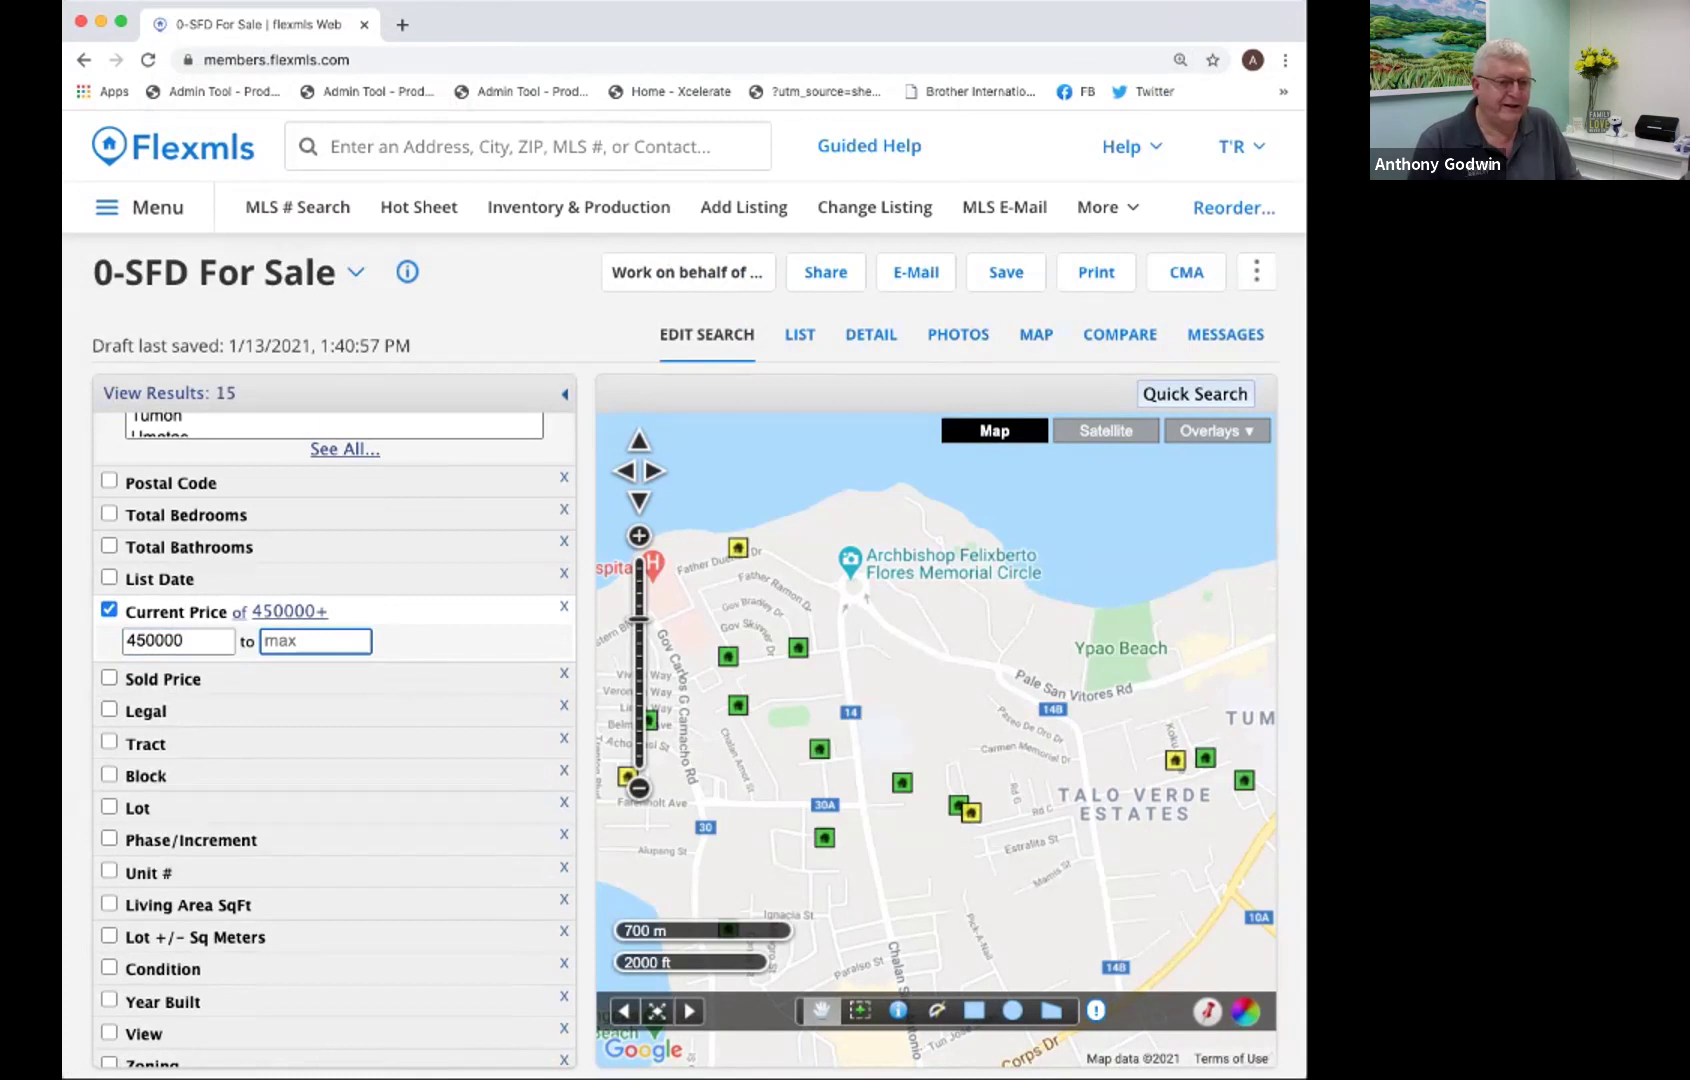
Limit the View criterion to Ocean and show the matching listings as a list.
scroll(330, 676, down, 5)
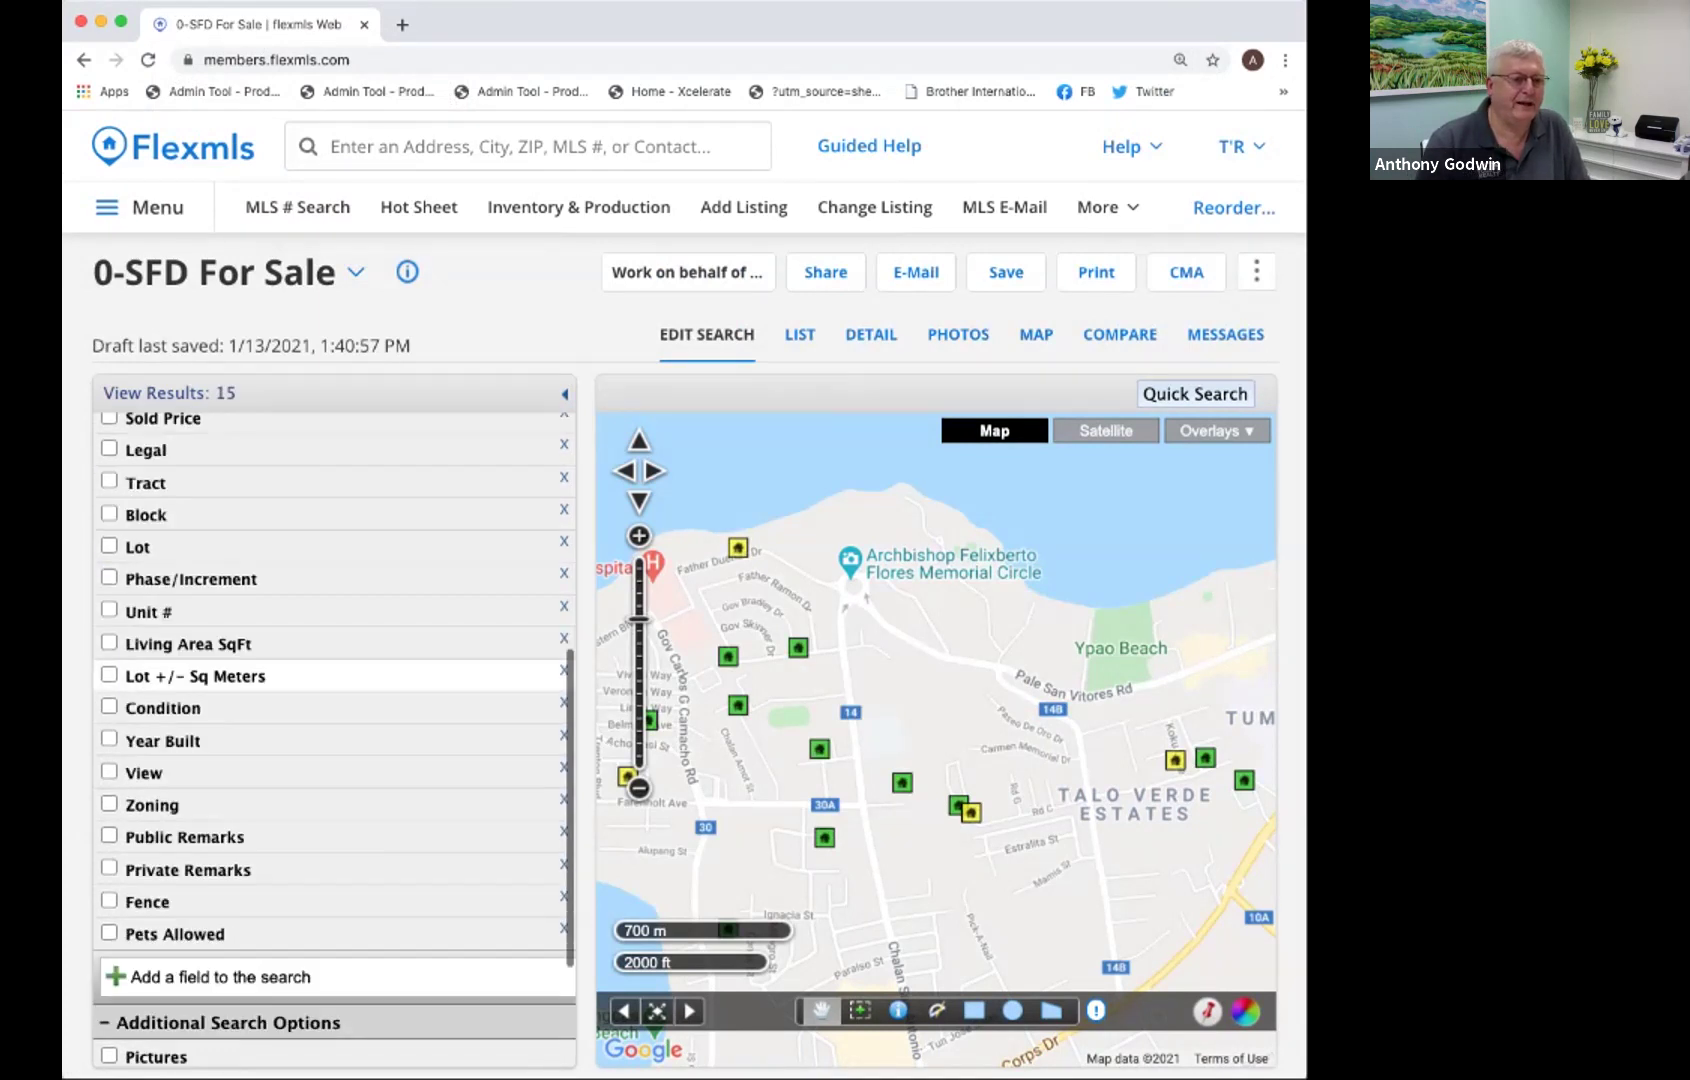
scroll(330, 686, up, 3)
scroll(330, 686, down, 6)
scroll(330, 686, up, 4)
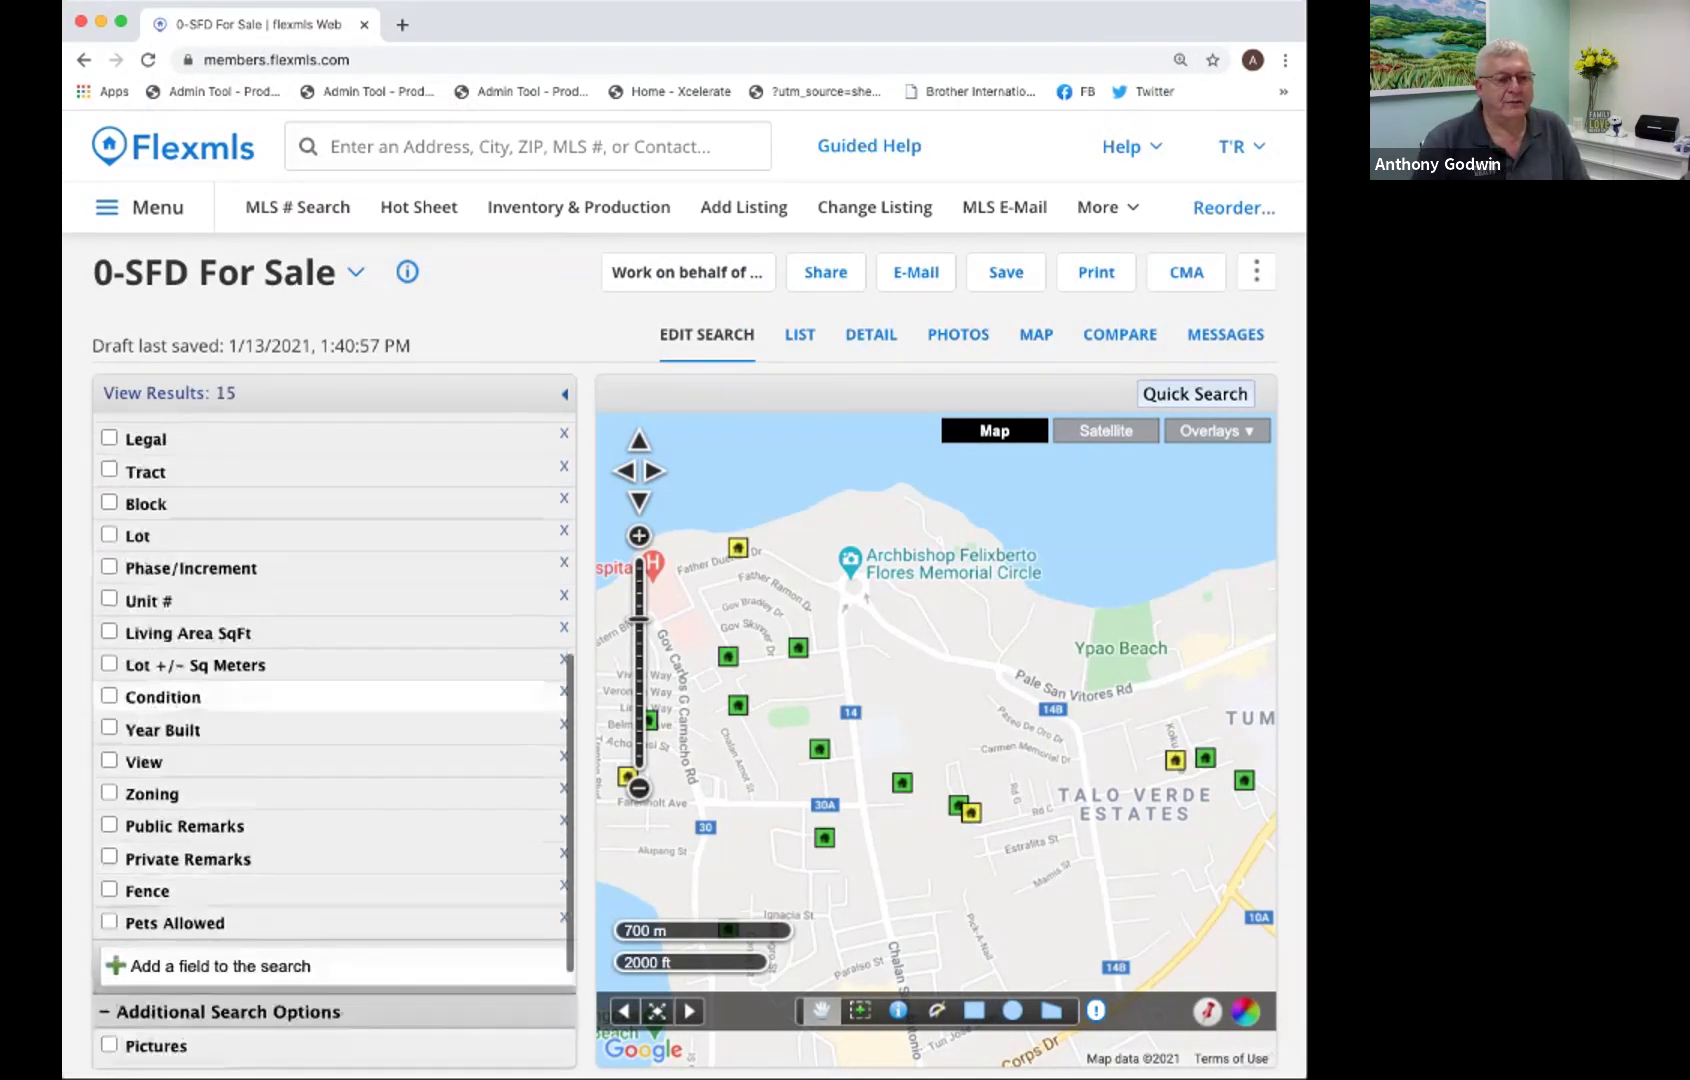
click(109, 760)
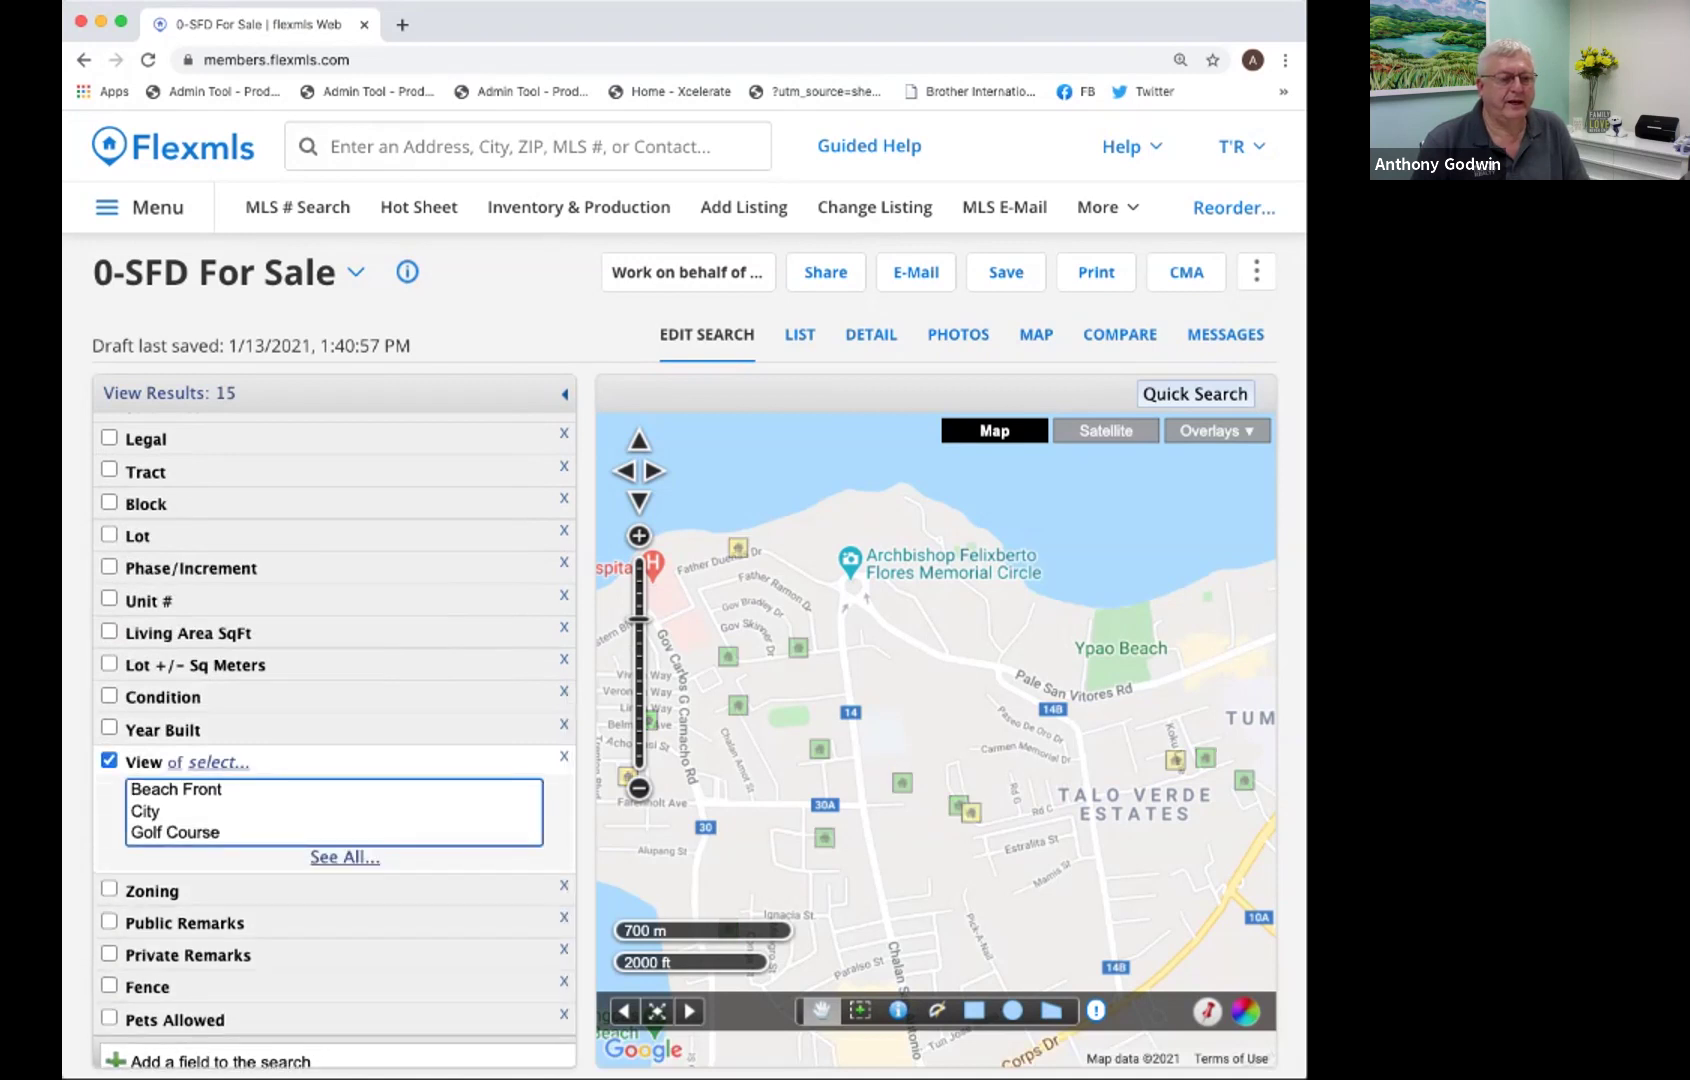
scroll(334, 812, down, 3)
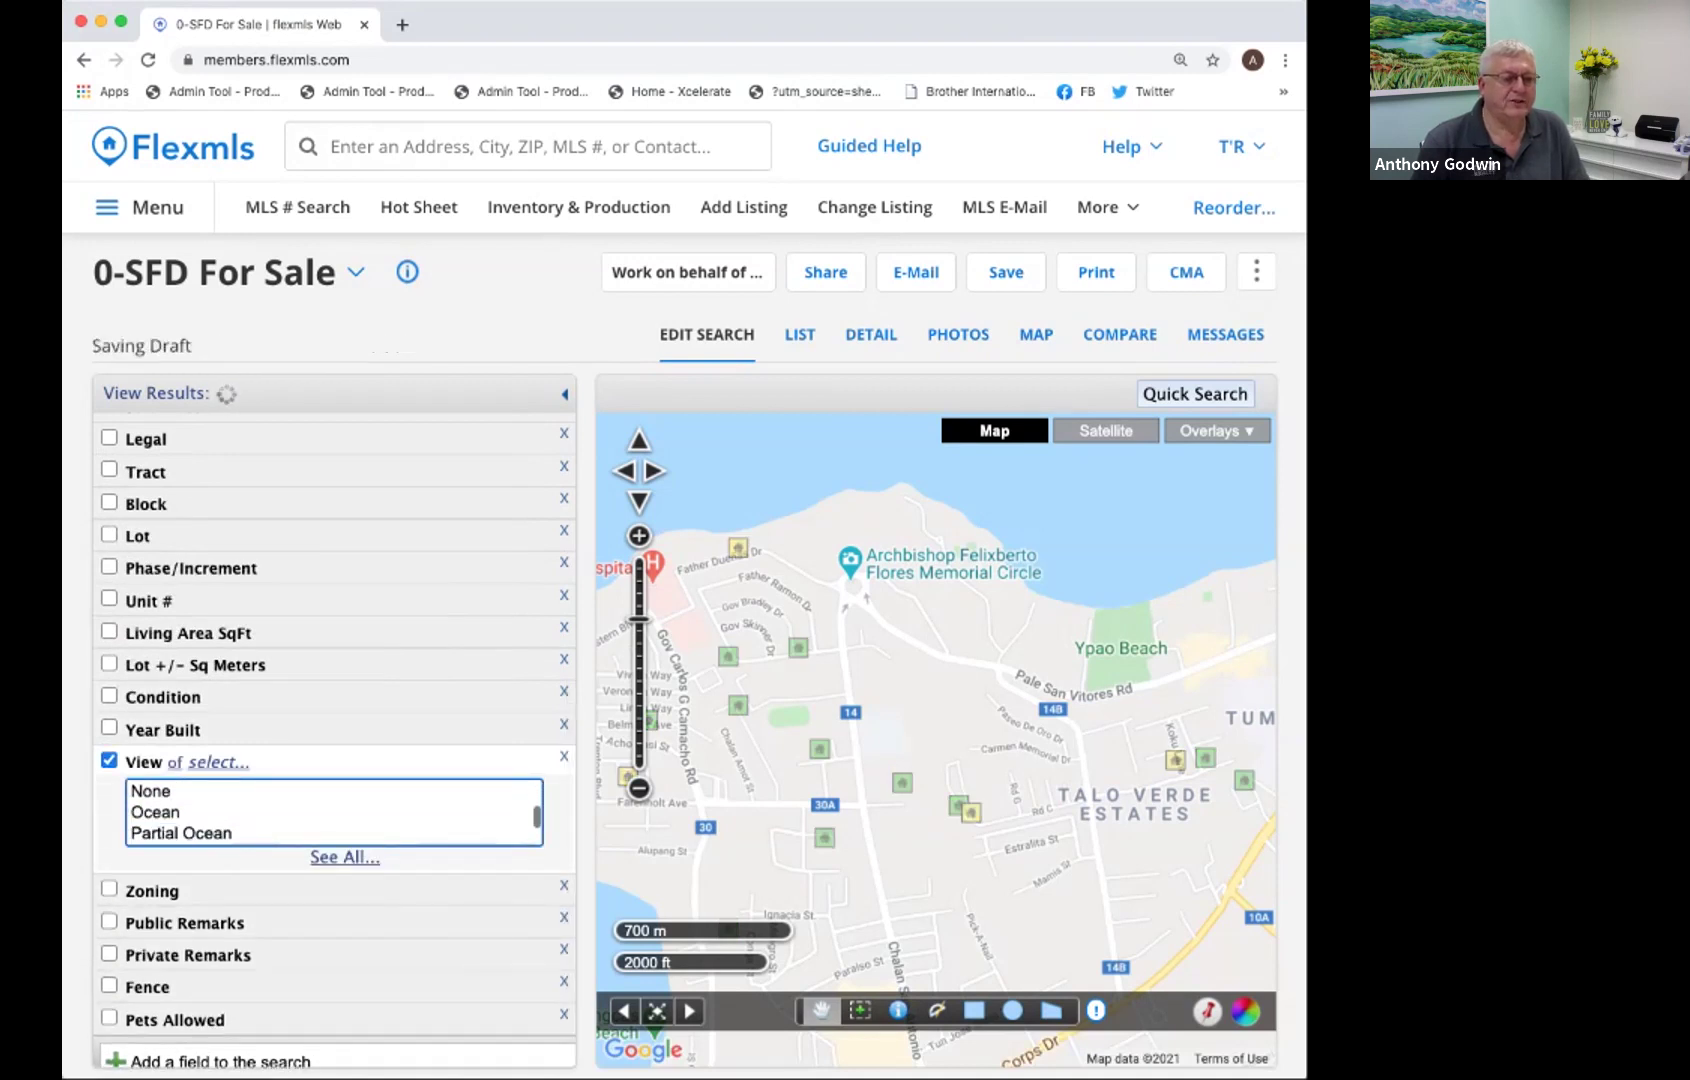
click(155, 812)
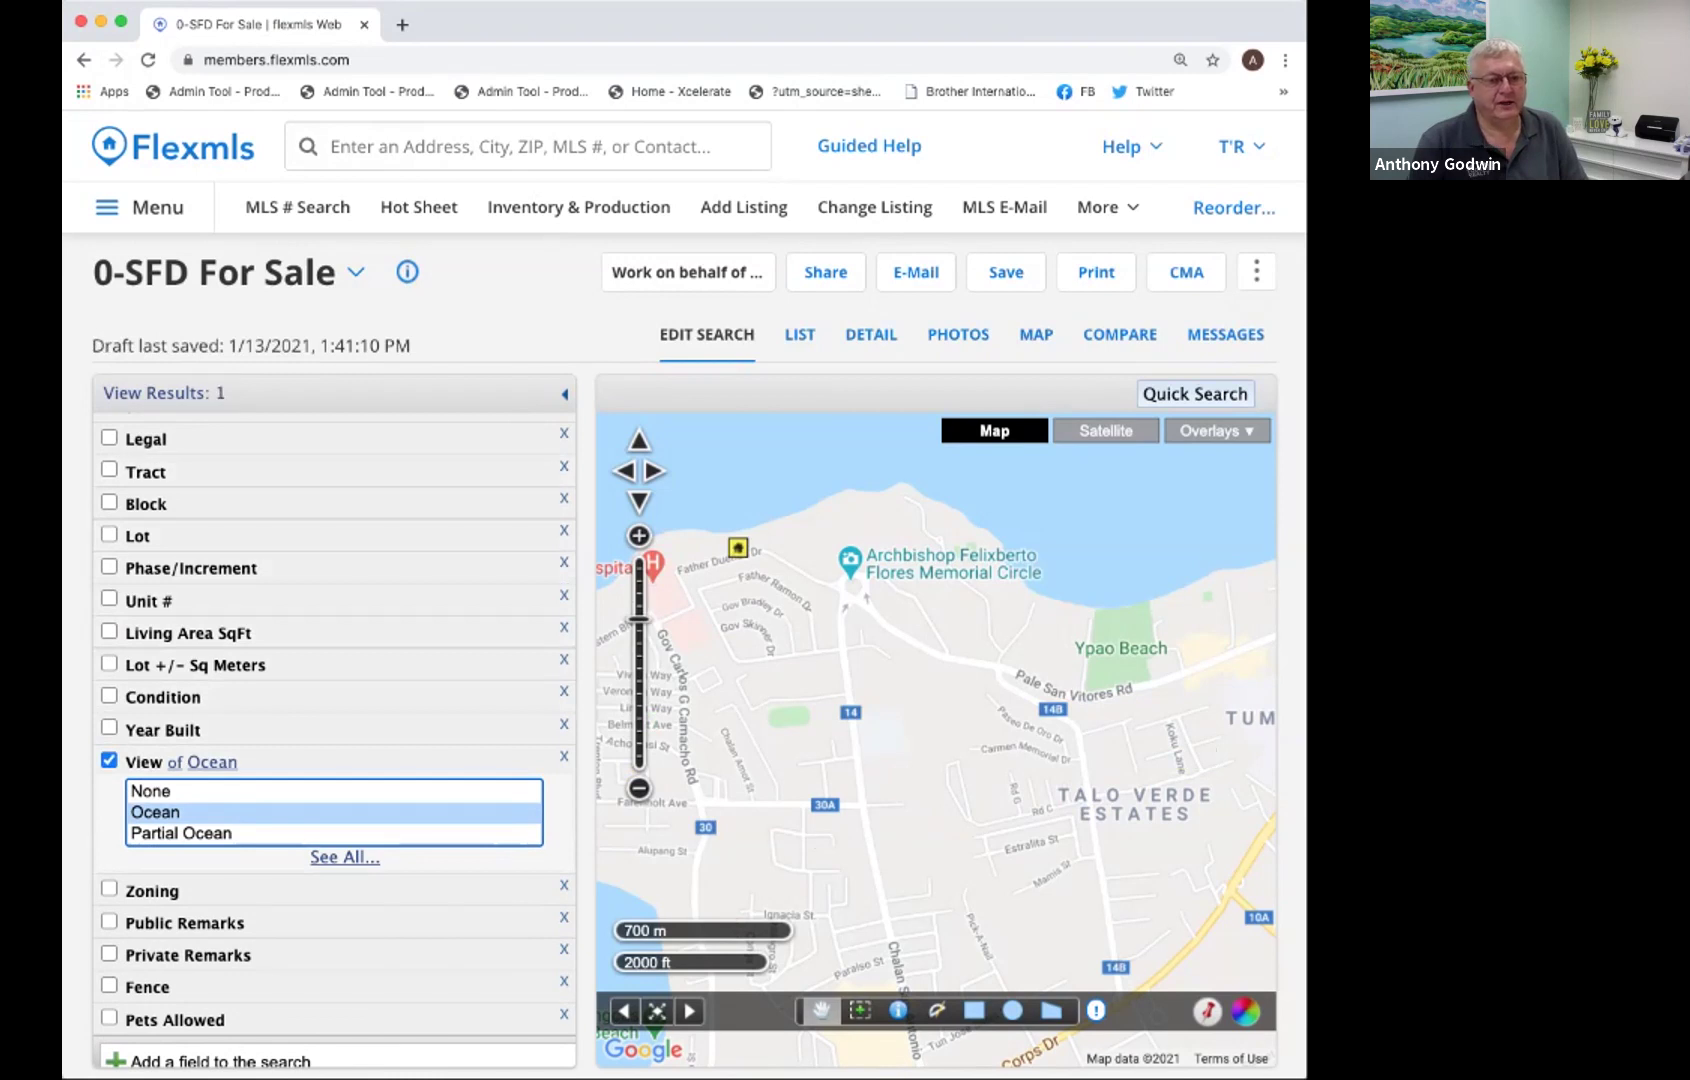
click(165, 392)
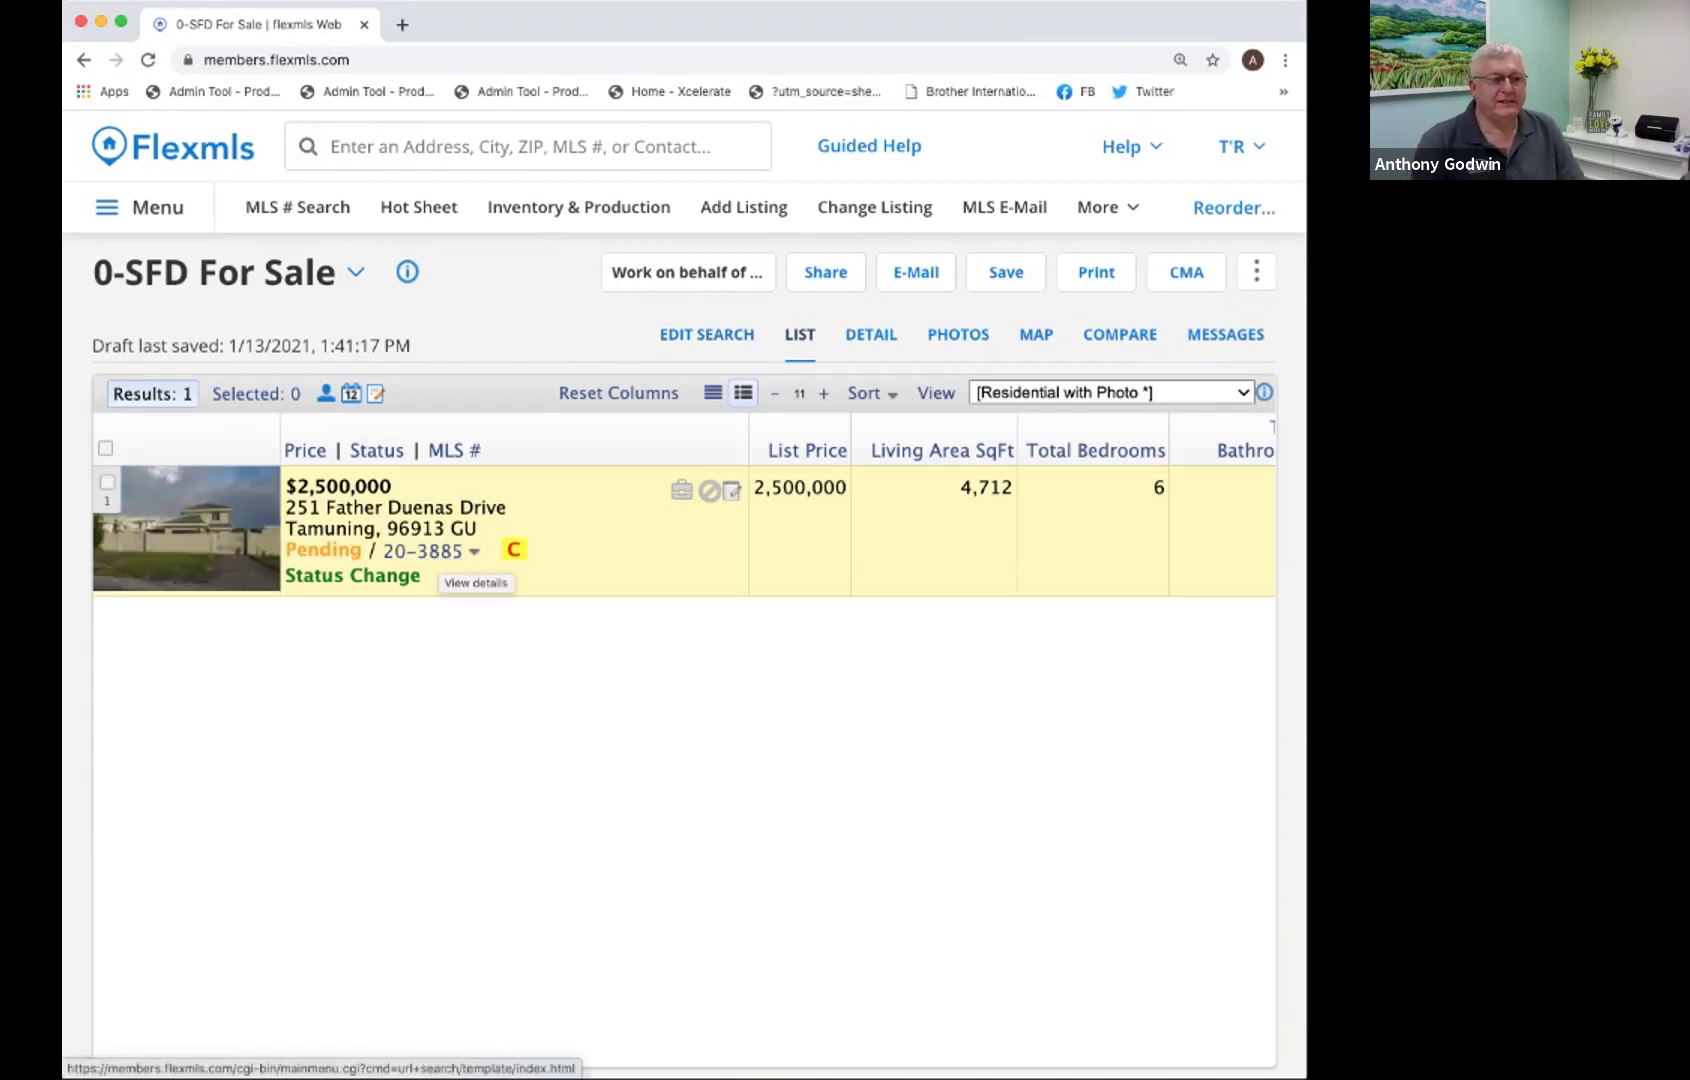
Look through the available search templates, including 0-Cross Property Search, and close the list.
click(355, 272)
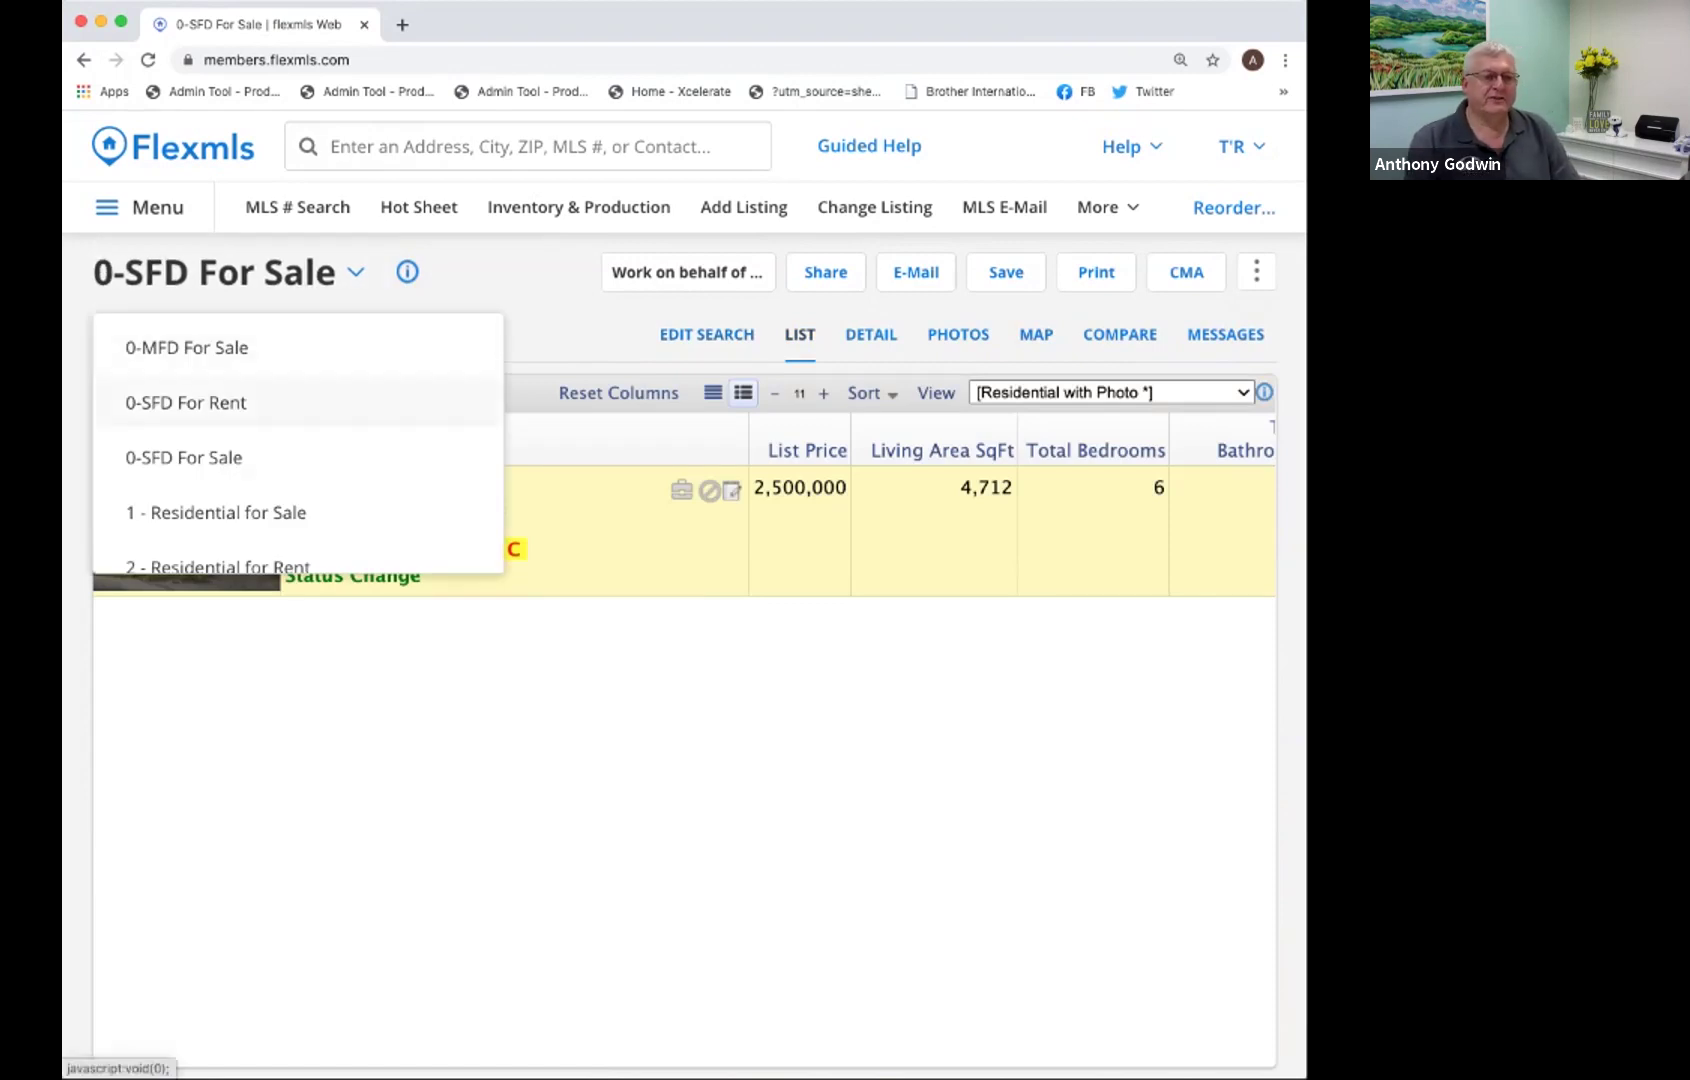
scroll(250, 402, up, 5)
scroll(250, 402, down, 3)
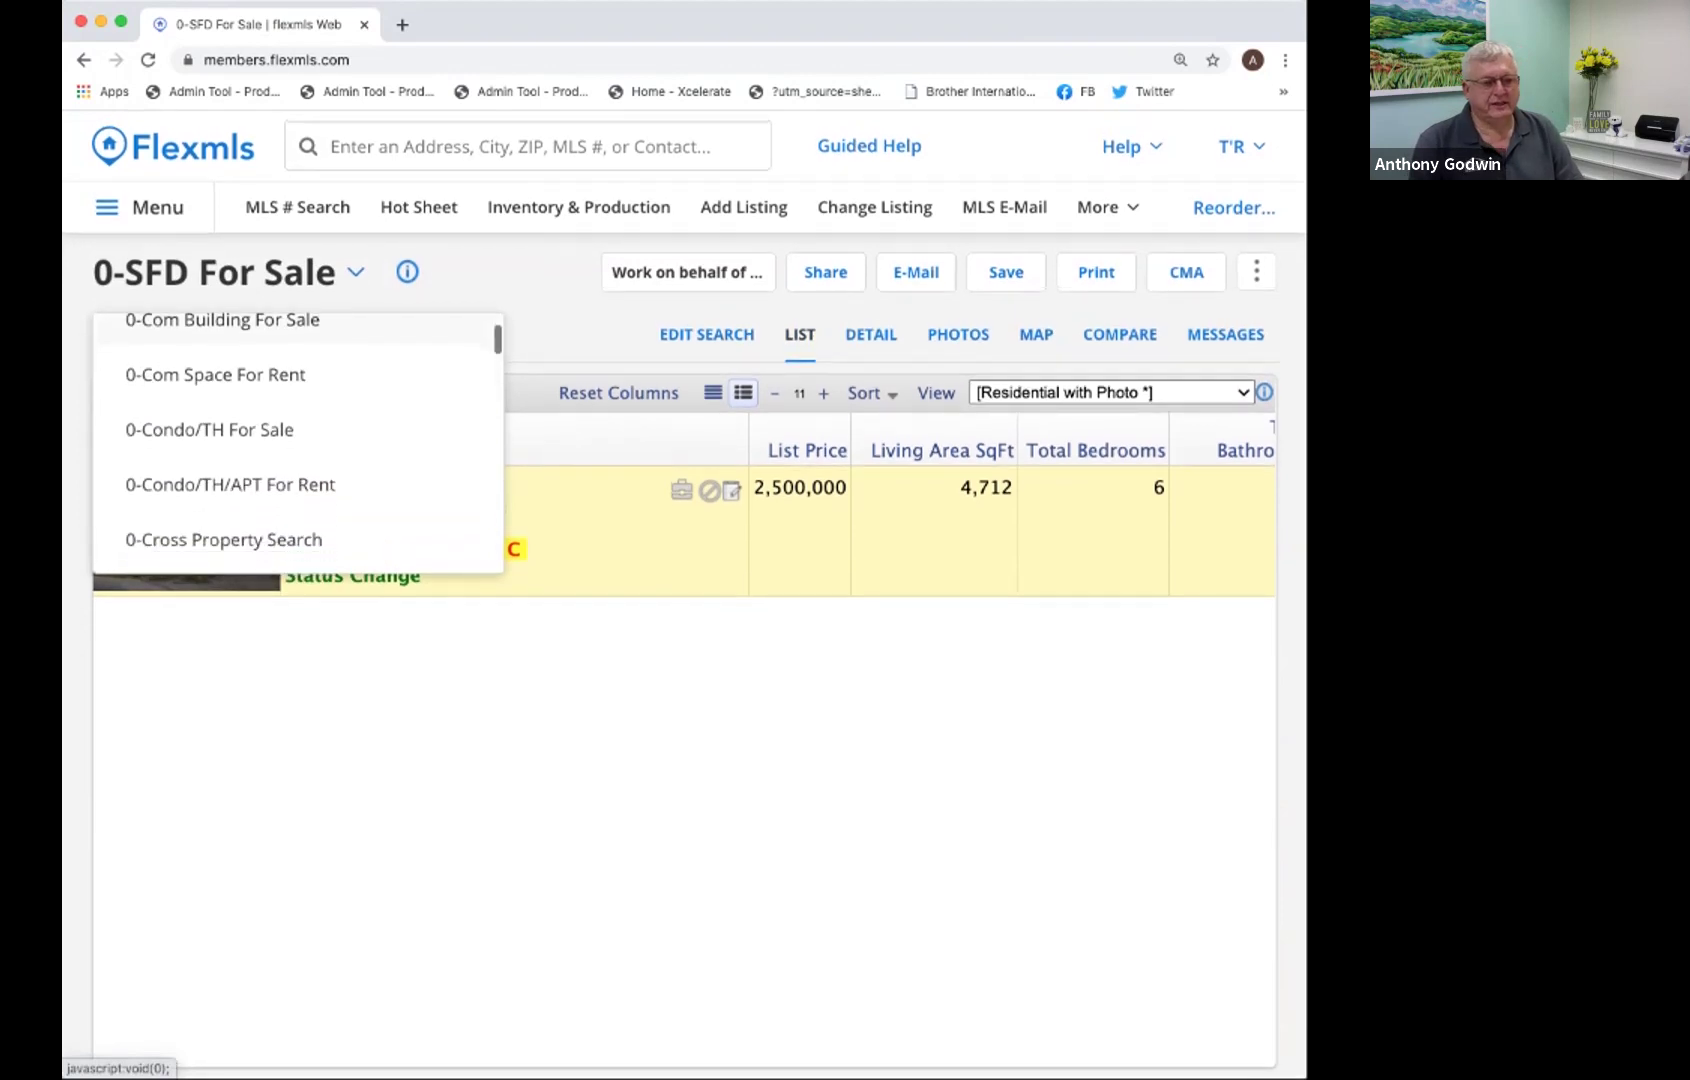
scroll(250, 425, down, 2)
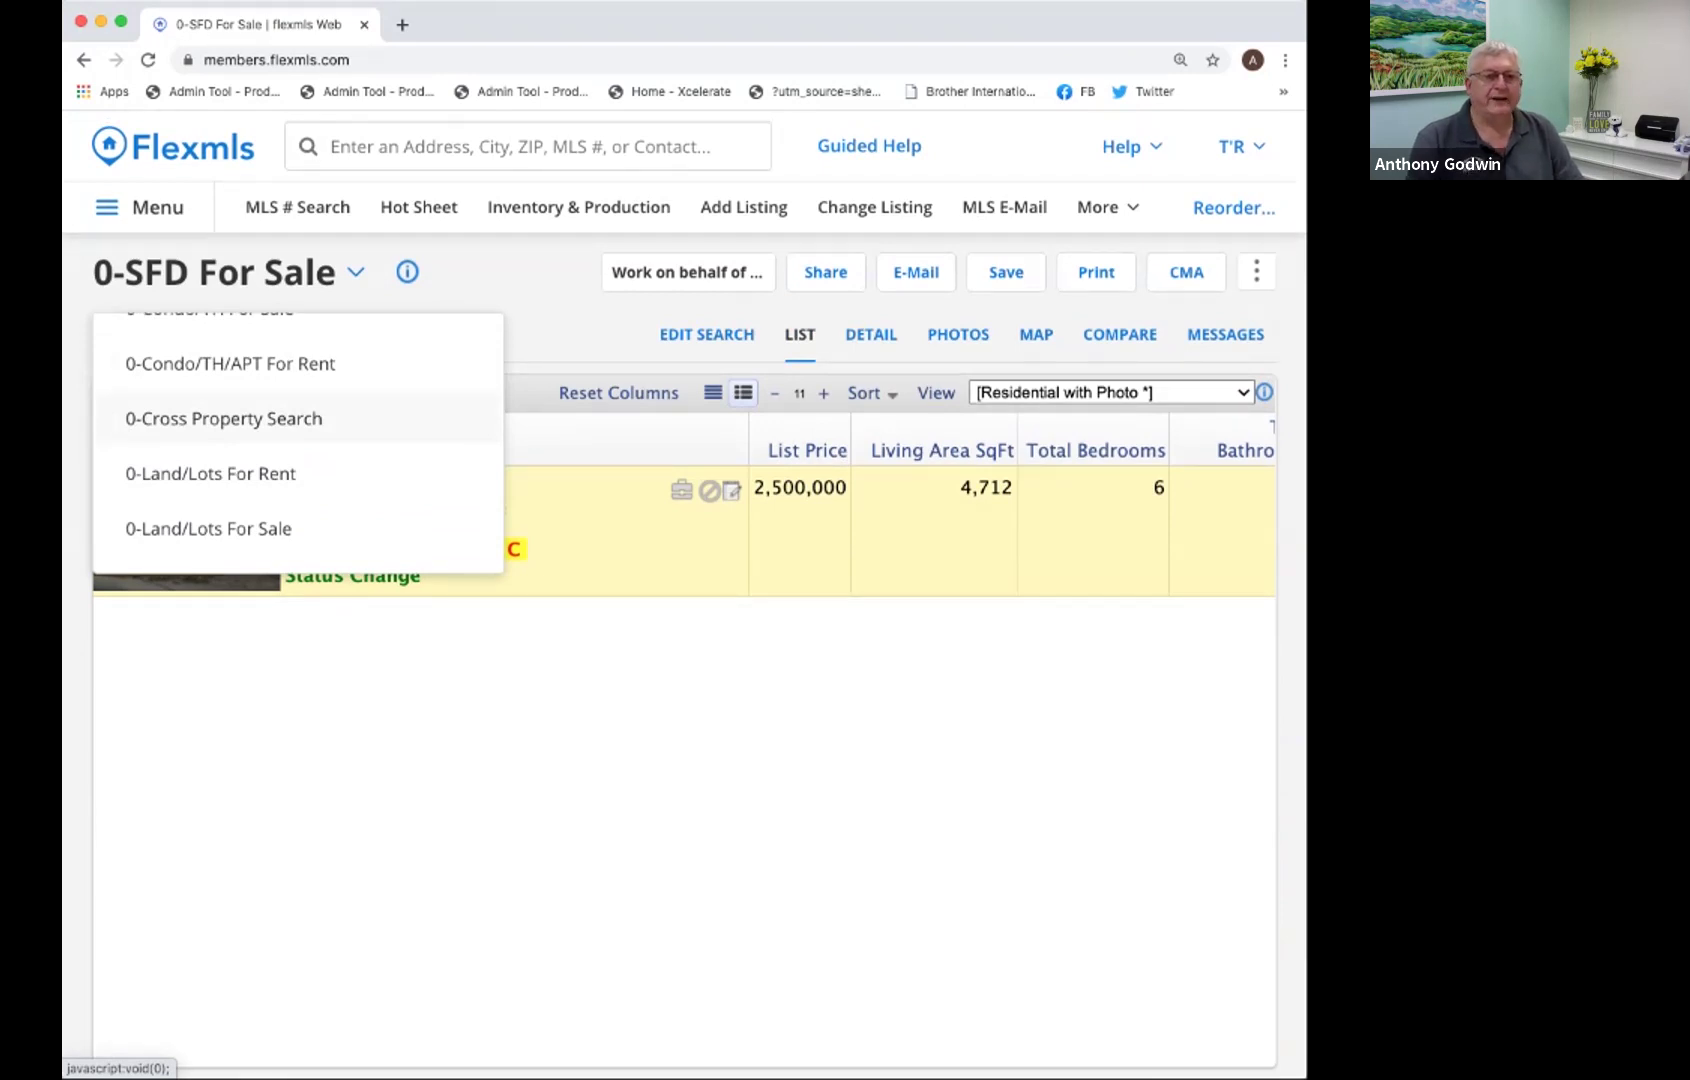
click(250, 418)
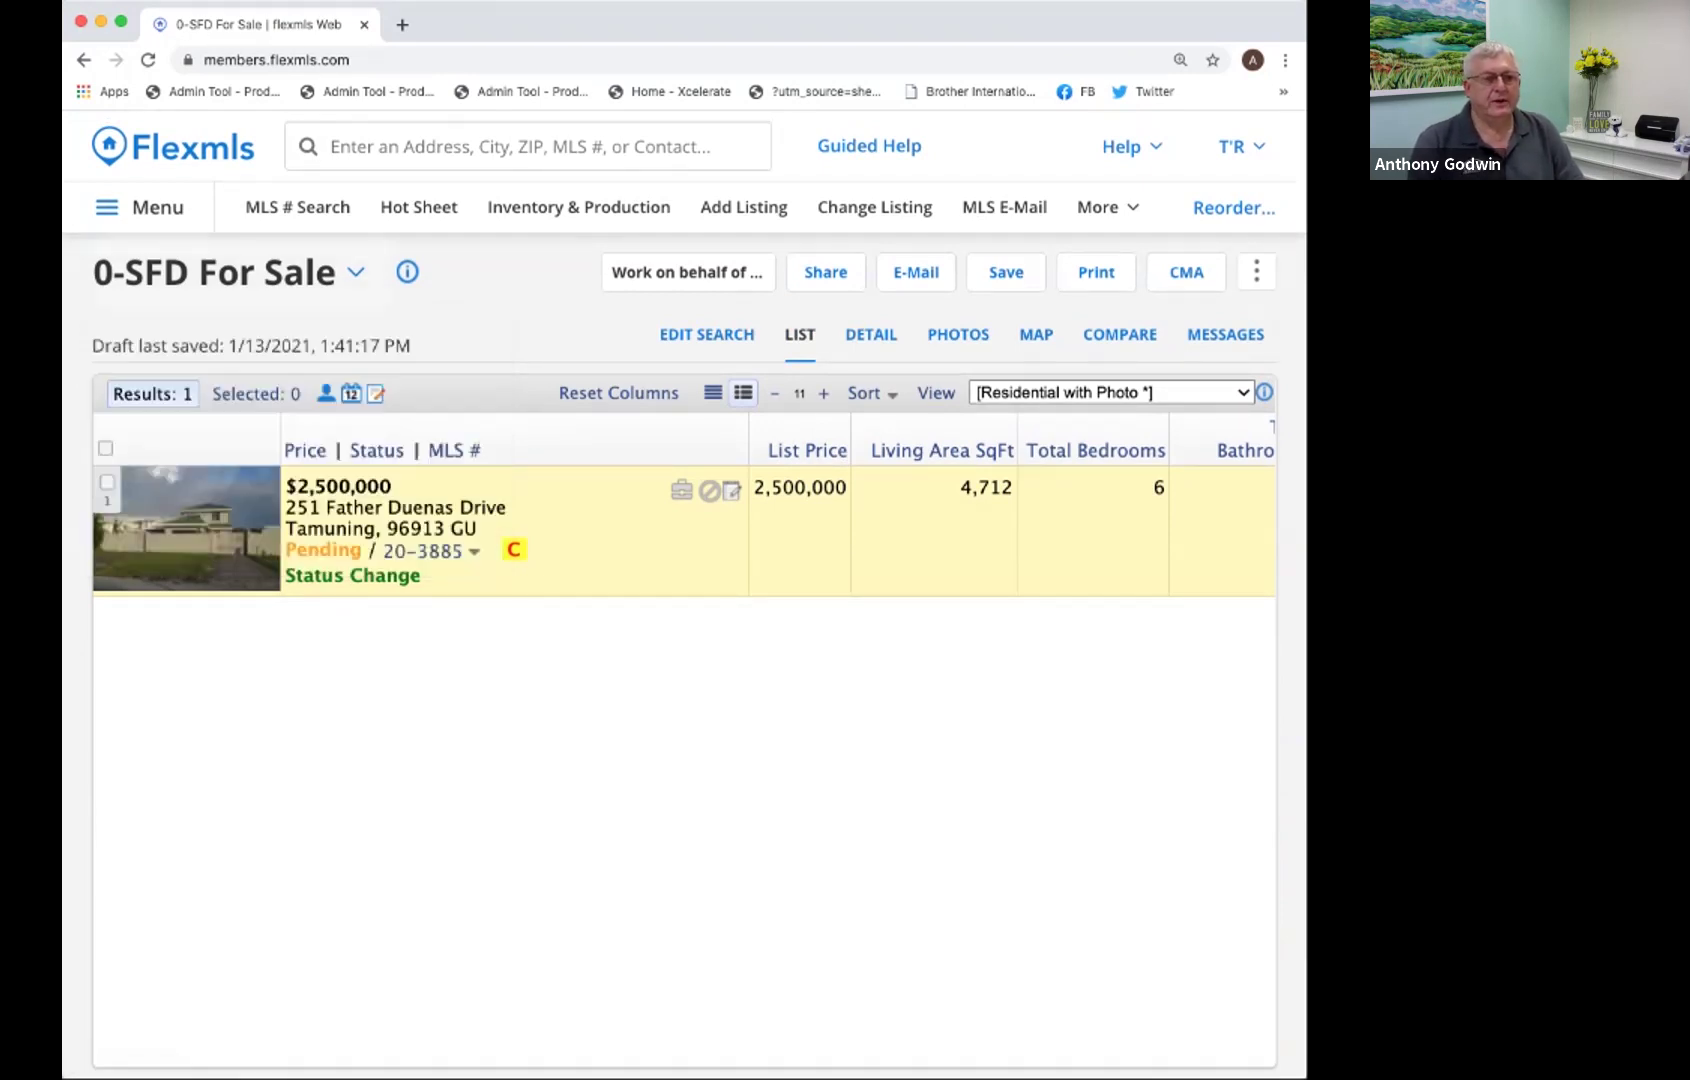
Go to the My Quick Searches preferences and start a new quick search template.
click(140, 207)
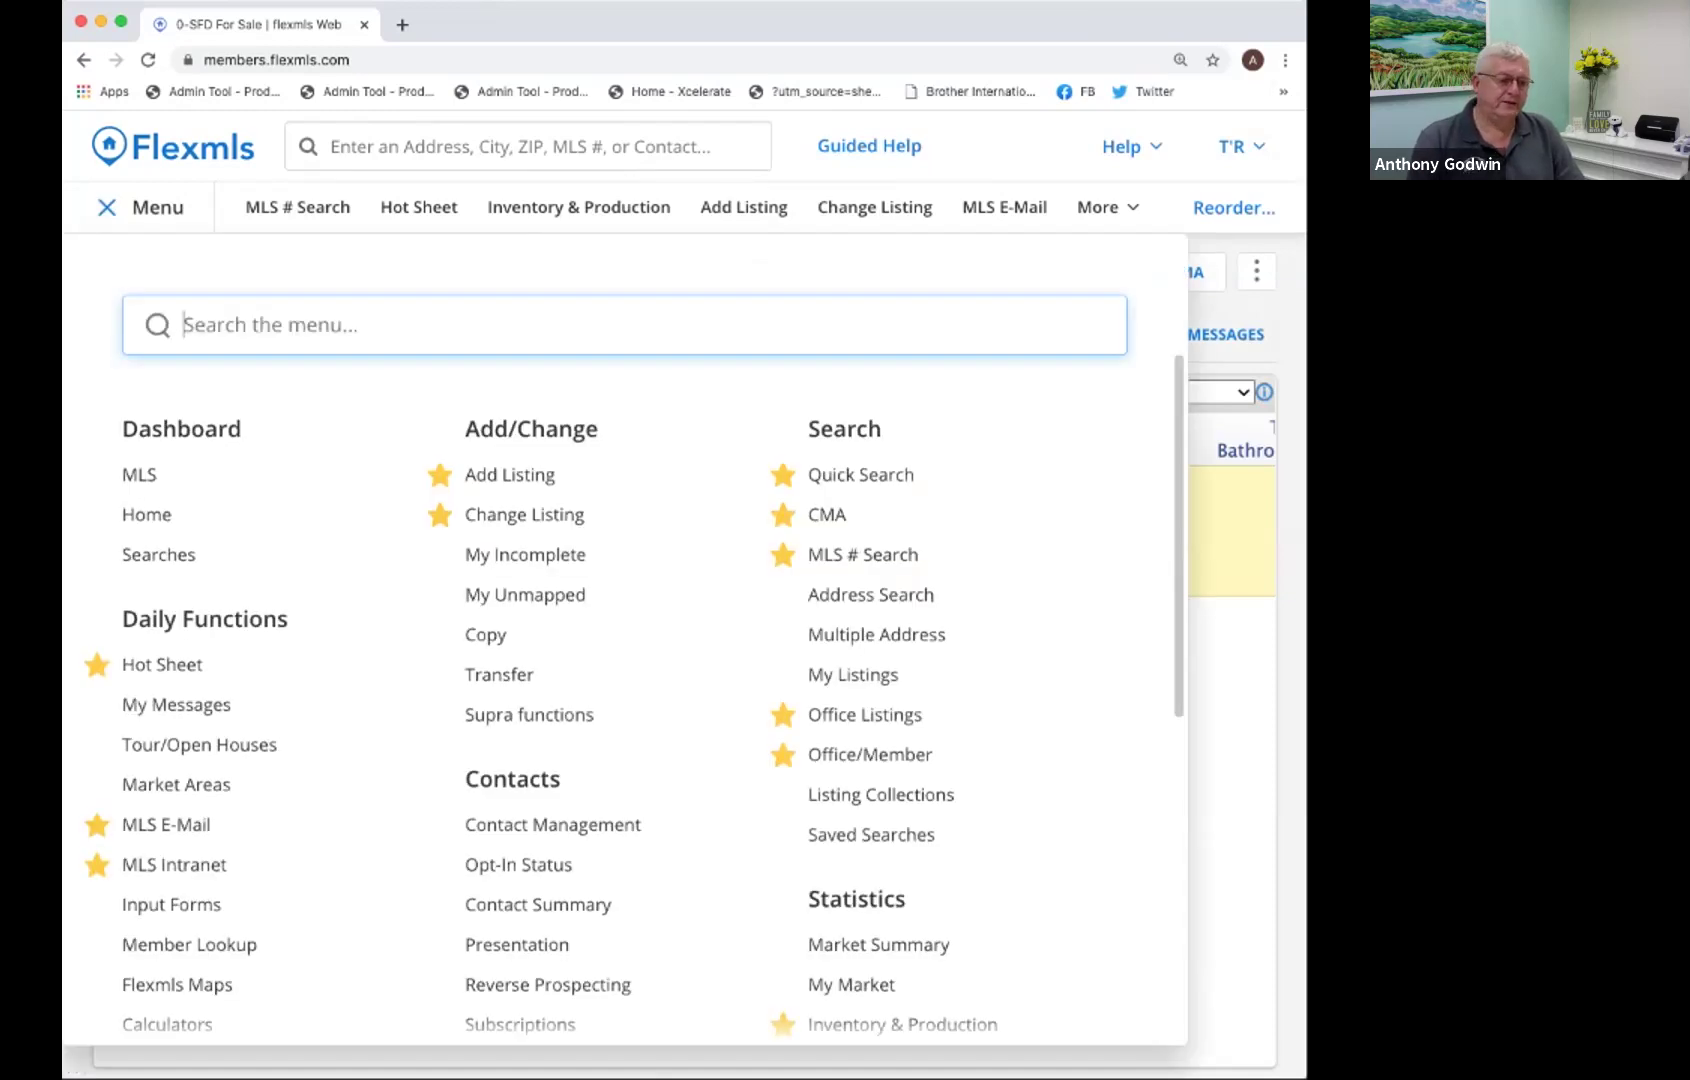
scroll(635, 700, down, 5)
scroll(170, 636, down, 2)
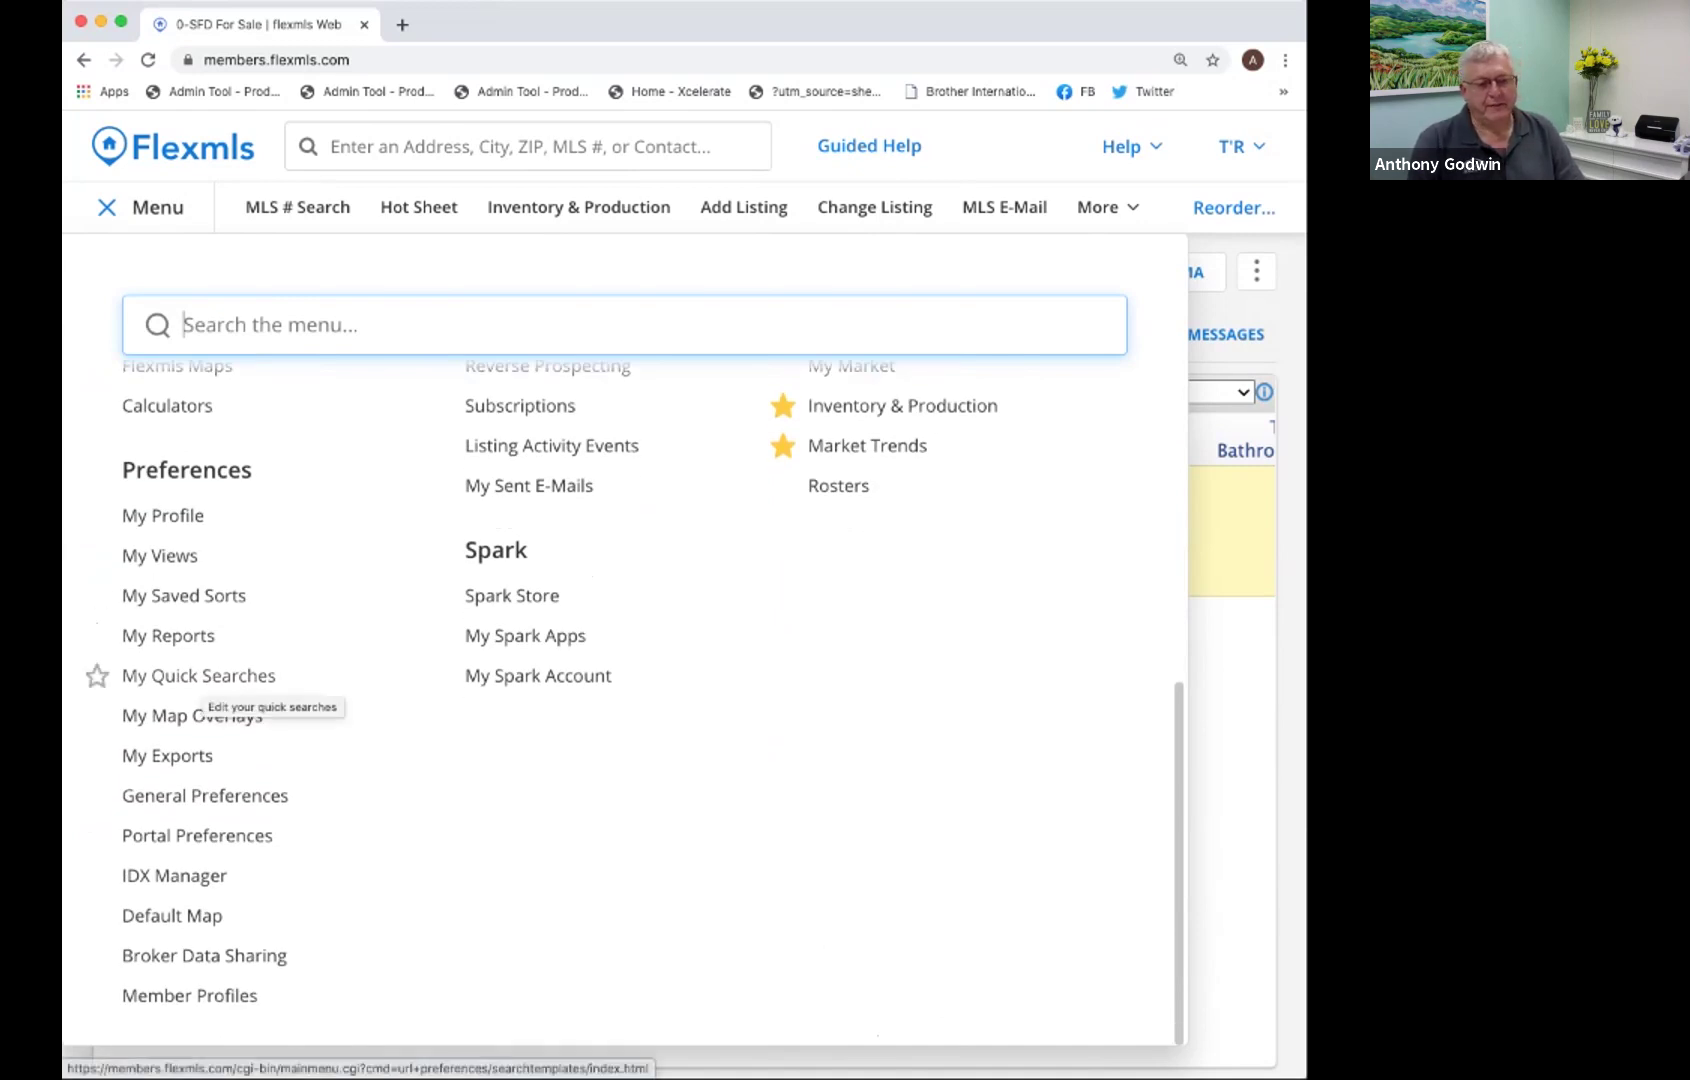
click(198, 676)
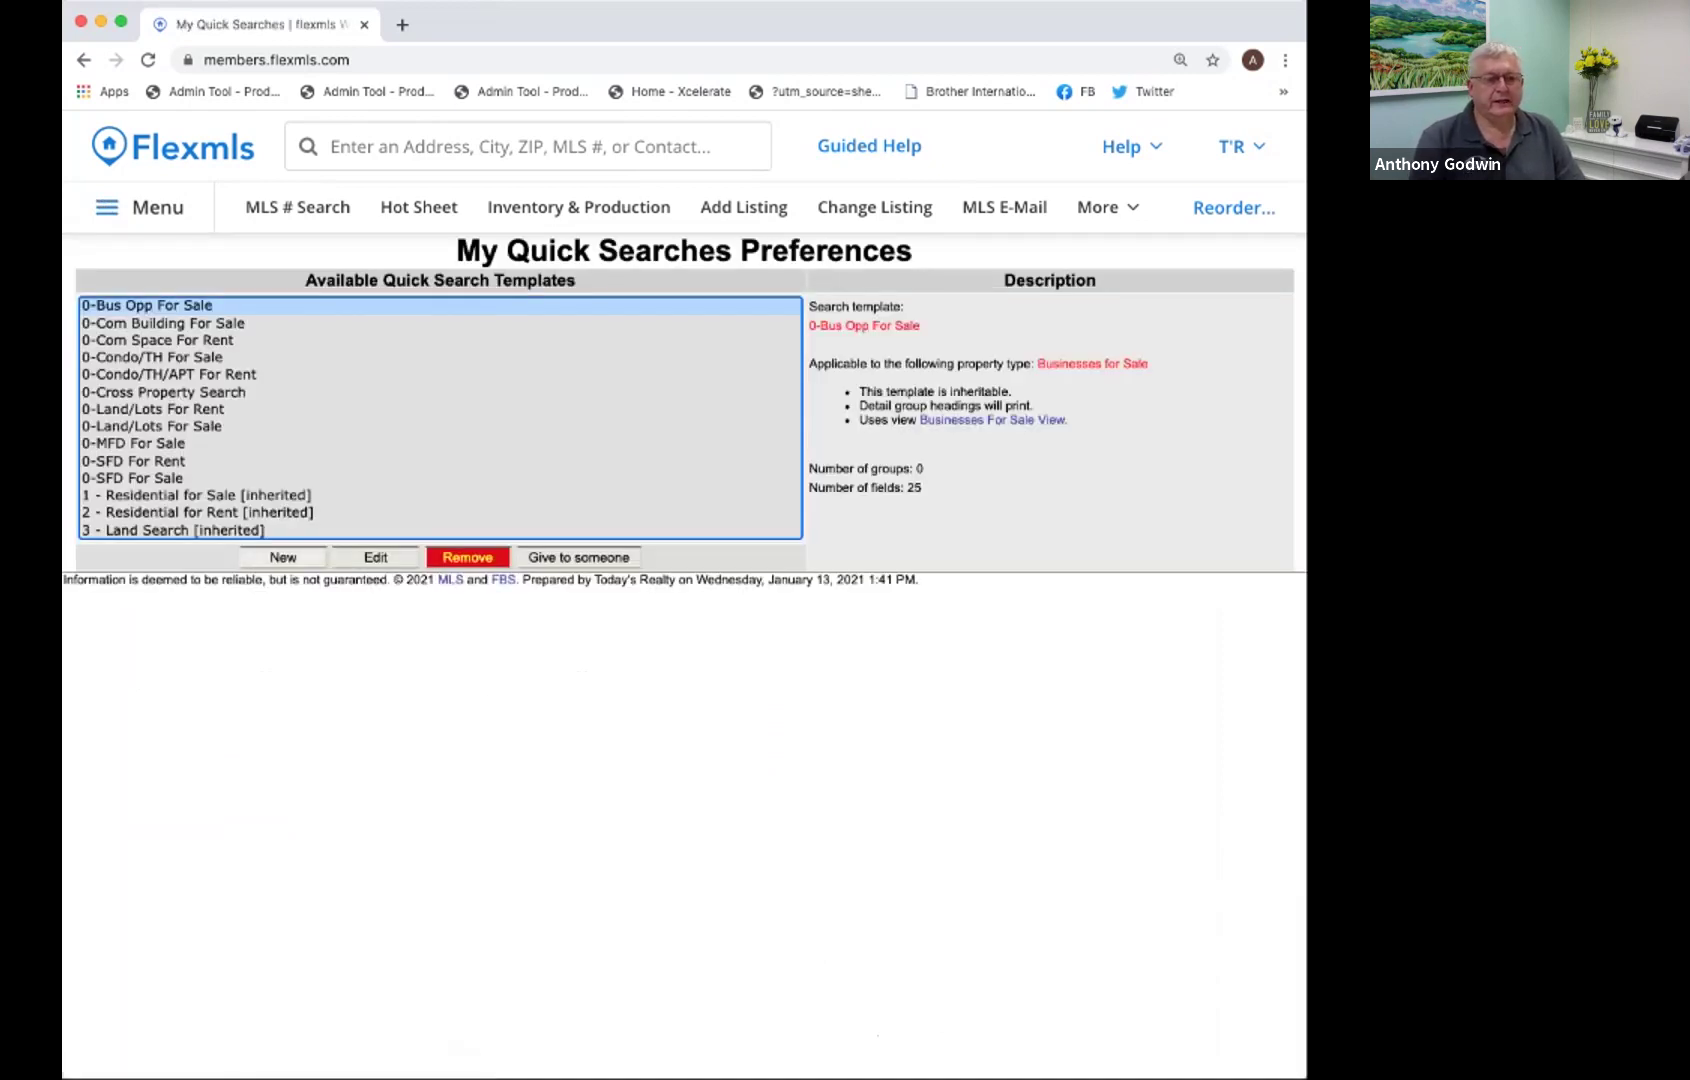
click(282, 557)
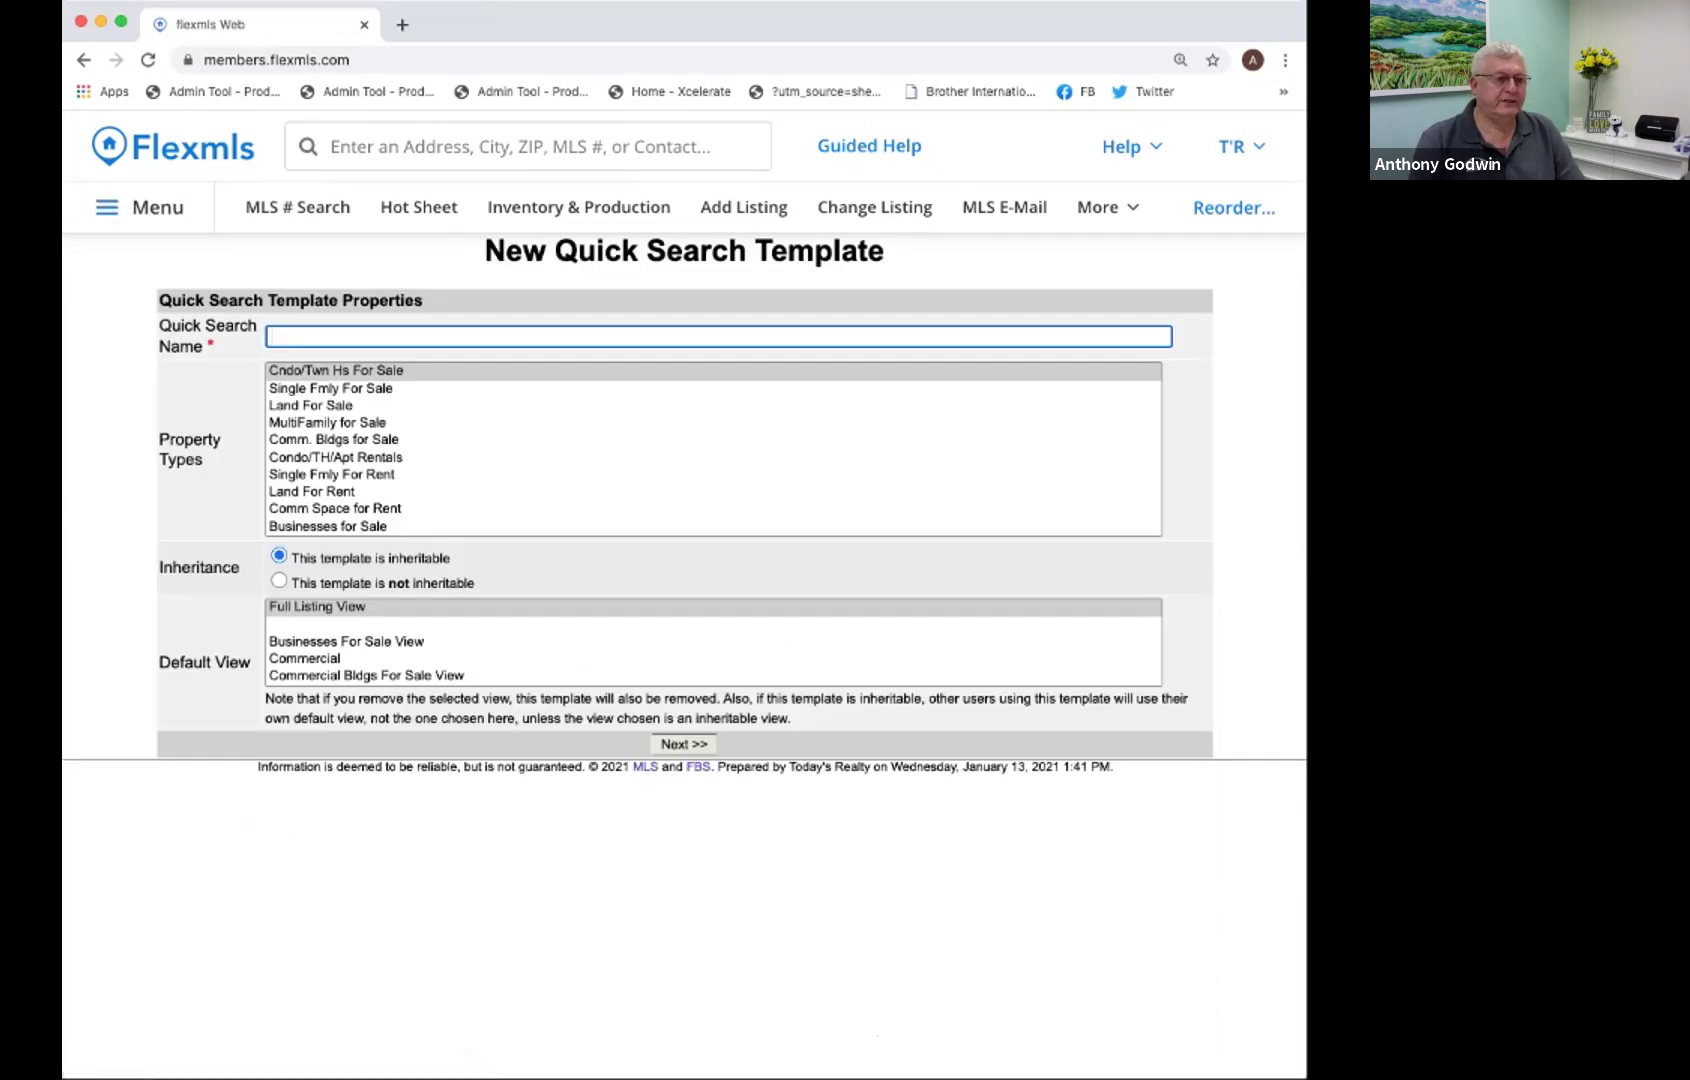
Name the new template SFD QUICK SEARCH and choose Single Fmly For Sale as its property type.
click(270, 336)
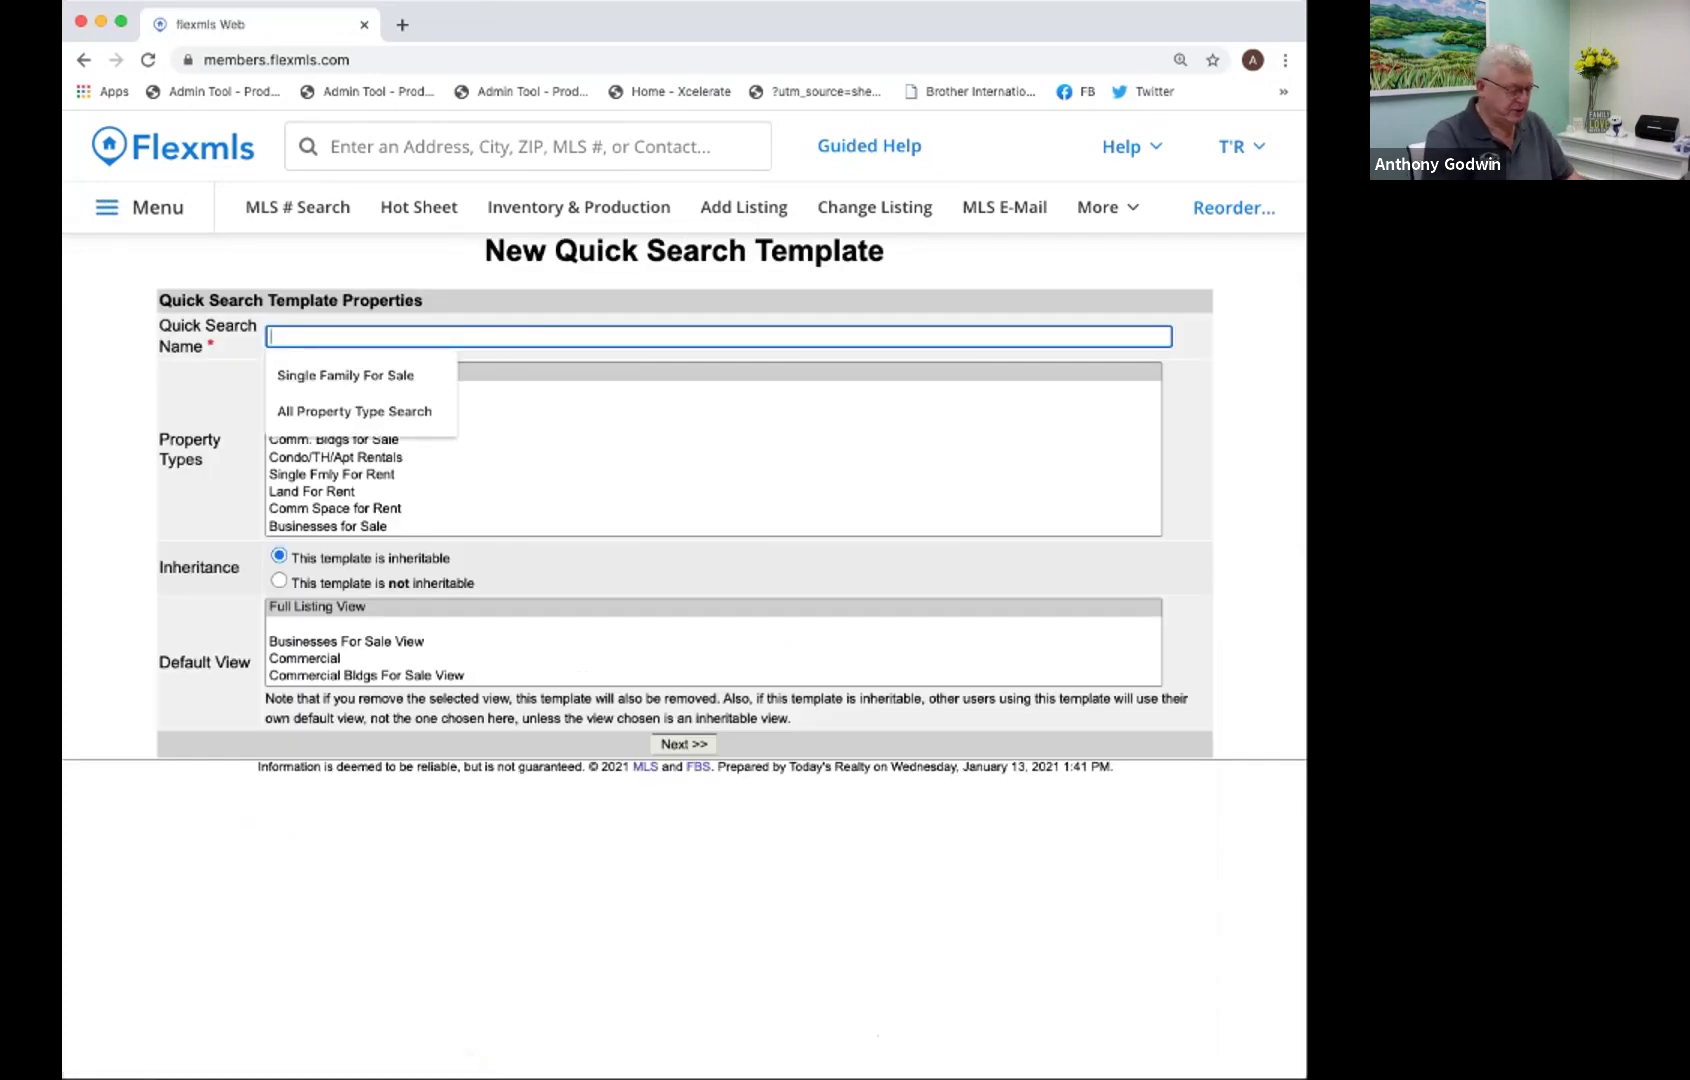
text(SF)
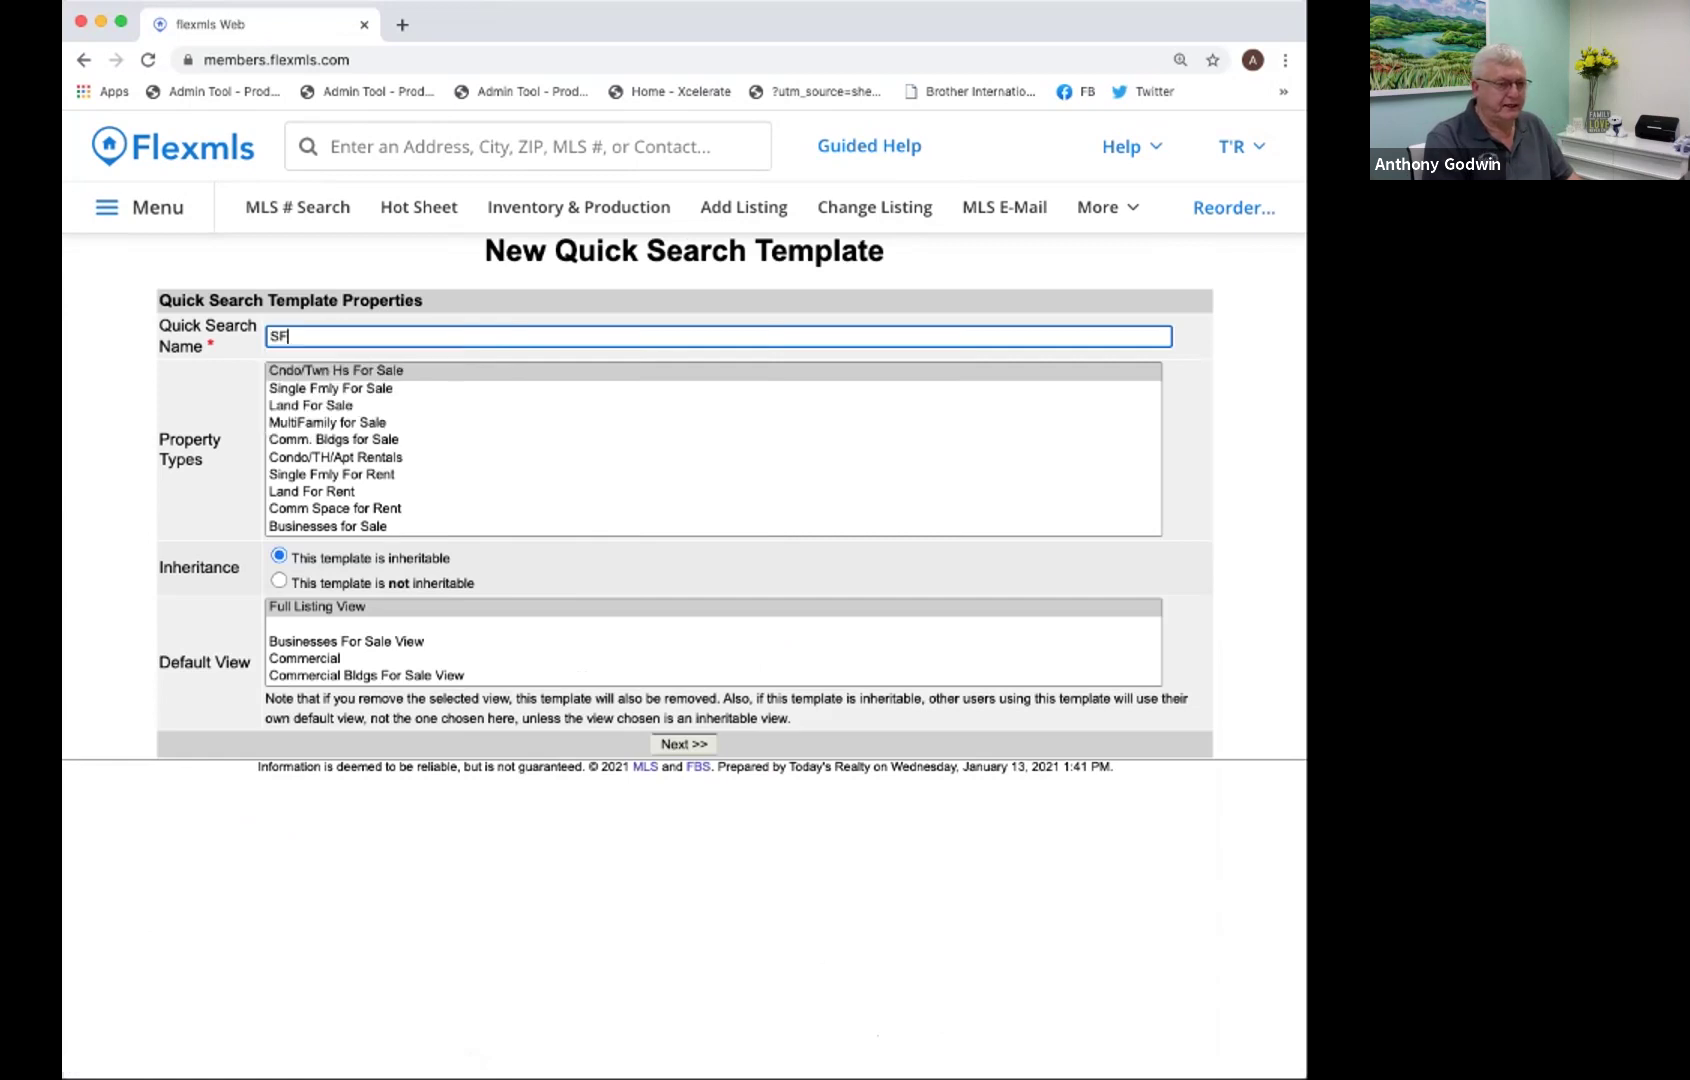
text(D QUICK SEARCH)
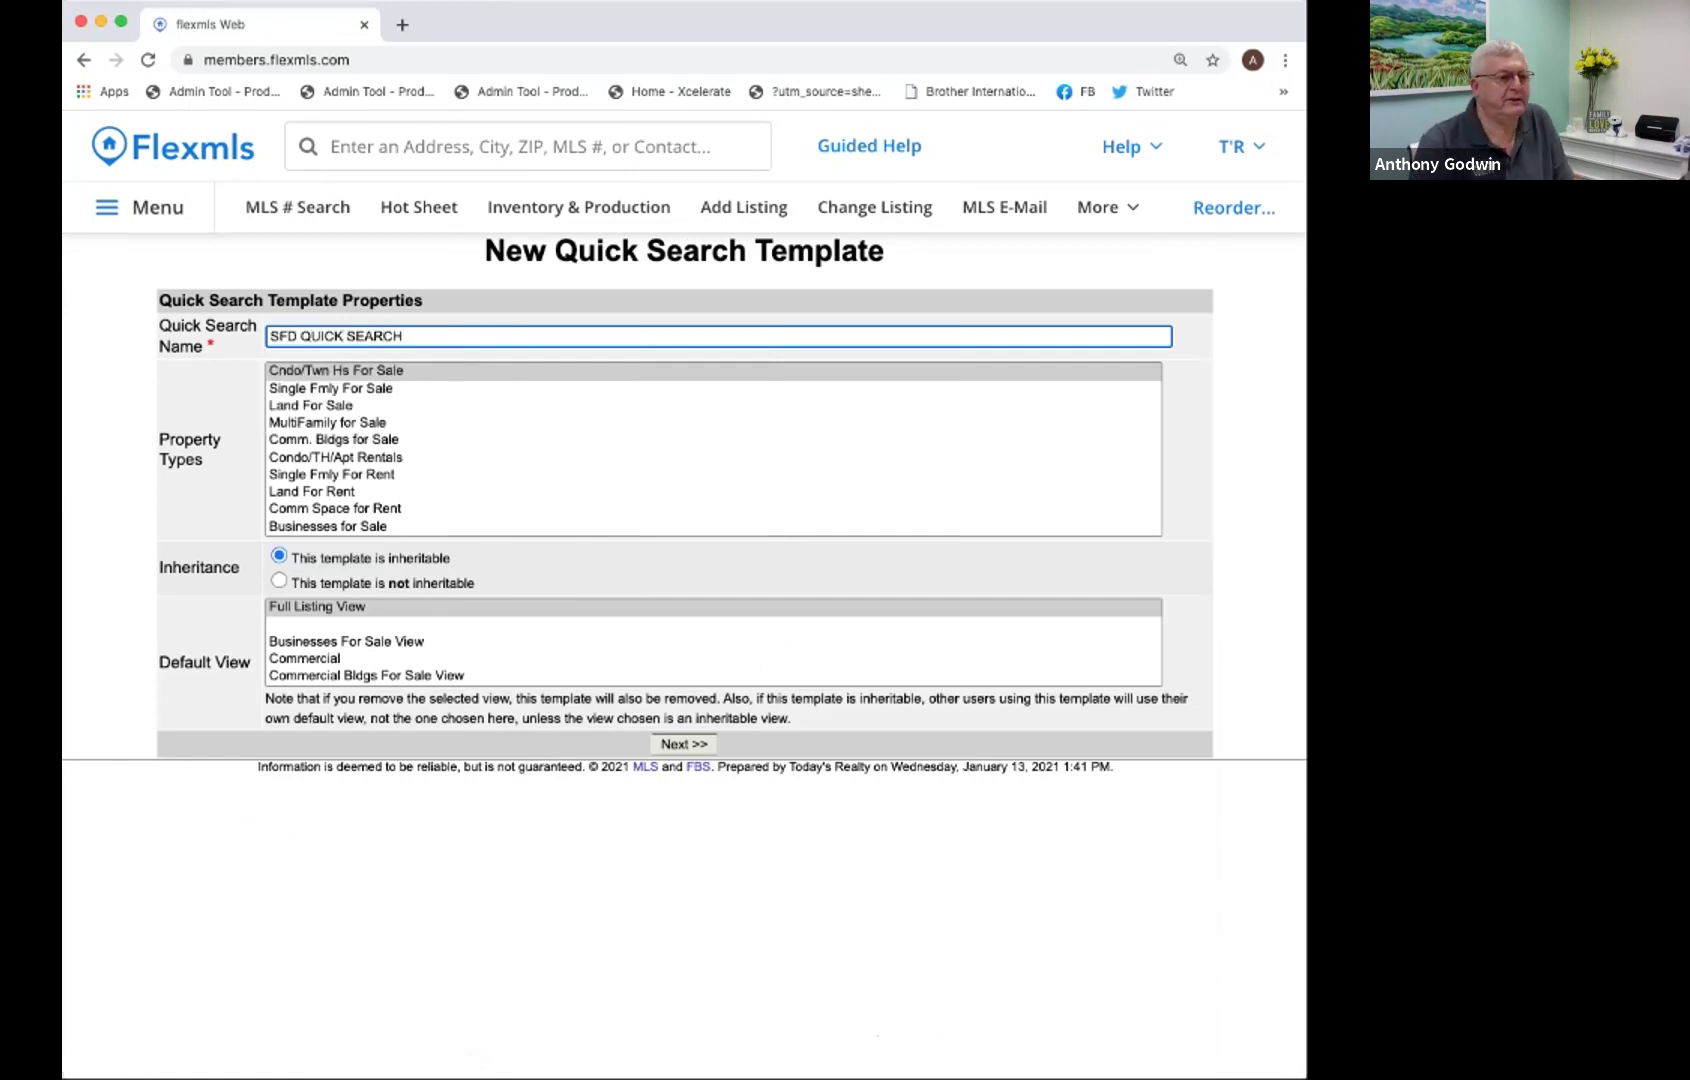
key(Tab)
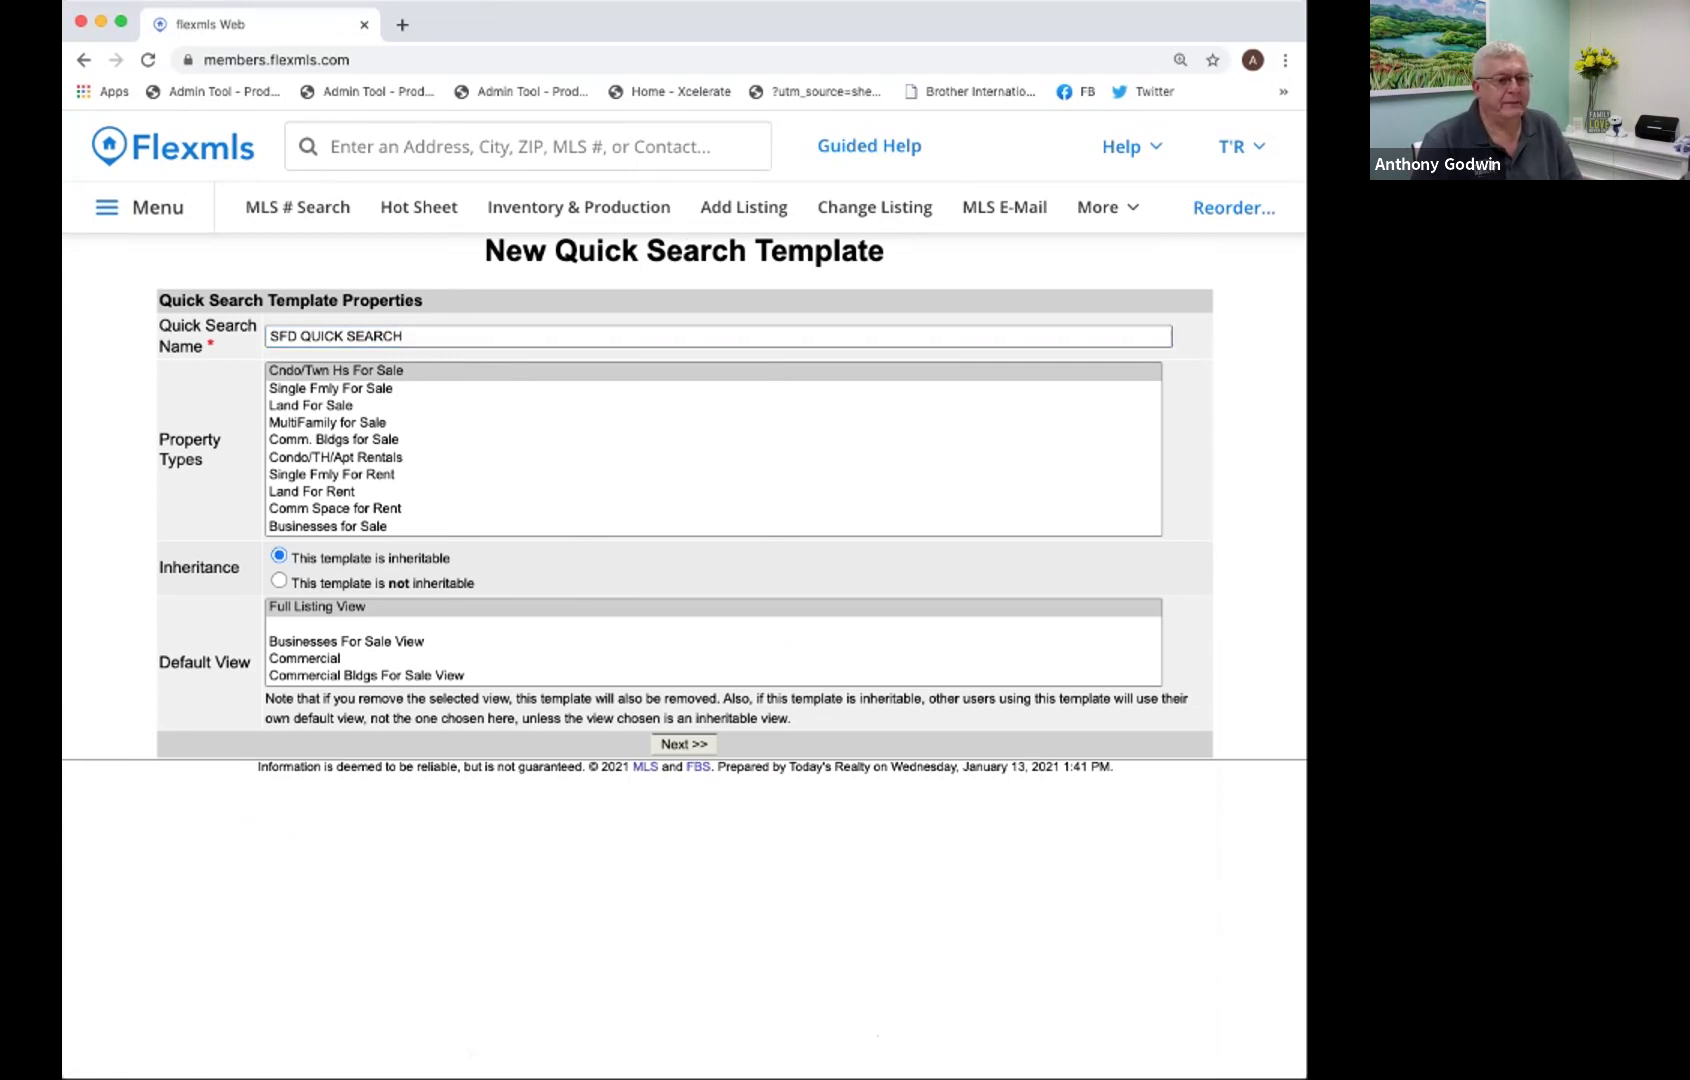
click(330, 388)
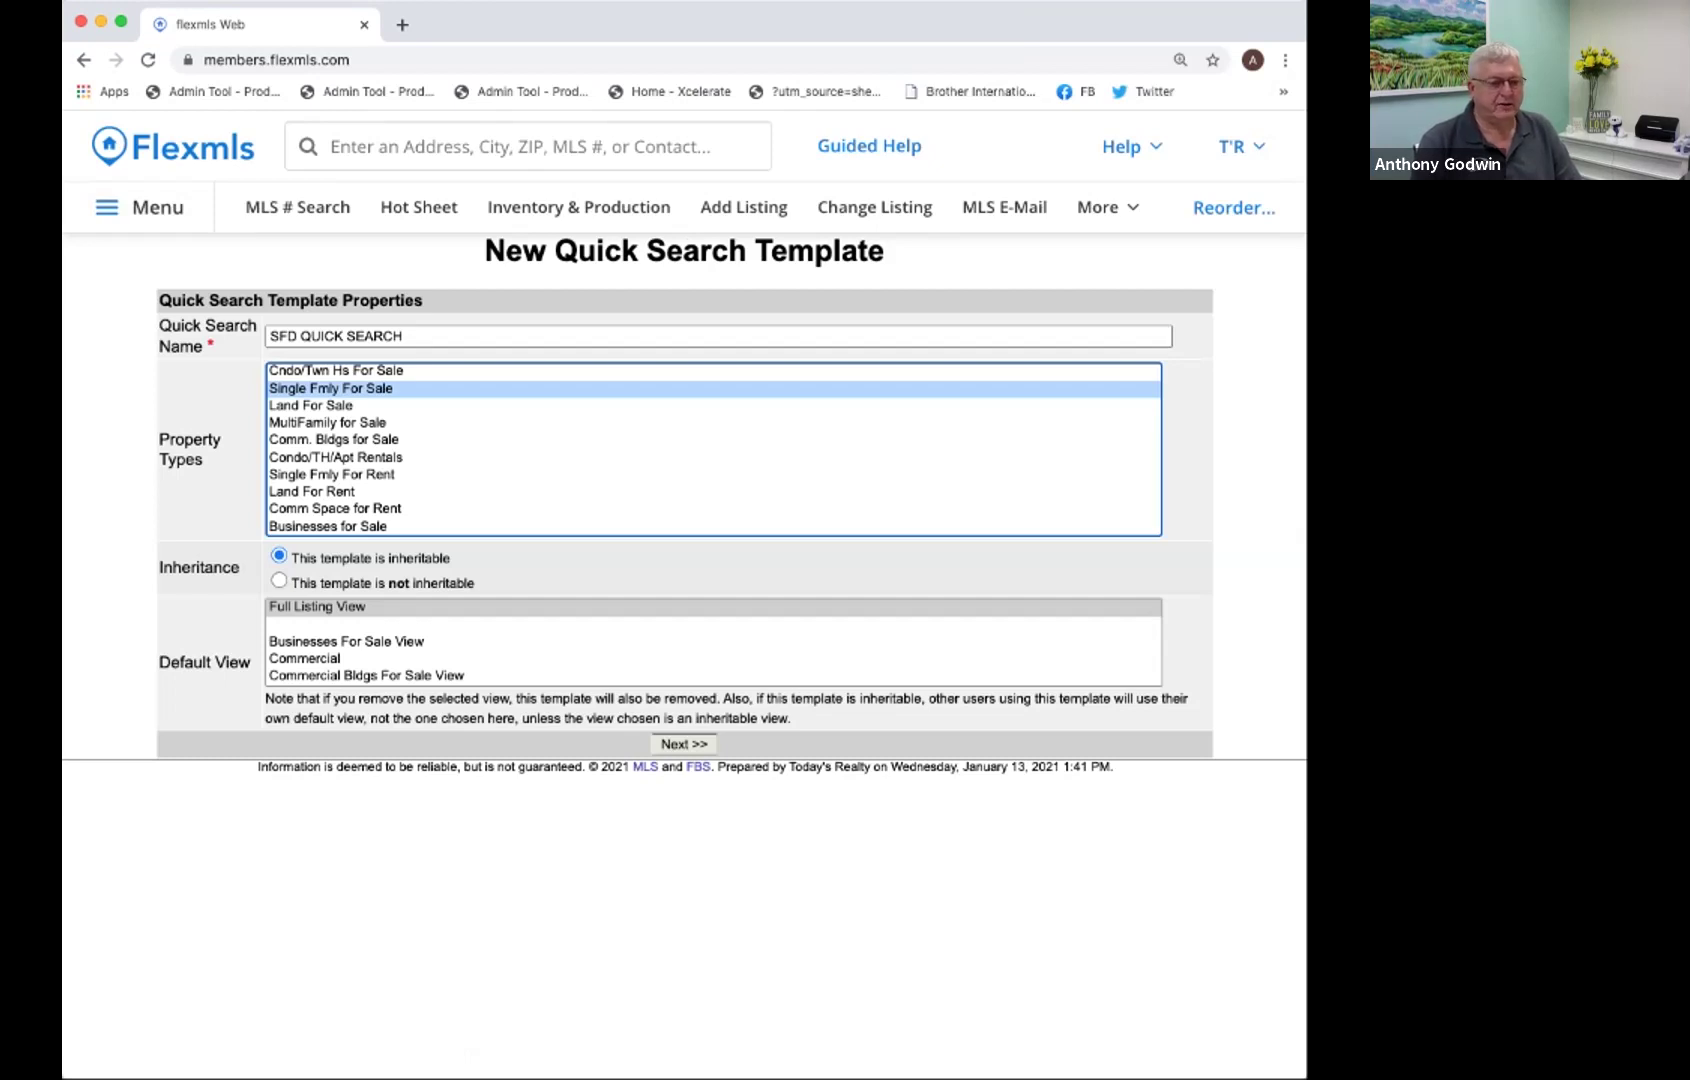
Set the new template's default view to Residential with Photo.
scroll(713, 641, down, 5)
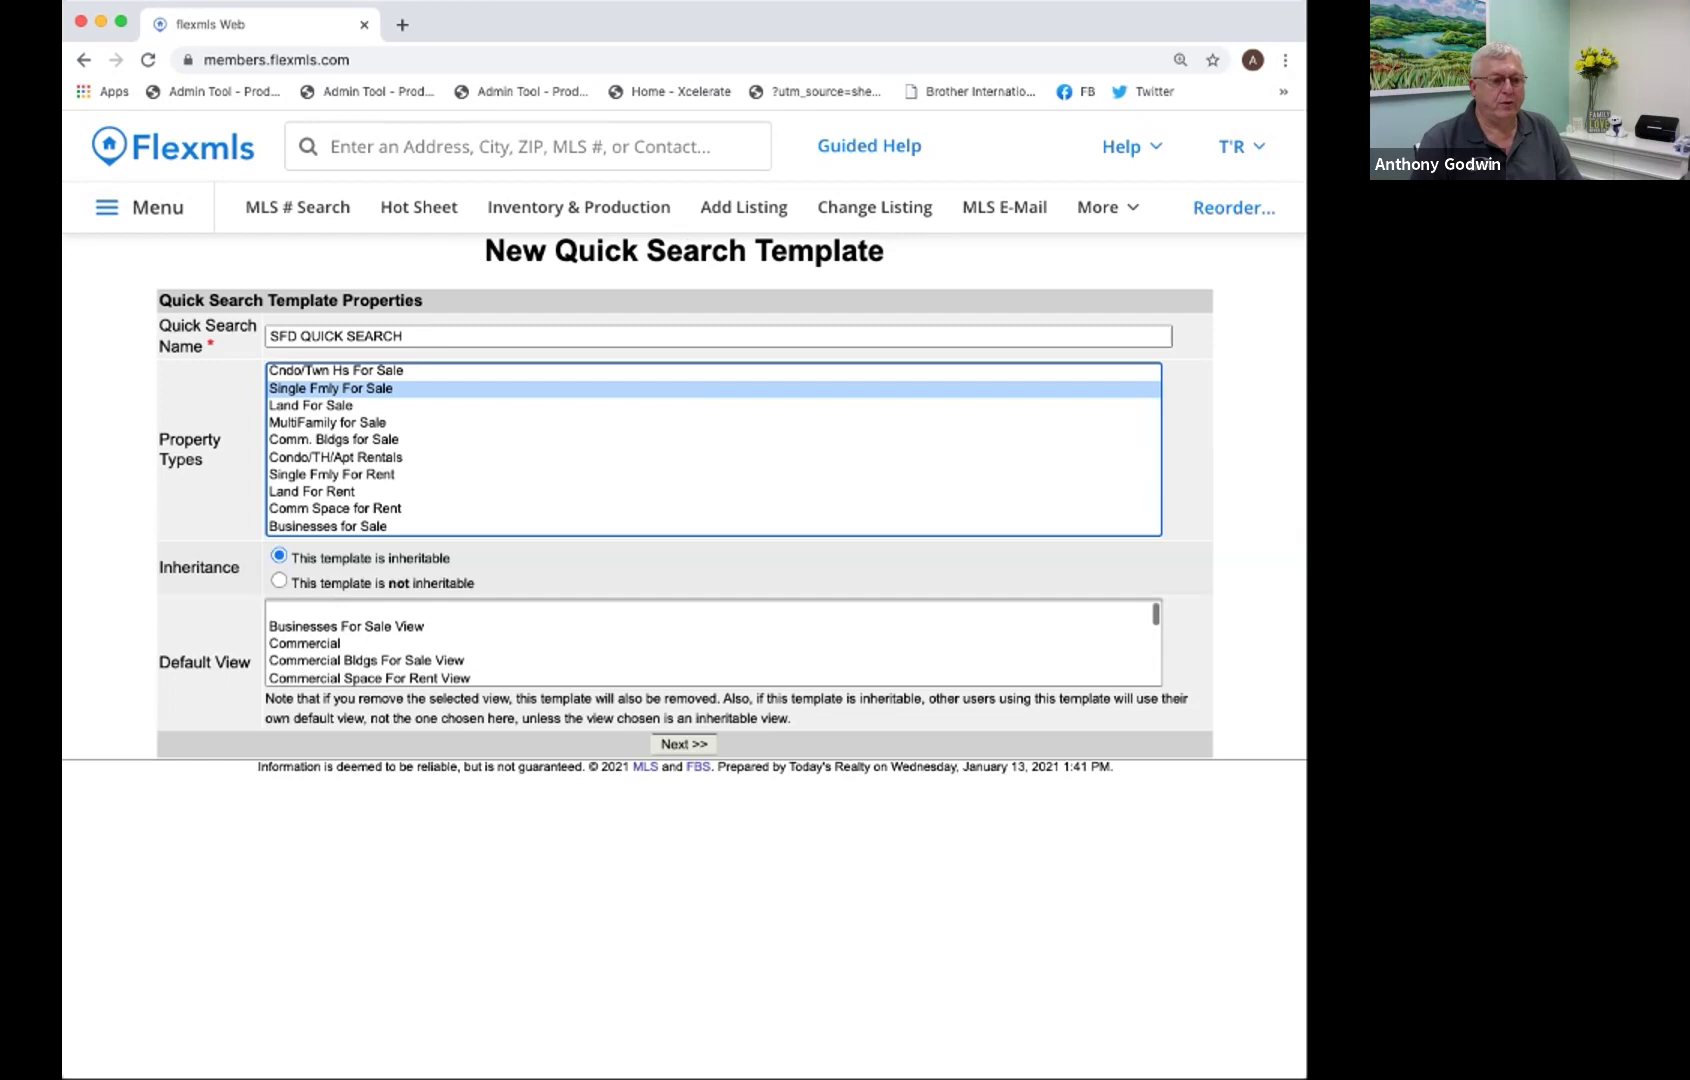
scroll(713, 641, down, 6)
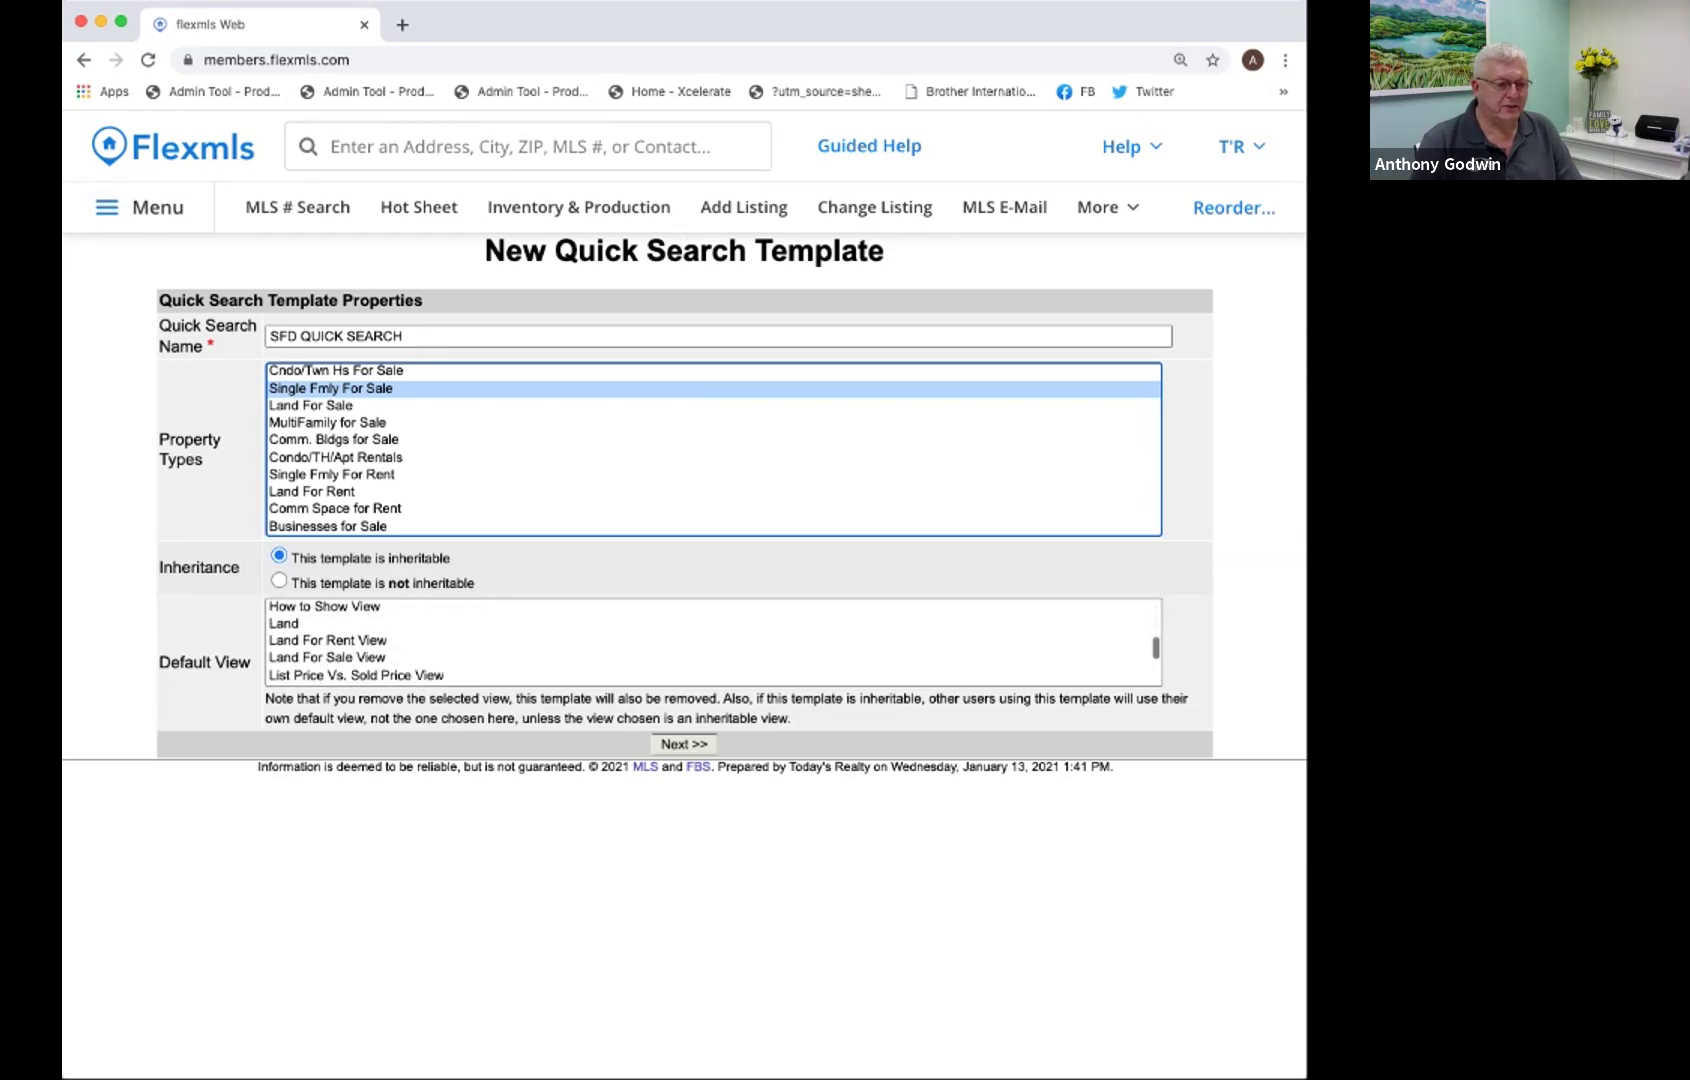
click(334, 630)
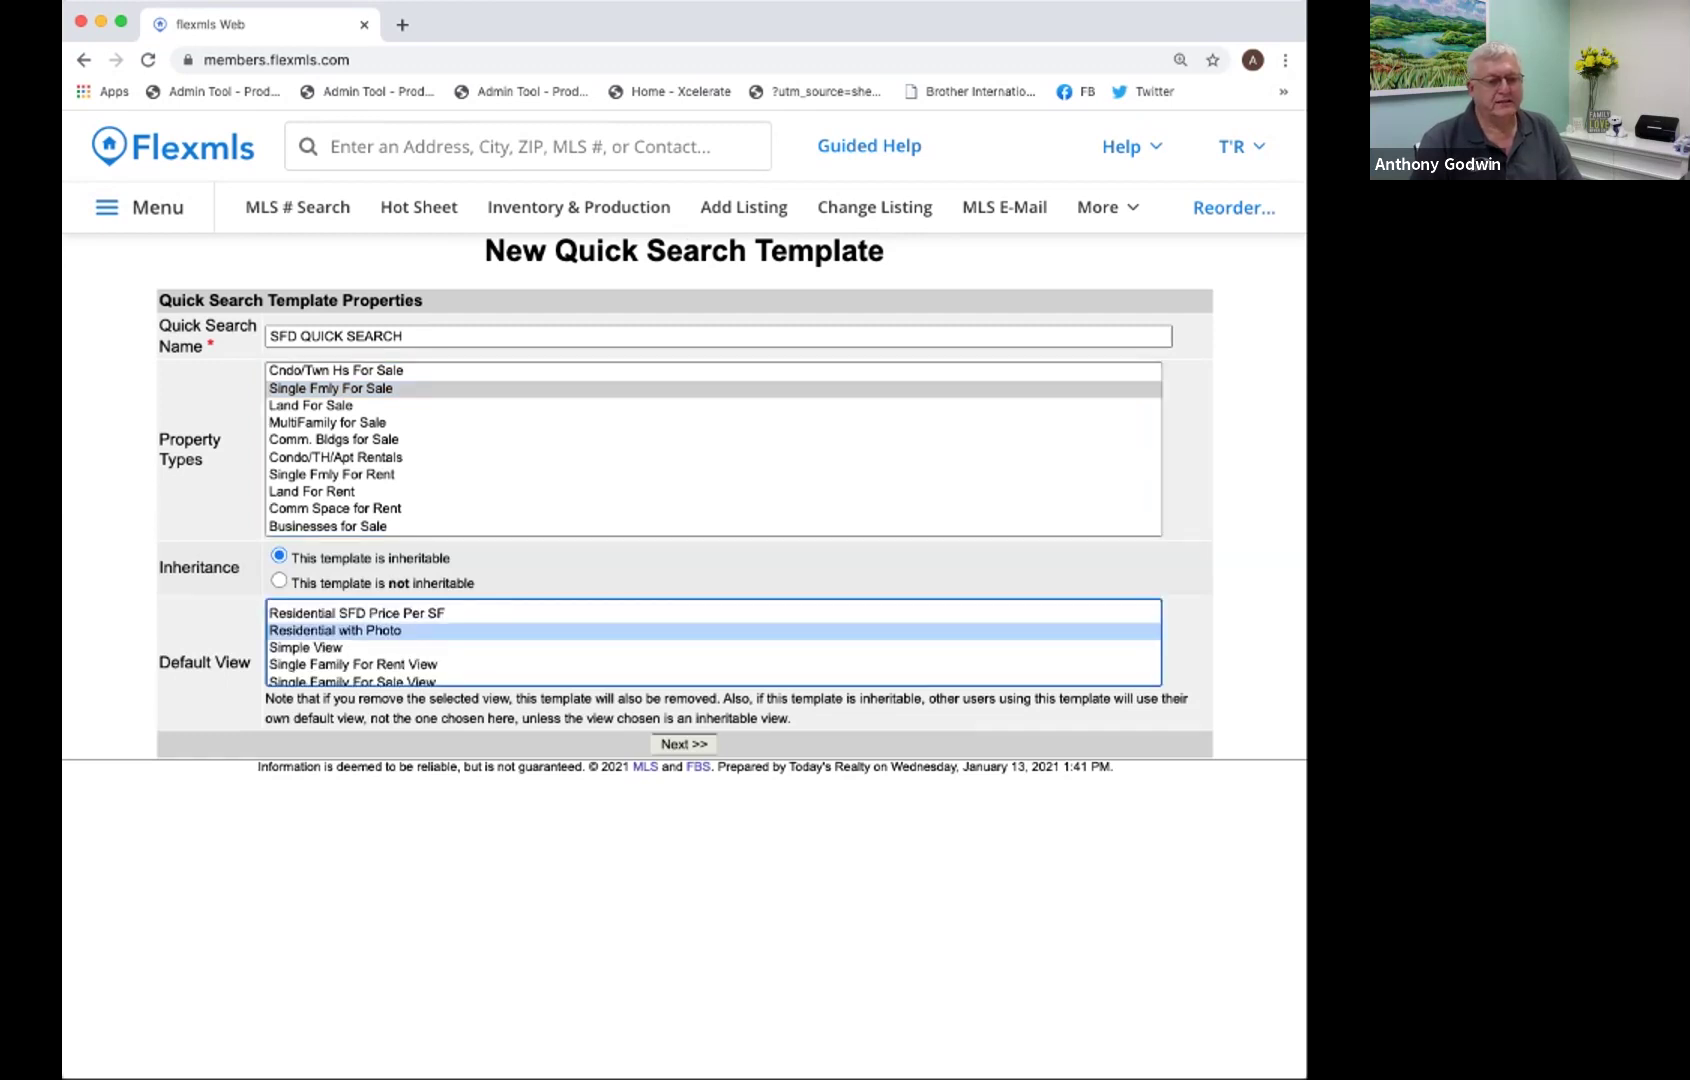
Review the other default view options, keep Residential with Photo and continue to the template's field selection.
scroll(713, 643, down, 1)
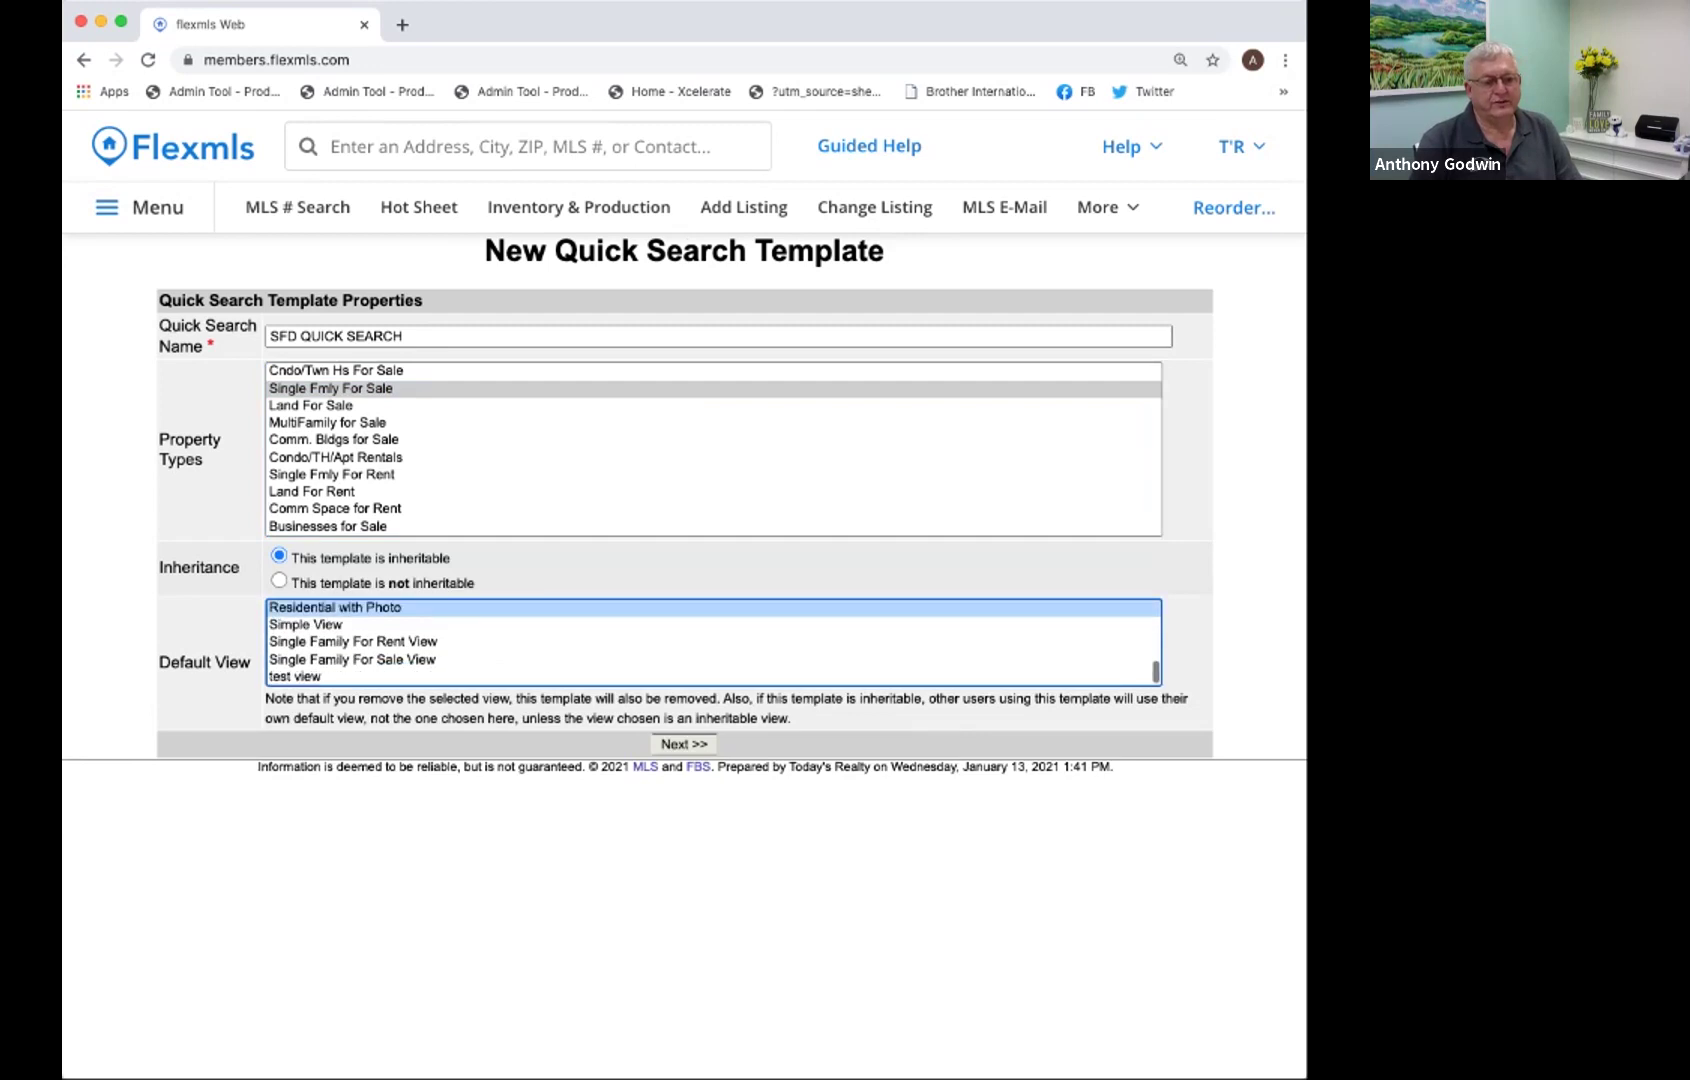
scroll(713, 641, up, 10)
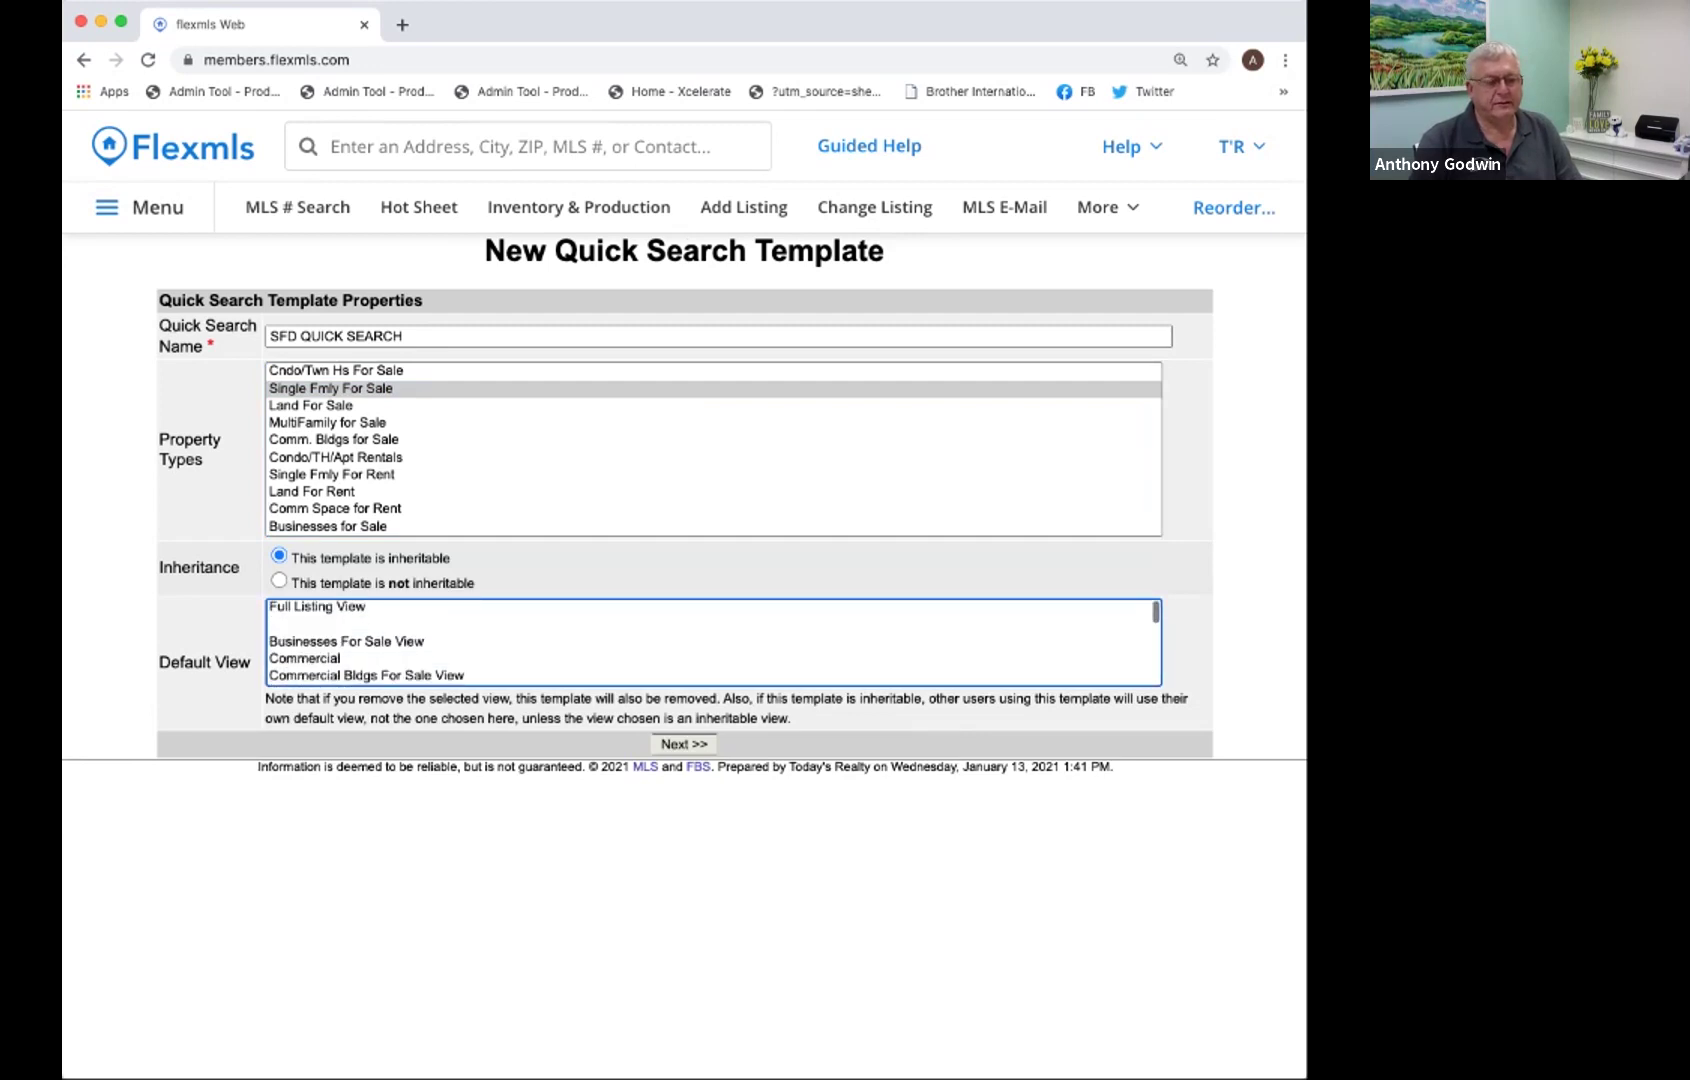
scroll(713, 642, down, 5)
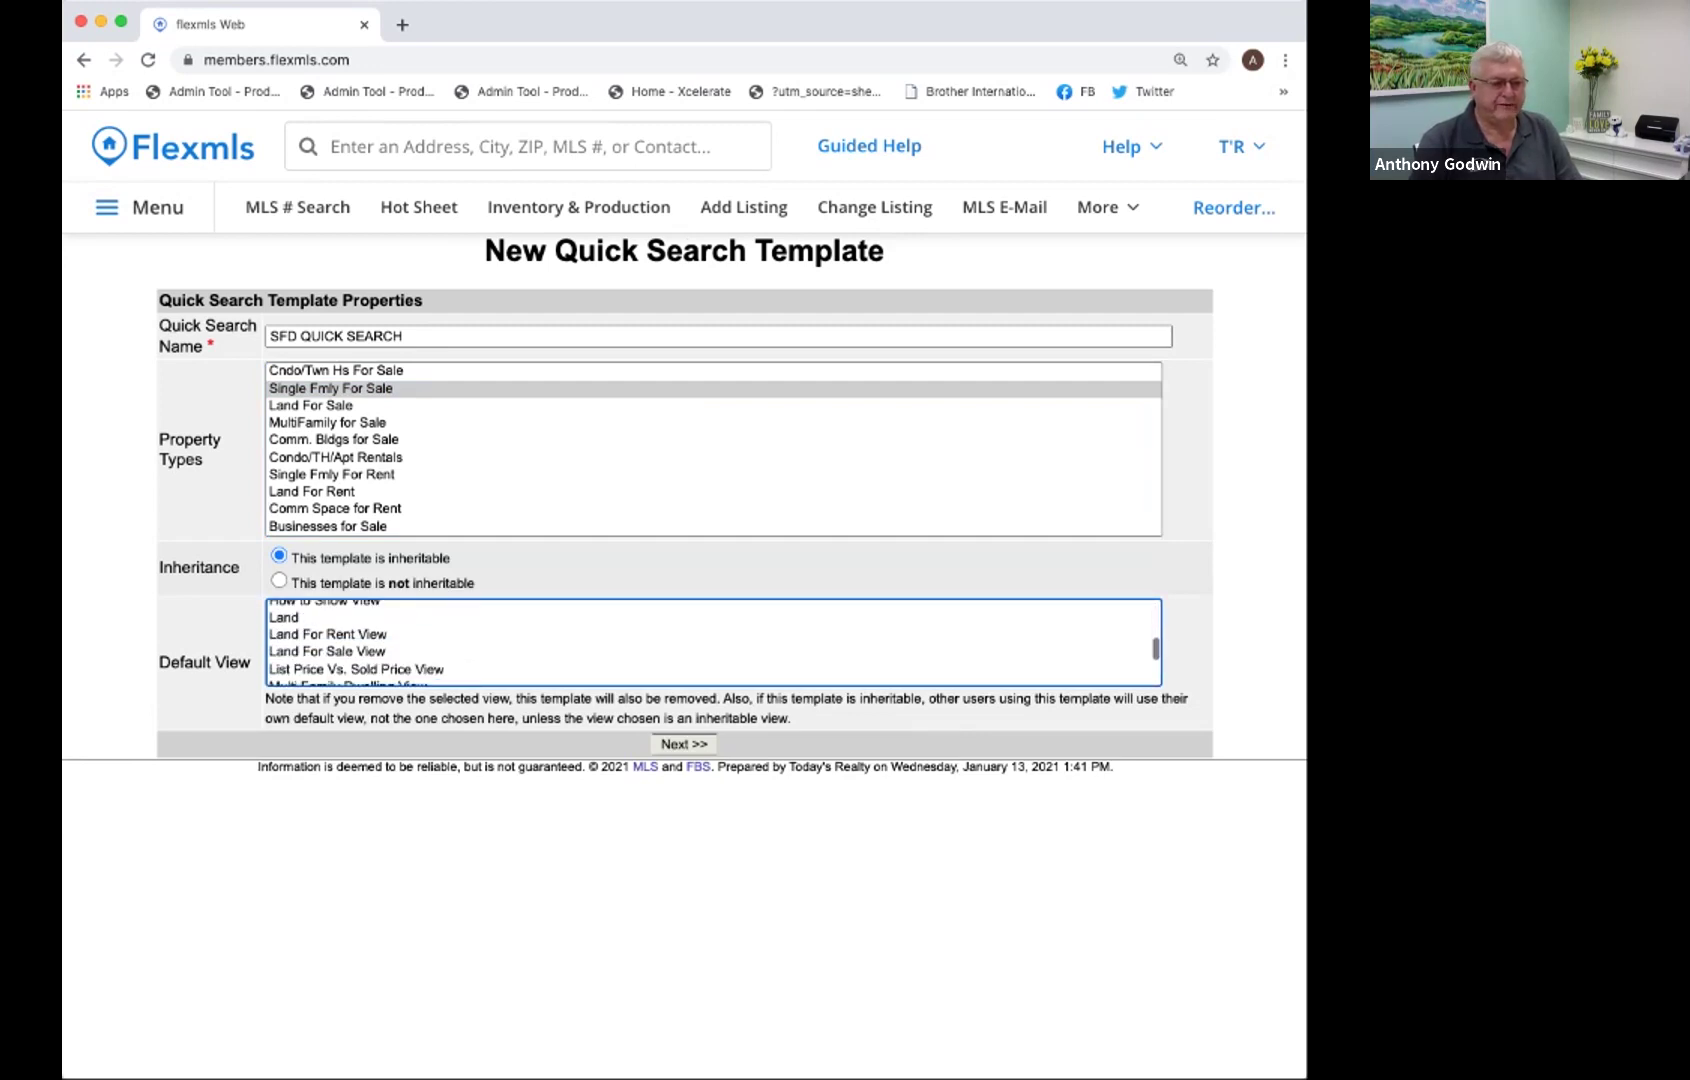
scroll(713, 642, down, 3)
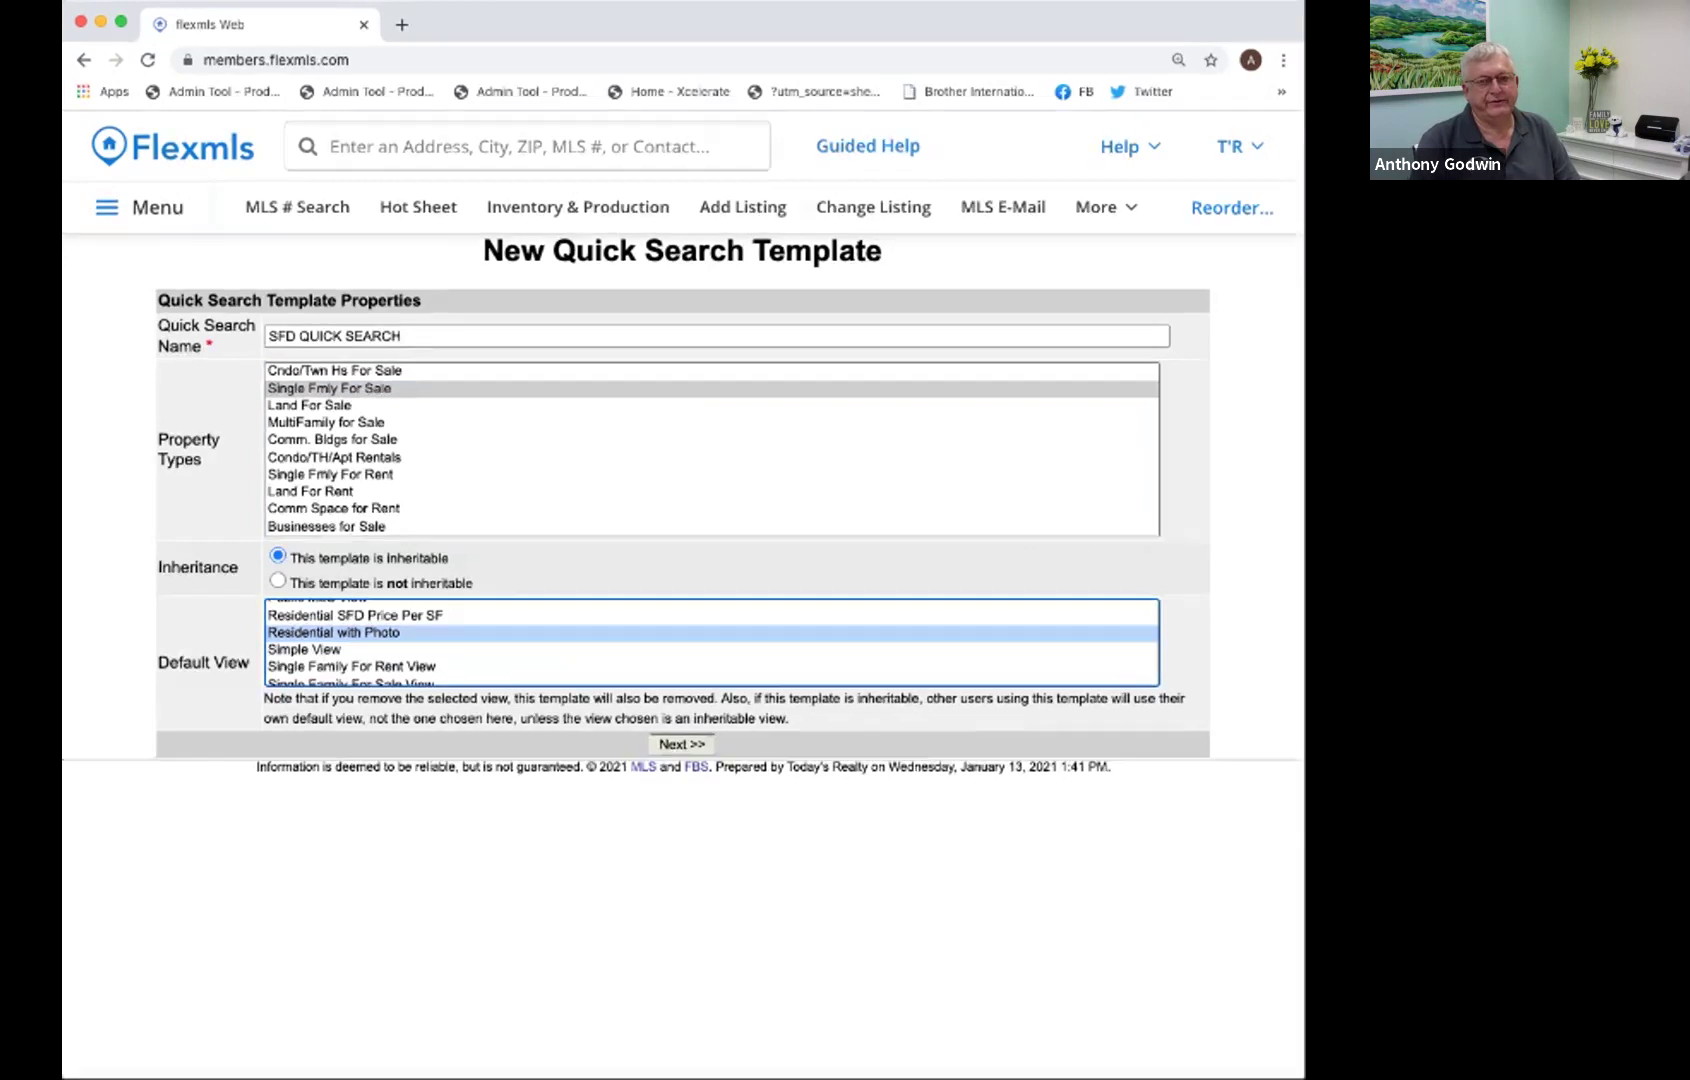
scroll(712, 642, up, 1)
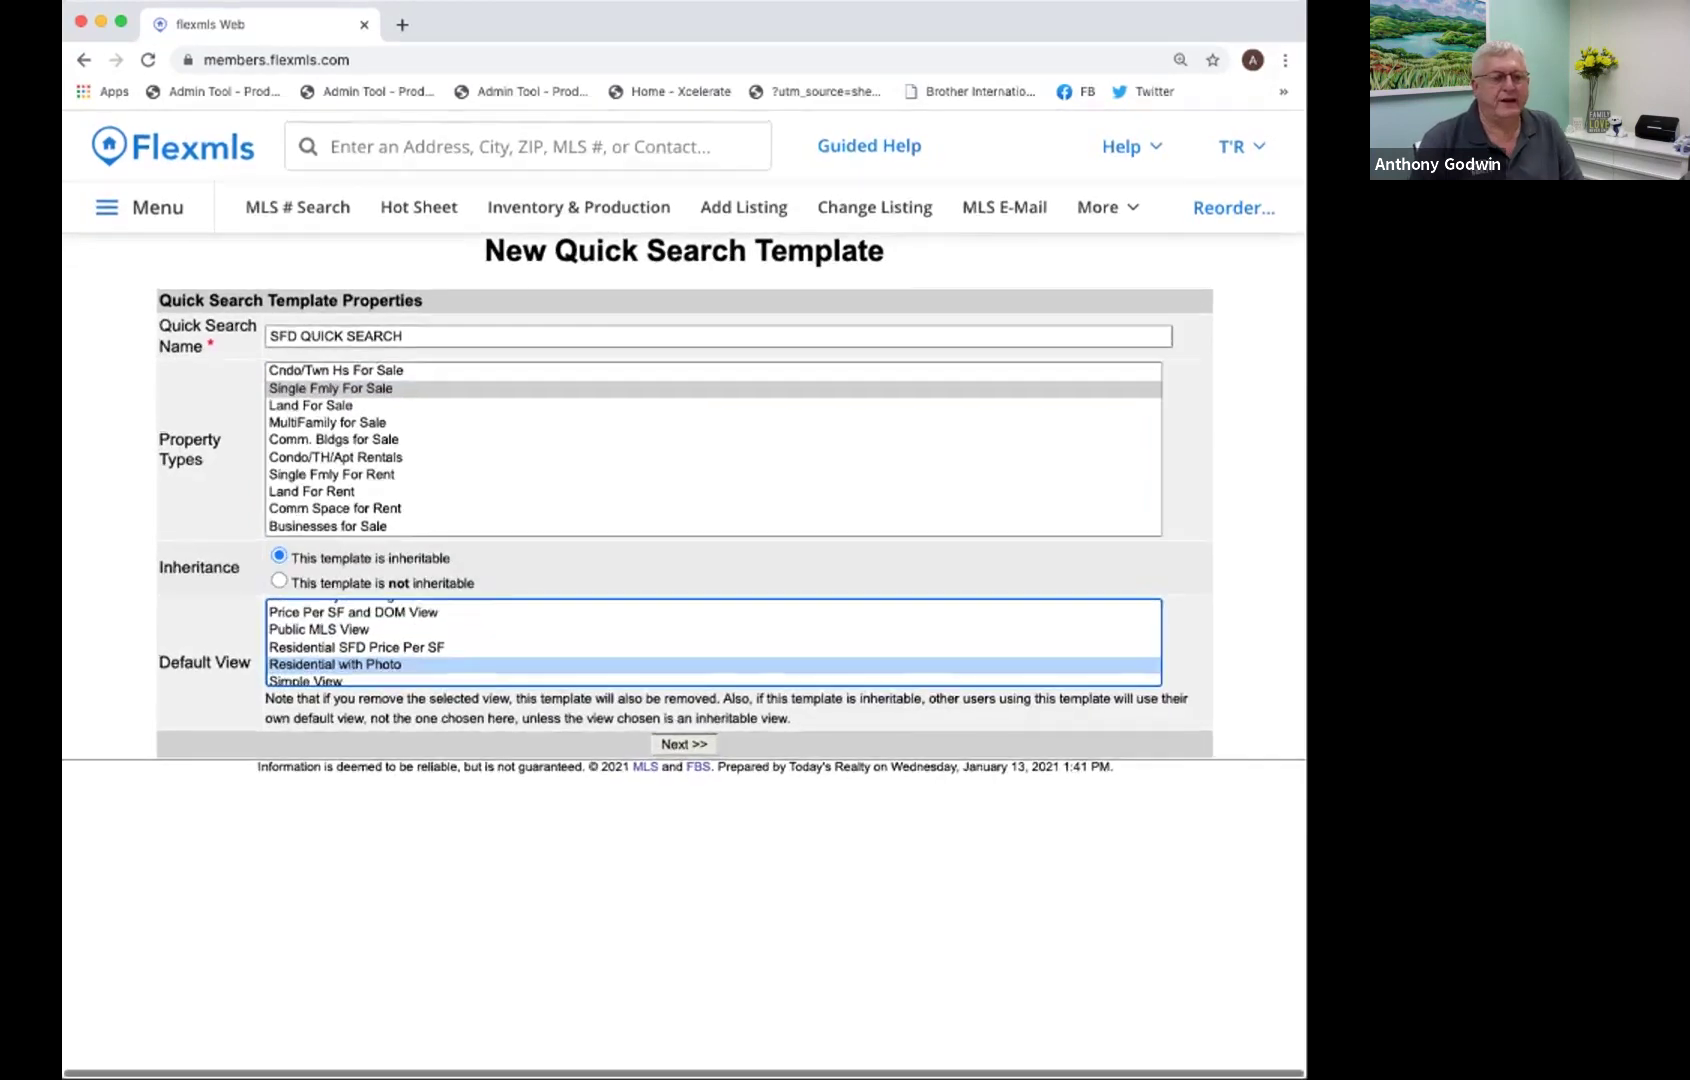
scroll(712, 642, down, 1)
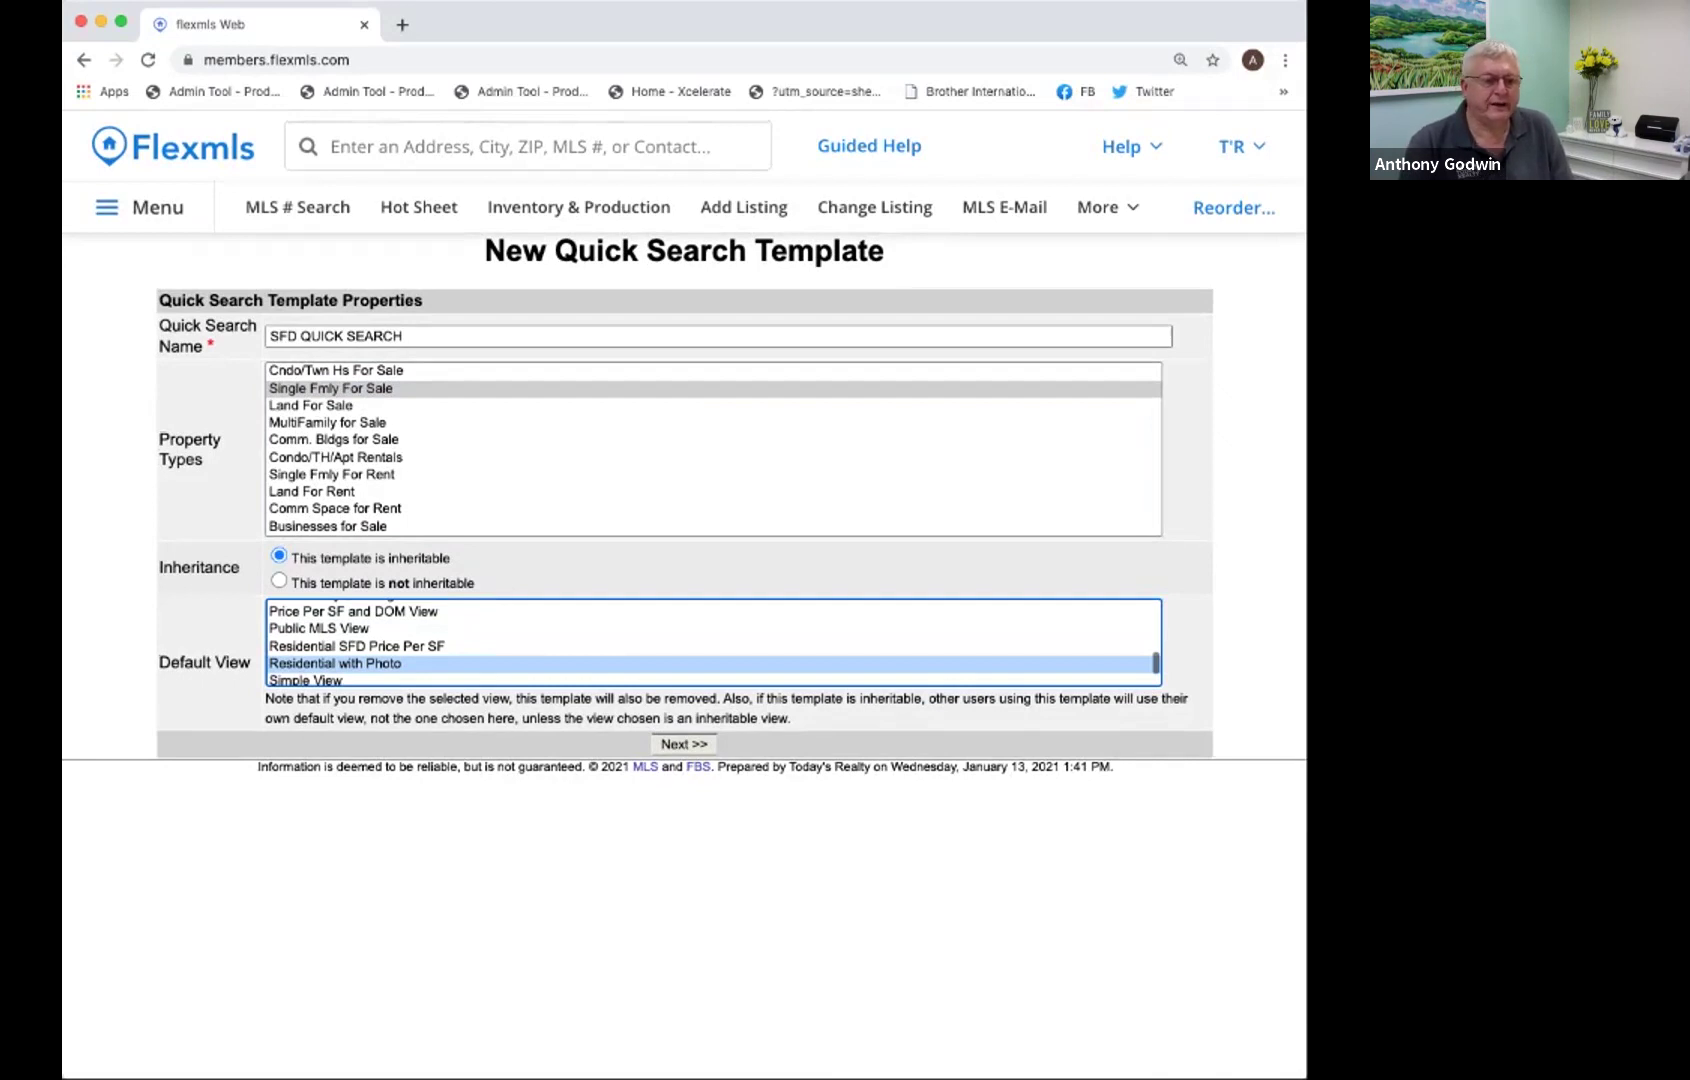
scroll(712, 642, up, 1)
scroll(712, 642, down, 2)
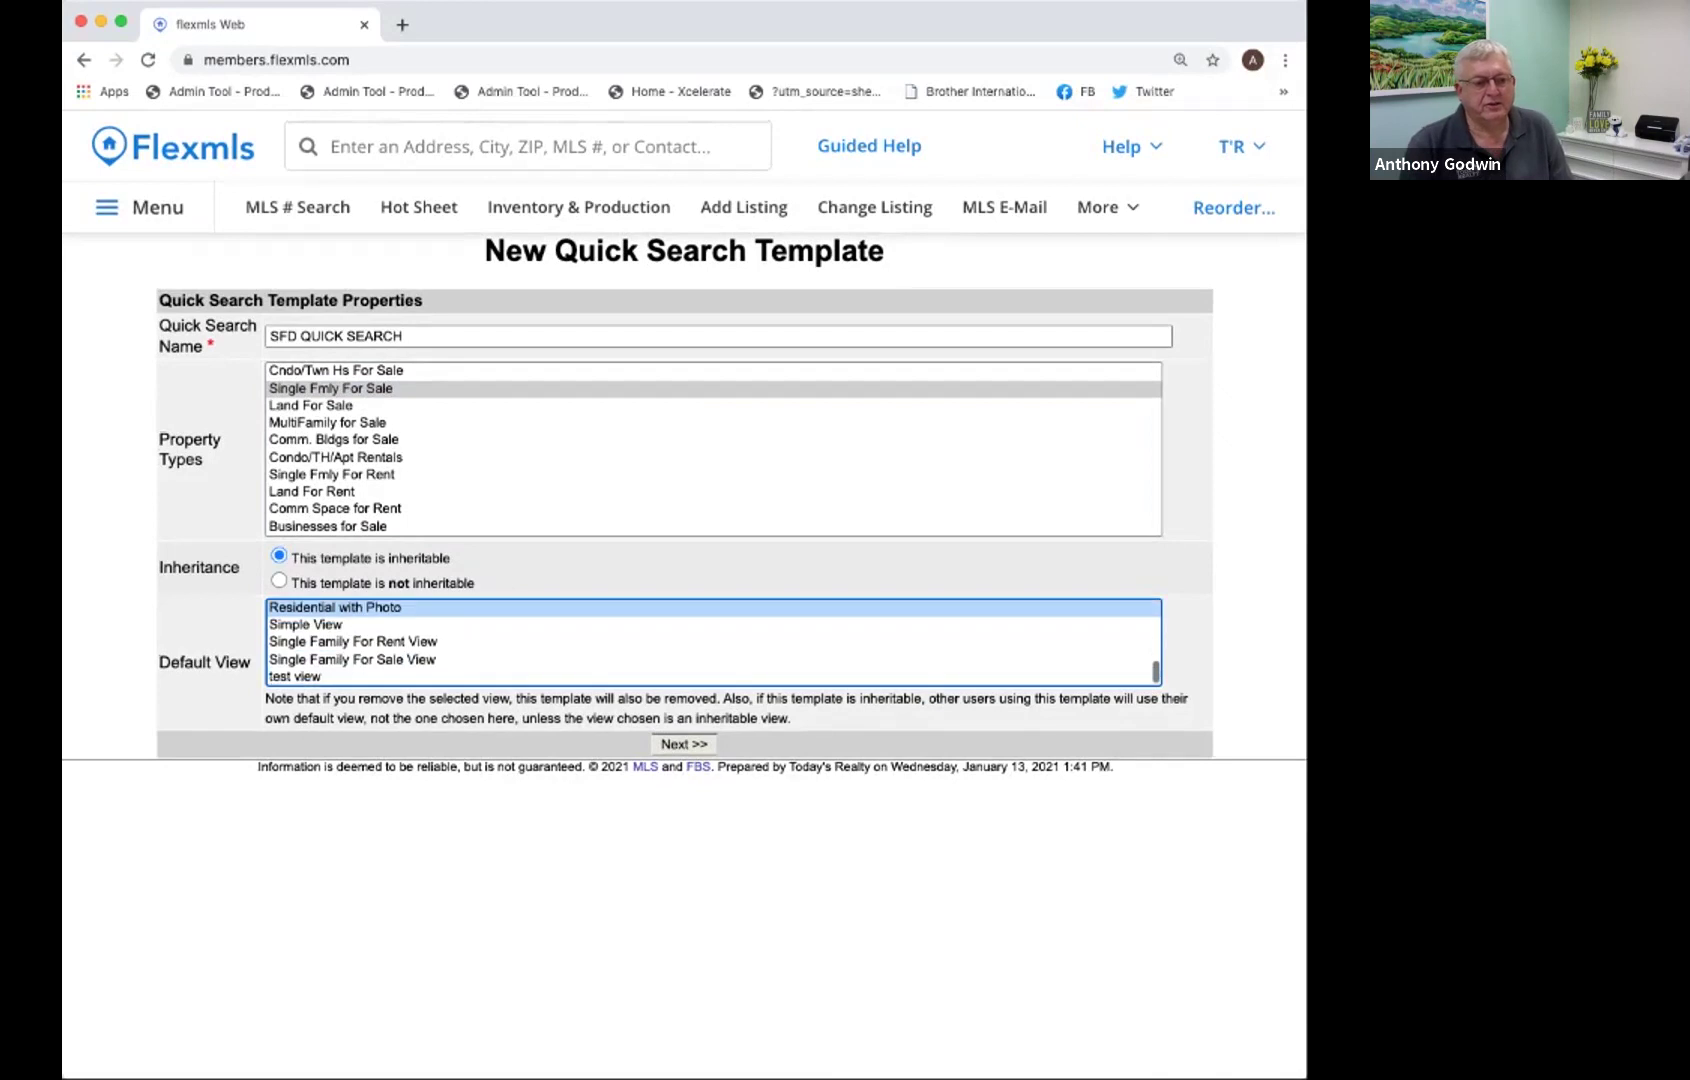
scroll(712, 642, up, 1)
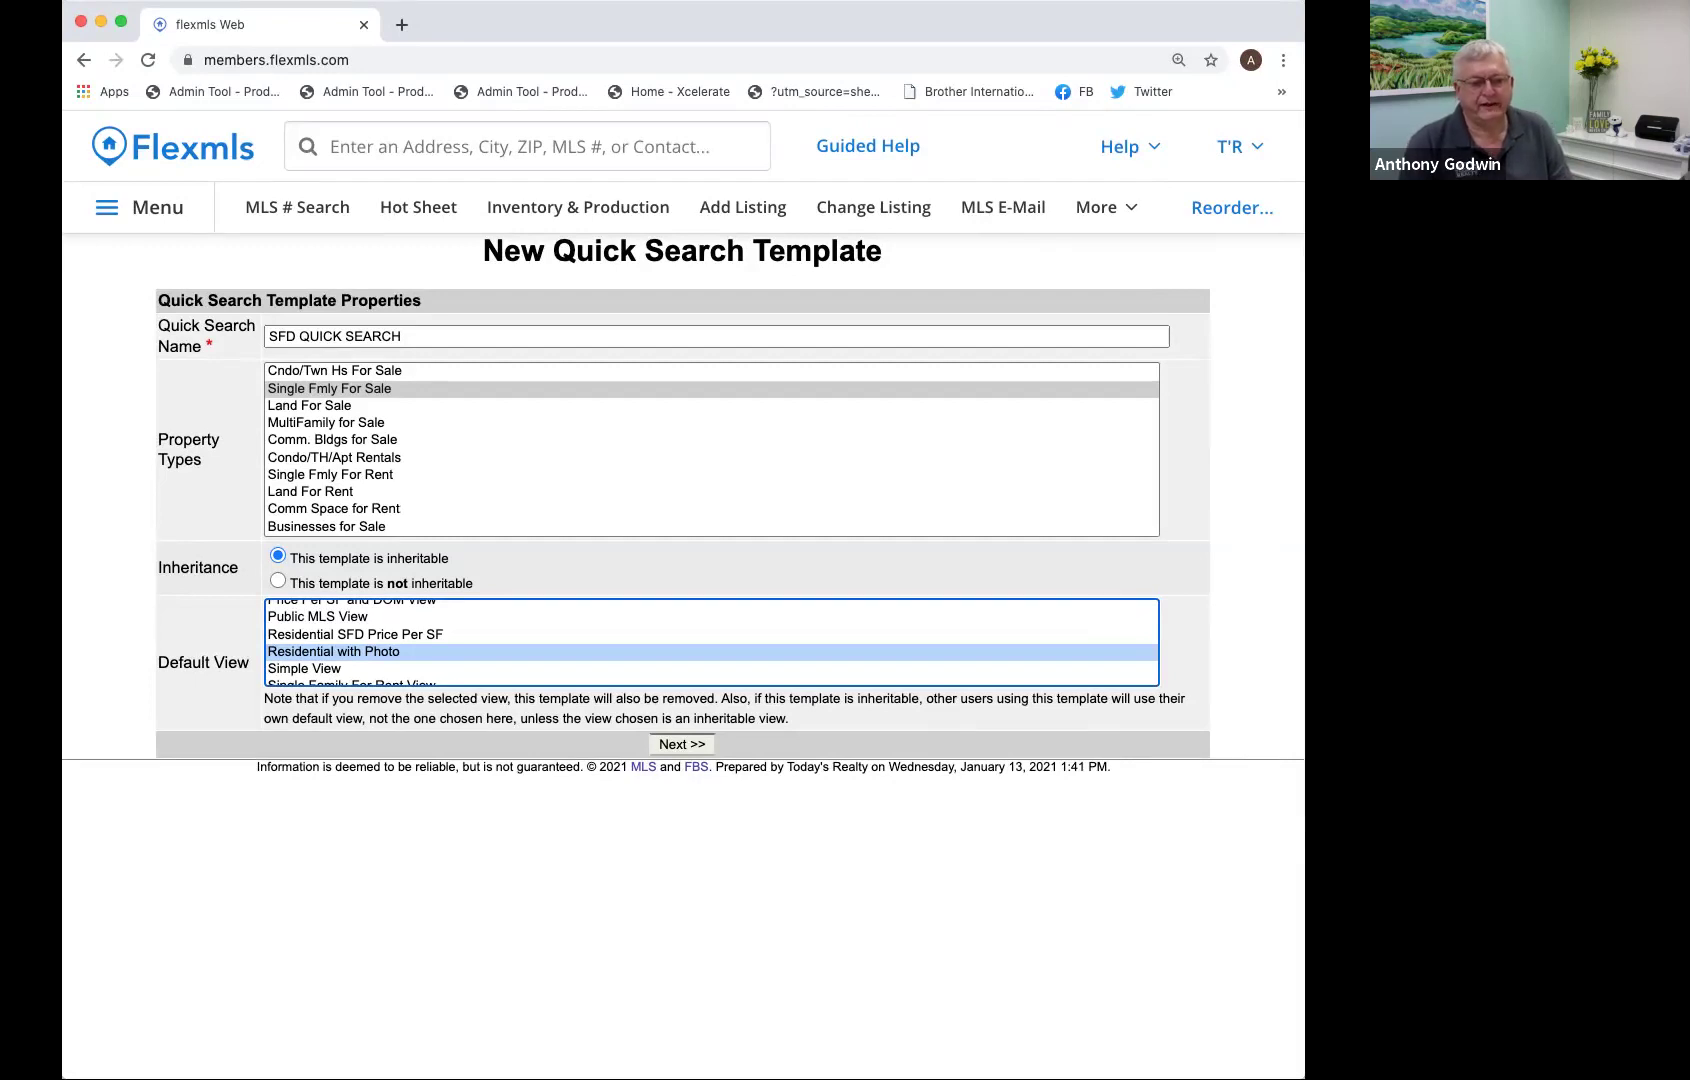
click(681, 744)
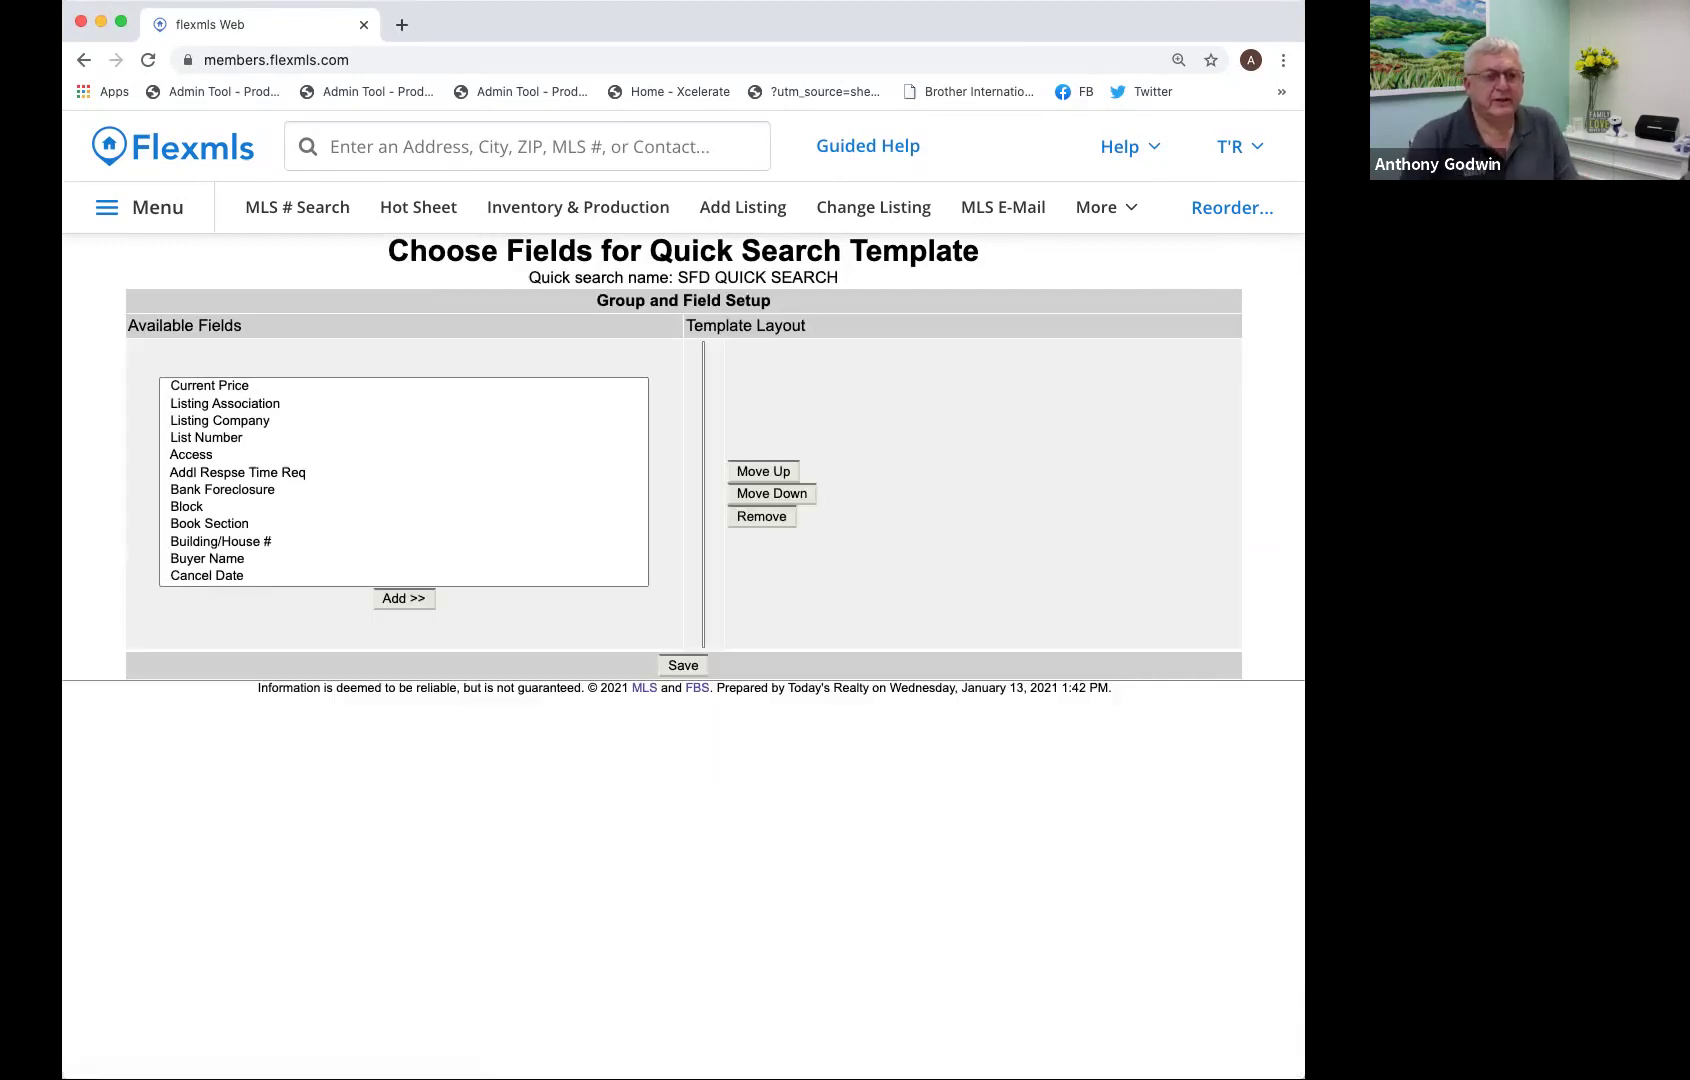
Look through the fields available for the template, from the general fields to the Appliances/Pers Prop entries.
scroll(404, 481, down, 1)
scroll(404, 481, down, 20)
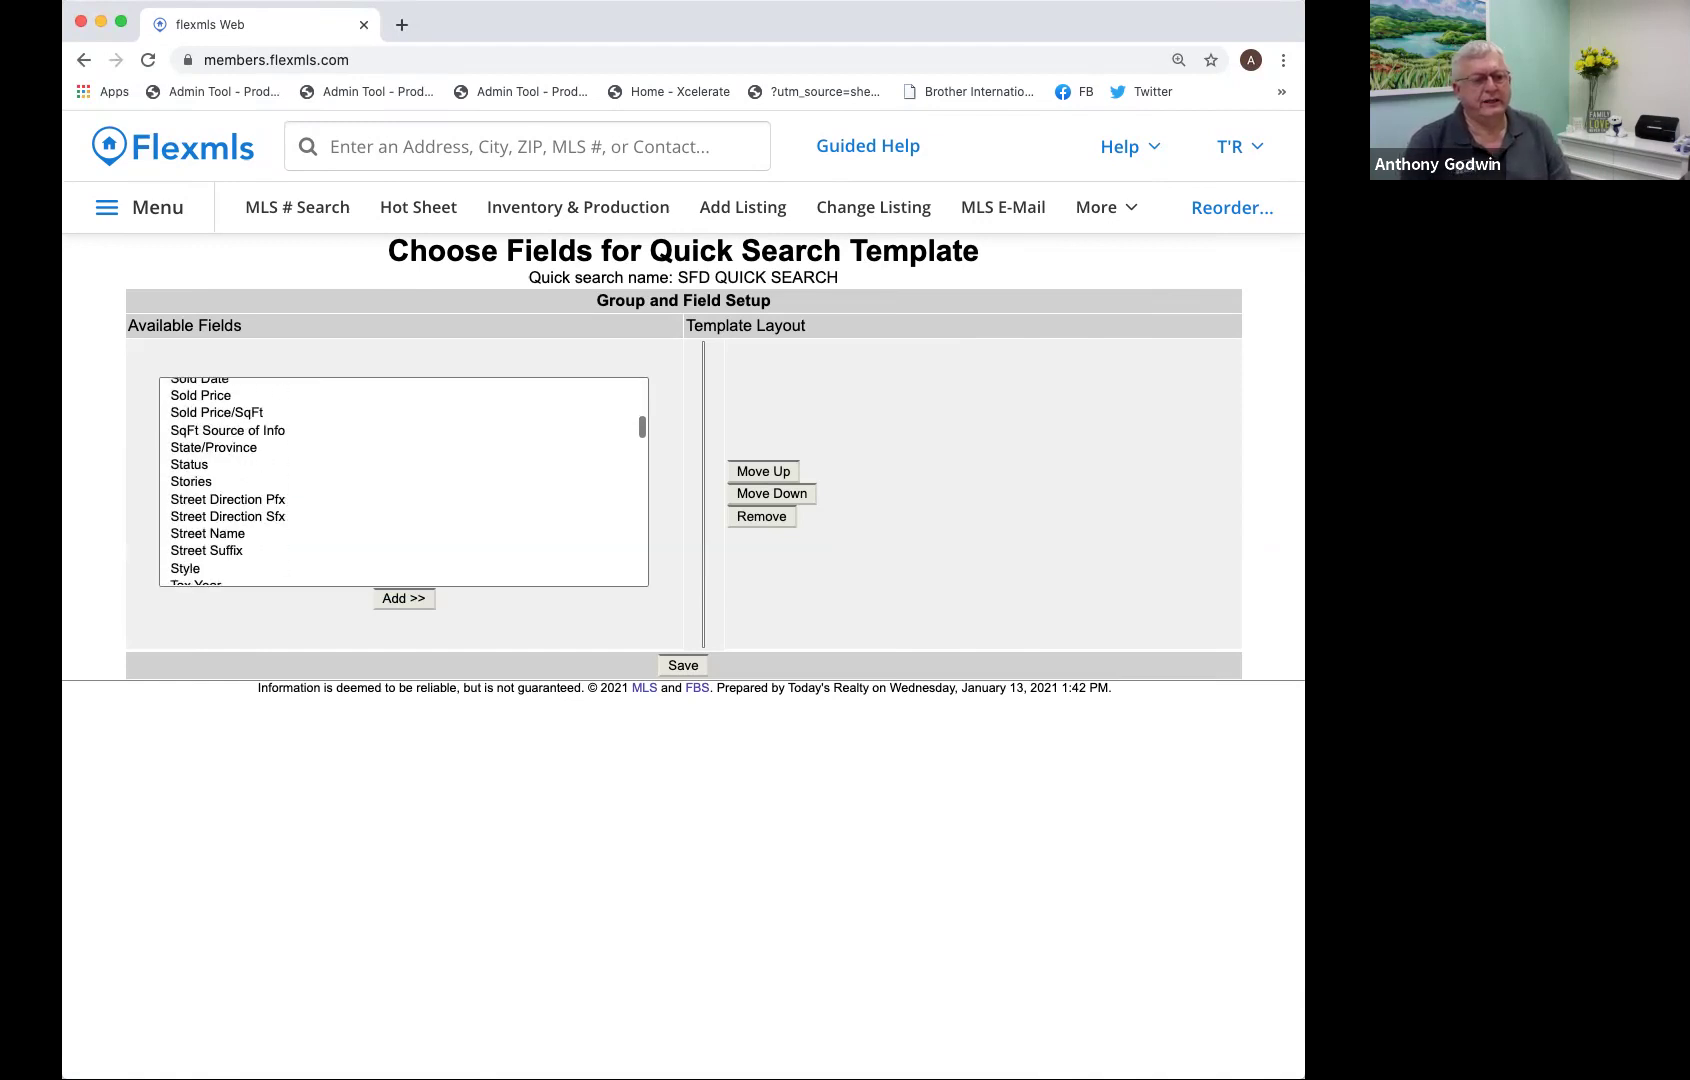
scroll(404, 481, down, 20)
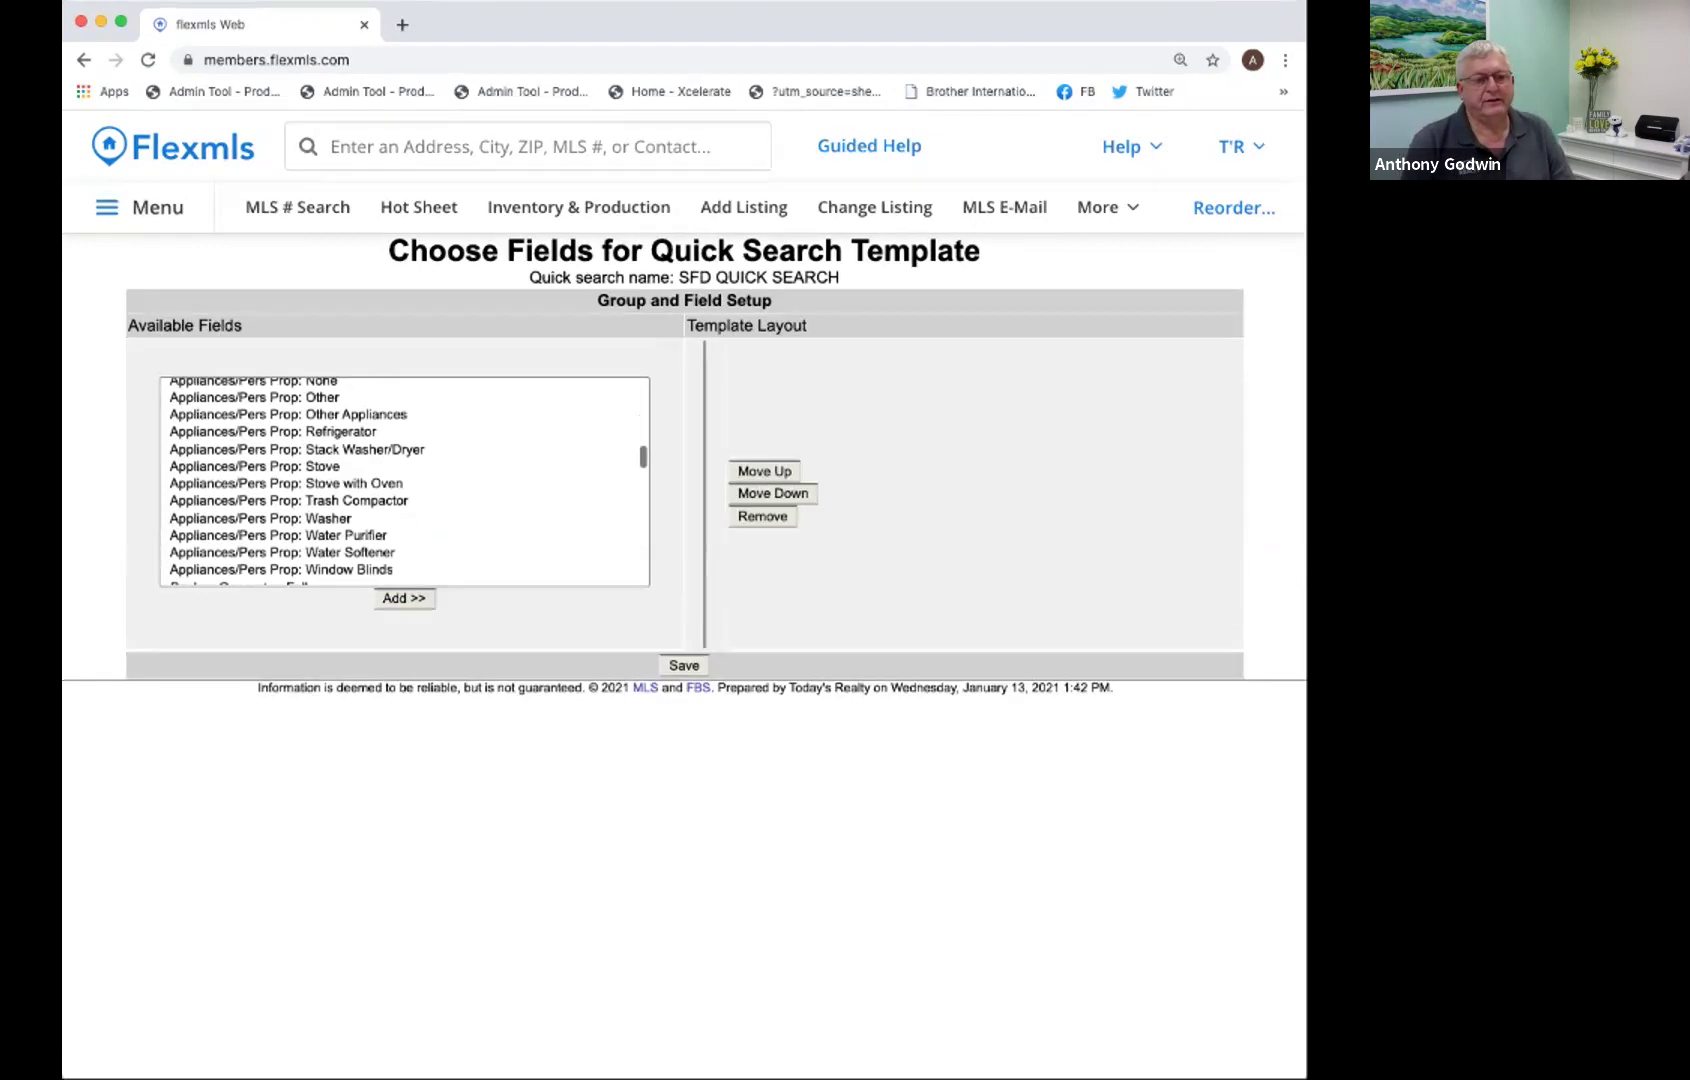
scroll(404, 481, down, 3)
scroll(404, 481, up, 20)
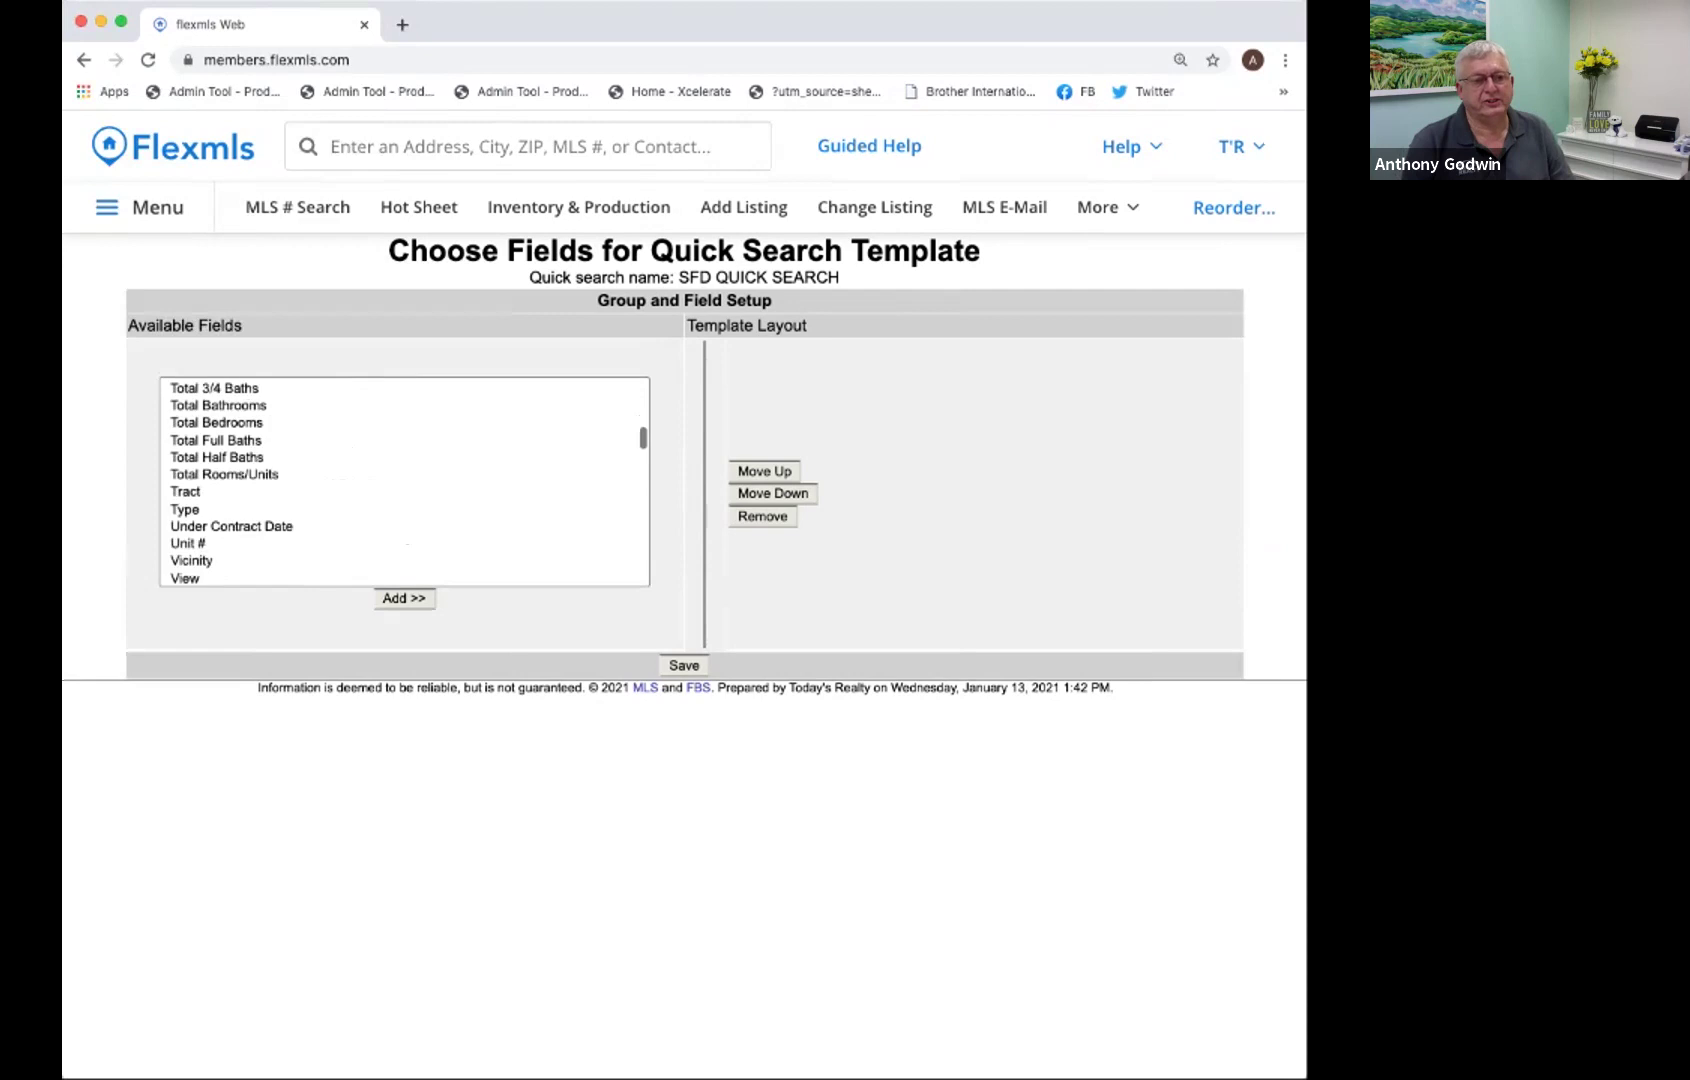
scroll(404, 481, up, 15)
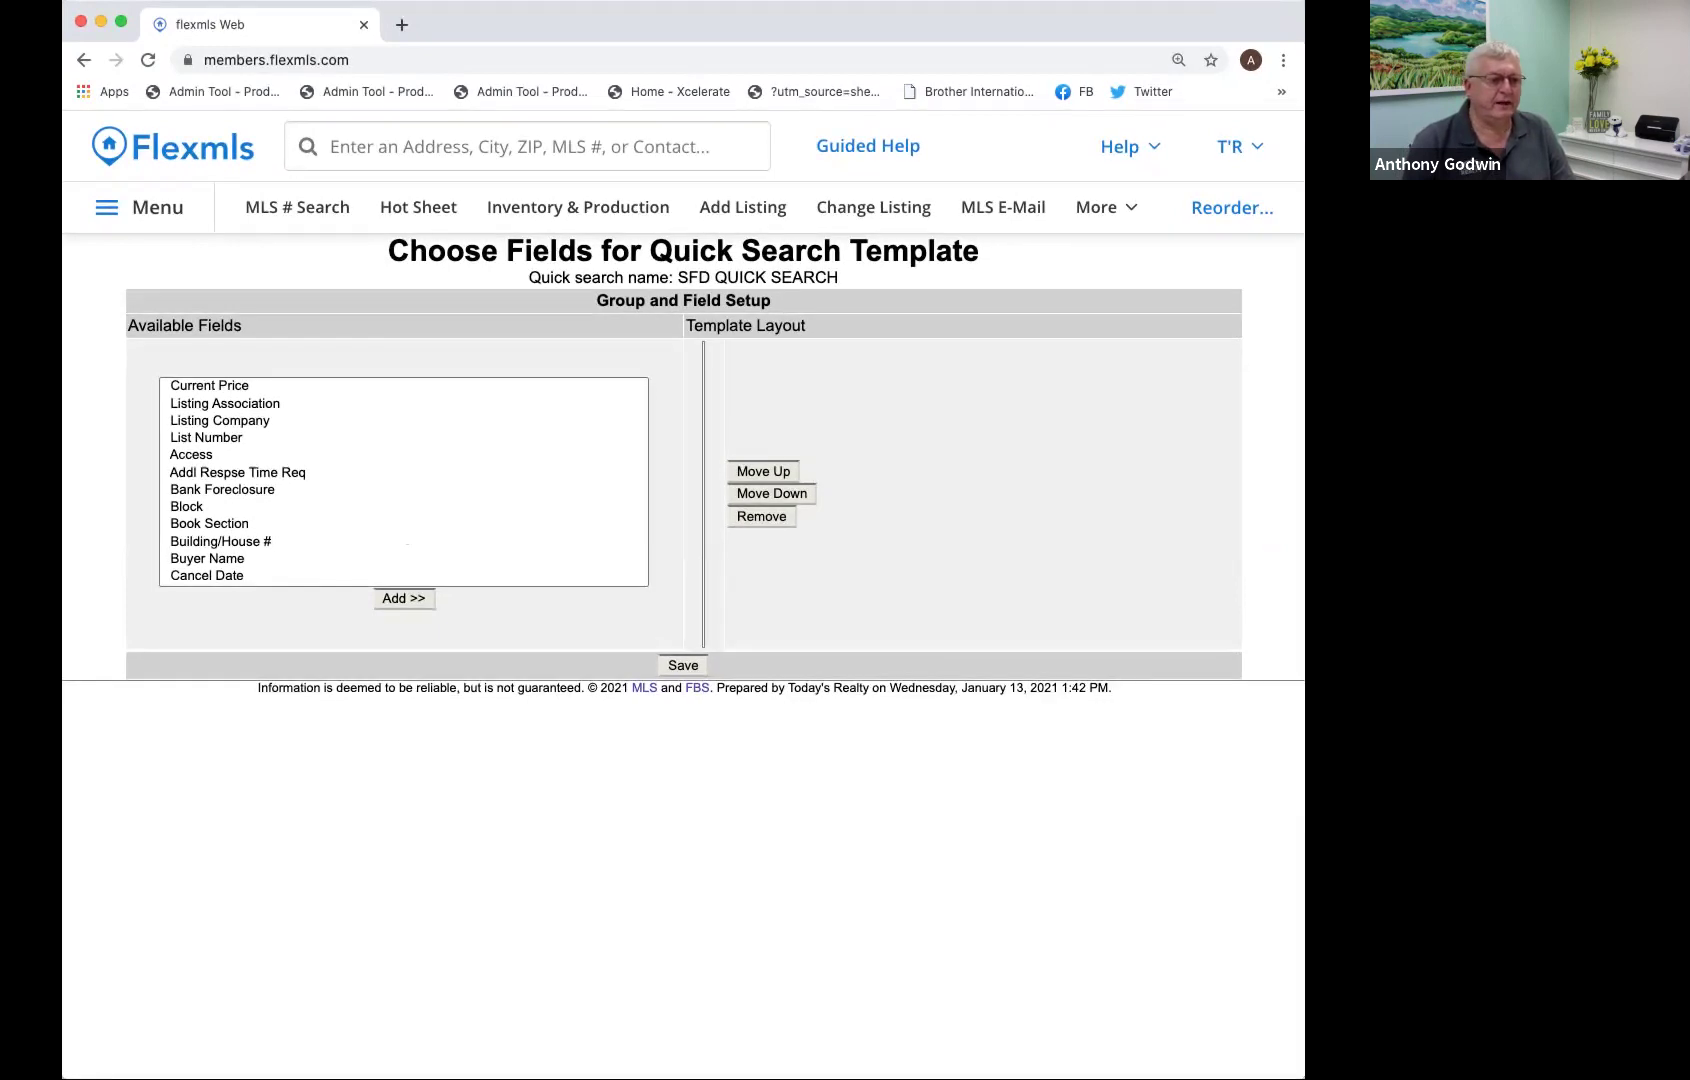
Find the Status field among the available fields and add it to the template layout.
scroll(404, 481, down, 1)
scroll(404, 481, down, 10)
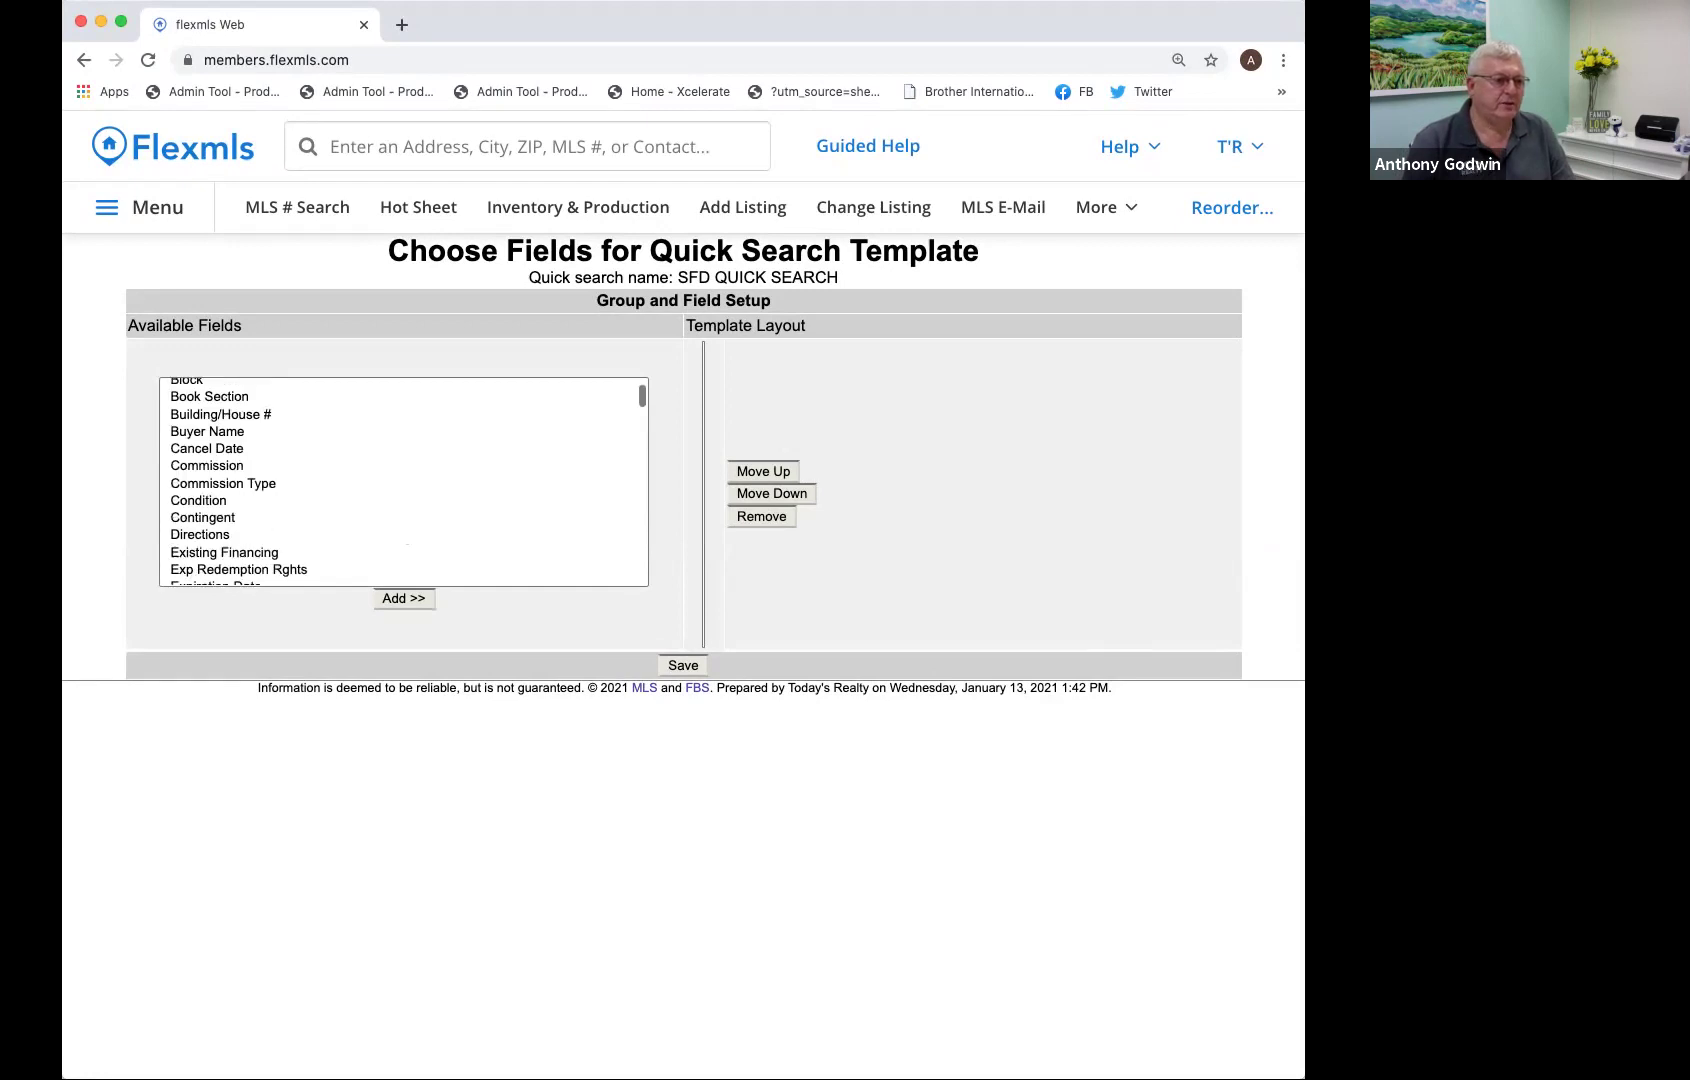
scroll(404, 481, down, 3)
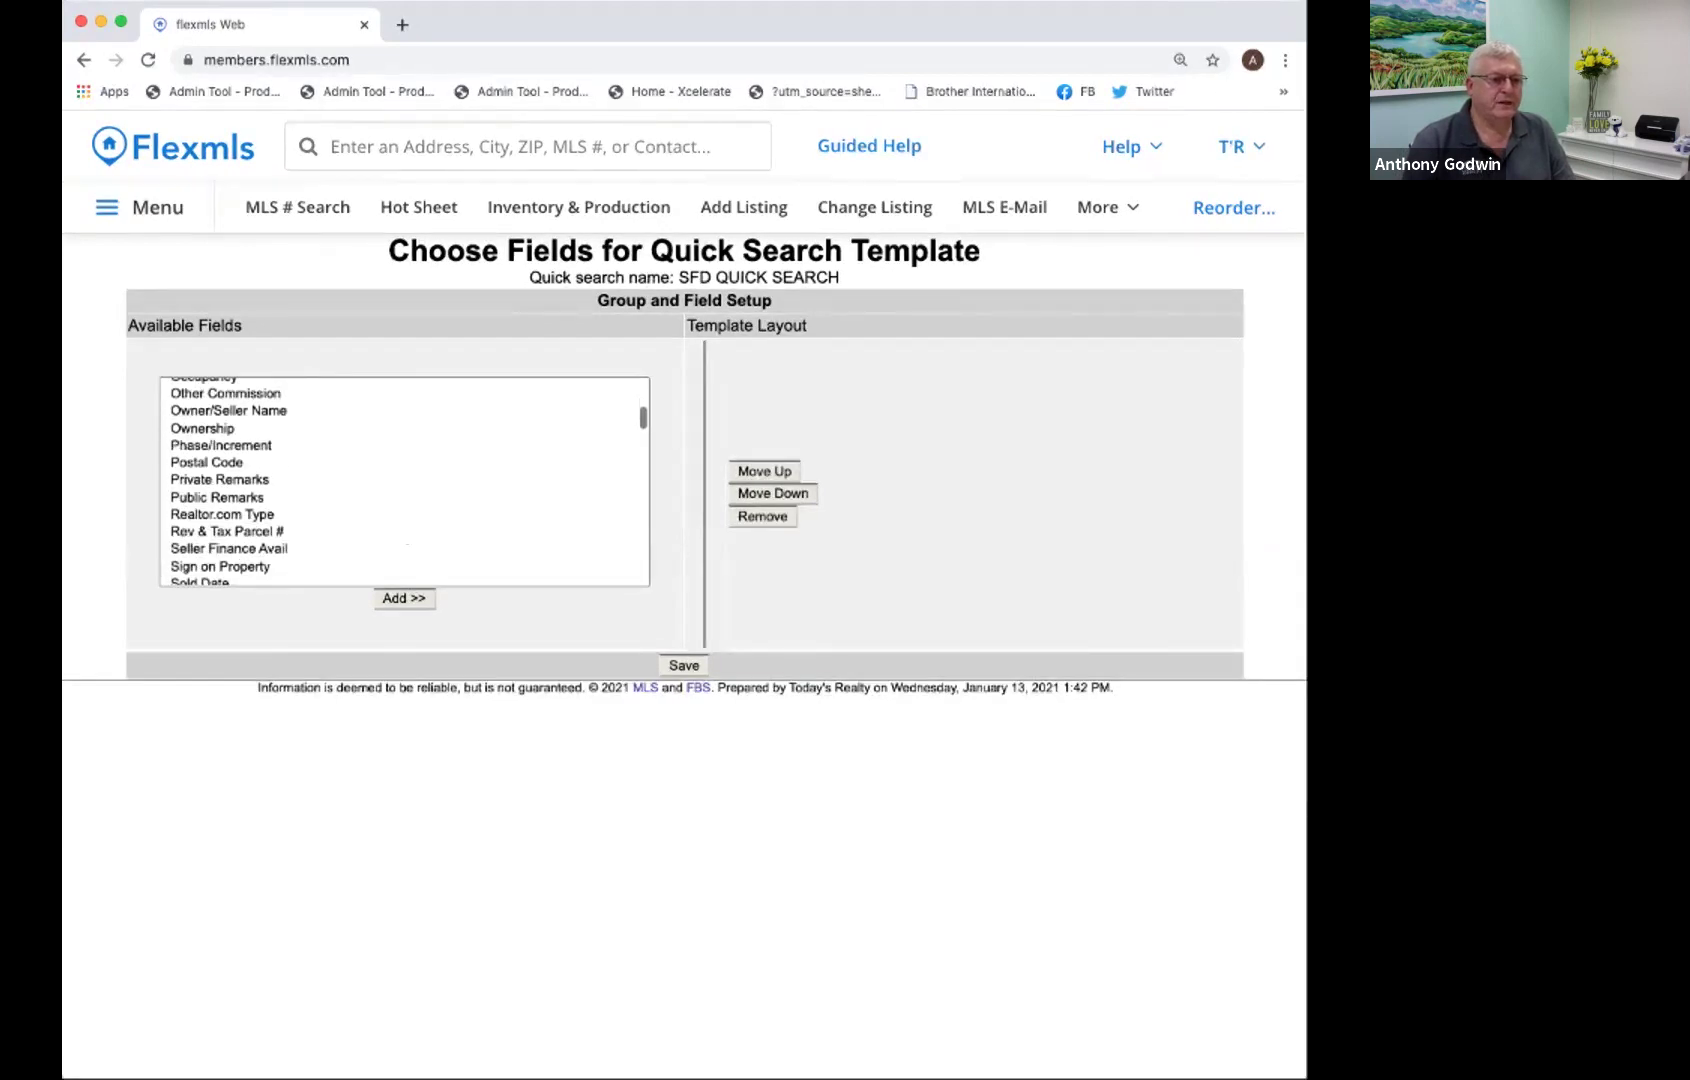
scroll(404, 481, up, 5)
scroll(404, 481, down, 3)
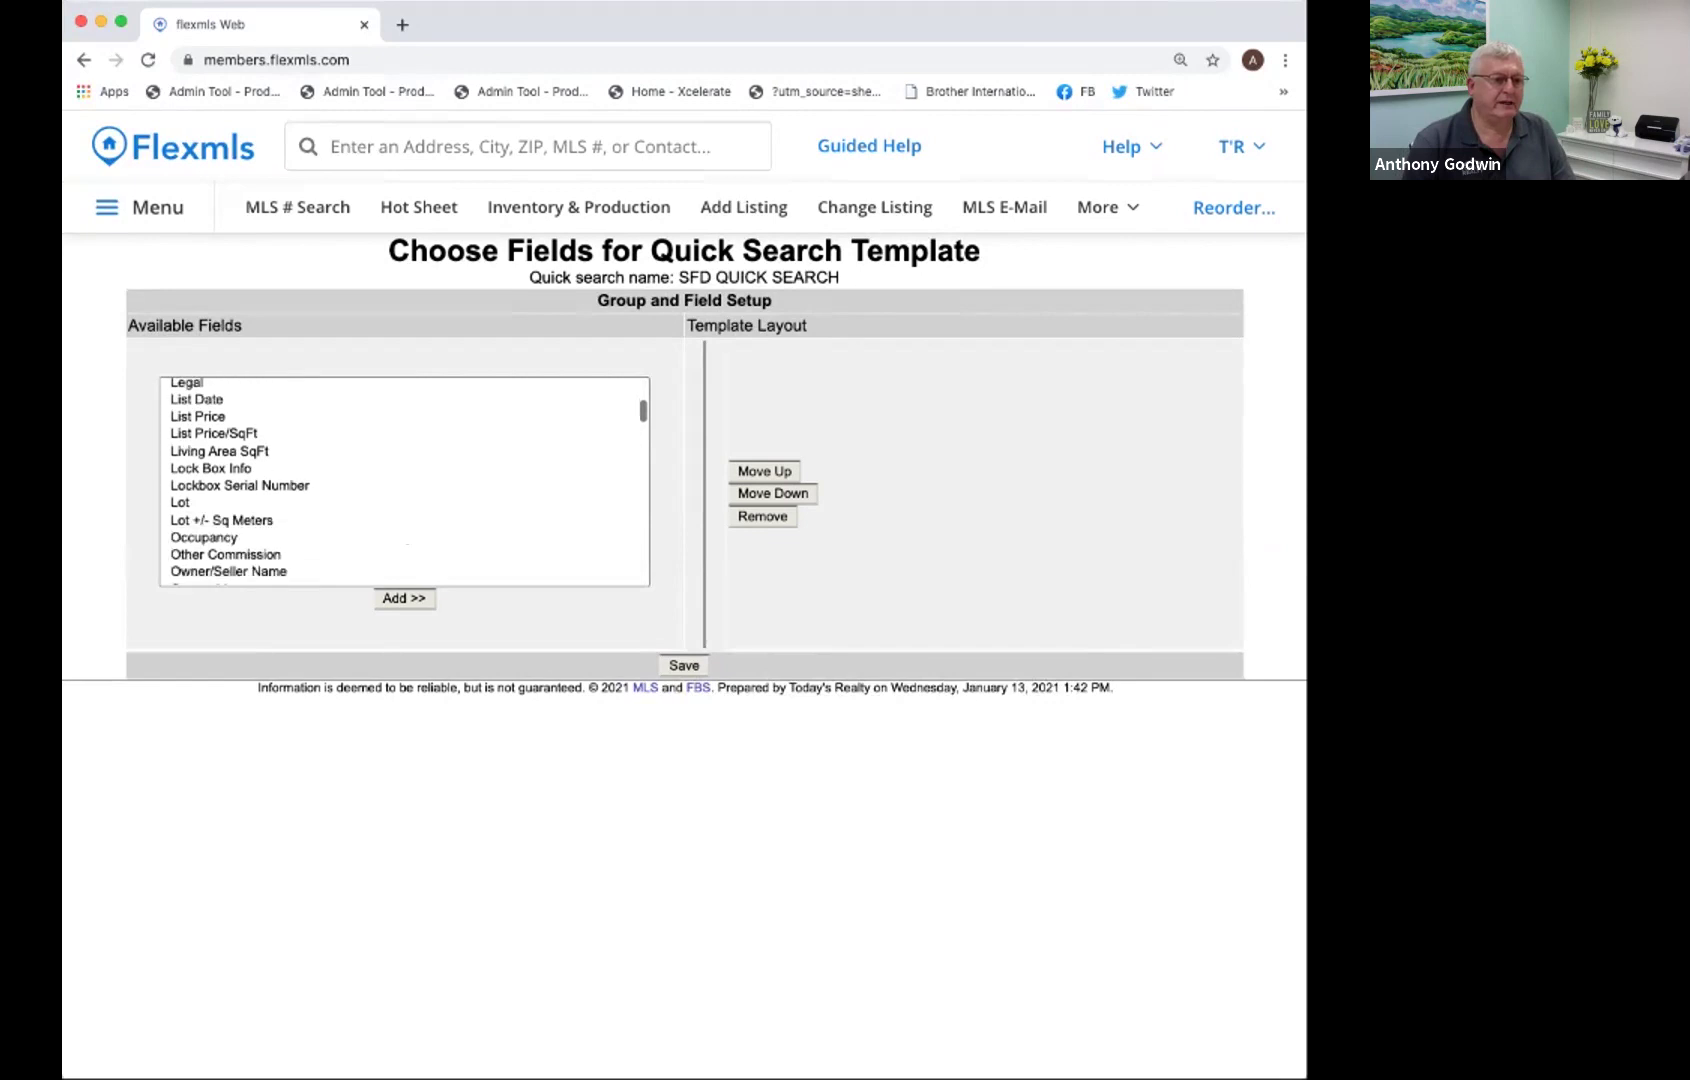
scroll(404, 481, down, 8)
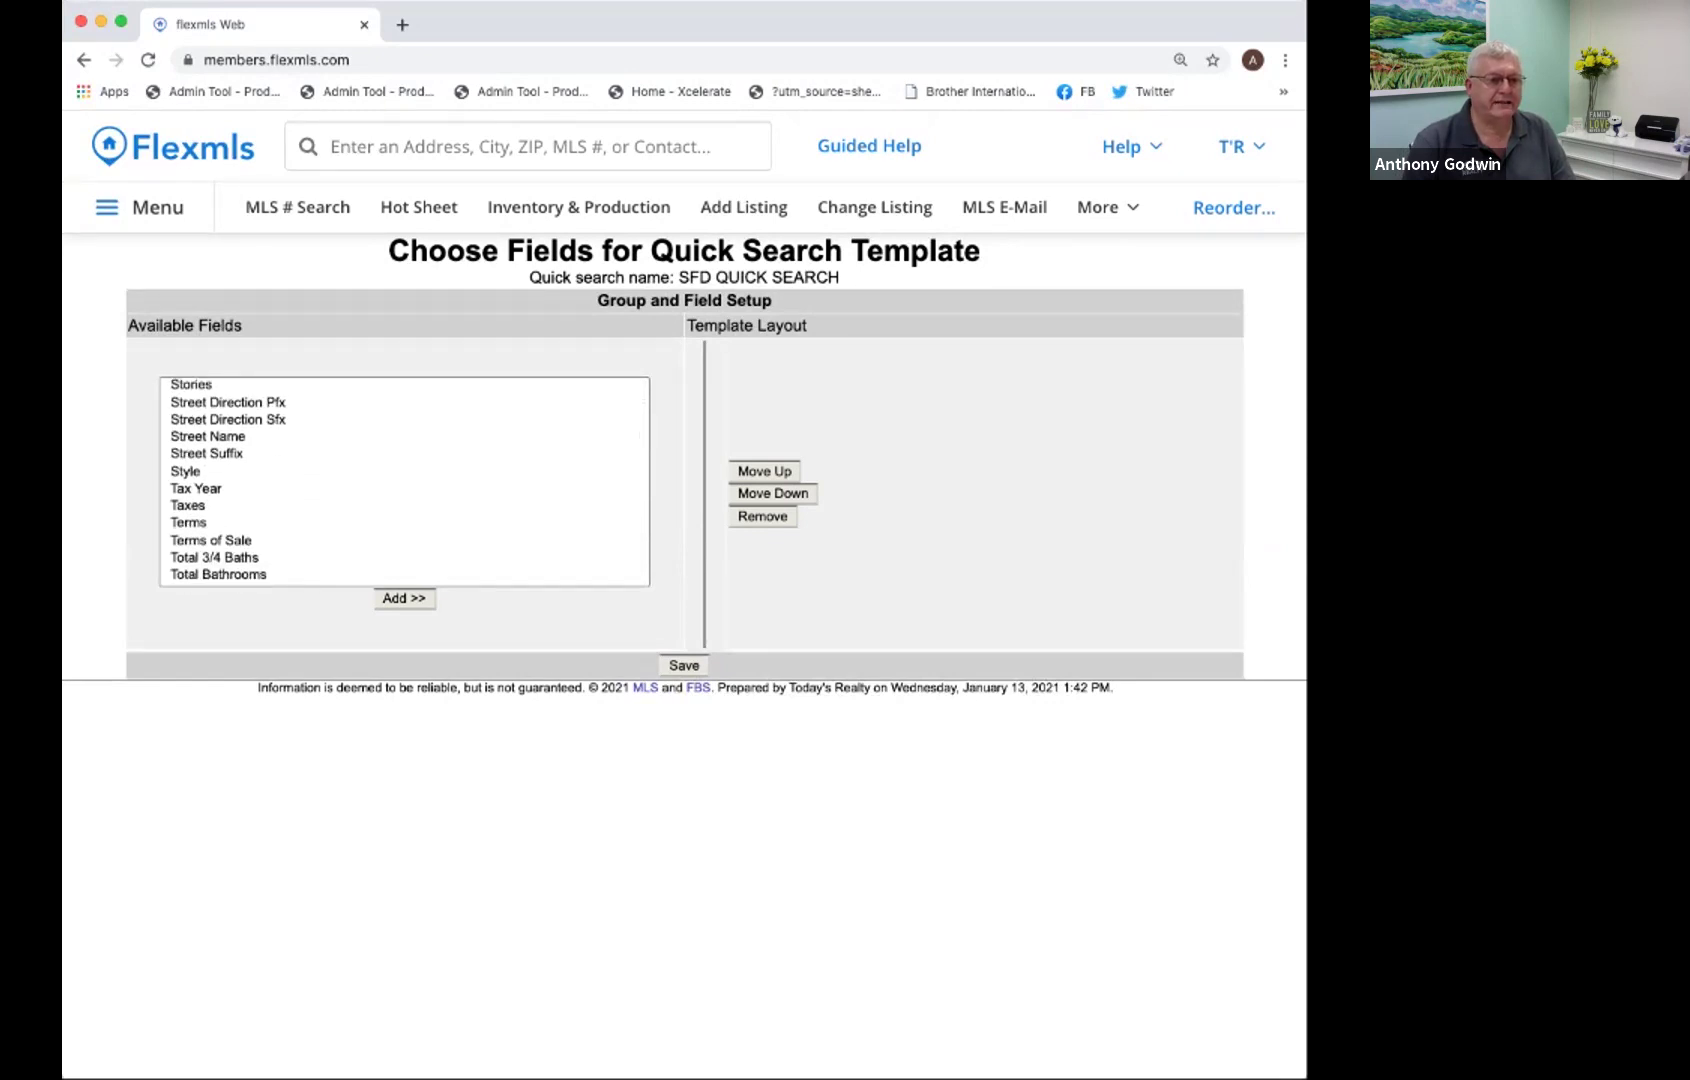
scroll(404, 481, up, 1)
scroll(404, 481, up, 1)
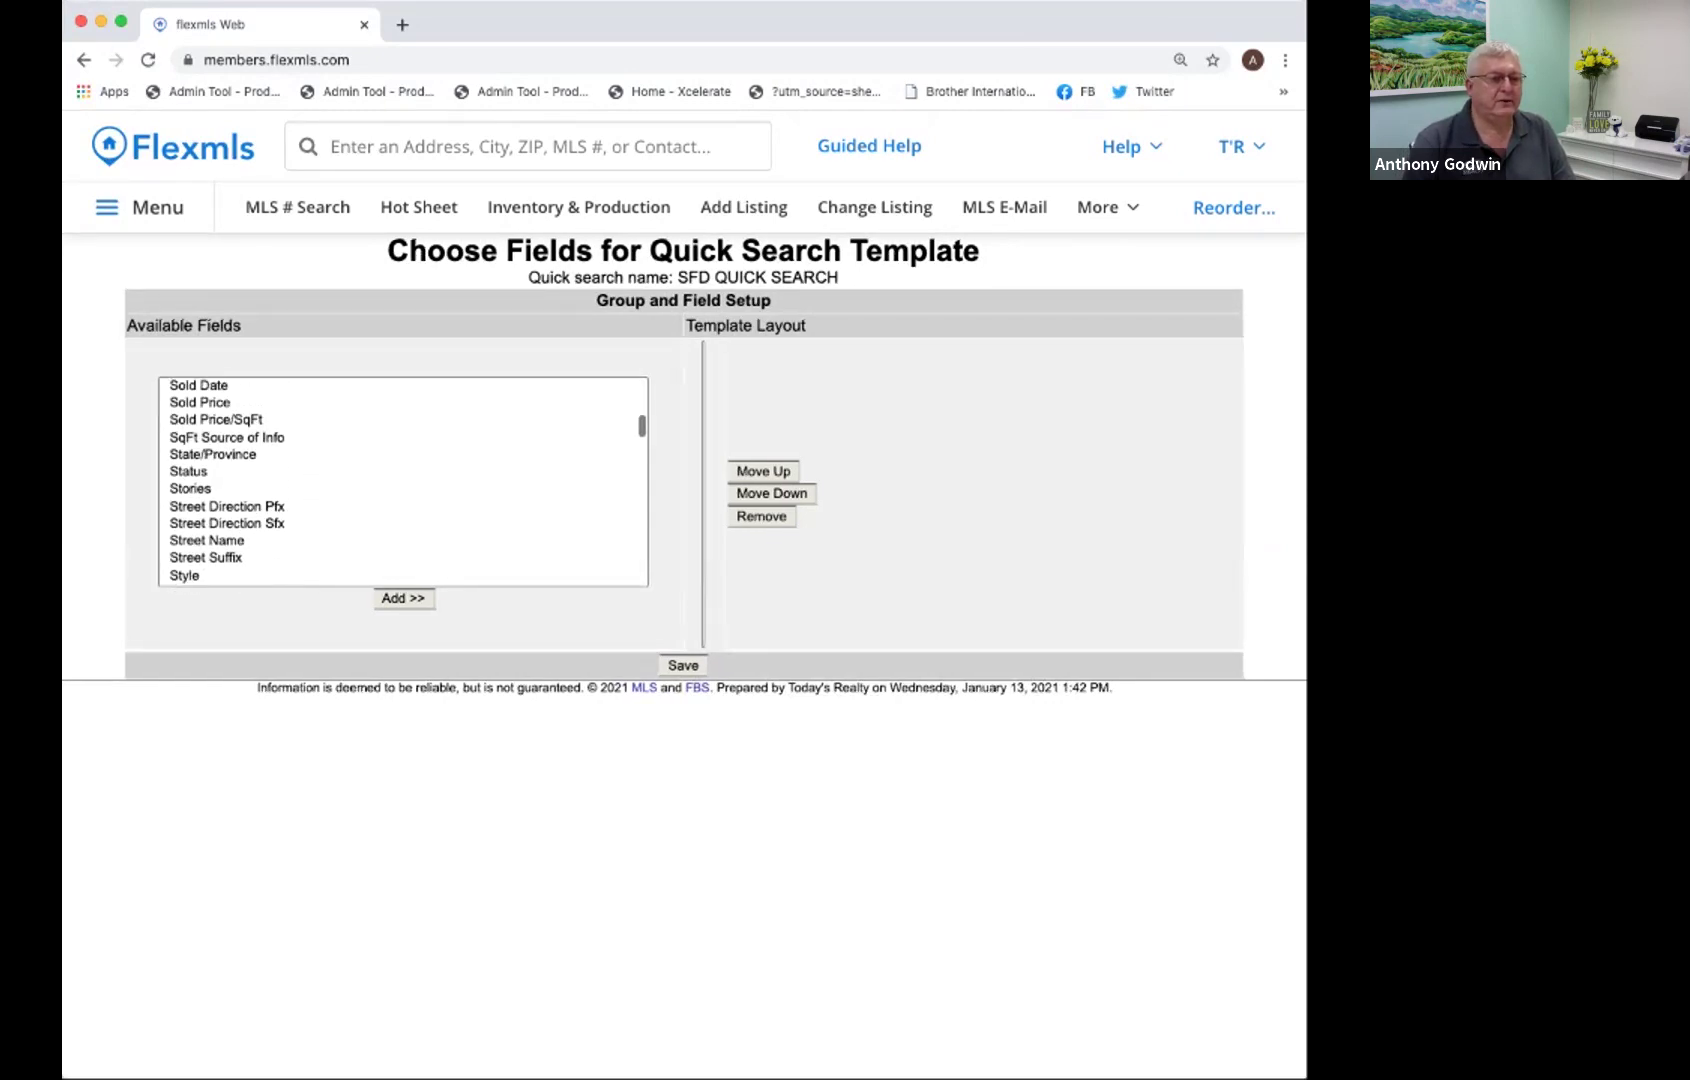
scroll(404, 481, up, 1)
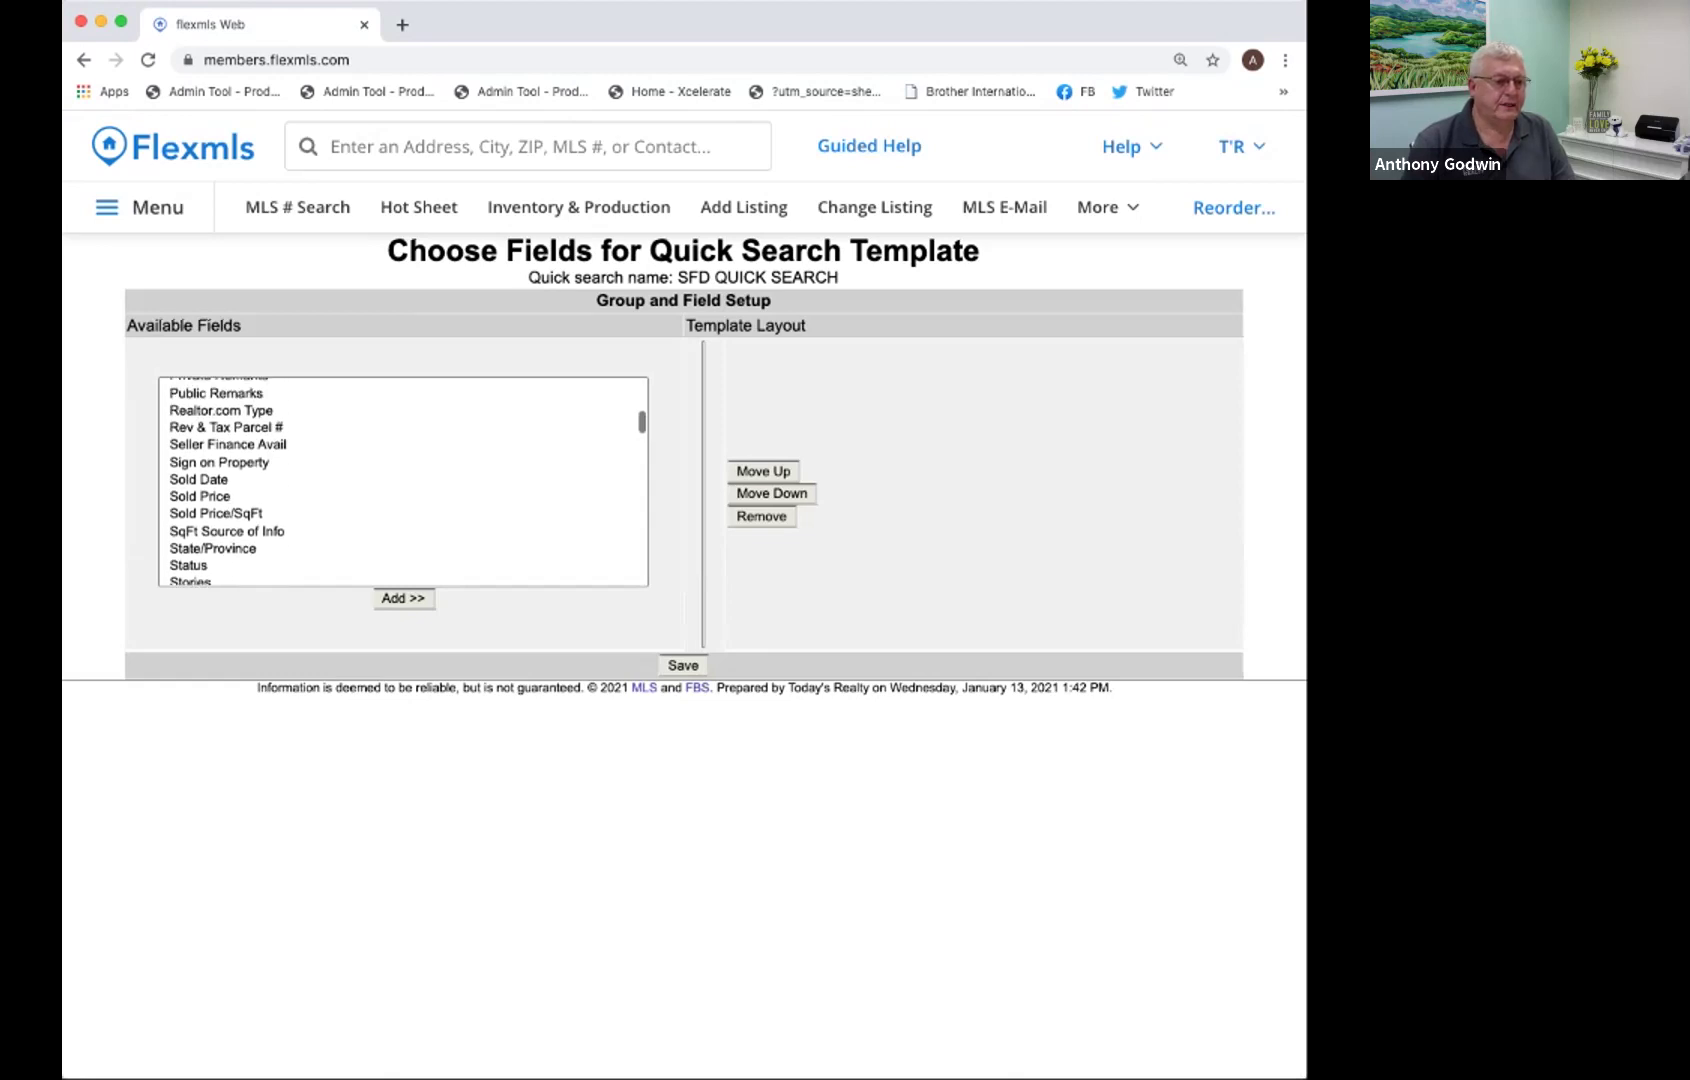
scroll(404, 481, down, 1)
click(188, 501)
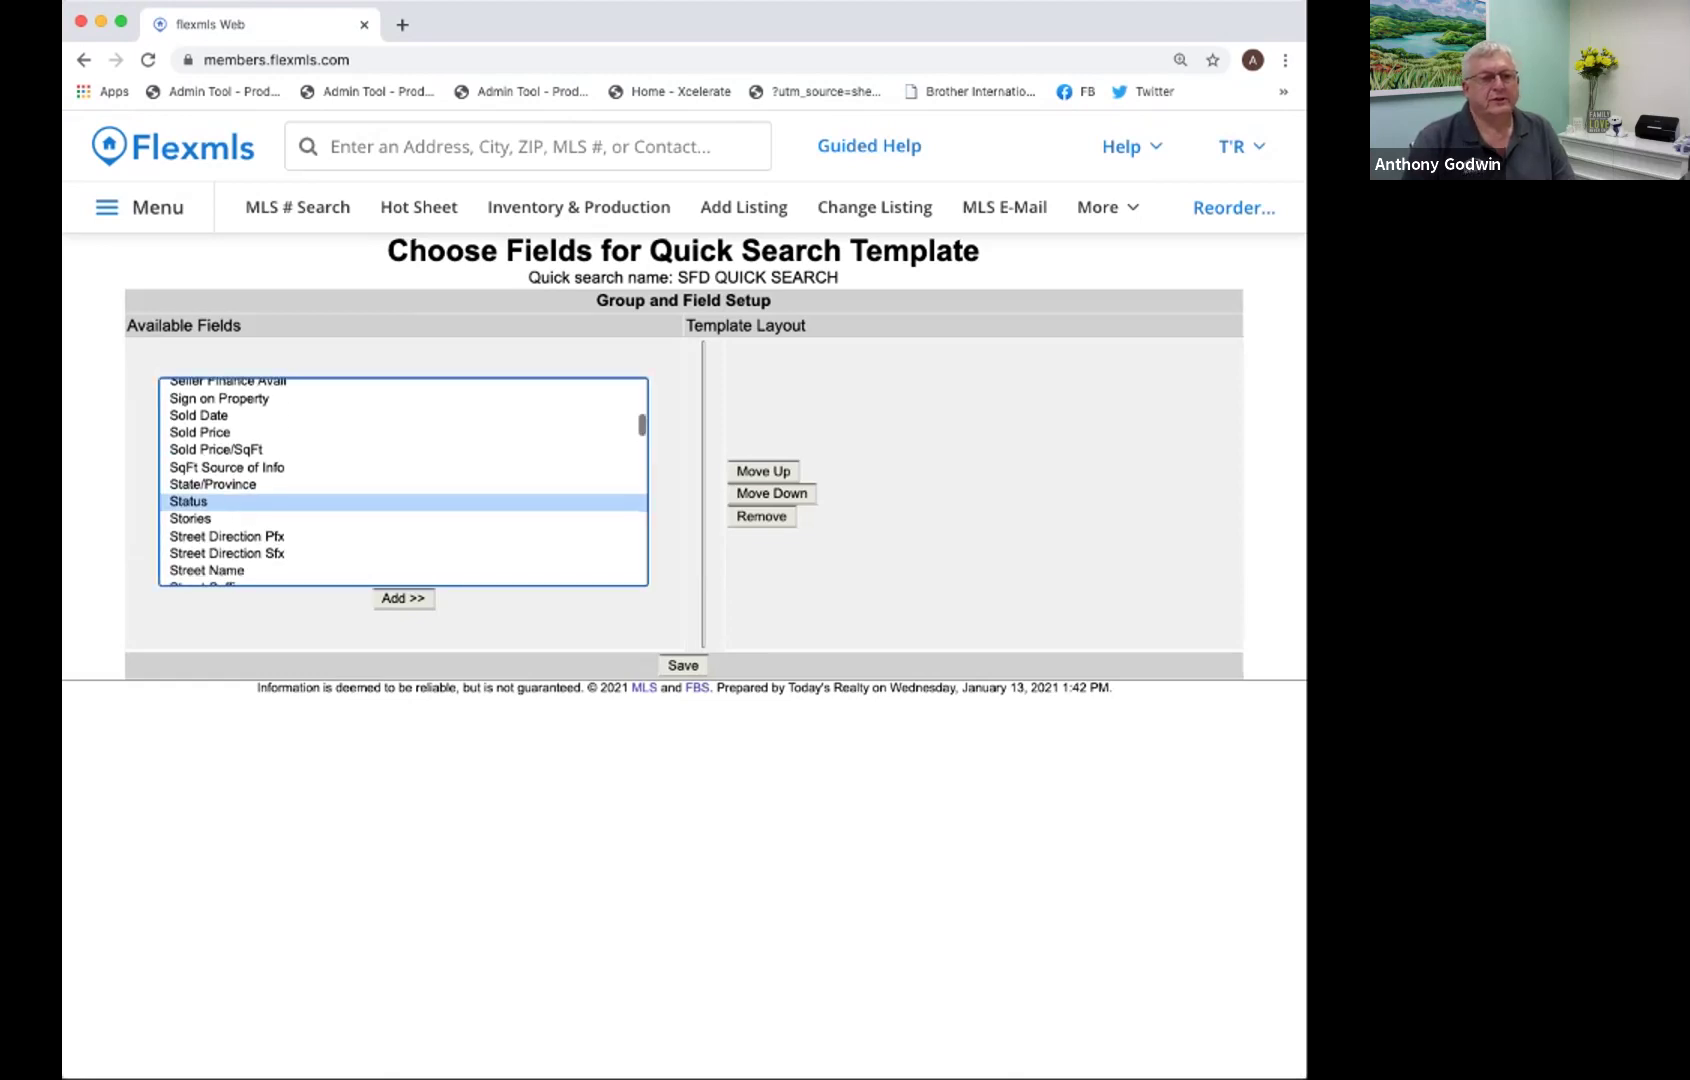
click(403, 598)
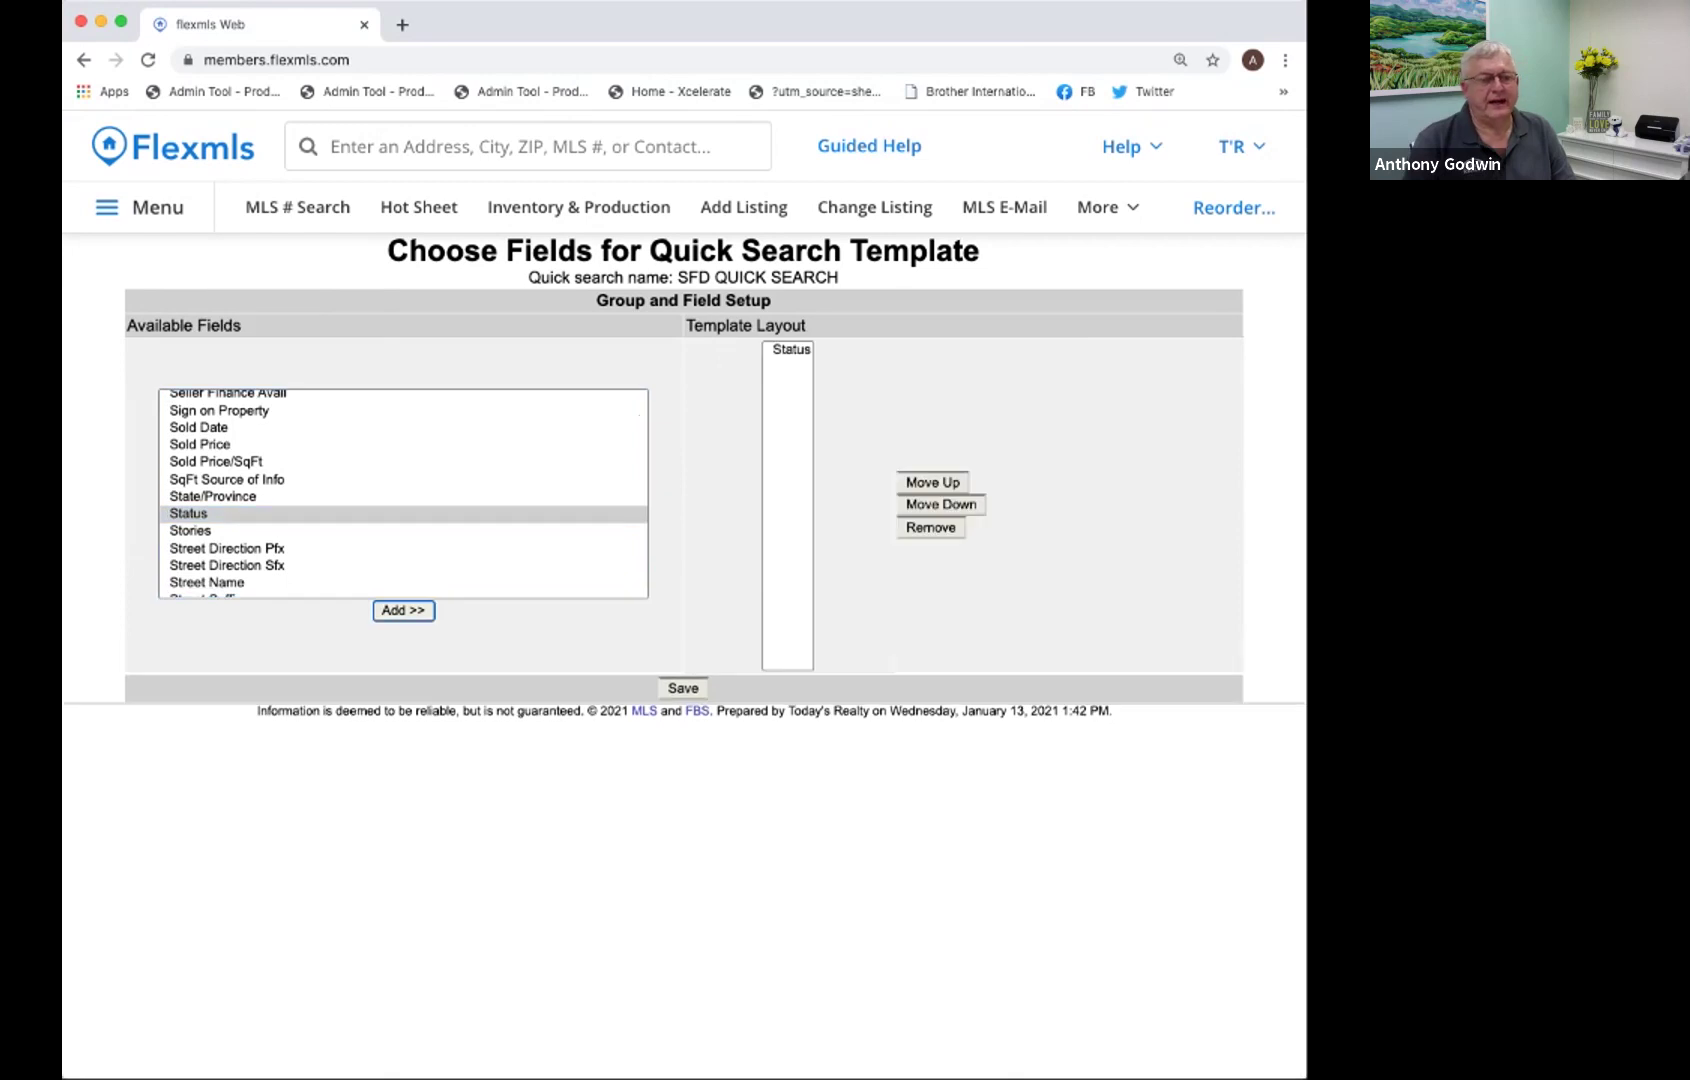
Find the Building/House # field among the available fields and add it to the template layout.
scroll(403, 493, down, 4)
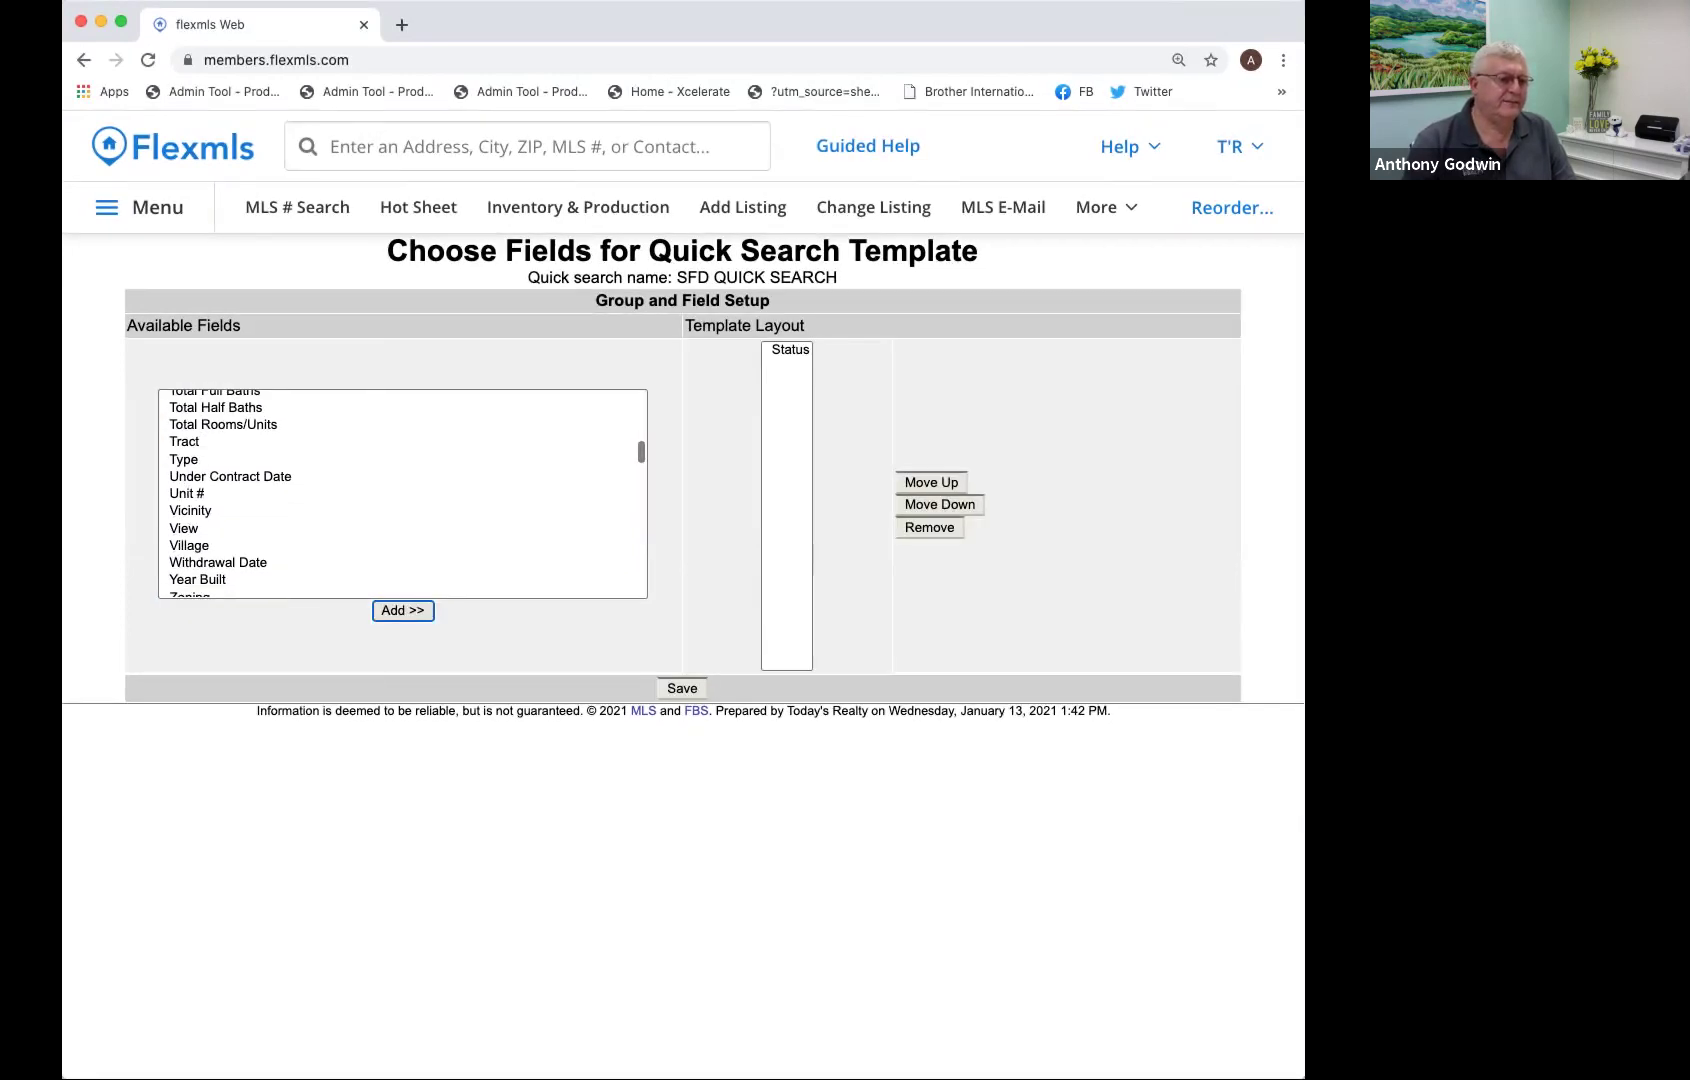
scroll(403, 493, up, 5)
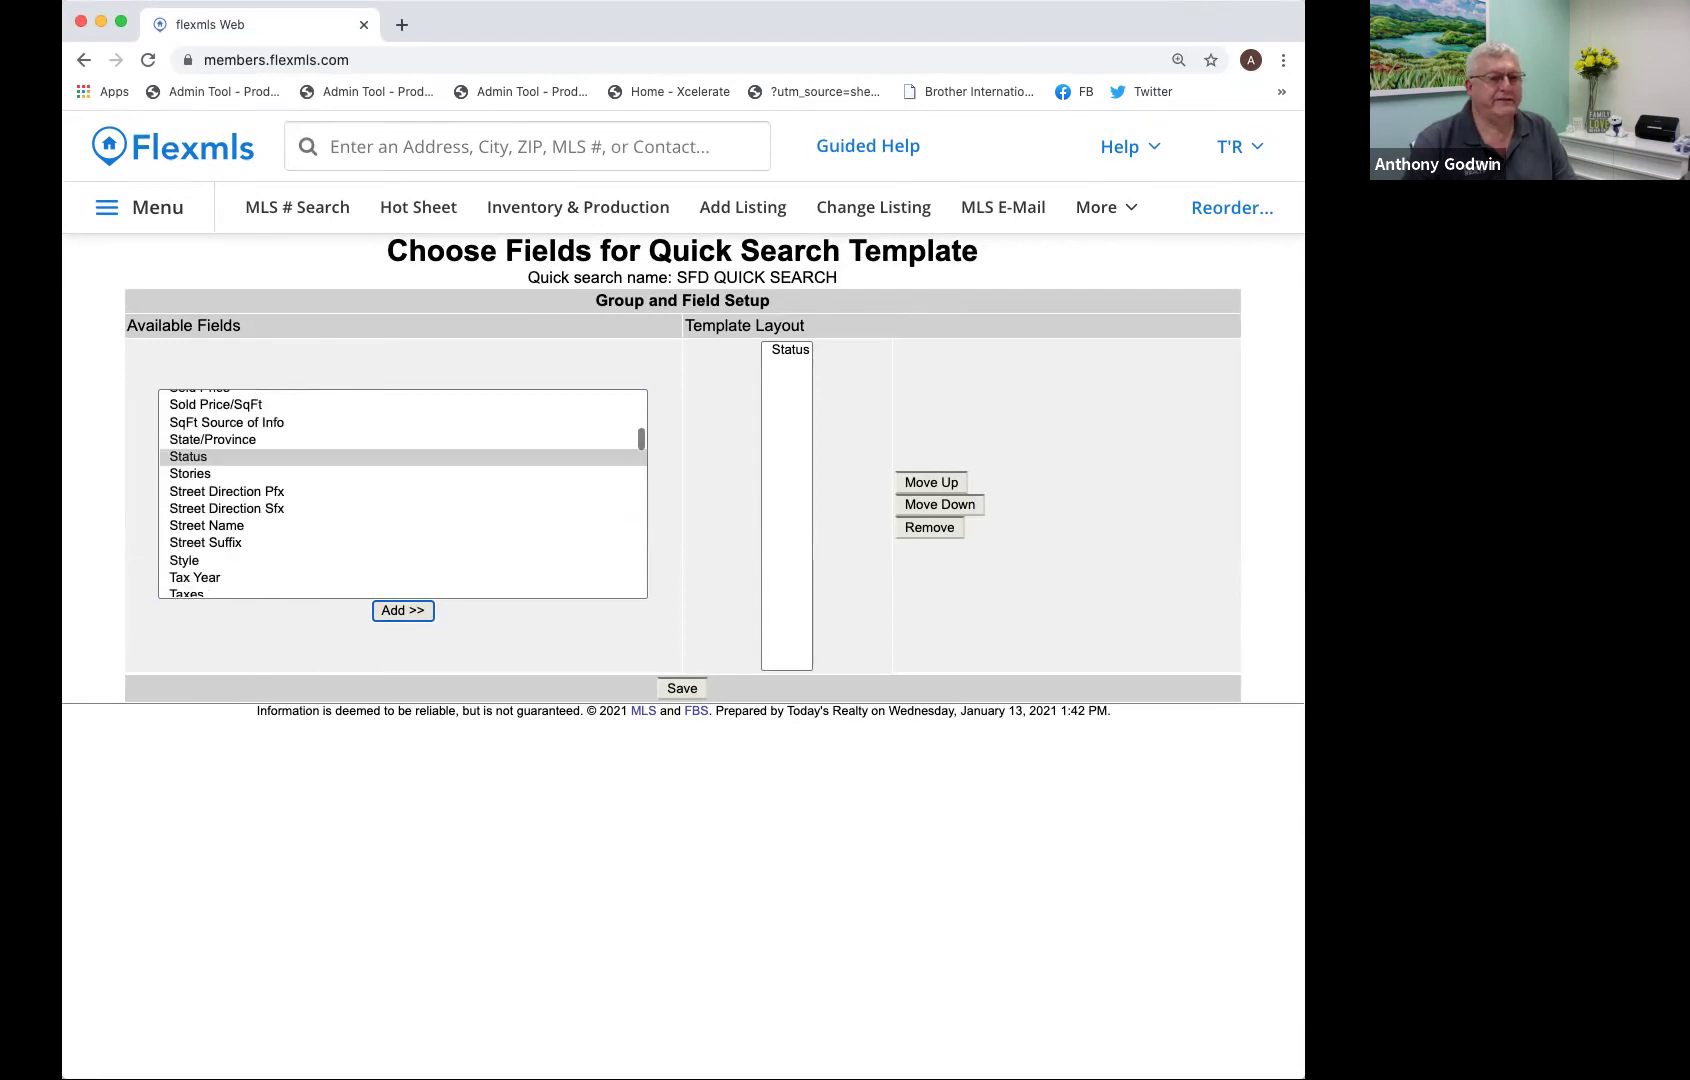
scroll(403, 493, up, 10)
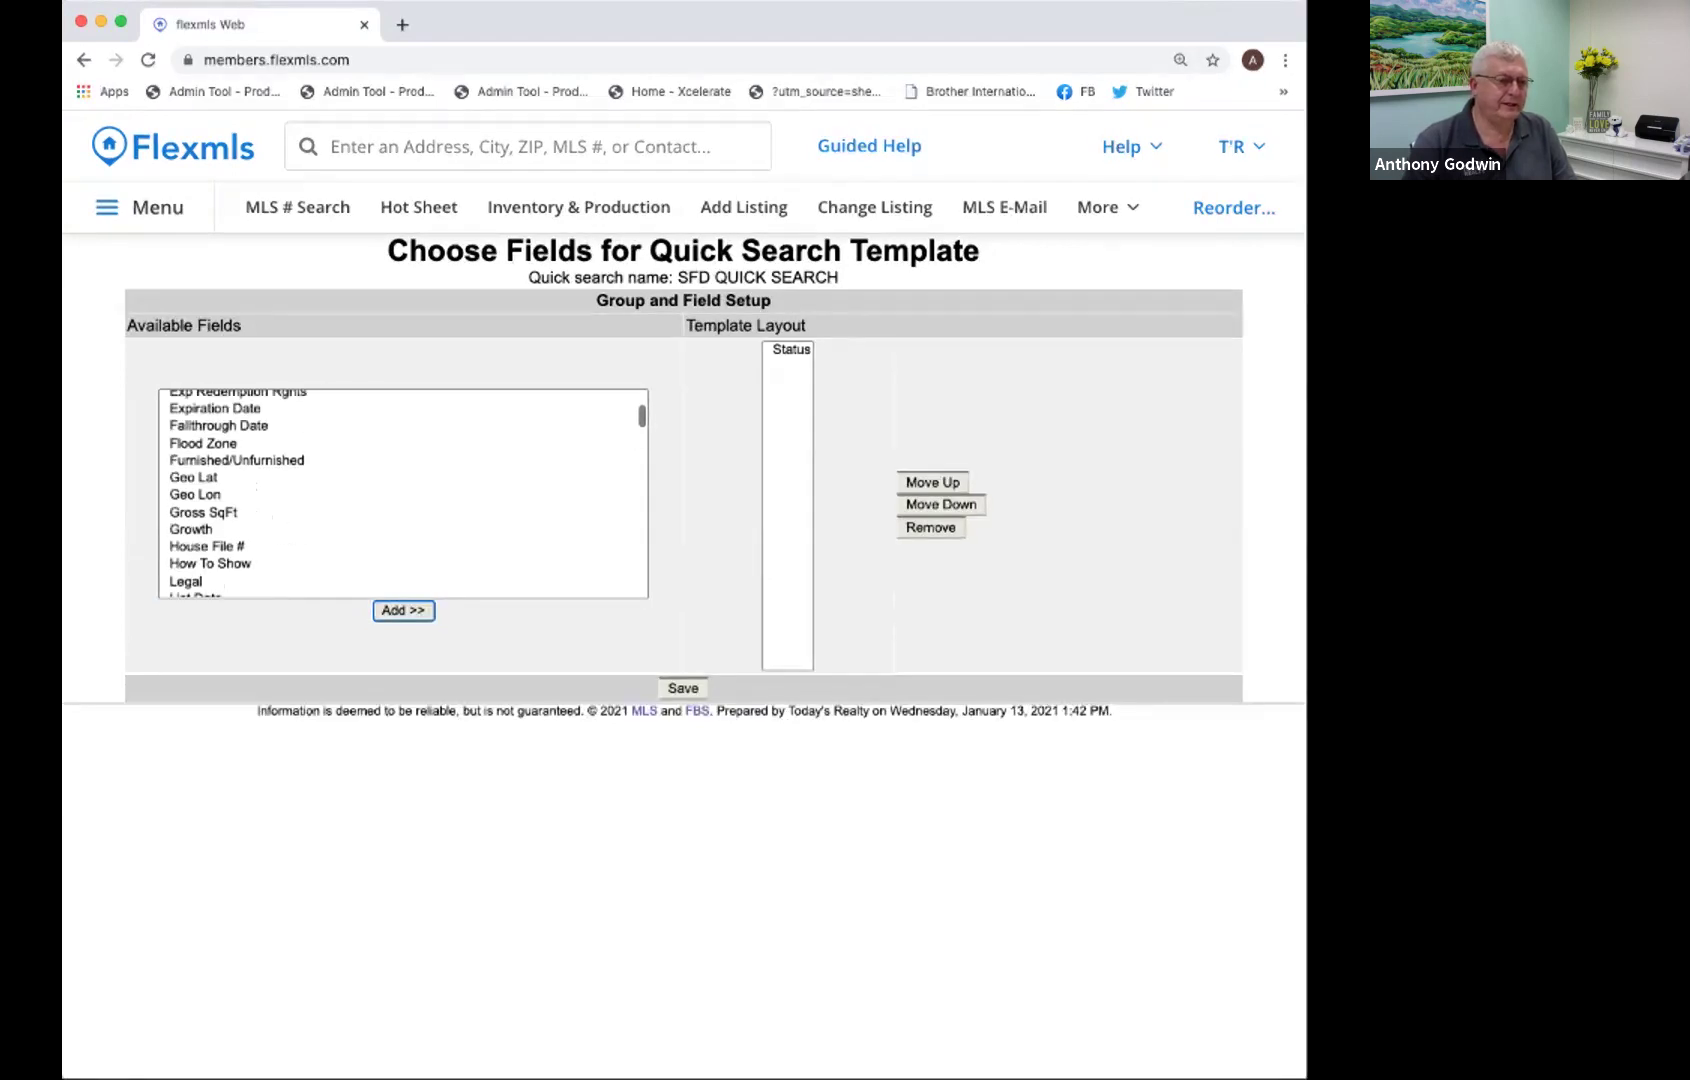
scroll(403, 493, up, 5)
scroll(403, 493, down, 7)
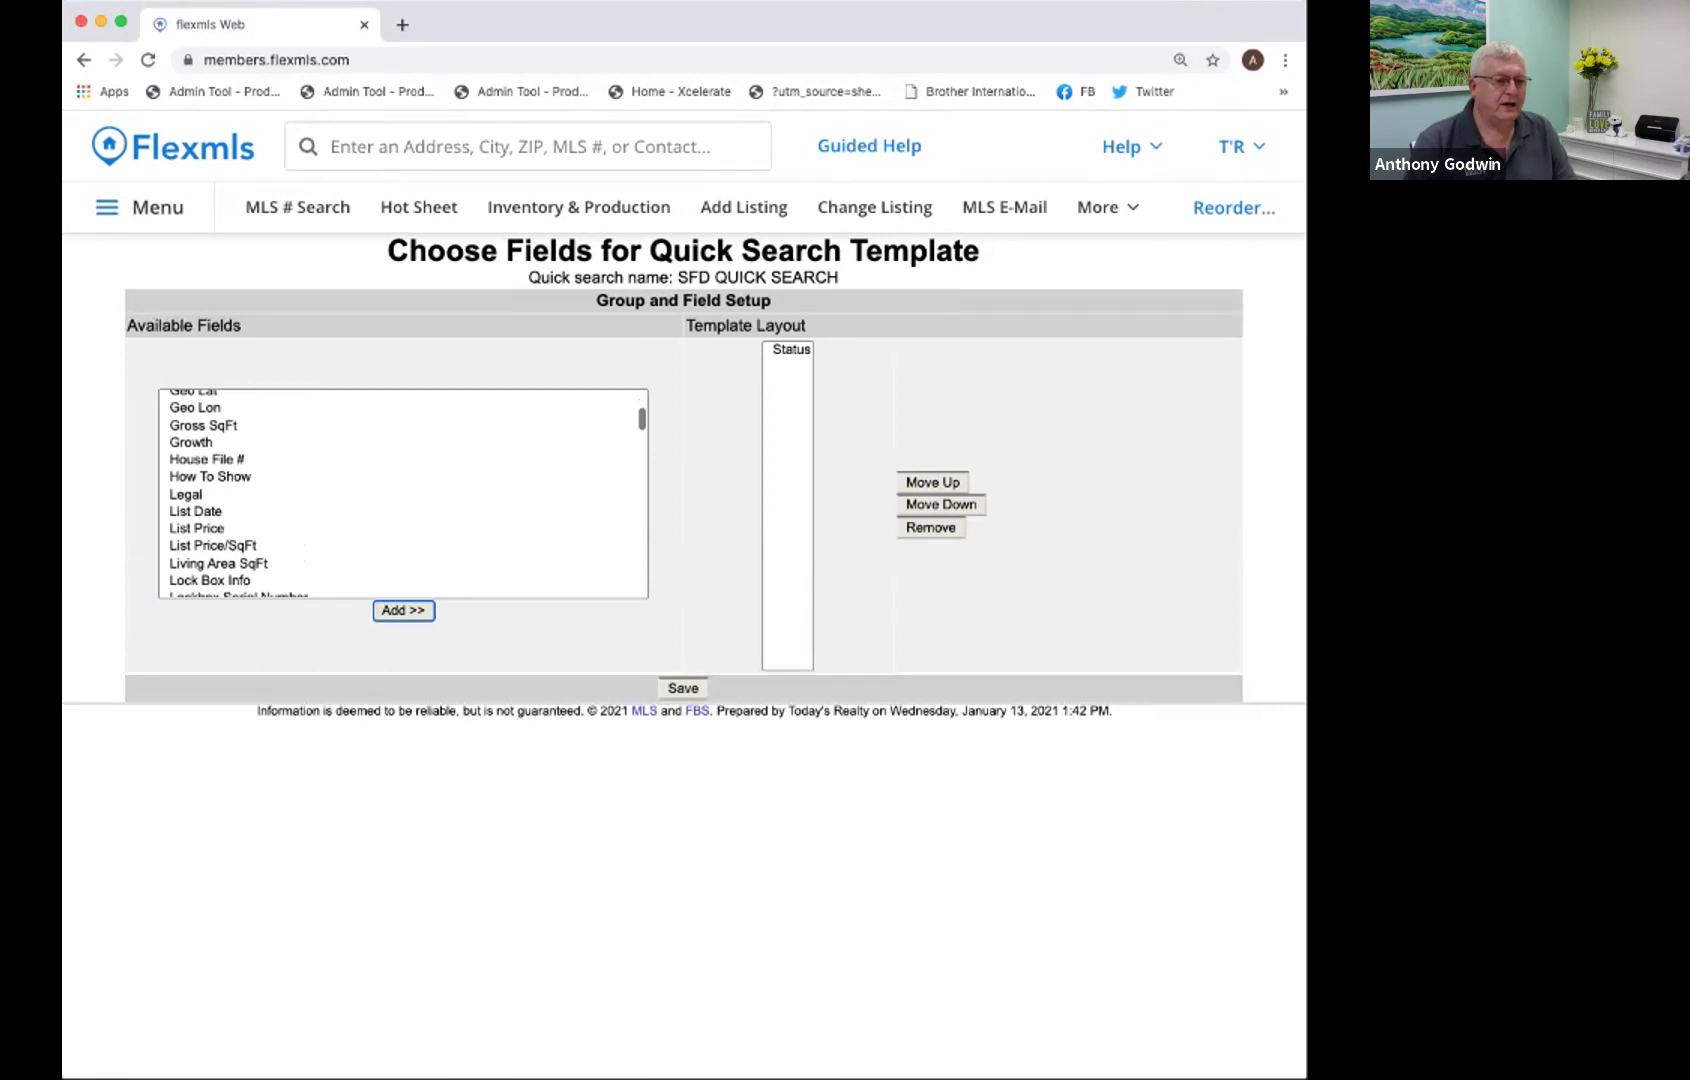
scroll(403, 493, up, 2)
scroll(403, 493, up, 1)
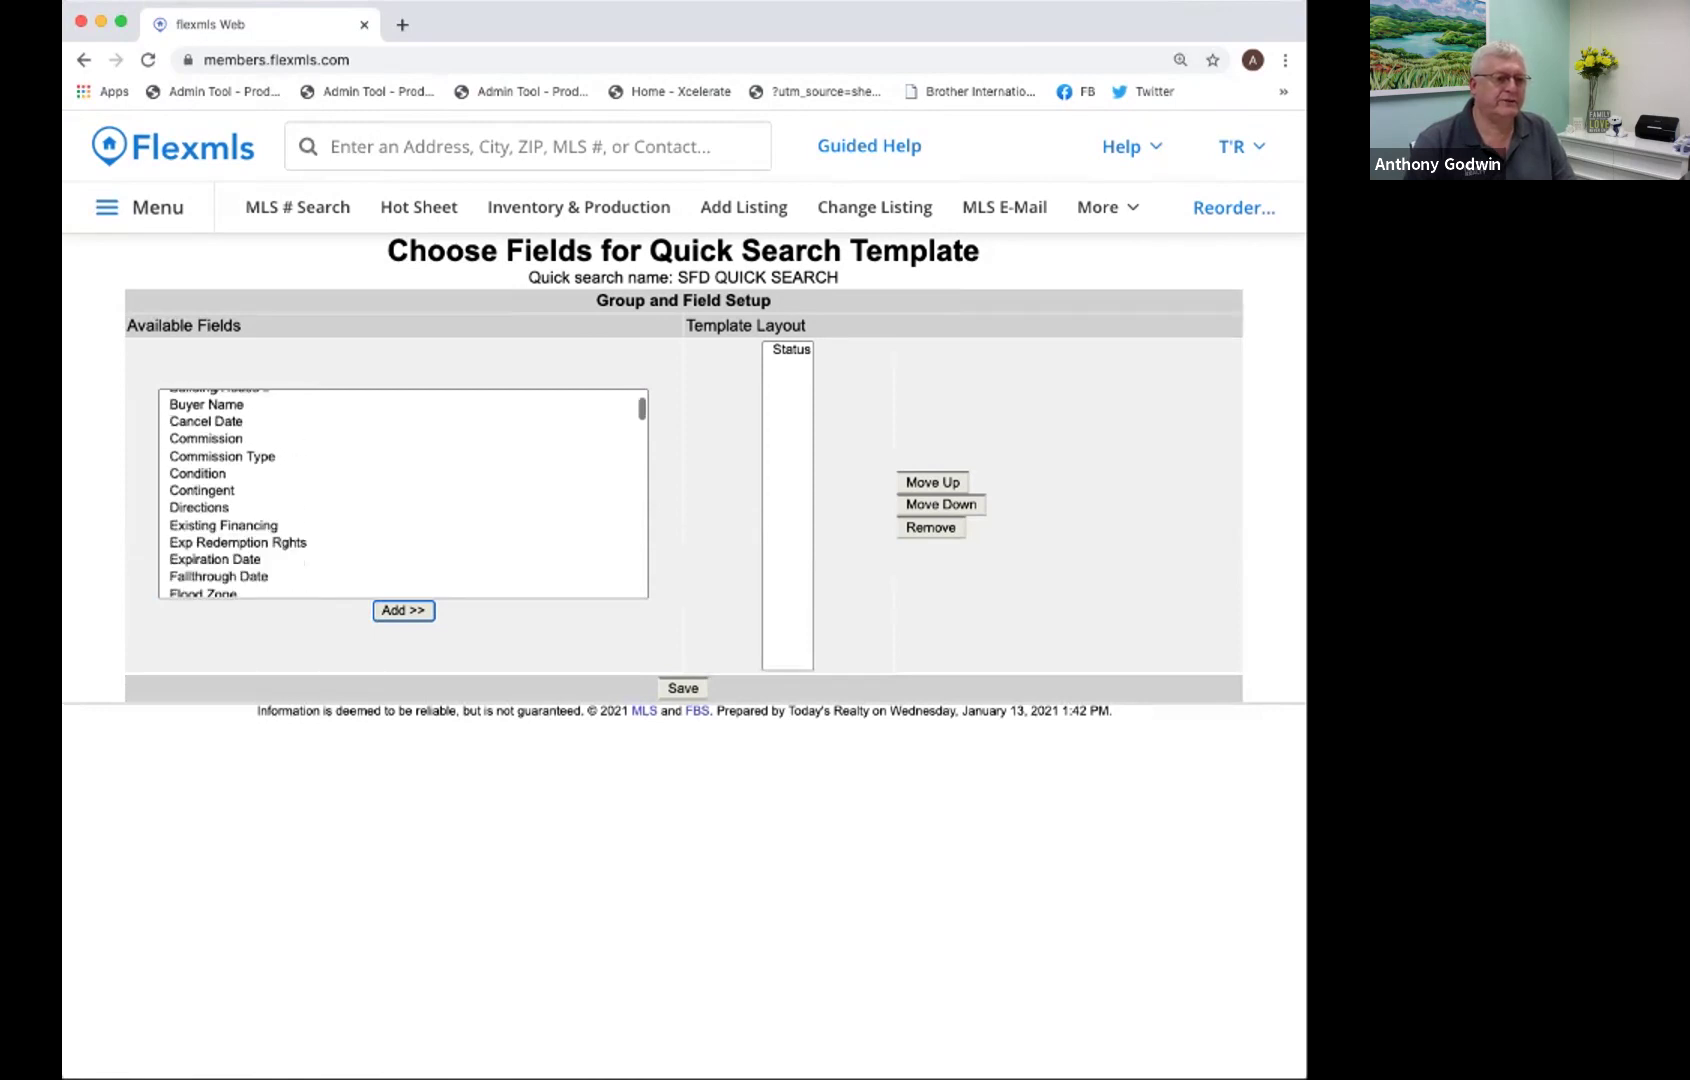
scroll(403, 493, down, 1)
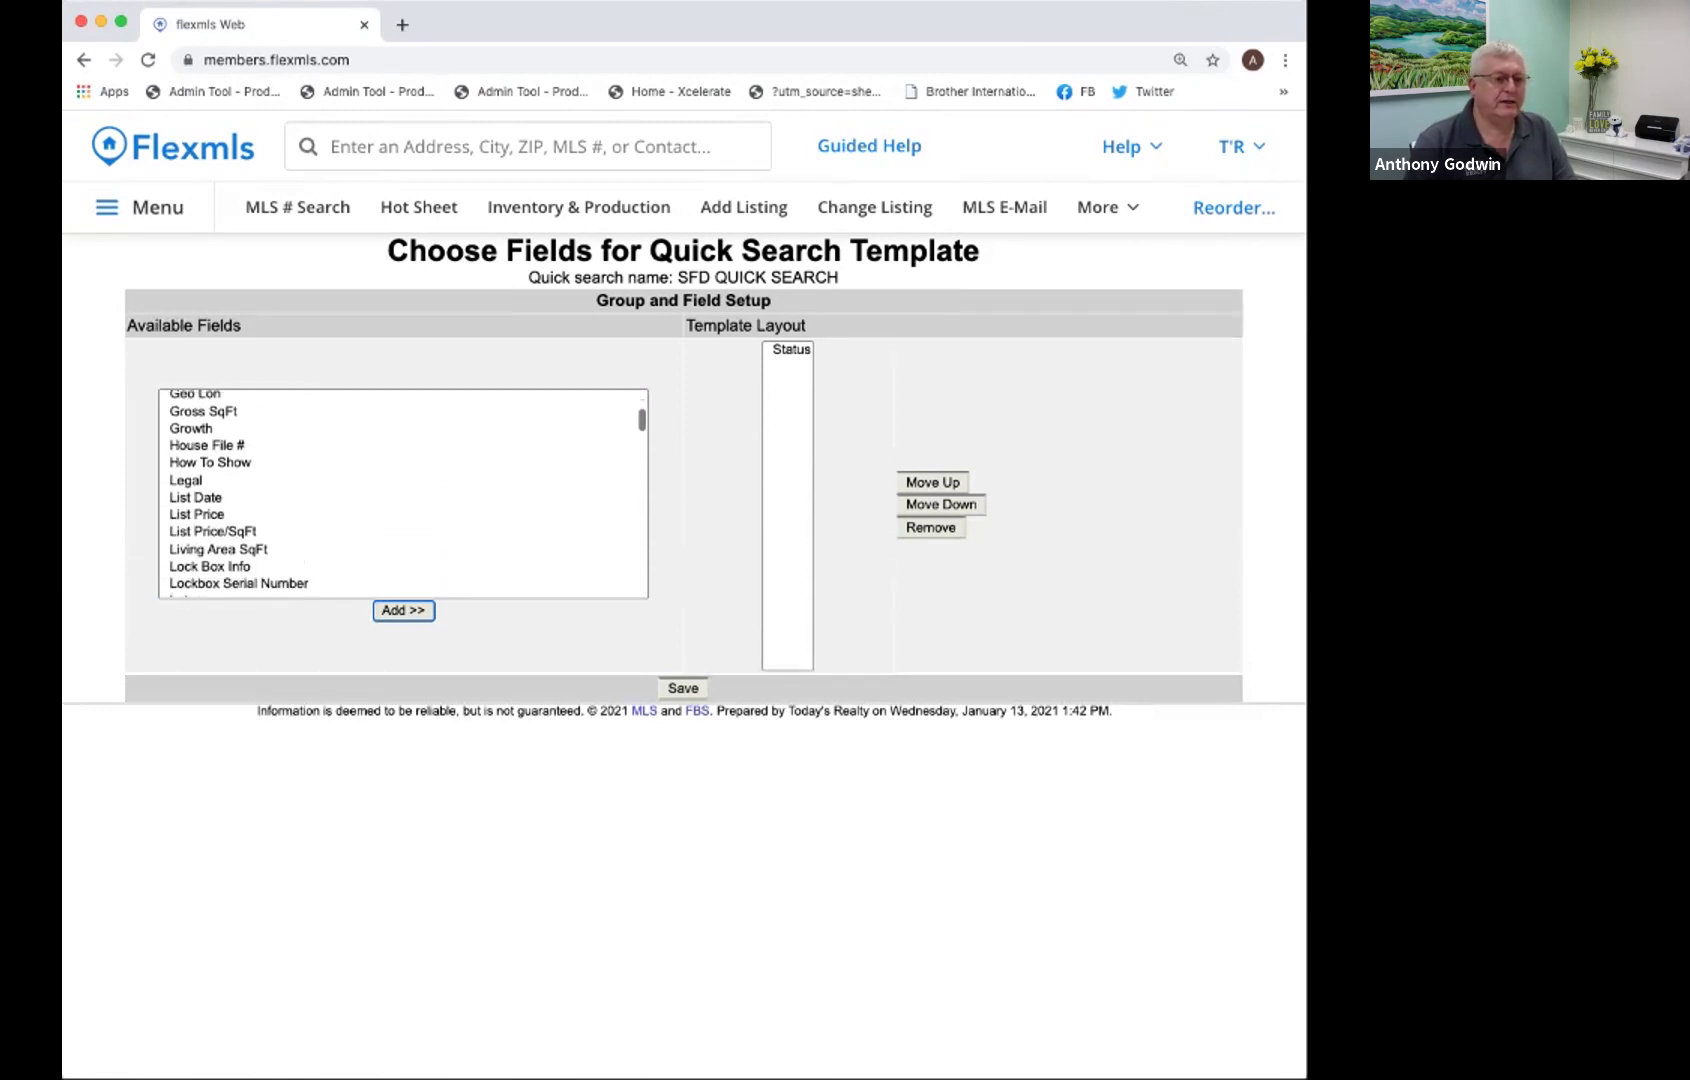
scroll(403, 493, up, 1)
scroll(403, 493, up, 1)
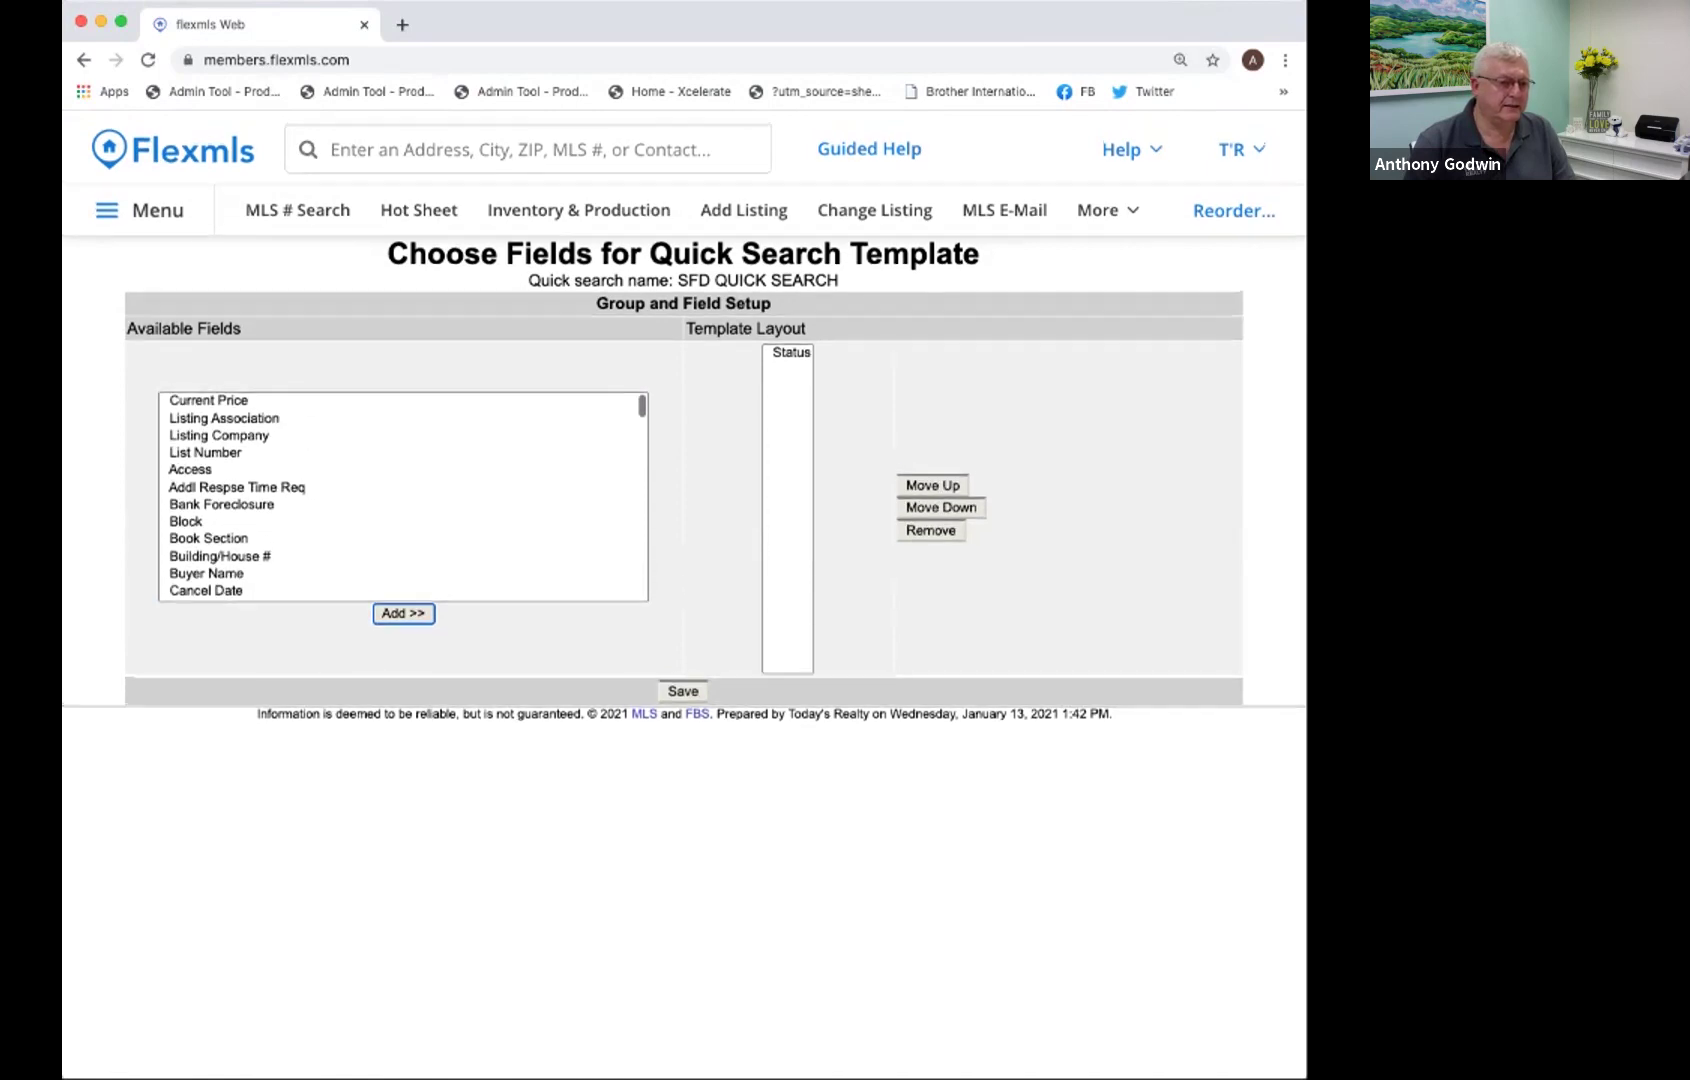
scroll(403, 493, down, 1)
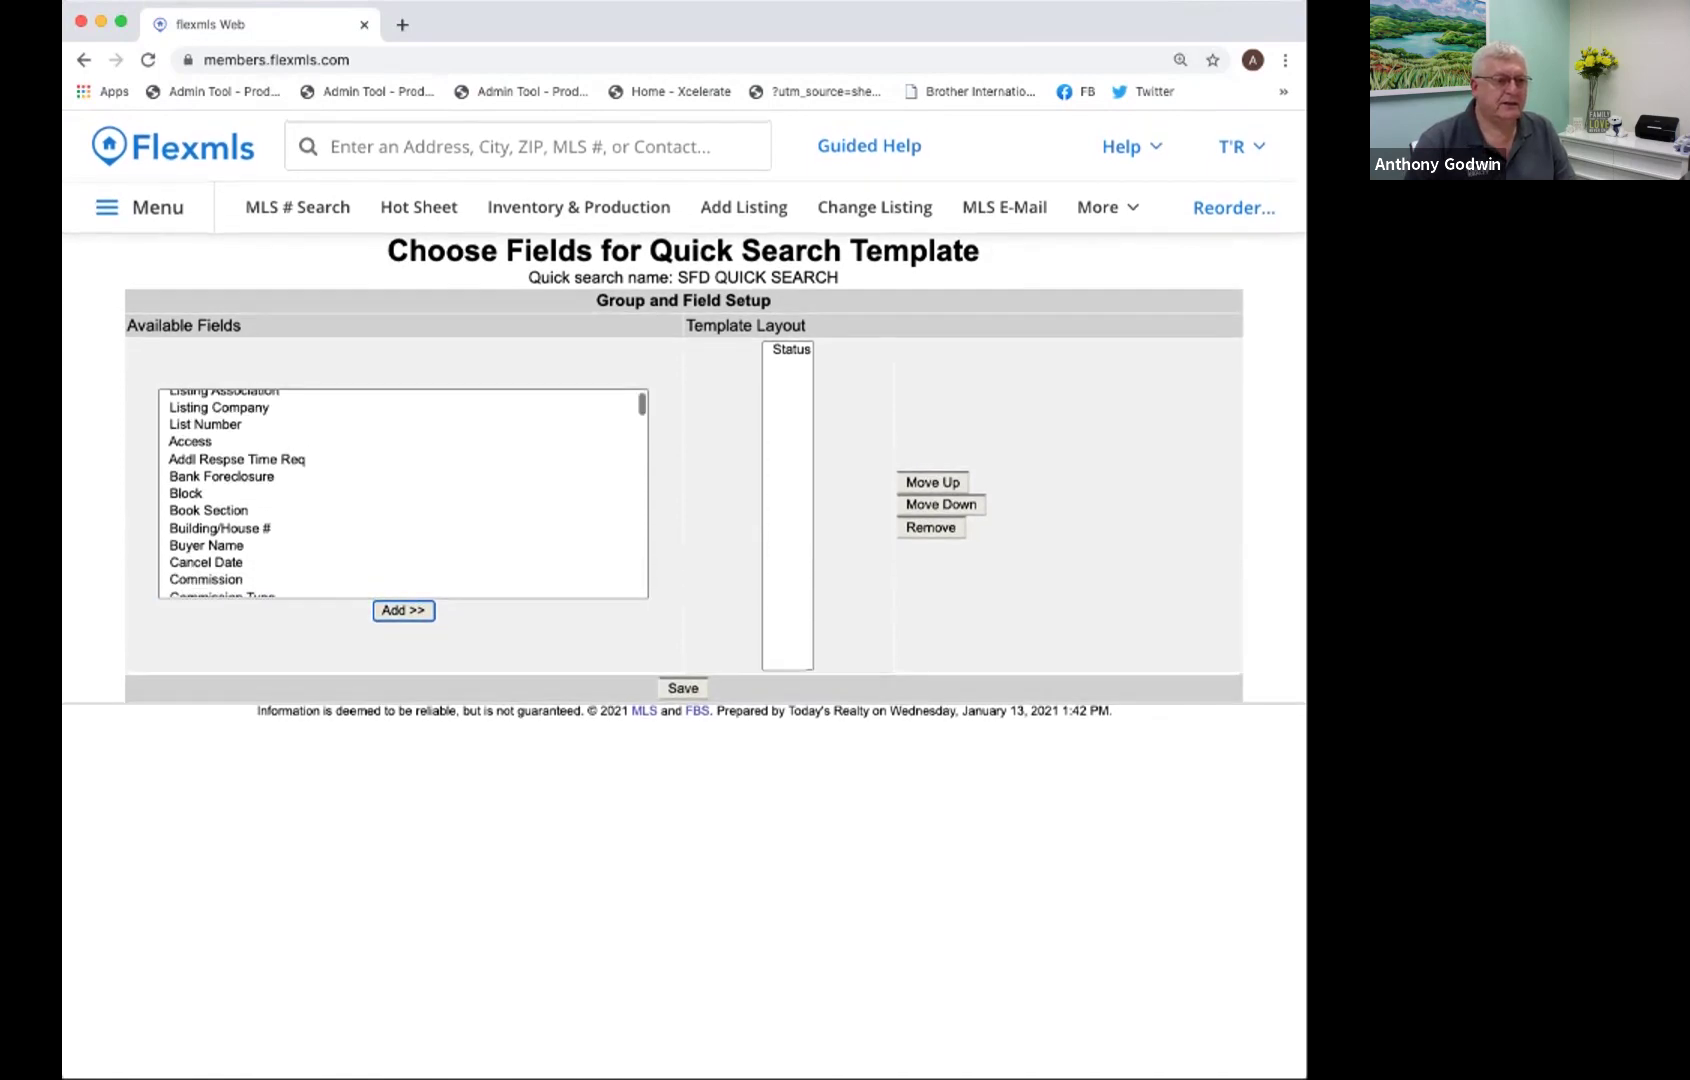
click(219, 461)
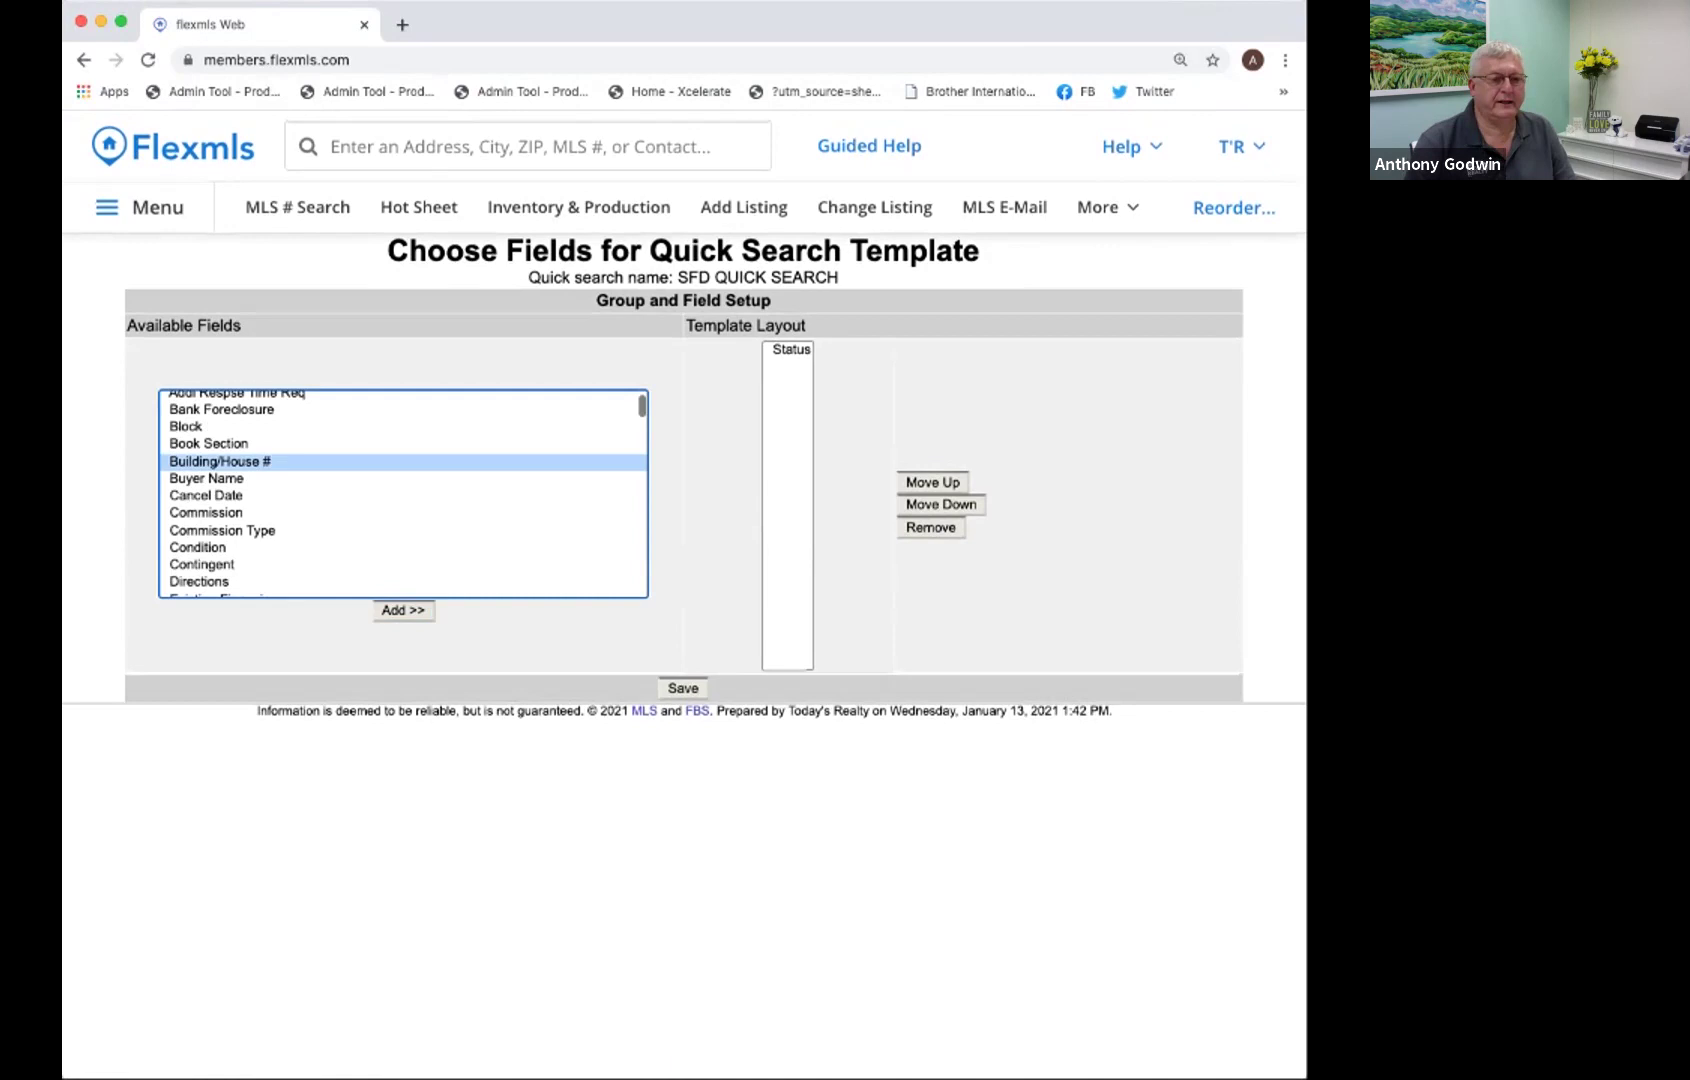
click(403, 610)
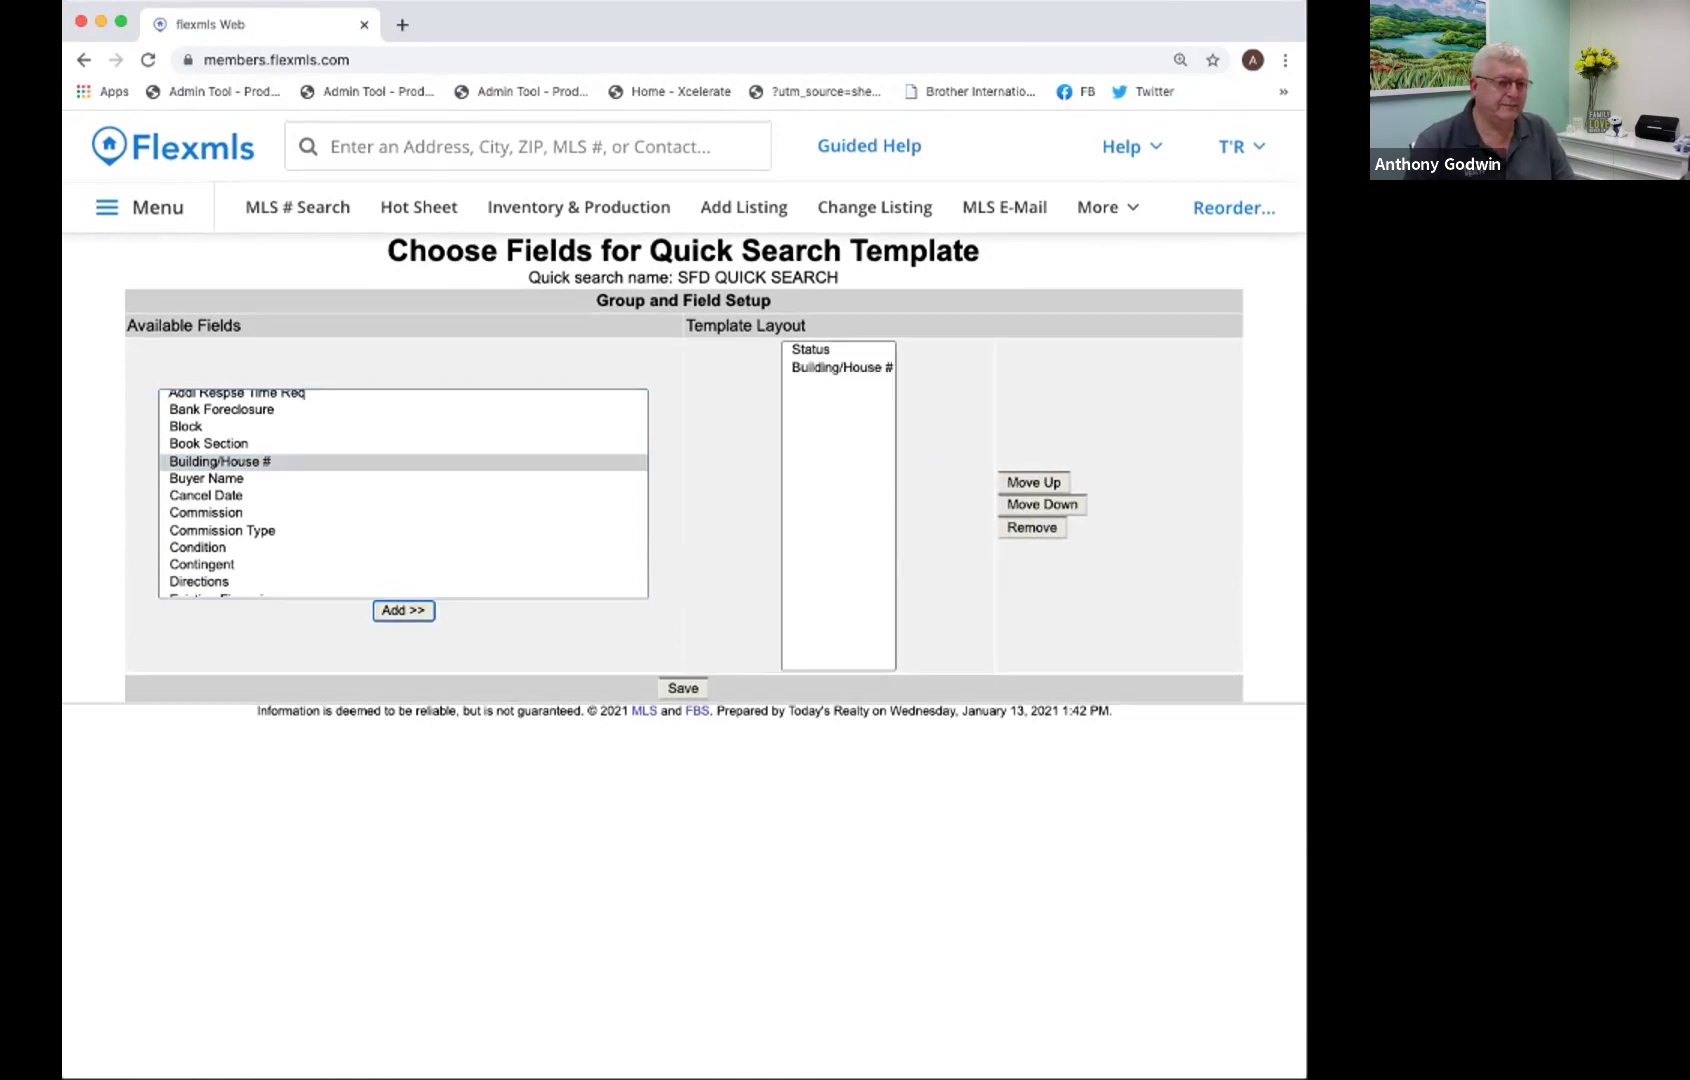
Find the Street Name and Postal Code fields among the available fields and add both to the template layout.
scroll(403, 493, down, 10)
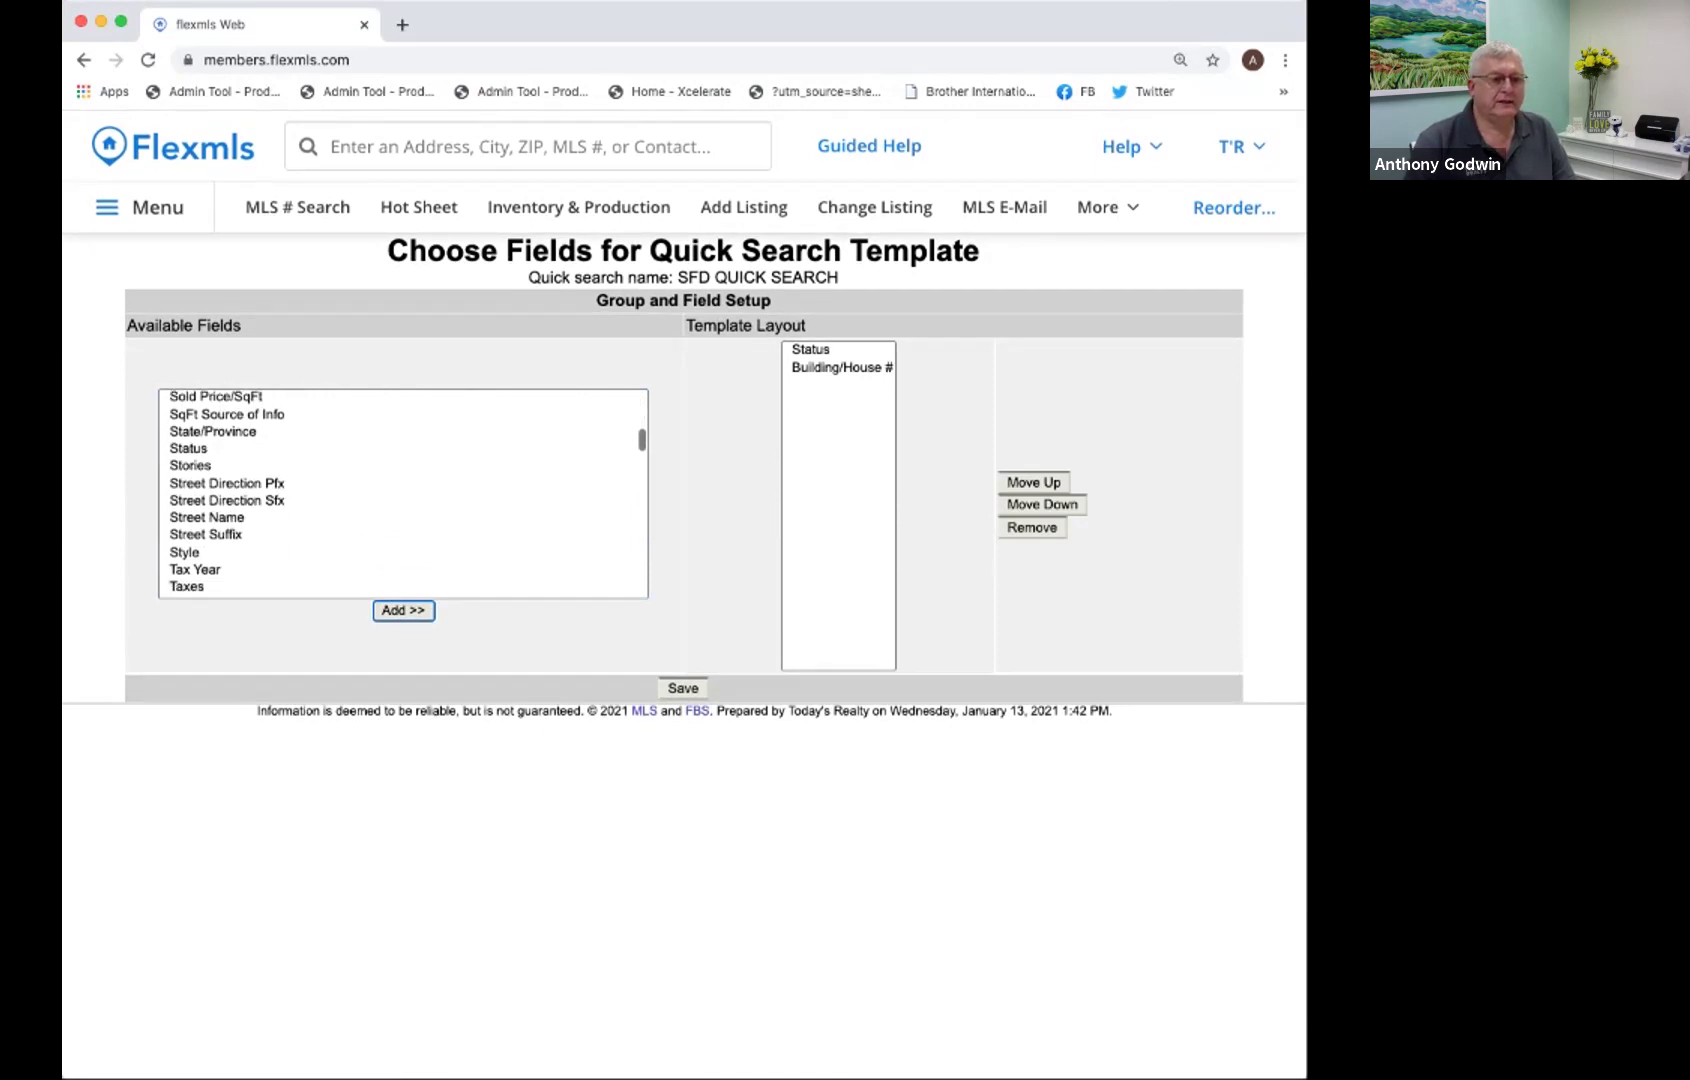
click(206, 517)
click(403, 610)
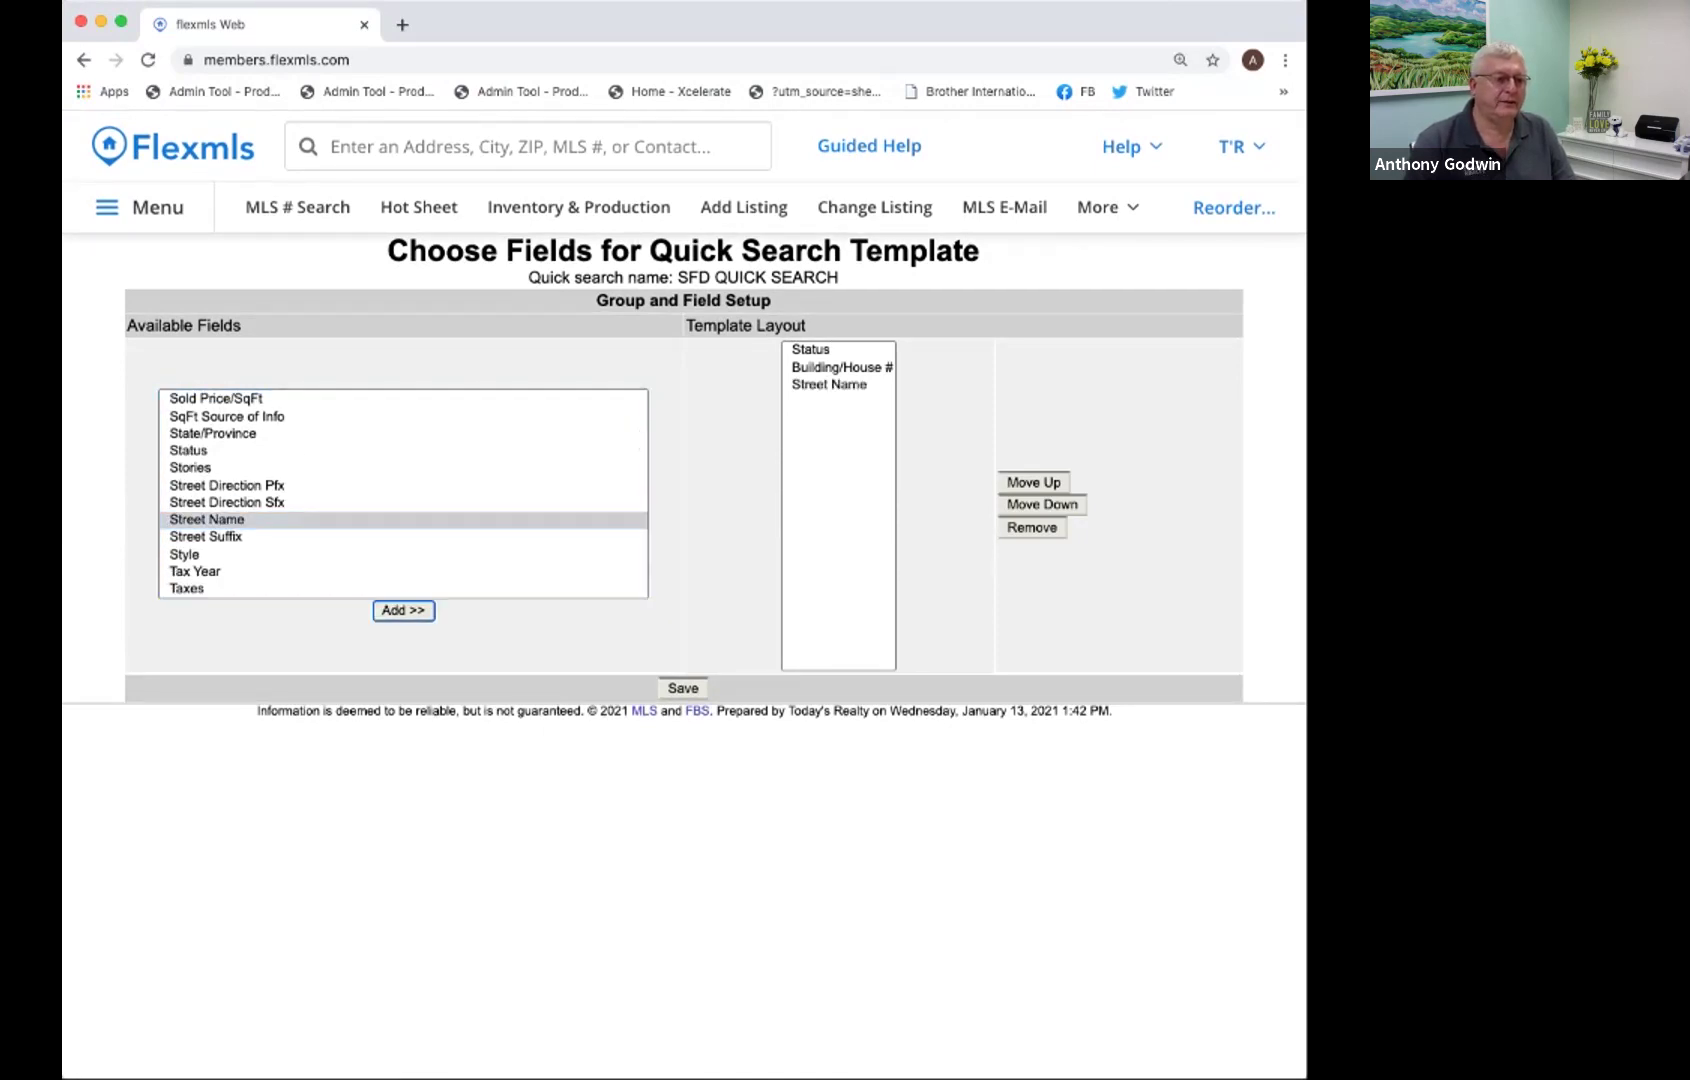
scroll(403, 493, up, 5)
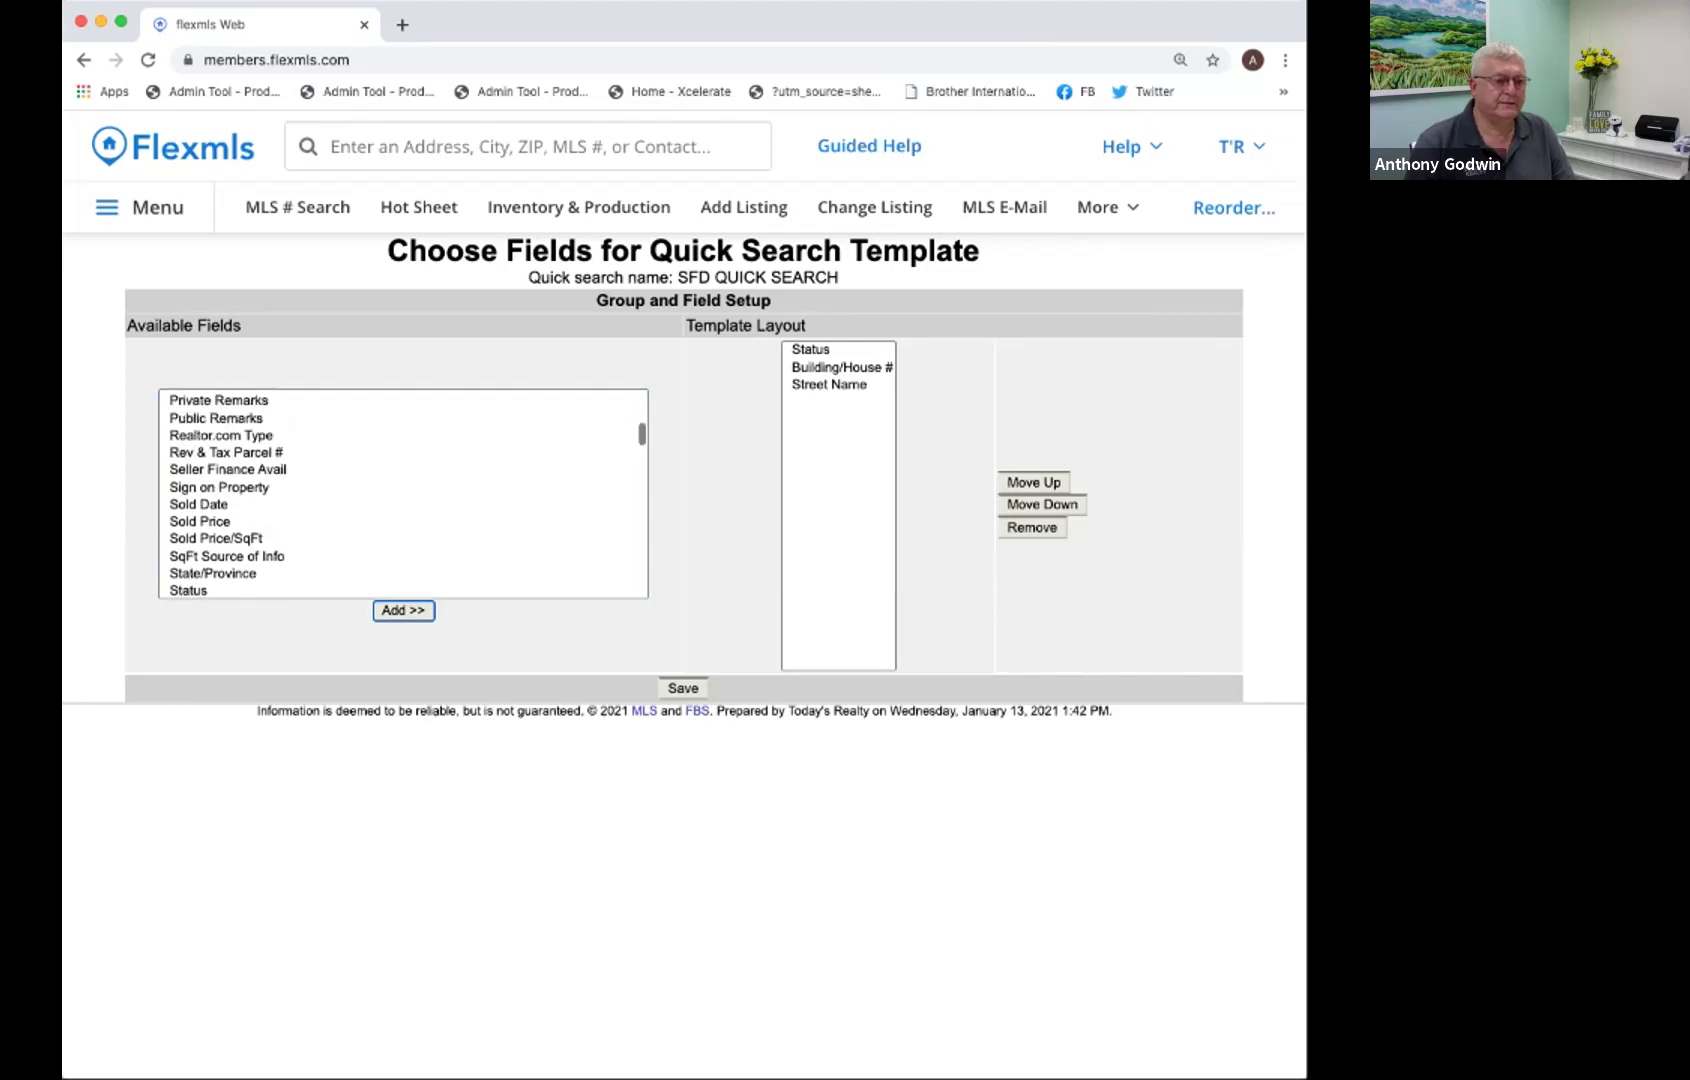
scroll(403, 493, up, 2)
scroll(403, 493, down, 1)
click(218, 442)
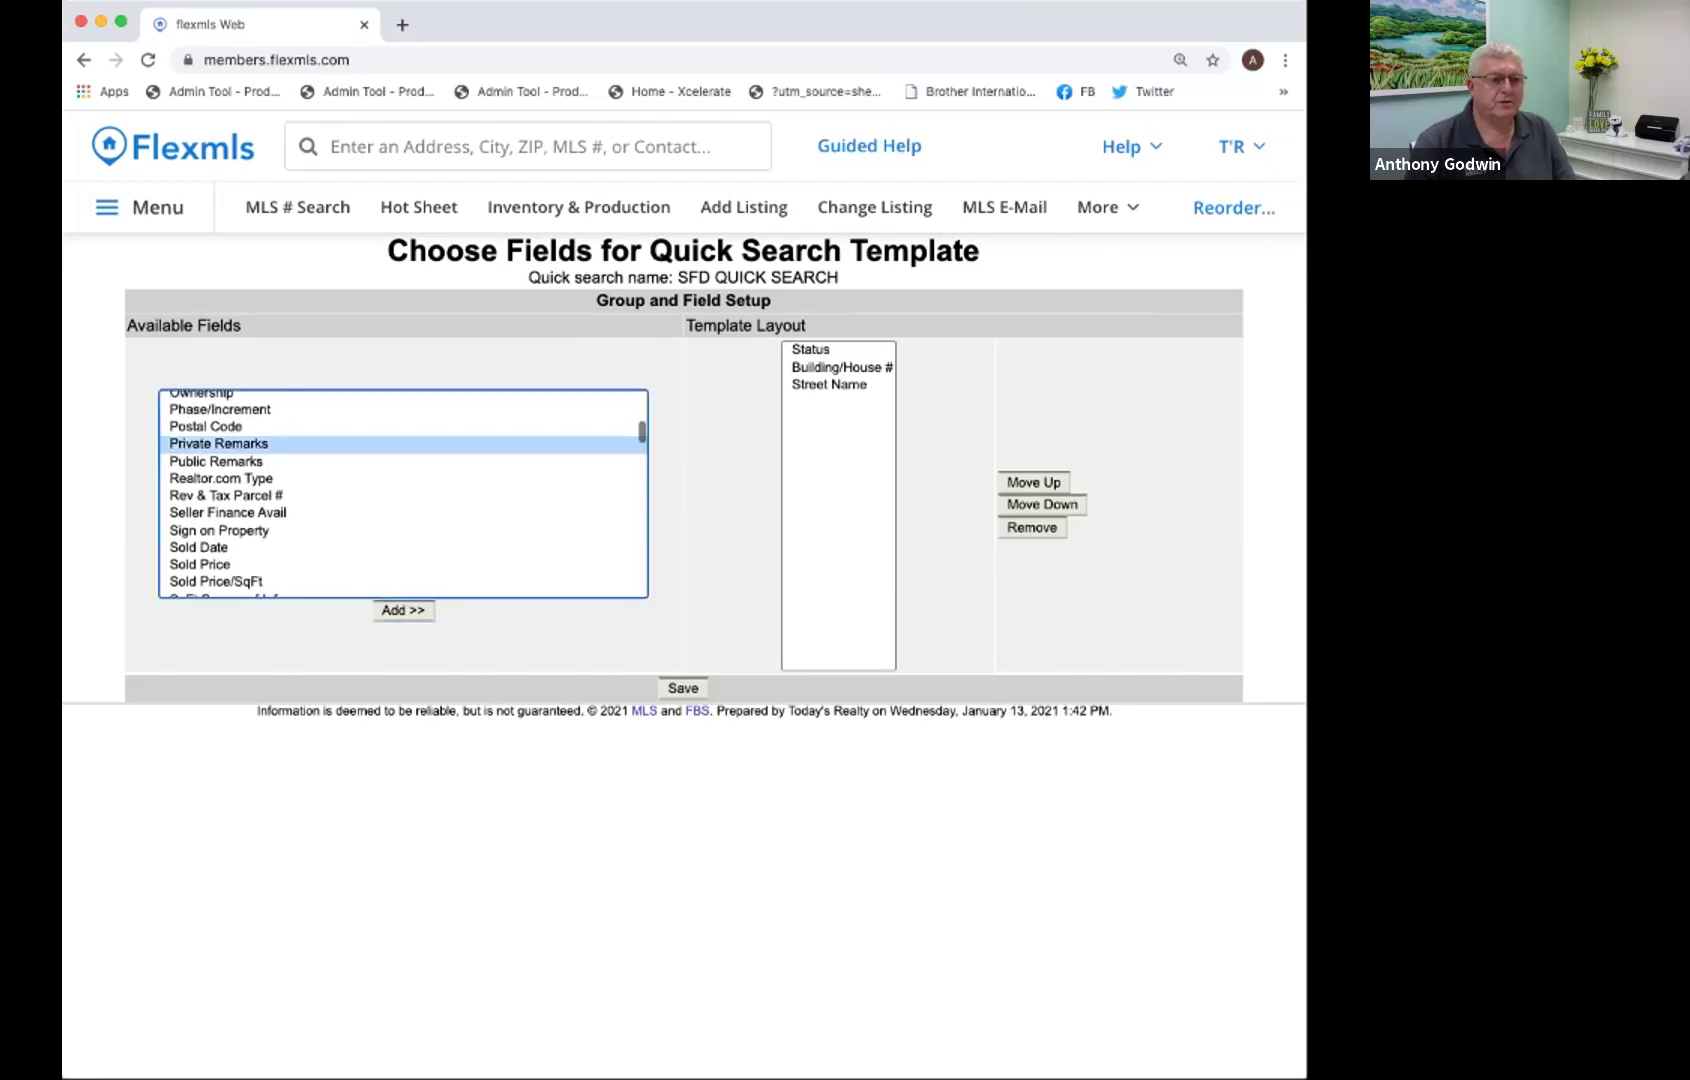
click(205, 421)
click(403, 610)
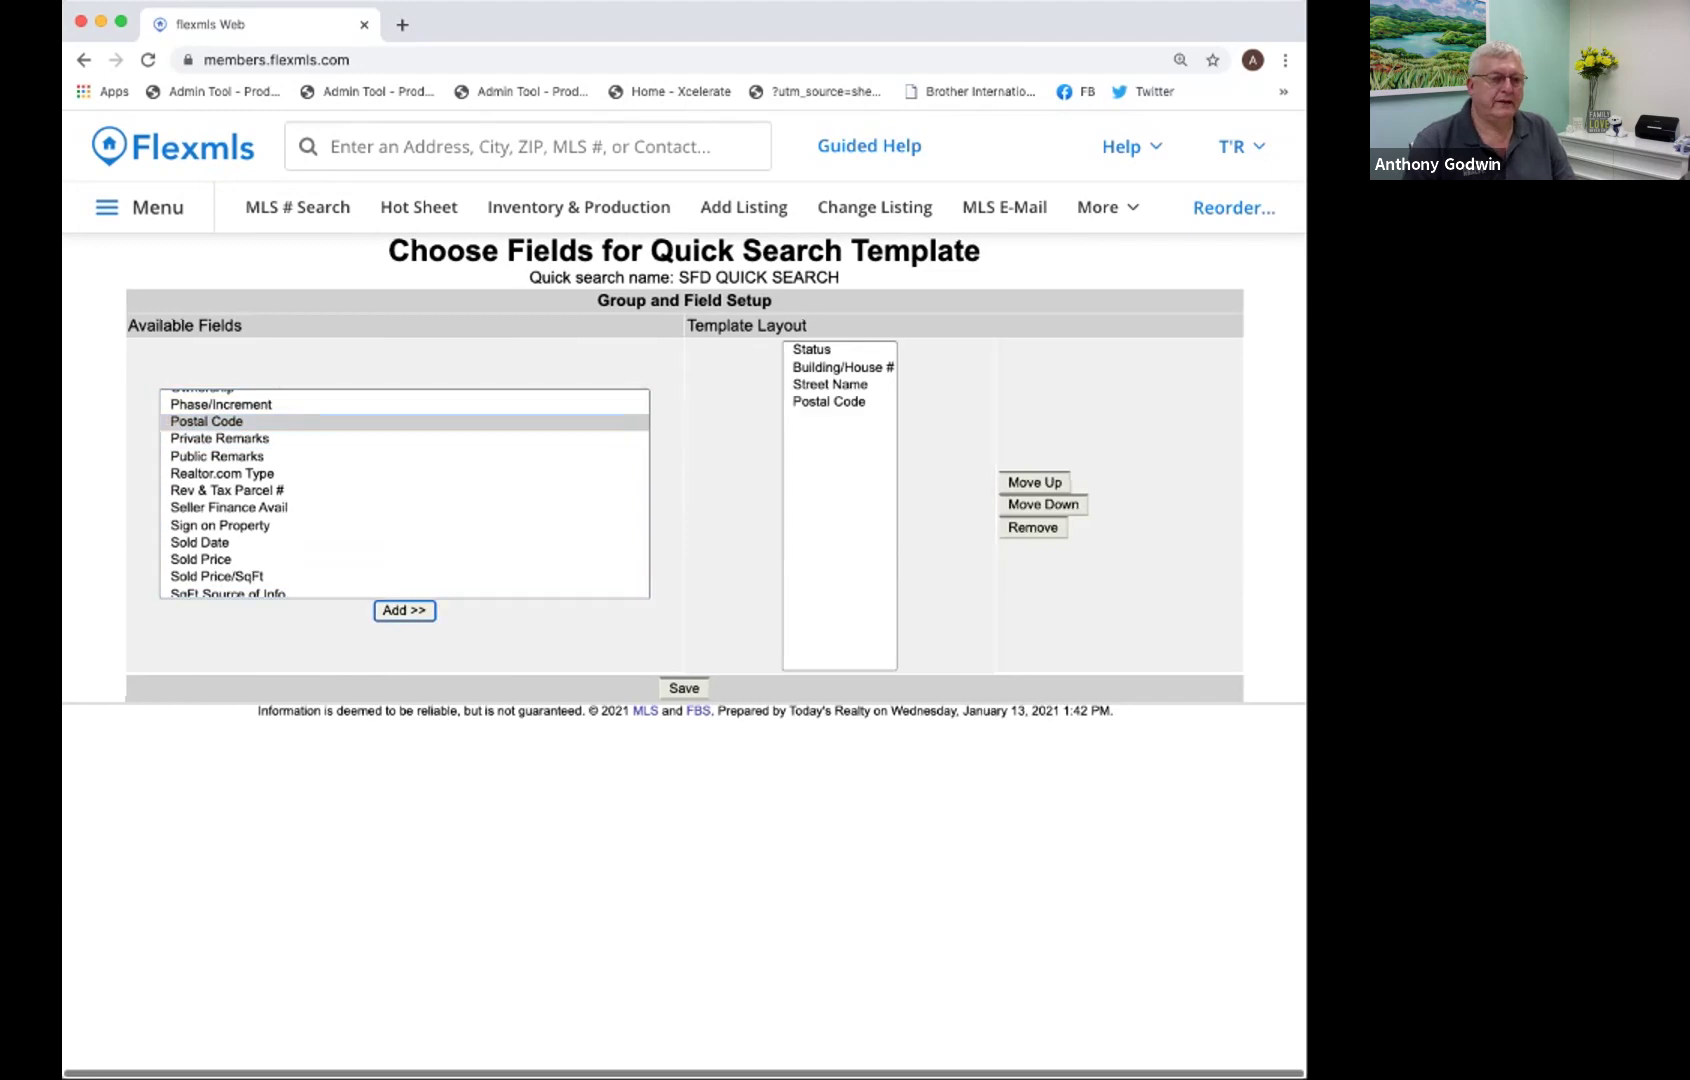
Find the Village field among the available fields and add it to the template layout.
scroll(403, 493, down, 5)
scroll(403, 493, up, 5)
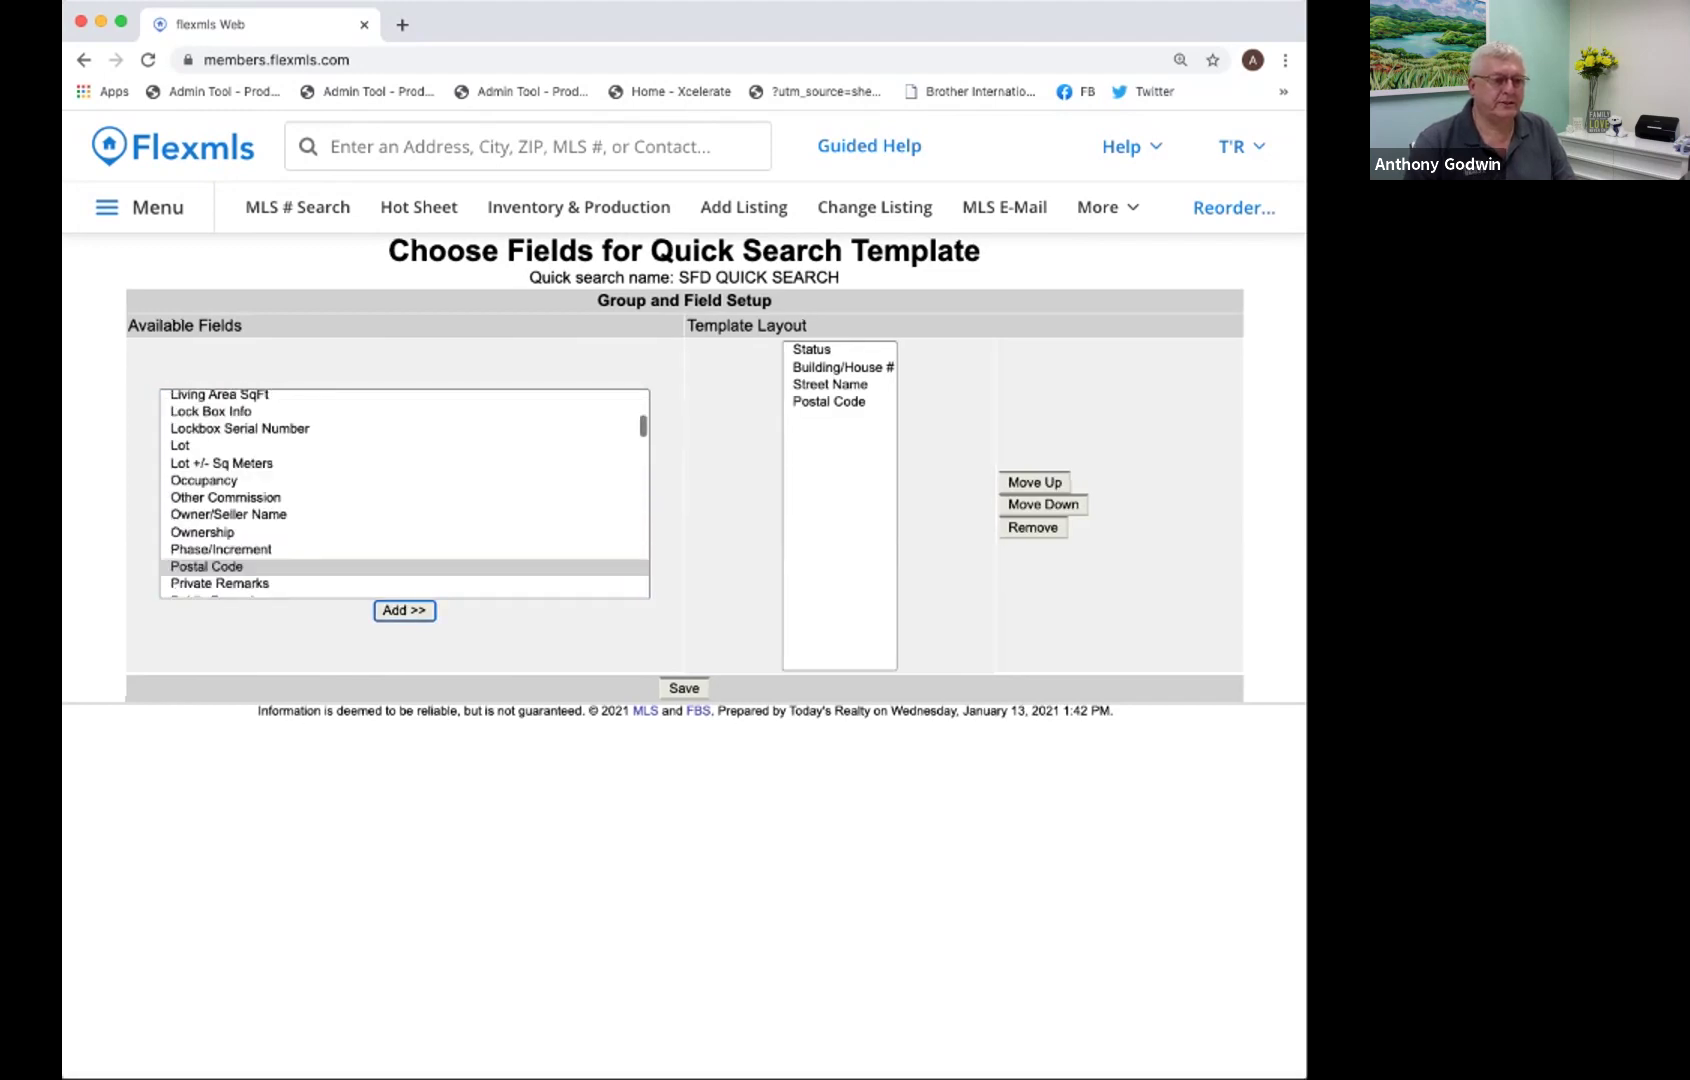
scroll(403, 493, up, 6)
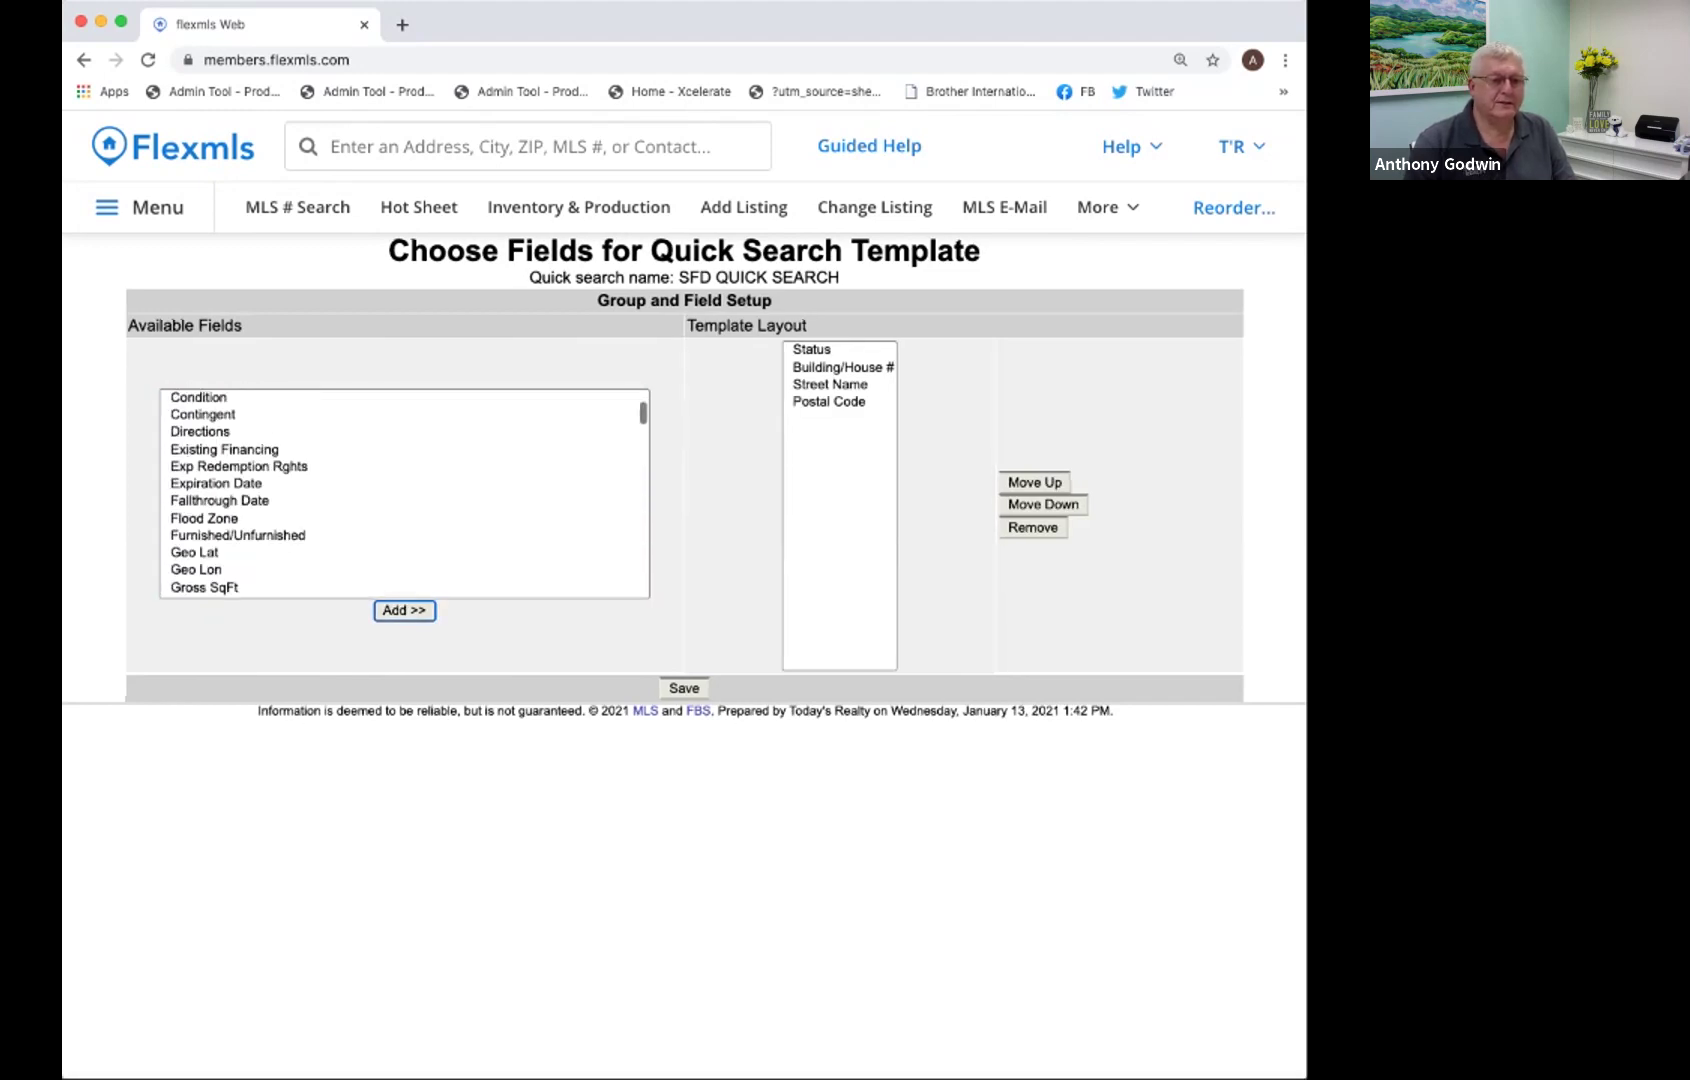
scroll(403, 493, down, 7)
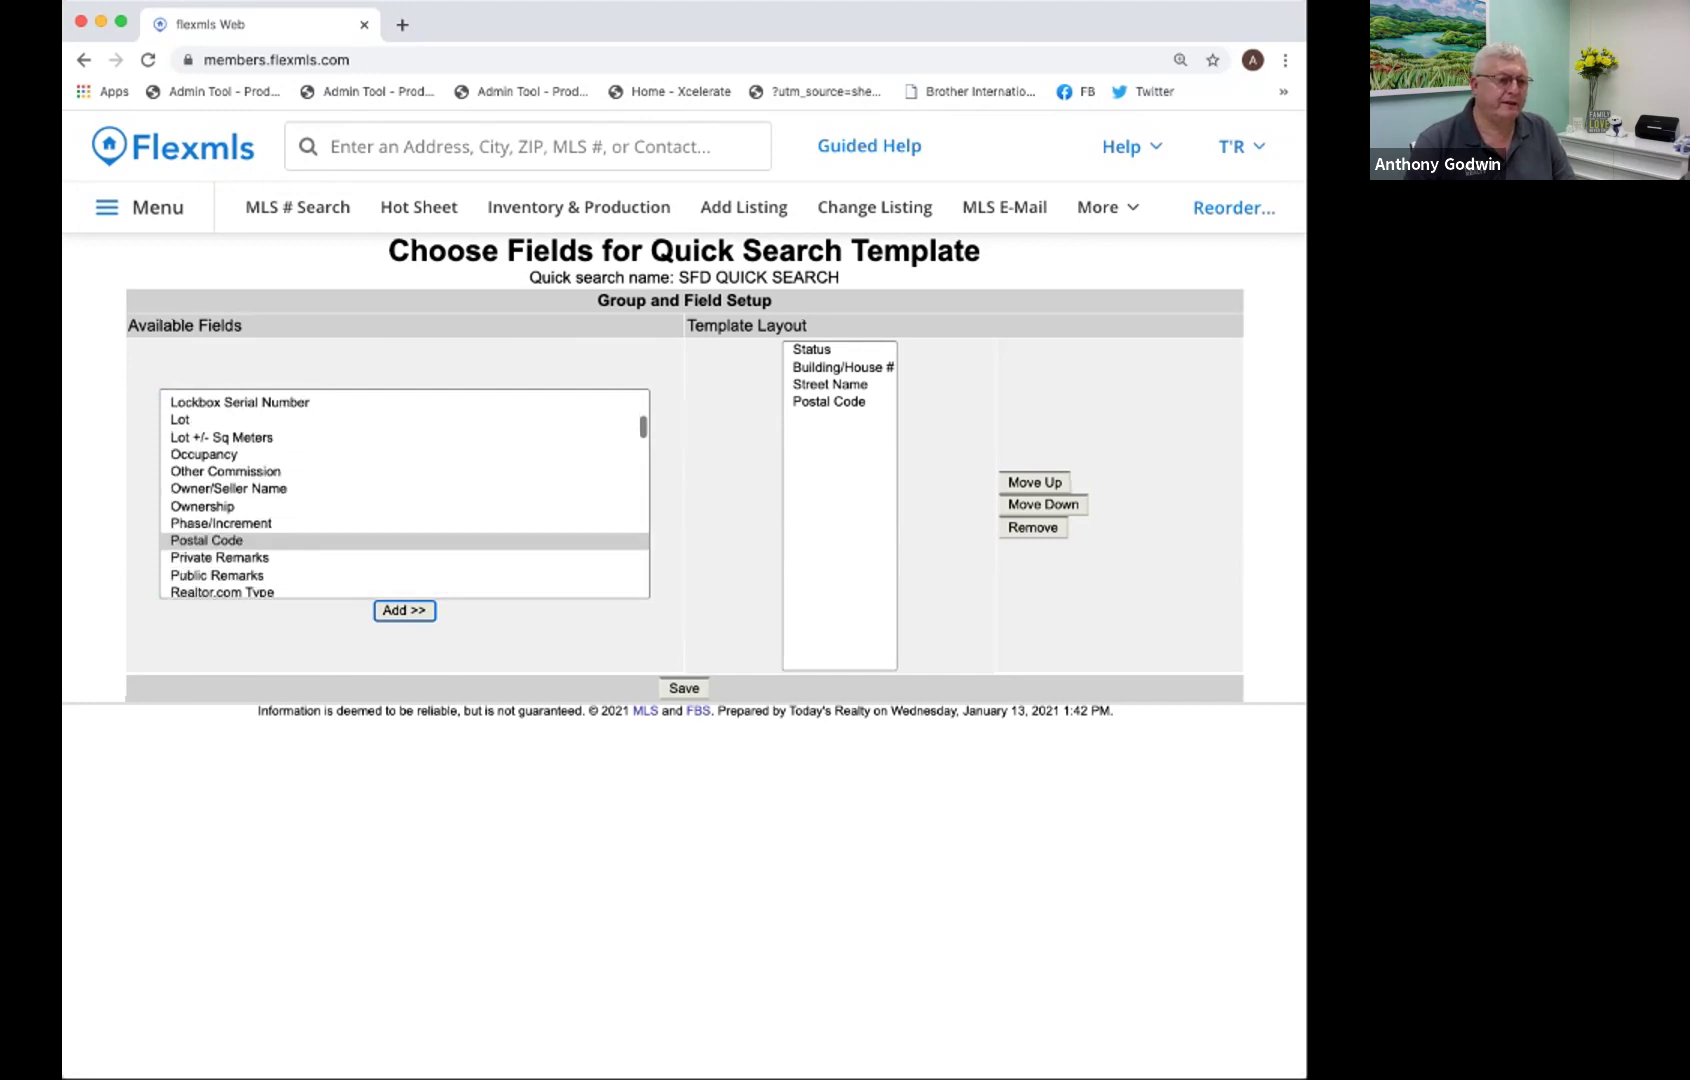
scroll(403, 493, down, 8)
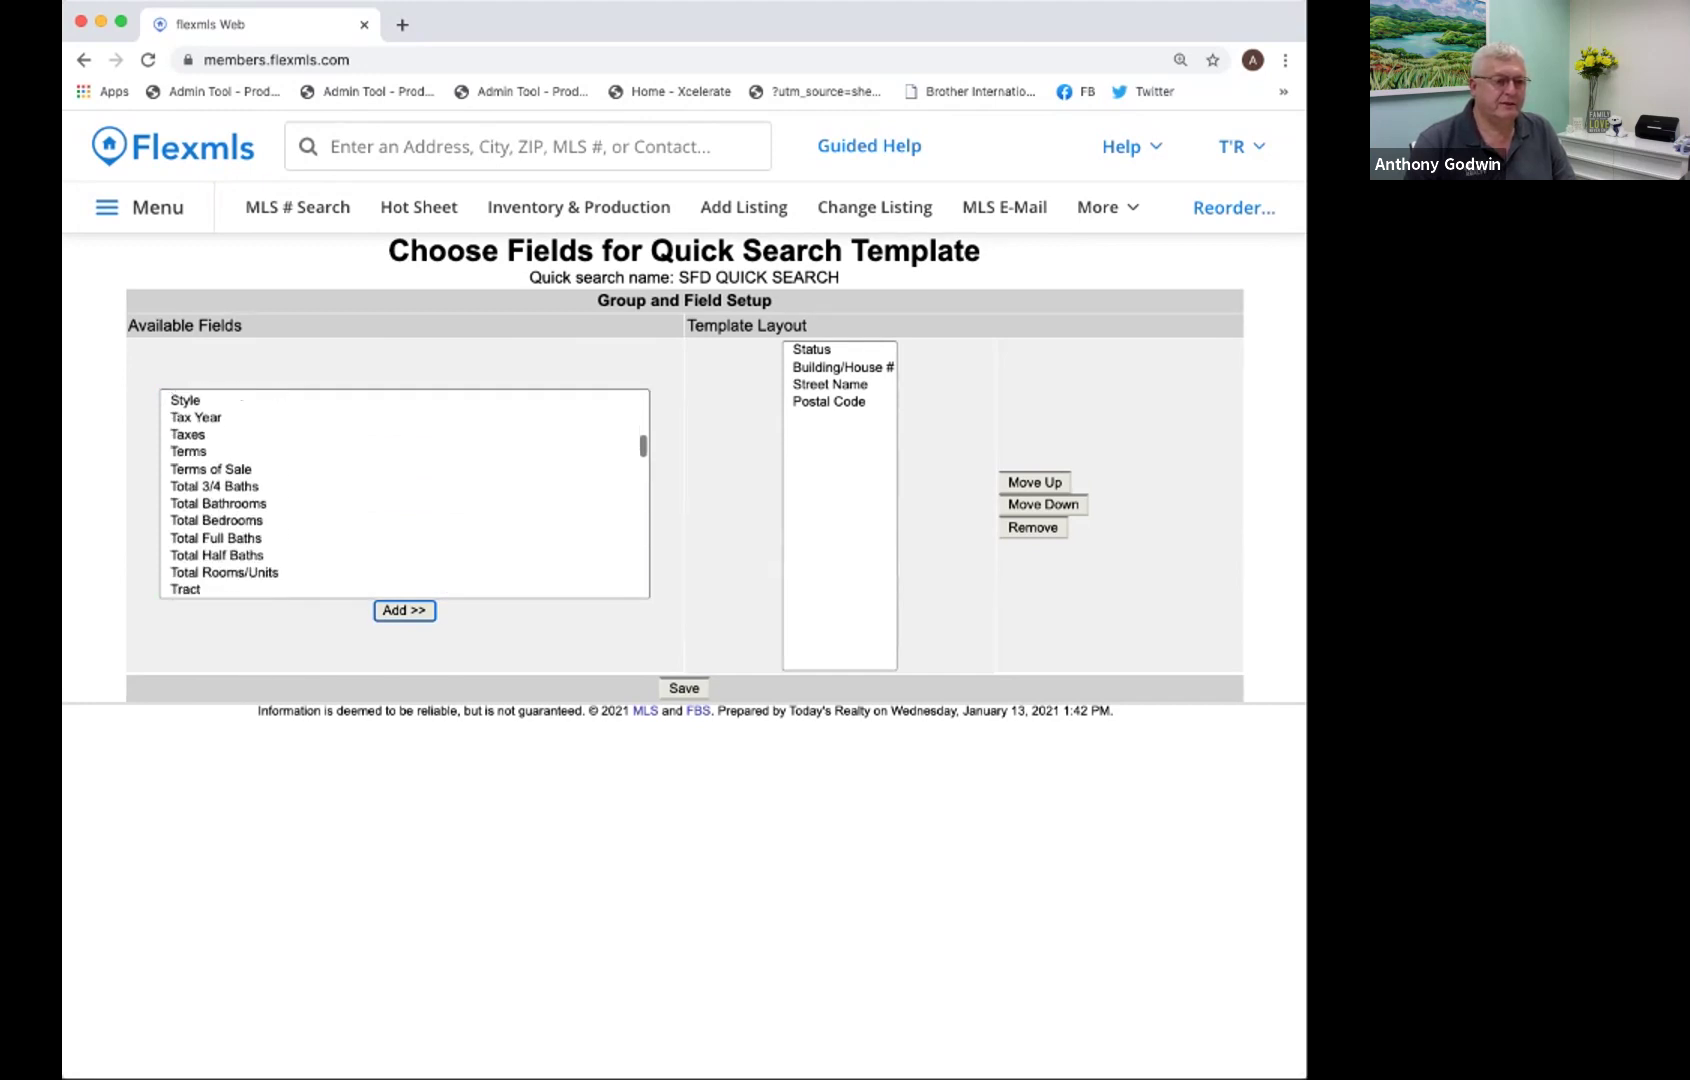
scroll(403, 493, down, 2)
click(190, 551)
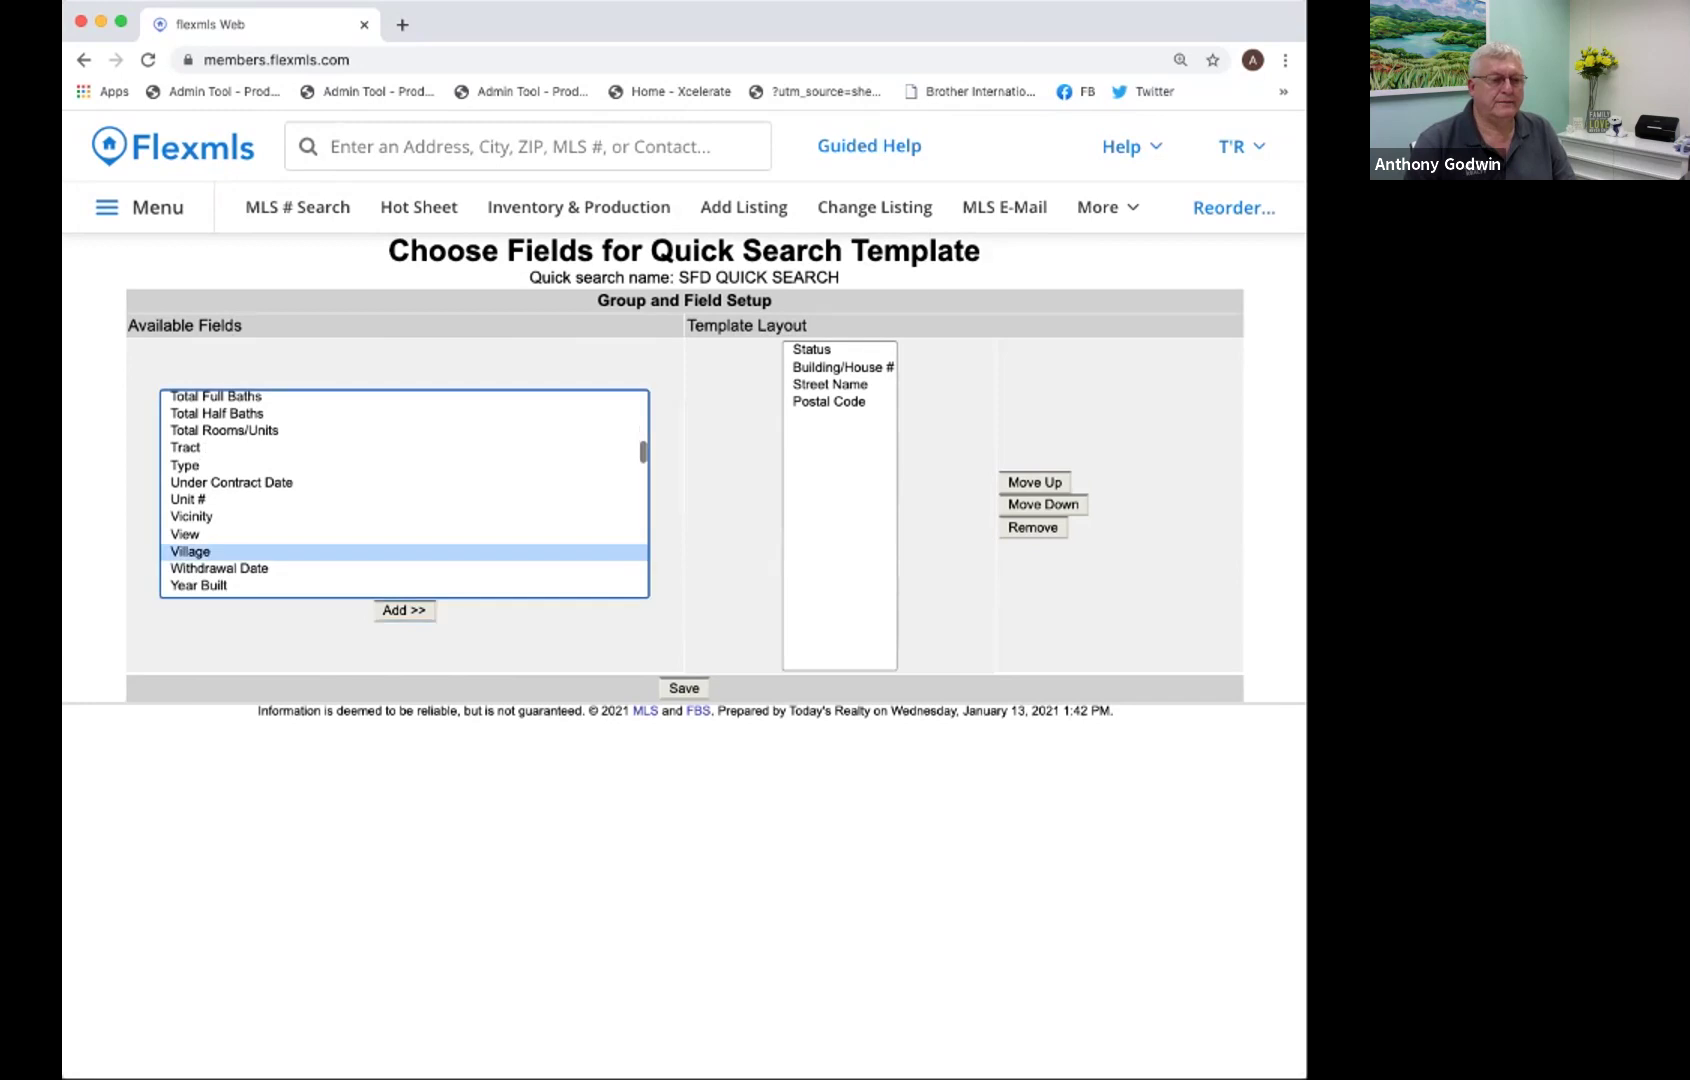
click(404, 610)
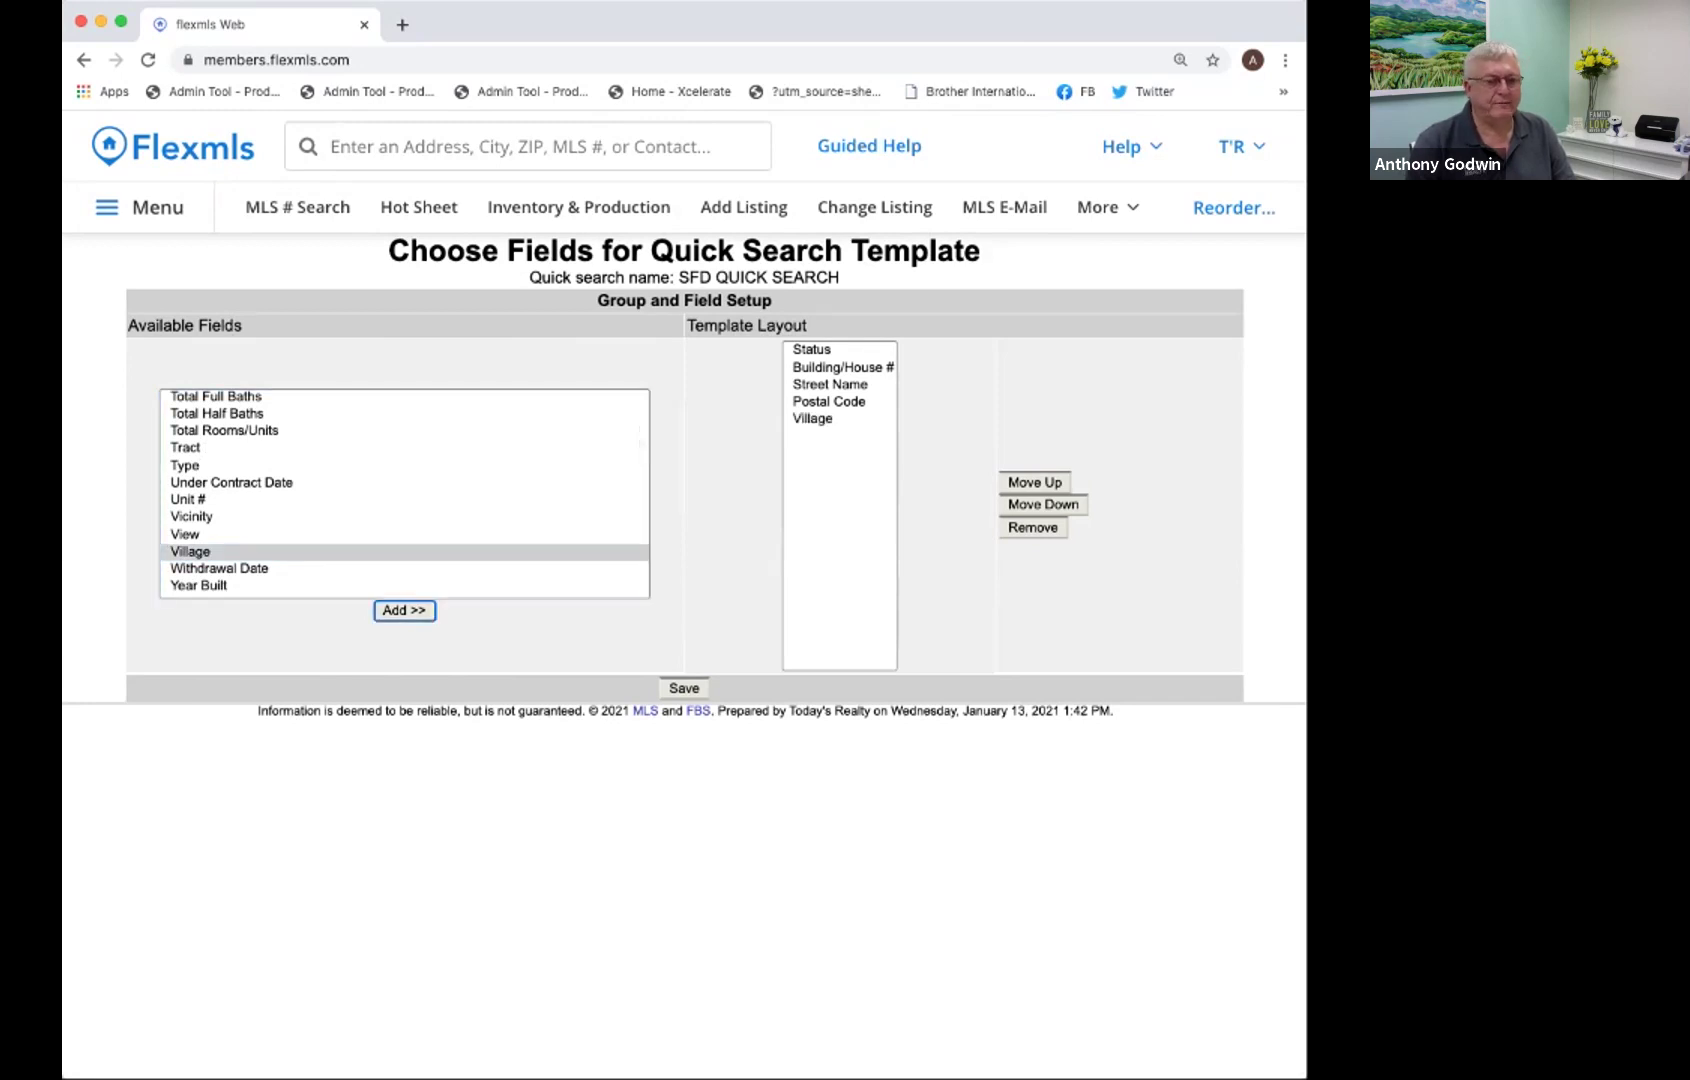
Find the Total Bedrooms and Total Bathrooms fields and add them to the template layout in that order.
scroll(405, 493, up, 15)
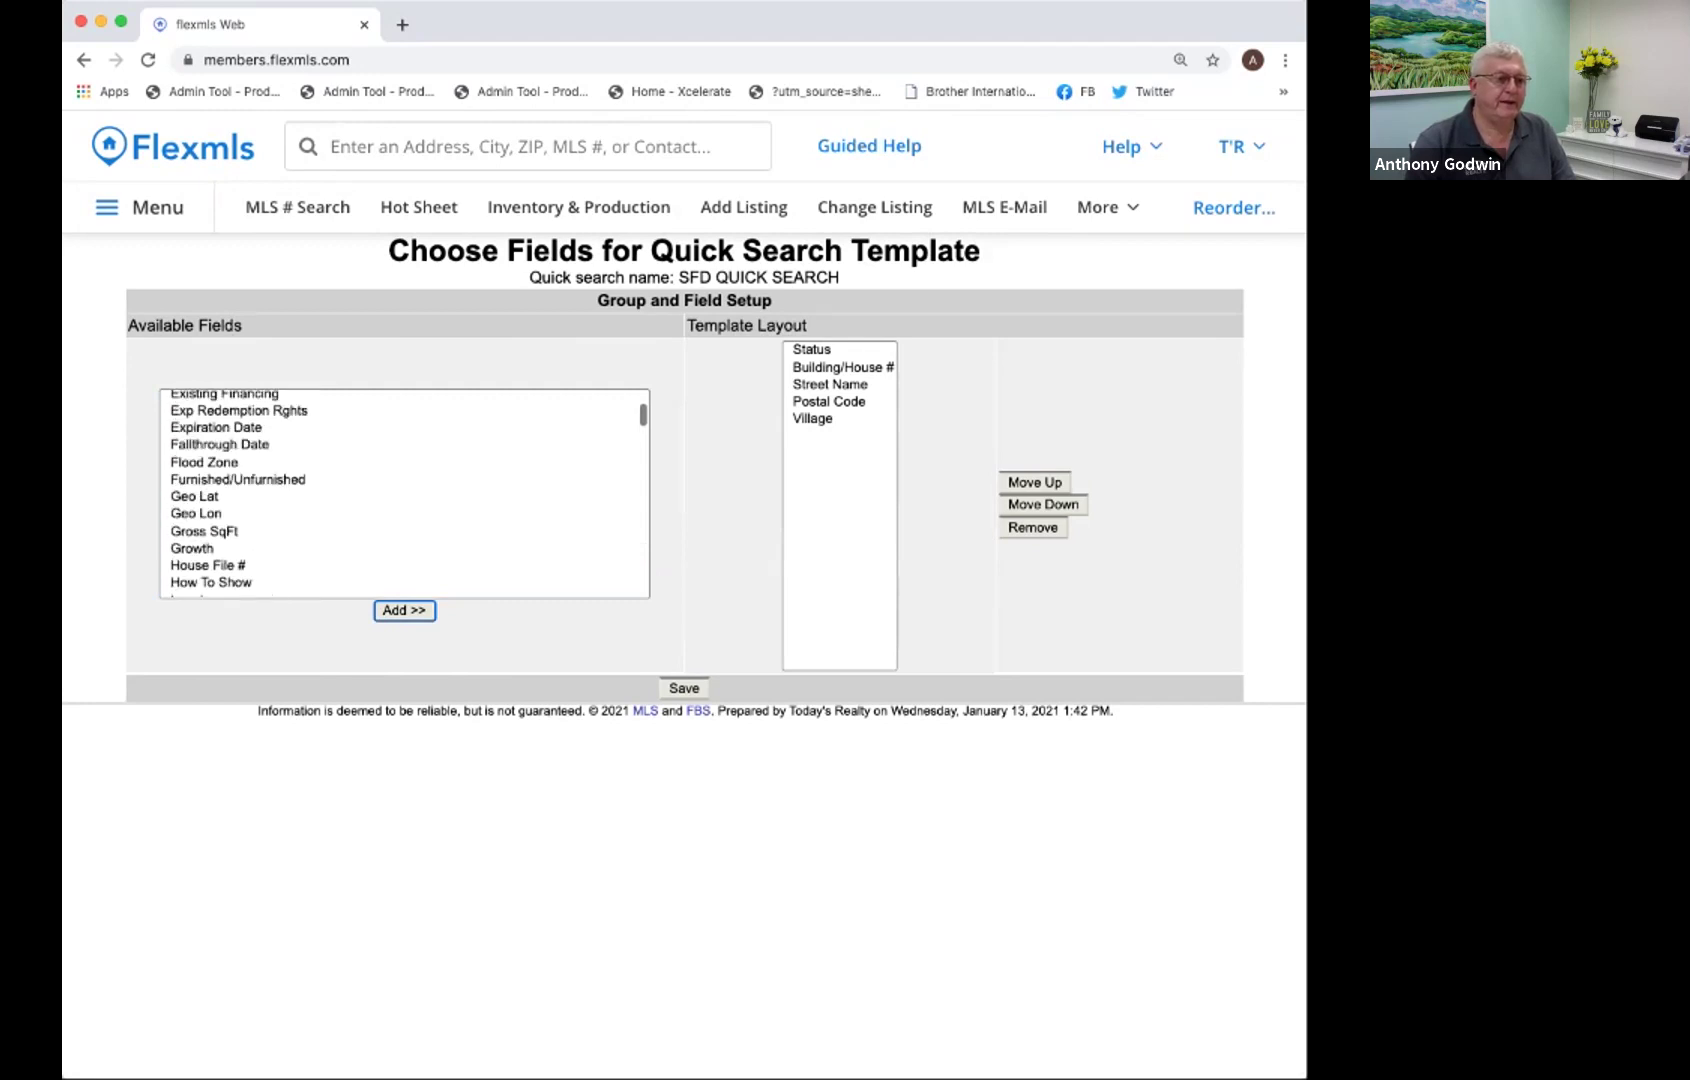
scroll(405, 493, up, 4)
scroll(405, 493, up, 1)
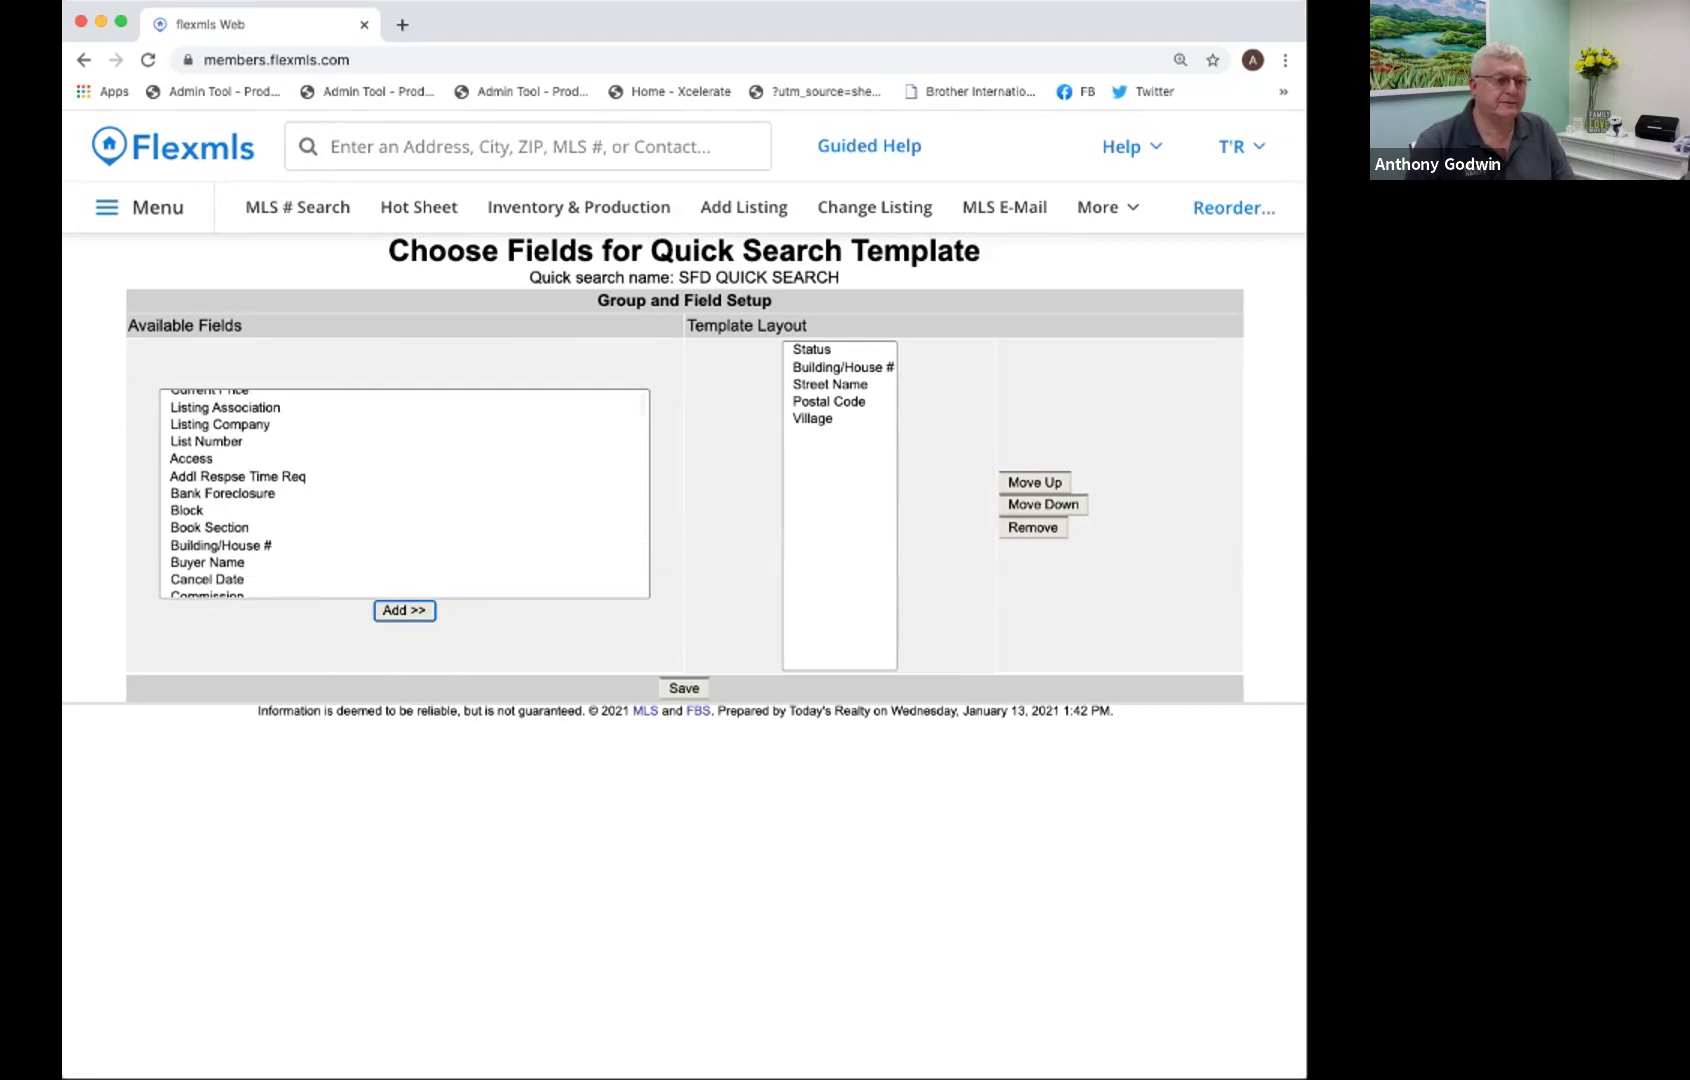
scroll(405, 493, down, 3)
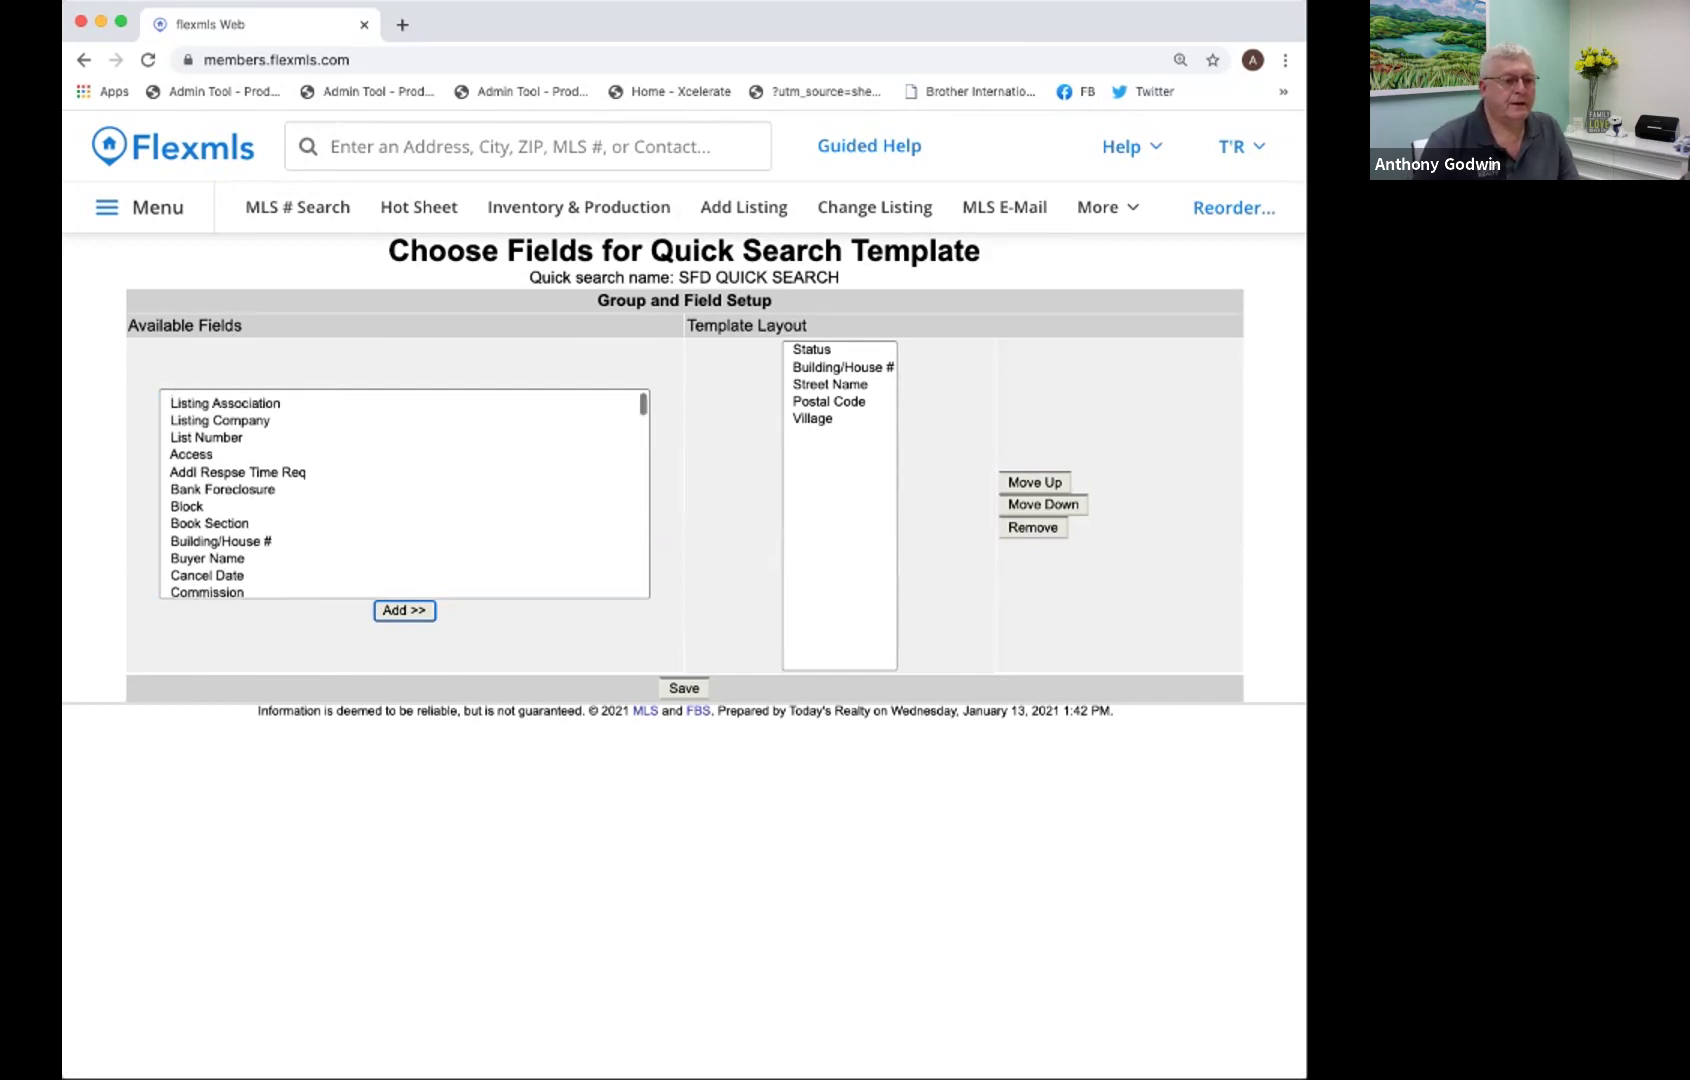
scroll(405, 493, down, 15)
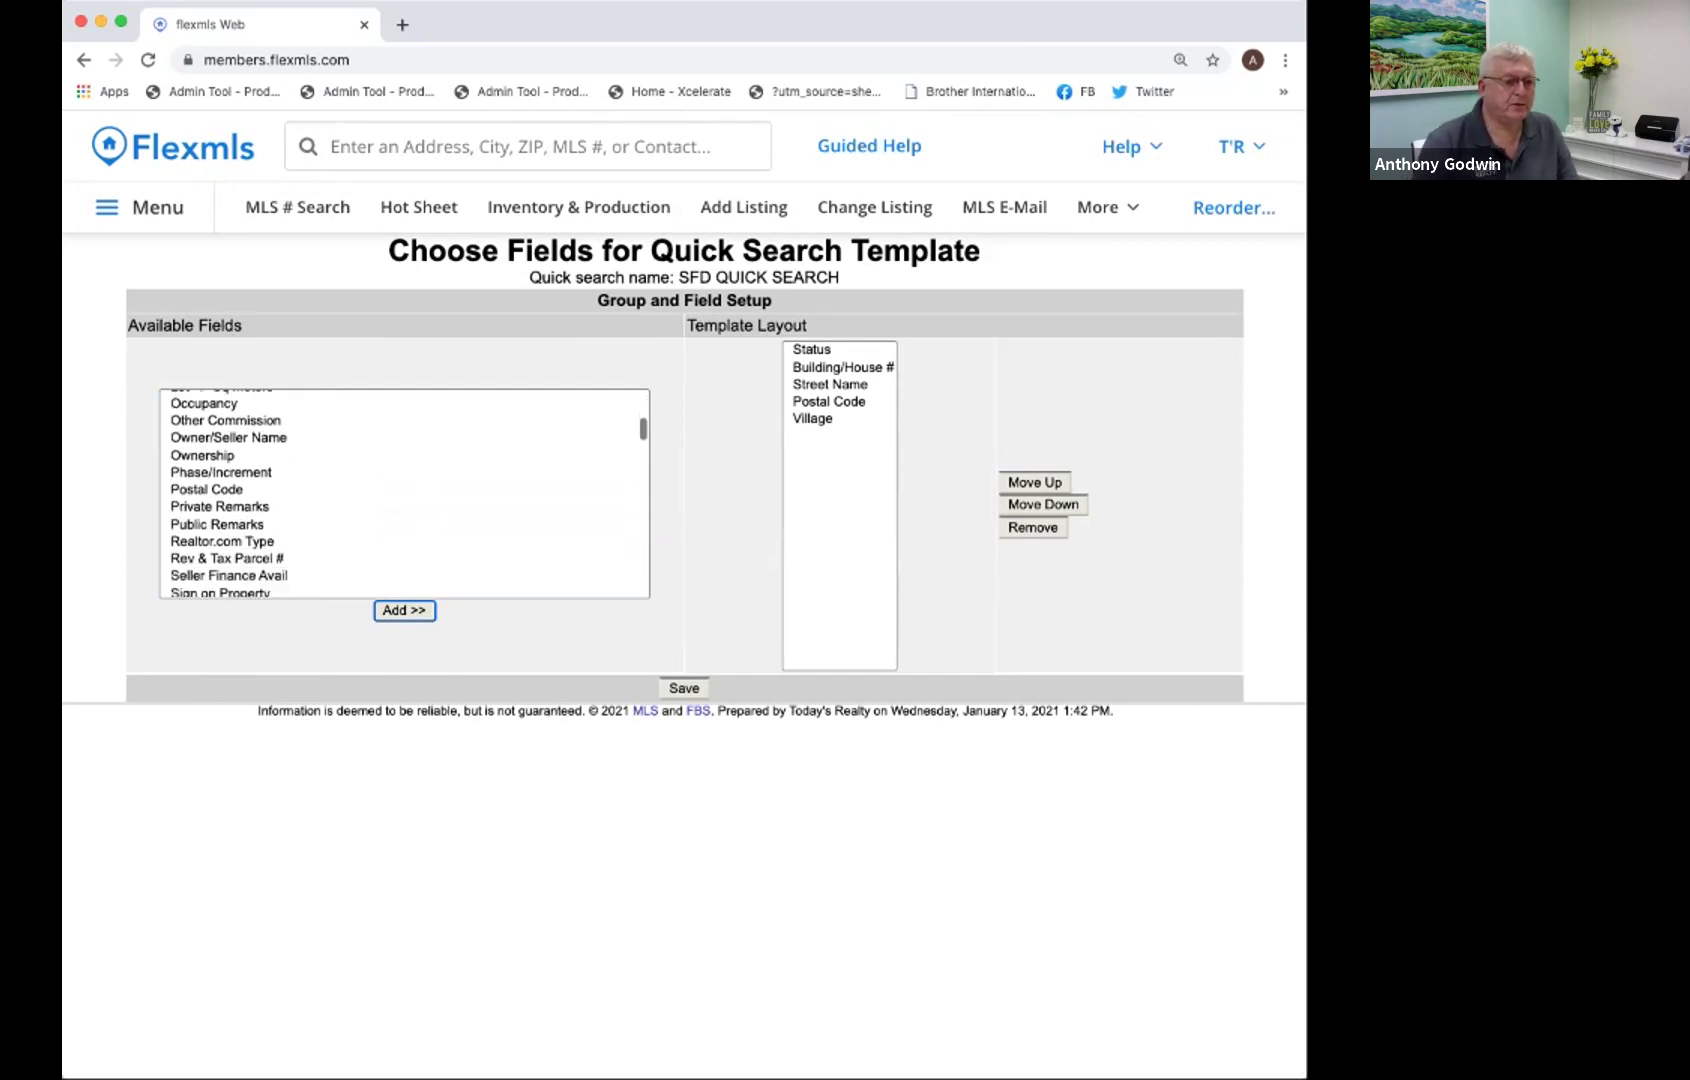
scroll(405, 493, down, 8)
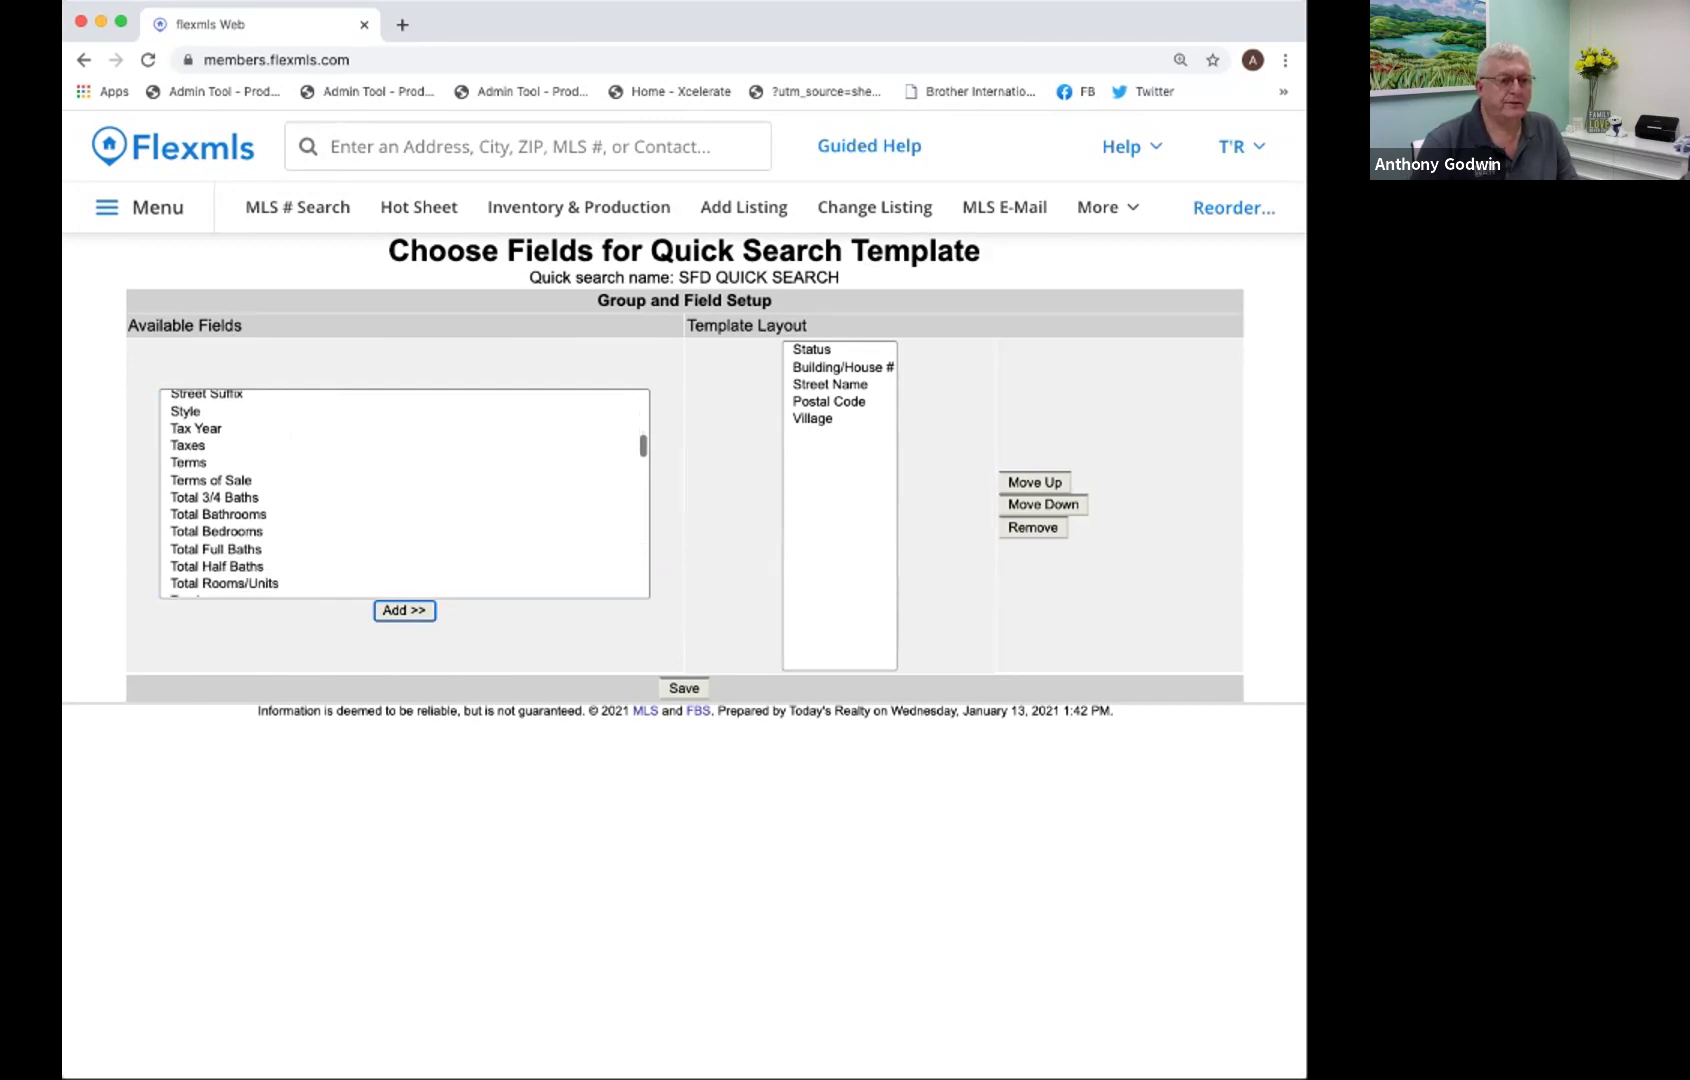
click(216, 532)
click(404, 610)
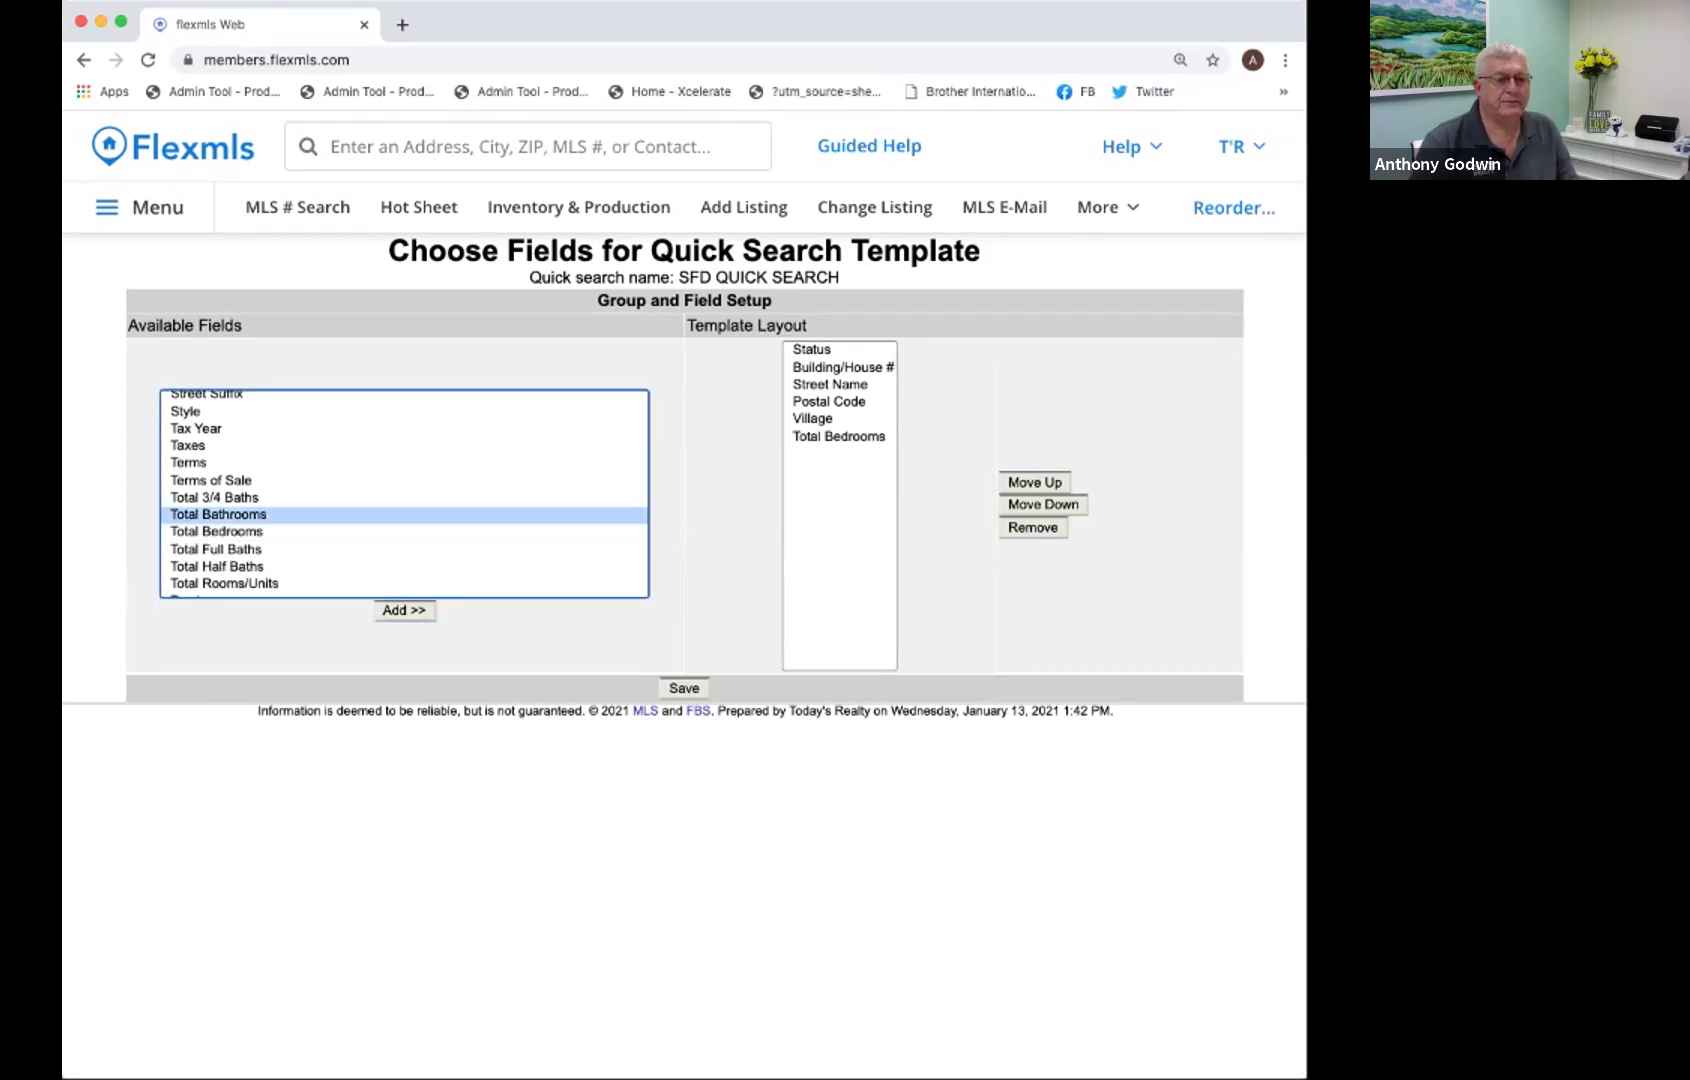
click(218, 514)
click(404, 610)
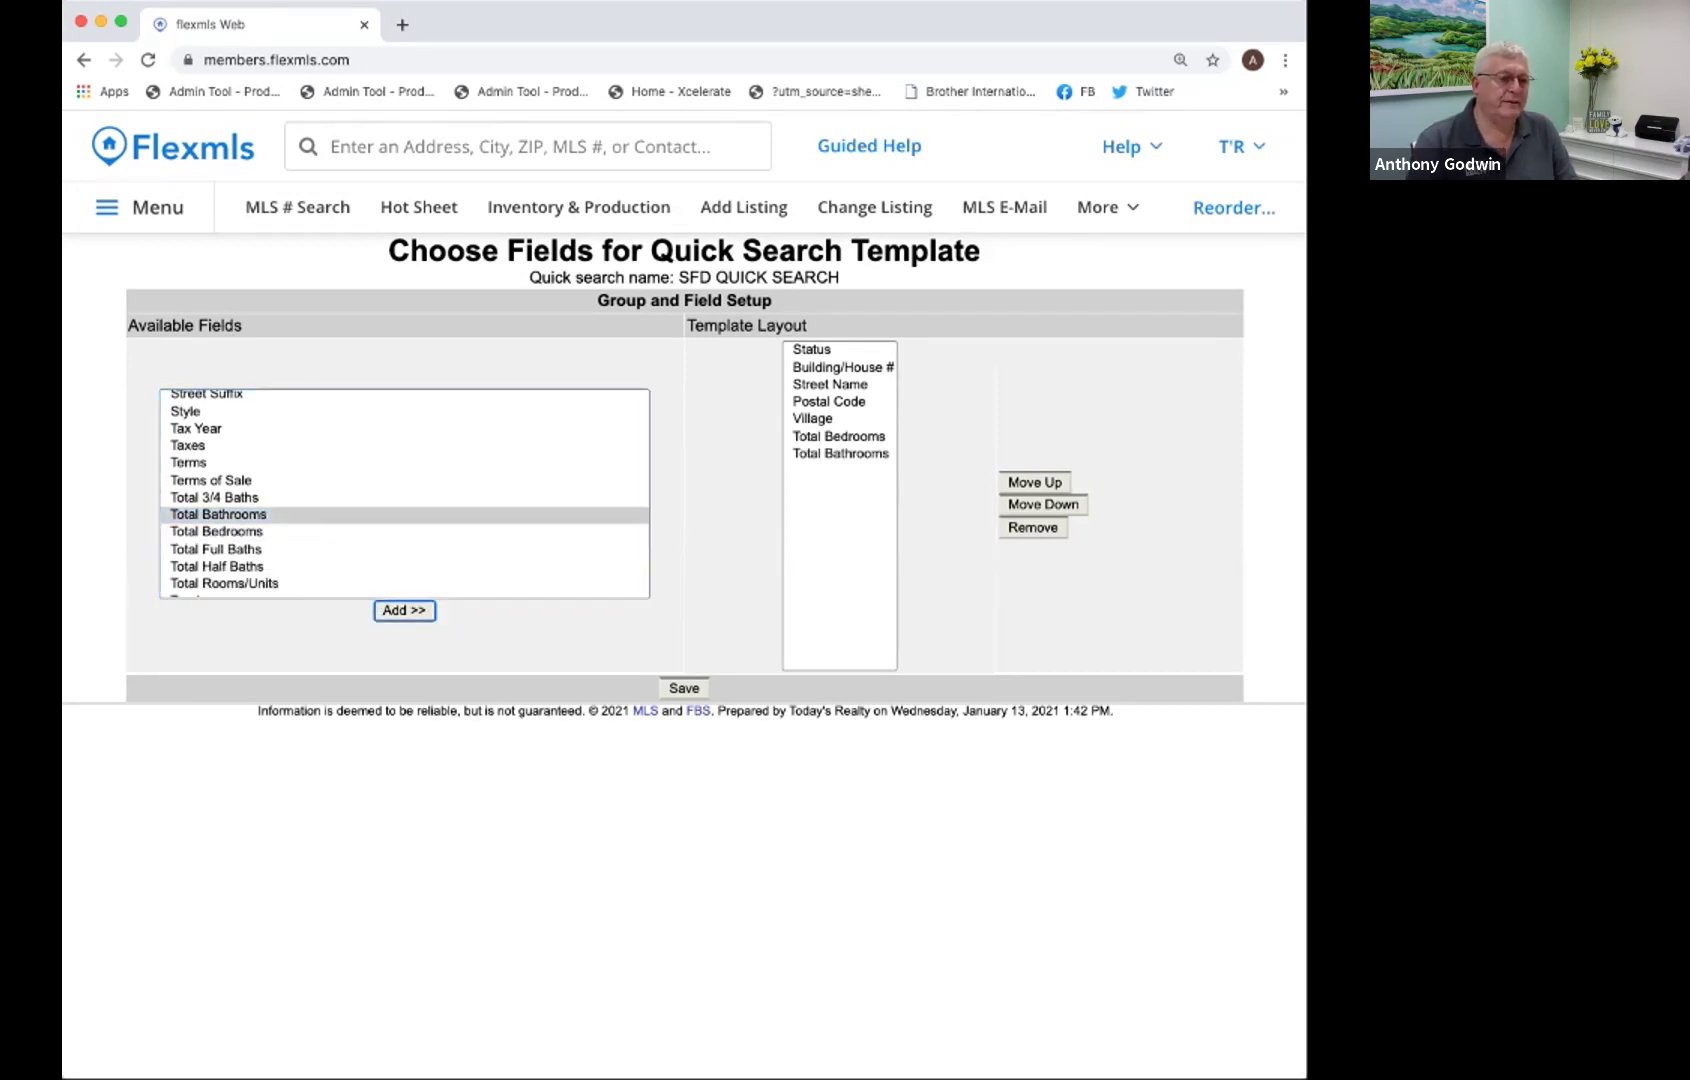
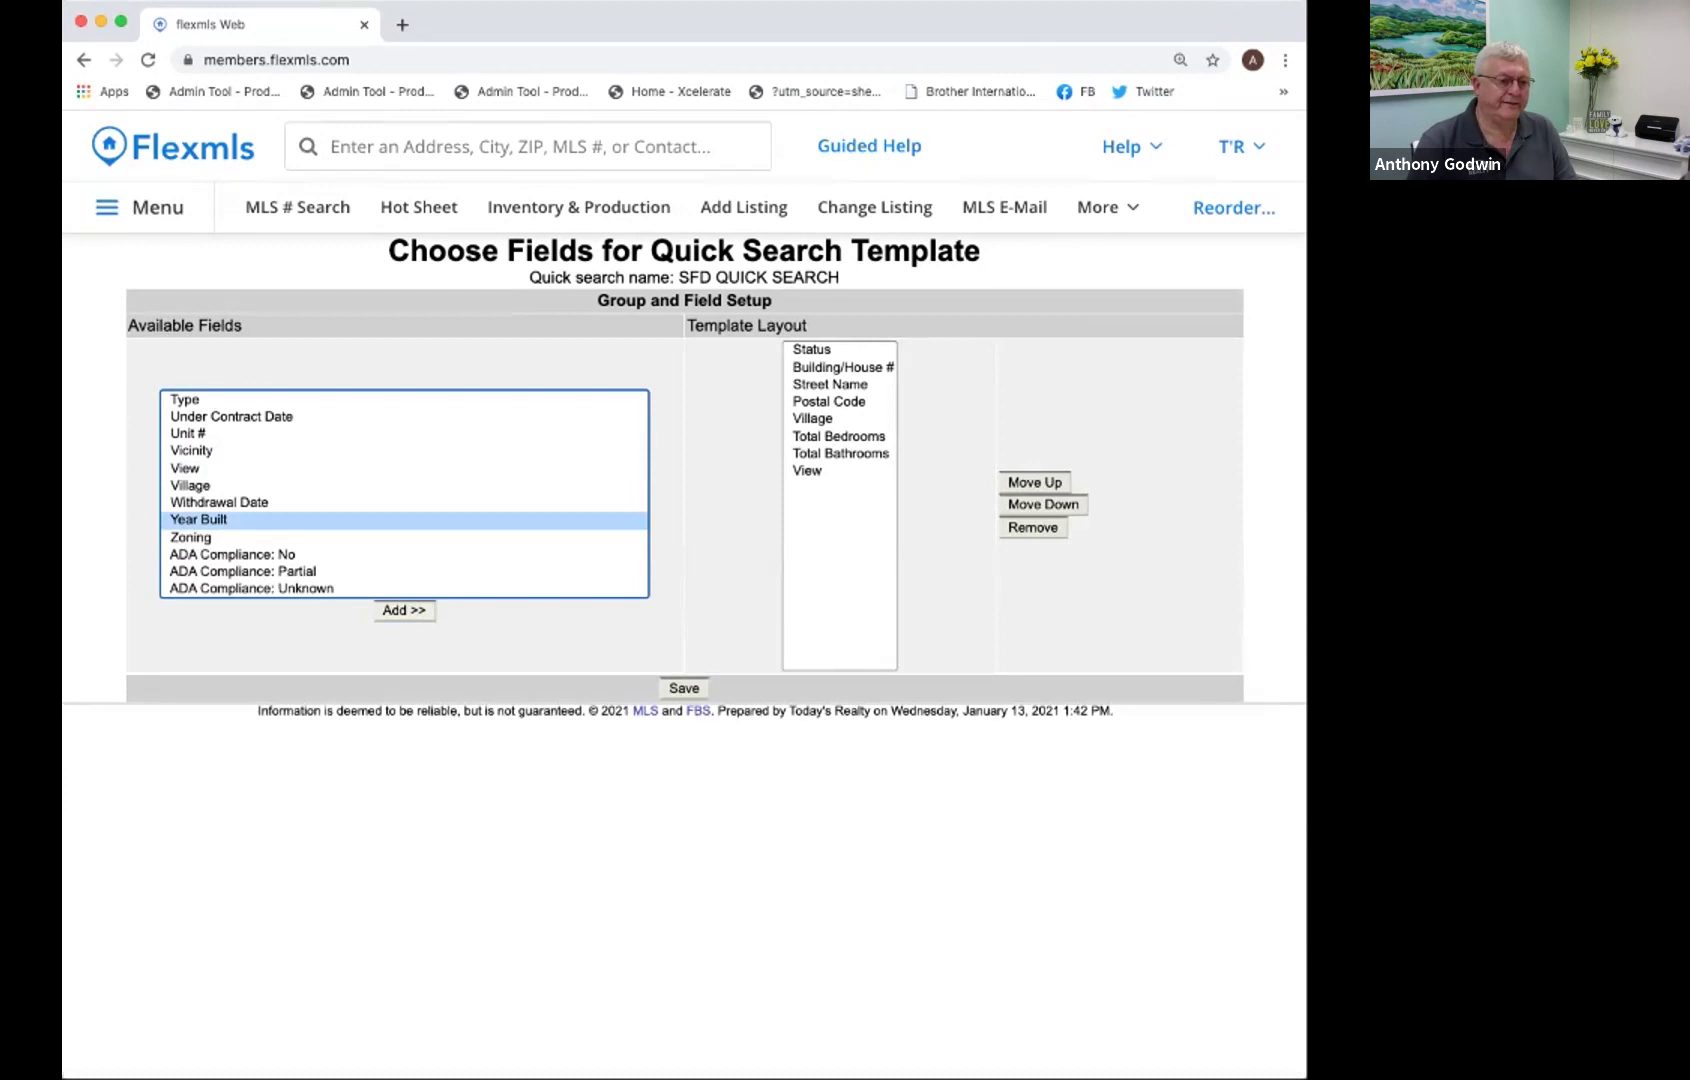
Add the Year Built and Zoning fields to the template layout.
click(404, 610)
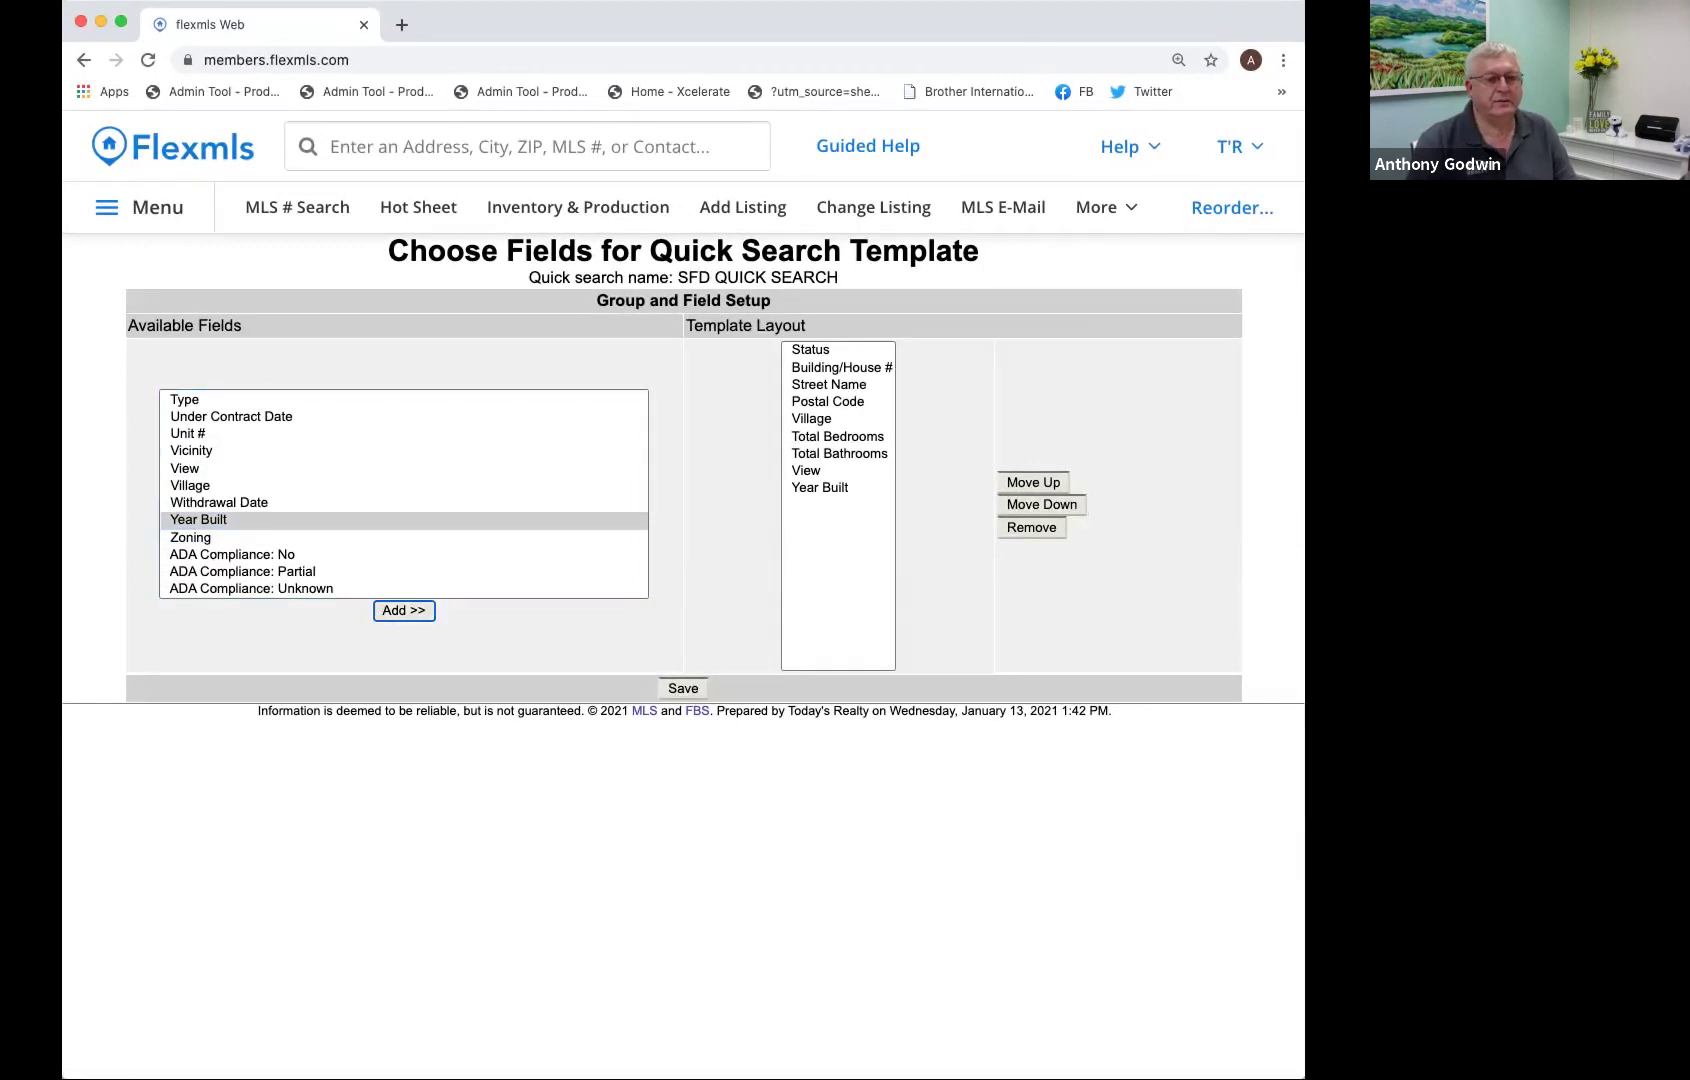
click(190, 537)
click(404, 610)
Find the Tract field among the available fields and add it to the template layout.
scroll(404, 493, up, 2)
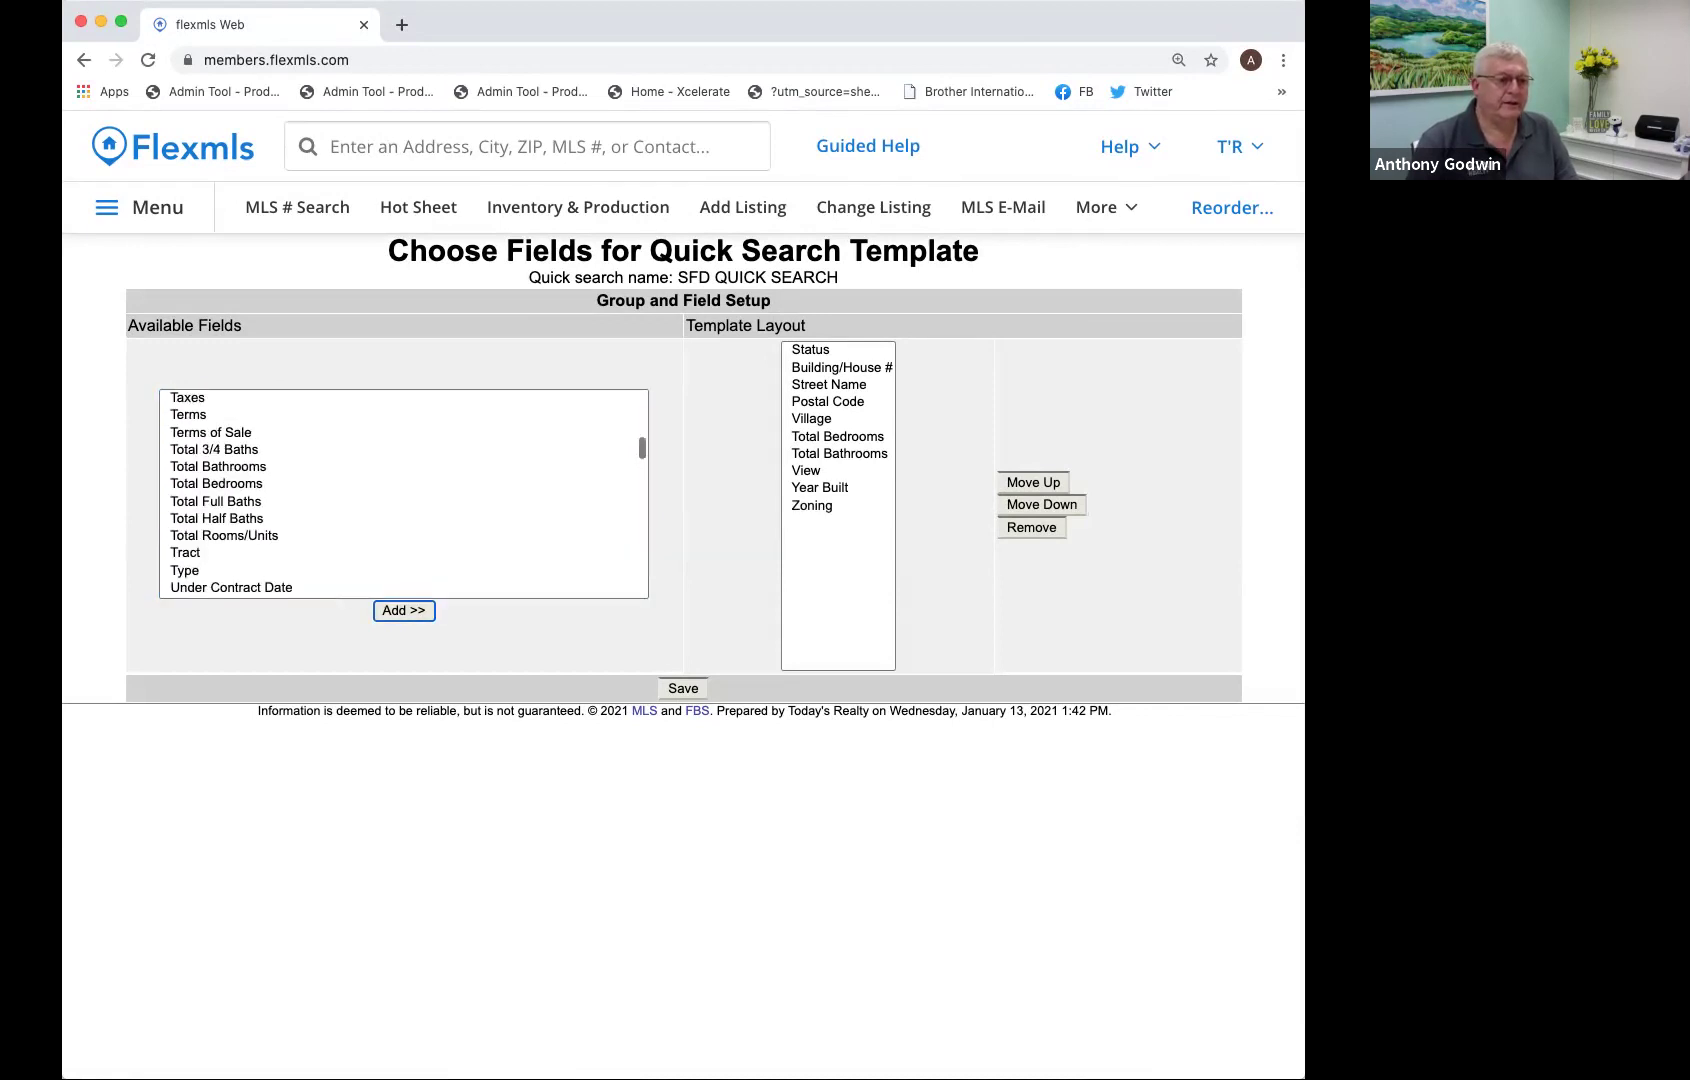
scroll(404, 493, up, 3)
scroll(404, 493, down, 5)
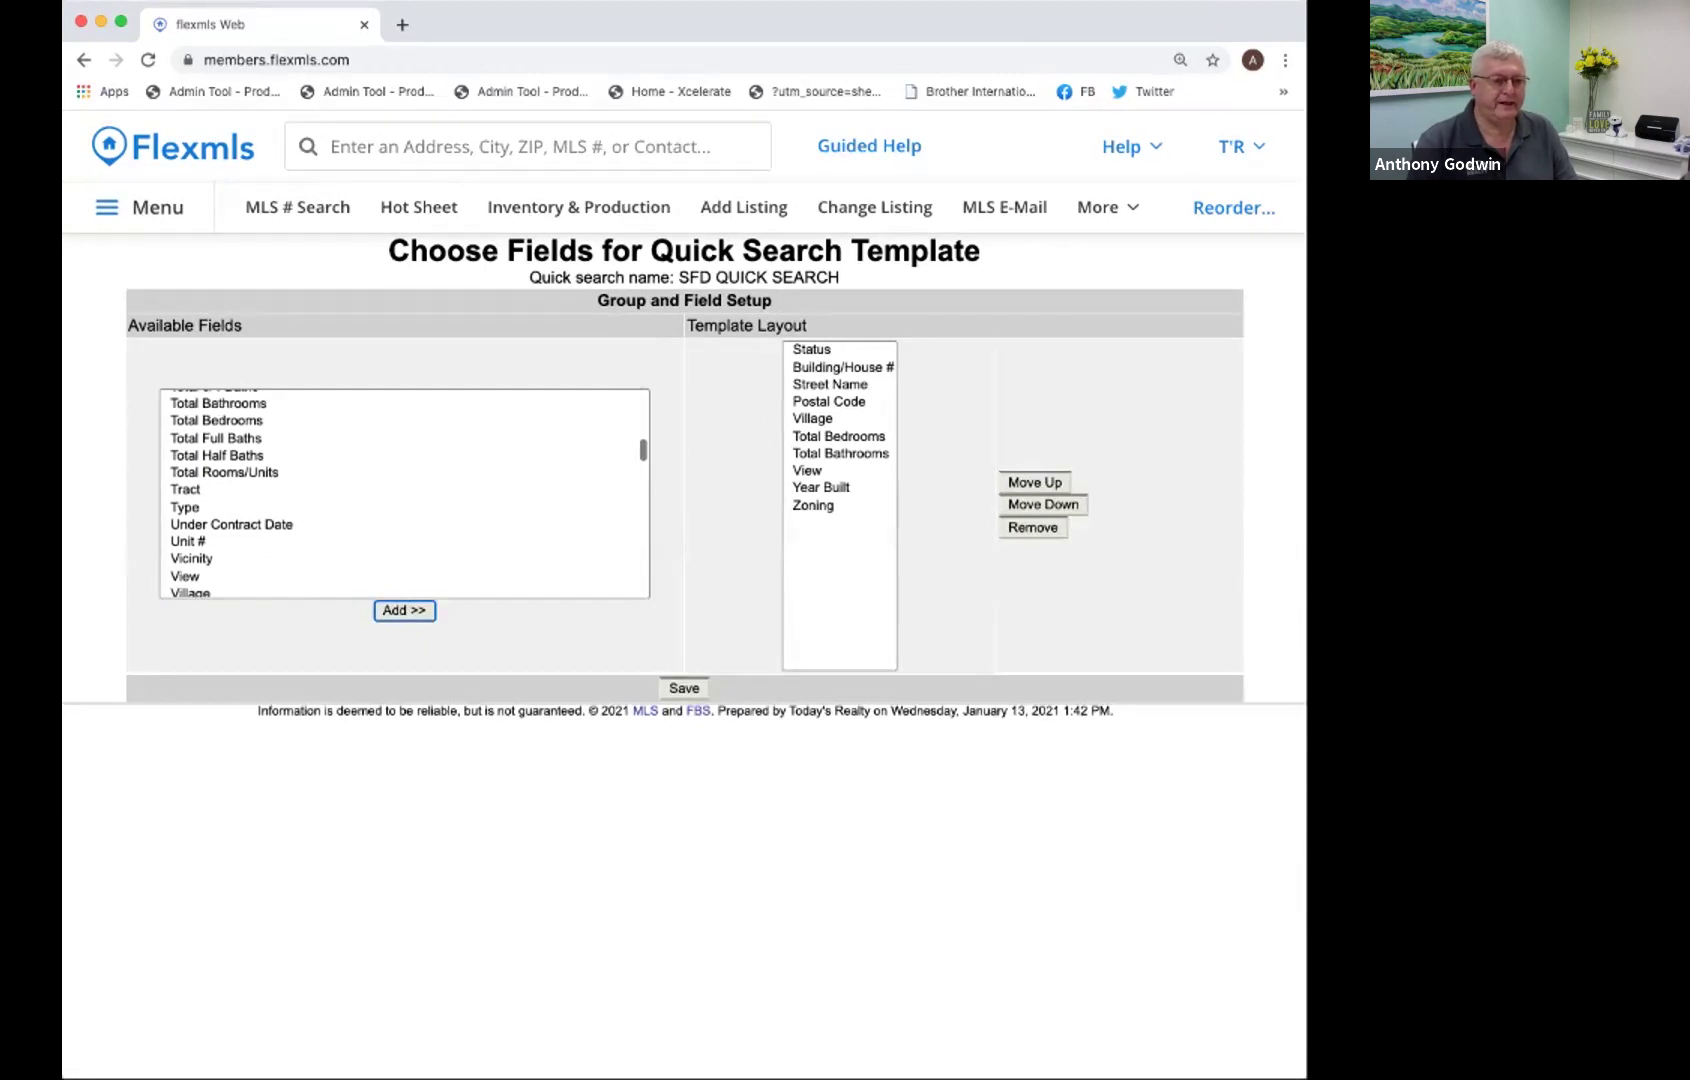
click(185, 490)
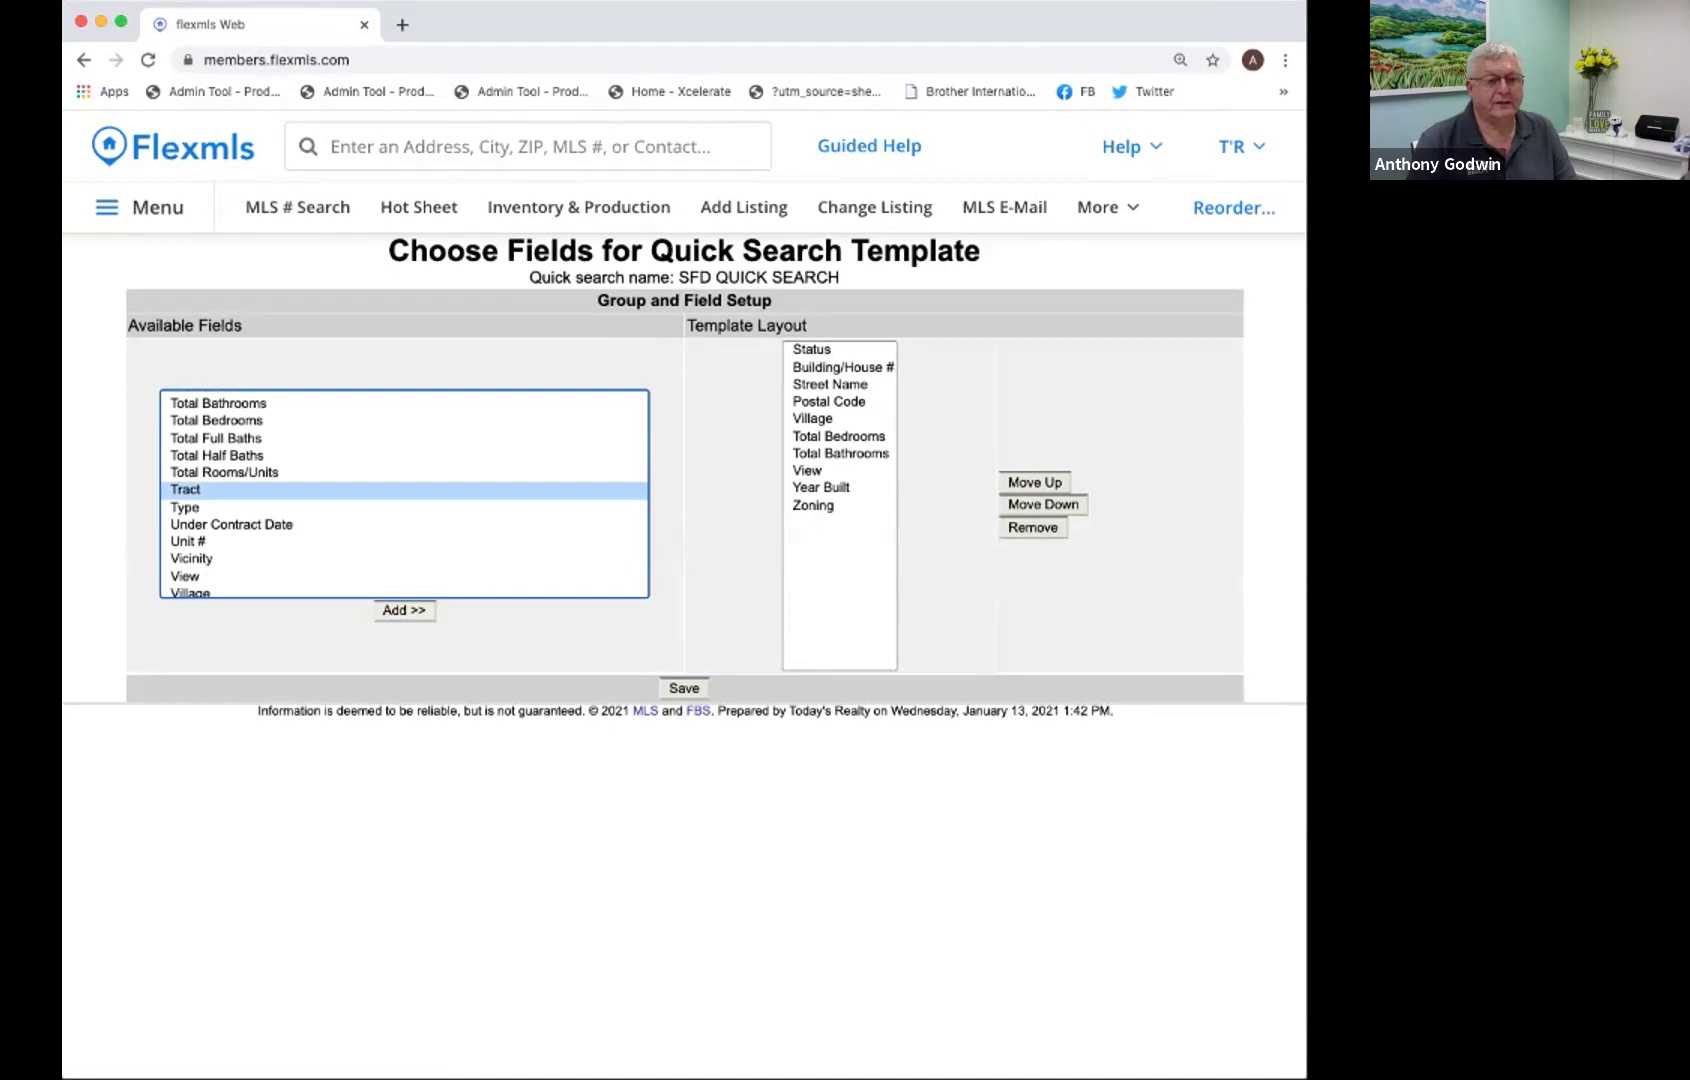
click(403, 610)
Find the Block field among the available fields and add it to the template layout.
scroll(403, 493, up, 3)
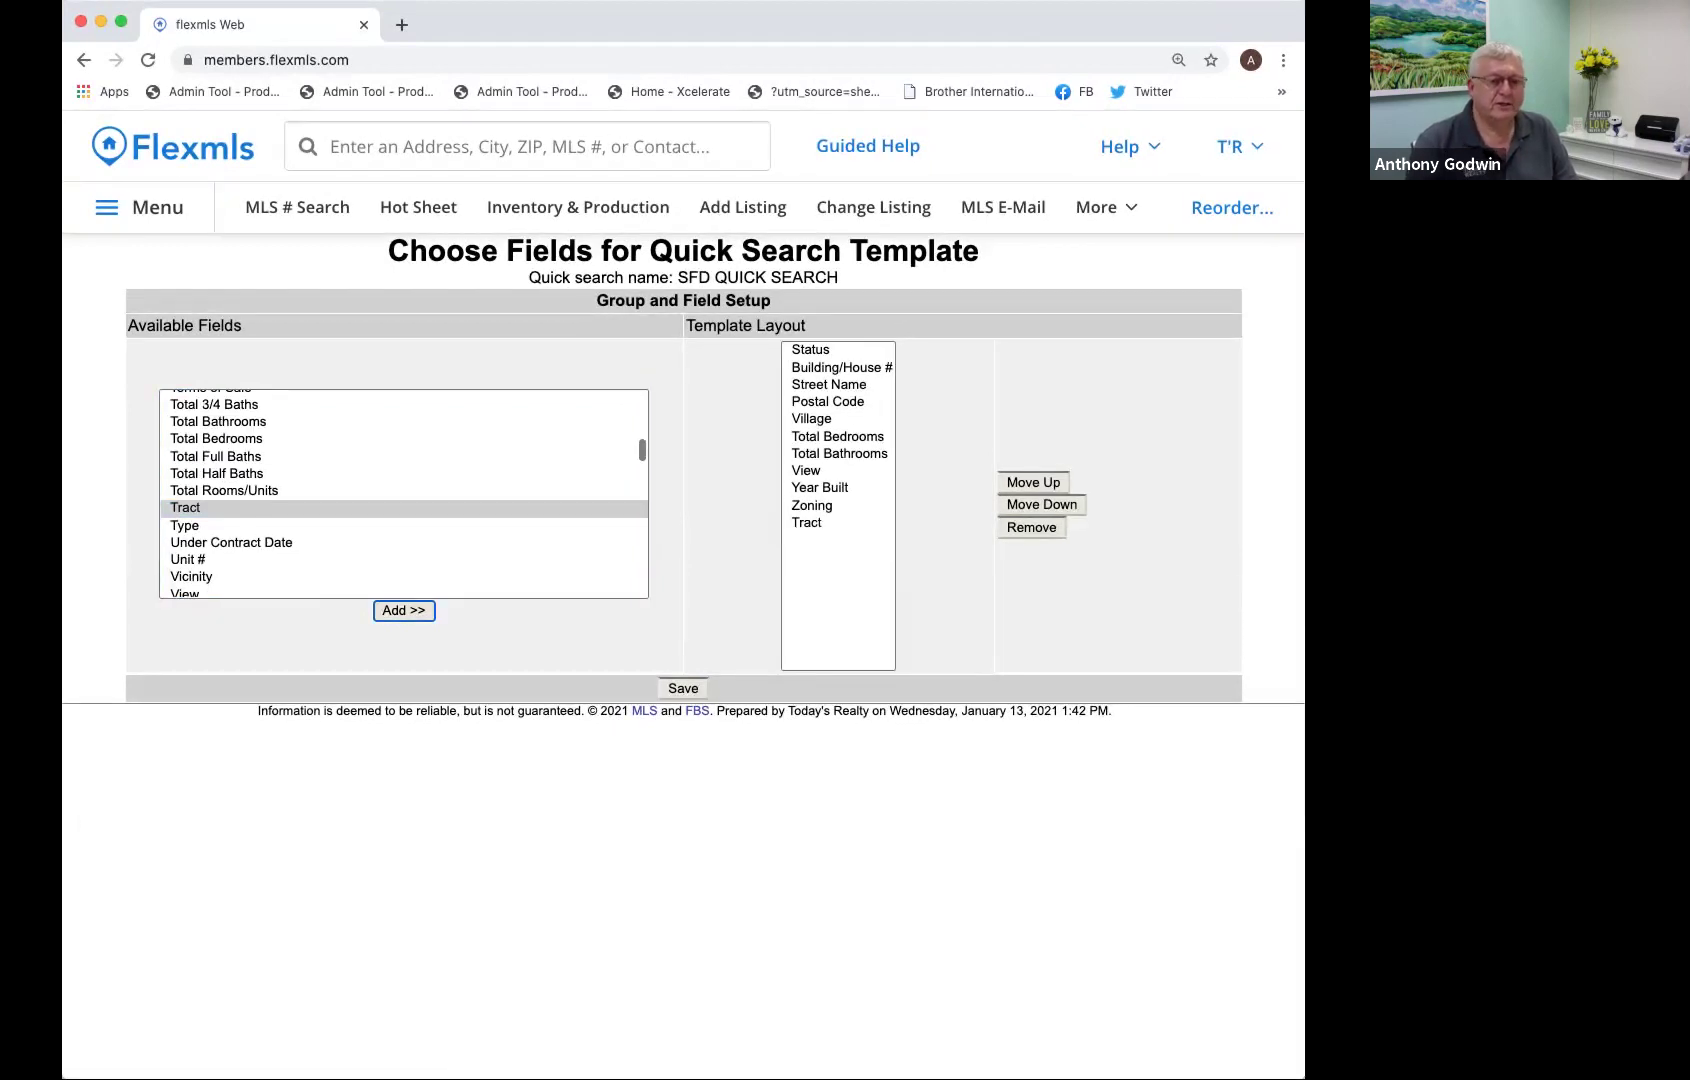
scroll(403, 493, up, 10)
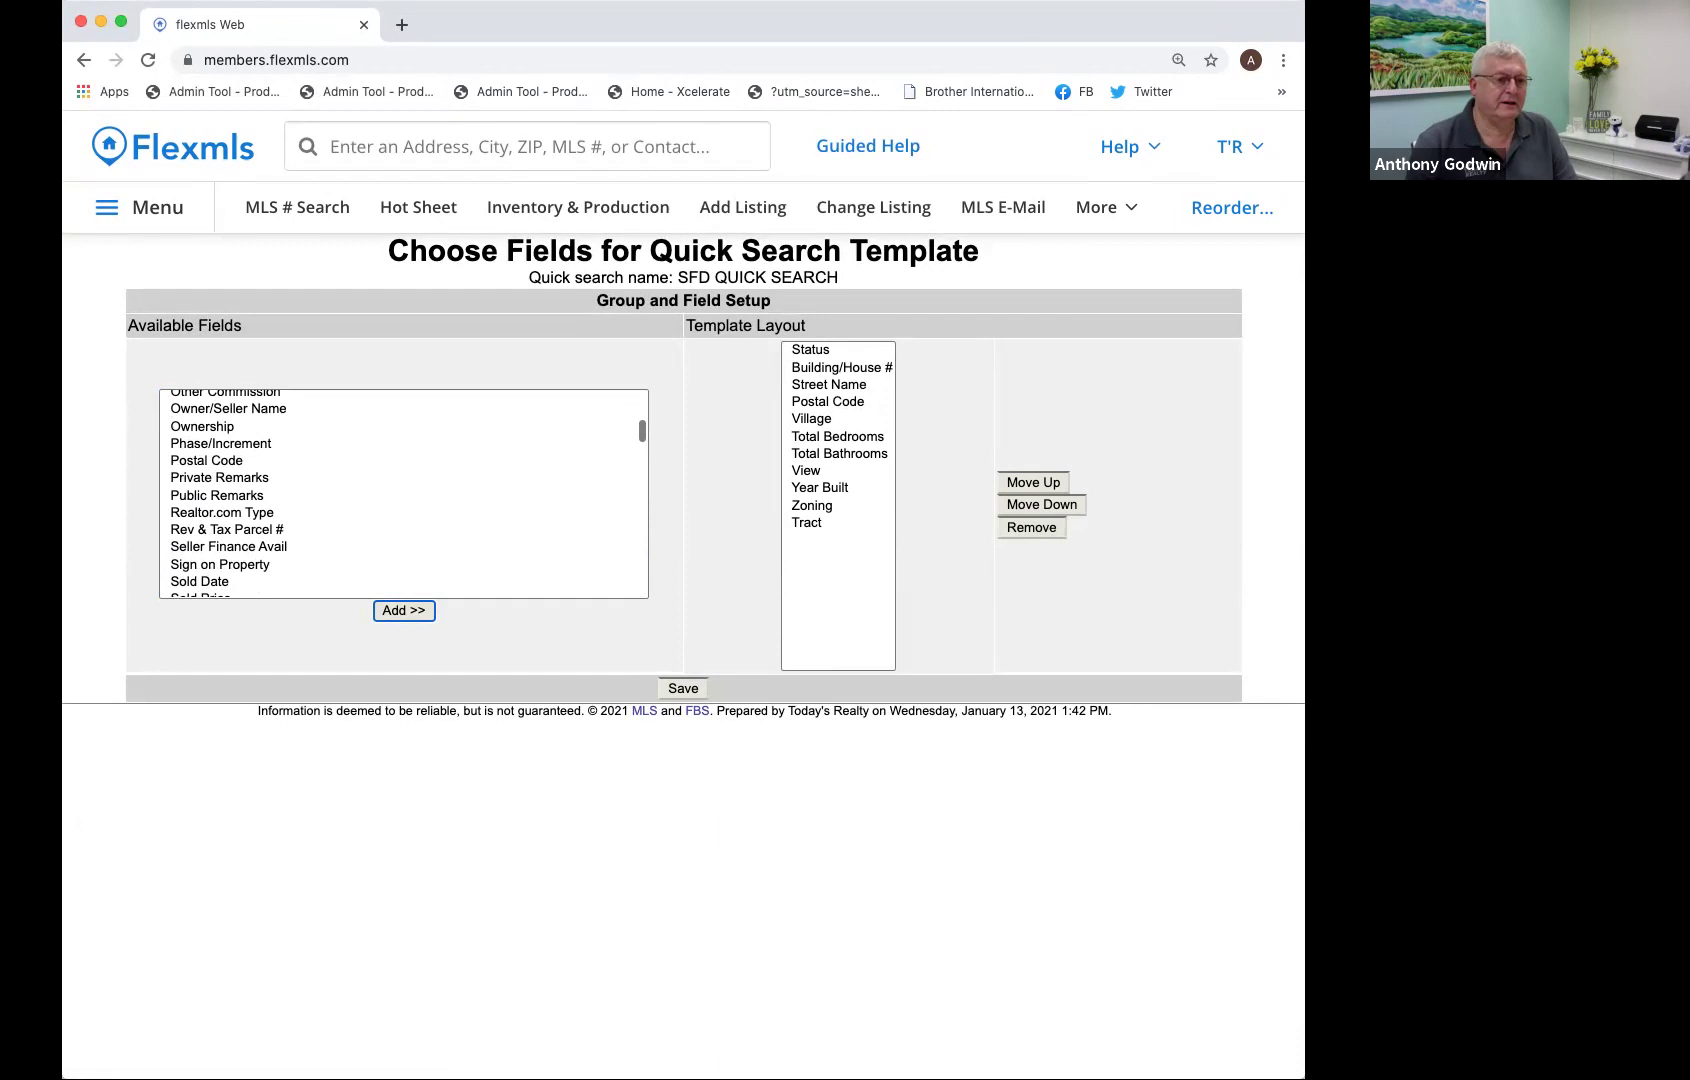
scroll(403, 493, up, 3)
scroll(403, 493, down, 2)
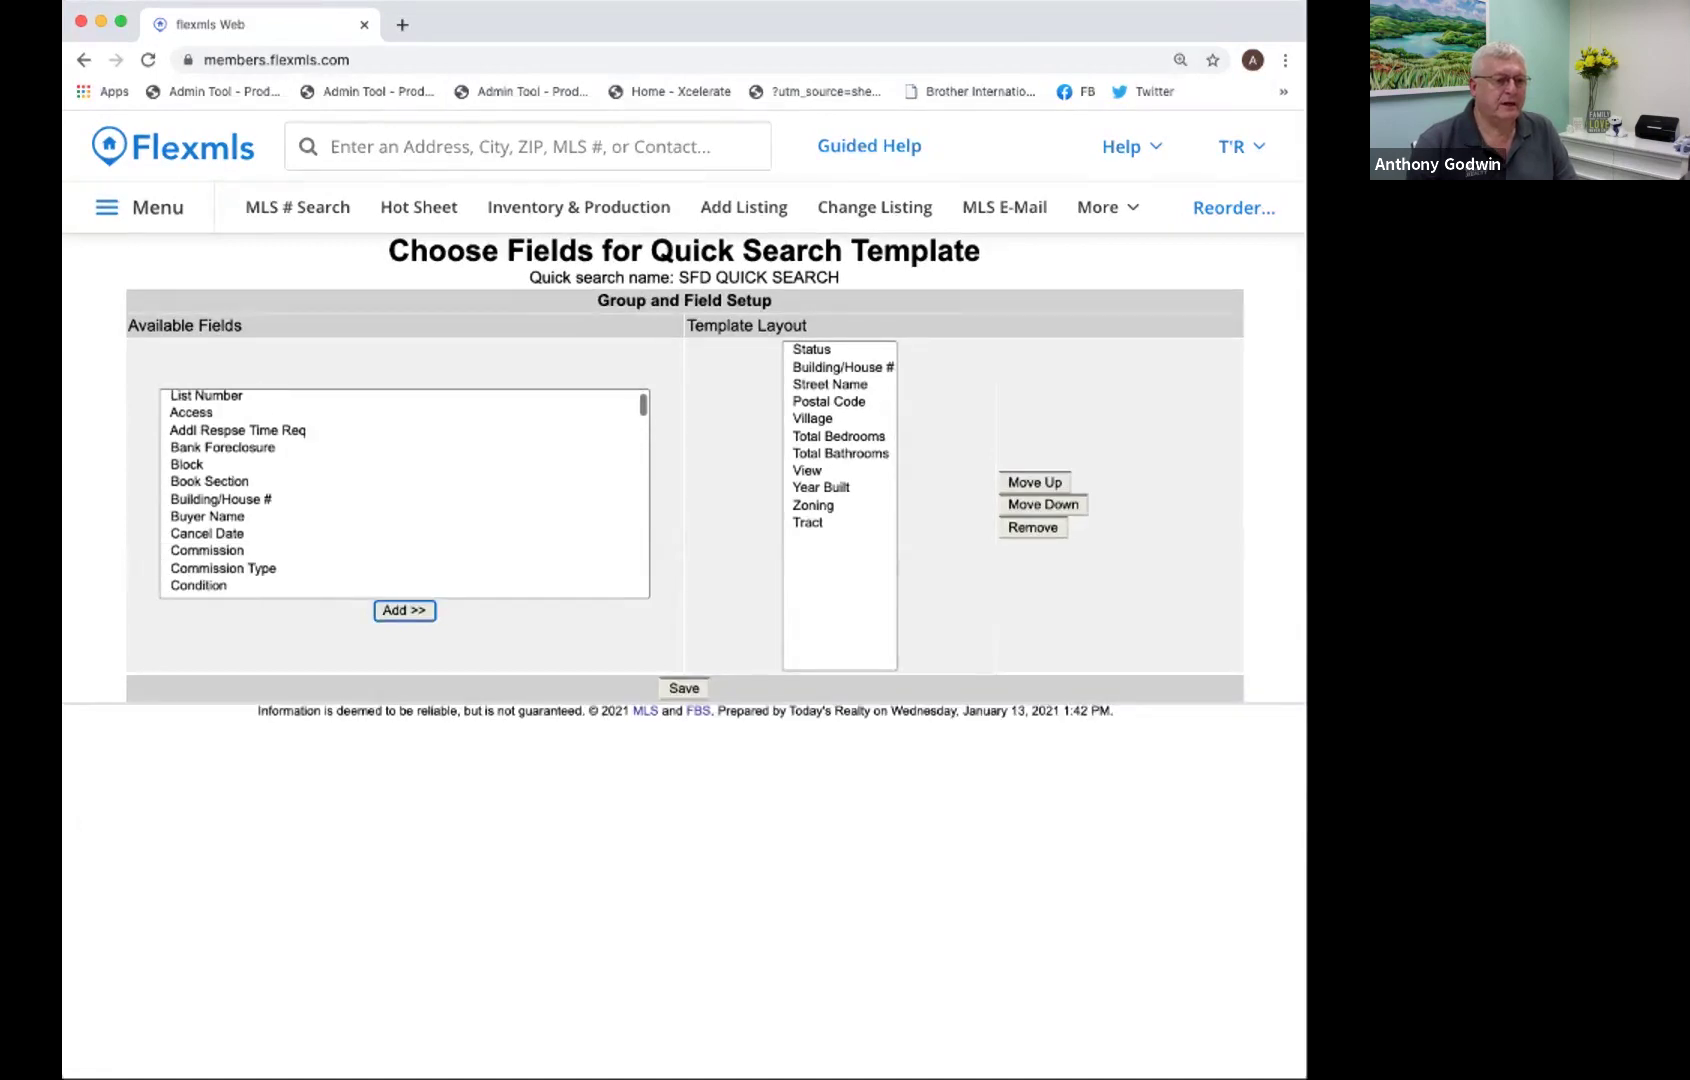
click(187, 424)
click(403, 610)
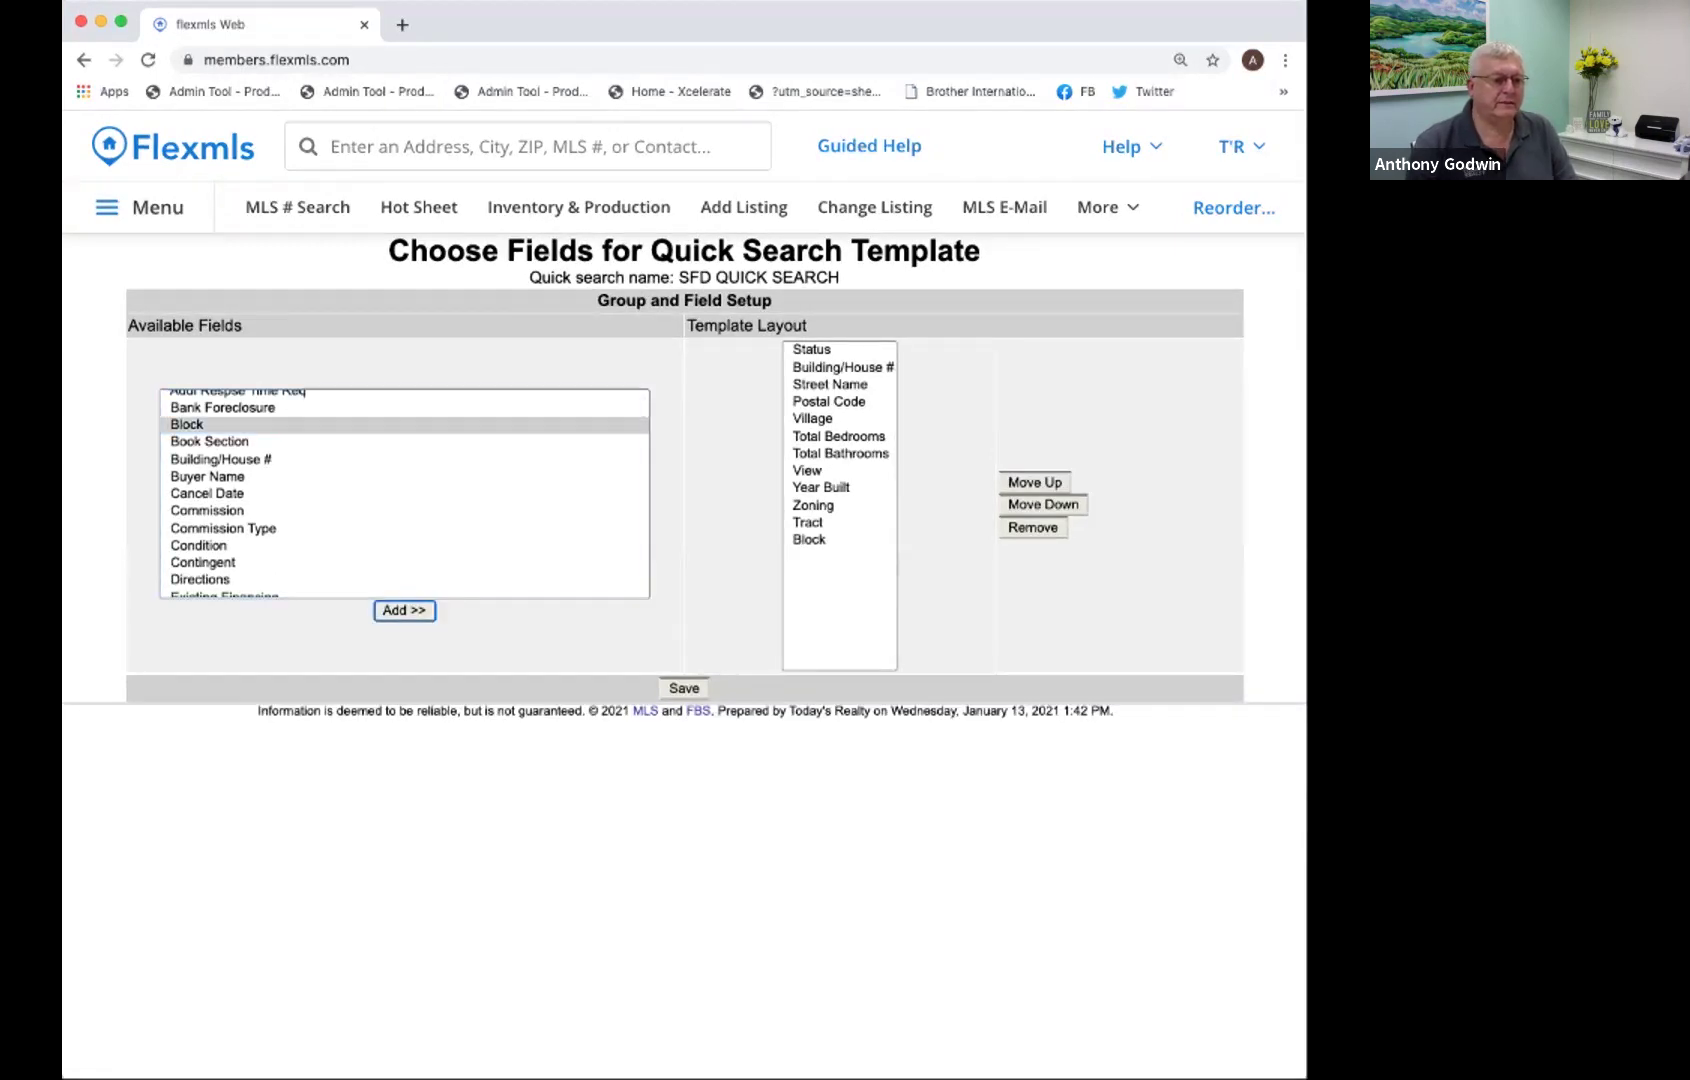
Find the Lot and Phase/Increment fields among the available fields and add both to the template layout.
scroll(403, 493, down, 10)
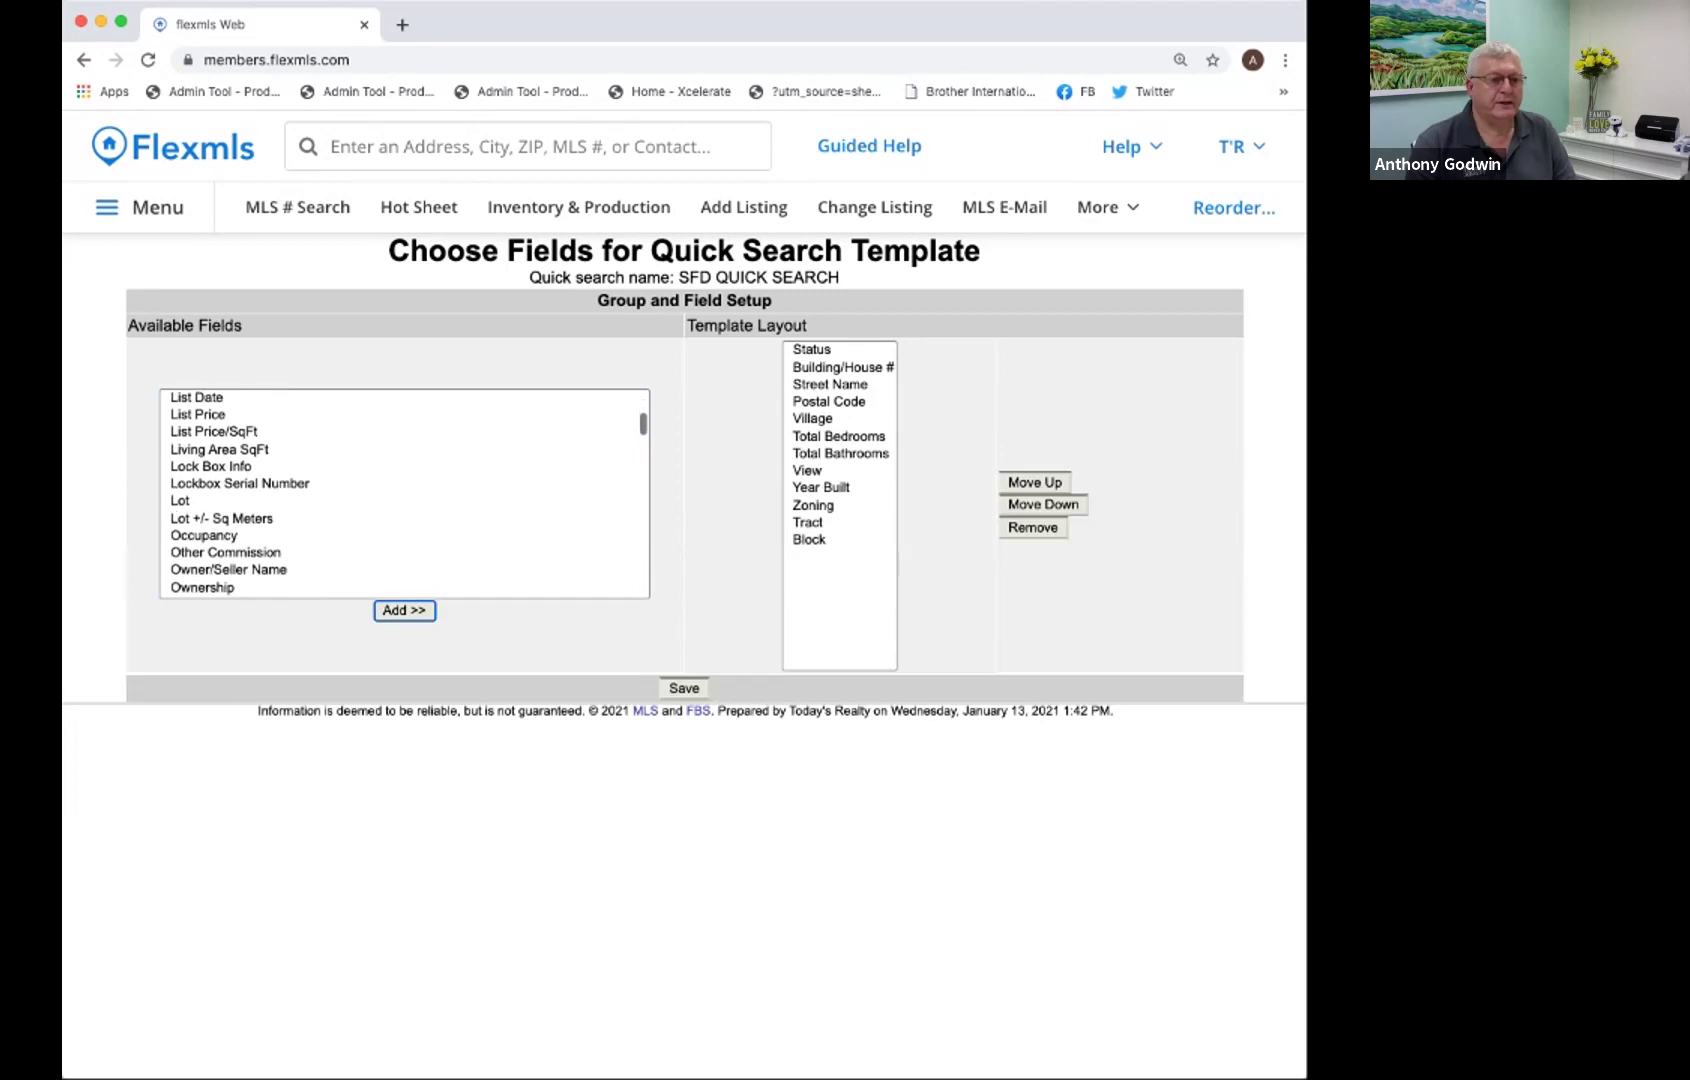
click(180, 500)
click(403, 610)
scroll(403, 493, up, 2)
scroll(403, 493, down, 3)
scroll(403, 493, down, 2)
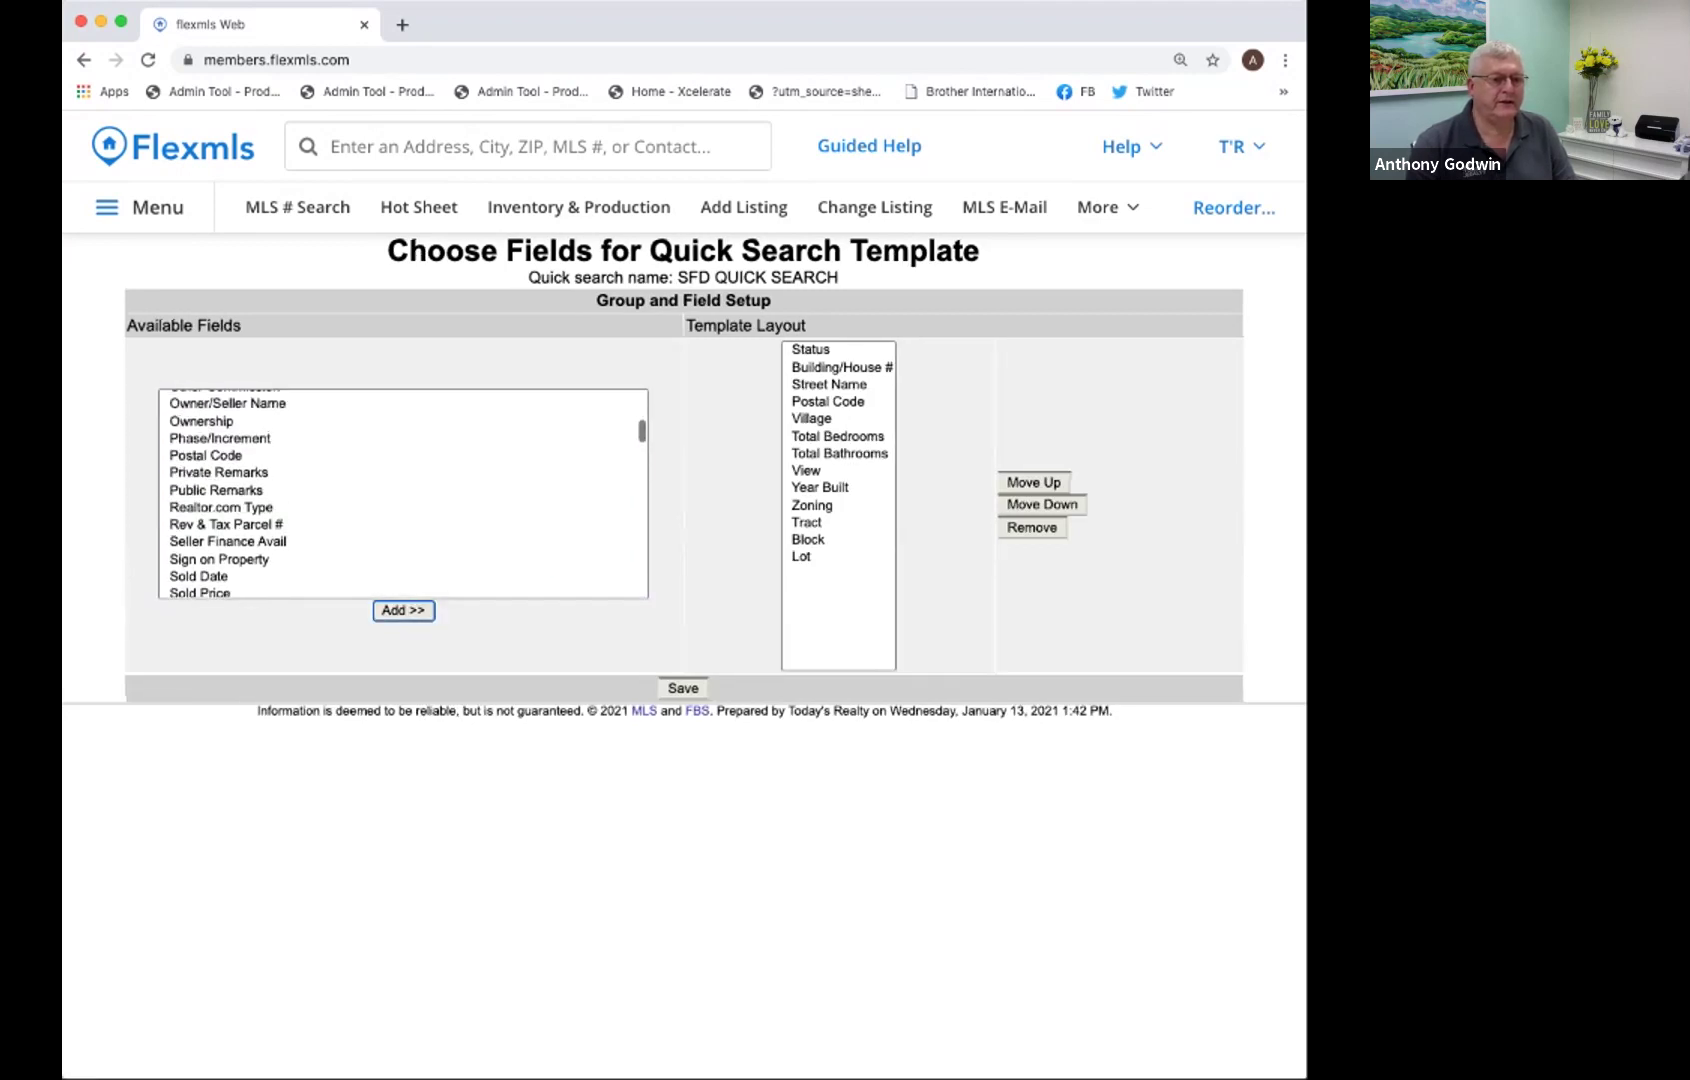
click(219, 438)
click(403, 610)
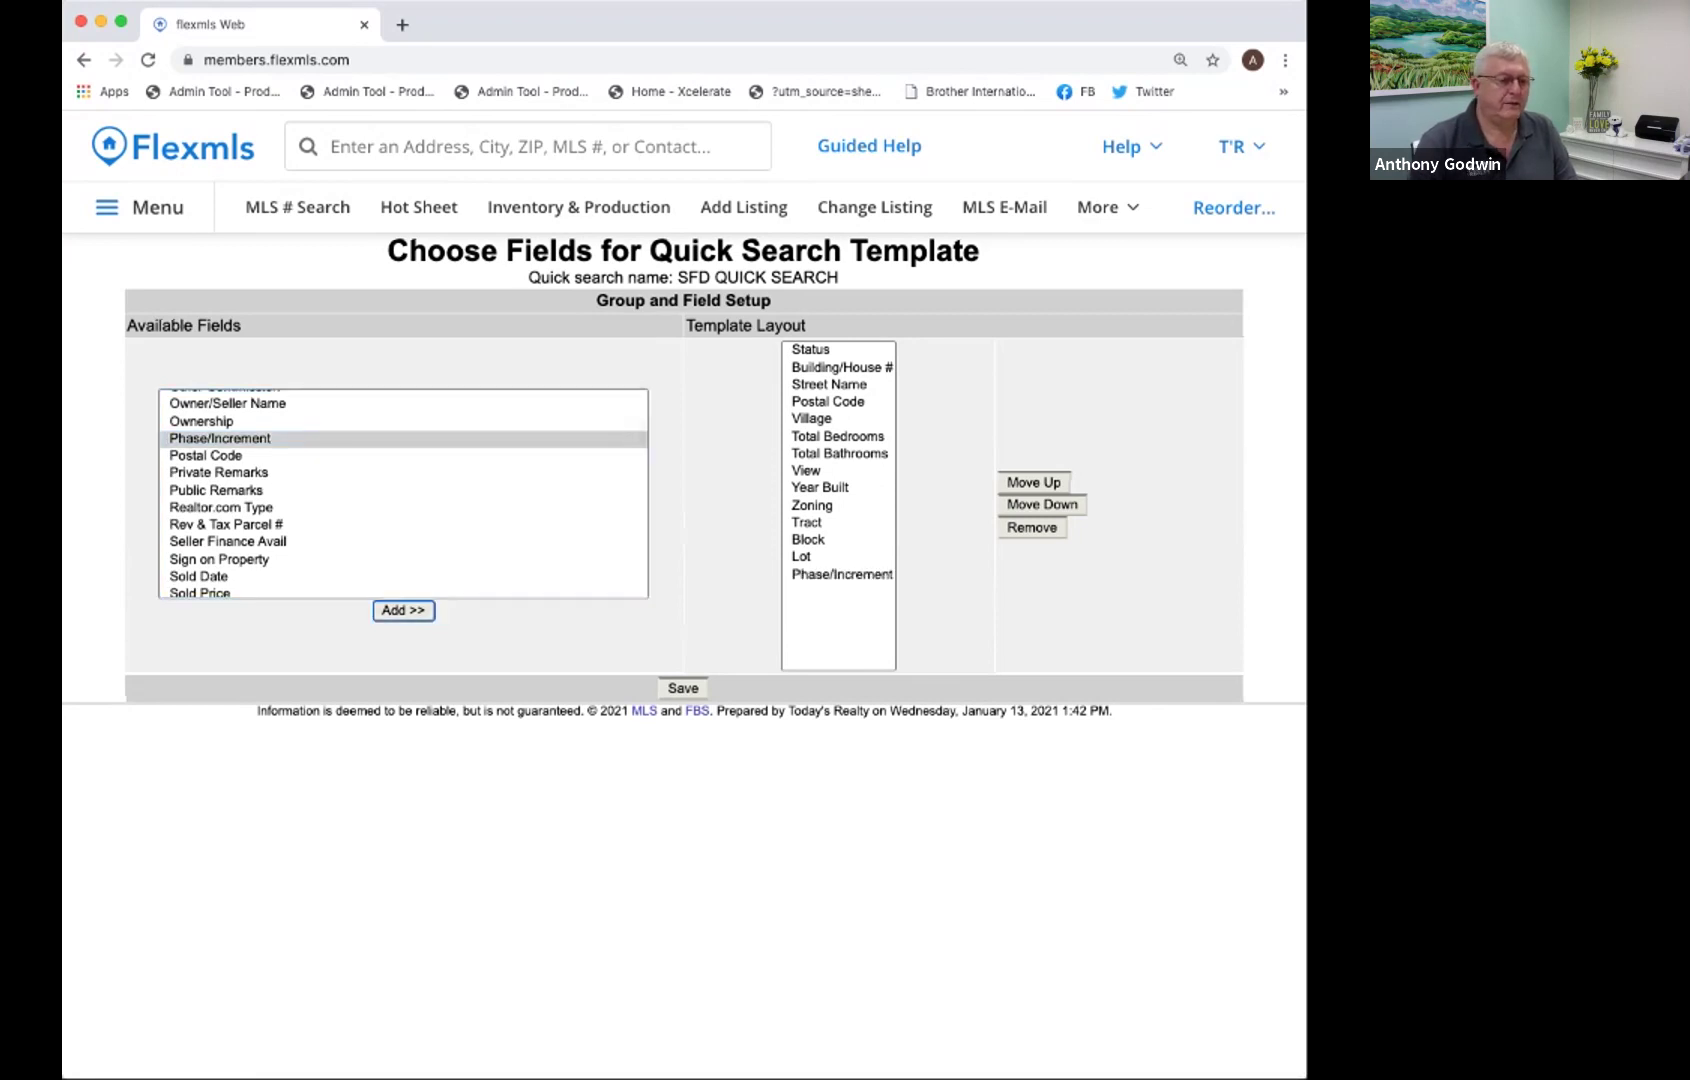
Look through the available fields for the property's living area field.
scroll(403, 493, up, 10)
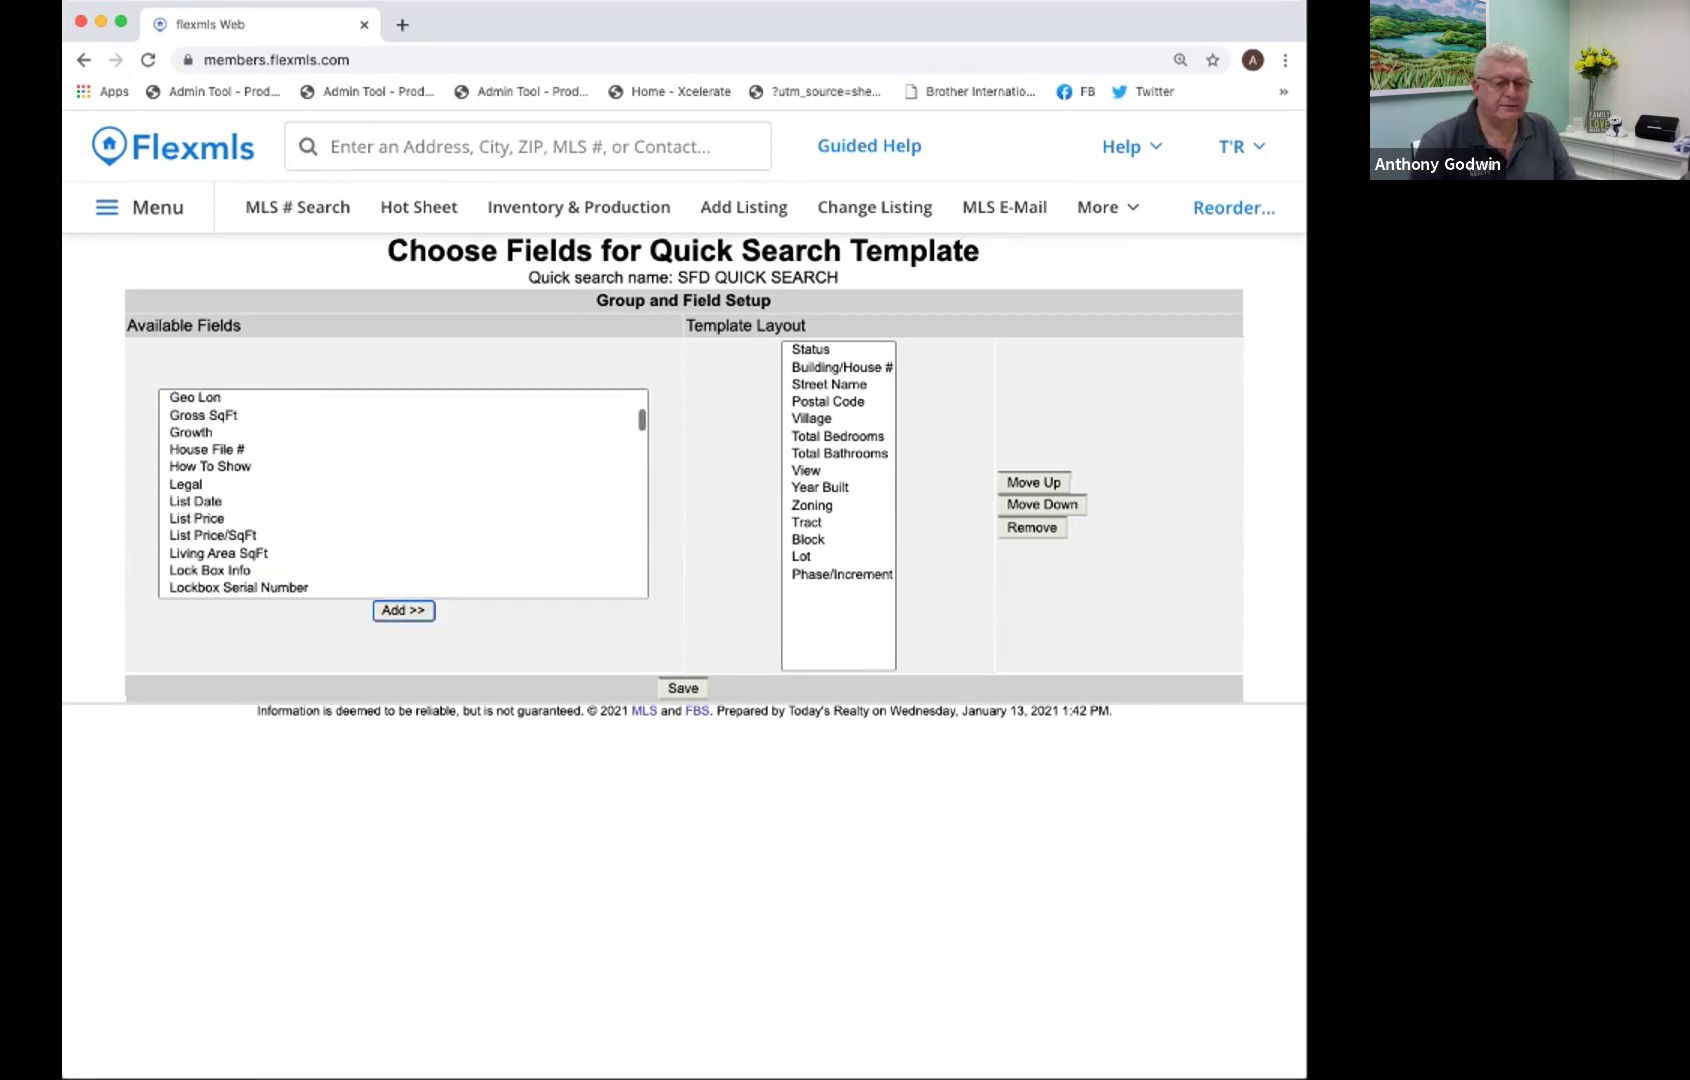
scroll(403, 493, down, 1)
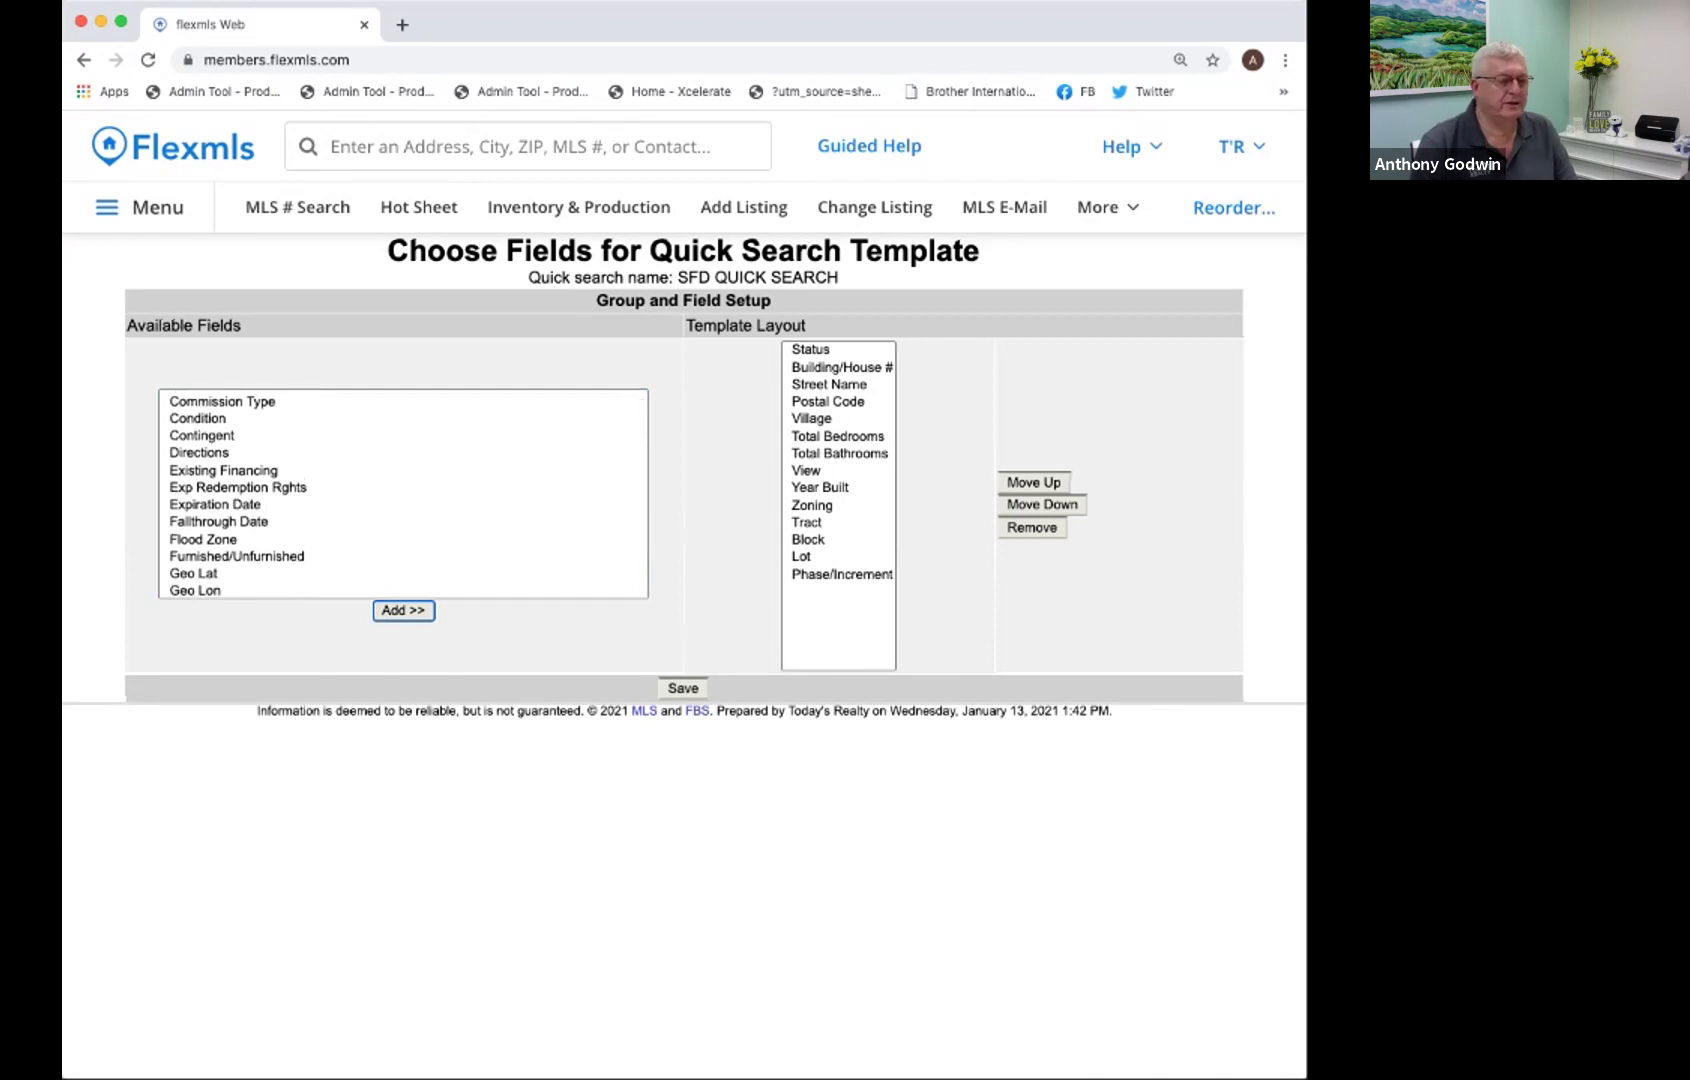
scroll(403, 493, down, 4)
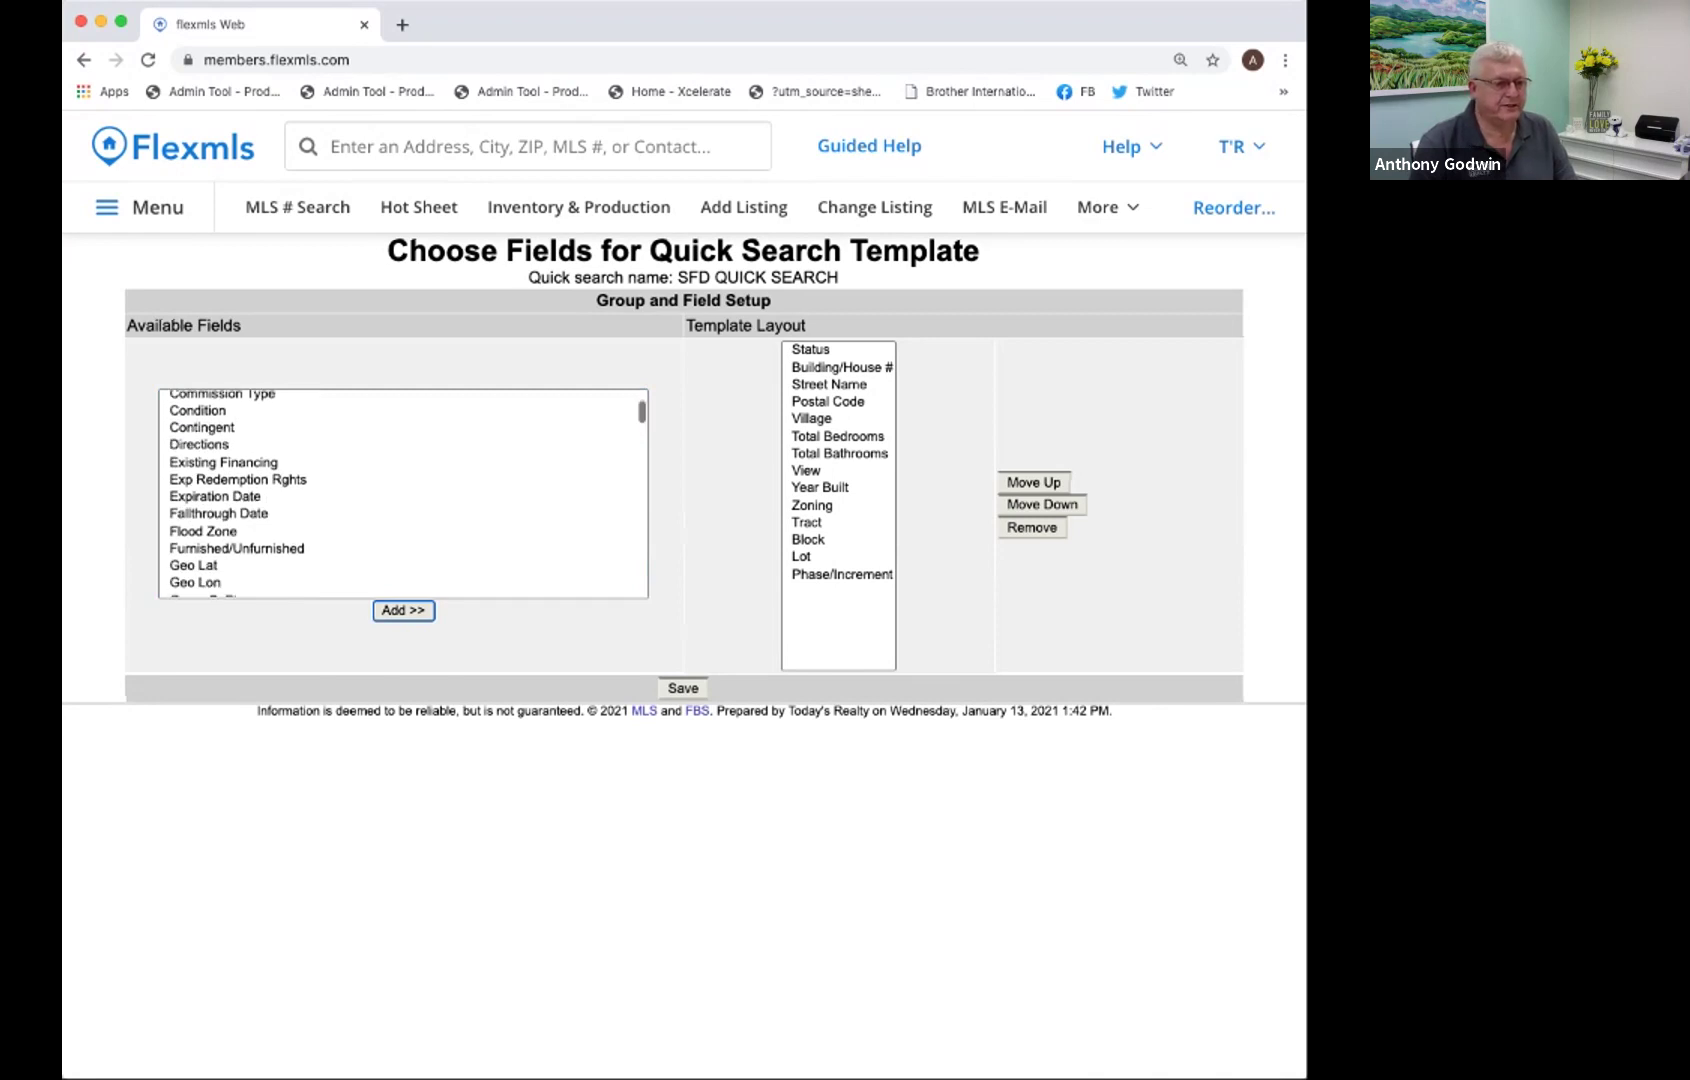
scroll(403, 493, up, 5)
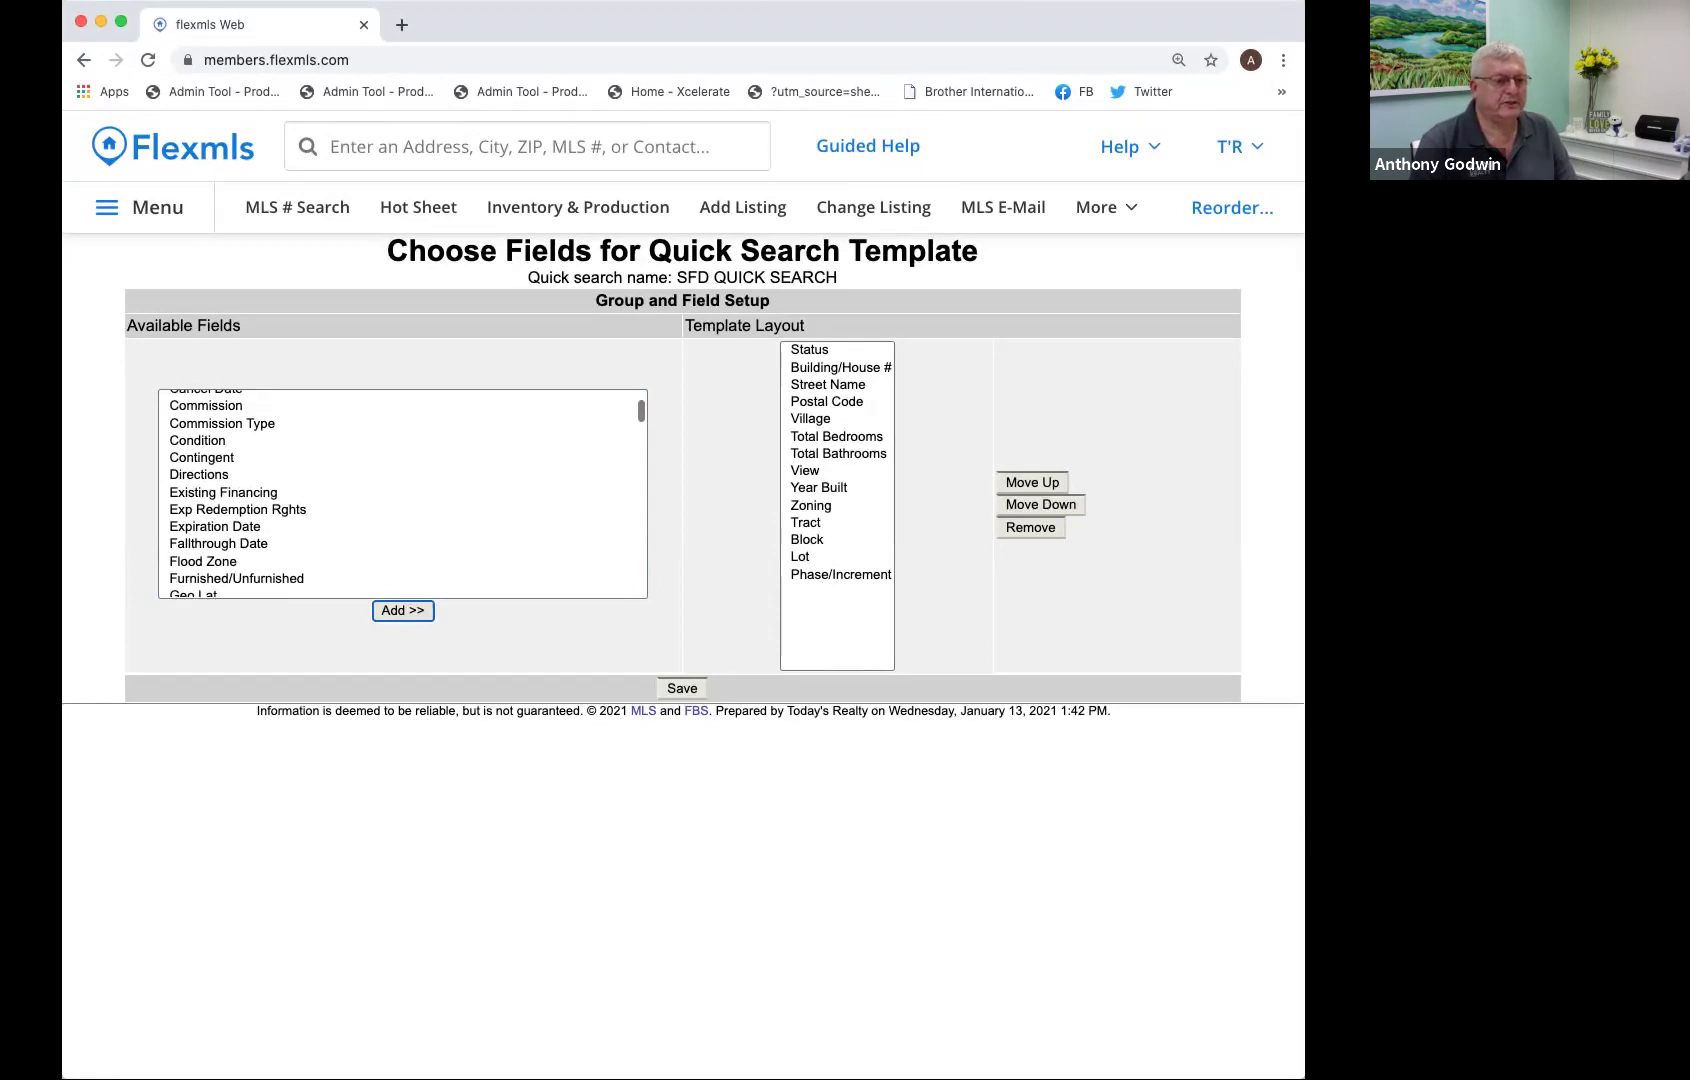
scroll(403, 493, up, 5)
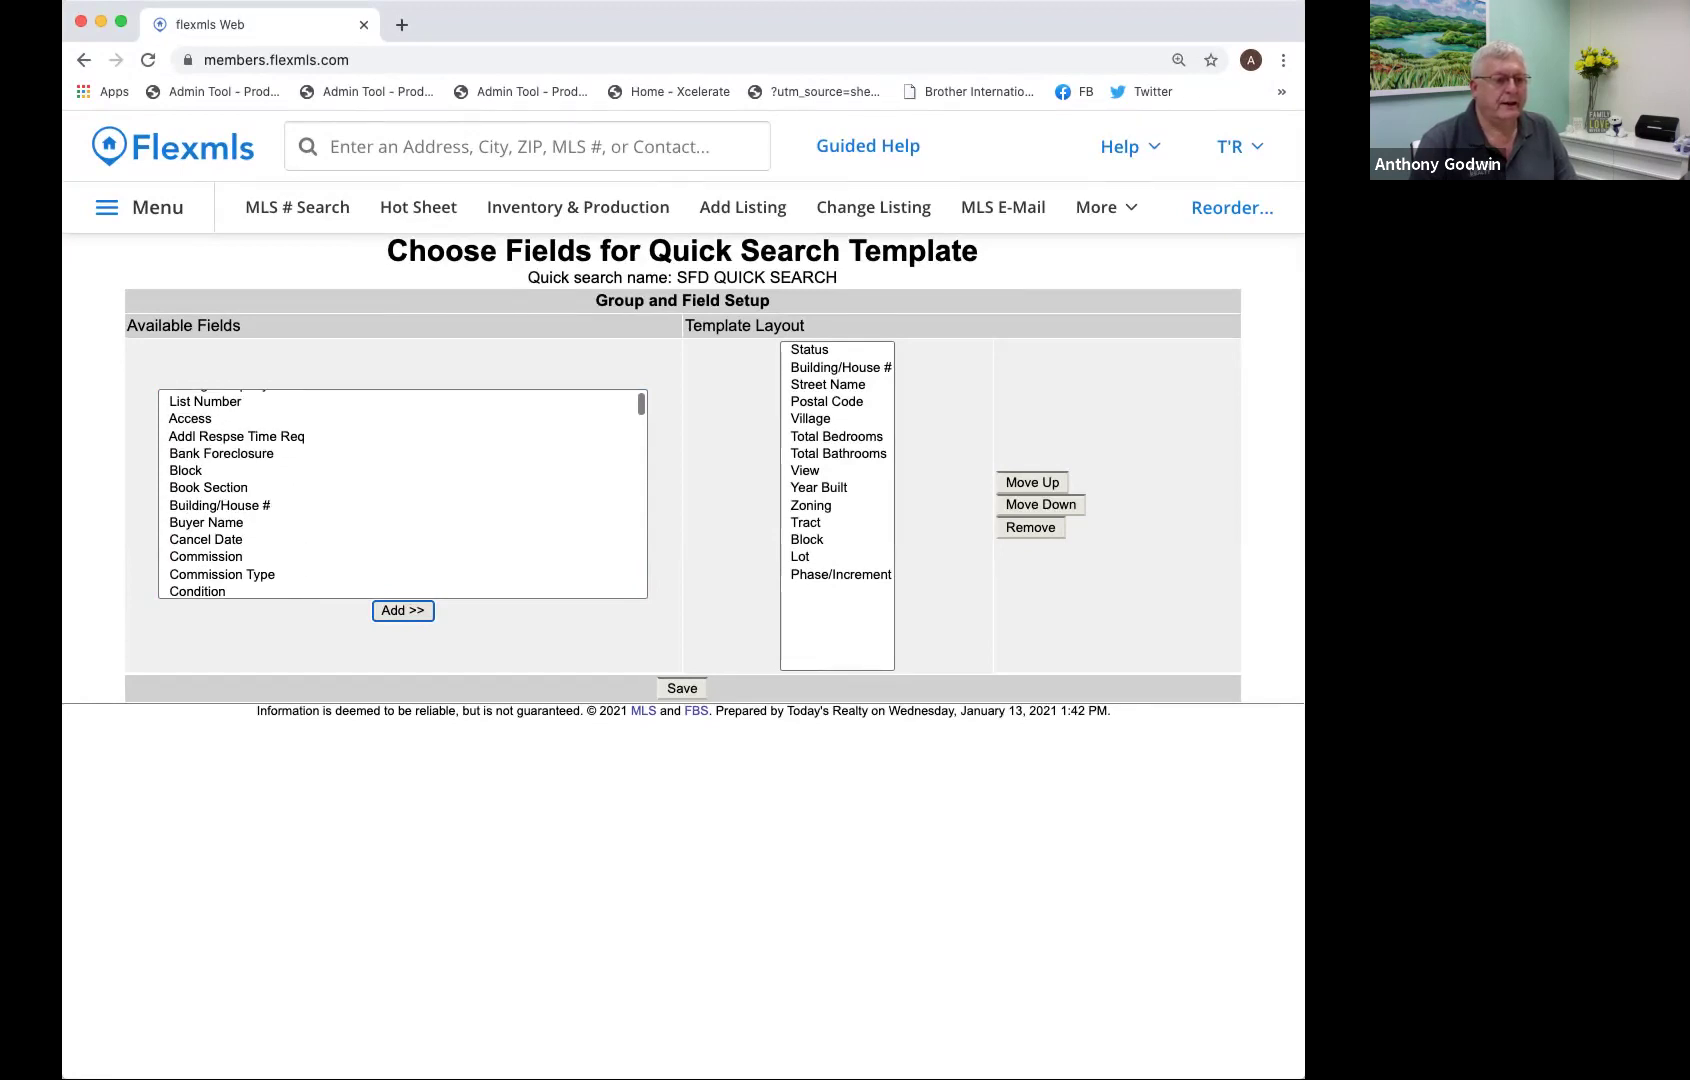
scroll(403, 493, down, 10)
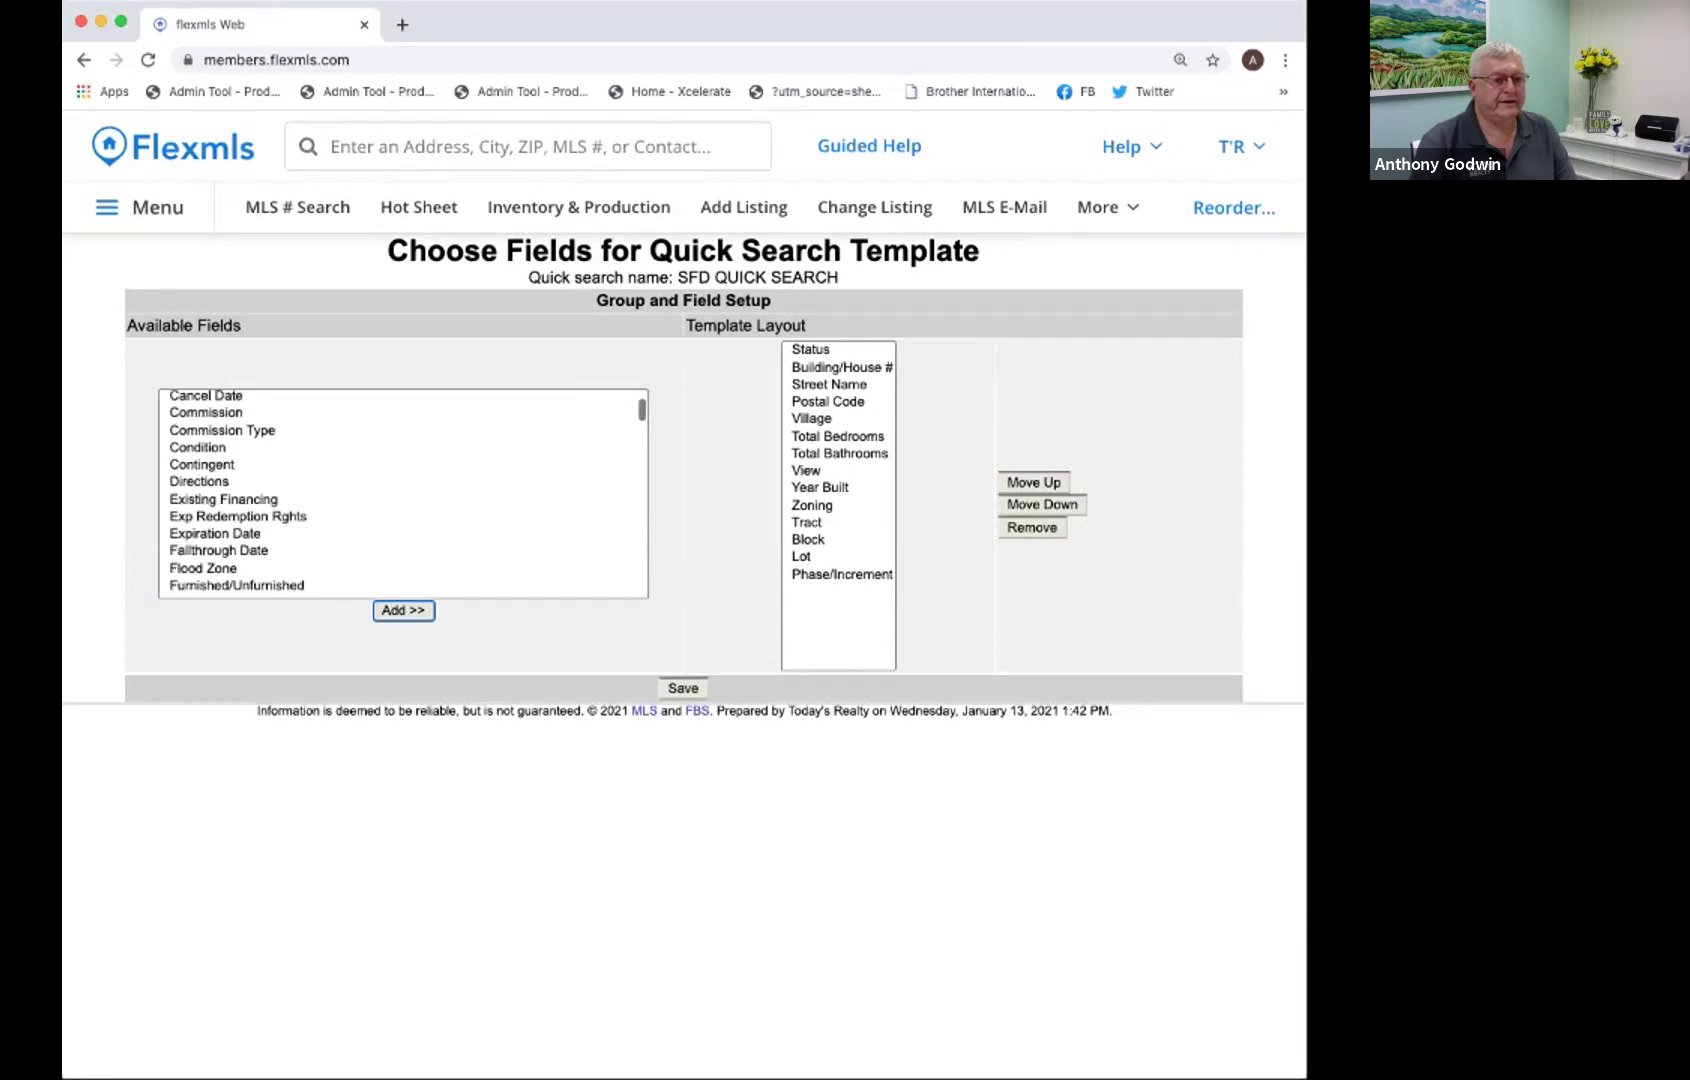
scroll(403, 493, down, 3)
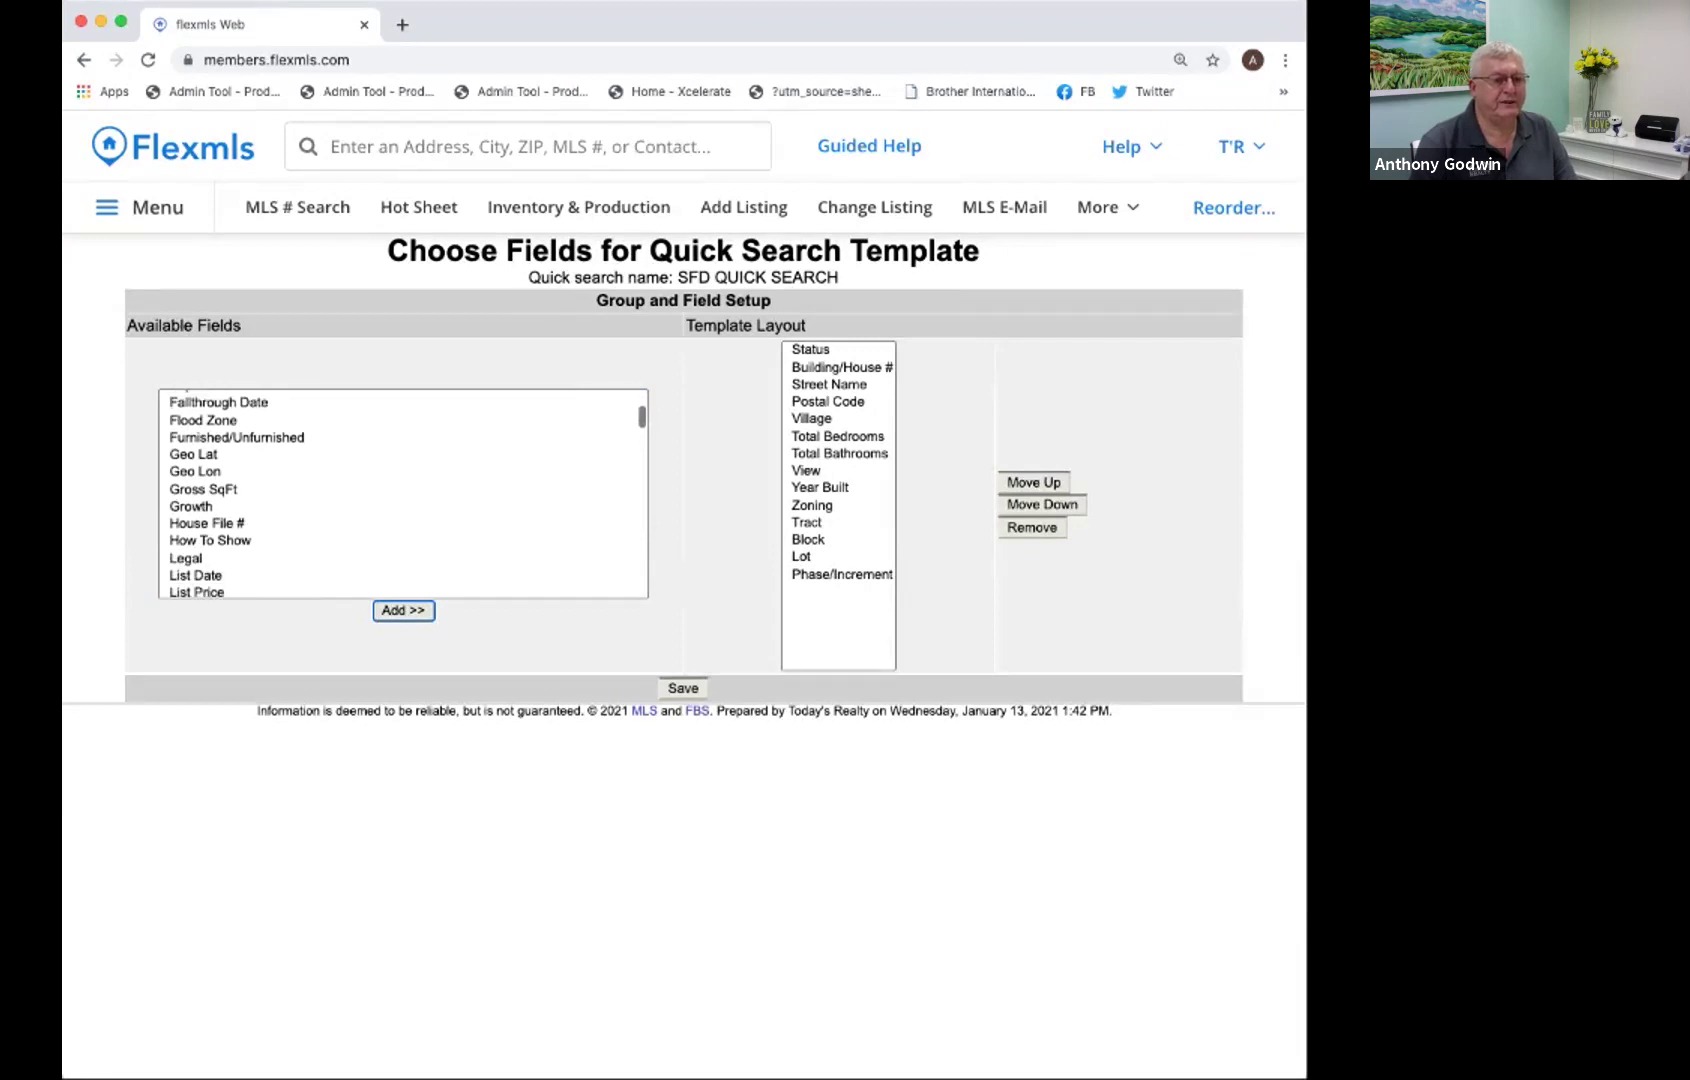
scroll(403, 493, down, 1)
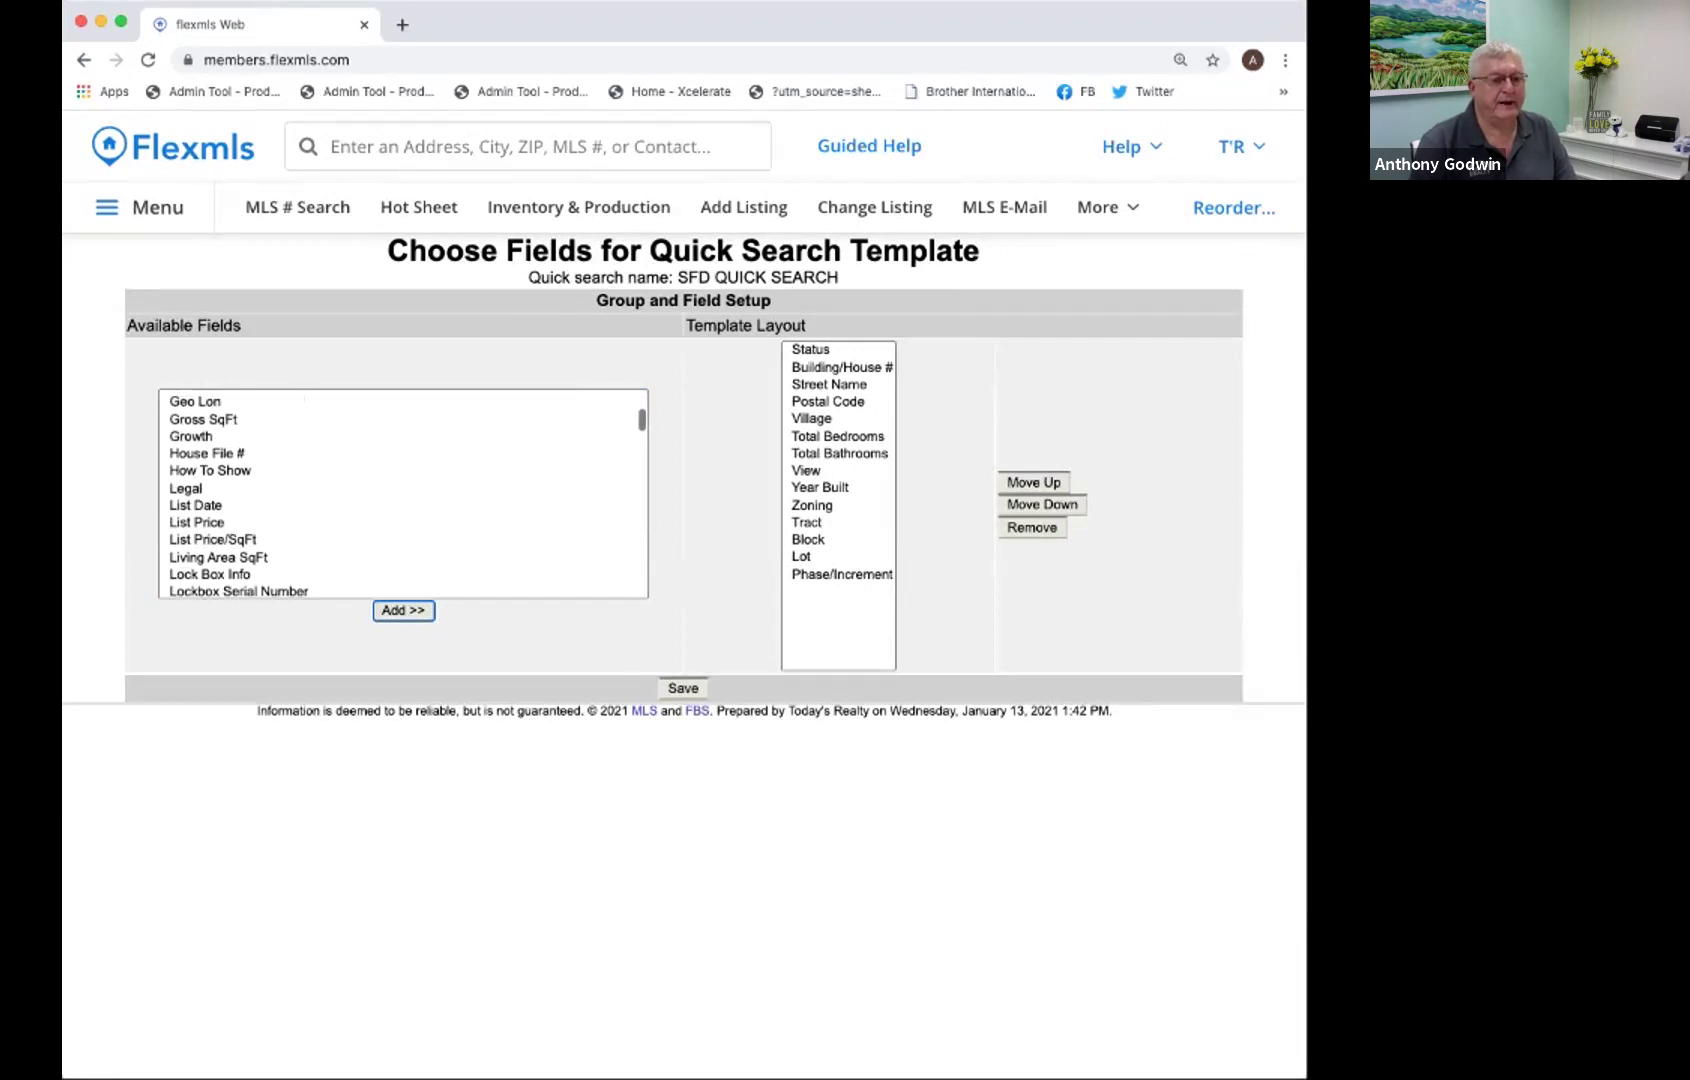
click(213, 543)
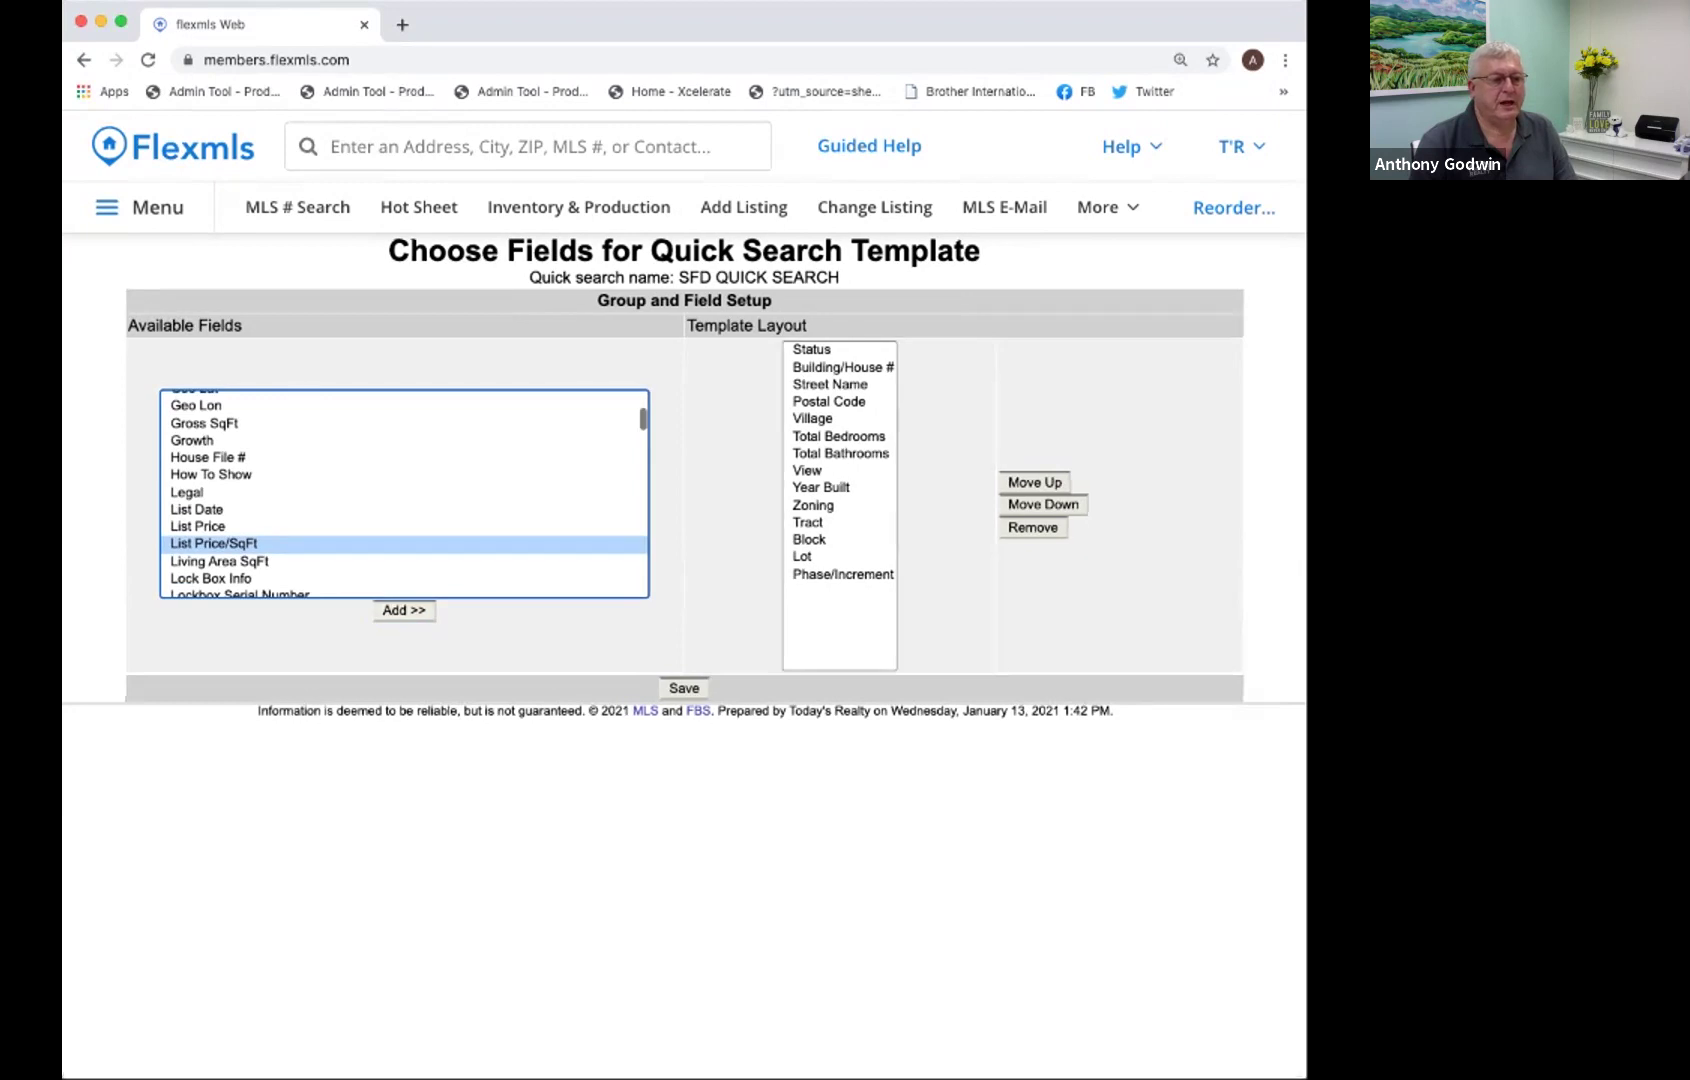
click(404, 610)
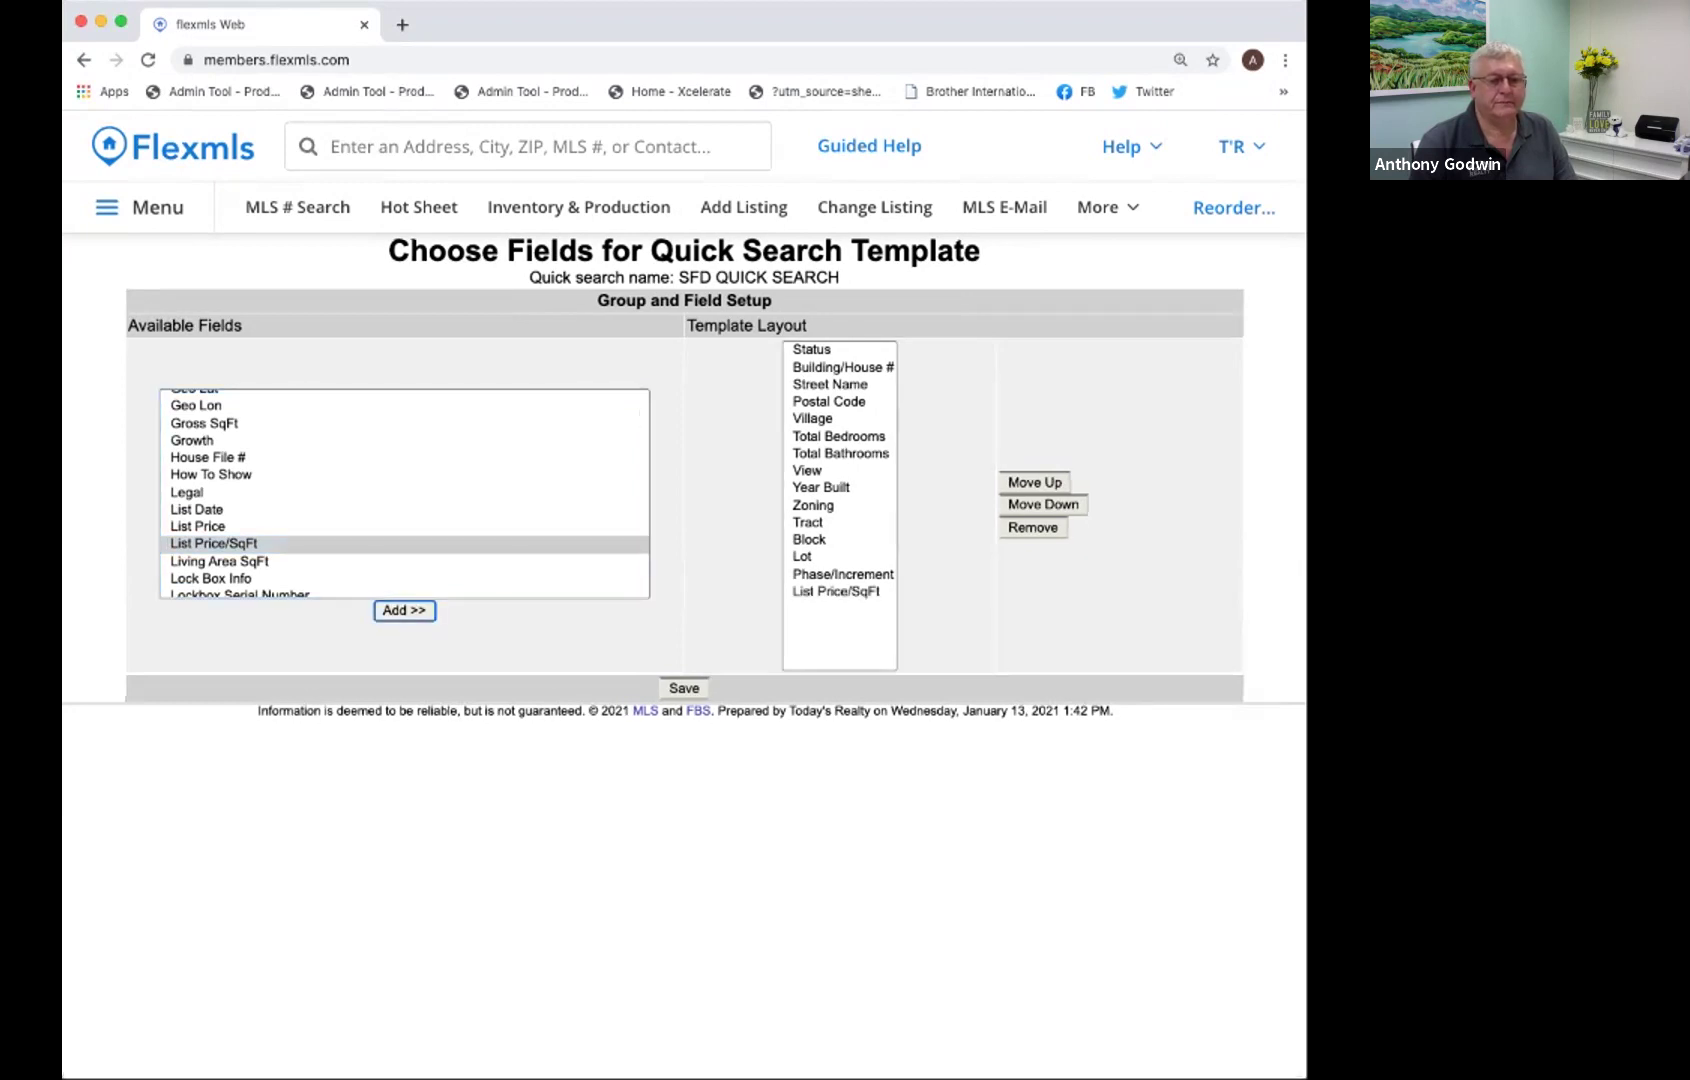
click(836, 591)
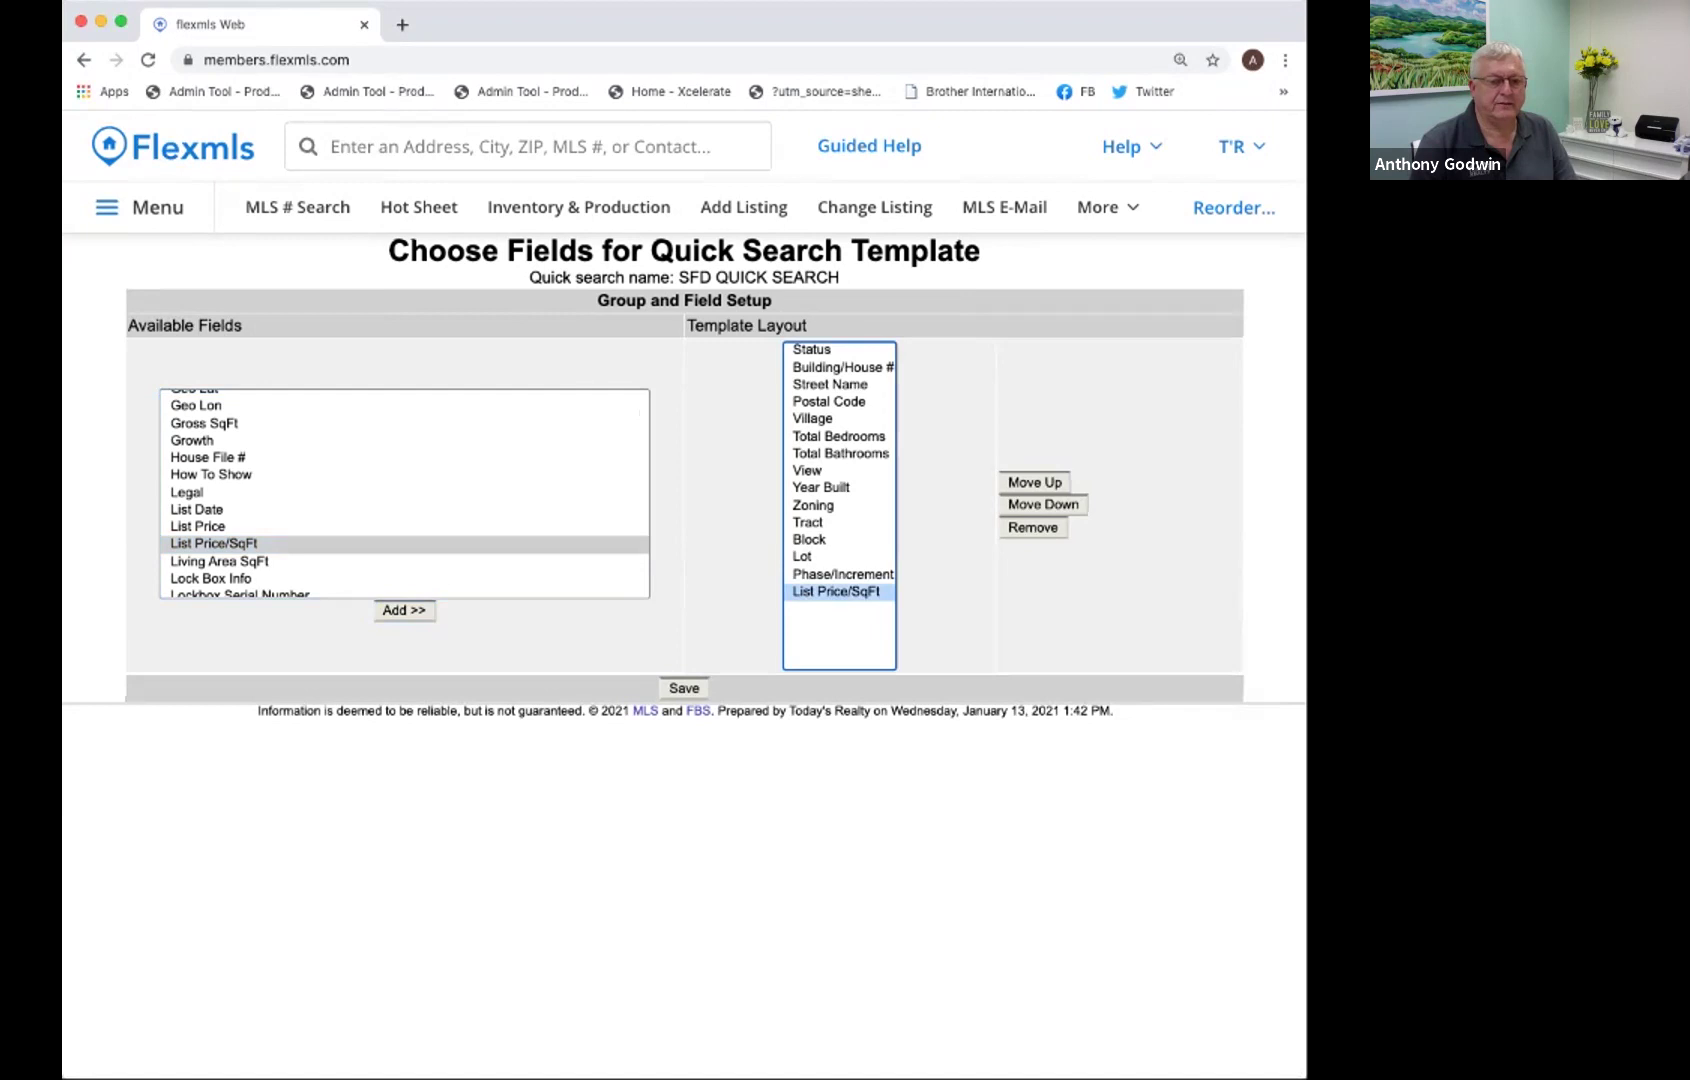
click(1033, 527)
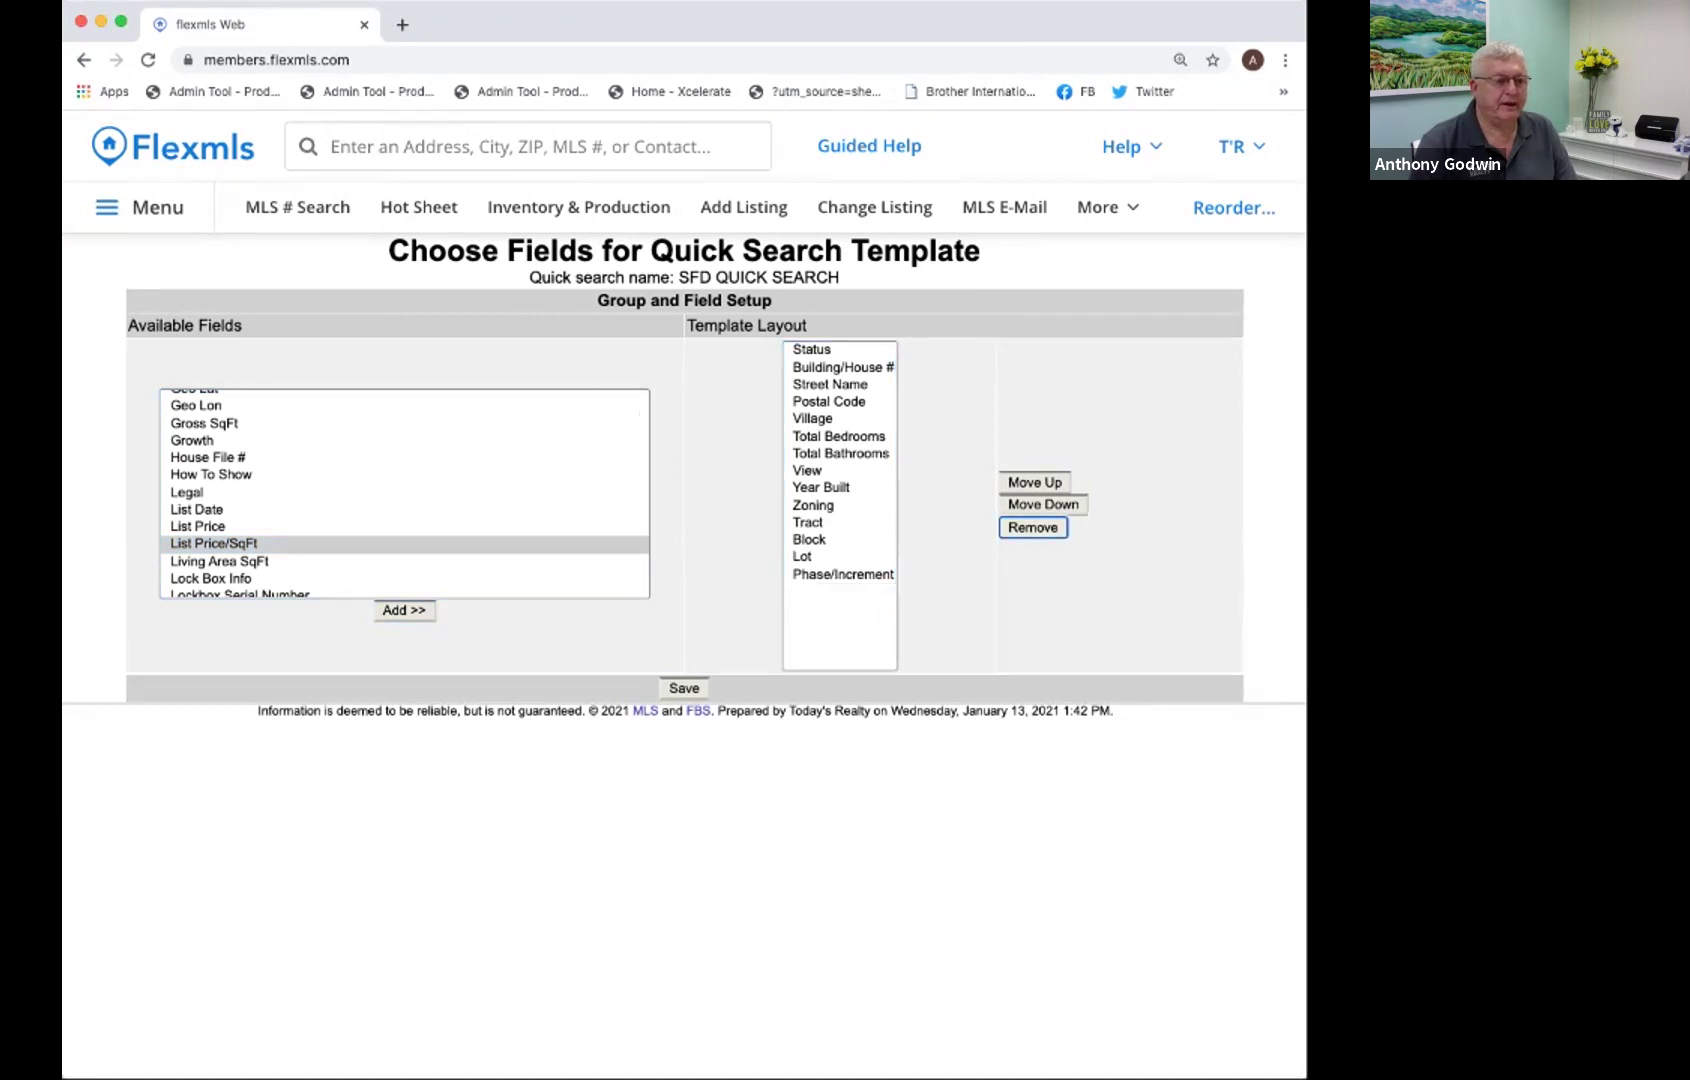
Add the Living Area SqFt and Lot +/- Sq Meters fields to the template layout.
click(219, 561)
click(404, 610)
scroll(404, 493, down, 2)
scroll(404, 493, down, 1)
click(221, 539)
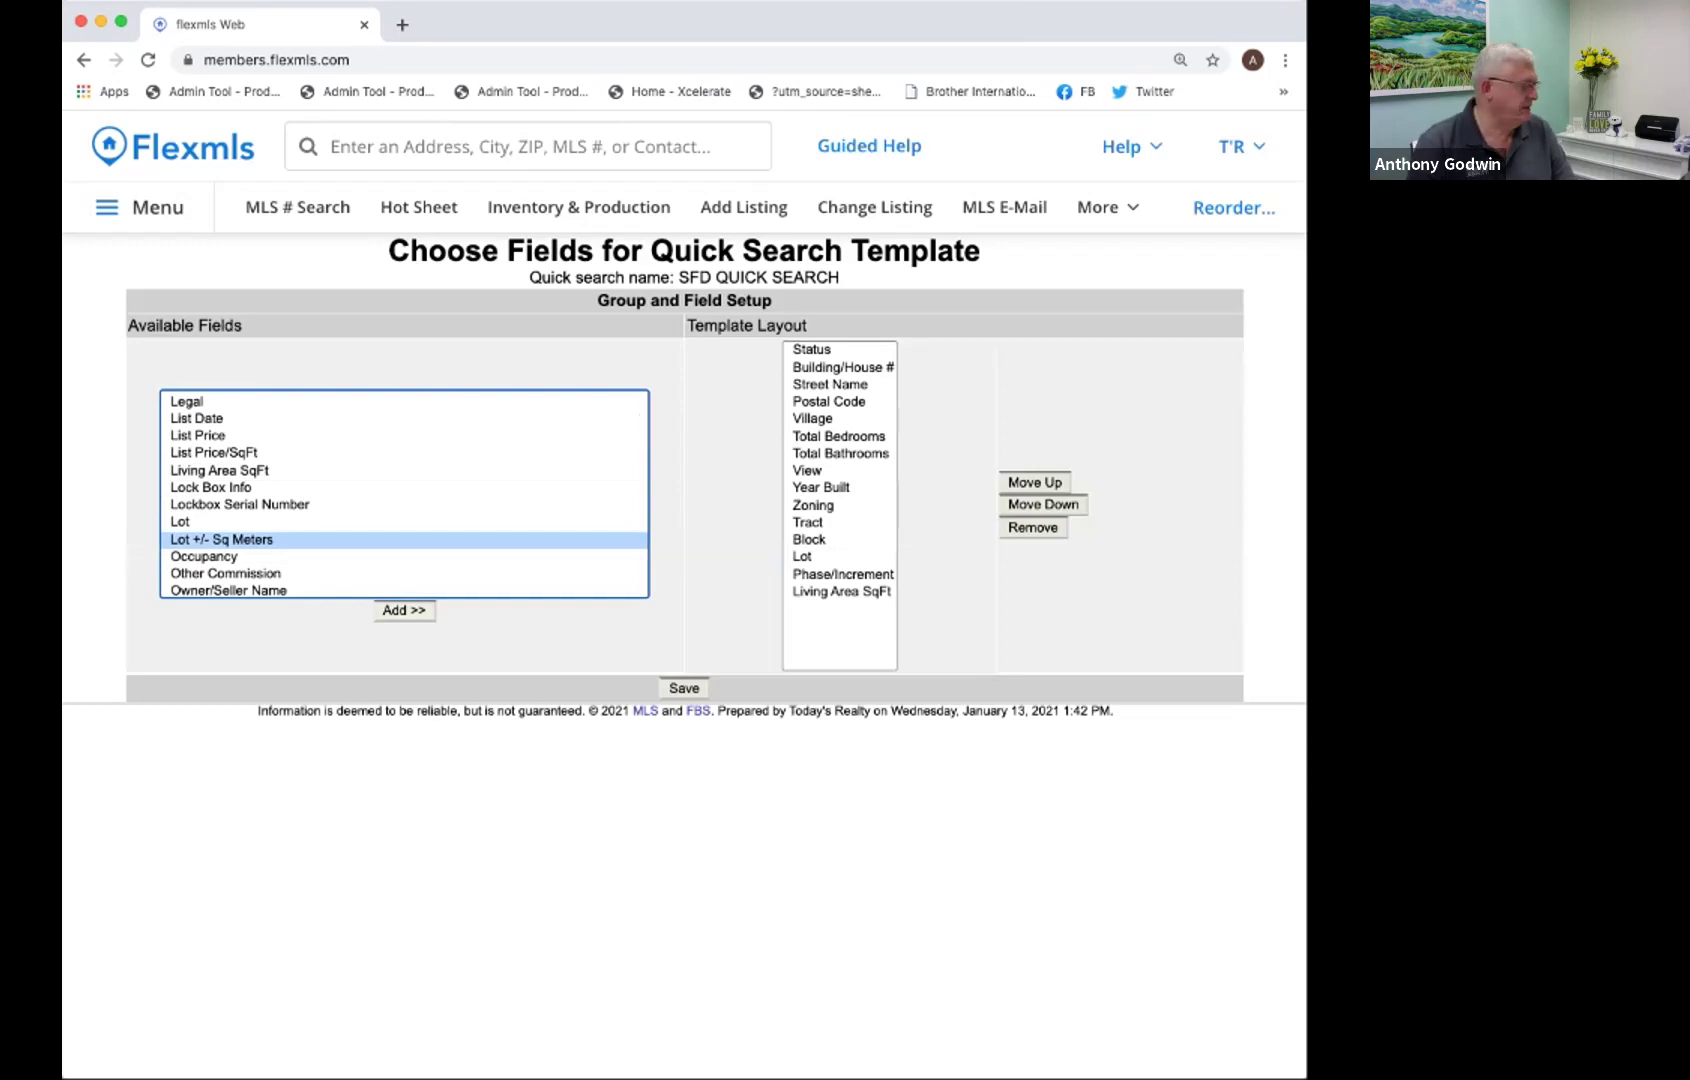
click(404, 610)
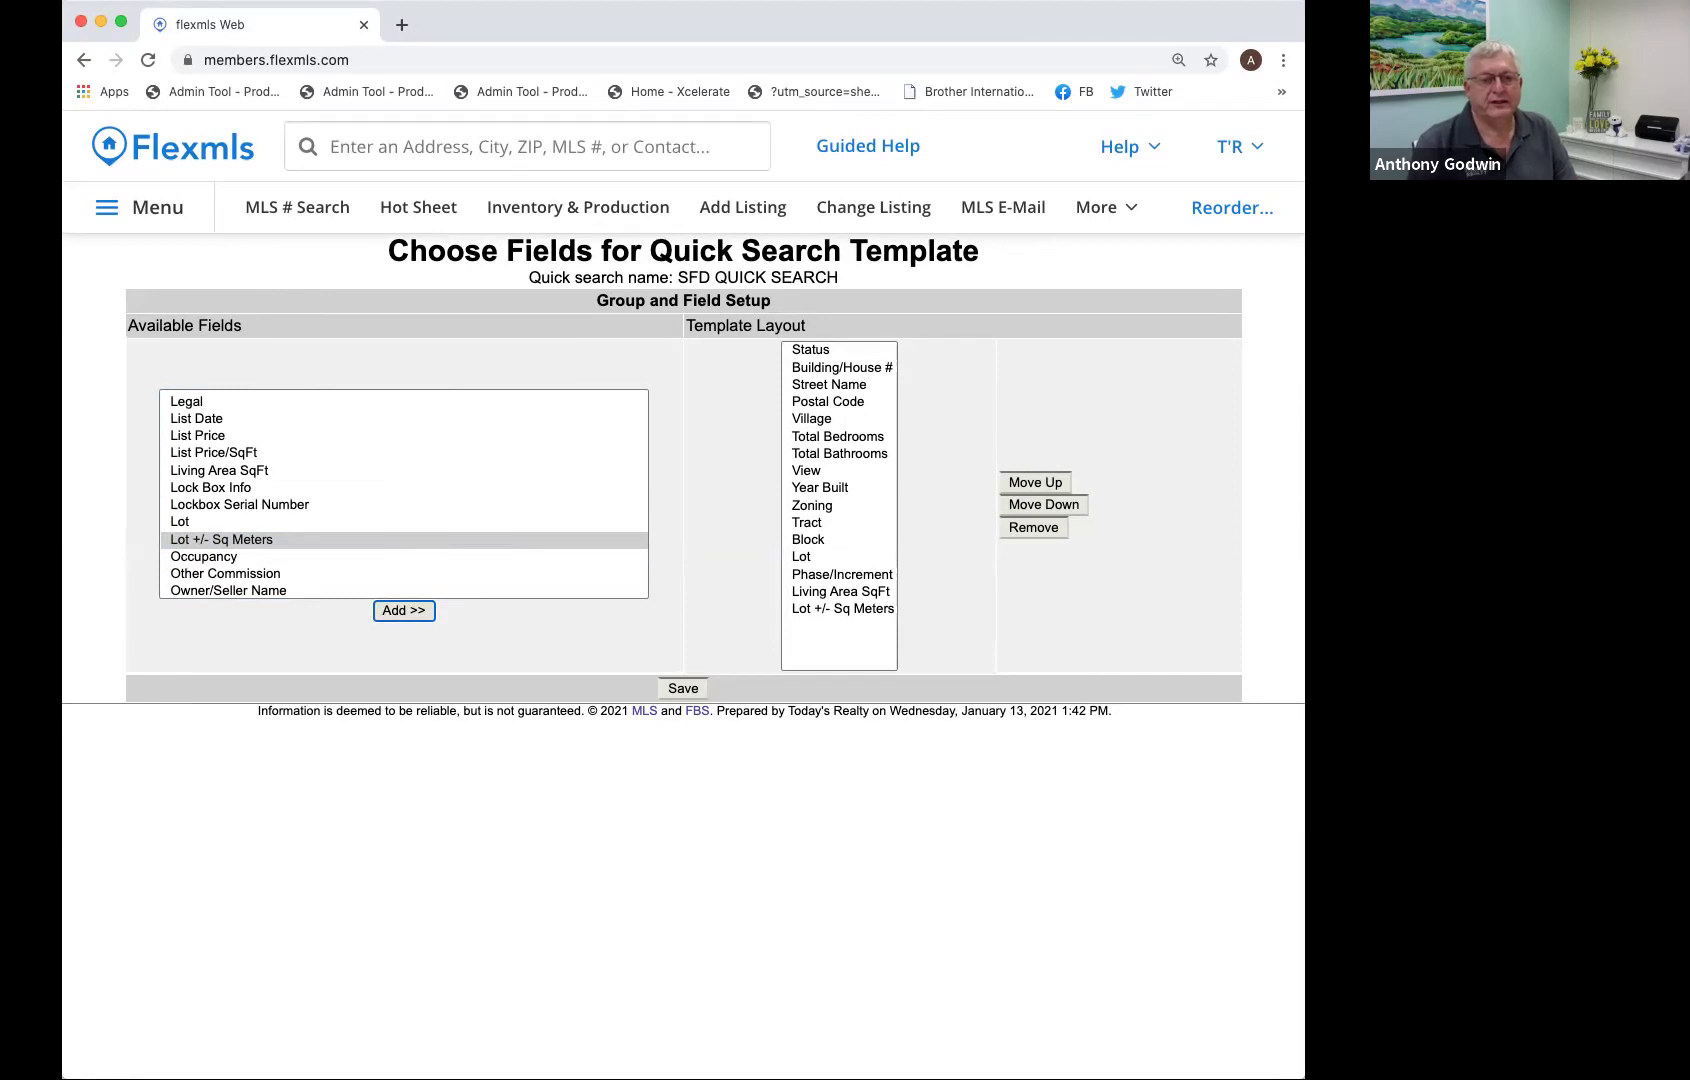
Place Postal Code directly below Village in the template layout and save the quick search template.
click(827, 401)
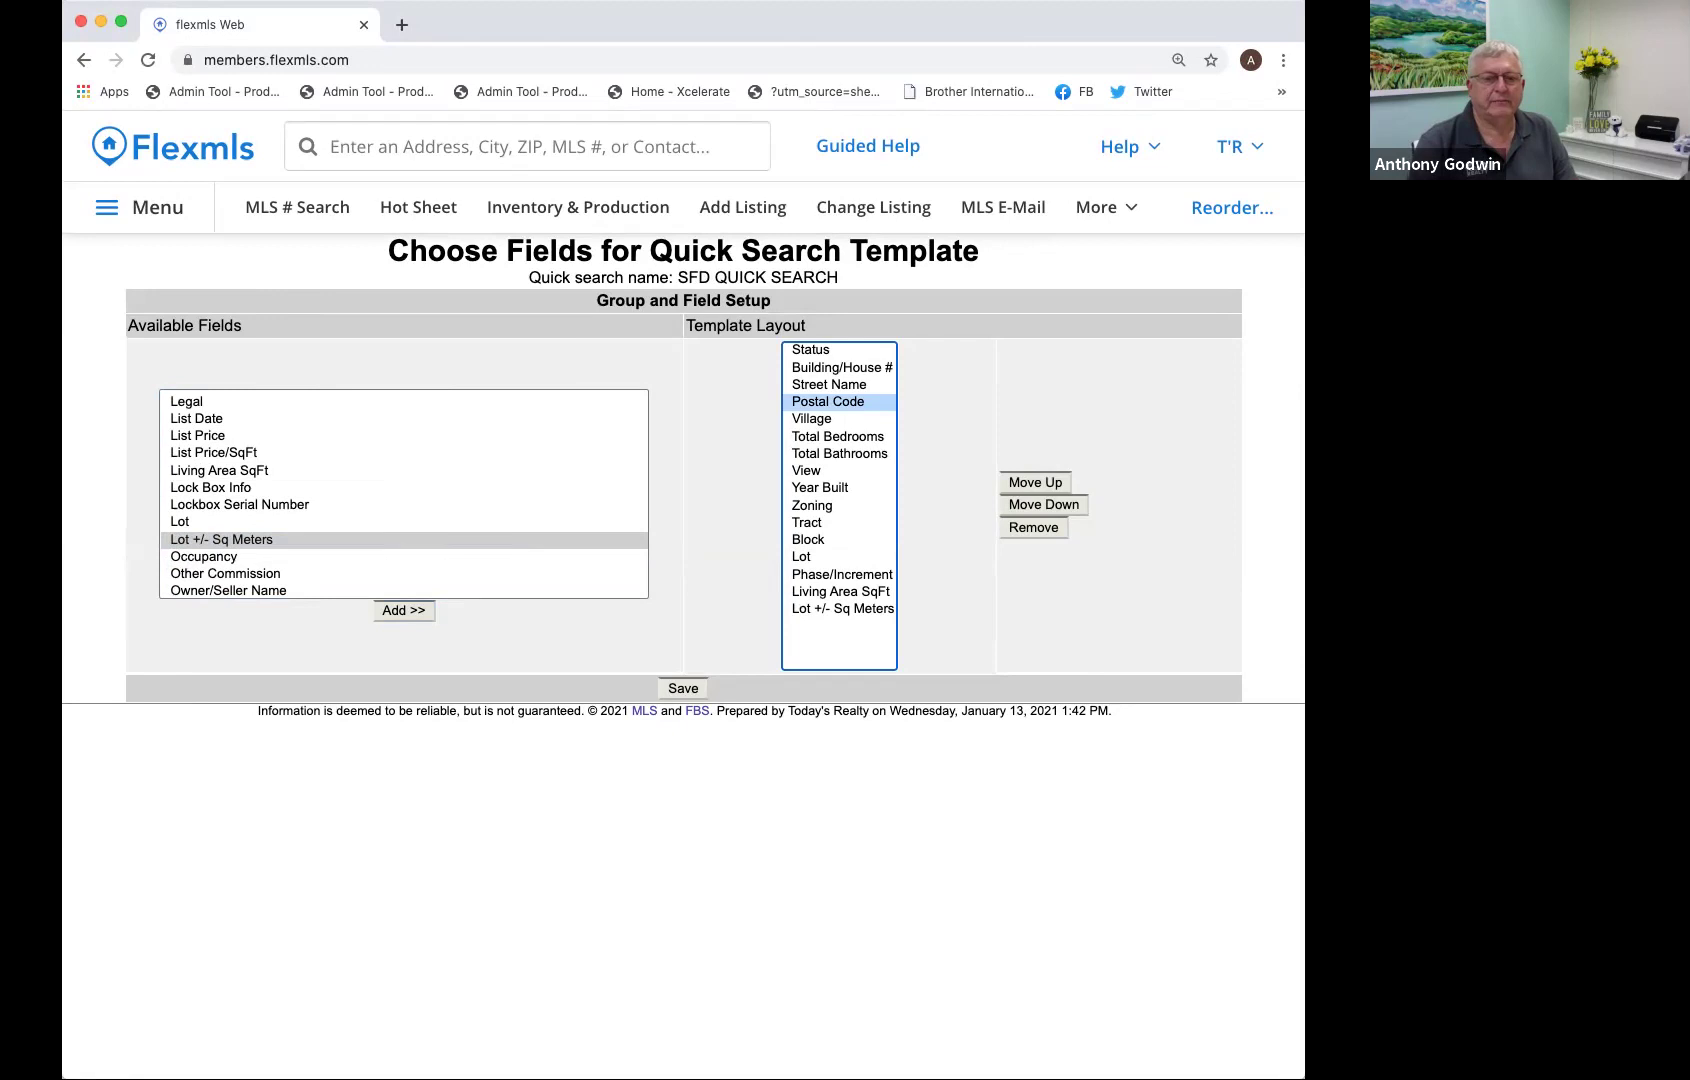
click(1043, 504)
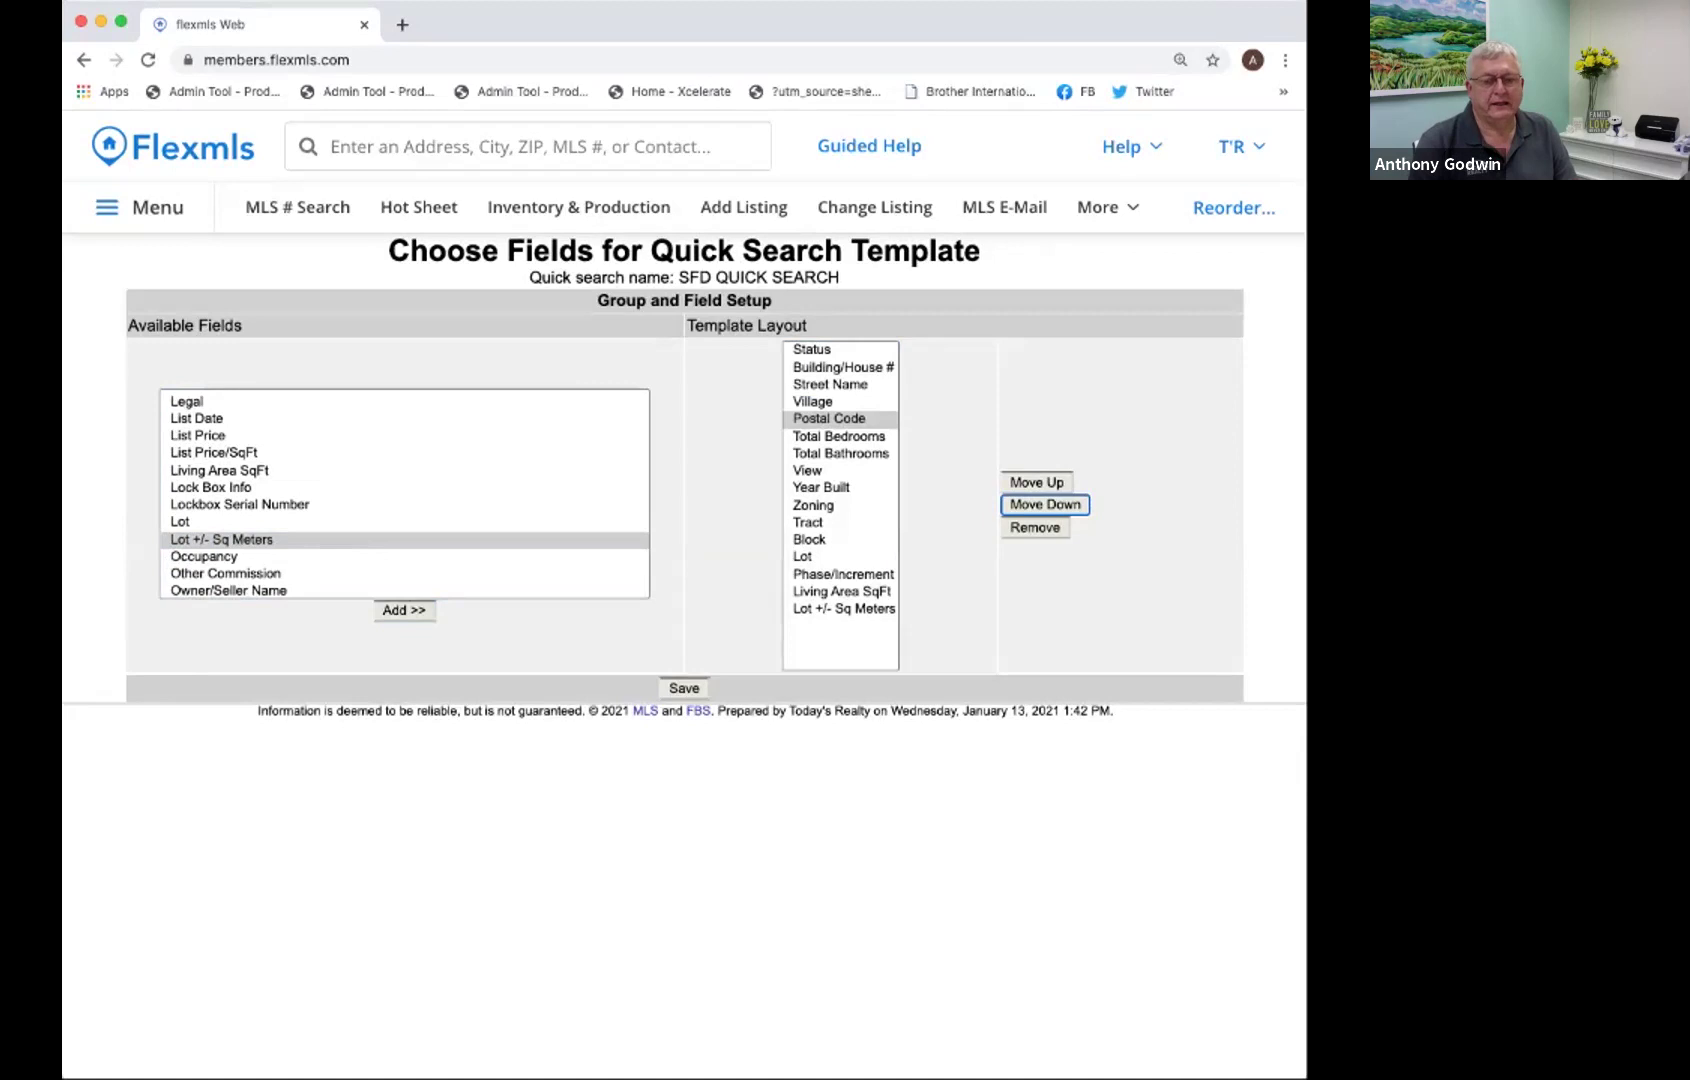
click(842, 574)
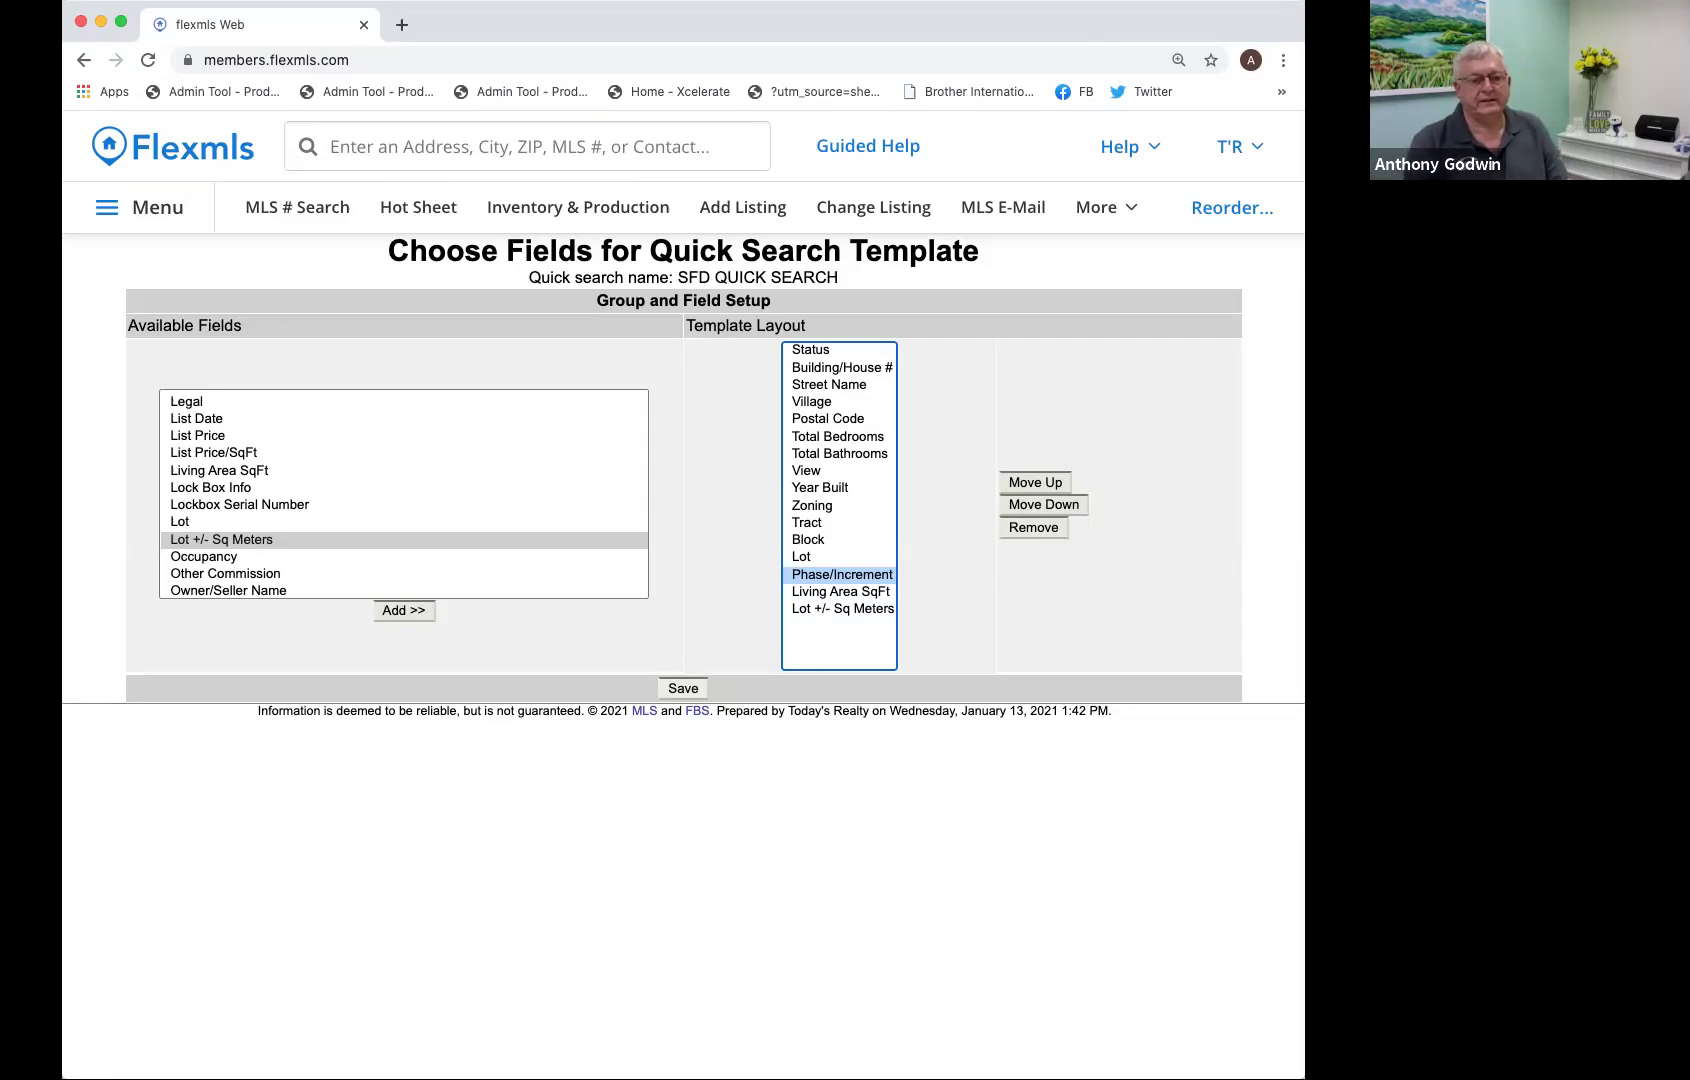
click(682, 688)
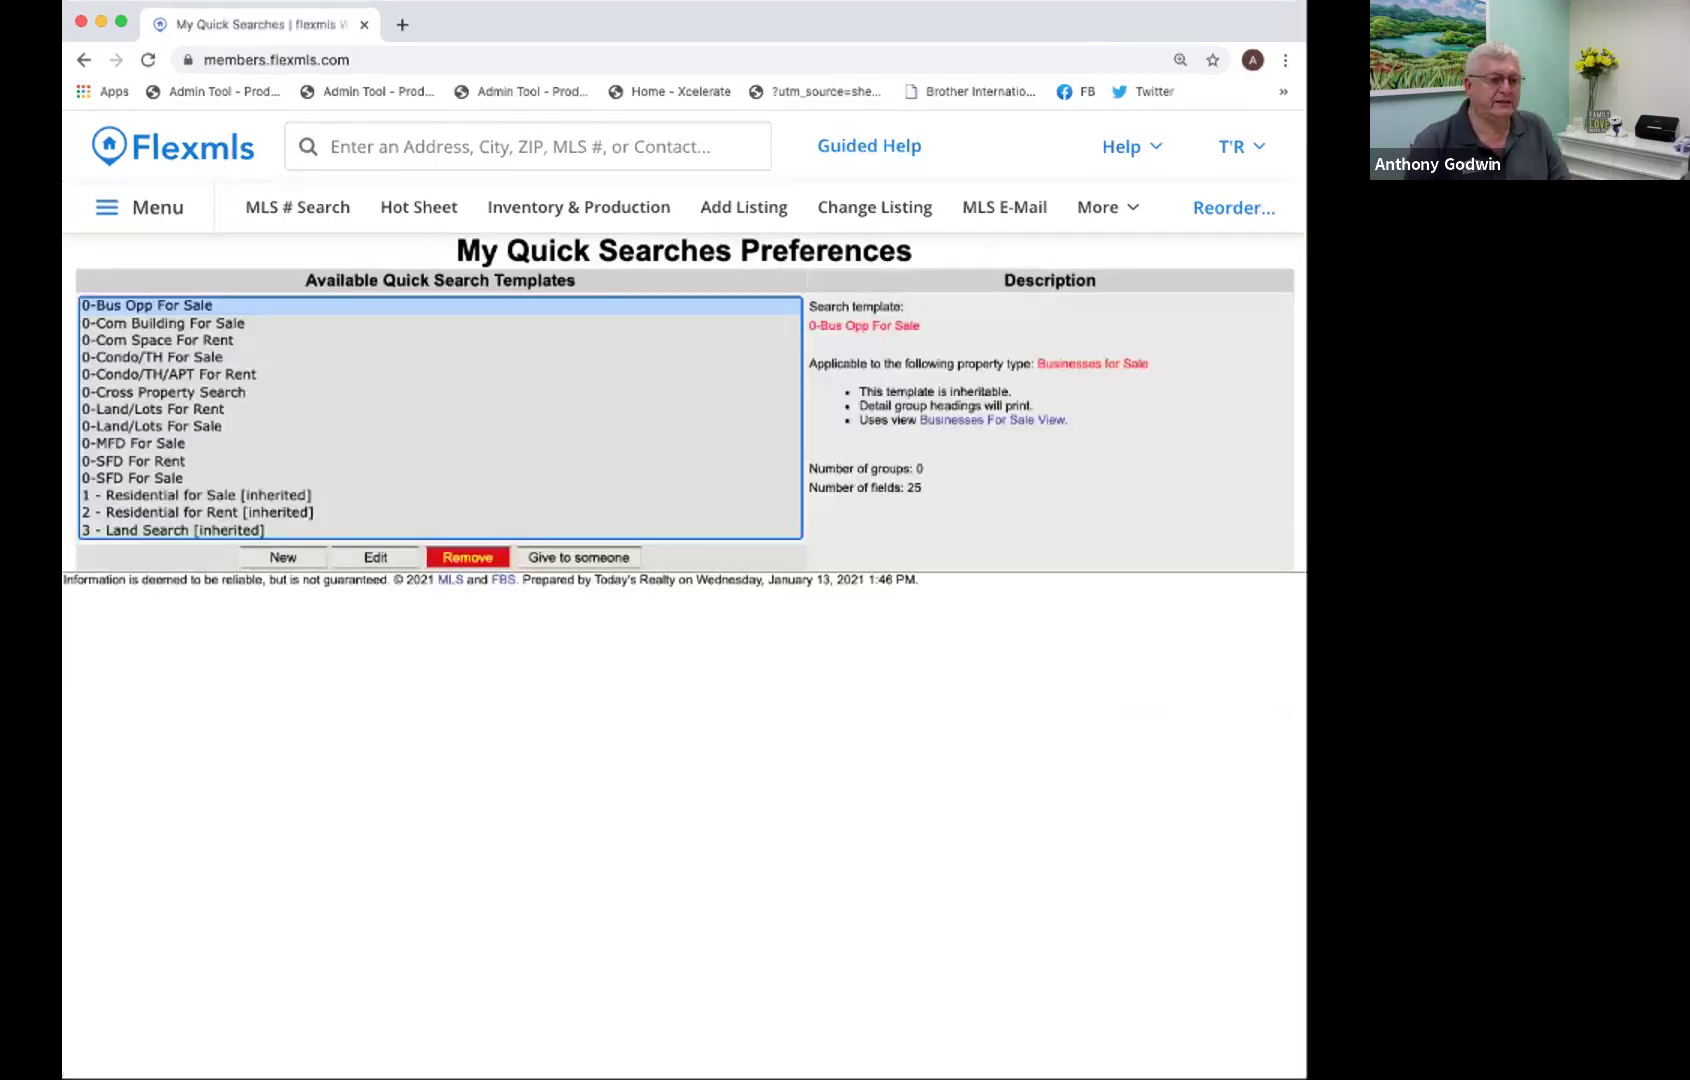
scroll(440, 417, down, 10)
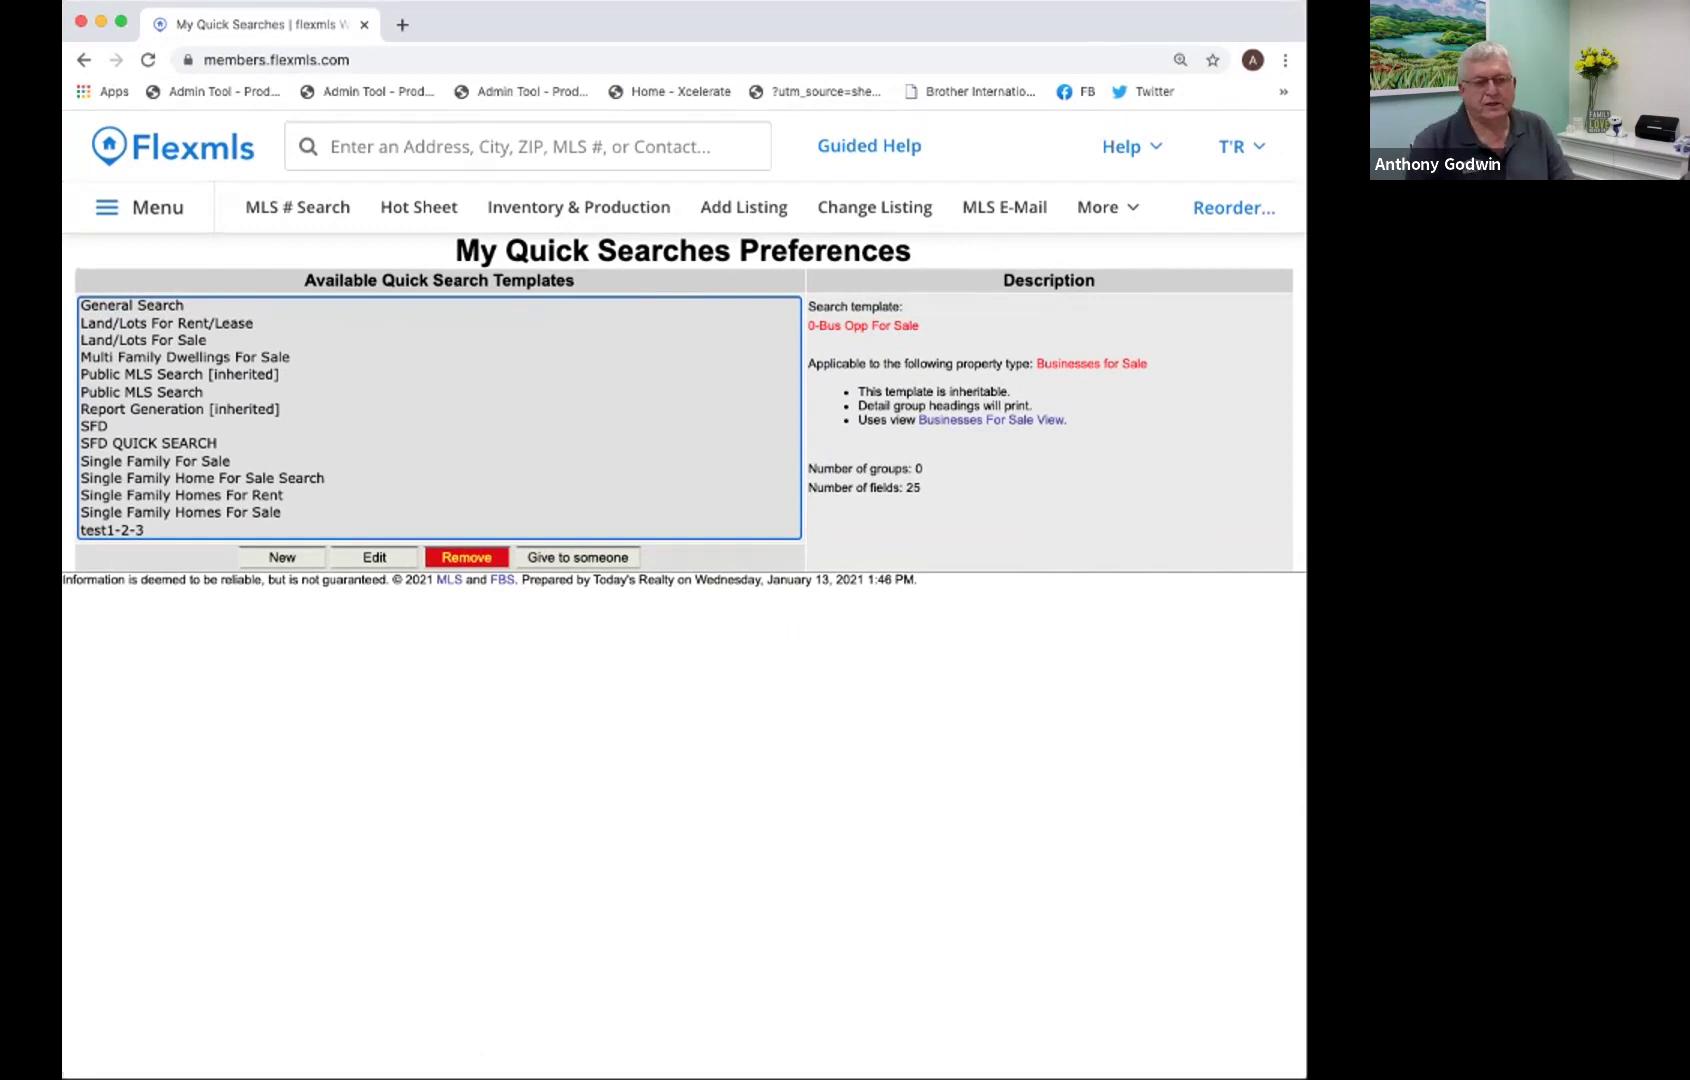
Open Quick Search and find SFD QUICK SEARCH in its list of search templates.
click(139, 207)
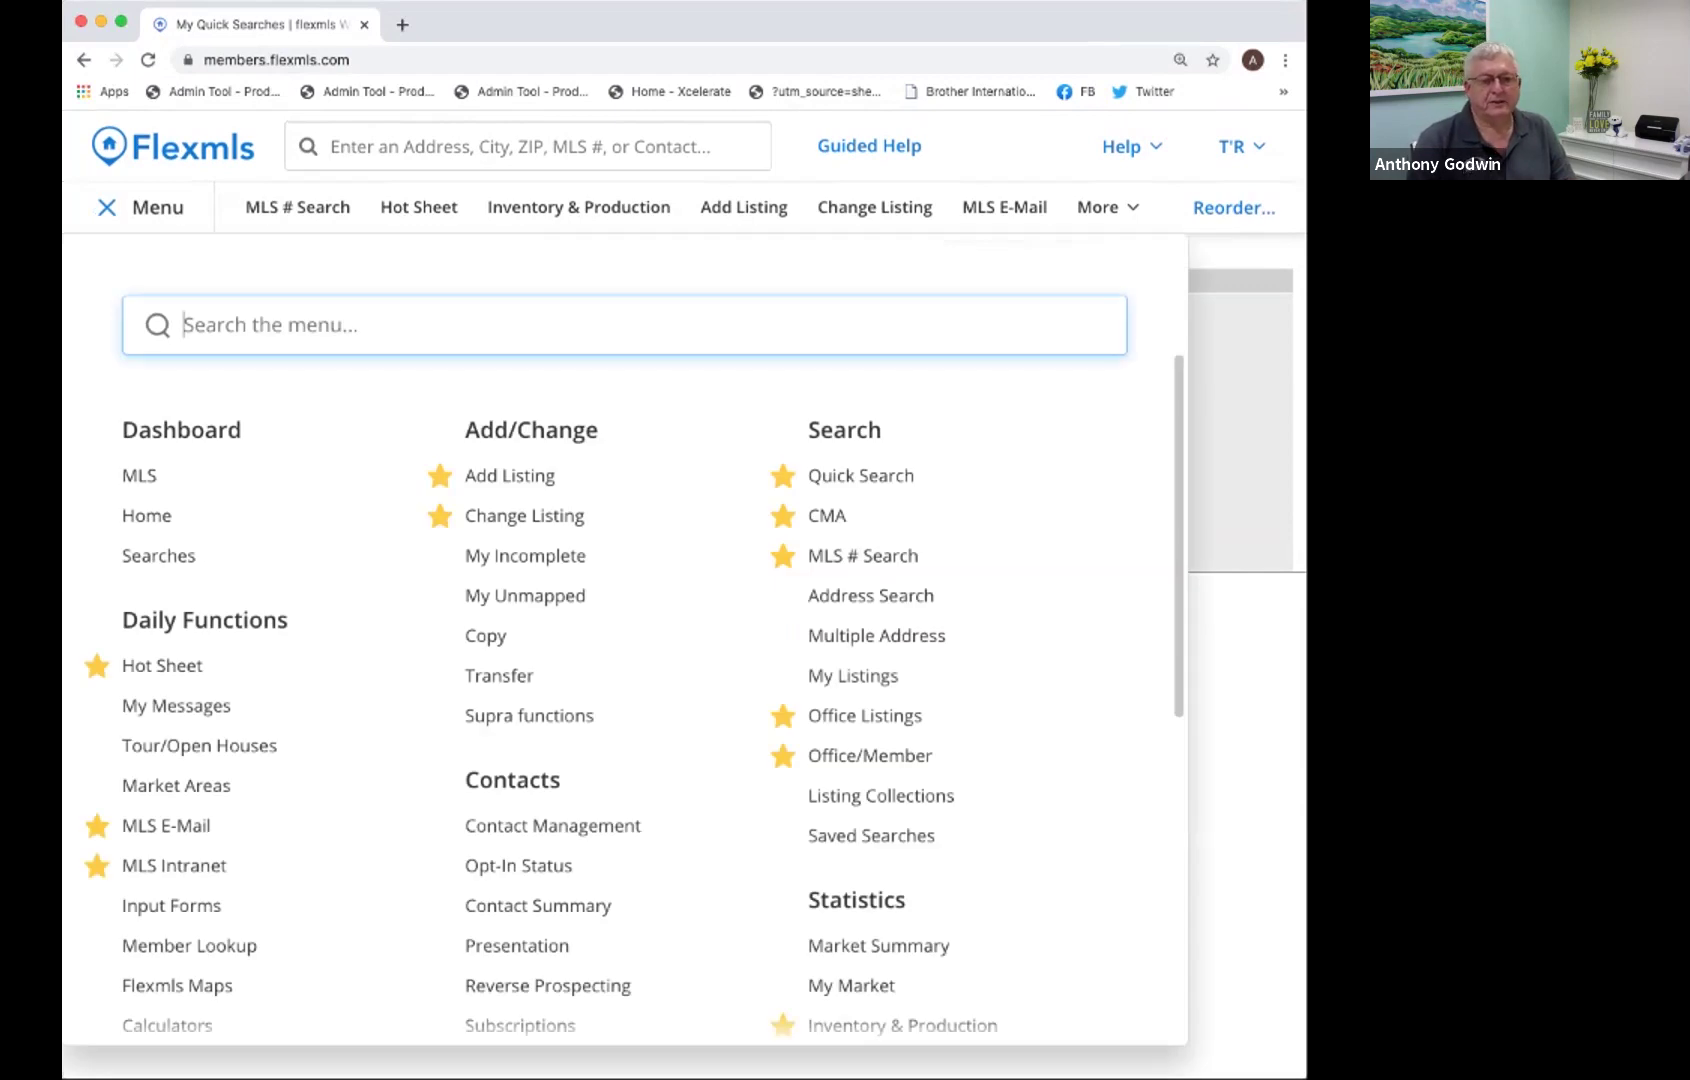
key(Escape)
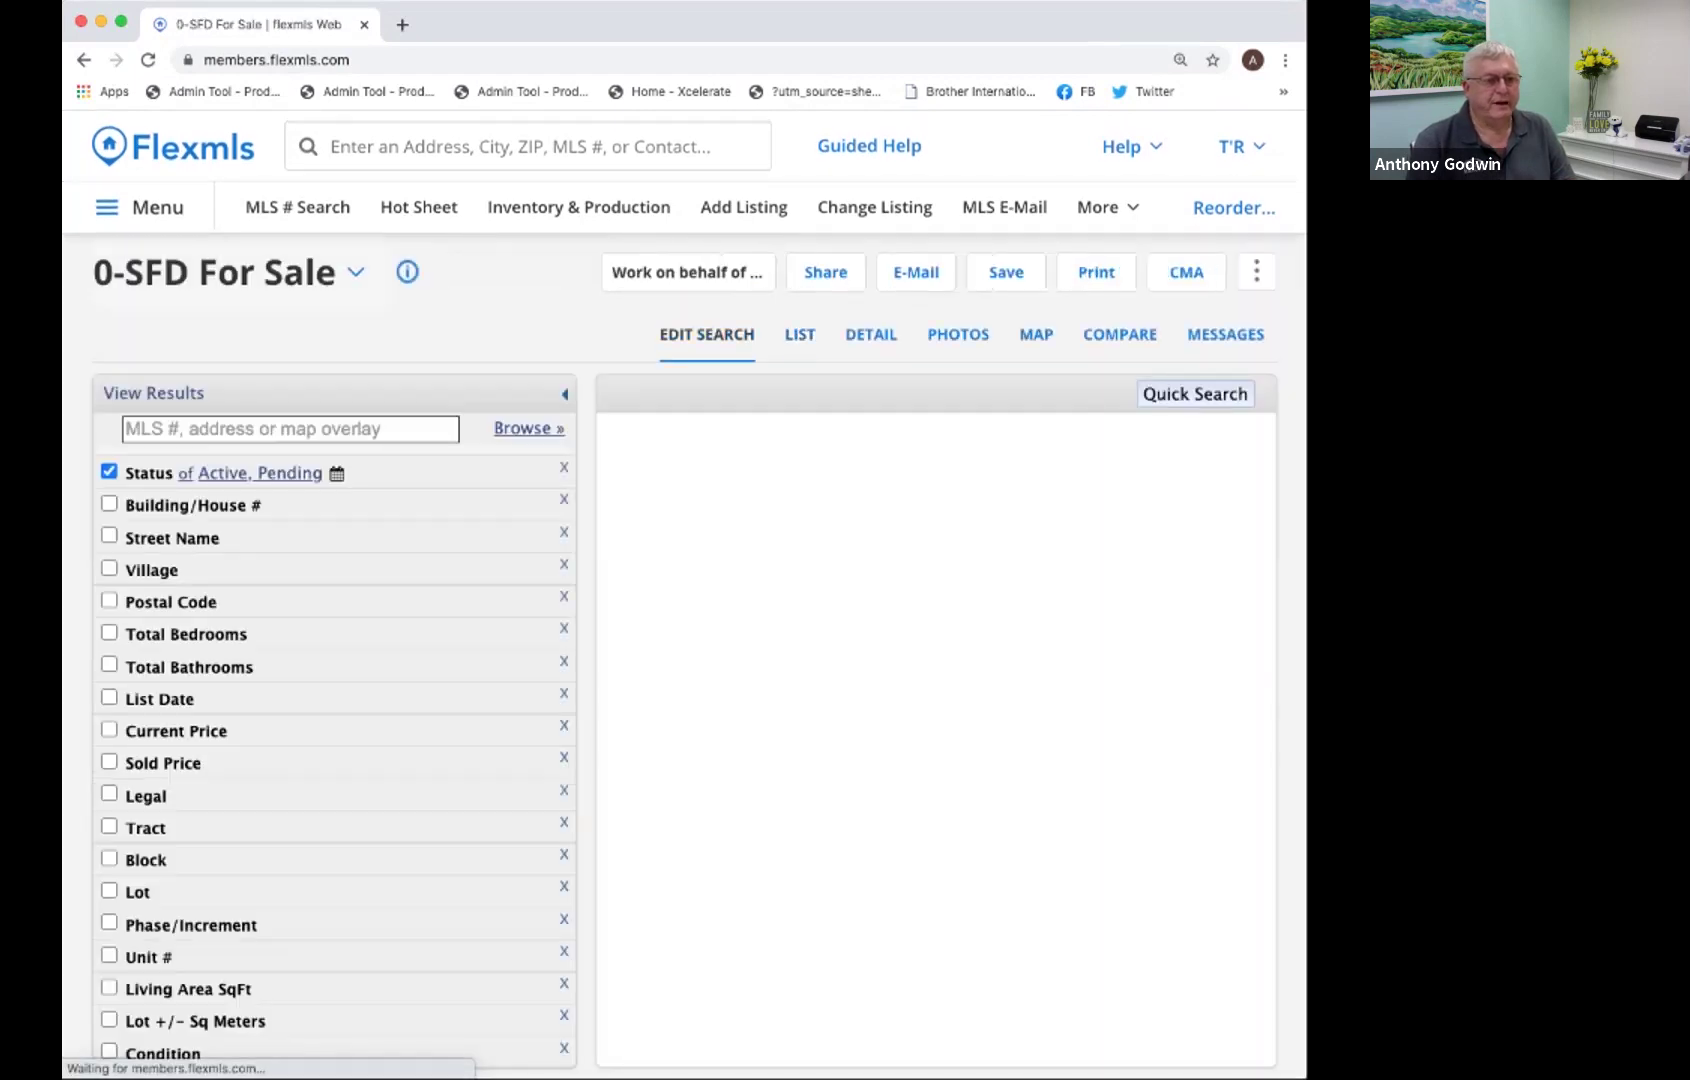
click(355, 272)
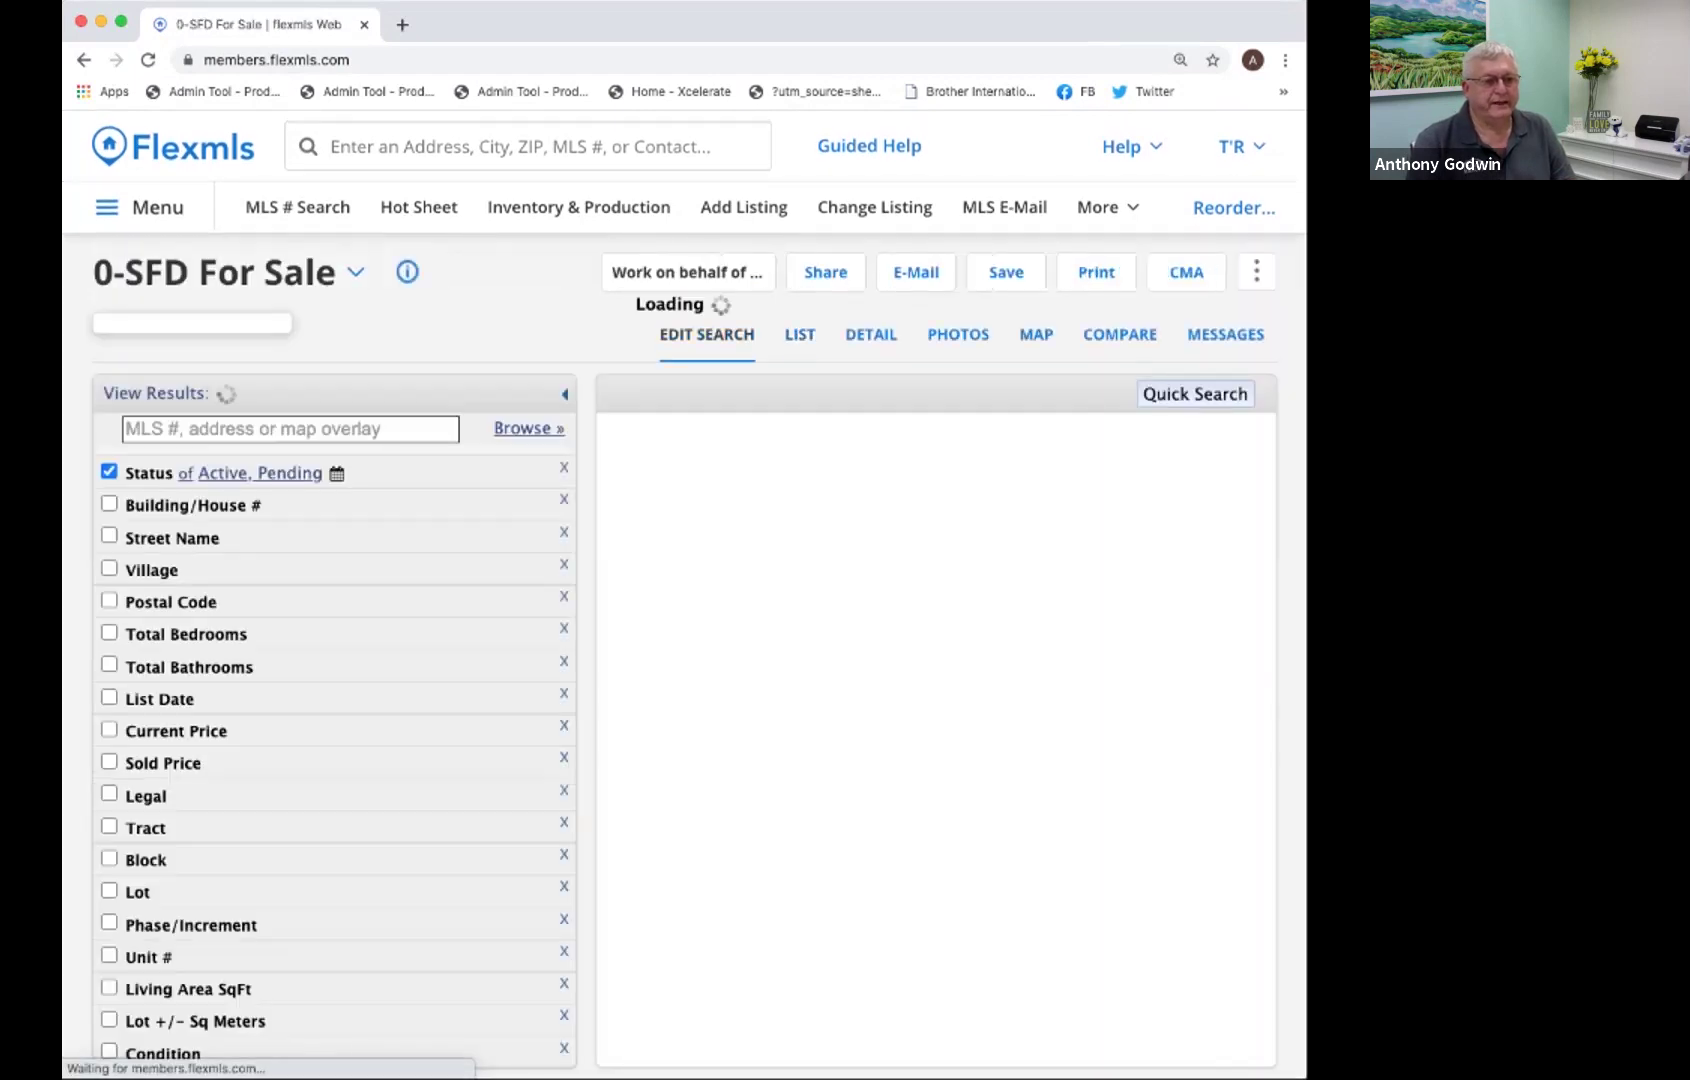
scroll(300, 400, down, 8)
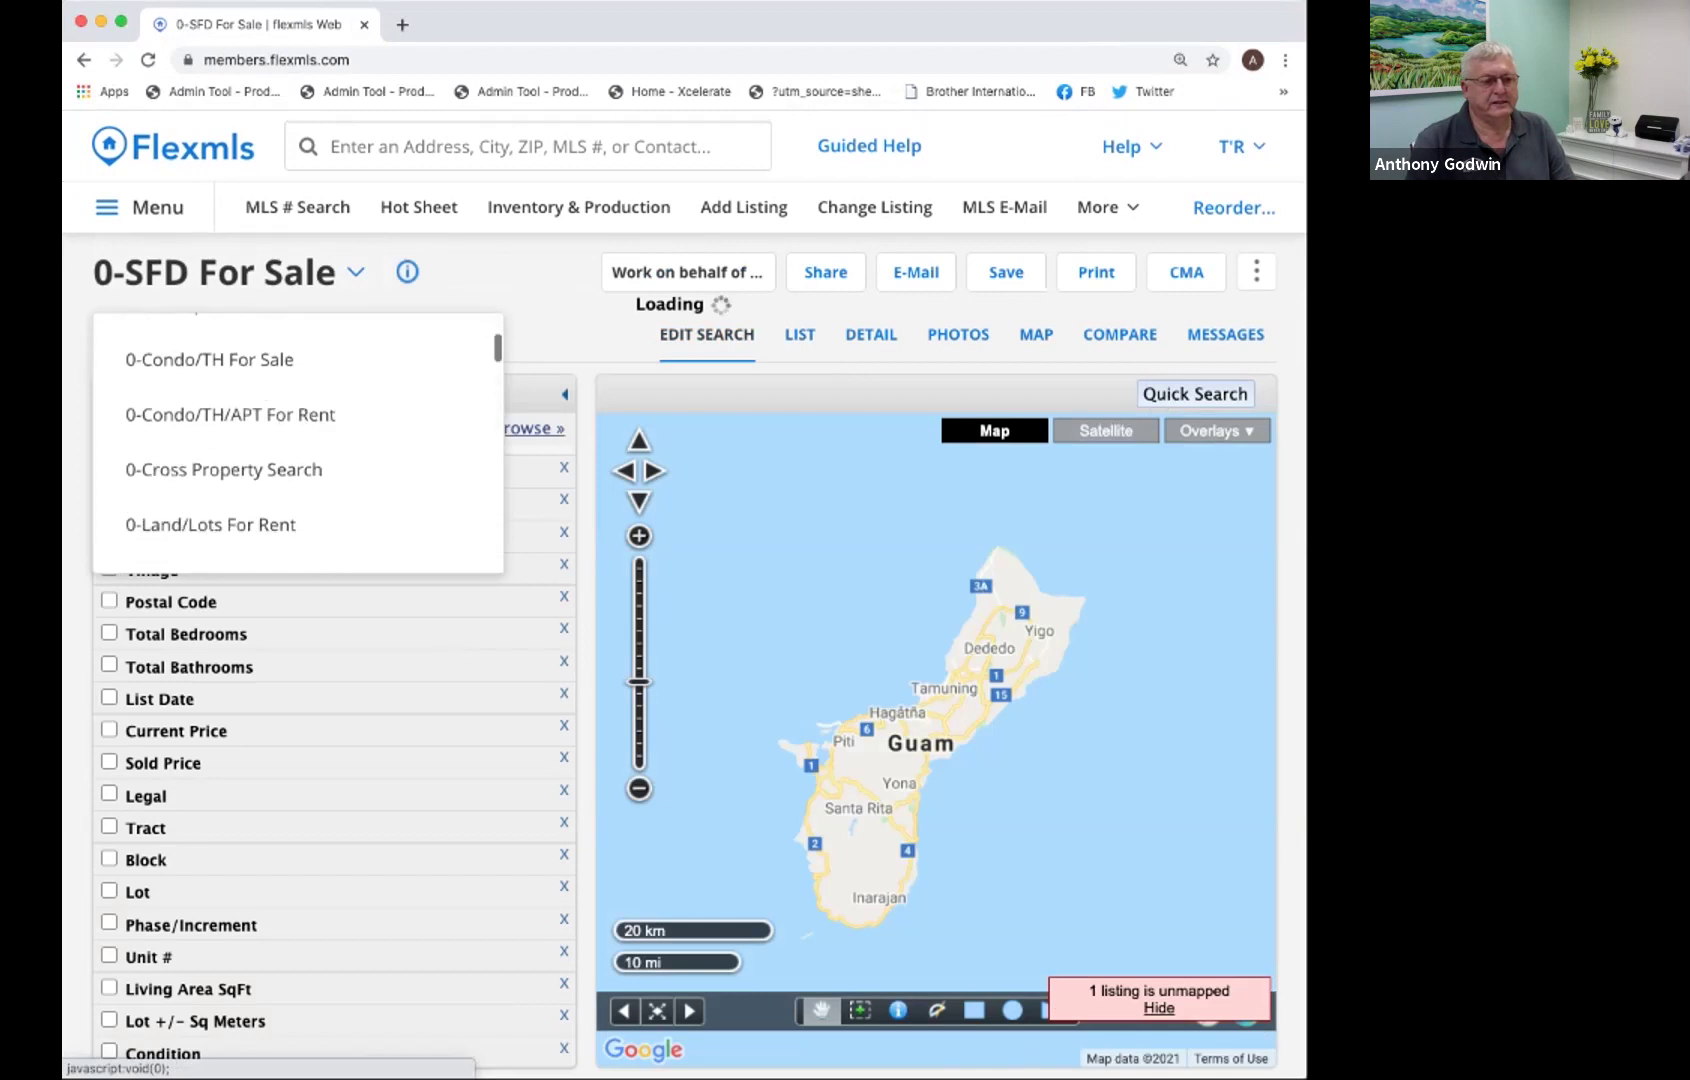
scroll(298, 440, down, 10)
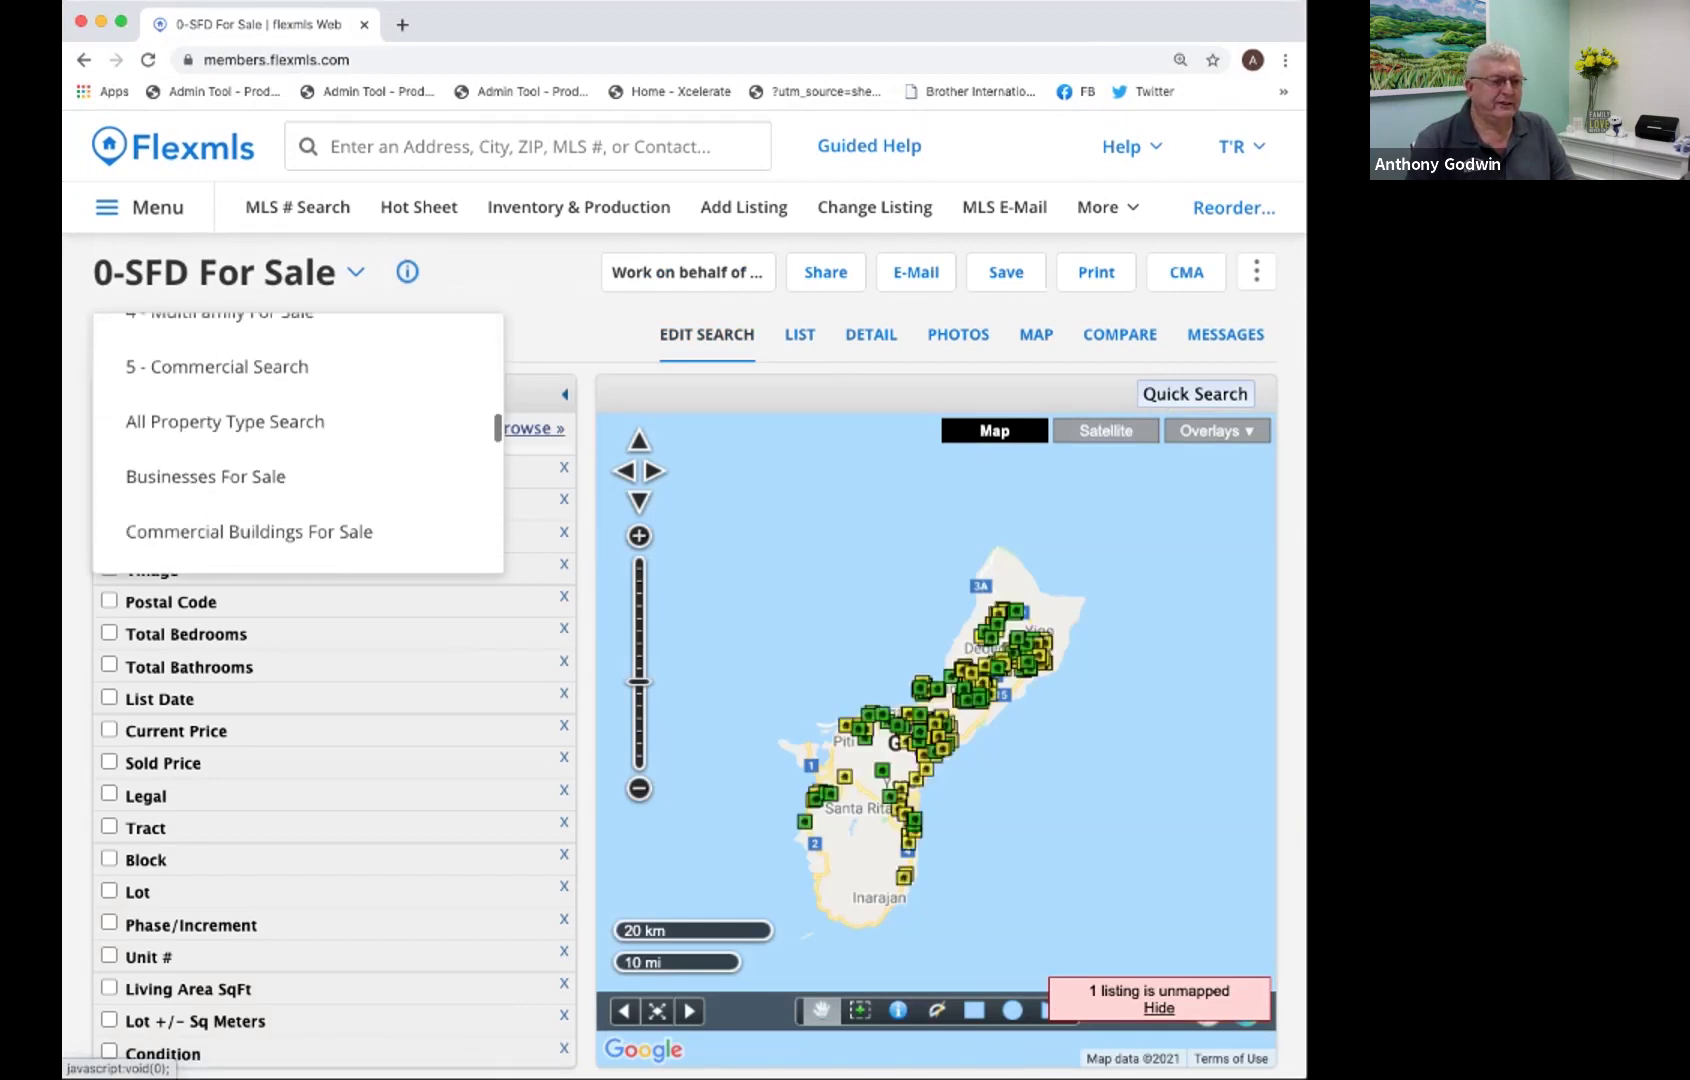
scroll(300, 420, down, 5)
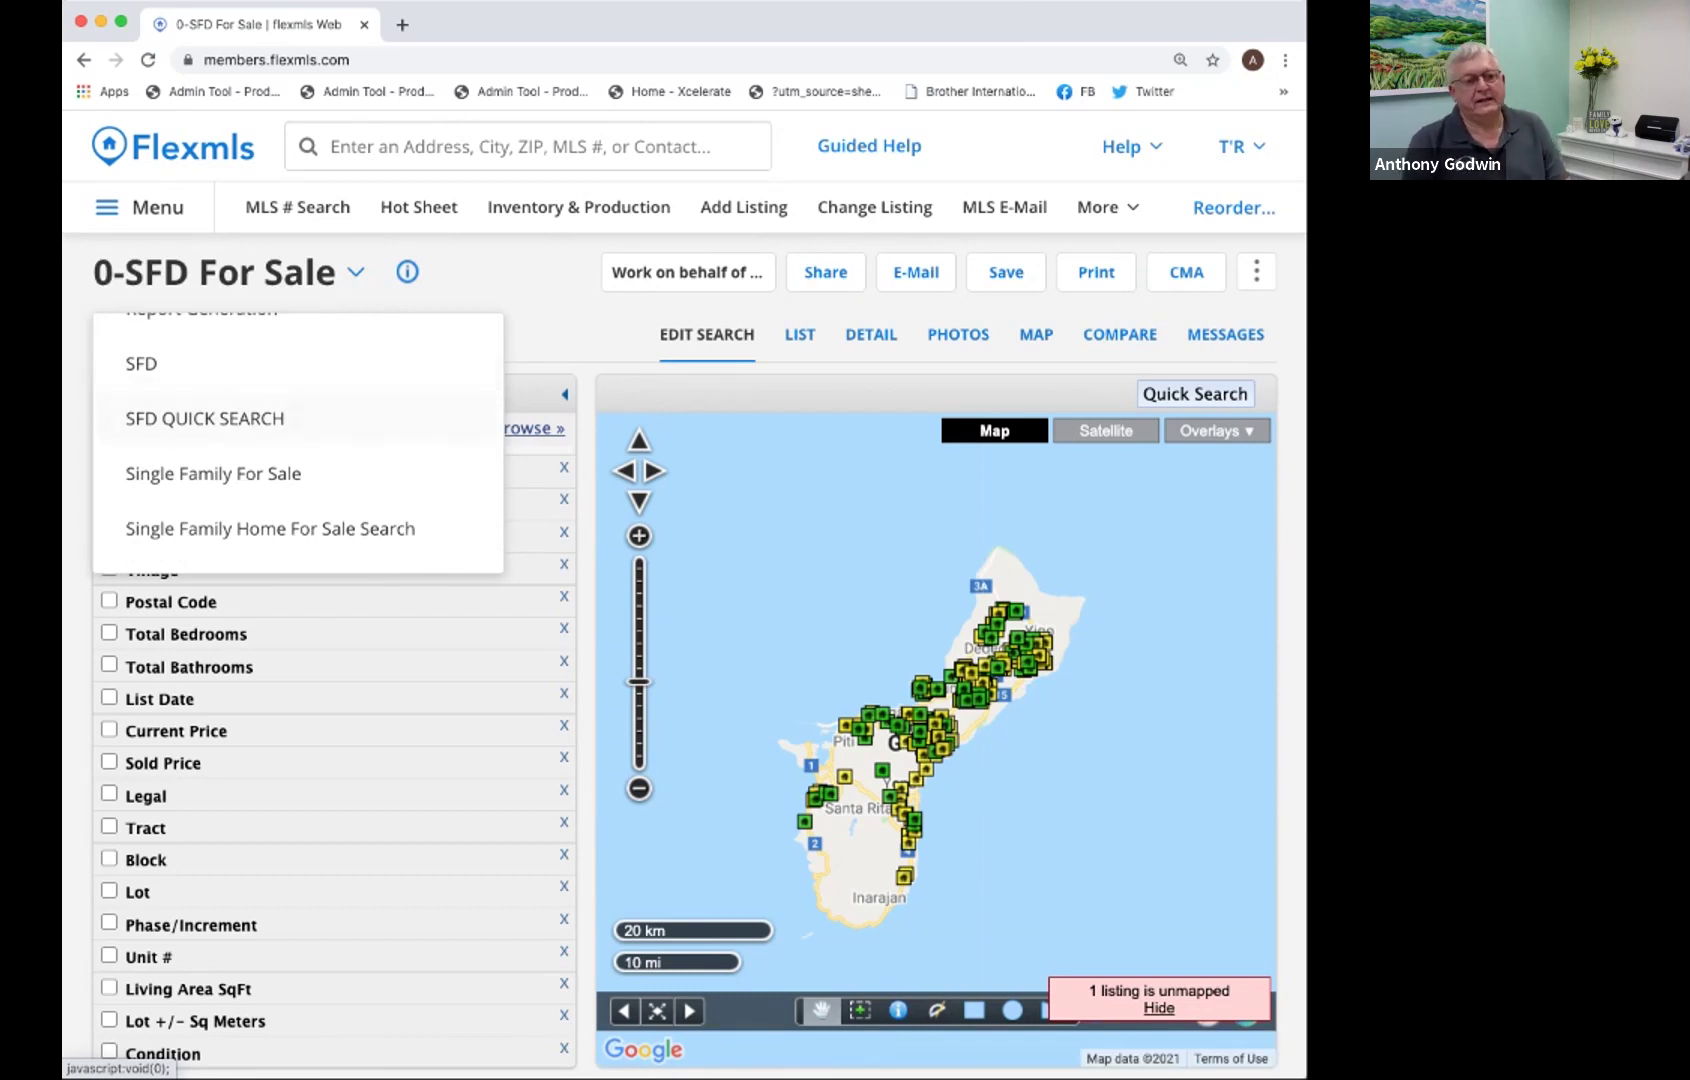
scroll(298, 419, up, 1)
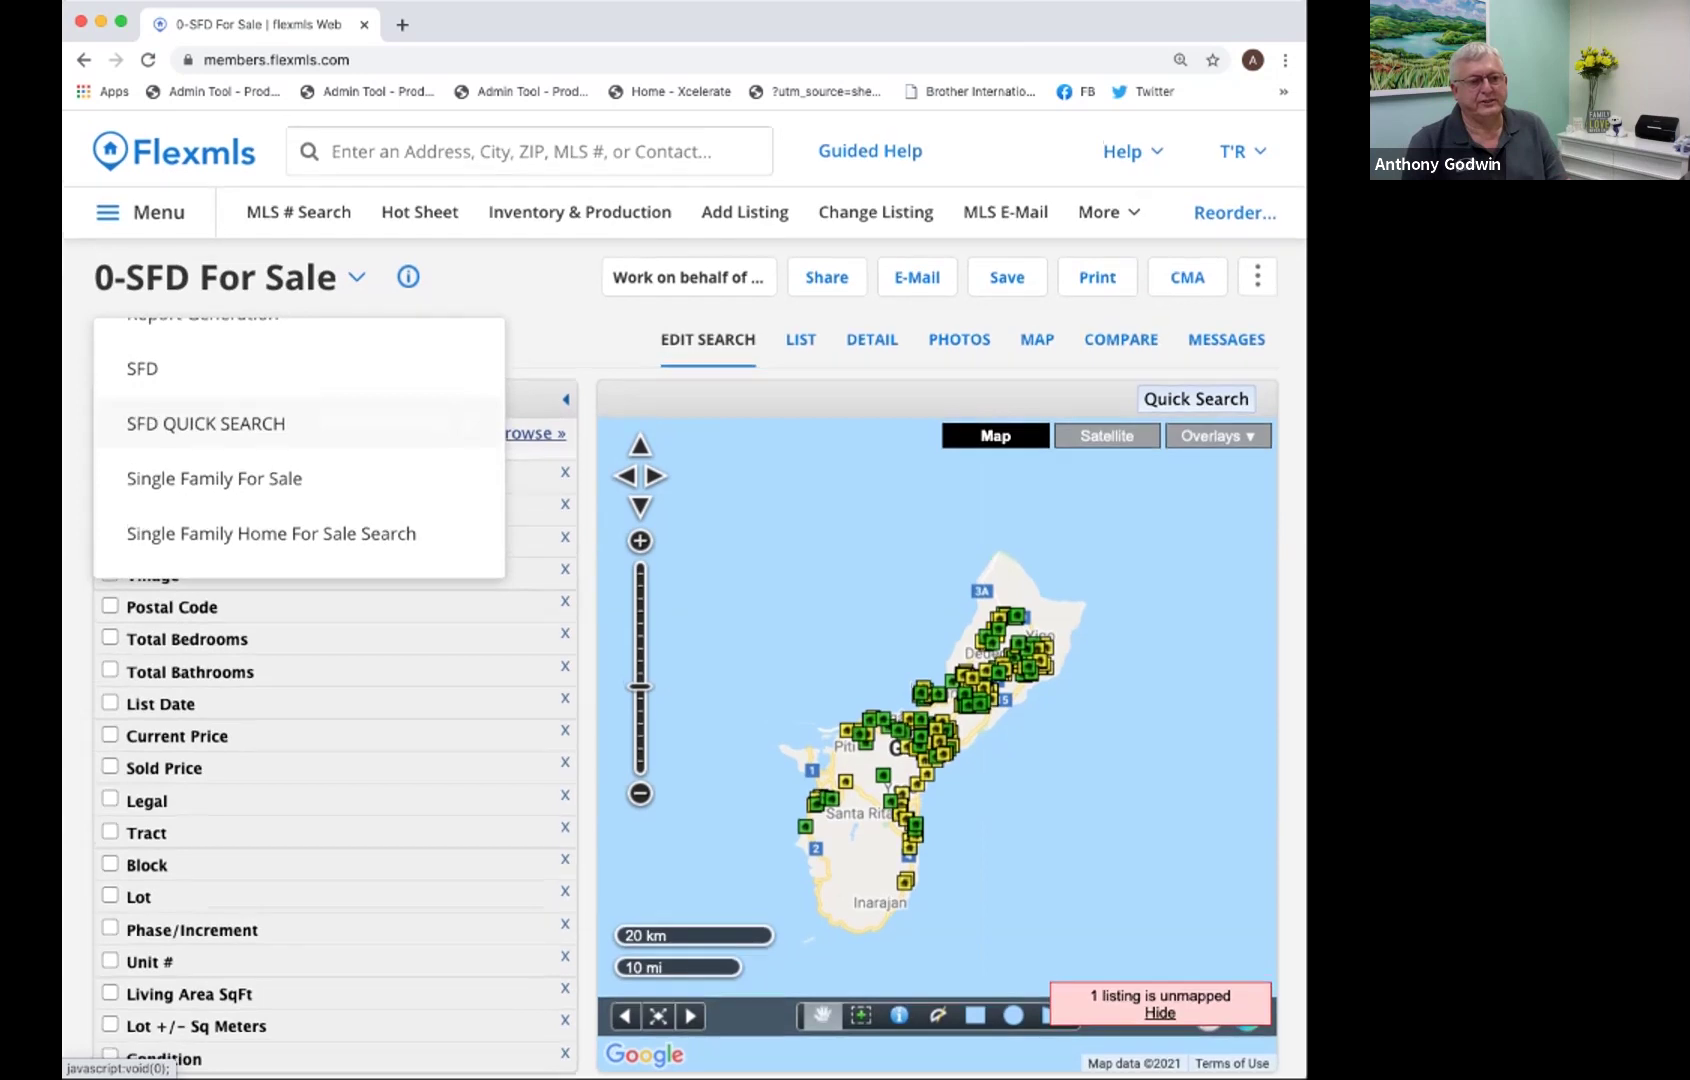
Examine the list of available quick search templates and how their names are ordered.
scroll(300, 415, up, 15)
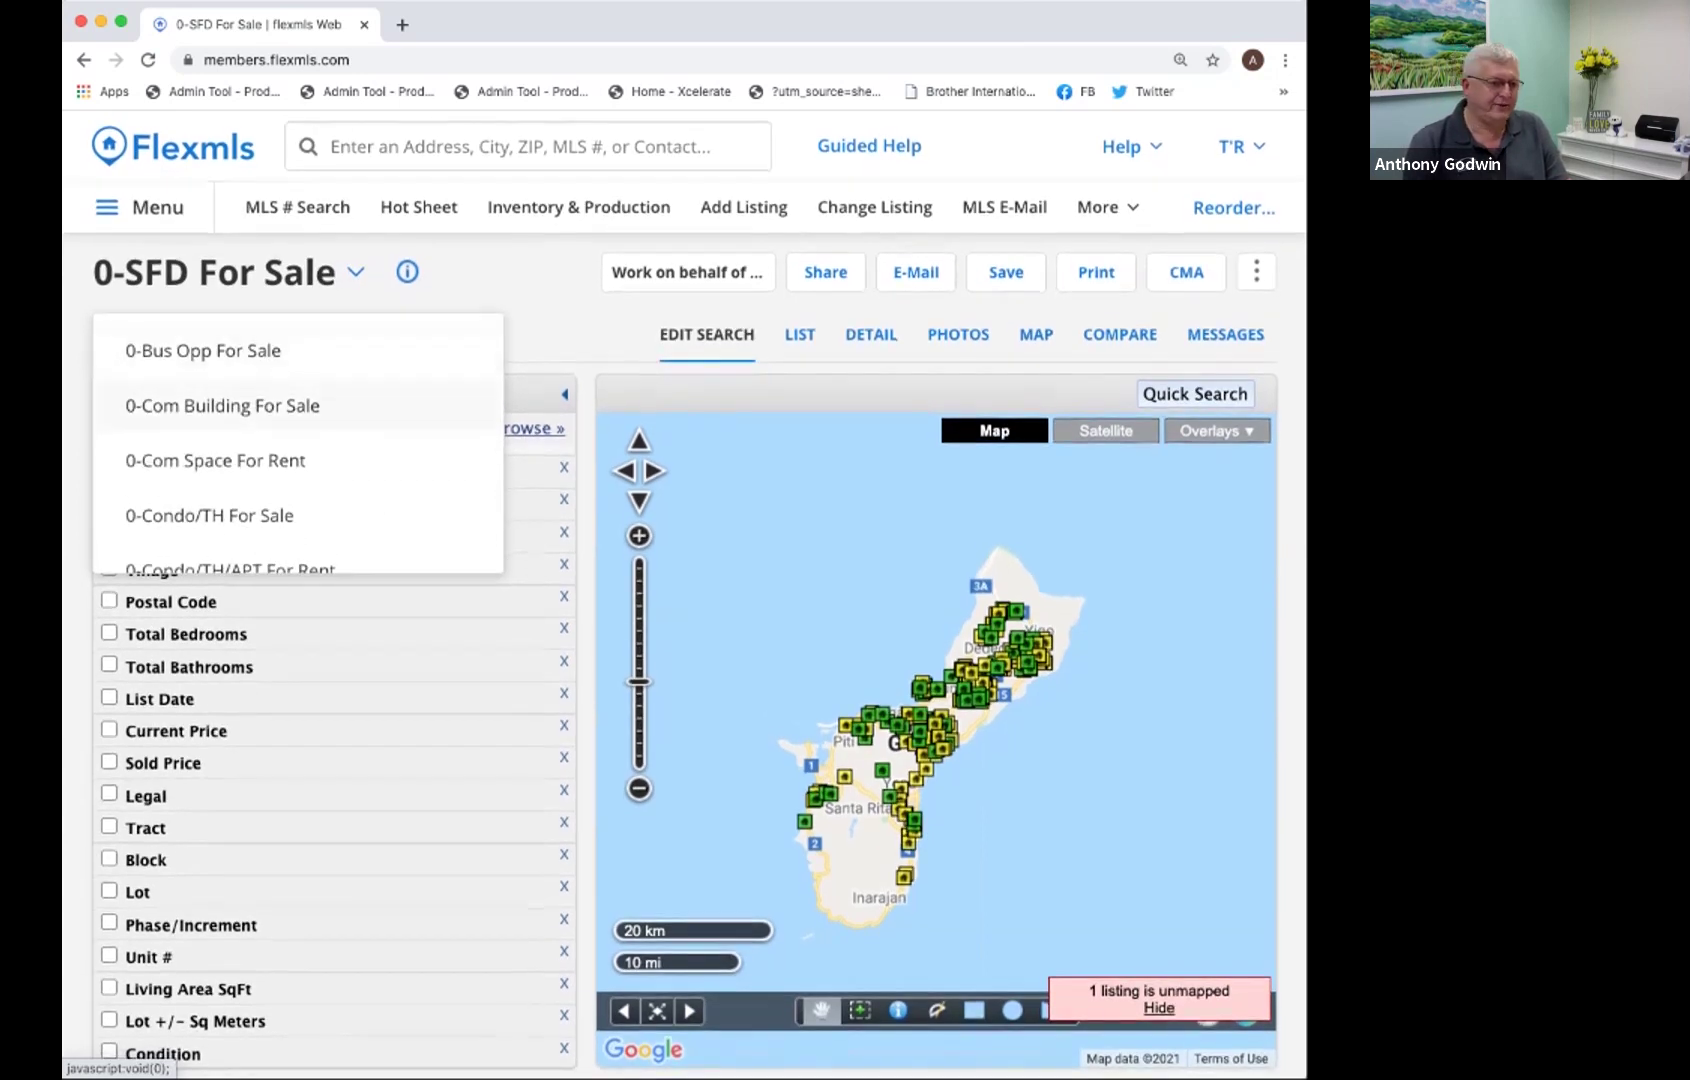
scroll(300, 405, down, 10)
scroll(300, 445, down, 5)
scroll(300, 445, up, 15)
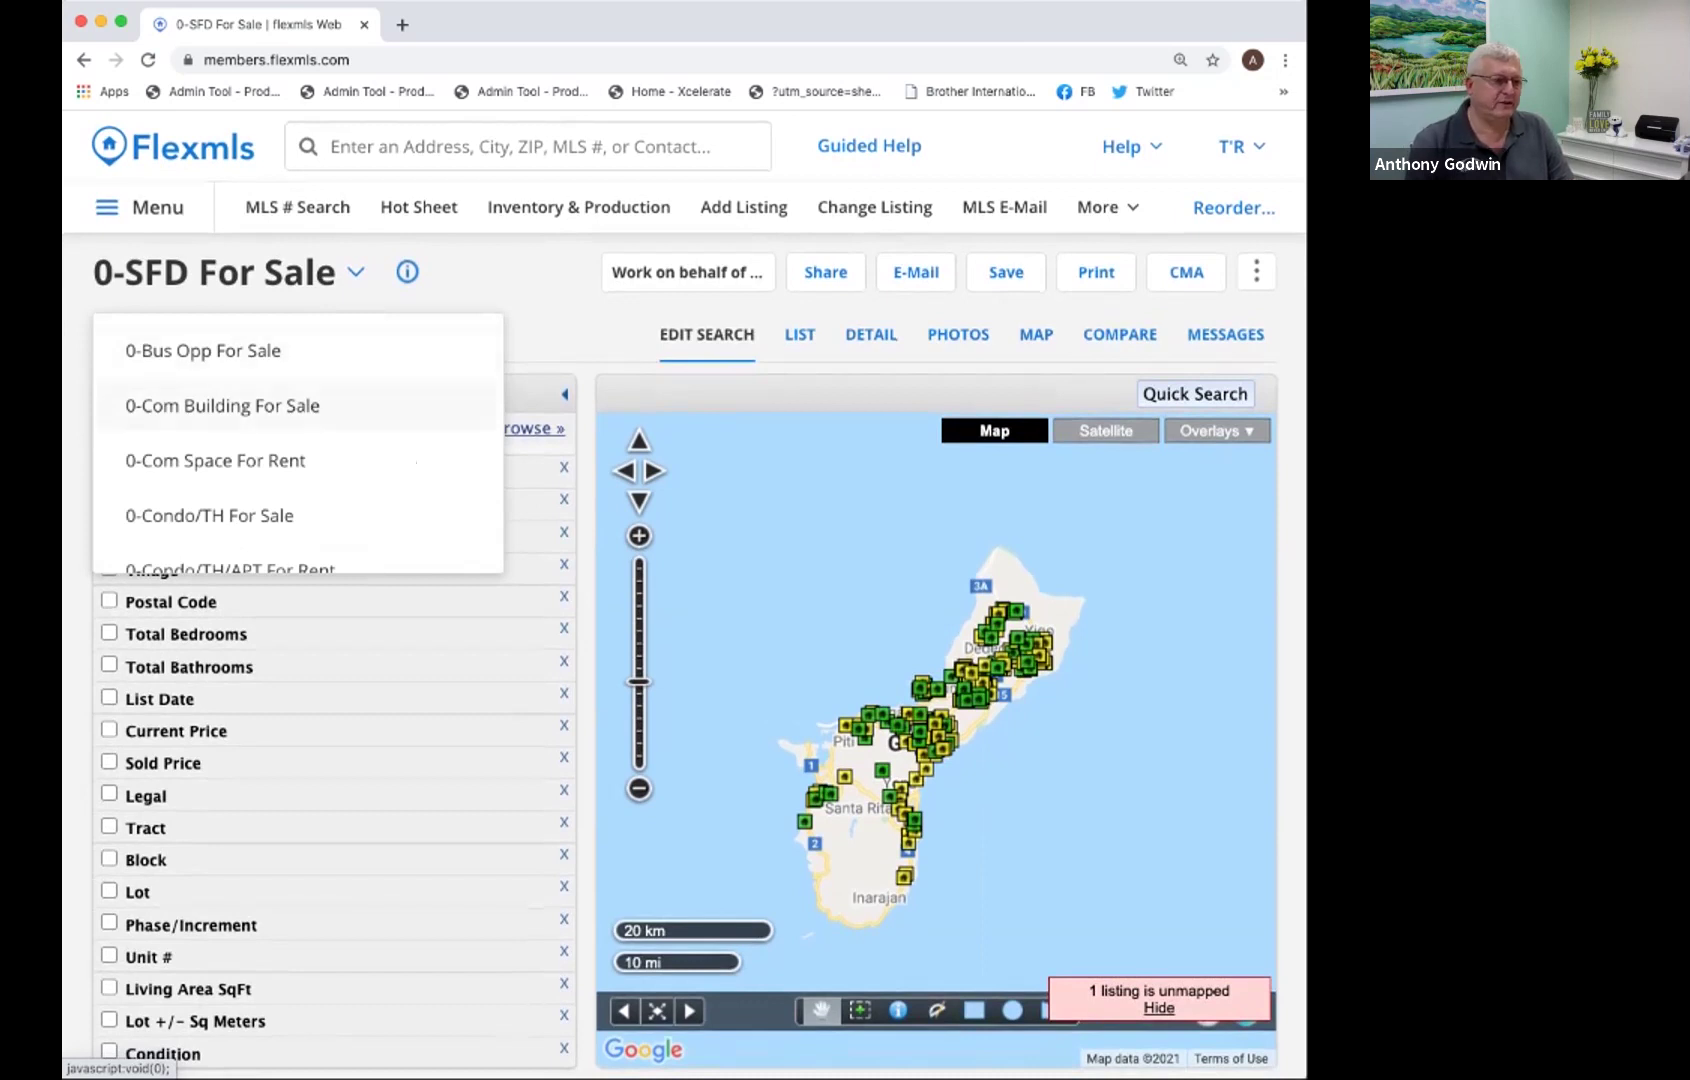
scroll(298, 443, down, 5)
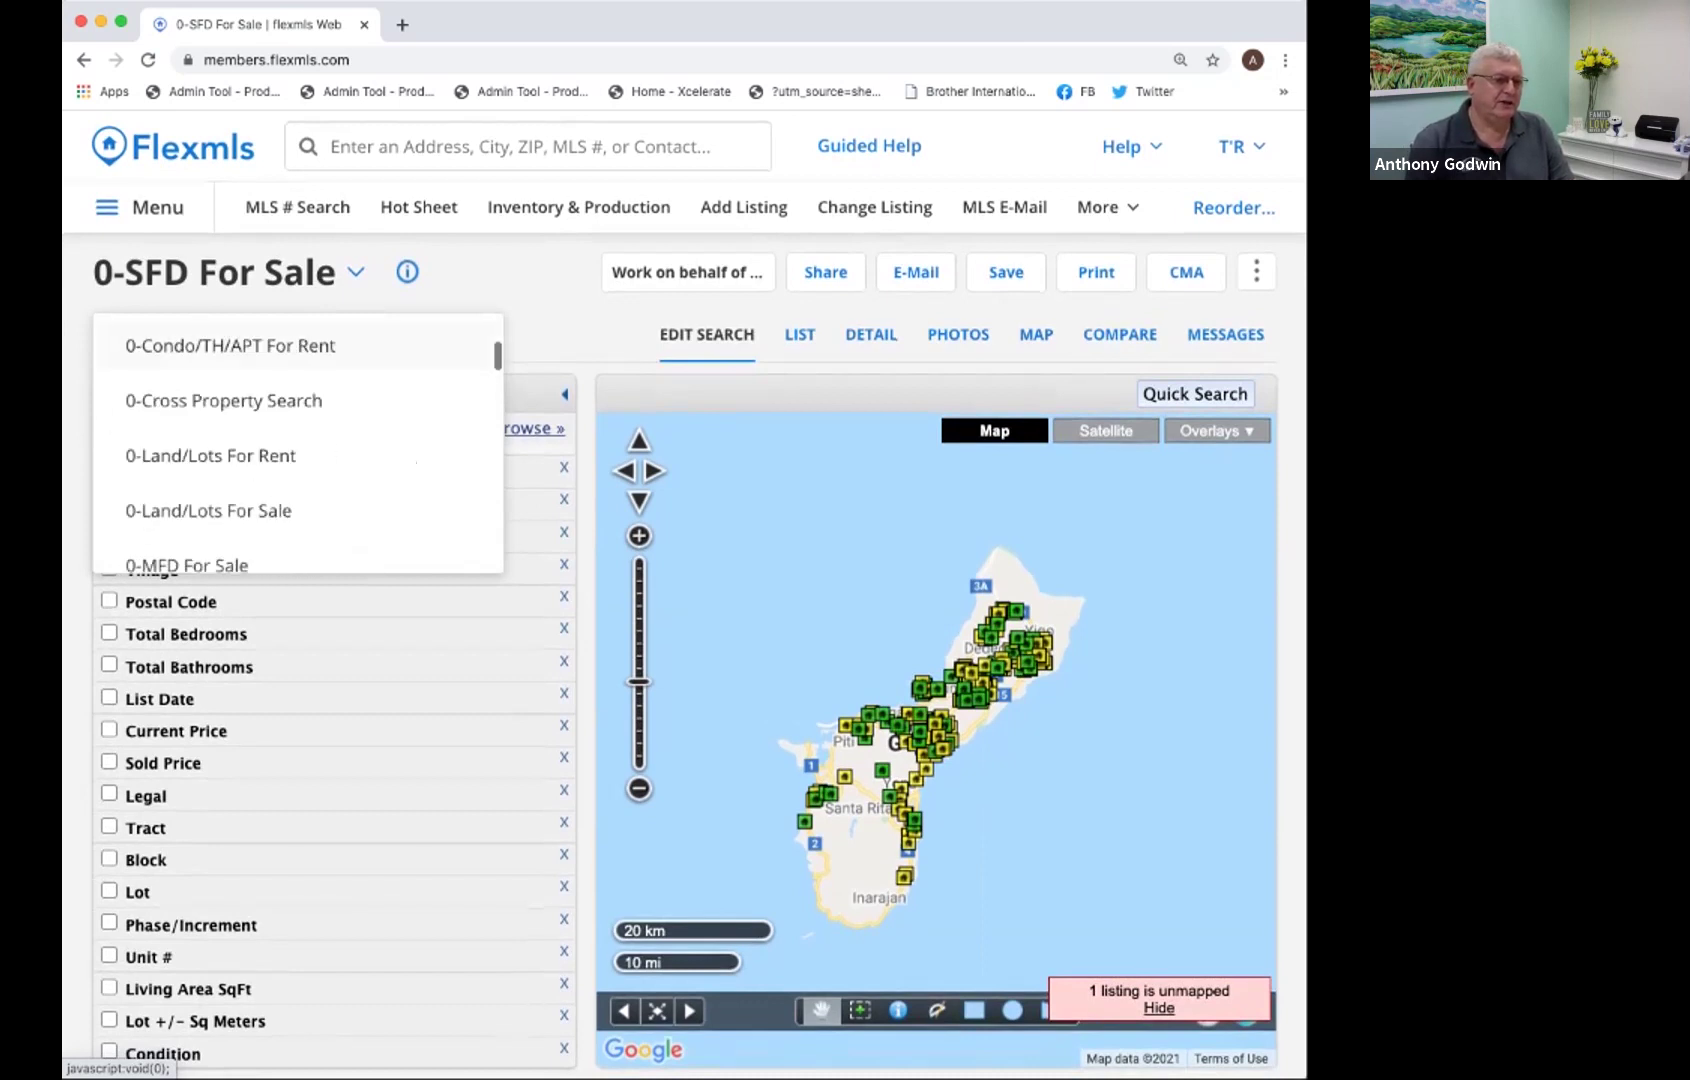
scroll(298, 443, down, 5)
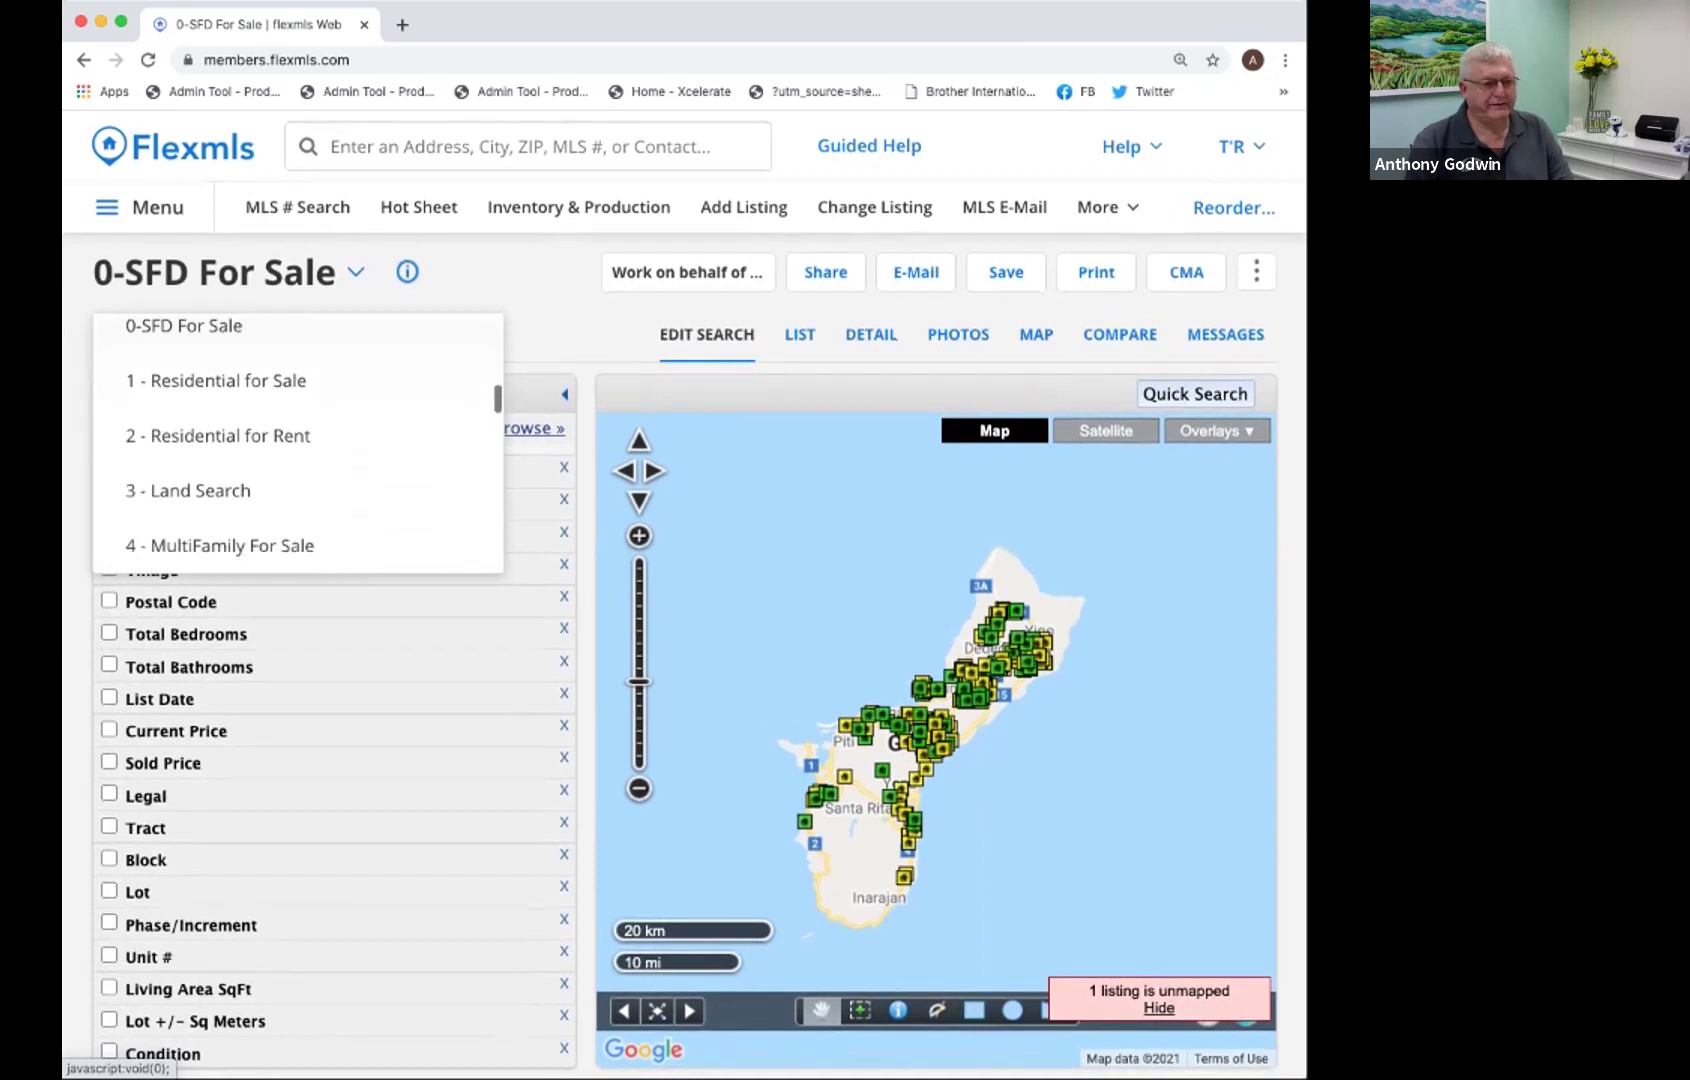
scroll(298, 443, down, 2)
scroll(298, 443, up, 12)
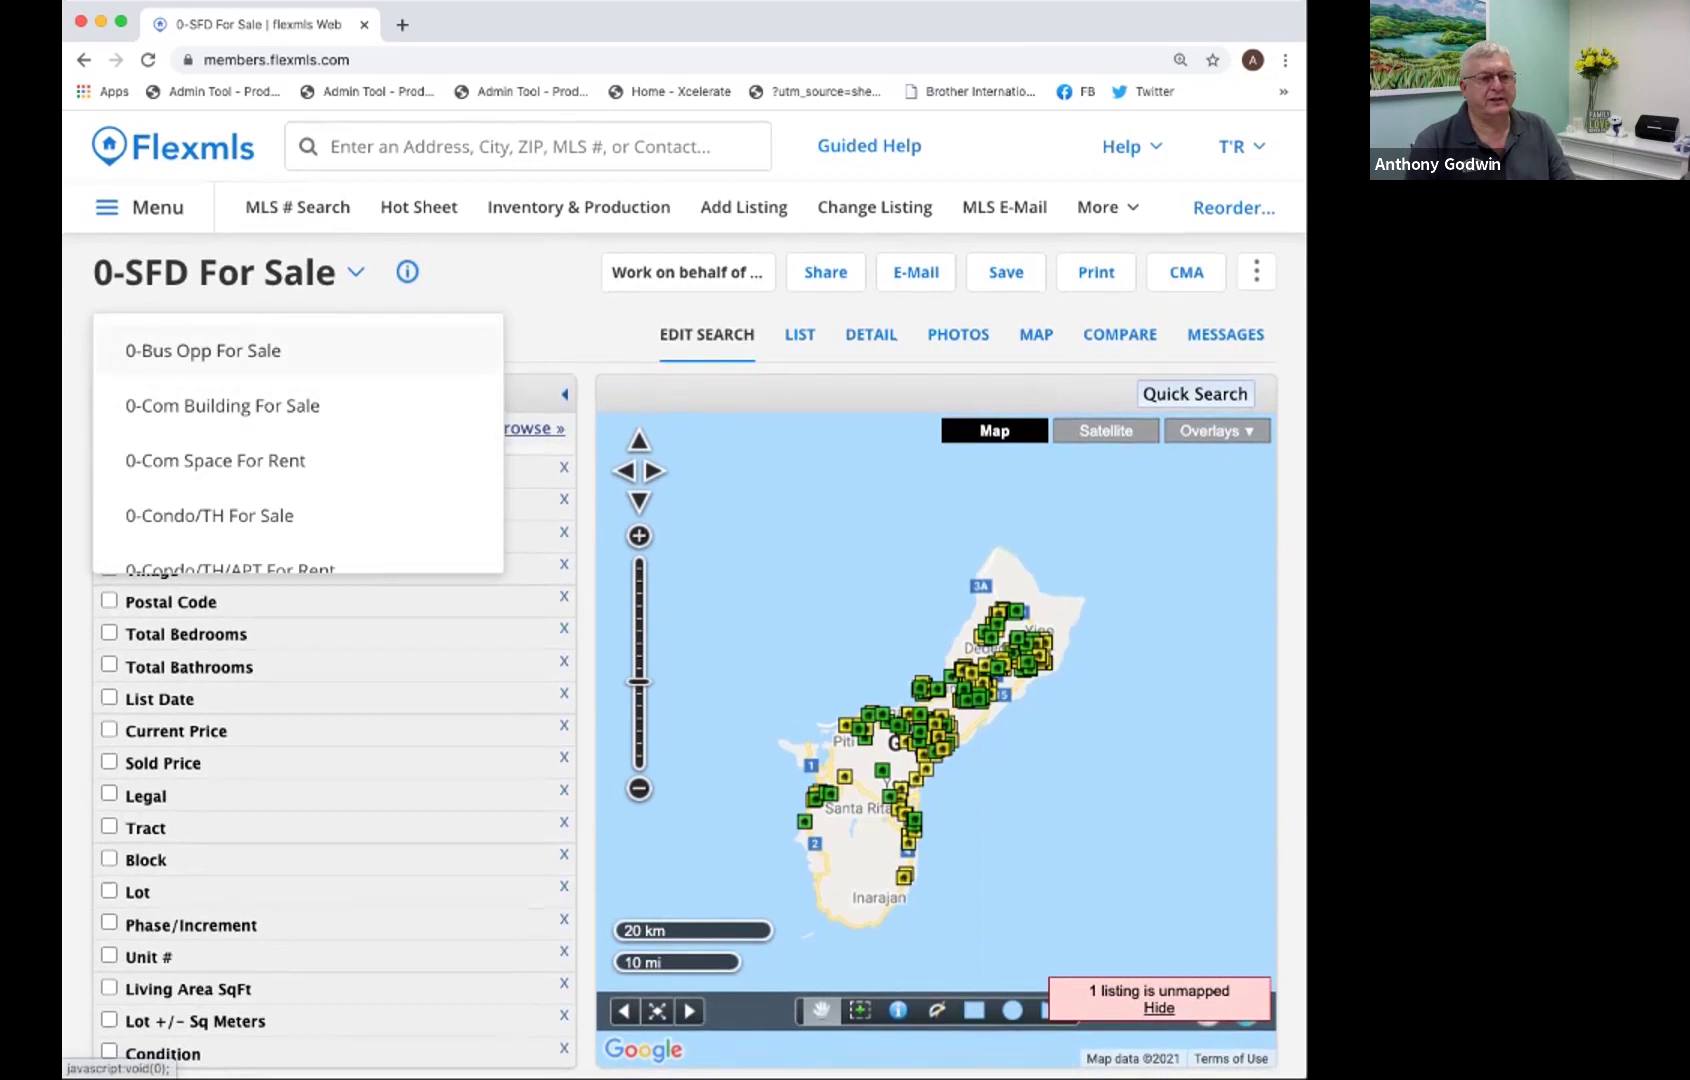
Load the SFD QUICK SEARCH template and open its Status criterion for editing.
scroll(298, 443, down, 10)
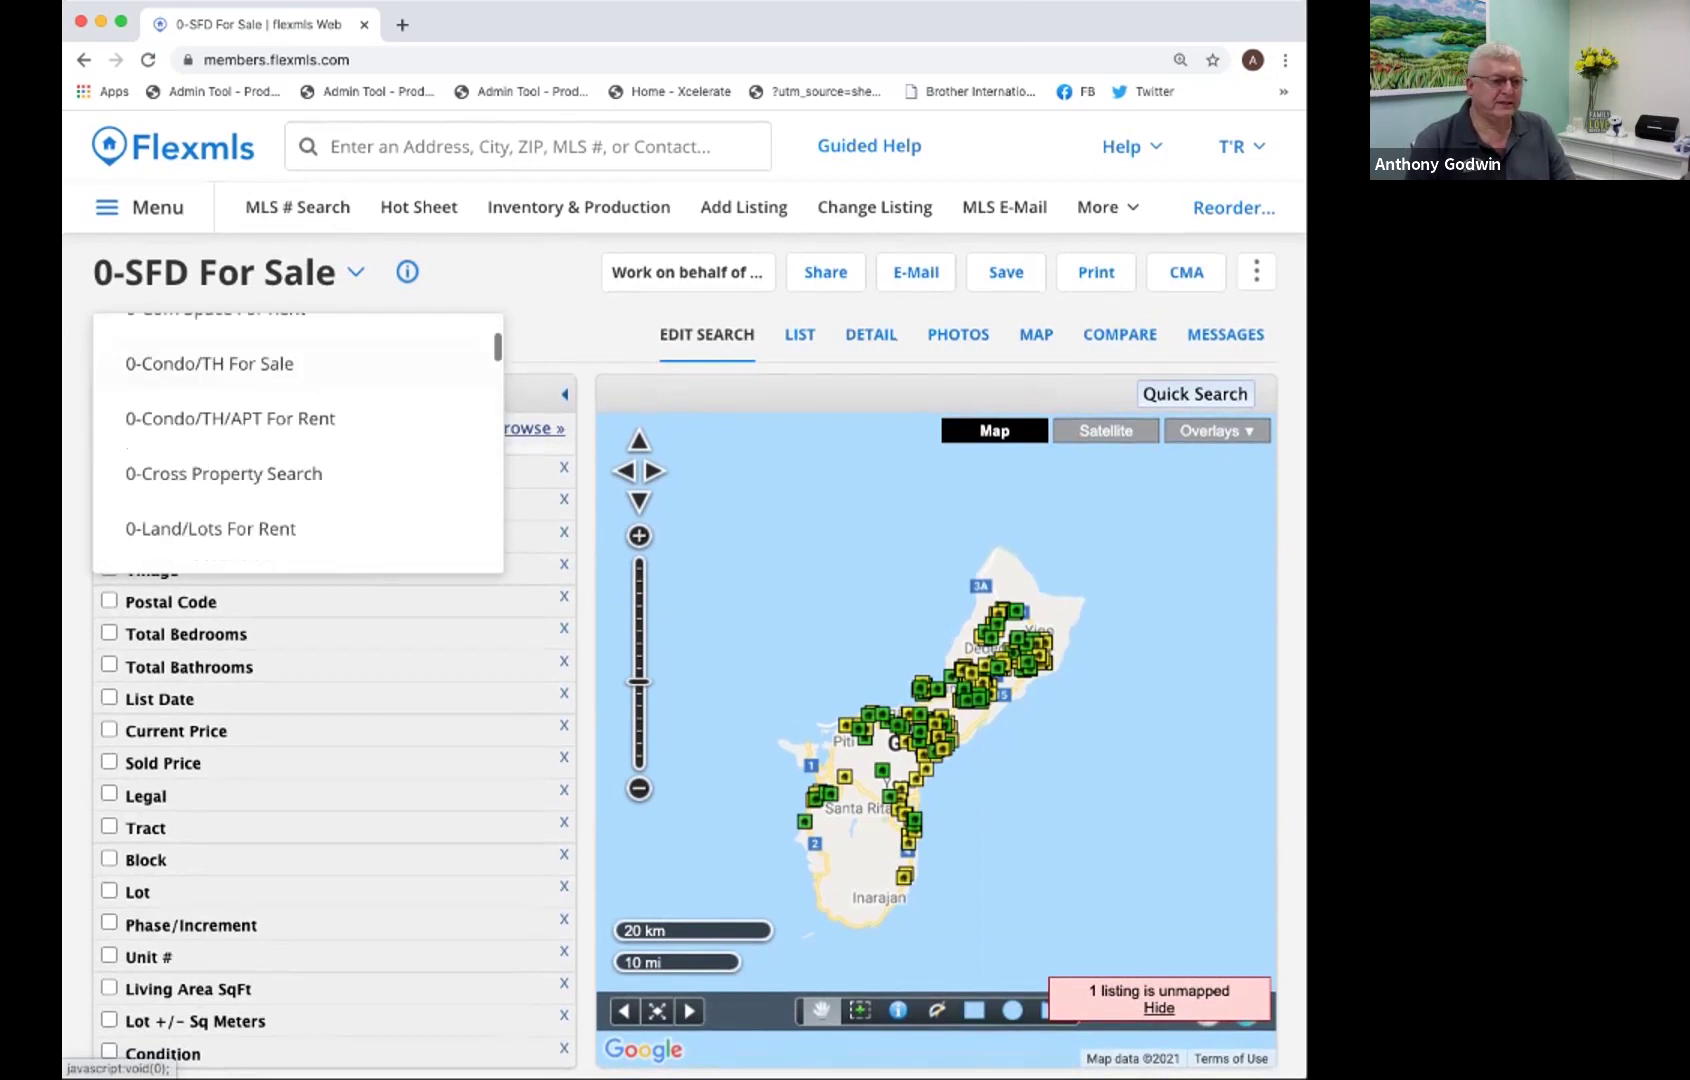
scroll(298, 443, down, 6)
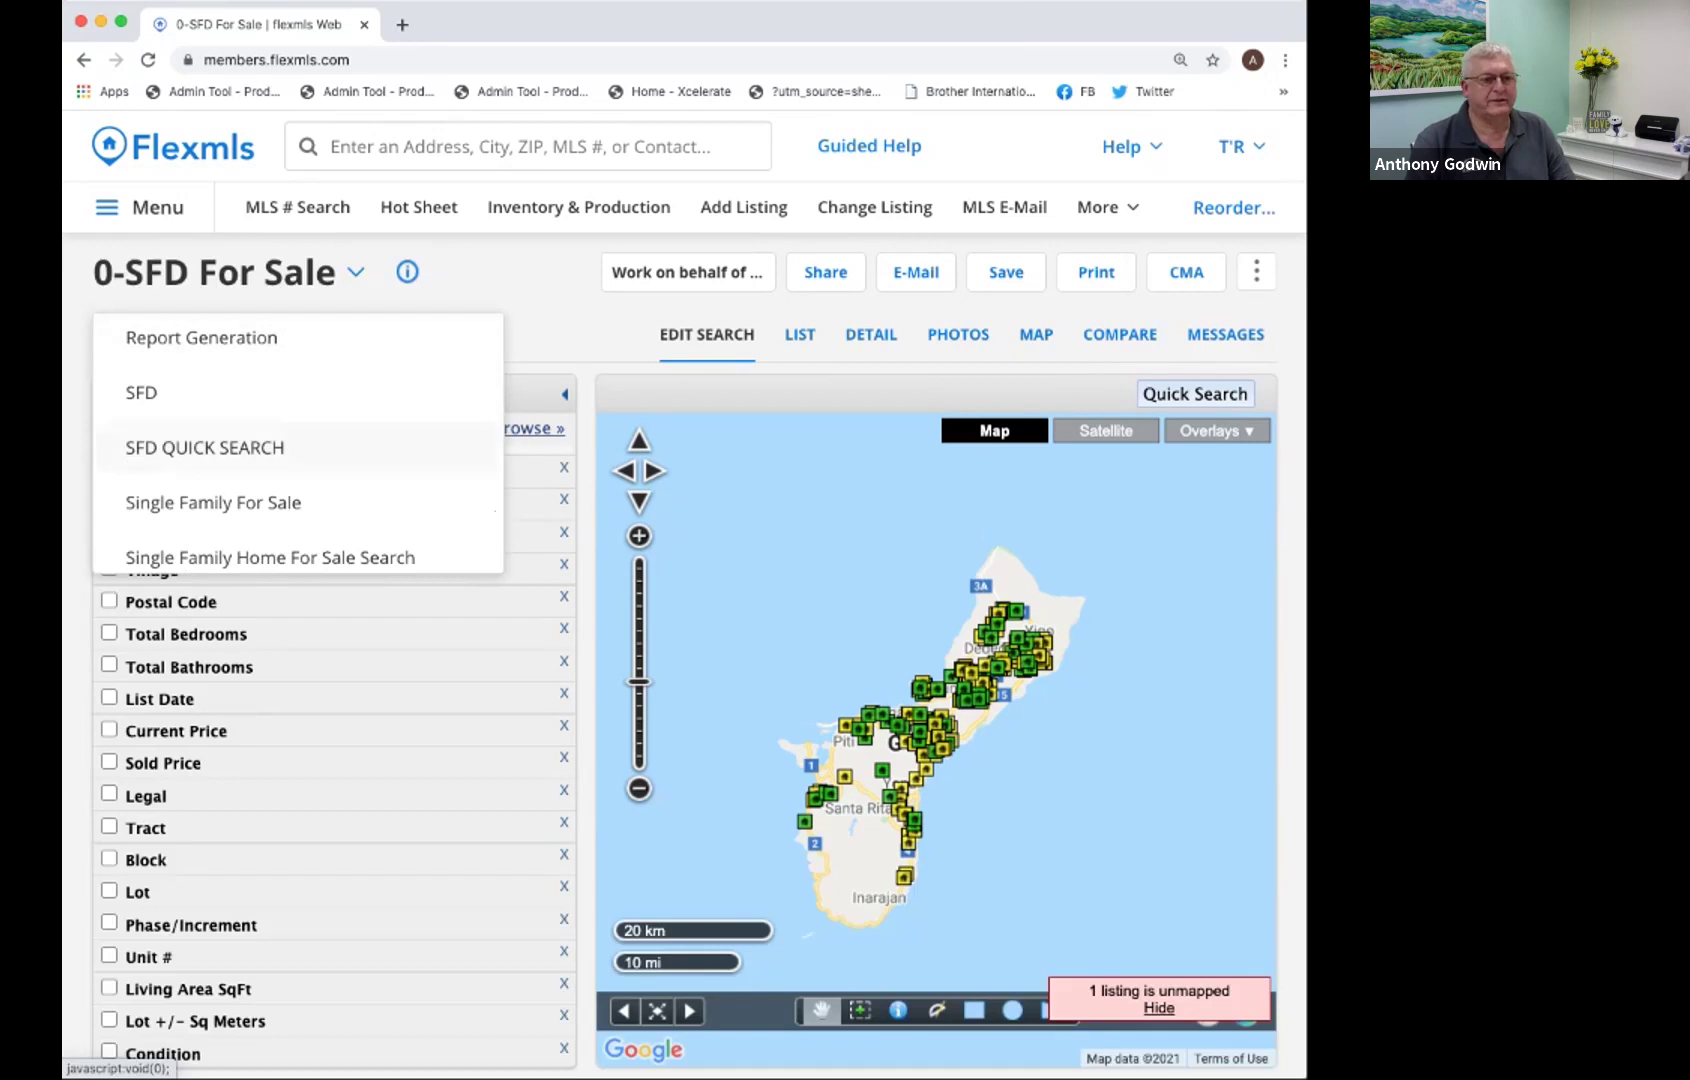
click(298, 447)
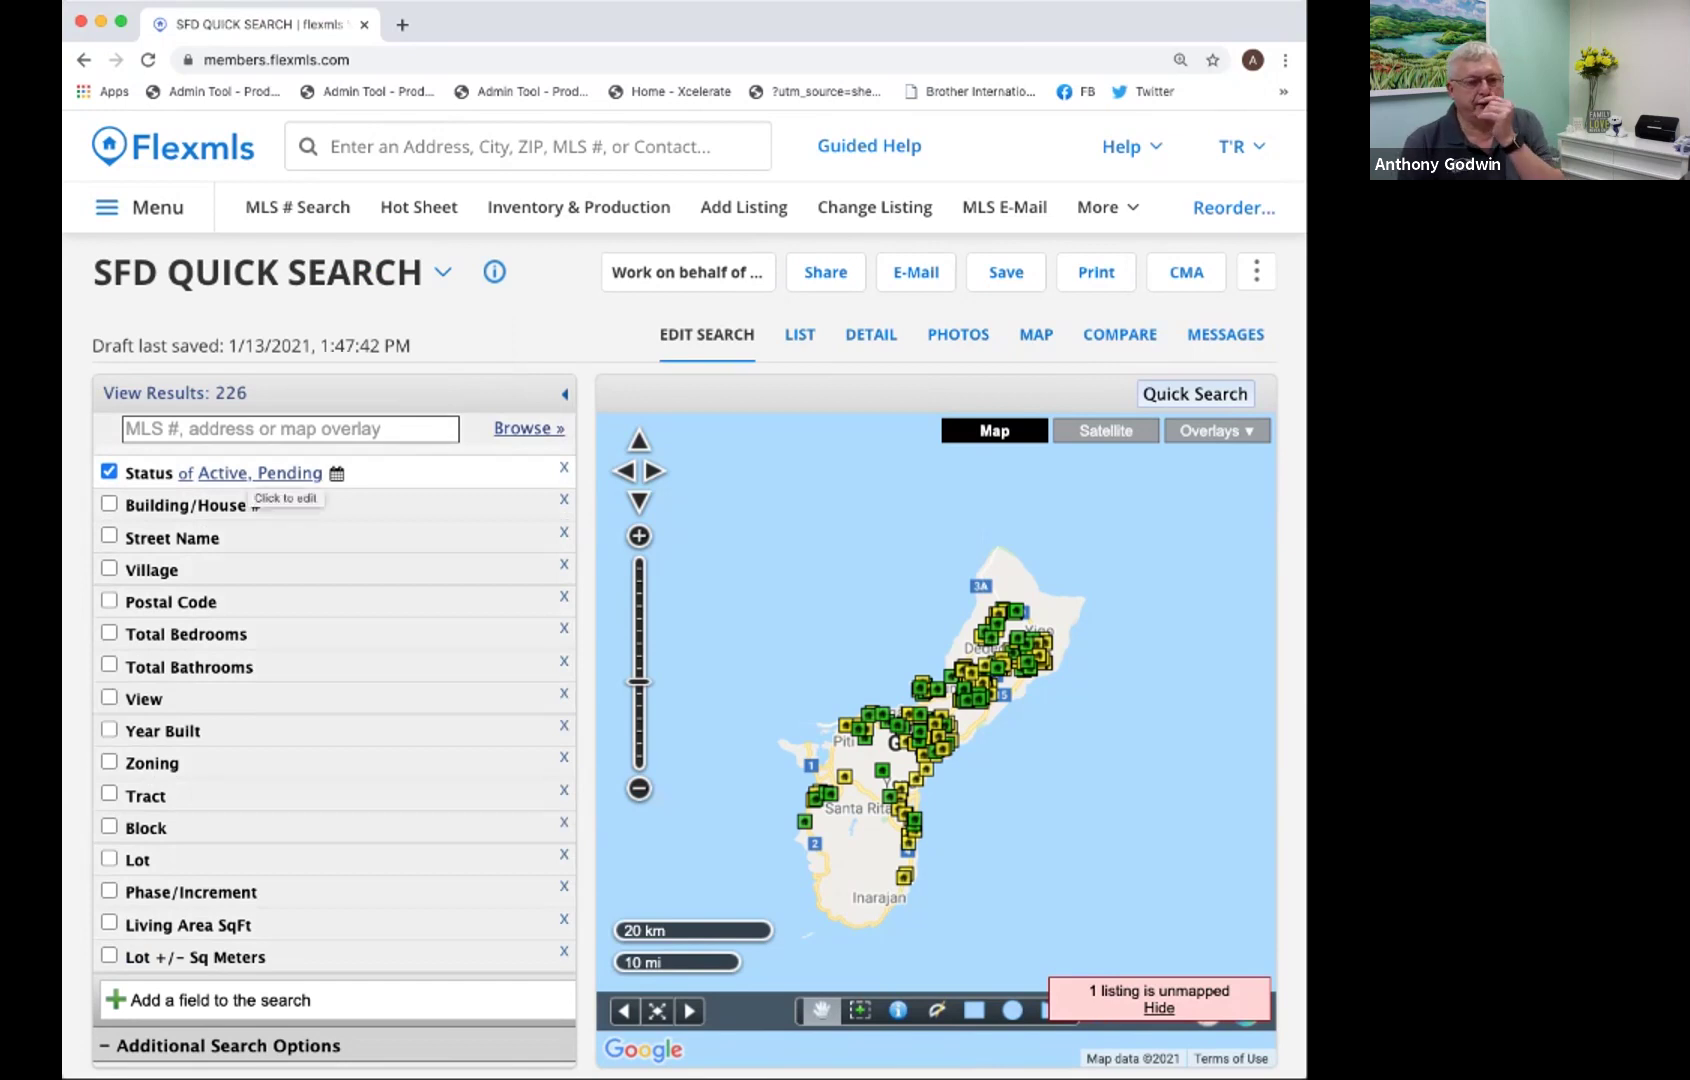
click(255, 474)
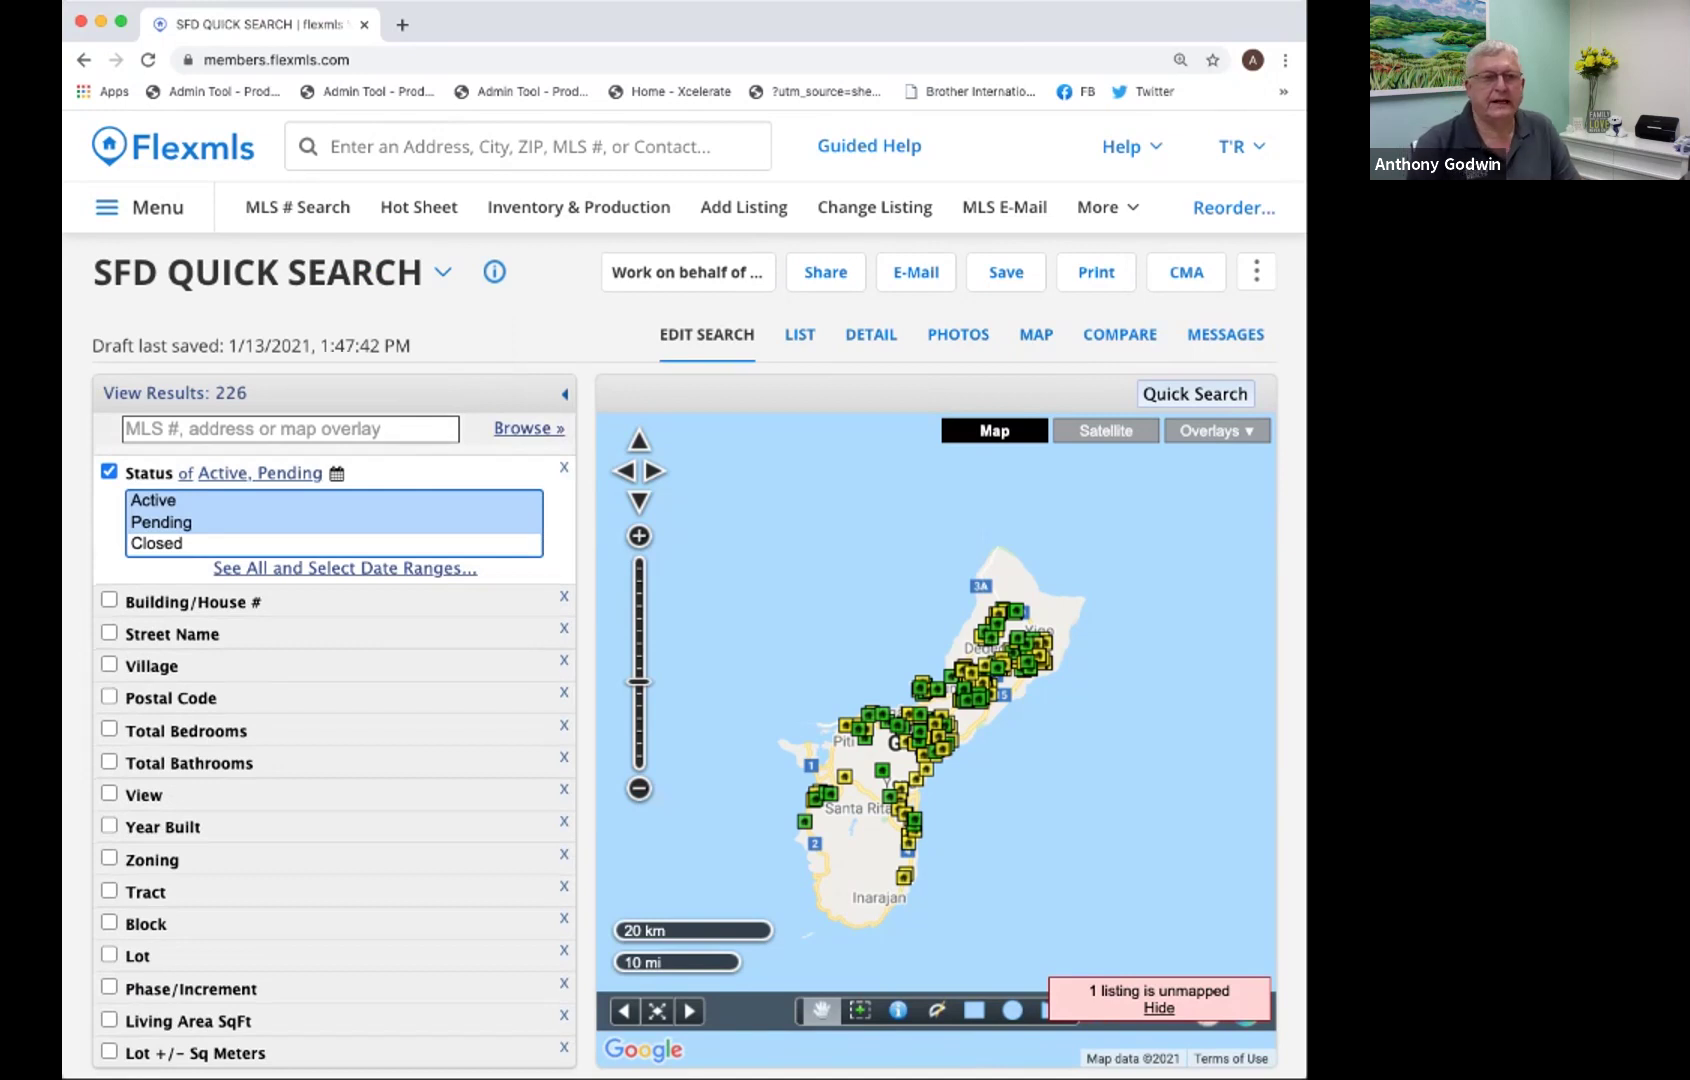
Limit the search's Status criterion to Closed listings.
click(172, 2)
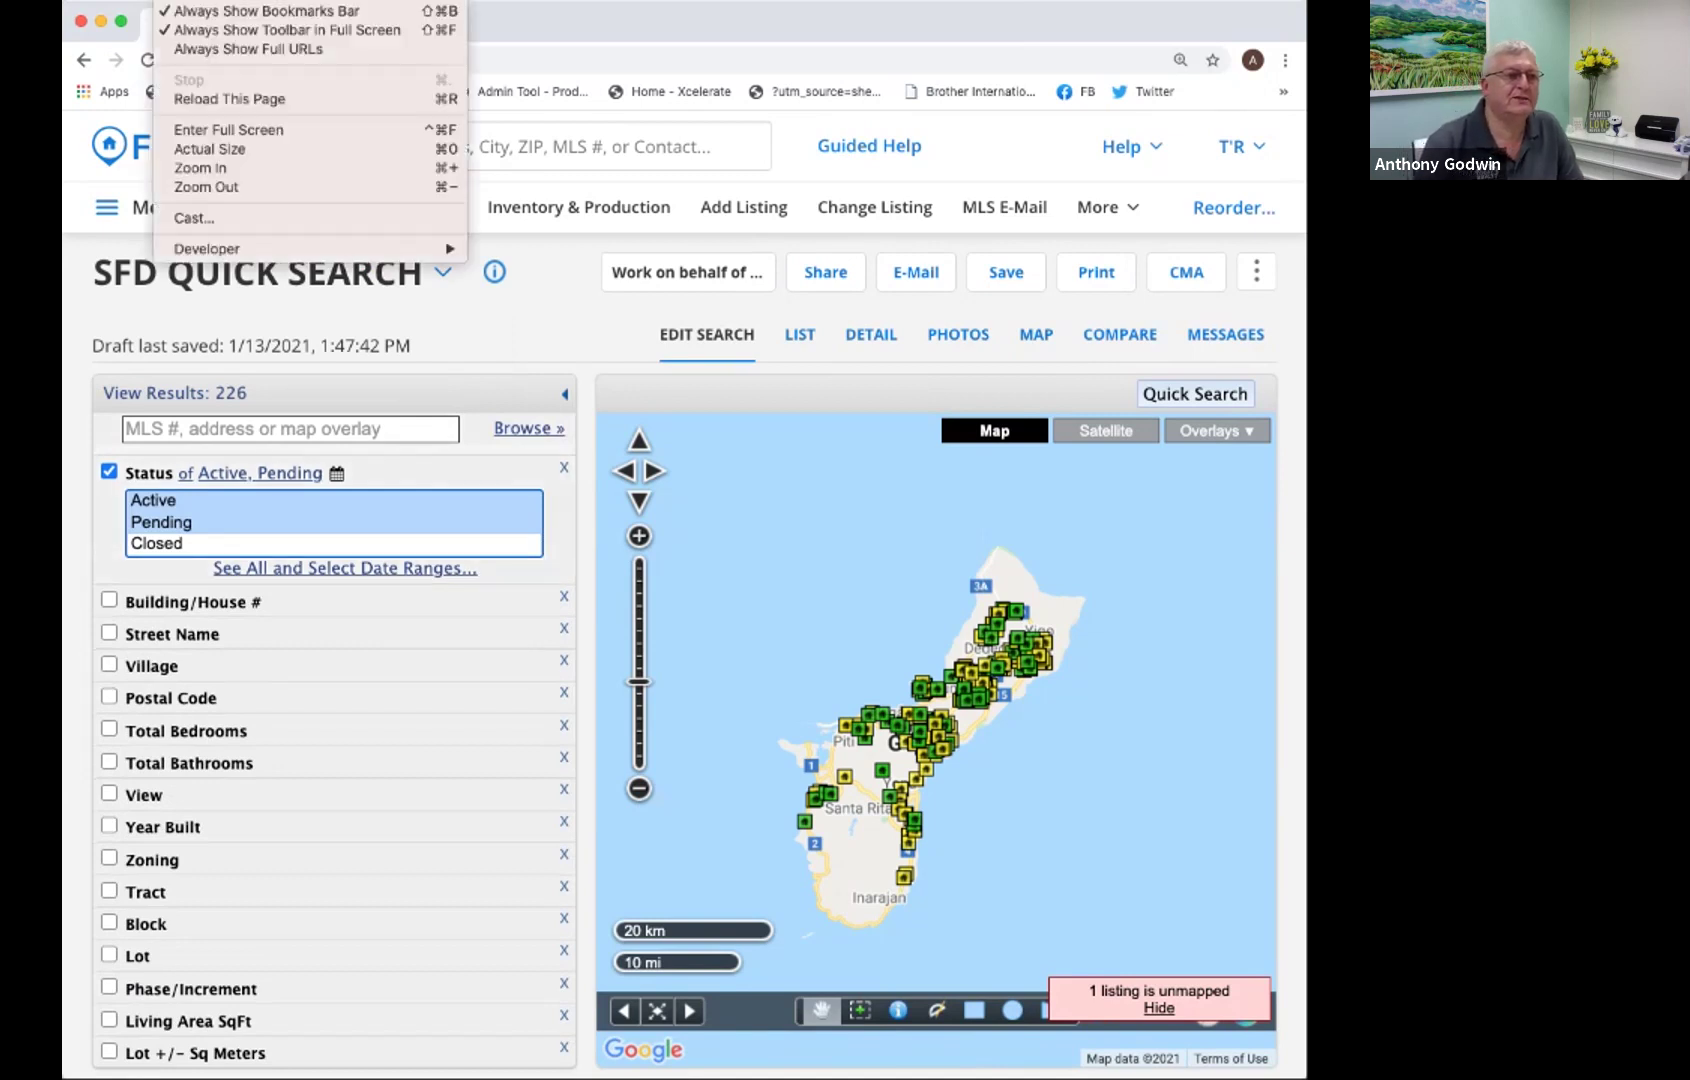
click(200, 168)
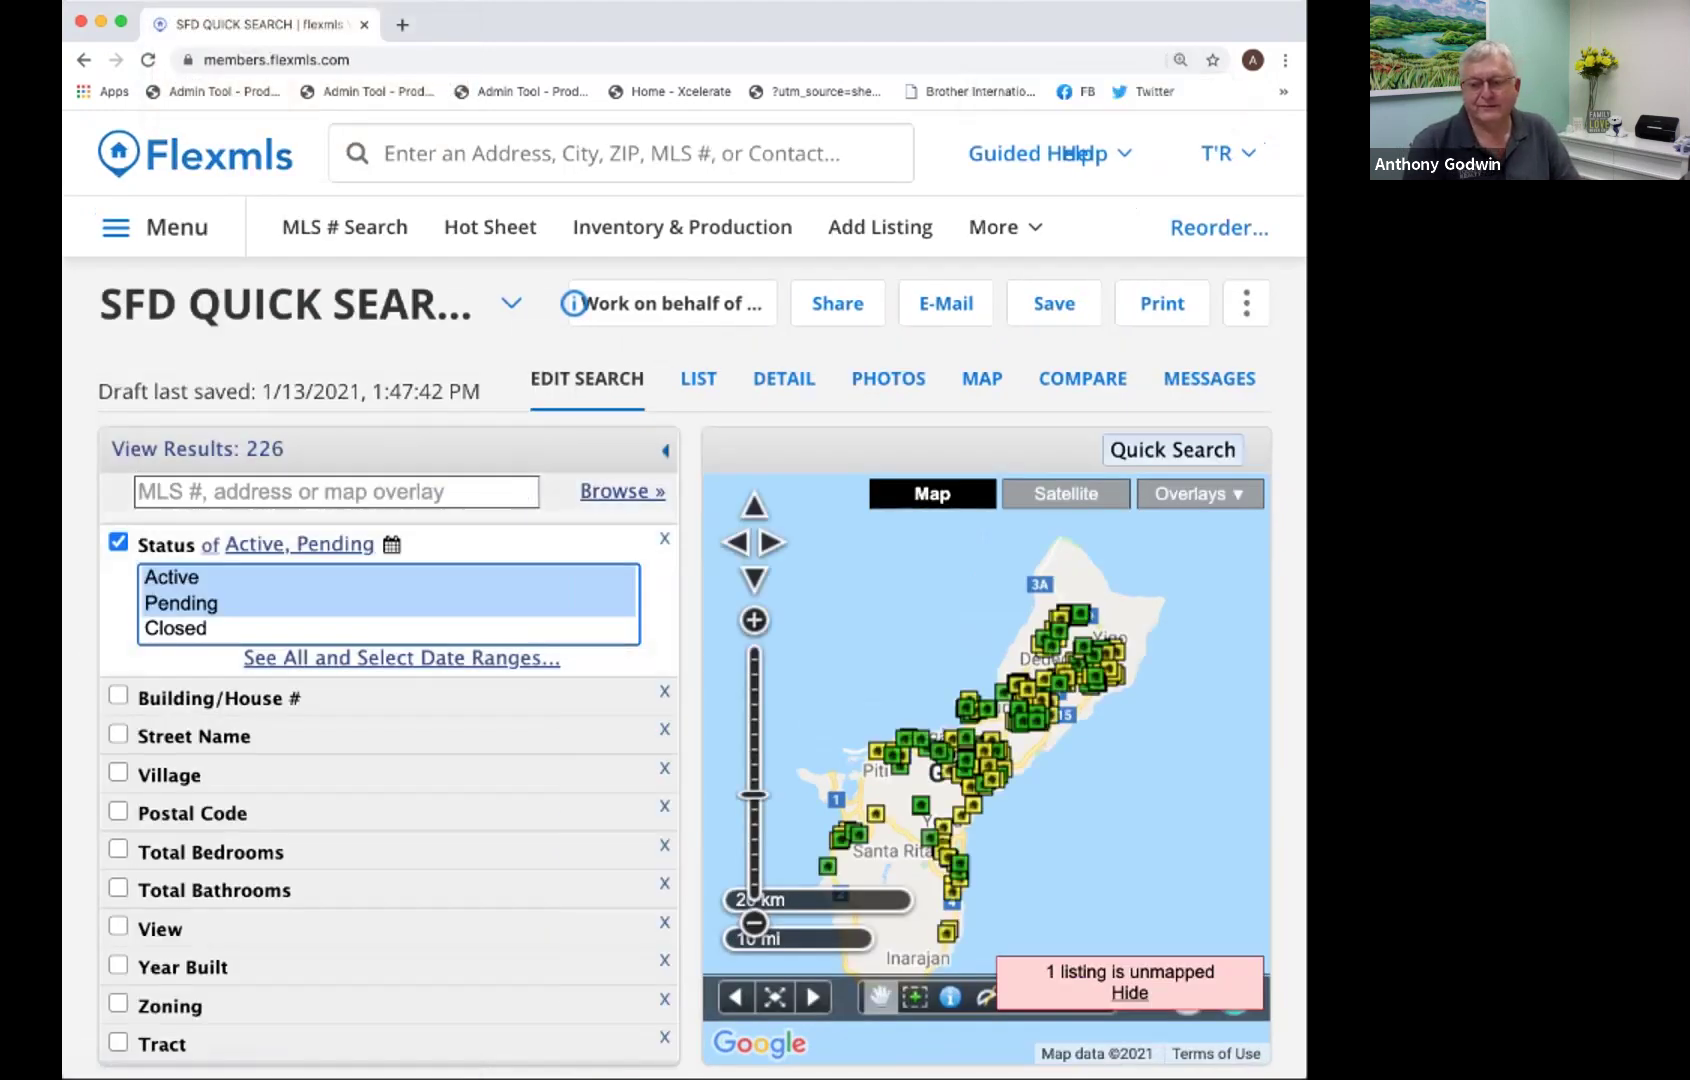
scroll(560, 580, down, 4)
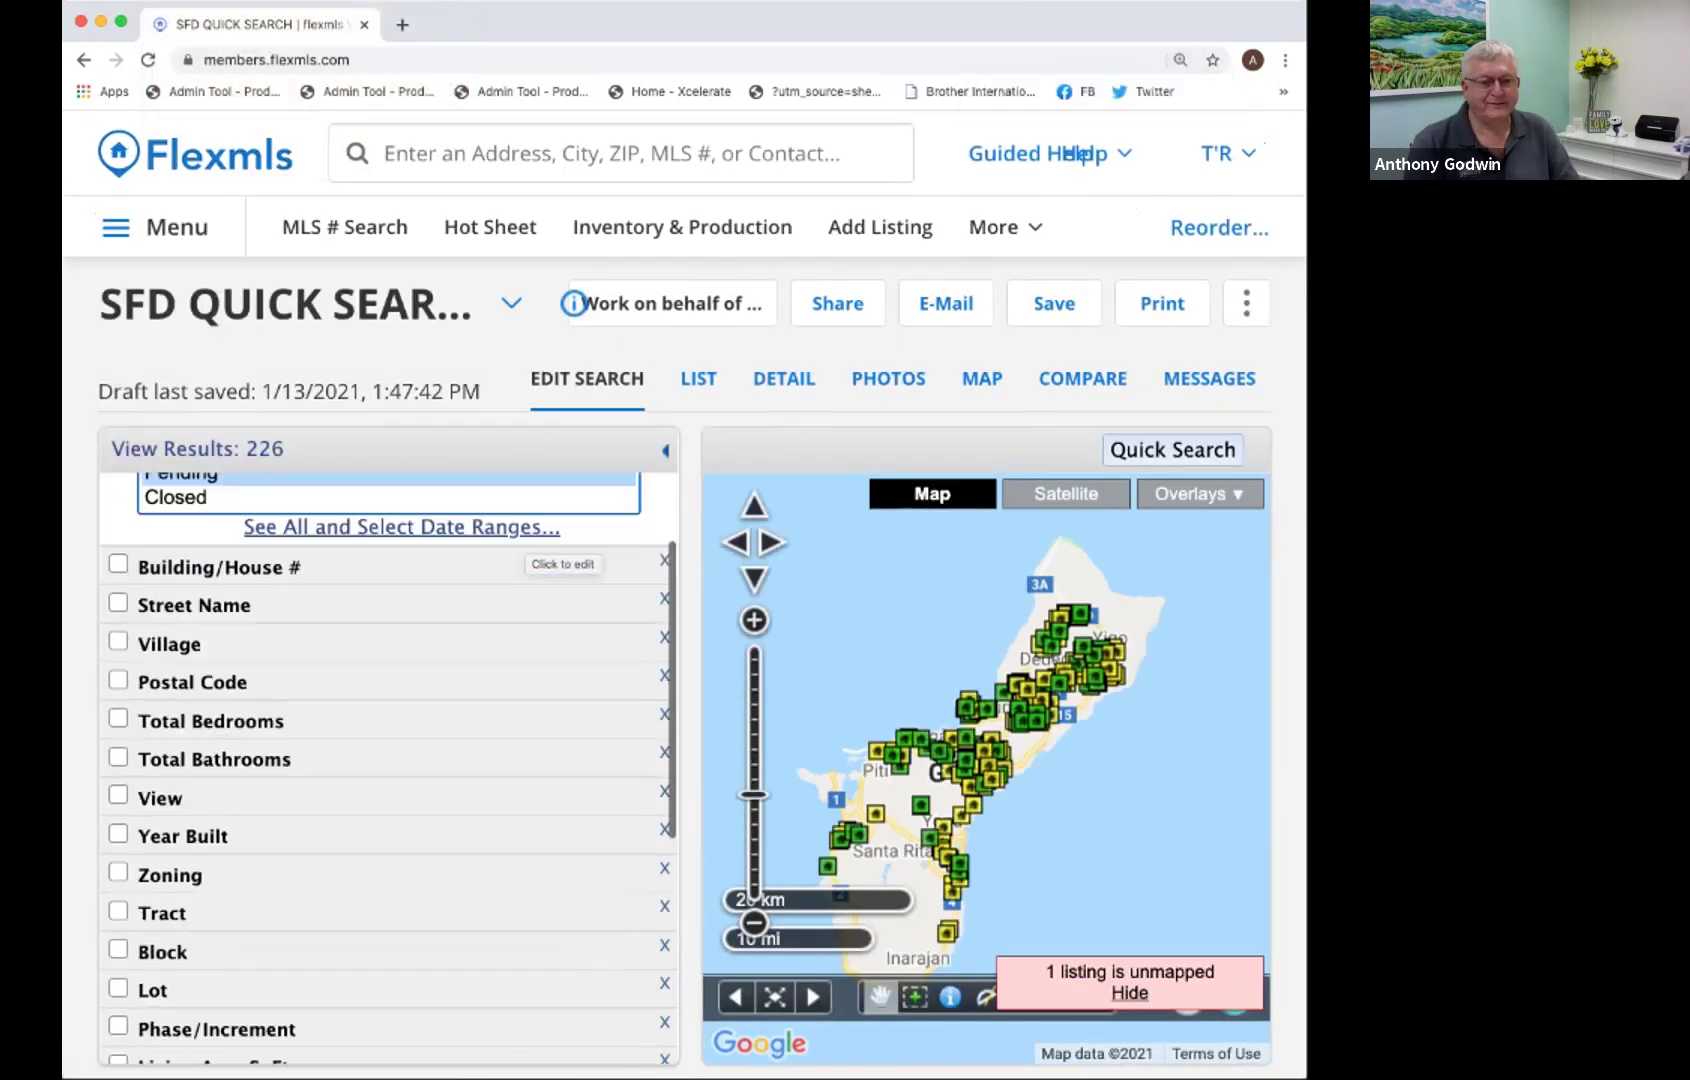
scroll(560, 588, up, 4)
scroll(560, 588, down, 3)
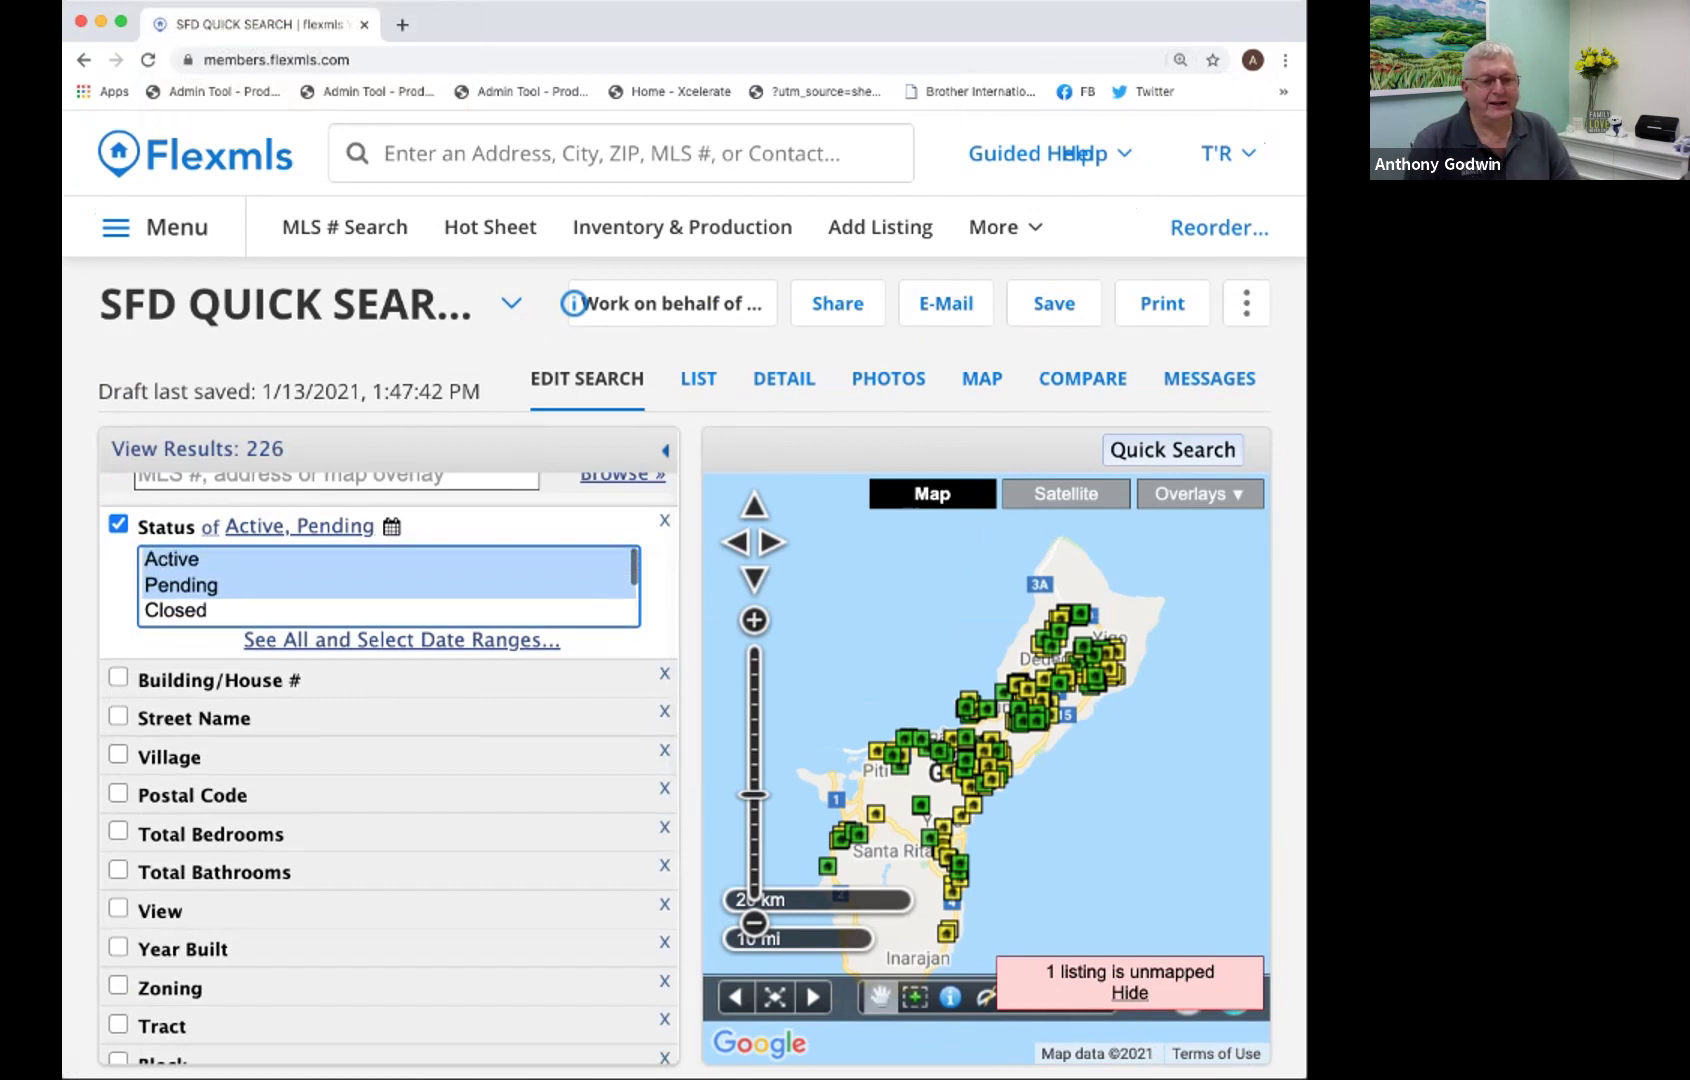
click(175, 610)
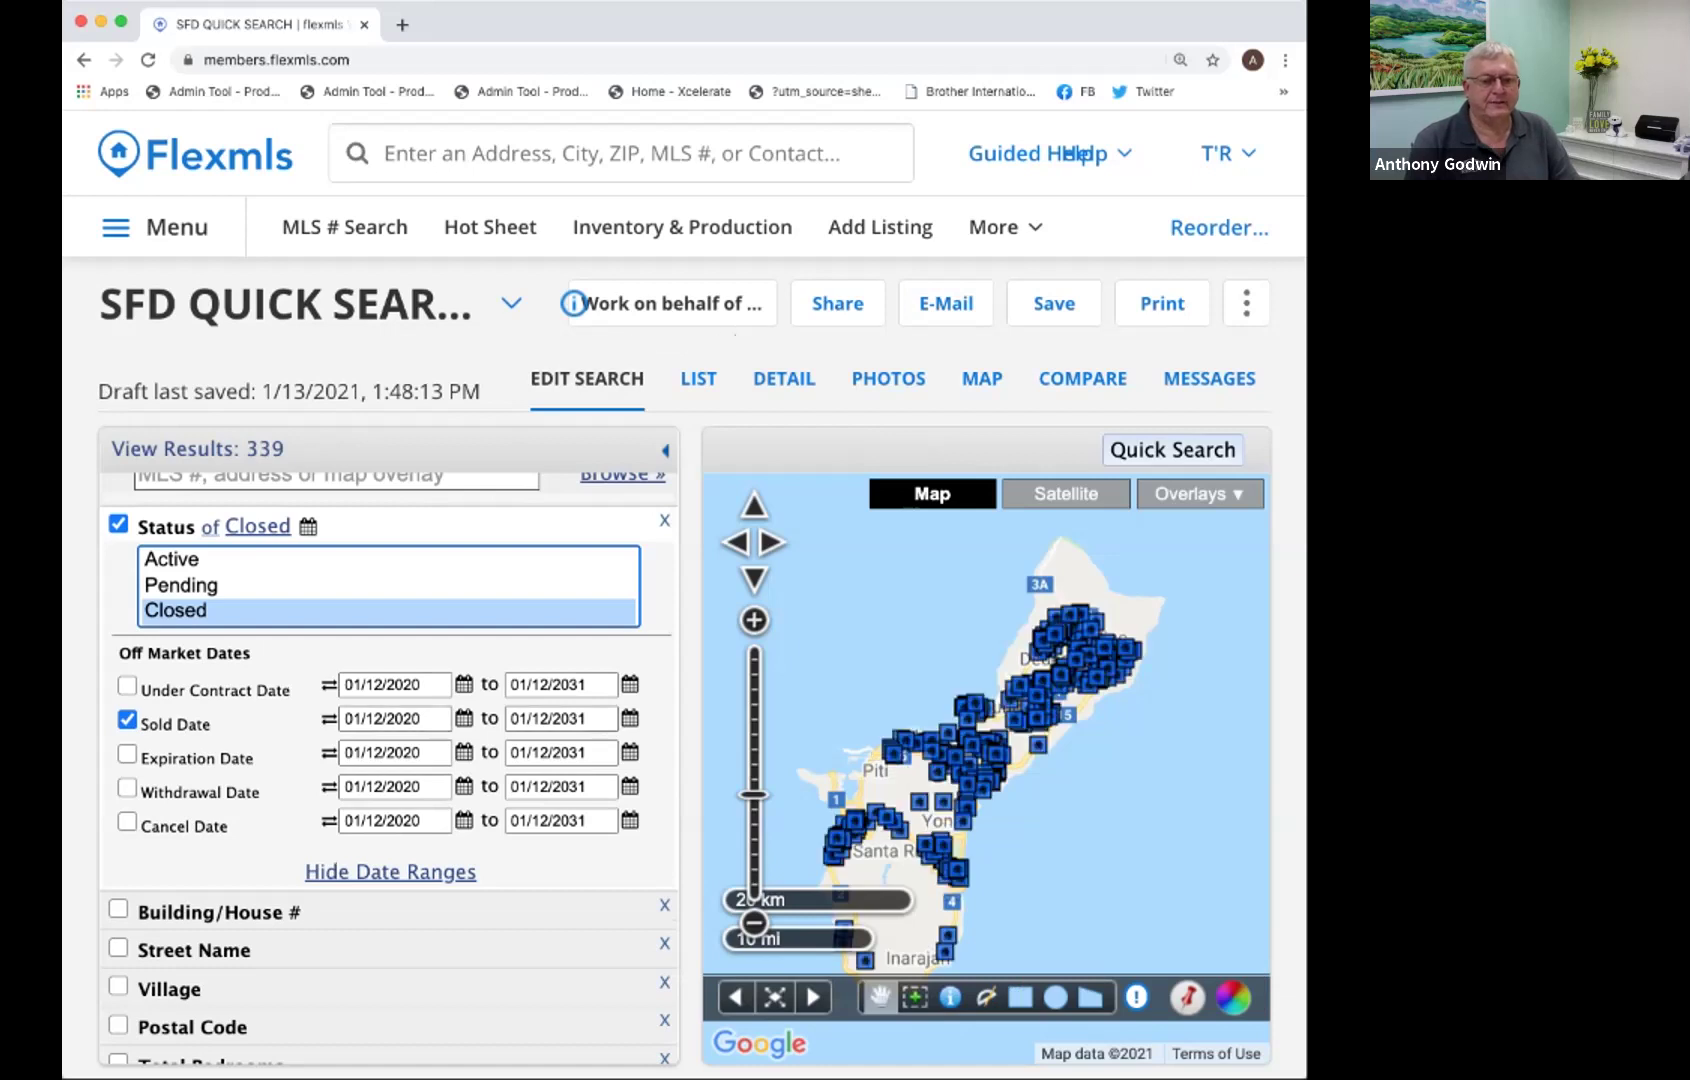
Add the Village criterion to the search and choose Tamuning.
scroll(390, 725, down, 5)
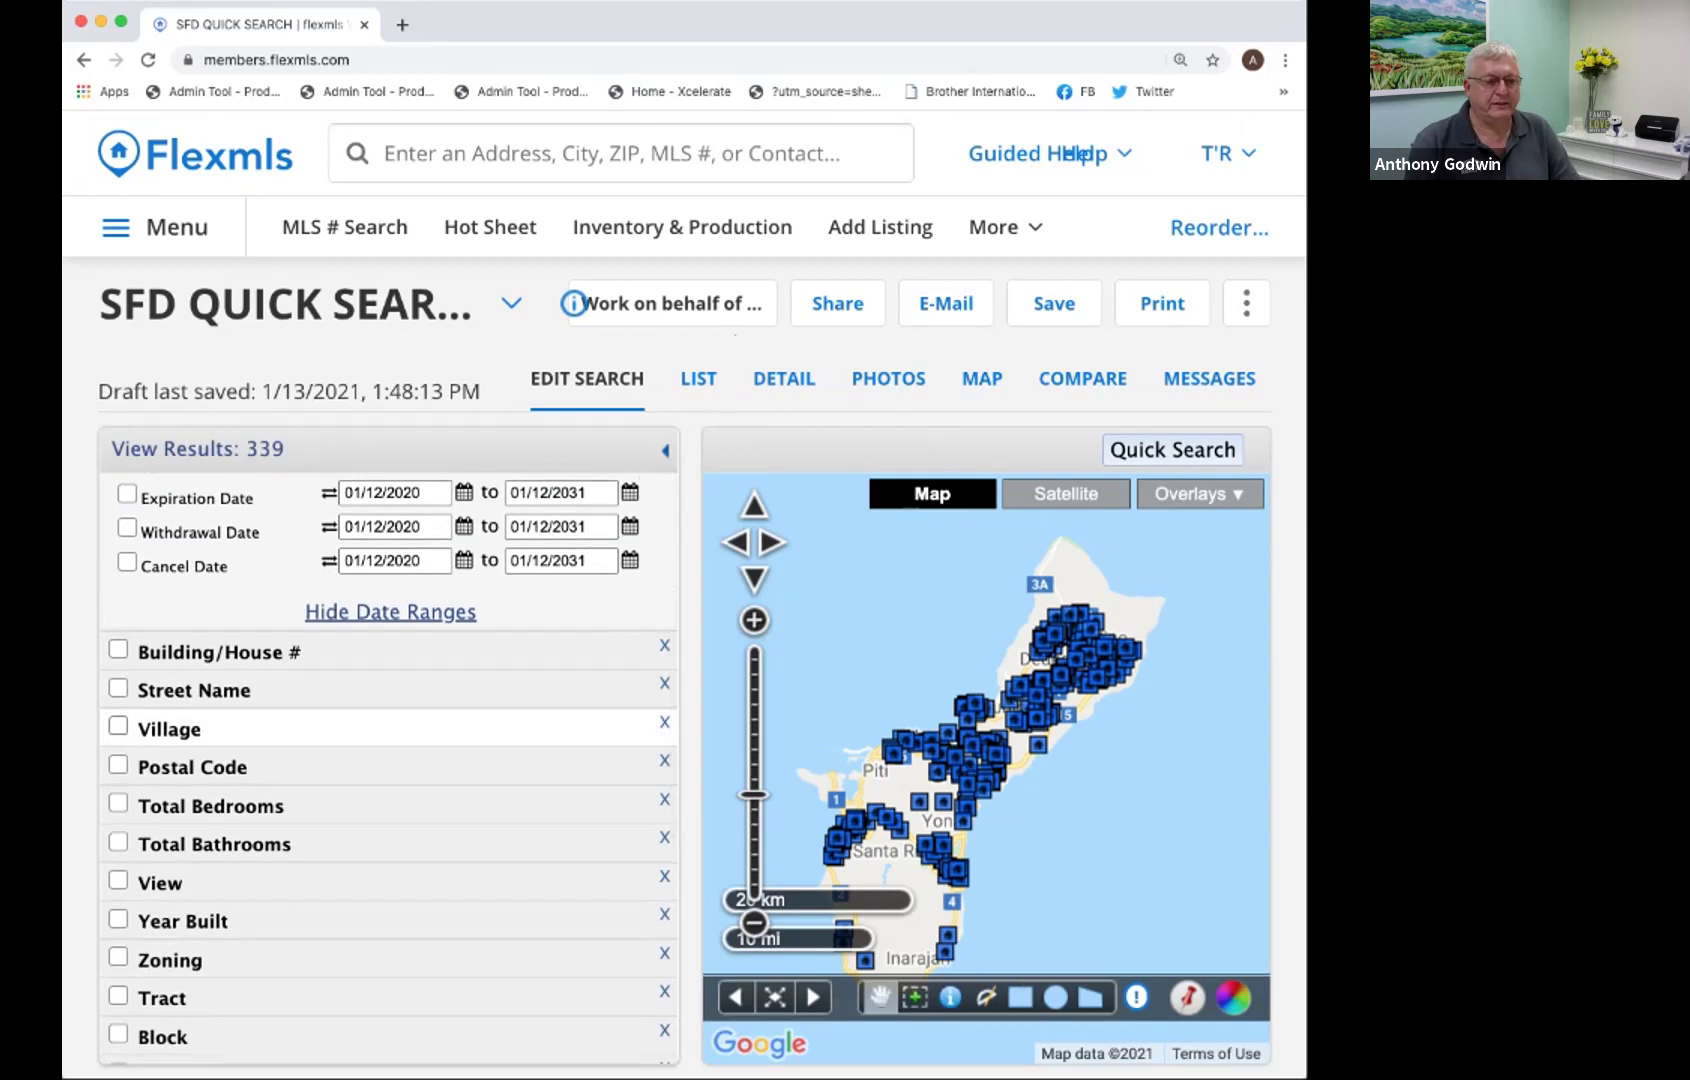
click(118, 727)
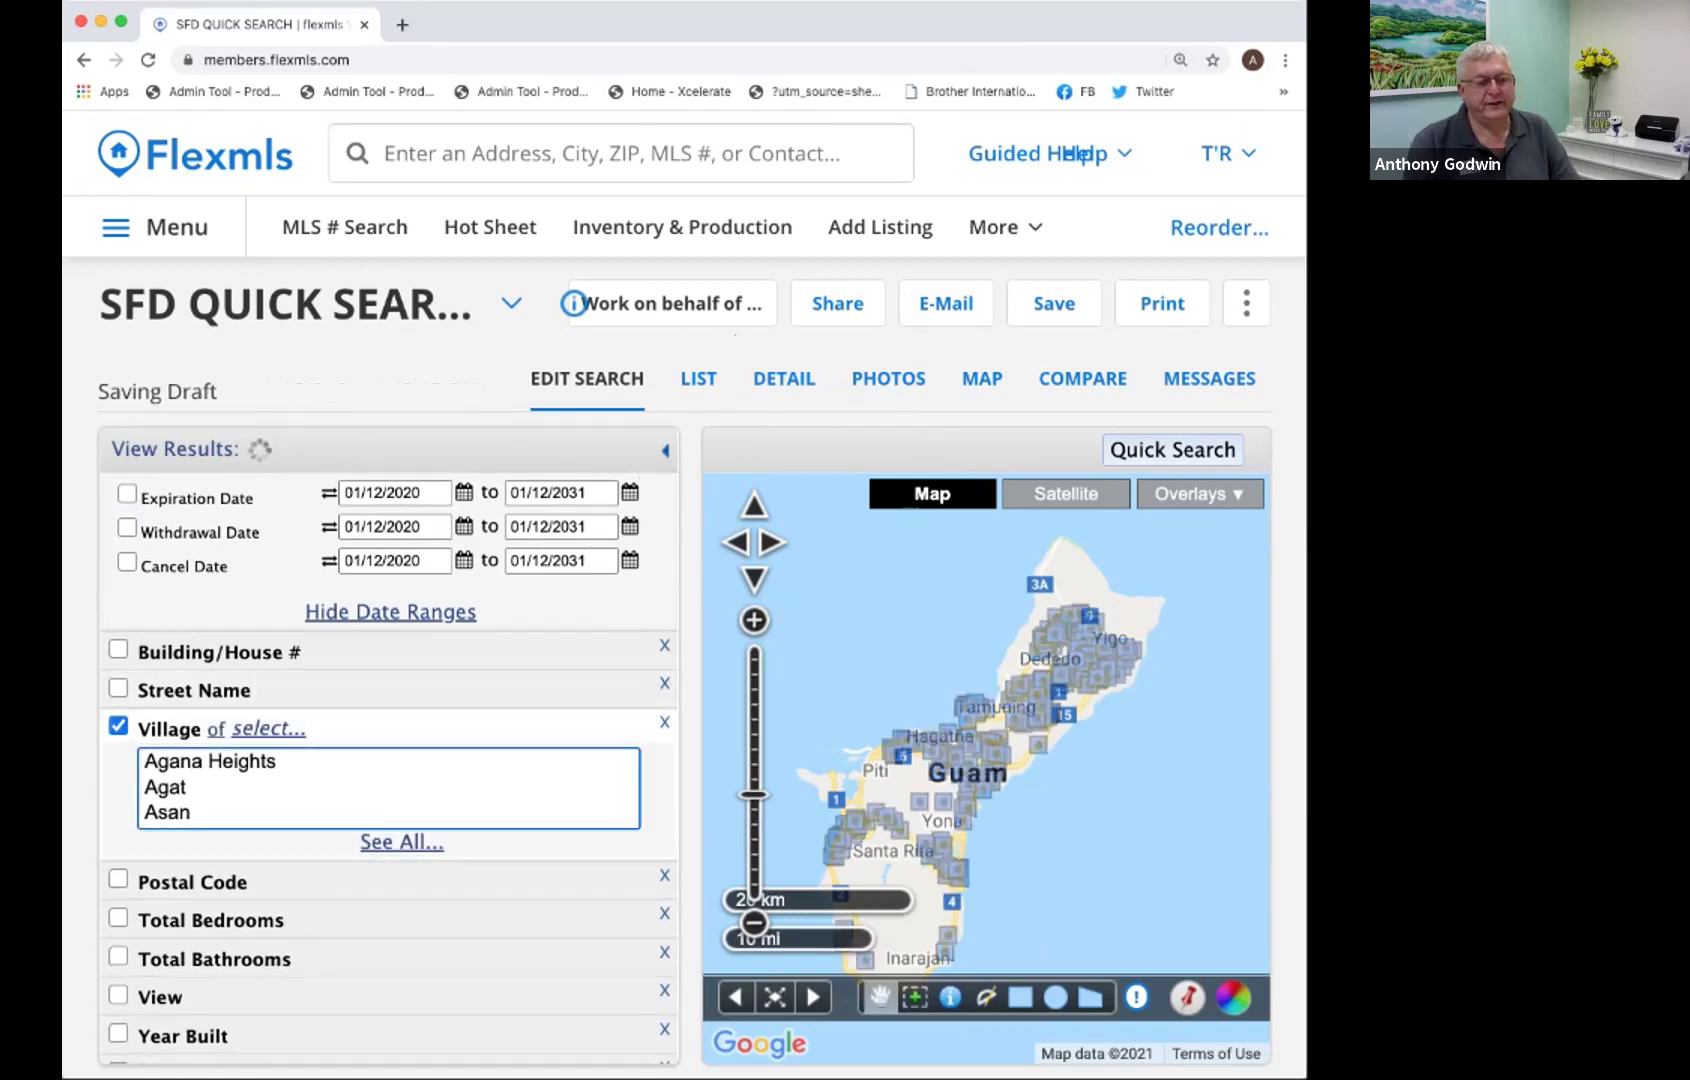
scroll(390, 760, down, 12)
scroll(390, 760, up, 12)
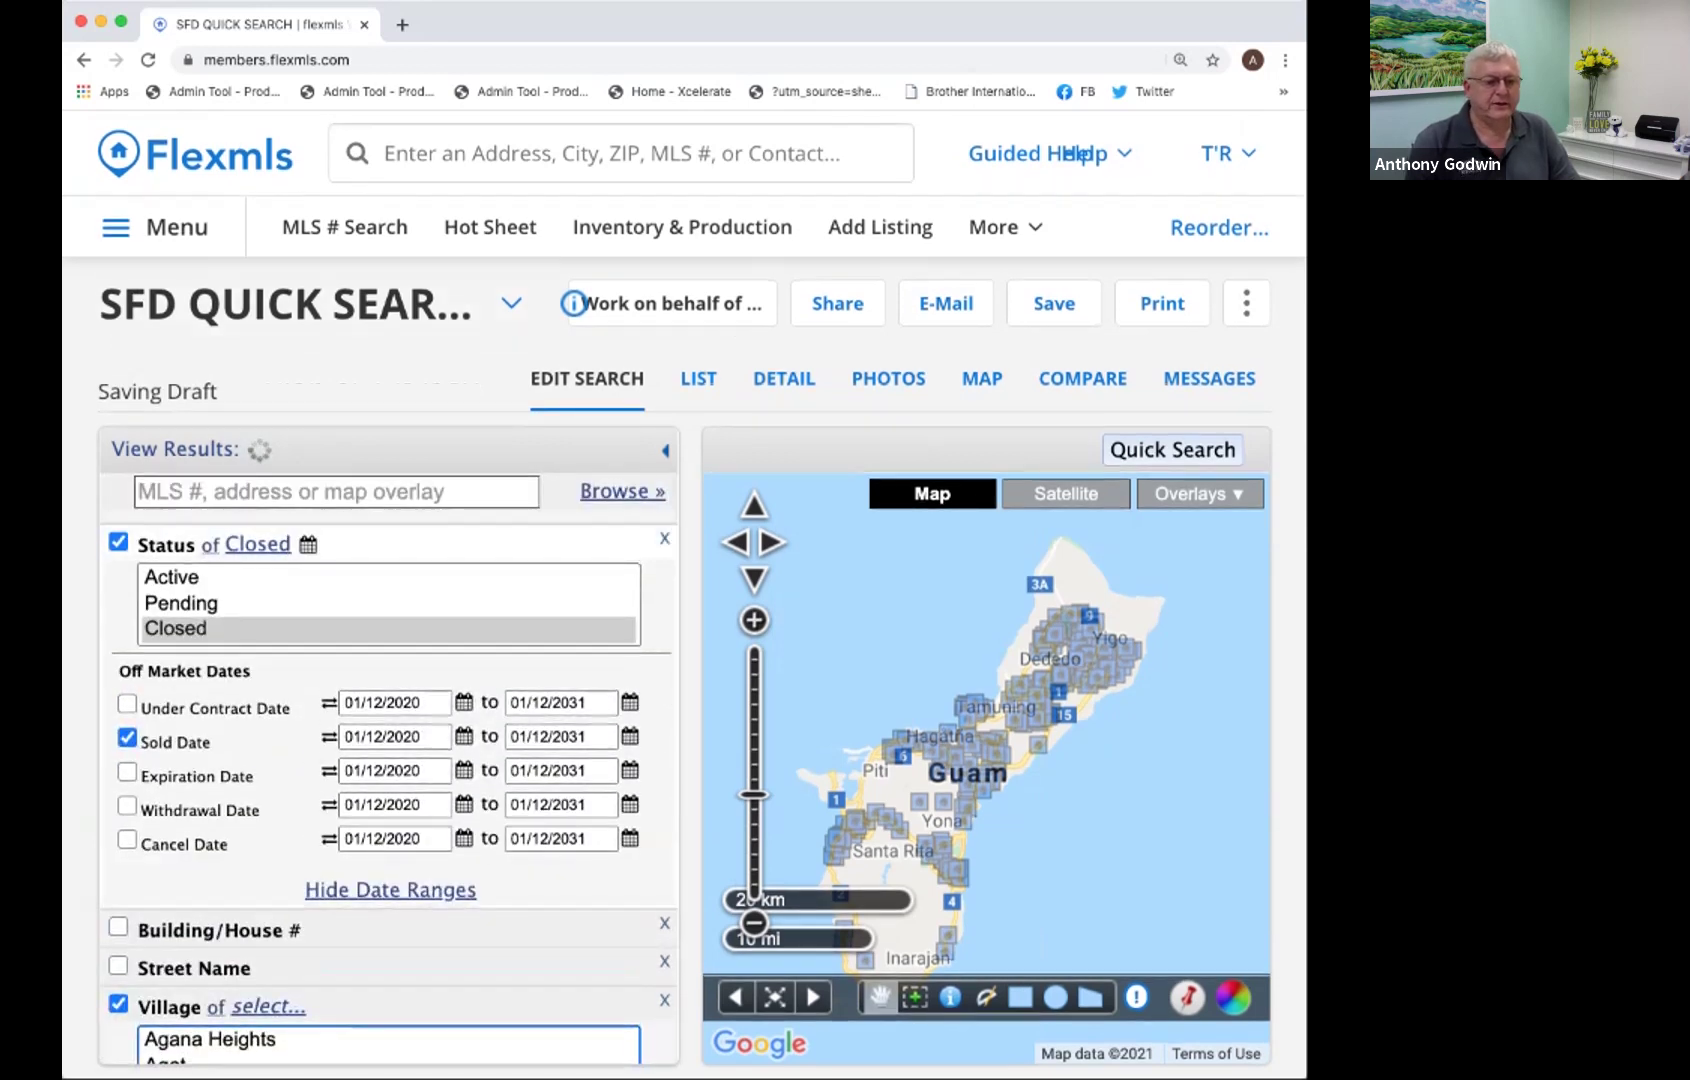
scroll(388, 768, down, 5)
scroll(388, 768, up, 3)
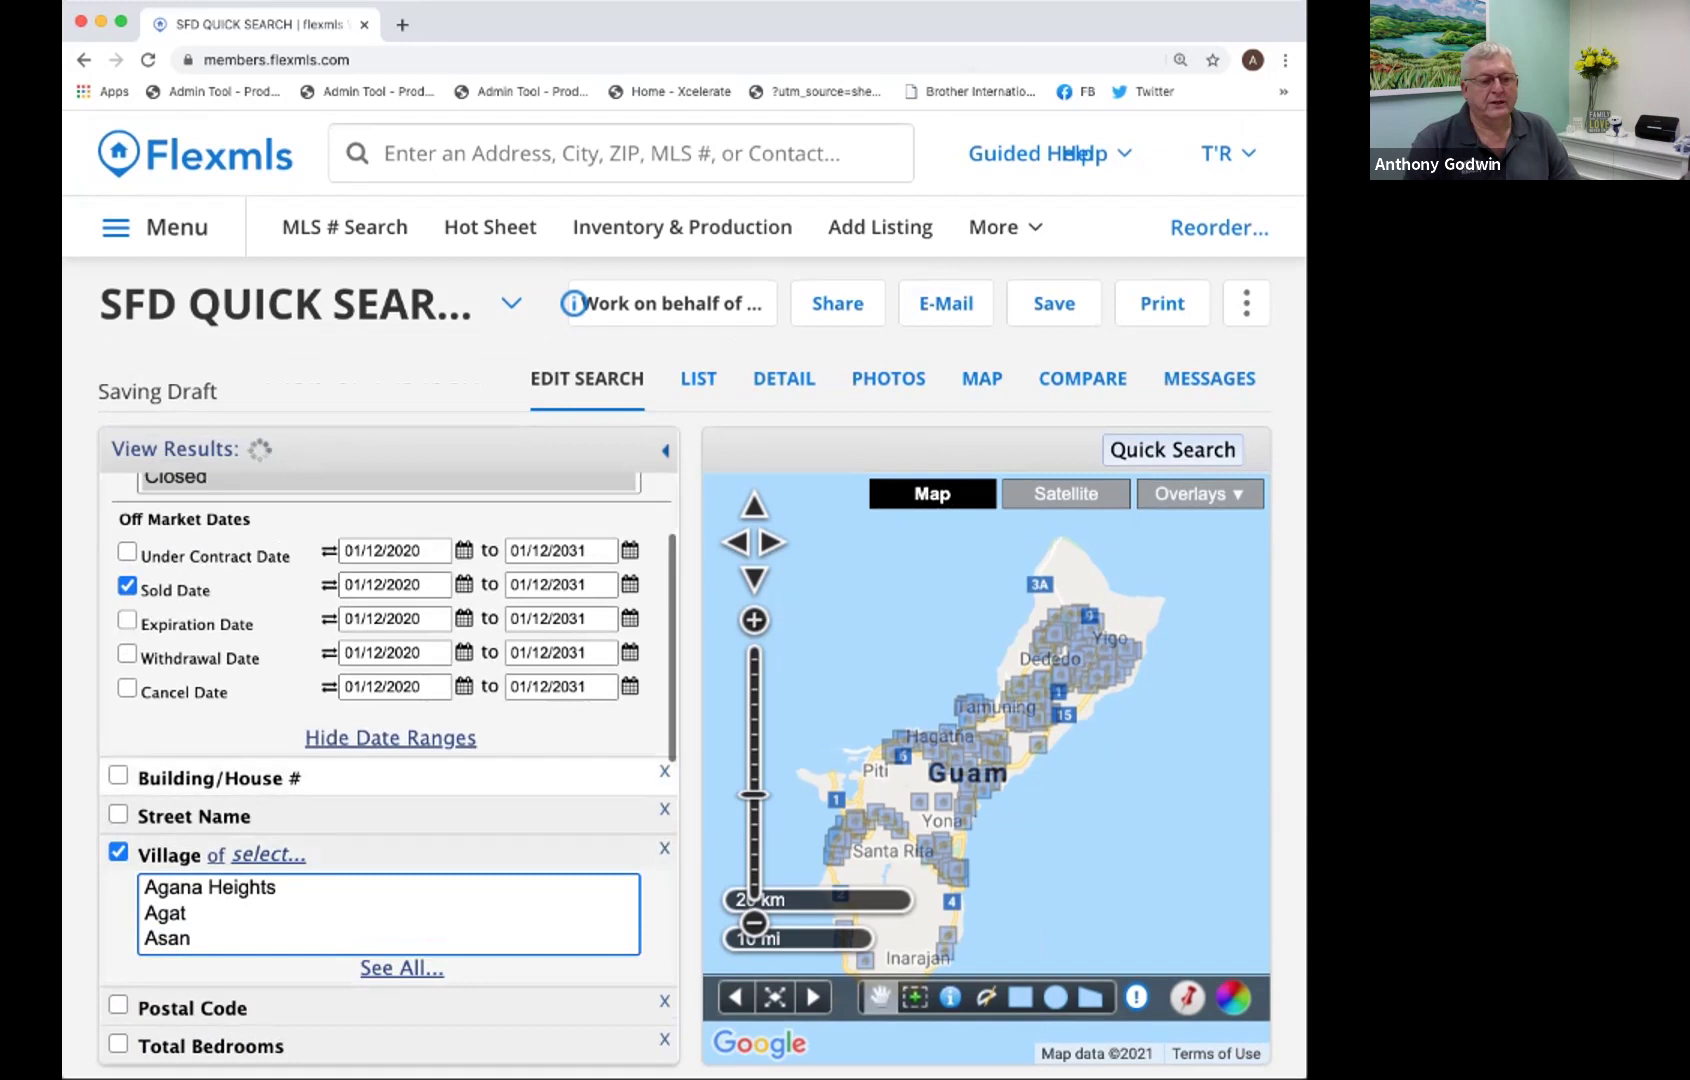
scroll(390, 805, down, 3)
scroll(390, 805, down, 5)
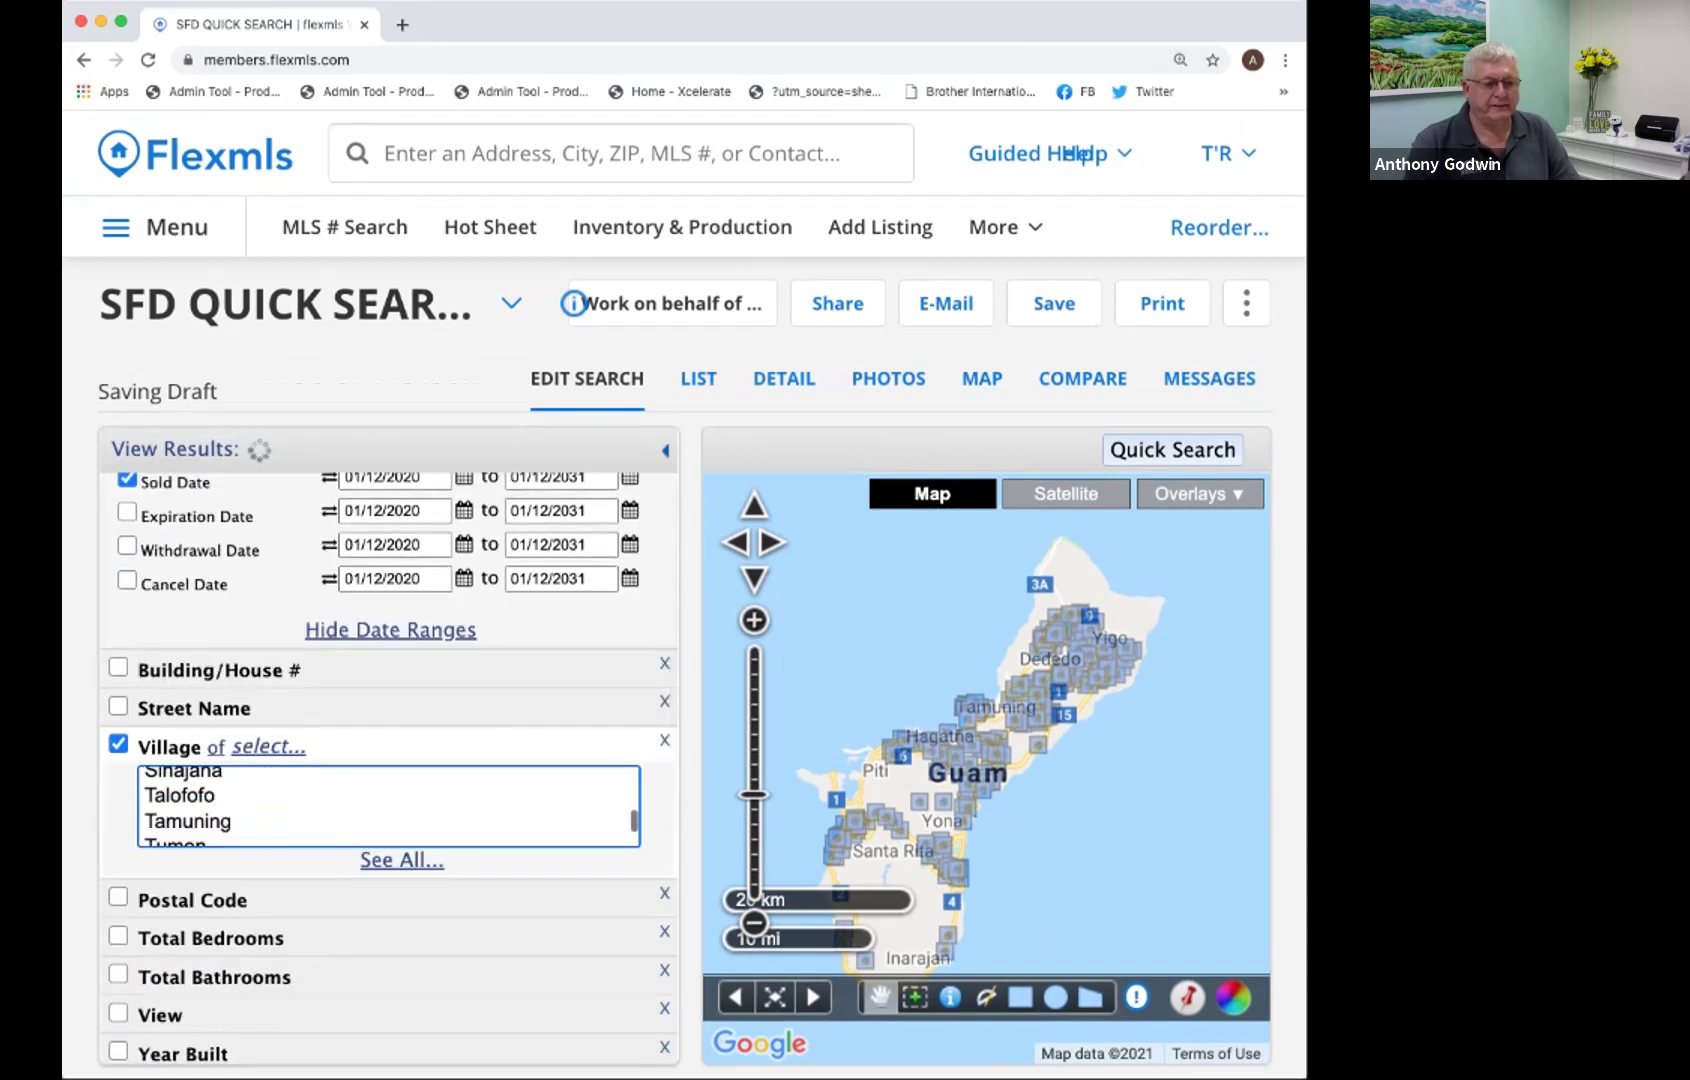
click(188, 821)
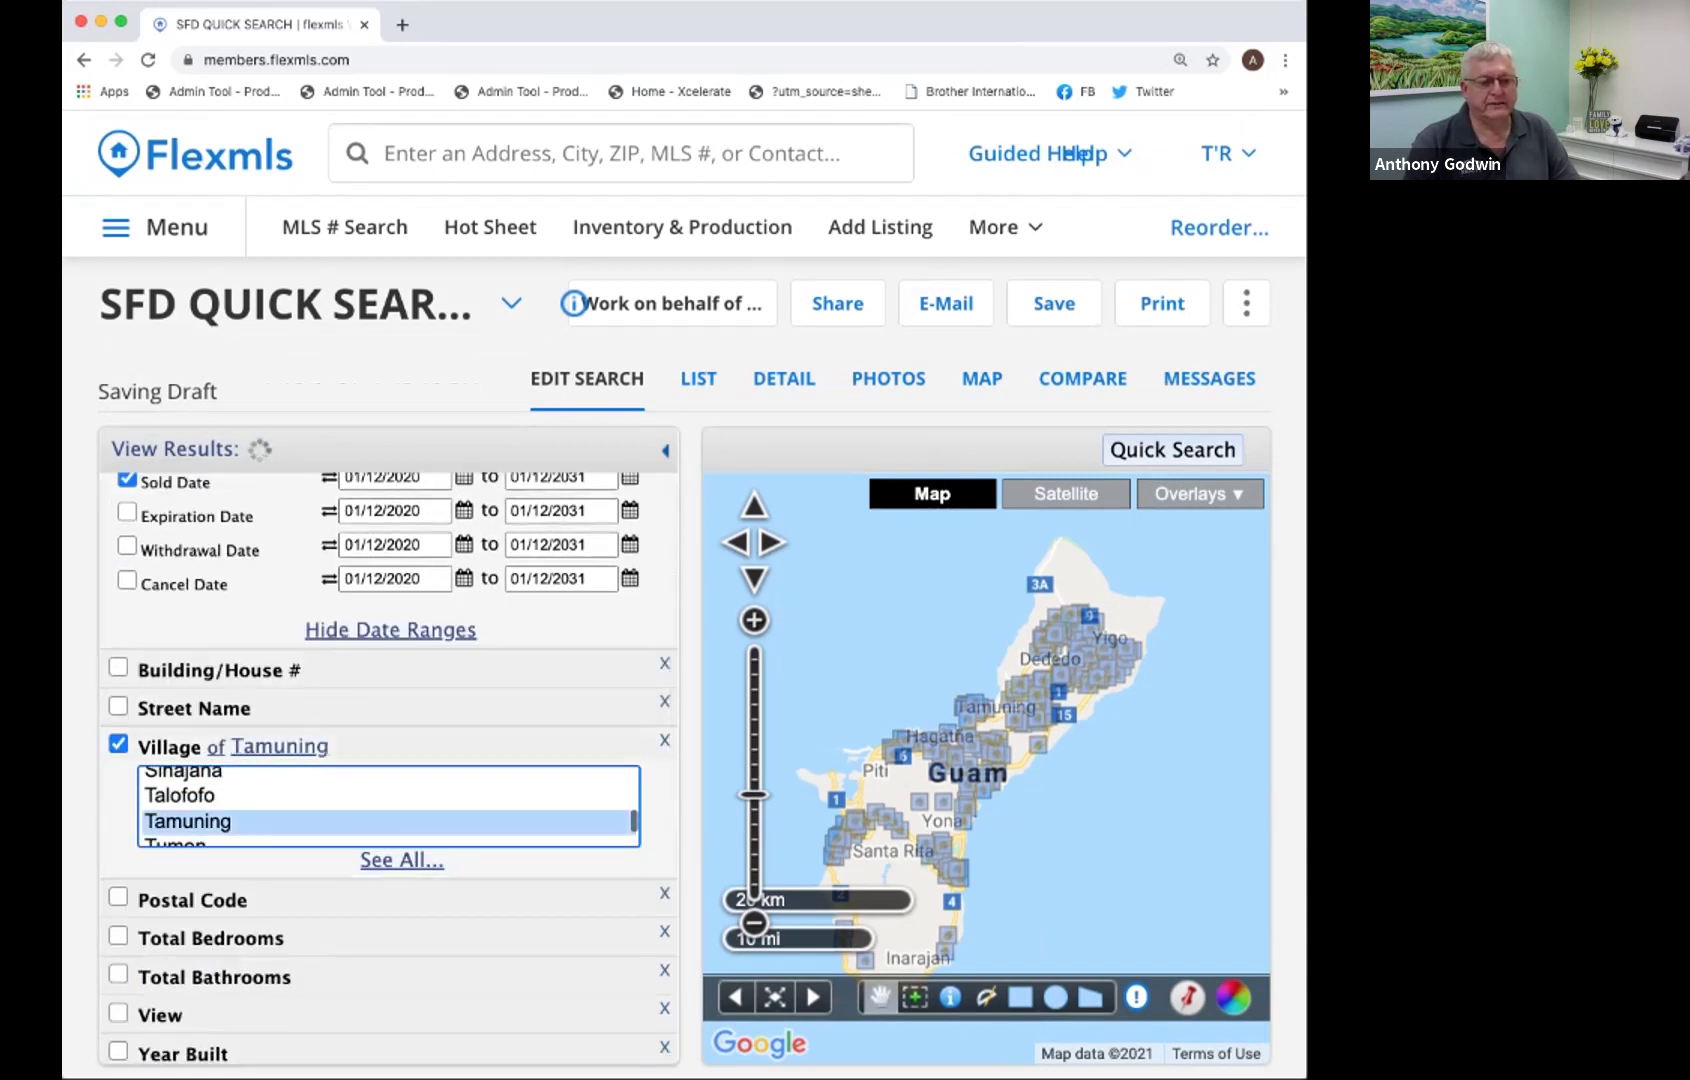
Set the minimum Total Bedrooms to 4 and the minimum Living Area SqFt to 2000.
scroll(684, 595, down, 1)
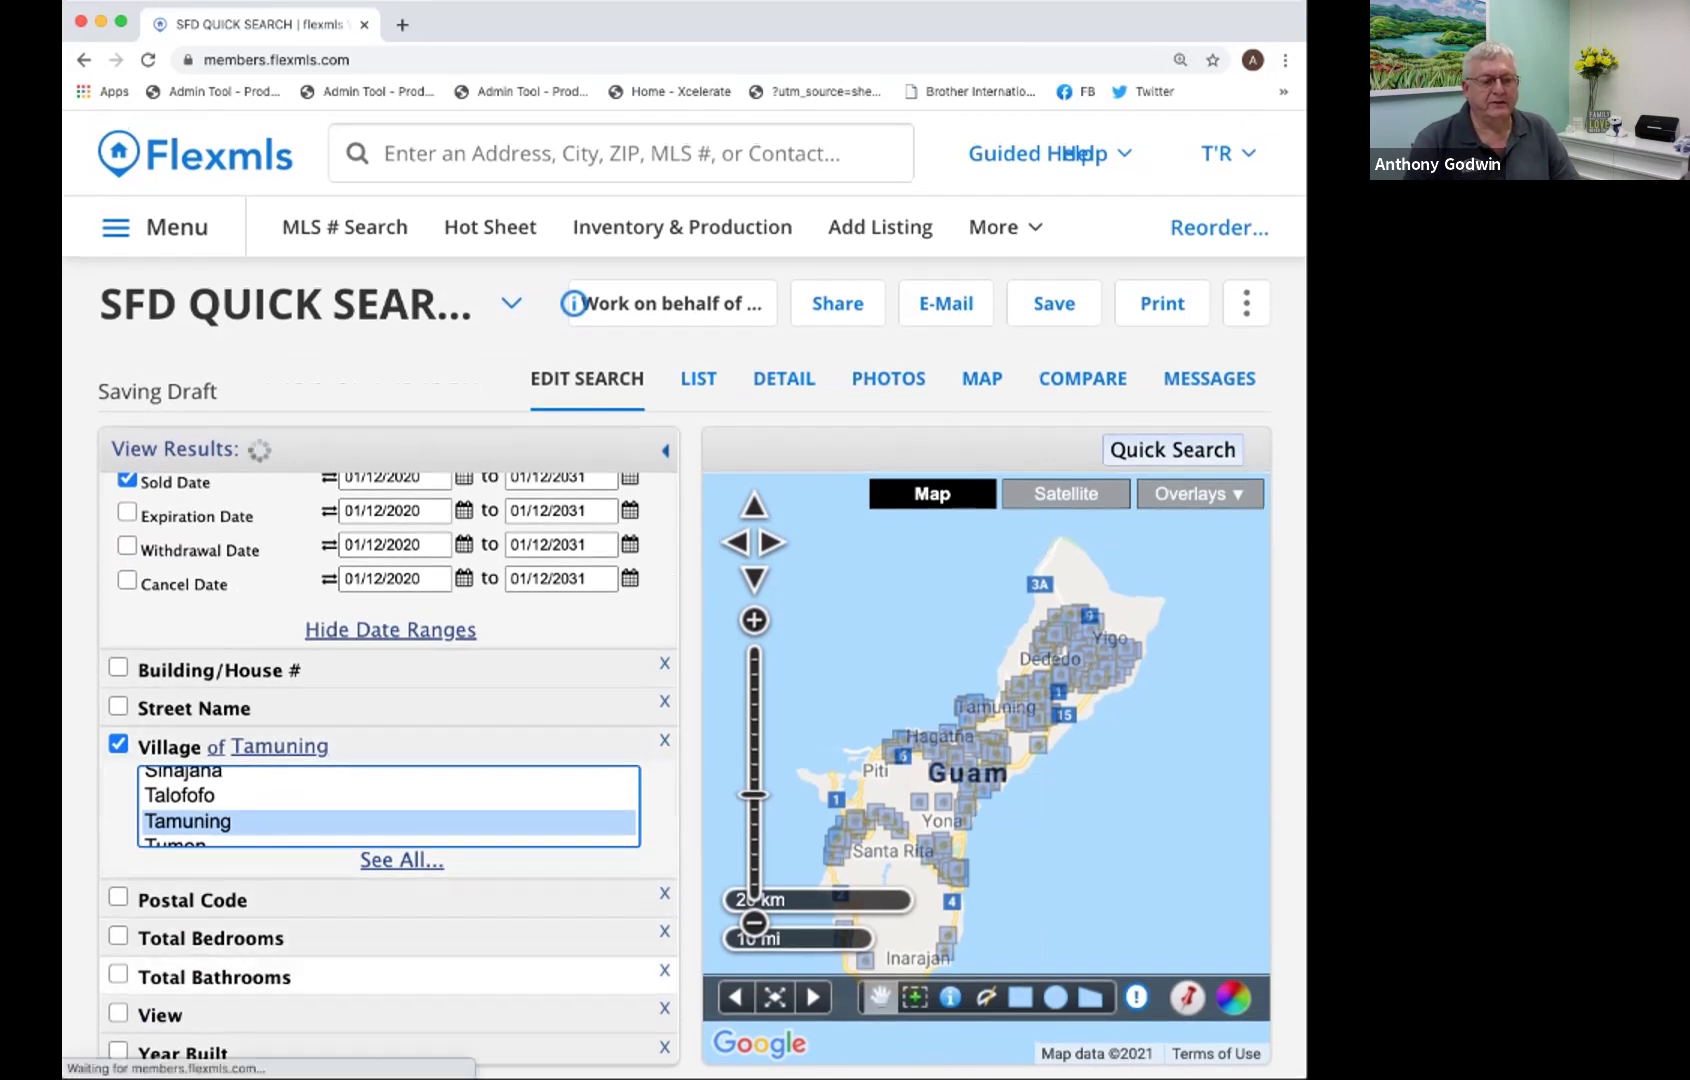
click(119, 934)
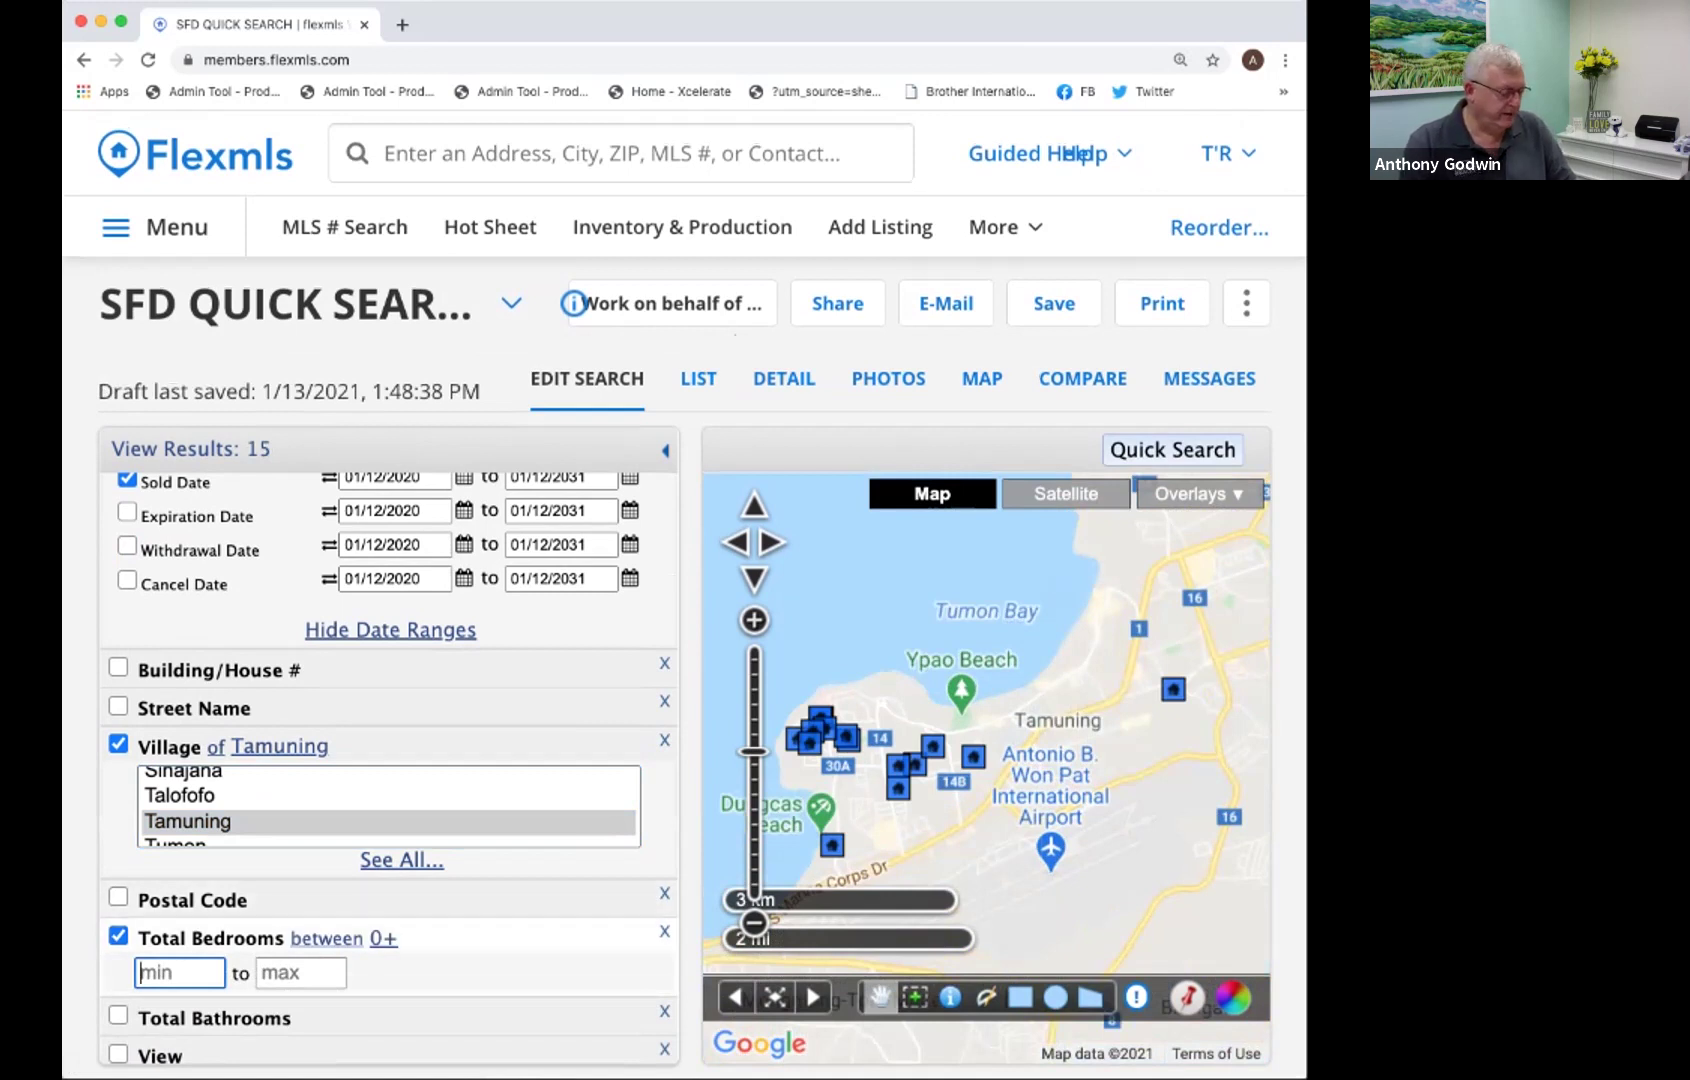
text(4)
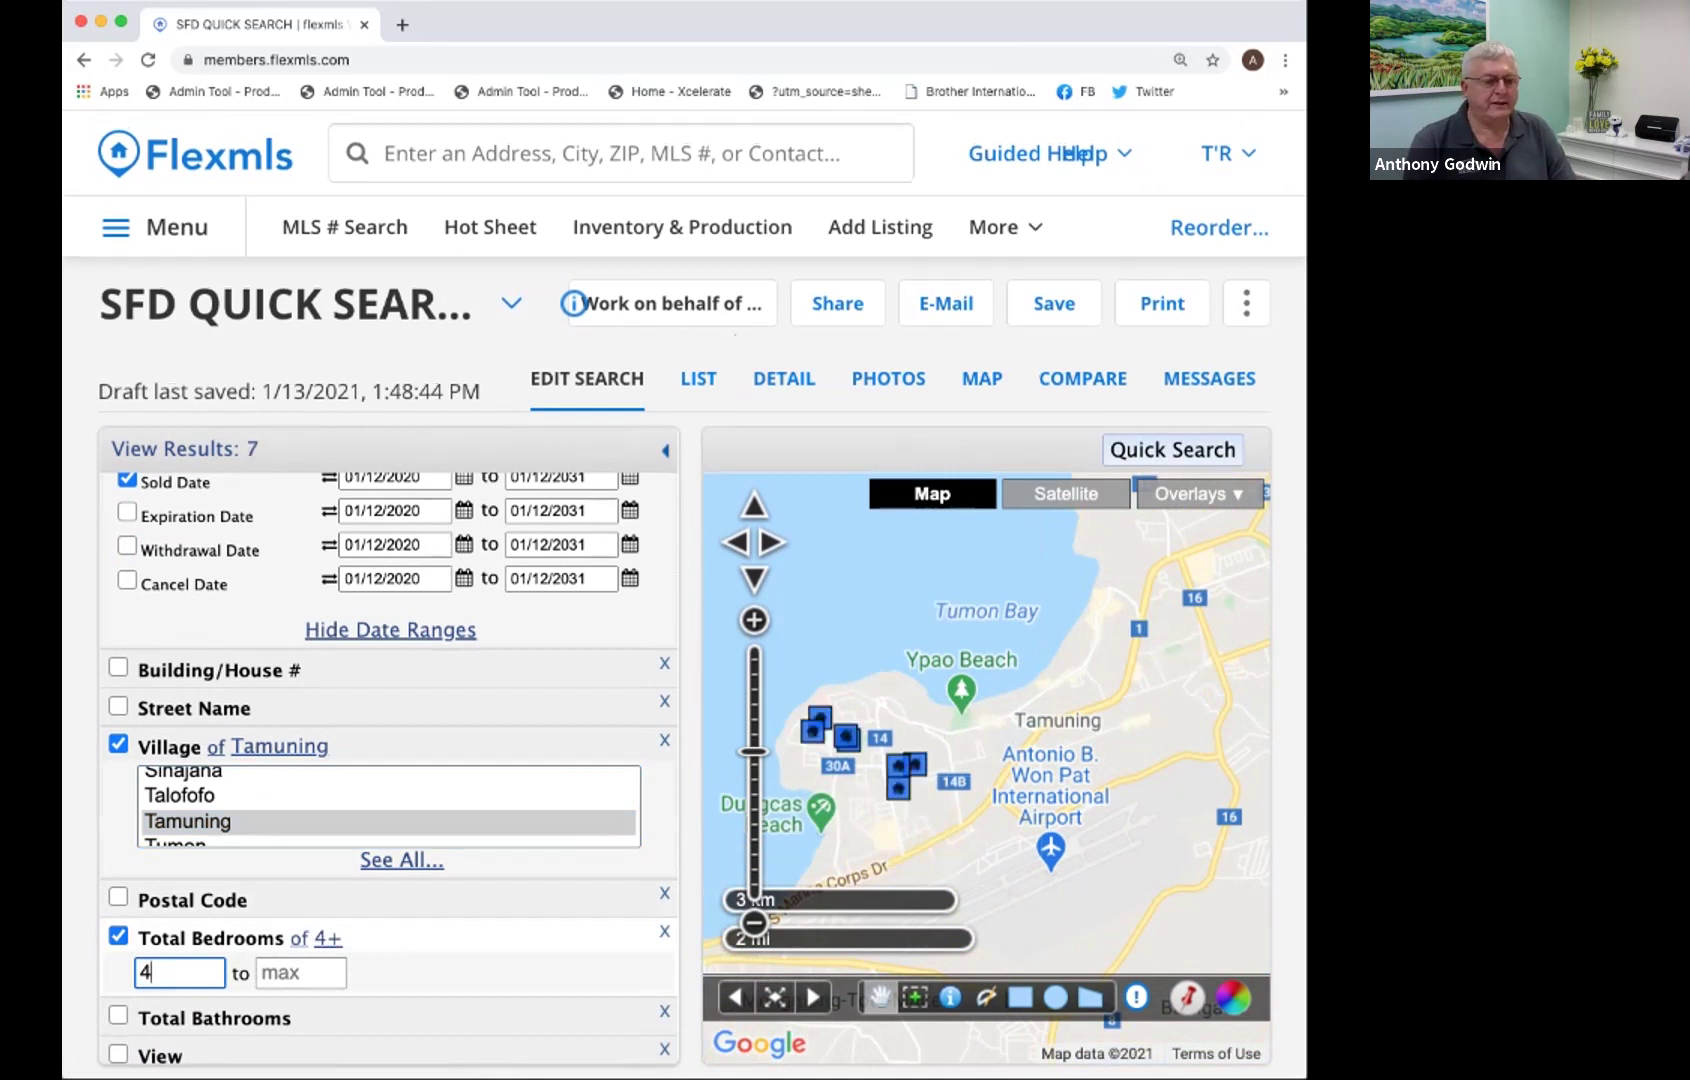
scroll(684, 595, down, 1)
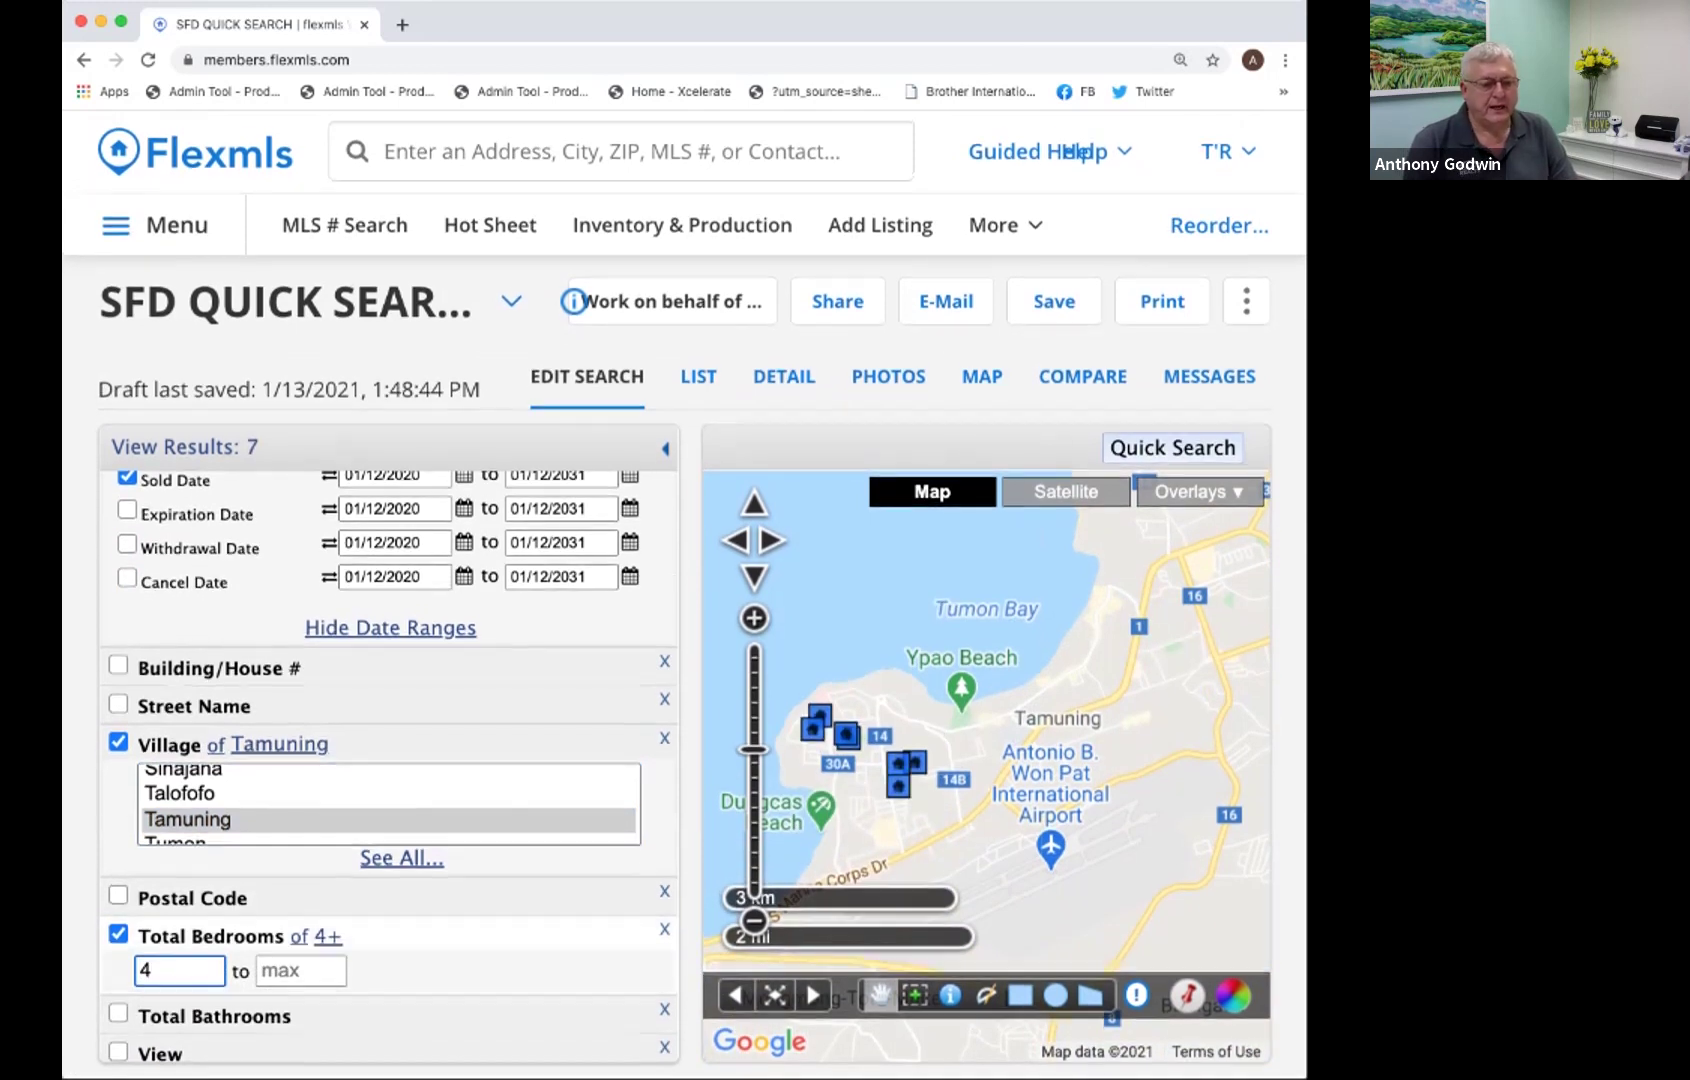
scroll(389, 770, down, 5)
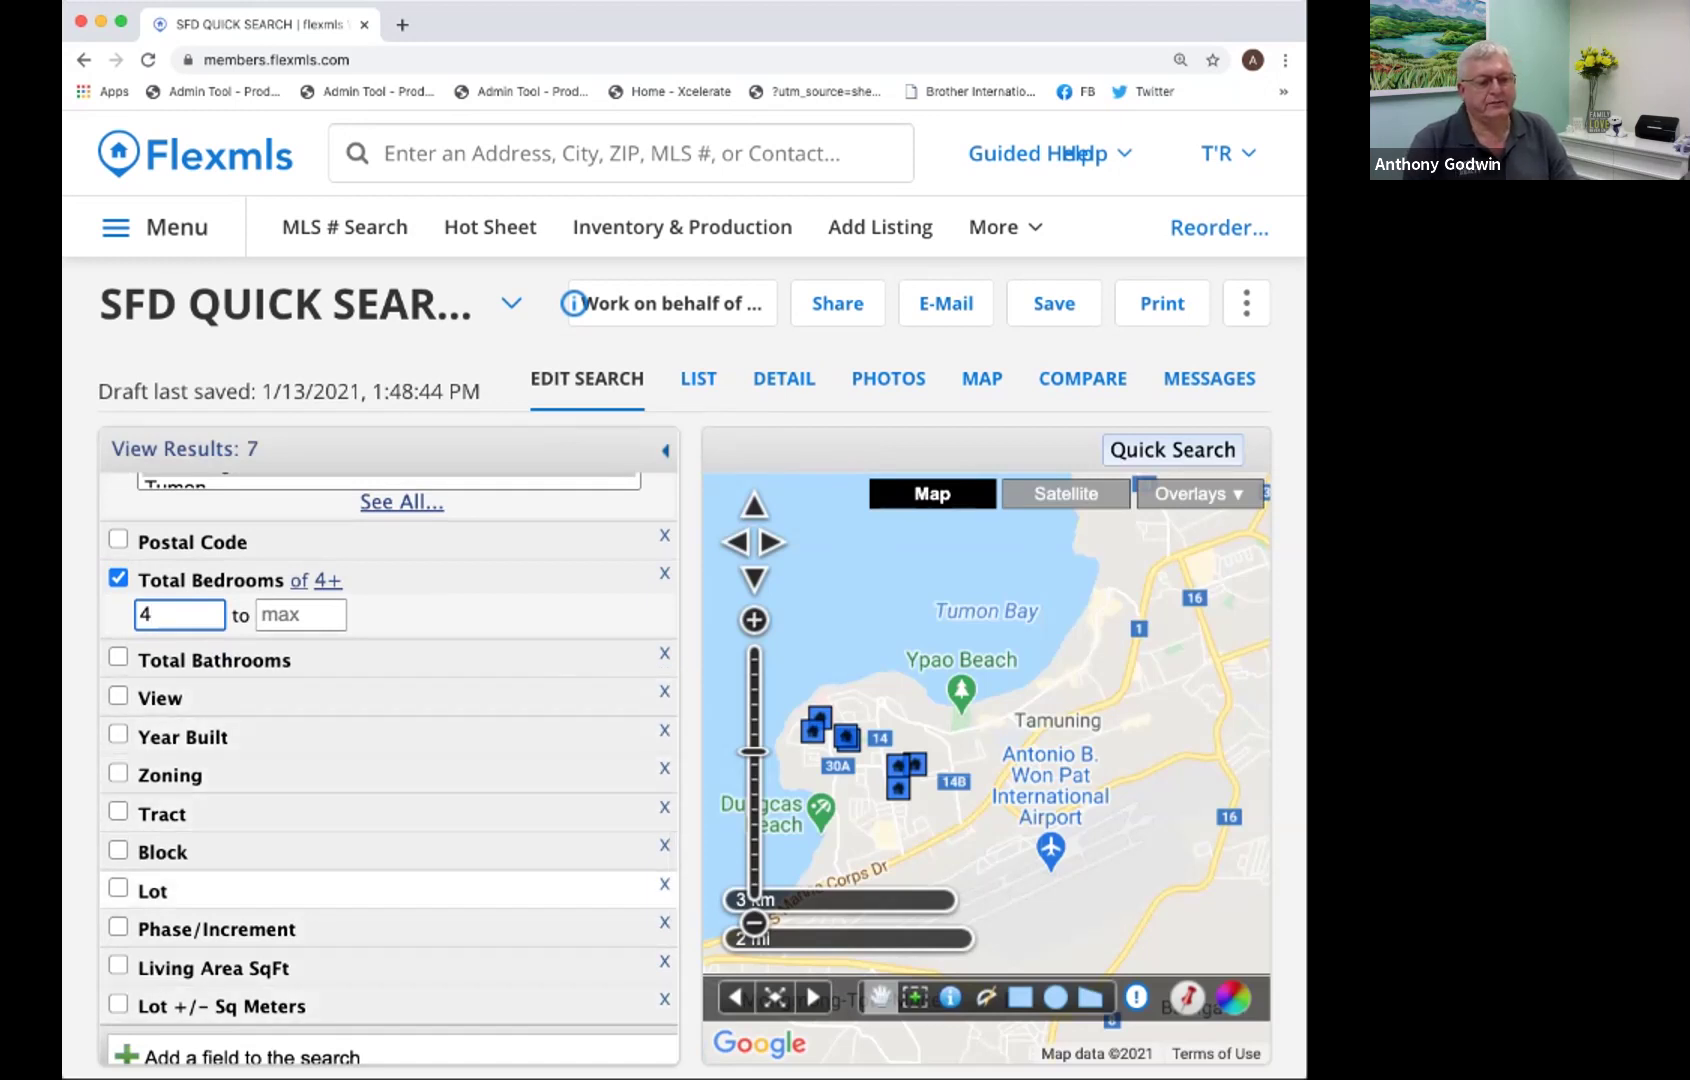
click(118, 966)
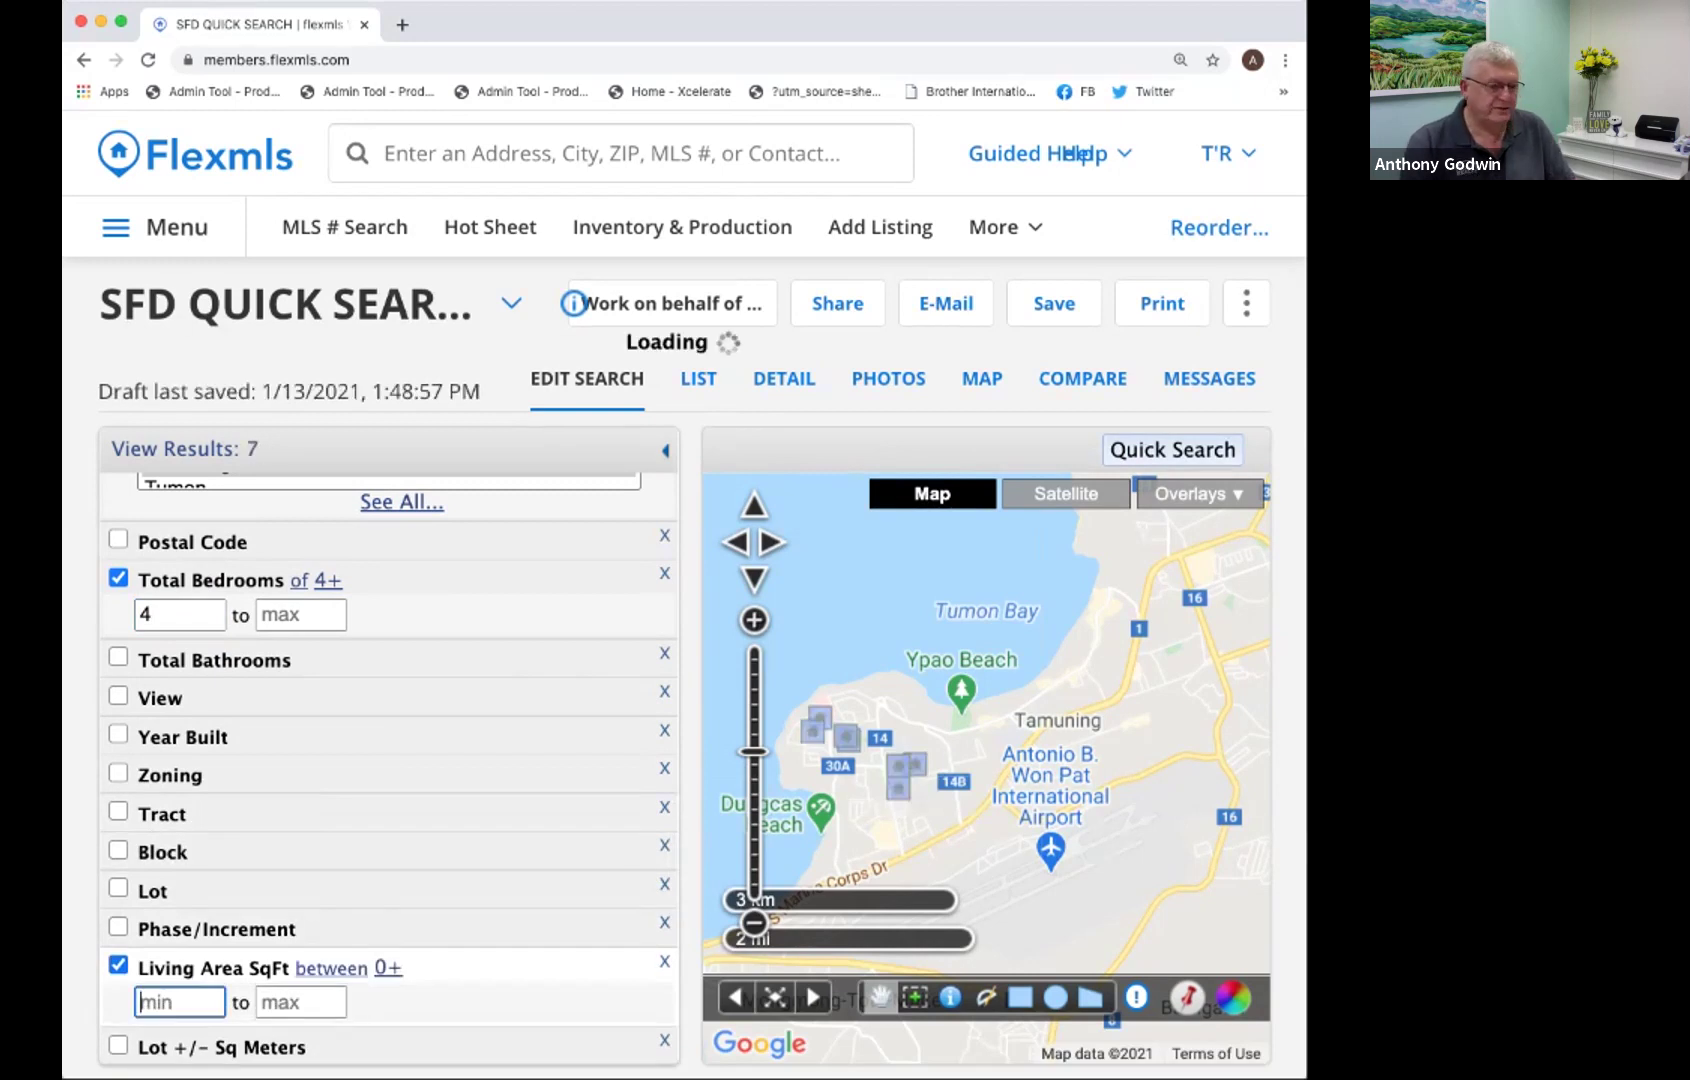
text(2000)
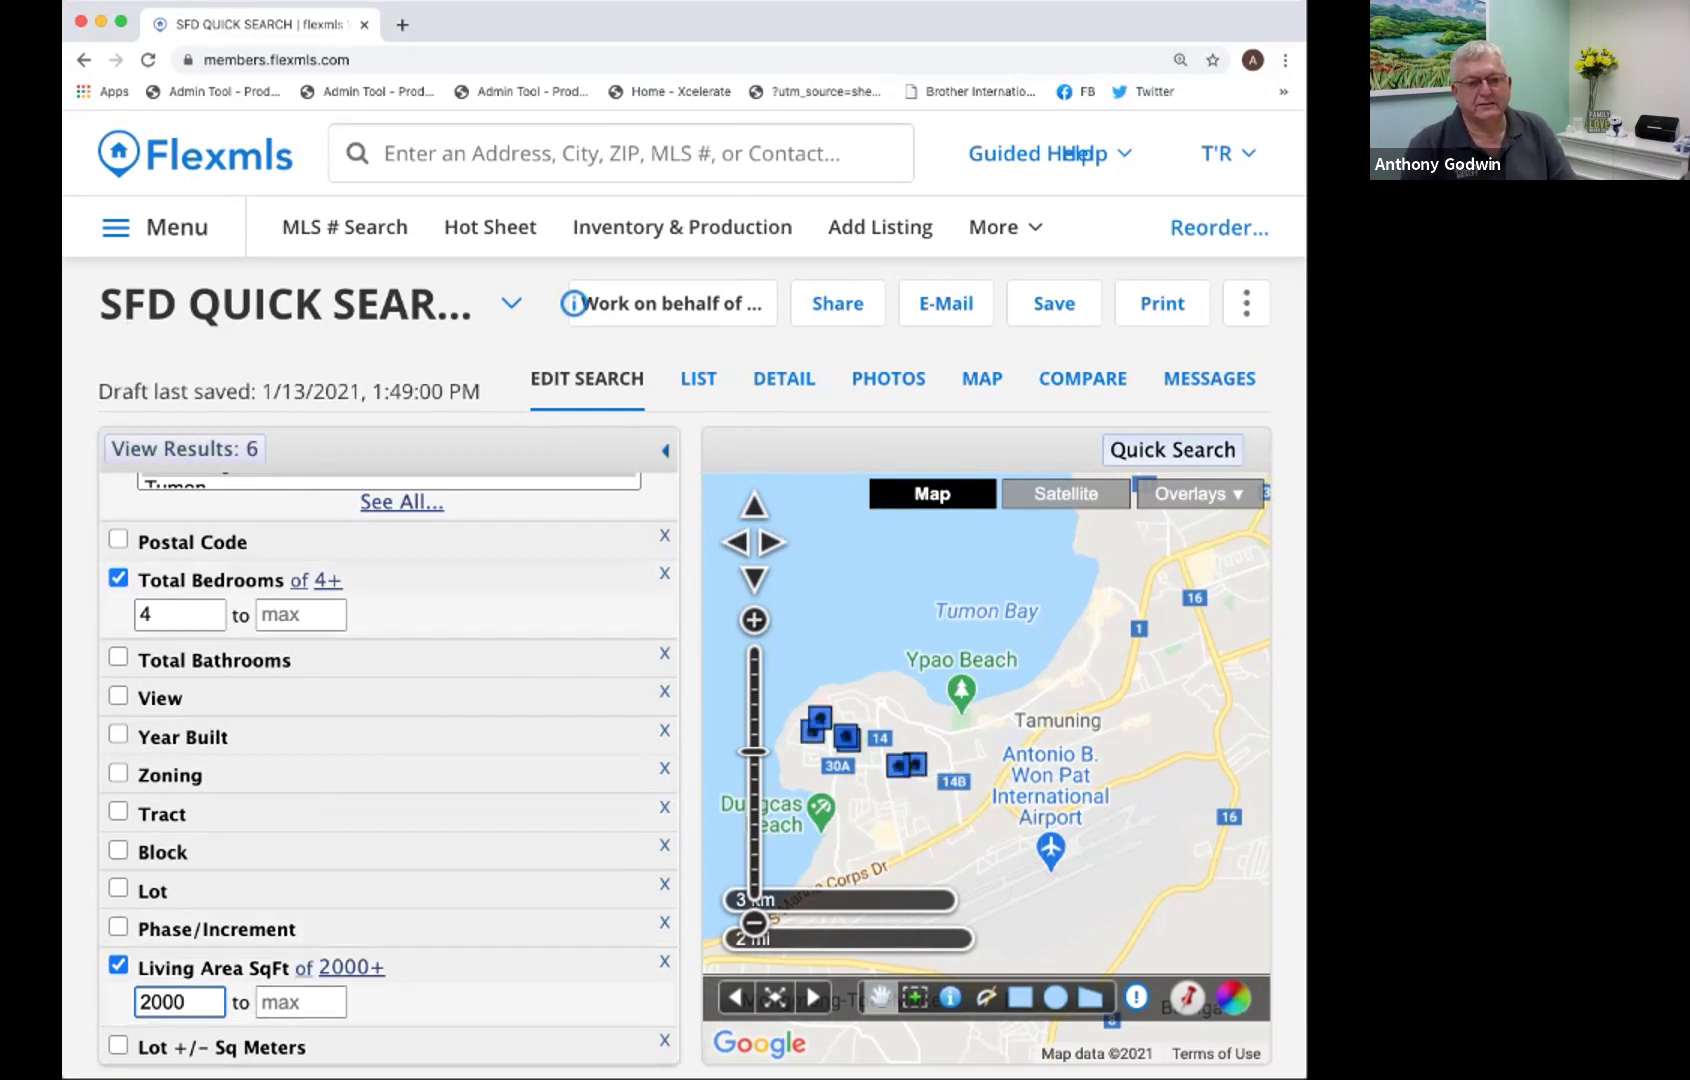
View the search results as a list and review the closed Tamuning listings with their prices, living areas and bedrooms.
click(184, 448)
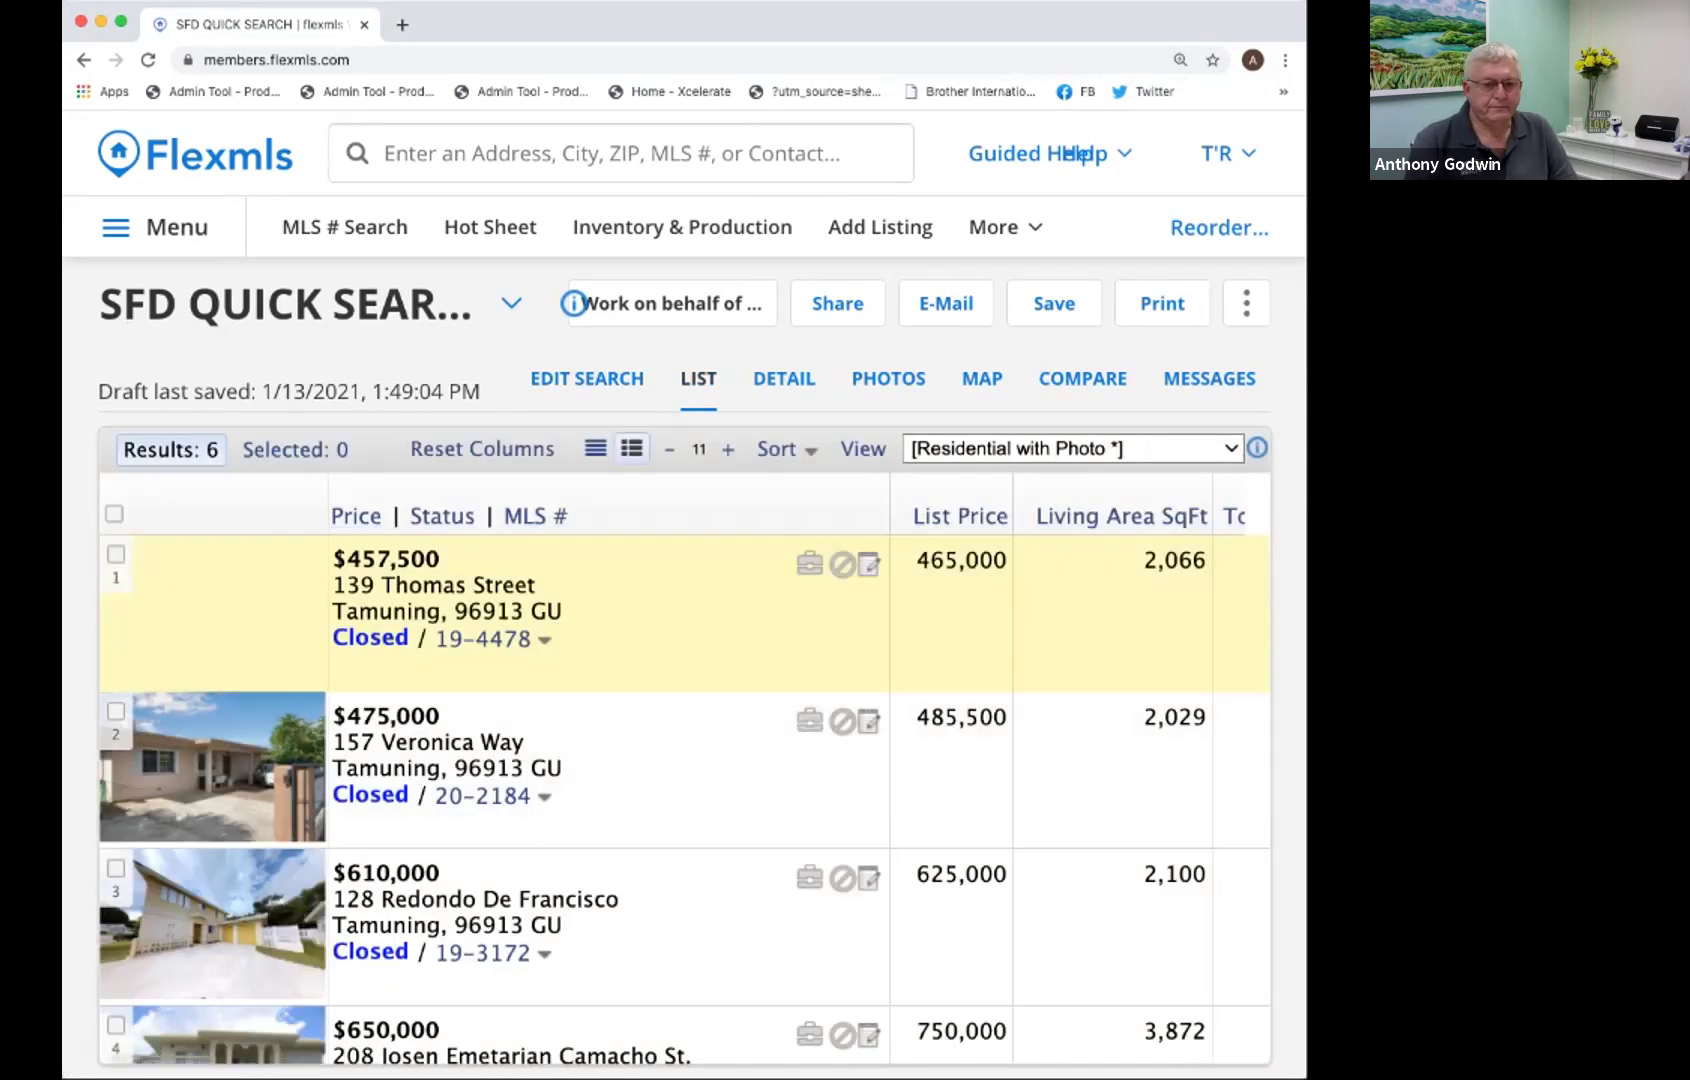
scroll(684, 670, down, 5)
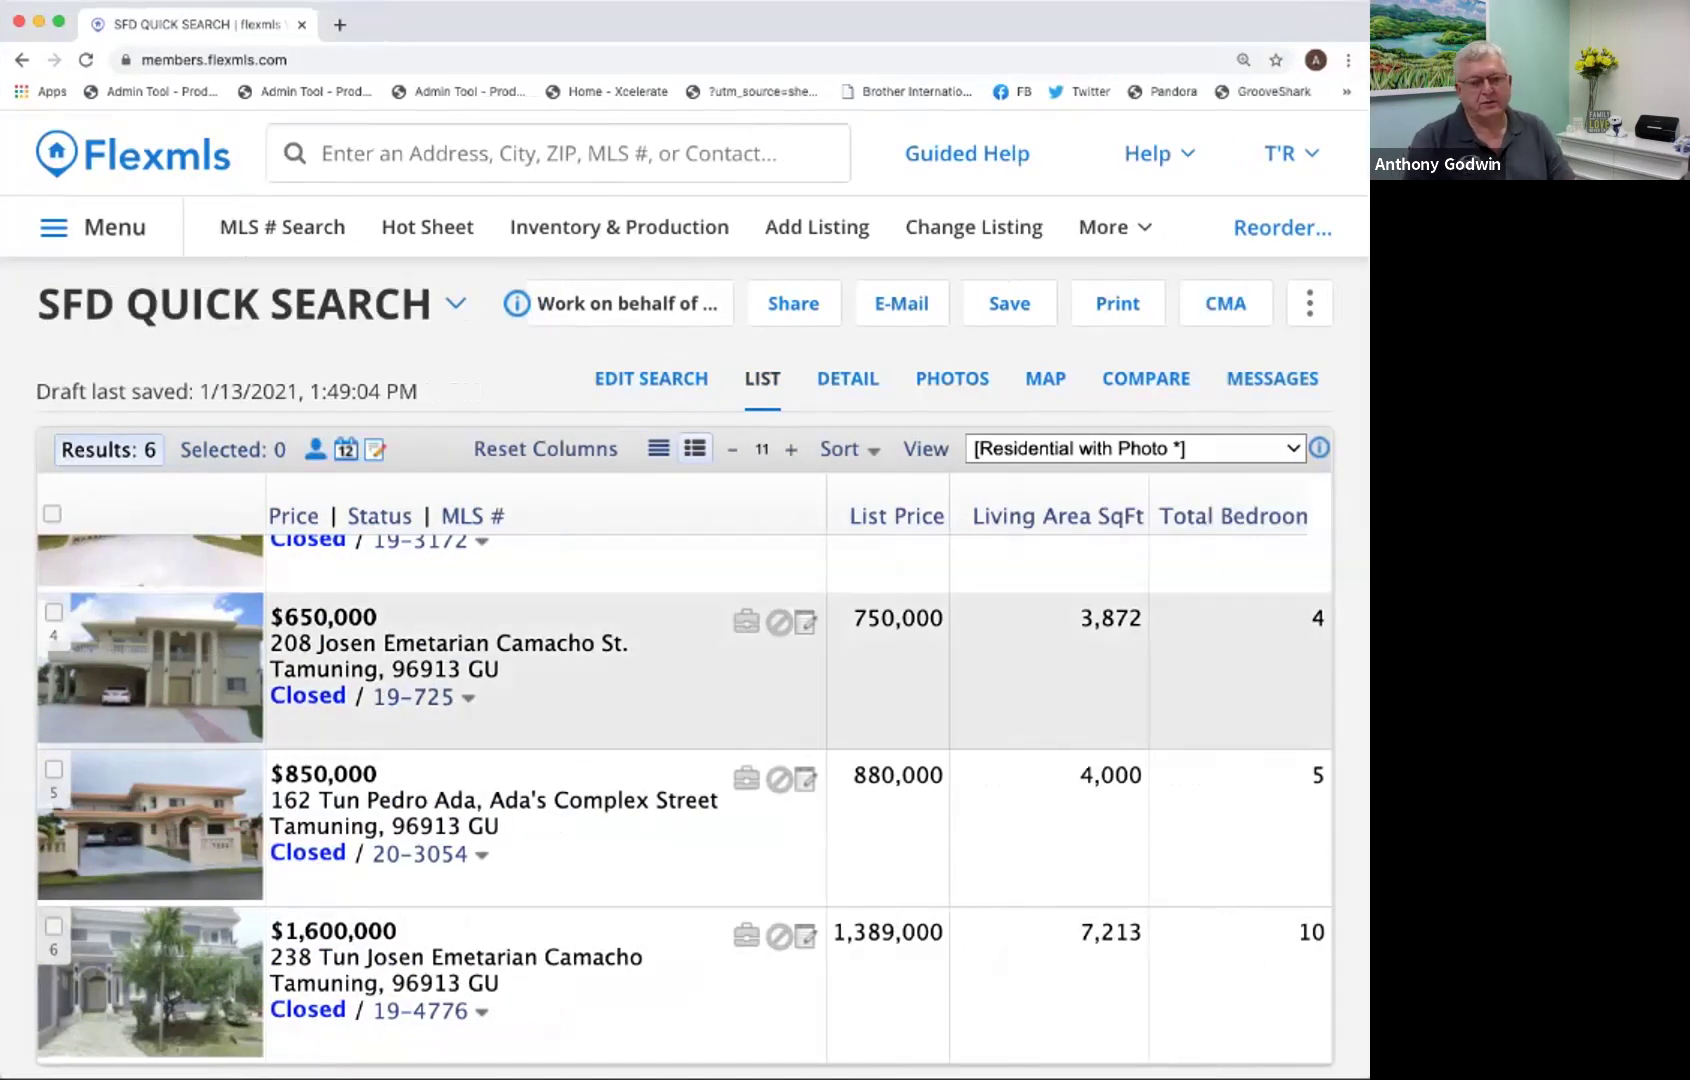
scroll(685, 800, up, 5)
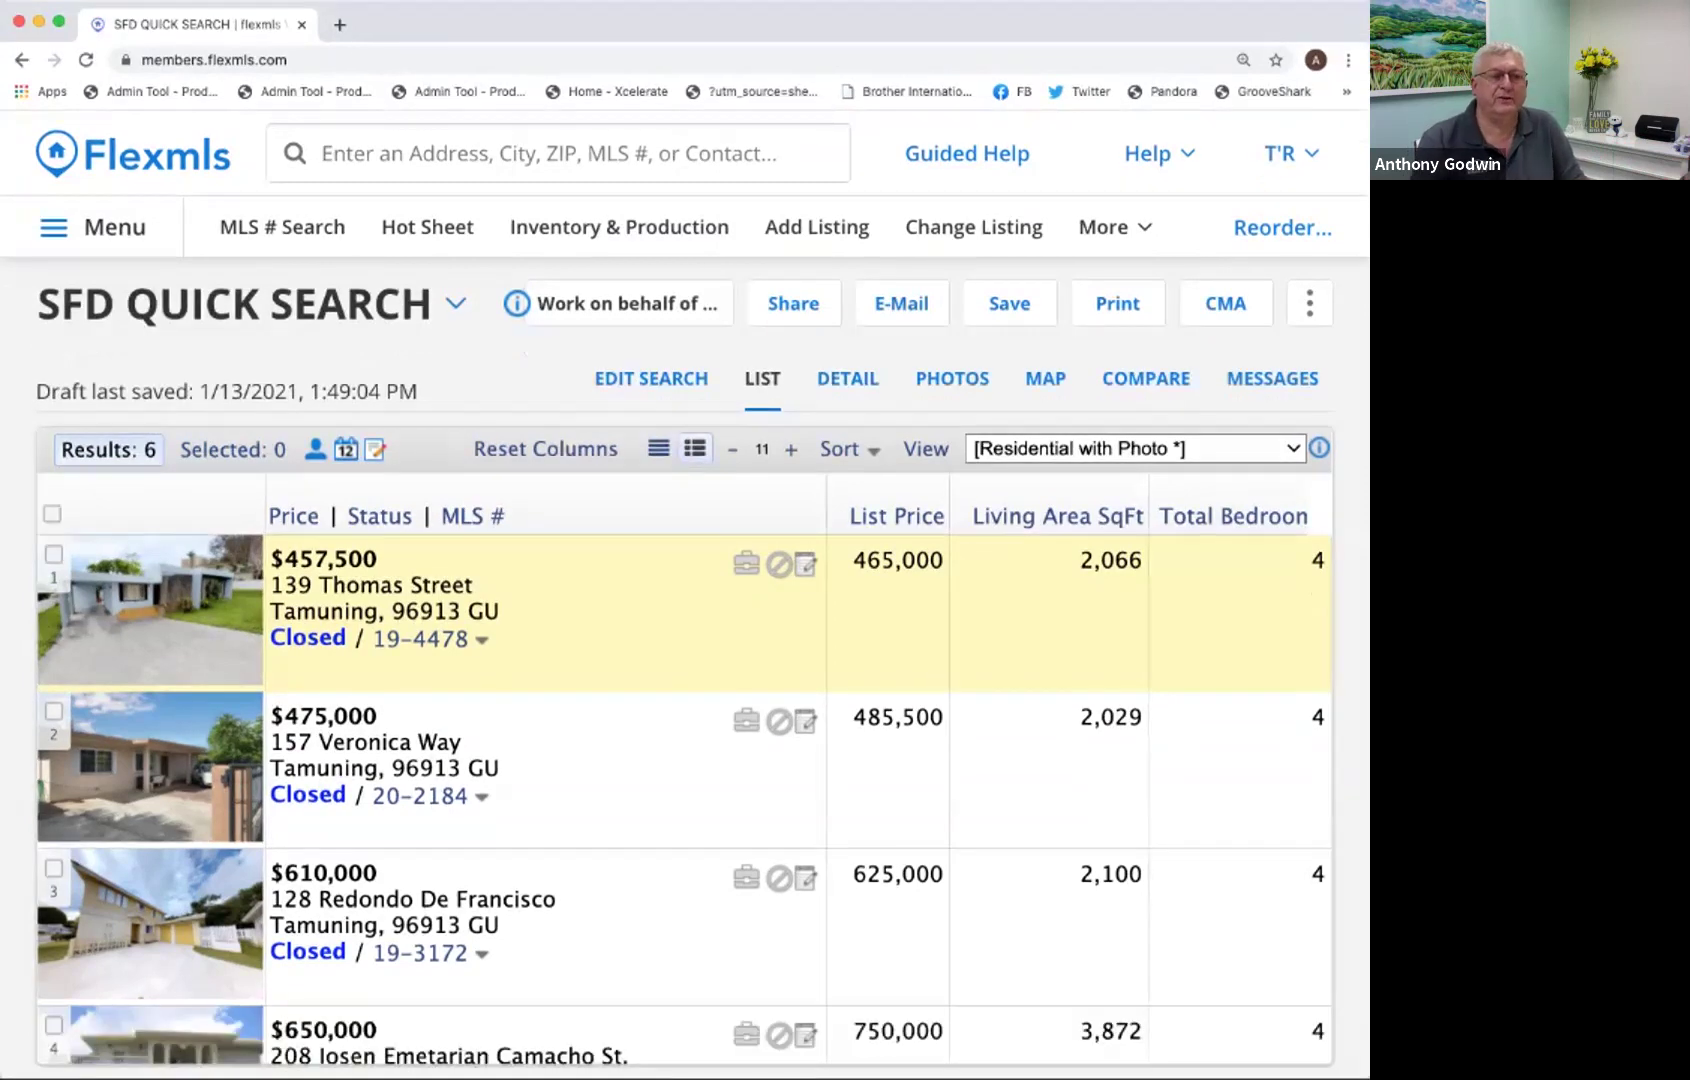
Go to the My Quick Searches preferences and start a new quick search template.
click(54, 227)
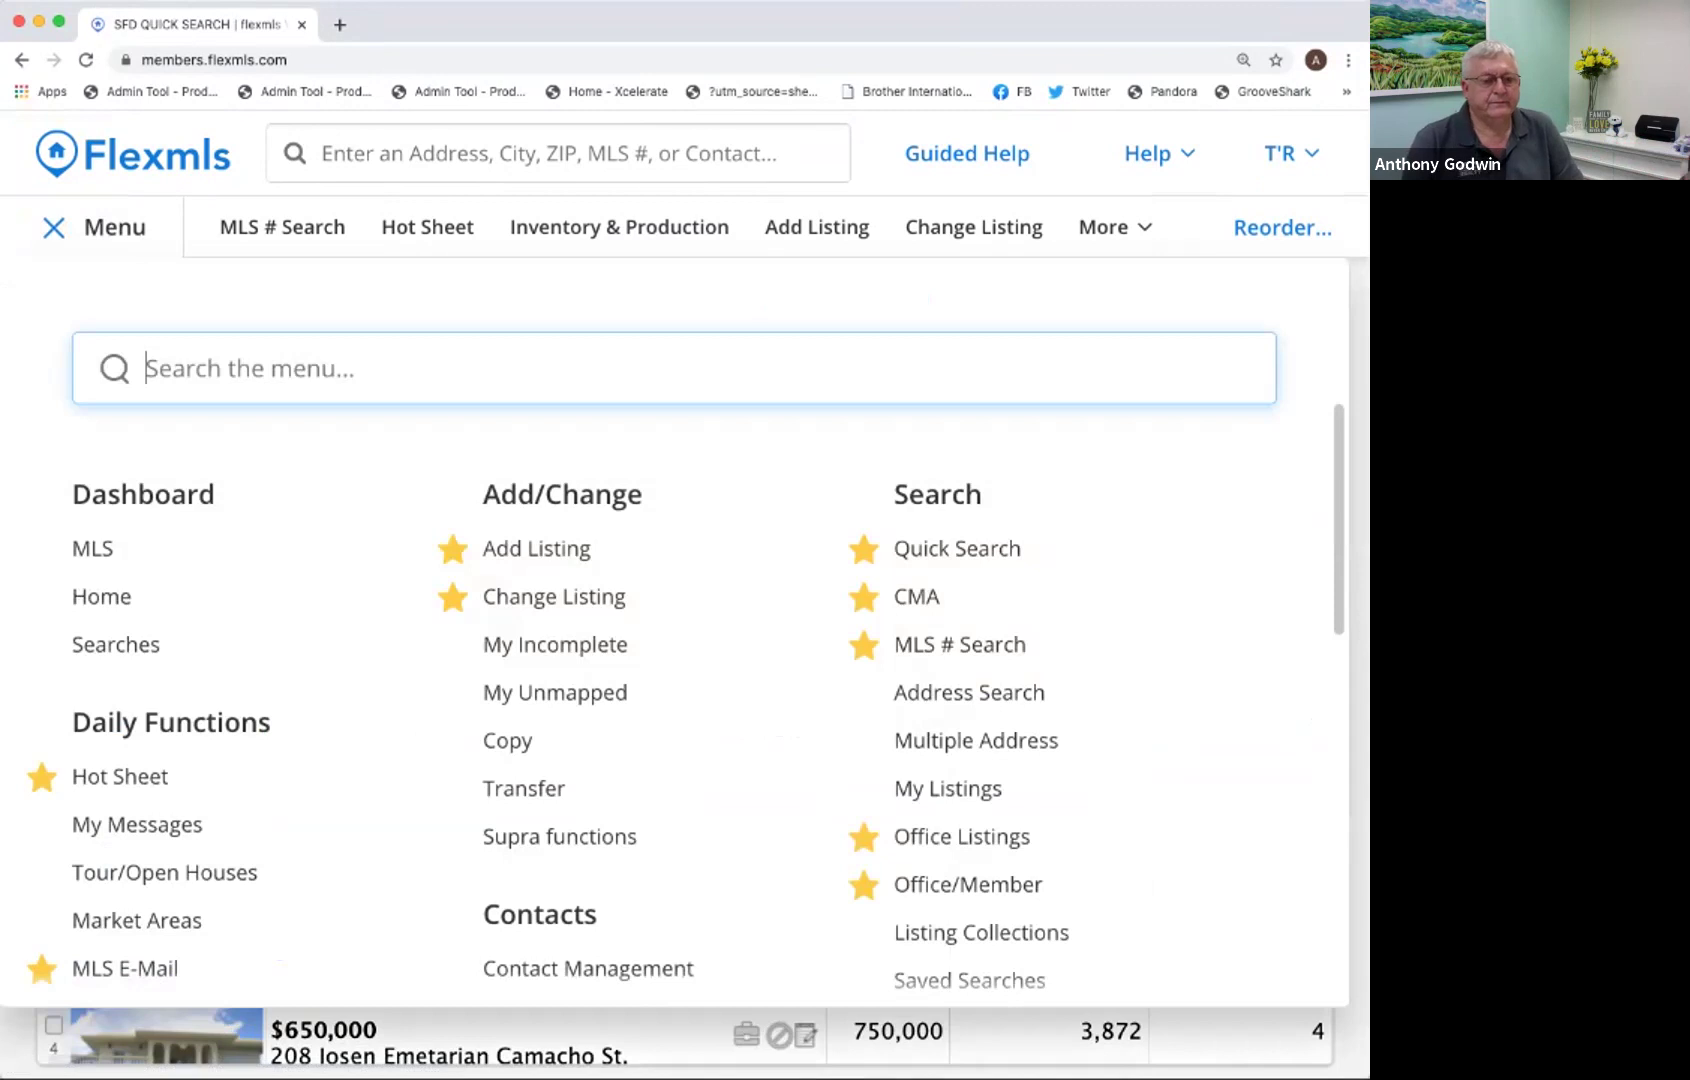
scroll(560, 660, down, 10)
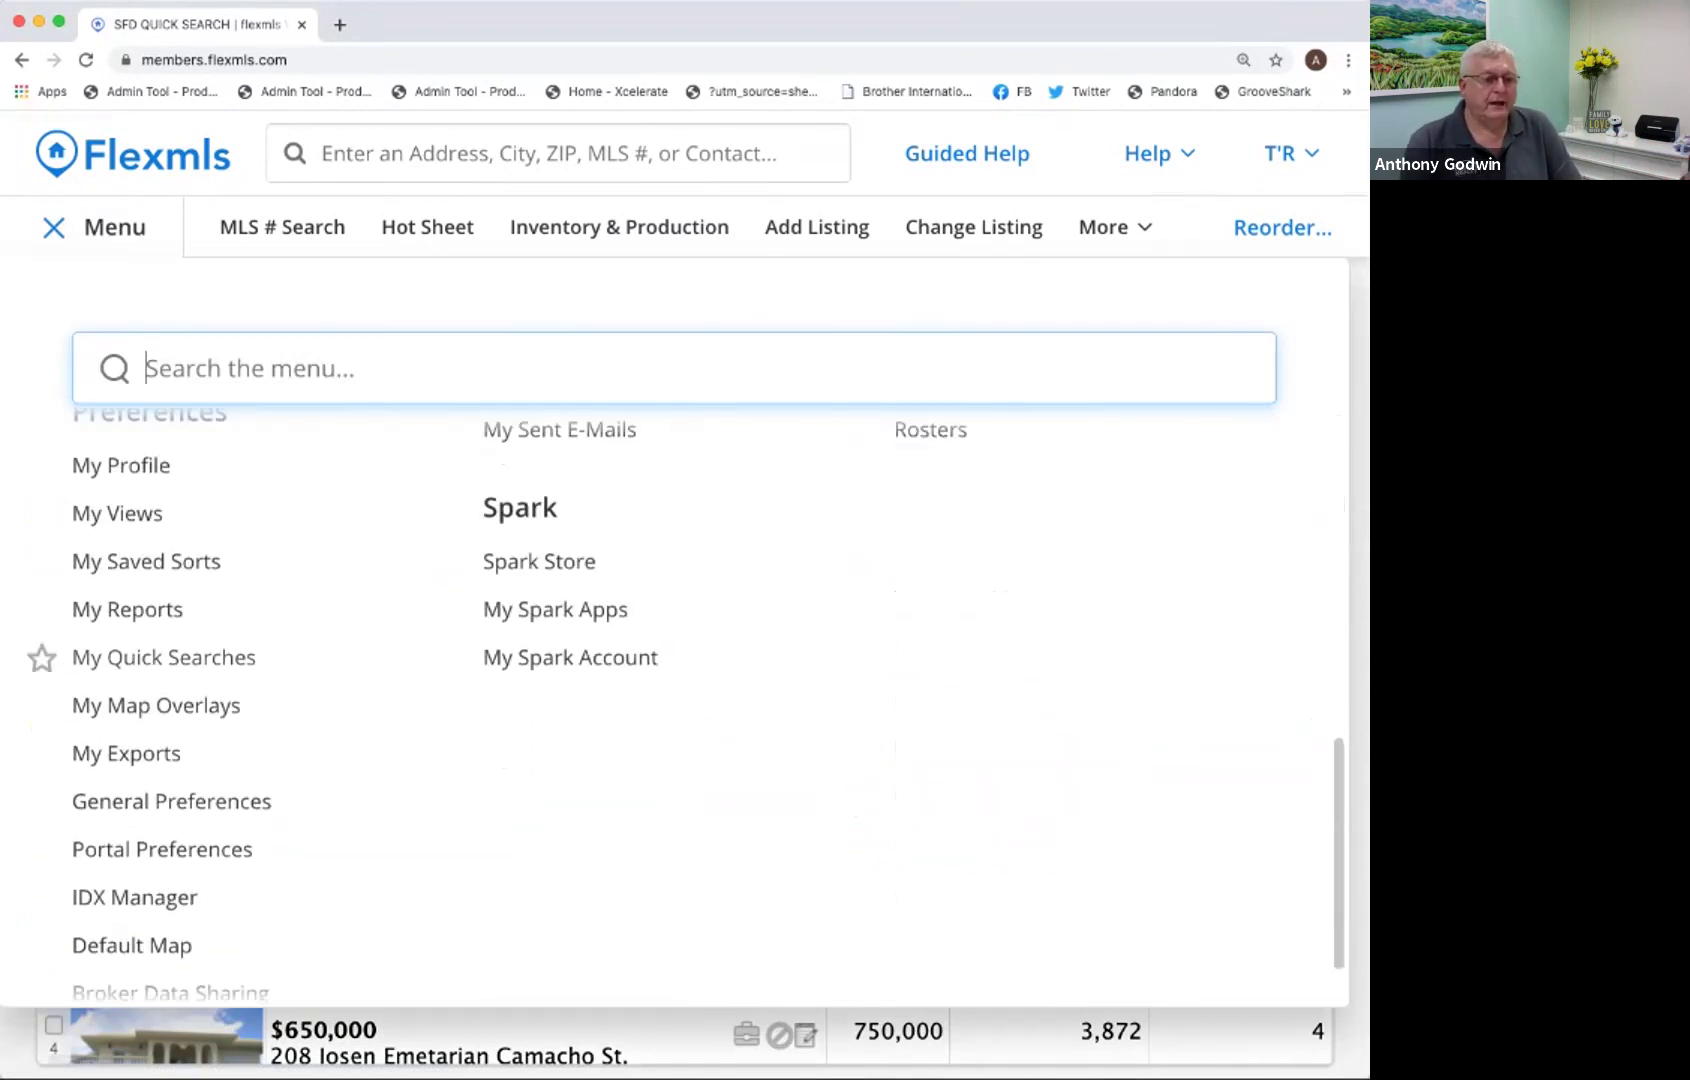
click(164, 657)
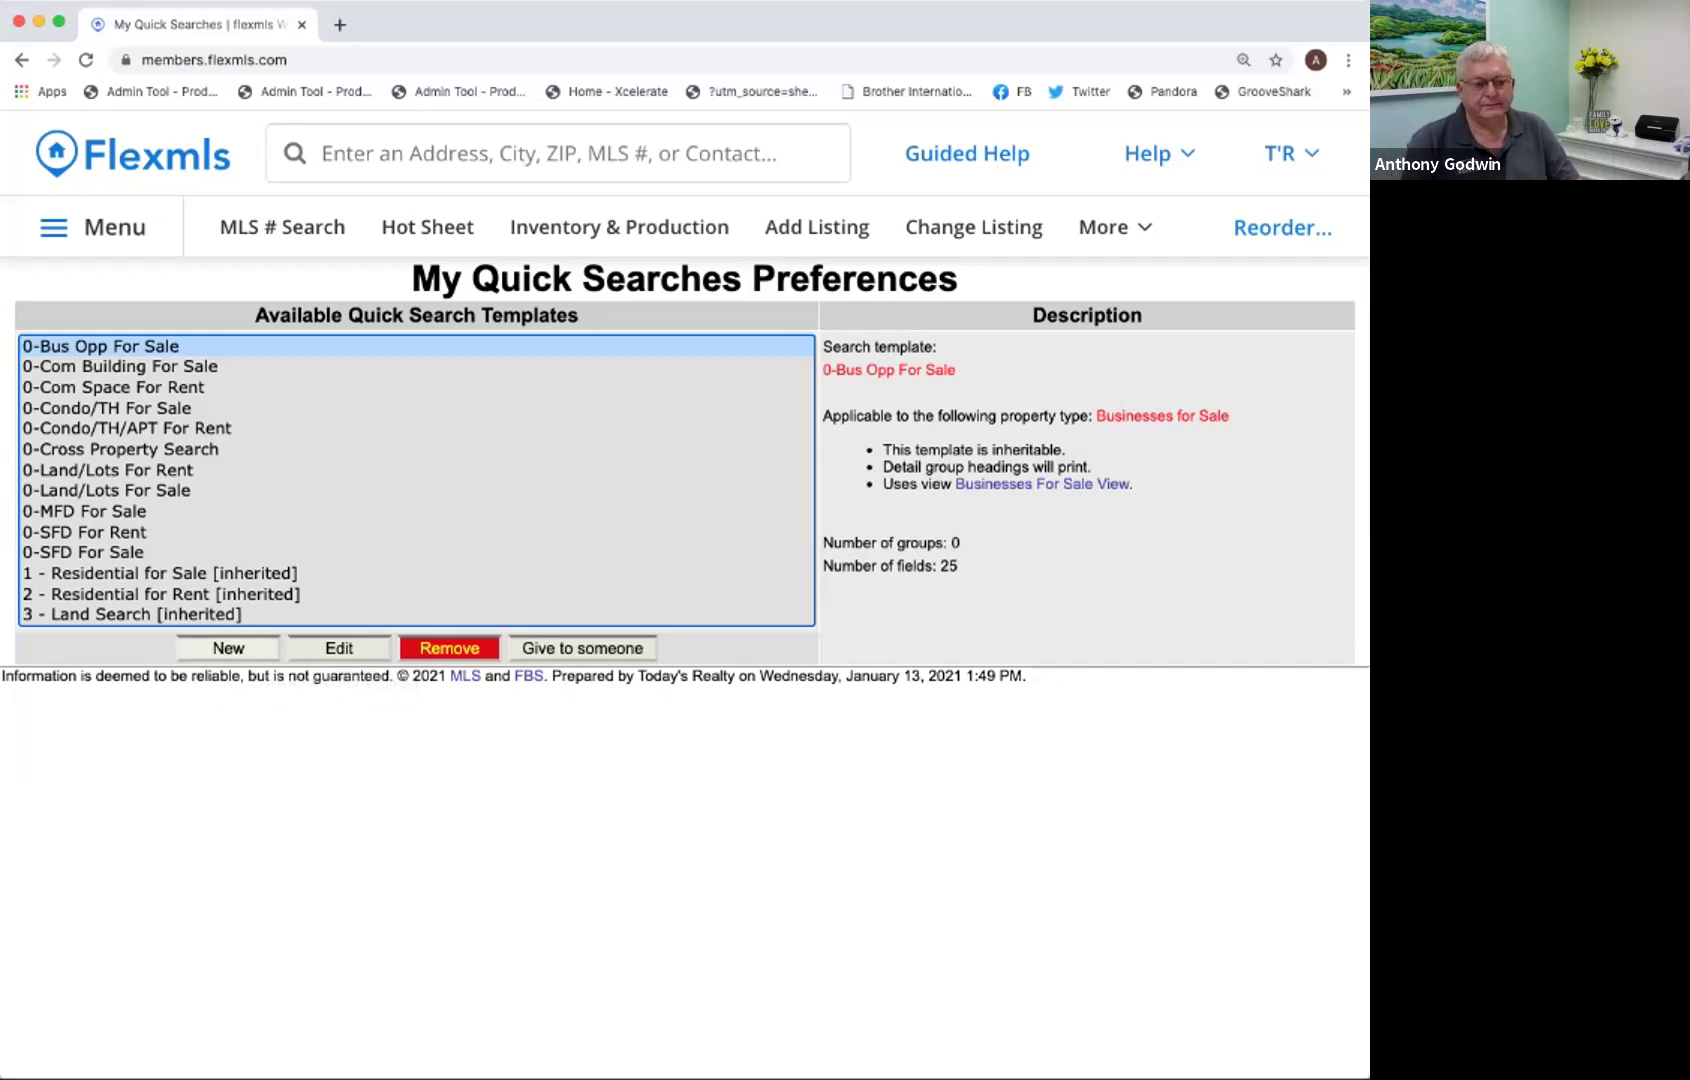
click(228, 648)
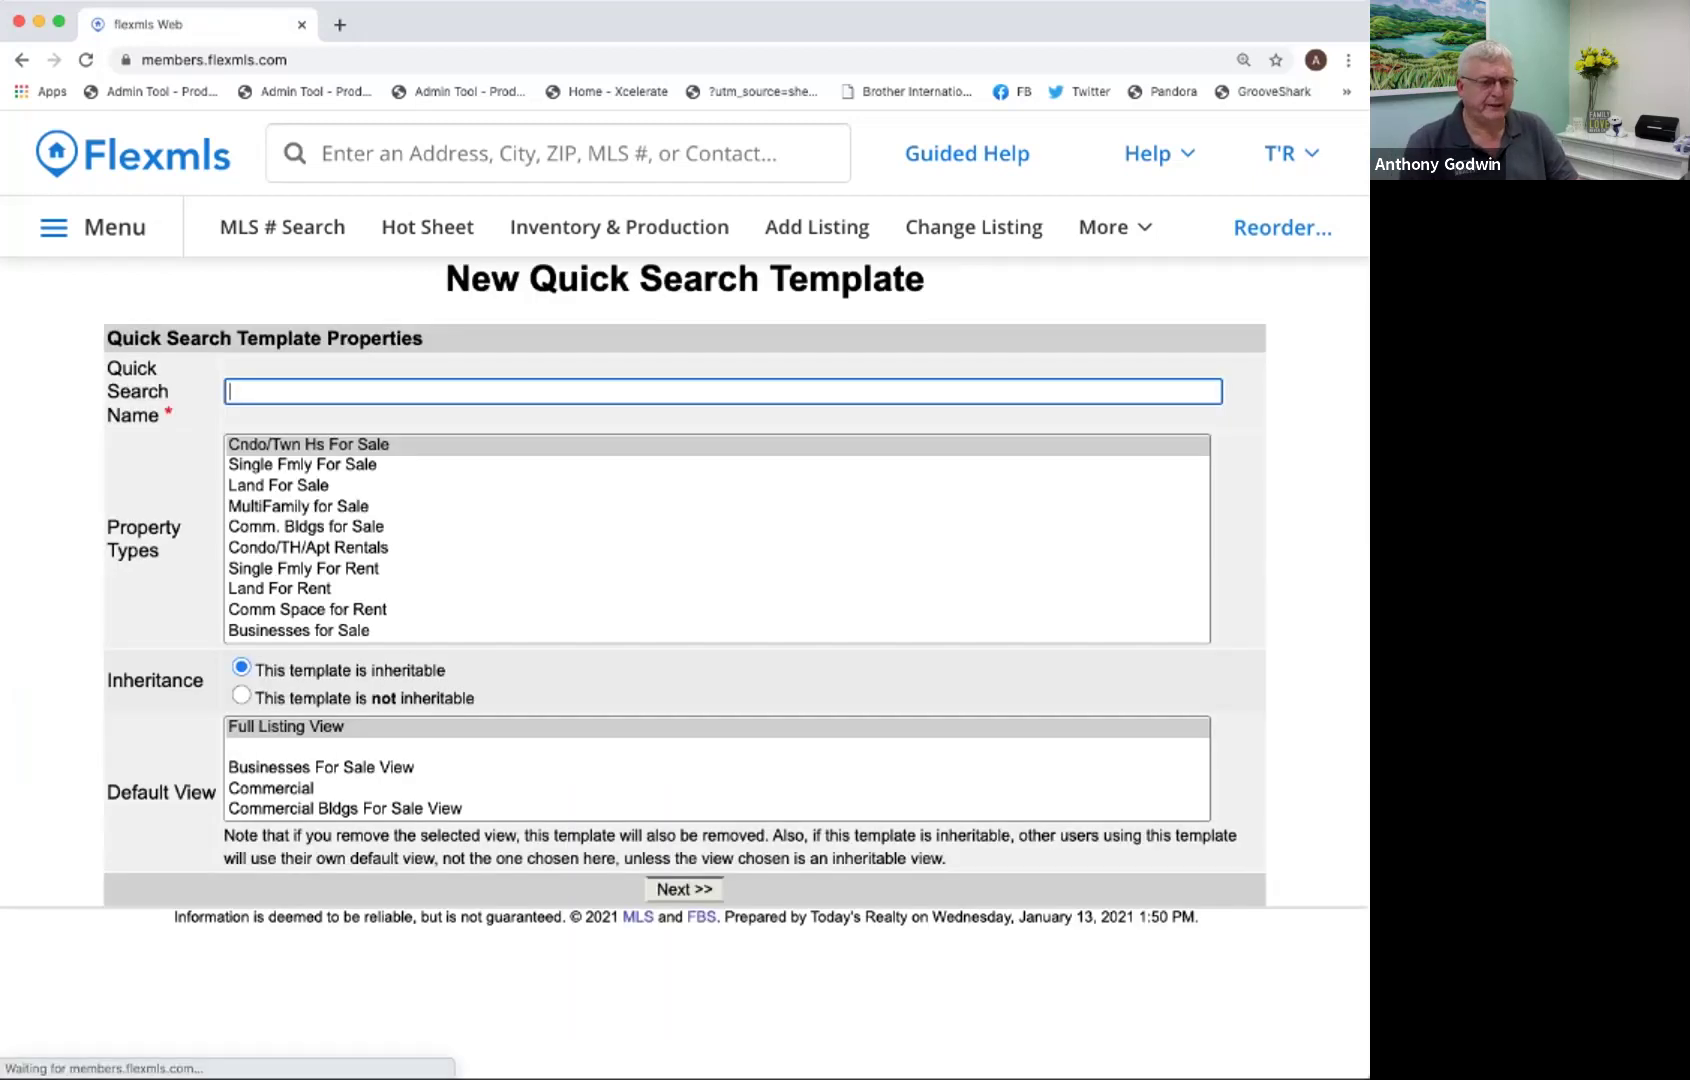
Name the new quick search template ALL PROPERTY SEARCH.
key(Down)
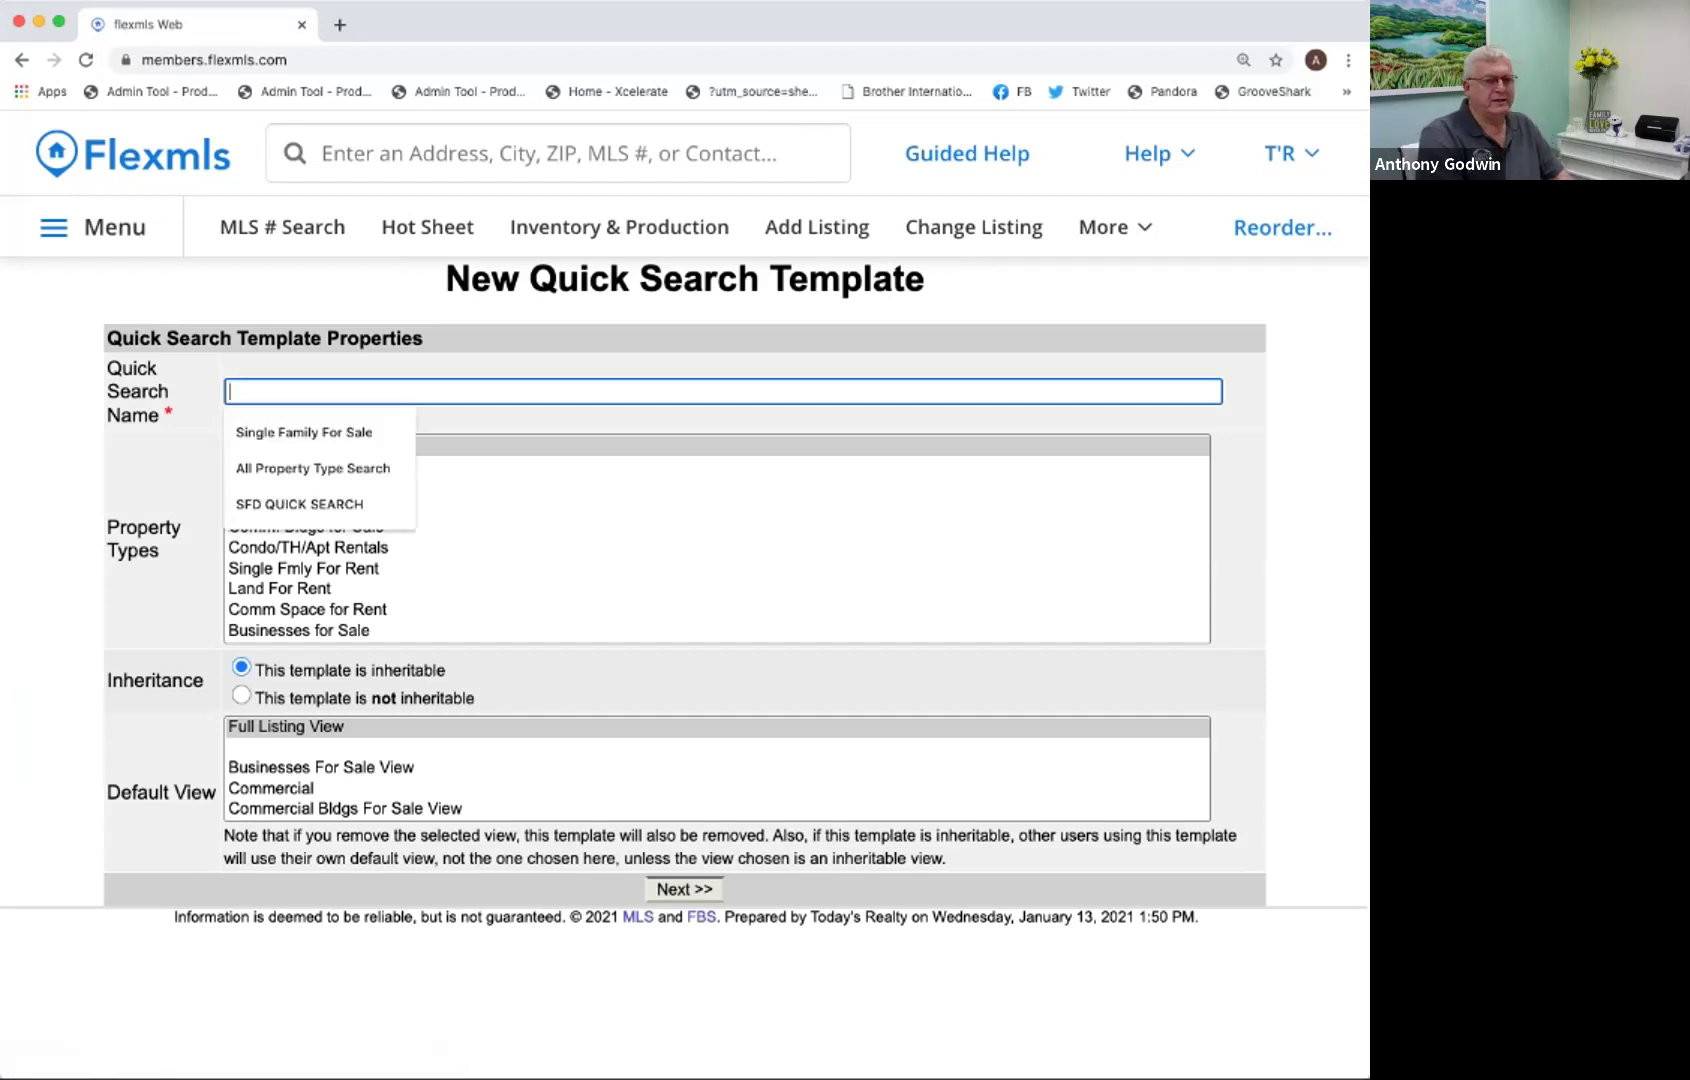
text(ALL PROPERTY )
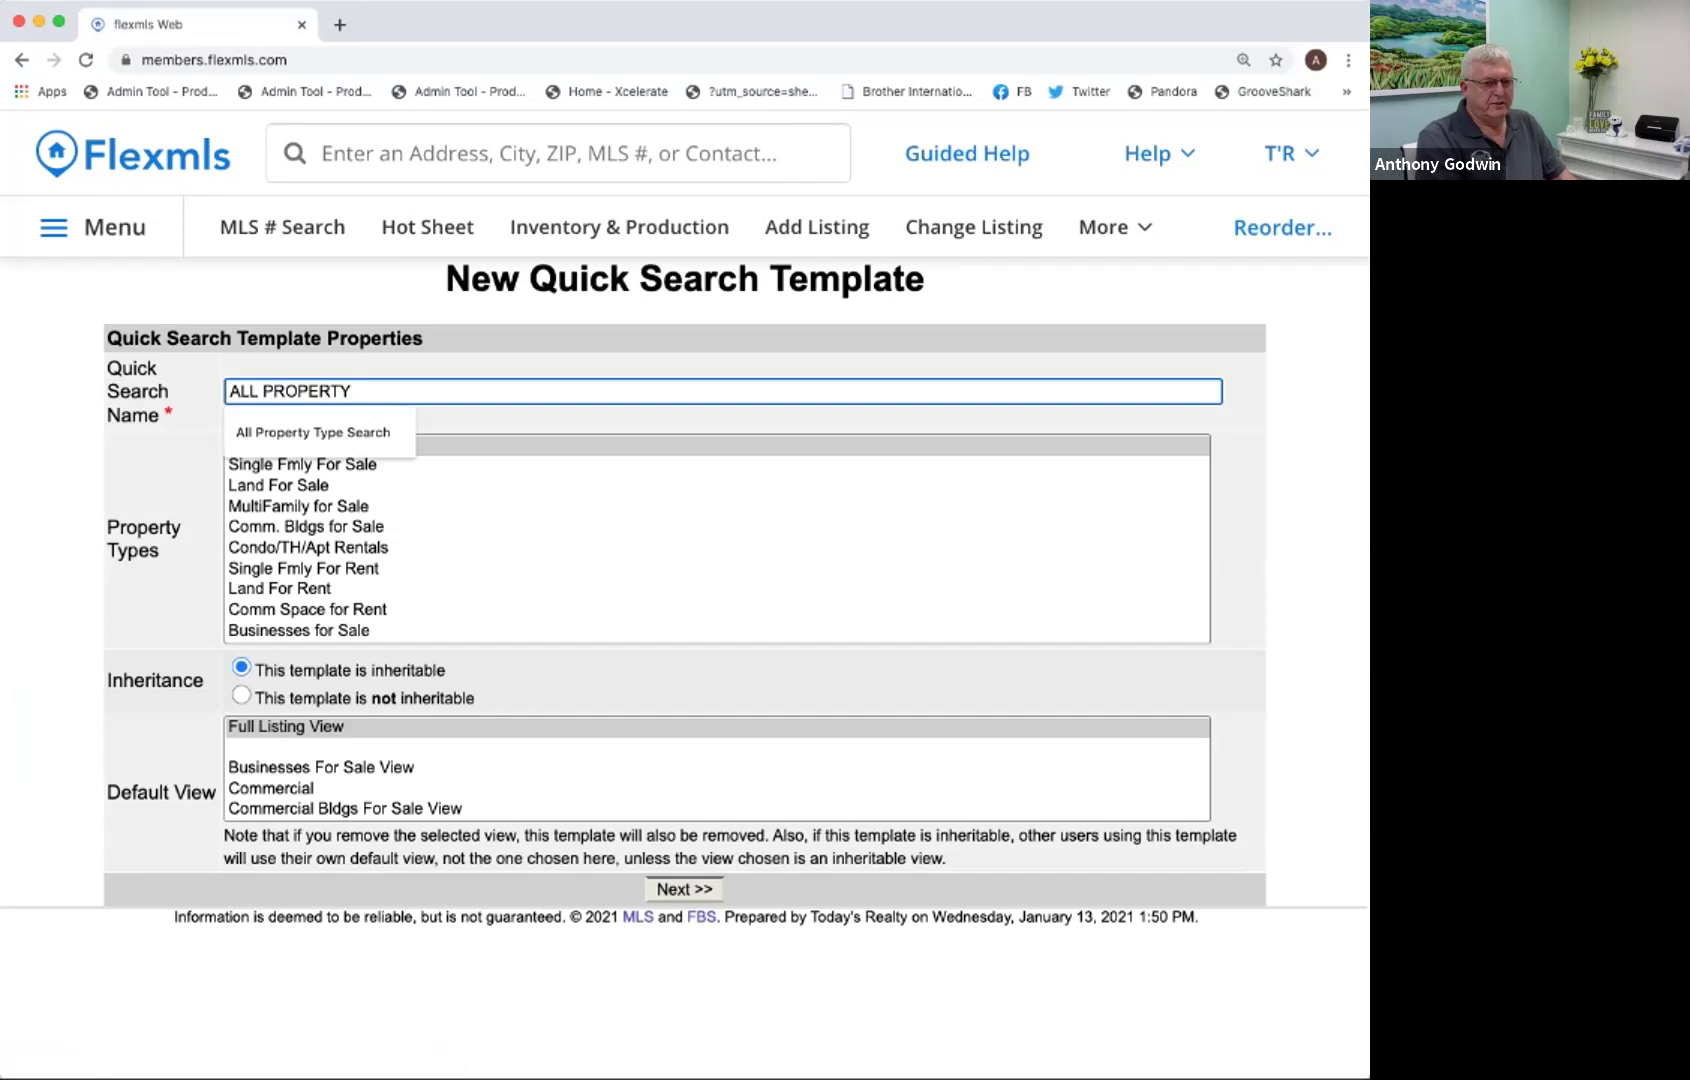
text(SERAC)
key(BackSpace)
key(BackSpace)
key(BackSpace)
key(BackSpace)
key(BackSpace)
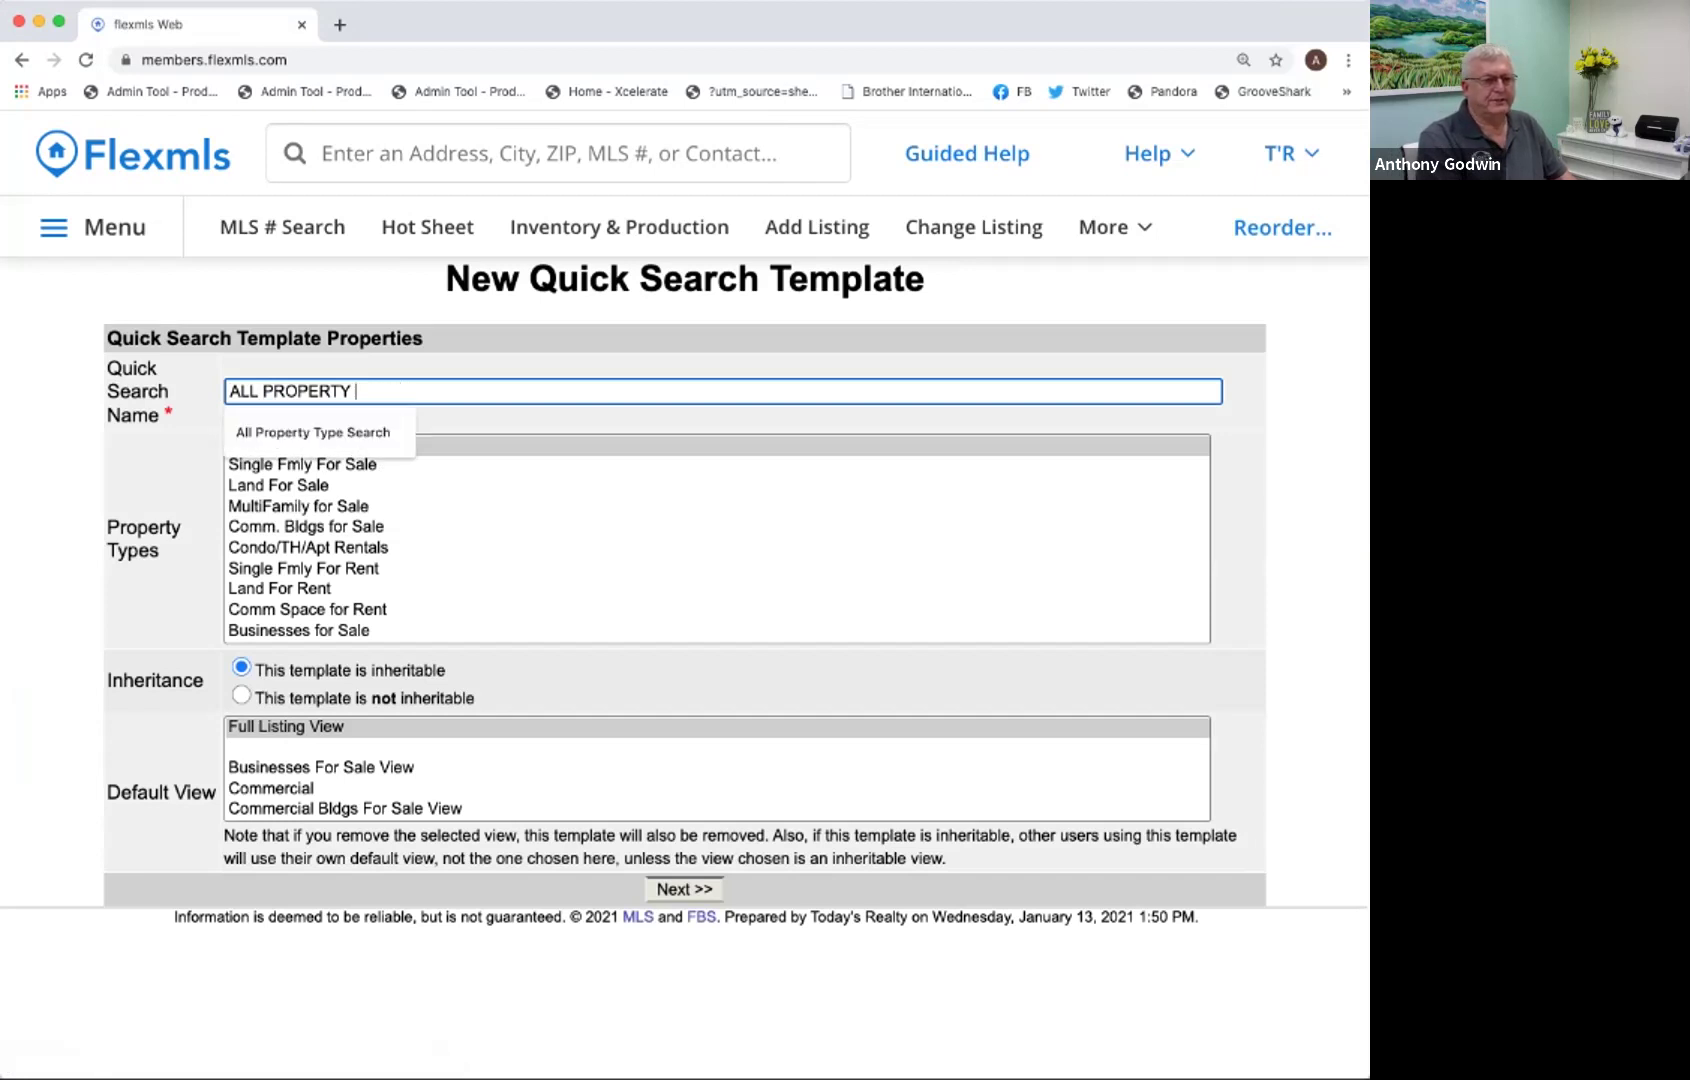
text(SERACH)
key(BackSpace)
key(BackSpace)
key(BackSpace)
key(BackSpace)
text(ARCH)
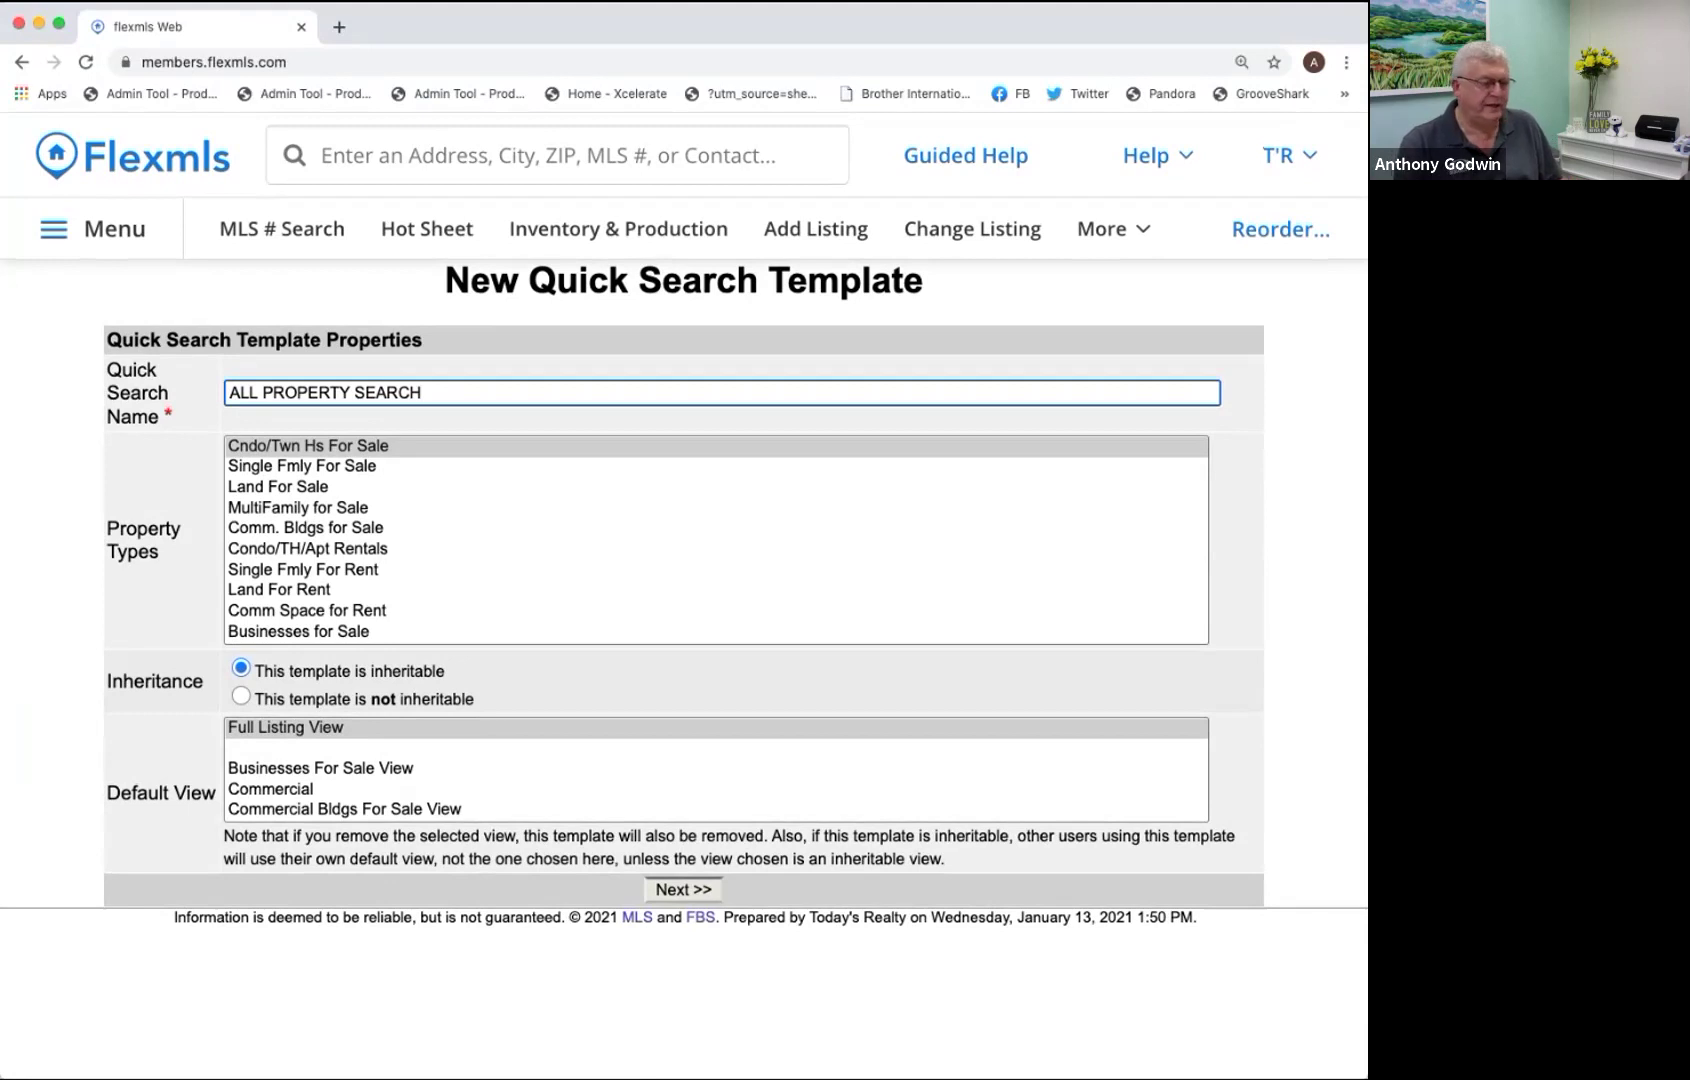
Include all property types from Cndo/Twn Hs For Sale through Businesses for Sale, and choose General View as the default view.
drag(307, 446, 307, 631)
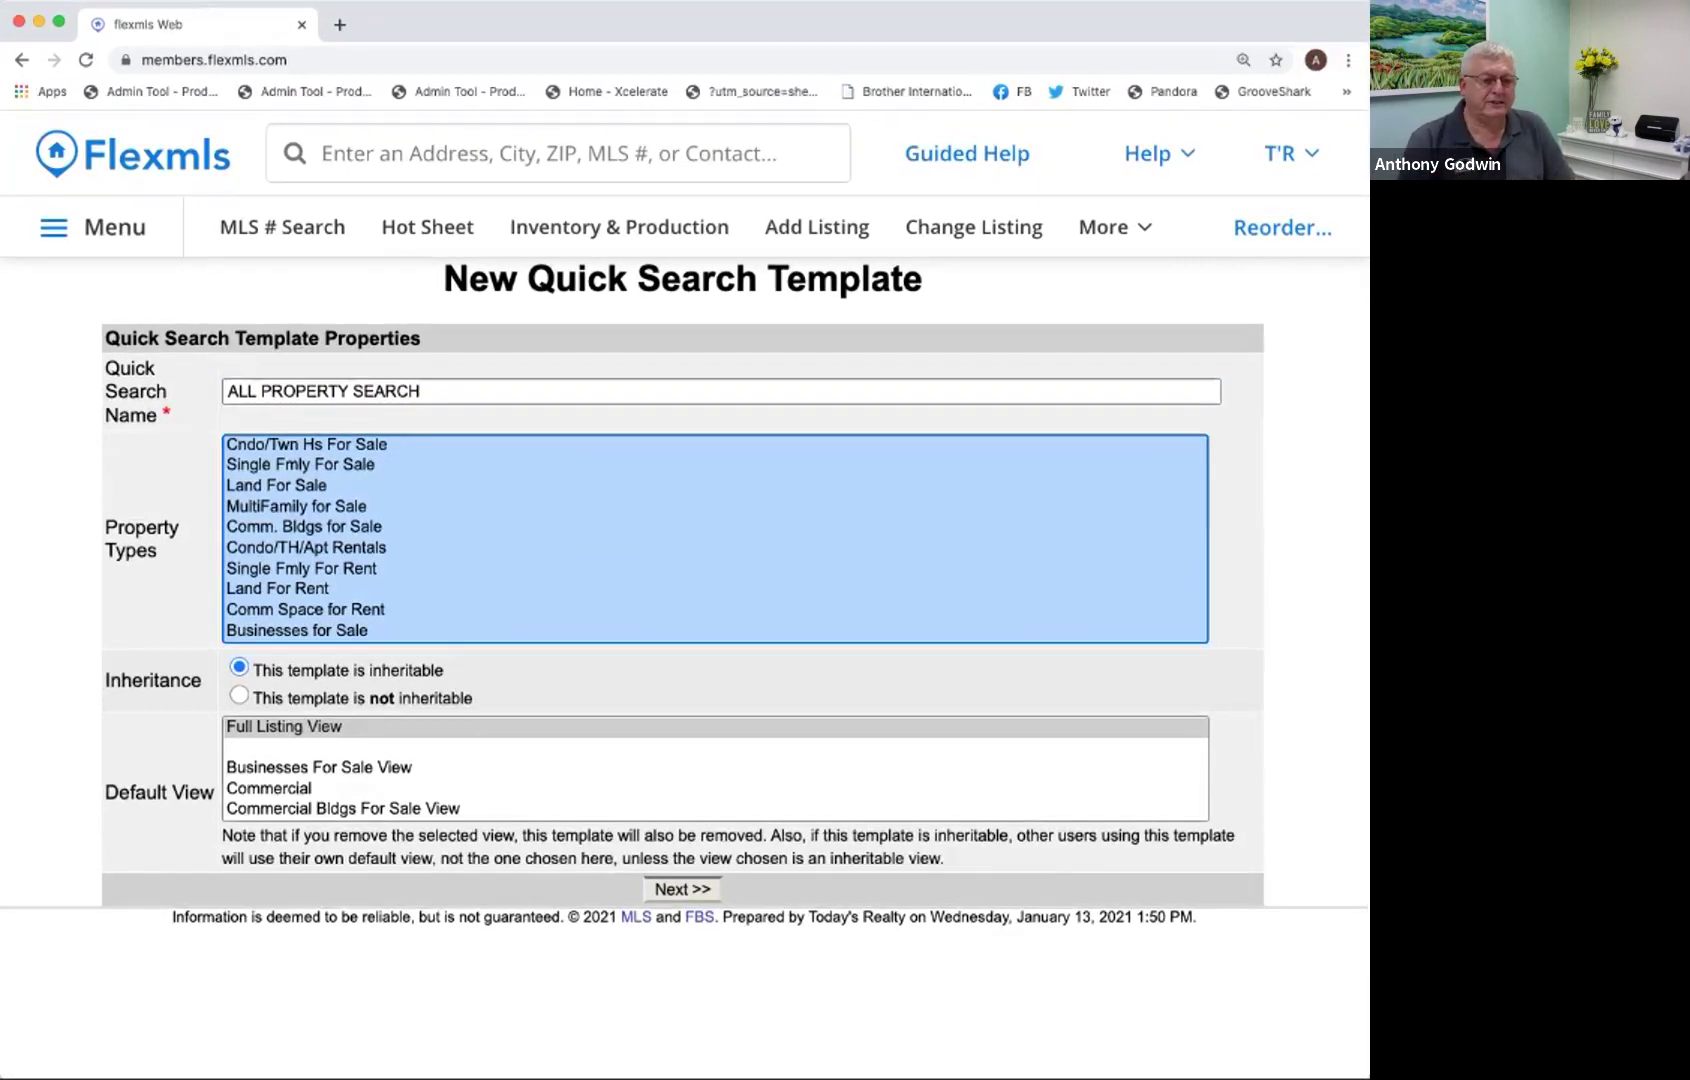
scroll(715, 768, down, 5)
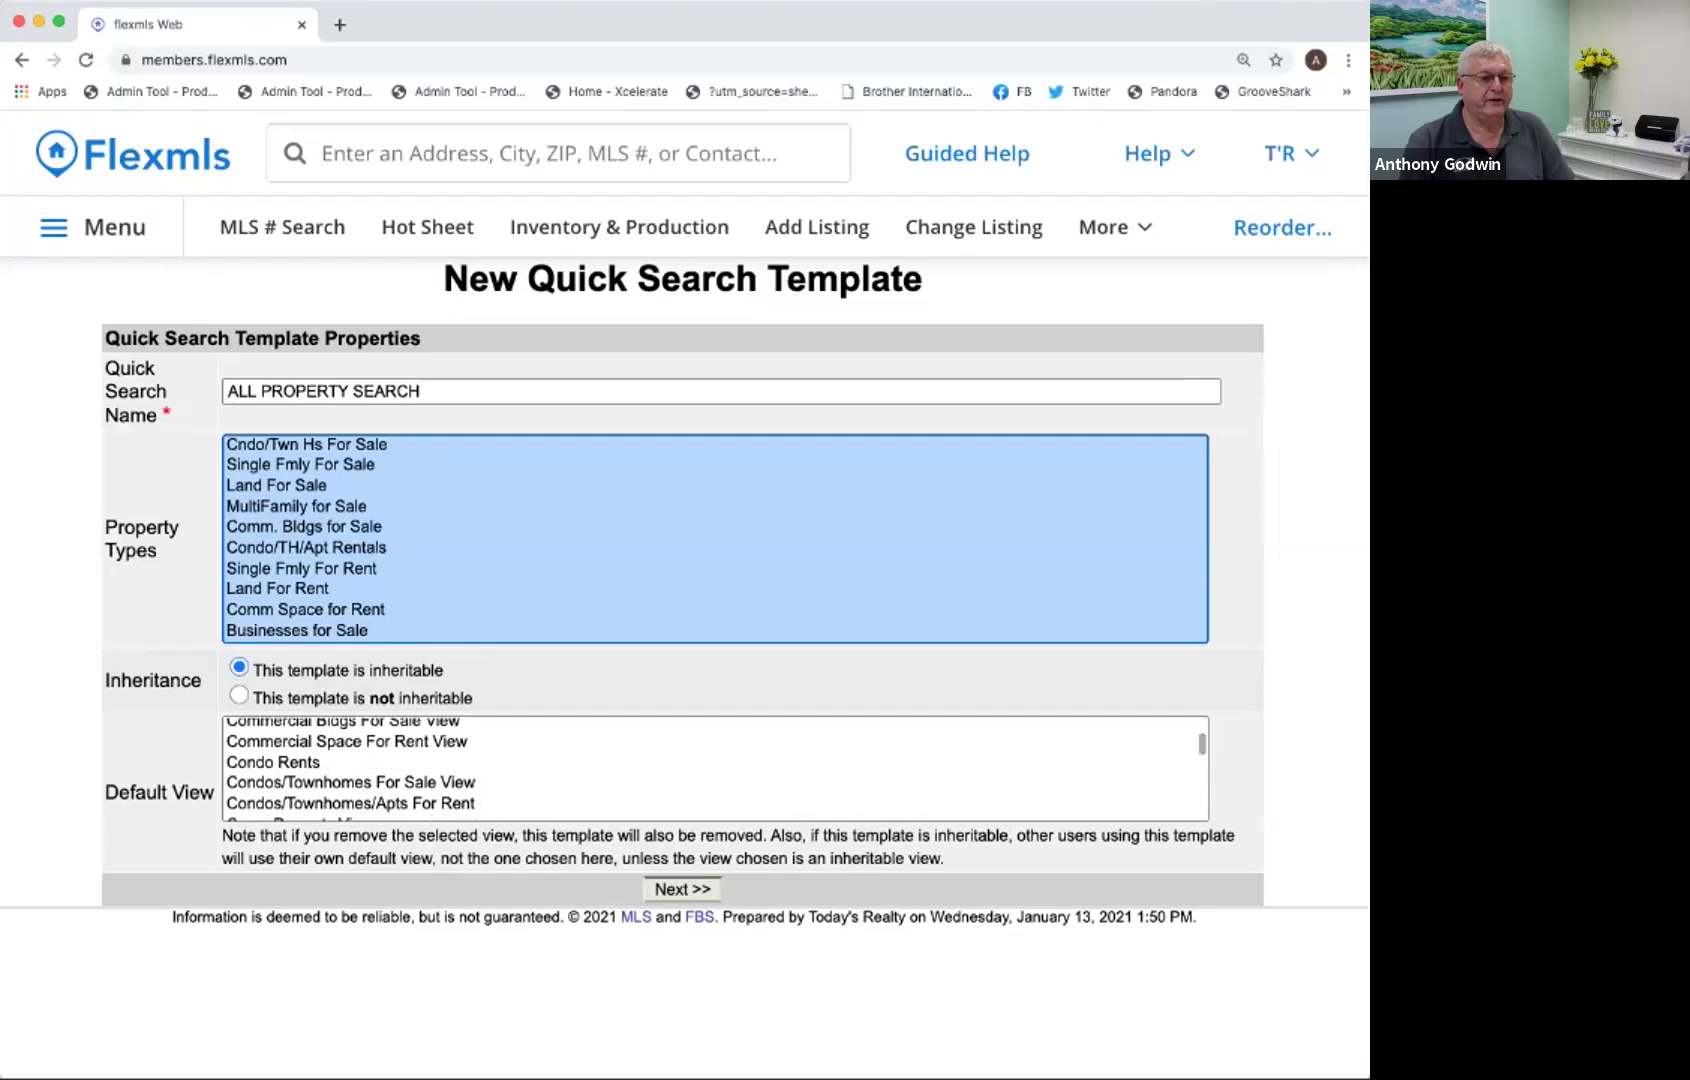
scroll(715, 768, down, 5)
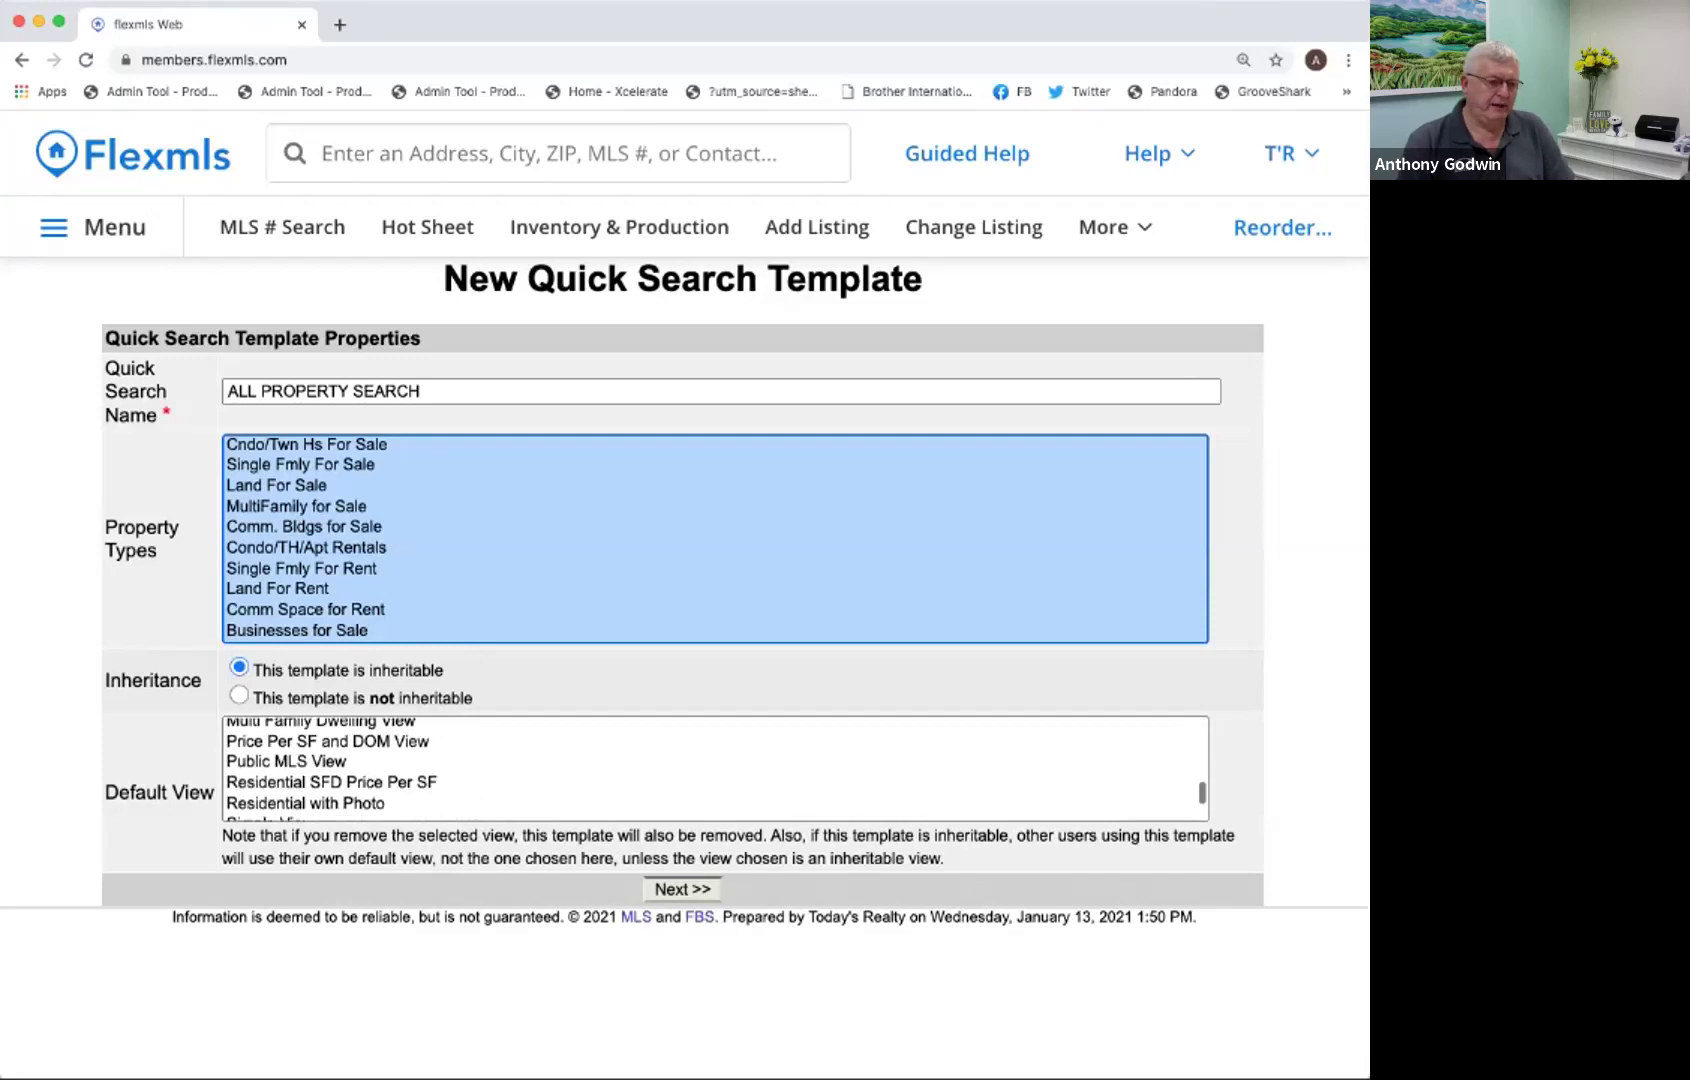
scroll(715, 768, up, 8)
scroll(715, 768, up, 2)
scroll(715, 768, down, 3)
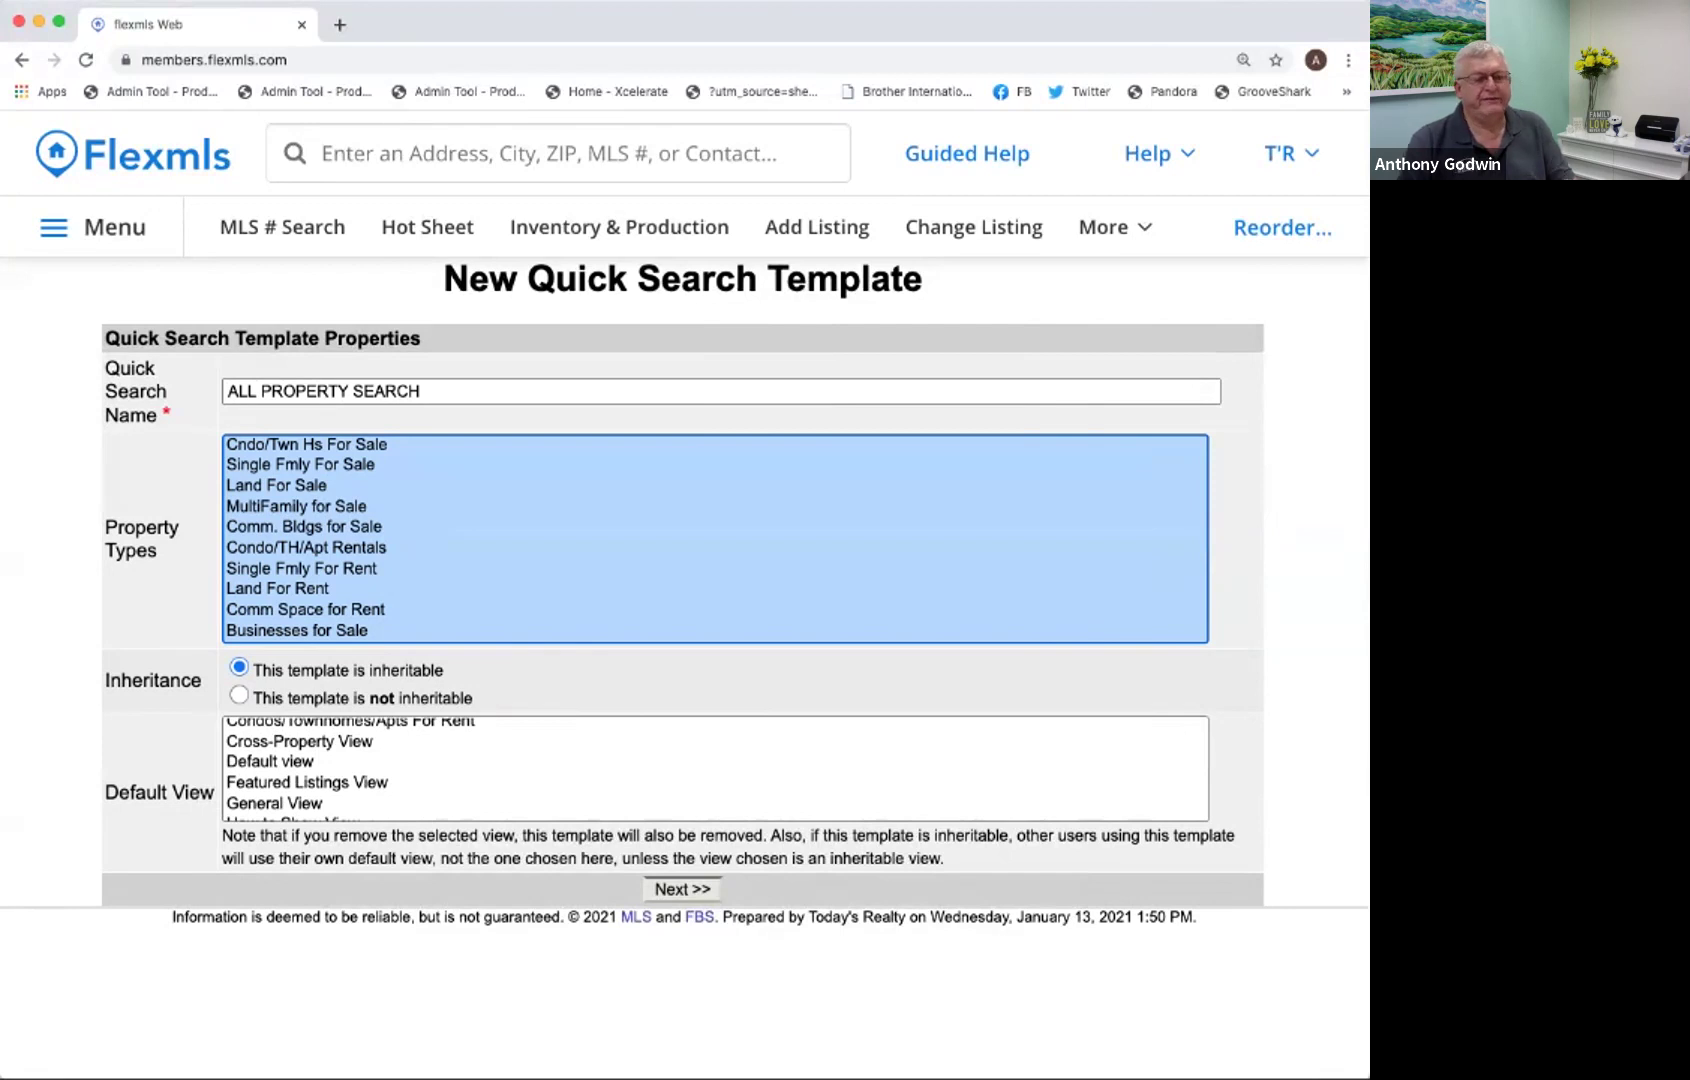
scroll(715, 768, down, 2)
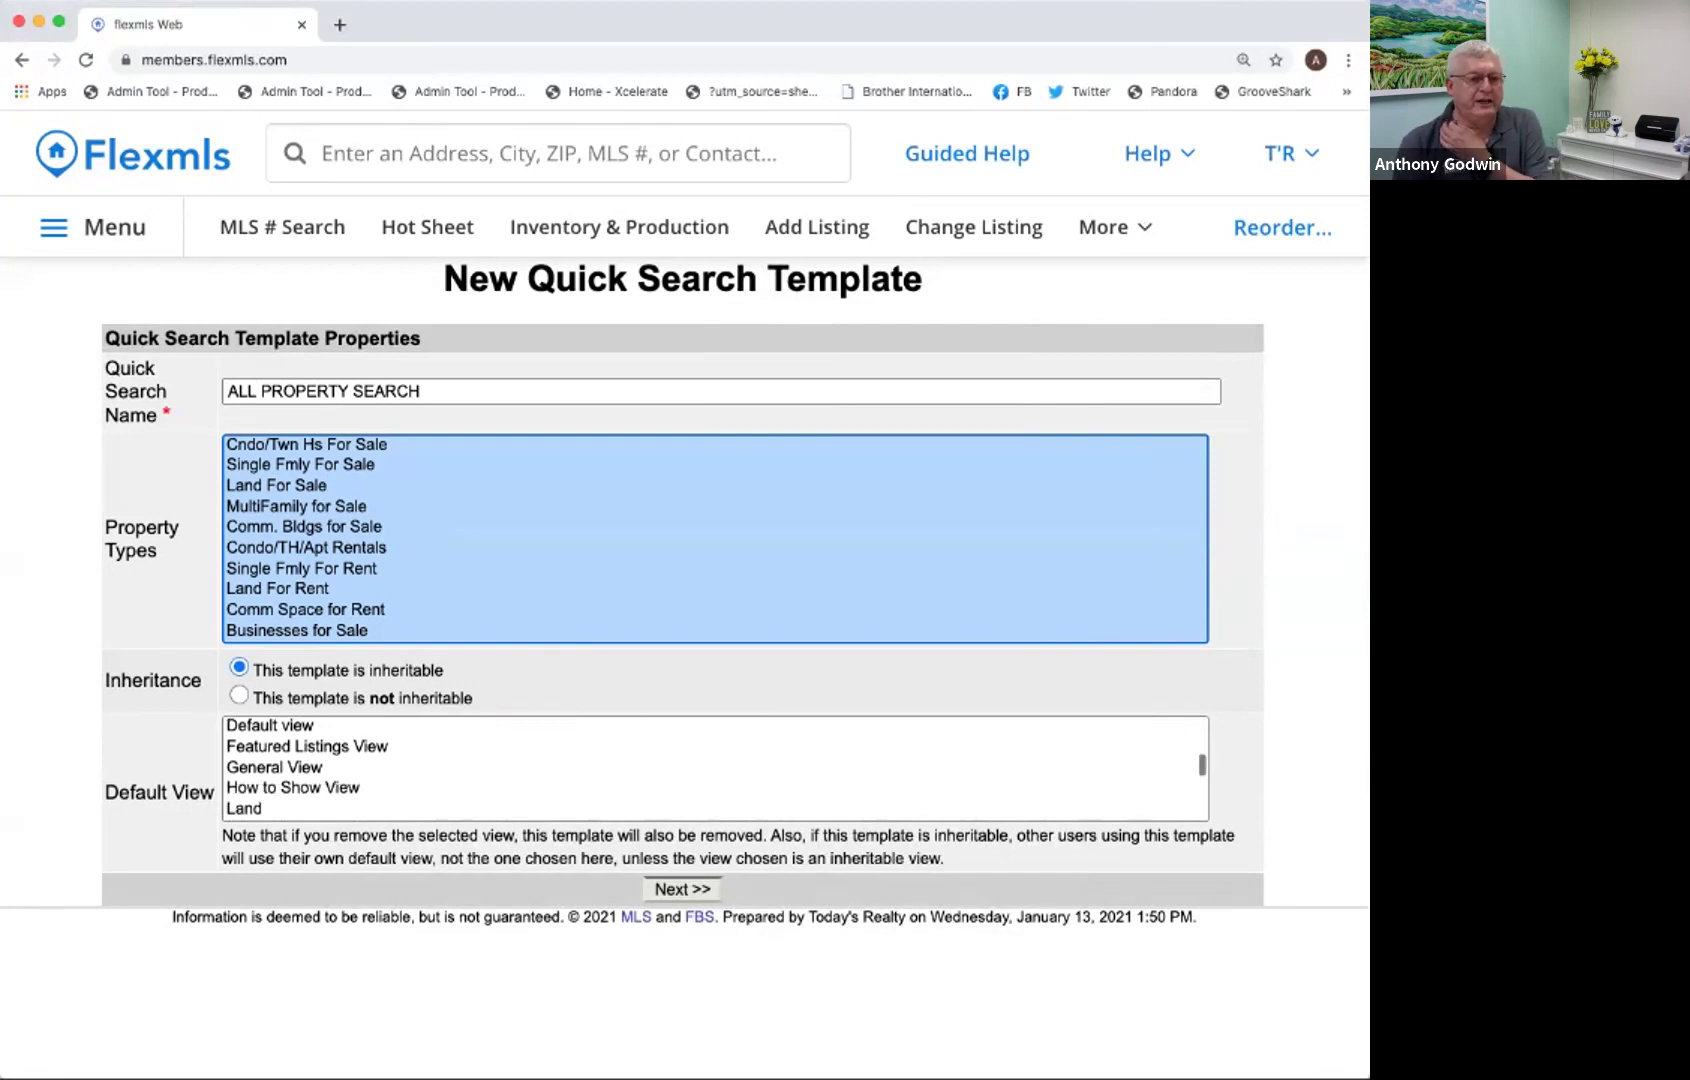
click(274, 763)
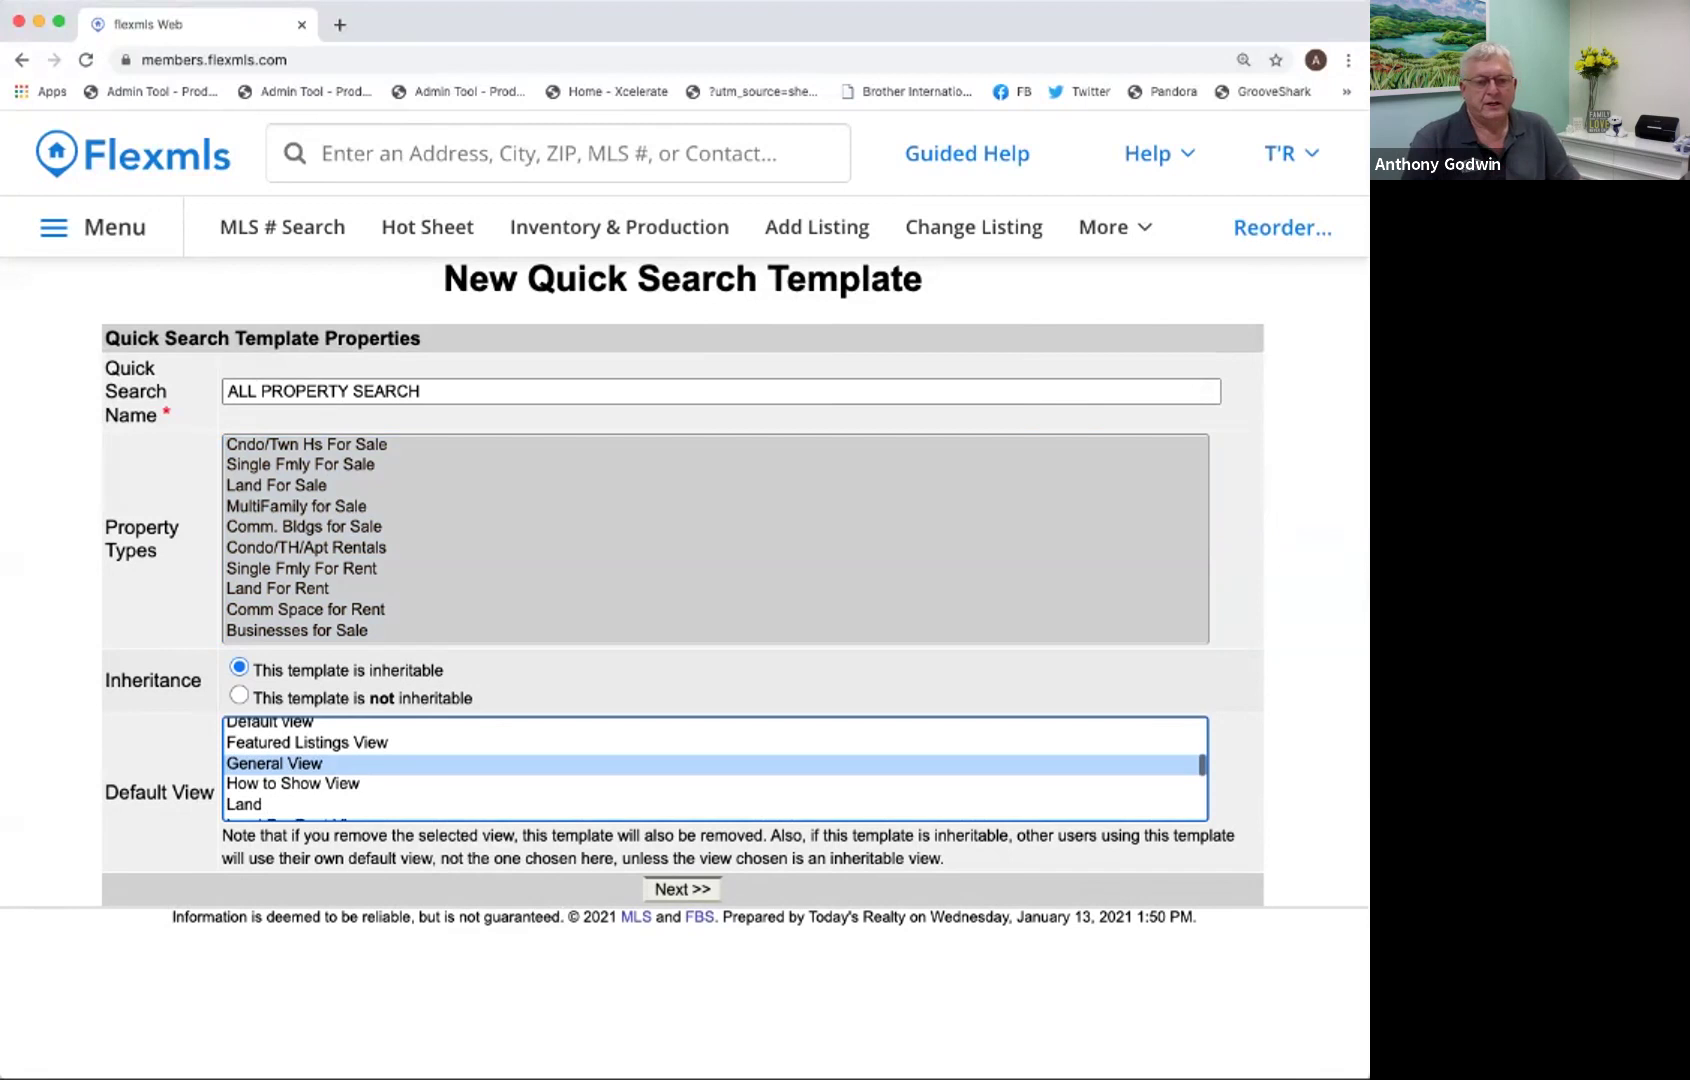
Continue to the template's field selection and look through the available fields, from Current Price to the Property & Title entries.
click(681, 888)
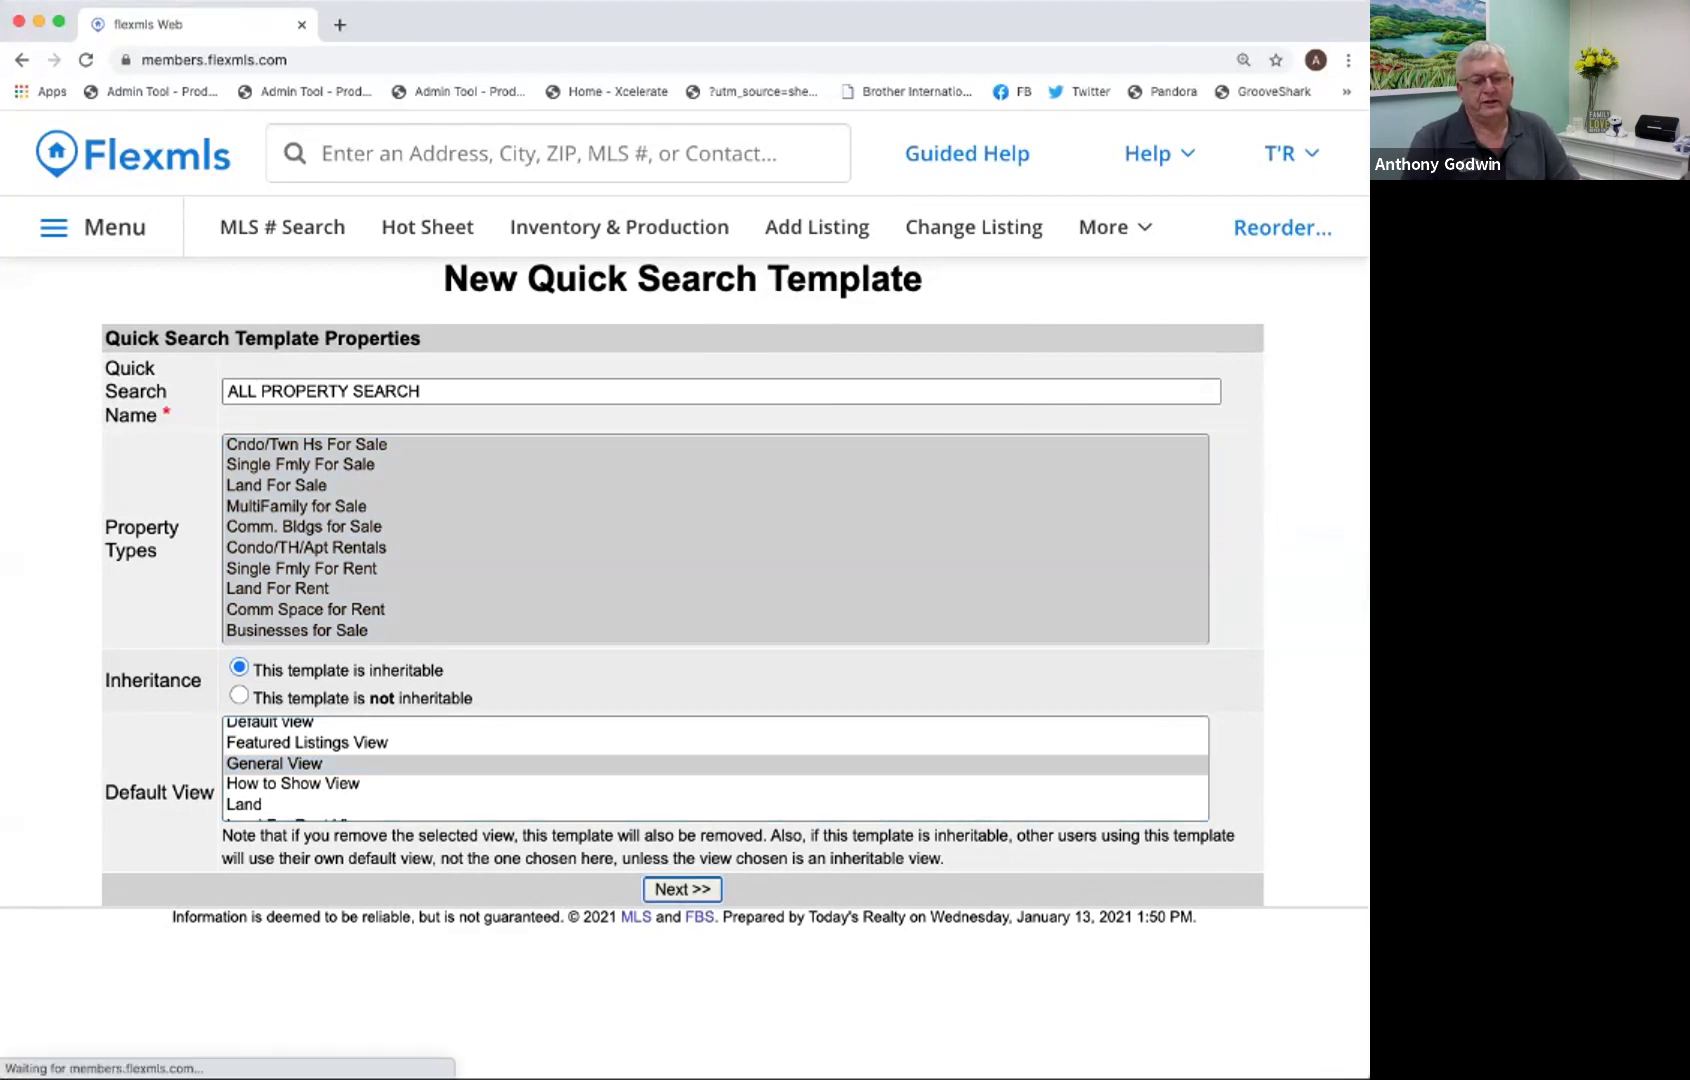
scroll(376, 545, down, 5)
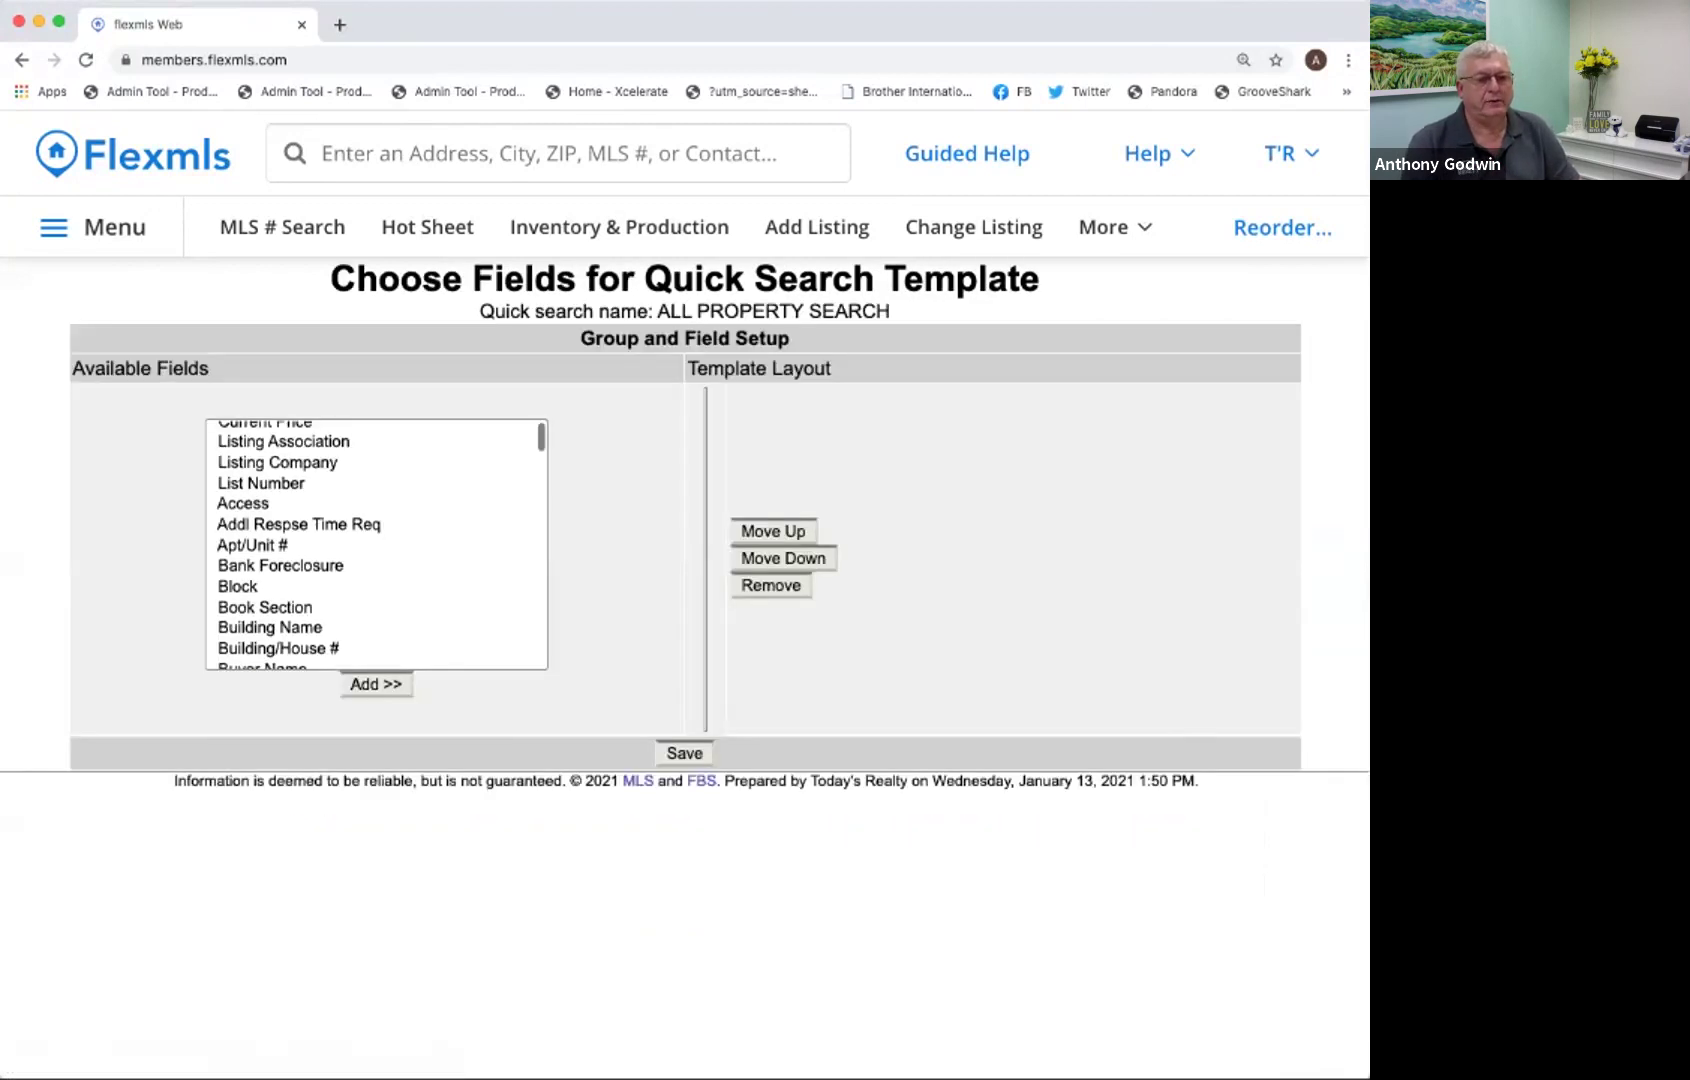
scroll(376, 545, down, 15)
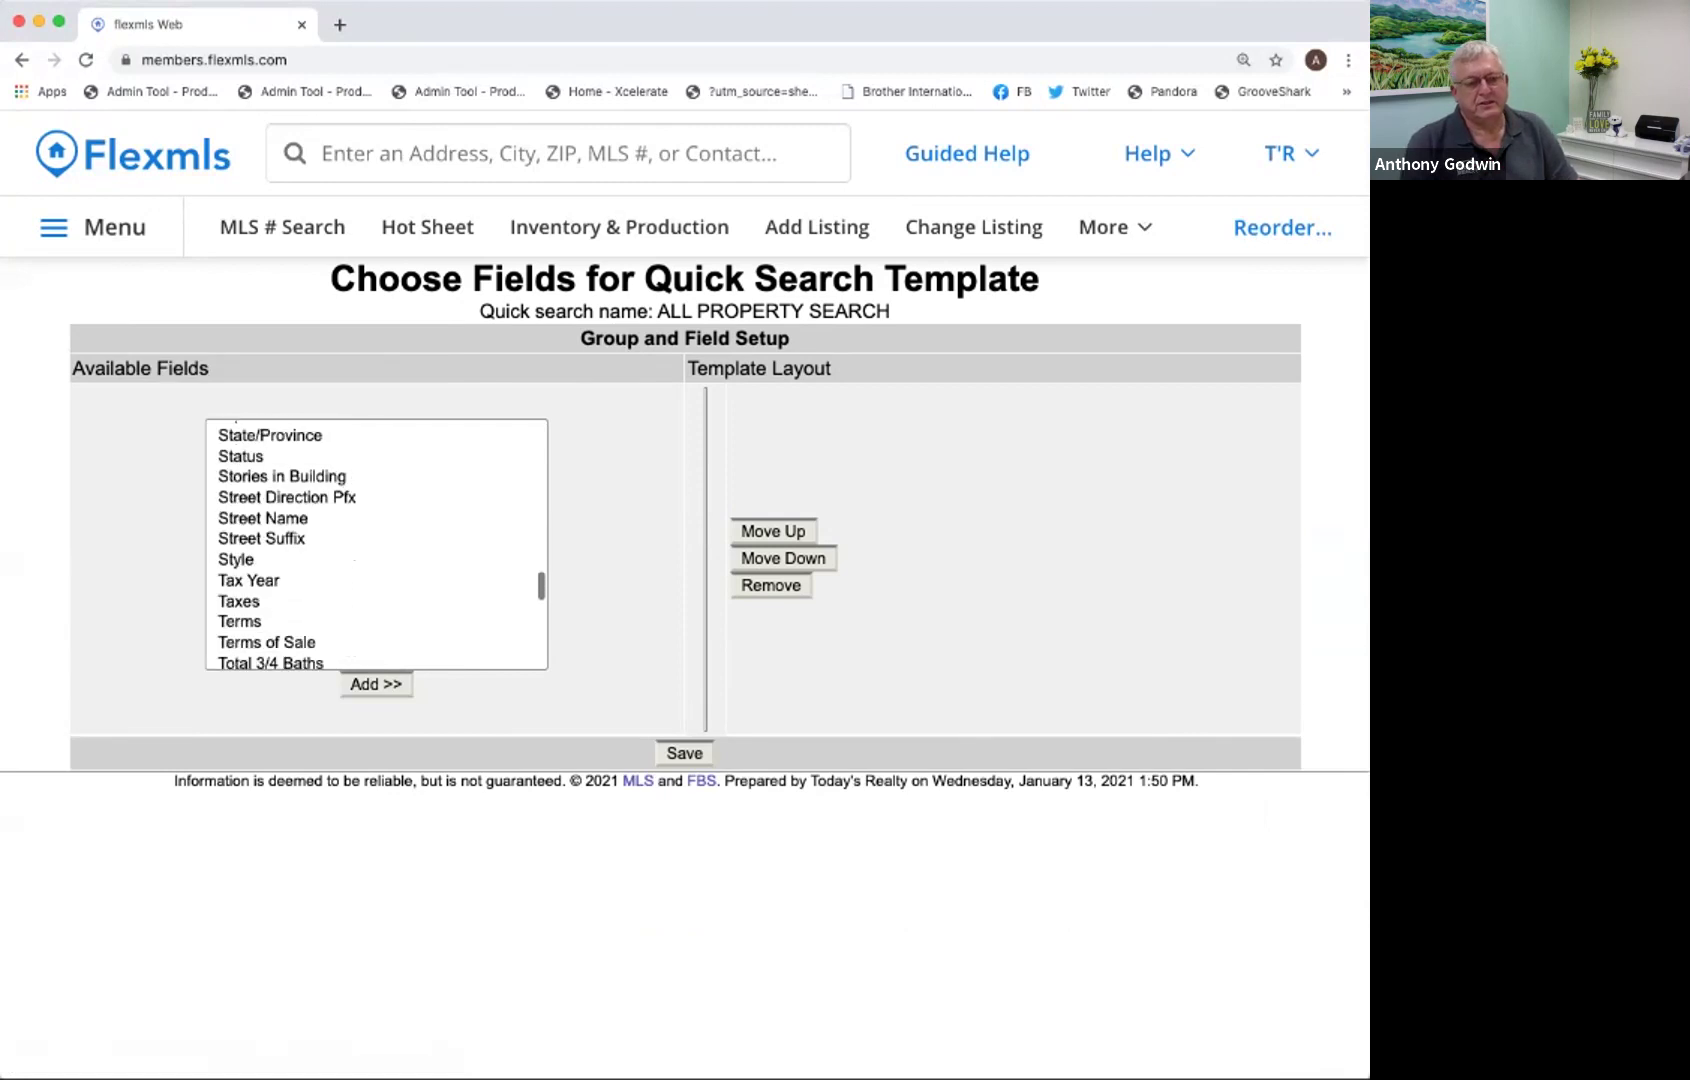
scroll(376, 545, down, 4)
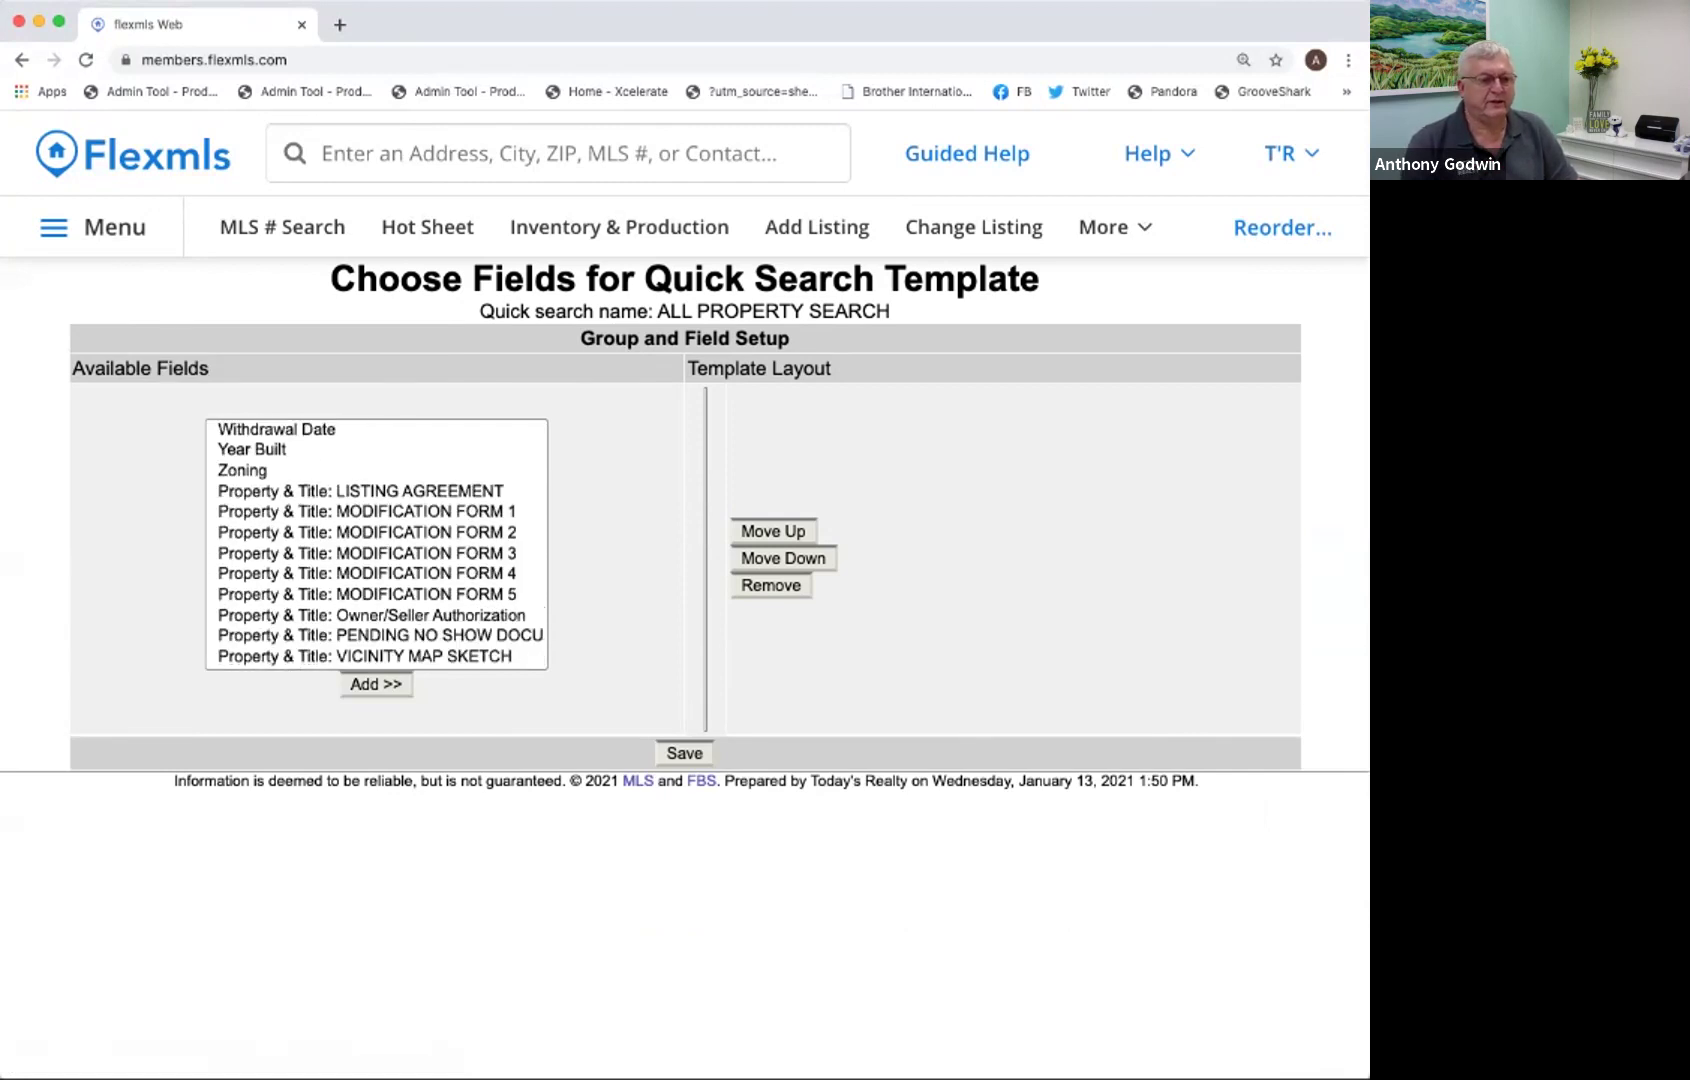
scroll(376, 545, up, 5)
scroll(376, 545, down, 5)
scroll(376, 545, up, 1)
scroll(376, 545, down, 1)
scroll(376, 545, up, 5)
scroll(376, 545, up, 20)
scroll(376, 545, down, 2)
scroll(376, 545, up, 10)
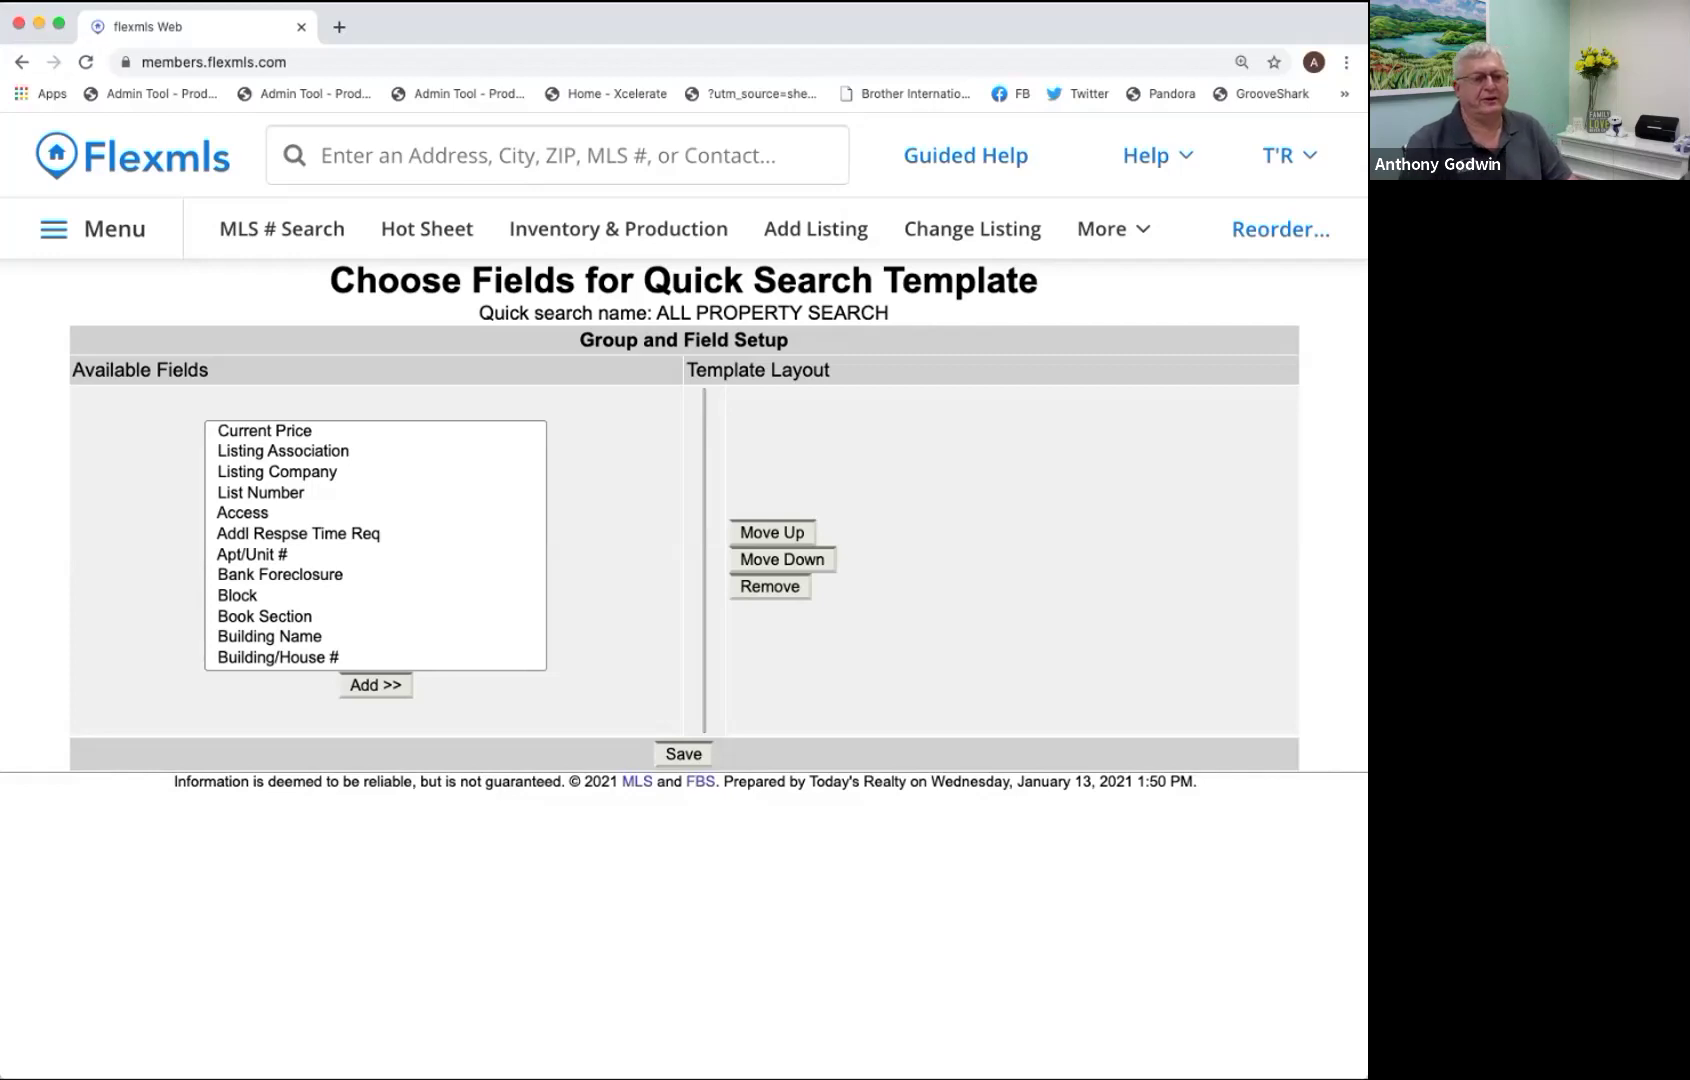
Find the Status field among the available fields and add it as the first entry of the template layout.
scroll(375, 545, down, 10)
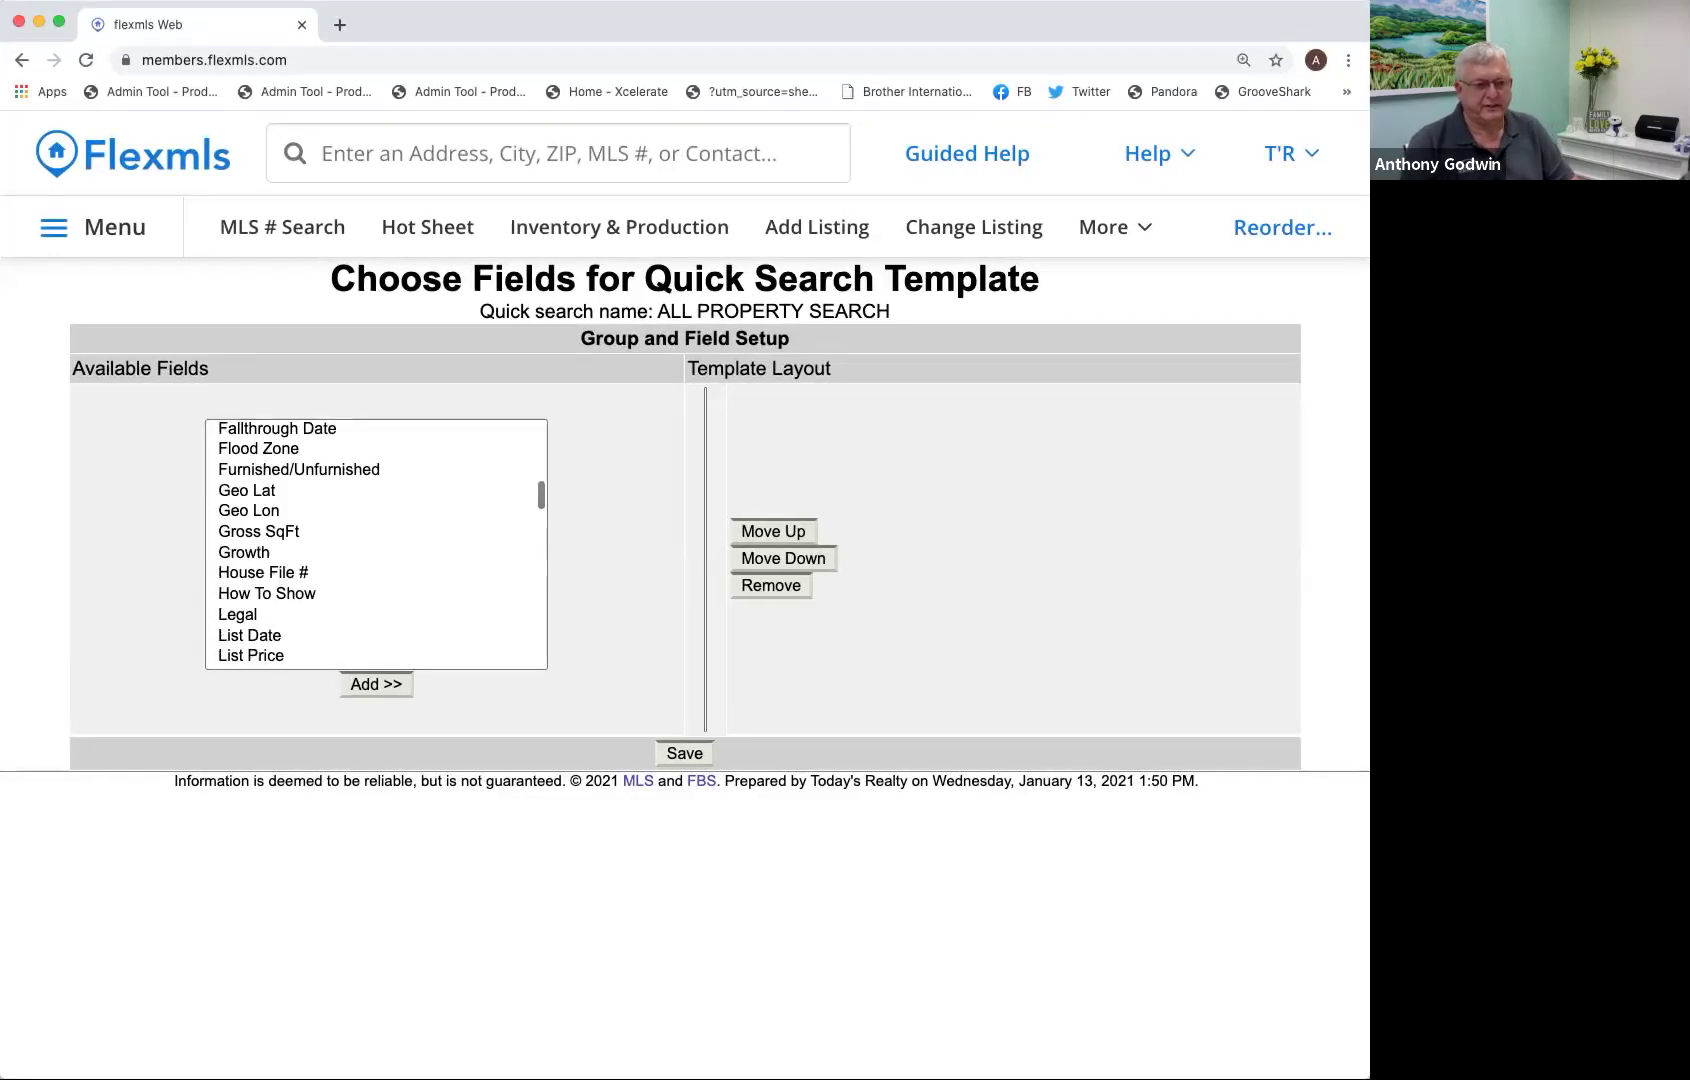
scroll(376, 545, down, 10)
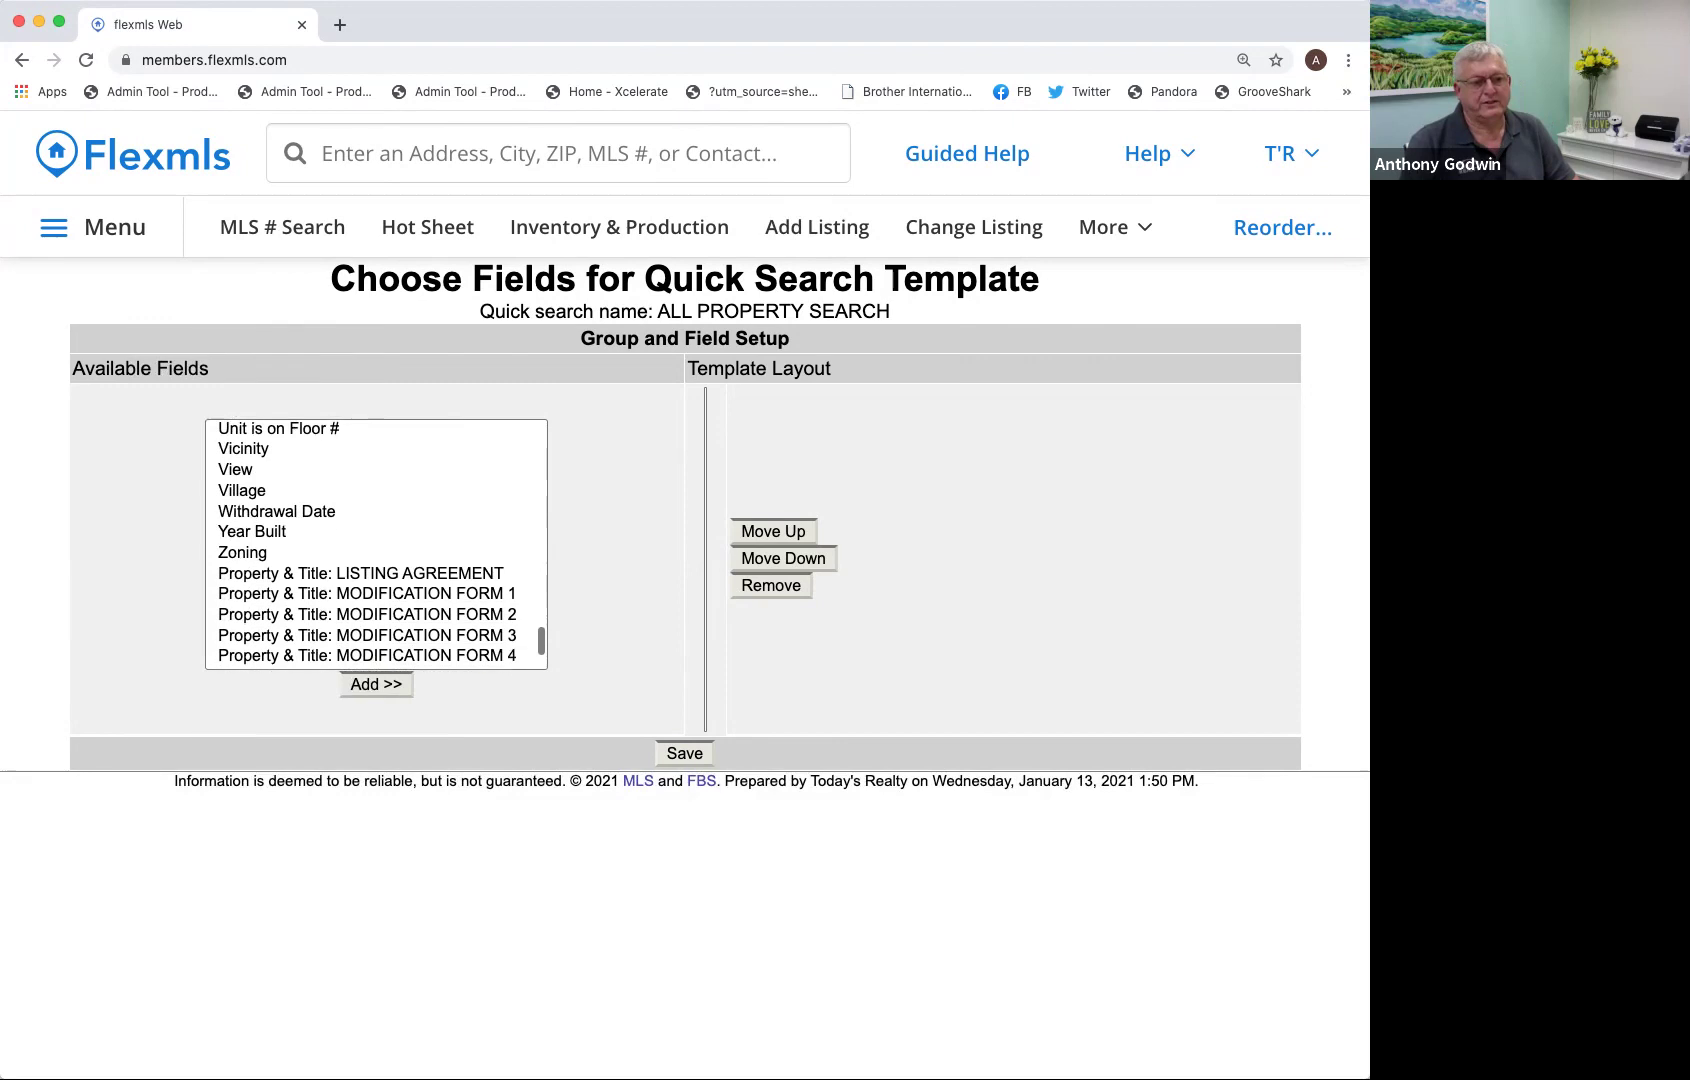
scroll(376, 545, down, 1)
scroll(376, 545, up, 5)
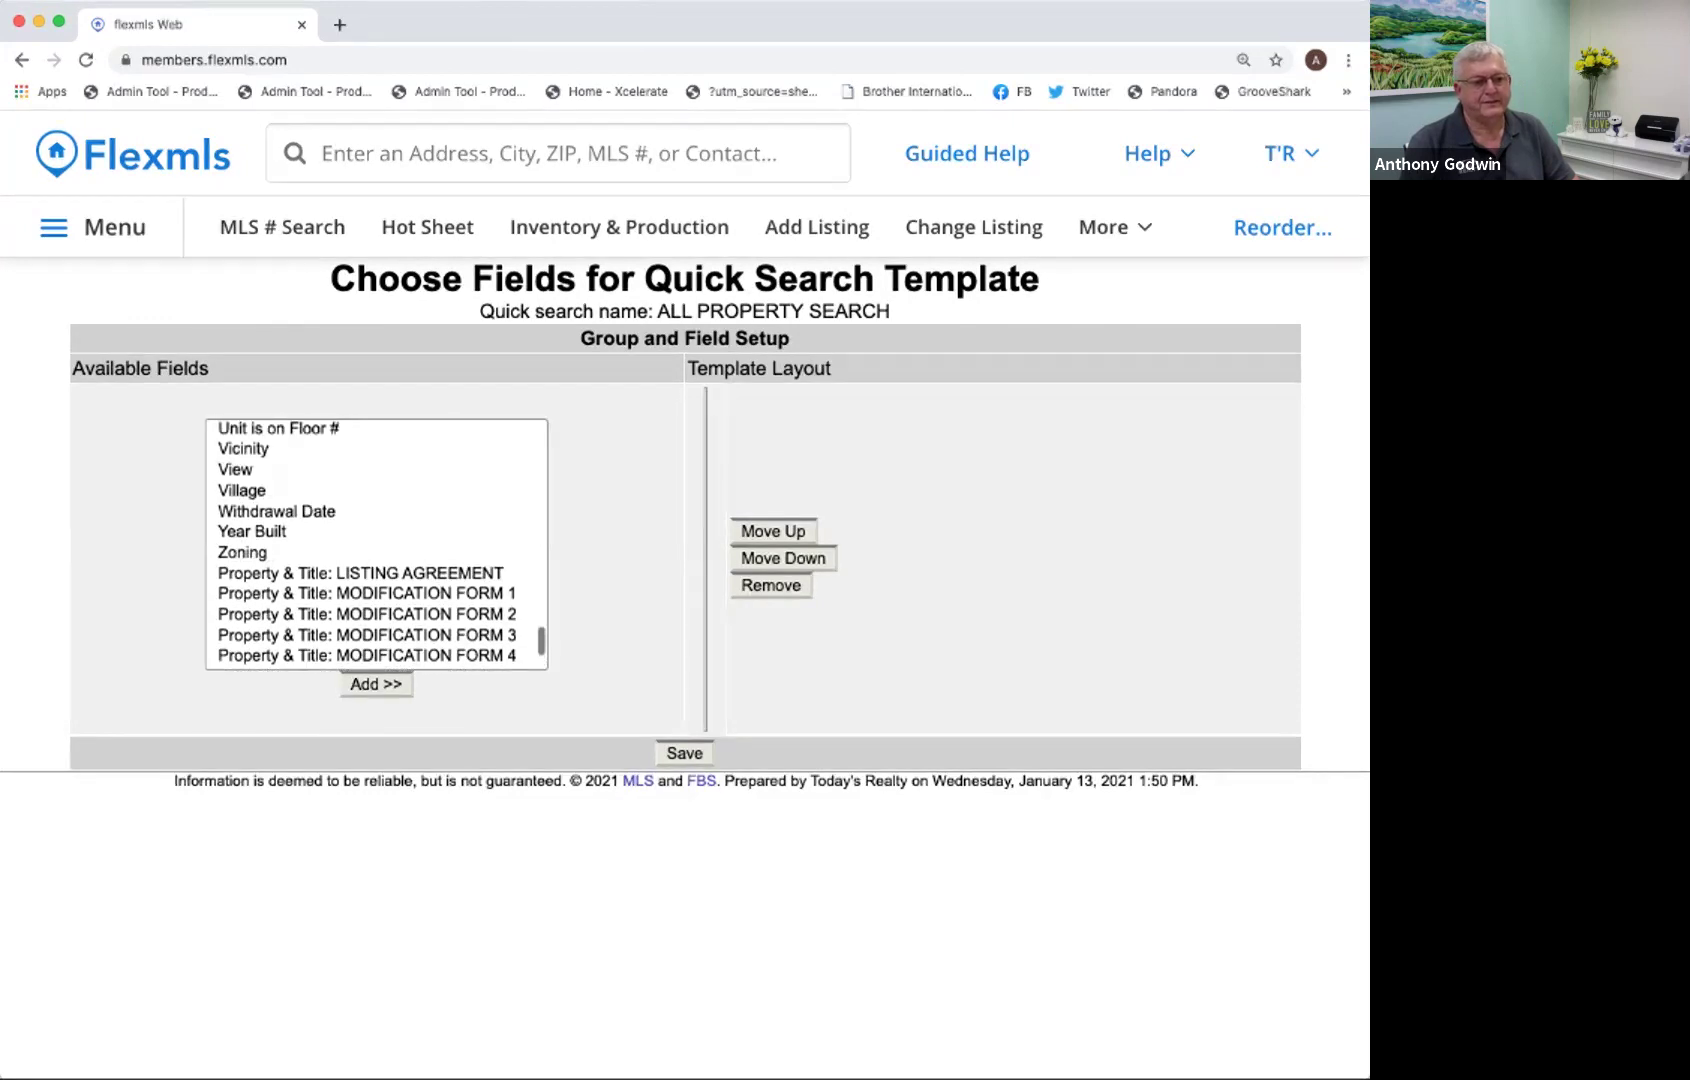
scroll(376, 545, down, 1)
scroll(376, 545, up, 15)
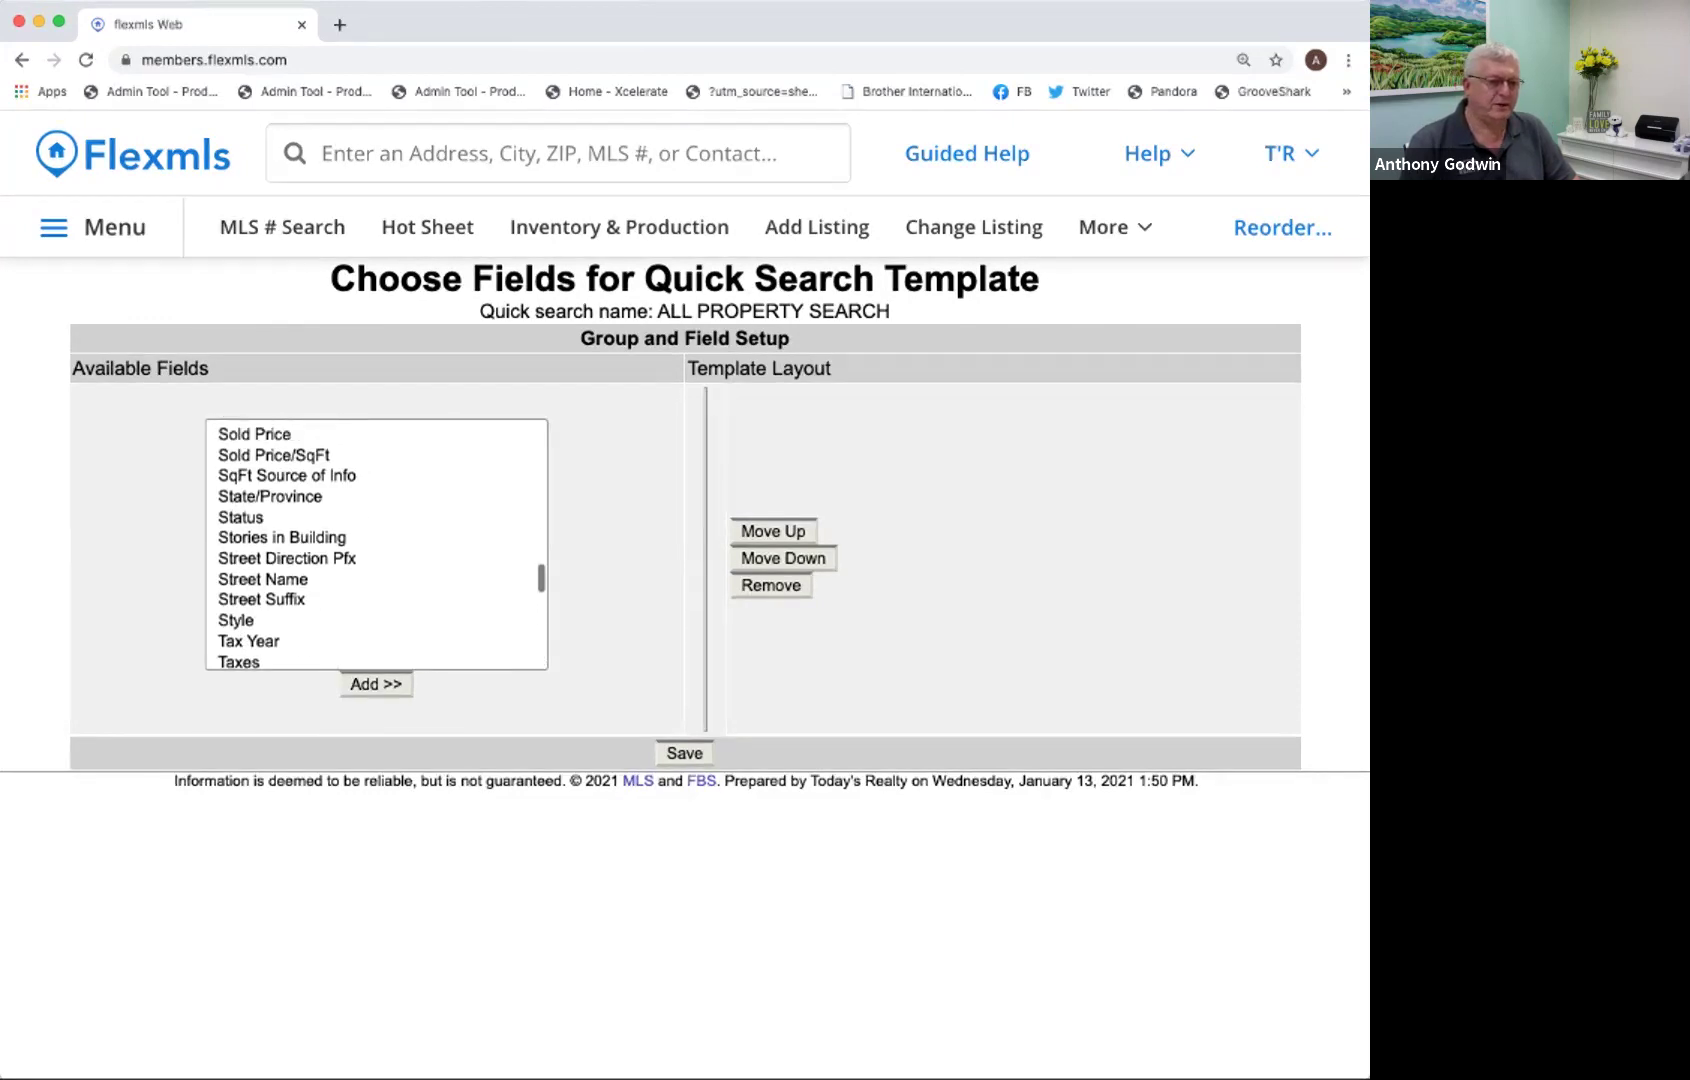
scroll(376, 545, up, 10)
scroll(376, 544, down, 15)
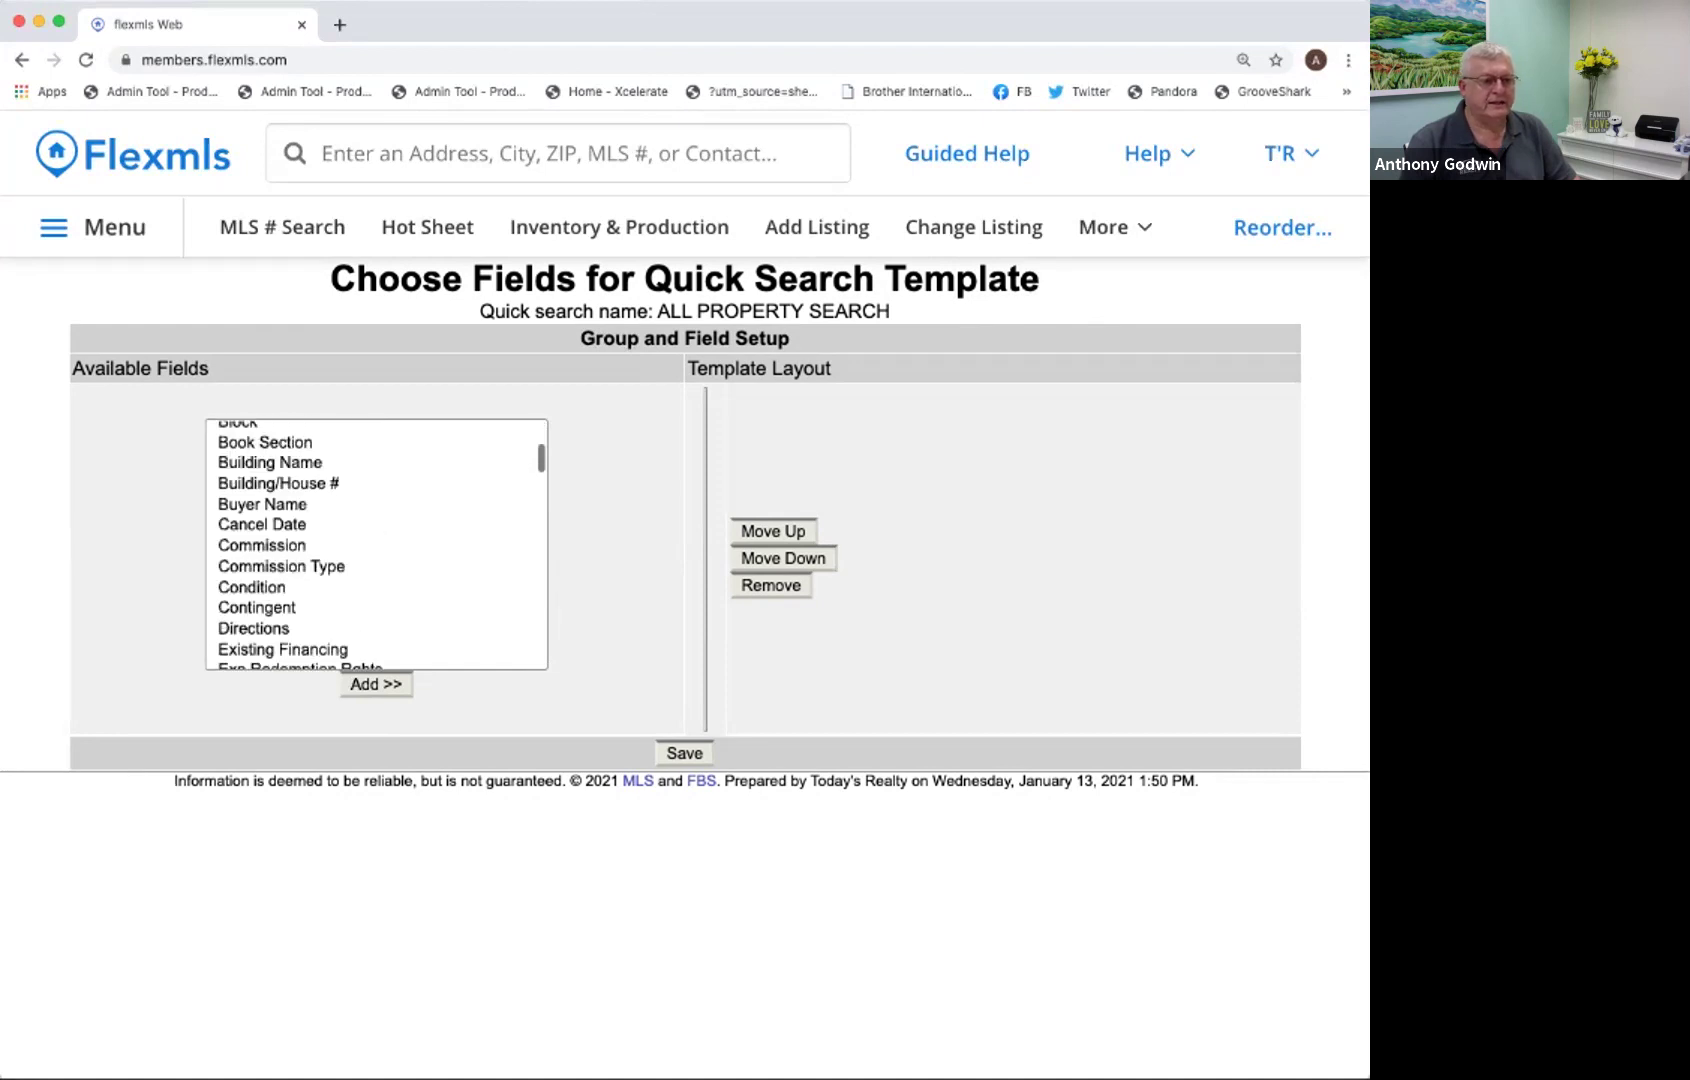
scroll(376, 544, down, 3)
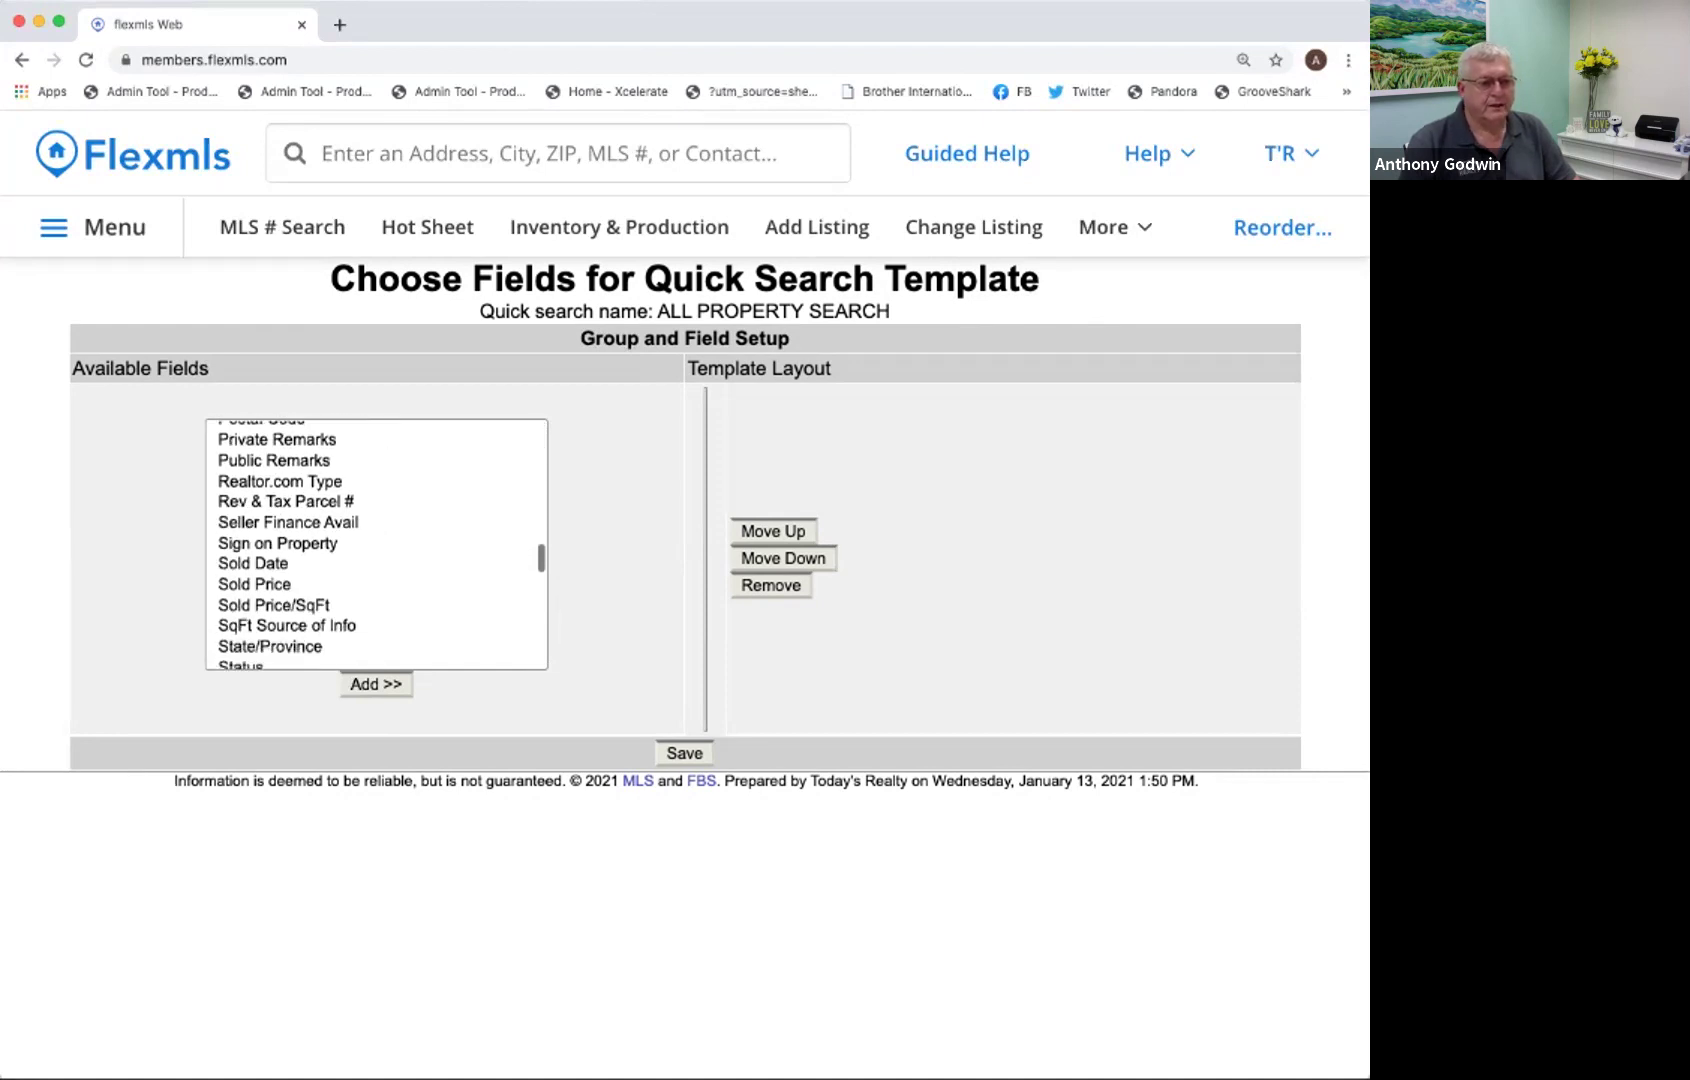
scroll(376, 544, down, 1)
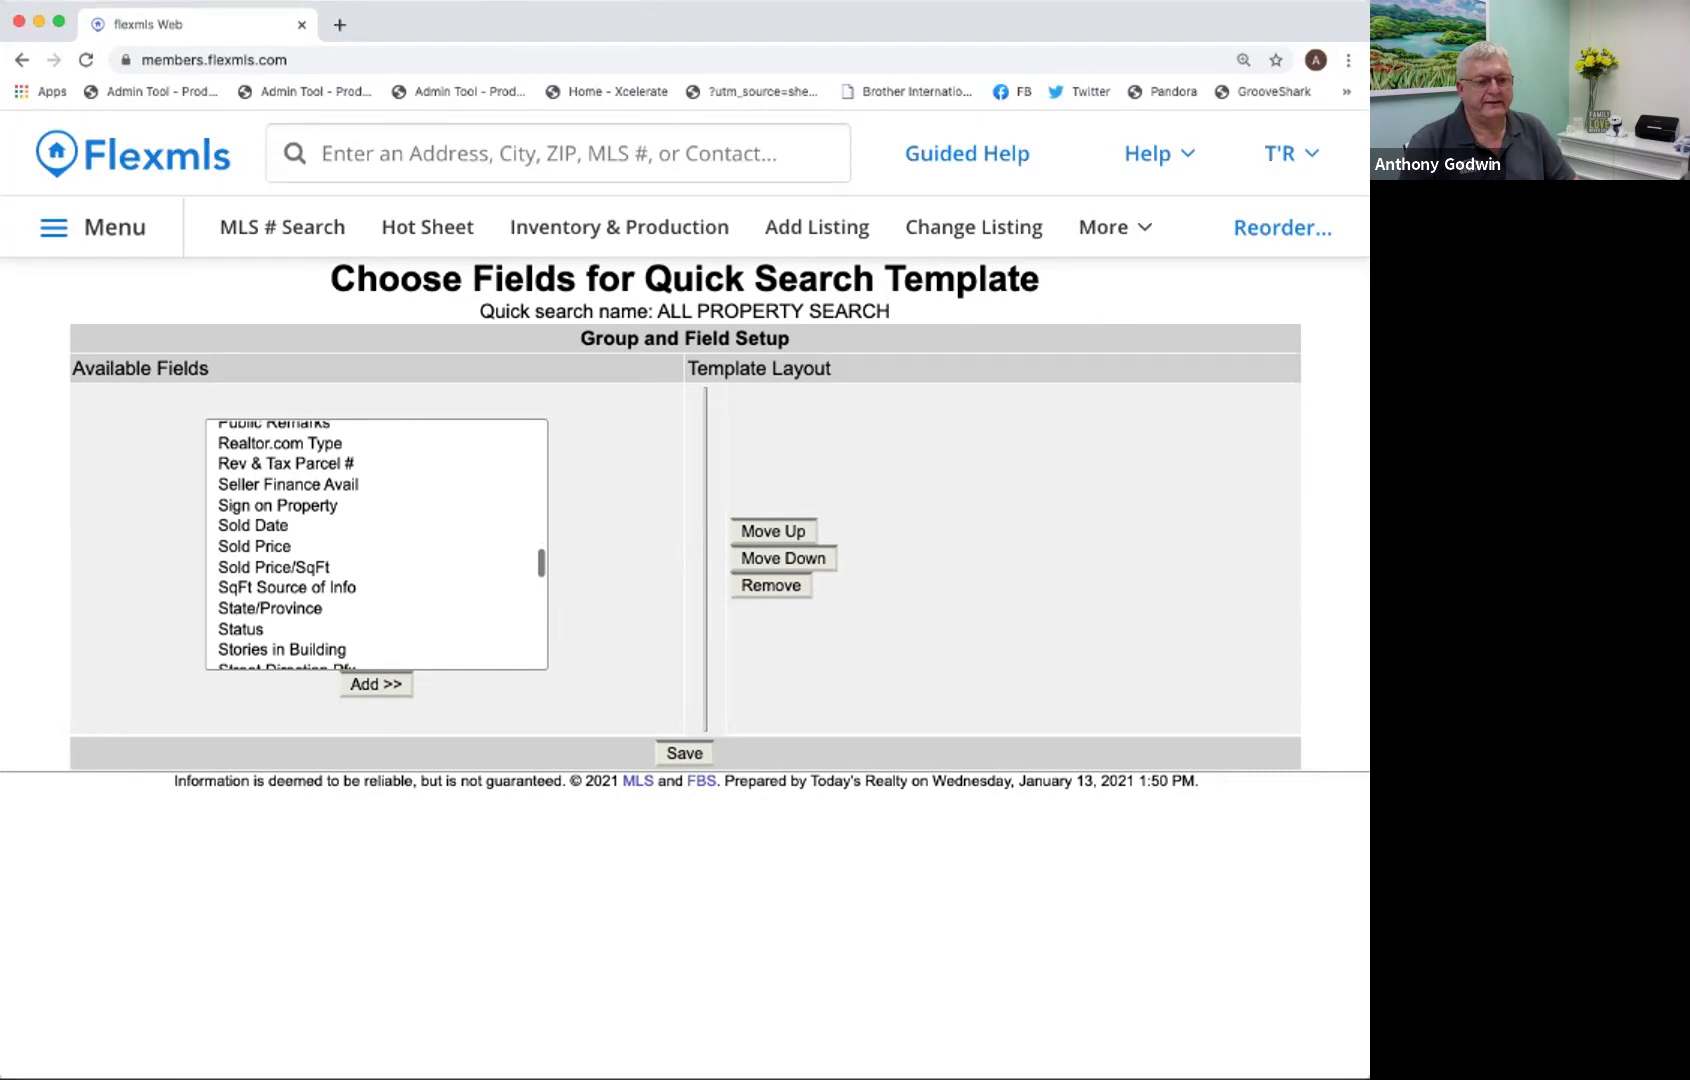
click(241, 633)
click(376, 684)
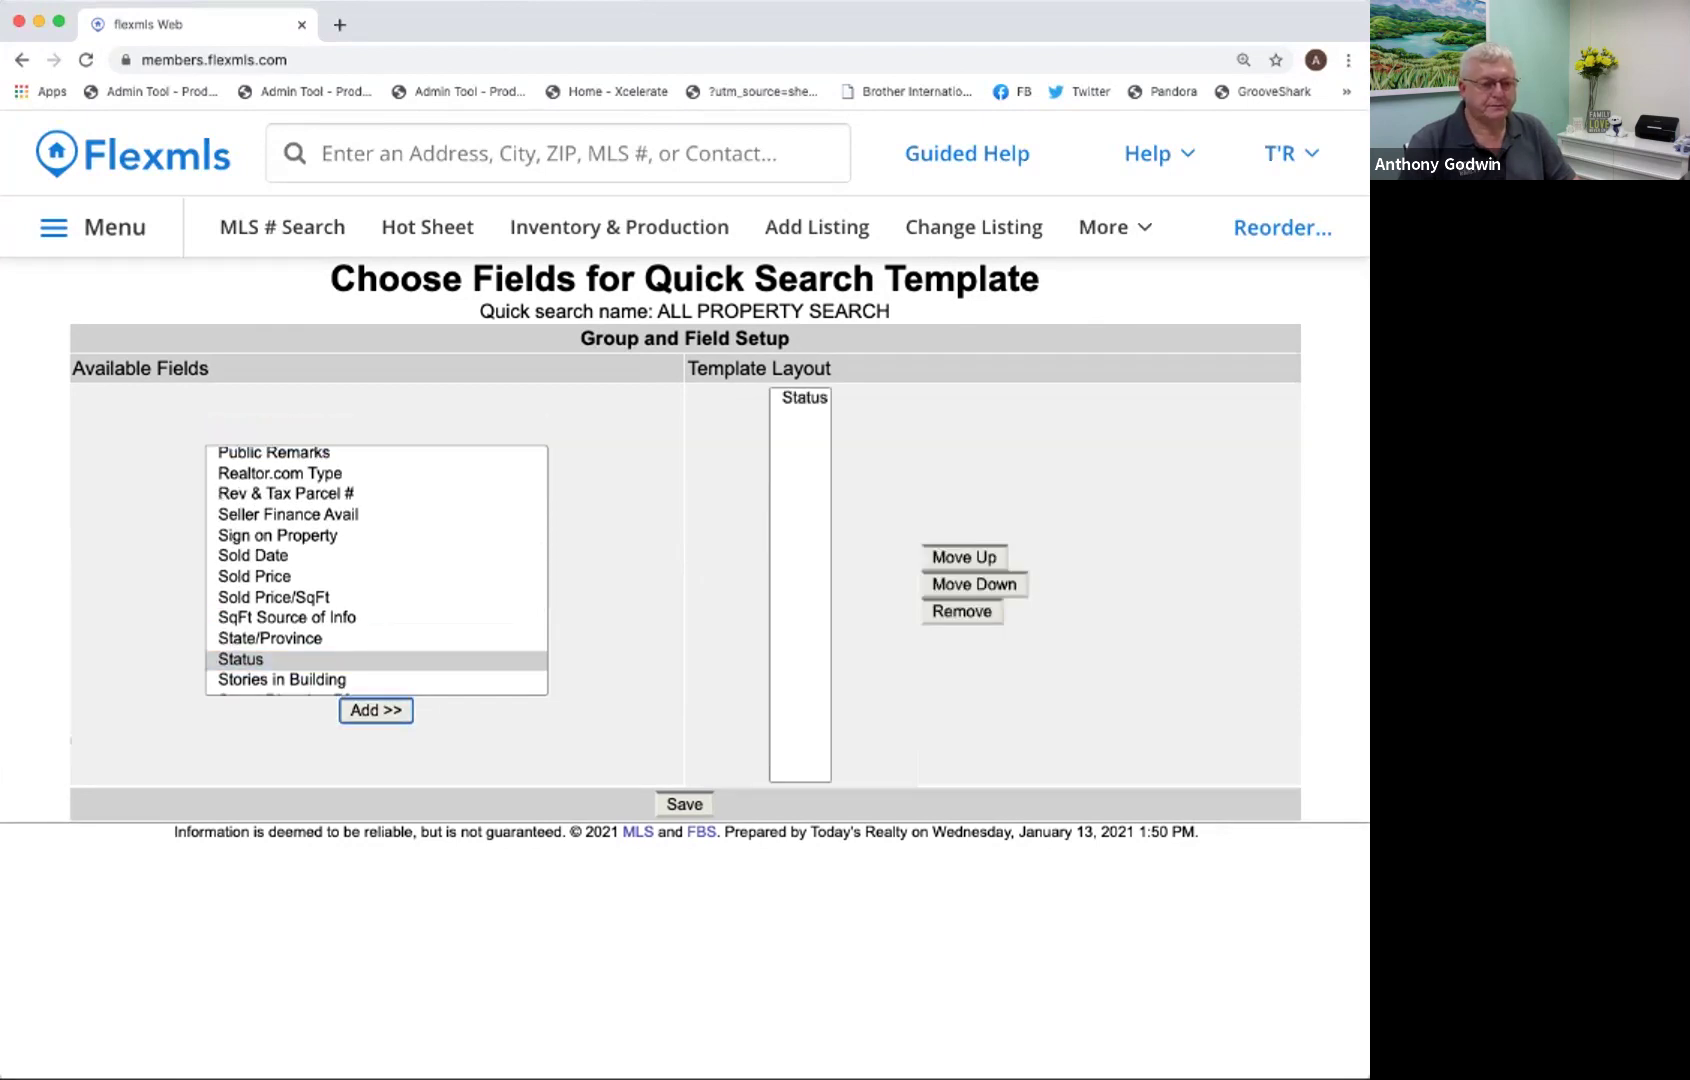
Add the Building/House # field to the template layout below Status.
scroll(376, 569, up, 15)
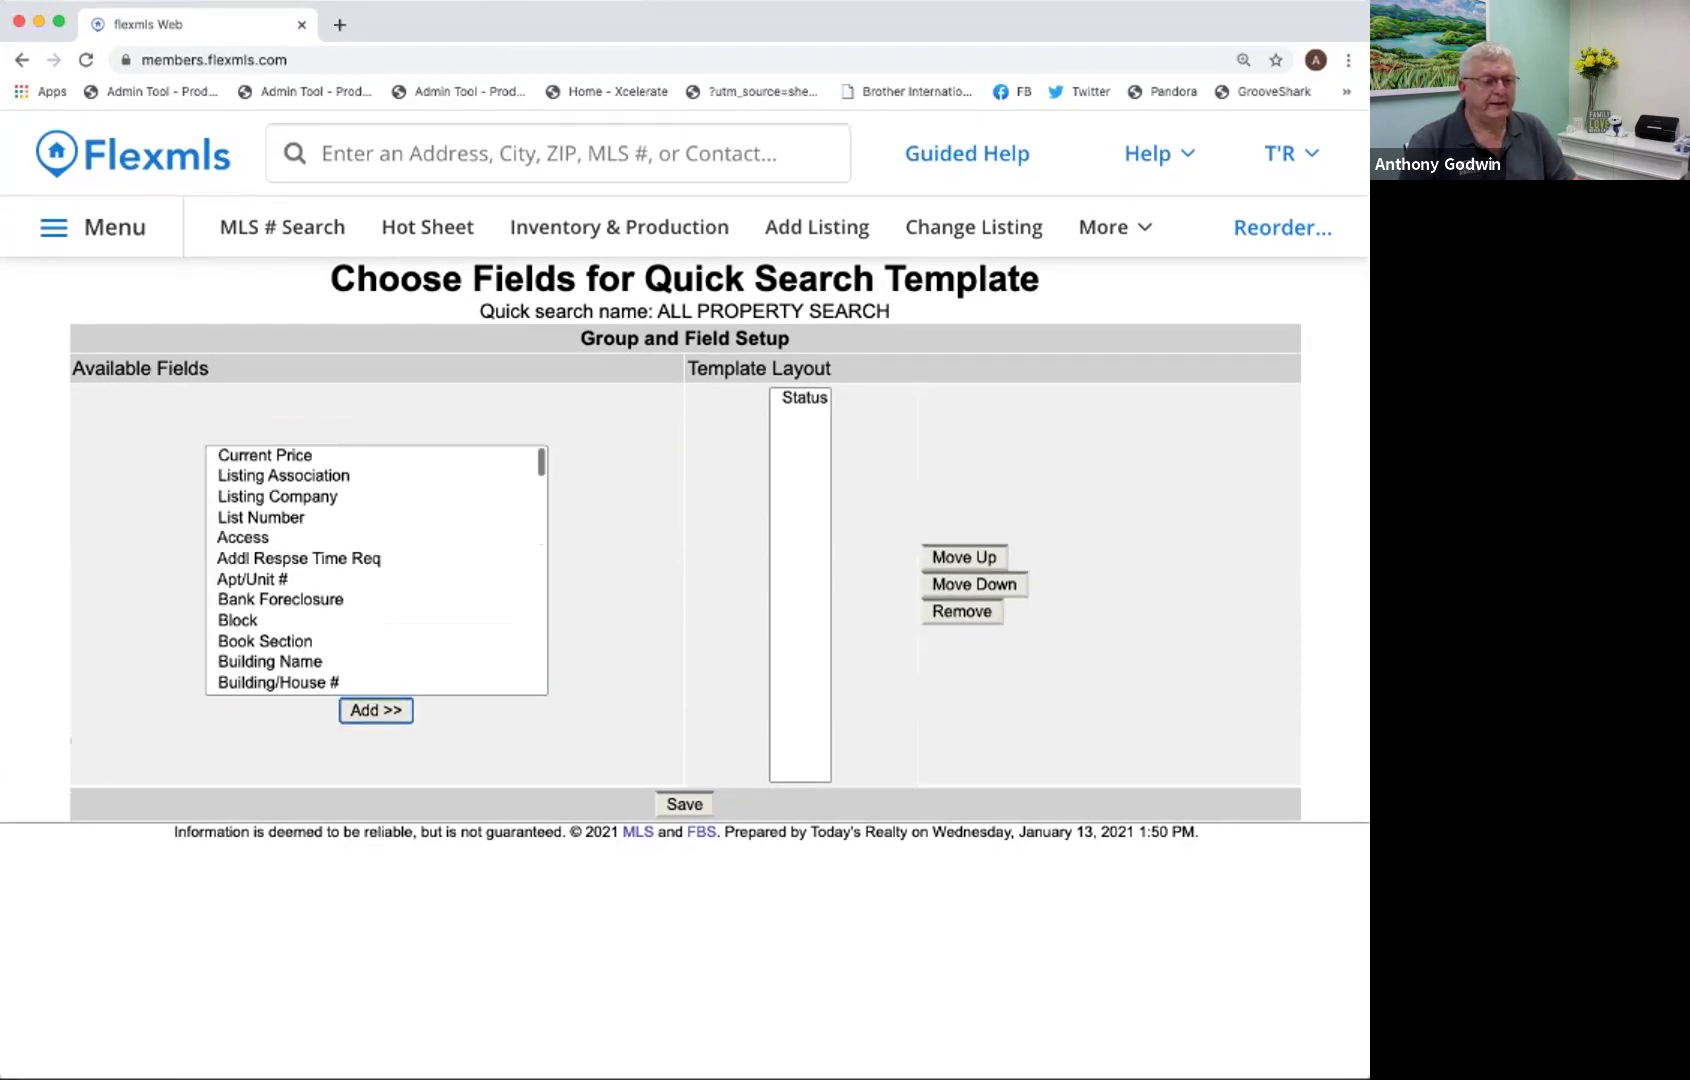
scroll(376, 570, down, 1)
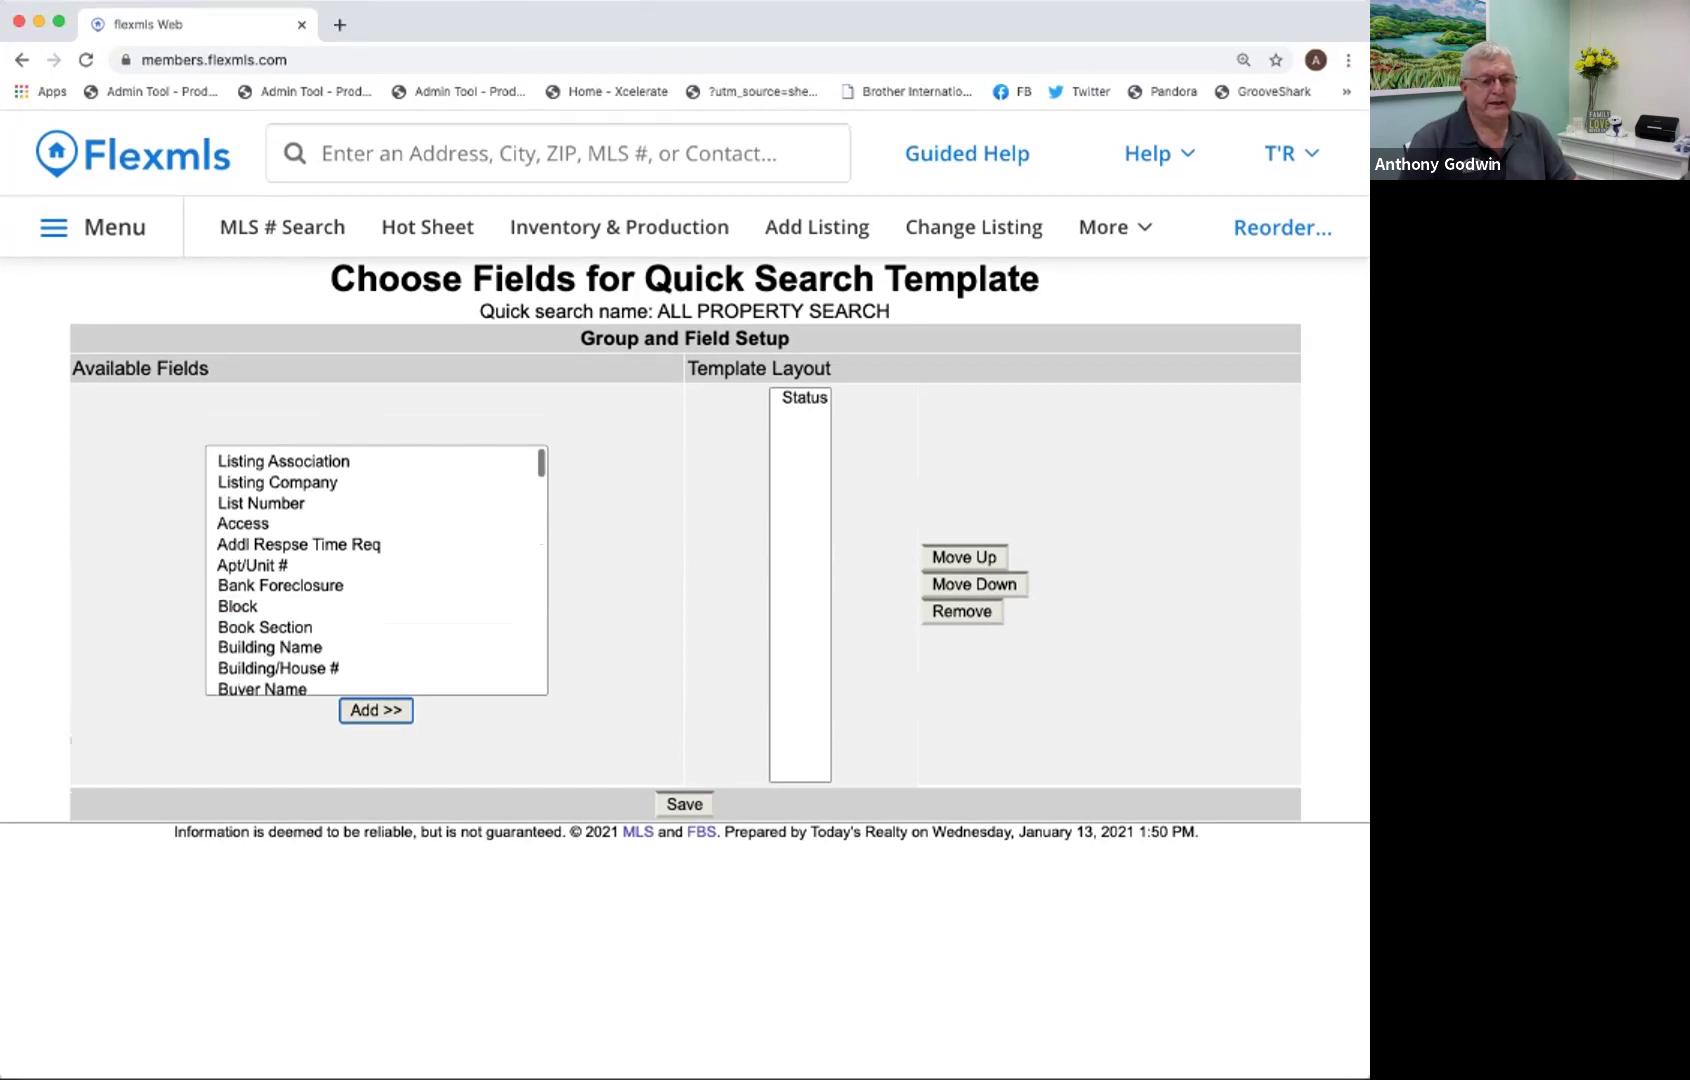
scroll(376, 570, down, 1)
click(376, 600)
click(376, 710)
Add the Street Name field to the template layout below Building/House #.
scroll(376, 570, down, 15)
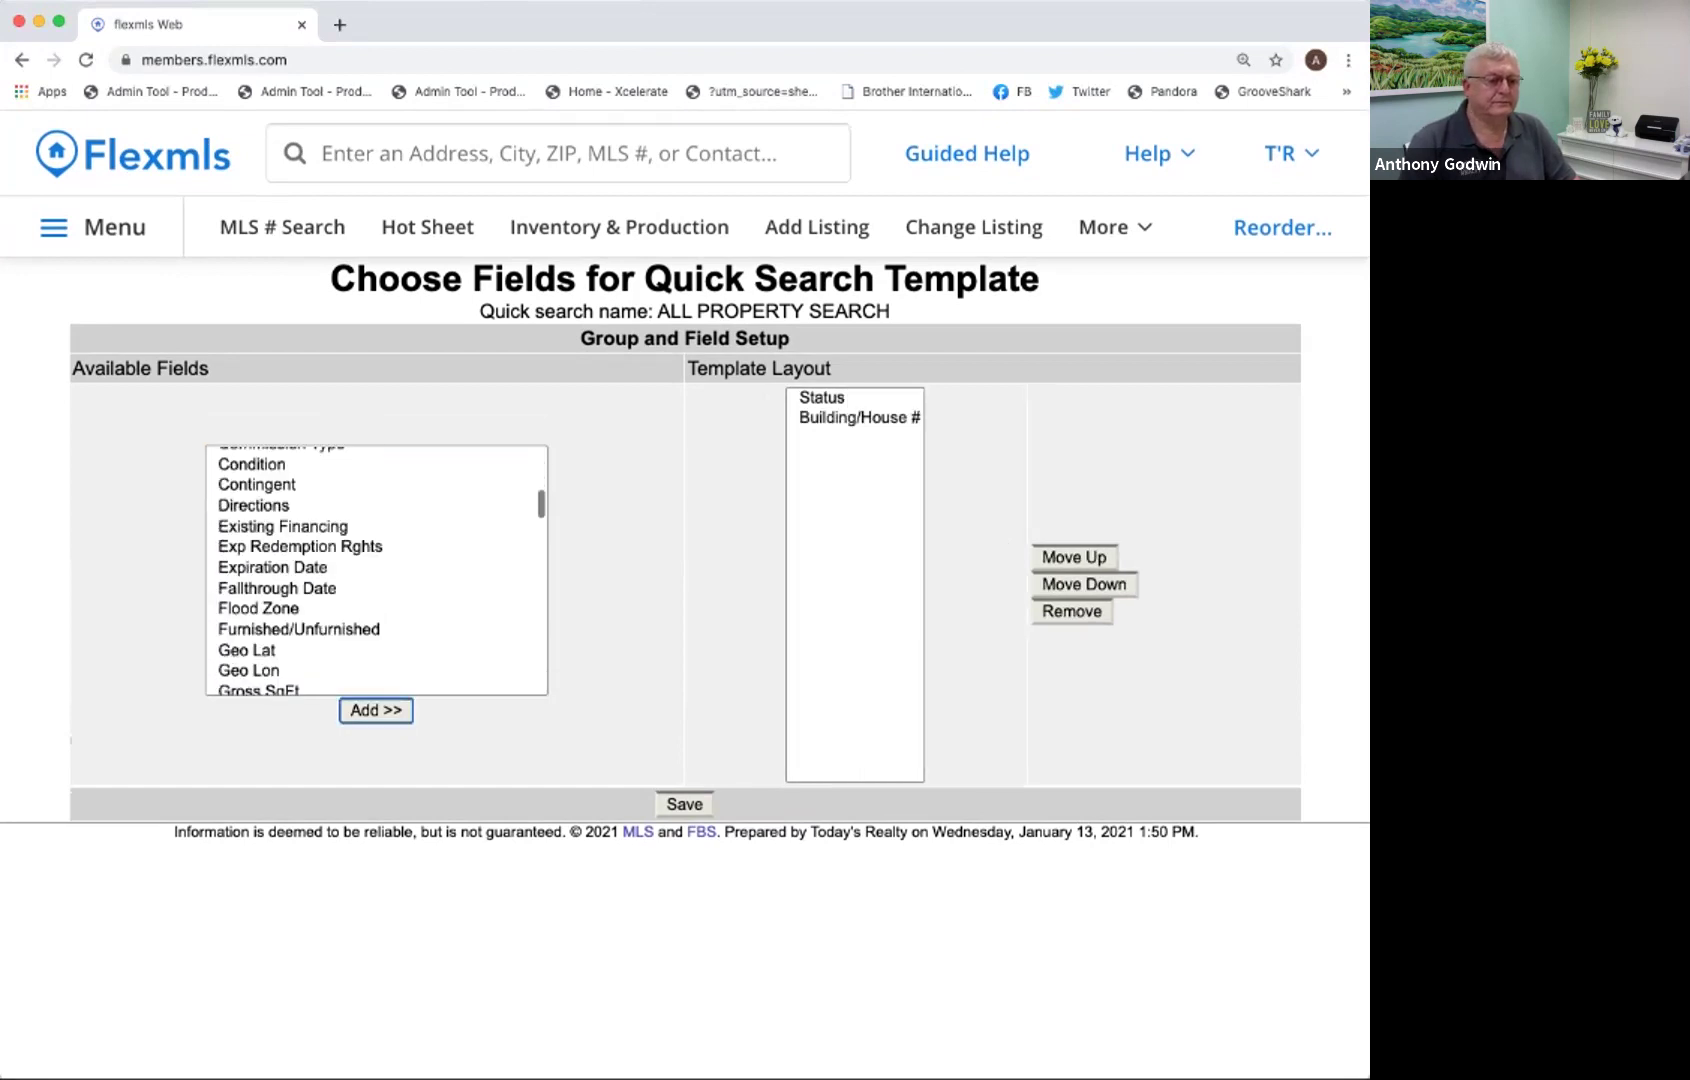
scroll(376, 570, down, 5)
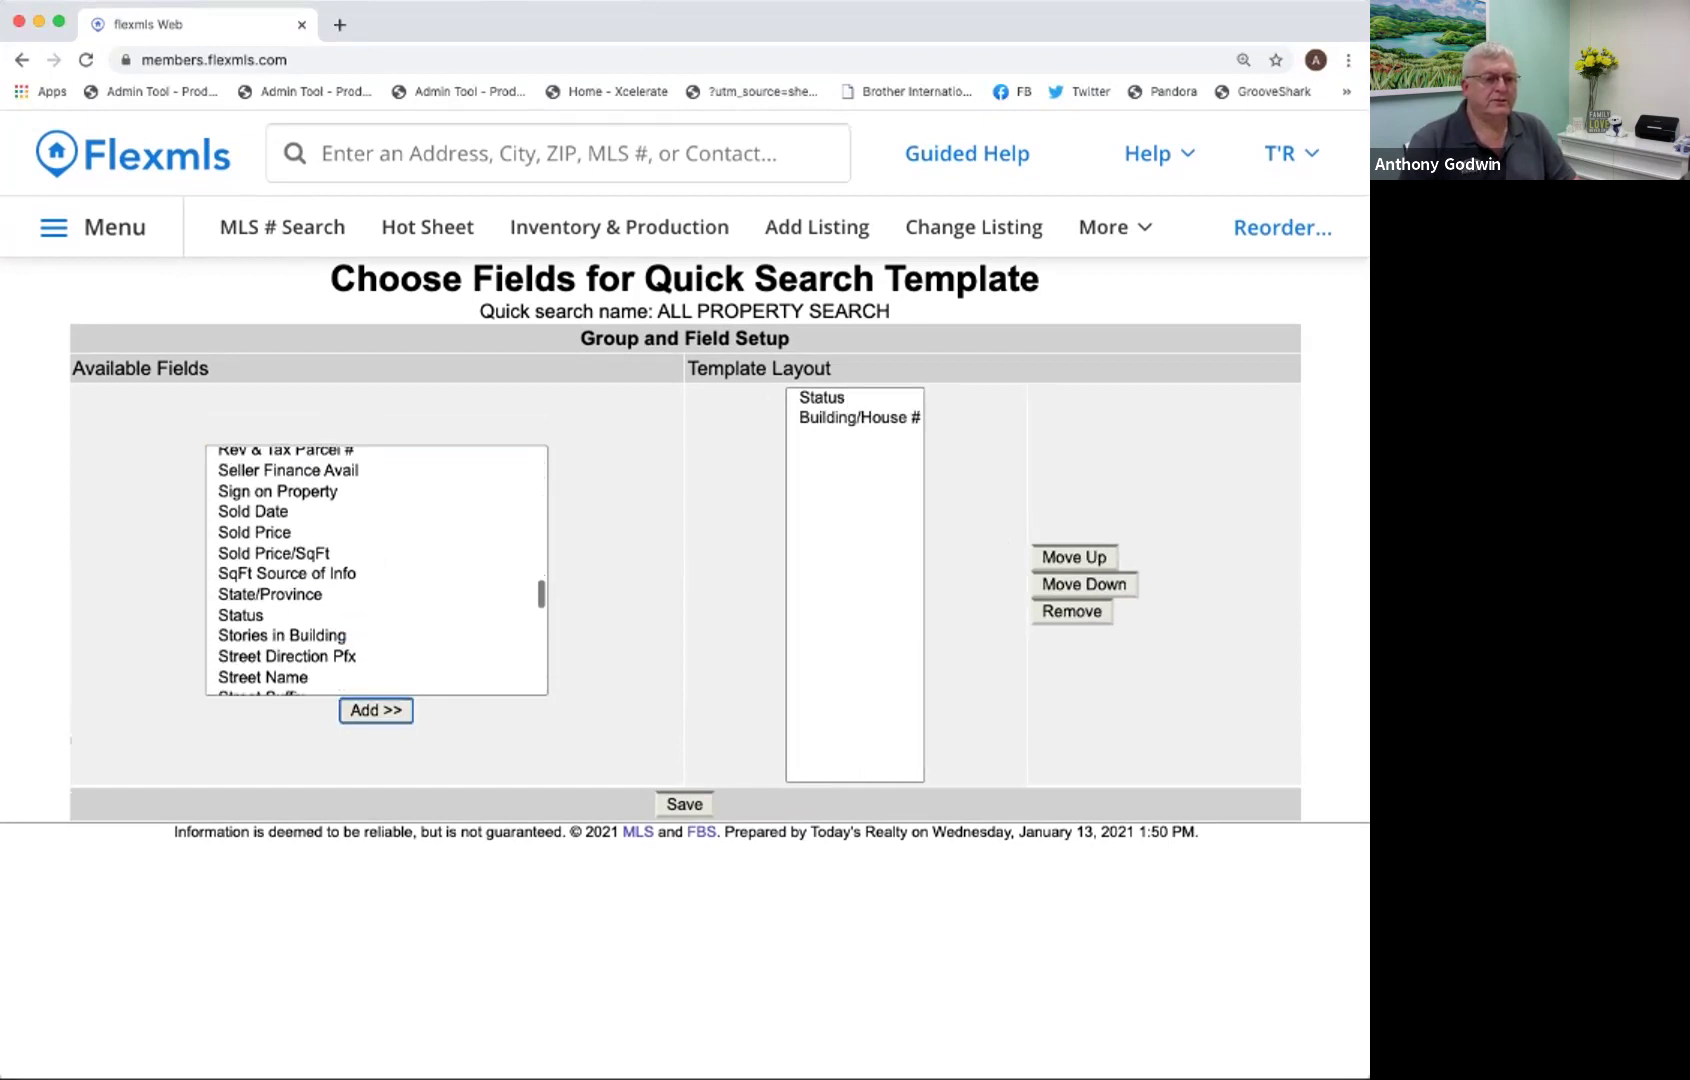
scroll(376, 570, down, 3)
click(376, 580)
click(376, 710)
click(375, 710)
Add the Village and Postal Code fields to the template layout, in that order.
scroll(376, 570, down, 5)
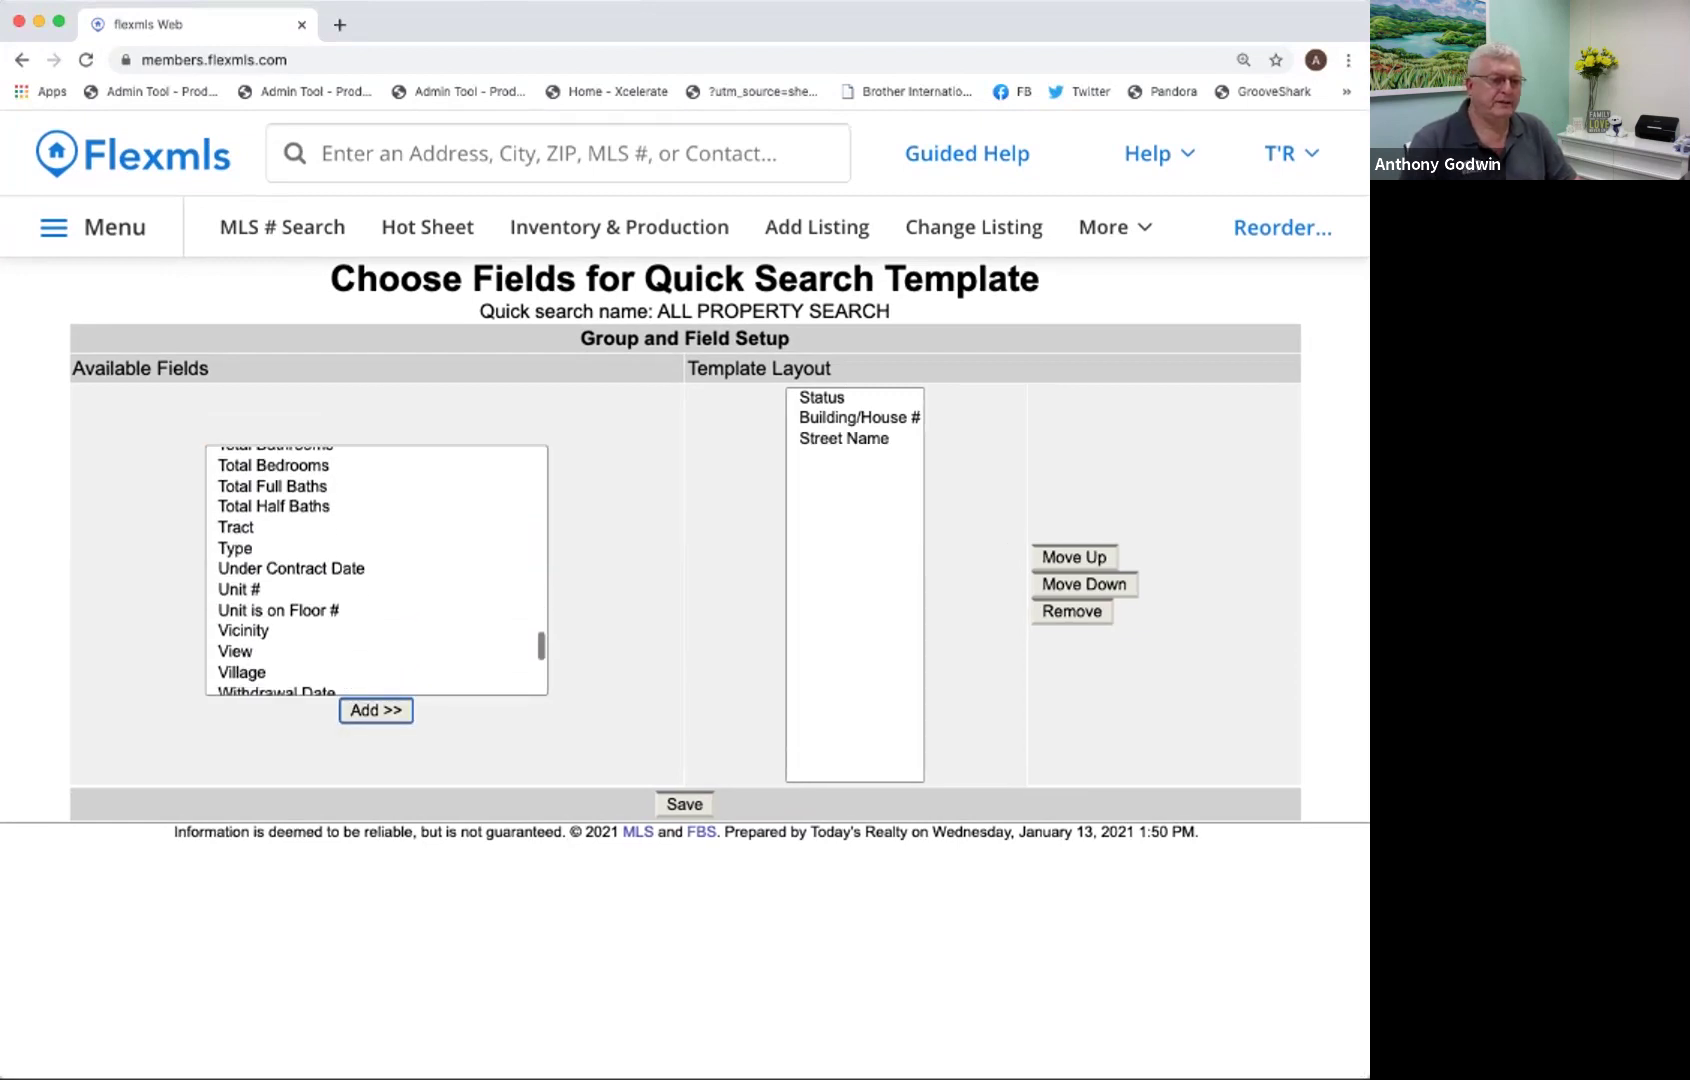
click(242, 672)
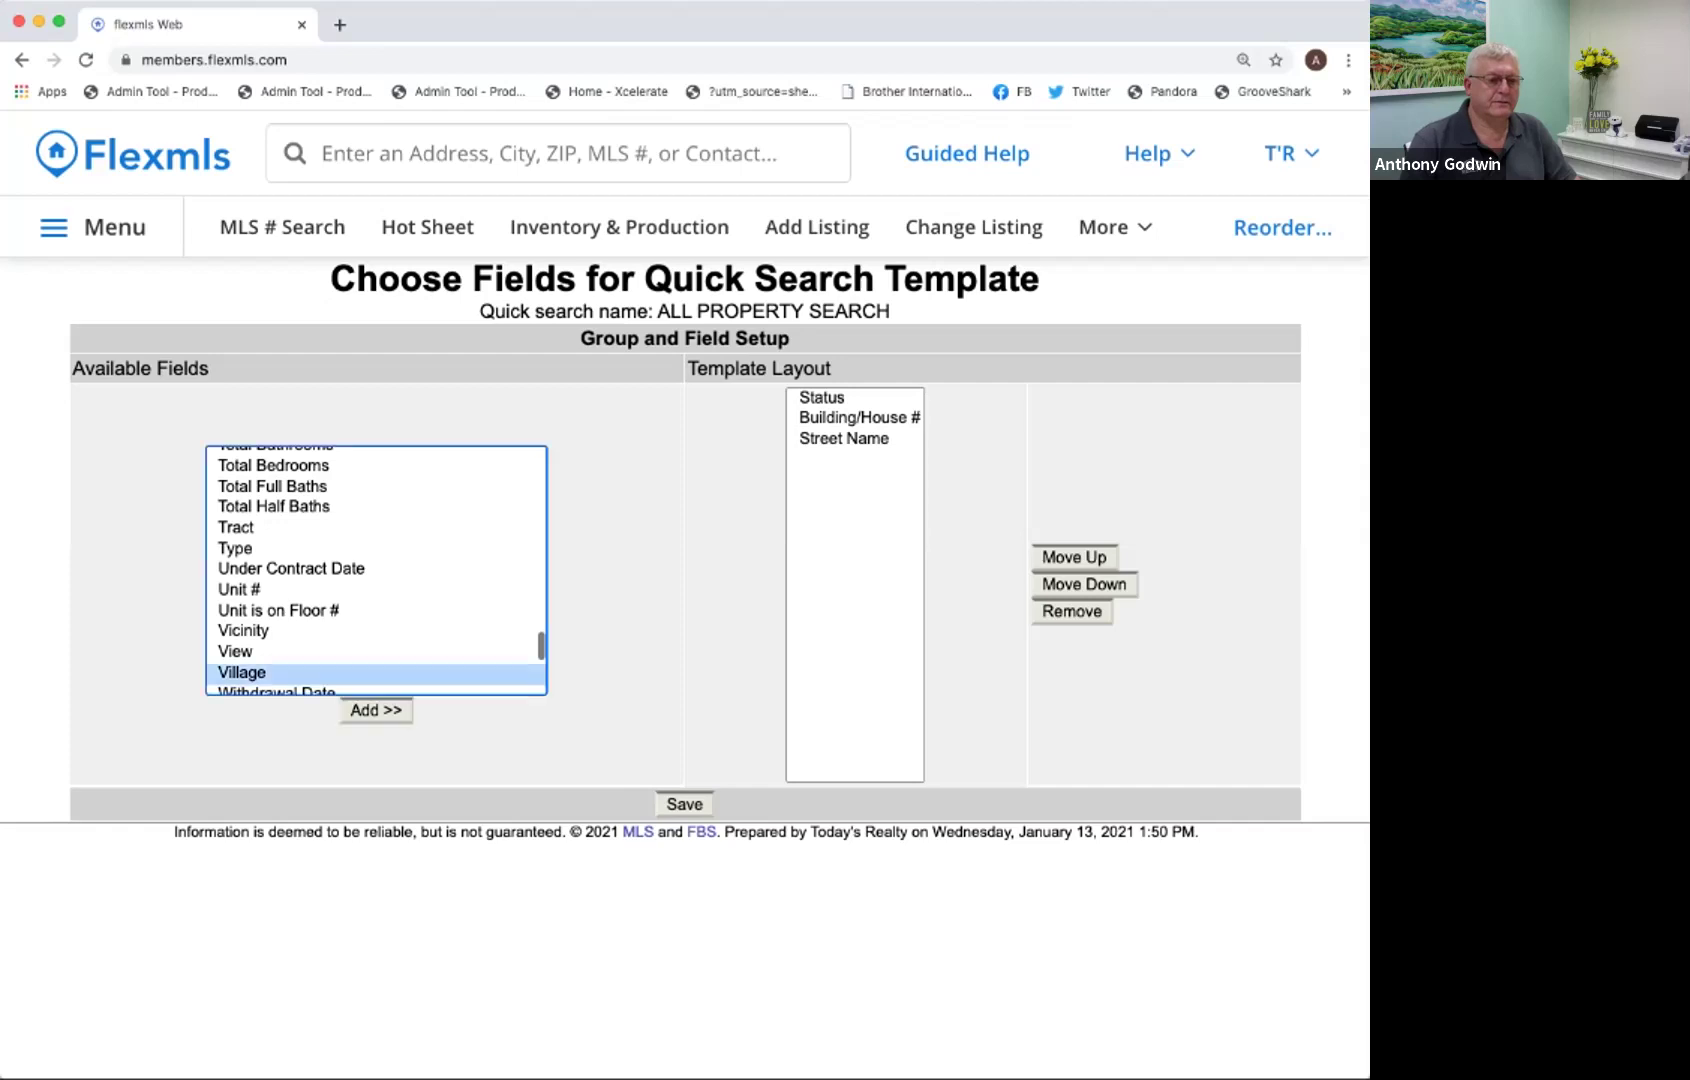
click(376, 710)
scroll(376, 570, up, 3)
scroll(376, 570, up, 10)
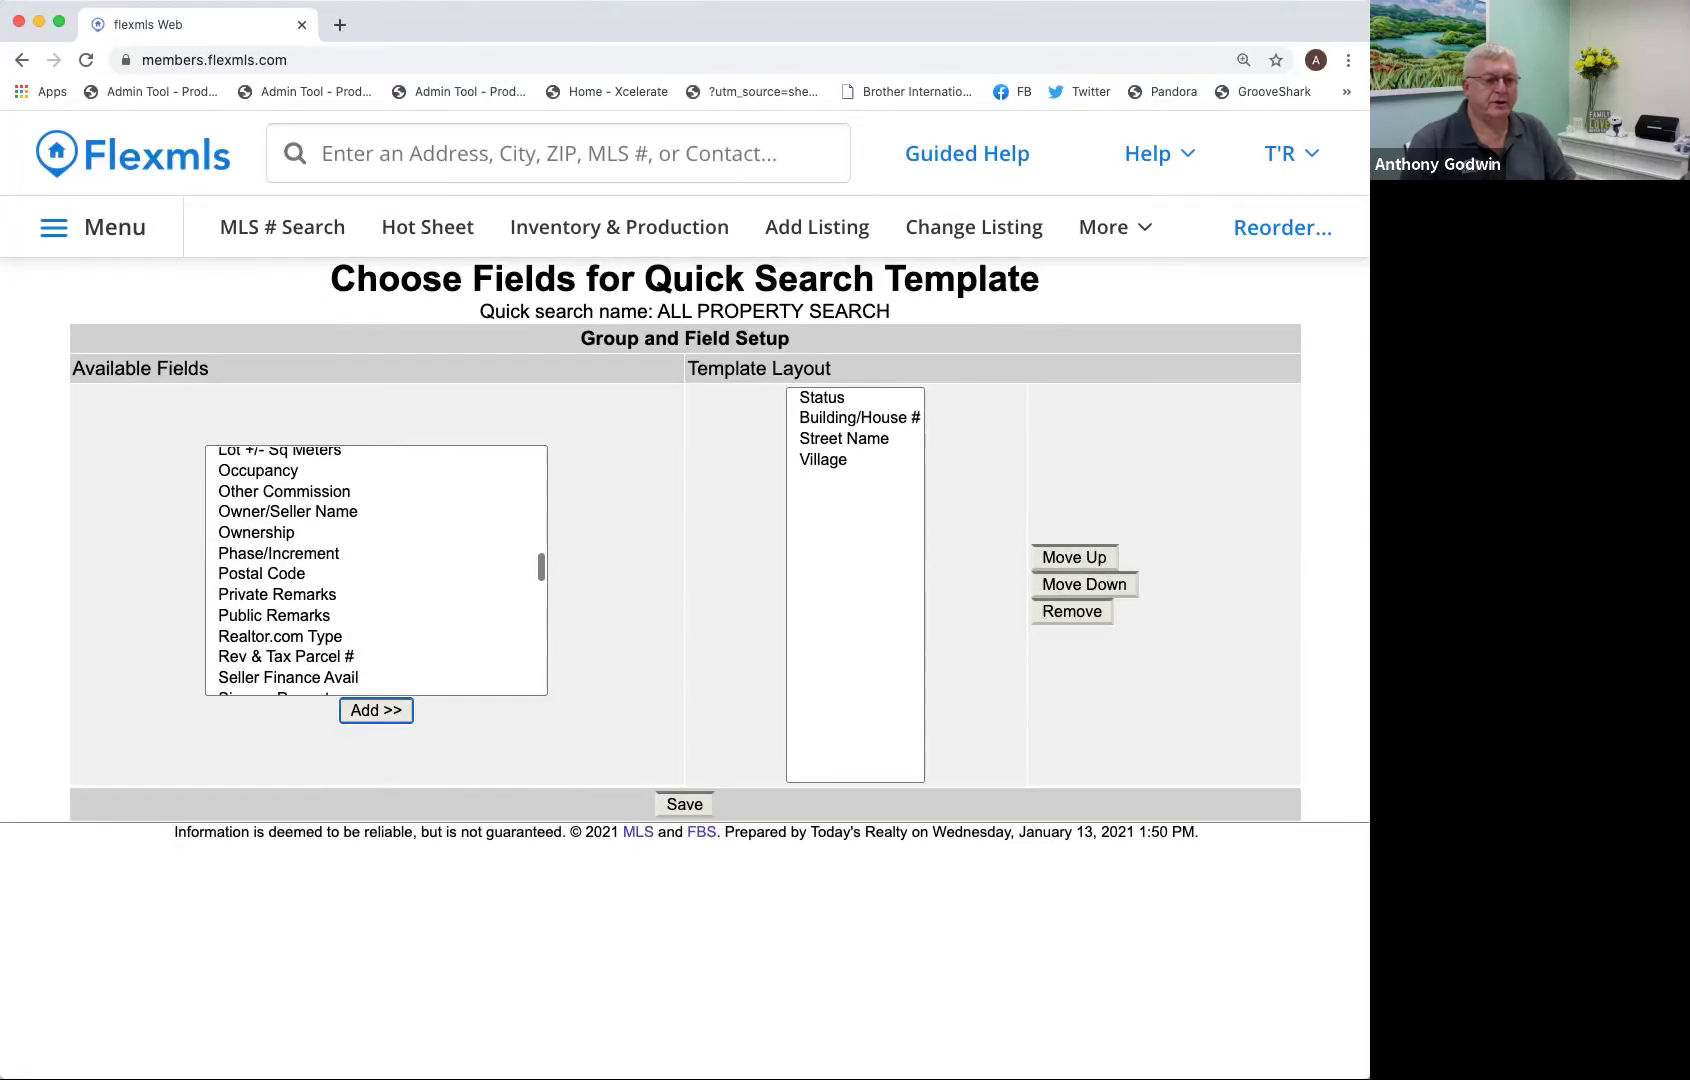
click(261, 572)
click(376, 710)
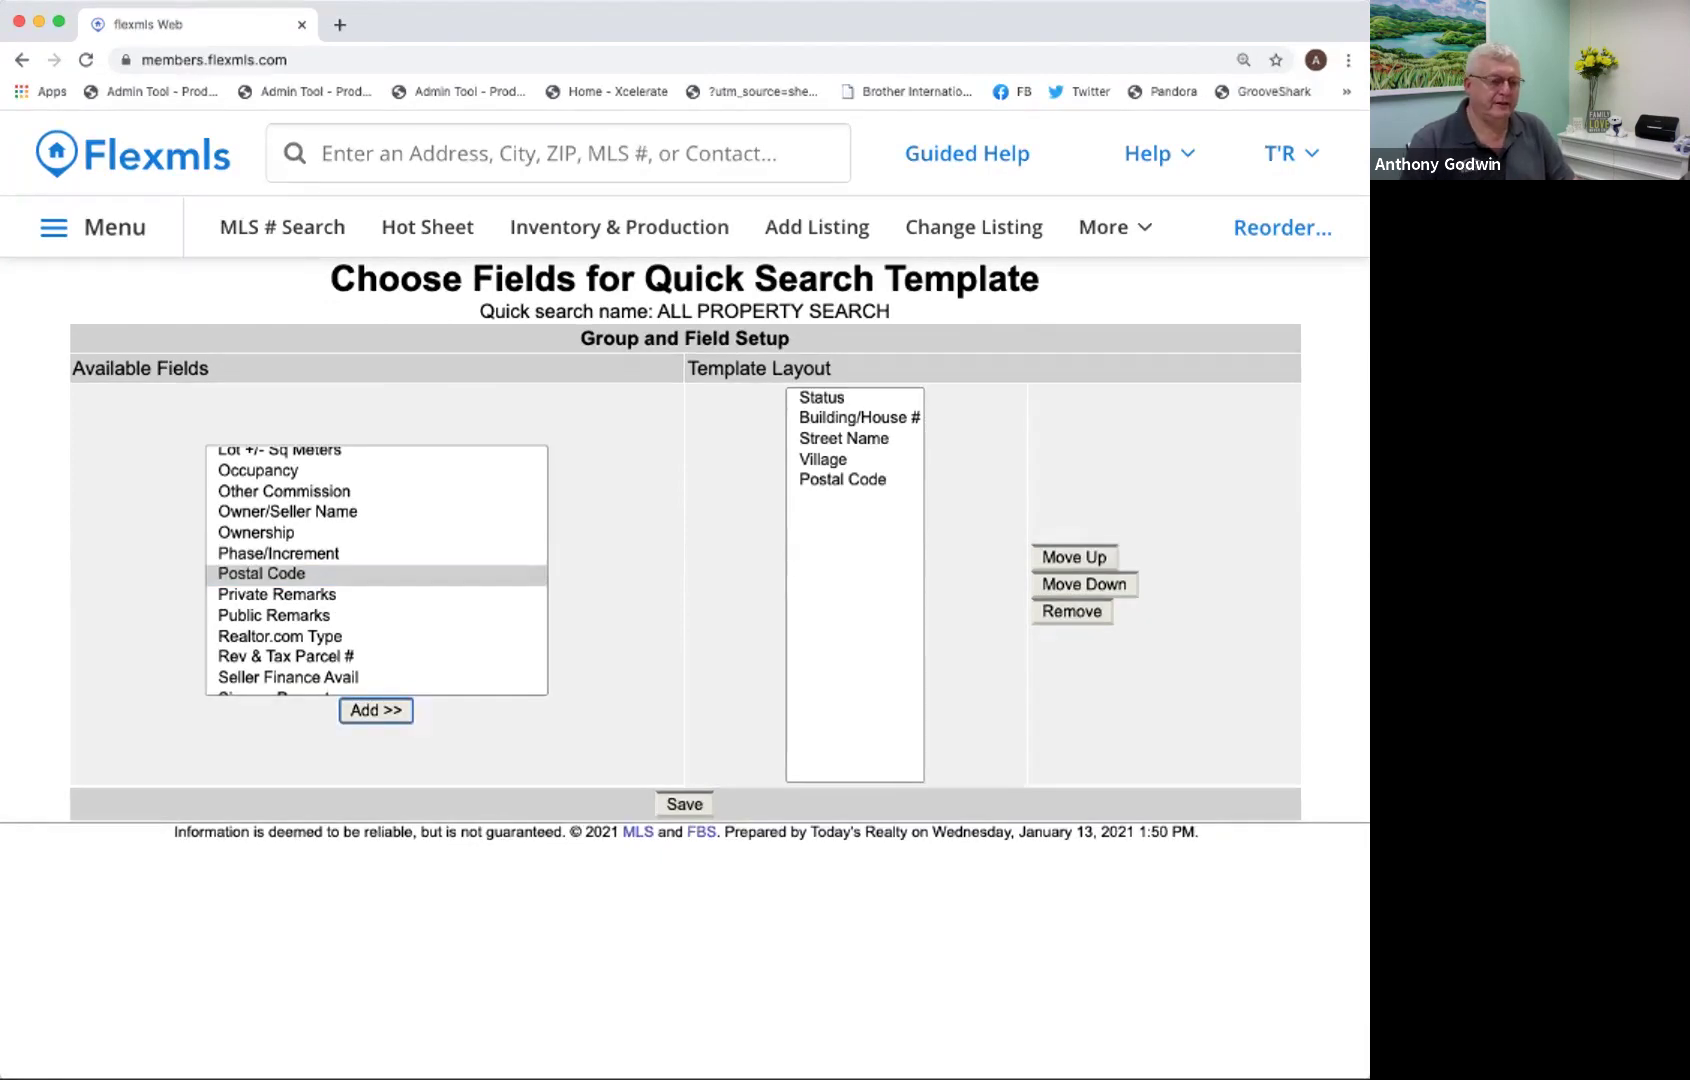
Add the Total Bedrooms field and the Total Bathrooms field to the template layout below Postal Code.
scroll(376, 570, up, 4)
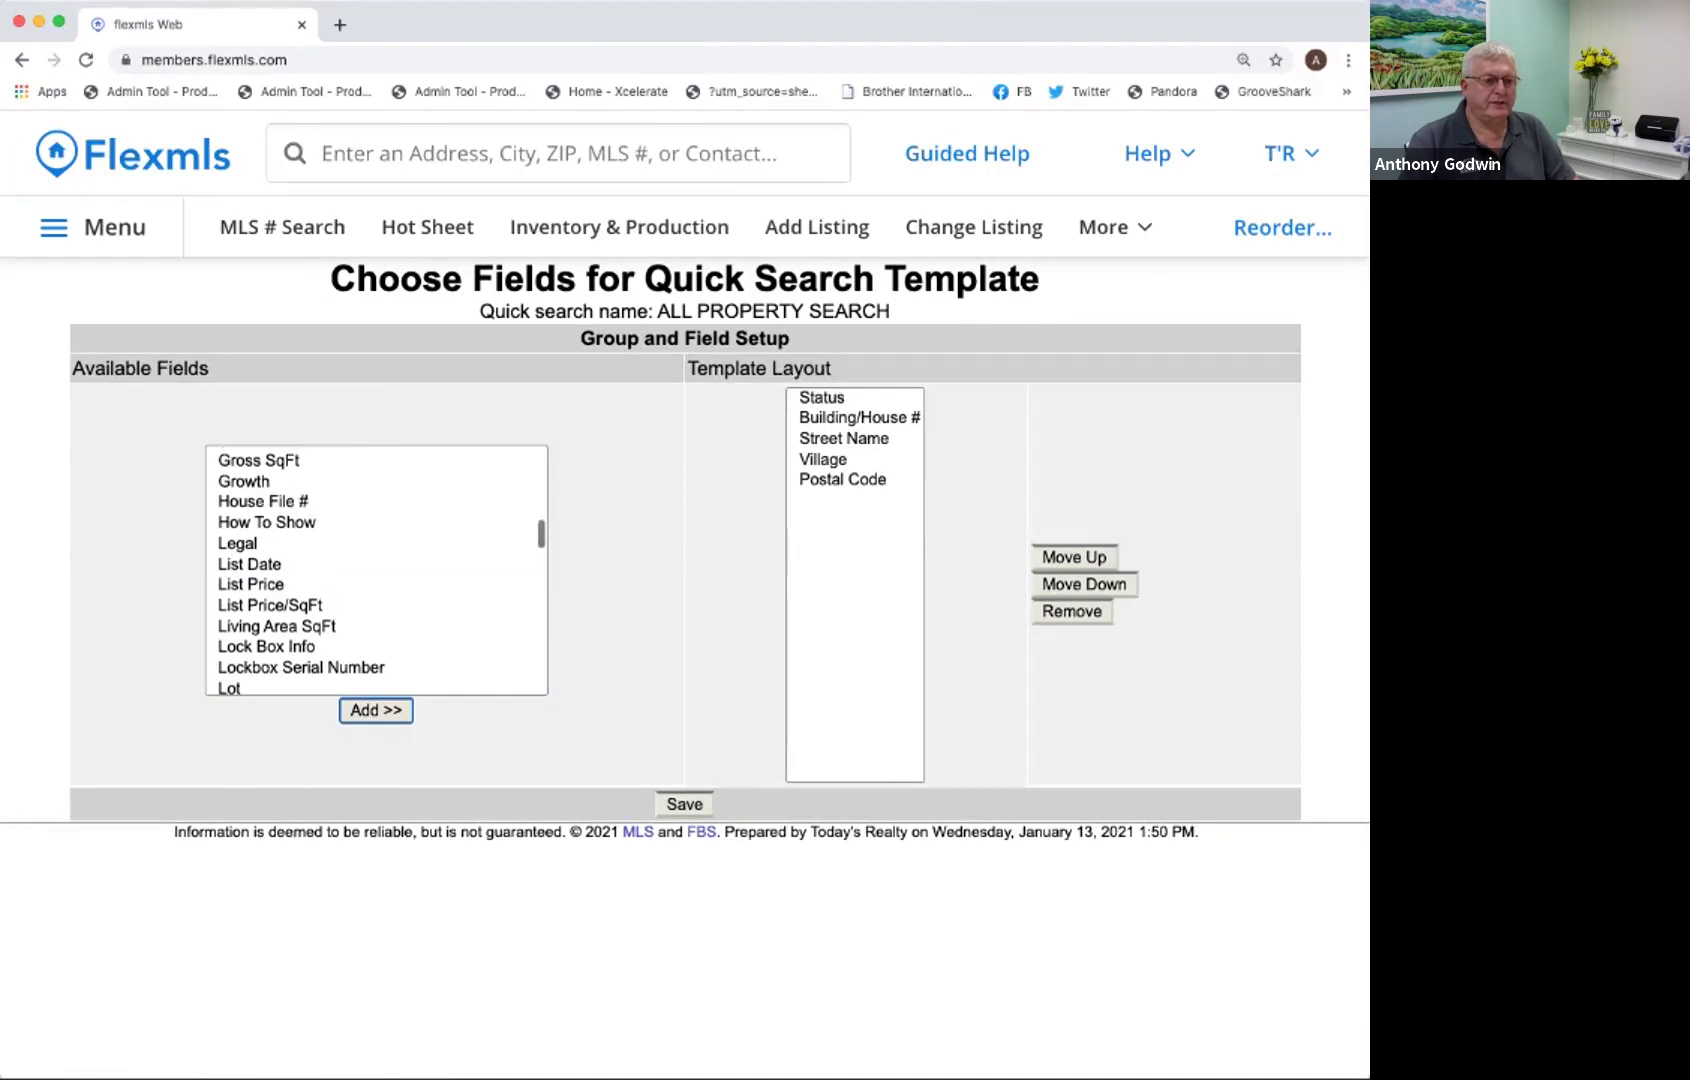
scroll(376, 570, down, 1)
scroll(376, 570, down, 1)
scroll(376, 570, up, 12)
scroll(376, 570, down, 8)
scroll(376, 570, down, 15)
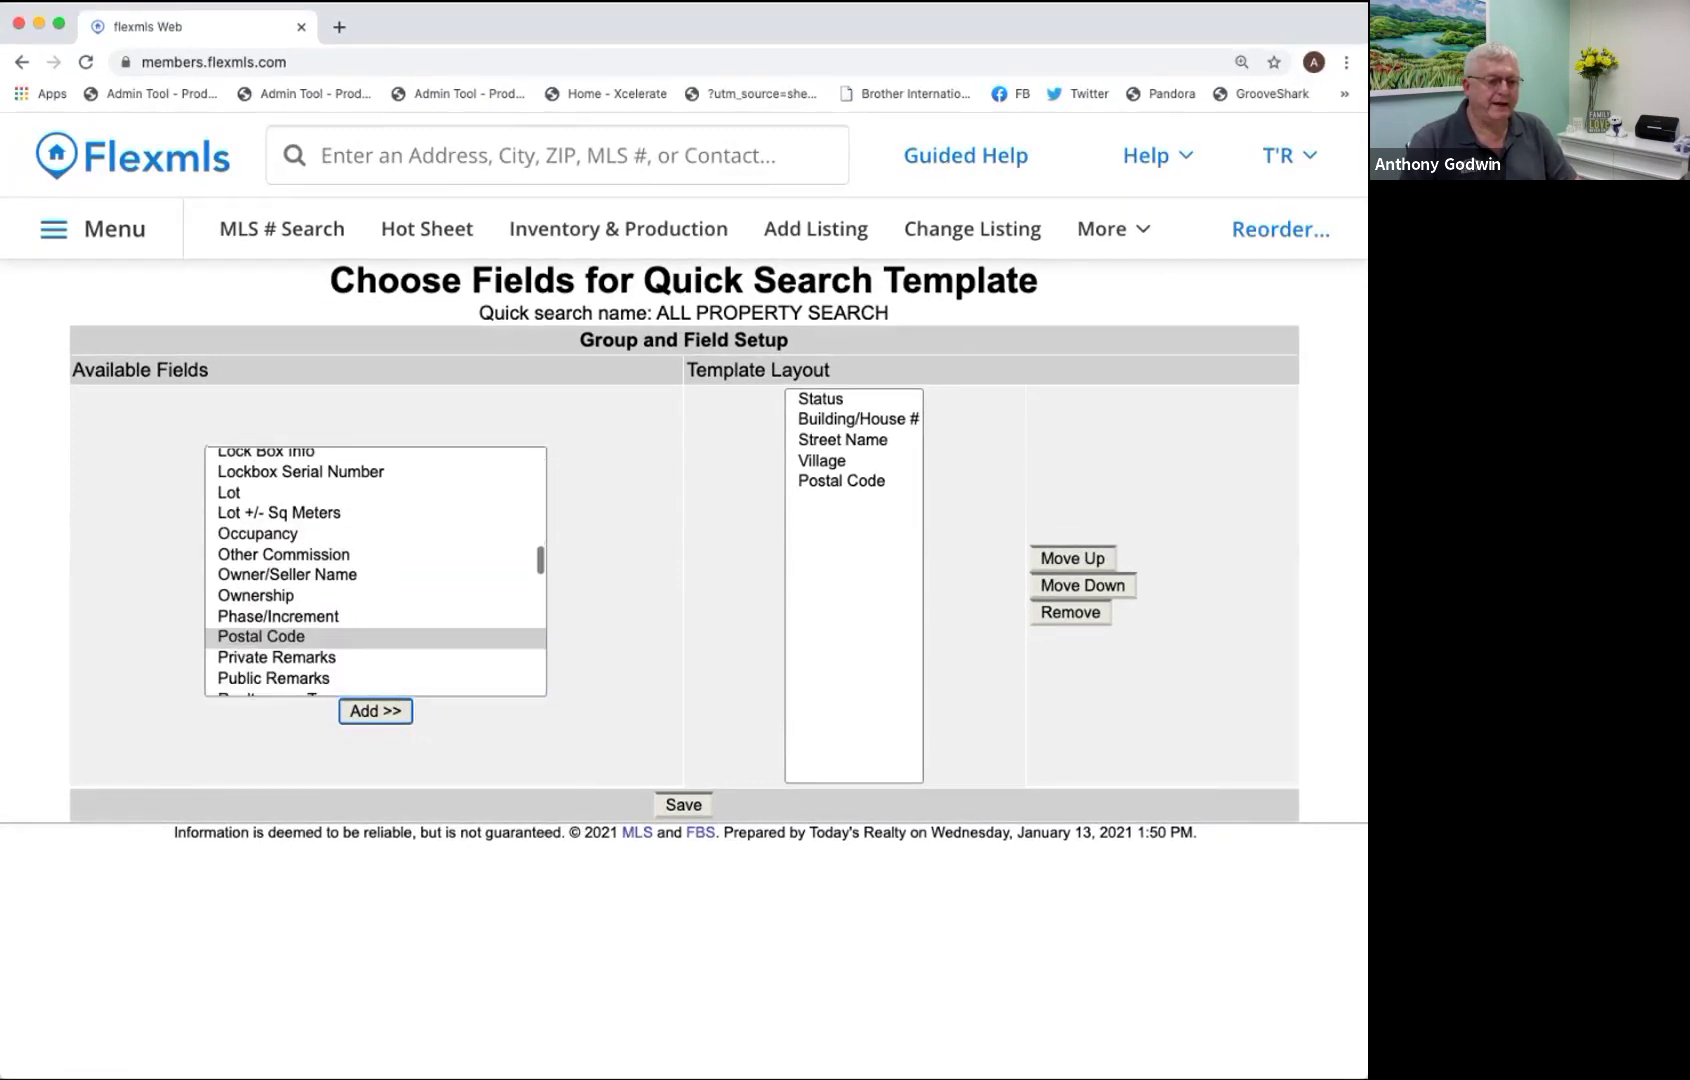
scroll(376, 570, up, 3)
scroll(376, 570, up, 1)
scroll(376, 570, down, 4)
click(273, 608)
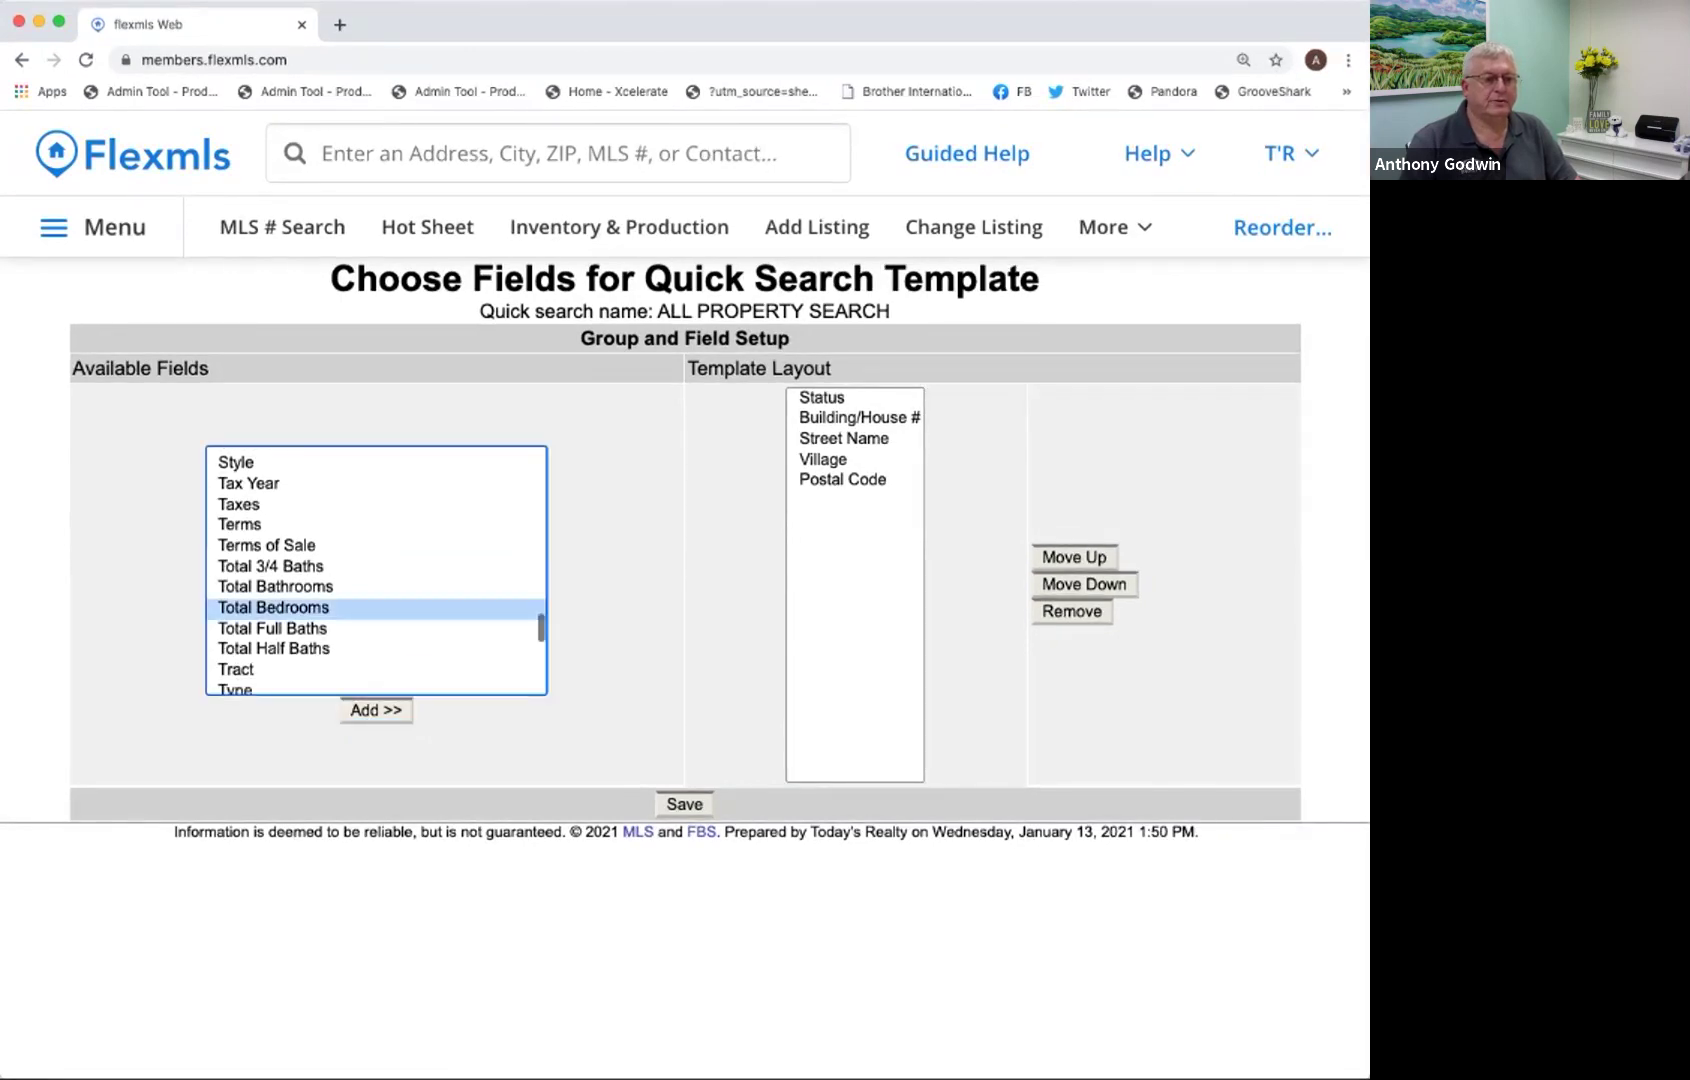
click(376, 710)
click(275, 587)
click(376, 710)
click(376, 710)
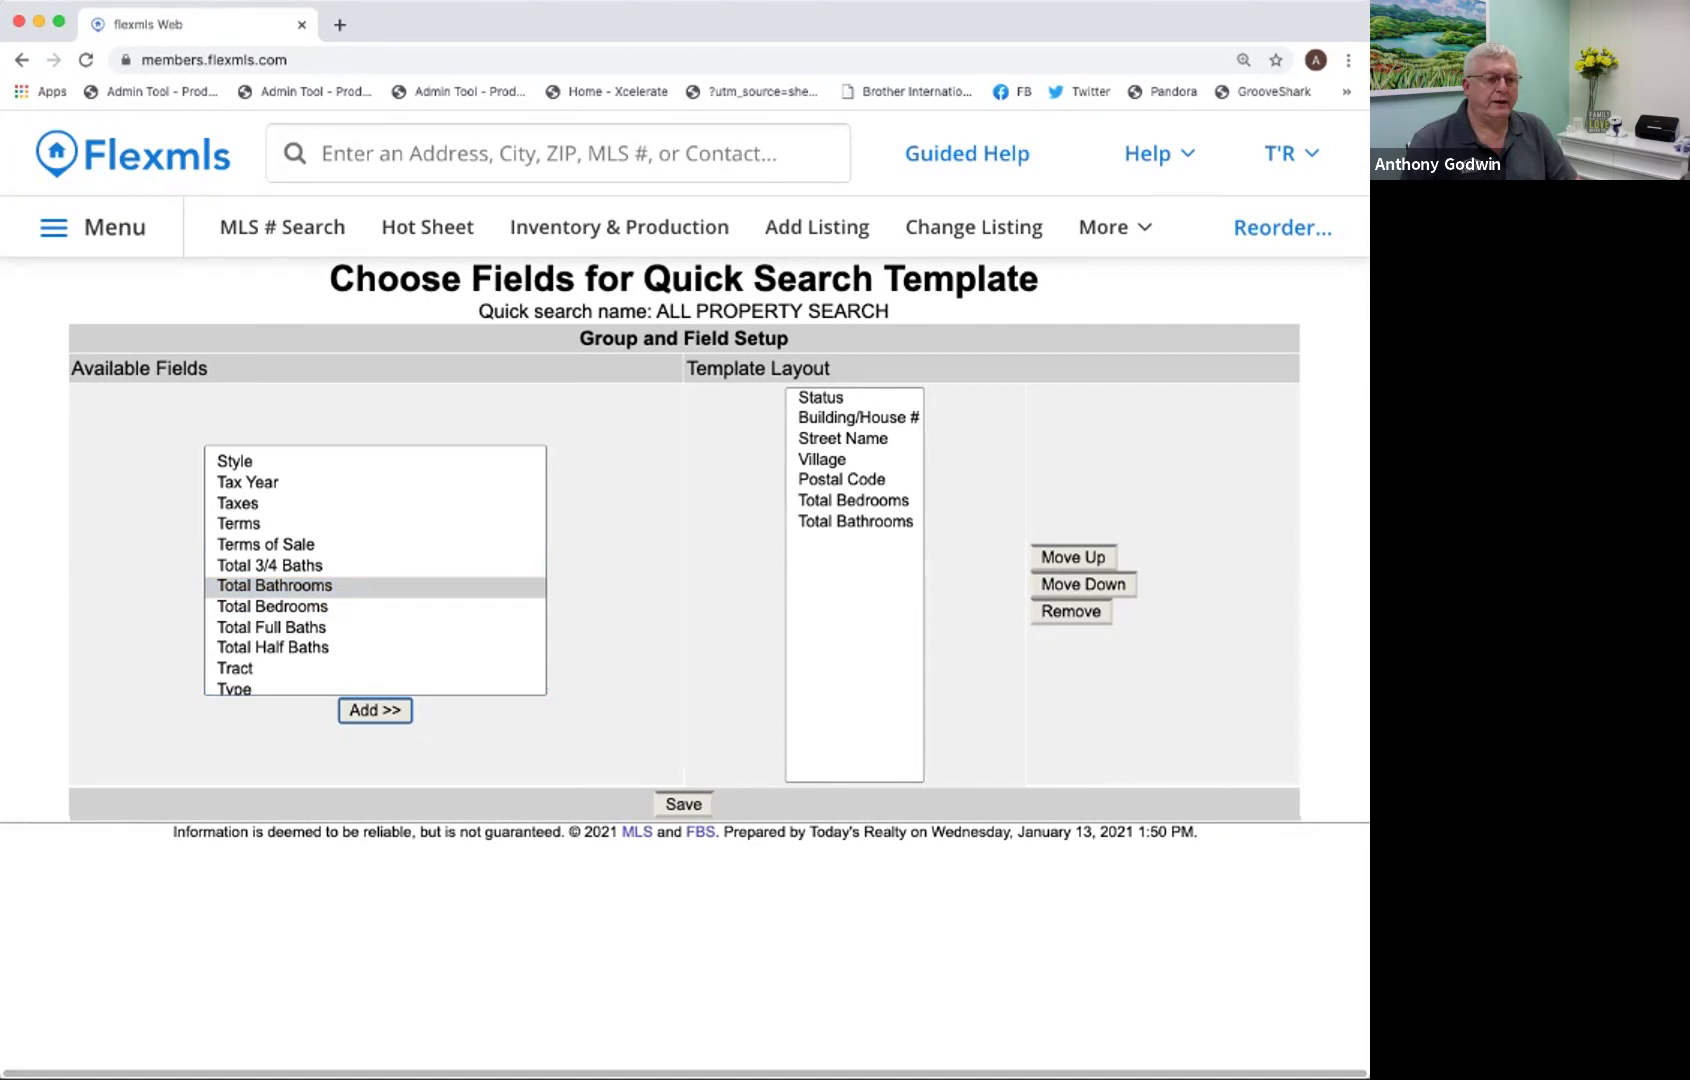
Add the Living Area SqFt and Lot +/- Sq Meters fields to the end of the template layout.
scroll(376, 570, up, 5)
scroll(375, 570, up, 2)
scroll(375, 570, down, 4)
scroll(375, 570, up, 1)
scroll(375, 570, up, 5)
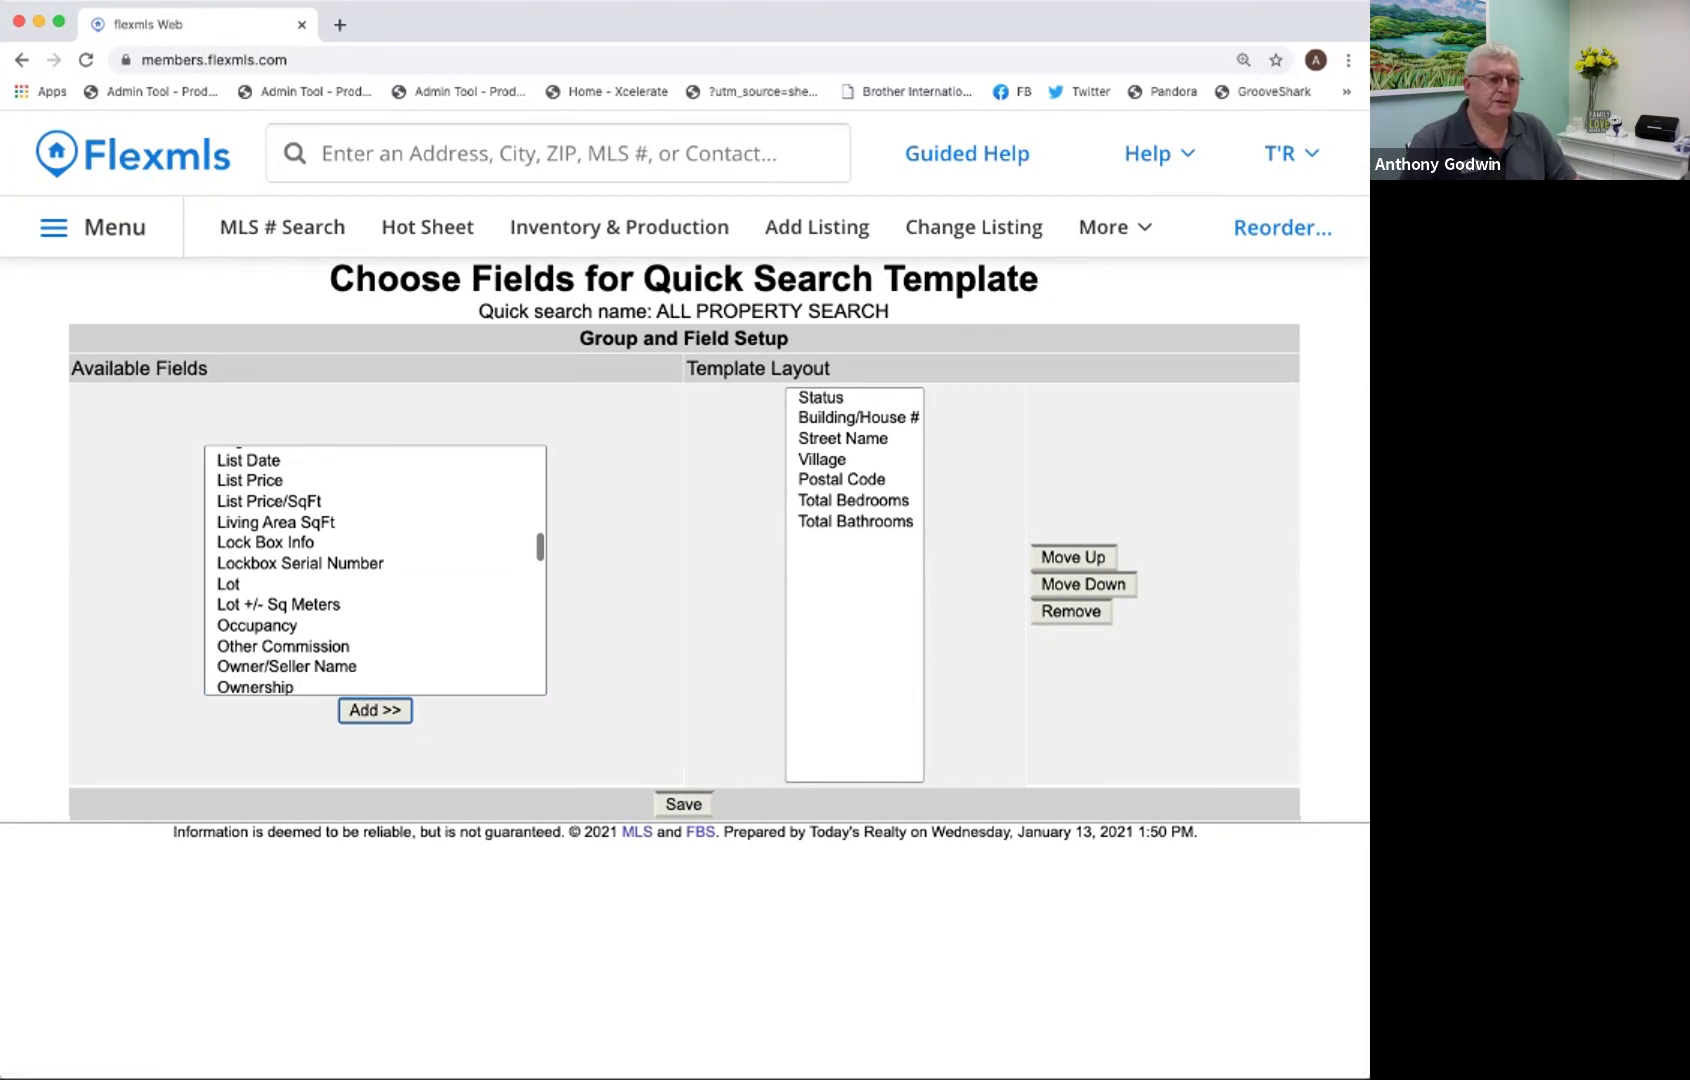
click(275, 522)
click(375, 710)
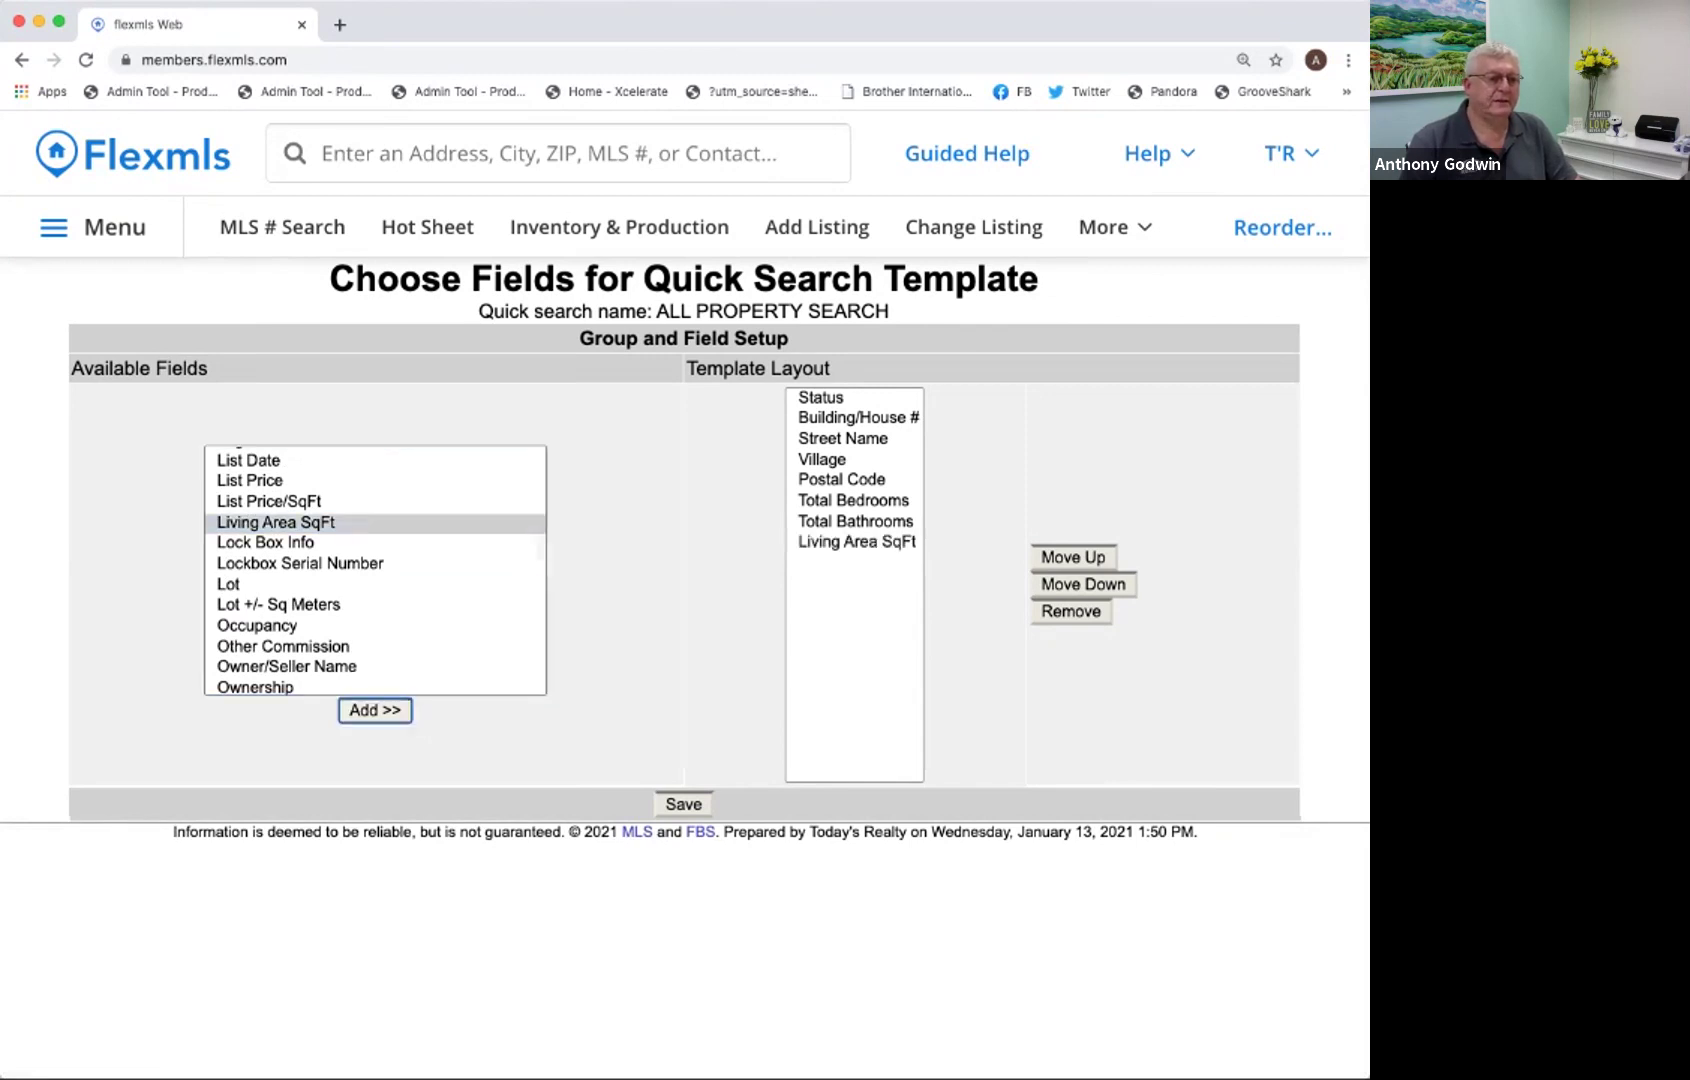
click(278, 604)
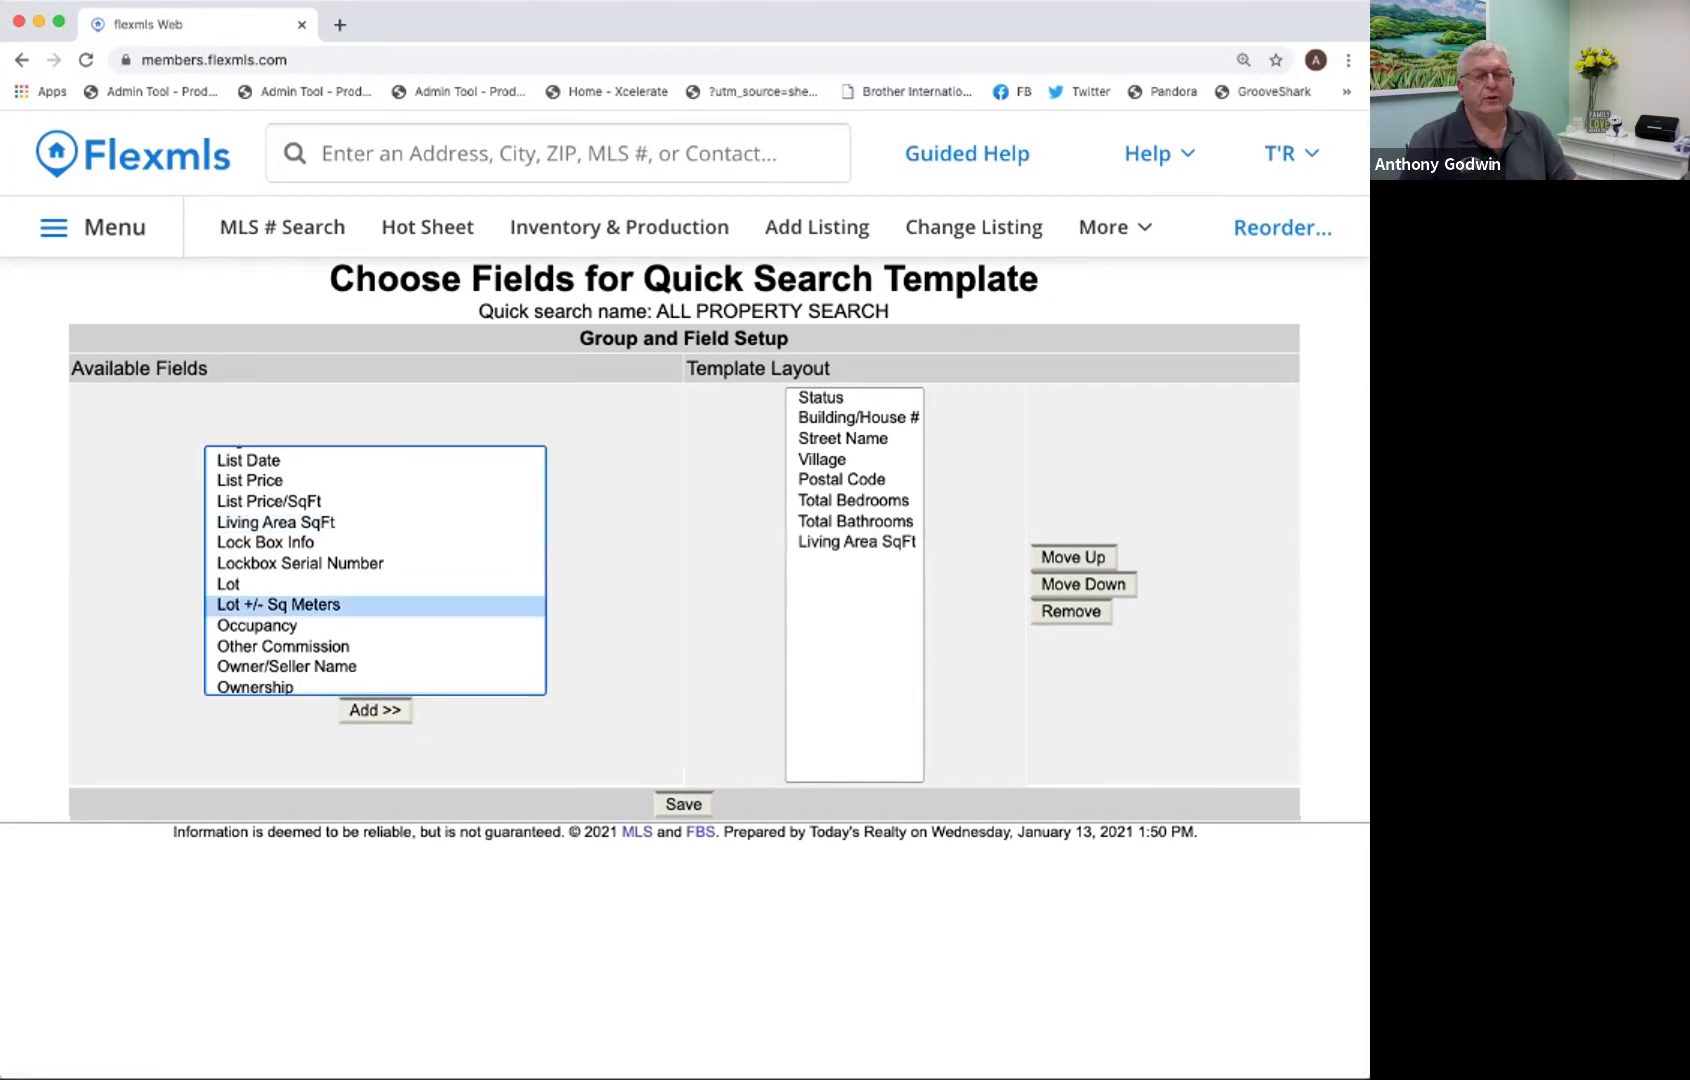
click(375, 710)
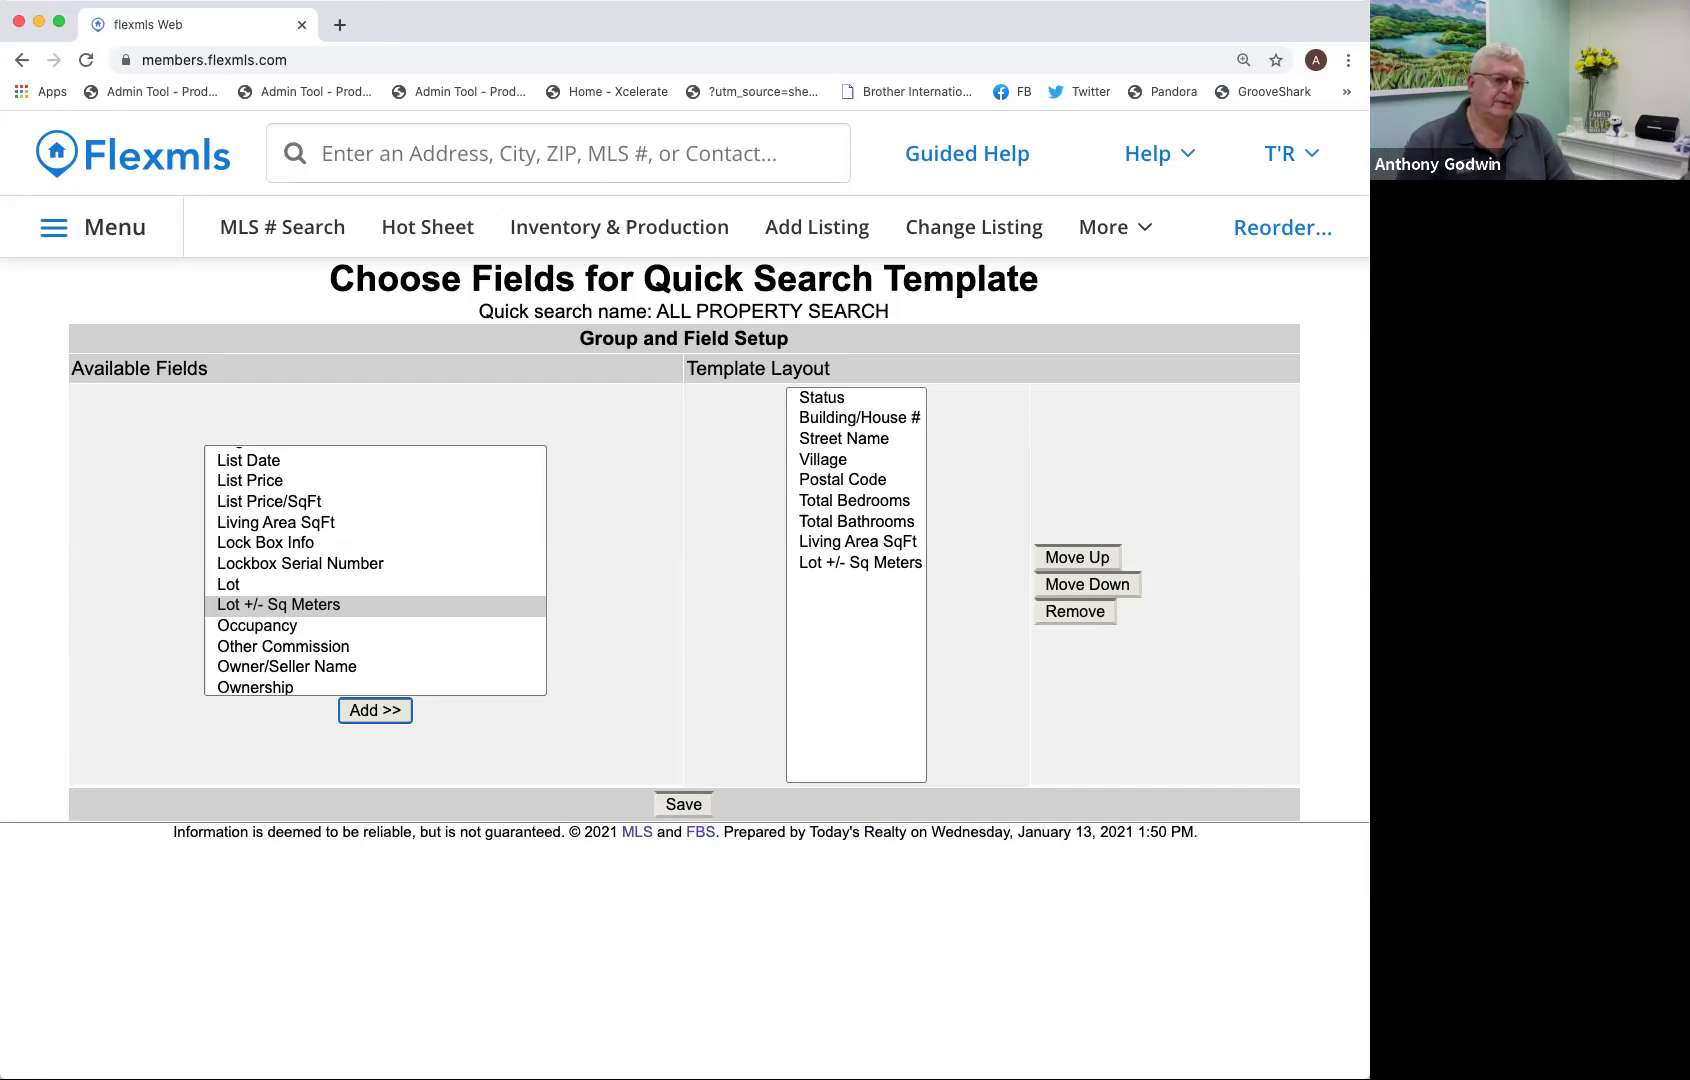
Add the Public Remarks field to the end of the template layout and save the ALL PROPERTY SEARCH template.
scroll(375, 570, up, 15)
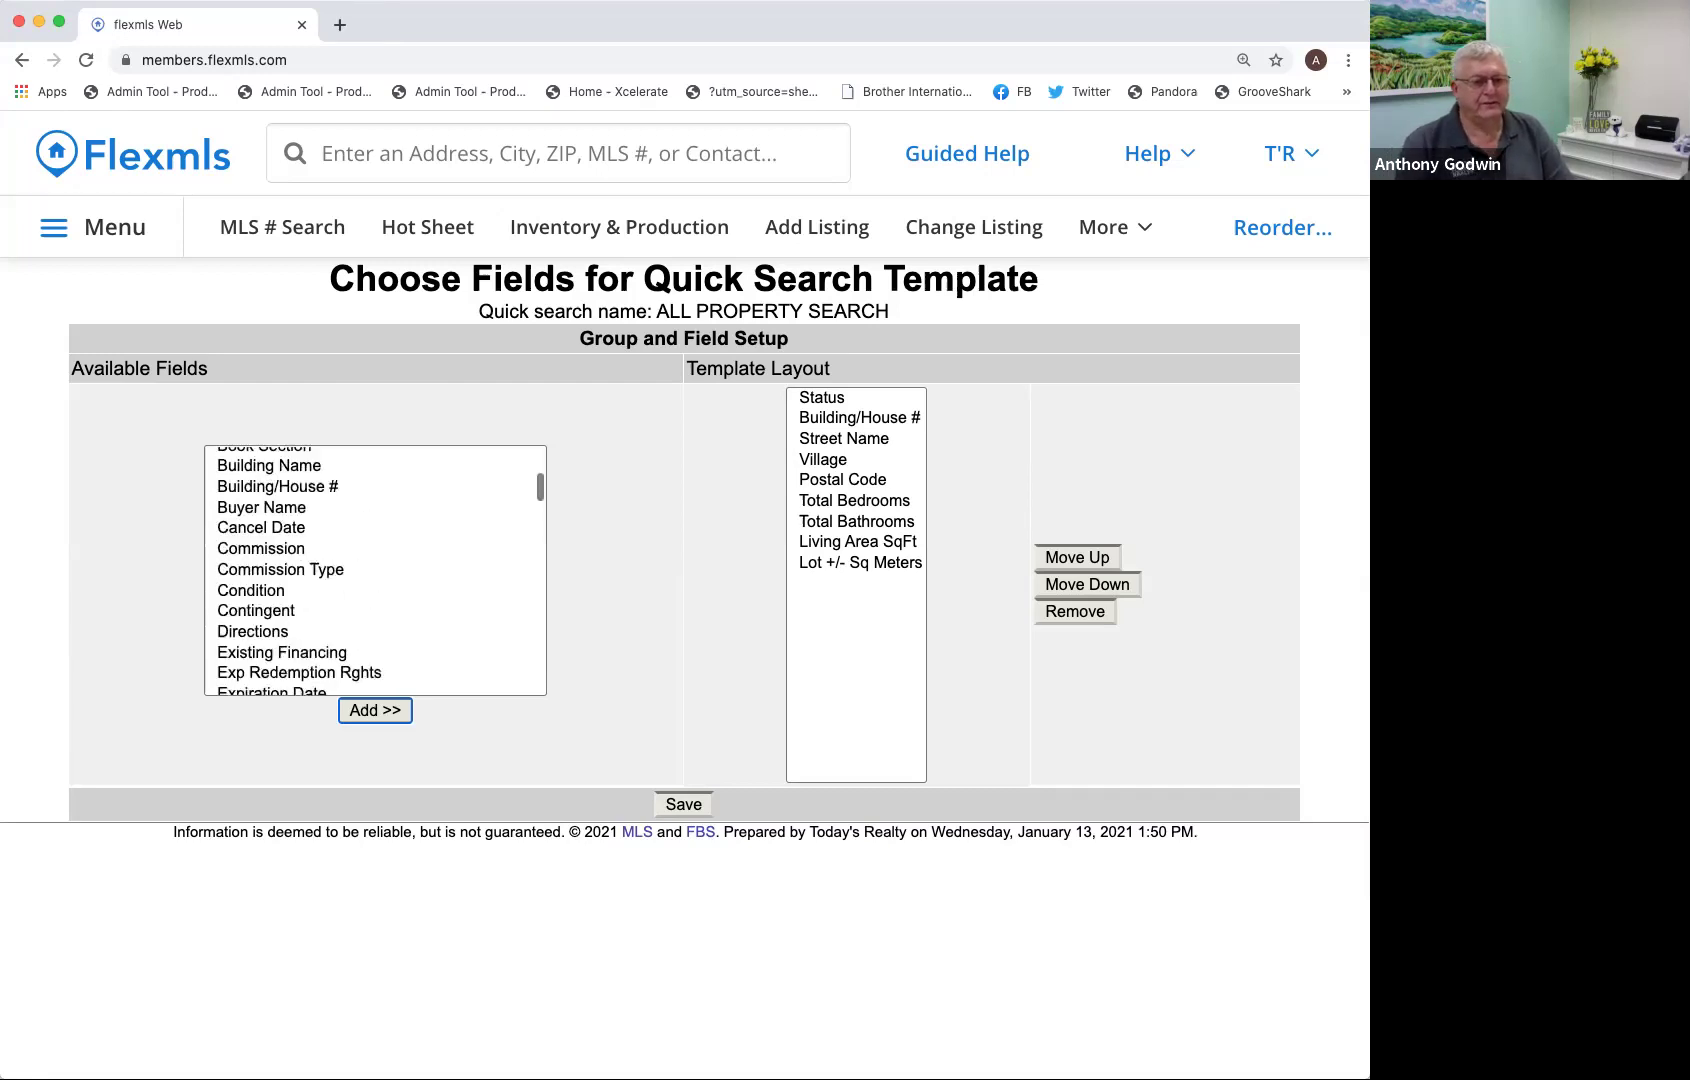
scroll(375, 570, down, 3)
scroll(375, 570, up, 3)
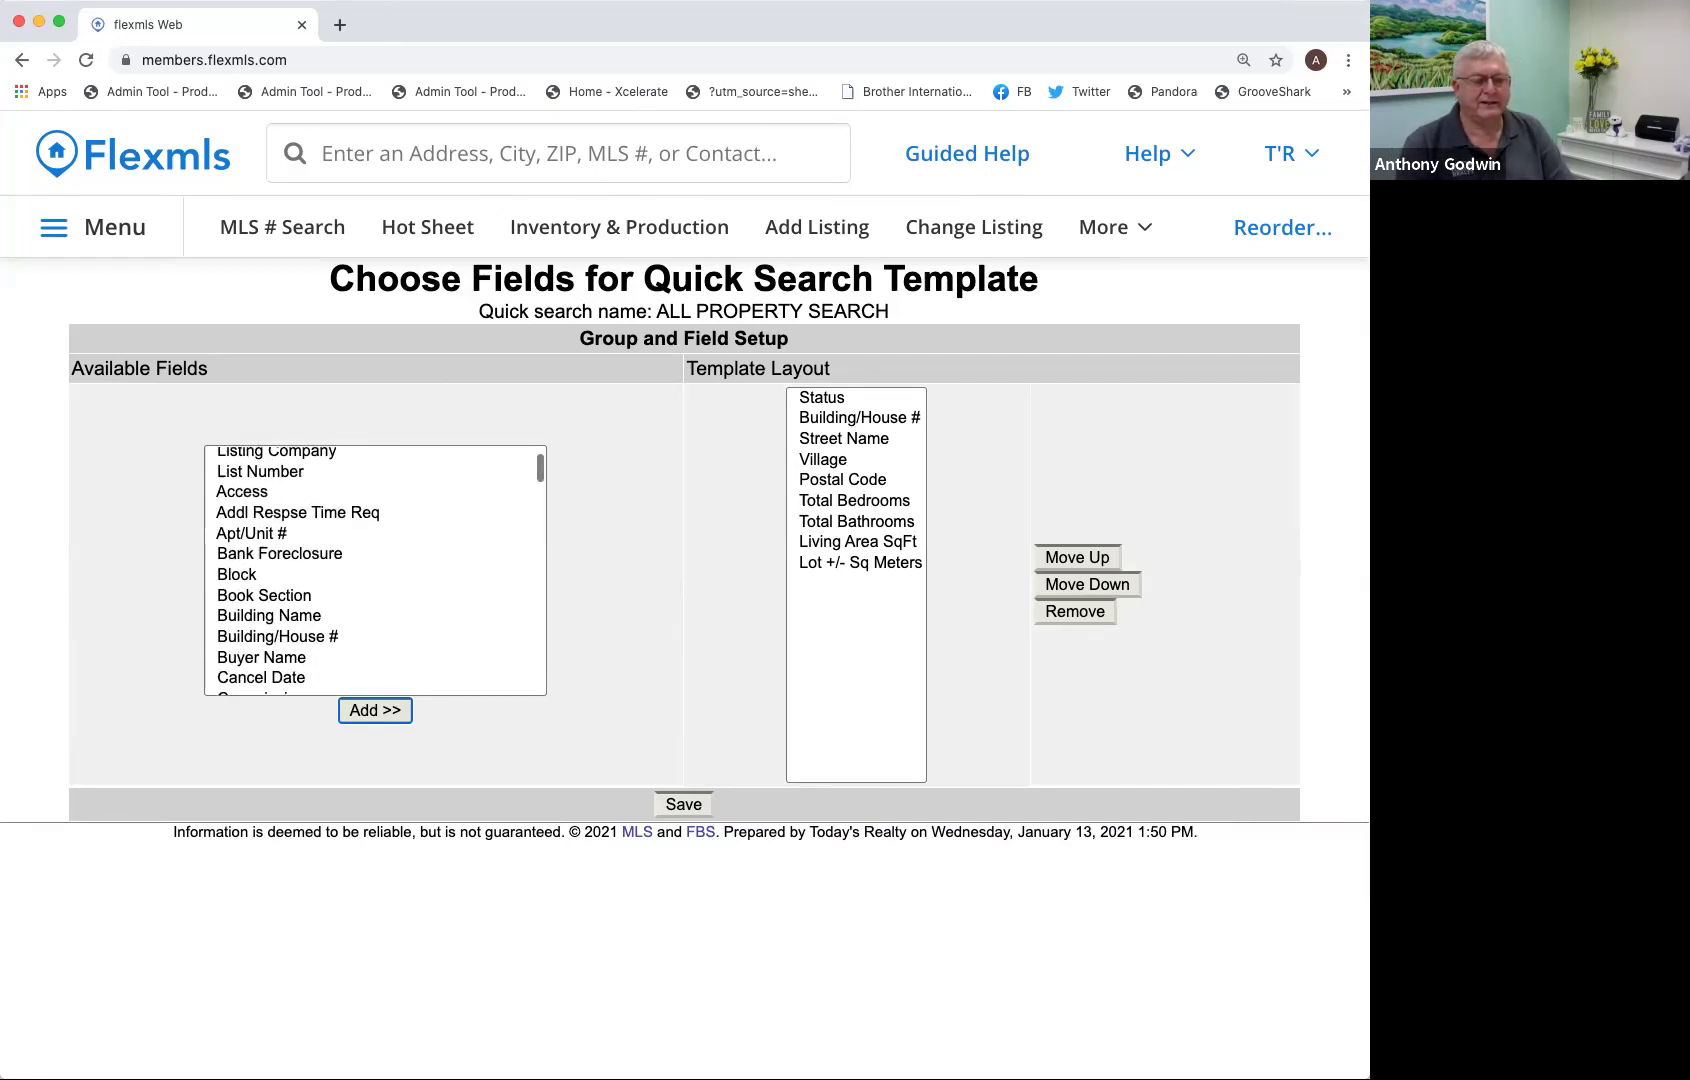
scroll(375, 570, down, 7)
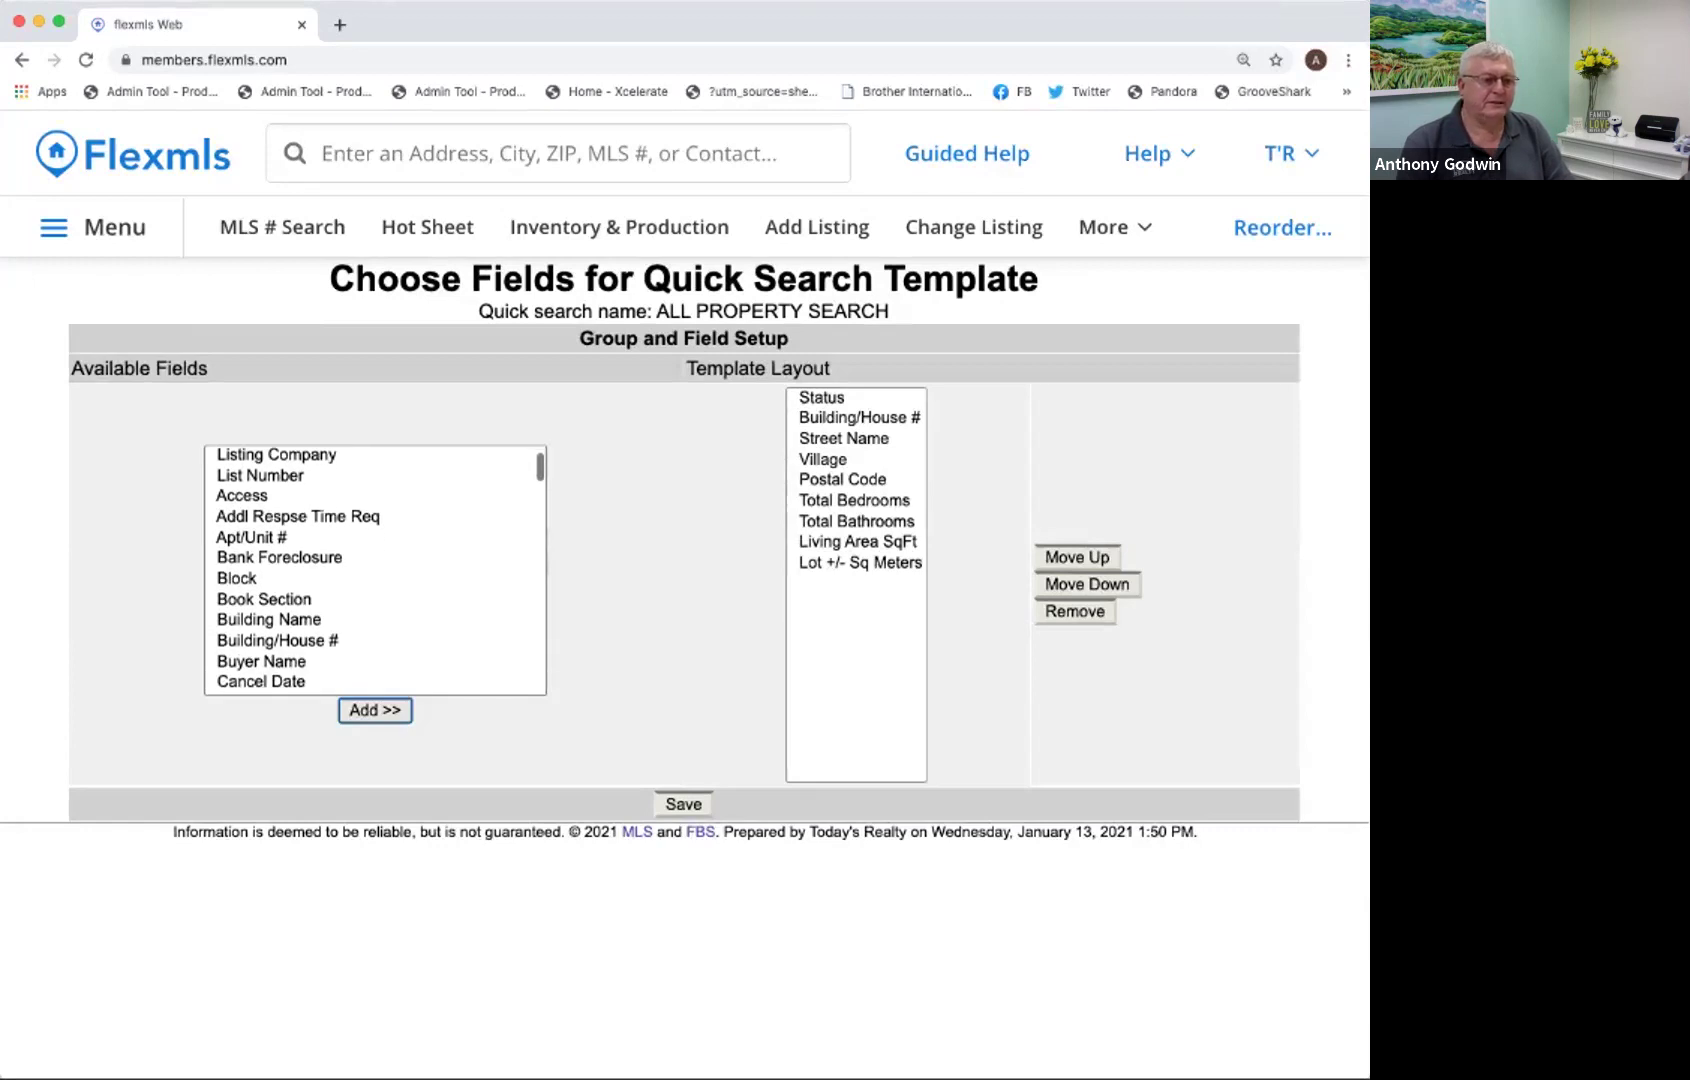
scroll(375, 570, down, 5)
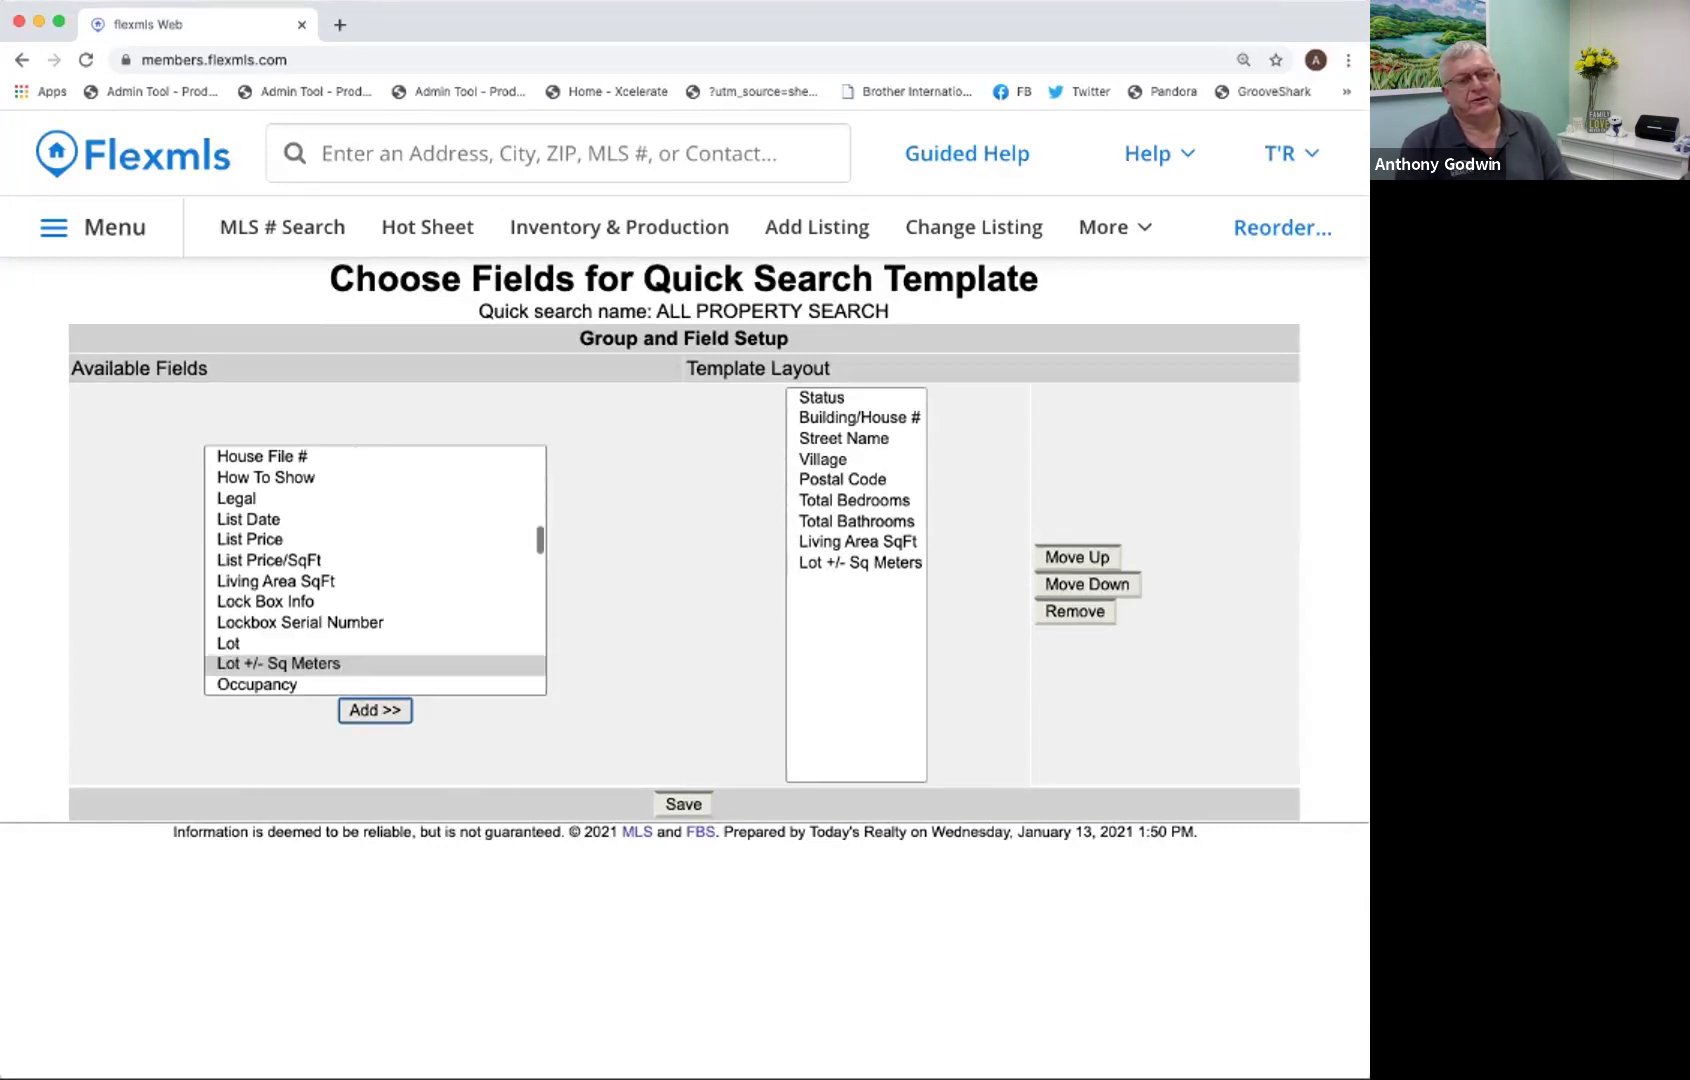
scroll(375, 570, up, 2)
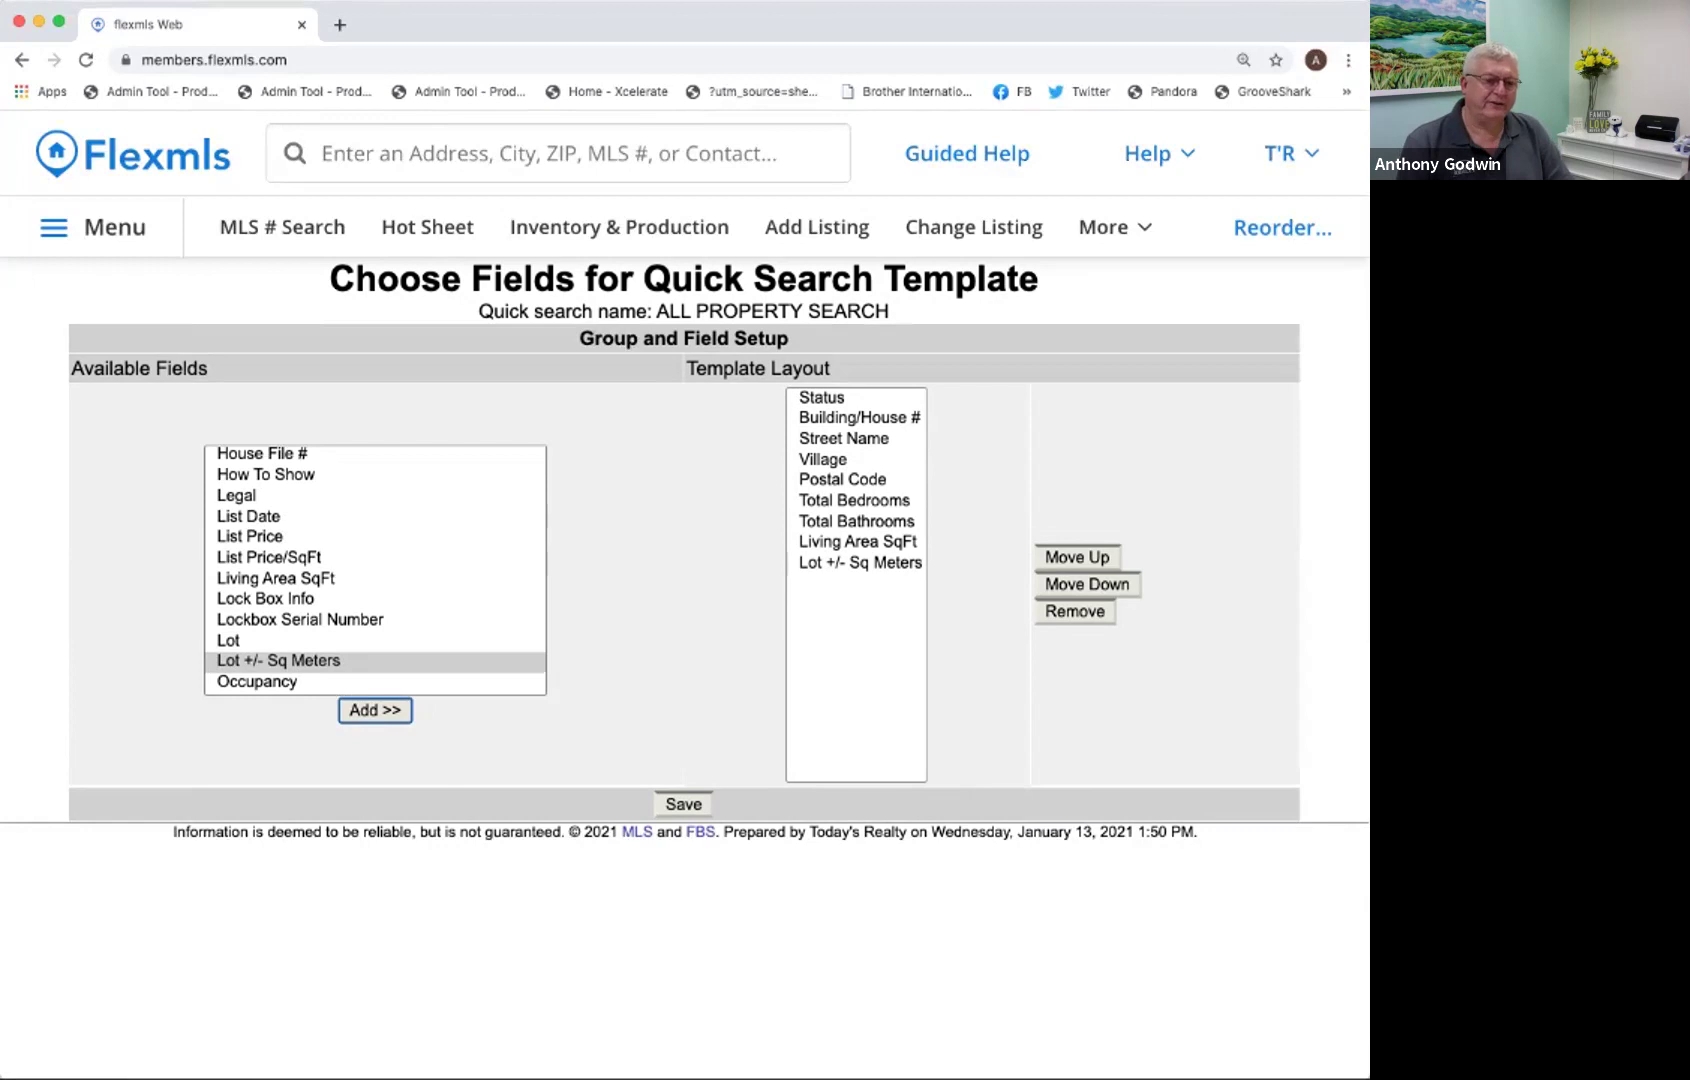
scroll(375, 570, up, 15)
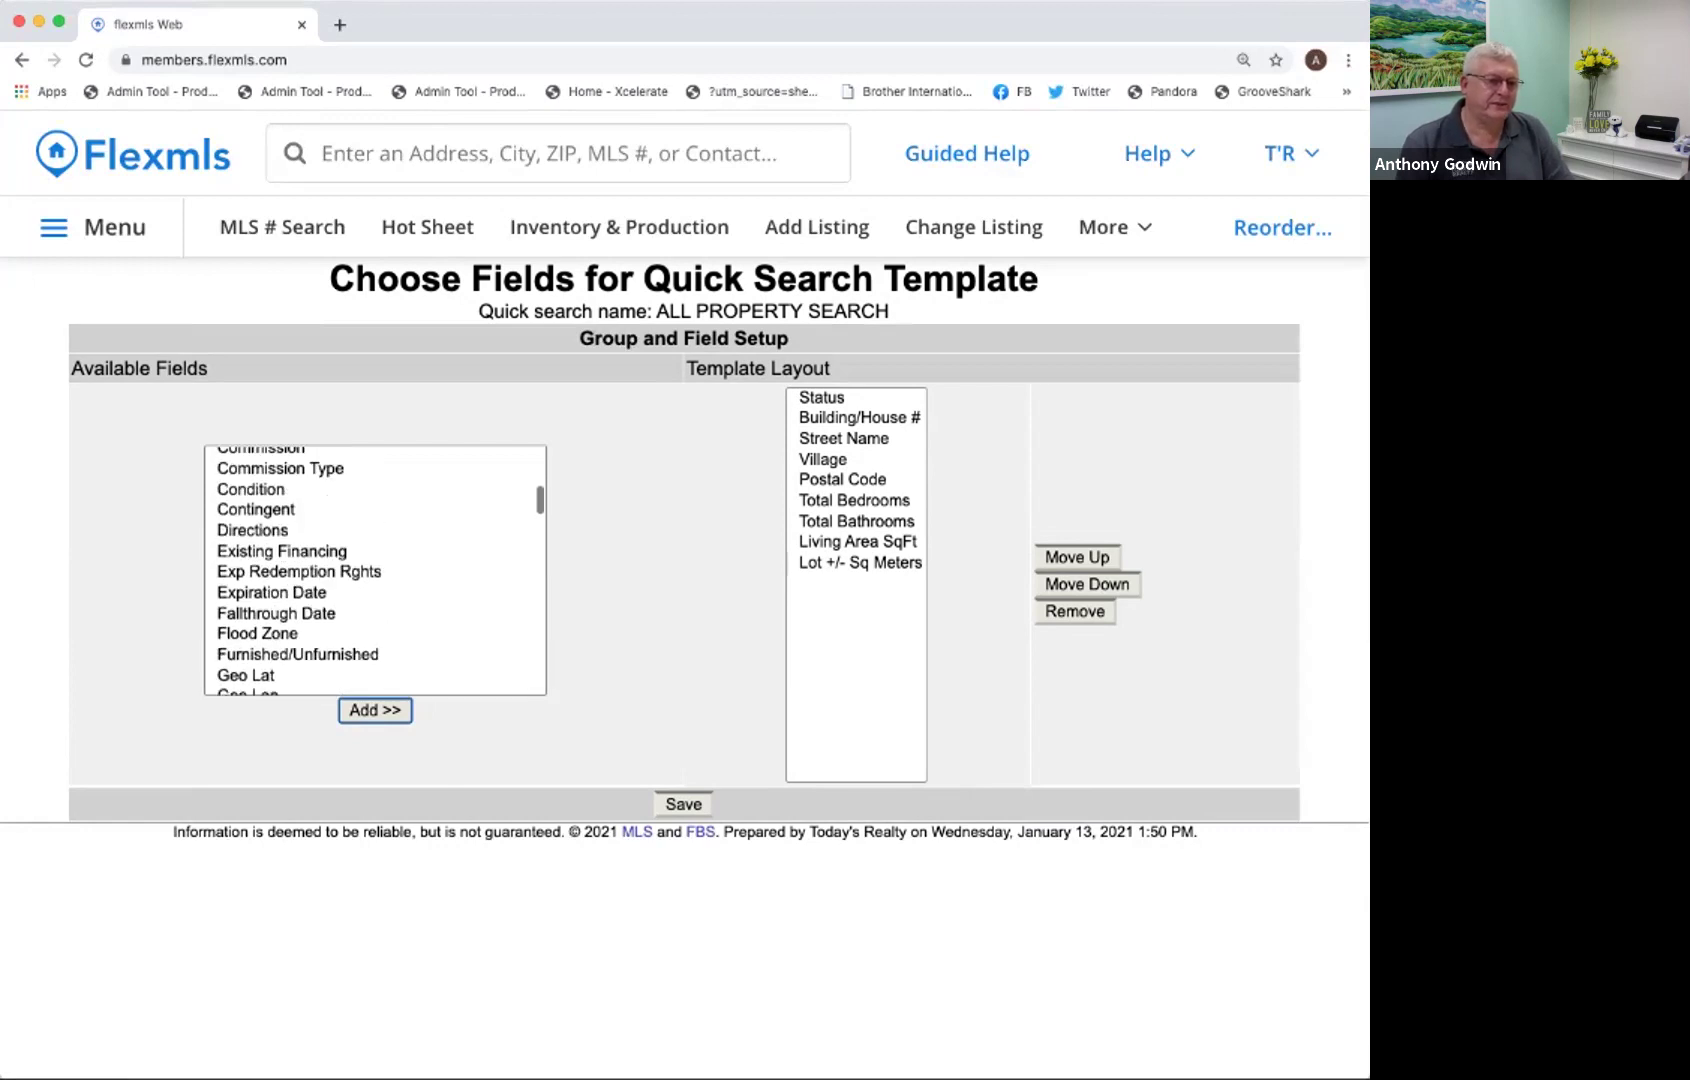
scroll(375, 570, up, 1)
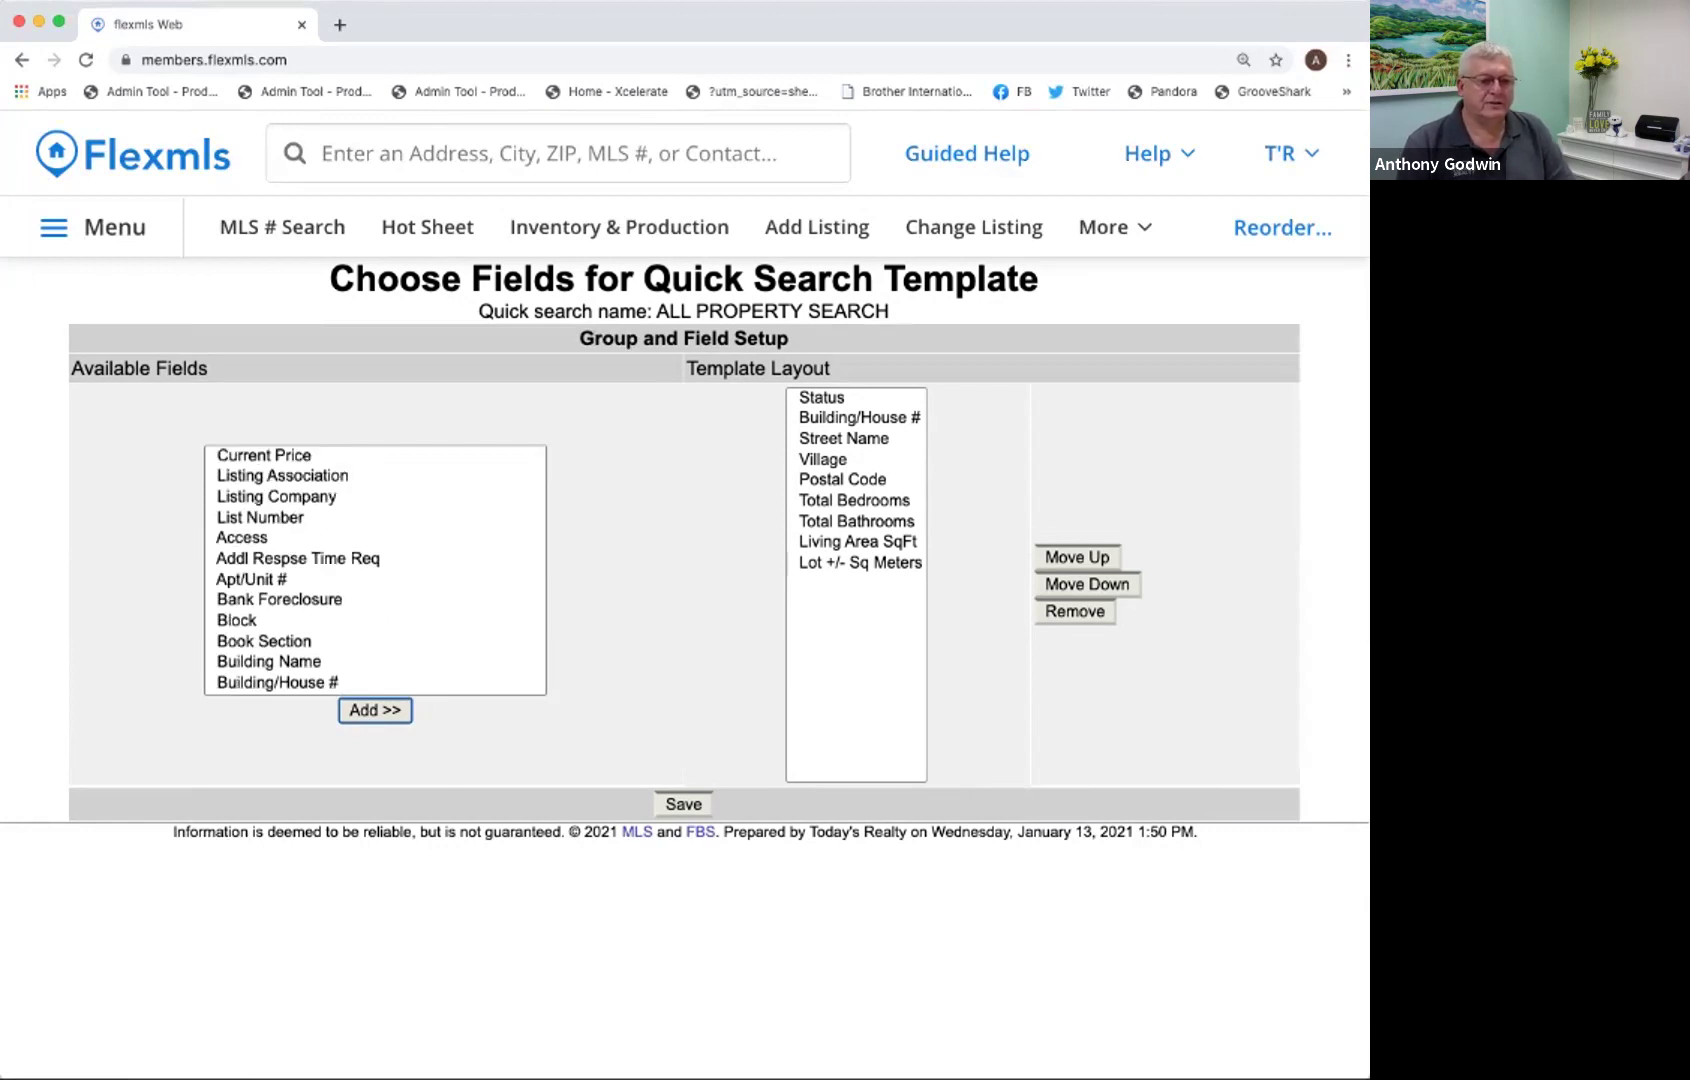
scroll(375, 570, down, 5)
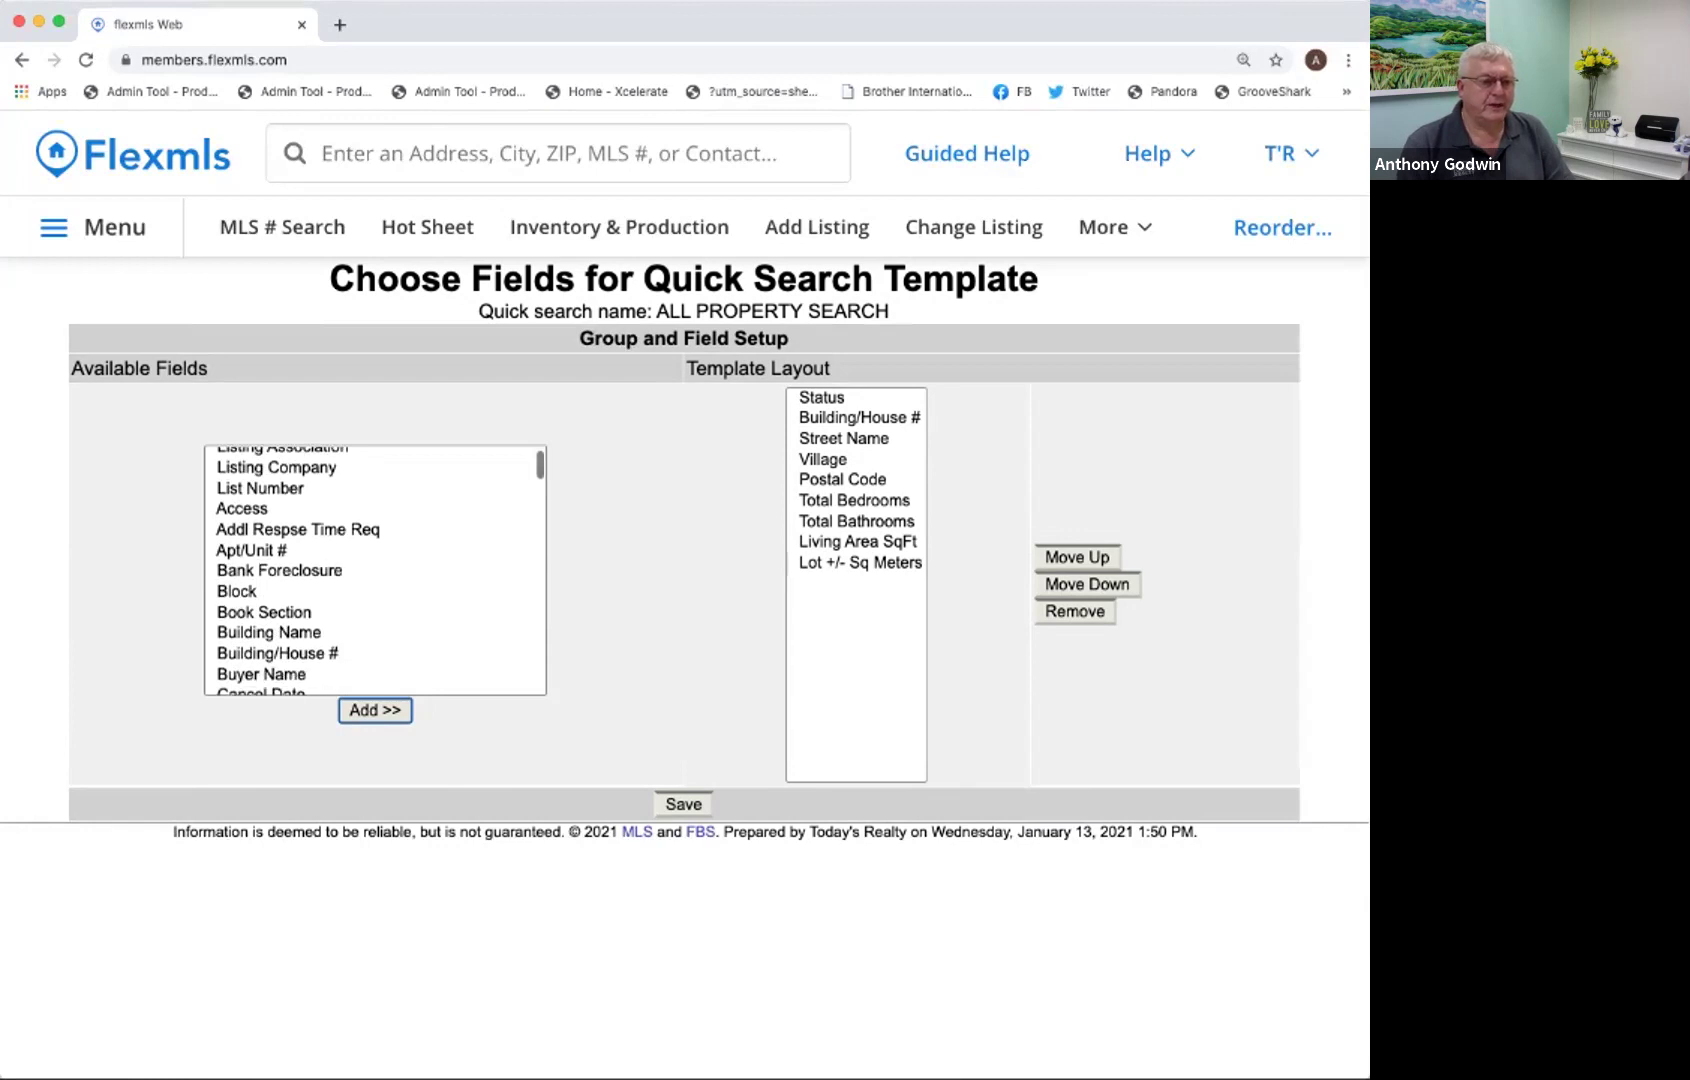
scroll(375, 570, down, 10)
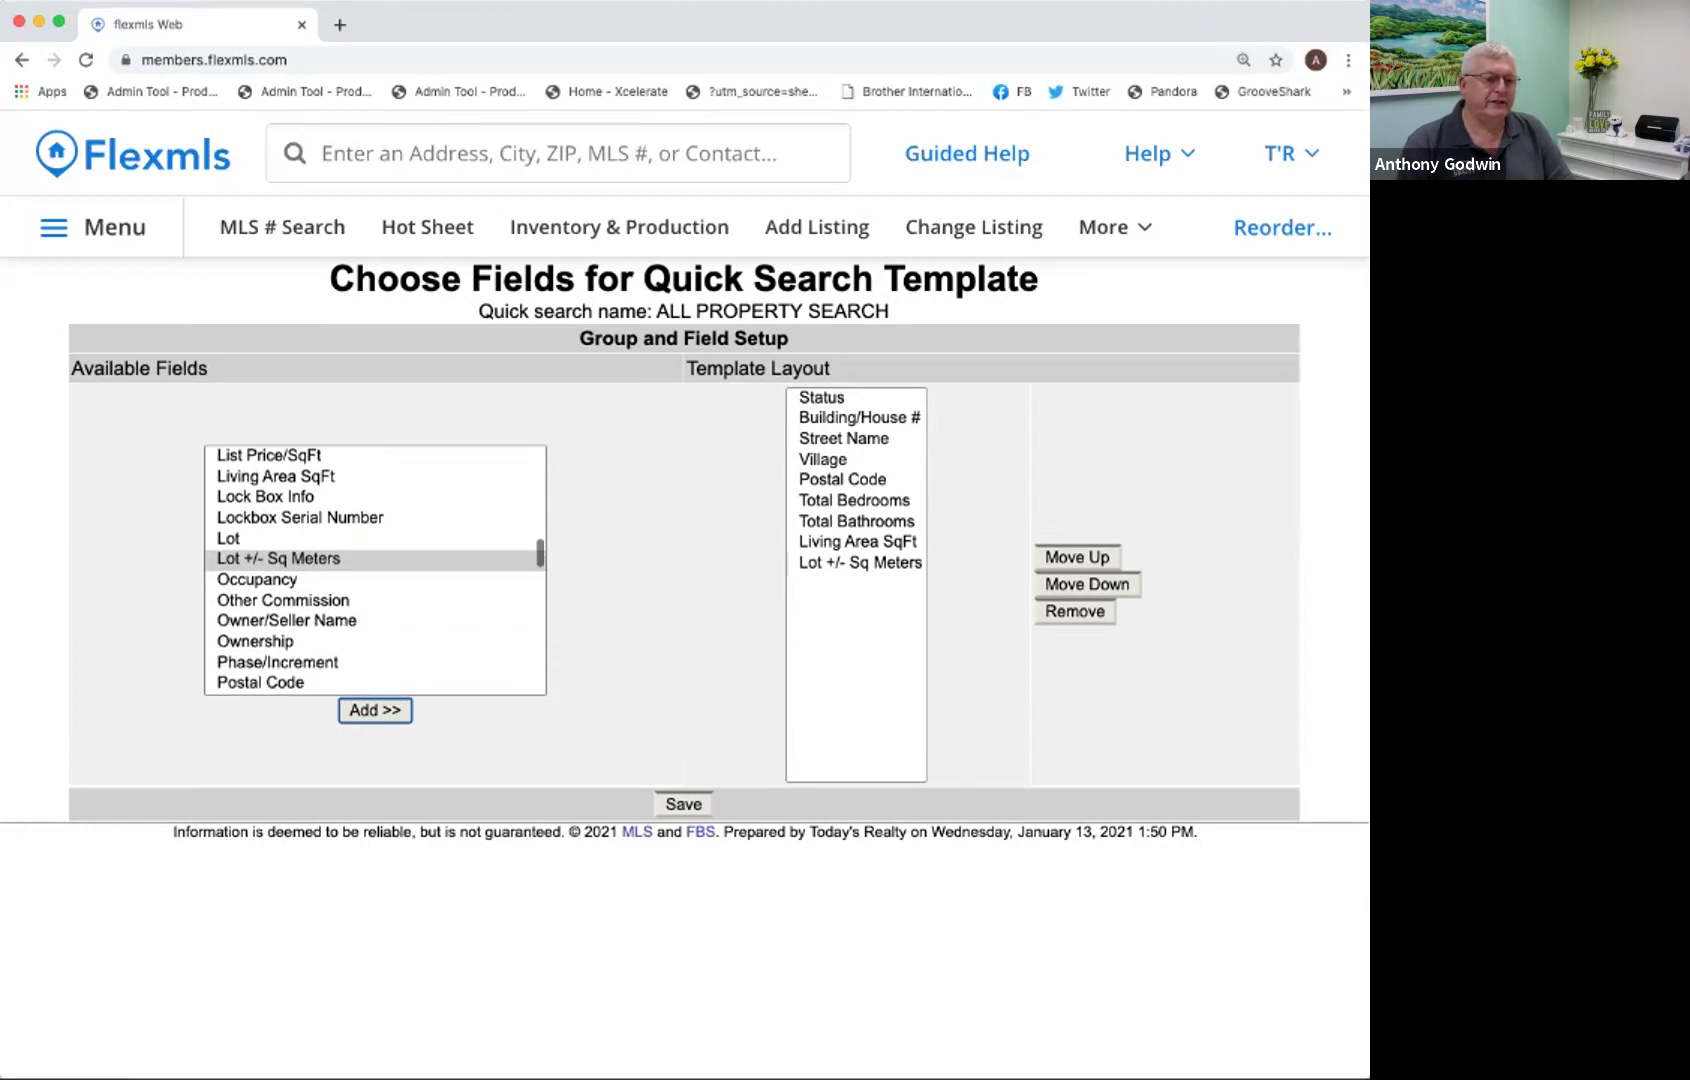
scroll(375, 570, down, 5)
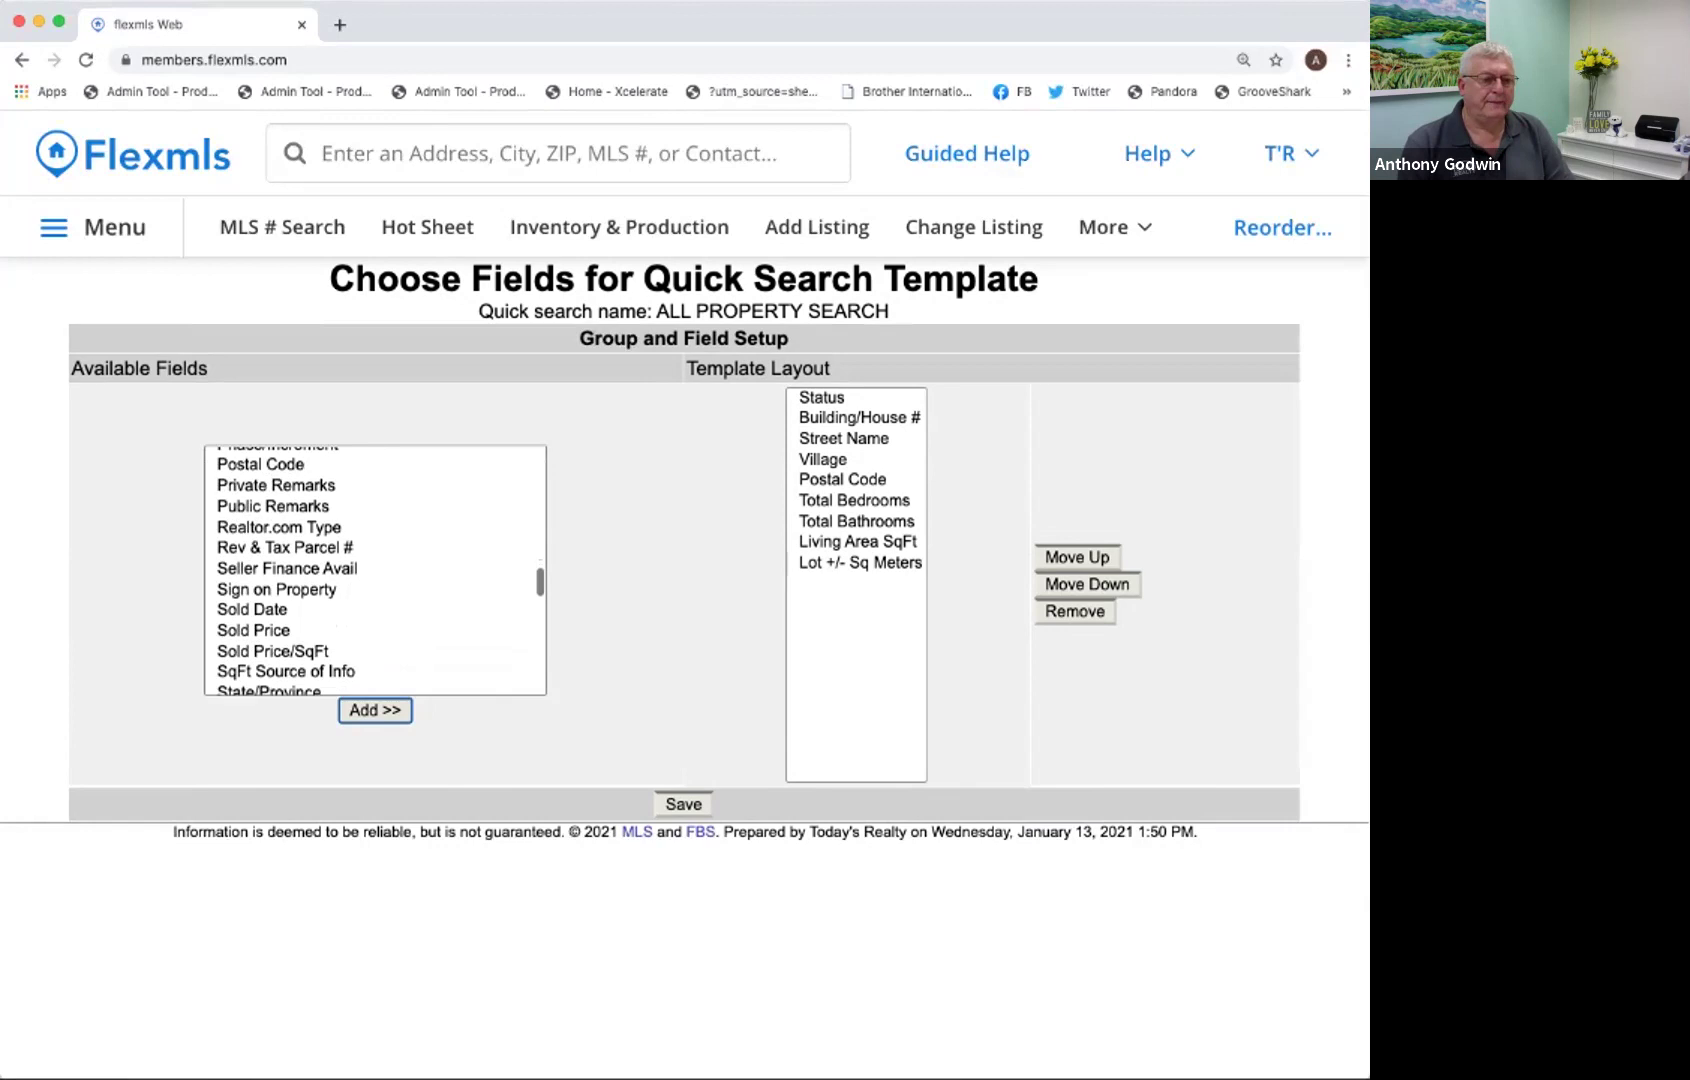
scroll(375, 570, up, 2)
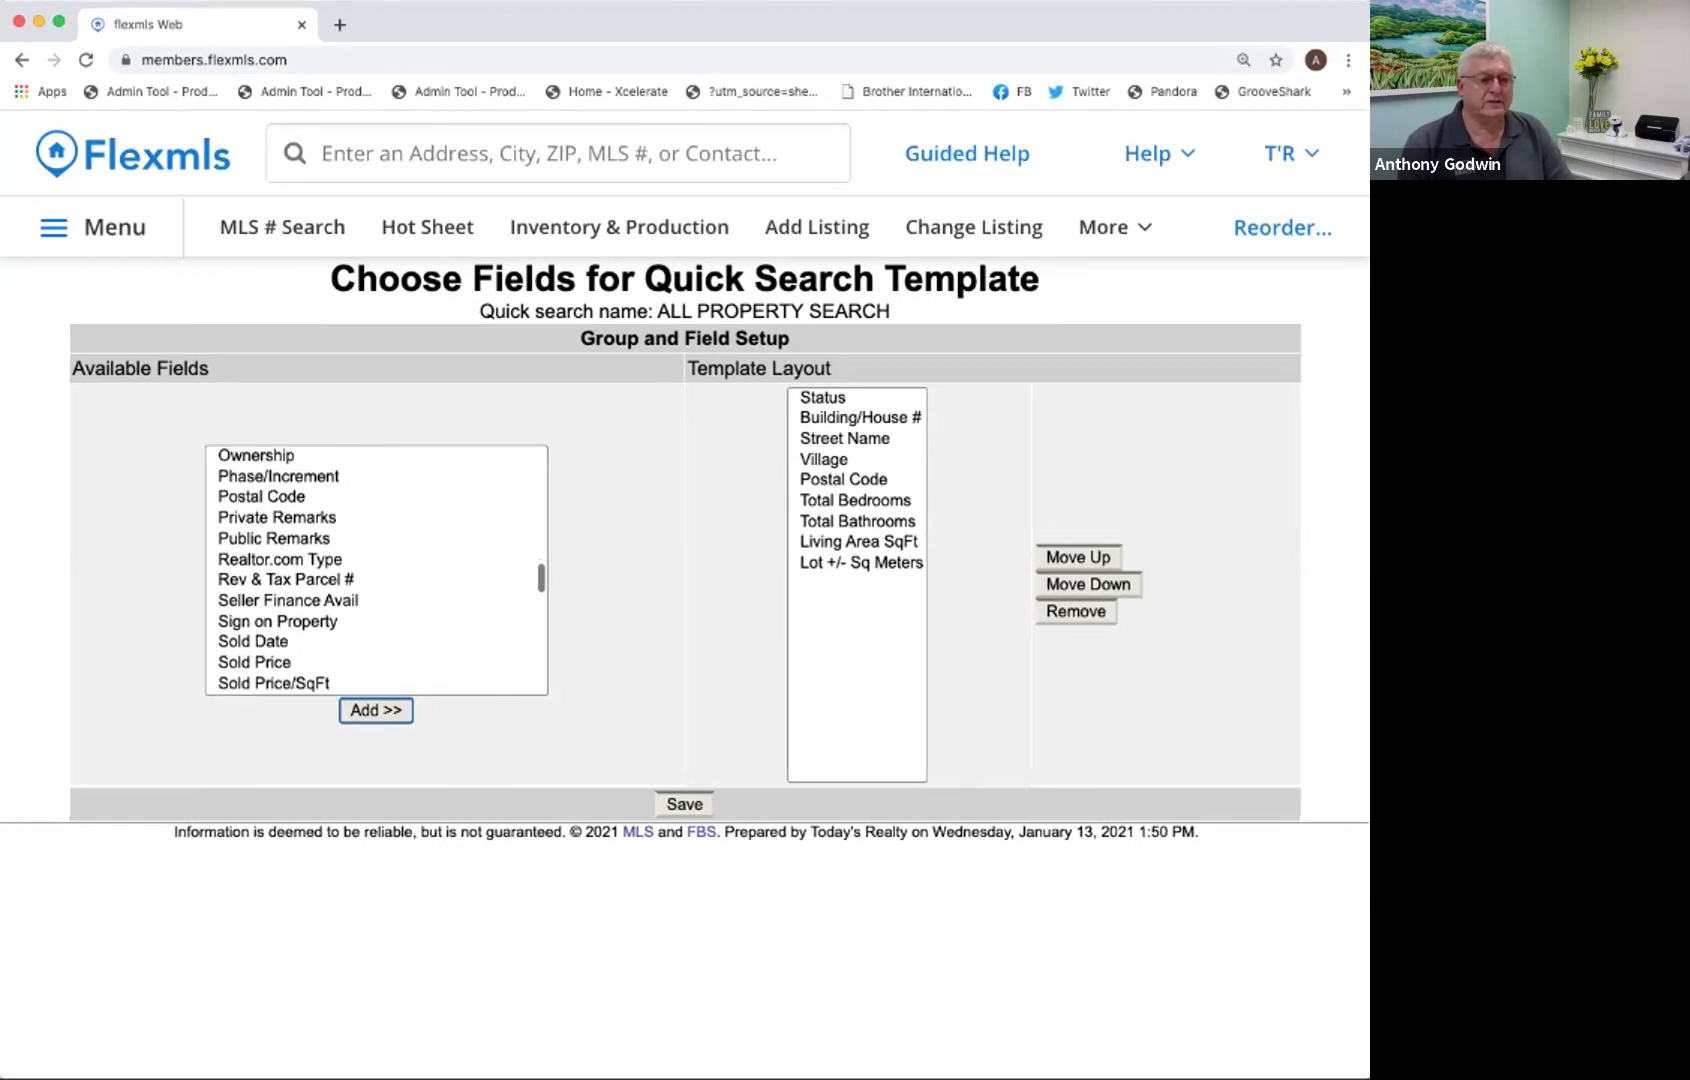
click(273, 545)
click(376, 710)
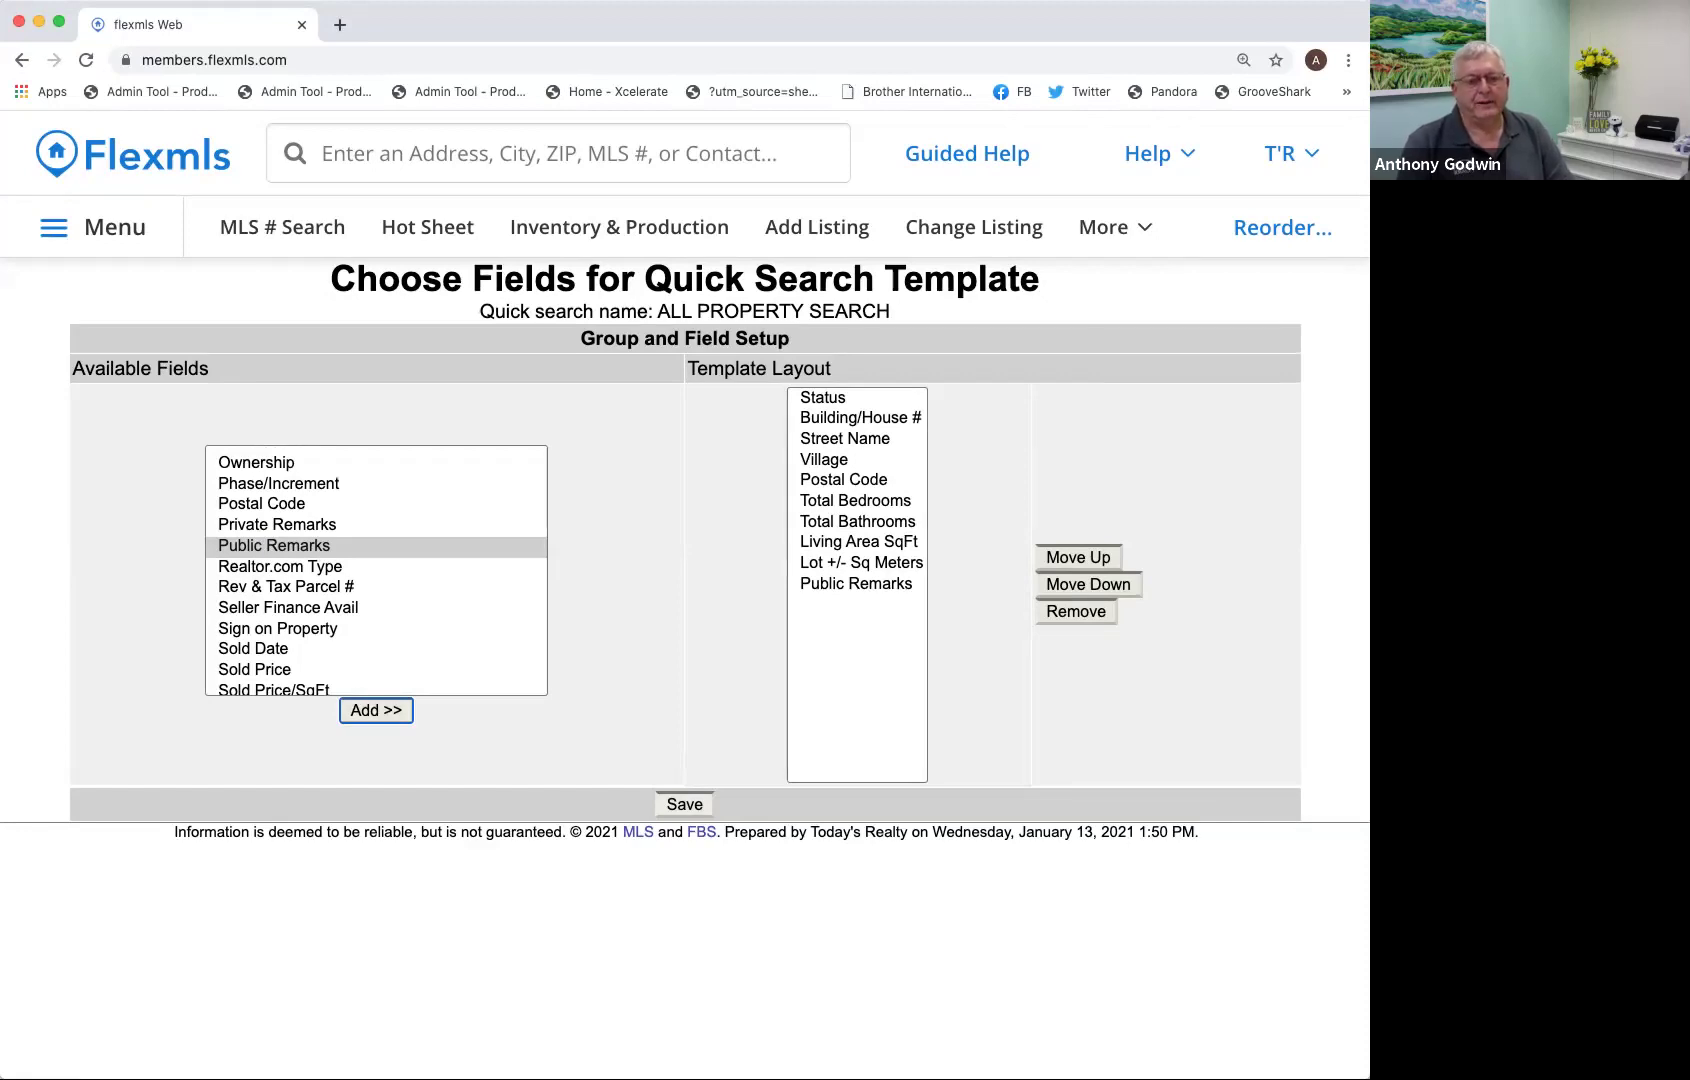
click(684, 804)
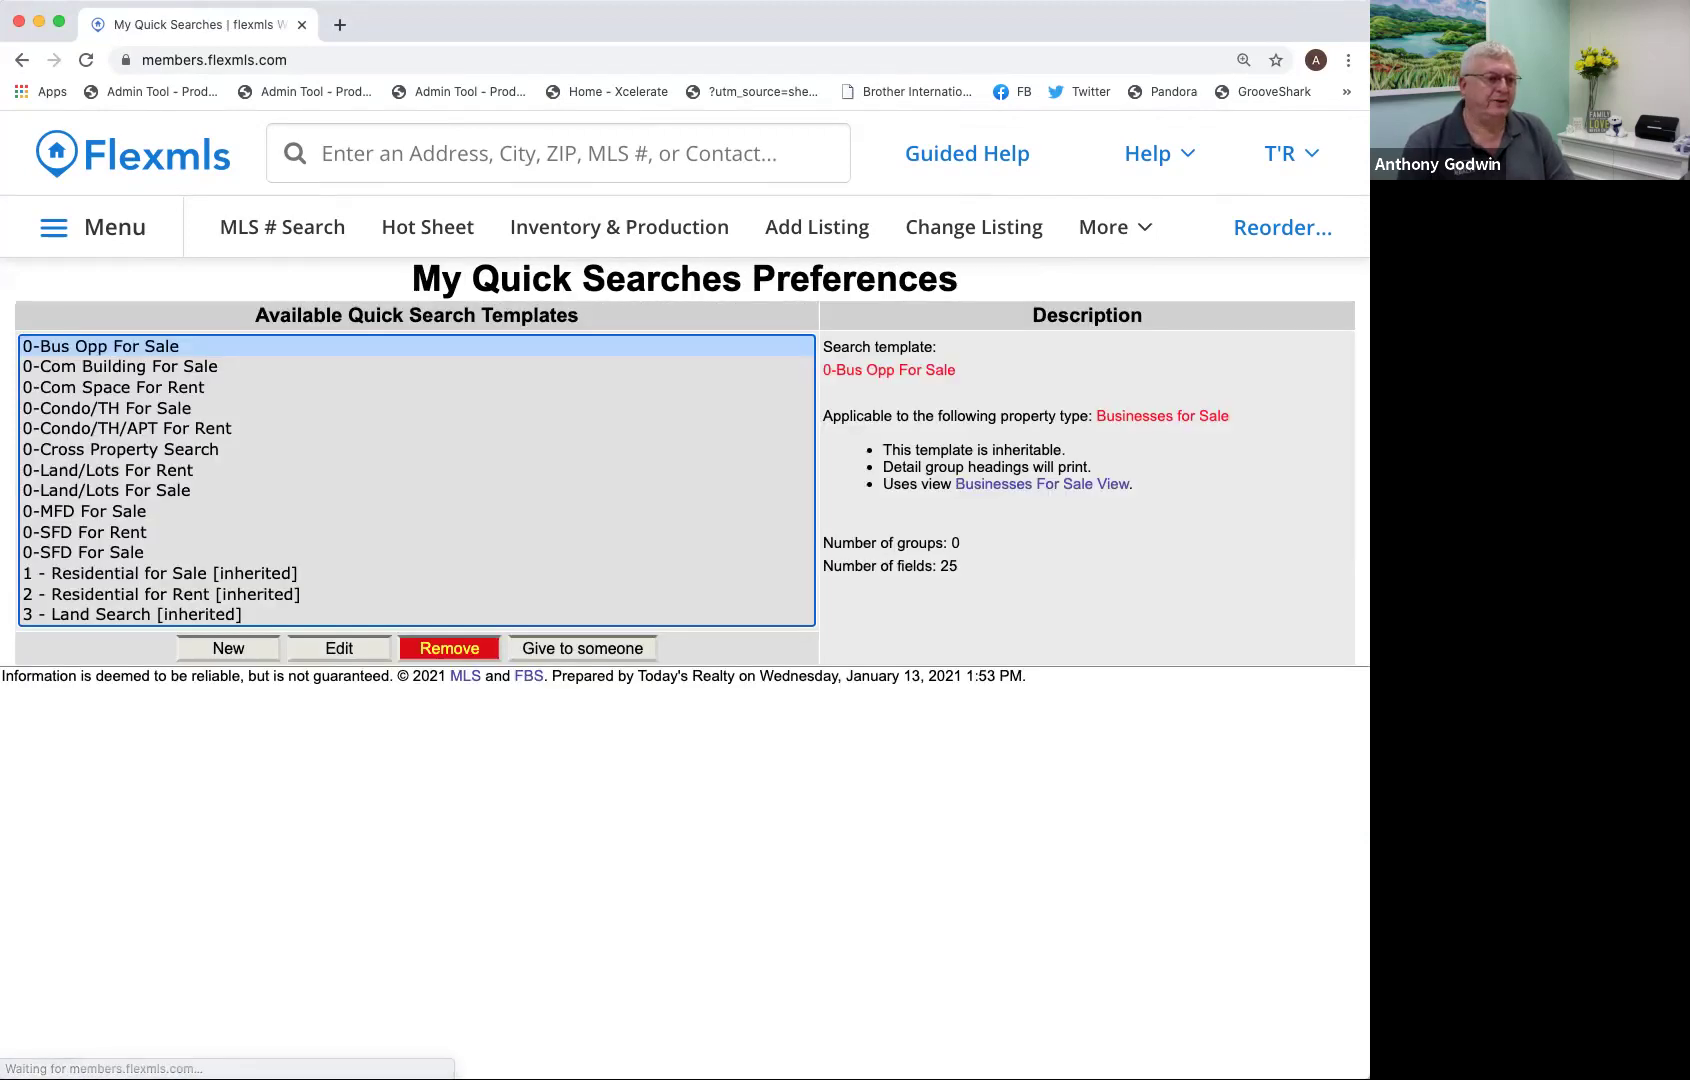
scroll(417, 480, down, 5)
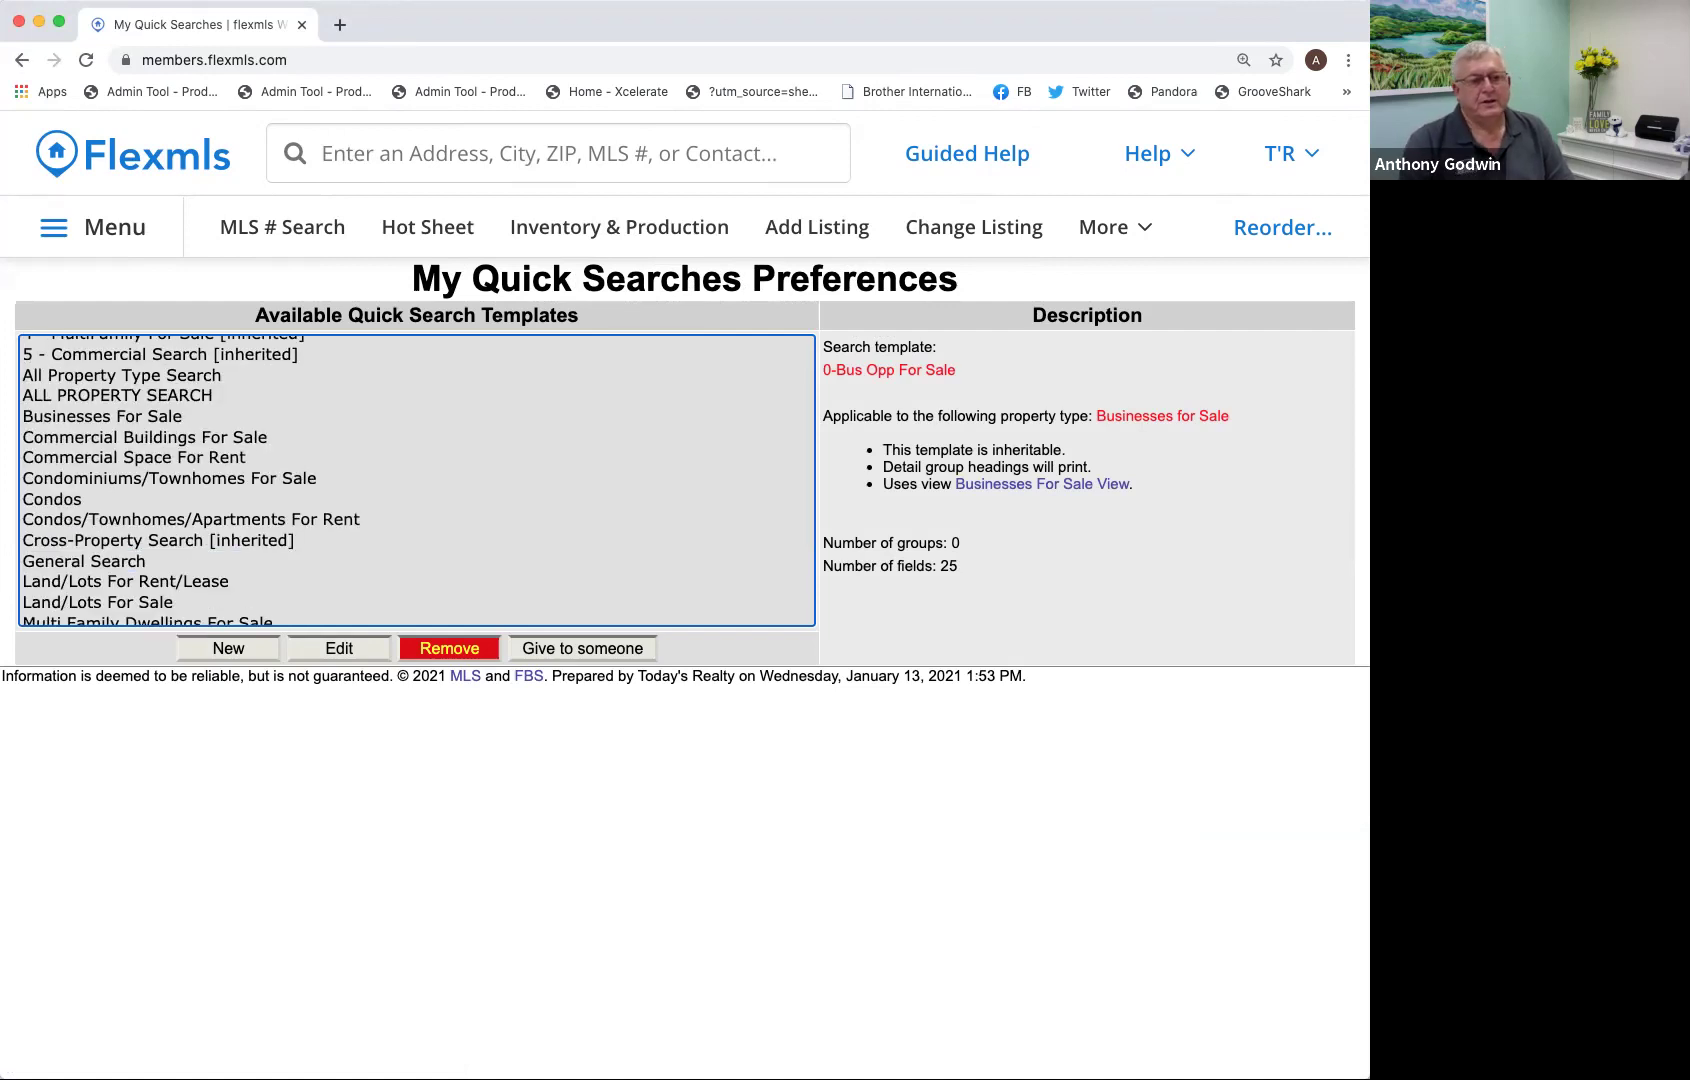
Open a Quick Search using the ALL PROPERTY SEARCH template.
click(92, 227)
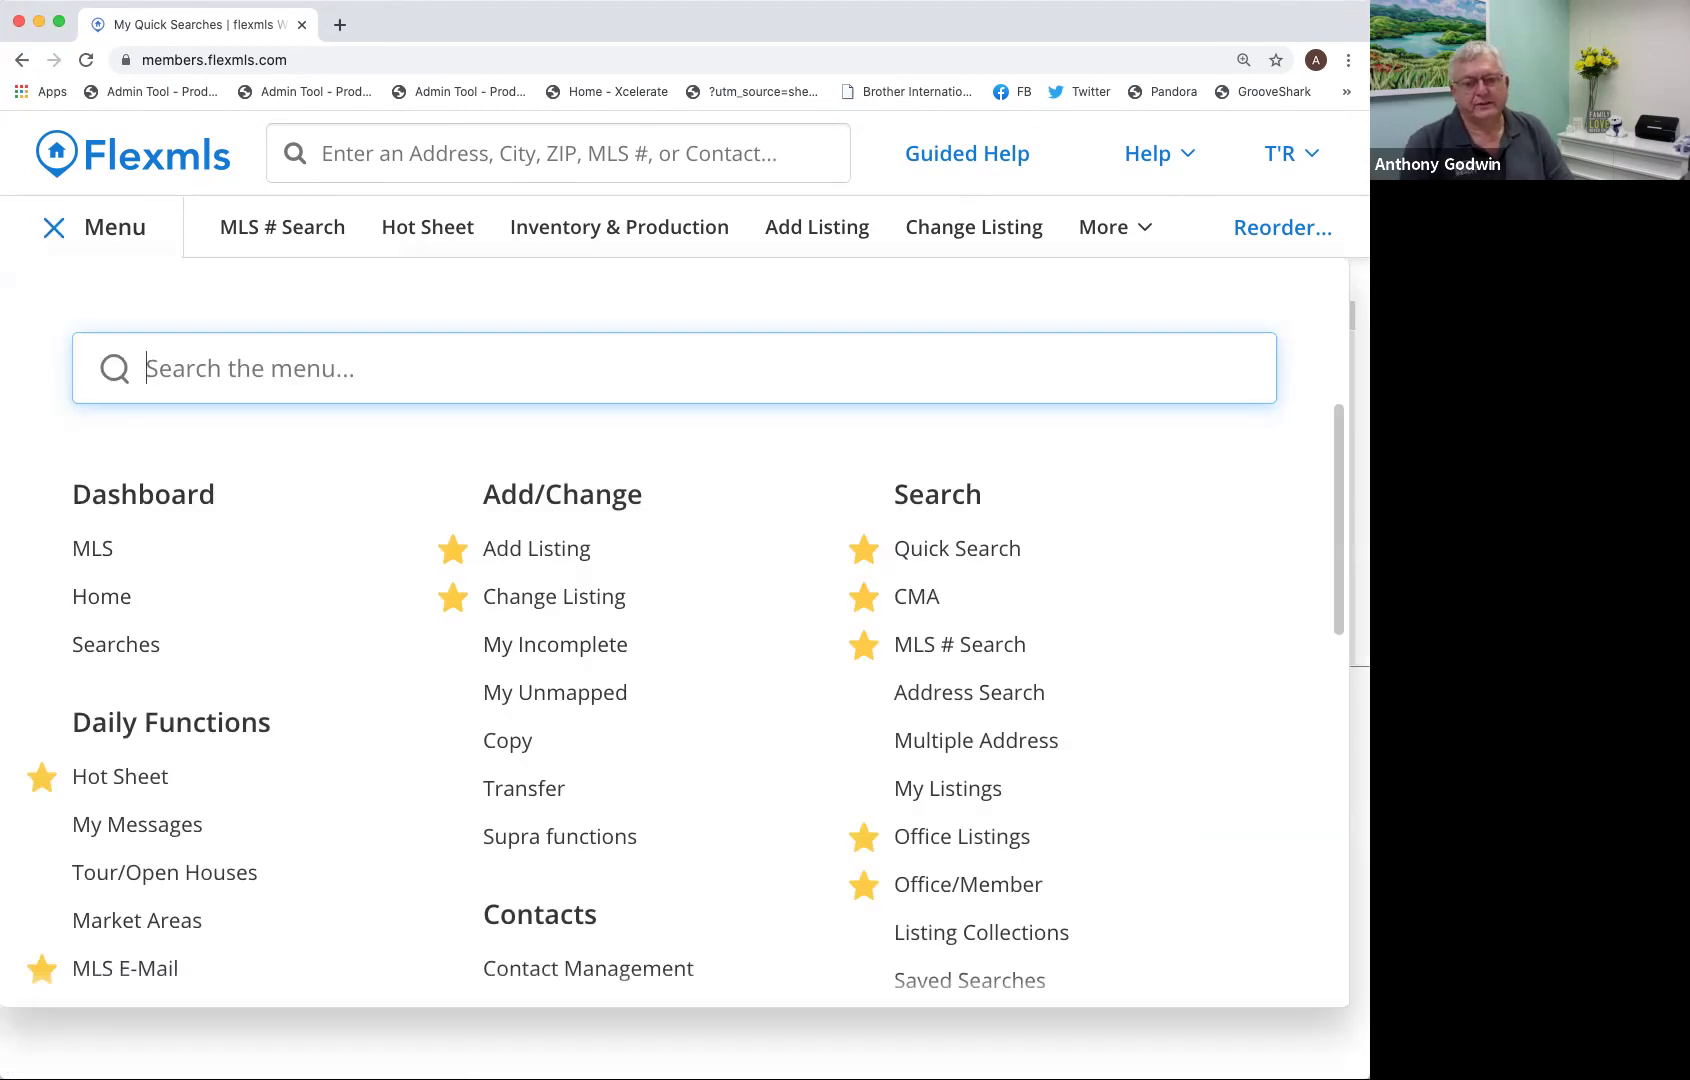
click(956, 548)
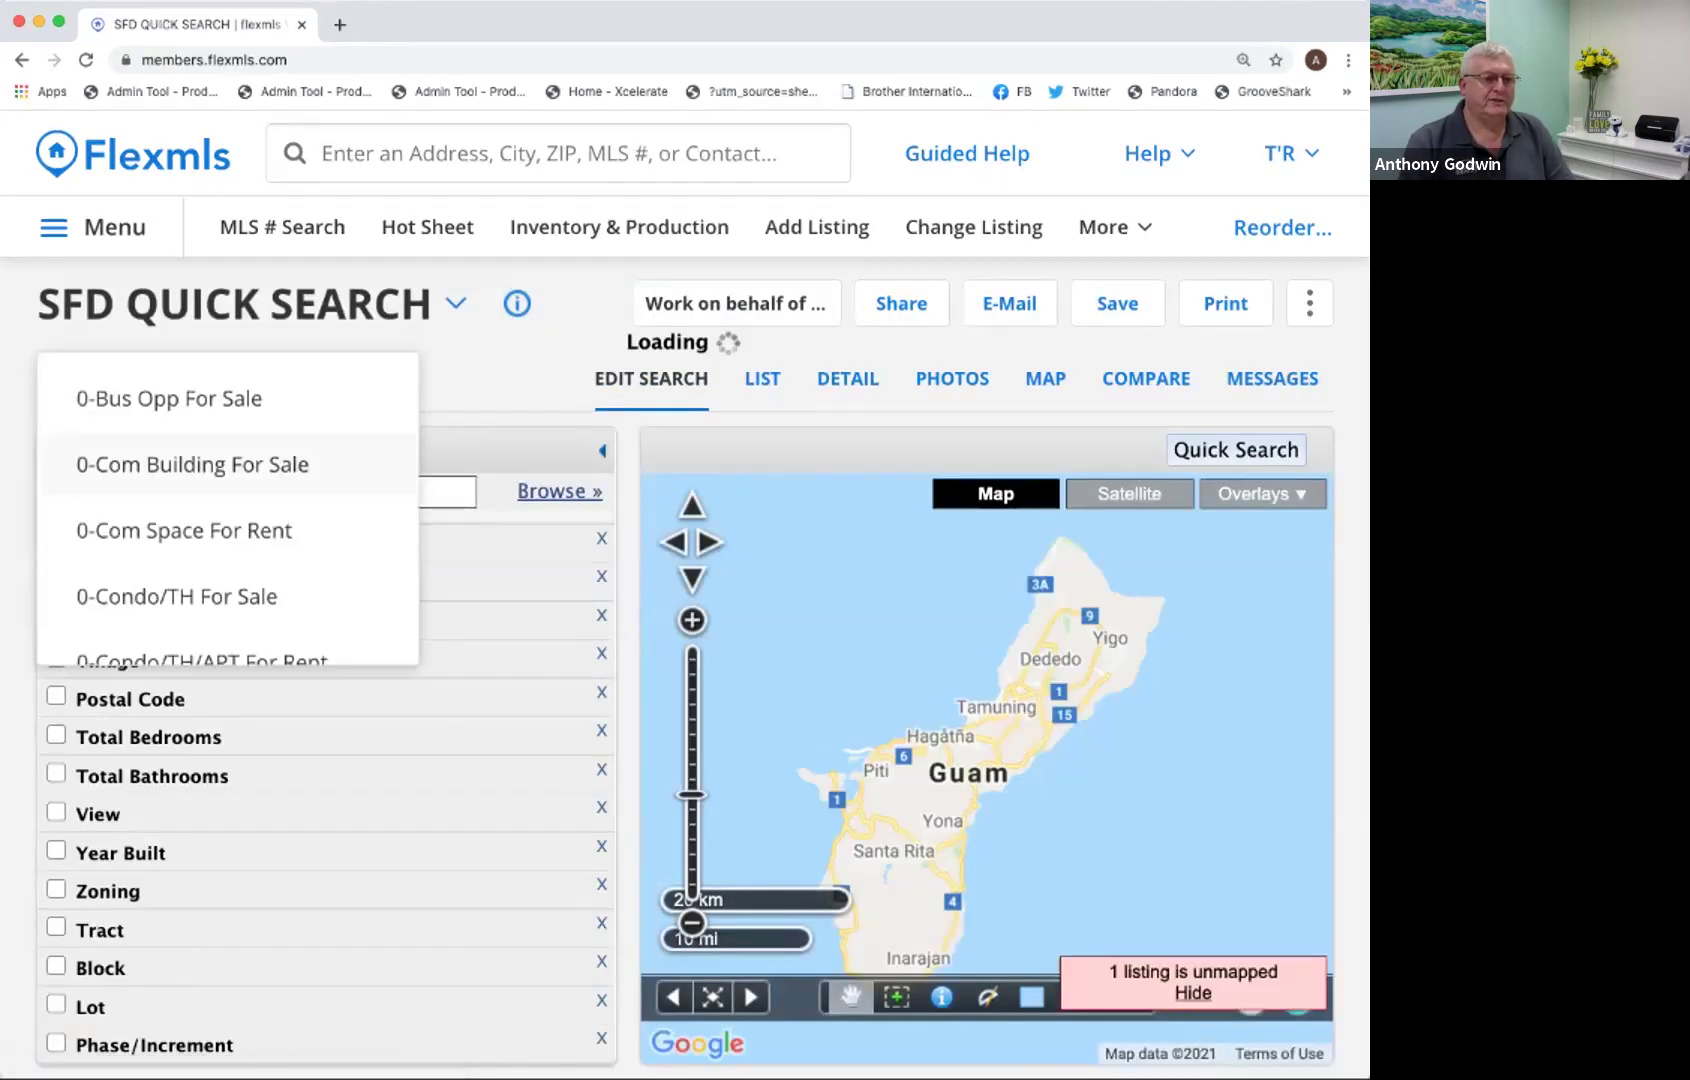
scroll(227, 500, down, 5)
scroll(227, 508, down, 7)
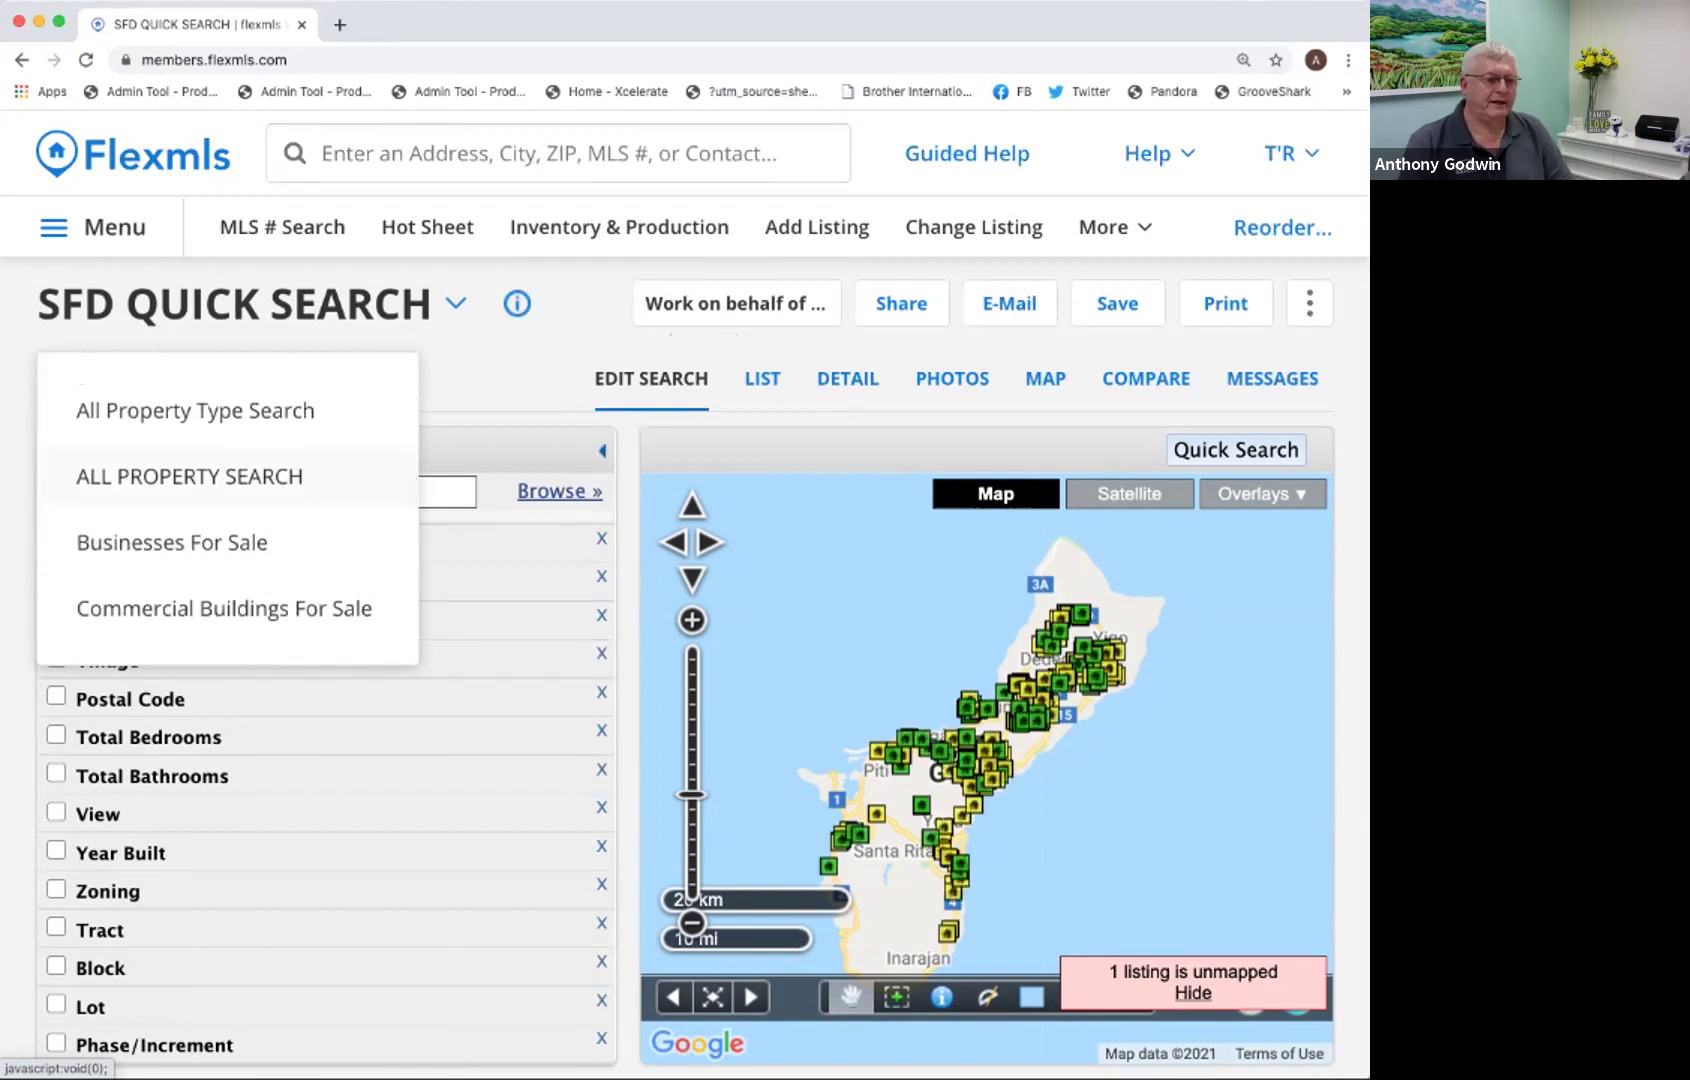
click(190, 476)
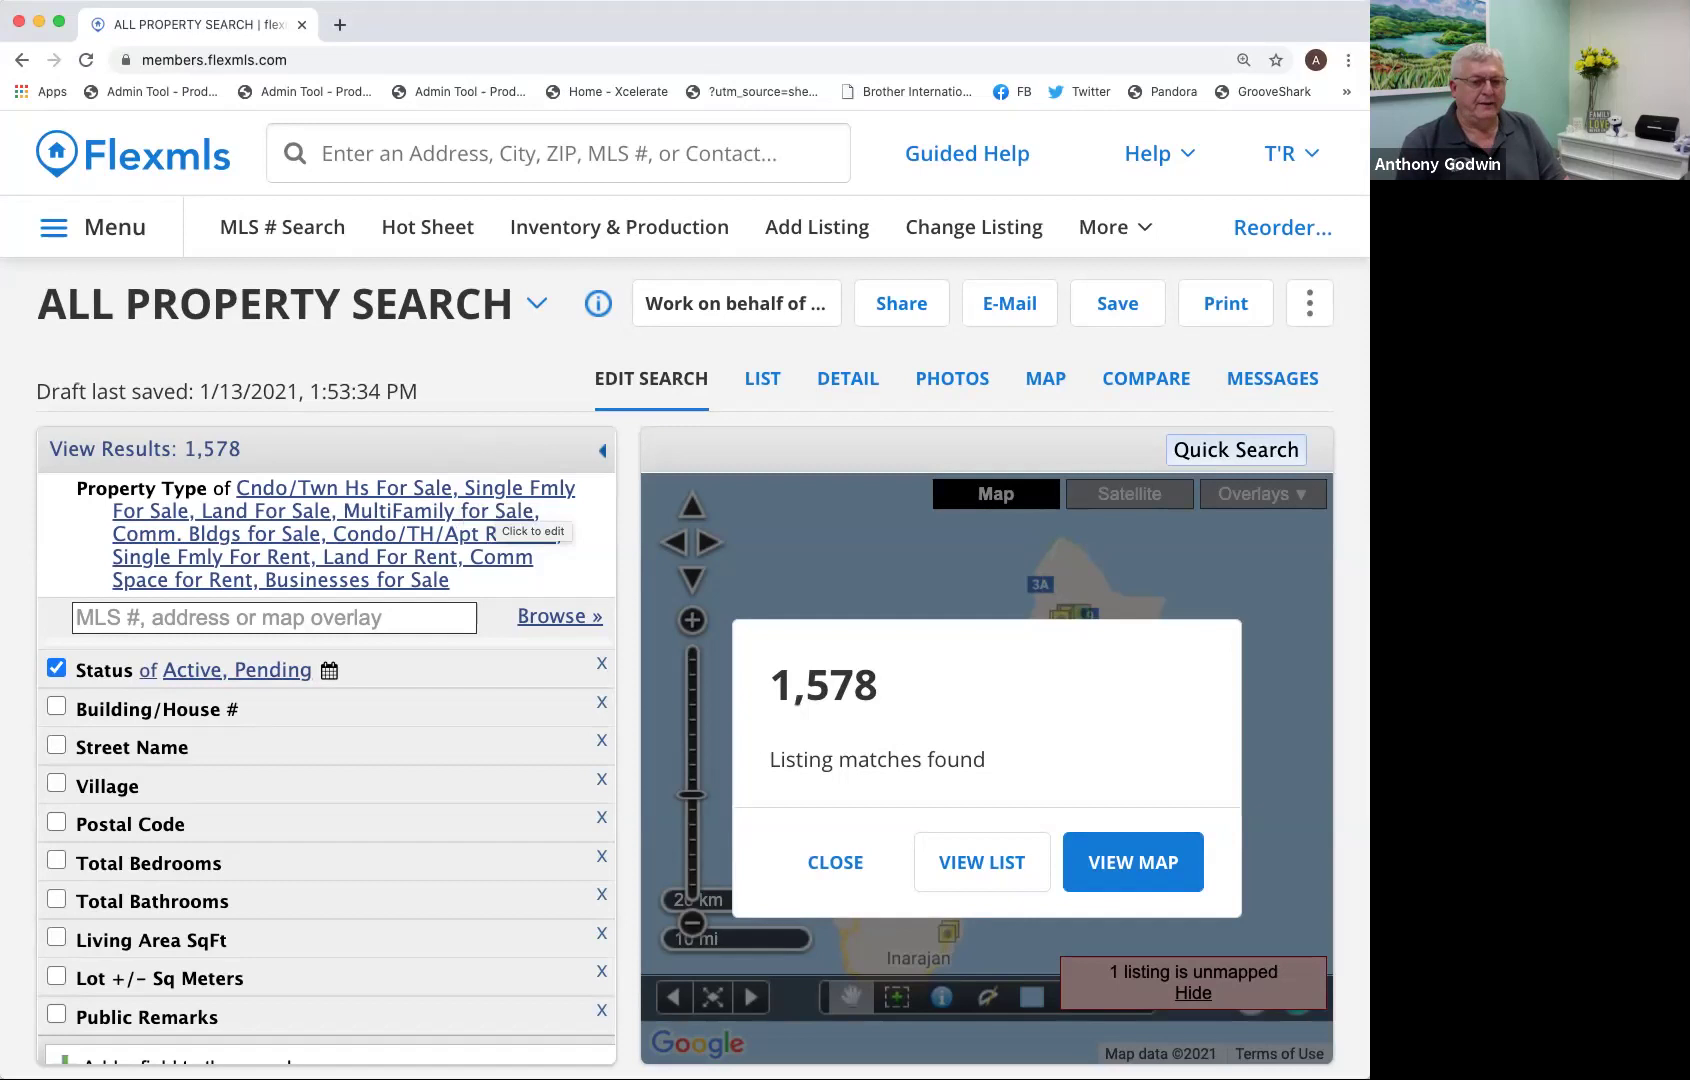
Open the Property Type criterion for editing and limit it to Comm Space for Rent.
click(490, 530)
scroll(326, 638, down, 5)
scroll(326, 638, down, 3)
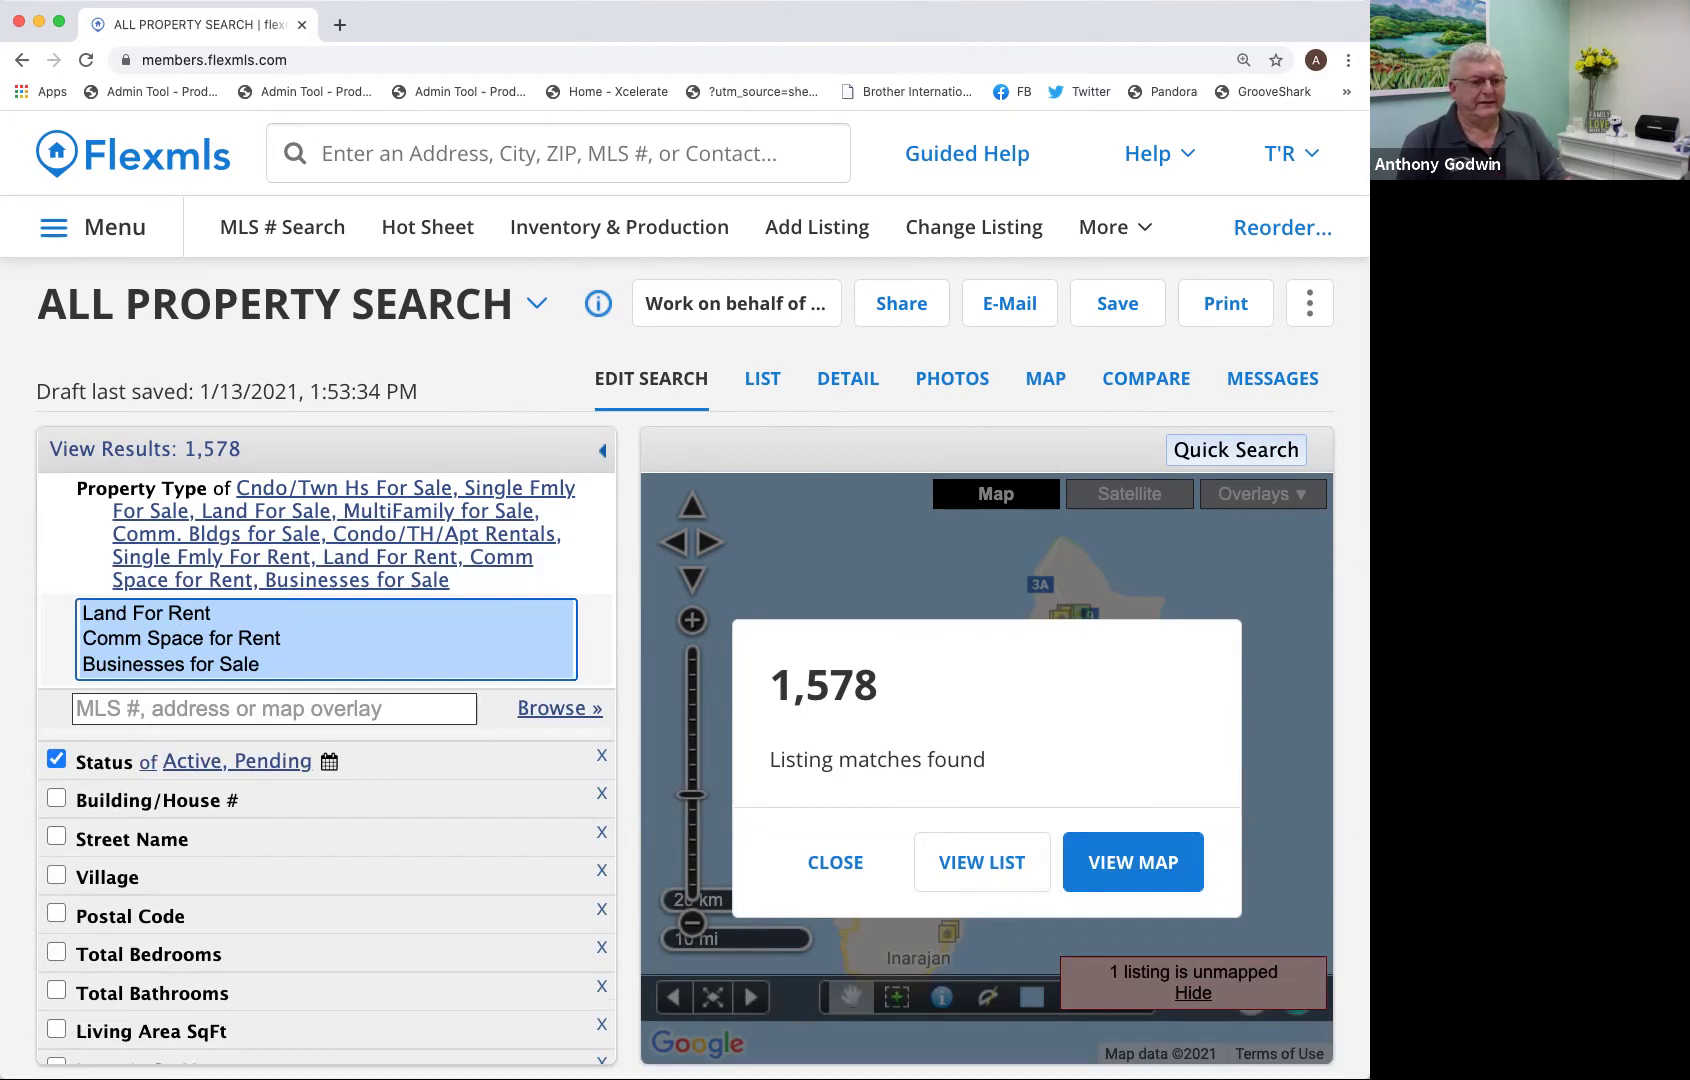
click(181, 638)
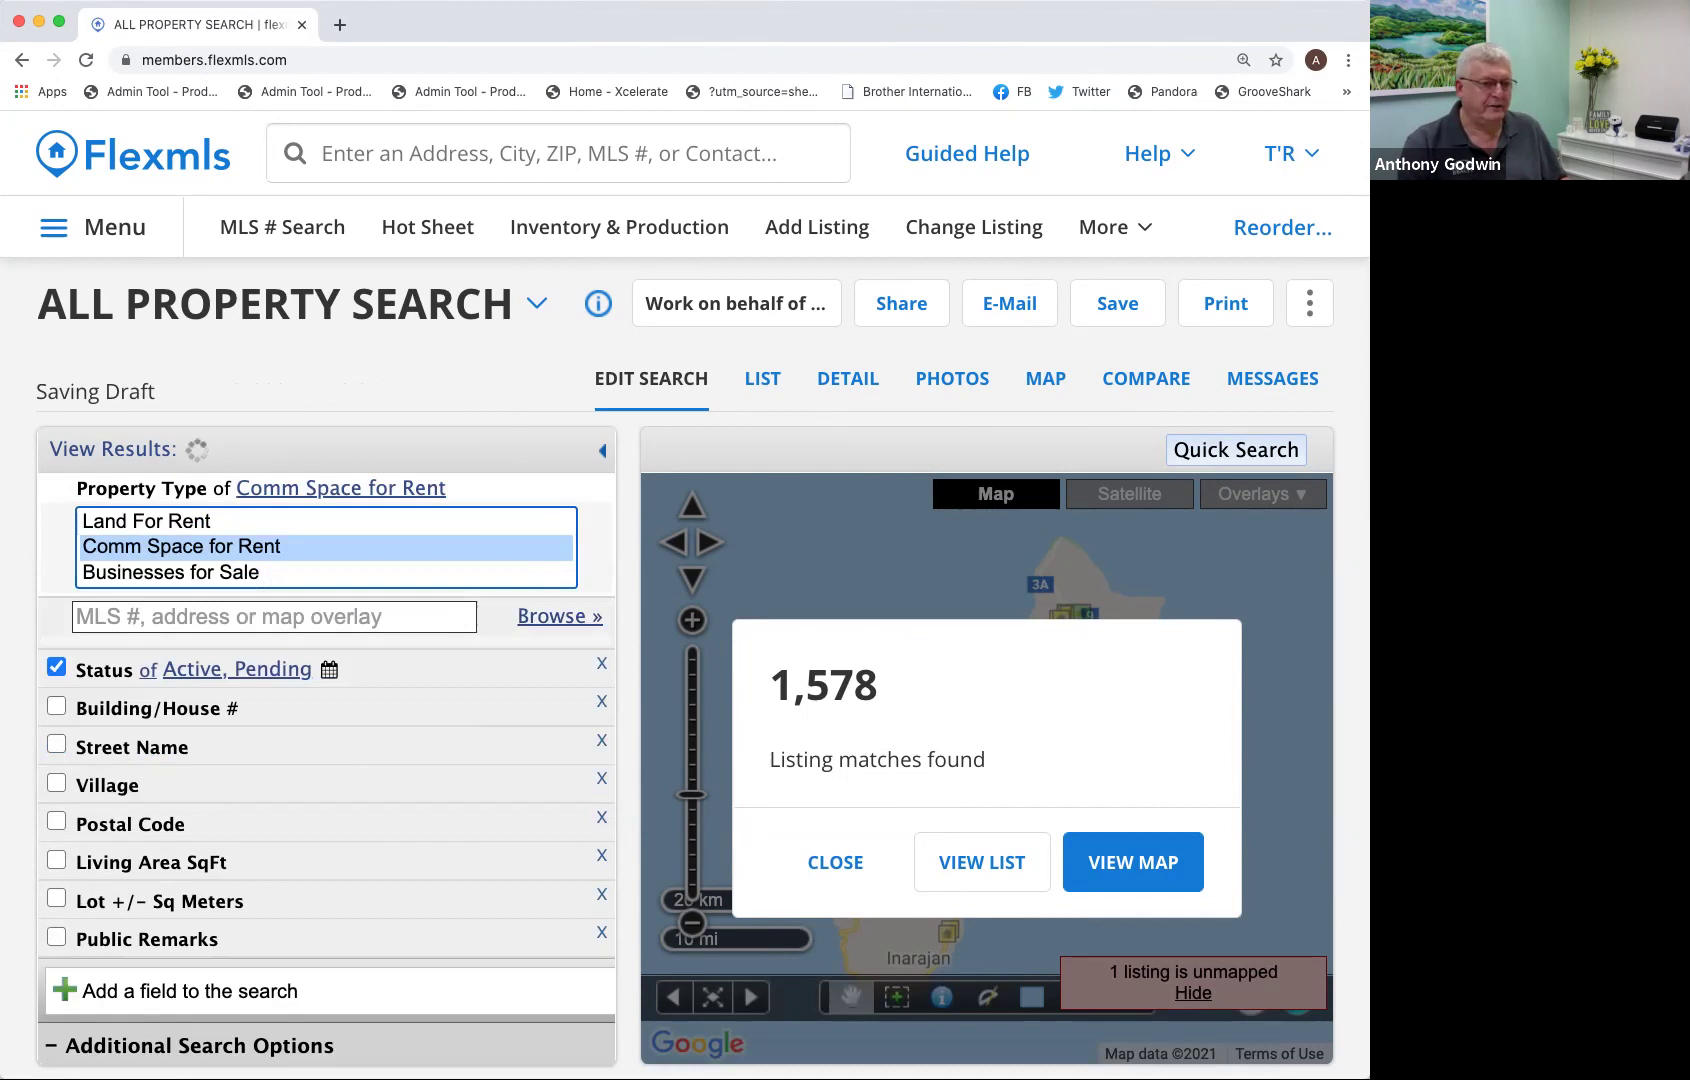
Set the Property Type criterion to the two non-adjacent types Comm. Bldgs for Sale and Single Fmly For Rent.
scroll(326, 547, up, 3)
scroll(326, 547, down, 2)
scroll(326, 547, up, 2)
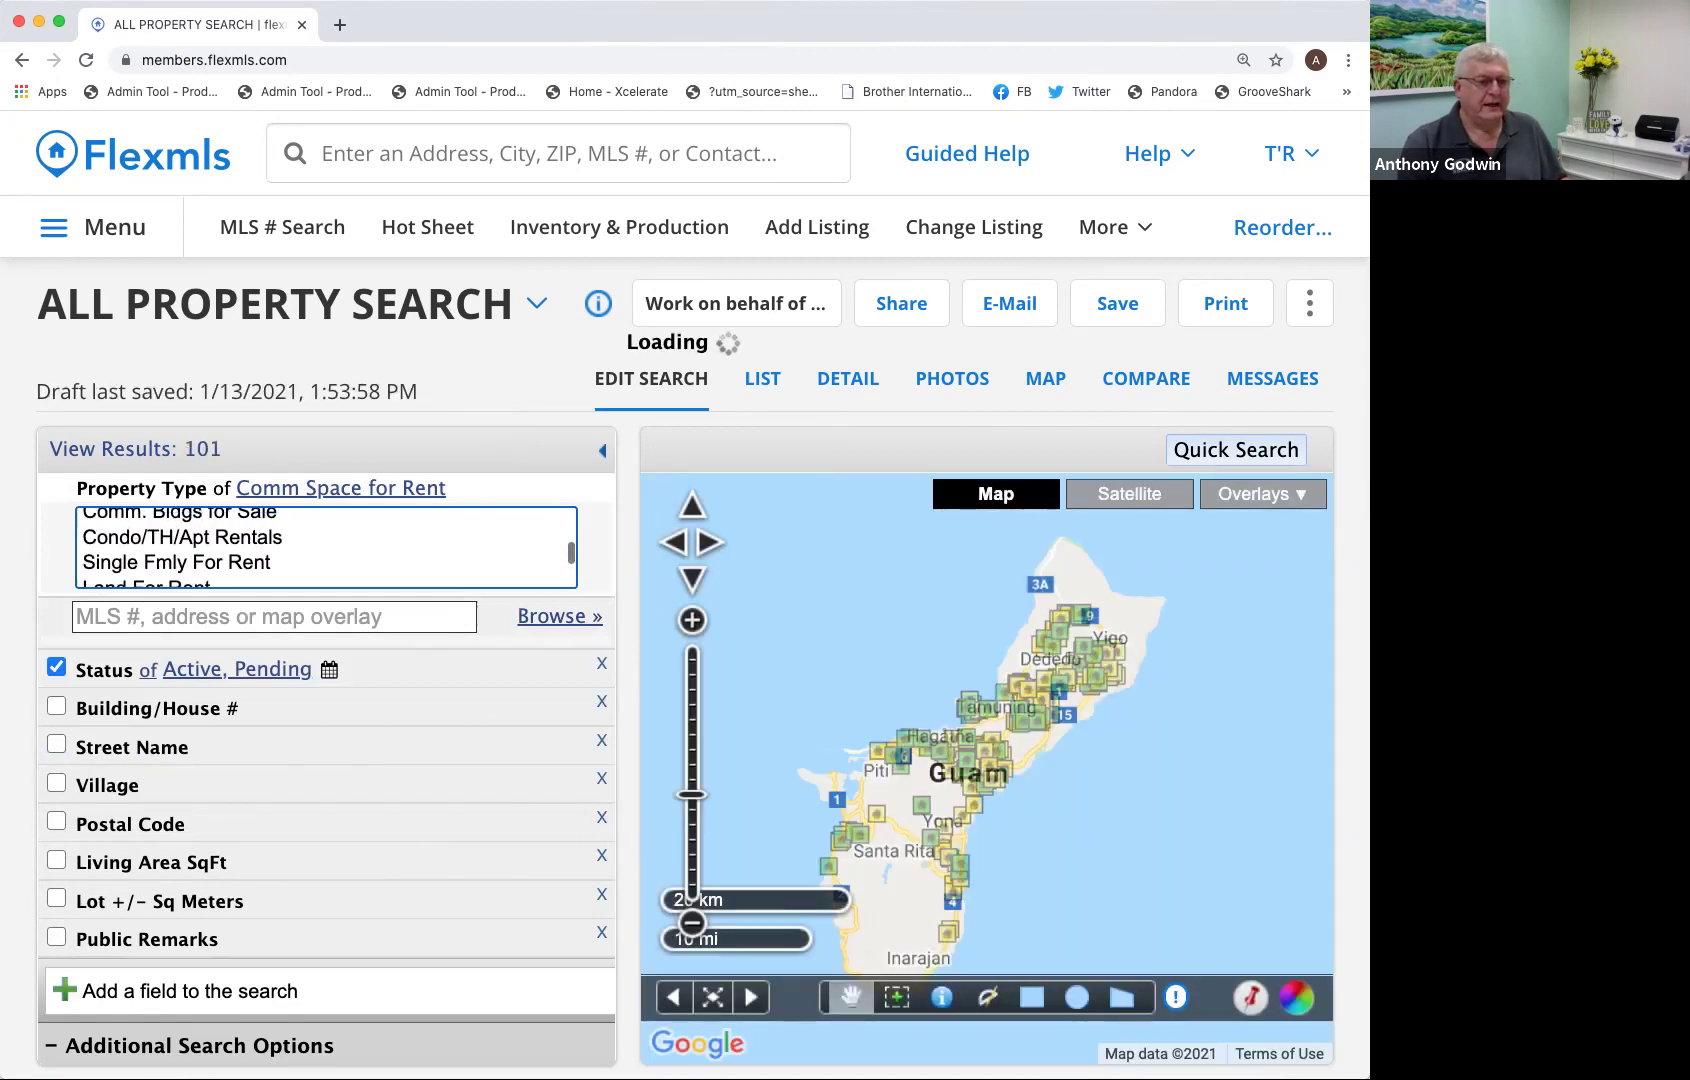
scroll(326, 547, up, 2)
scroll(326, 547, down, 2)
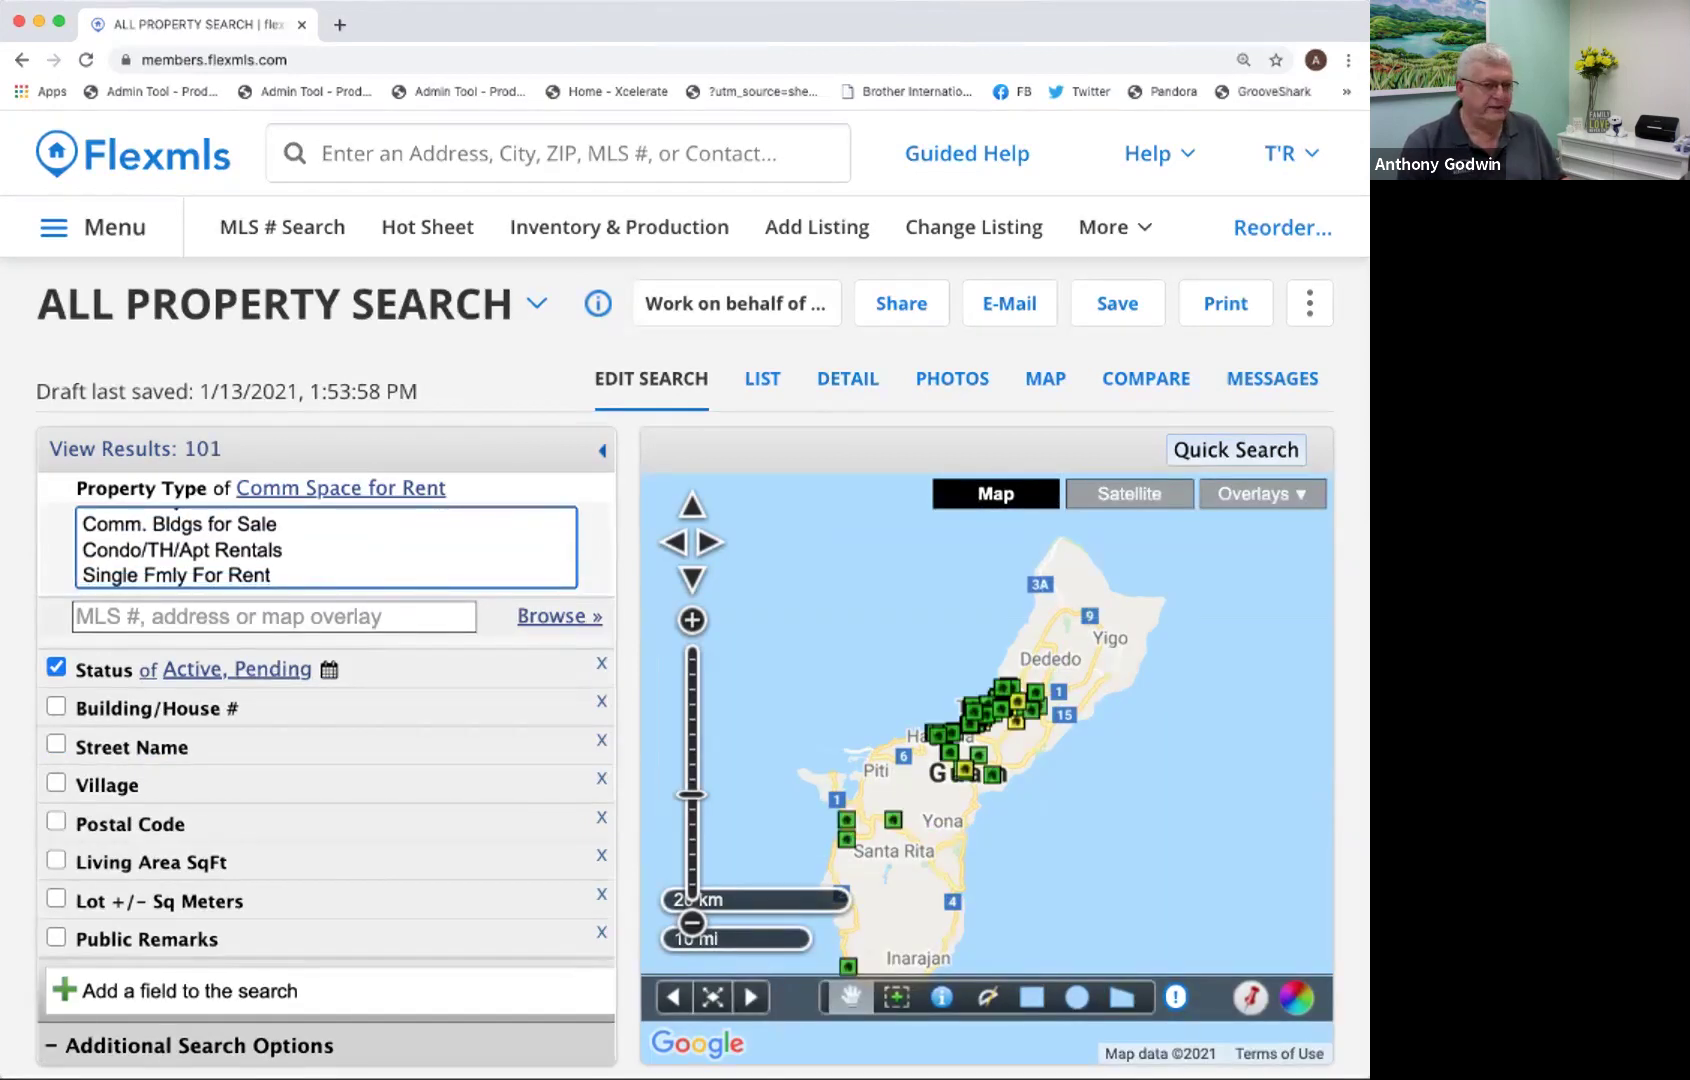
shift+click(179, 524)
click(179, 570)
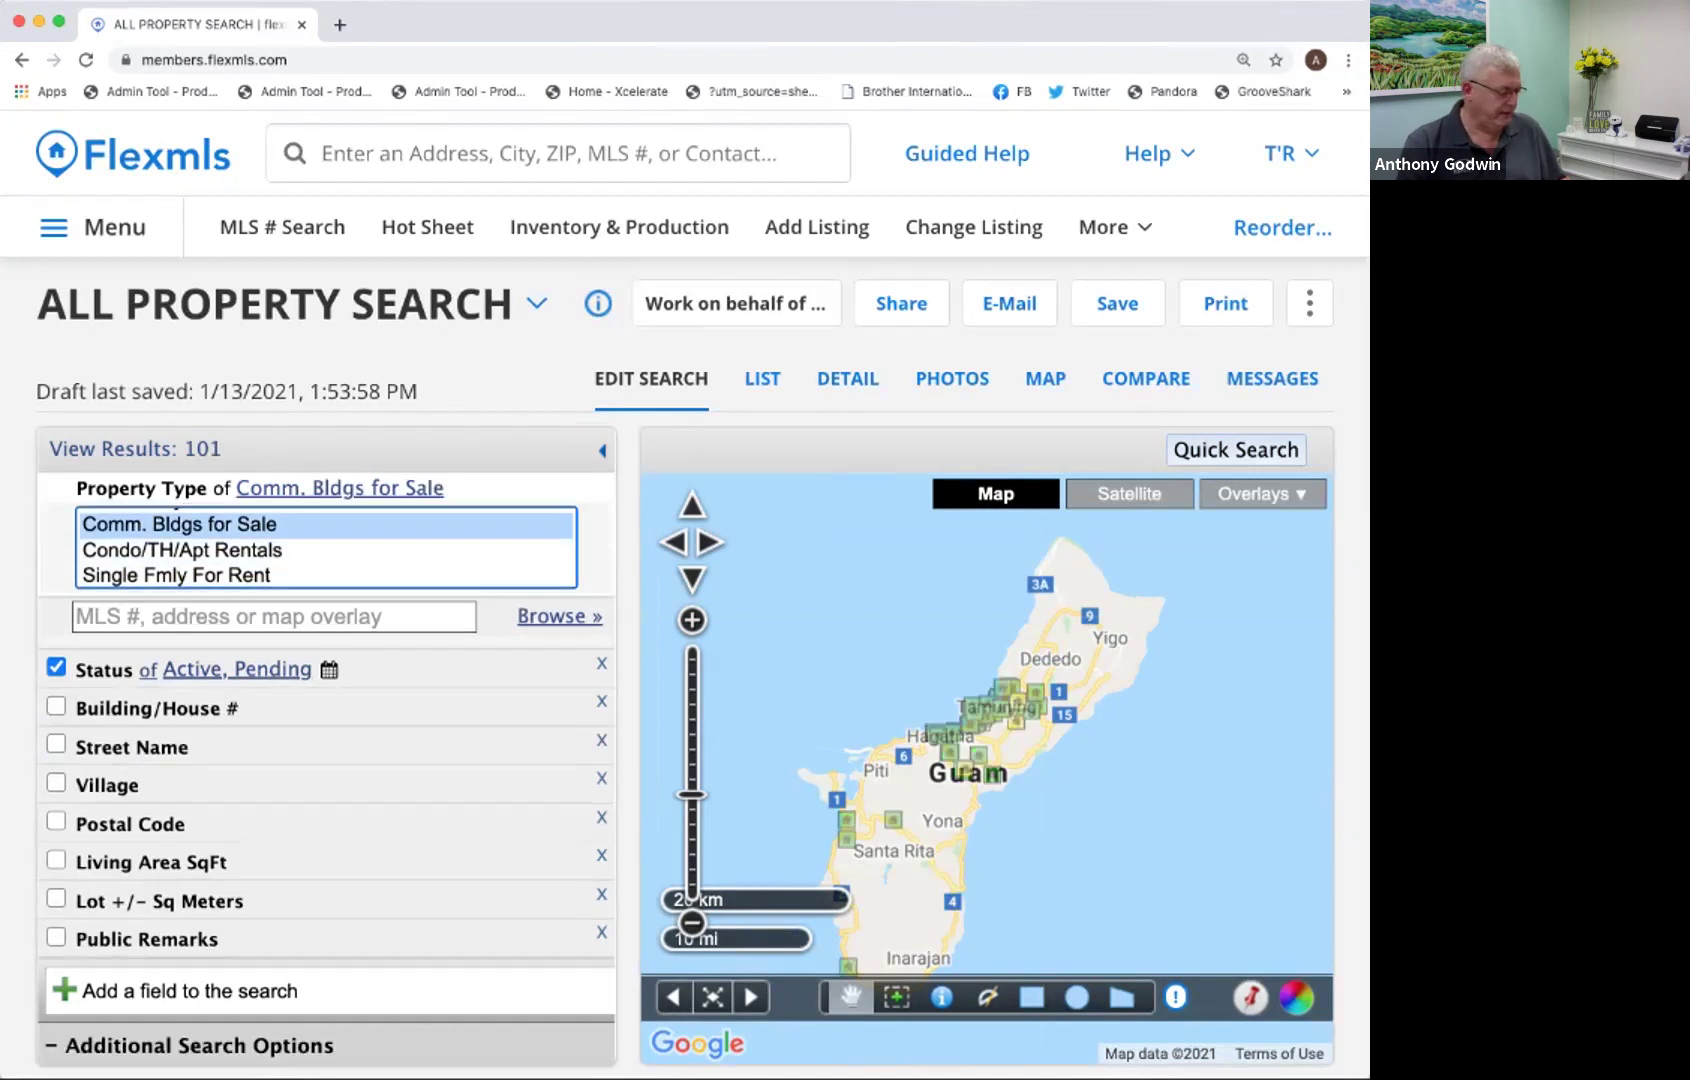
super+click(176, 575)
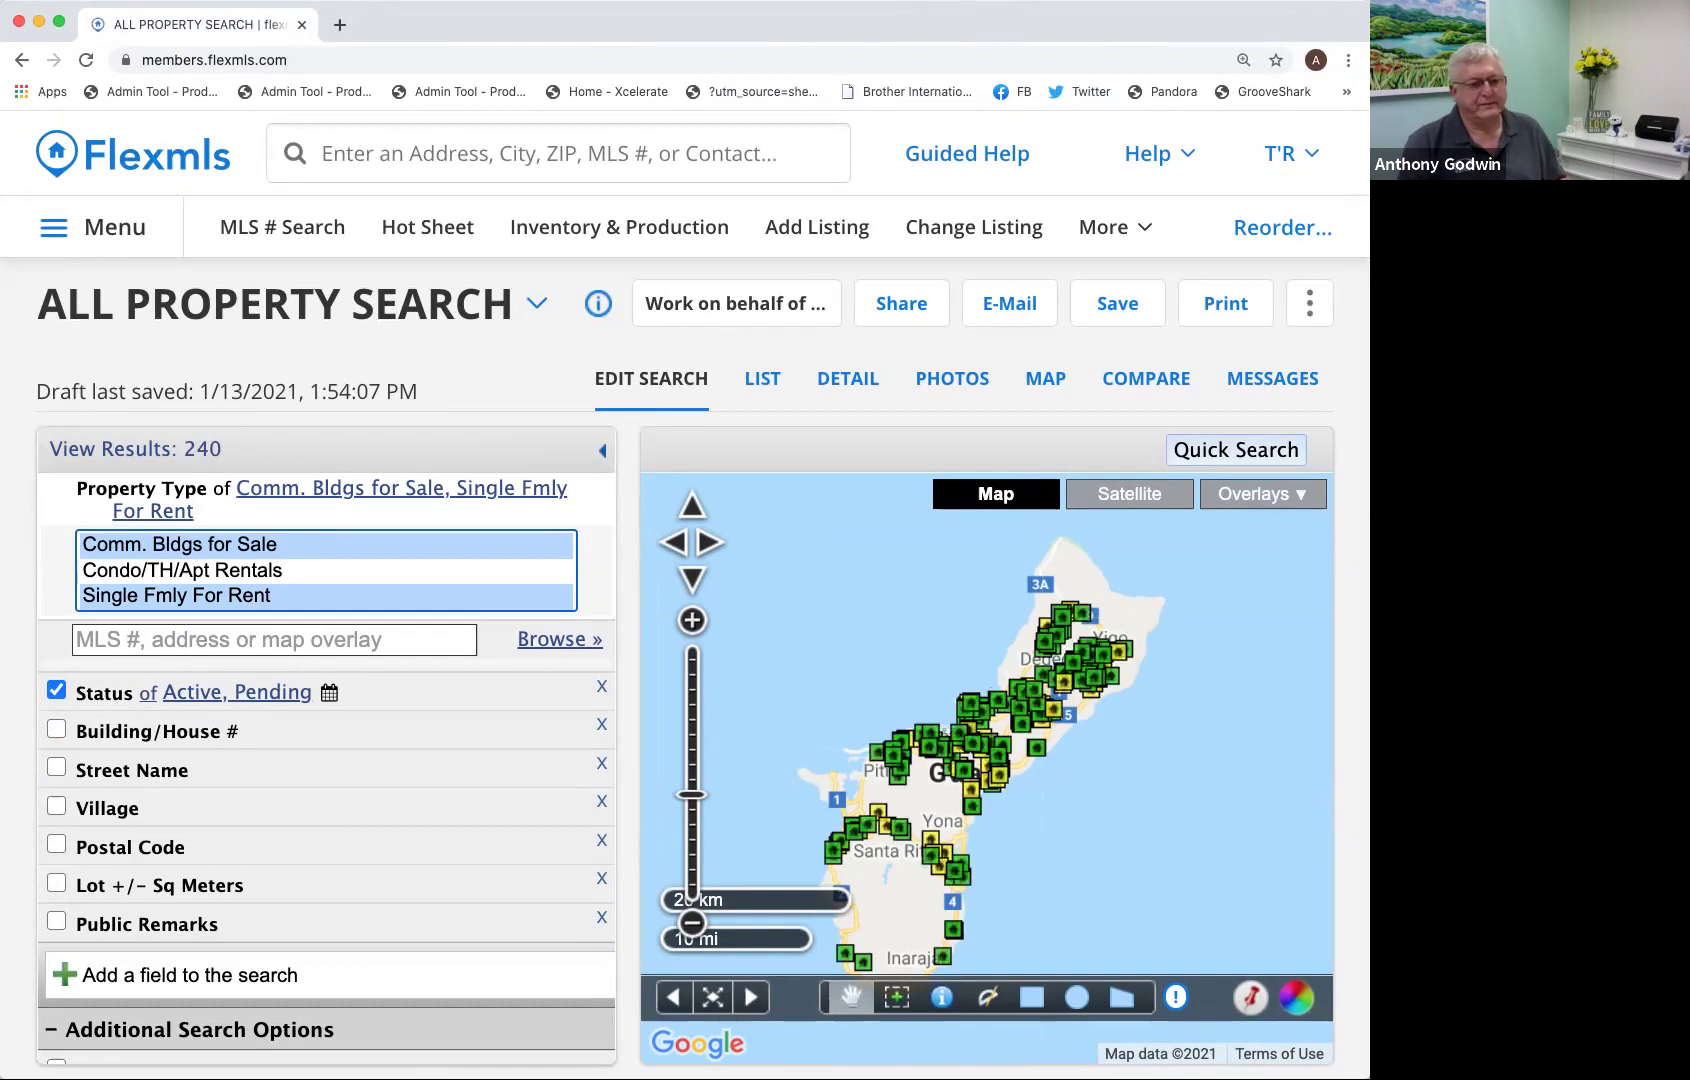
Select the full range of property types, from Cndo/Twn Hs For Sale through Businesses for Sale.
scroll(326, 570, down, 1)
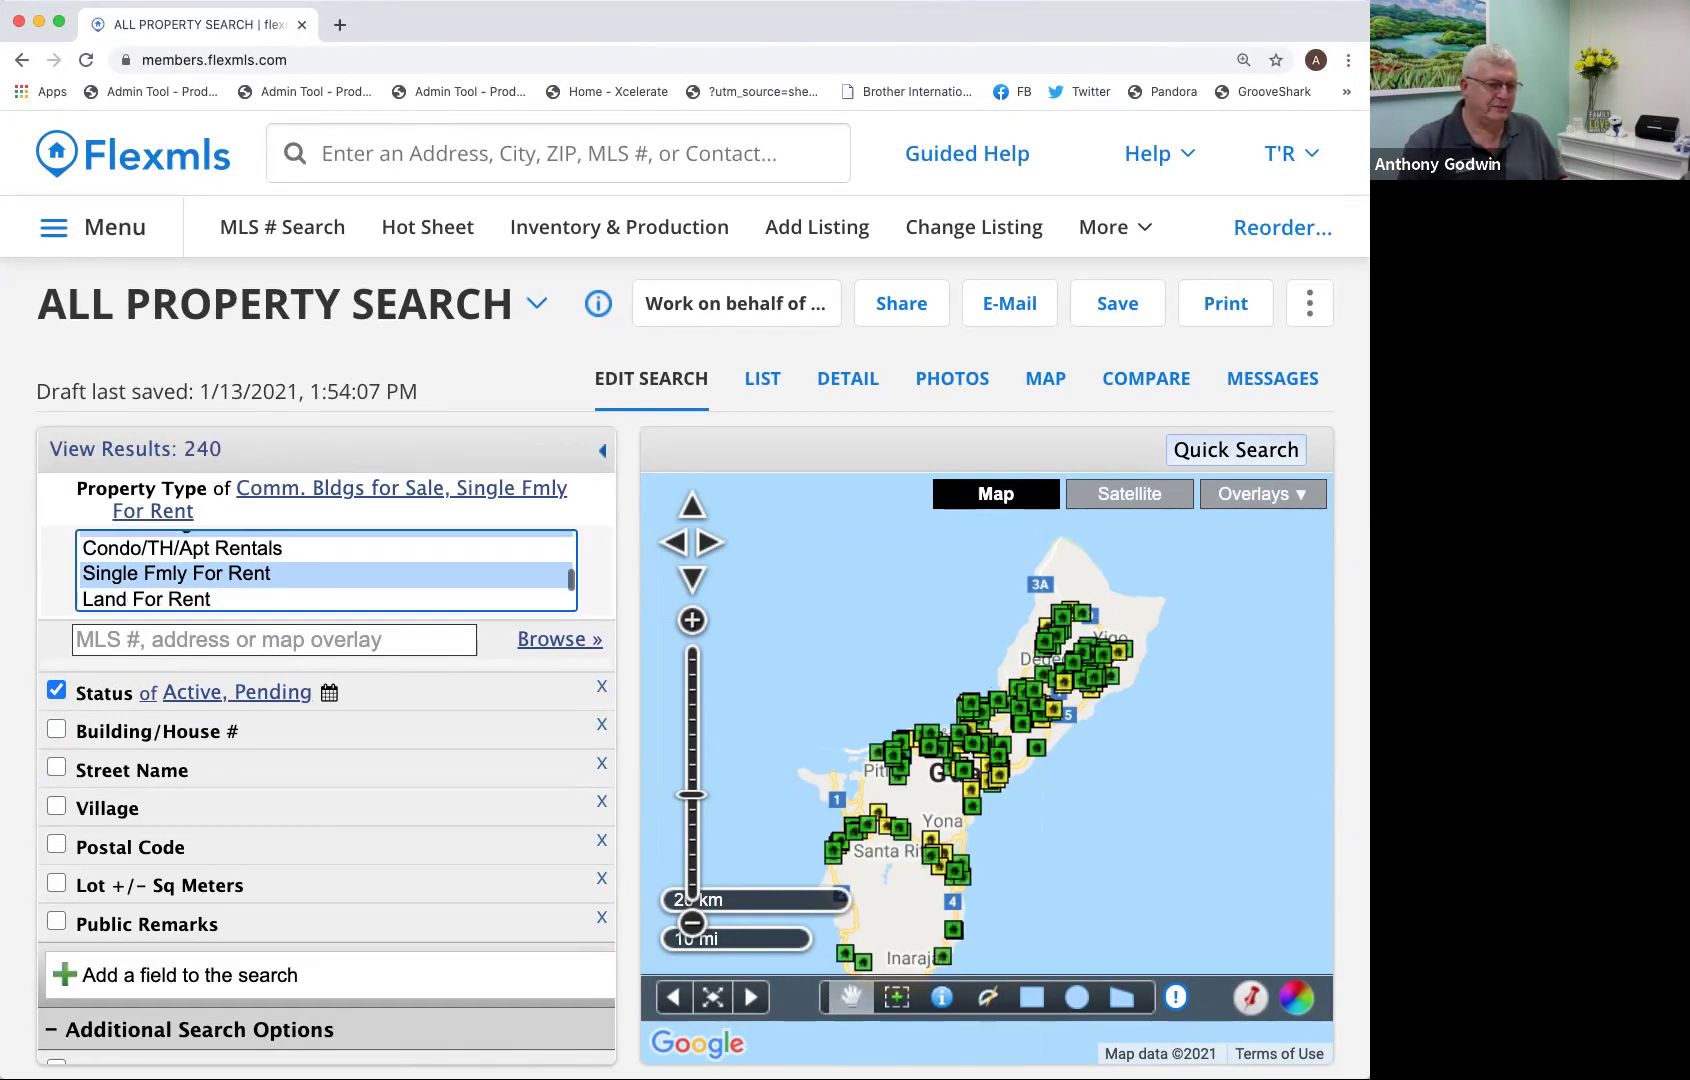
scroll(326, 570, up, 4)
click(180, 545)
scroll(326, 560, down, 6)
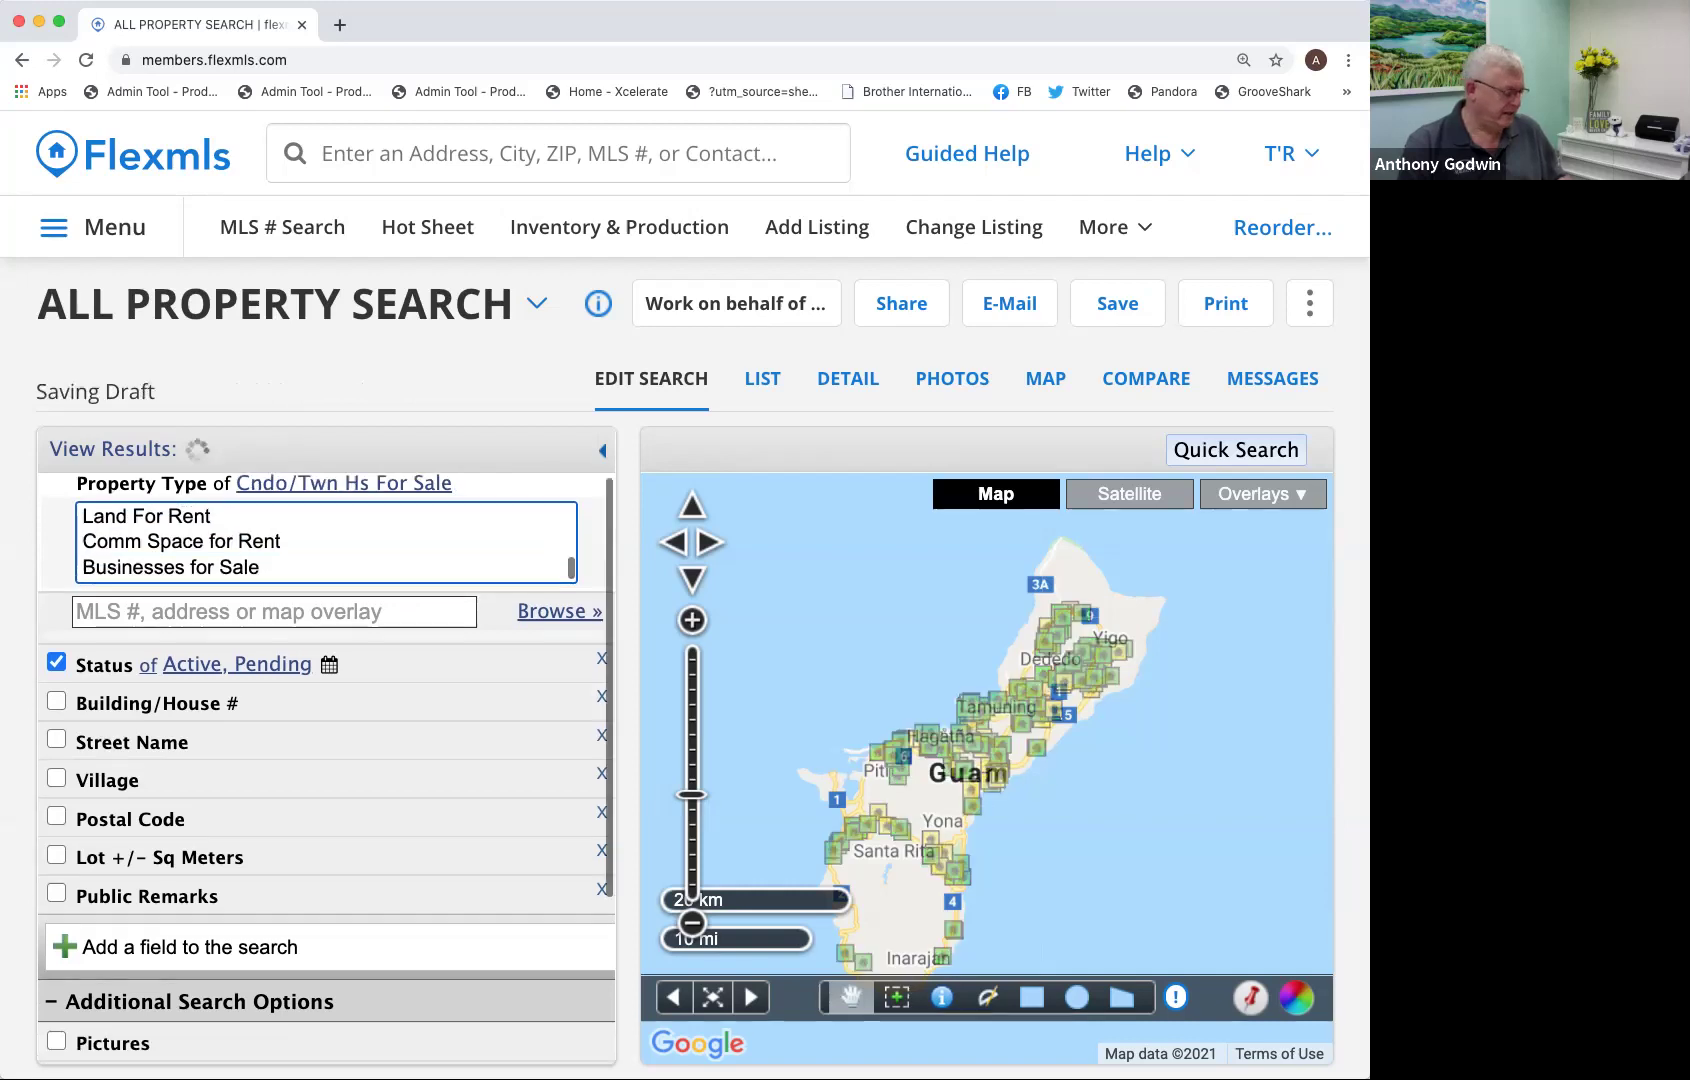
shift+click(170, 541)
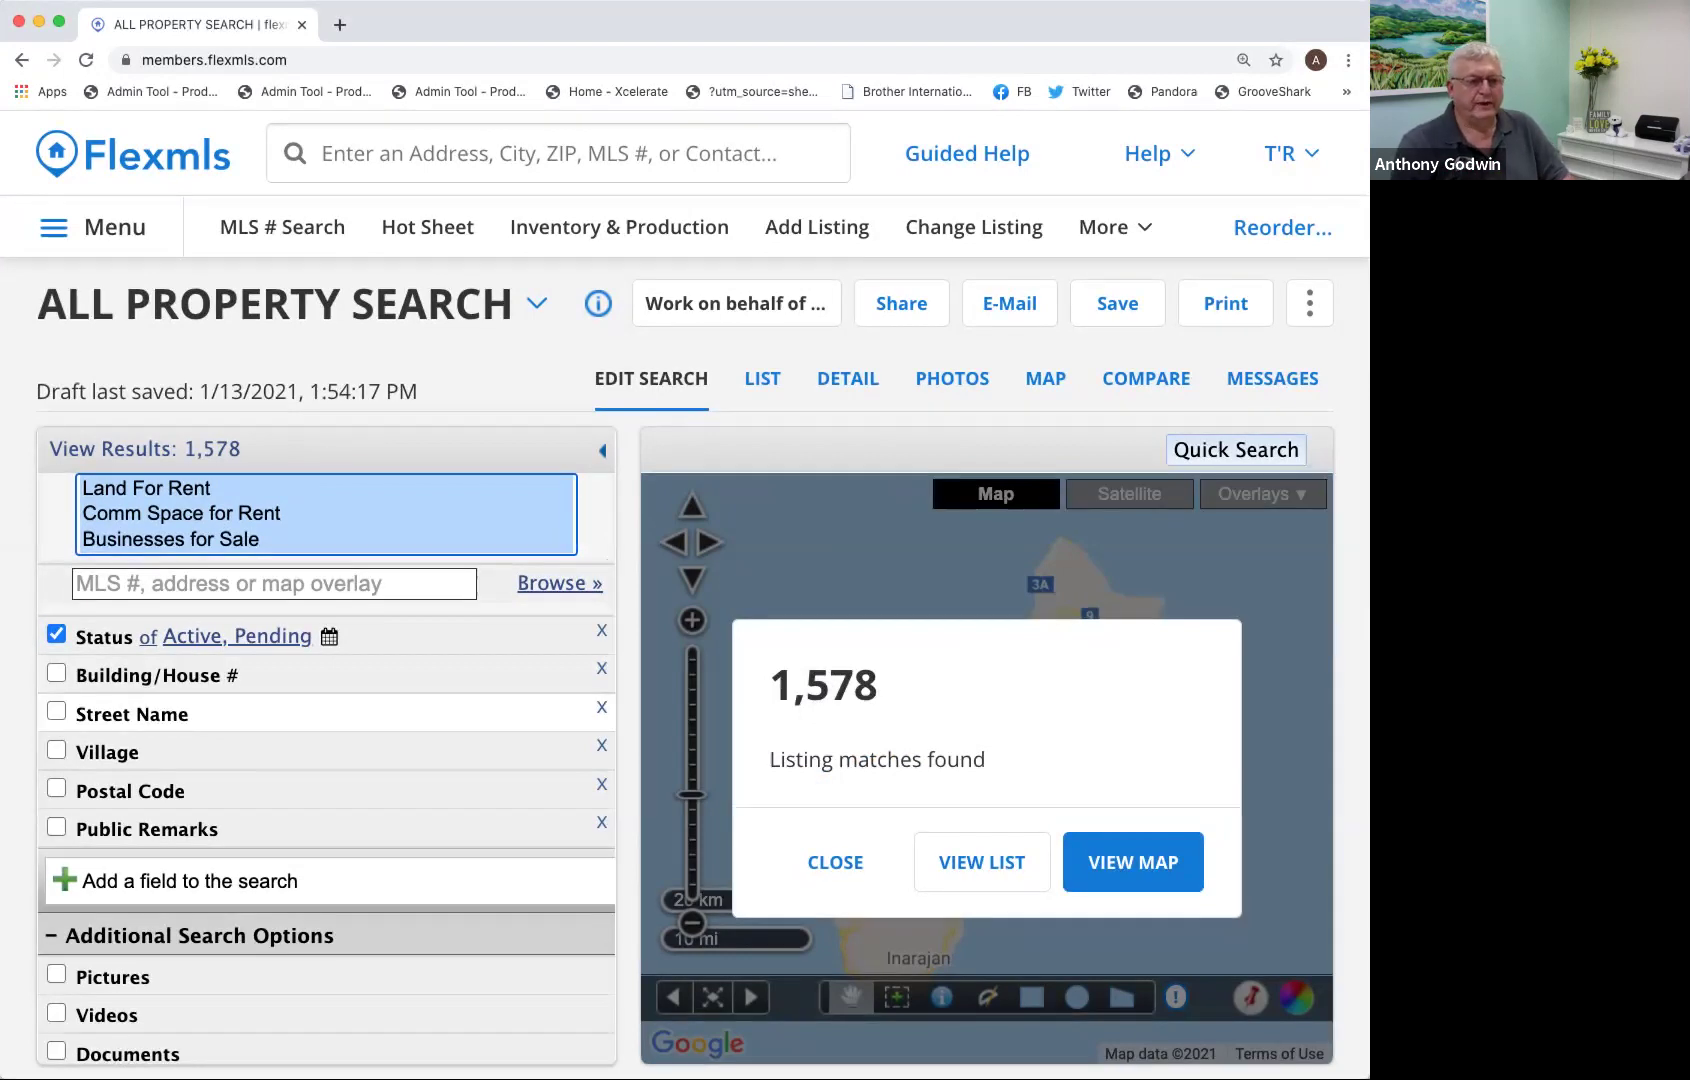
Enable the Village criterion and set it to Dededo.
click(56, 749)
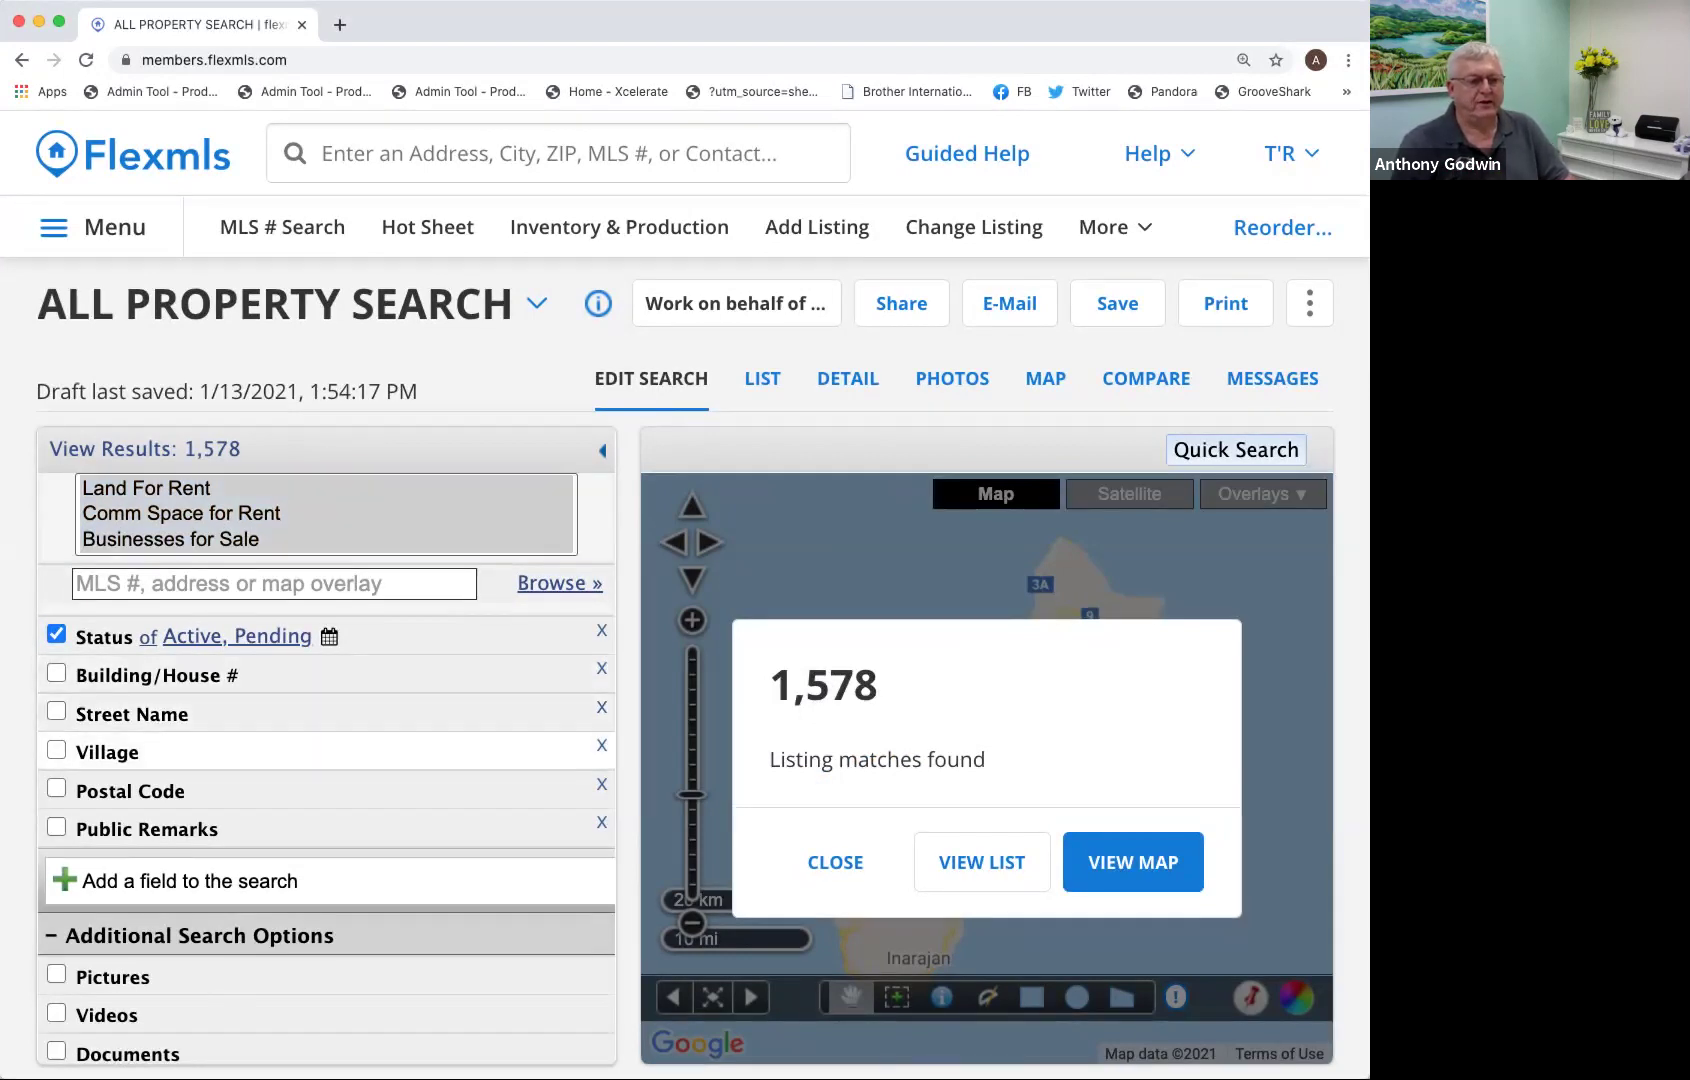
scroll(326, 811, down, 2)
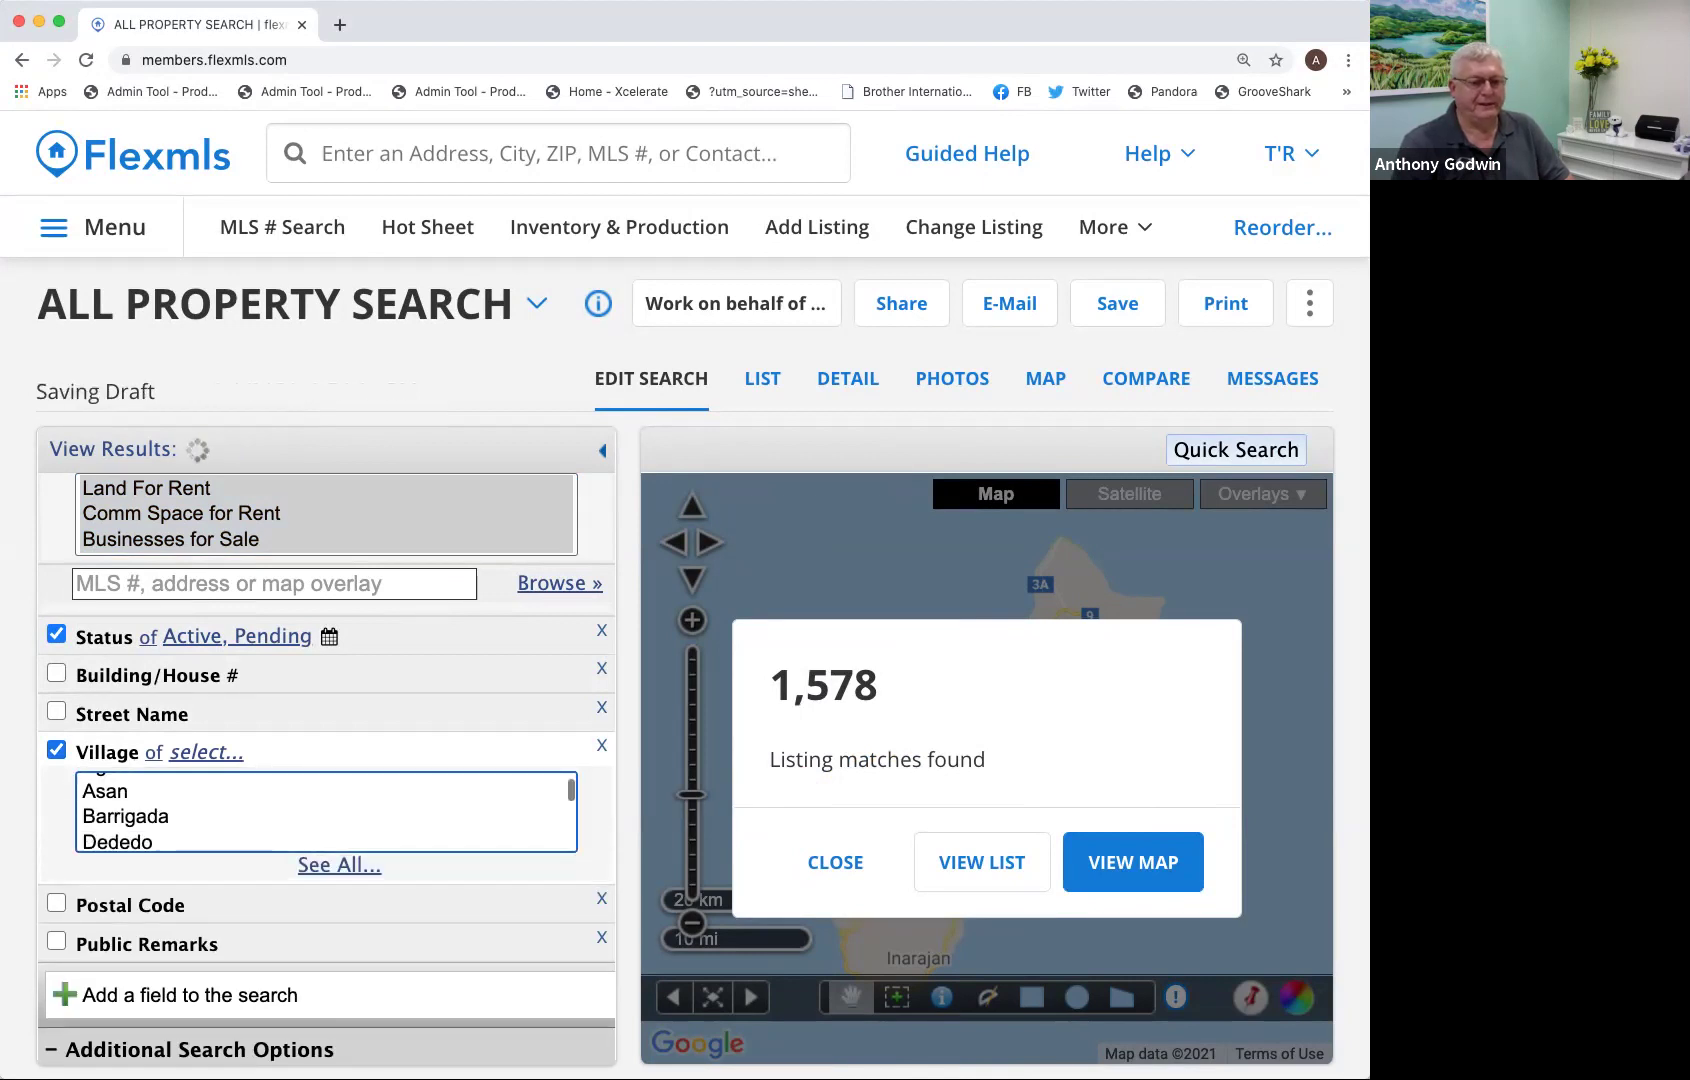
scroll(326, 811, down, 1)
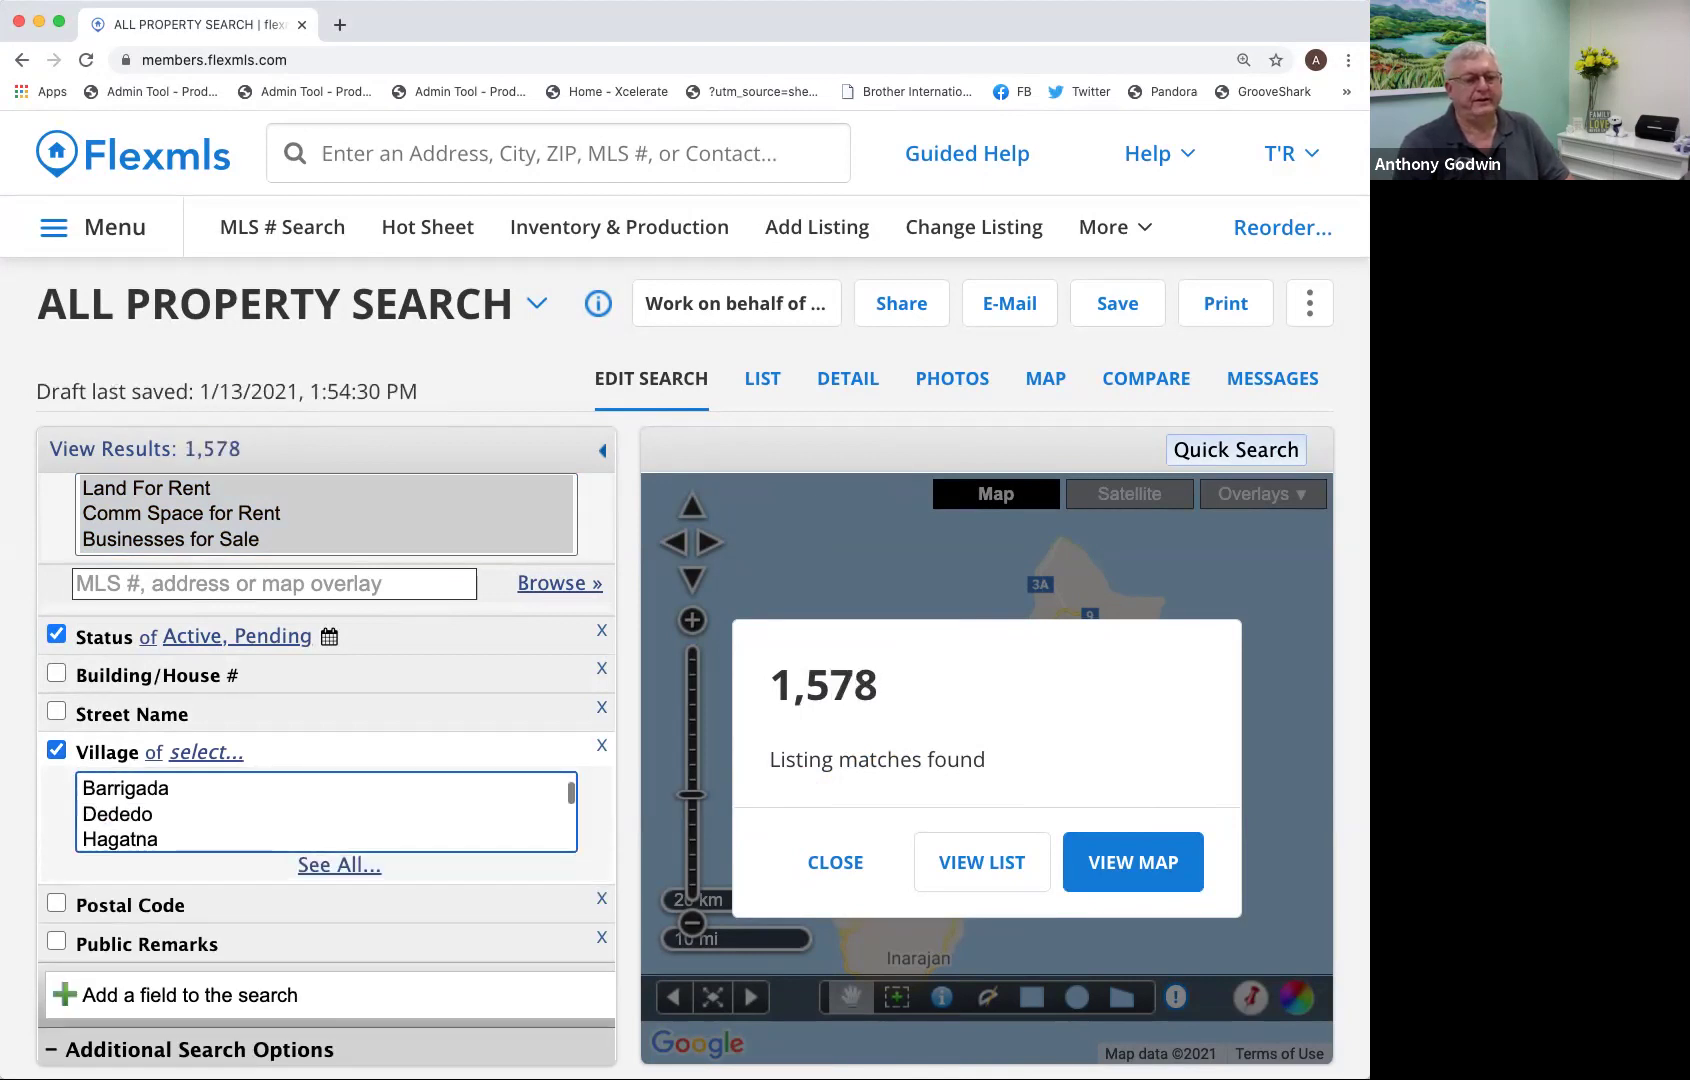
click(117, 814)
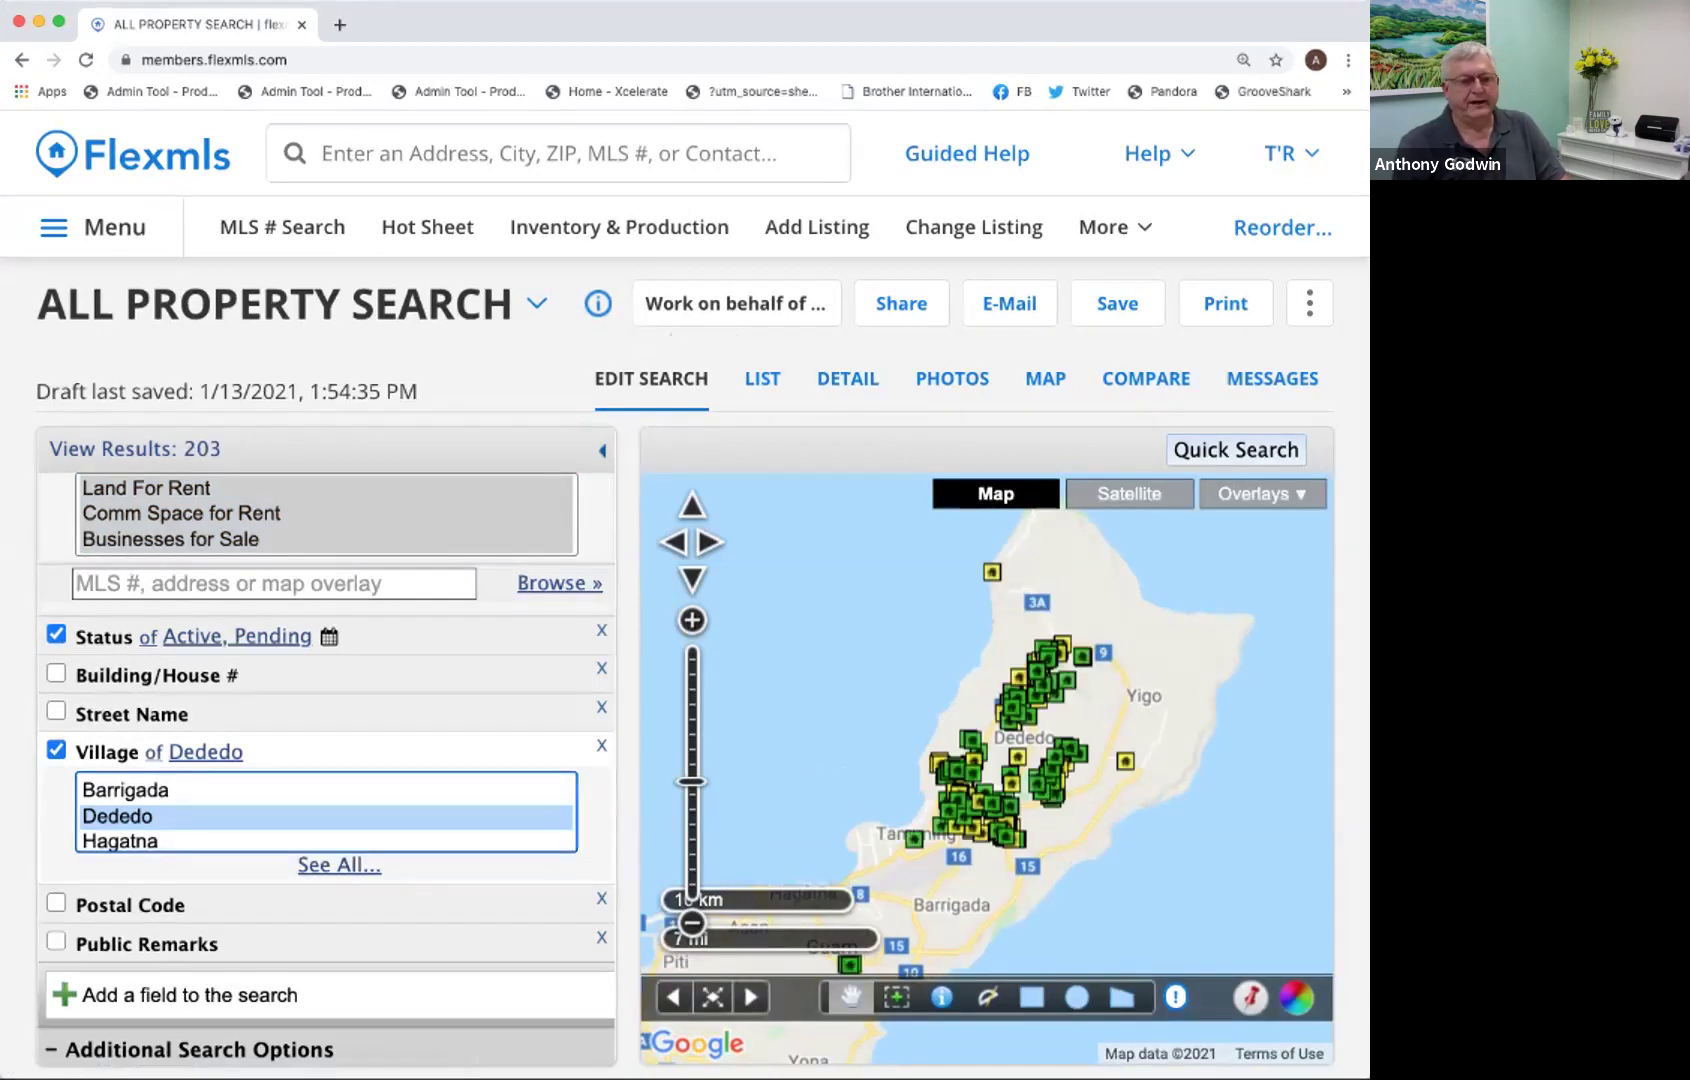
Enable the Public Remarks criterion below the Village field and set its search term to *pool*.
scroll(326, 811, down, 1)
scroll(326, 811, down, 1)
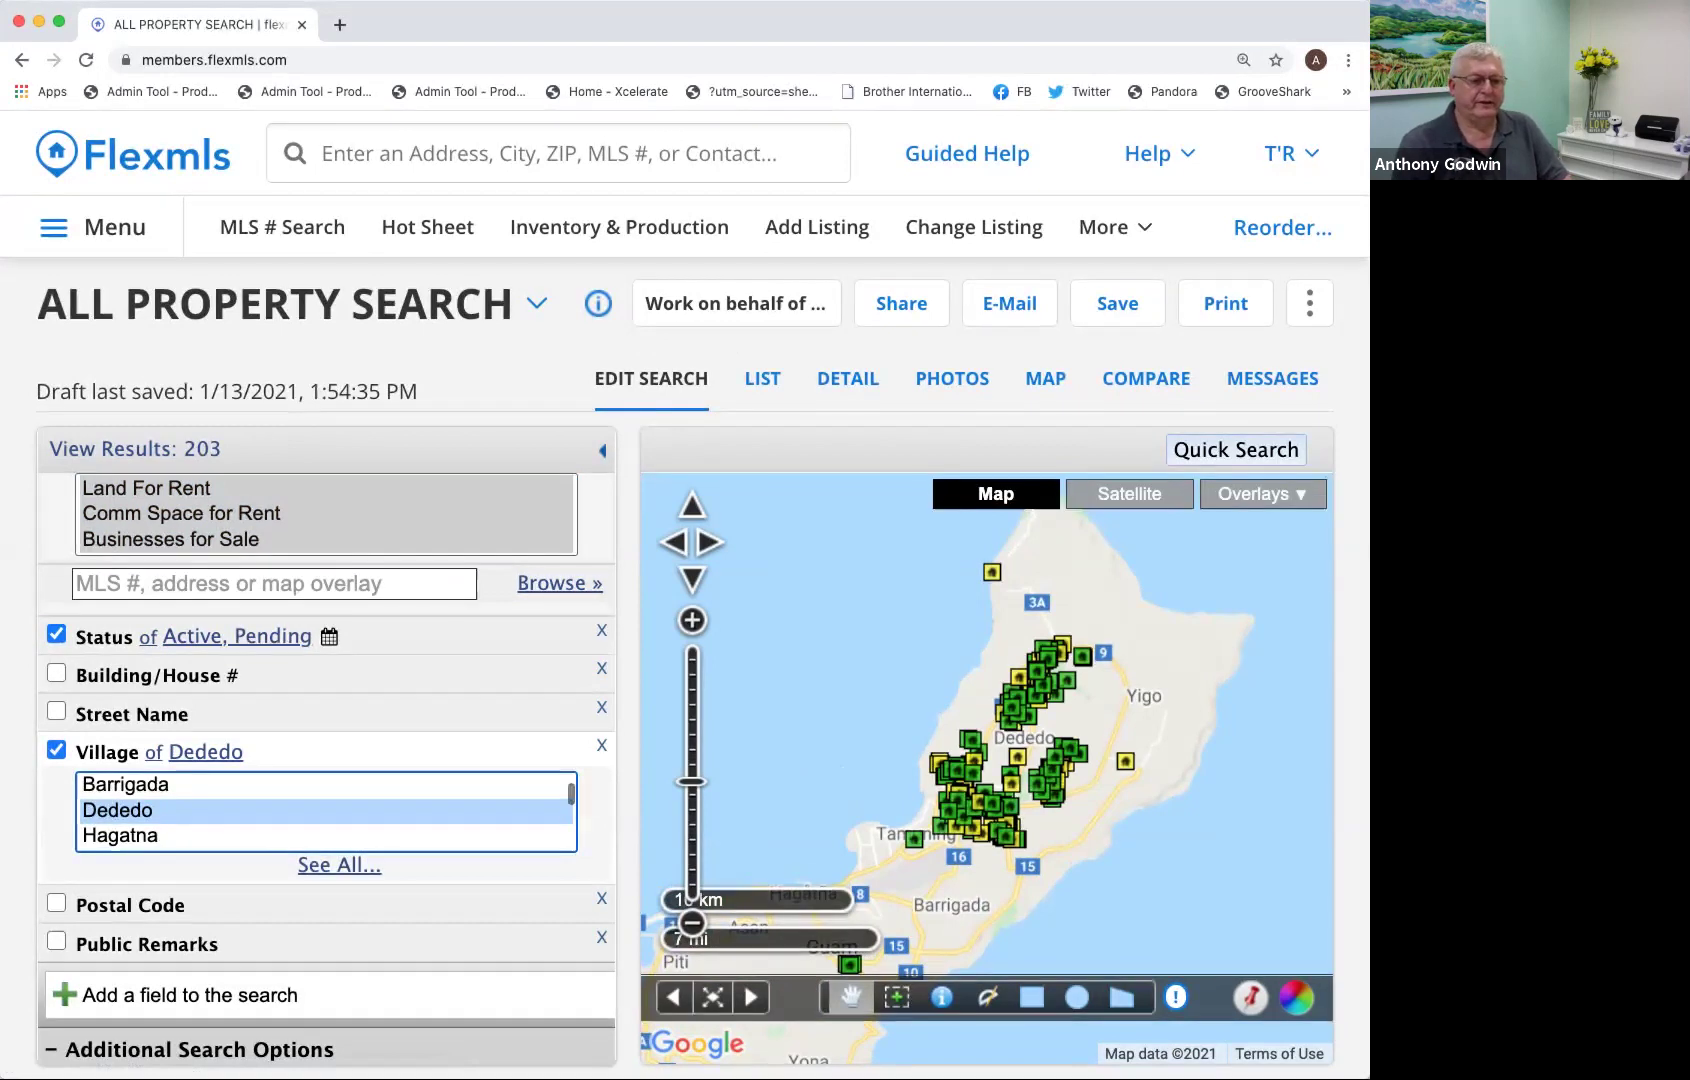
scroll(326, 811, down, 3)
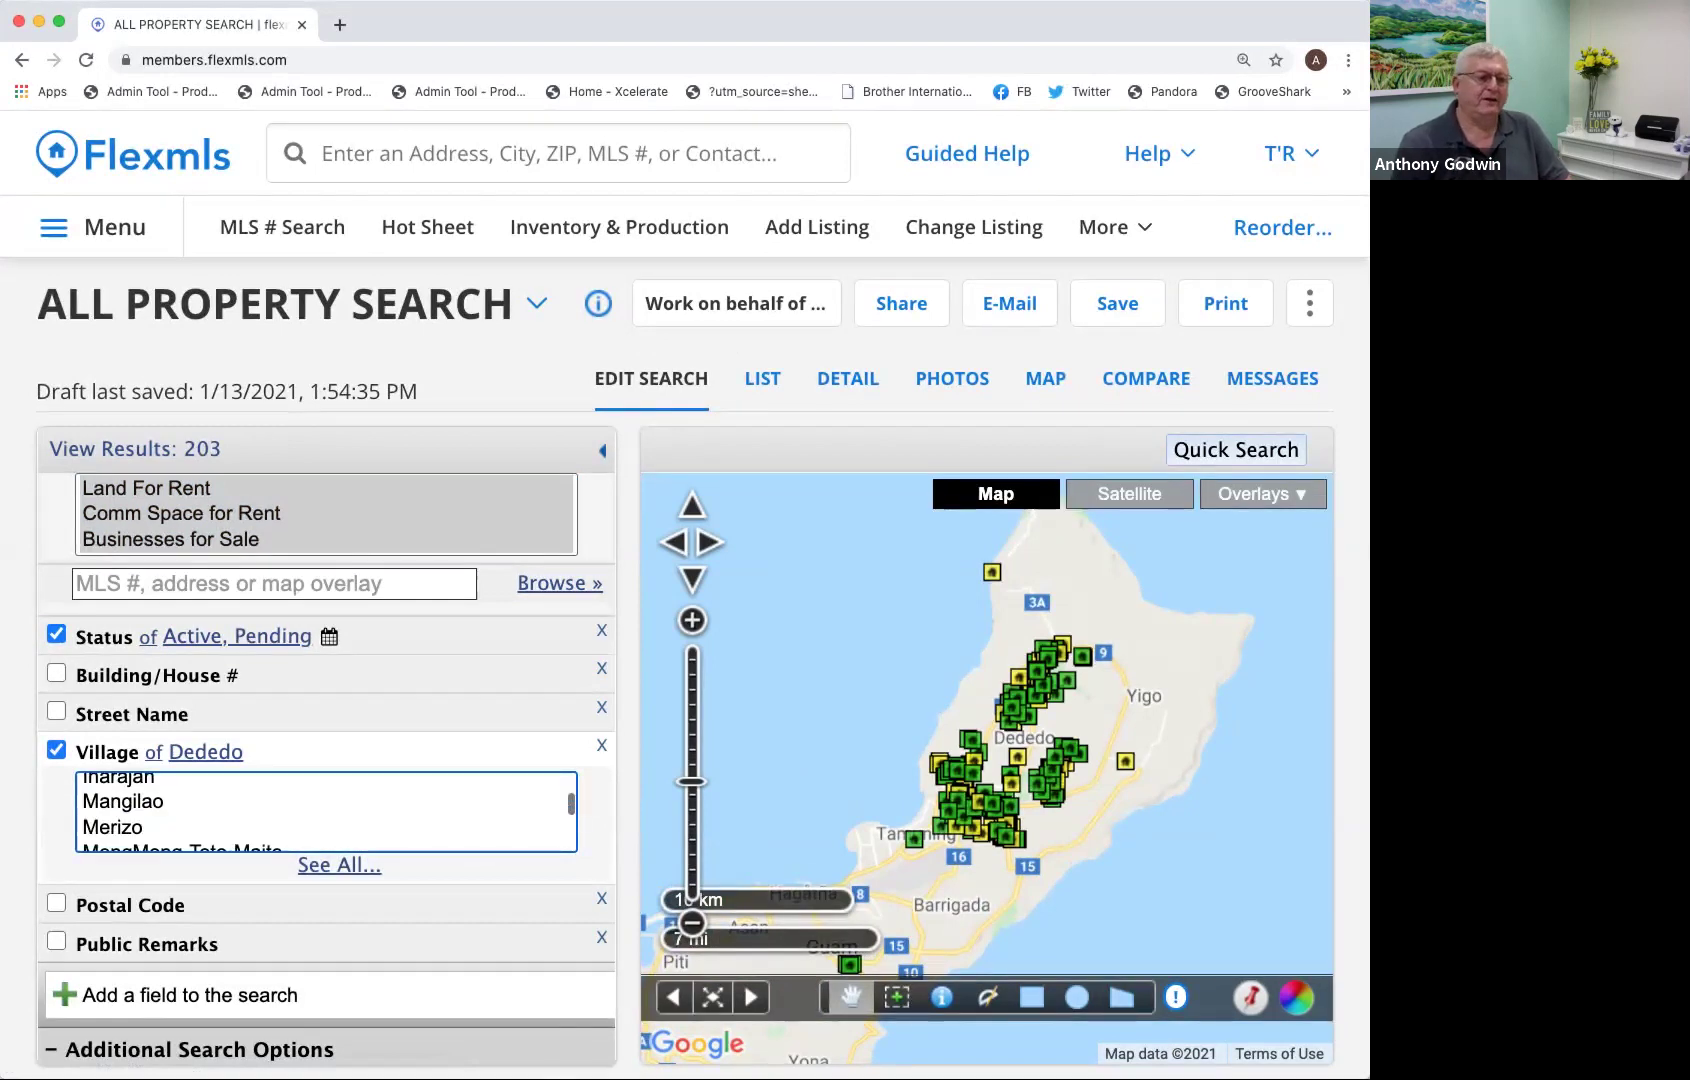
scroll(326, 811, down, 2)
scroll(326, 811, down, 3)
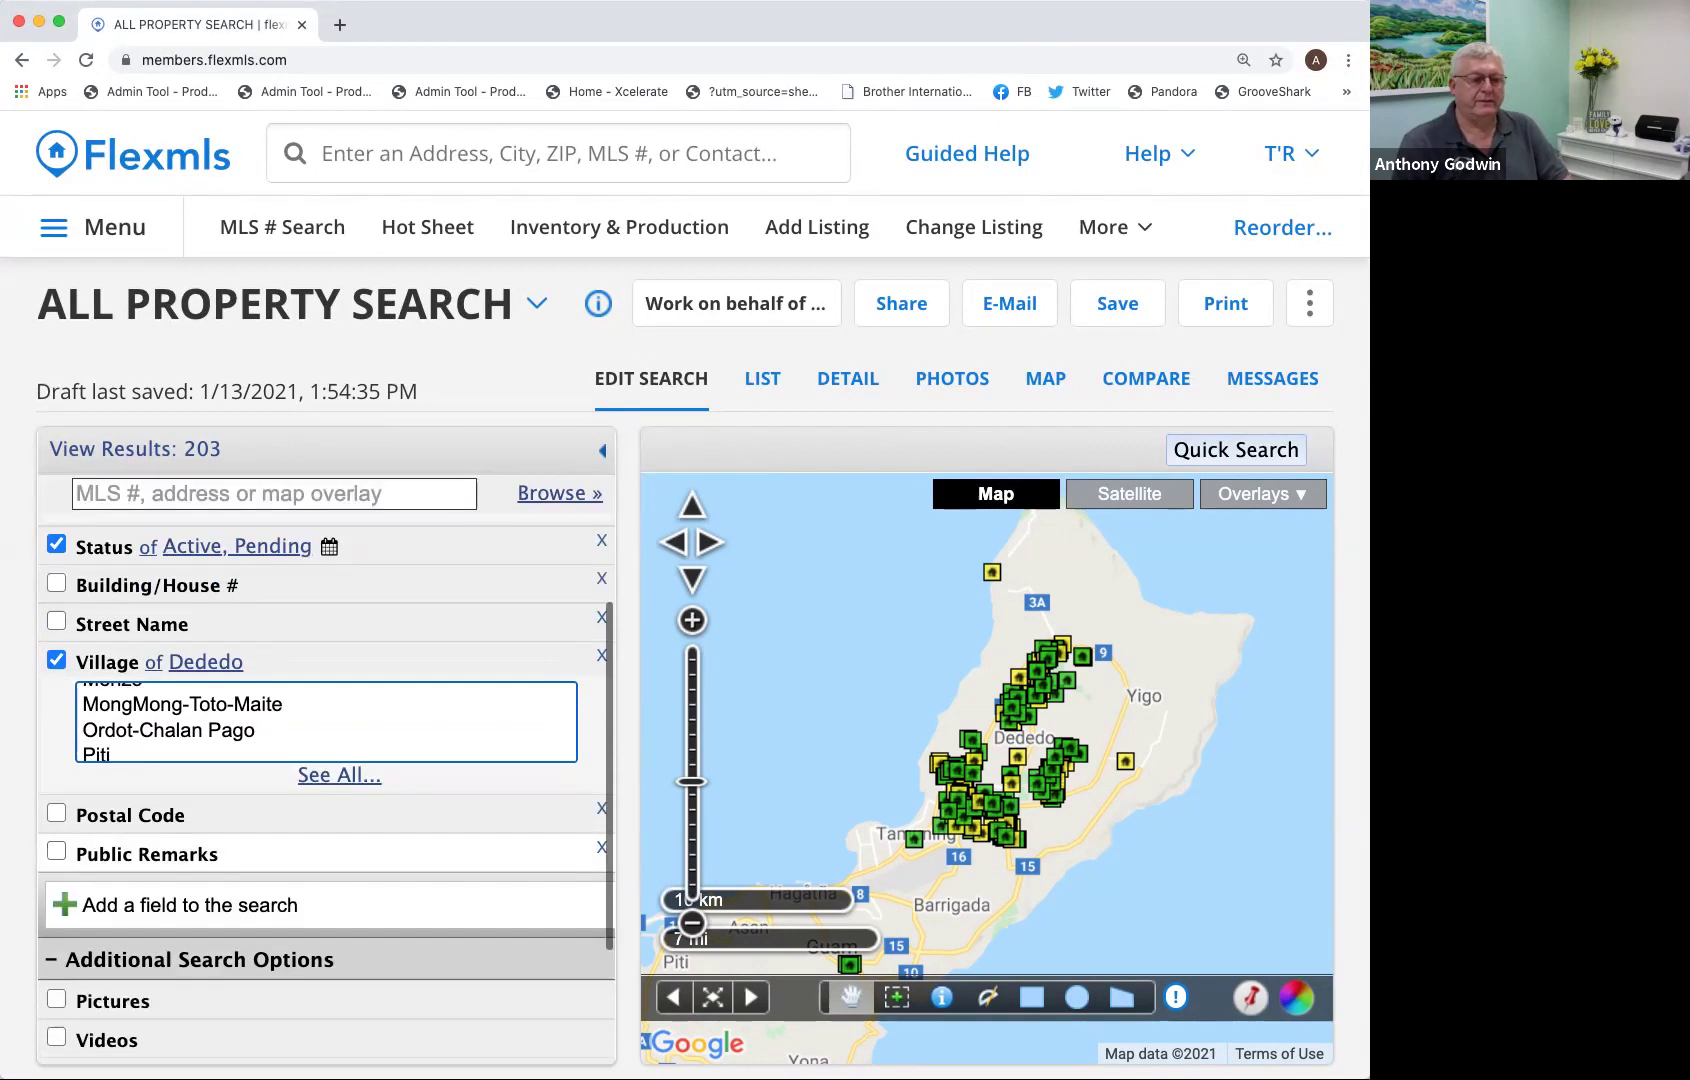
click(146, 854)
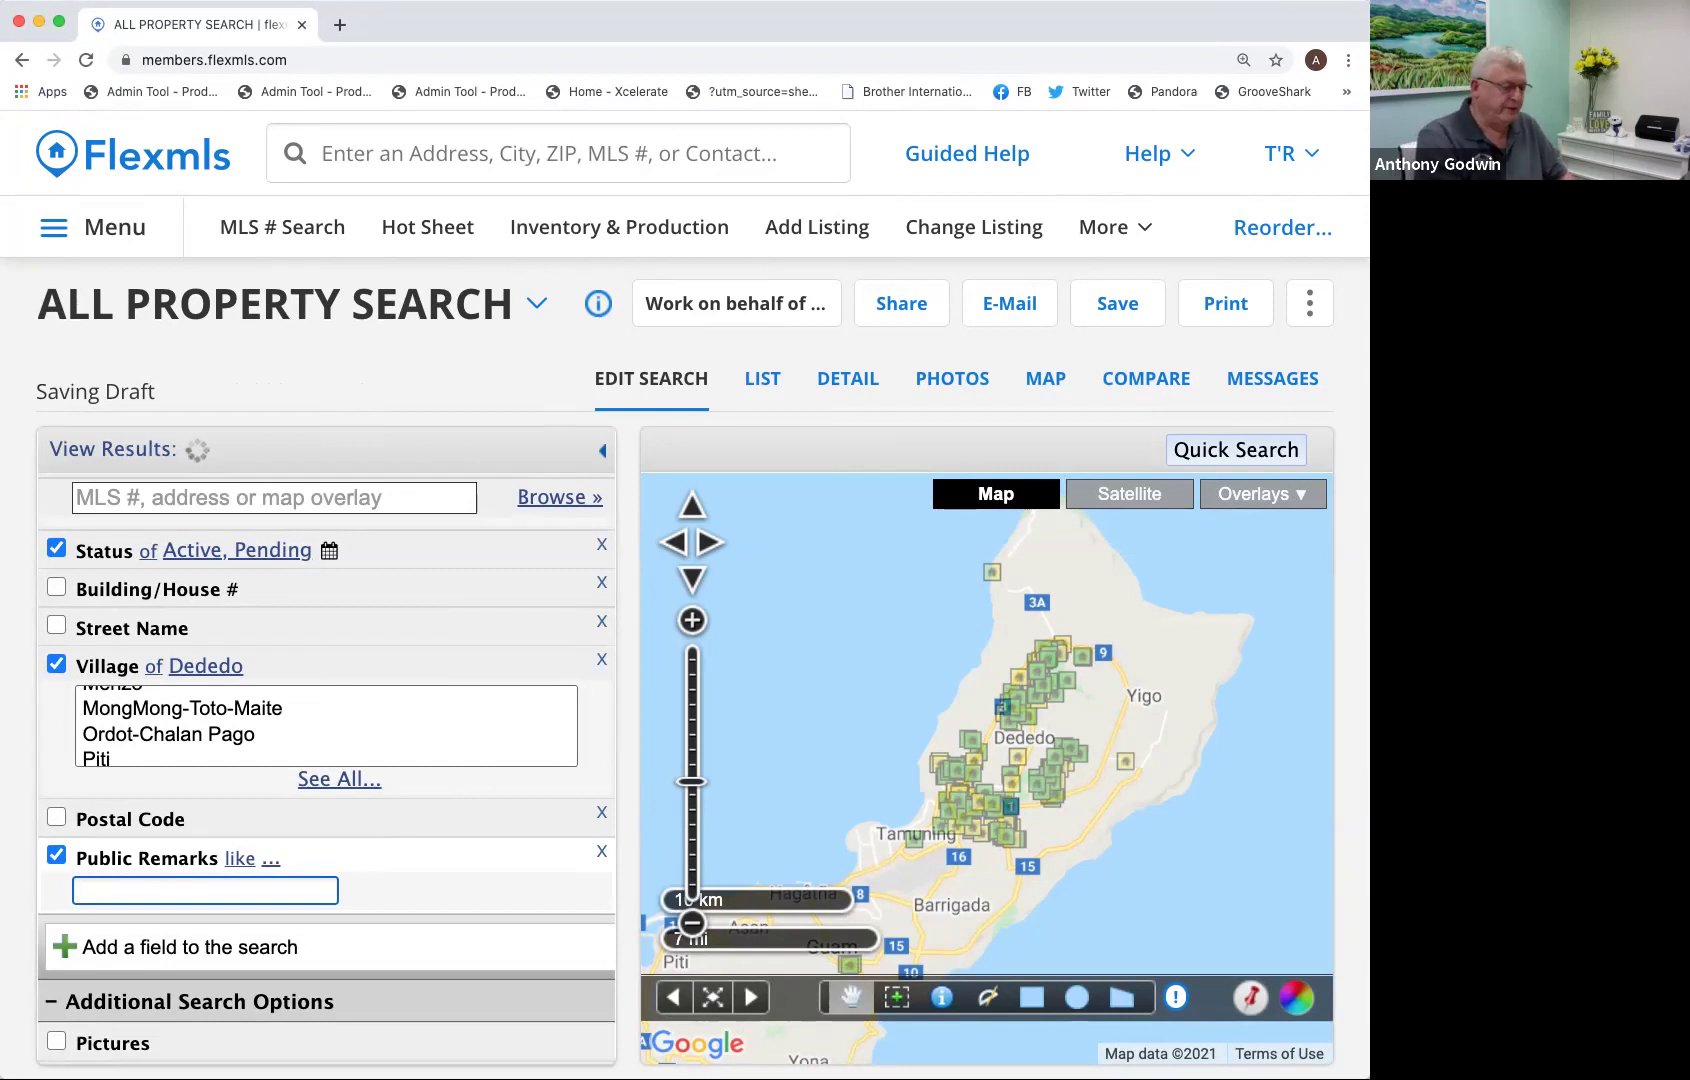
text(*o)
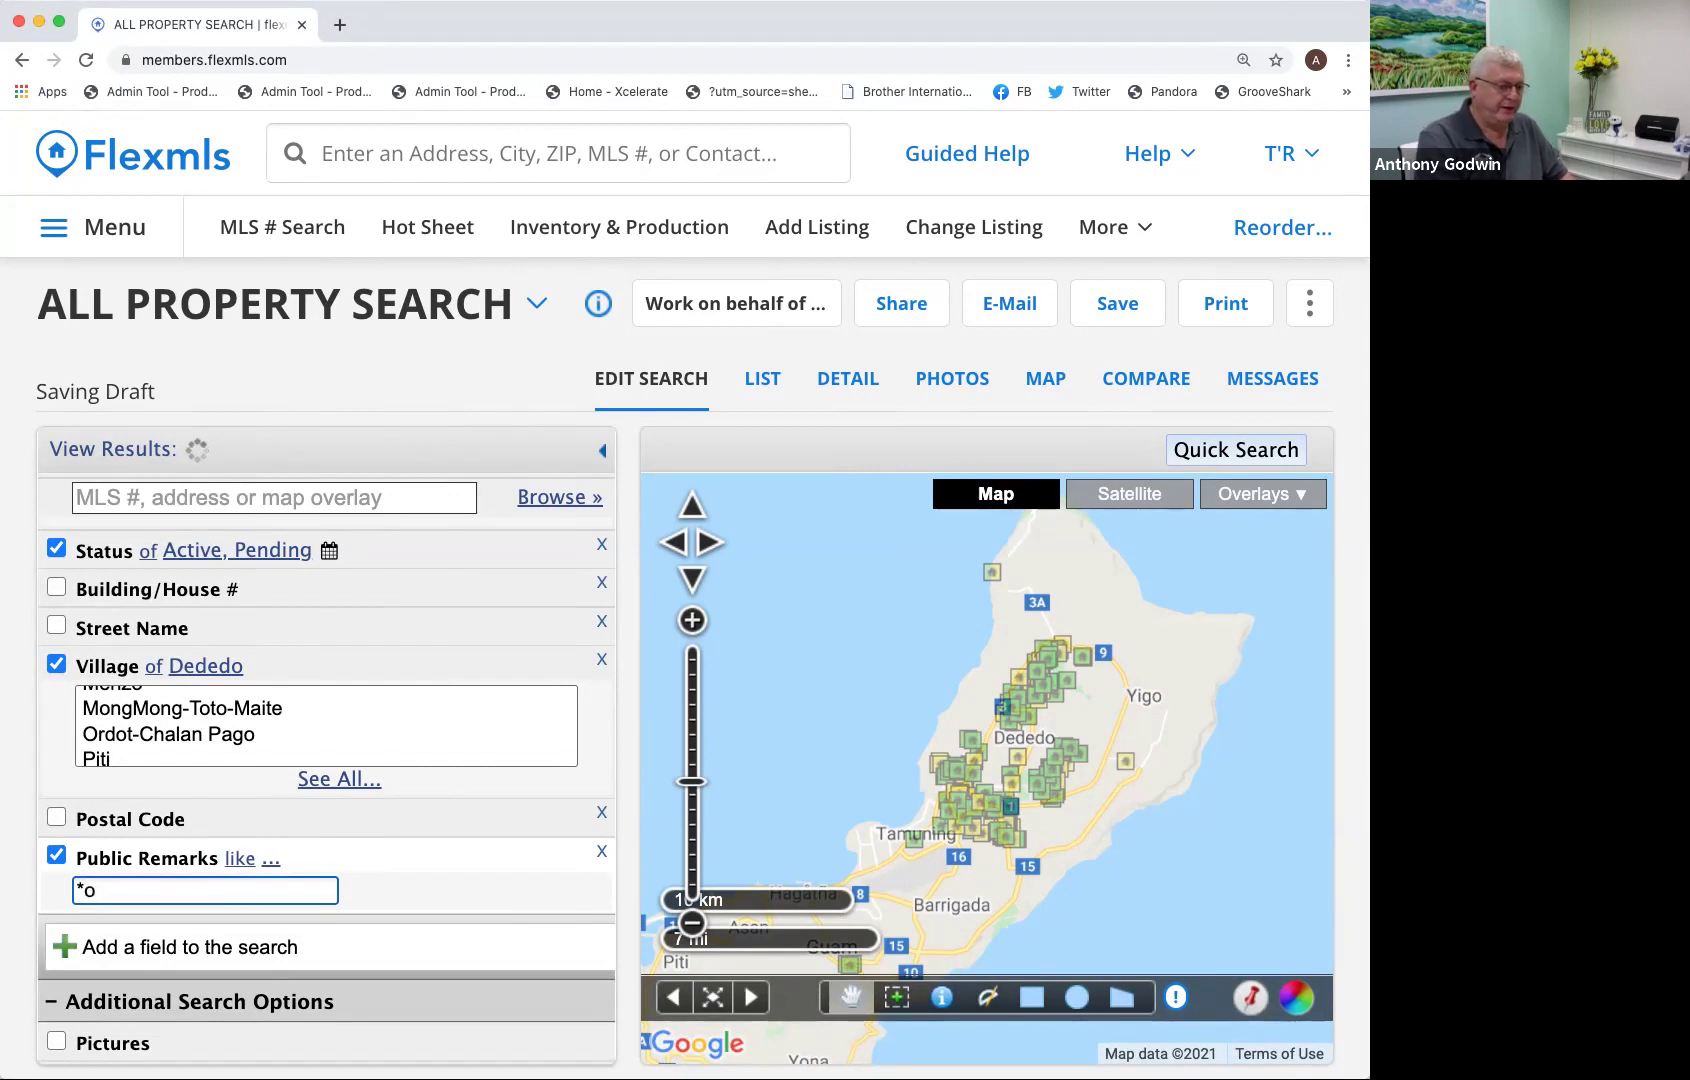
key(BackSpace)
text(pool*)
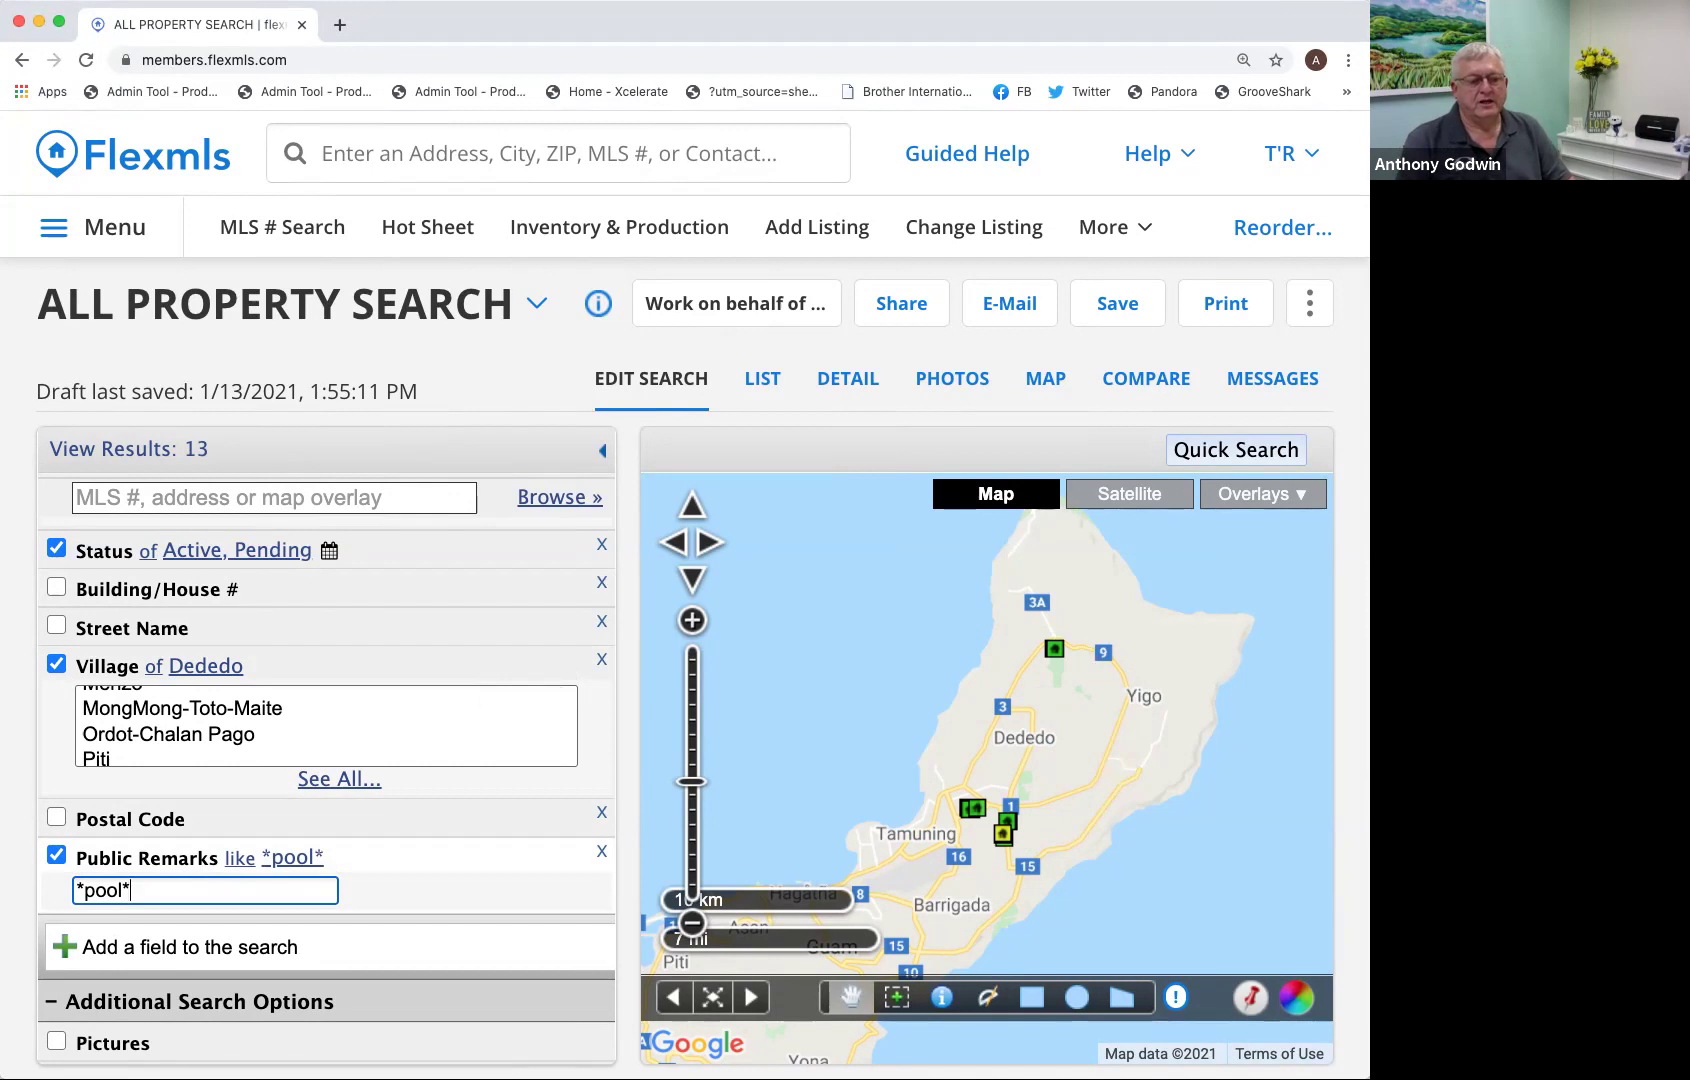
Replace the Public Remarks search term with *dog*, and that term in turn with *pets*.
key(super+a)
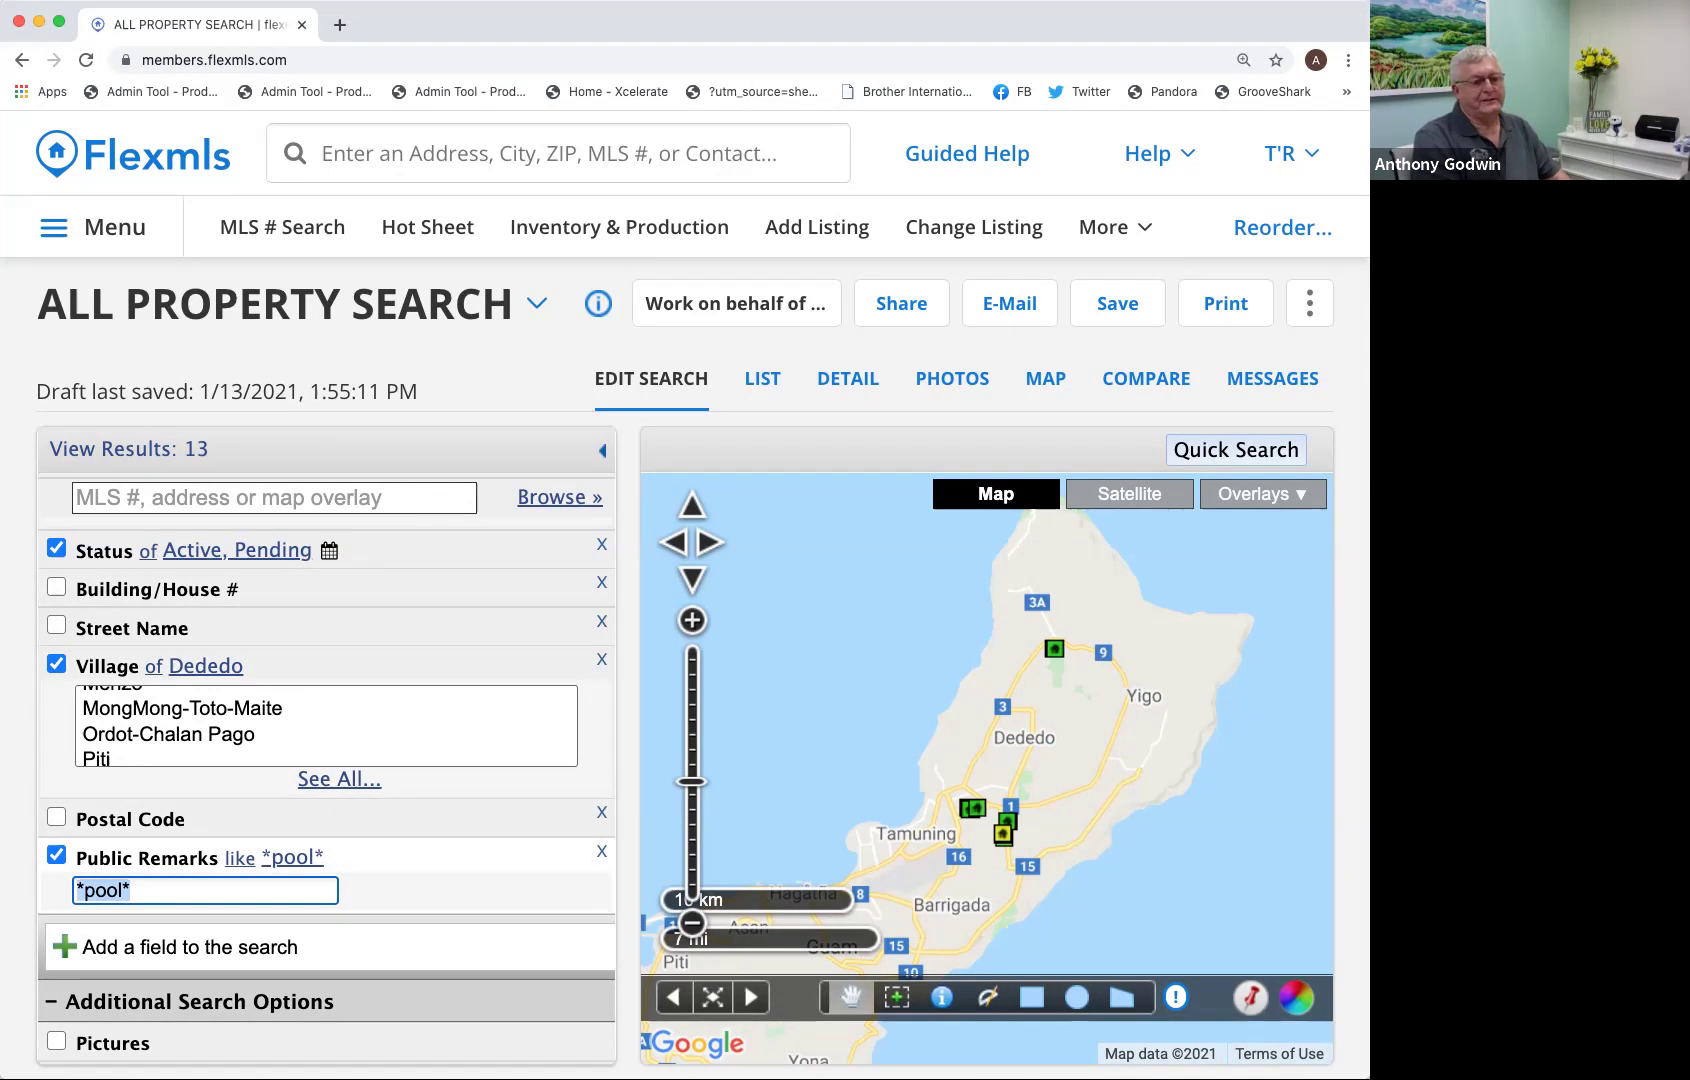
text(*dog*)
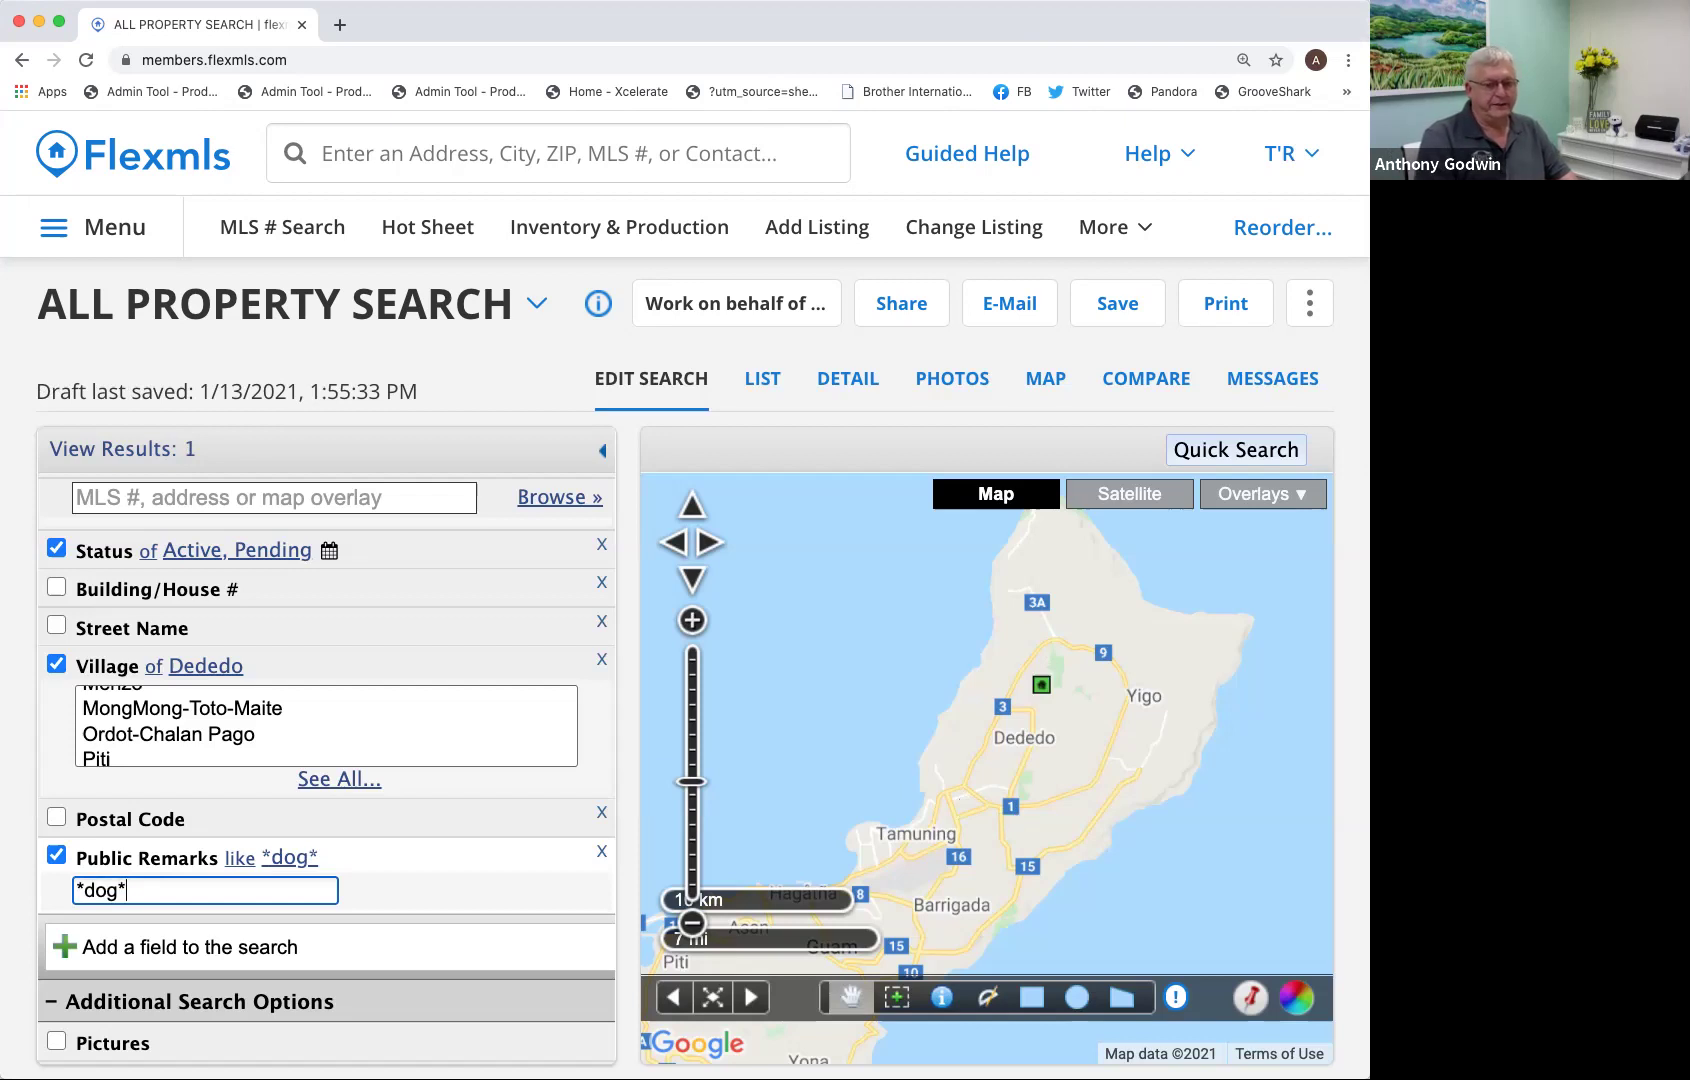
key(BackSpace)
key(BackSpace)
key(BackSpace)
key(BackSpace)
text(pets*)
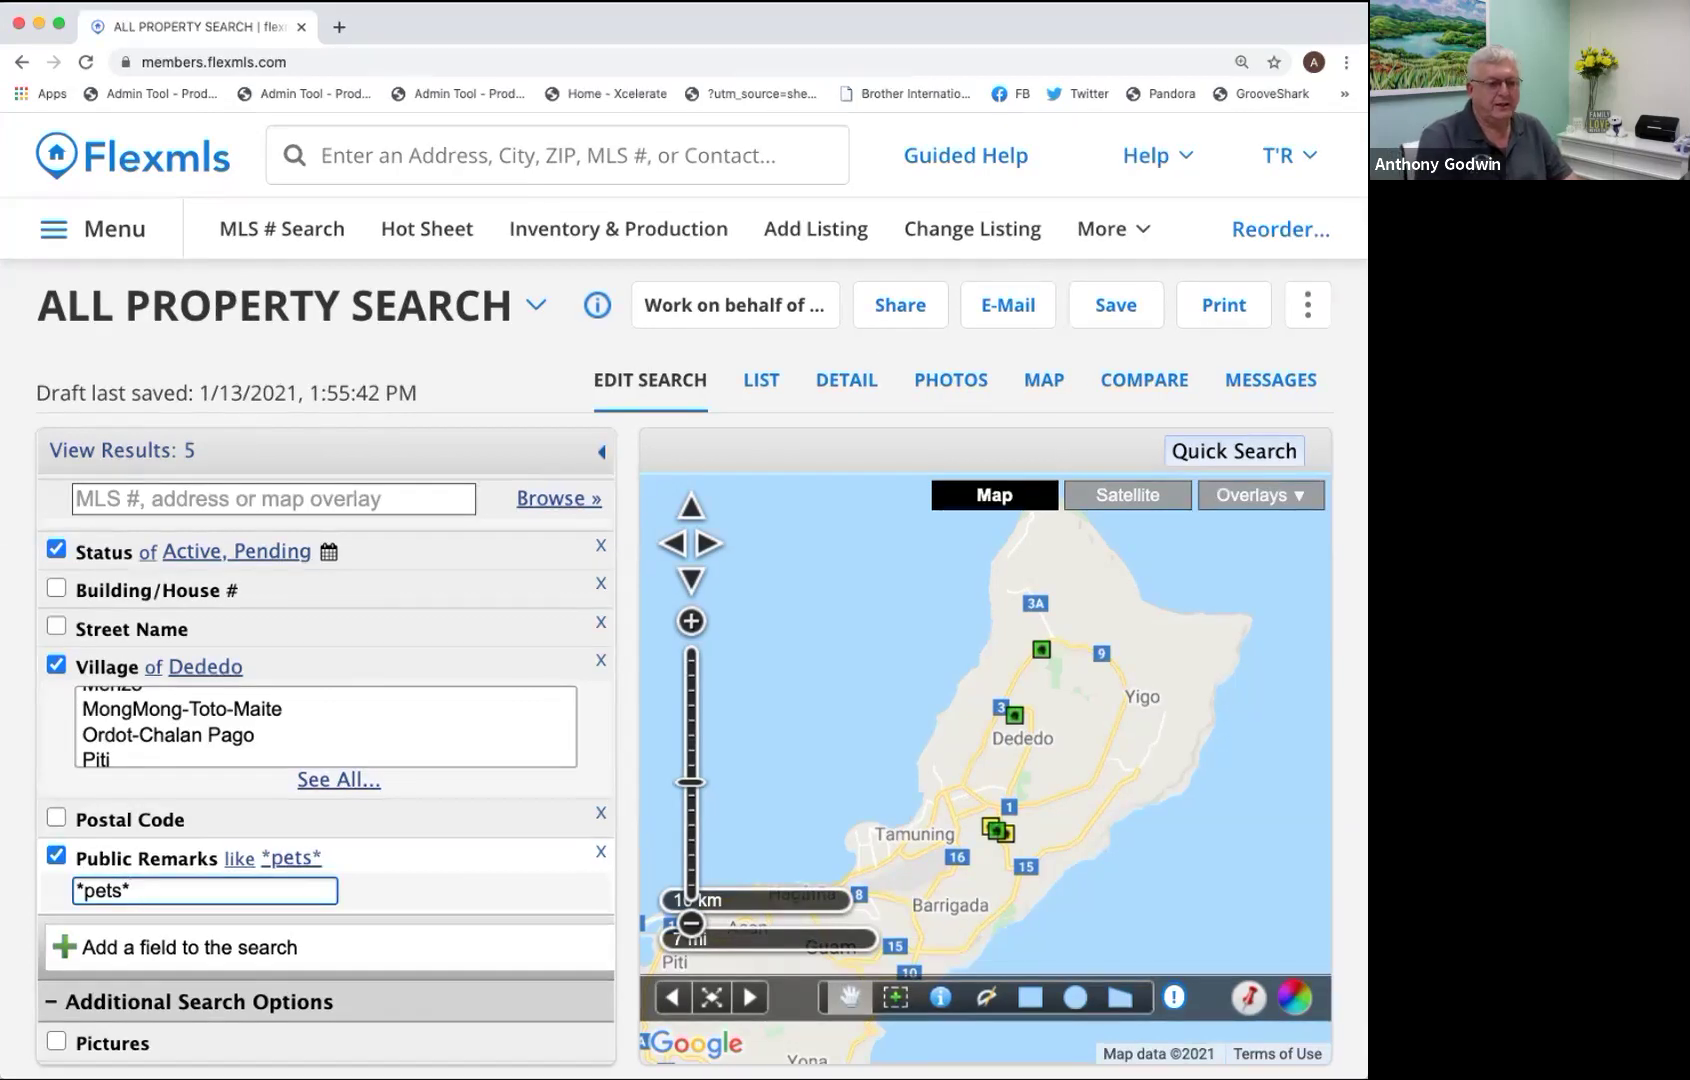
key(Left)
key(Left)
key(Left)
key(Left)
key(Left)
key(Left)
key(Right)
key(Right)
key(Right)
key(Right)
key(Right)
key(Right)
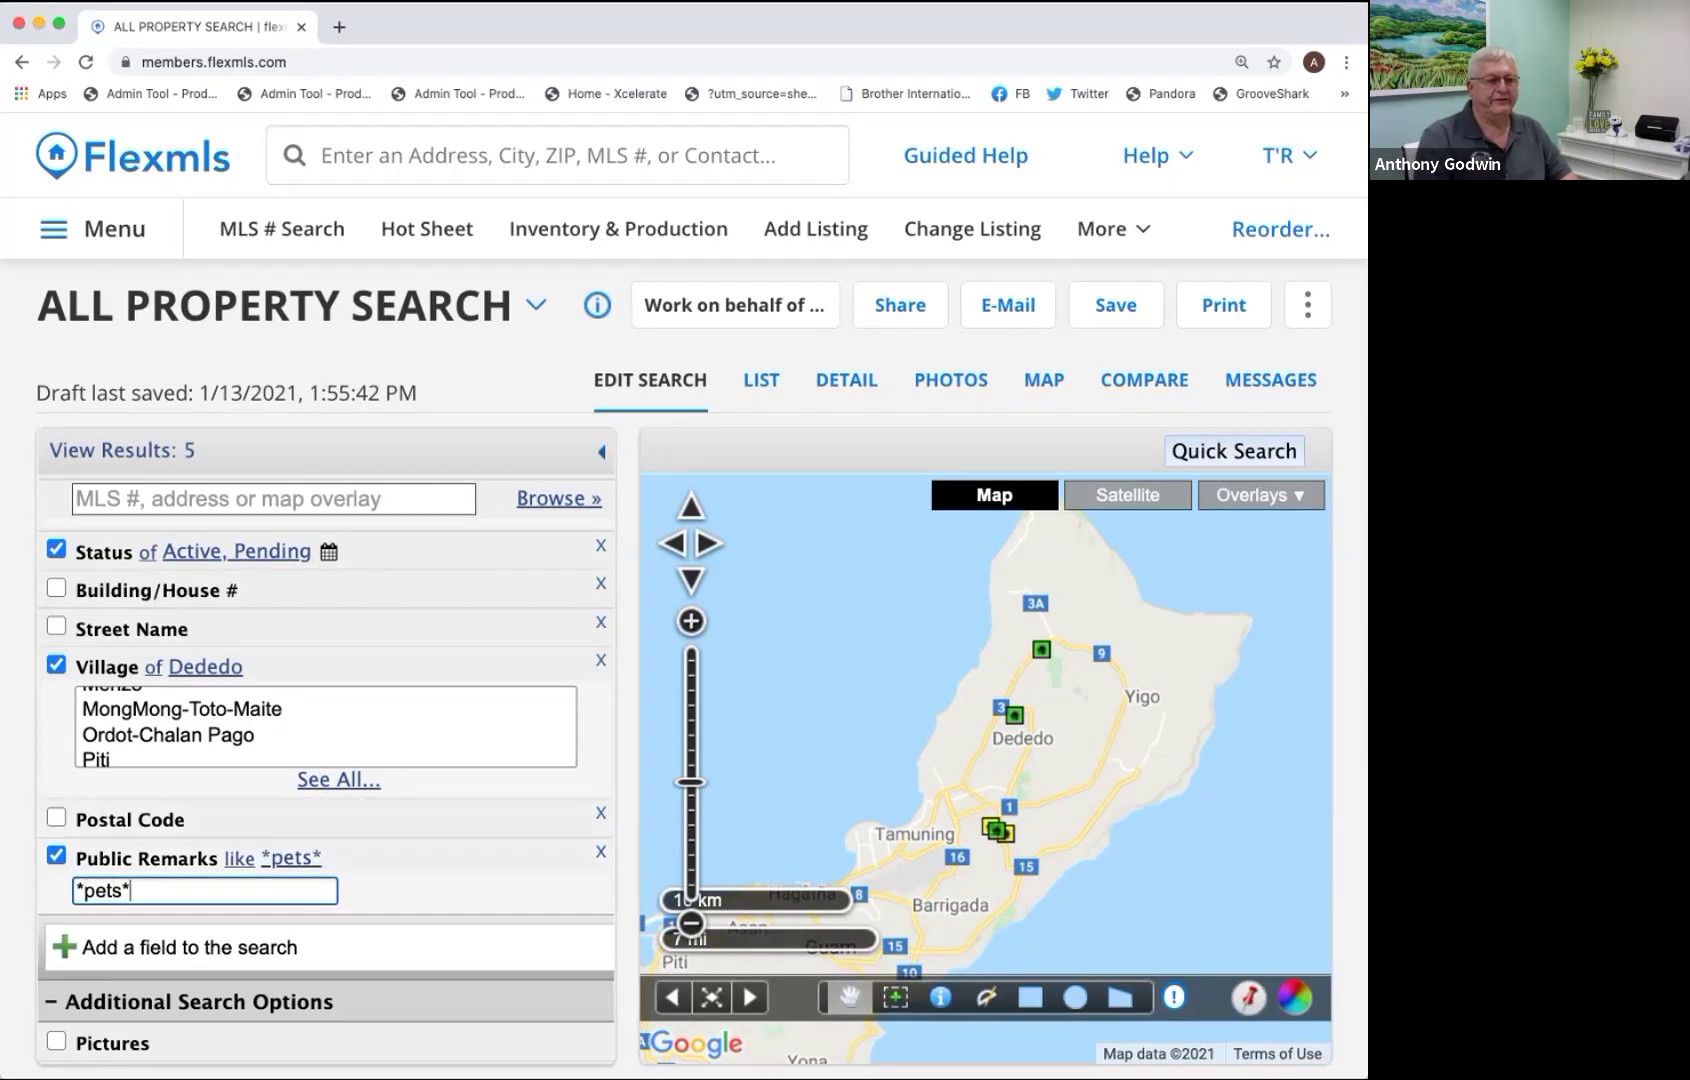
View the results of the *pets* search as a list and look through all matching listings.
click(122, 450)
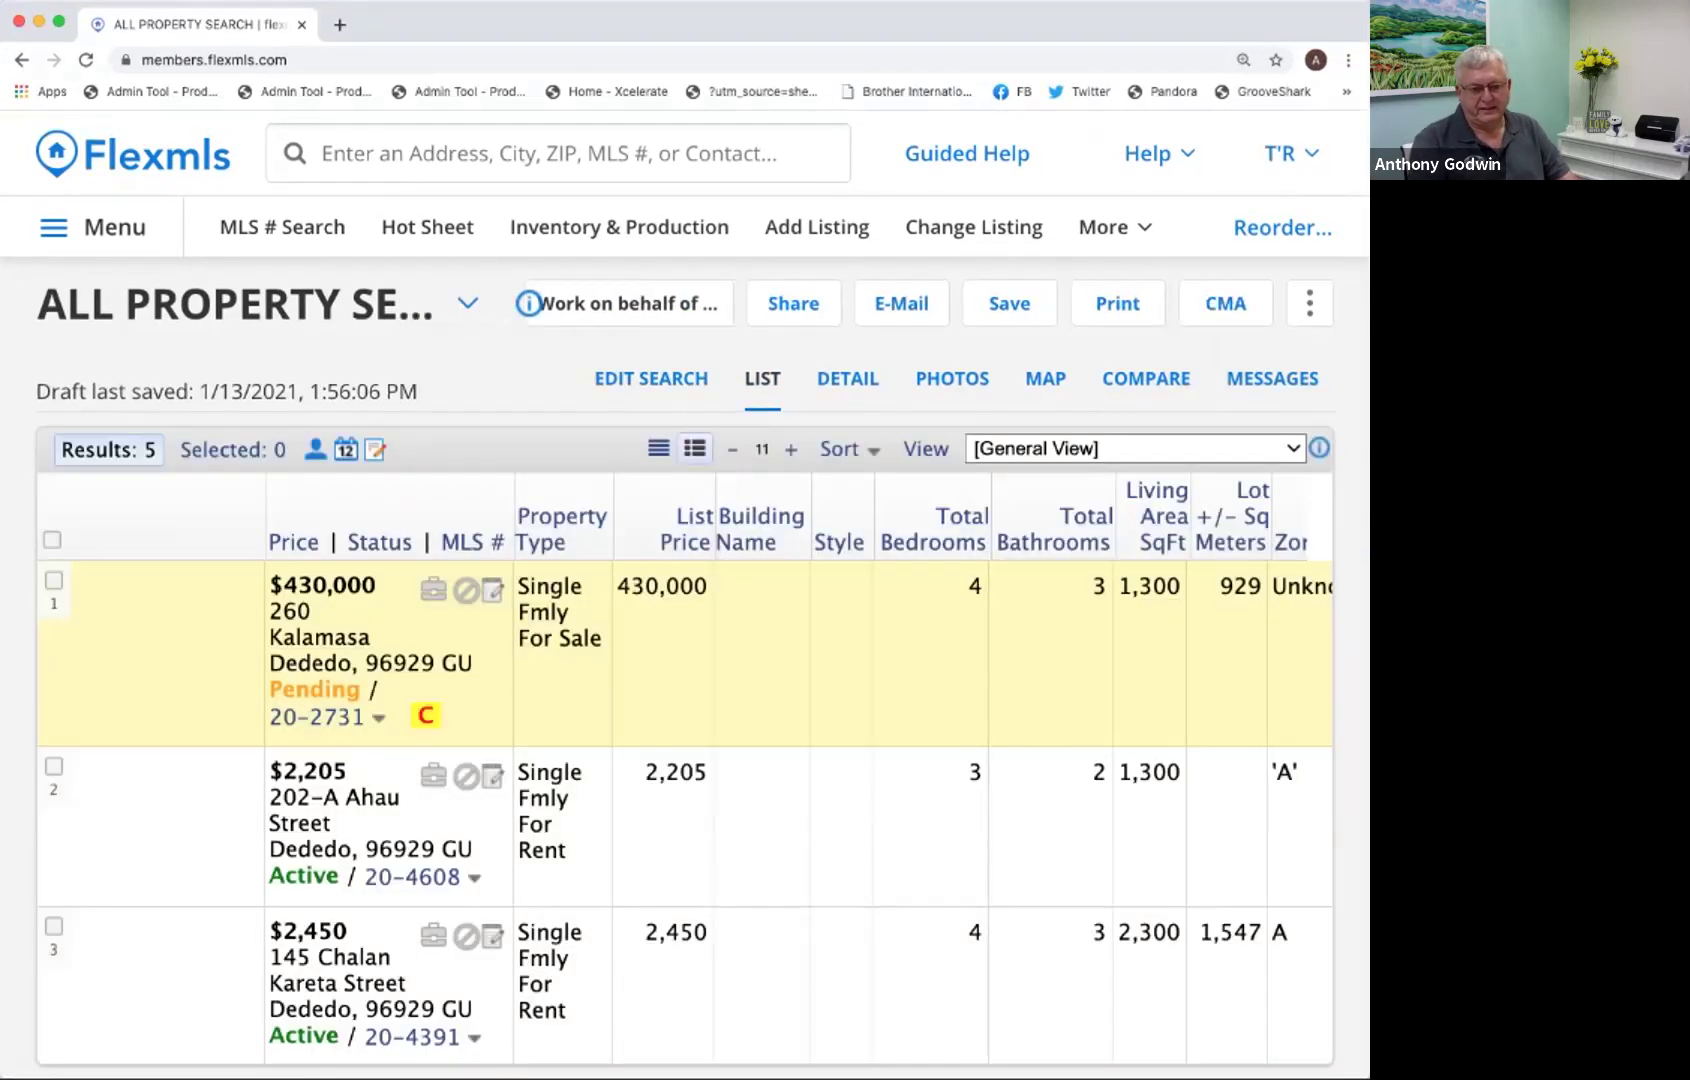
scroll(684, 766, down, 2)
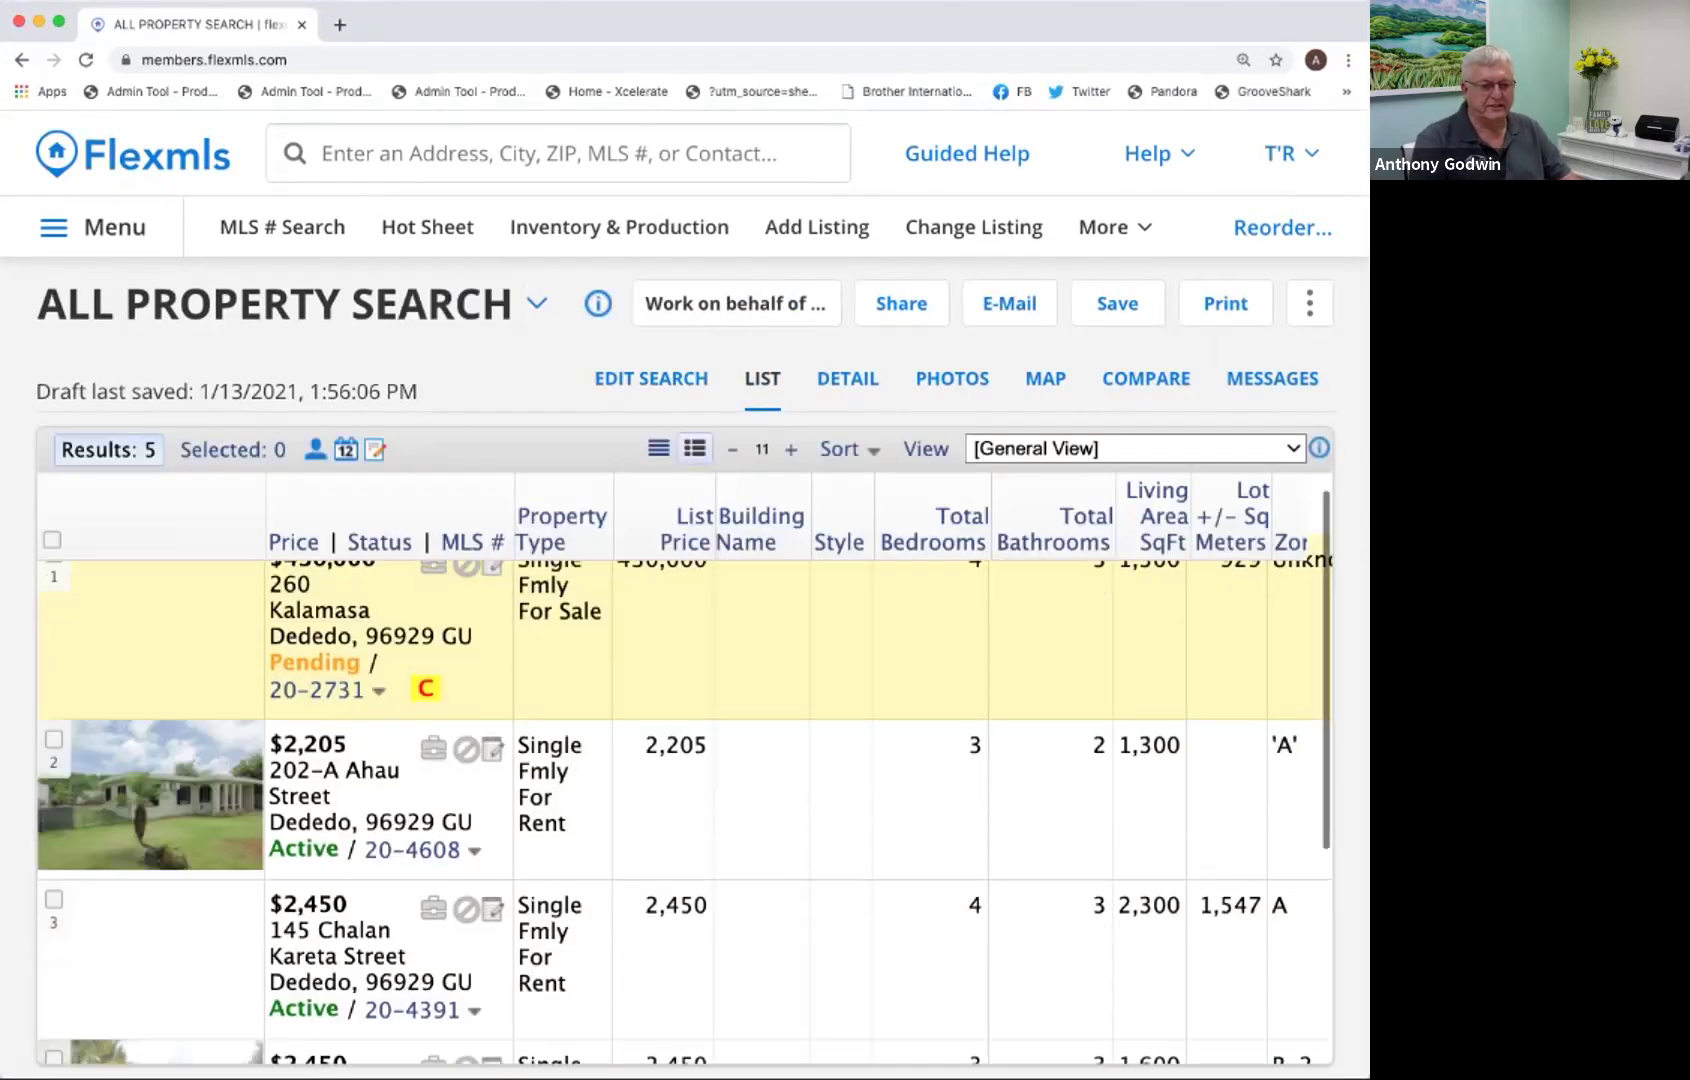
scroll(685, 810, down, 5)
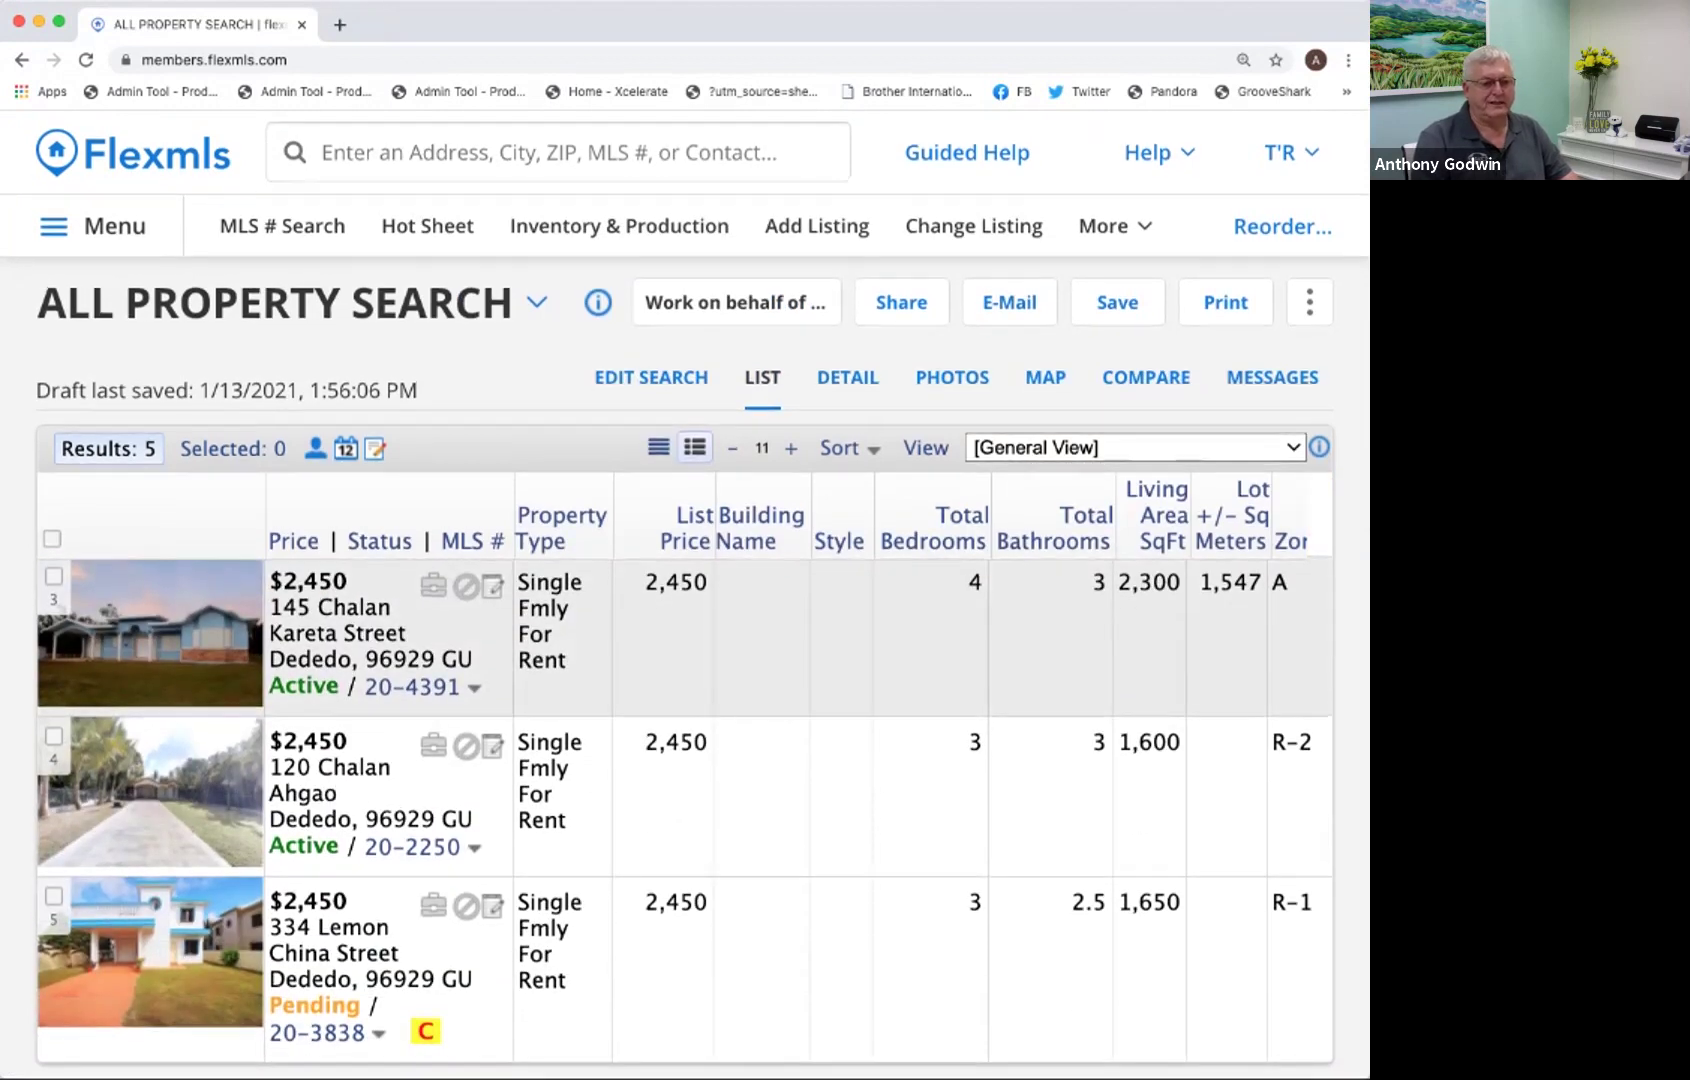
scroll(685, 780, up, 7)
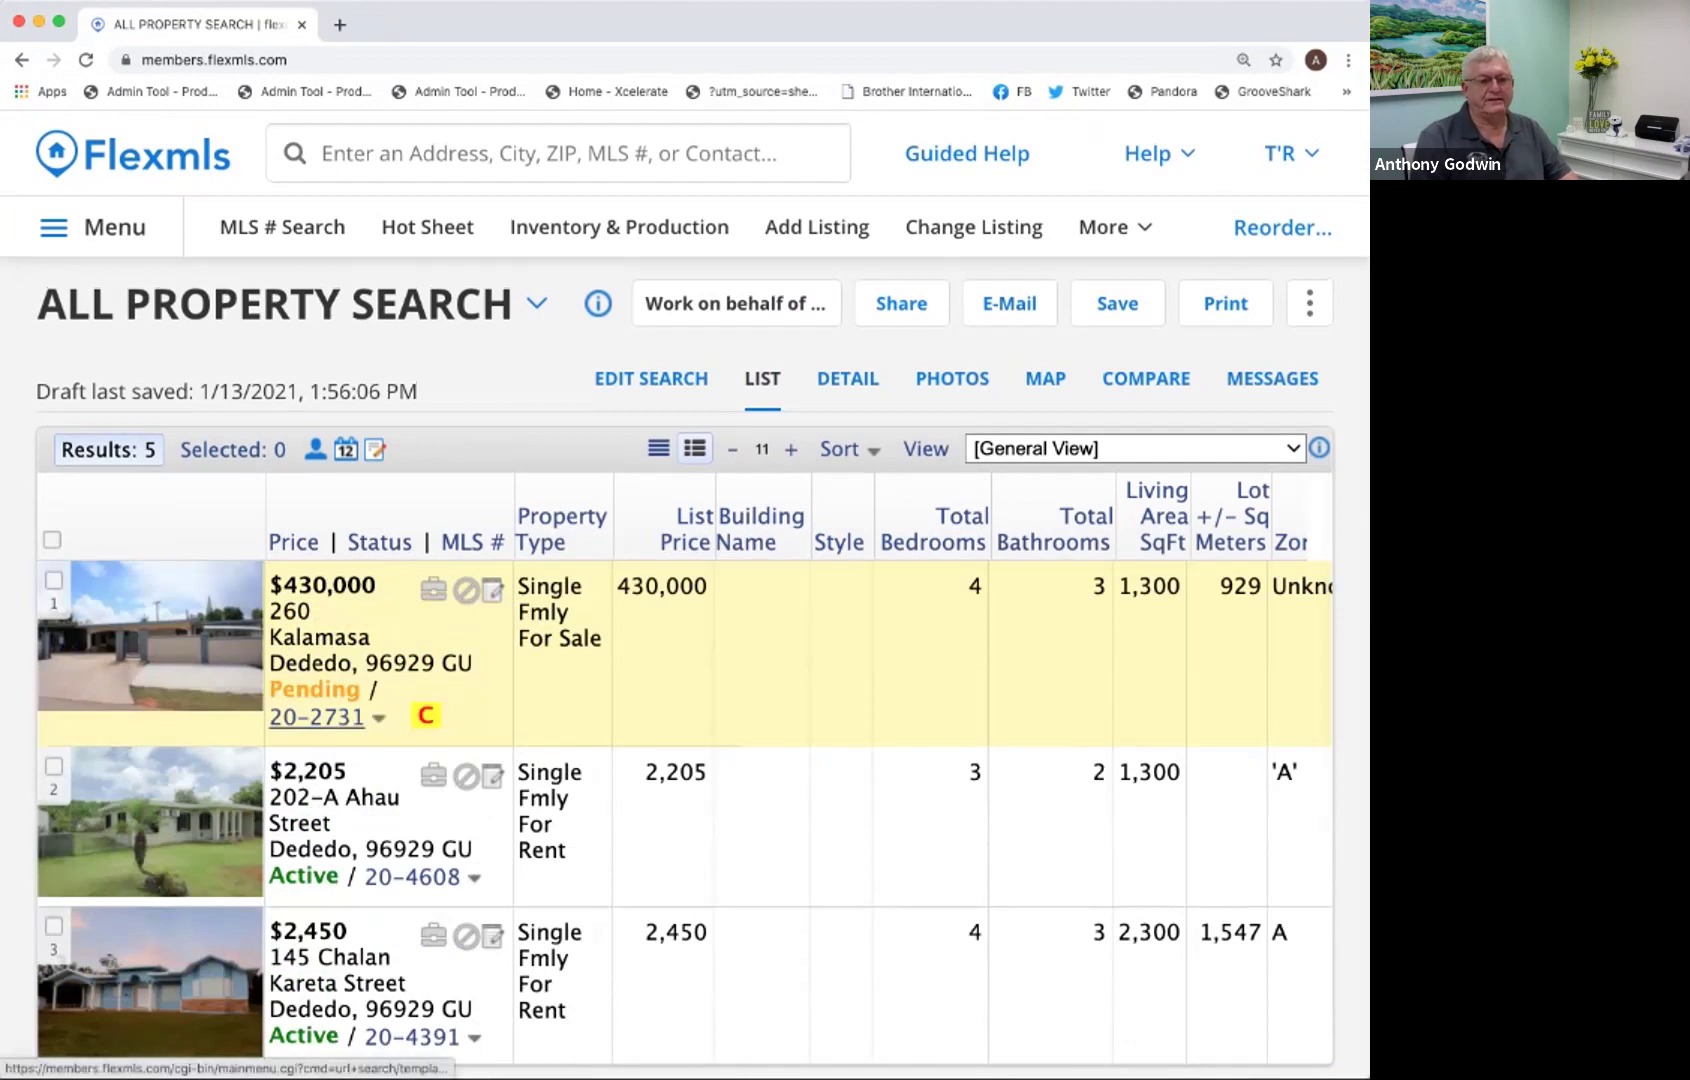
Open the detail report of the first listing in the results and read its Public Remarks.
click(317, 717)
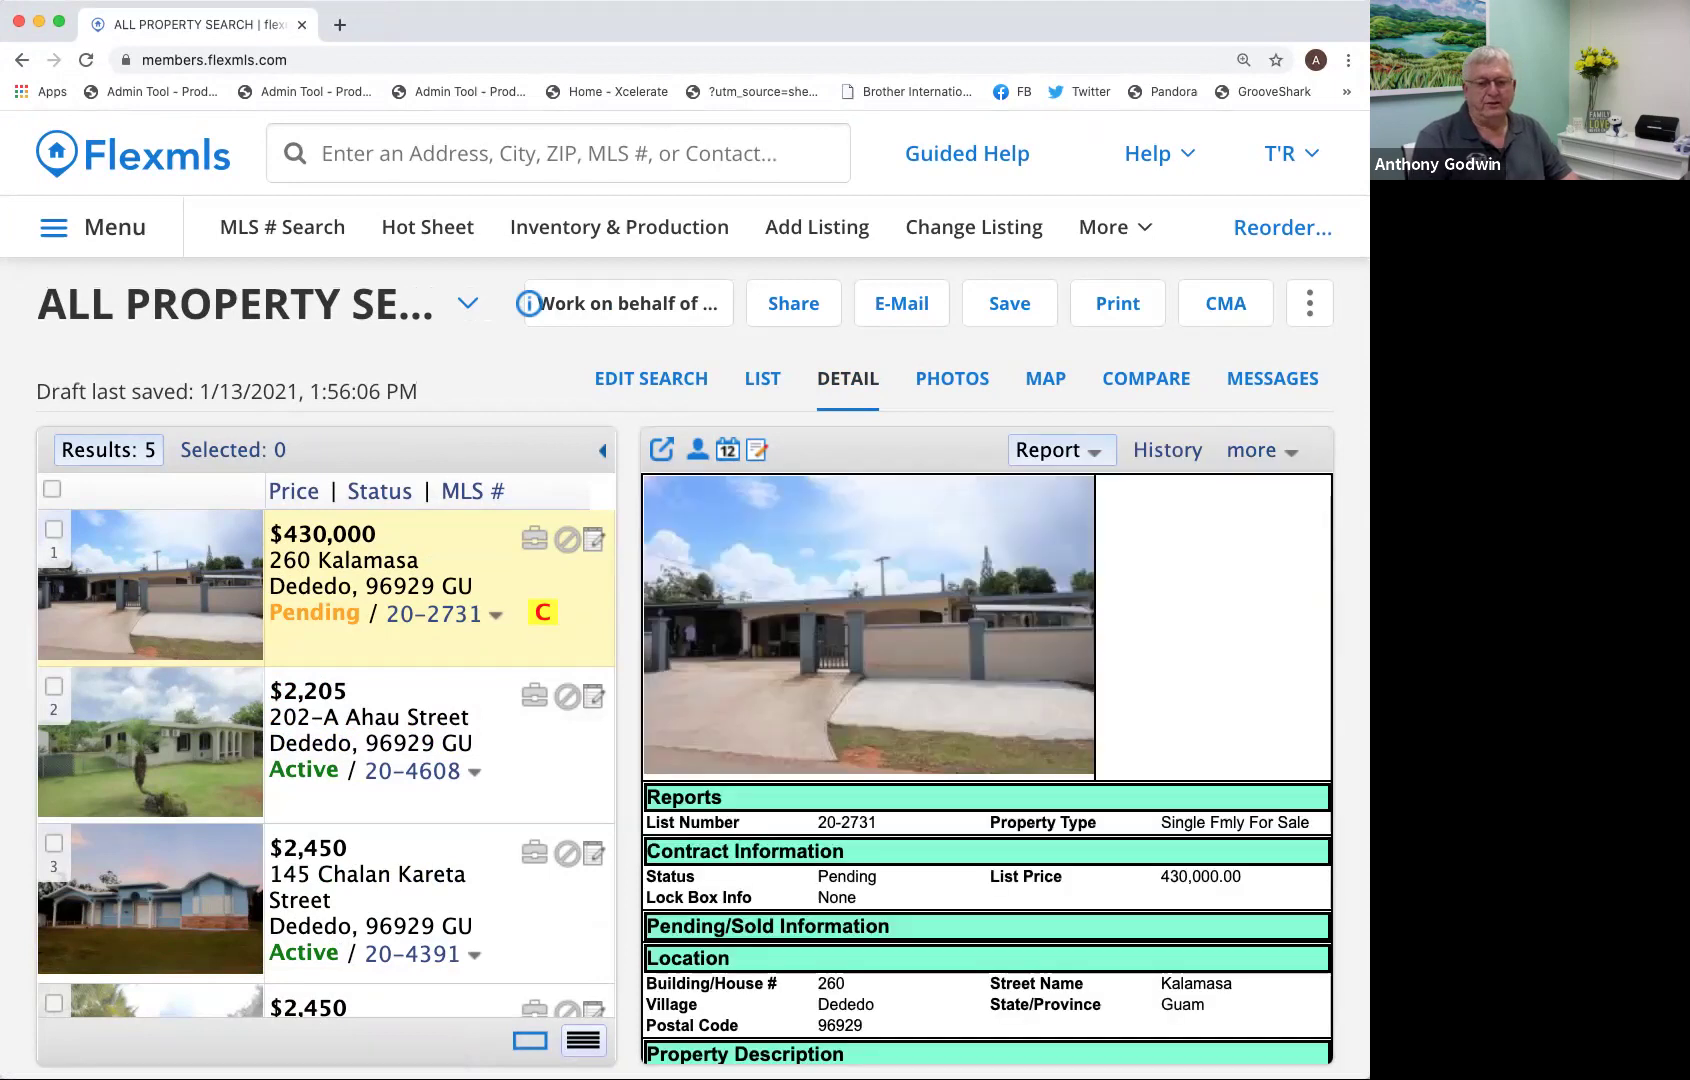
scroll(986, 767, down, 6)
scroll(987, 768, down, 1)
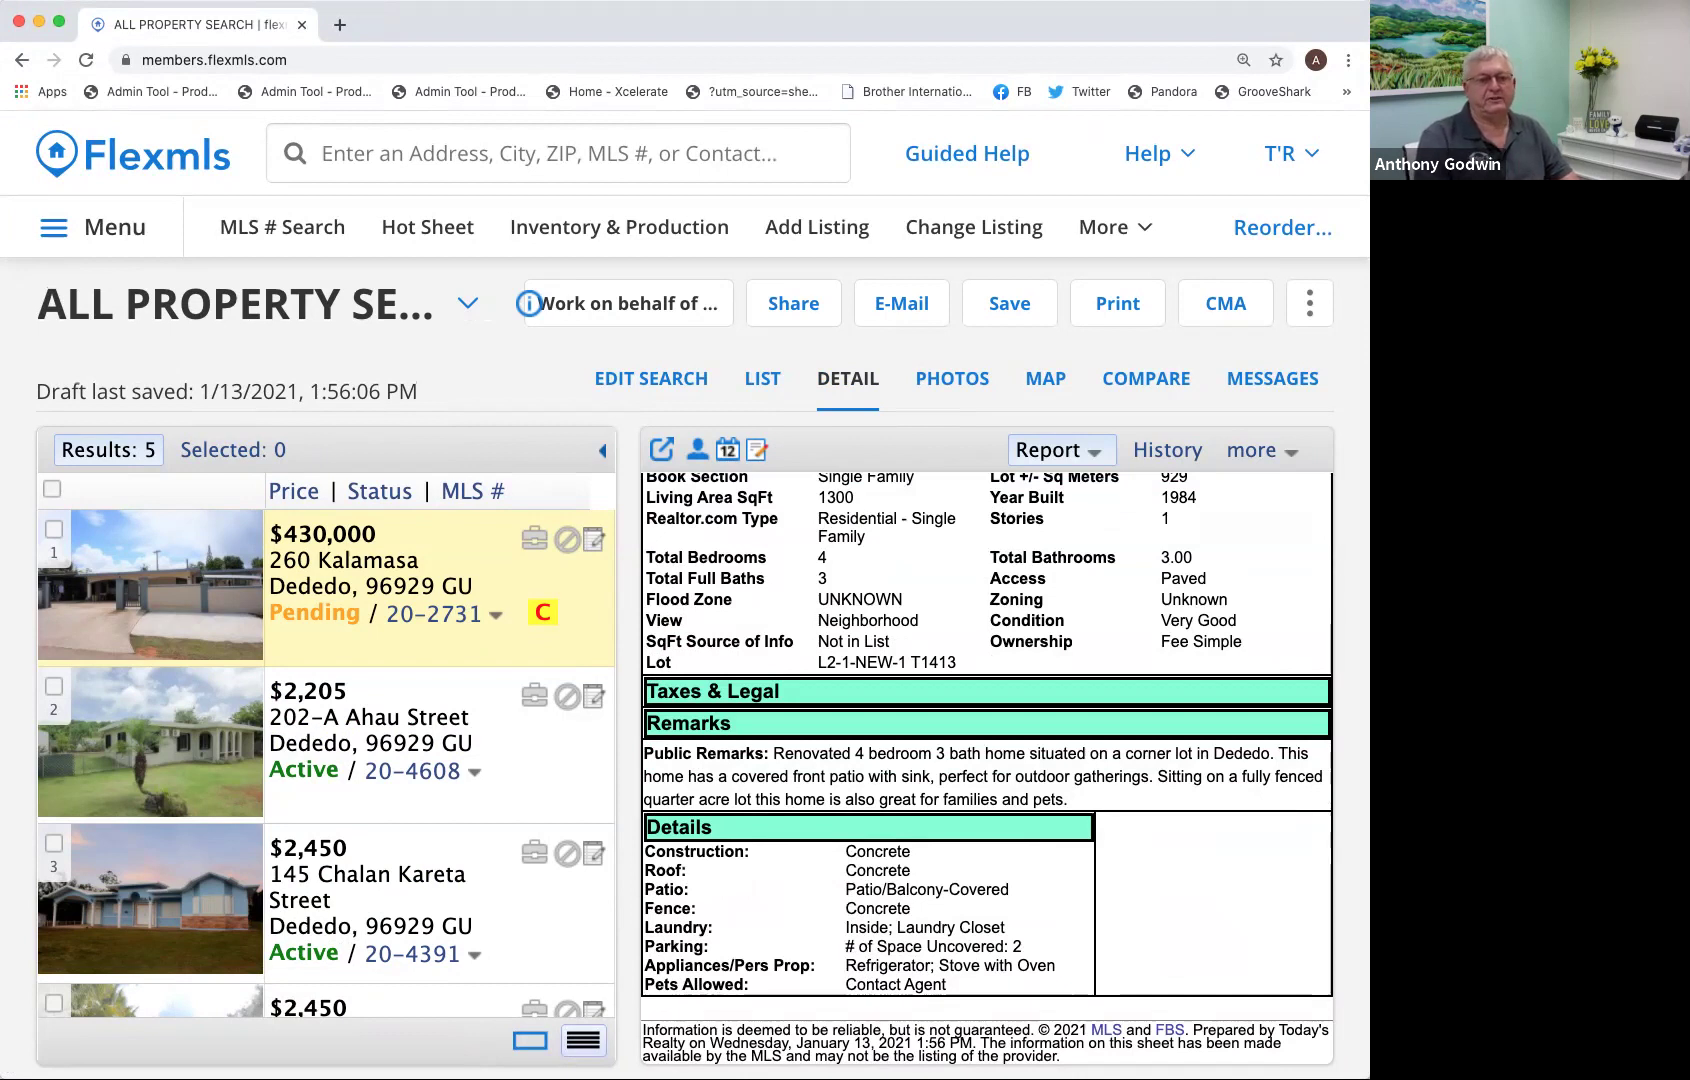
Return to editing the search, set the Public Remarks term to *fence* and view the matching listings.
click(650, 378)
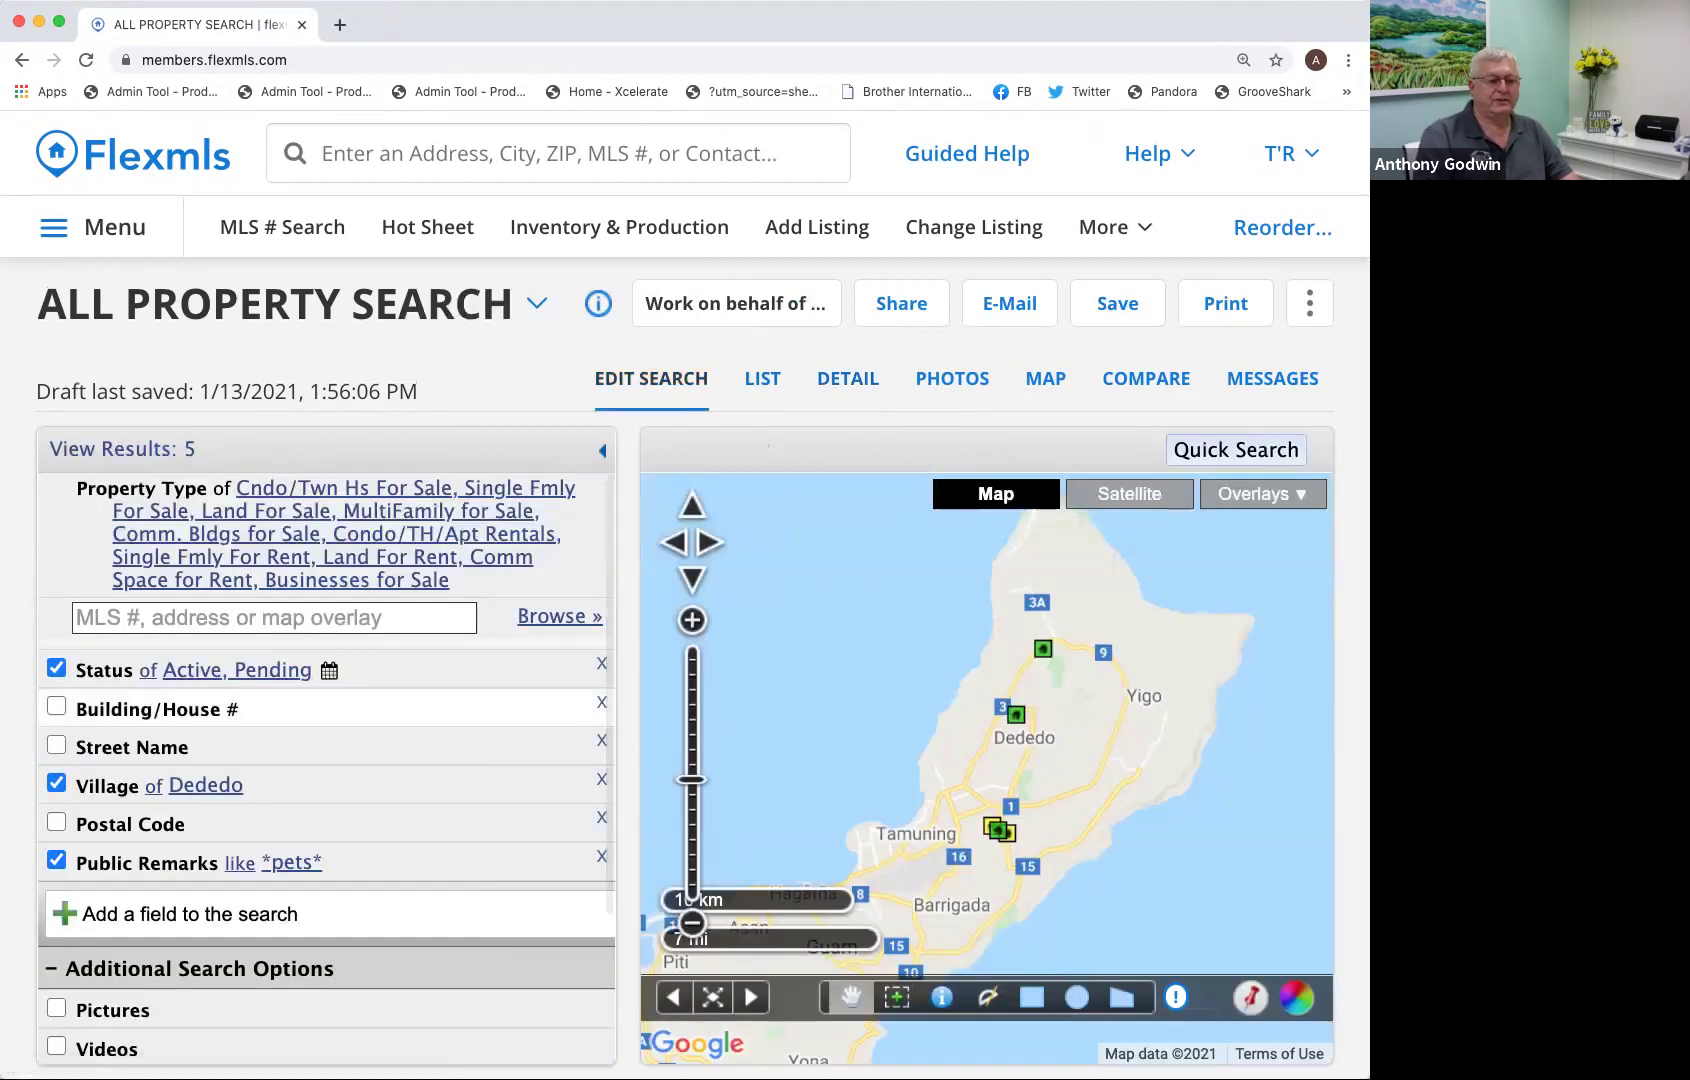
click(291, 862)
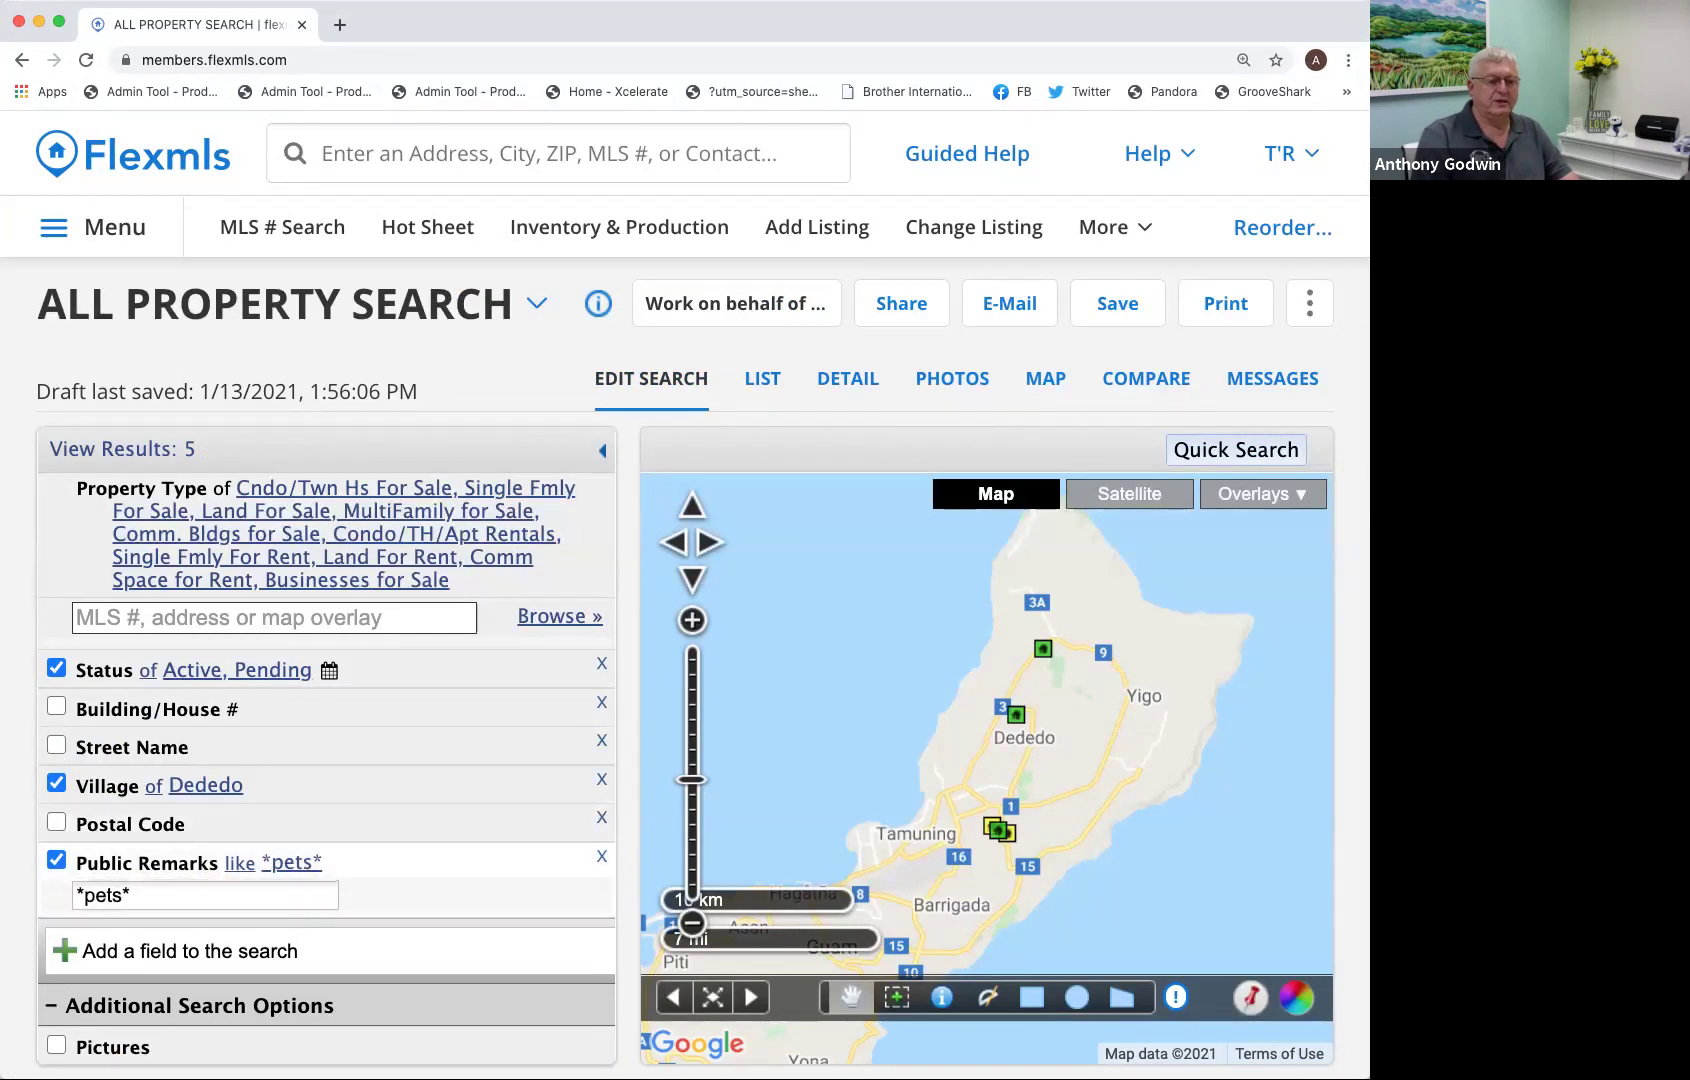
text(*fenc3*)
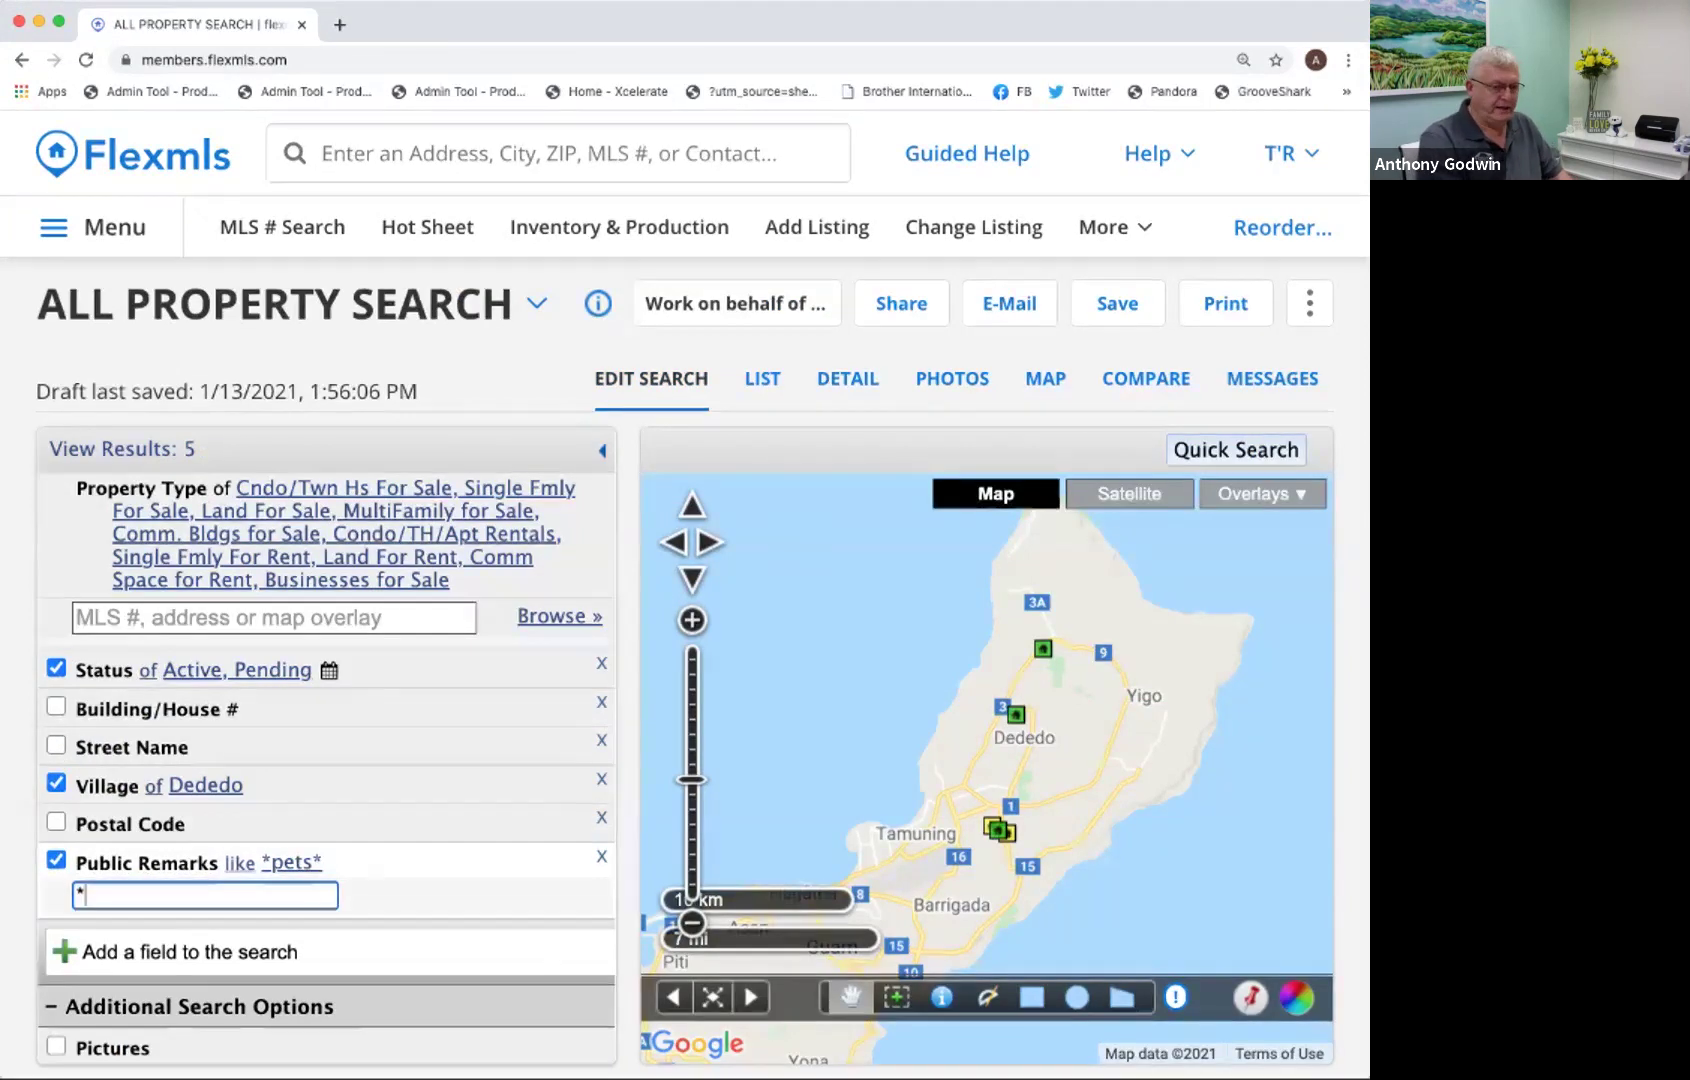
key(BackSpace)
key(BackSpace)
key(BackSpace)
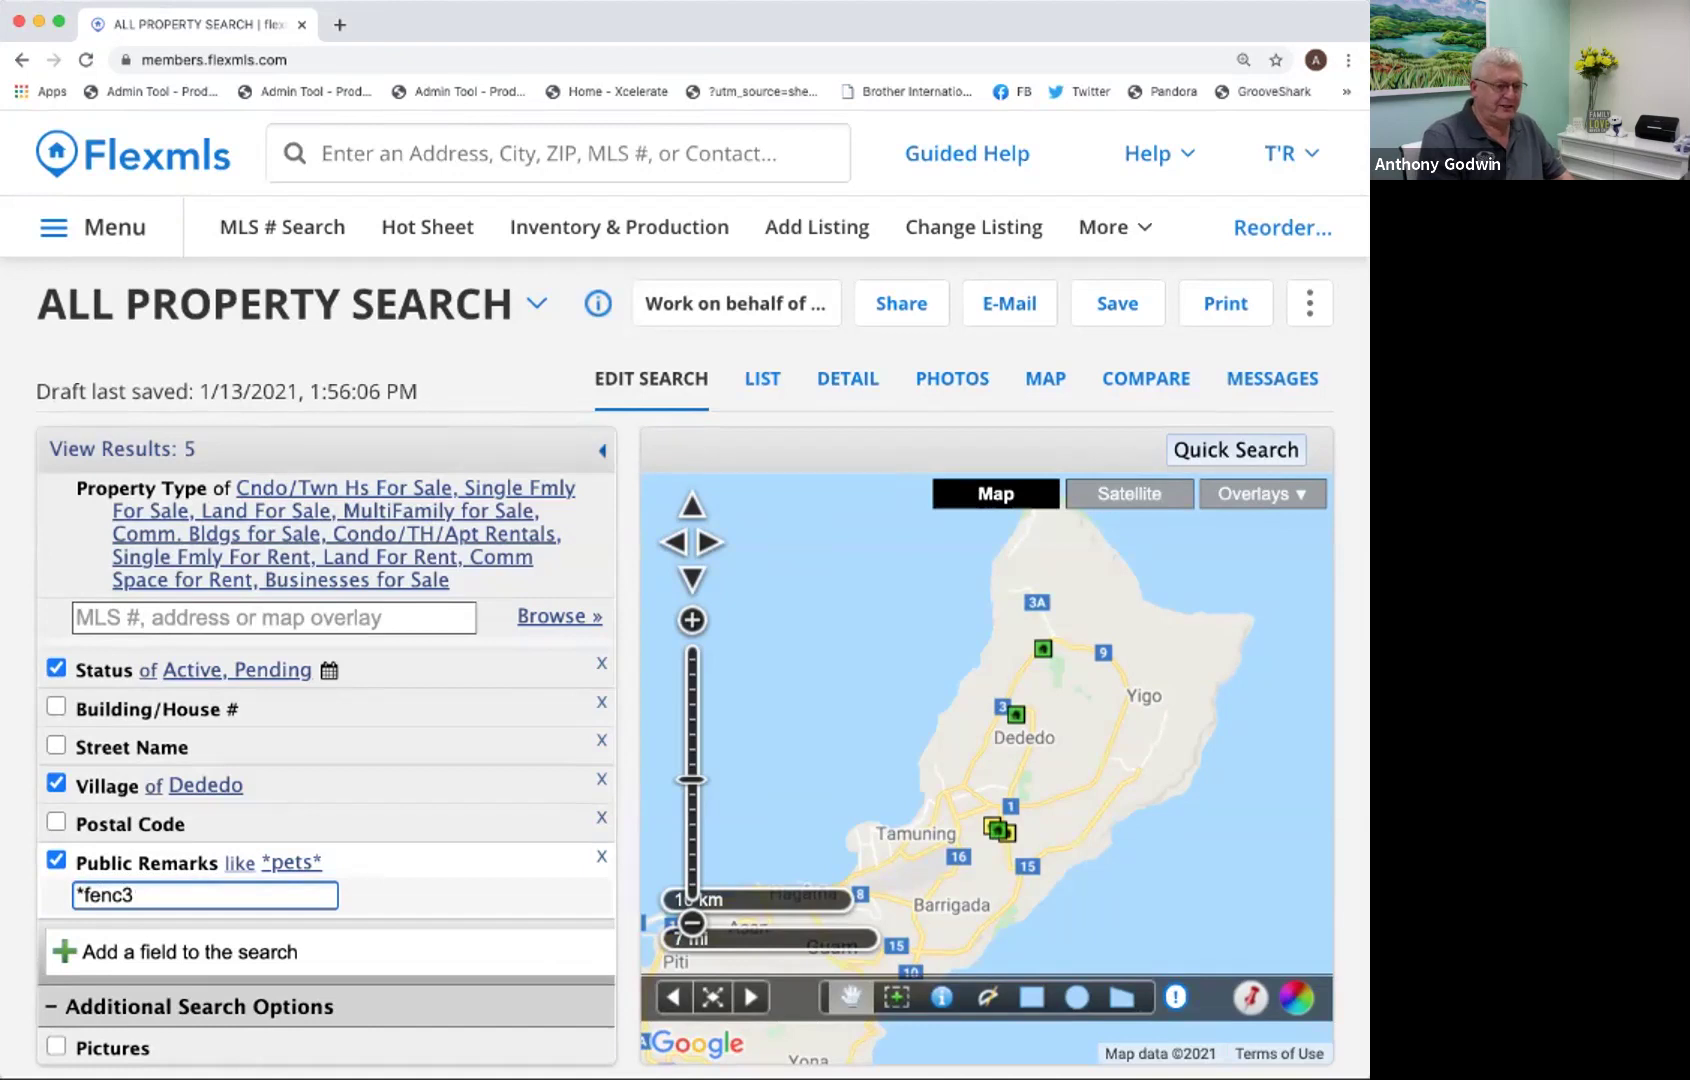
text(ce*)
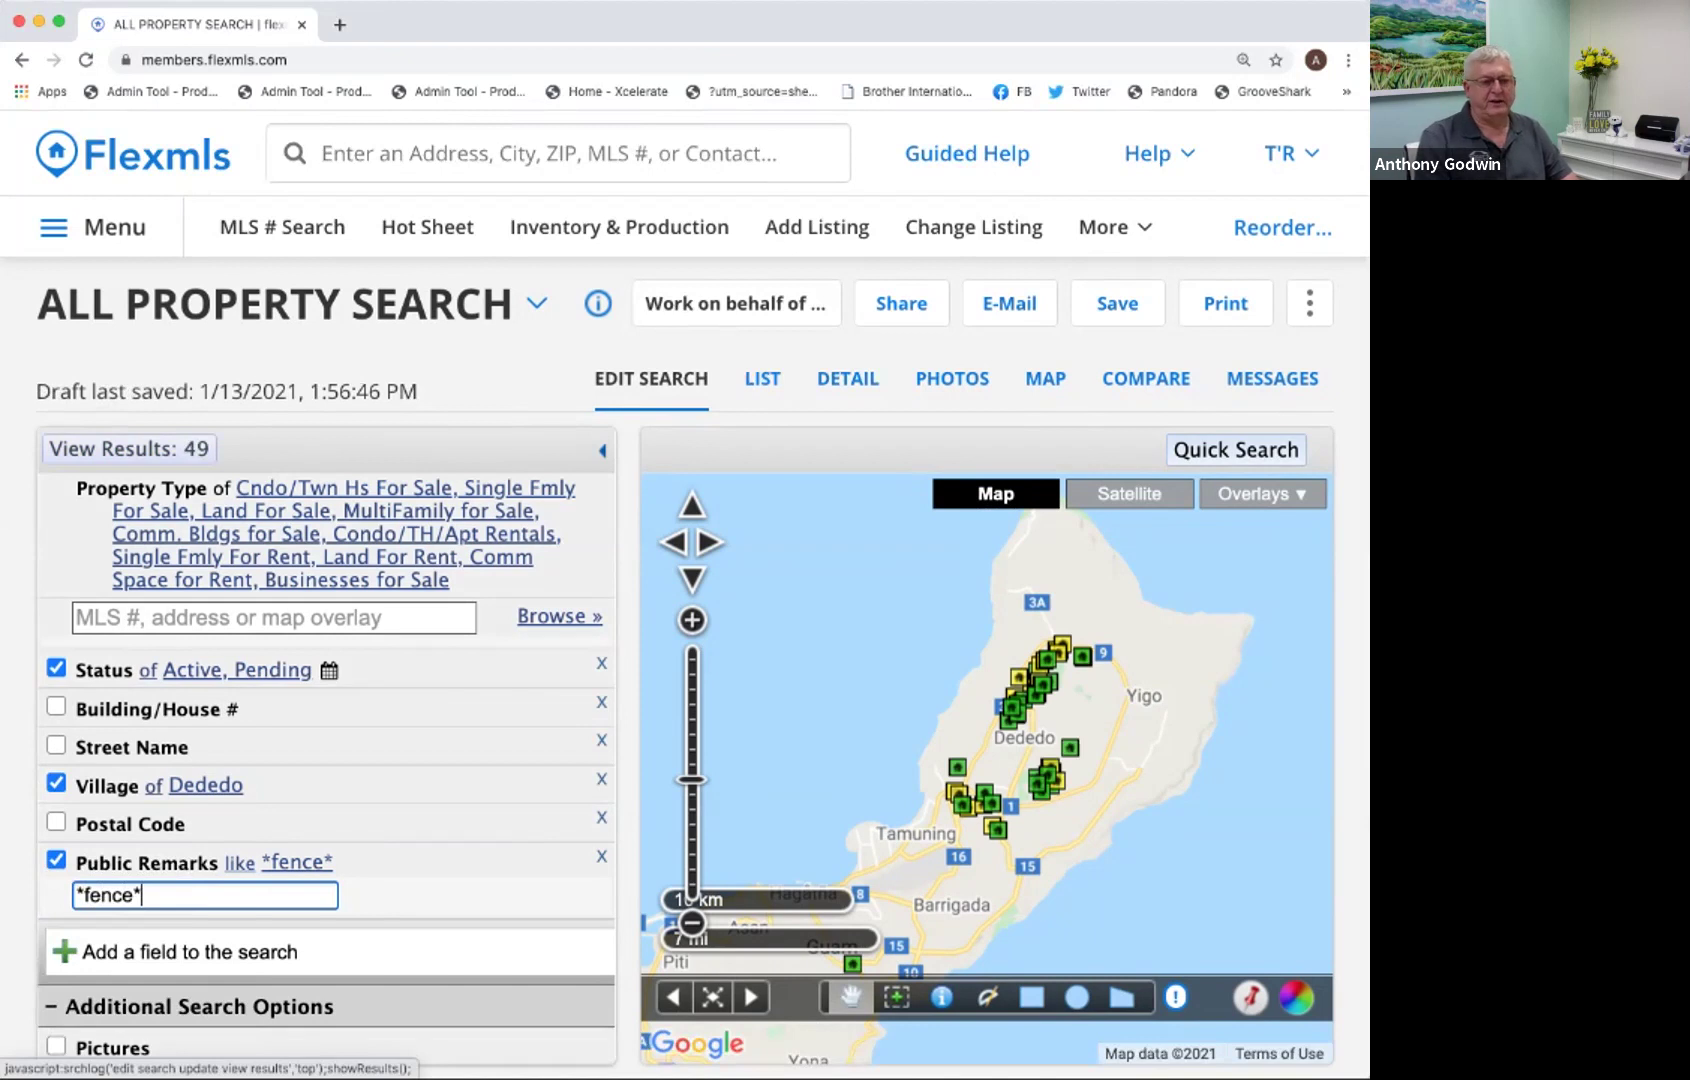
click(130, 448)
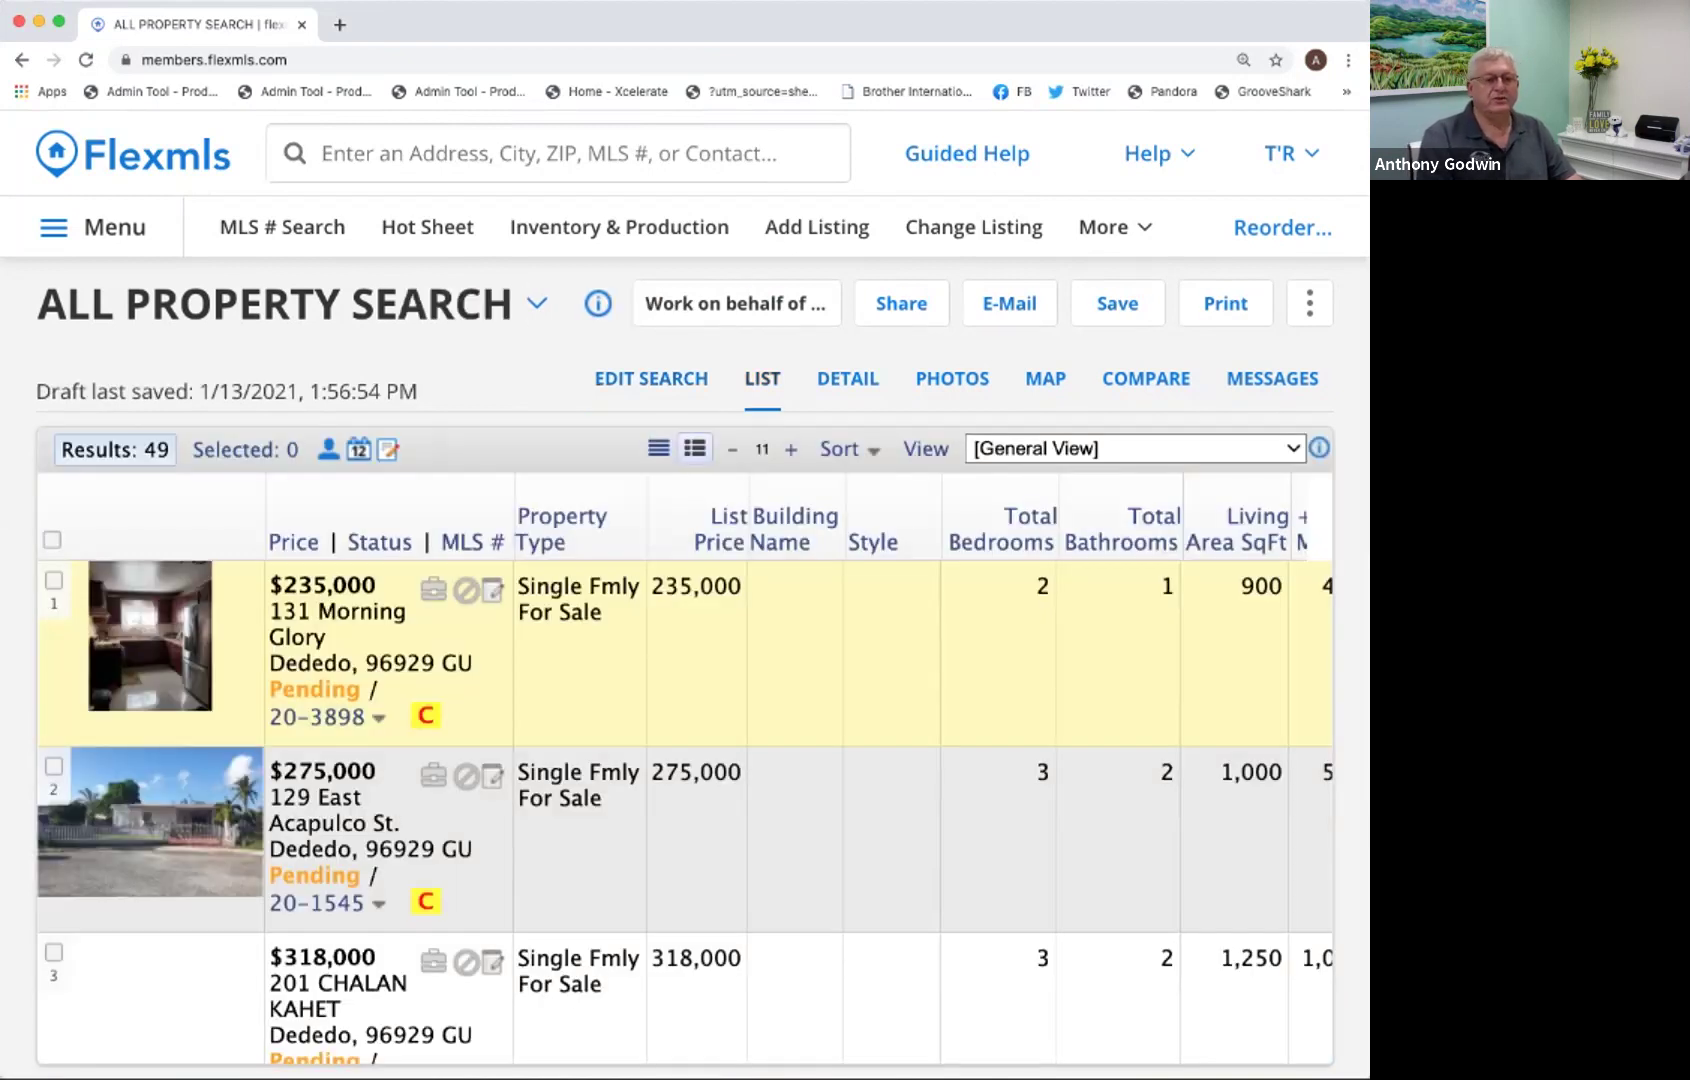
Look through the search results, open the details of the active new listing priced at $395,000, and examine its property description.
scroll(685, 810, down, 5)
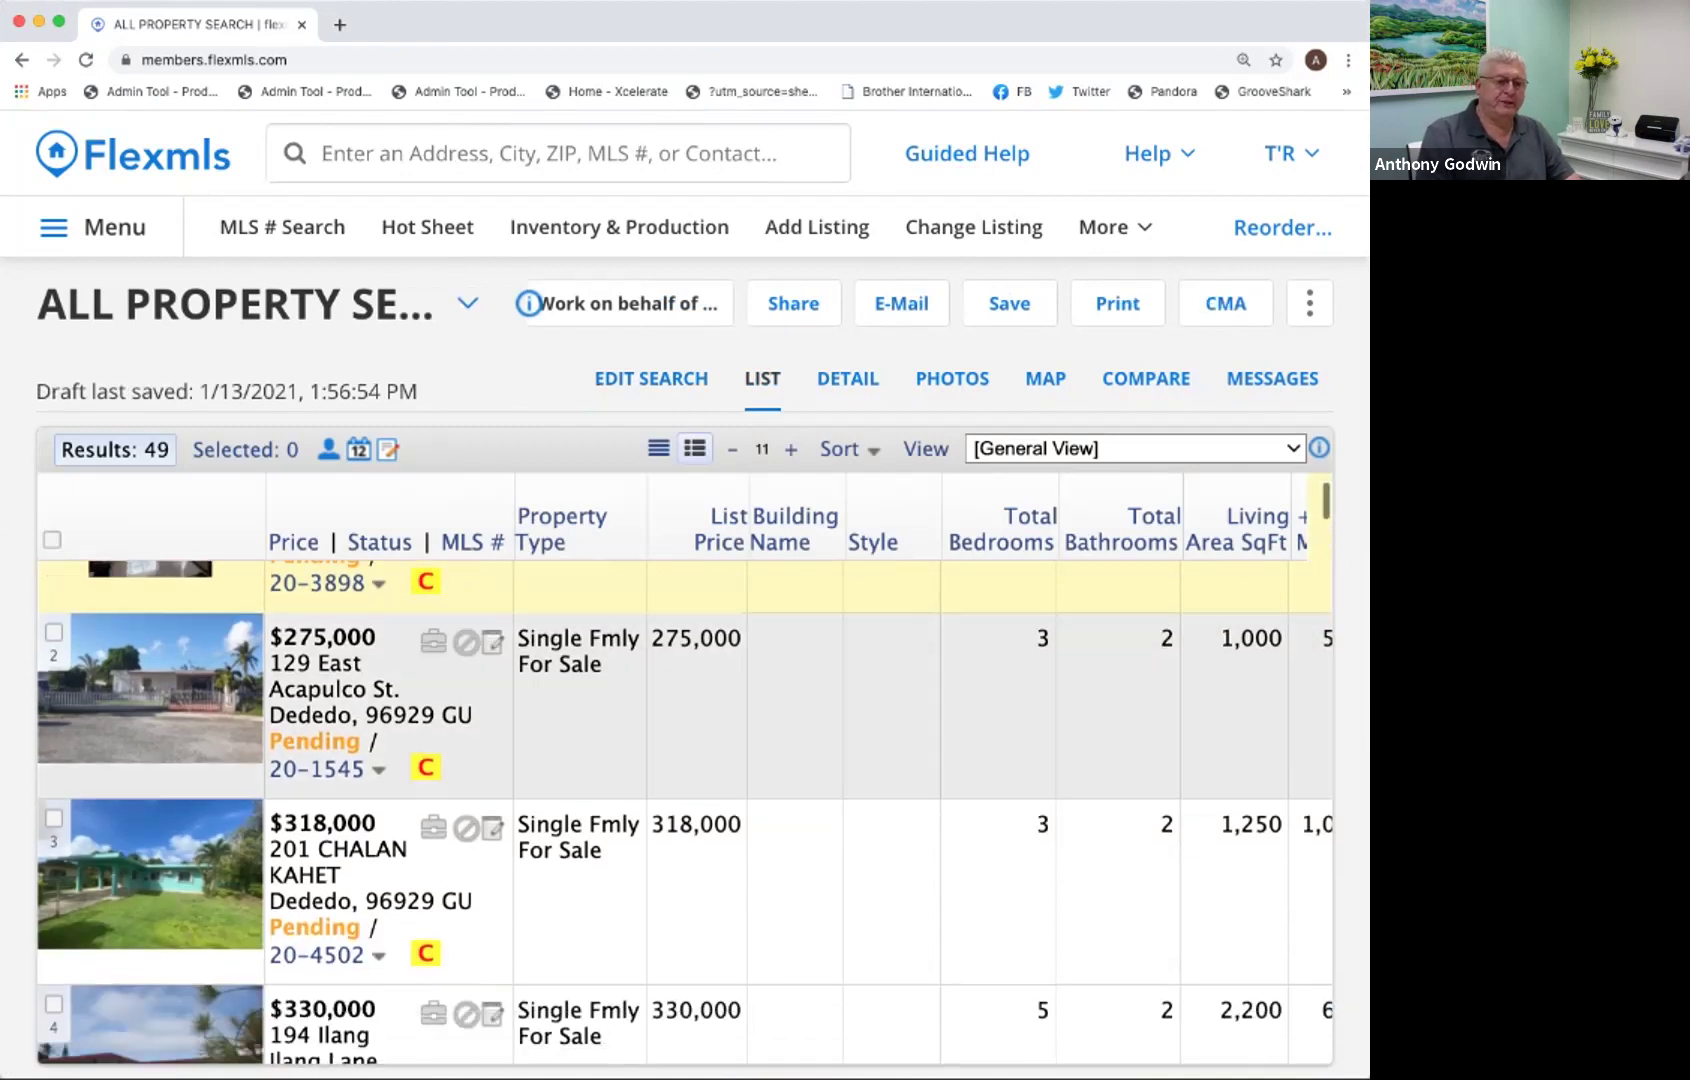
scroll(685, 810, down, 4)
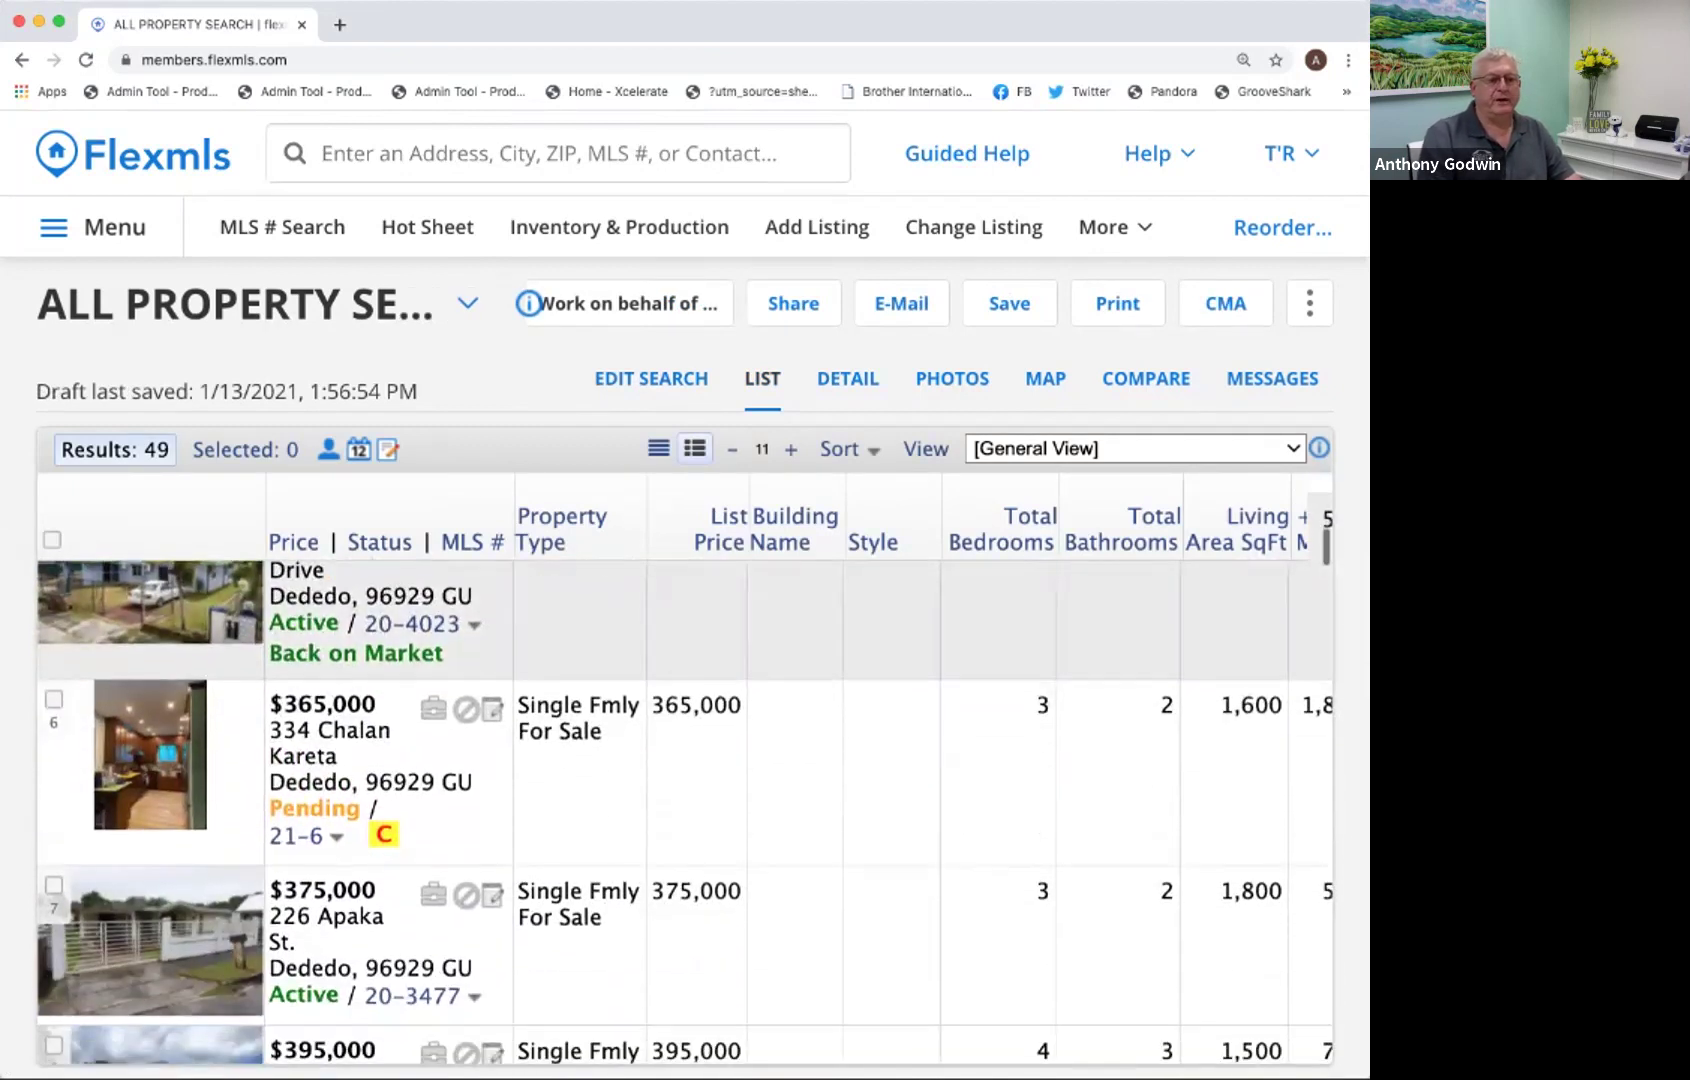
scroll(685, 810, down, 3)
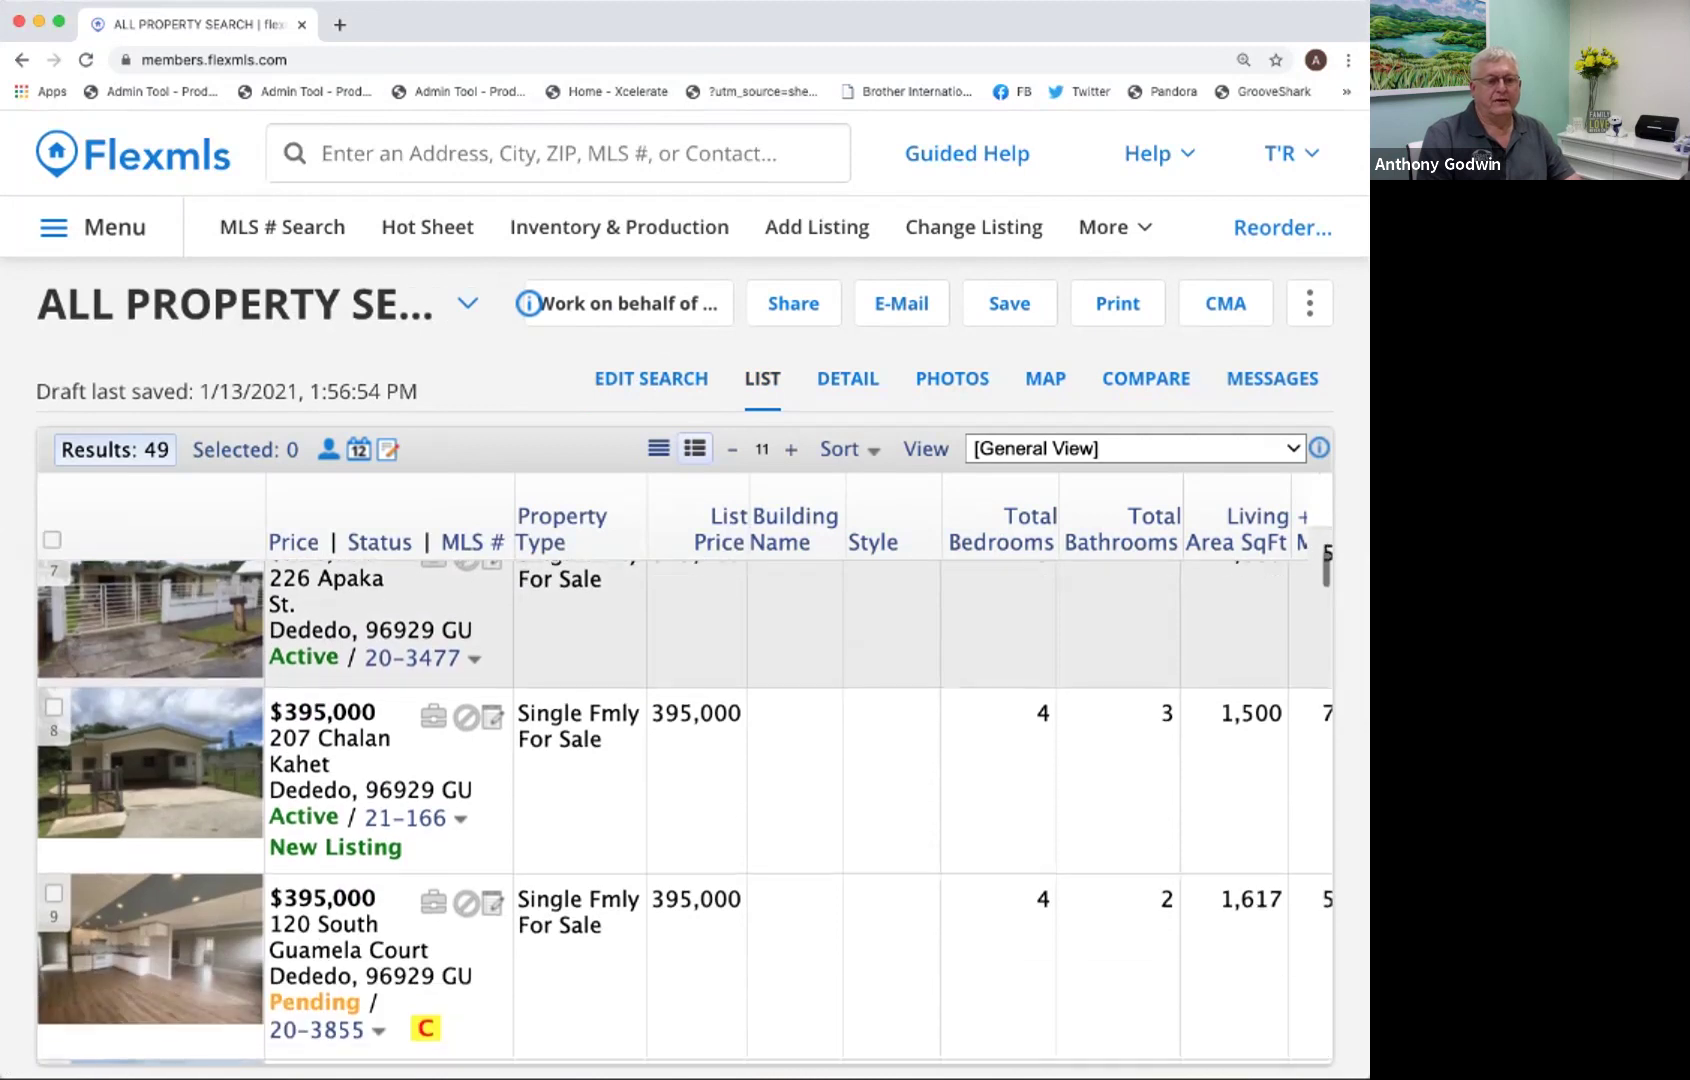
scroll(685, 810, down, 8)
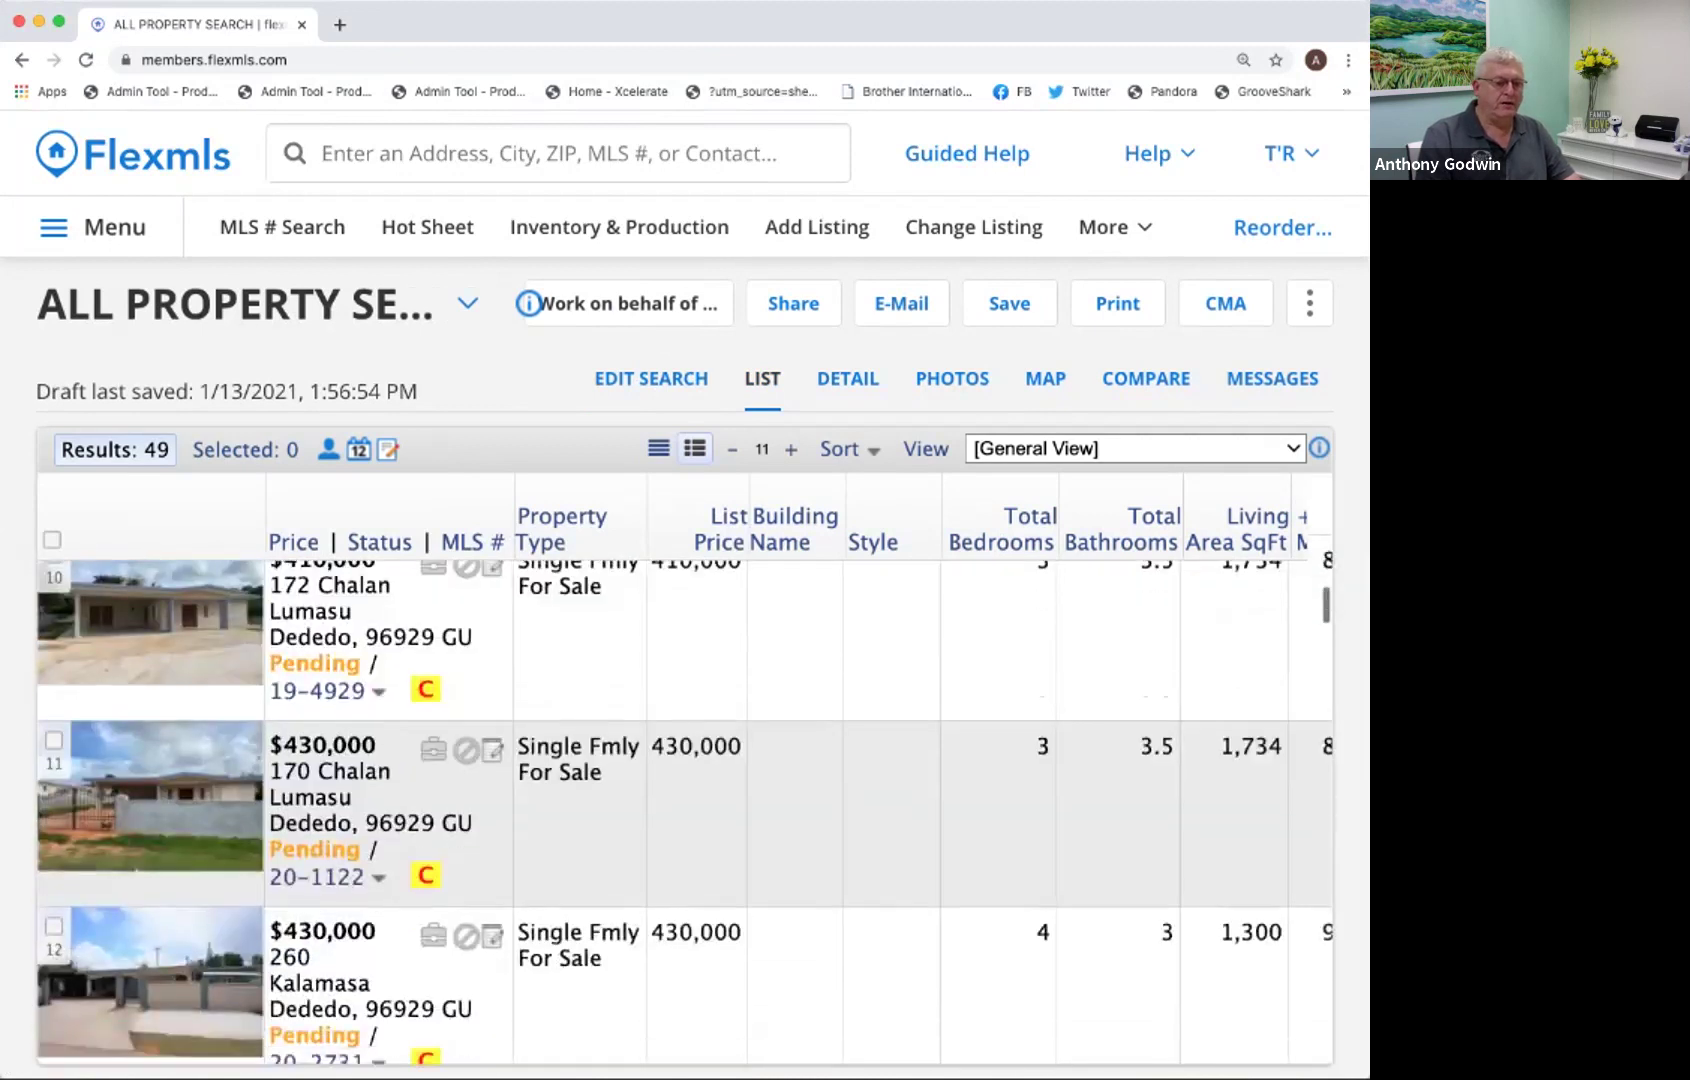
scroll(685, 810, down, 3)
scroll(685, 810, up, 10)
click(405, 729)
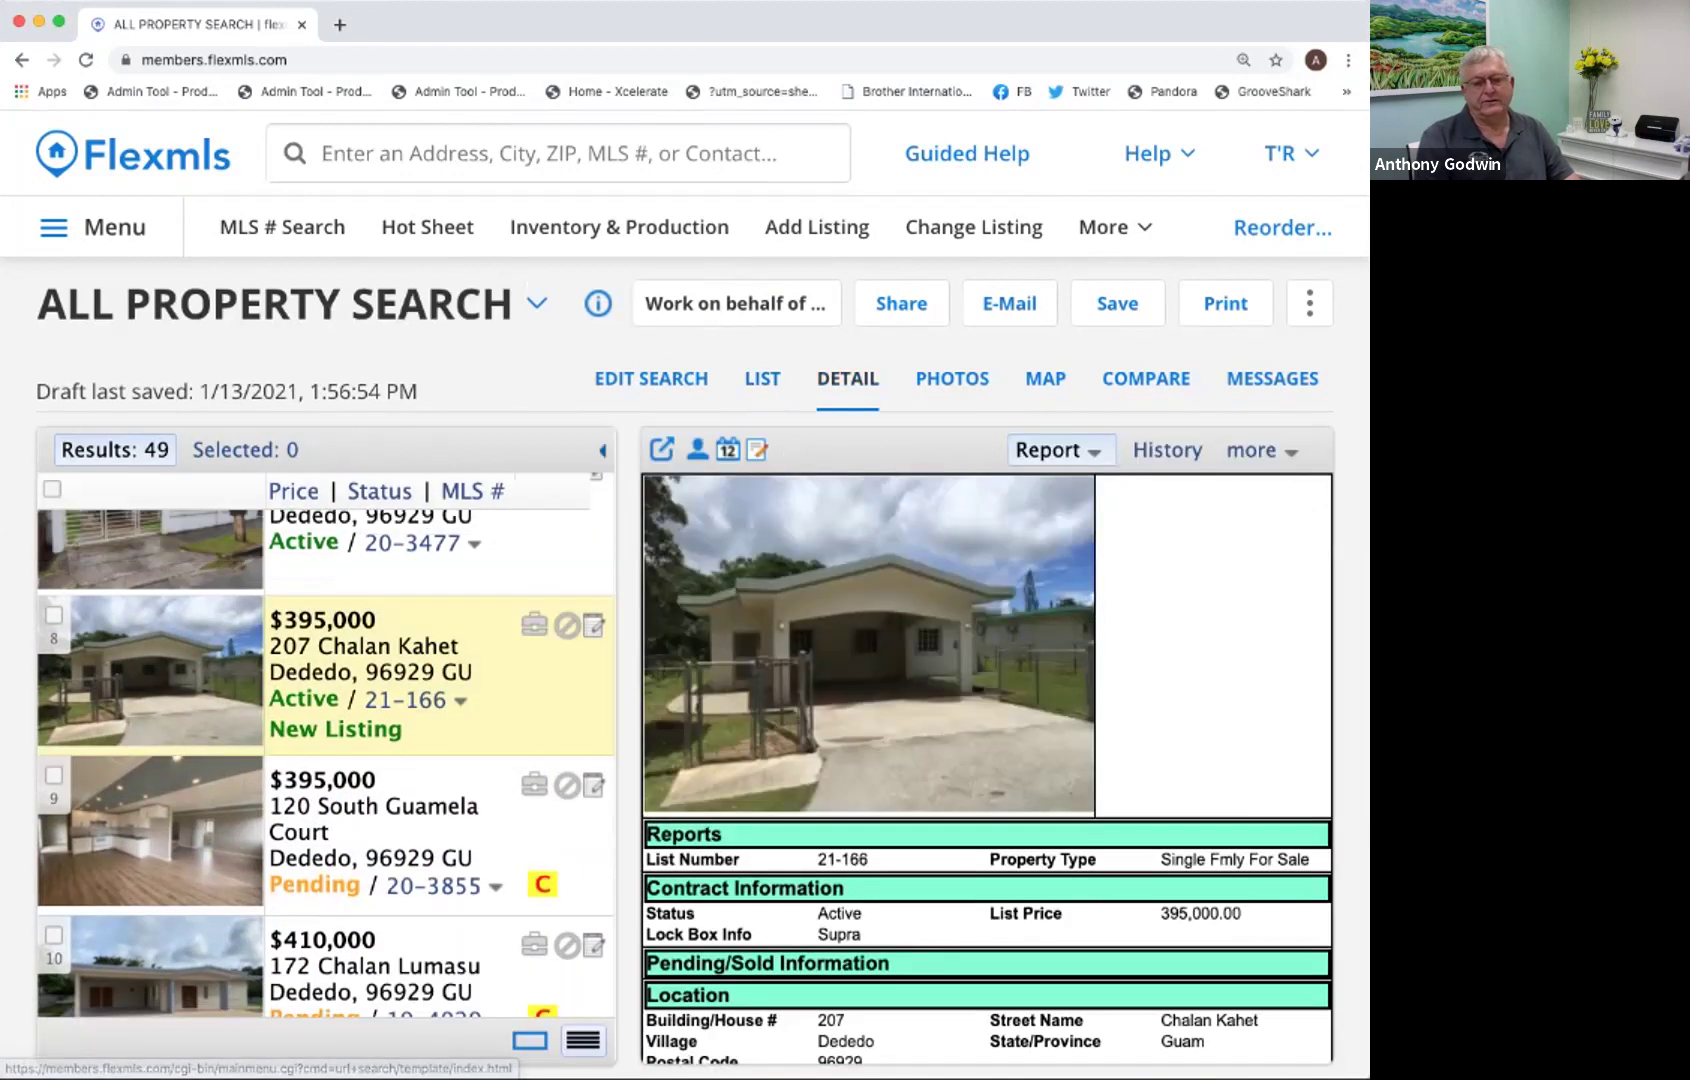
scroll(988, 768, down, 5)
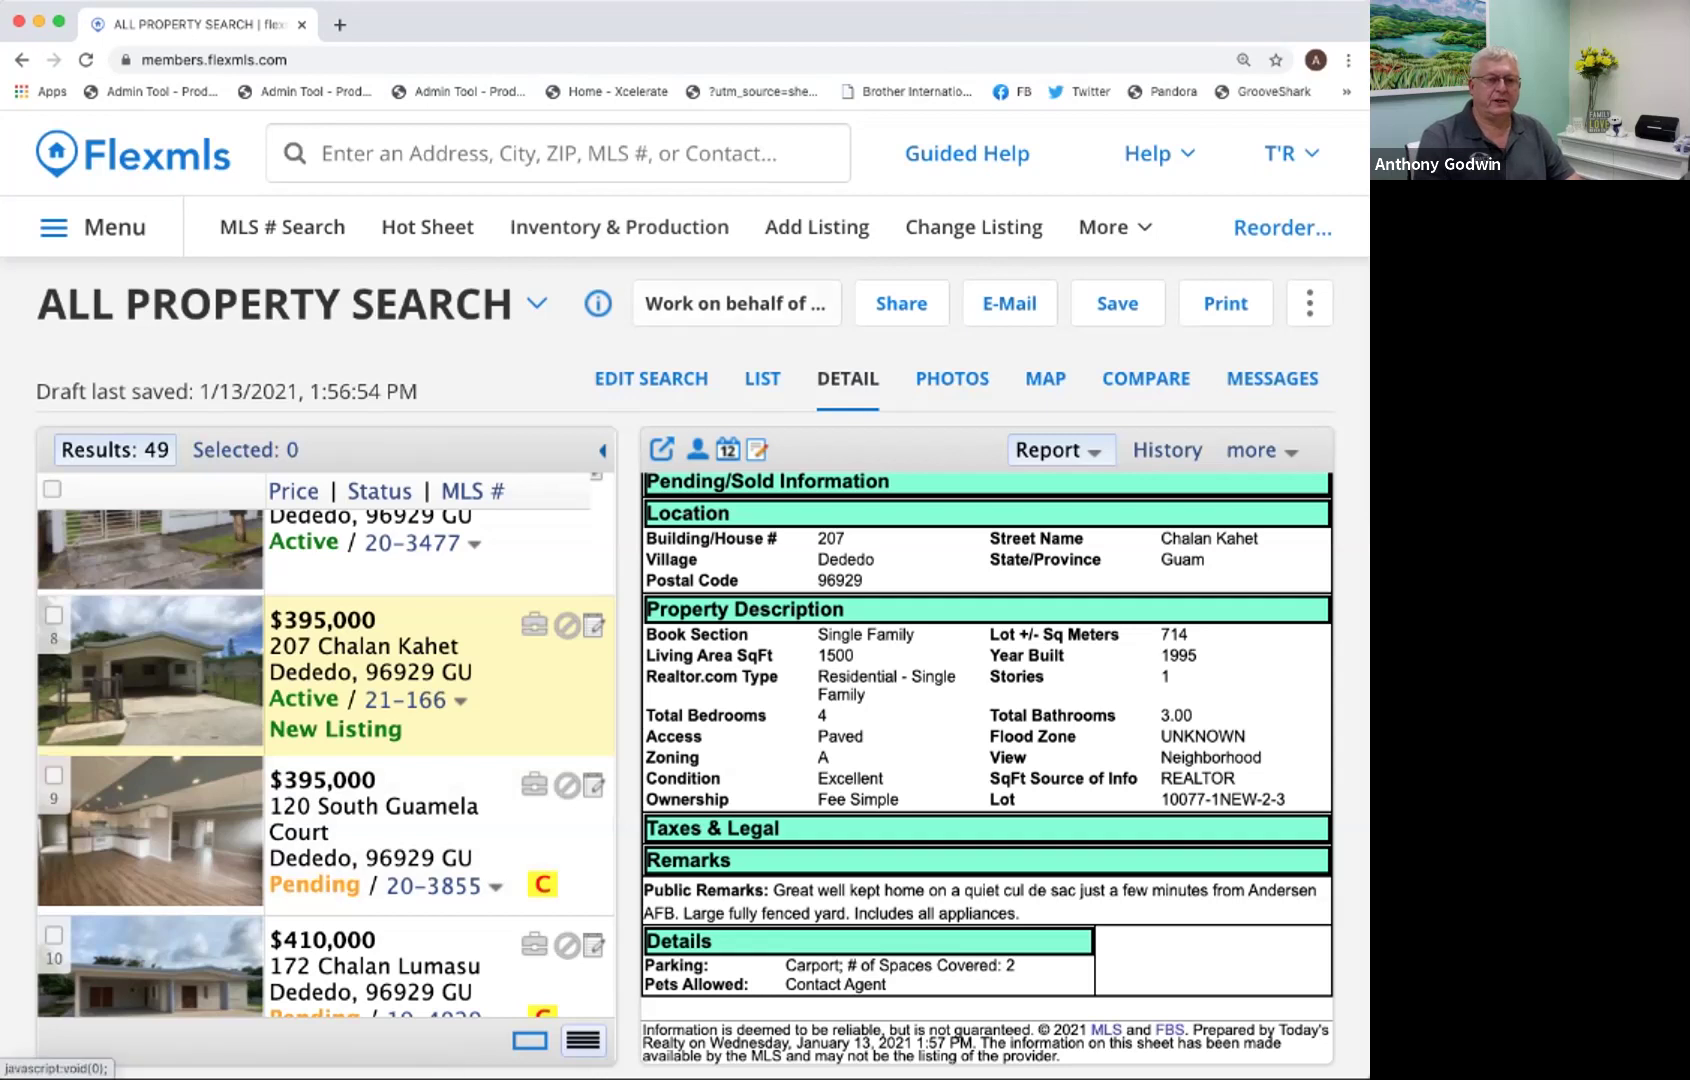
Return to the search criteria and open the My Quick Searches preferences.
click(650, 379)
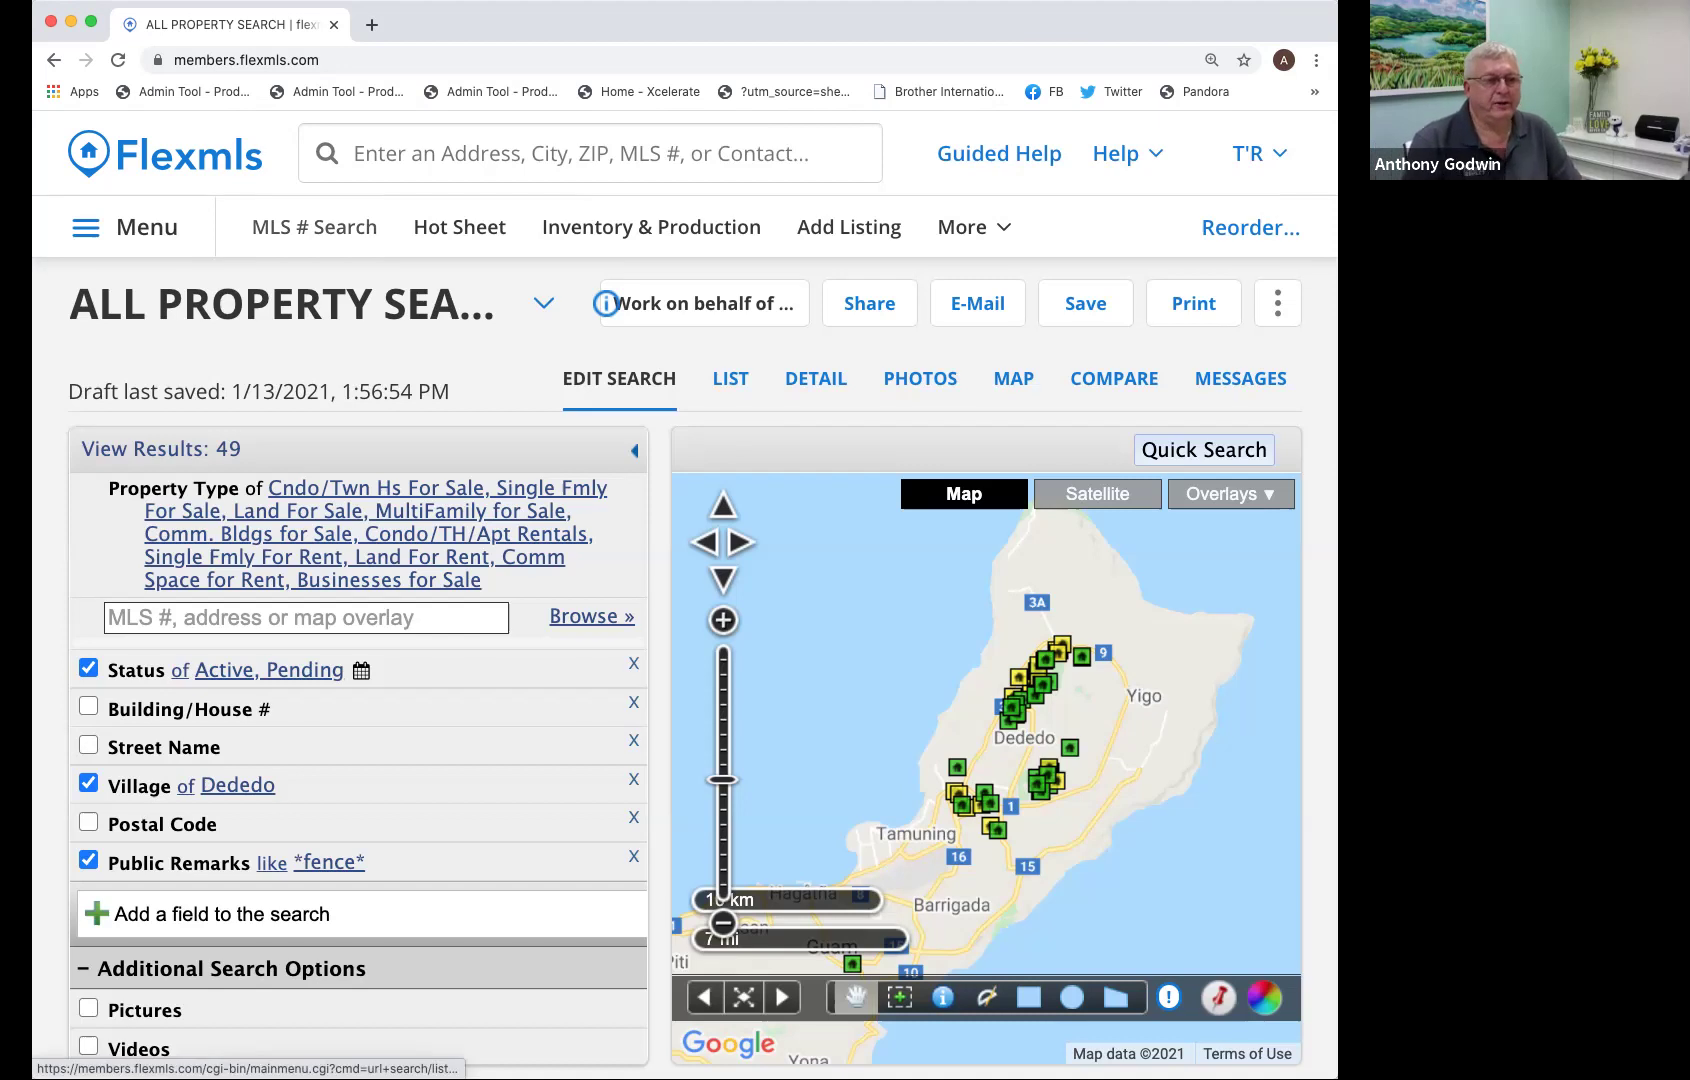
click(124, 227)
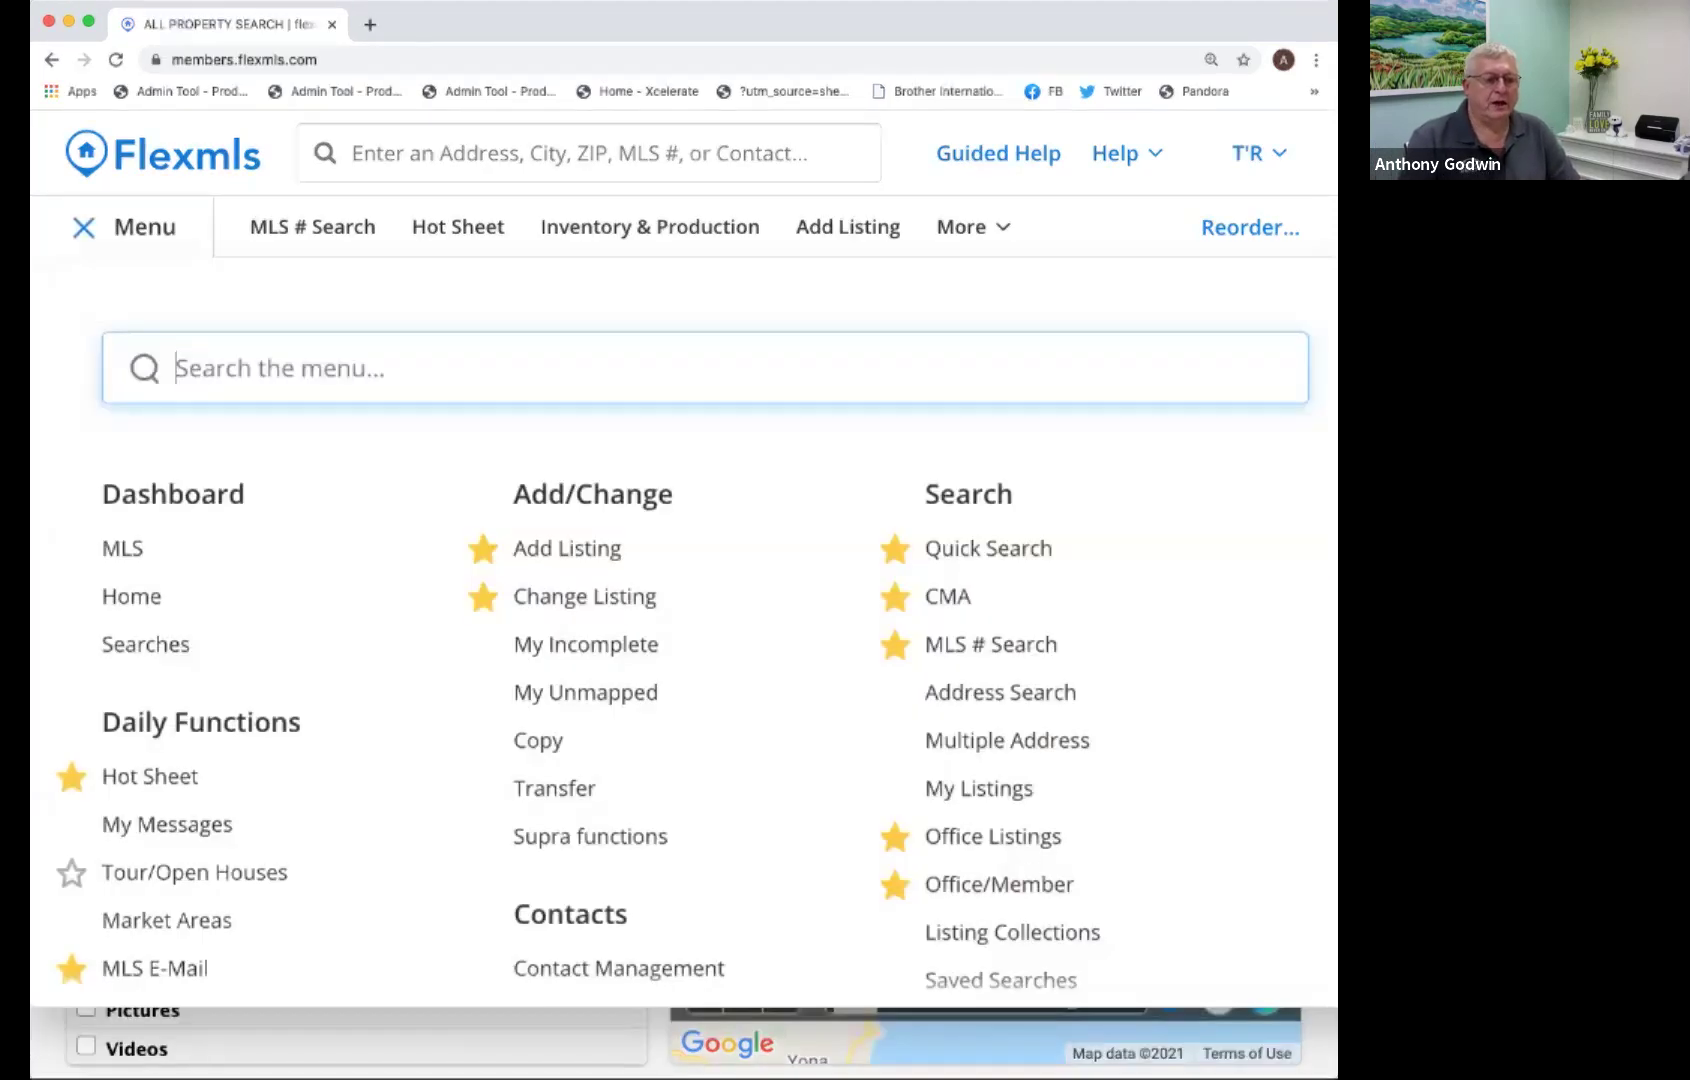
scroll(685, 700, down, 3)
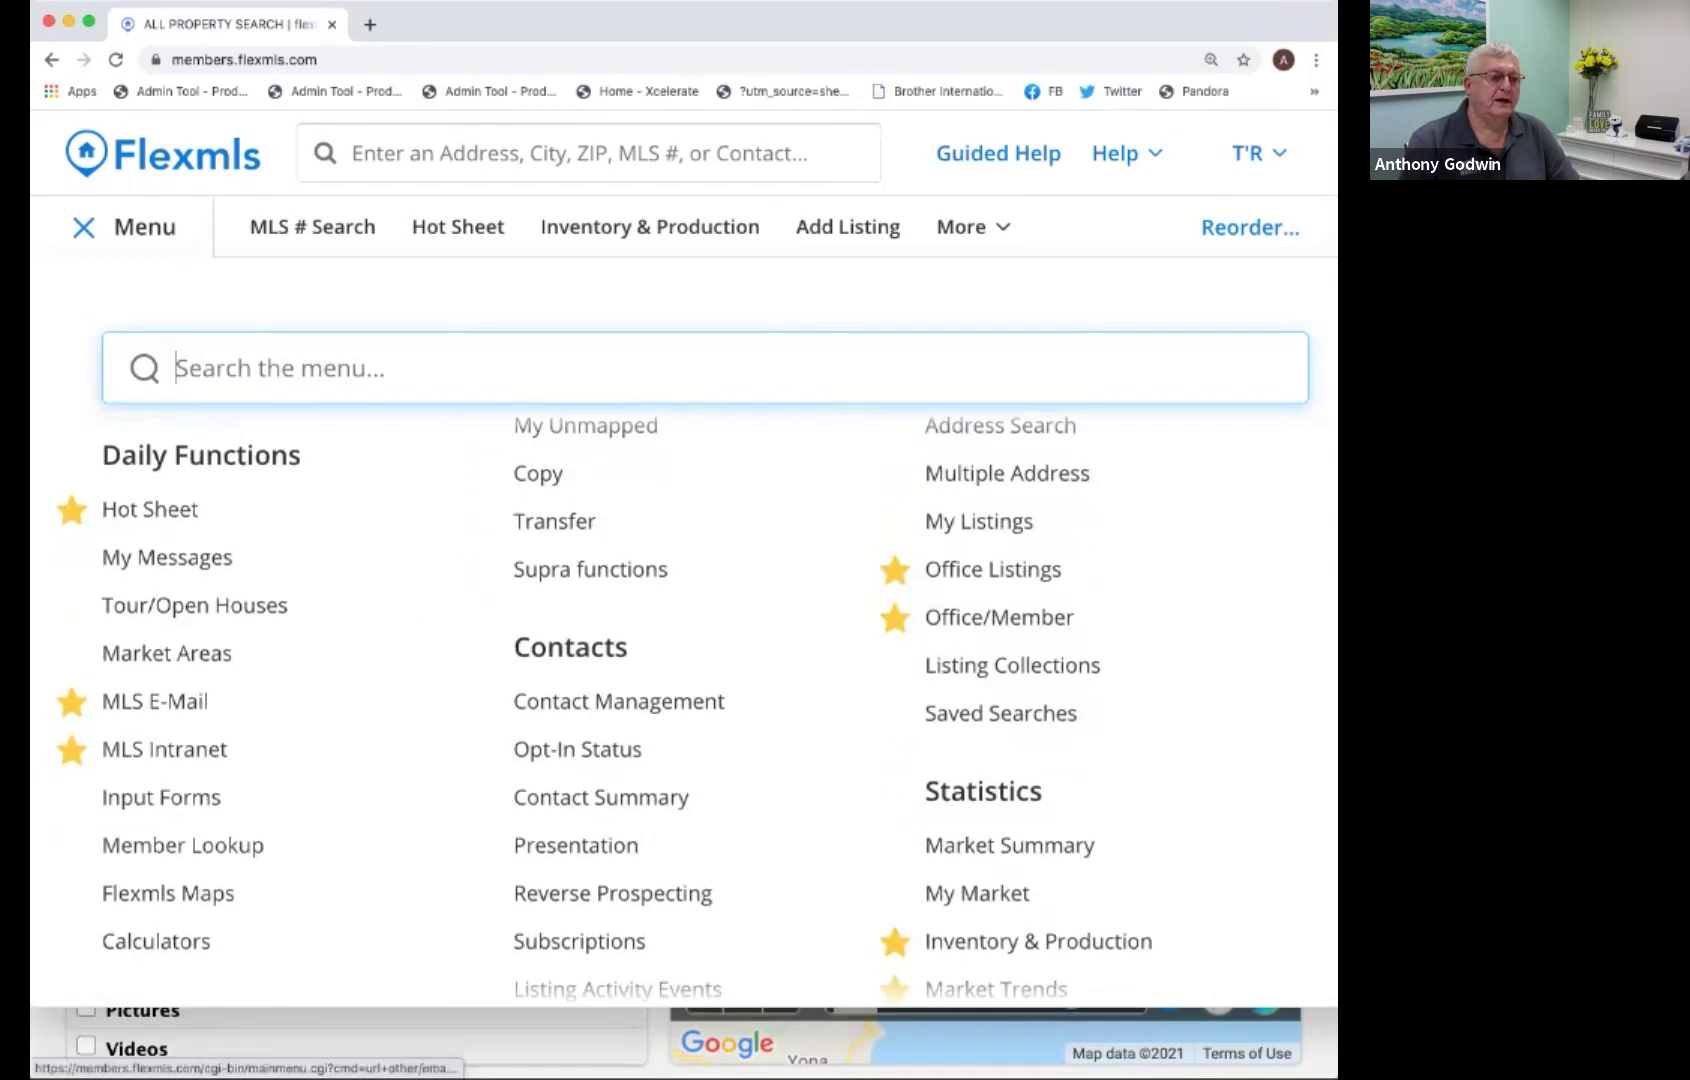
scroll(166, 653, down, 7)
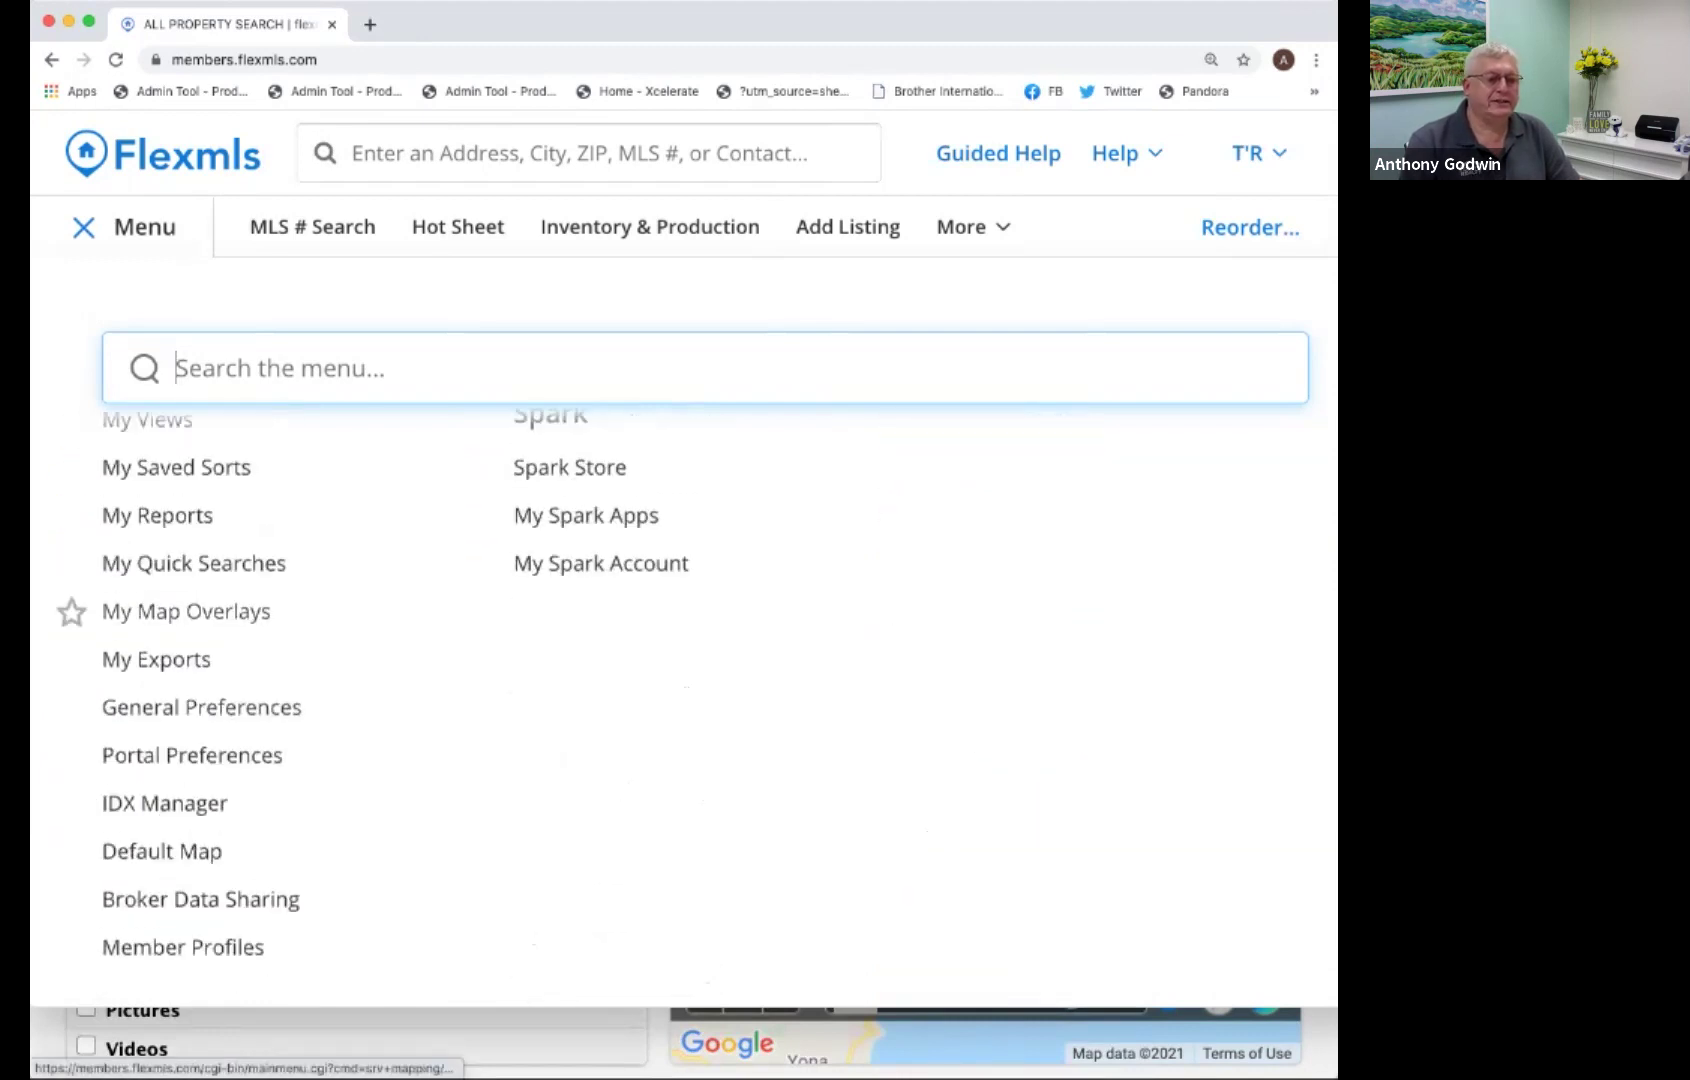
click(178, 564)
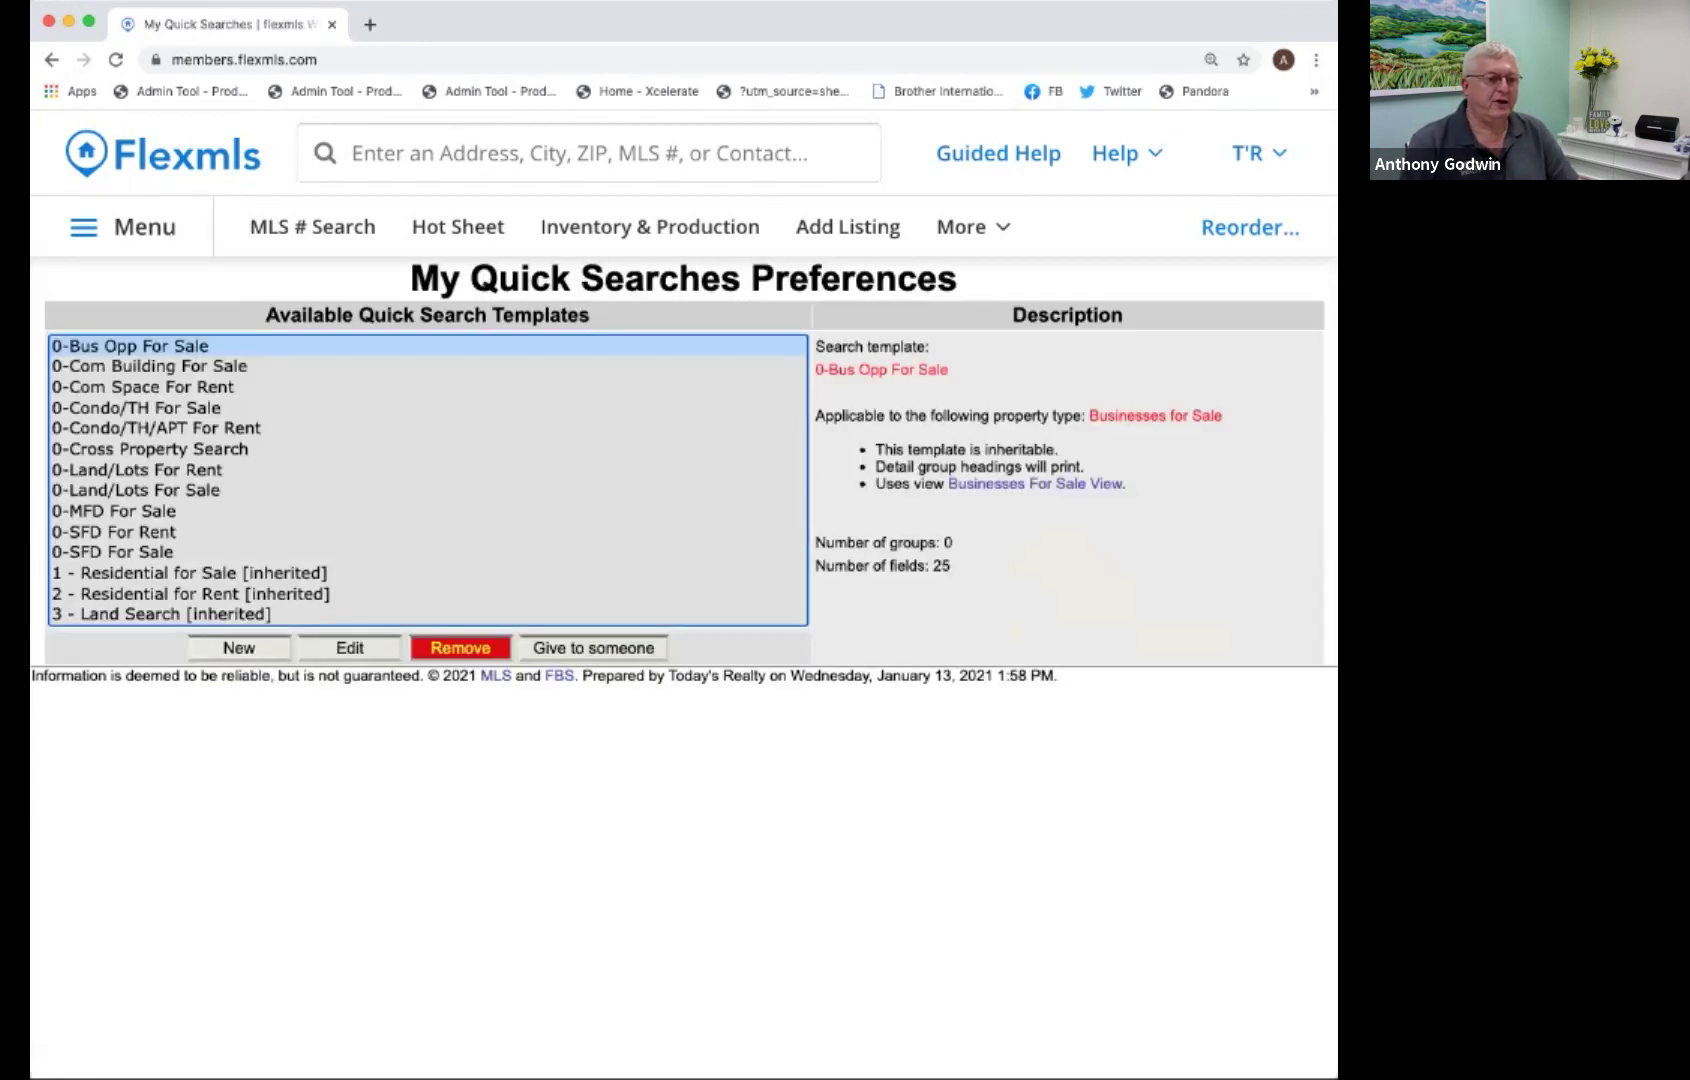
Open the ALL PROPERTY SEARCH template for editing, keep its current properties, and proceed to the field setup.
scroll(427, 480, down, 4)
click(146, 556)
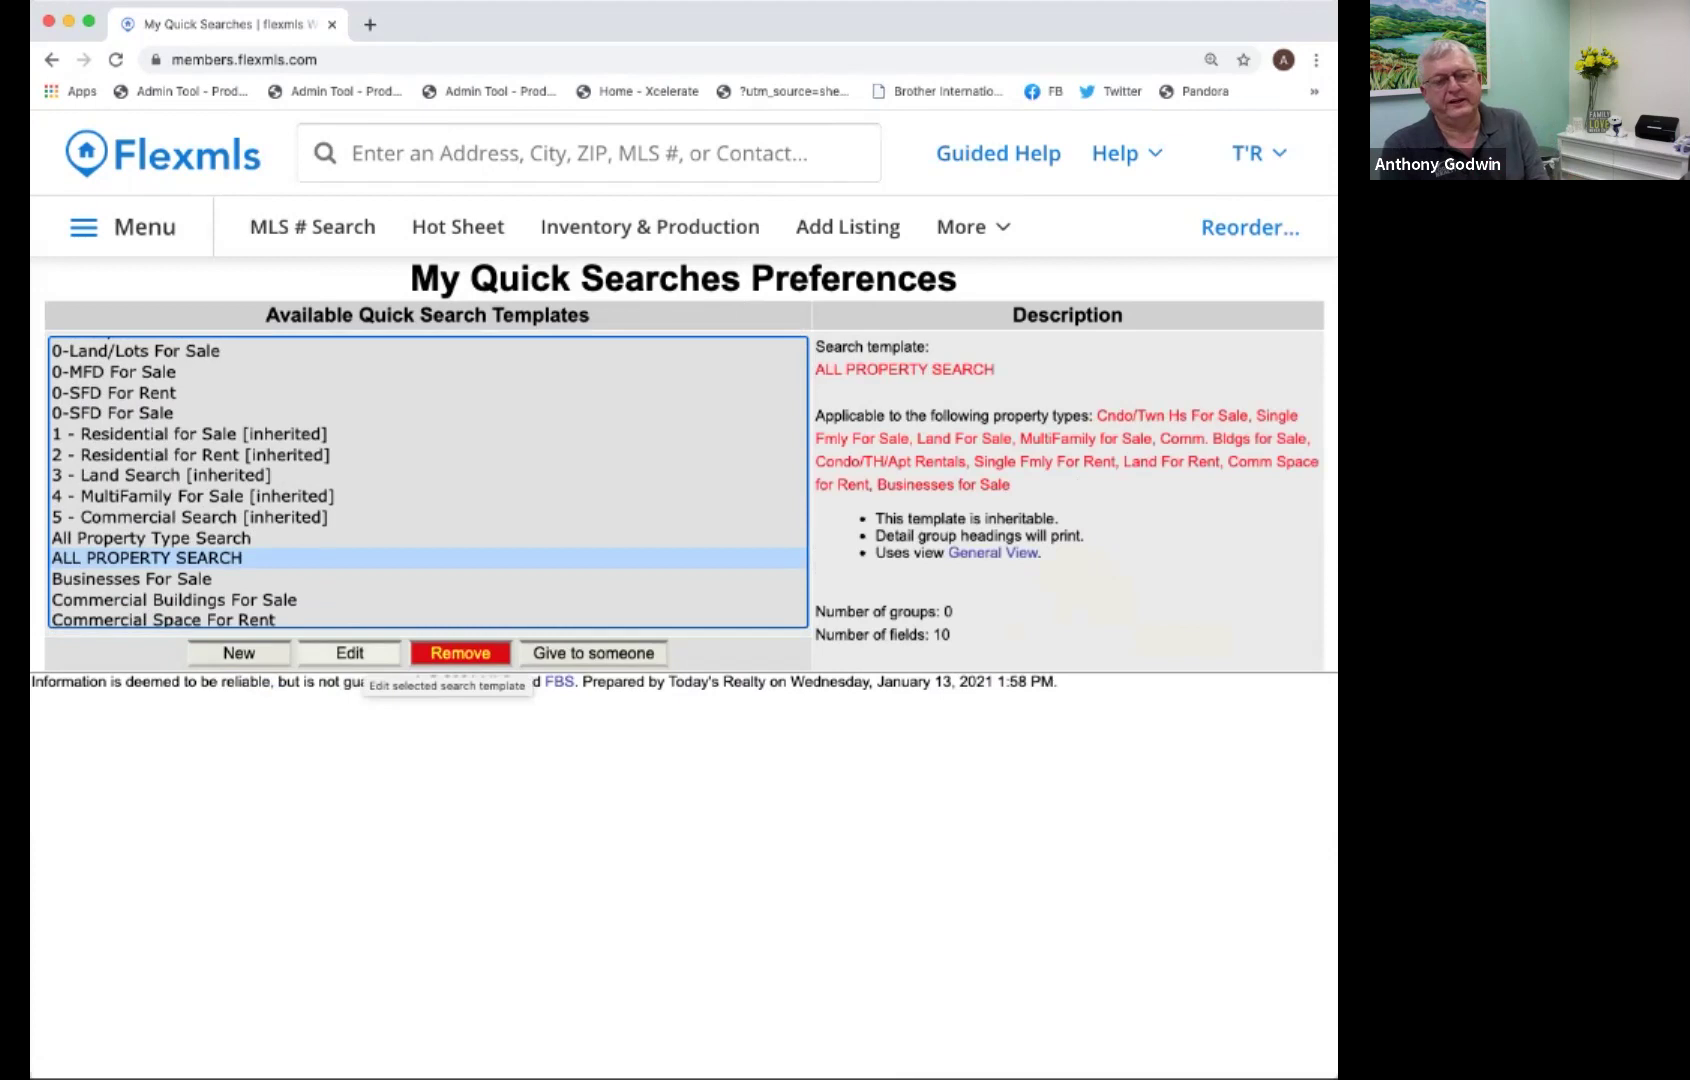
click(350, 653)
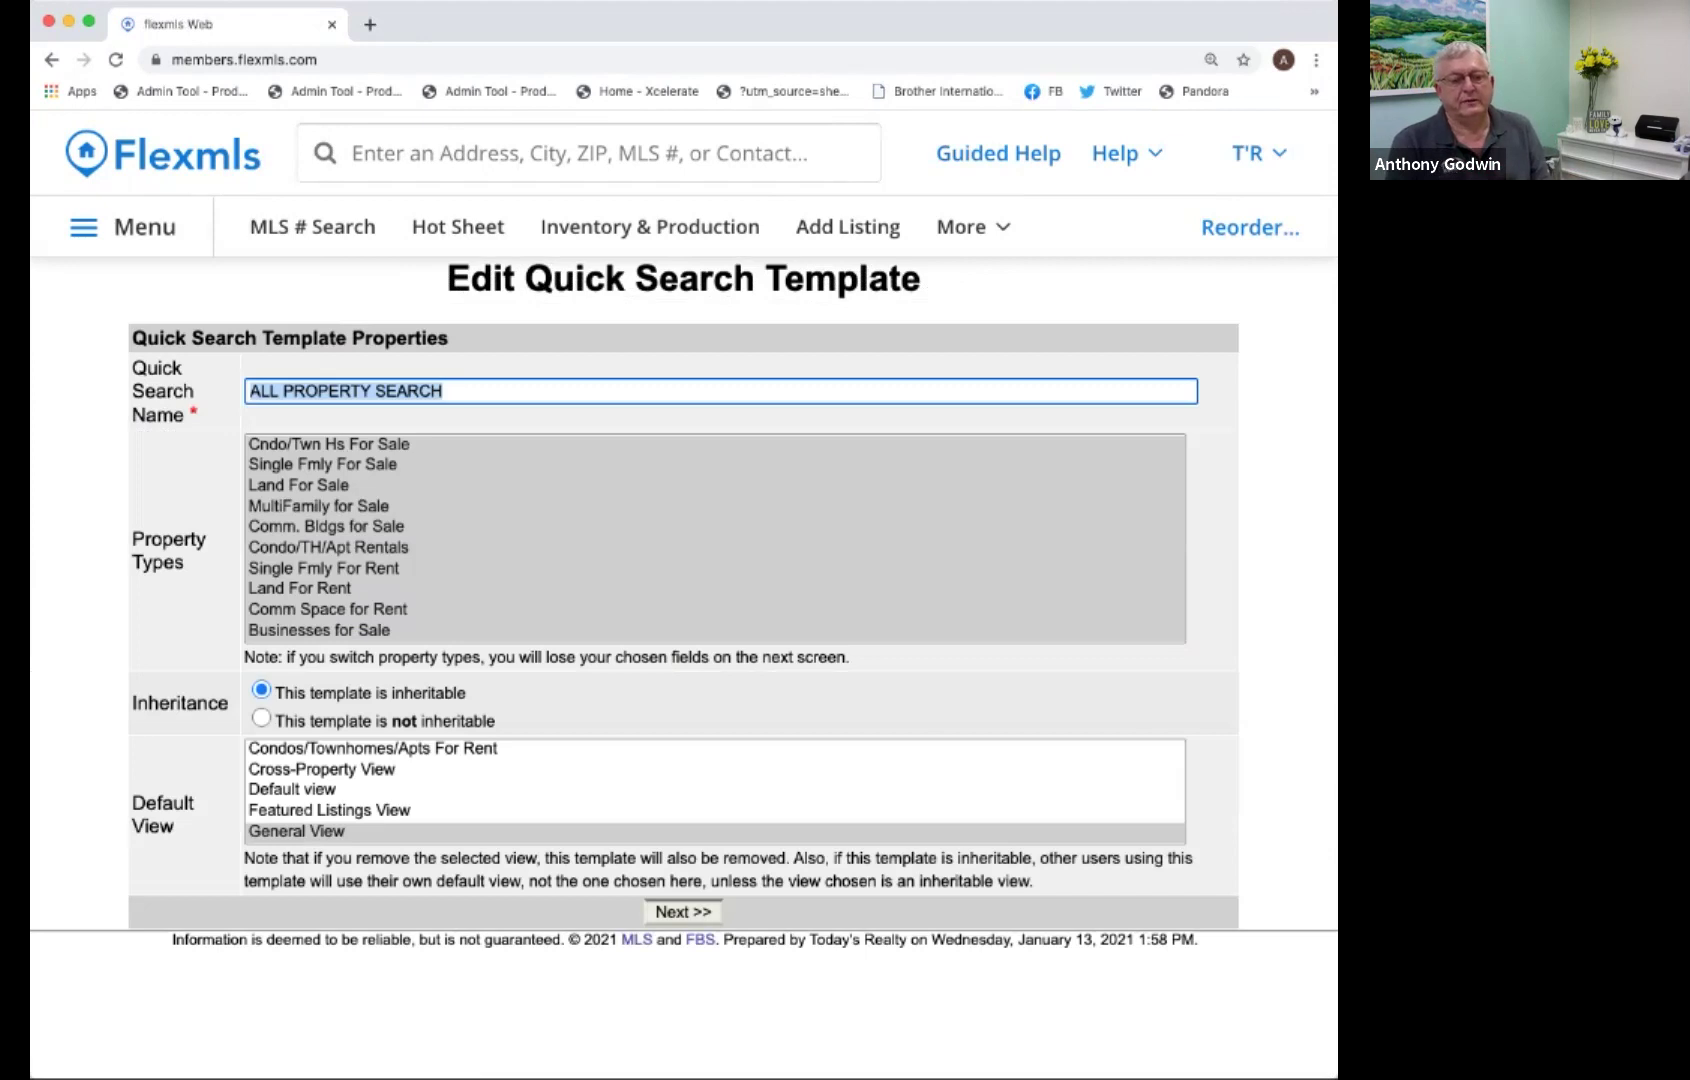
click(682, 911)
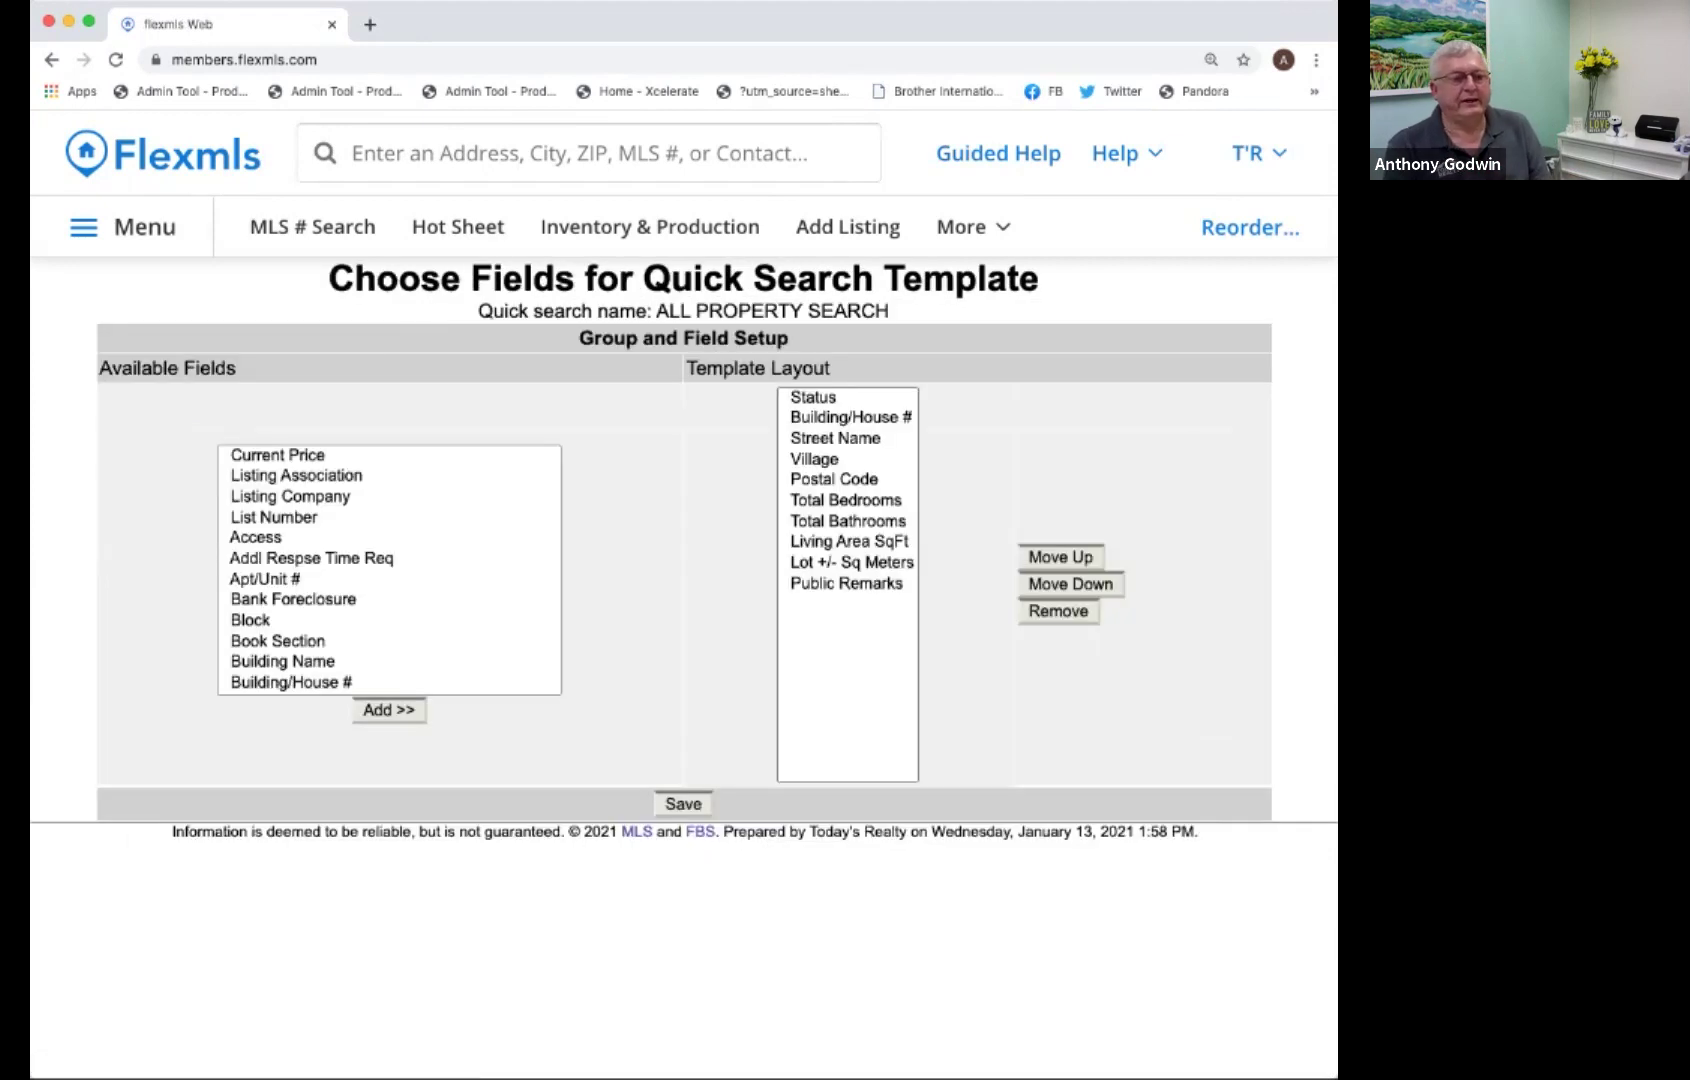
Add the Listing Company field to the ALL PROPERTY SEARCH template layout.
scroll(390, 570, down, 20)
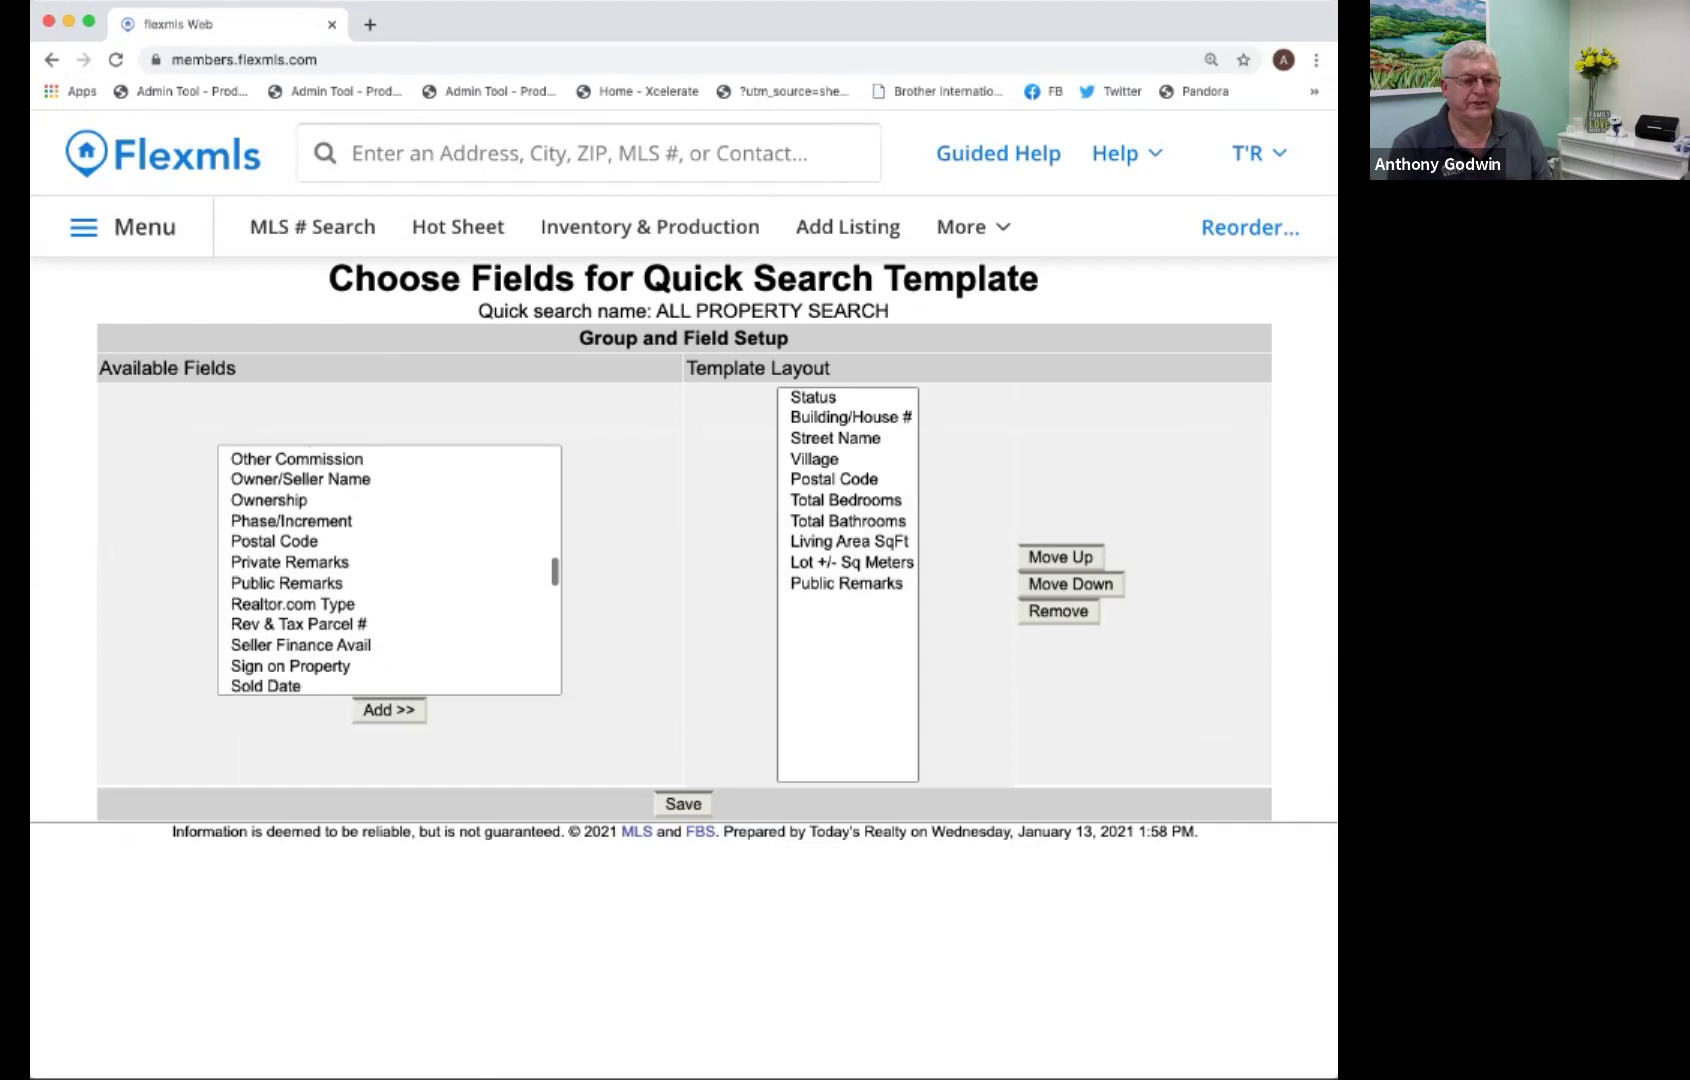
scroll(390, 570, up, 15)
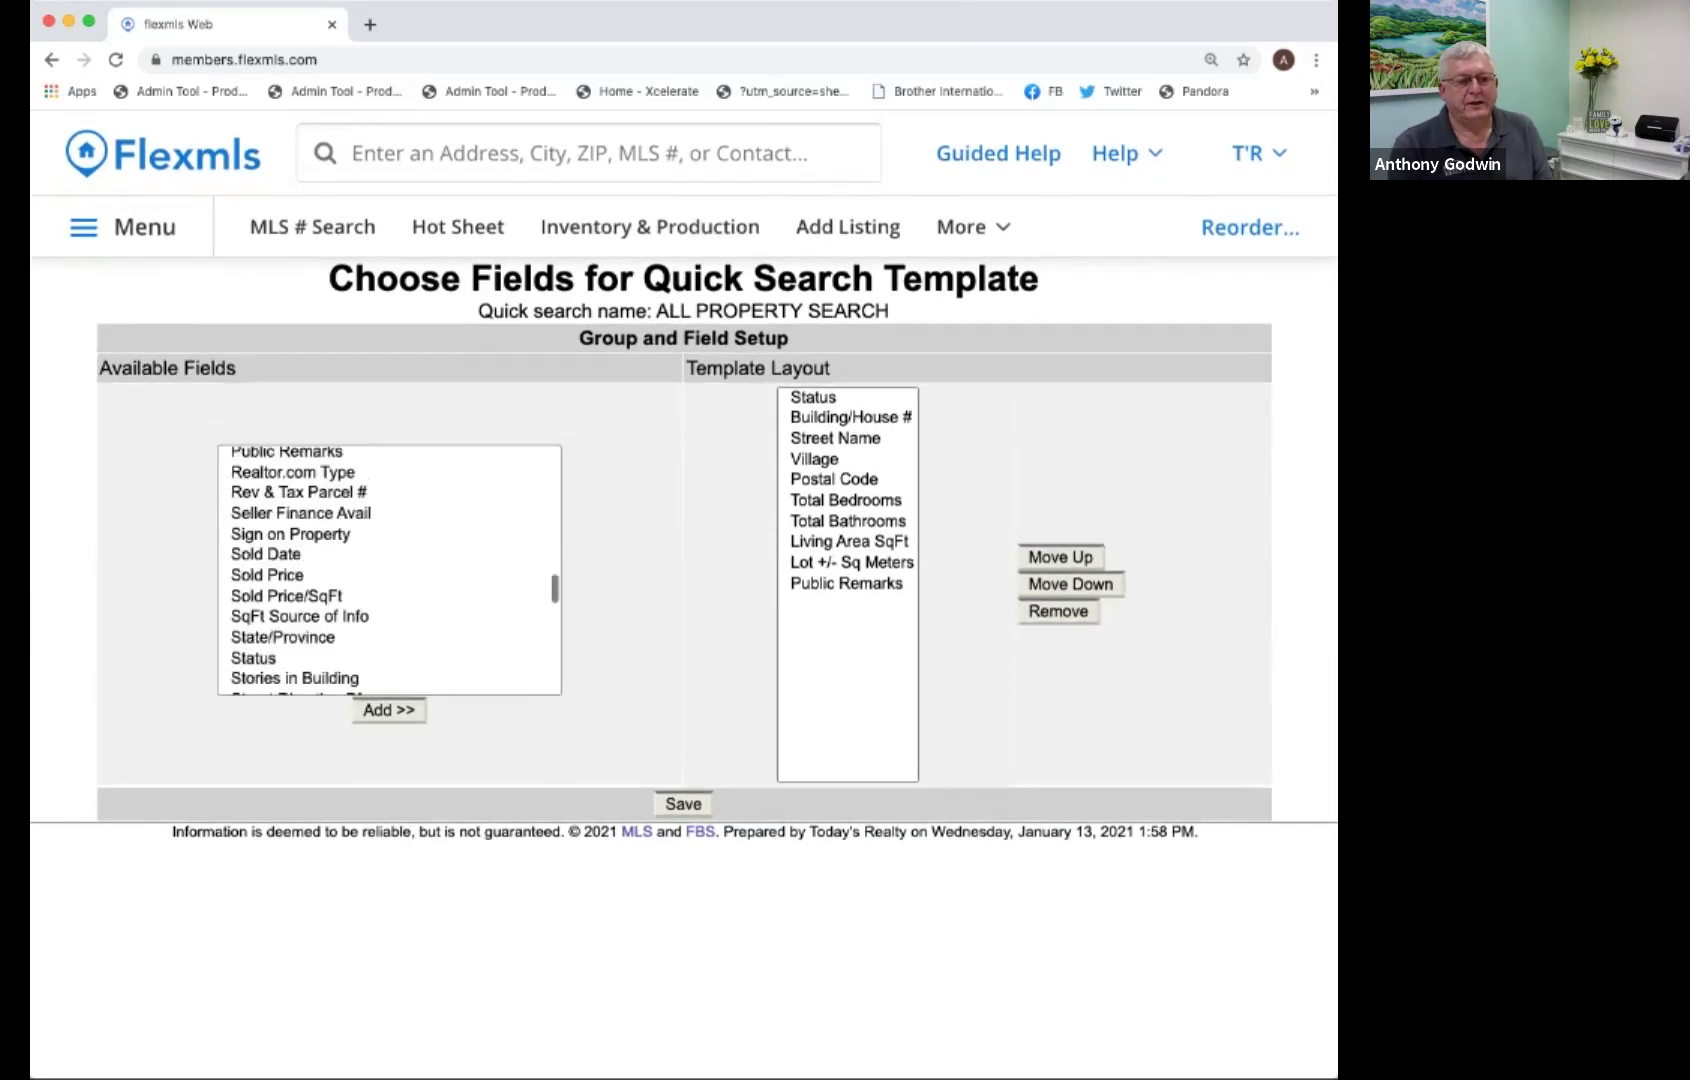
scroll(390, 570, up, 10)
scroll(390, 570, down, 1)
scroll(390, 570, up, 1)
click(290, 495)
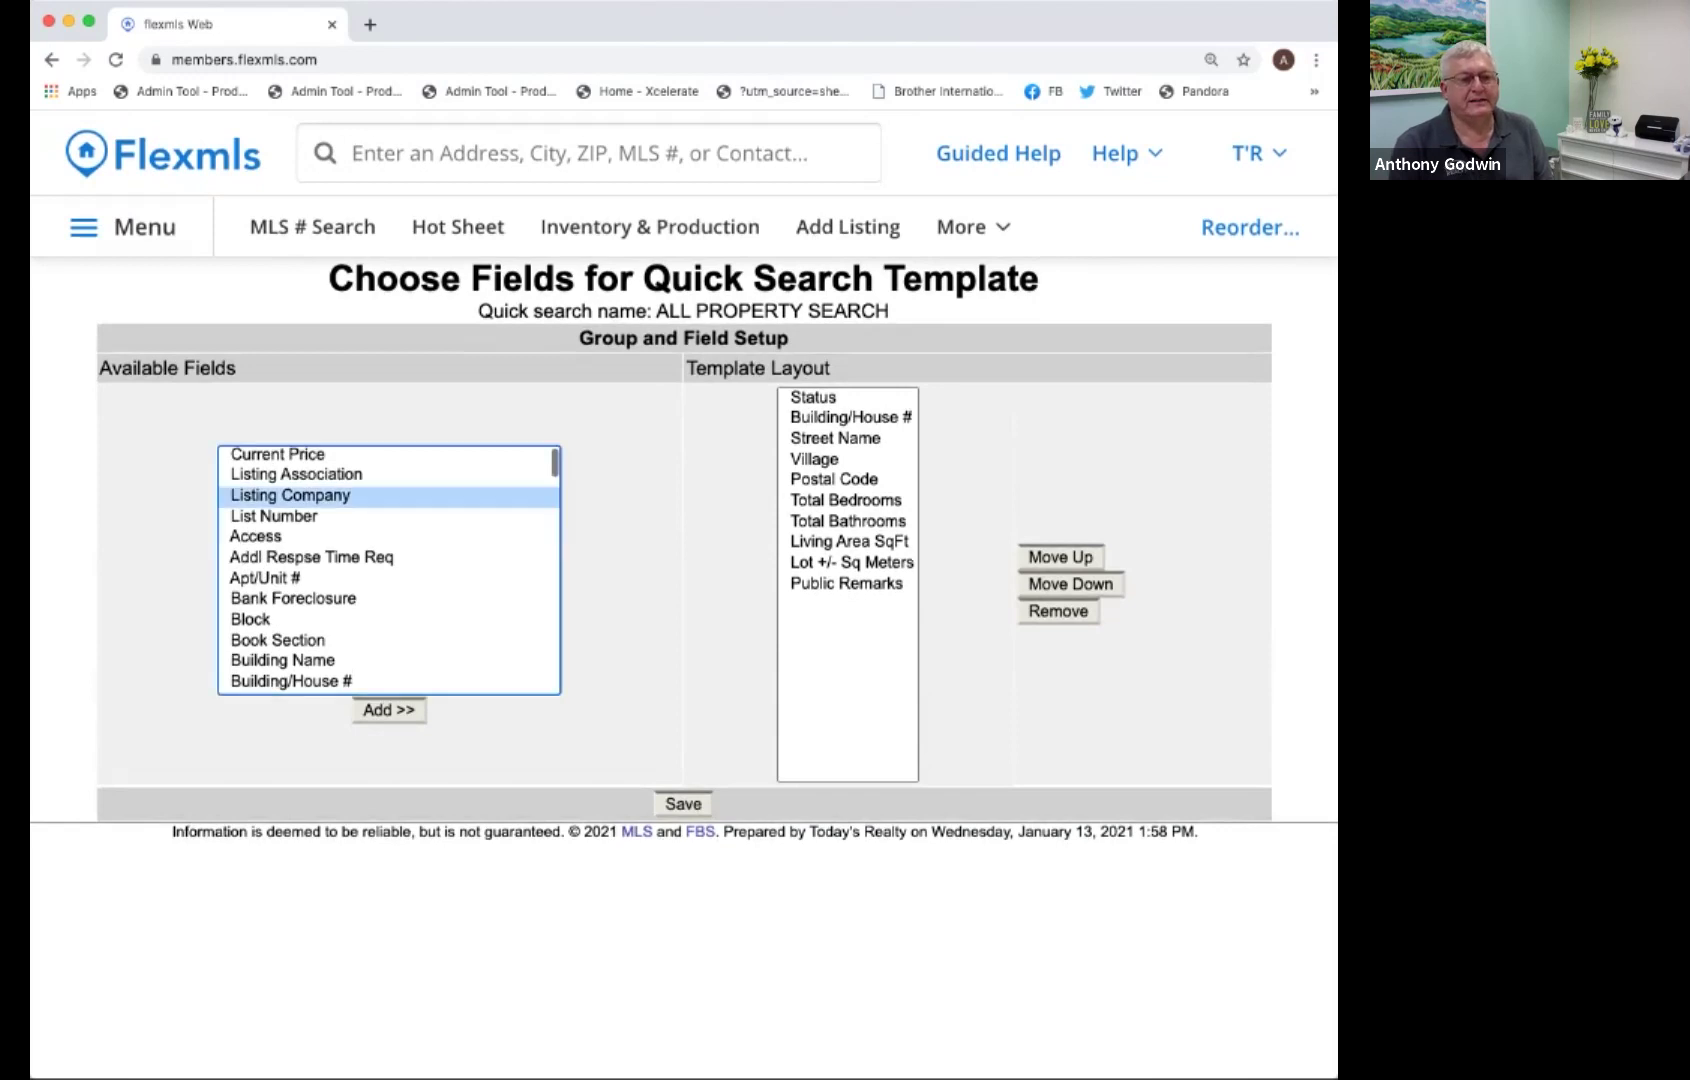
click(388, 710)
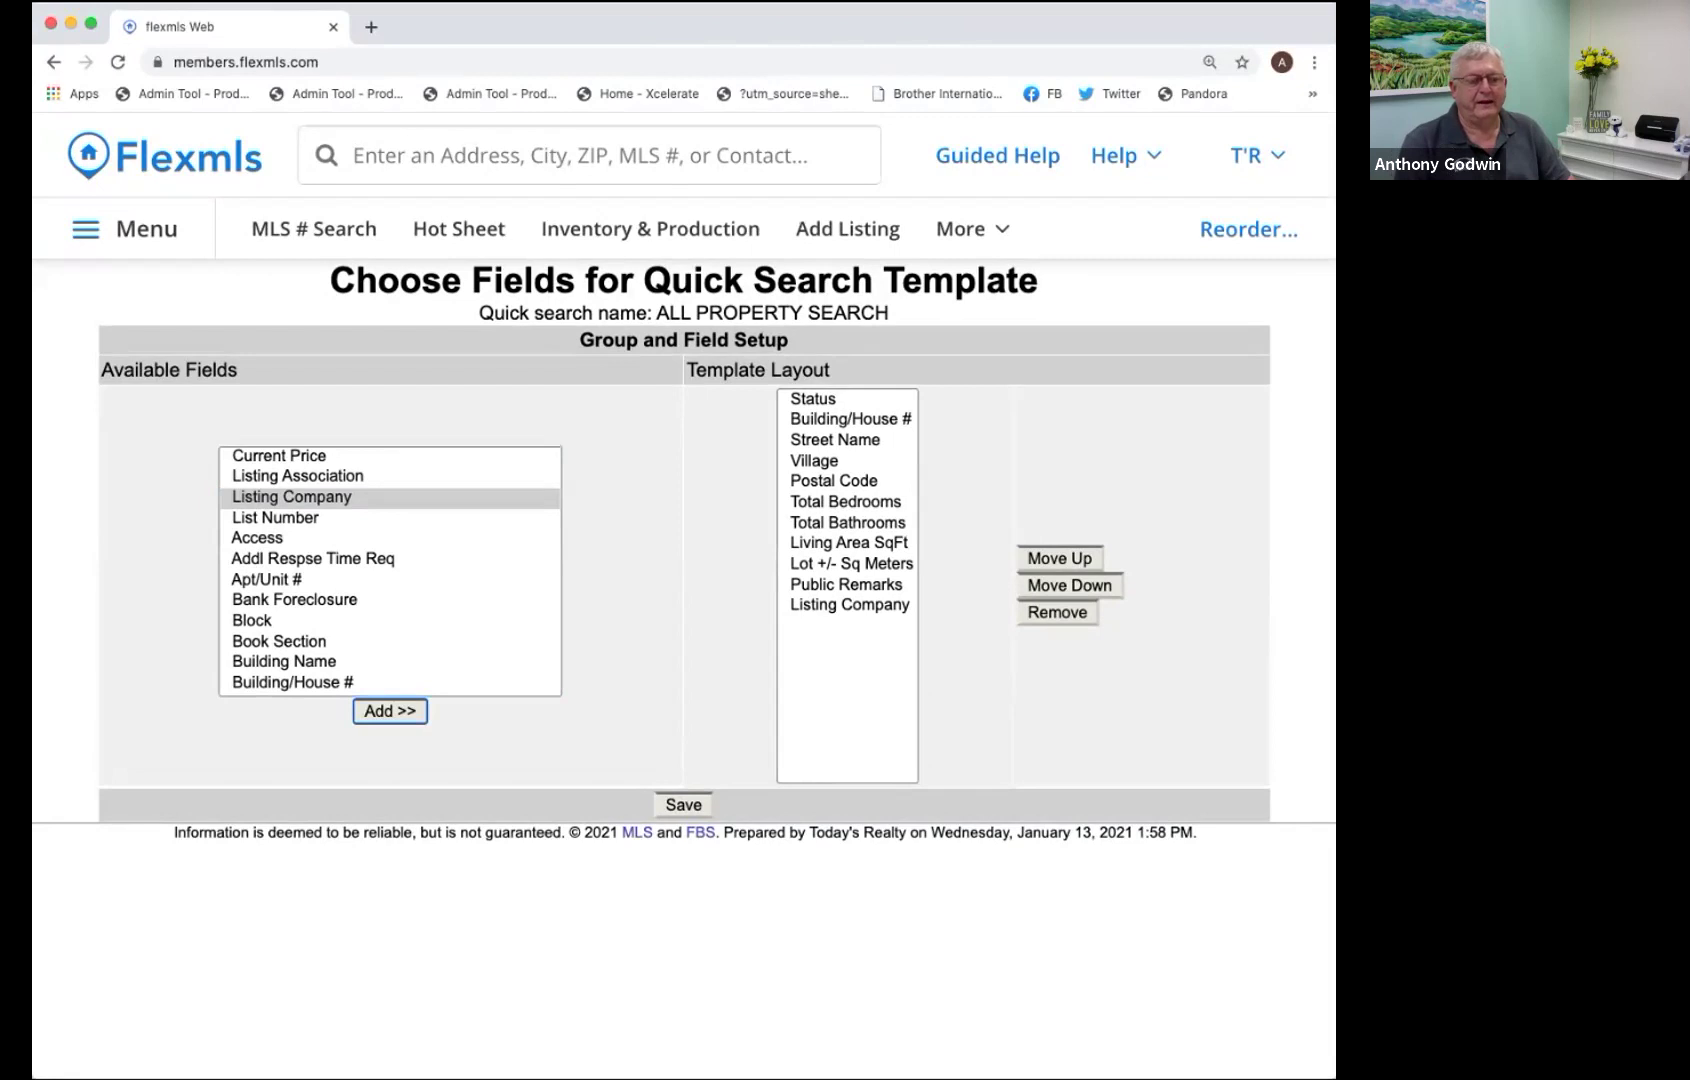
Add the Tract field to the quick search template layout and save the template.
scroll(390, 570, down, 3)
scroll(390, 570, up, 3)
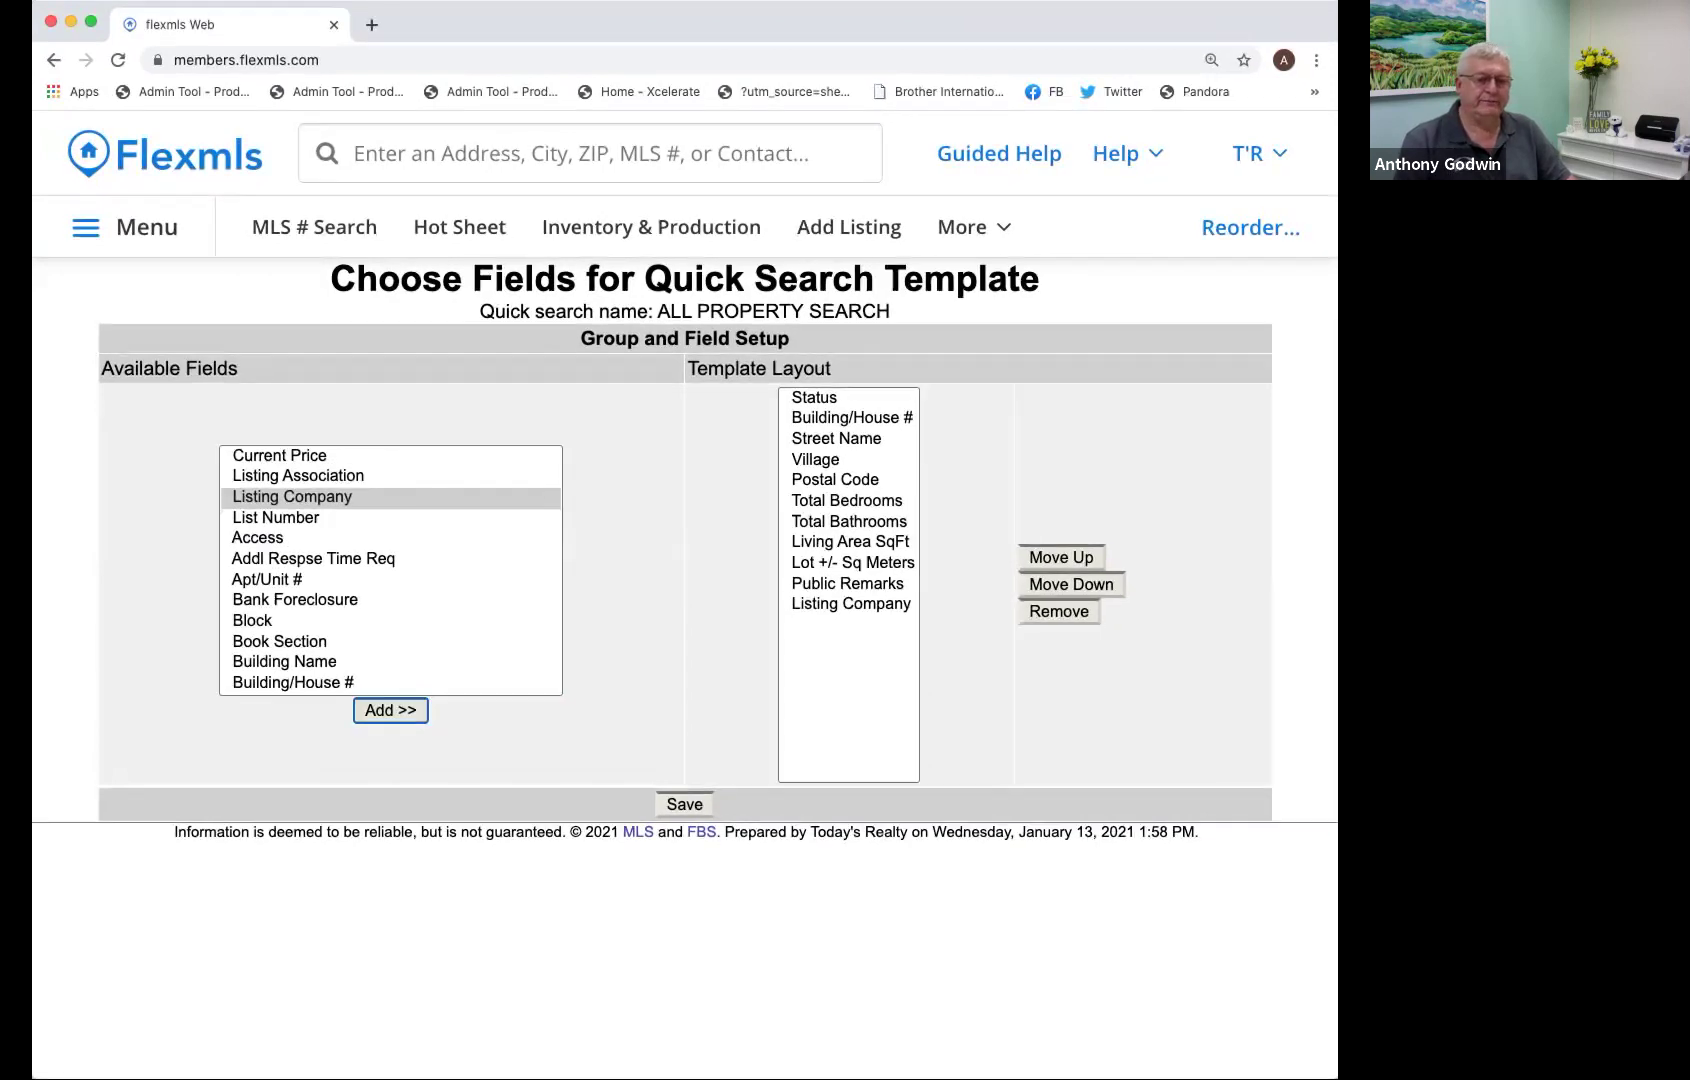
scroll(390, 570, down, 10)
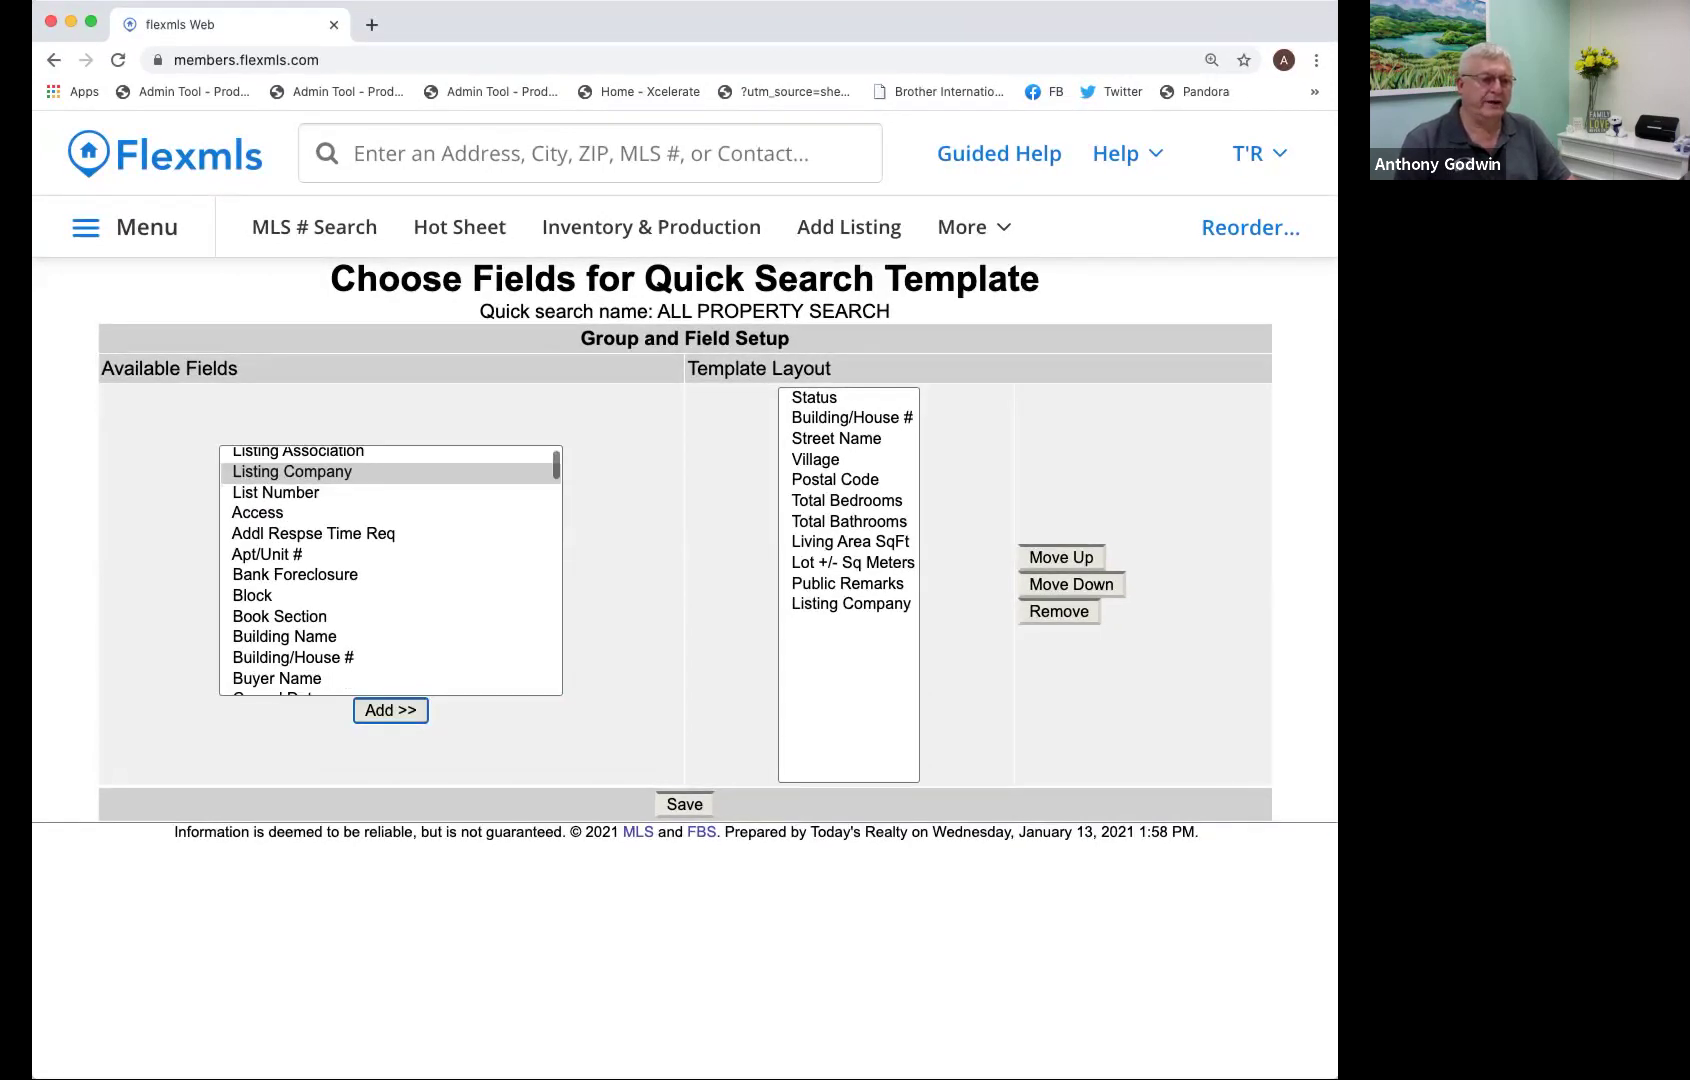
scroll(390, 570, down, 12)
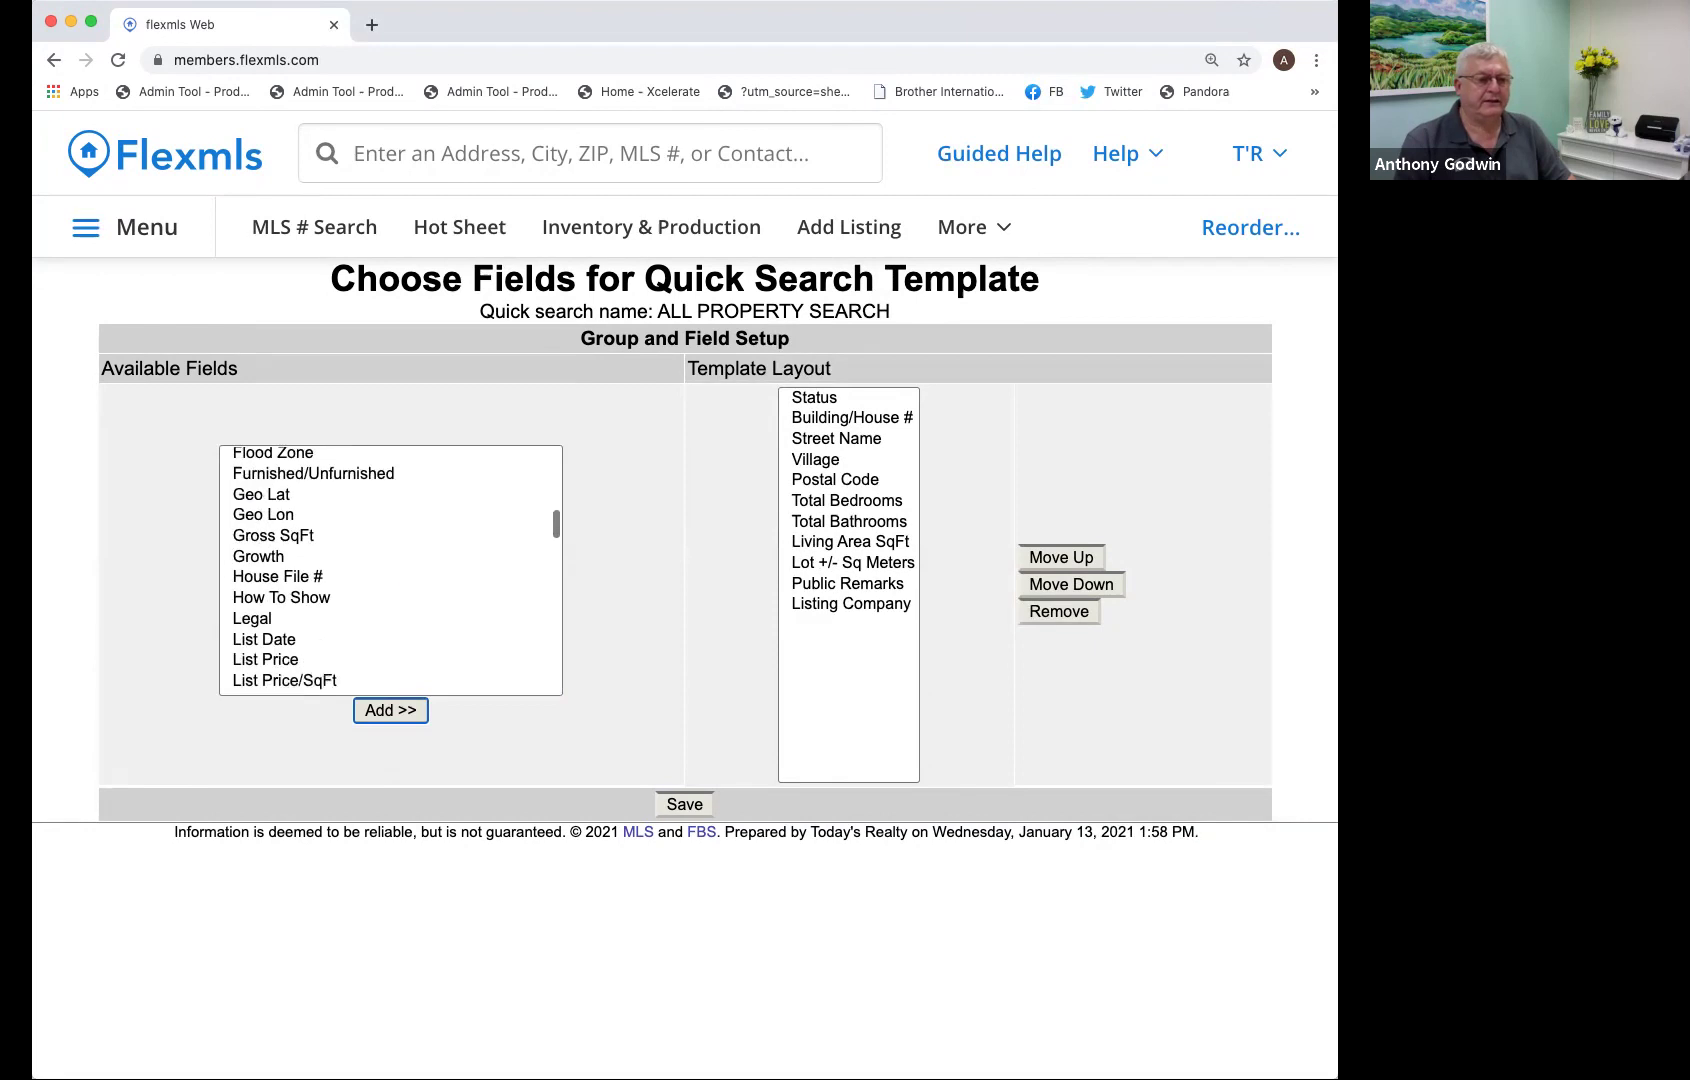
scroll(390, 570, down, 6)
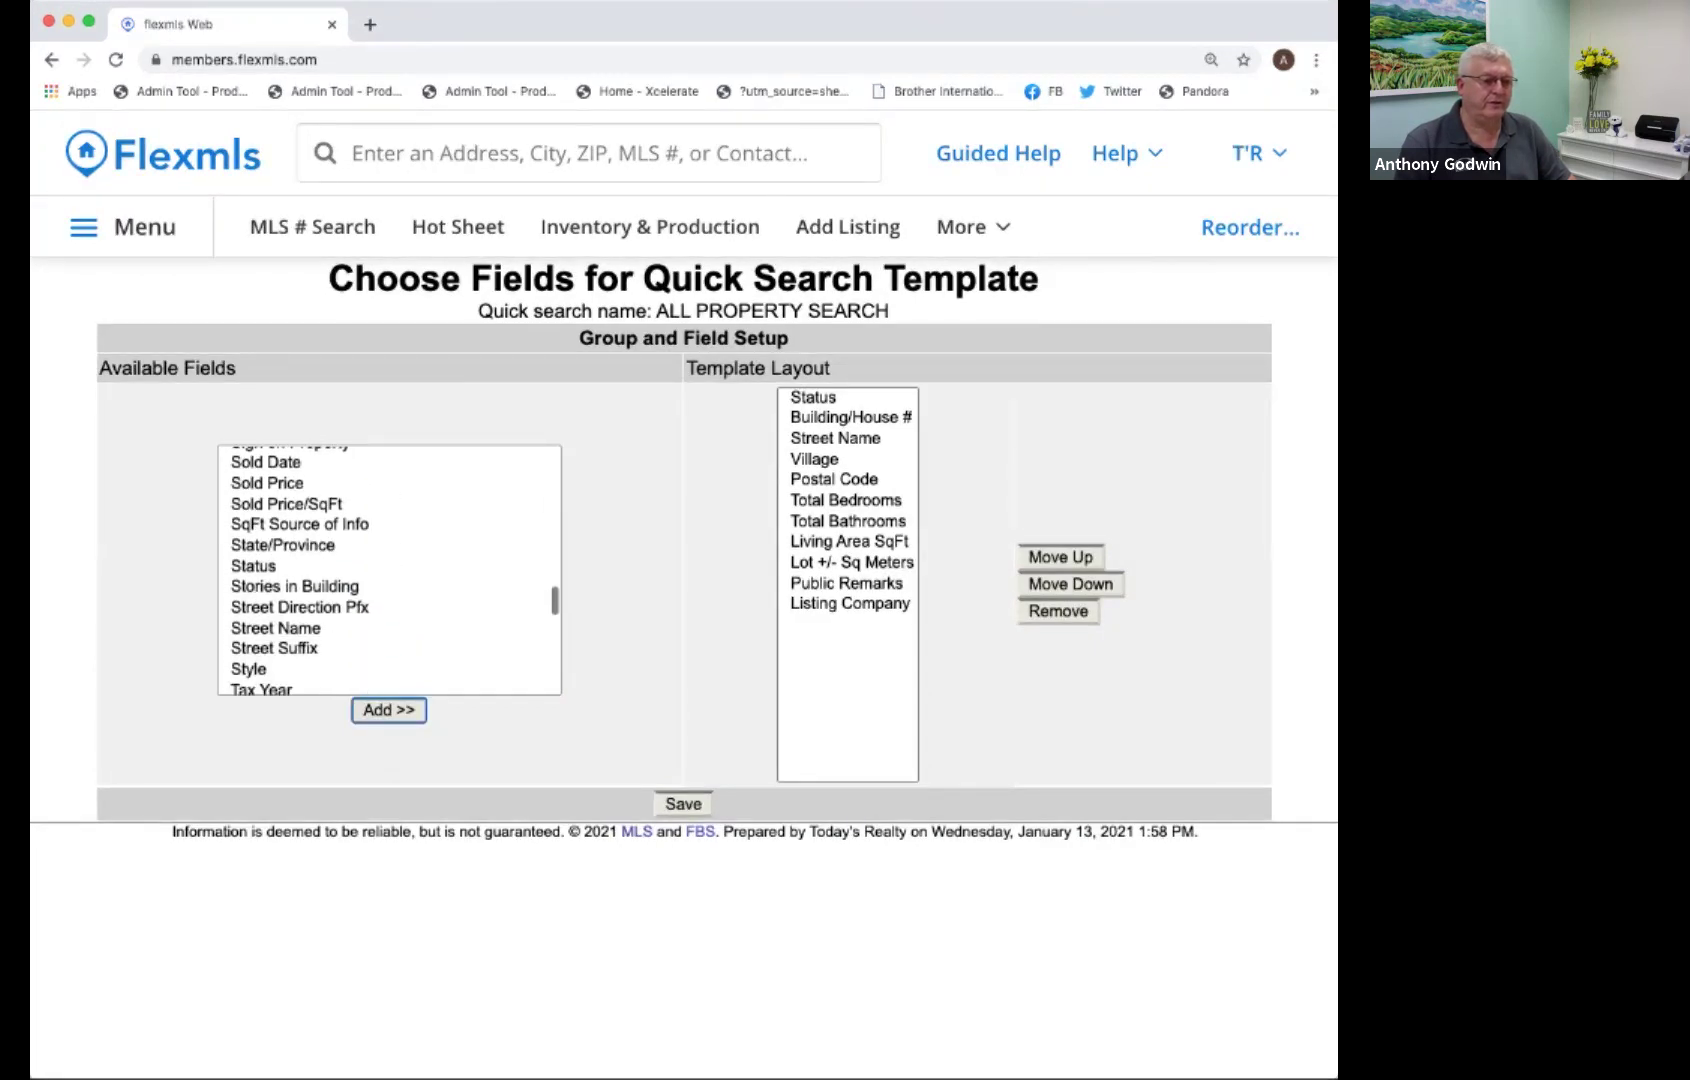
scroll(390, 570, down, 4)
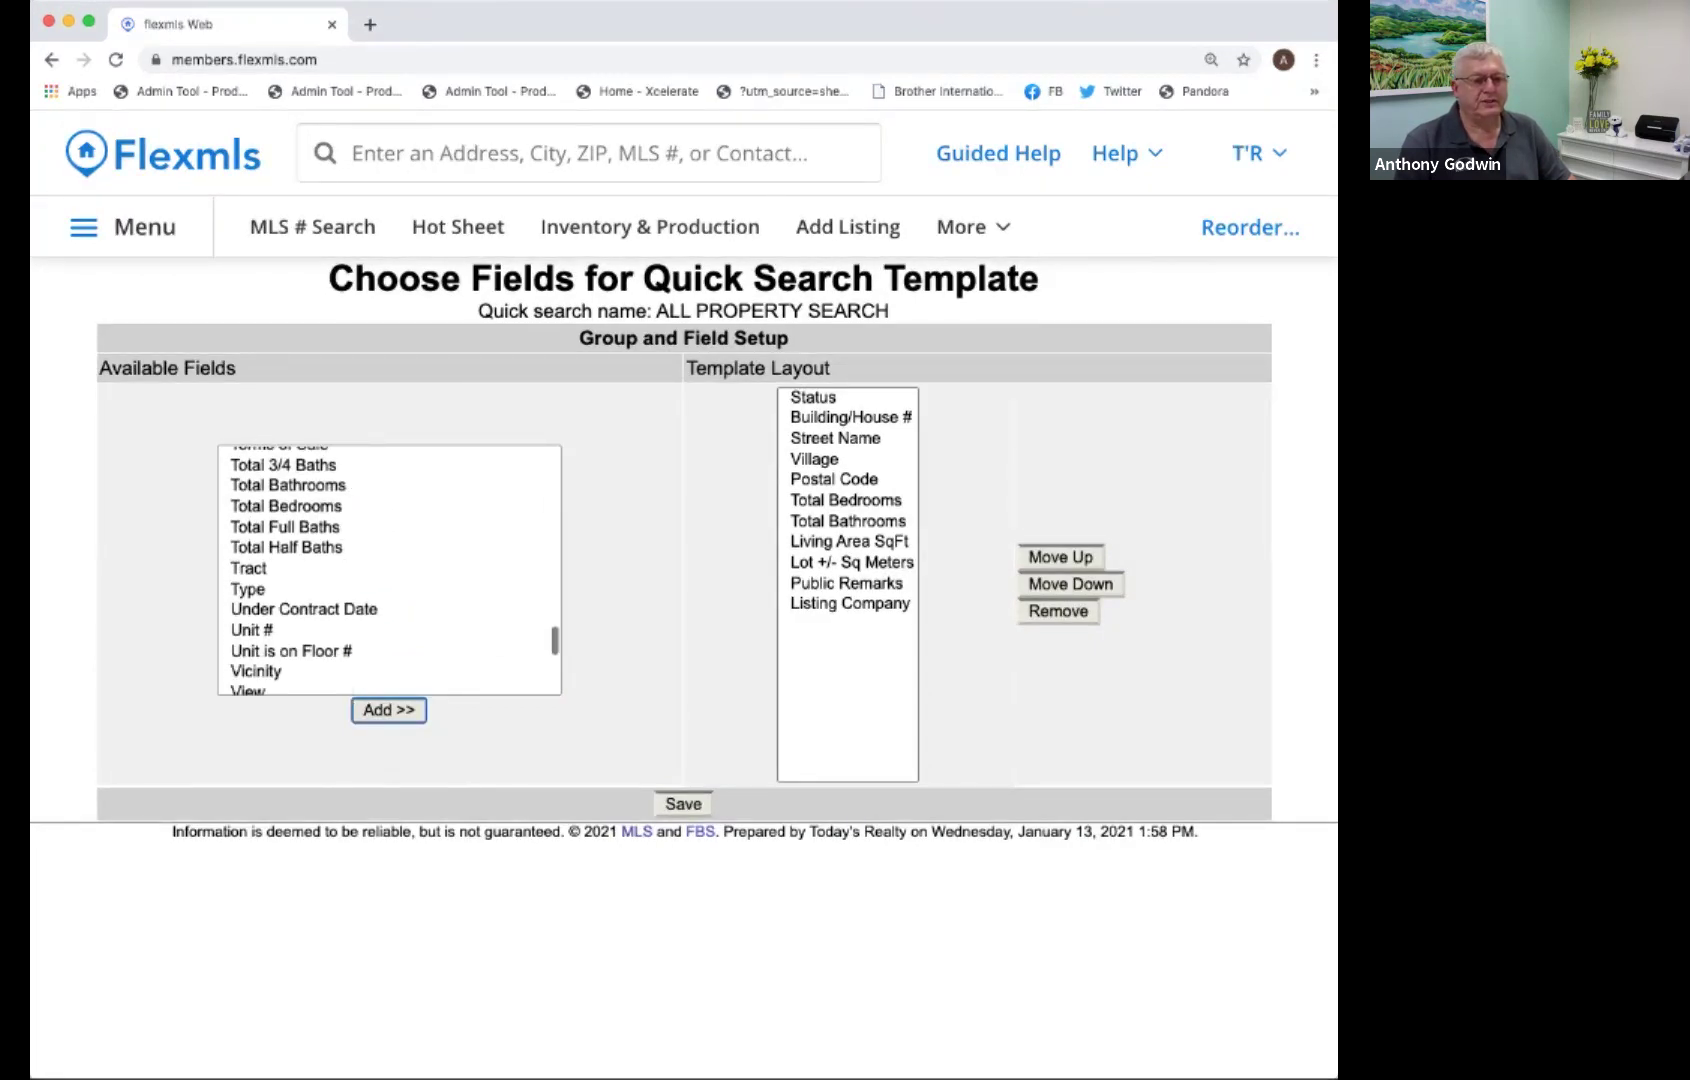
click(249, 540)
click(388, 709)
click(389, 710)
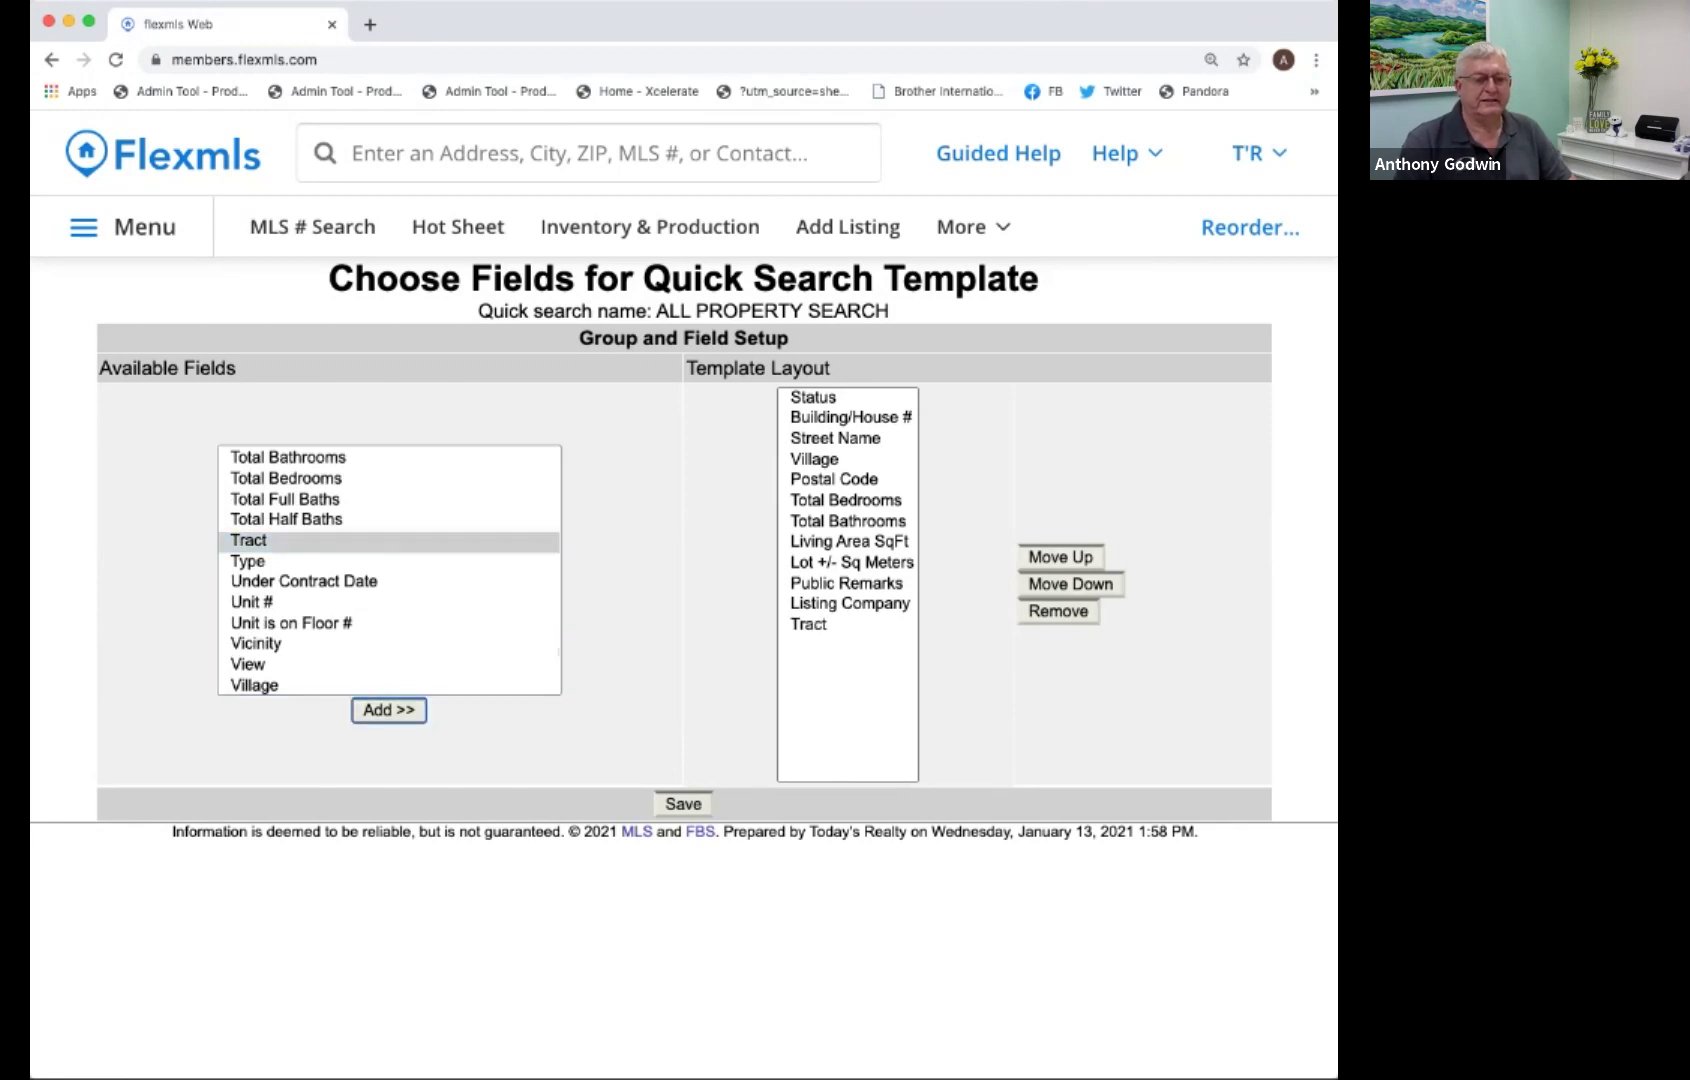
click(683, 804)
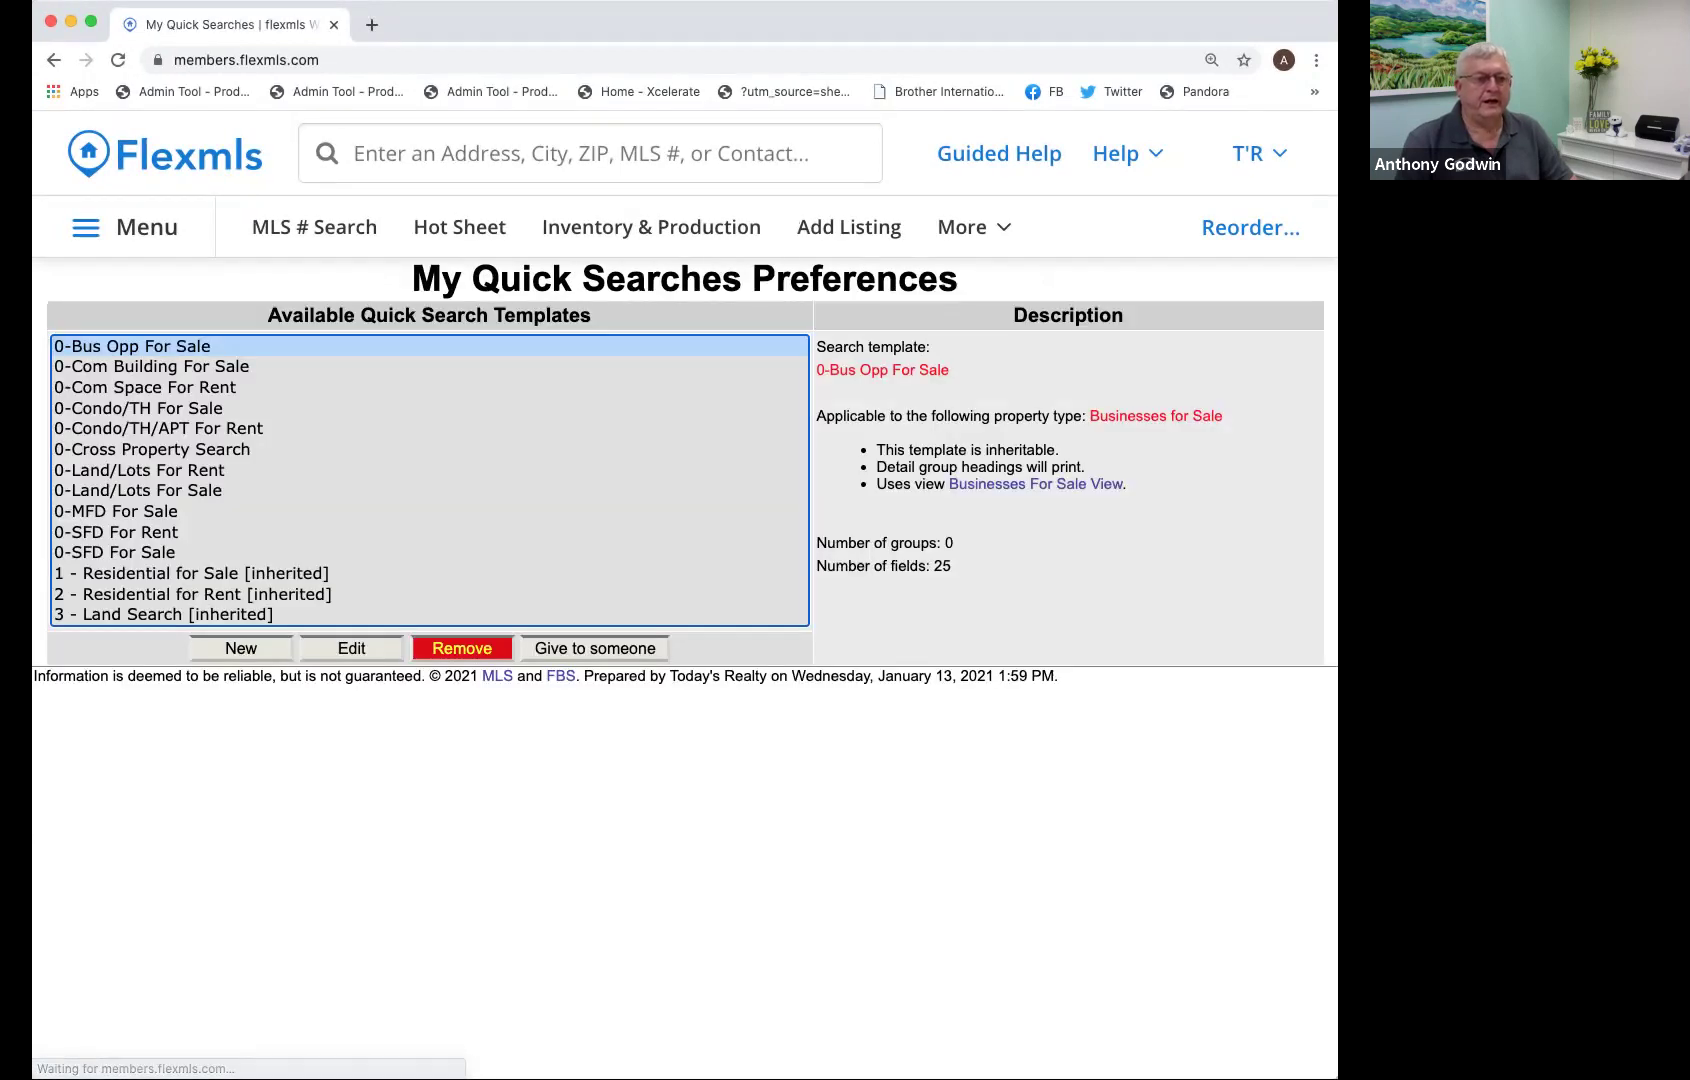
Start a new ALL PROPERTY SEARCH quick search and enable its Tract criterion with the value 108.
click(124, 227)
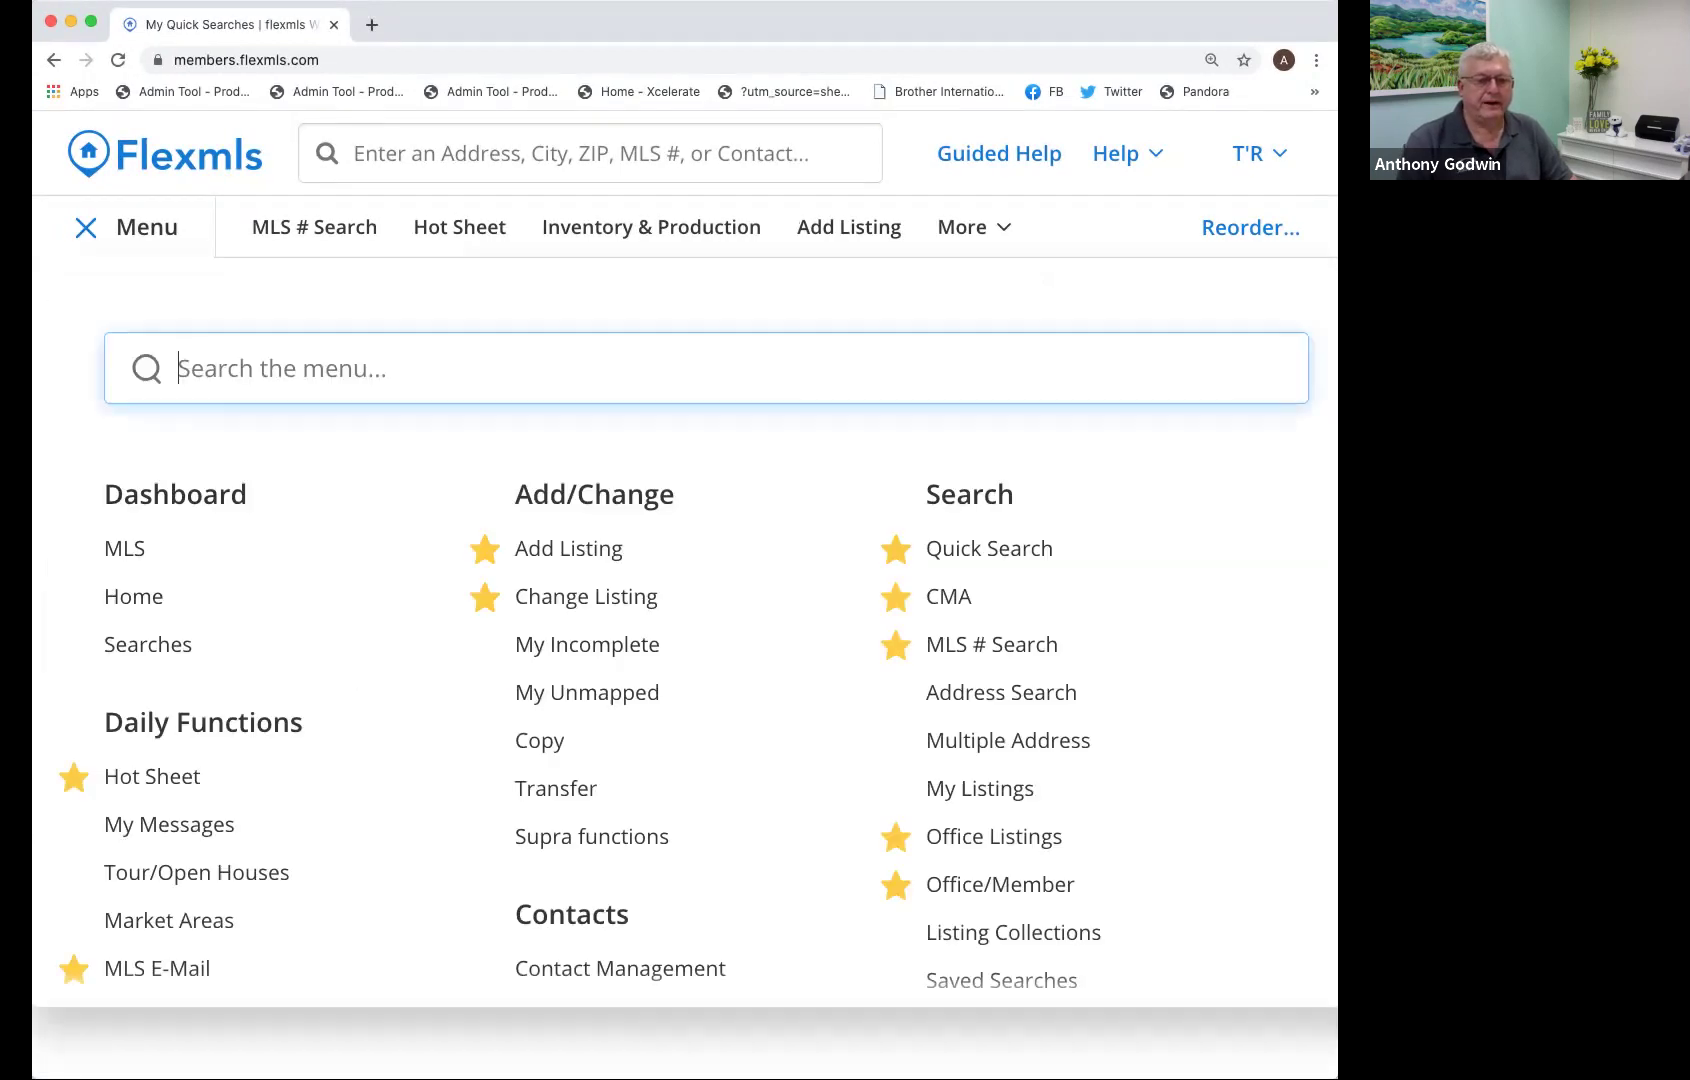
click(988, 548)
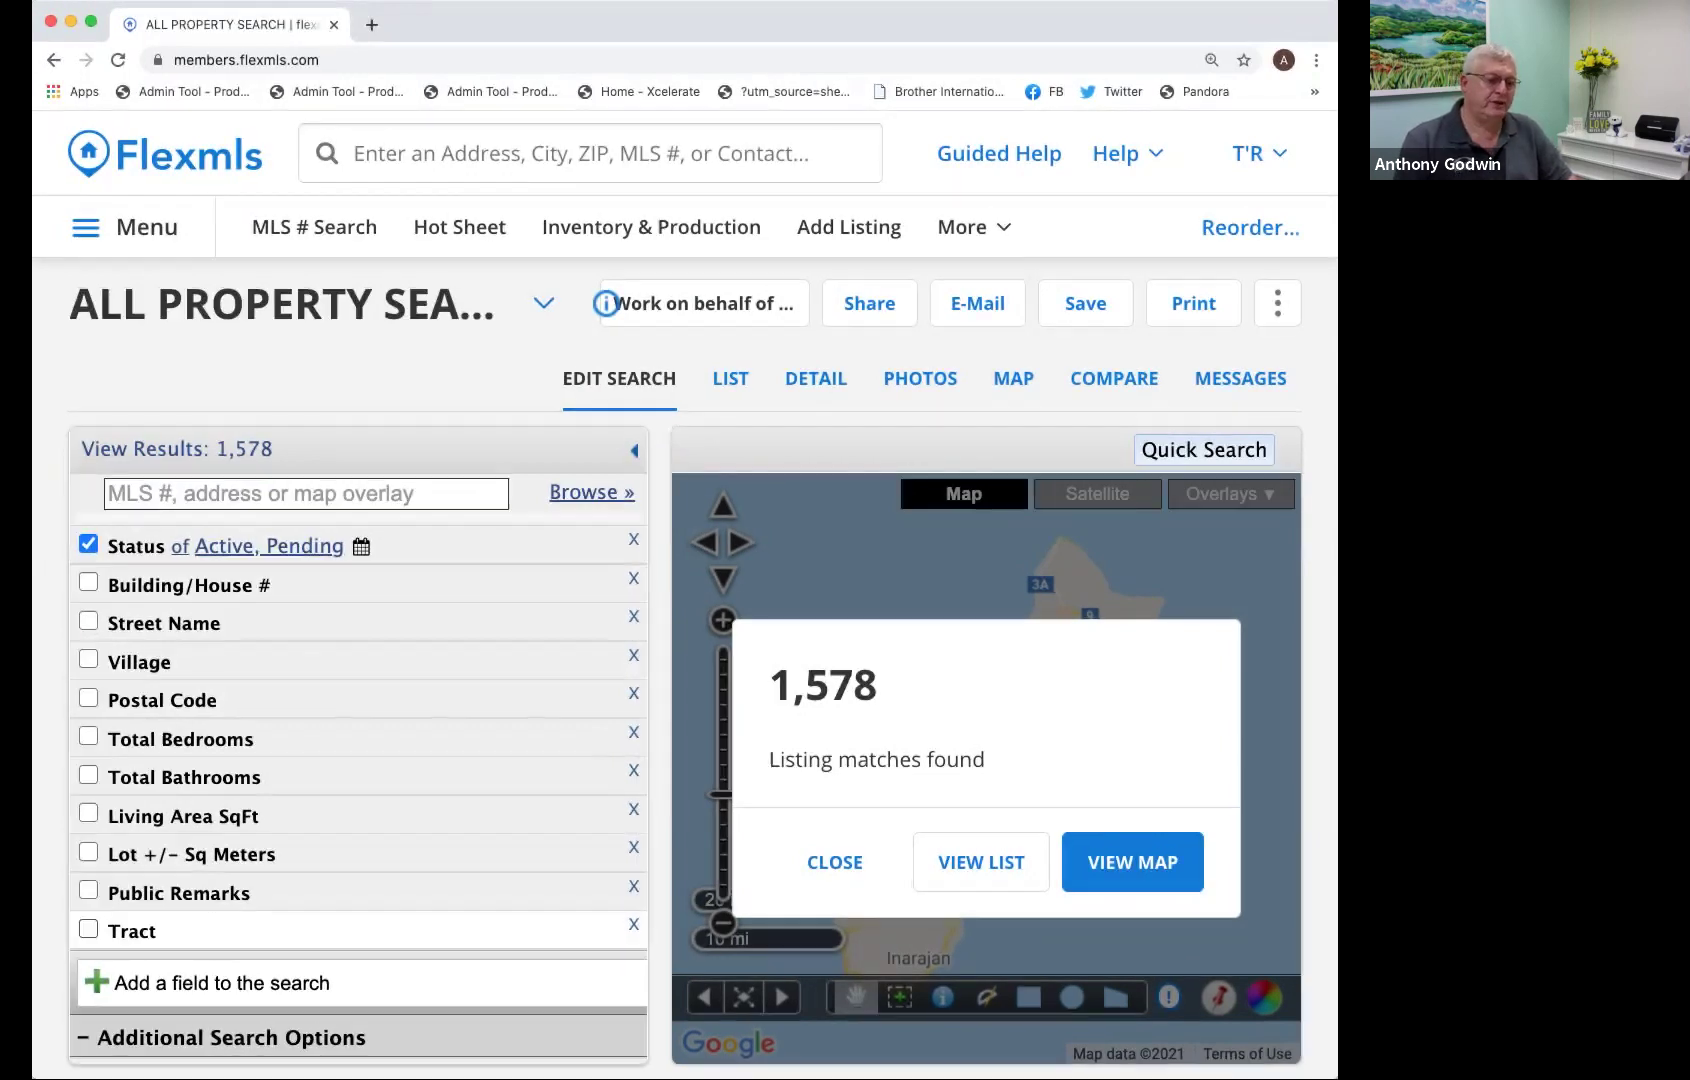
click(88, 929)
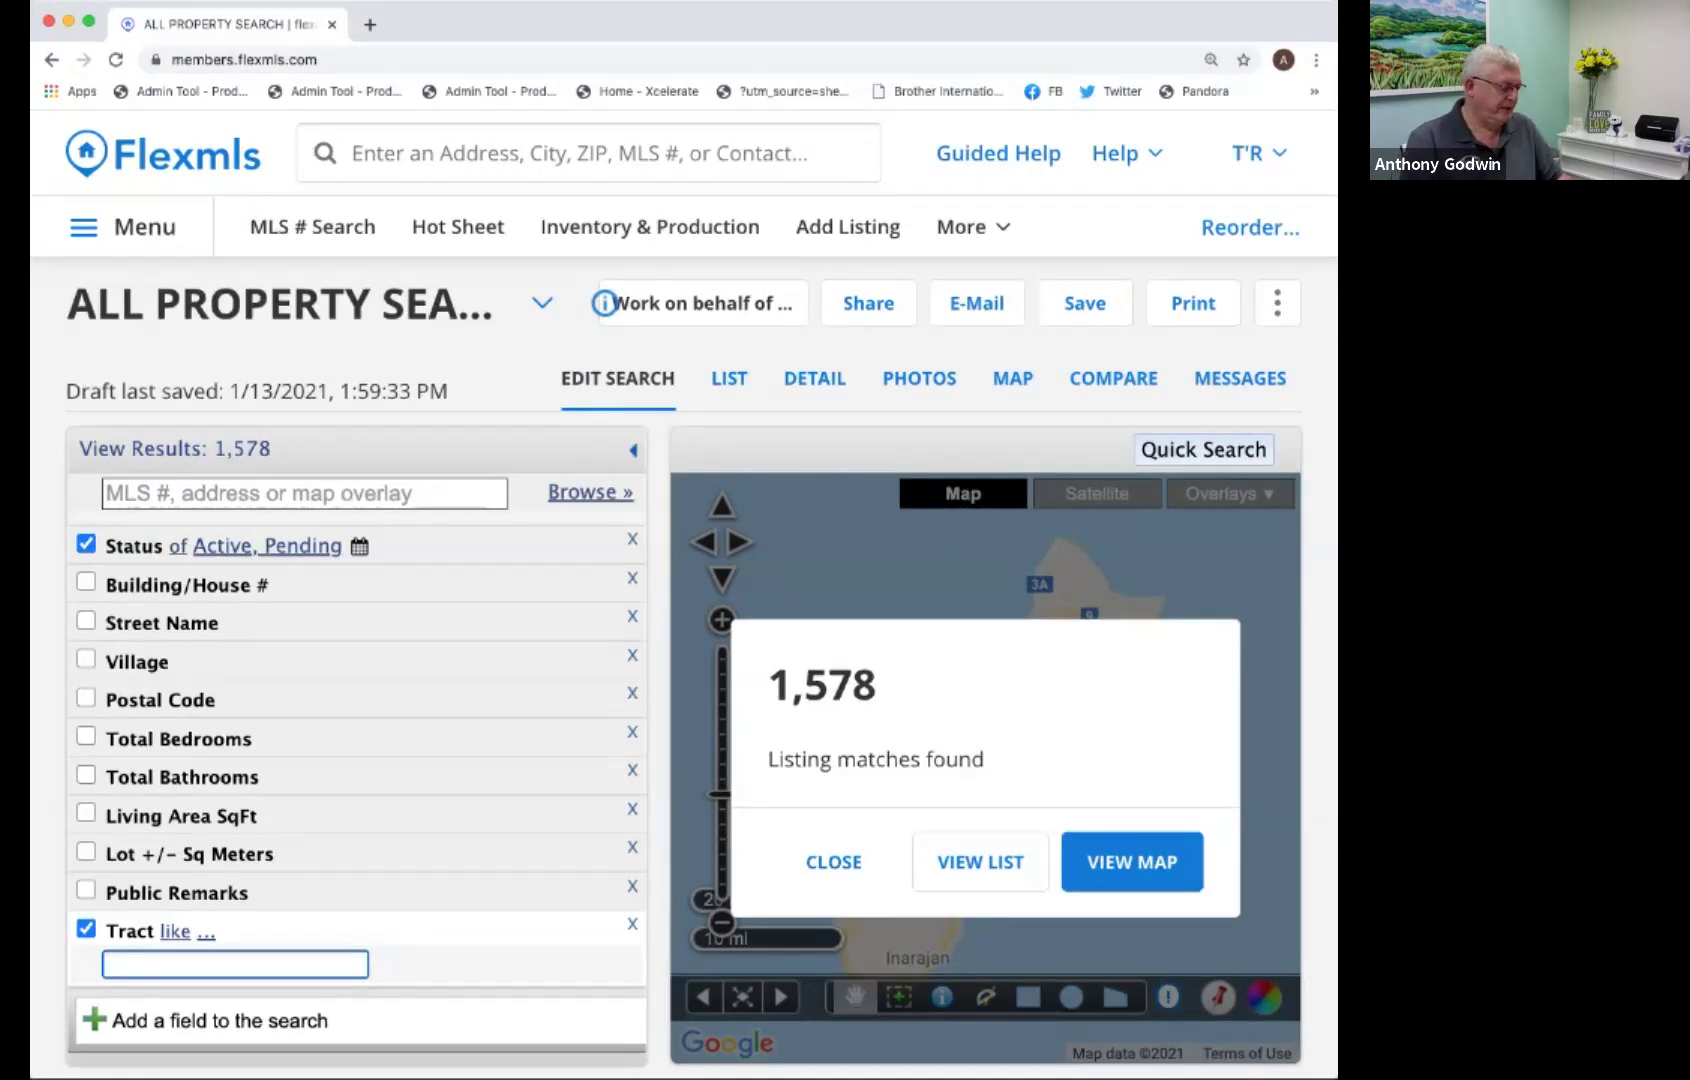
text(1087)
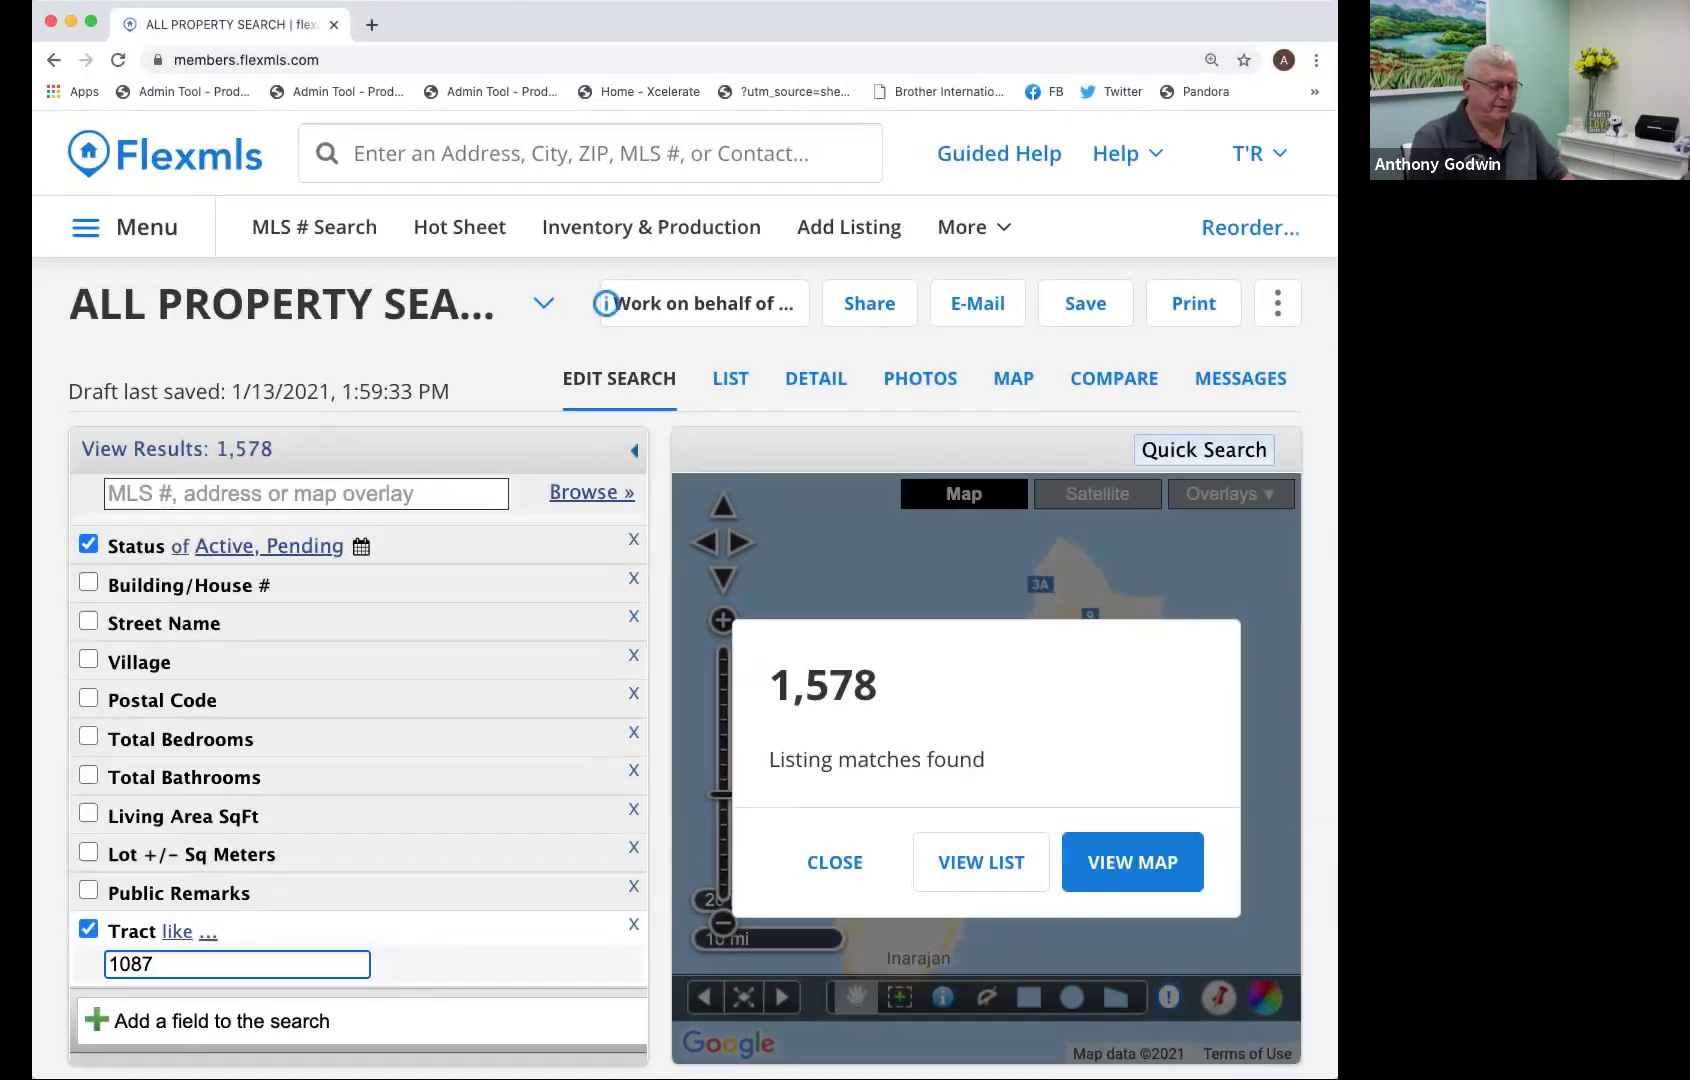
key(BackSpace)
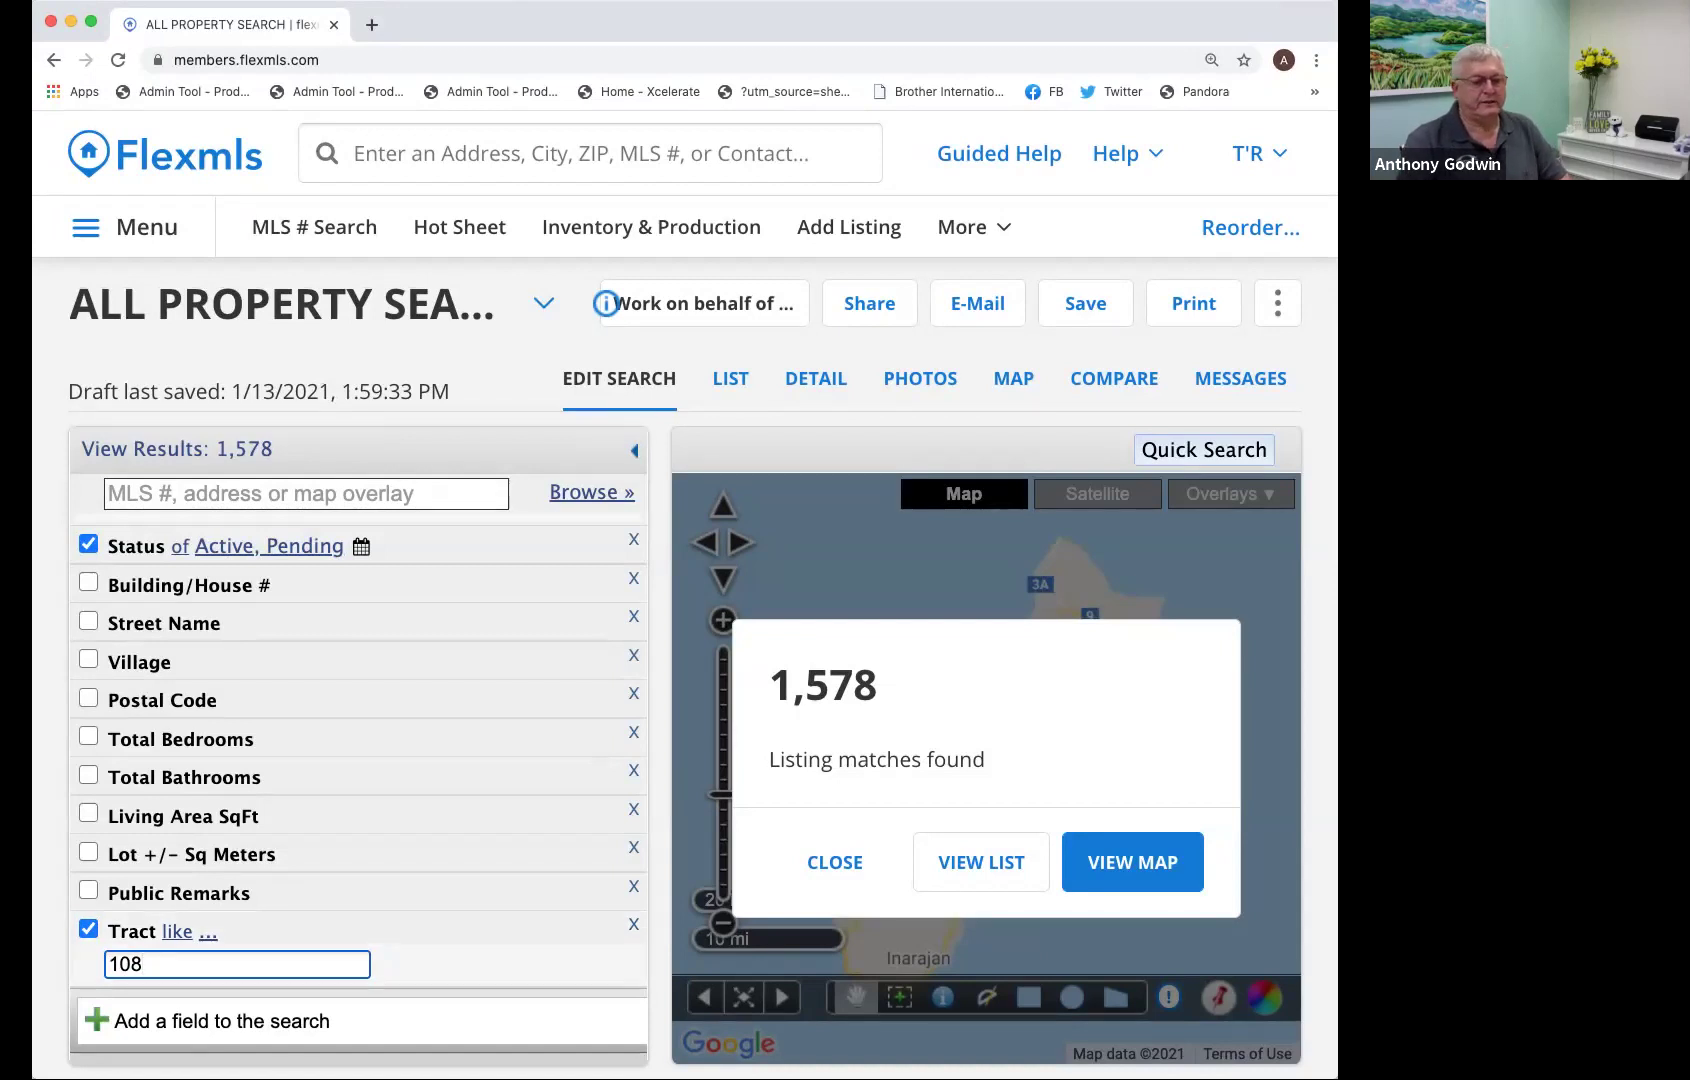
Review the search criteria and show the list of listings that match them.
scroll(357, 815, down, 1)
scroll(357, 815, up, 3)
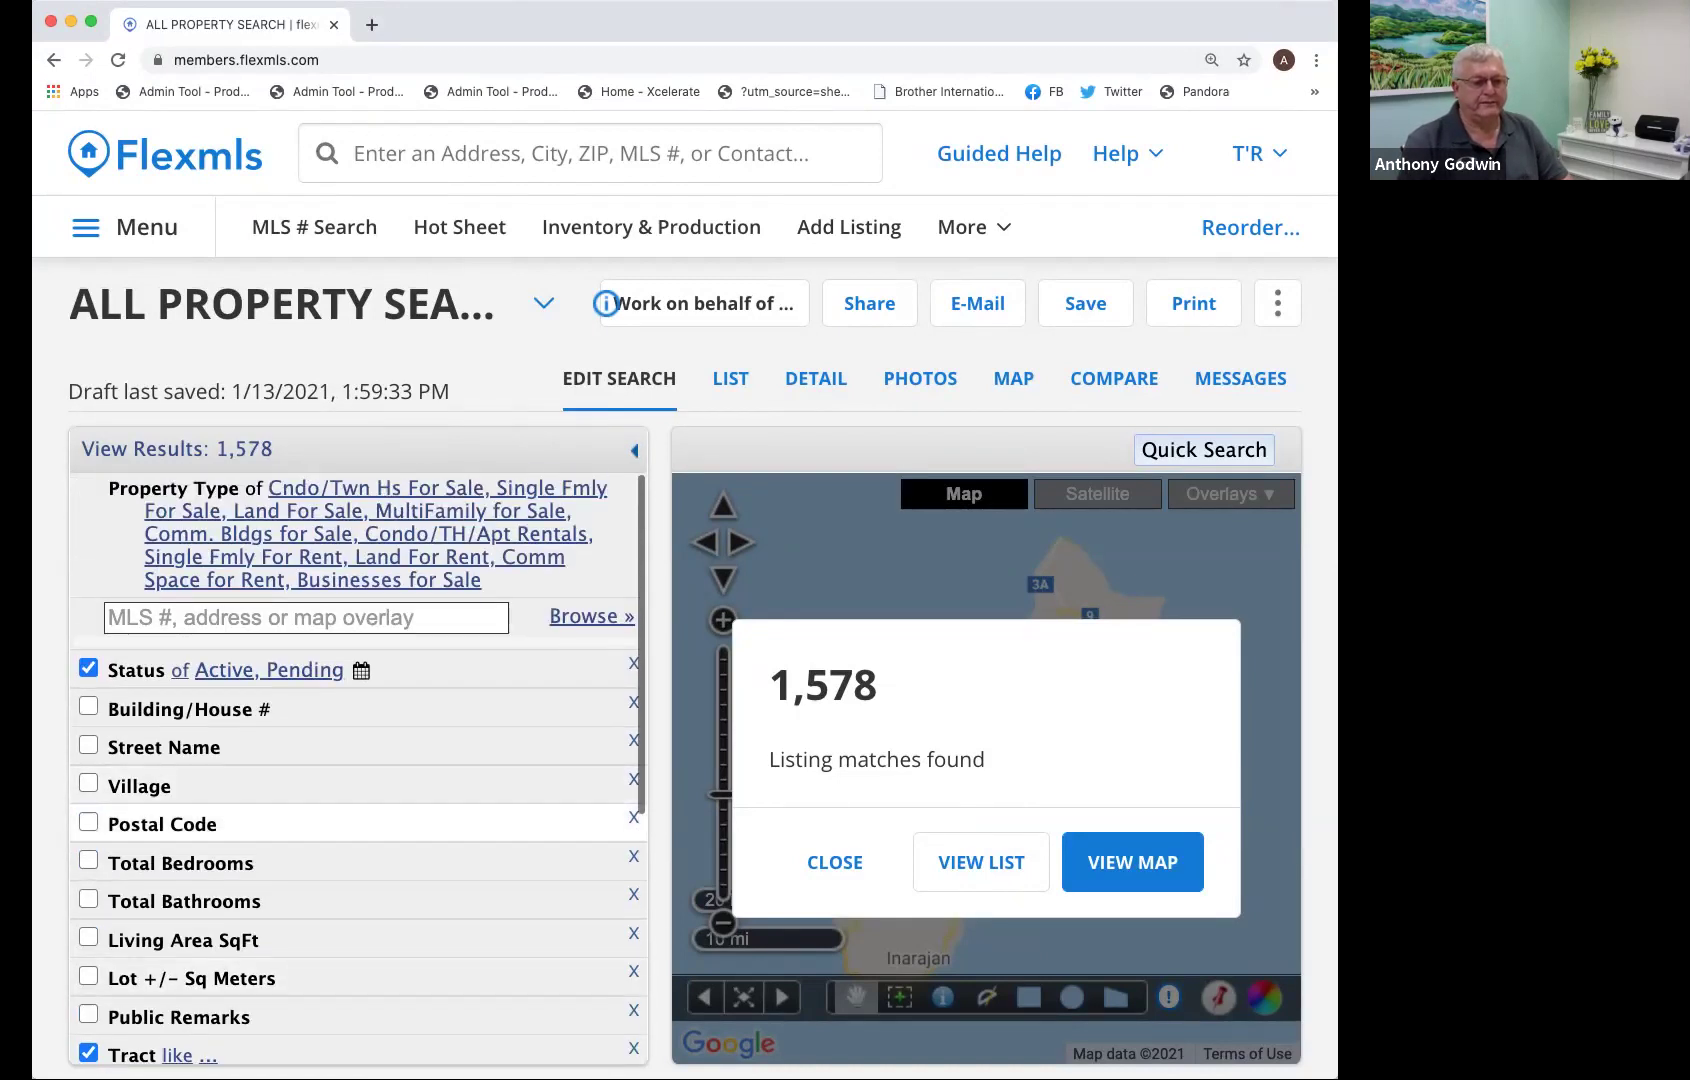
scroll(357, 815, down, 5)
scroll(358, 768, up, 5)
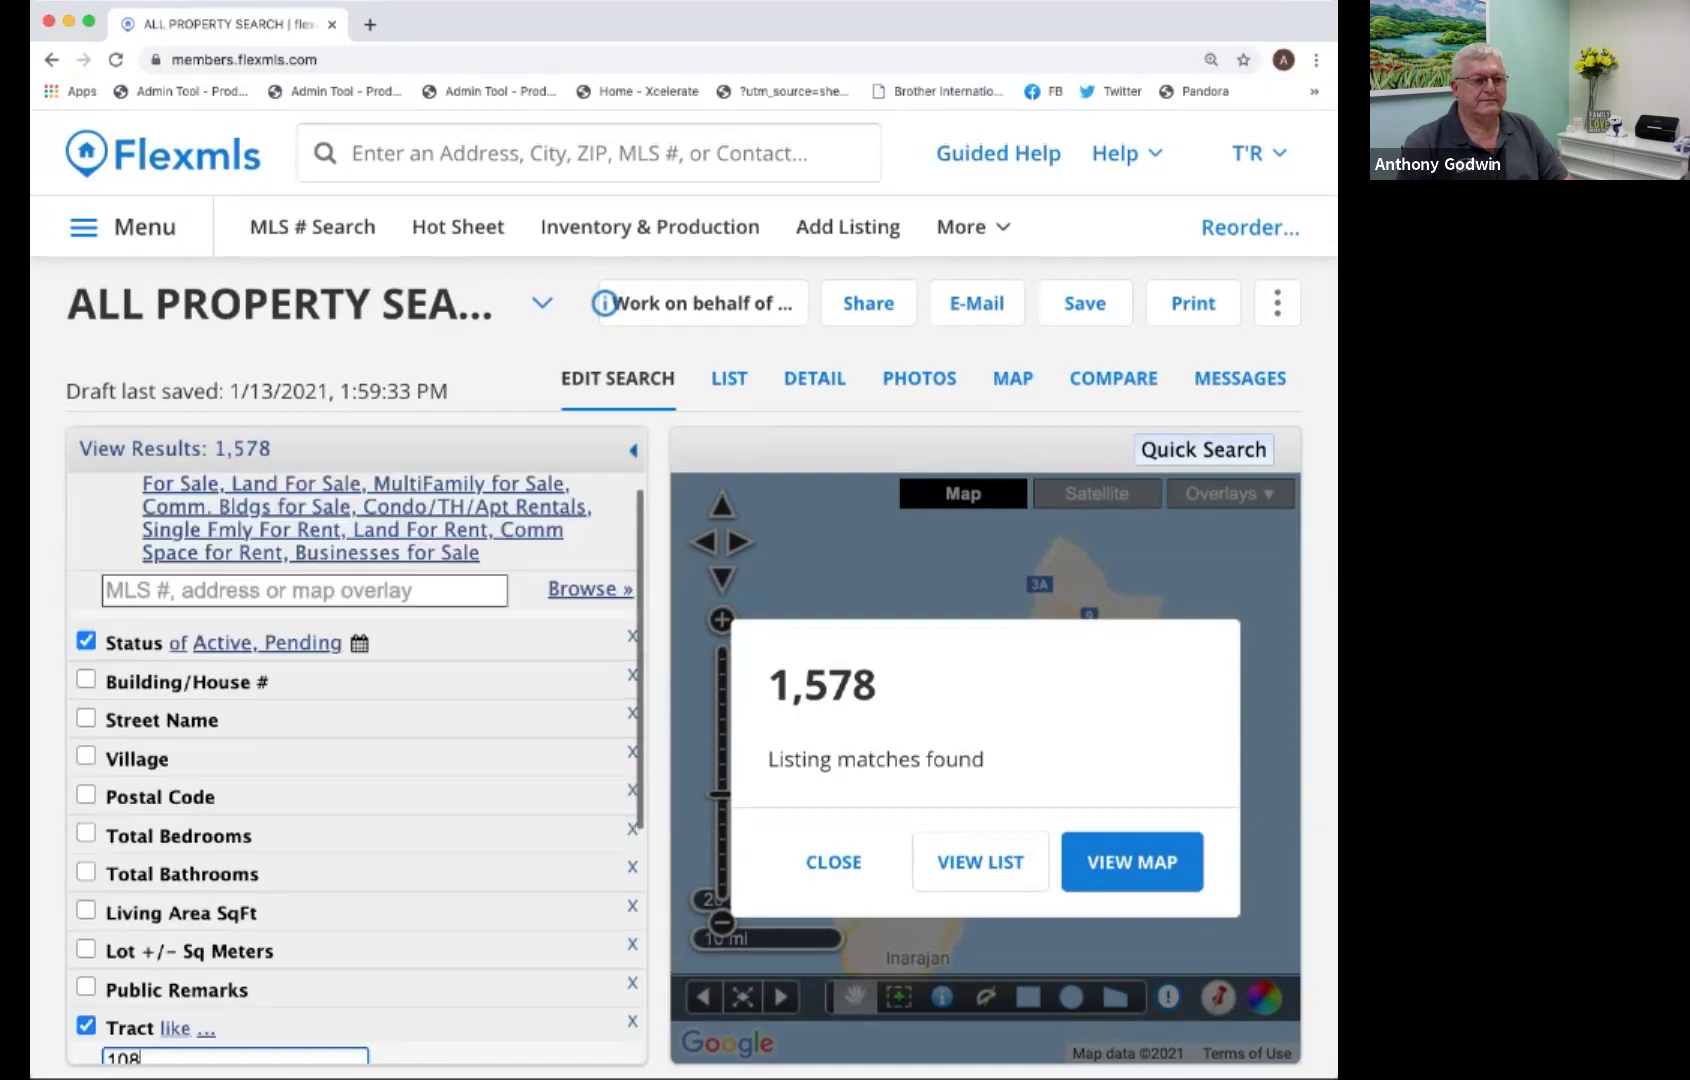
scroll(358, 740, down, 5)
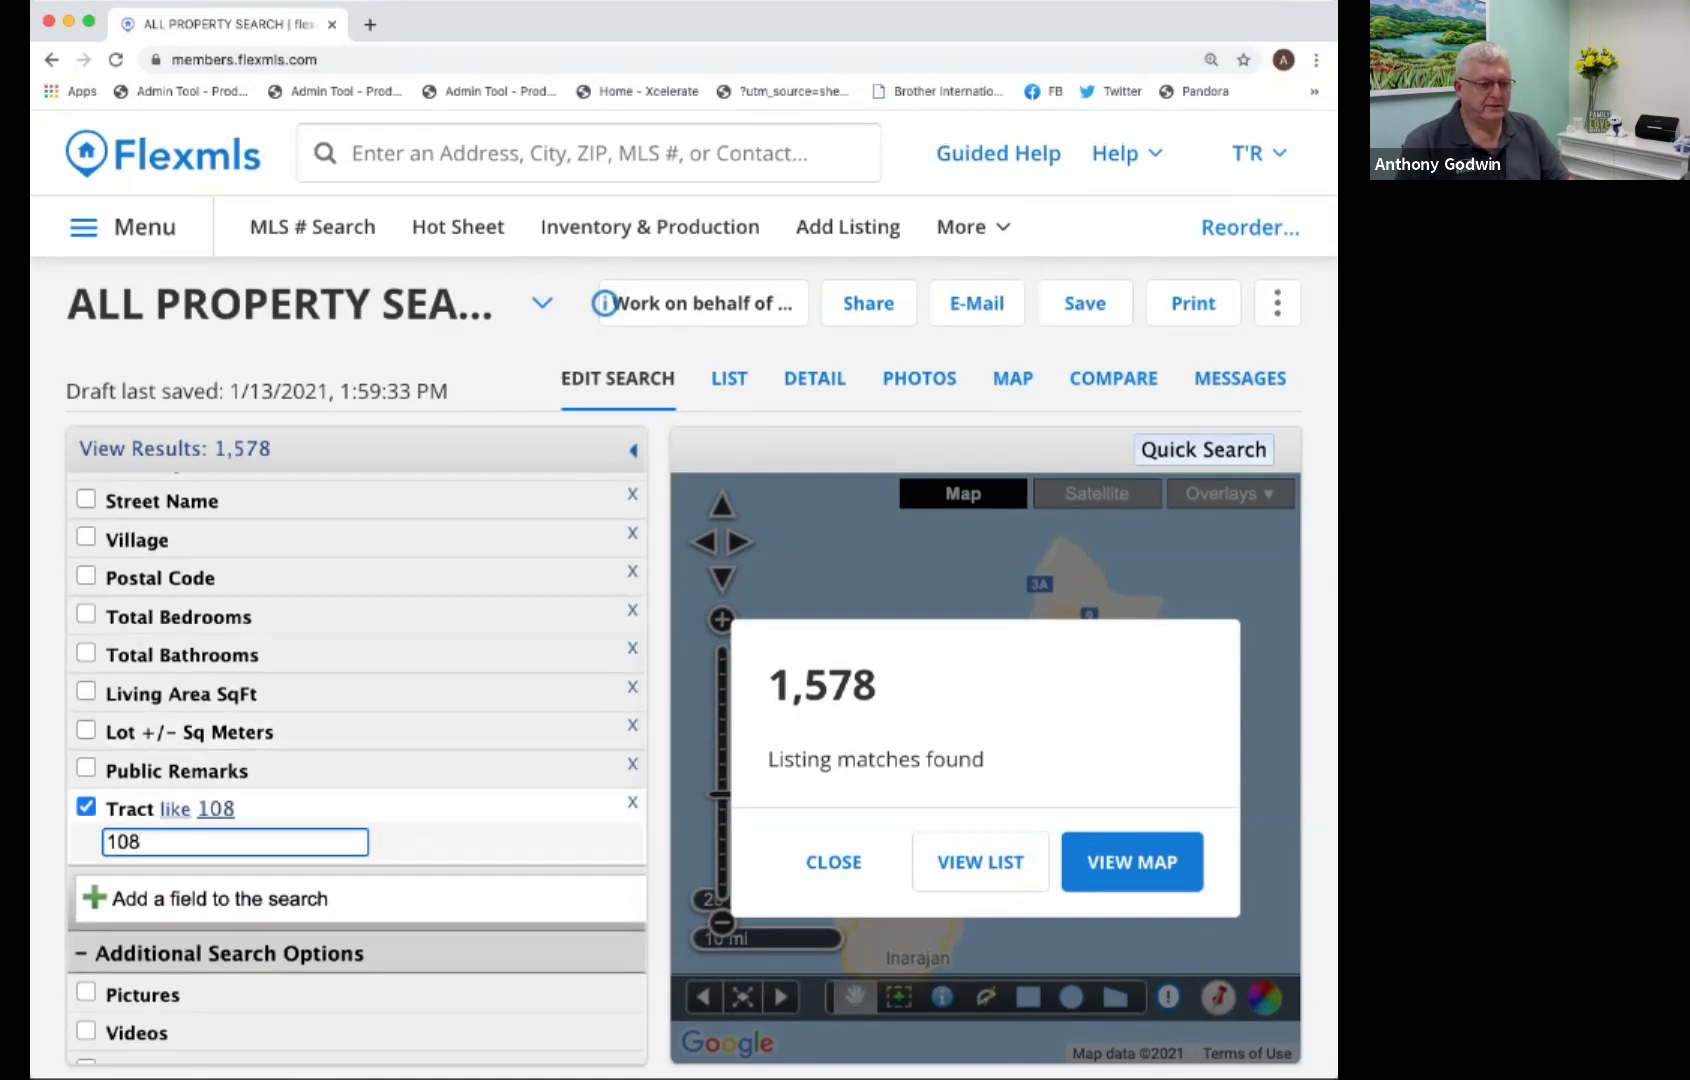
scroll(357, 820, up, 1)
scroll(358, 768, up, 4)
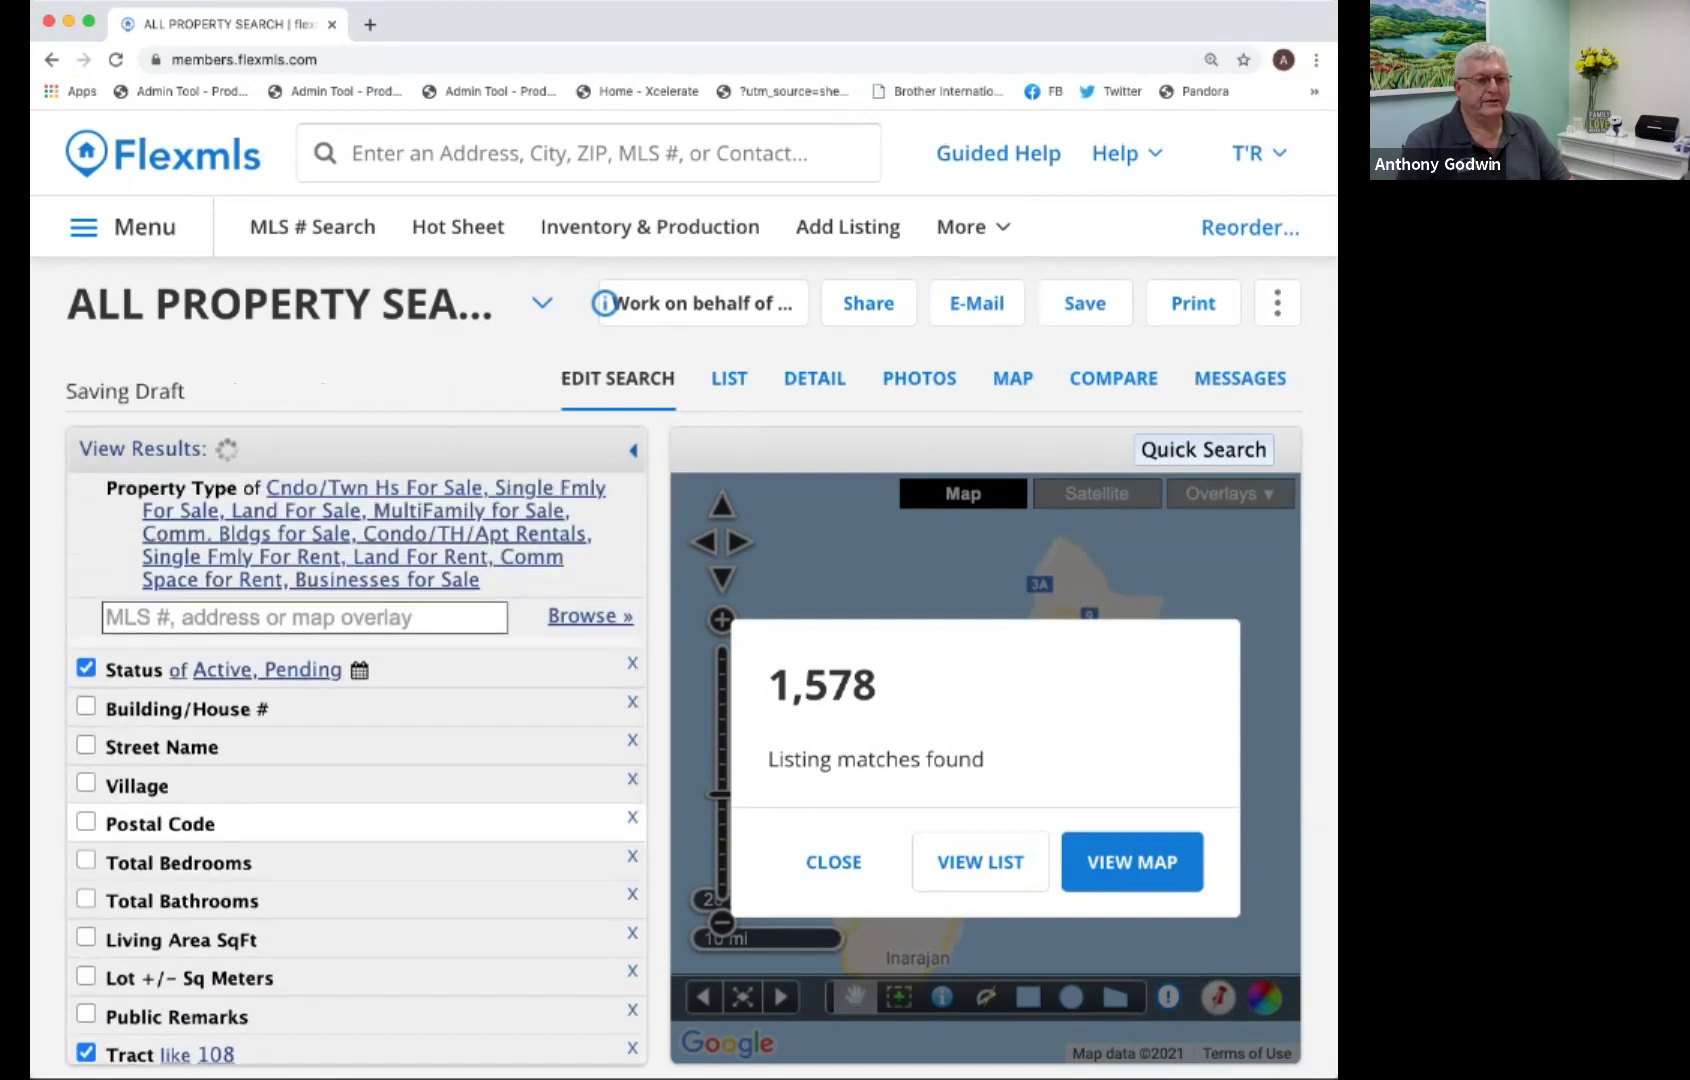
click(213, 449)
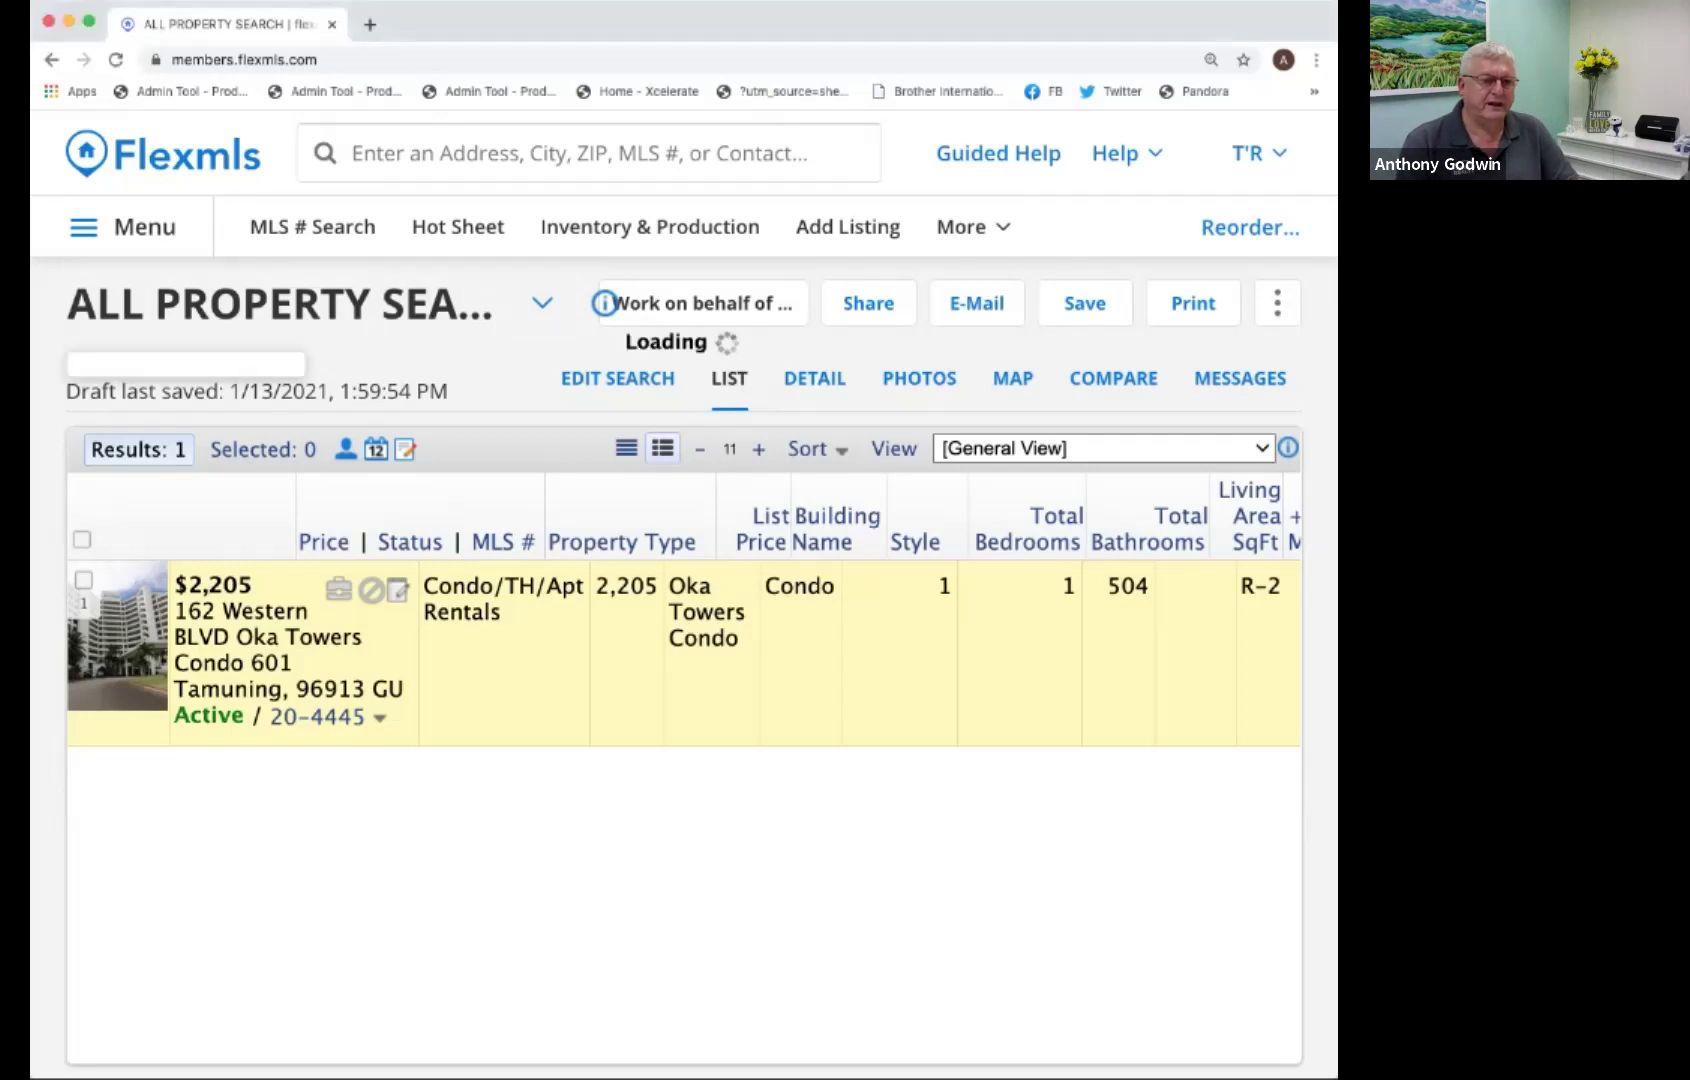
Start a quick search for single-family homes with the 0-SFD For Sale template.
scroll(258, 510, down, 3)
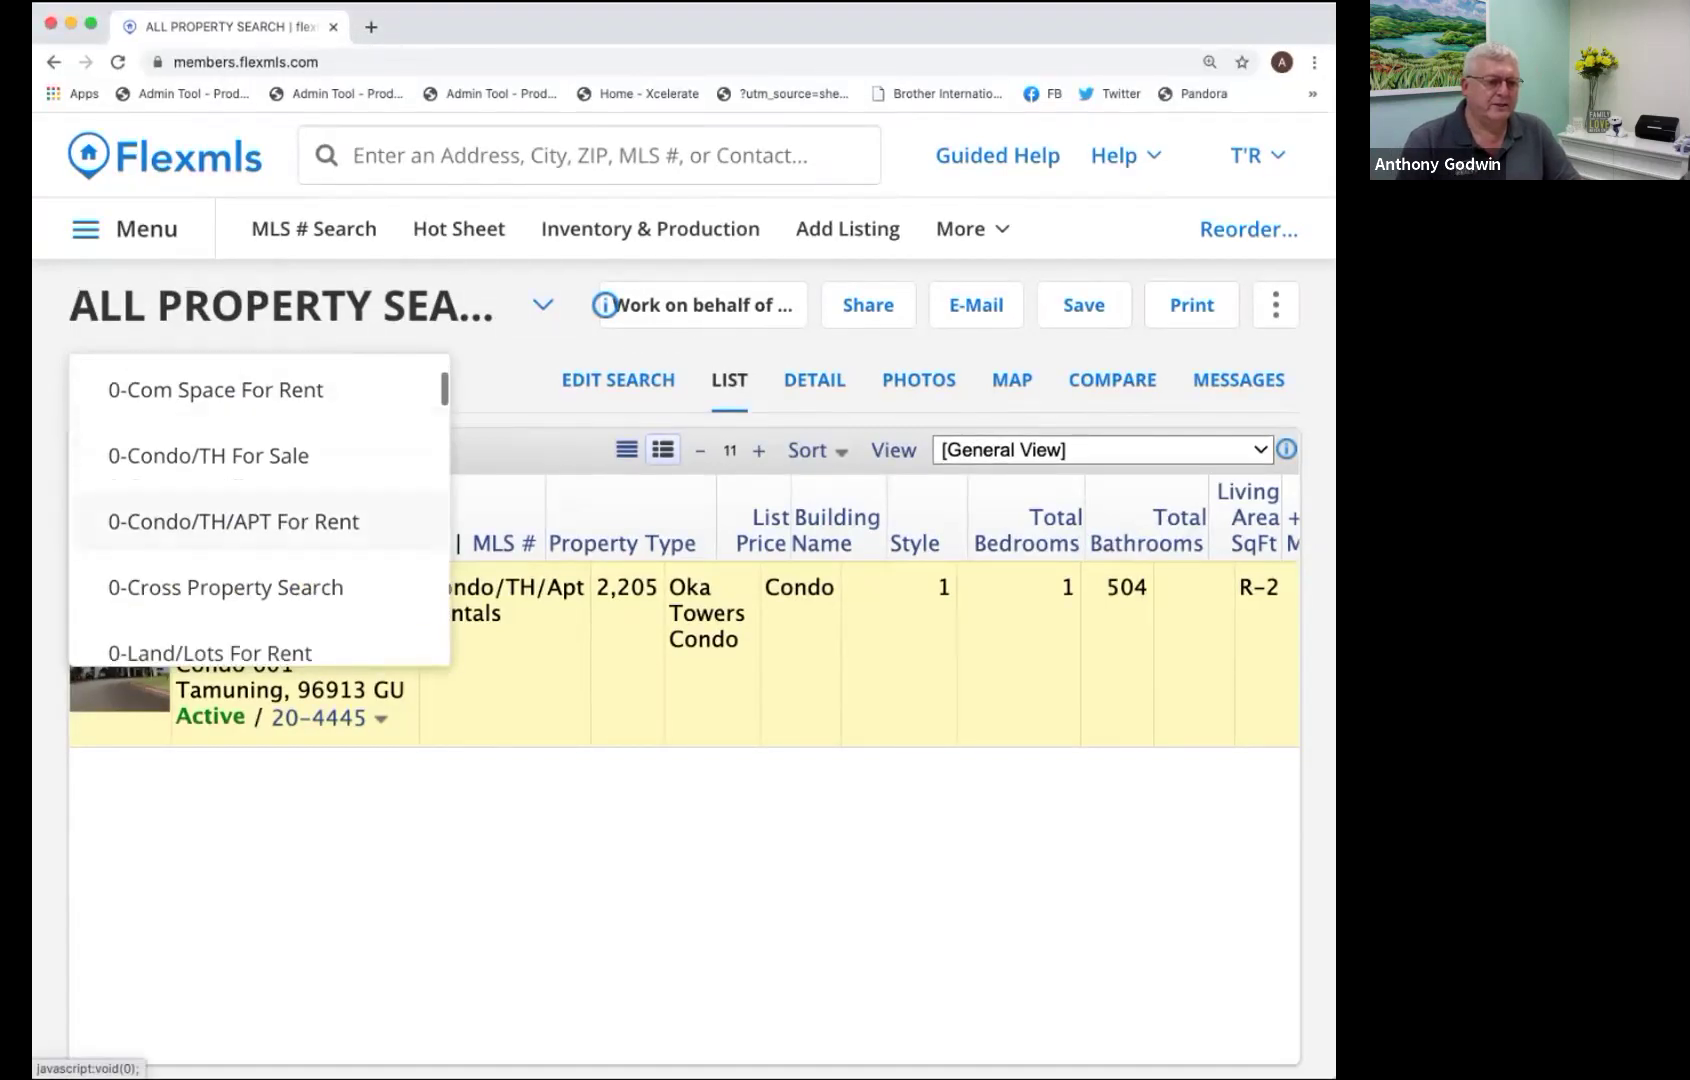
scroll(258, 510, down, 2)
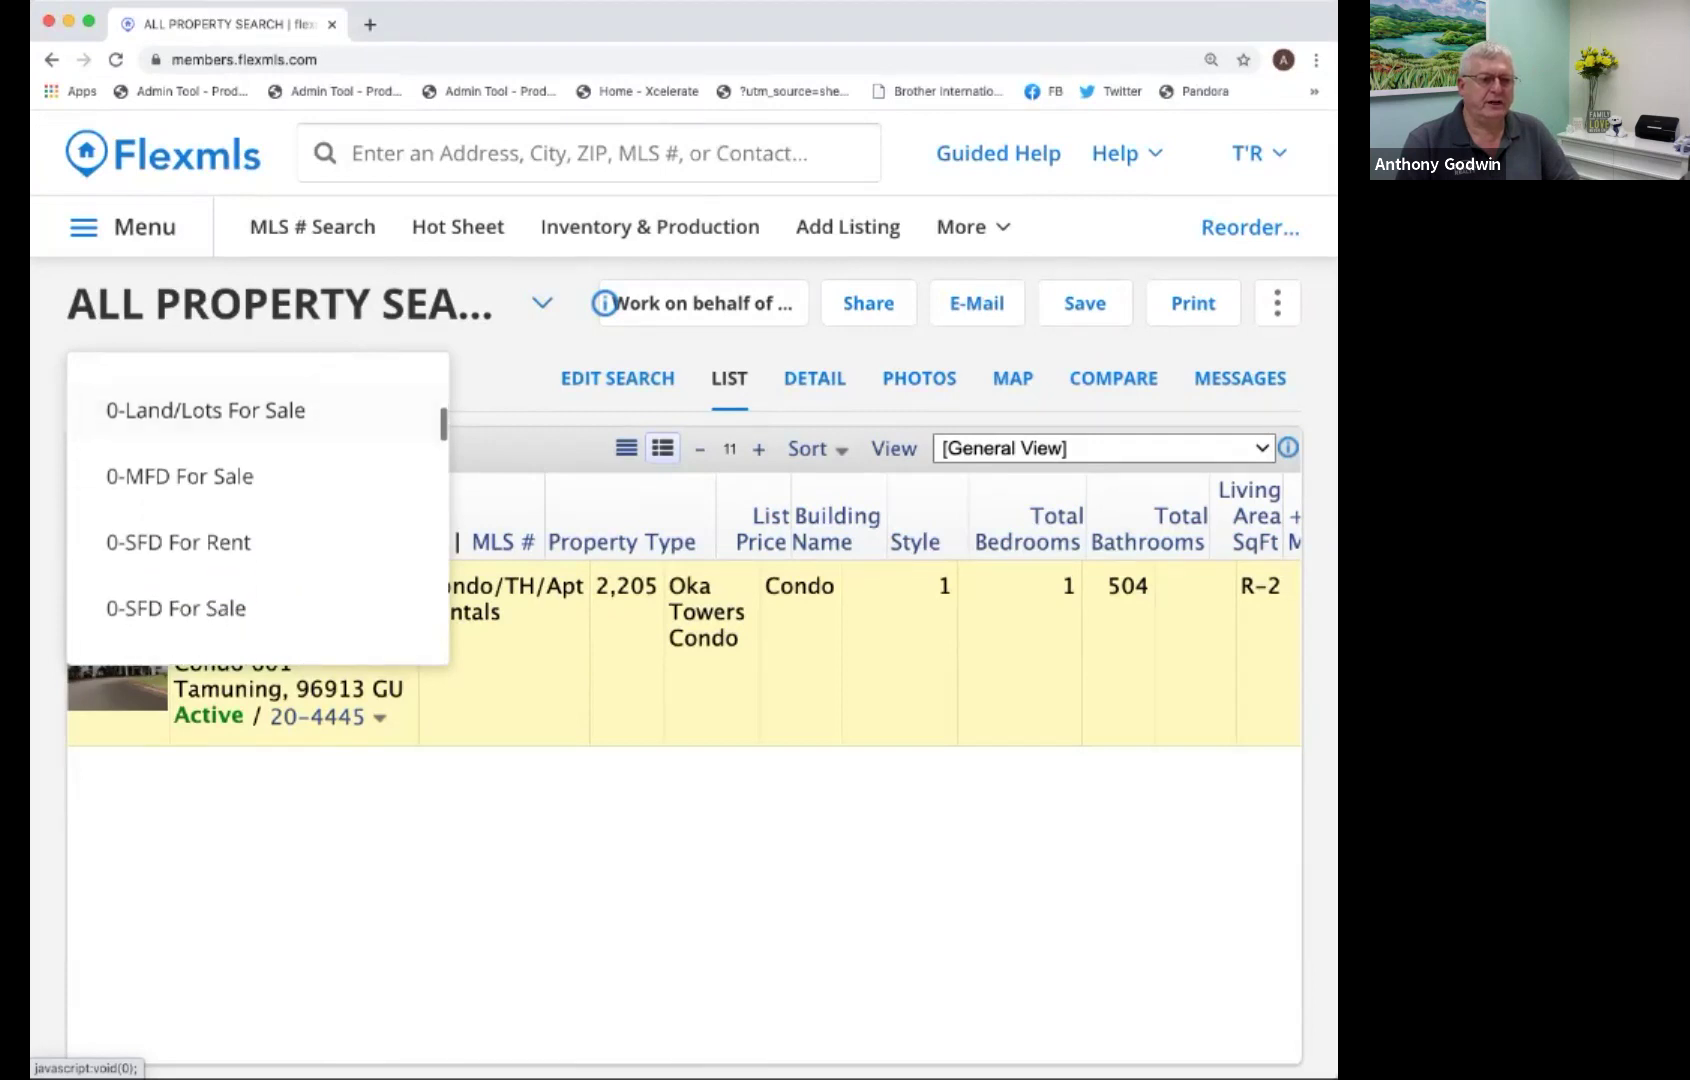
click(170, 585)
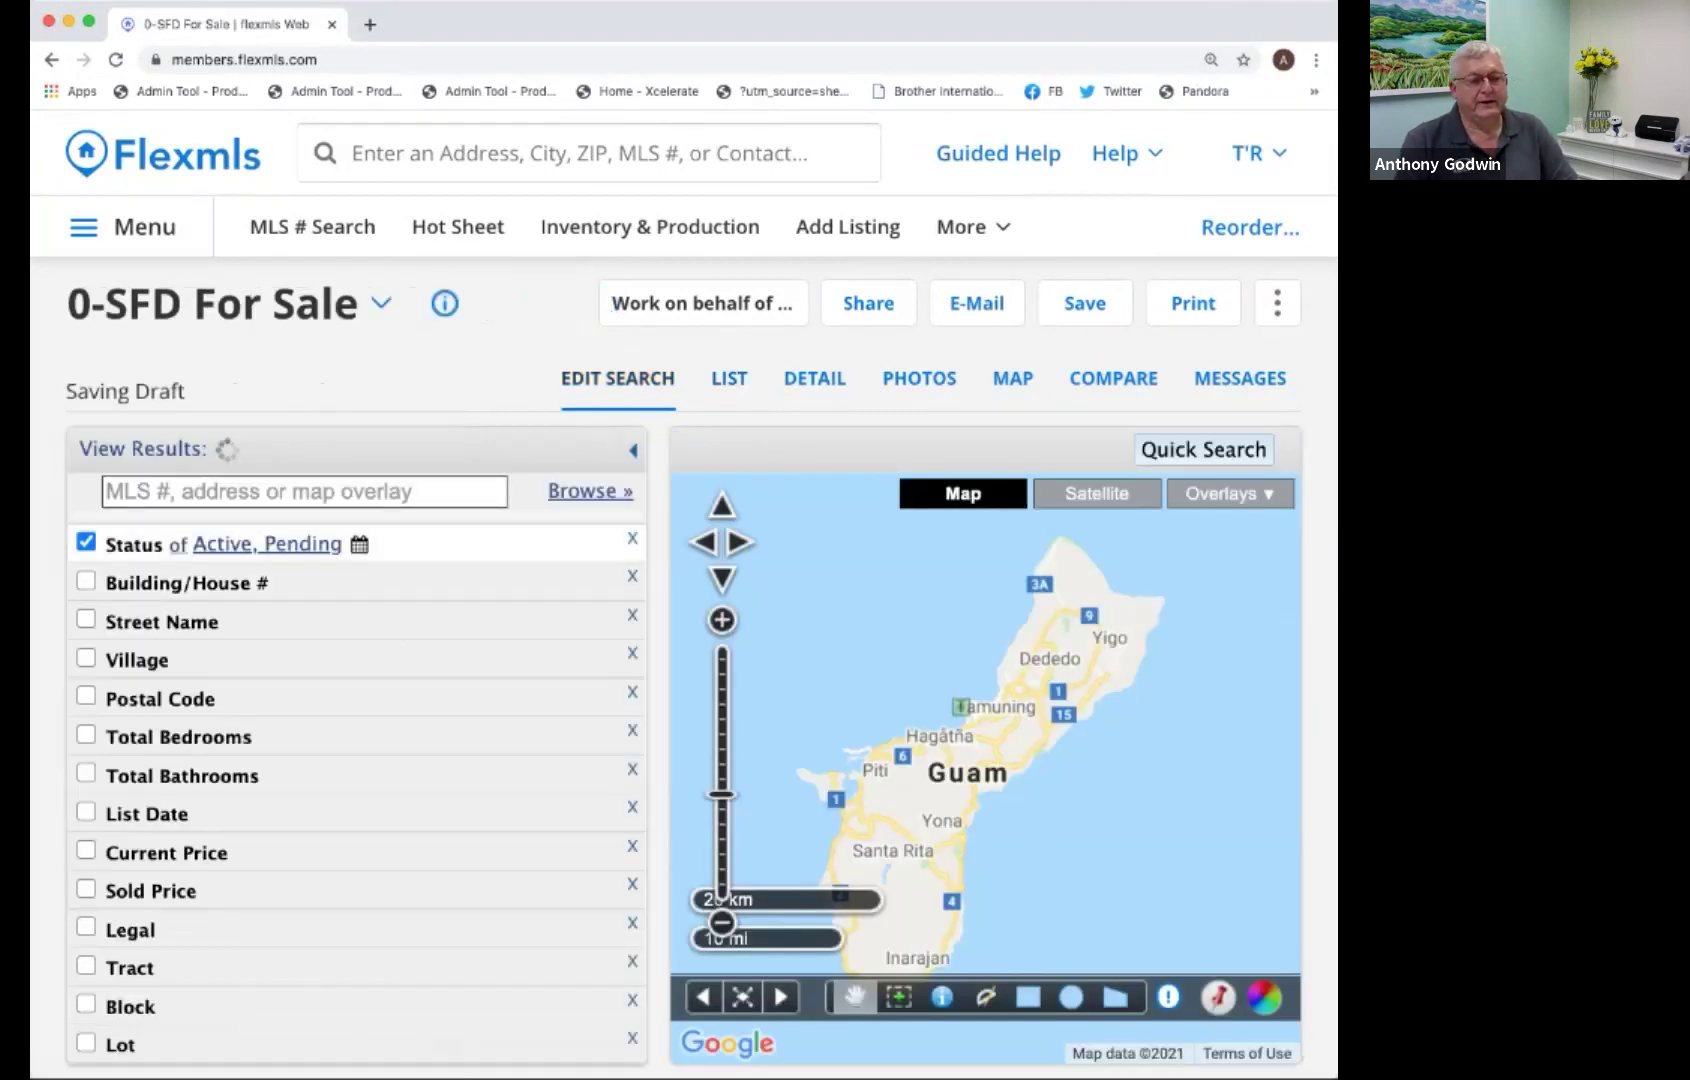
Limit the Status criterion of the search to Active listings only.
click(148, 603)
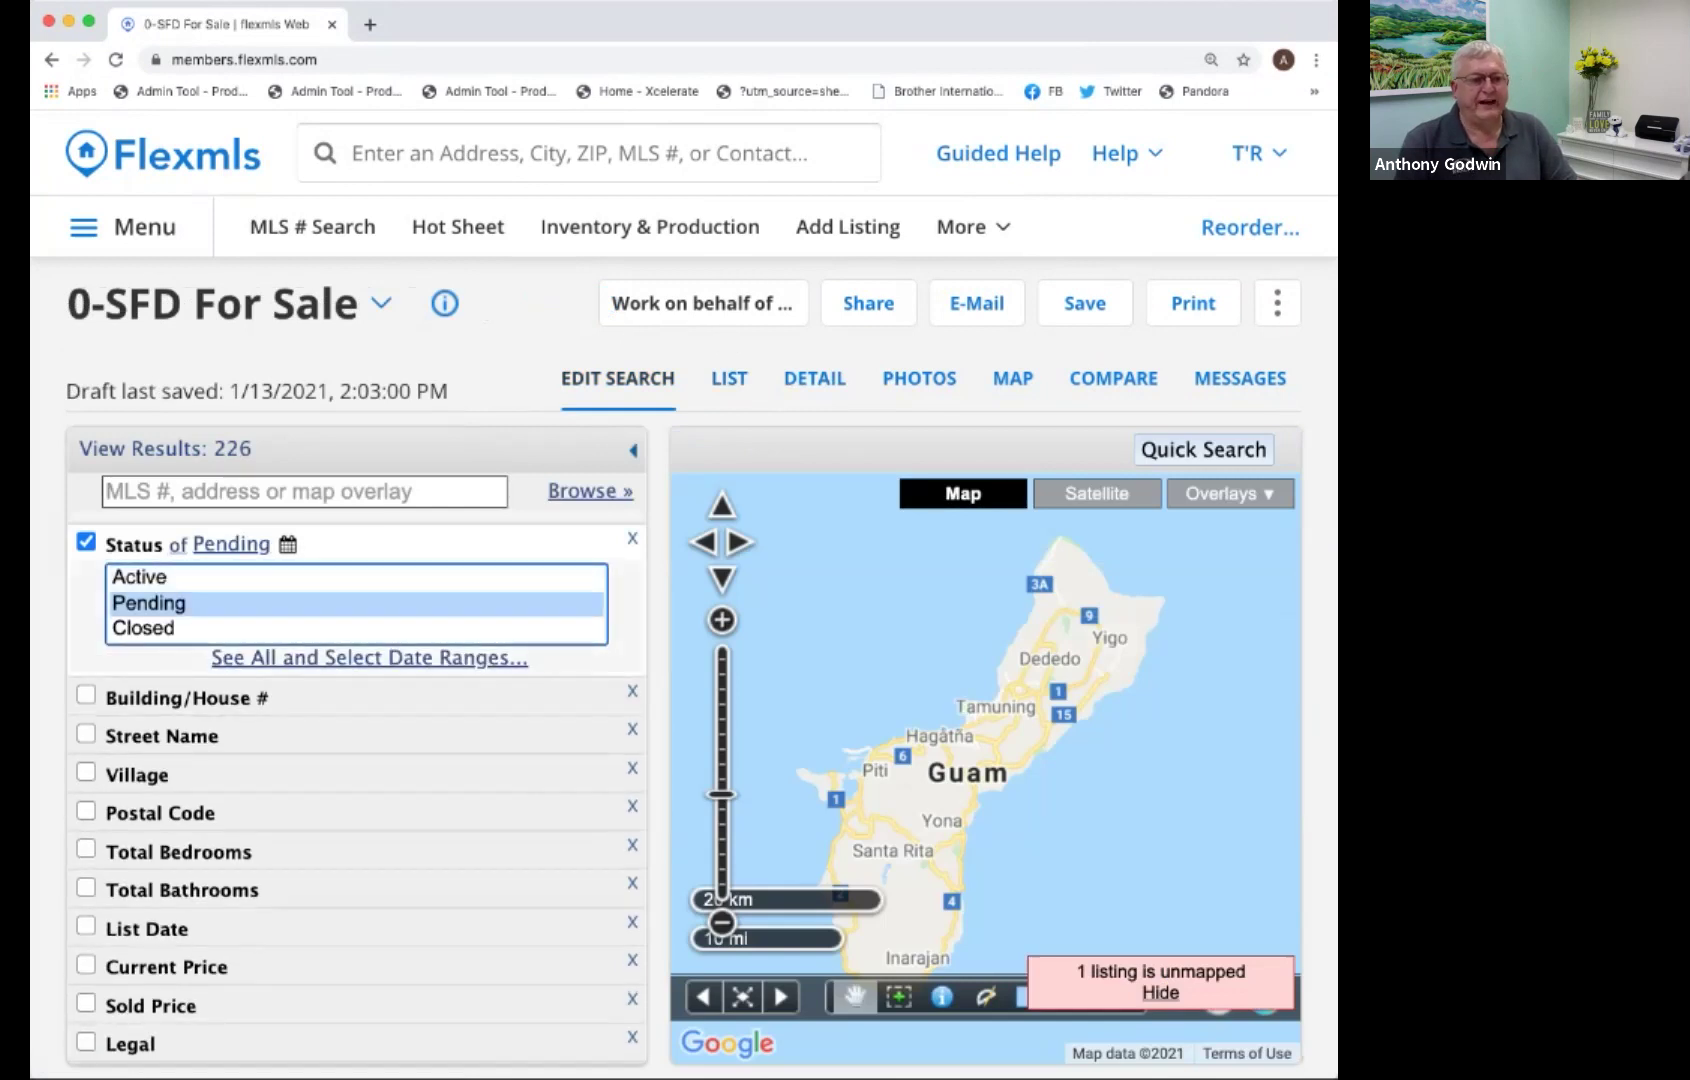
click(139, 577)
click(148, 603)
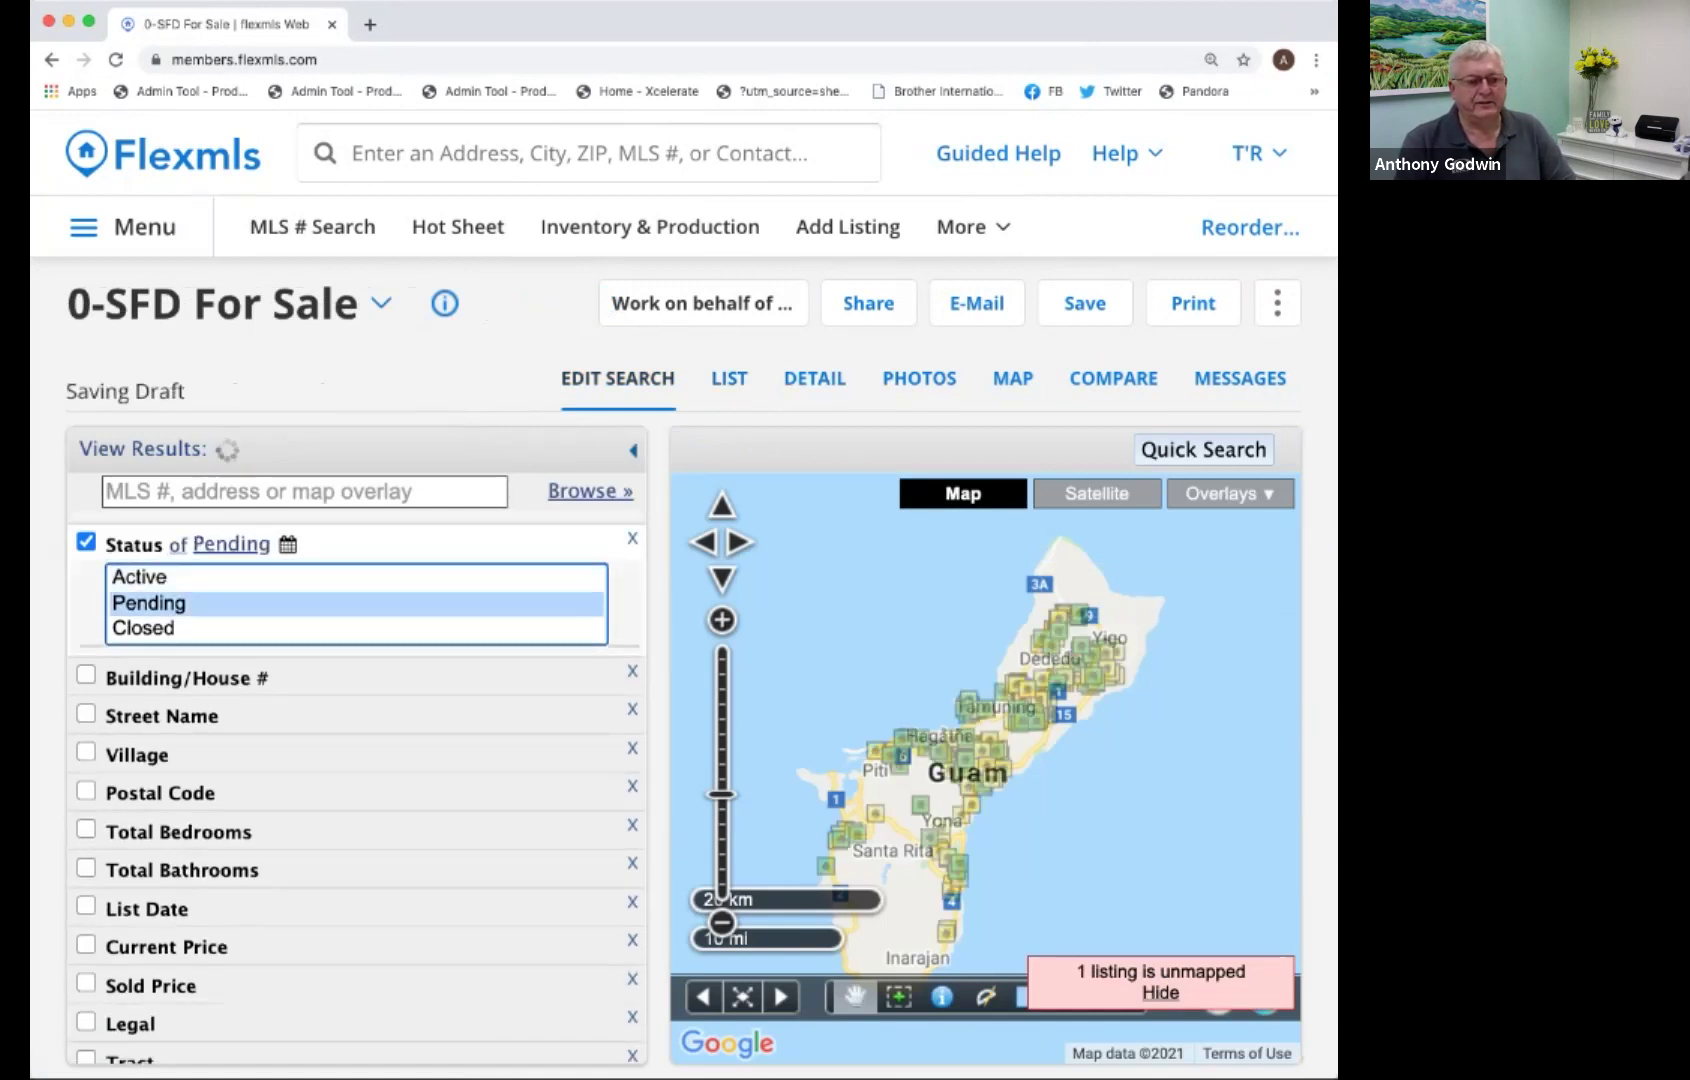
click(139, 577)
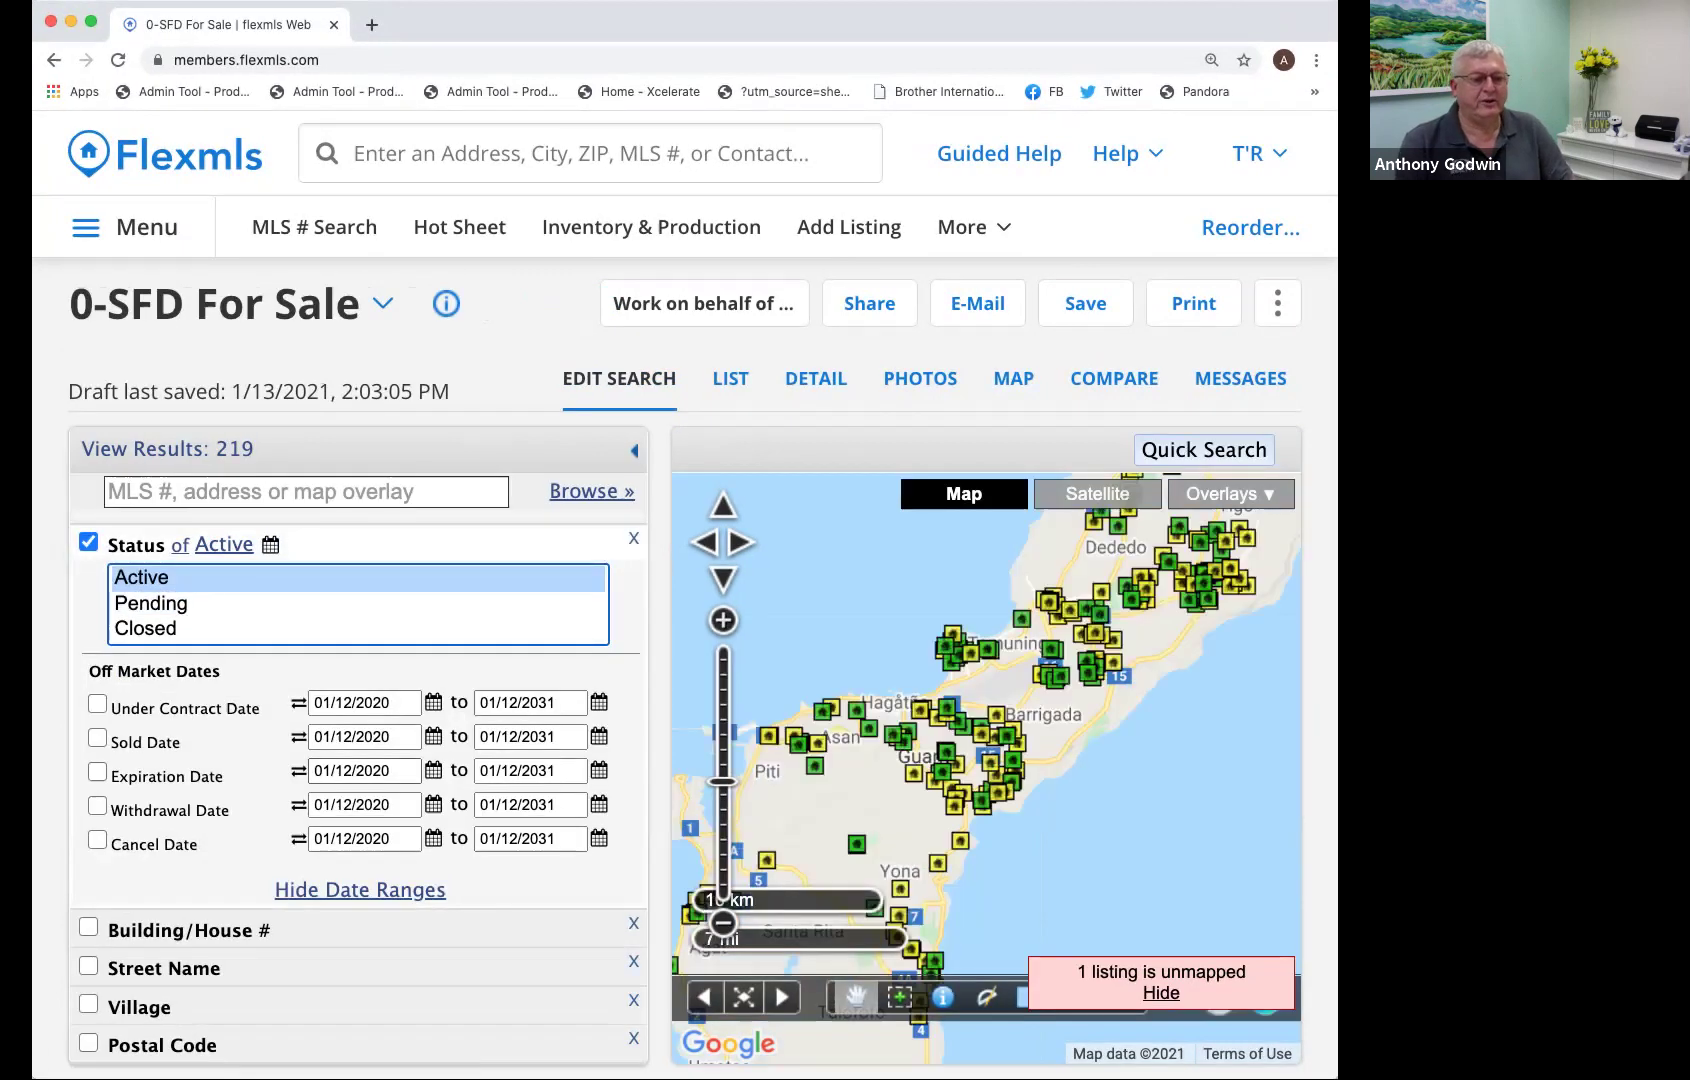
Enable the Village criterion and select Tamuning.
scroll(358, 768, down, 5)
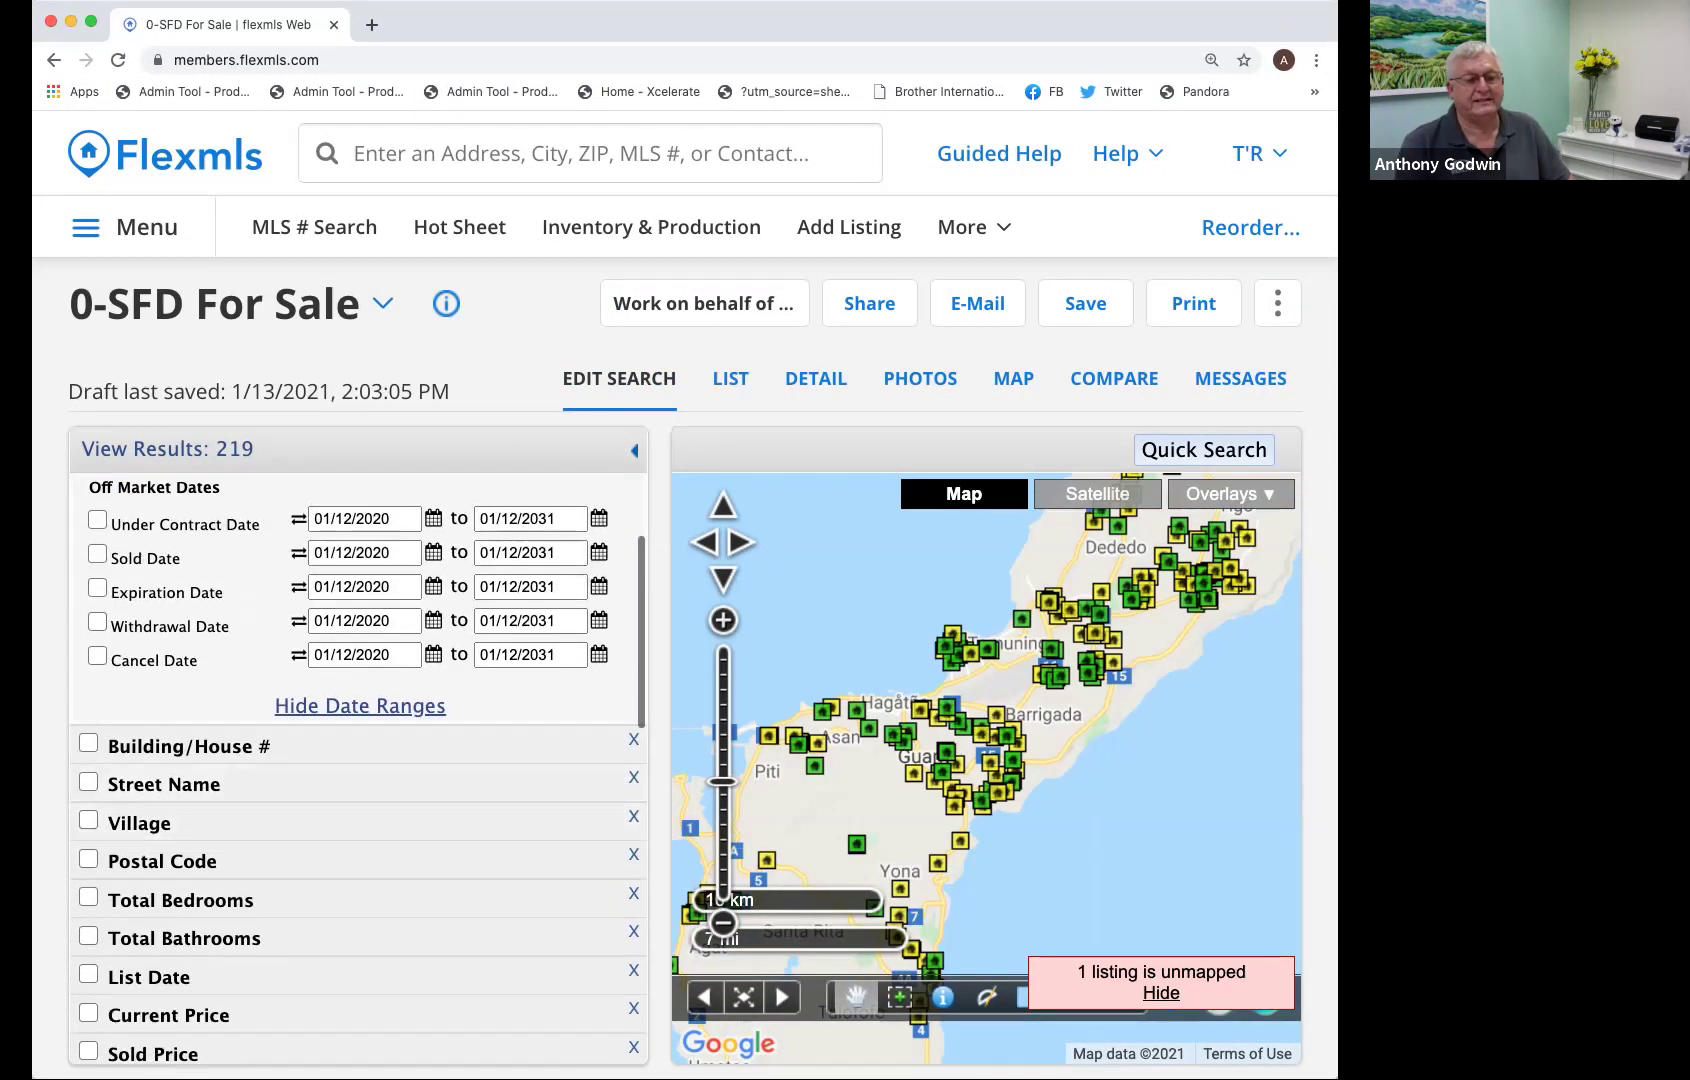
scroll(358, 768, up, 4)
scroll(358, 768, down, 4)
scroll(358, 767, down, 4)
scroll(358, 767, up, 1)
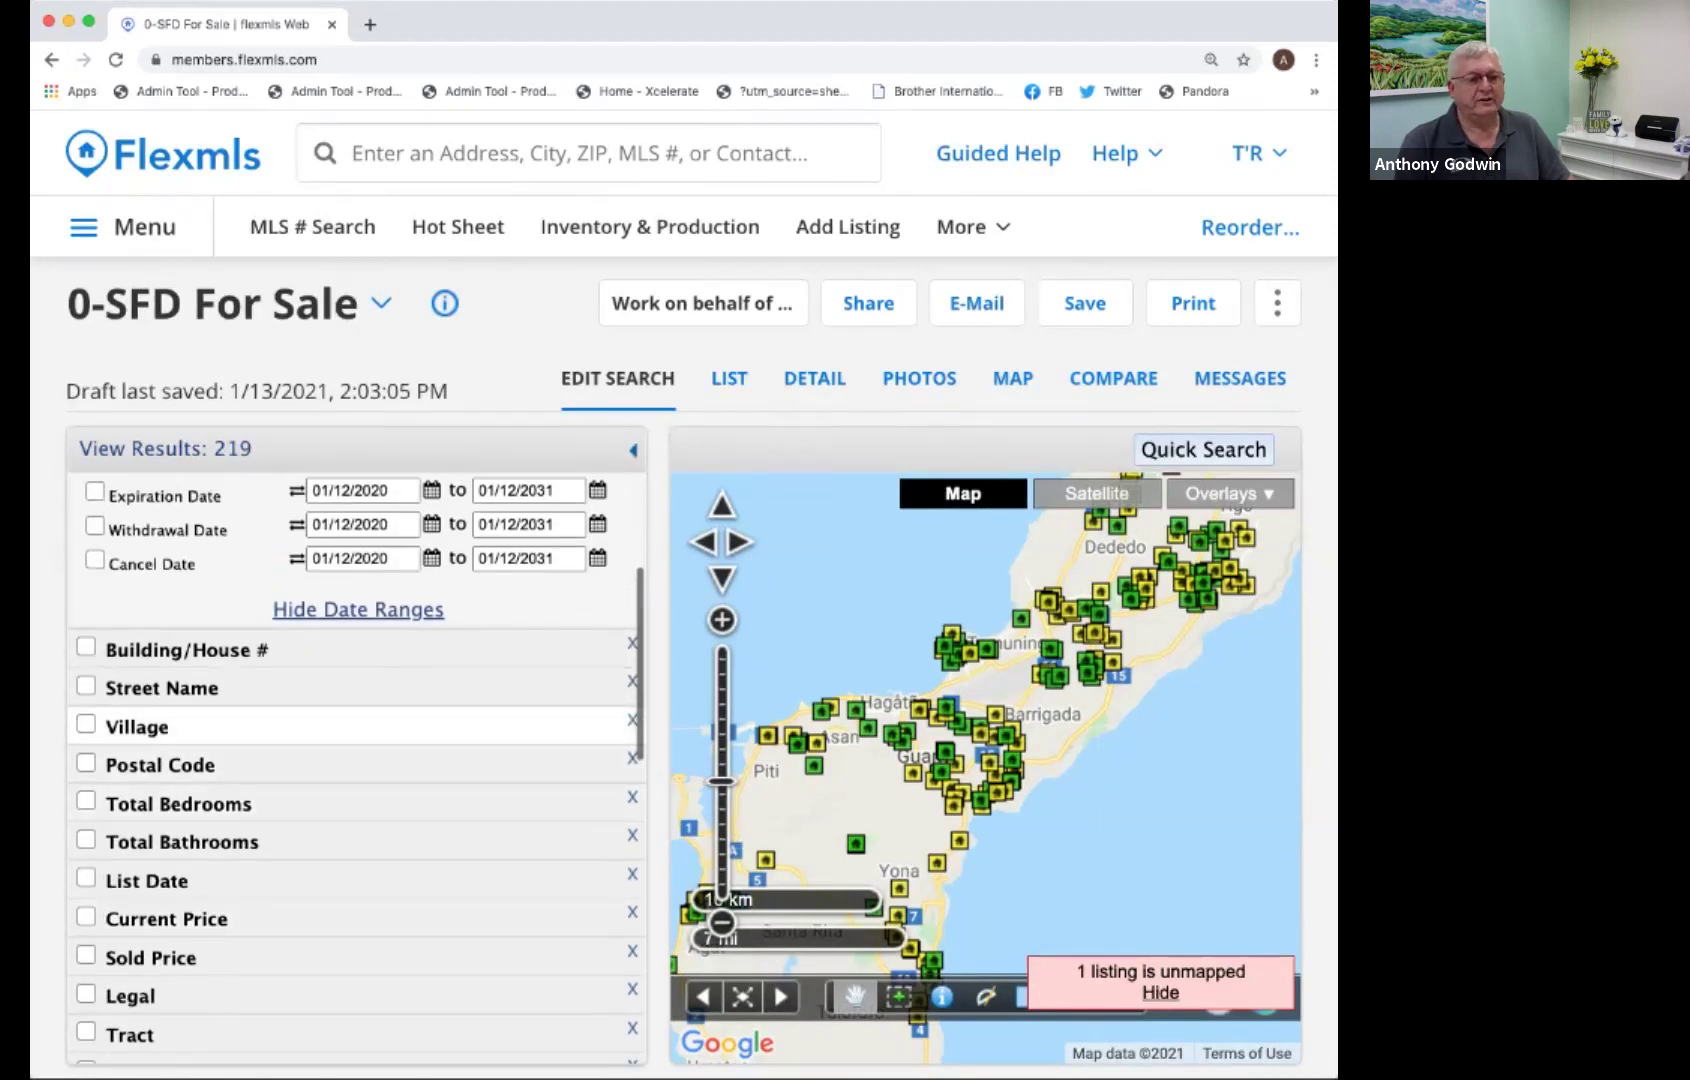
click(86, 724)
scroll(356, 785, down, 2)
scroll(355, 785, down, 5)
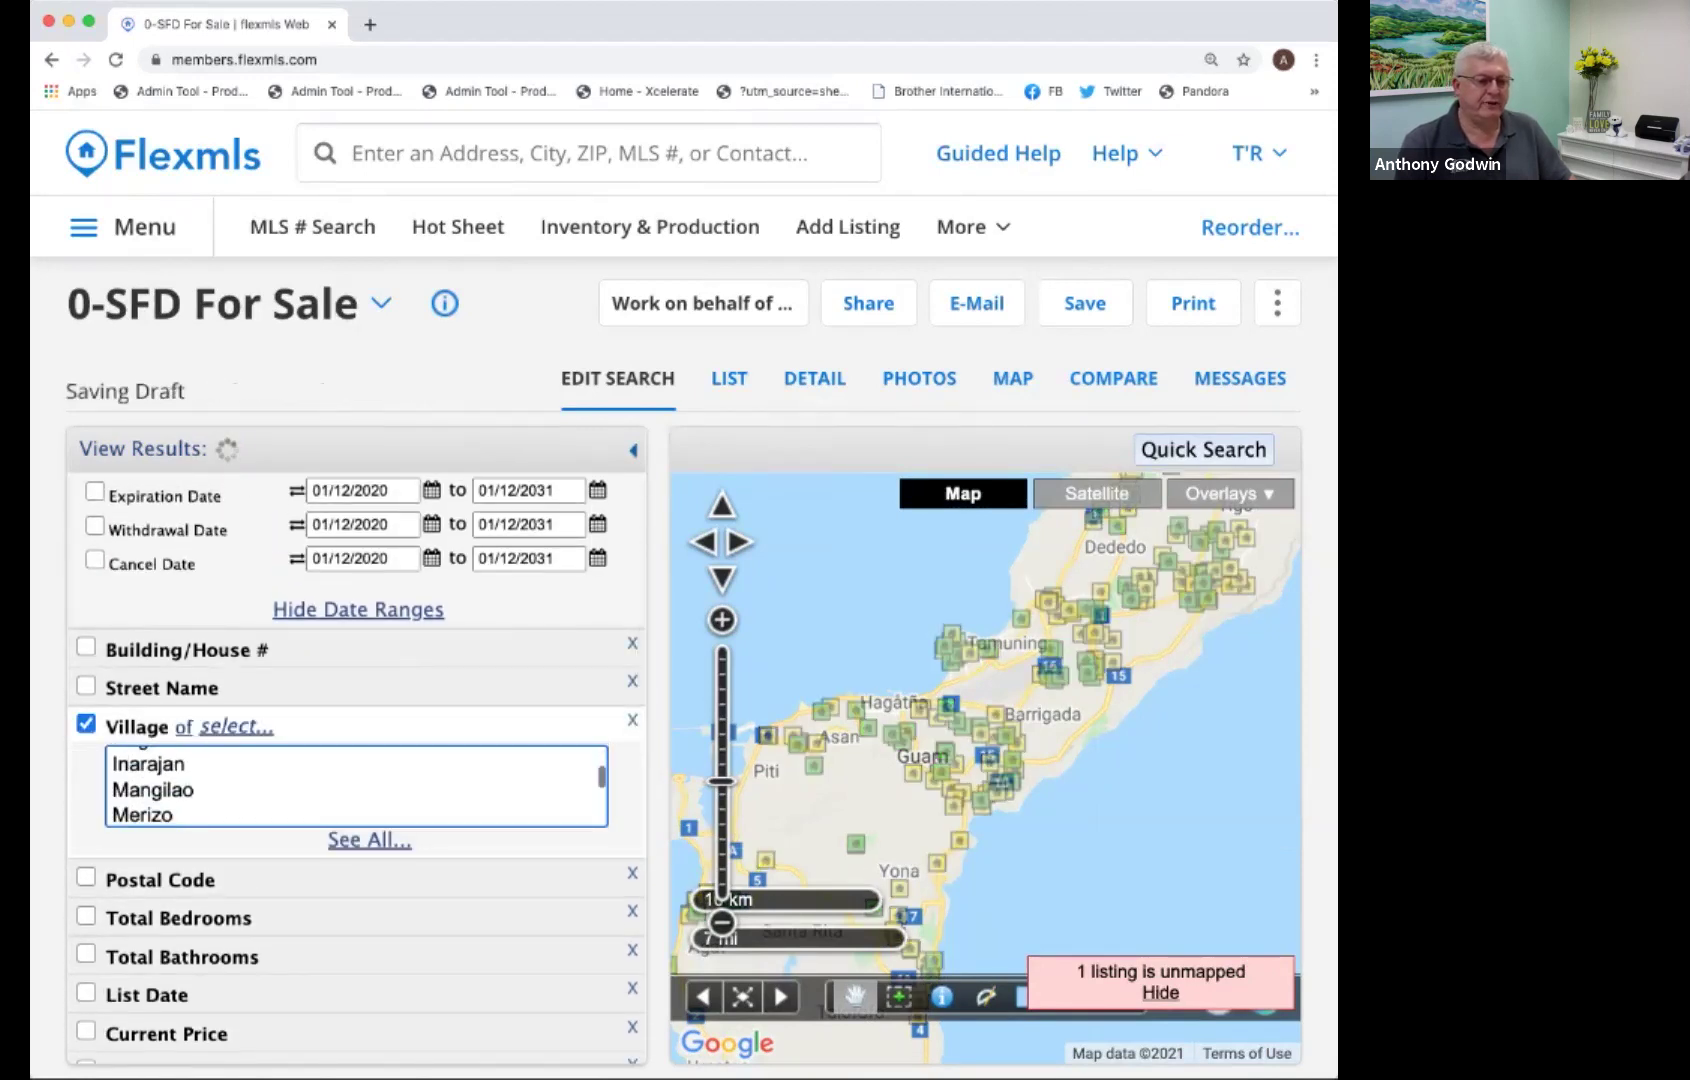
scroll(355, 785, down, 3)
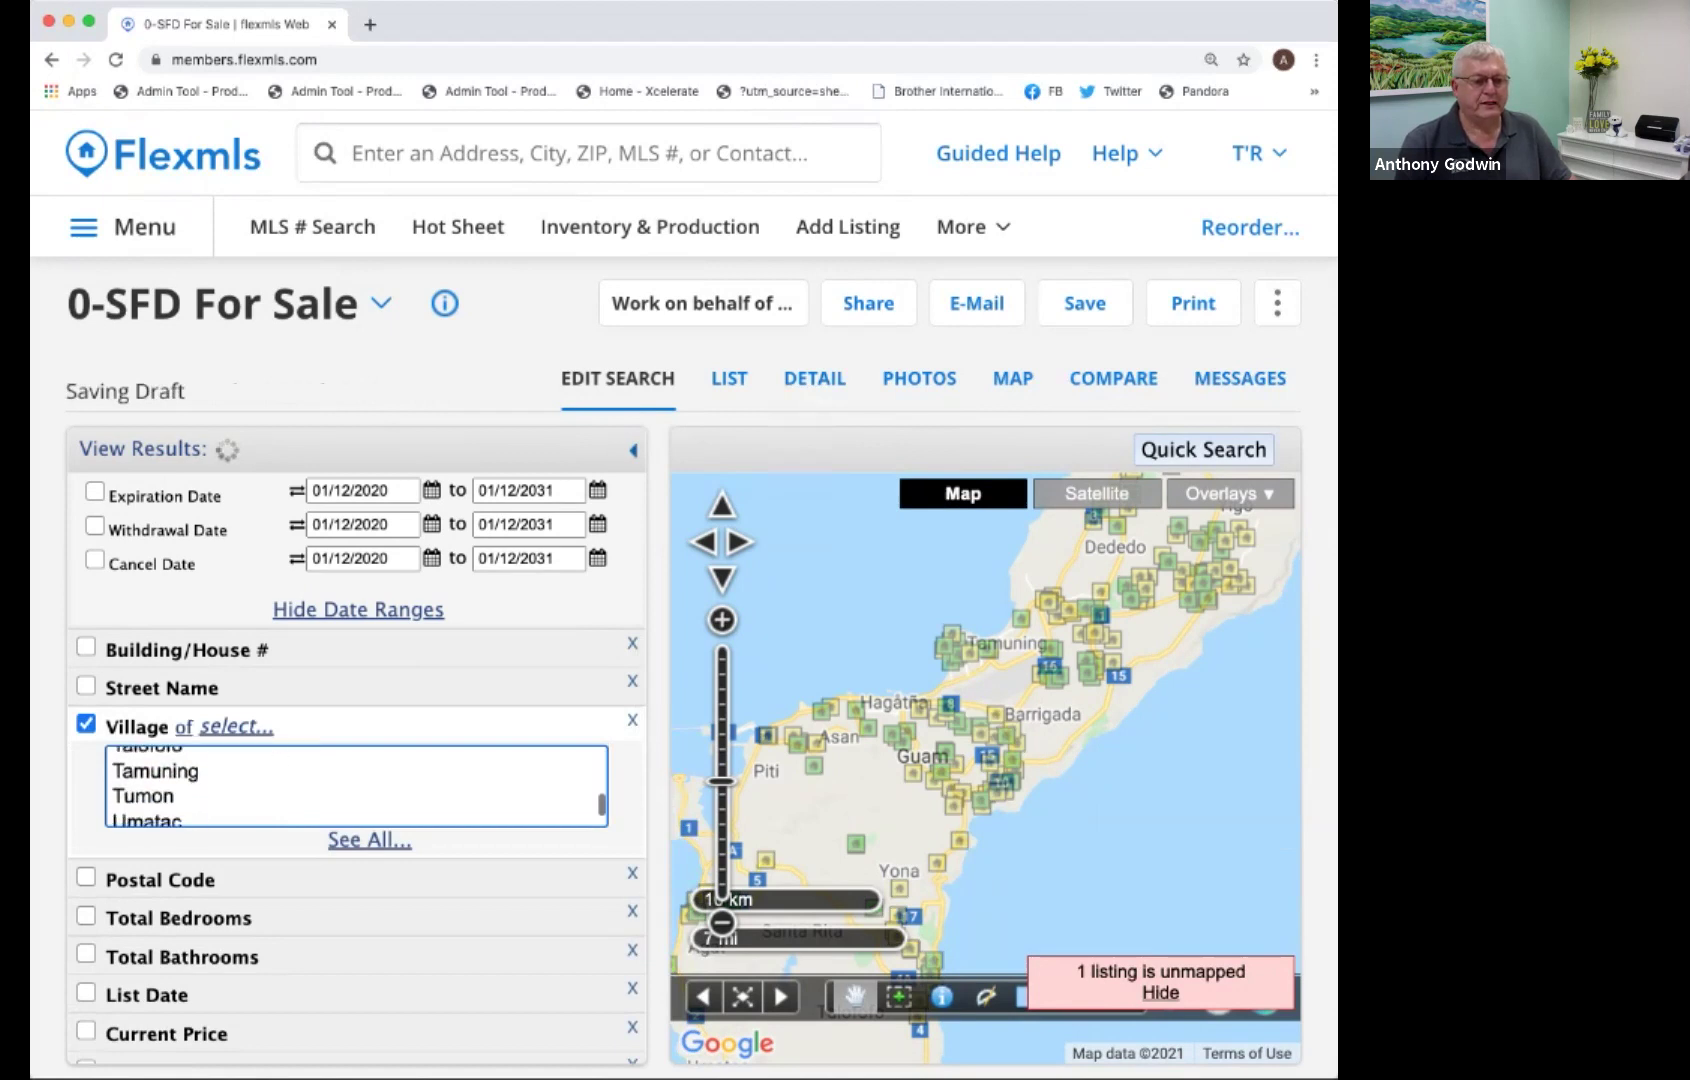
scroll(355, 785, up, 1)
click(155, 788)
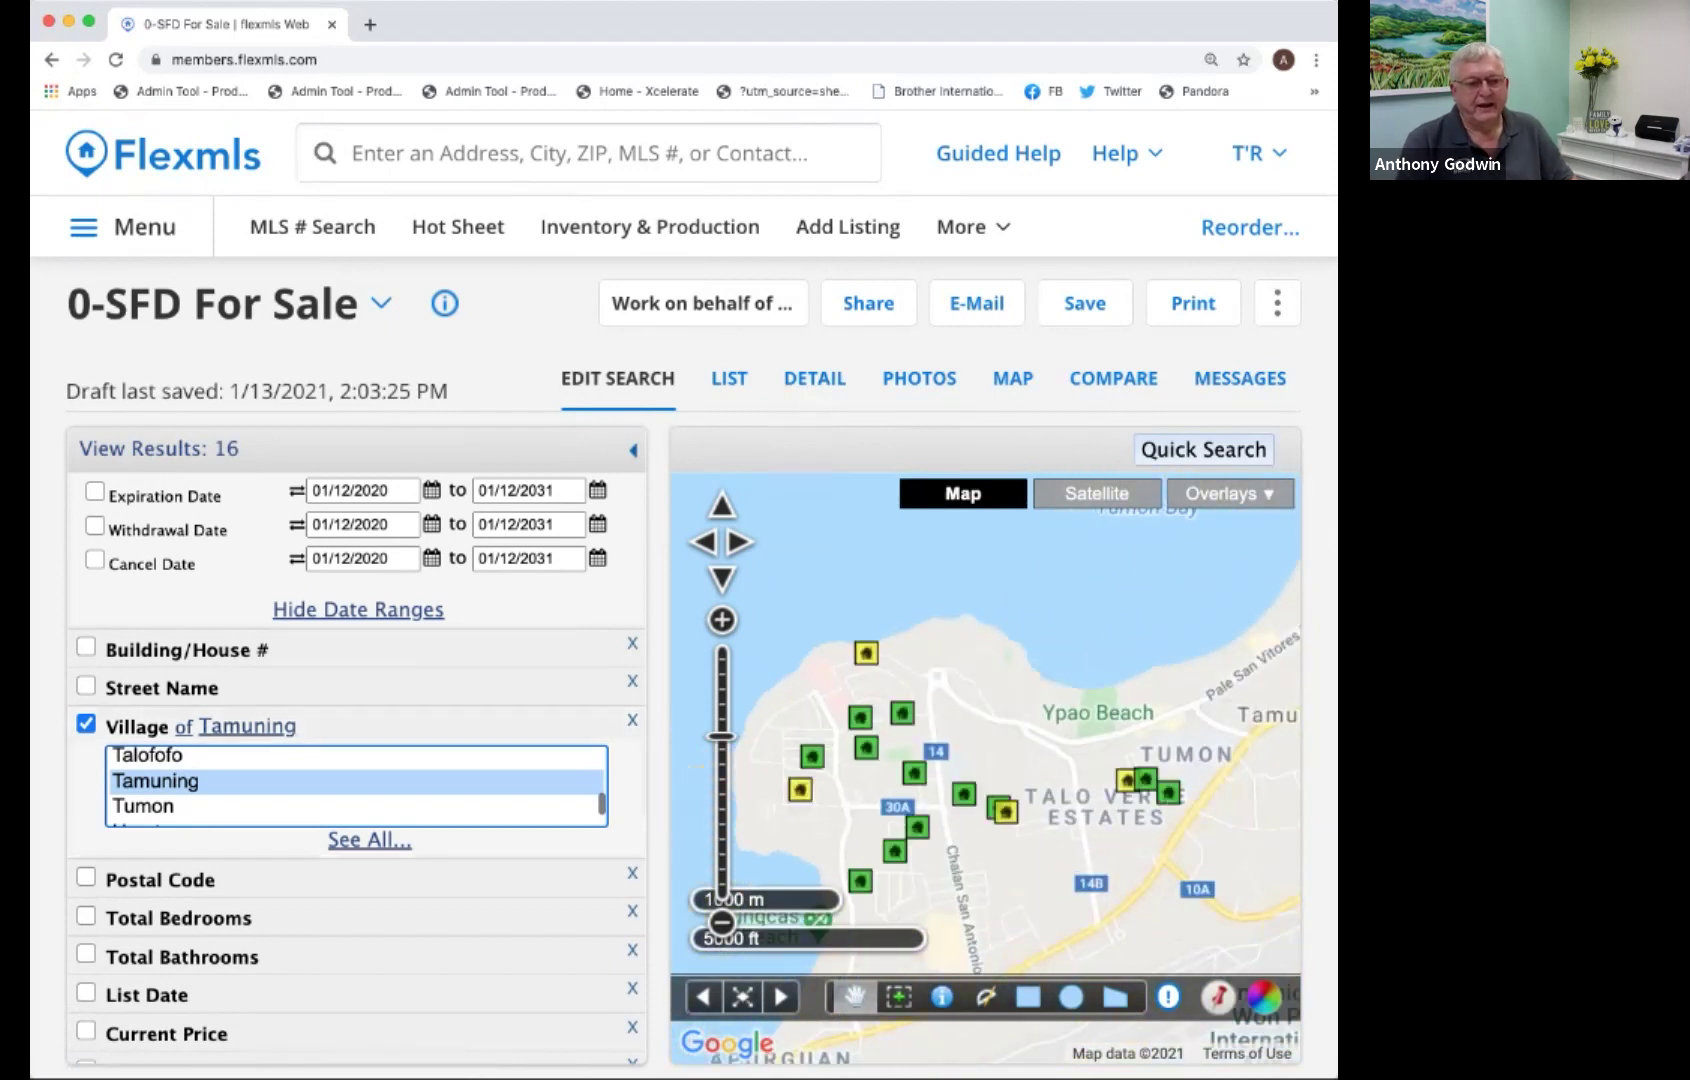
View the details of the northernmost Tamuning listing on the map, then close its info bubble.
scroll(356, 750, up, 3)
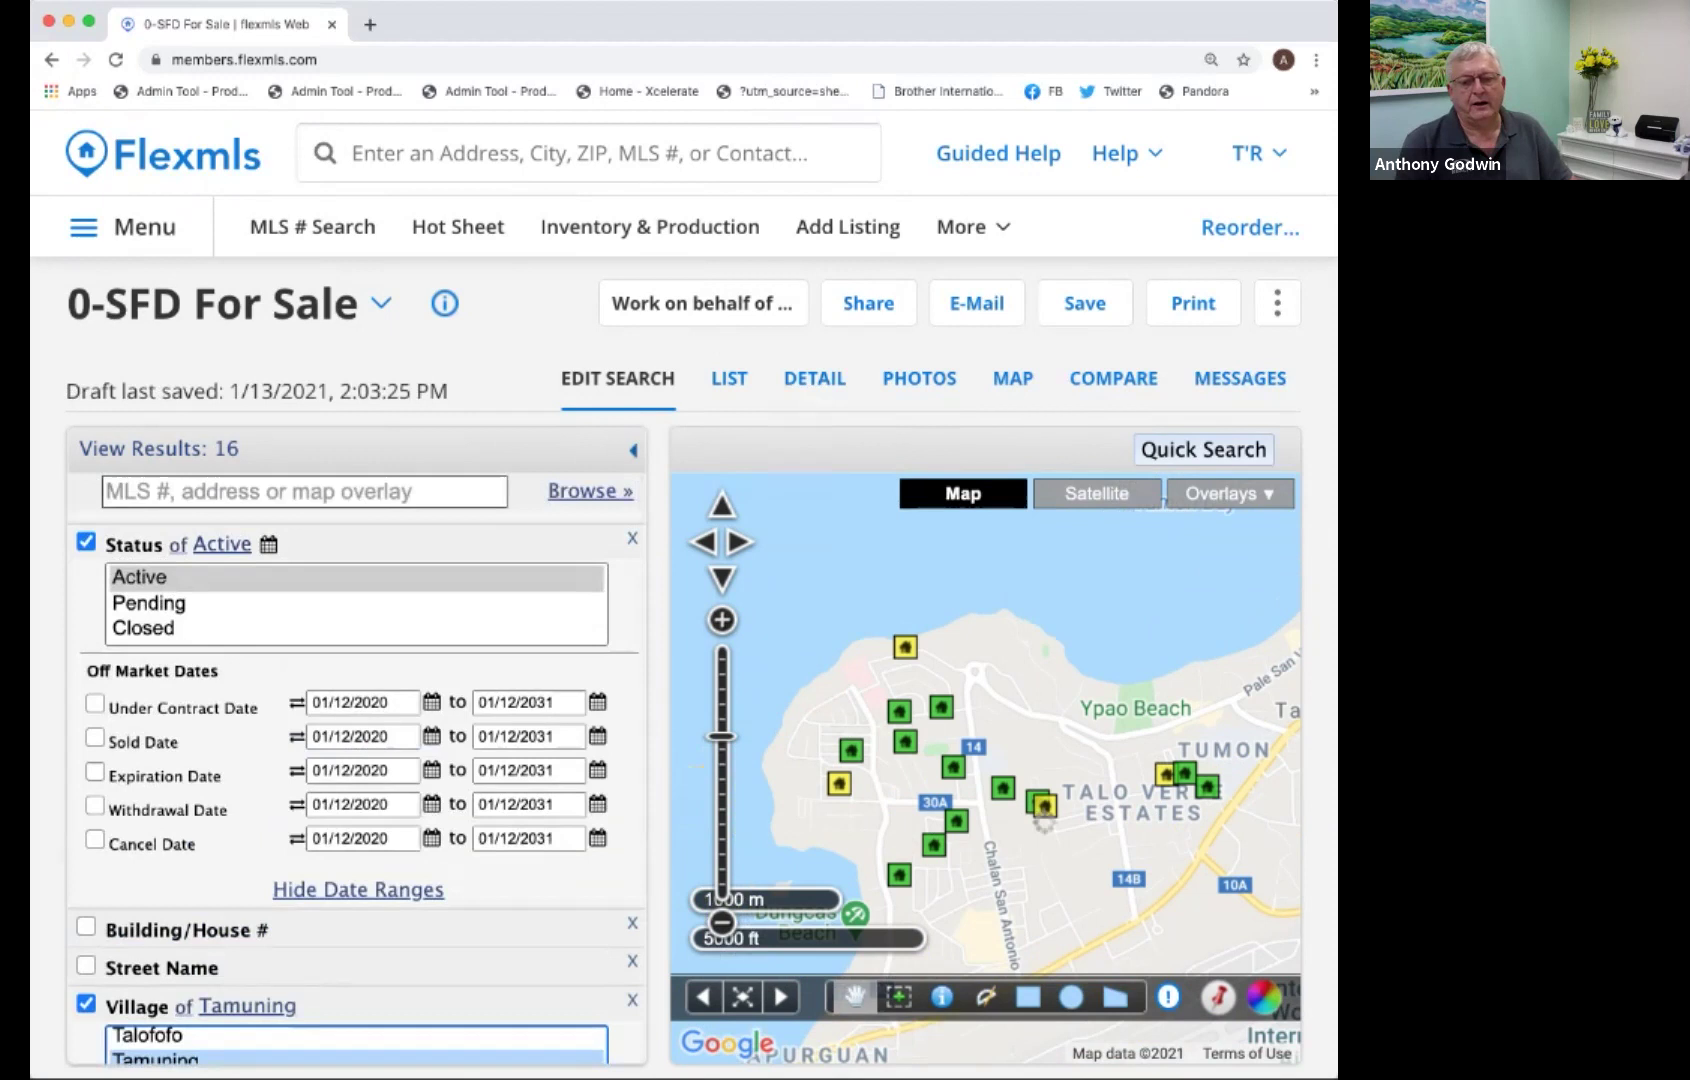
click(1044, 806)
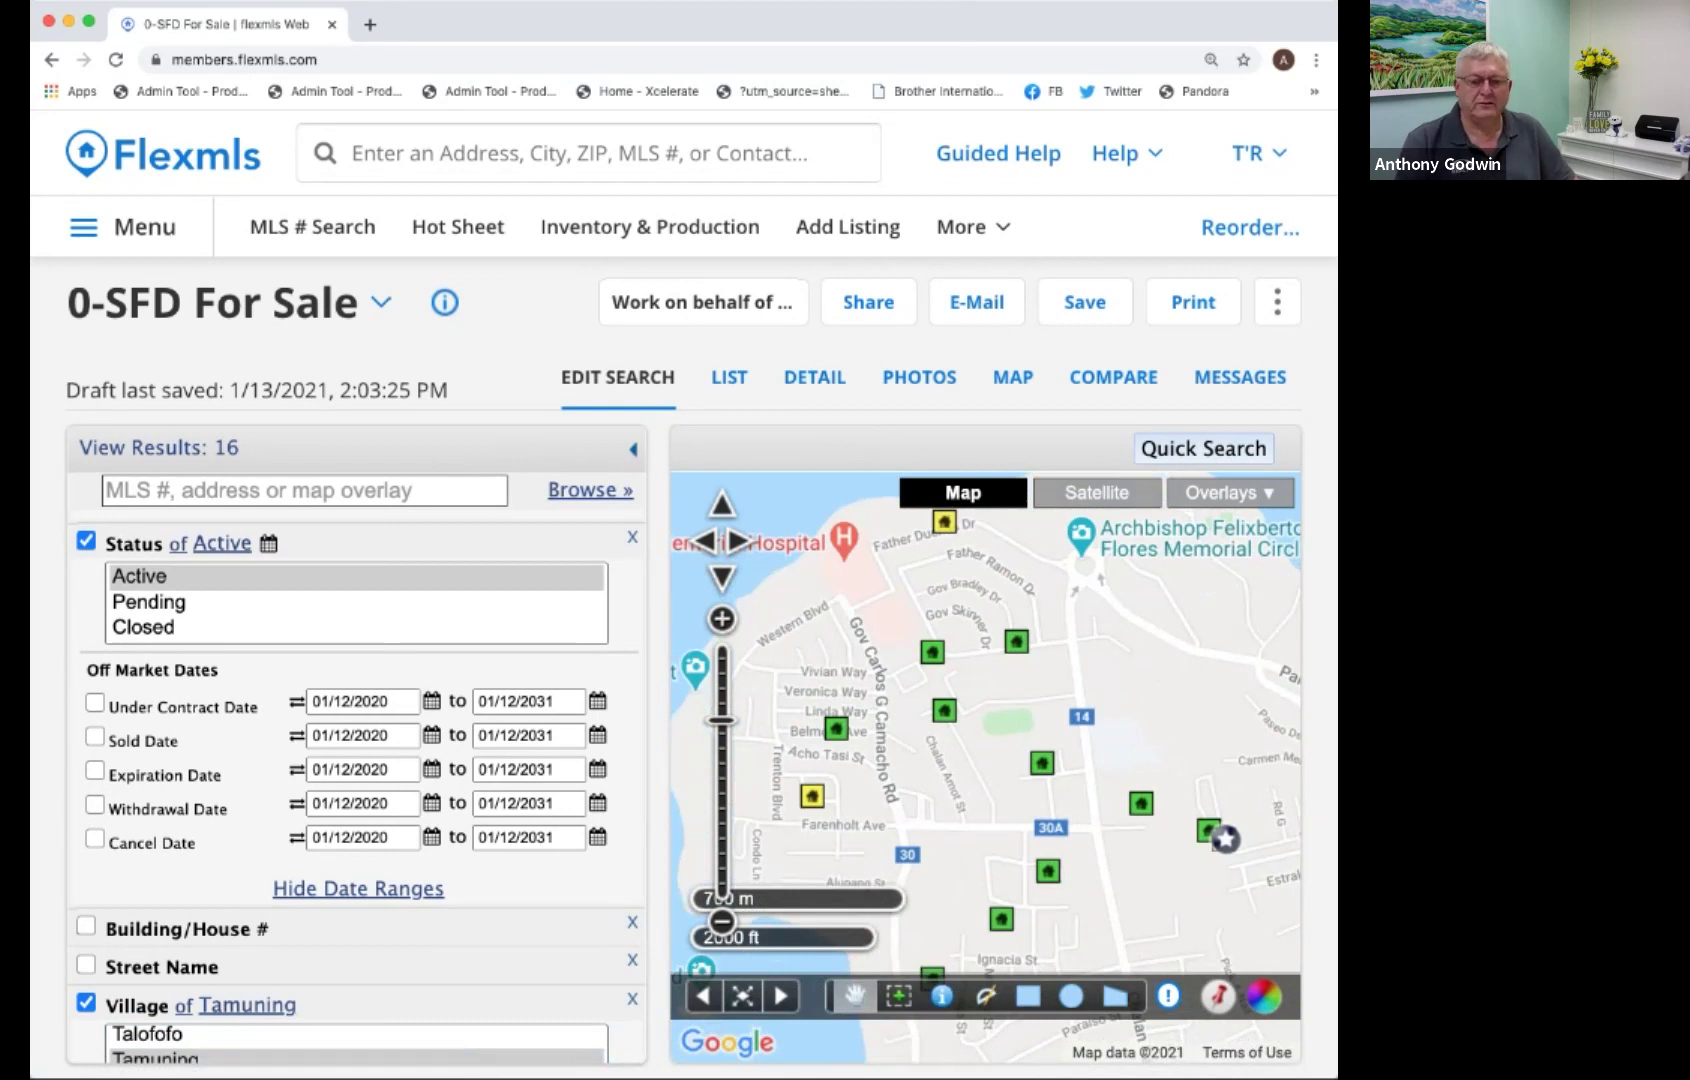
key(minus)
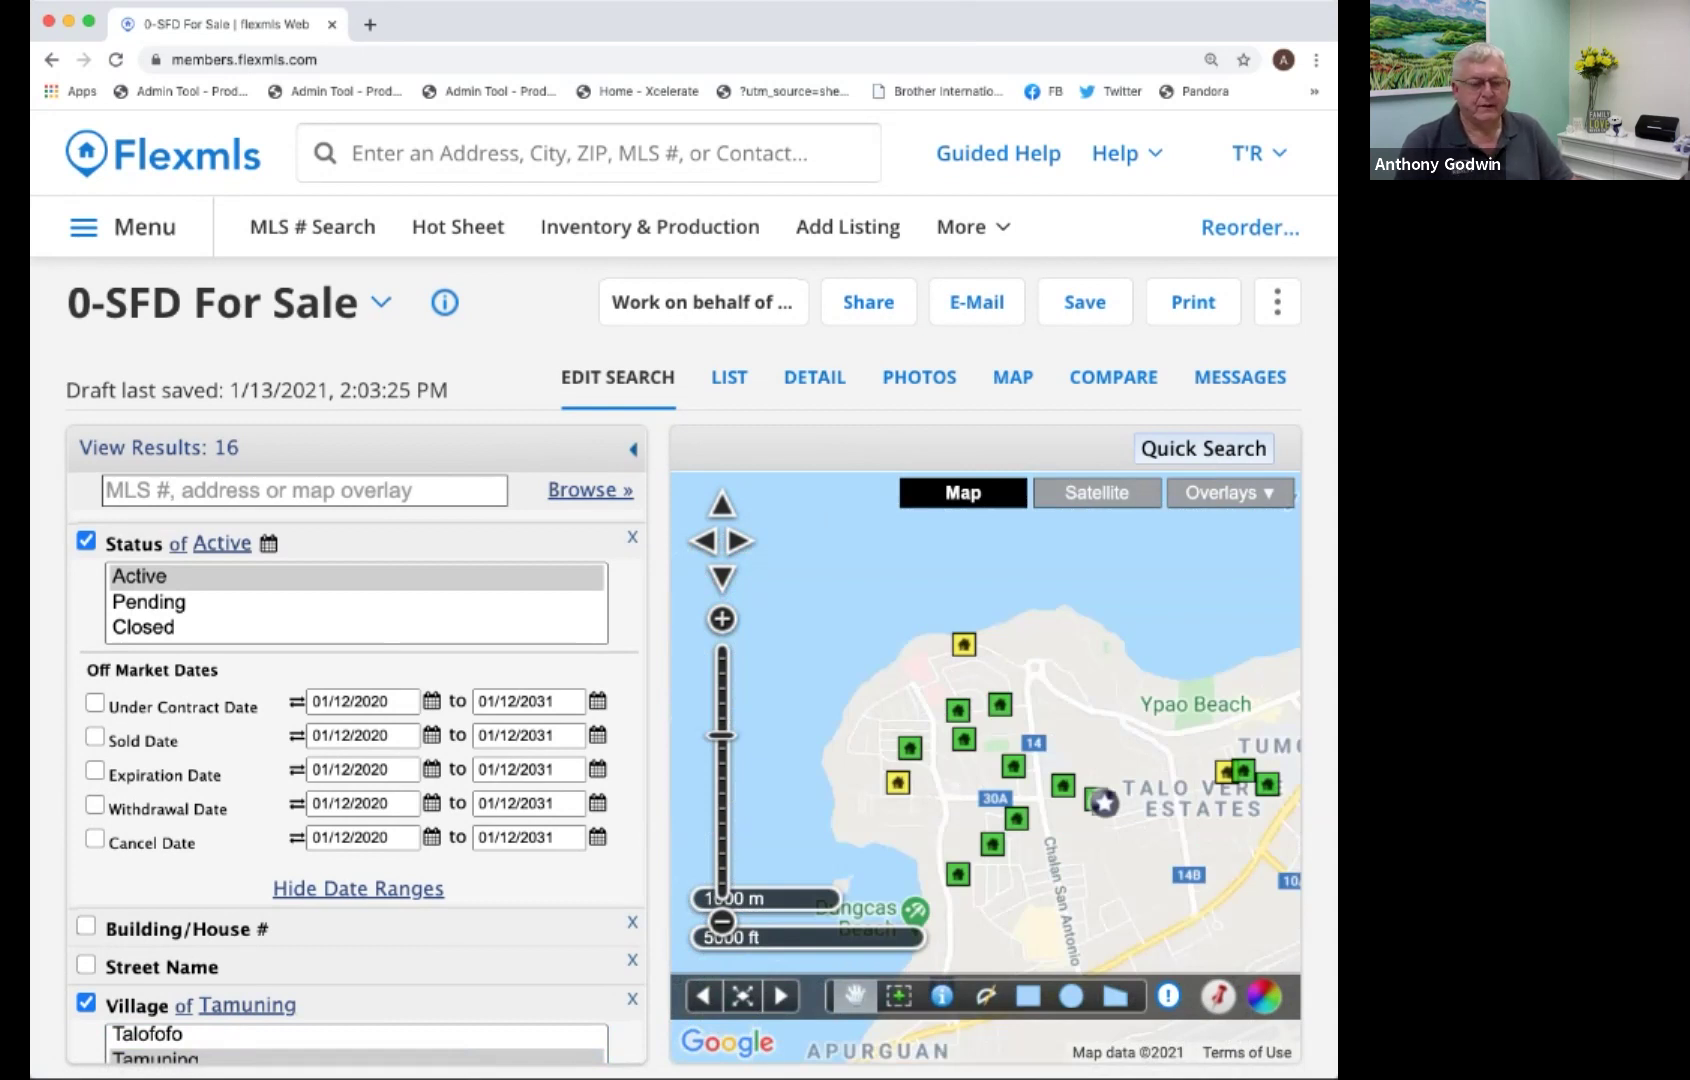
click(964, 644)
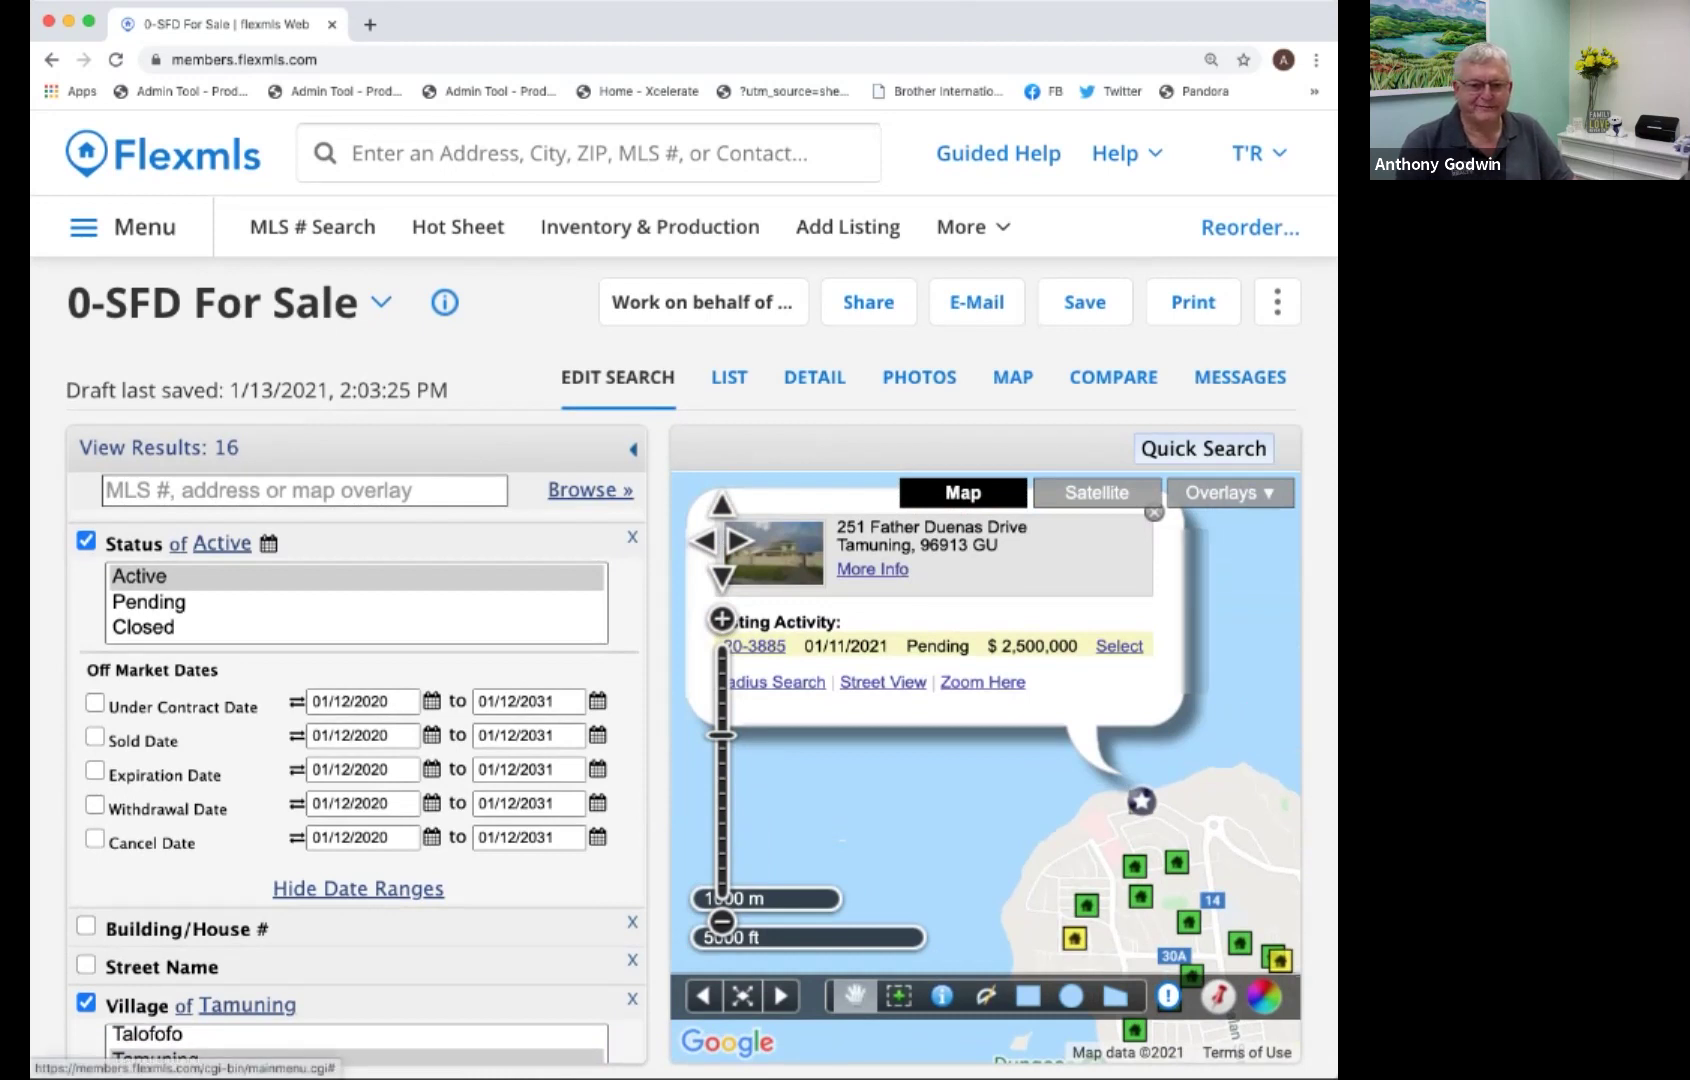
click(1154, 512)
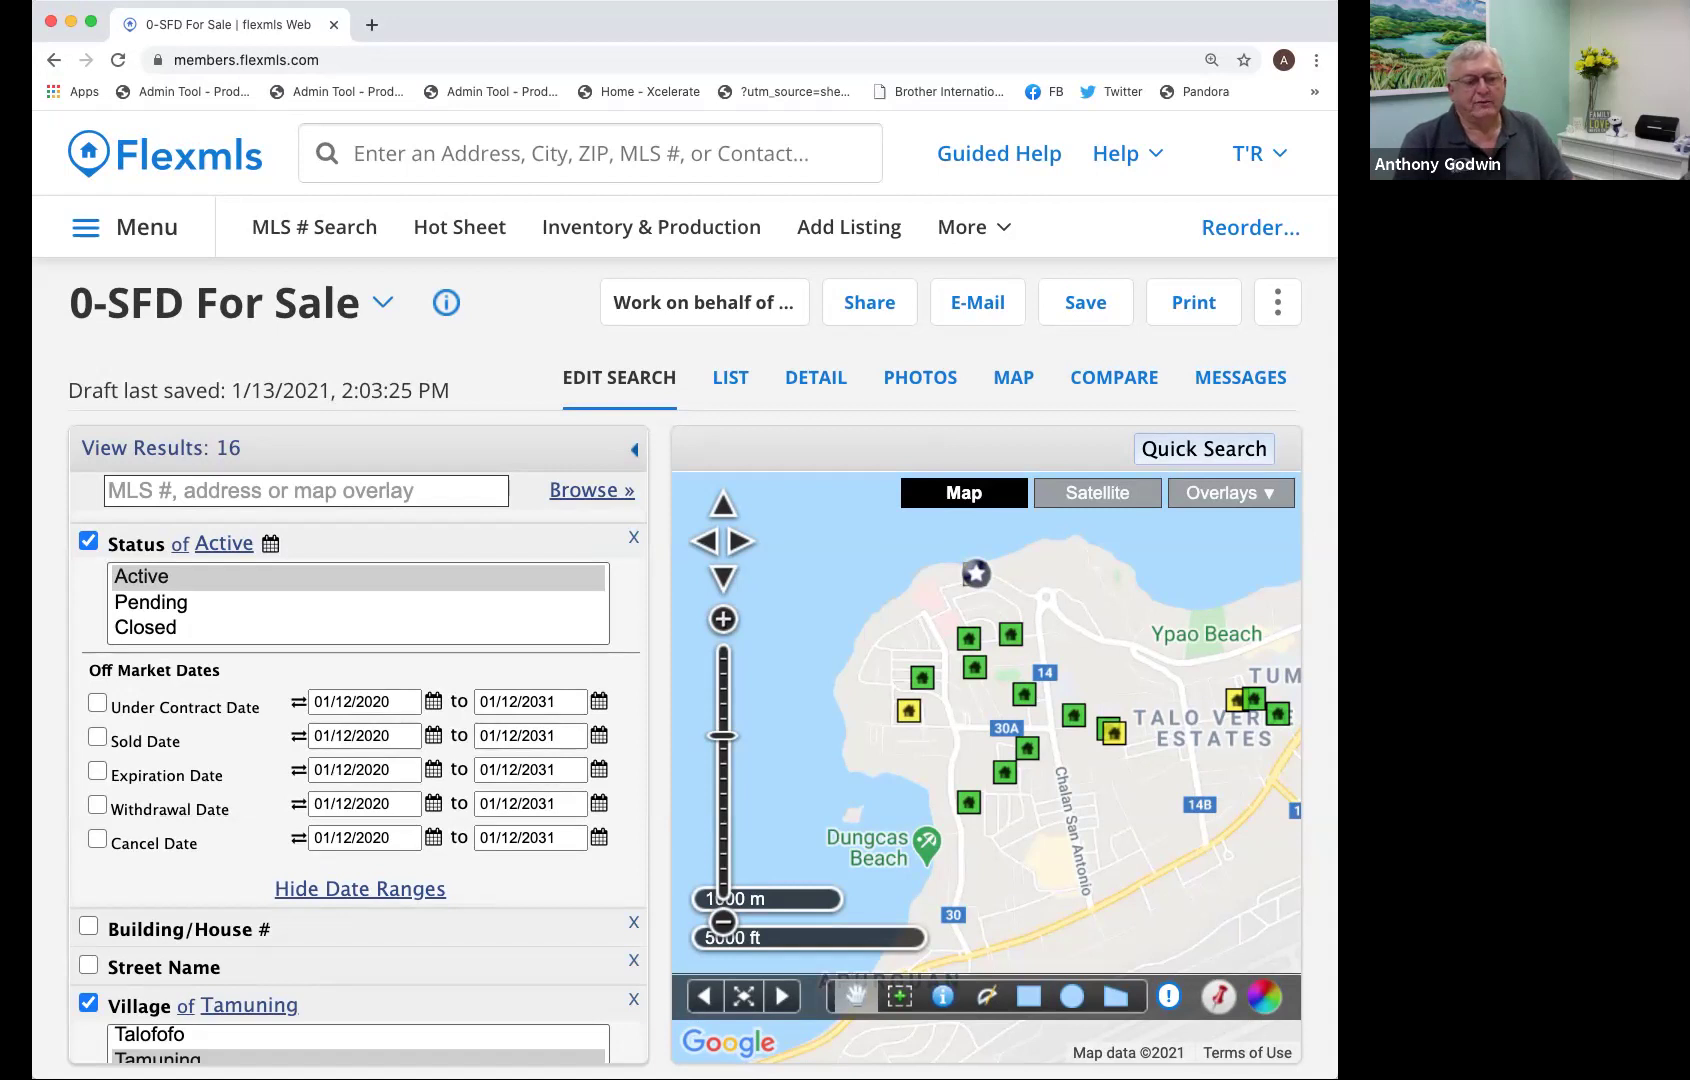
Examine how the Tamuning listings are spread across the map at wider and closer zoom levels.
scroll(808, 621, down, 2)
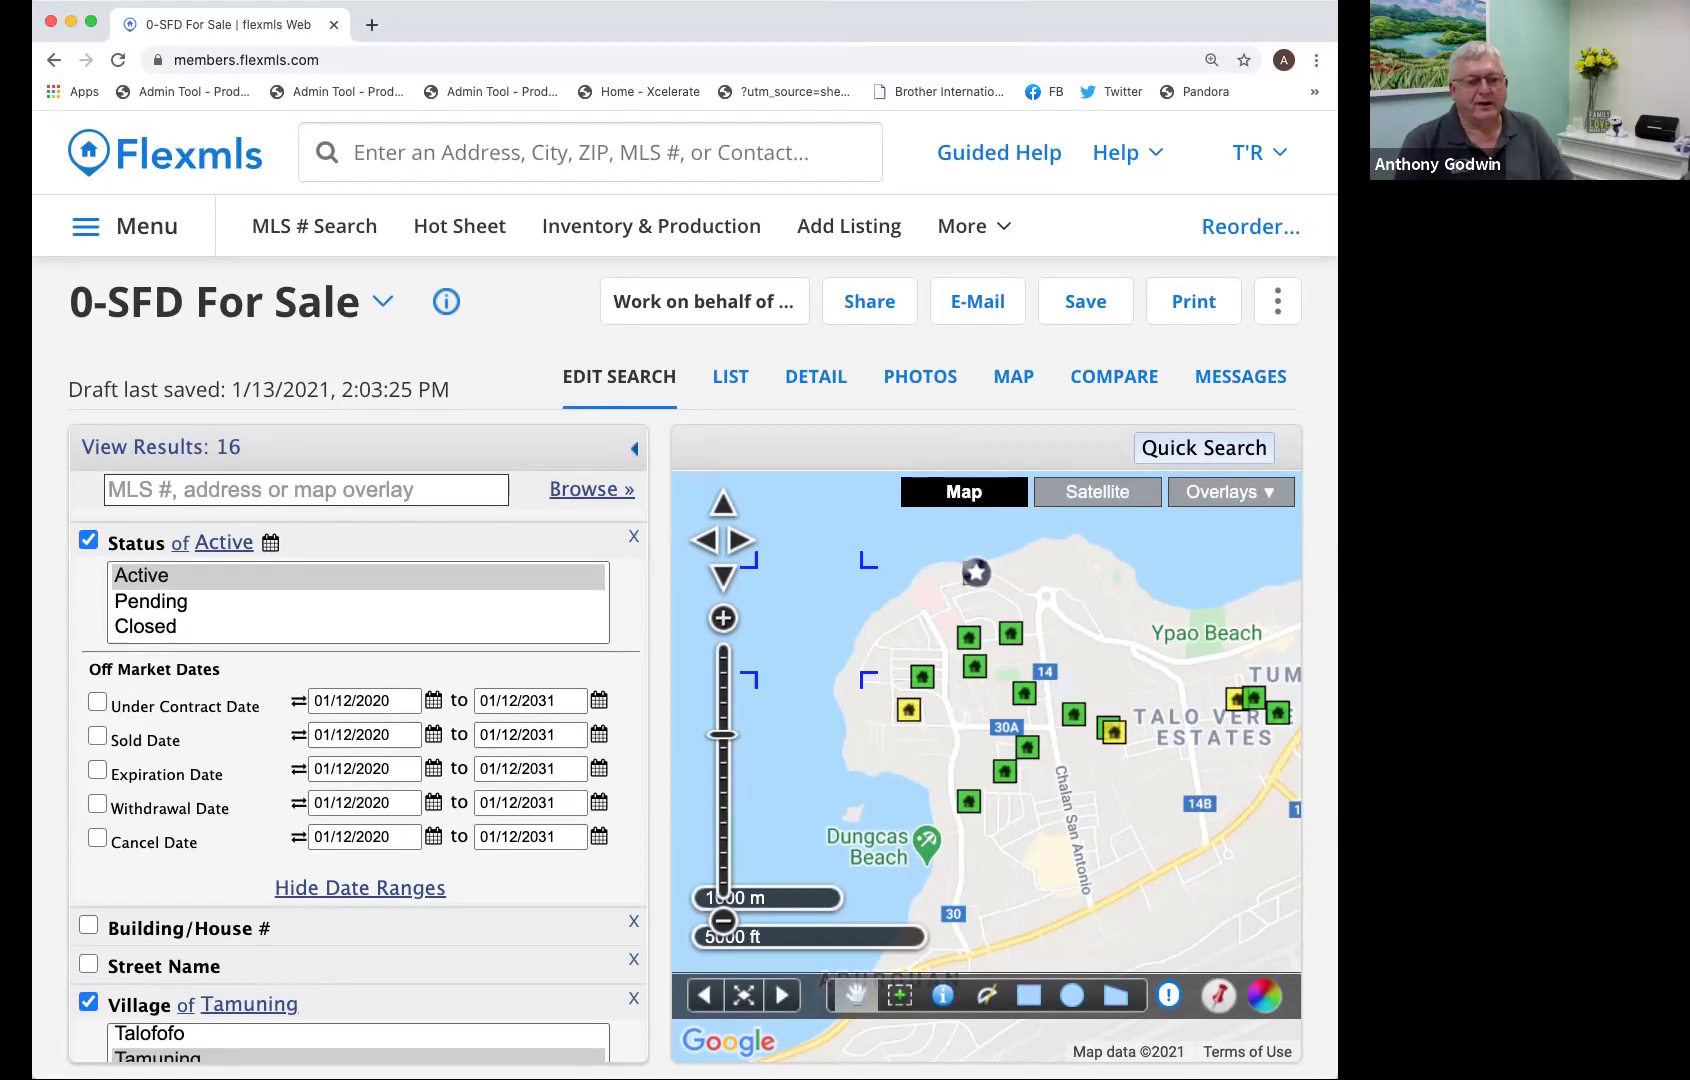
scroll(871, 632, up, 1)
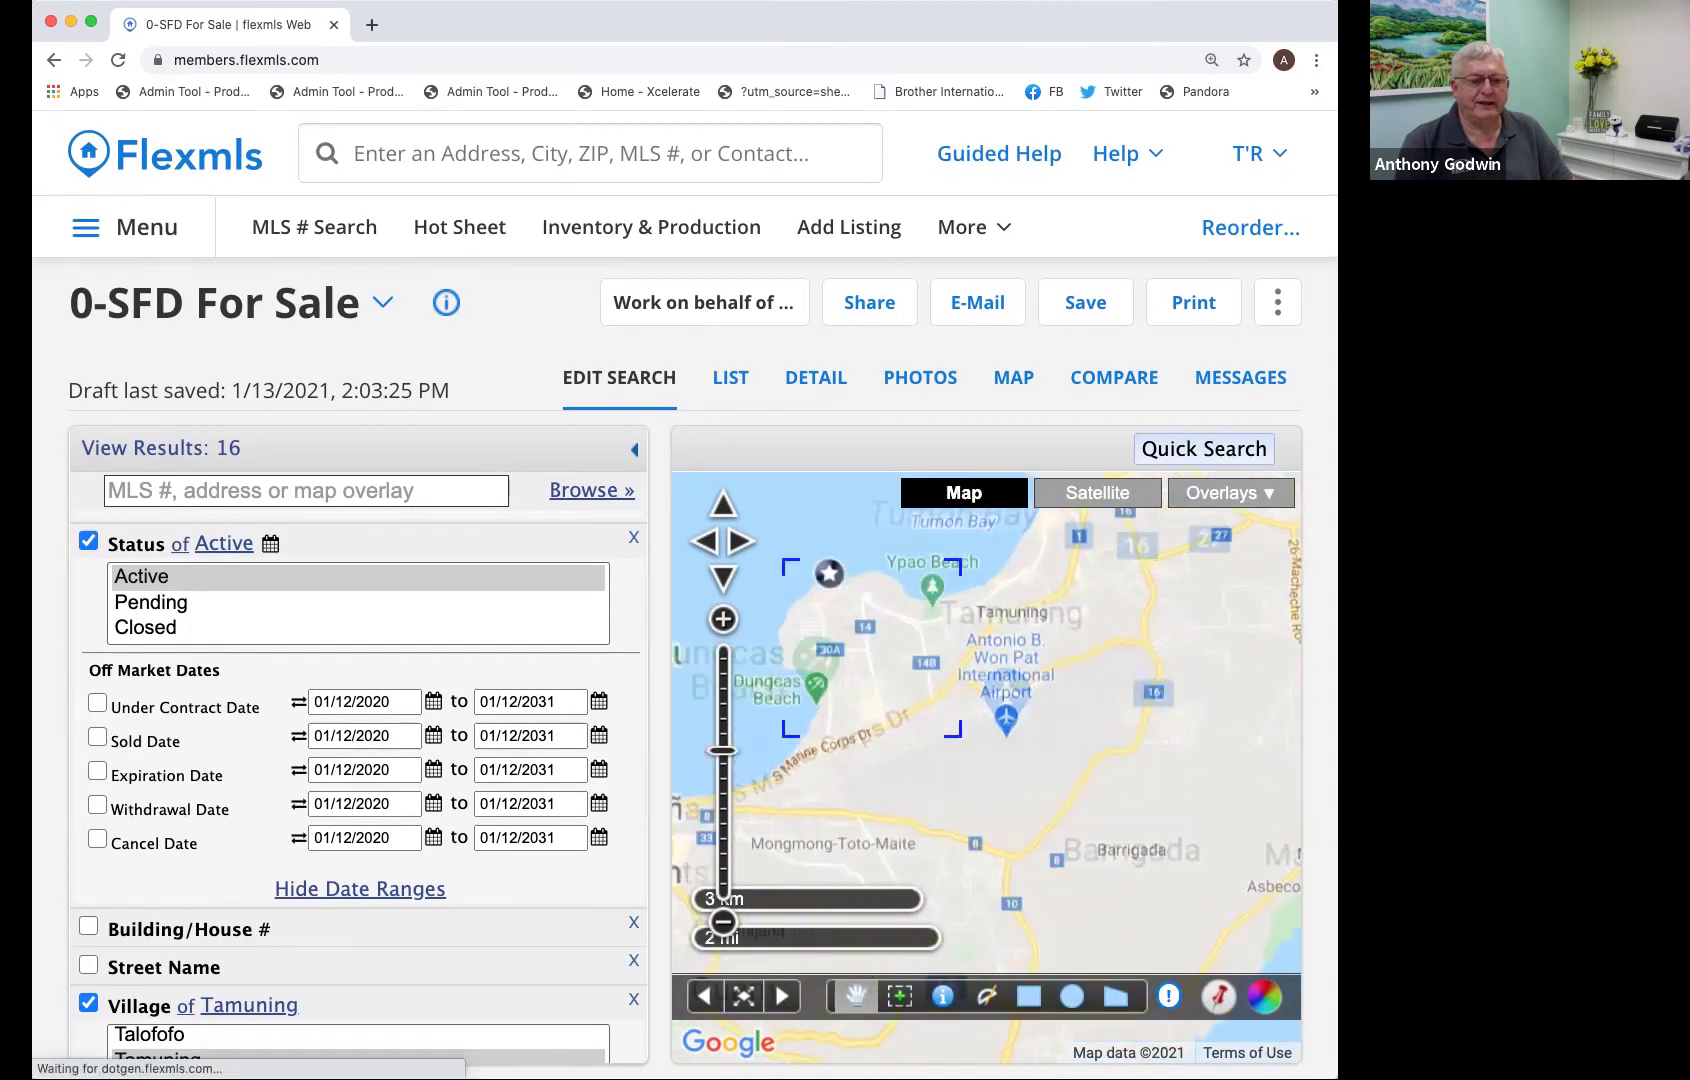
drag(871, 632, 945, 675)
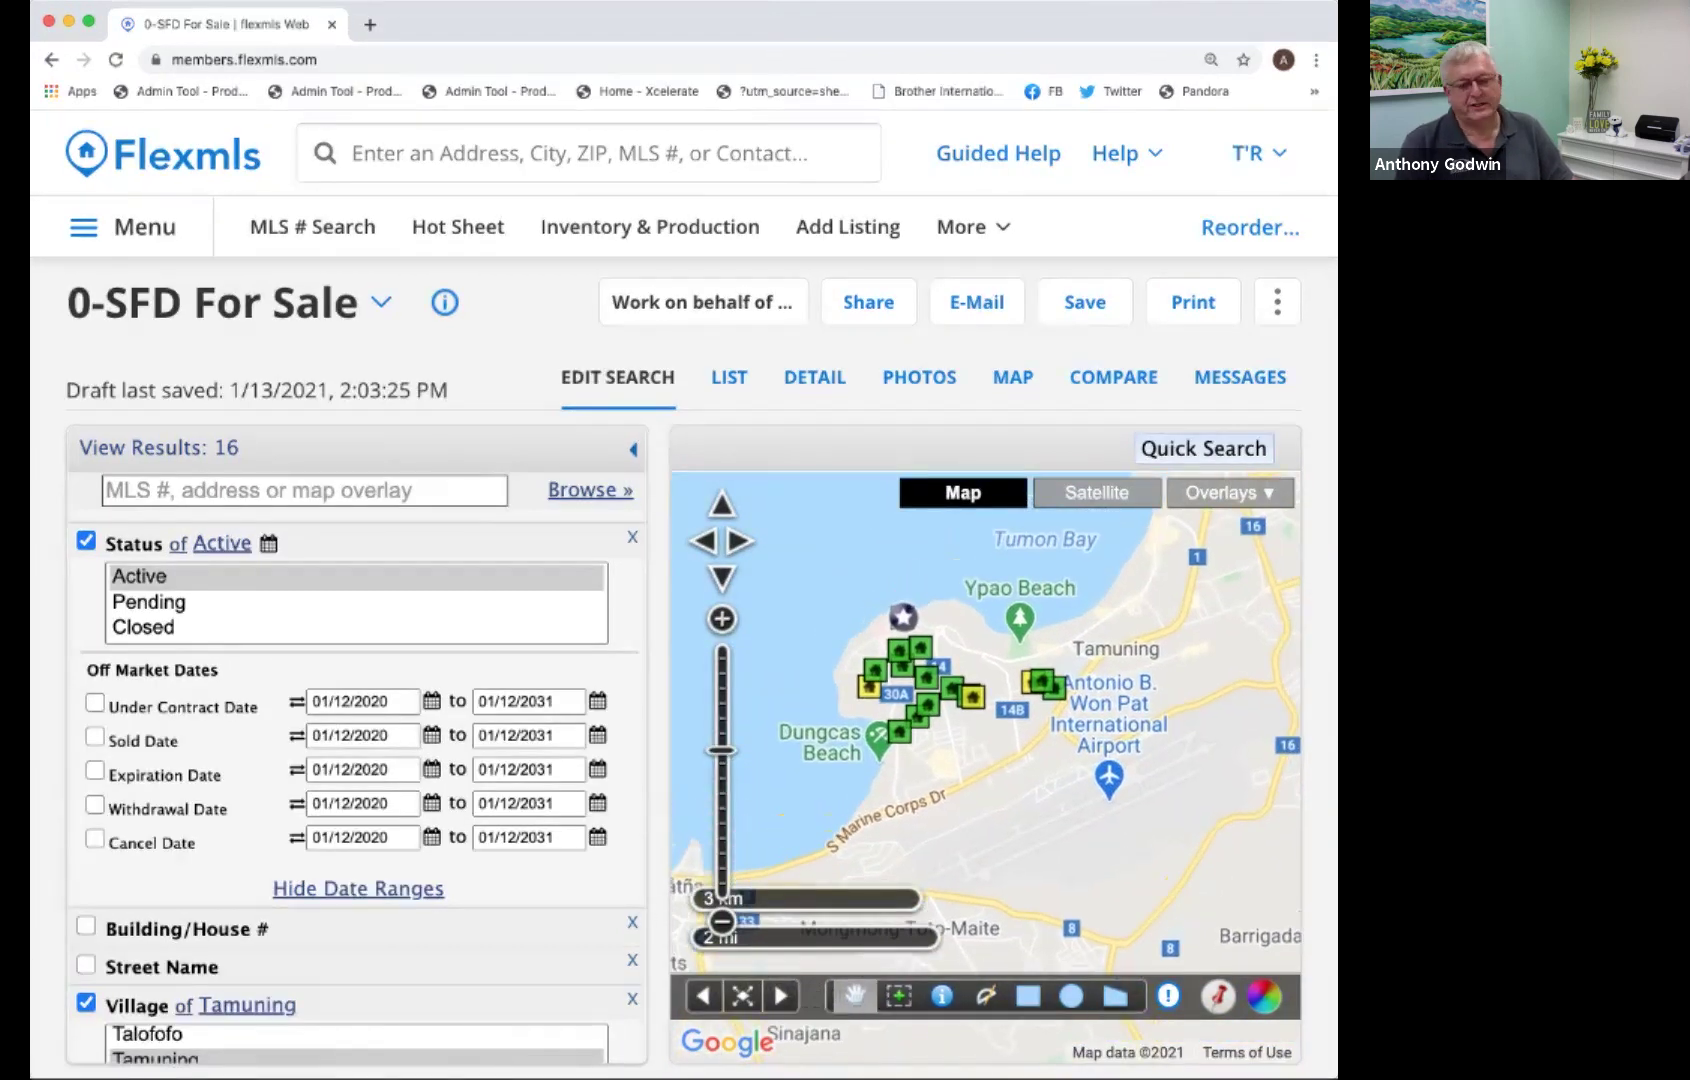
drag(722, 750, 722, 736)
drag(949, 746, 986, 768)
drag(1108, 769, 1101, 888)
mouse_move(985, 750)
mouse_down()
mouse_move(1003, 732)
mouse_move(1008, 746)
mouse_up()
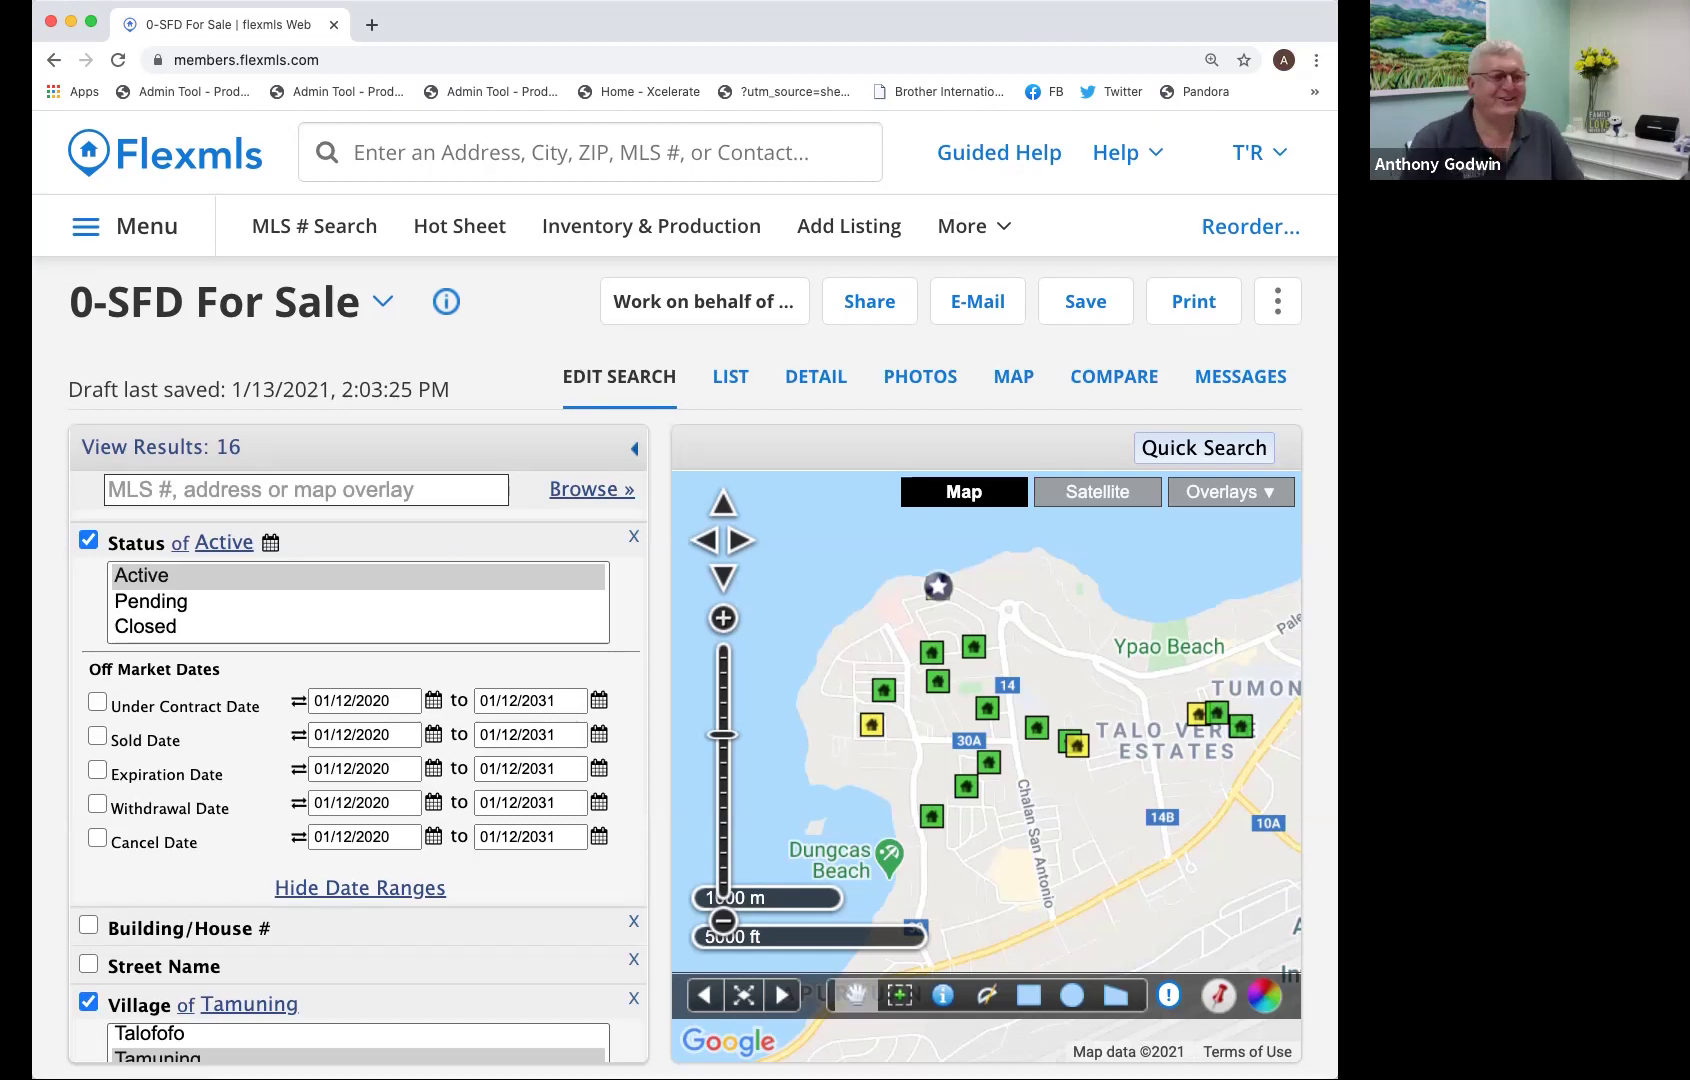
scroll(1070, 586, down, 1)
scroll(845, 640, up, 2)
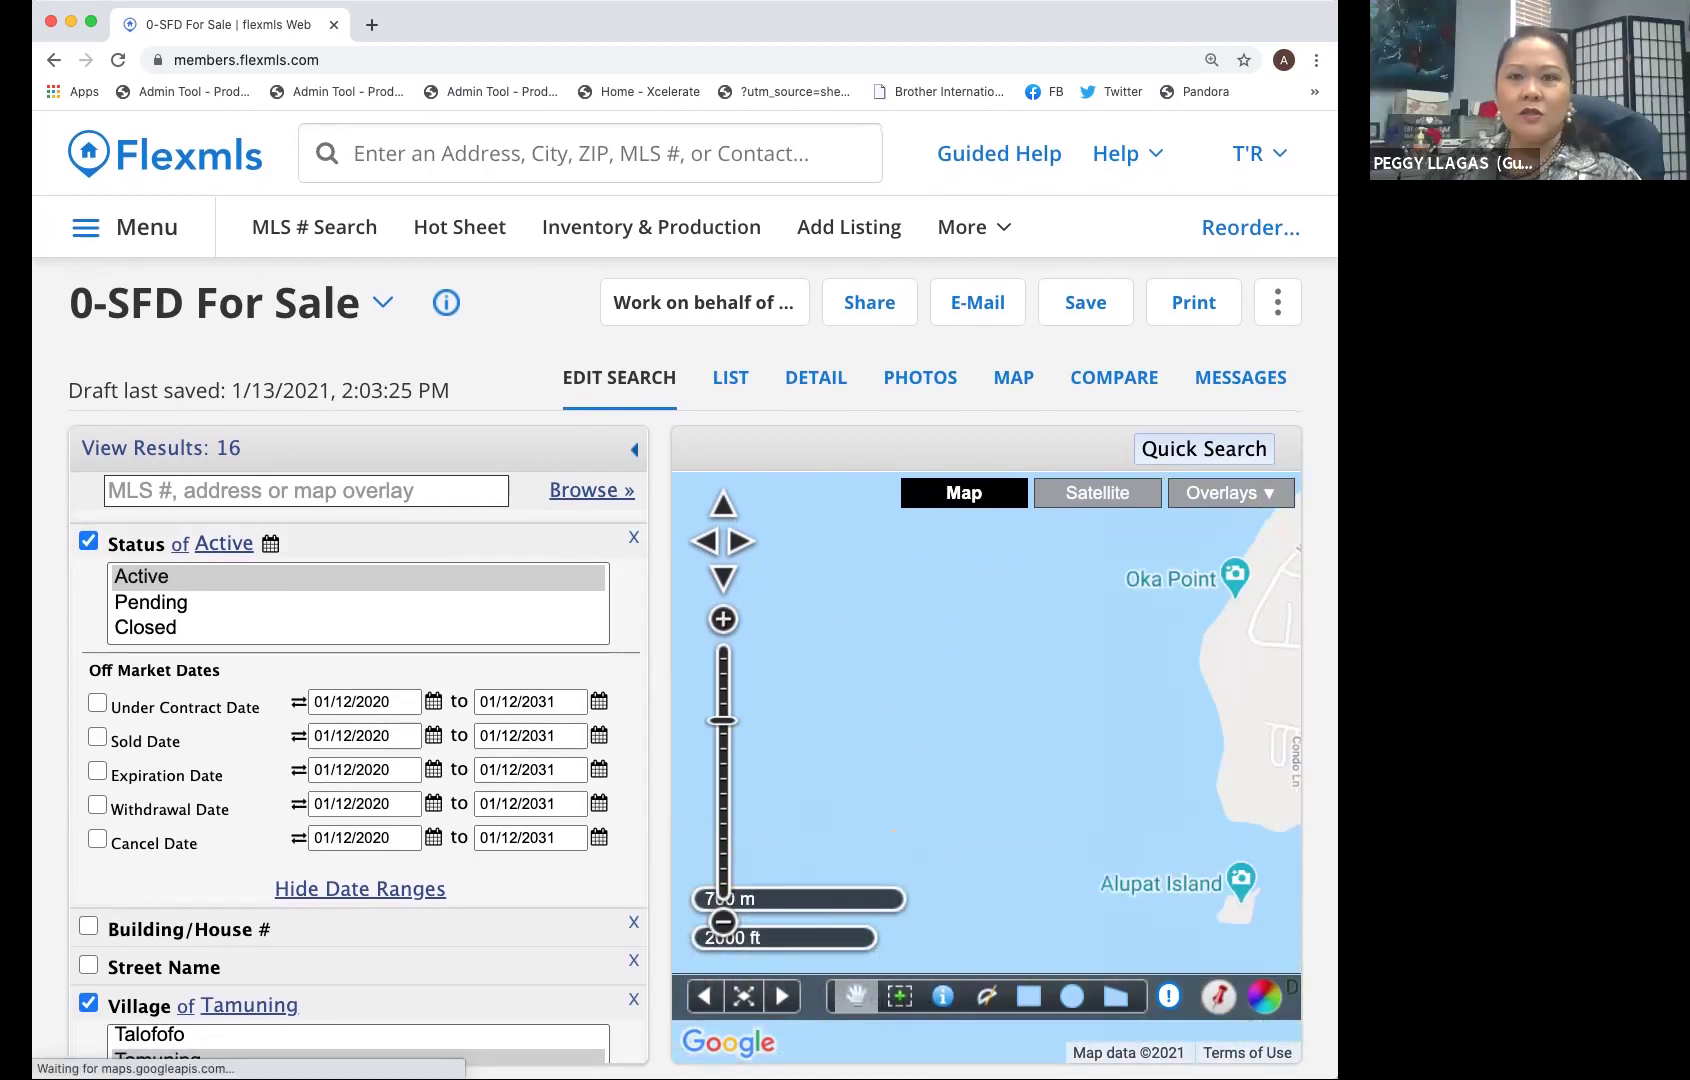
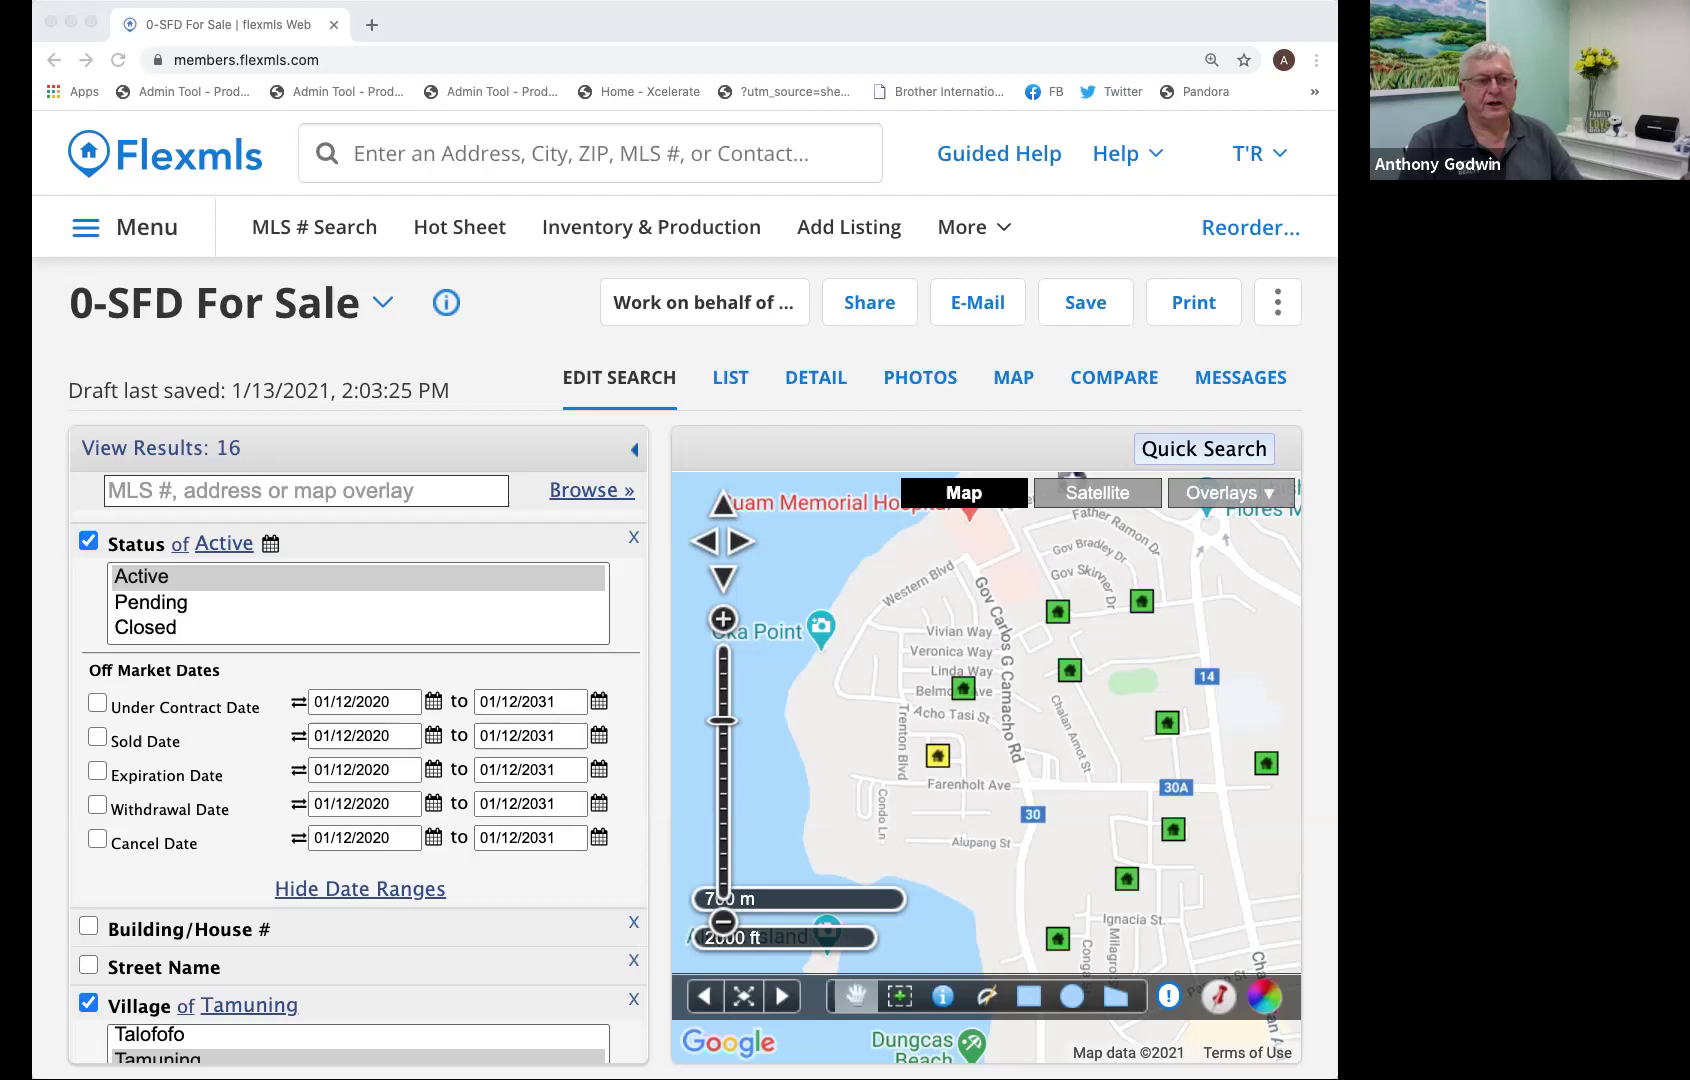
Start a new quick search with the 0-SFD For Sale template.
click(124, 227)
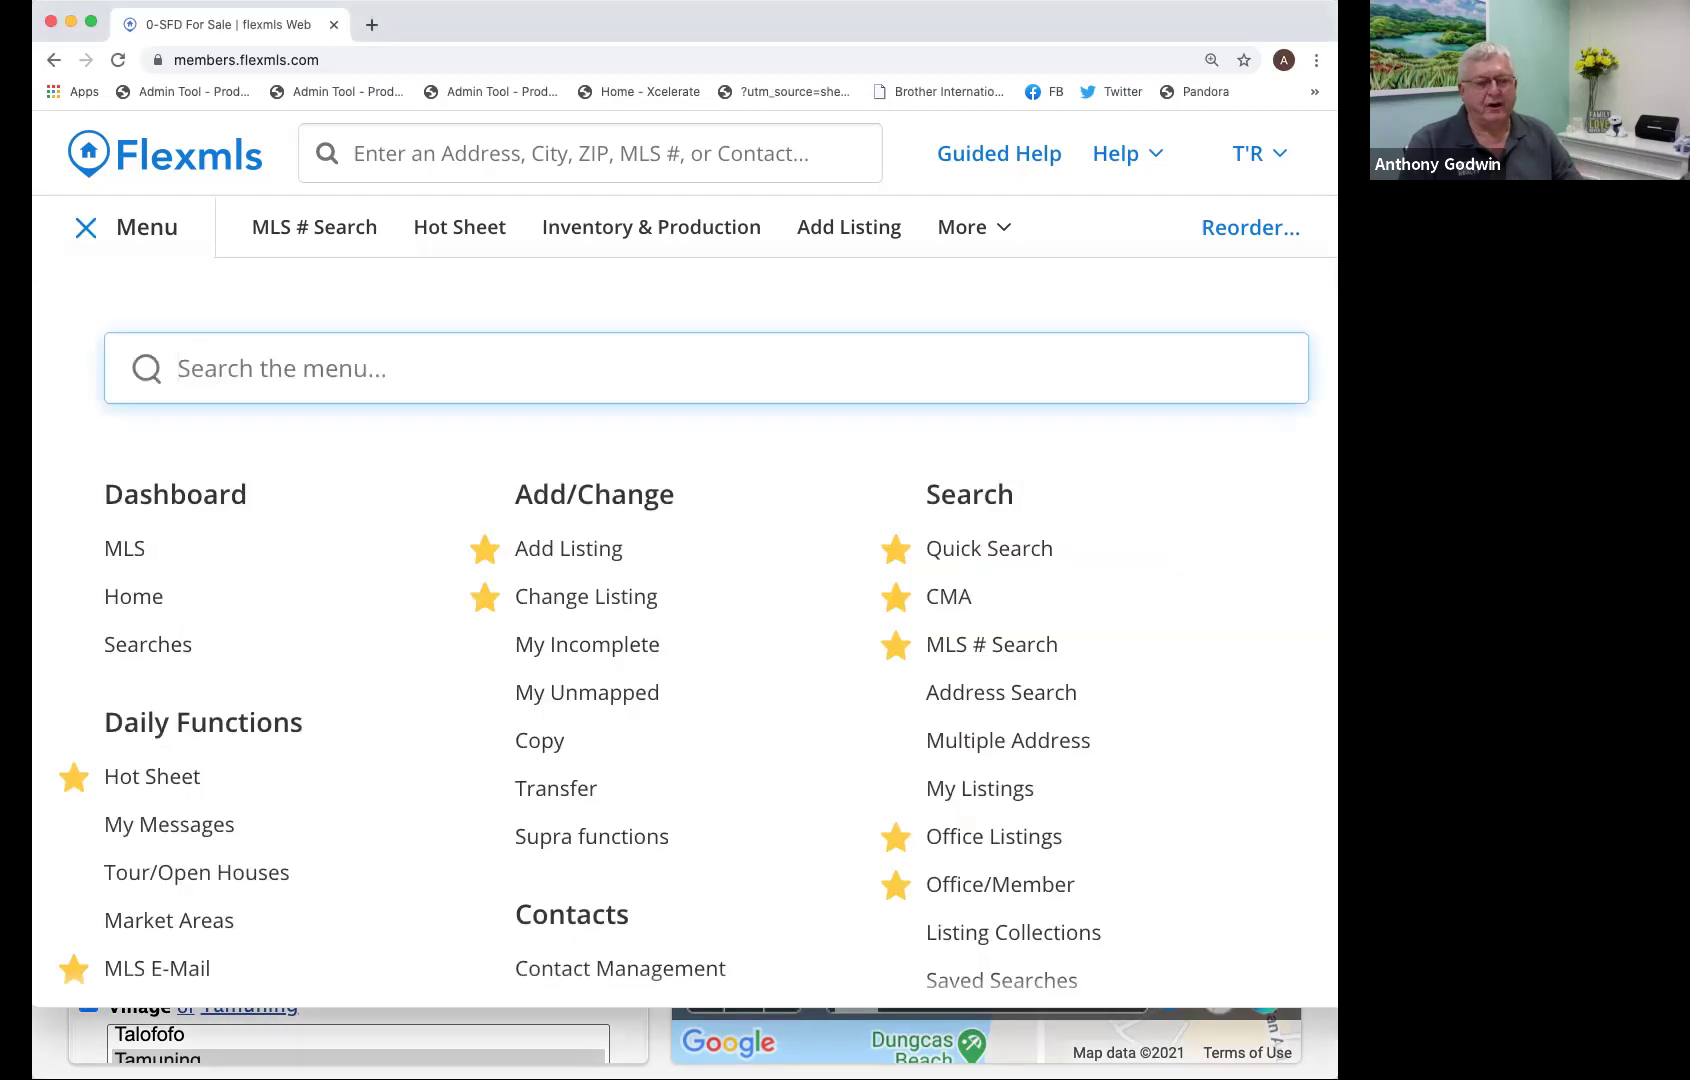
click(988, 548)
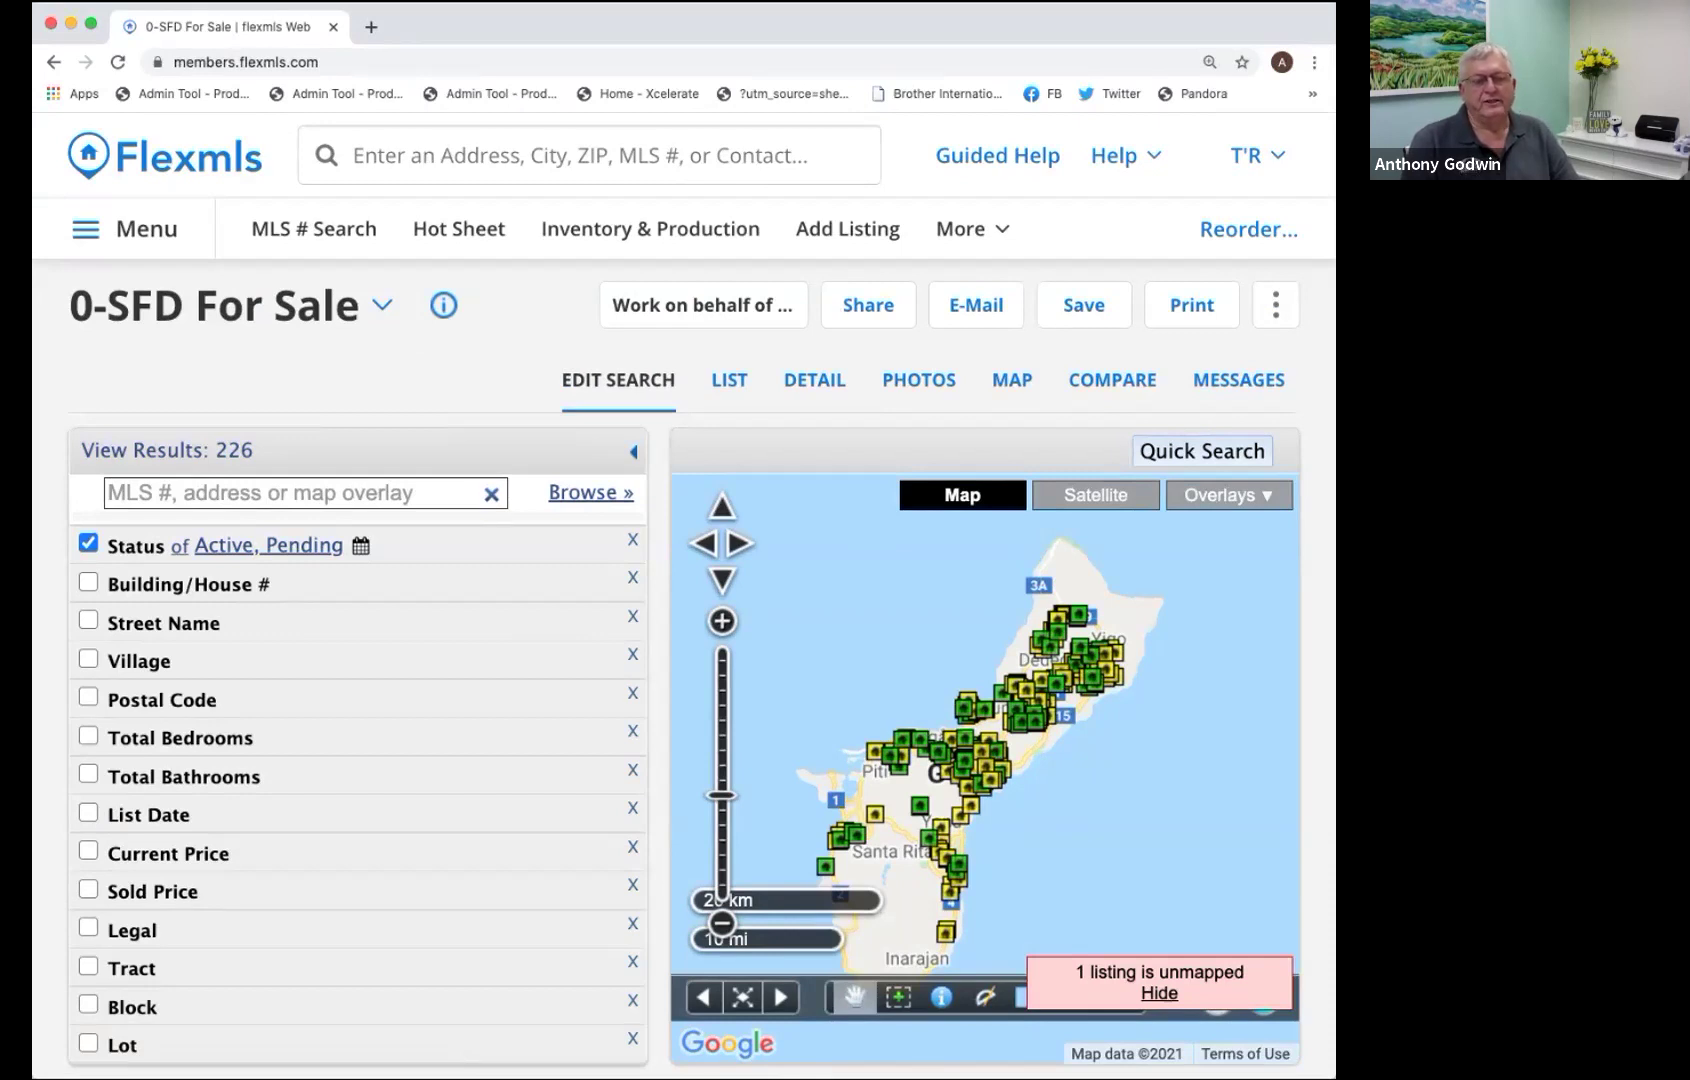
scroll(357, 768, down, 1)
scroll(357, 768, up, 1)
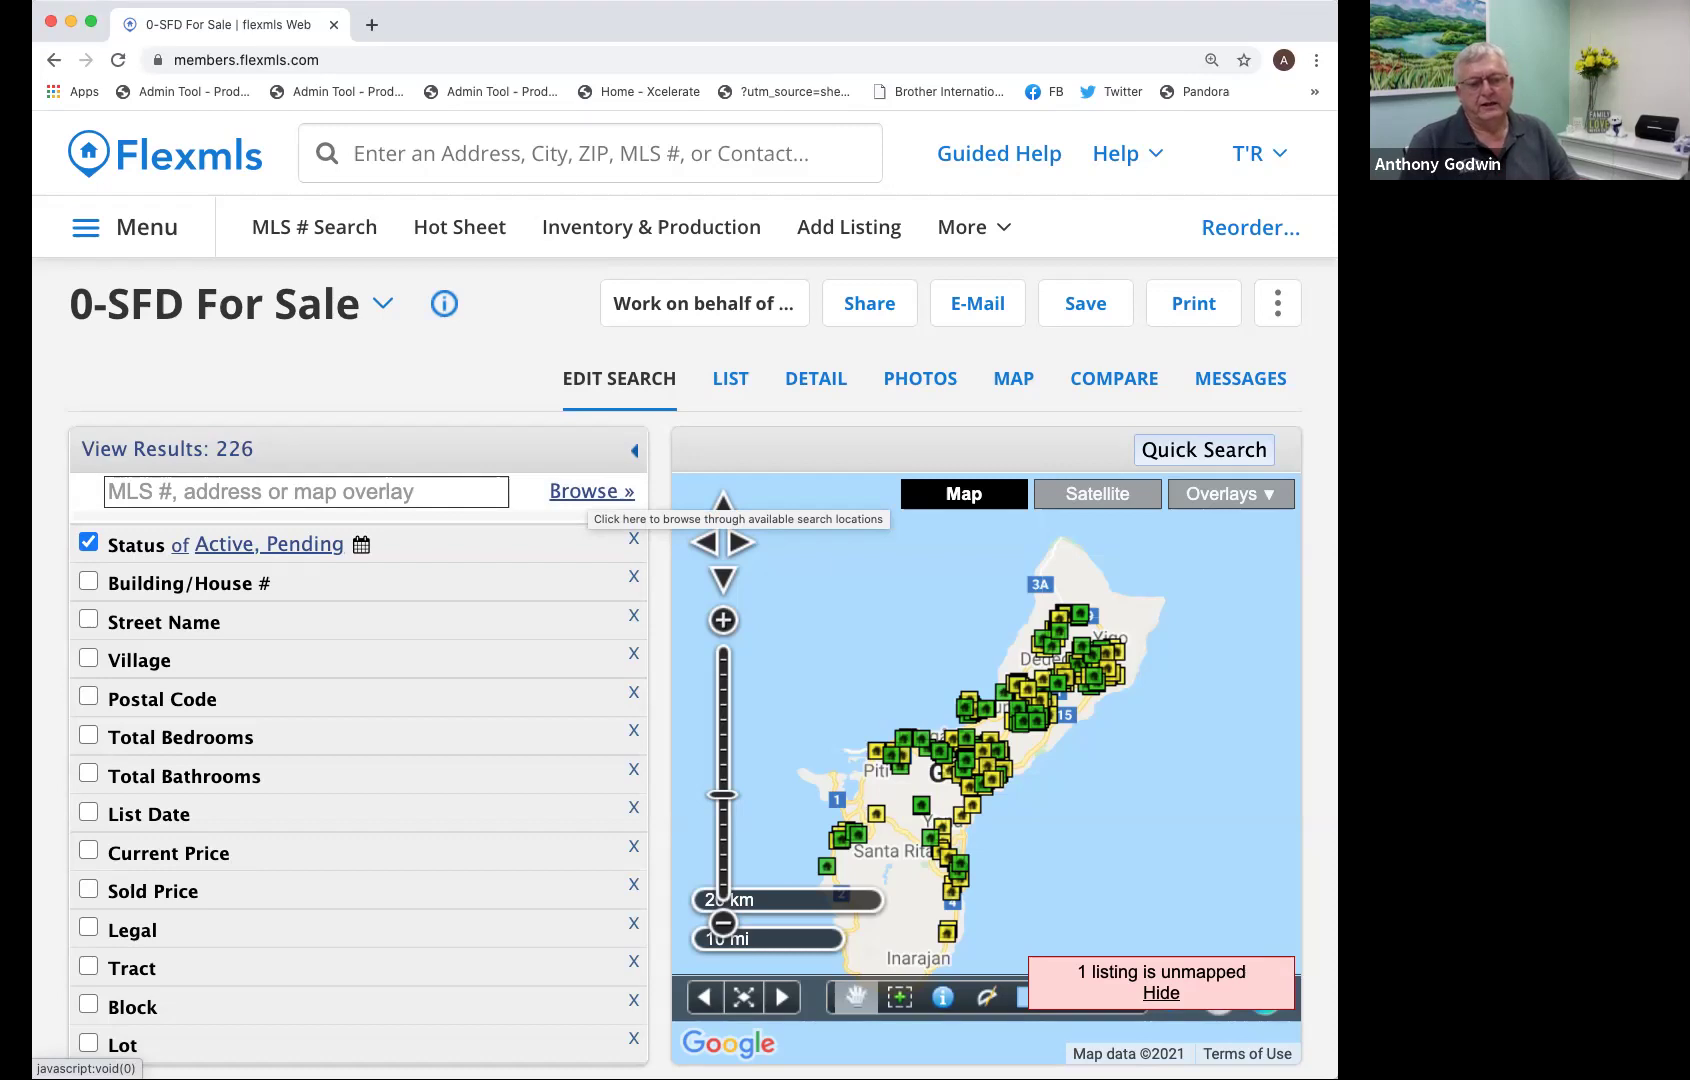
Look through the available search locations for condominium and subdivision map overlays.
click(591, 491)
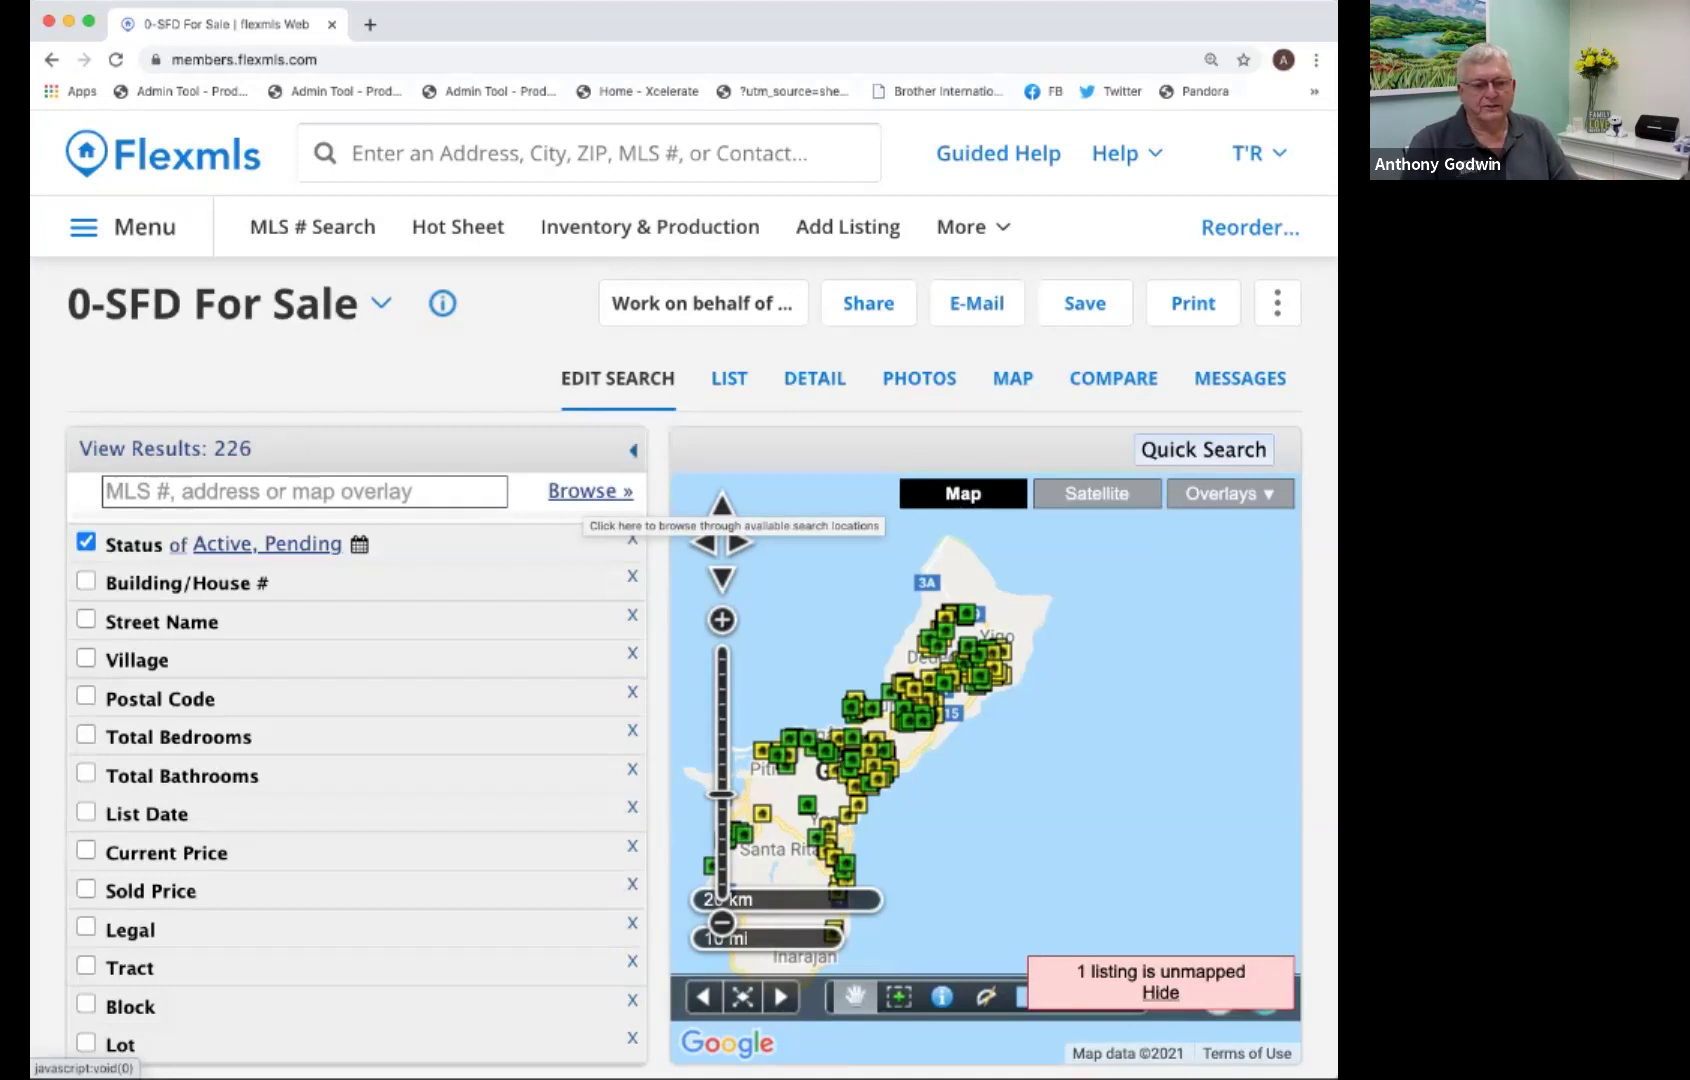
click(590, 491)
scroll(880, 700, down, 10)
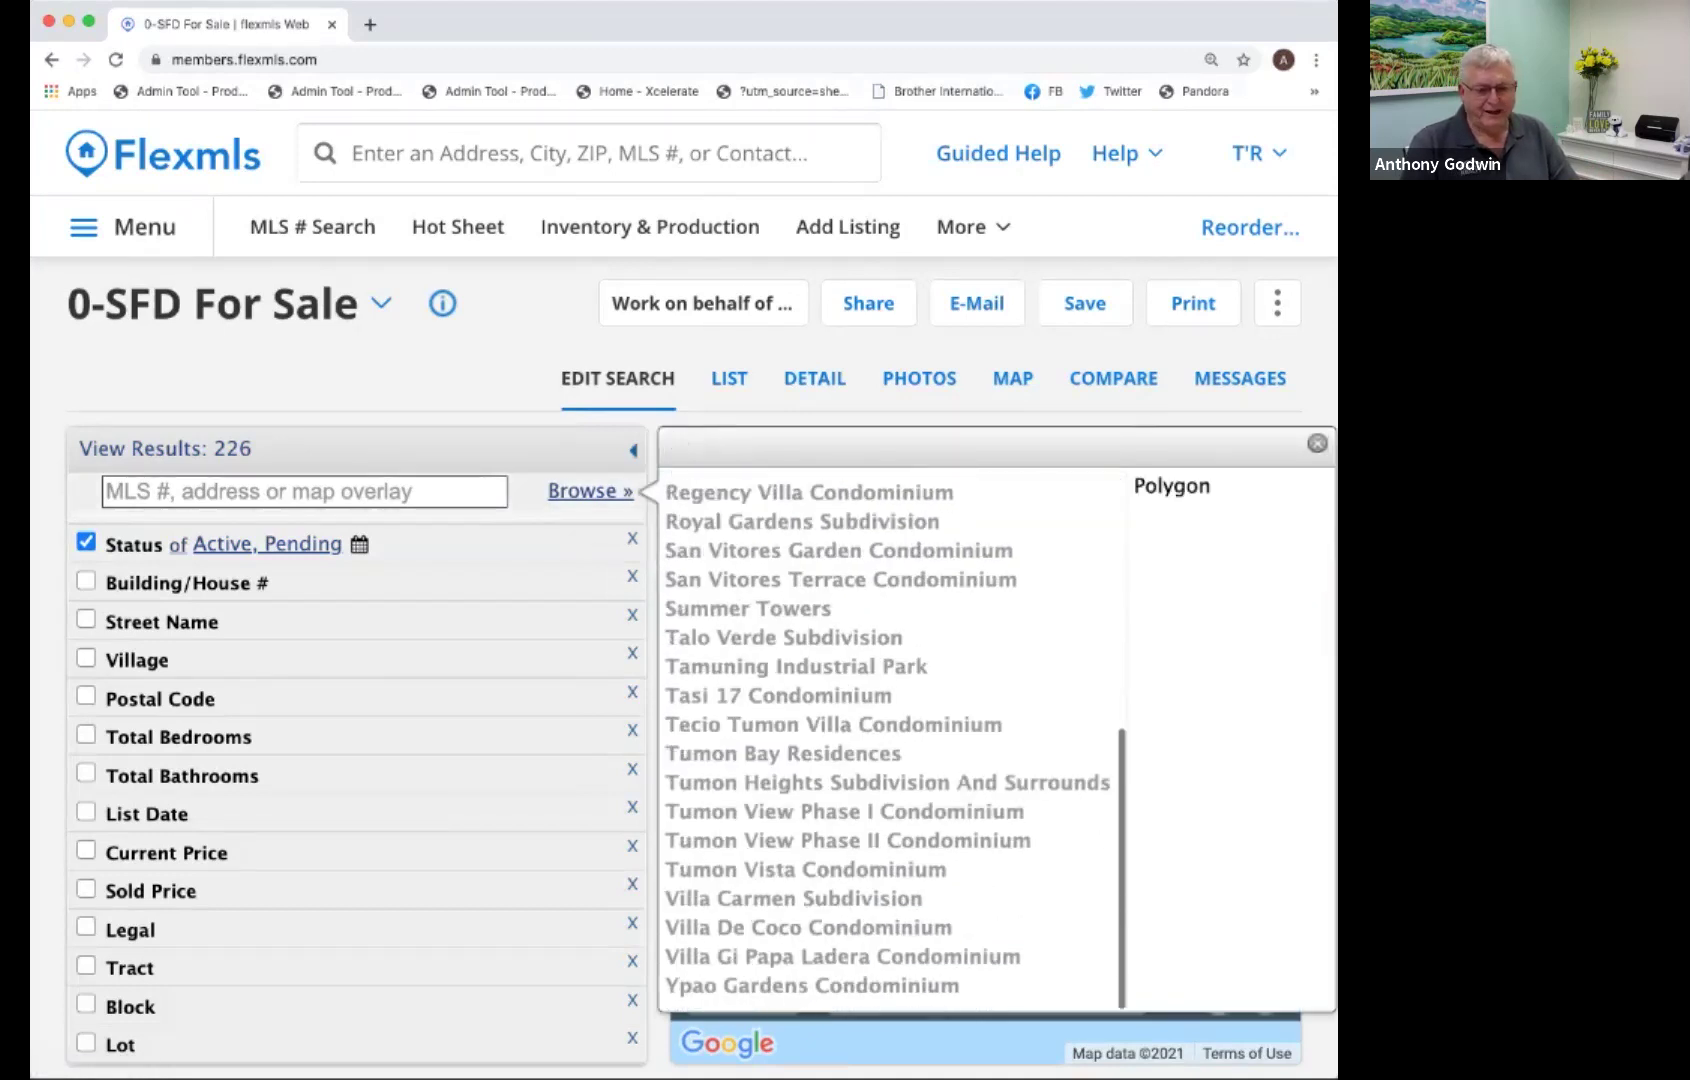
scroll(880, 740, up, 10)
scroll(880, 740, down, 10)
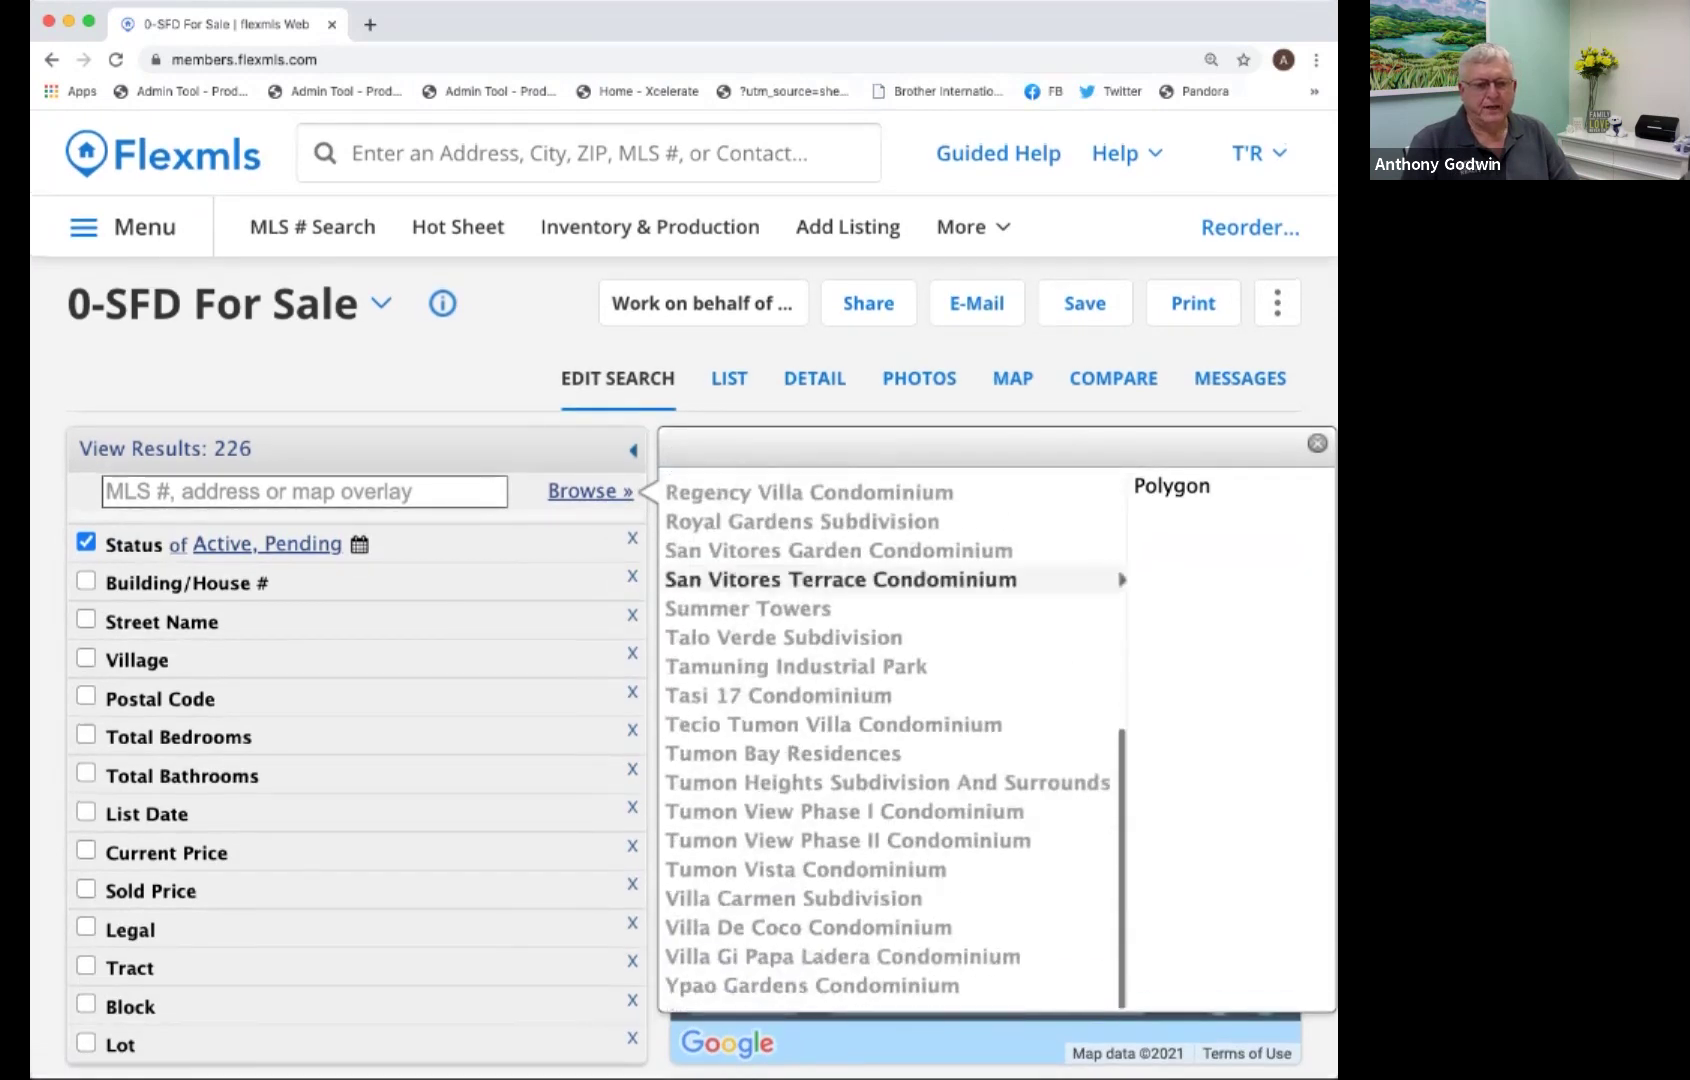
scroll(890, 740, up, 10)
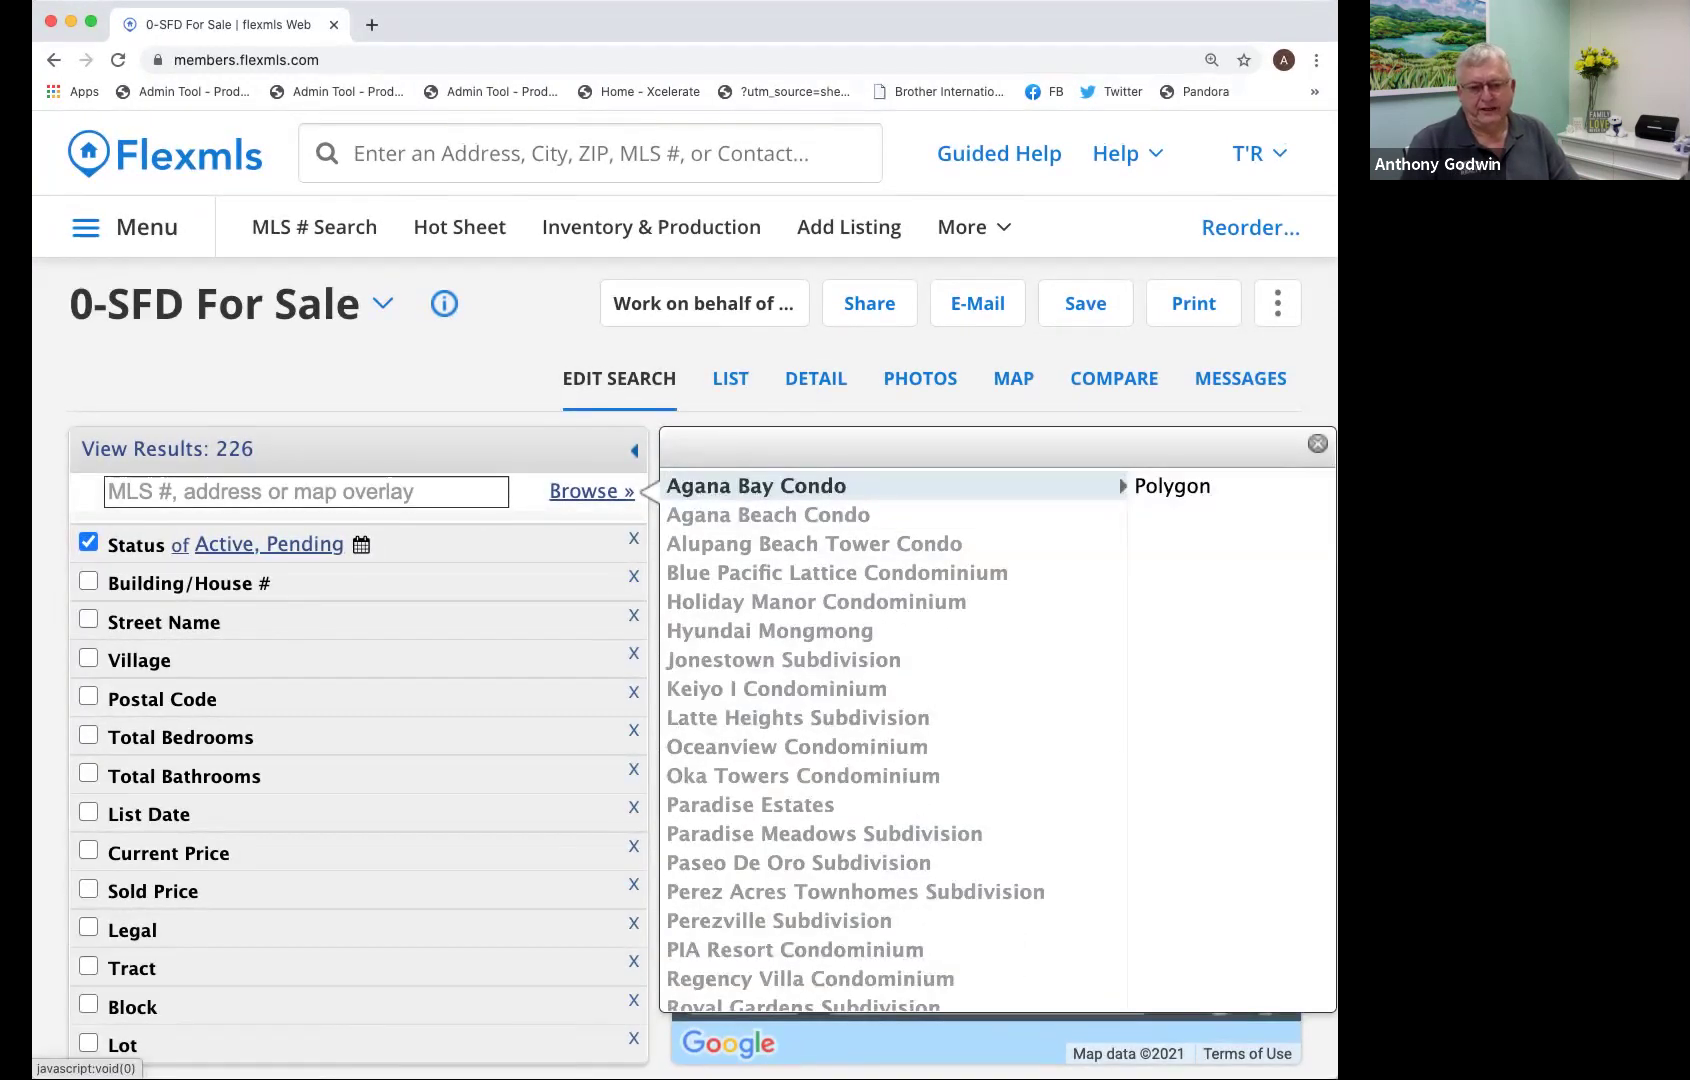
scroll(880, 717, down, 3)
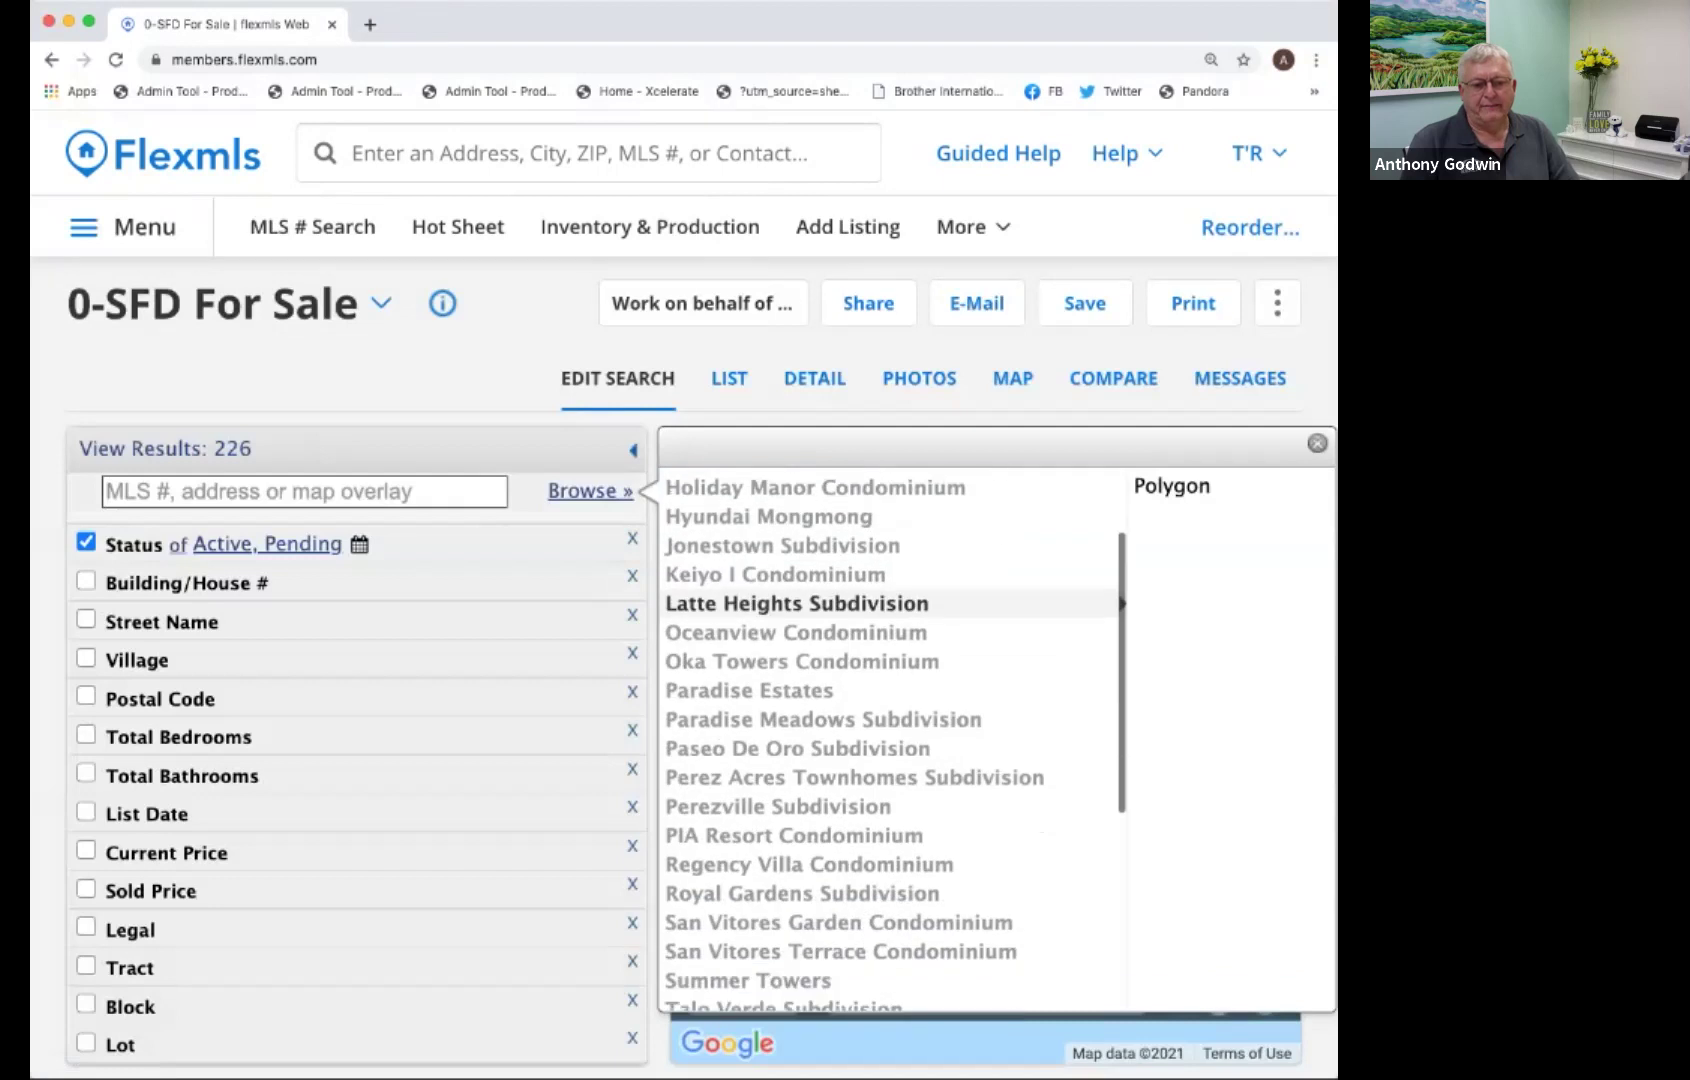
scroll(880, 650, down, 3)
scroll(880, 797, up, 1)
scroll(880, 647, down, 2)
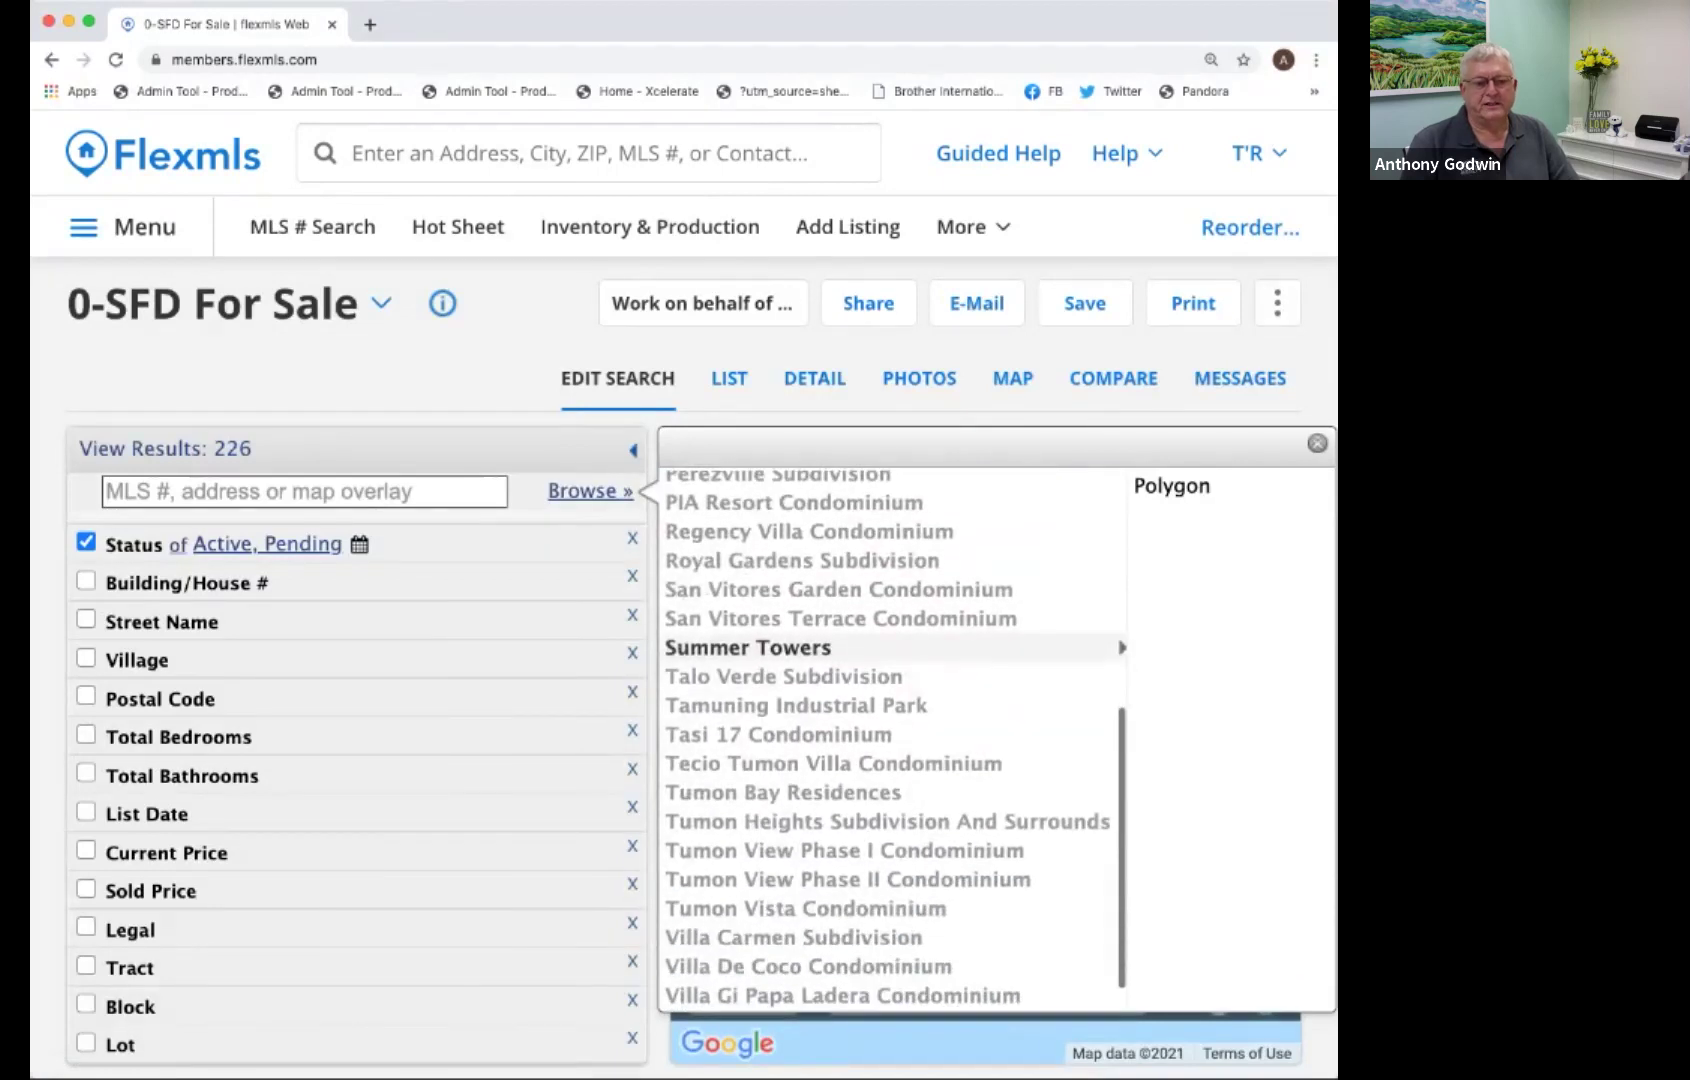
scroll(880, 610, down, 1)
scroll(880, 565, up, 4)
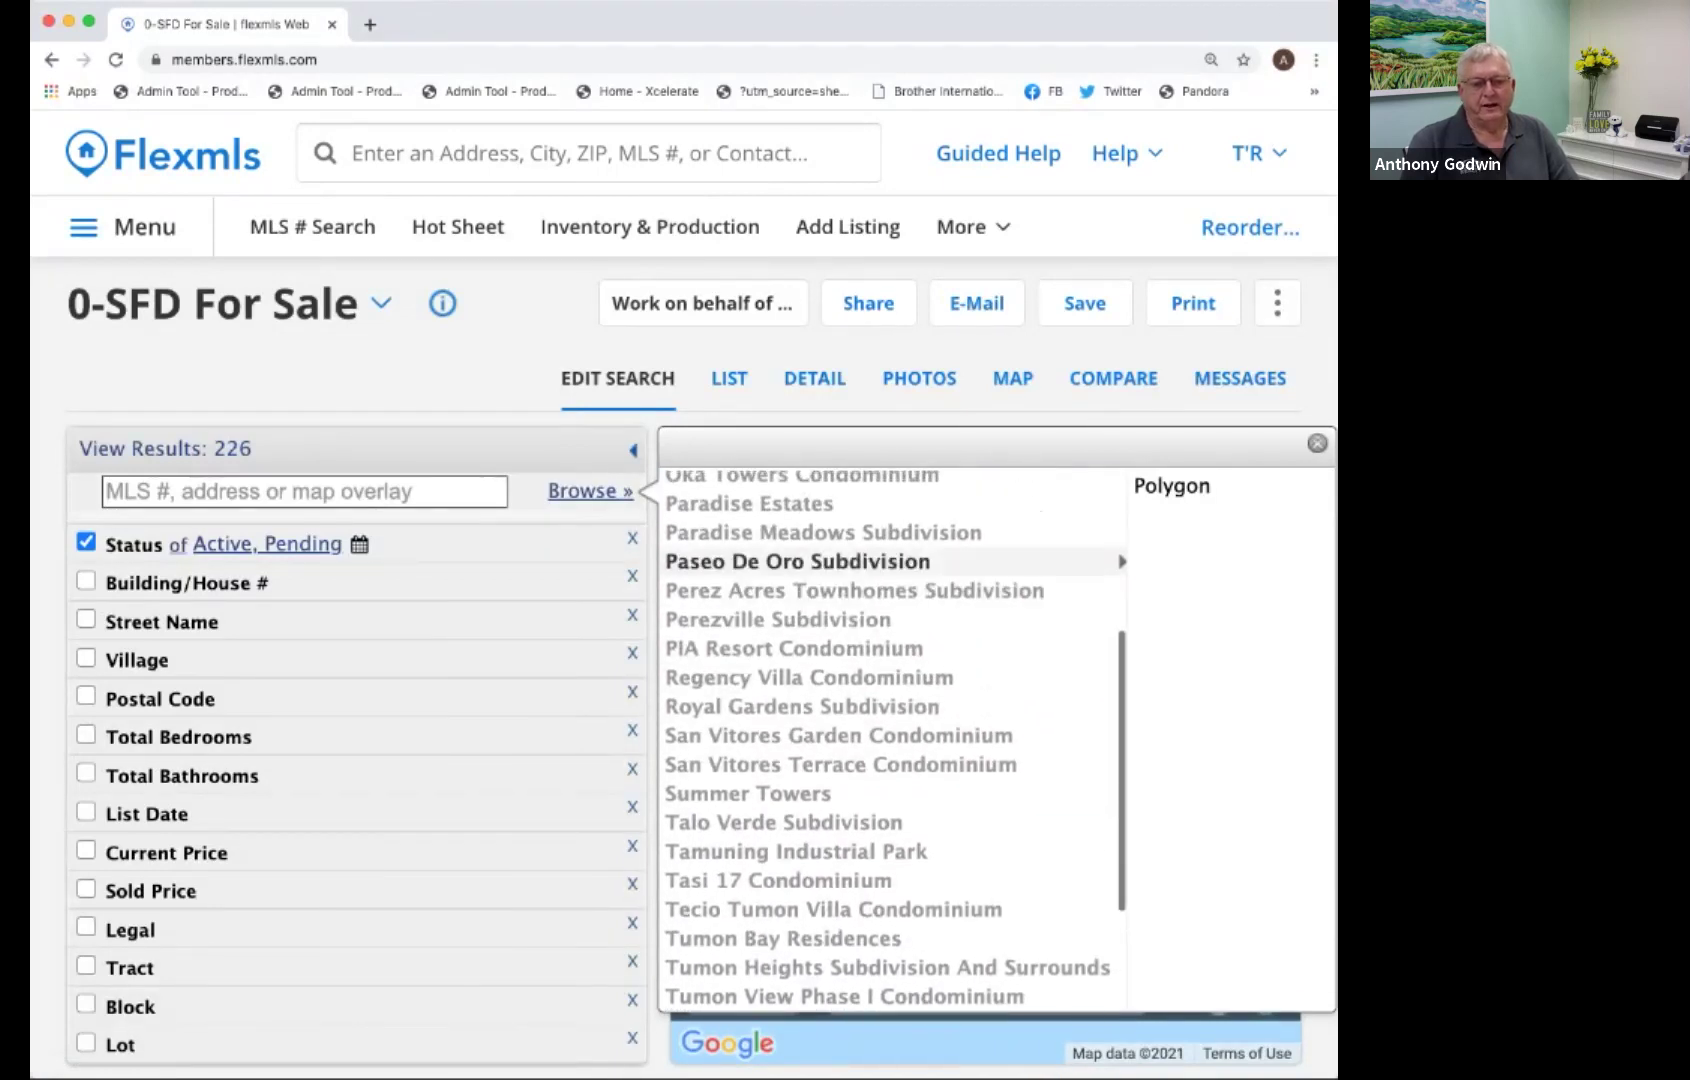
Add the Paradise Estates polygon overlay as a location criterion of the search.
scroll(880, 620, up, 2)
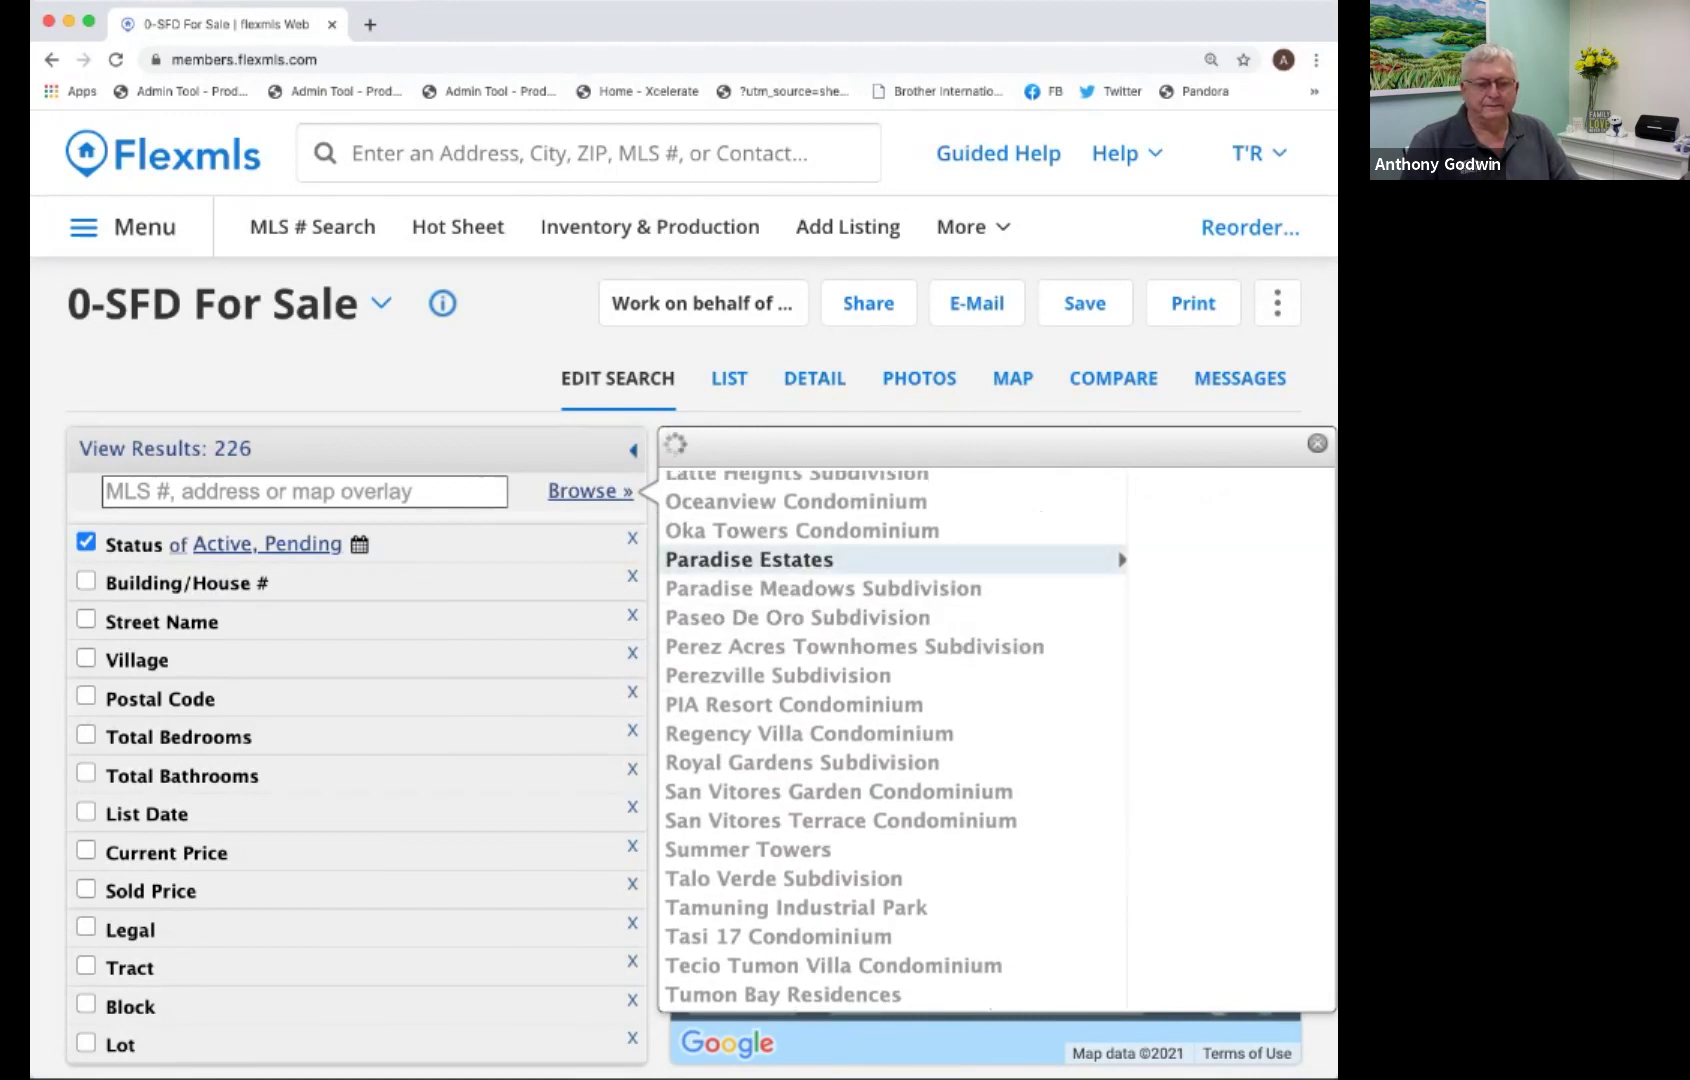
mouse_move(750, 559)
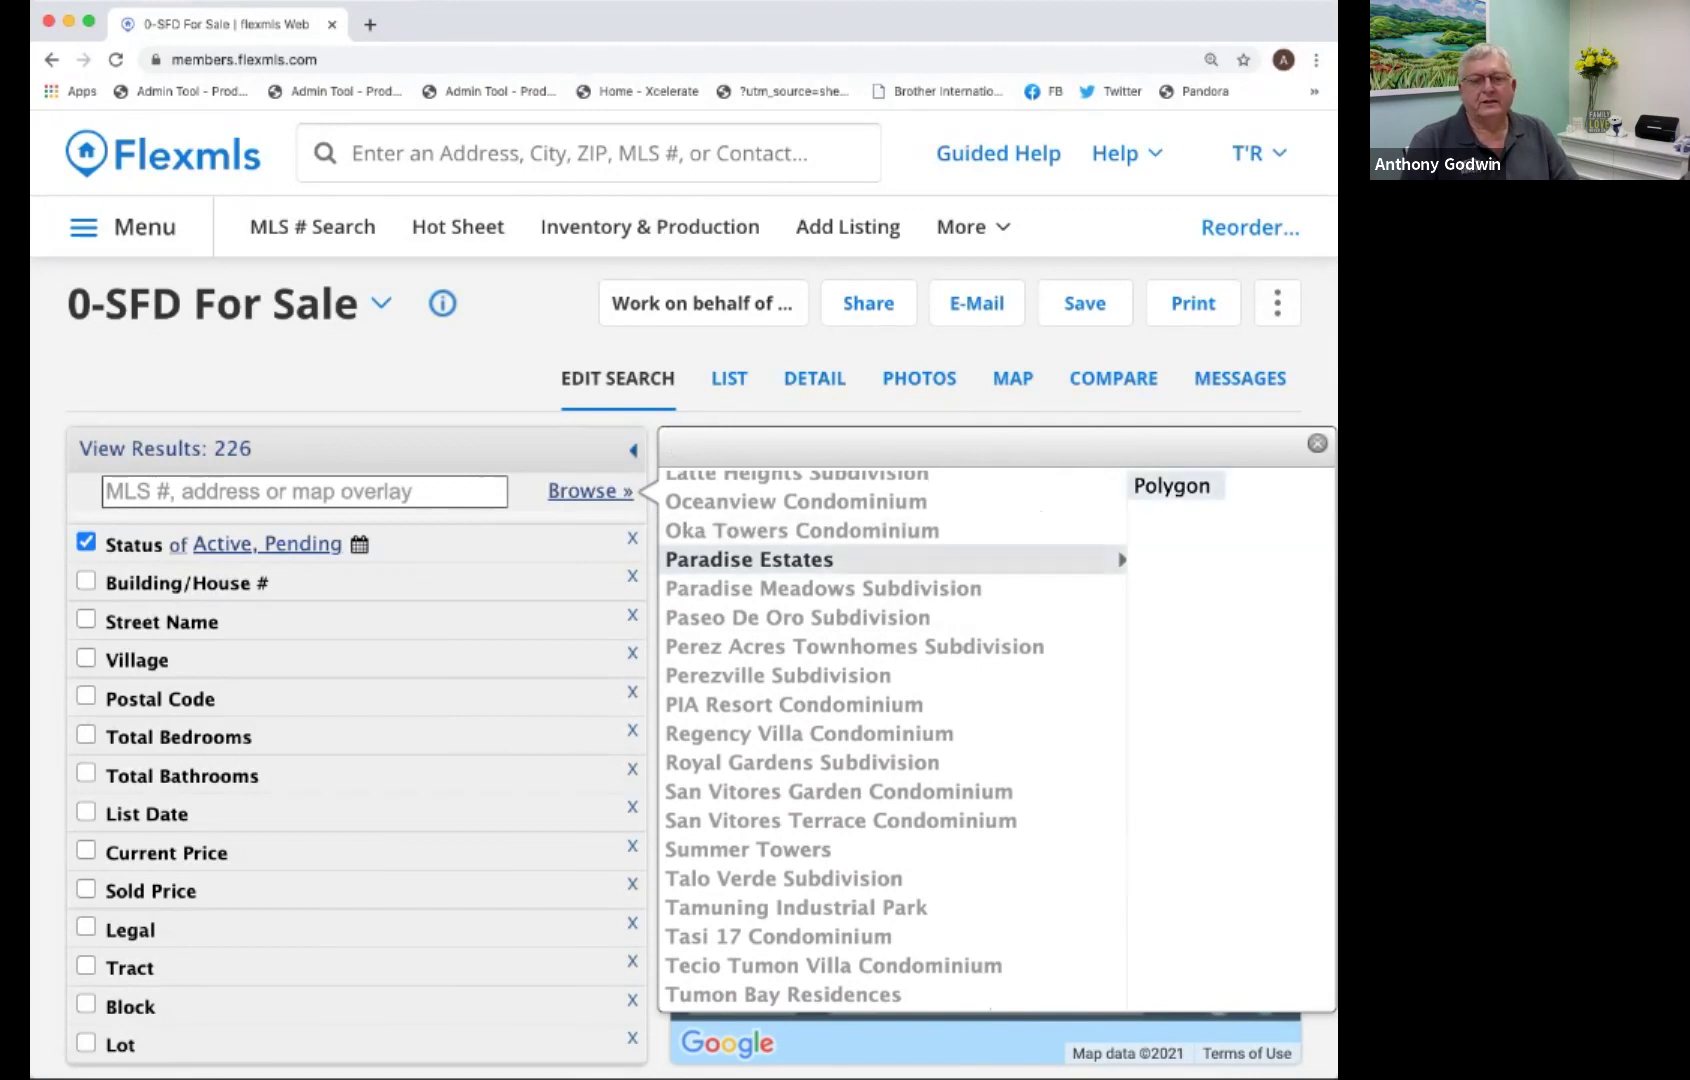
click(1171, 486)
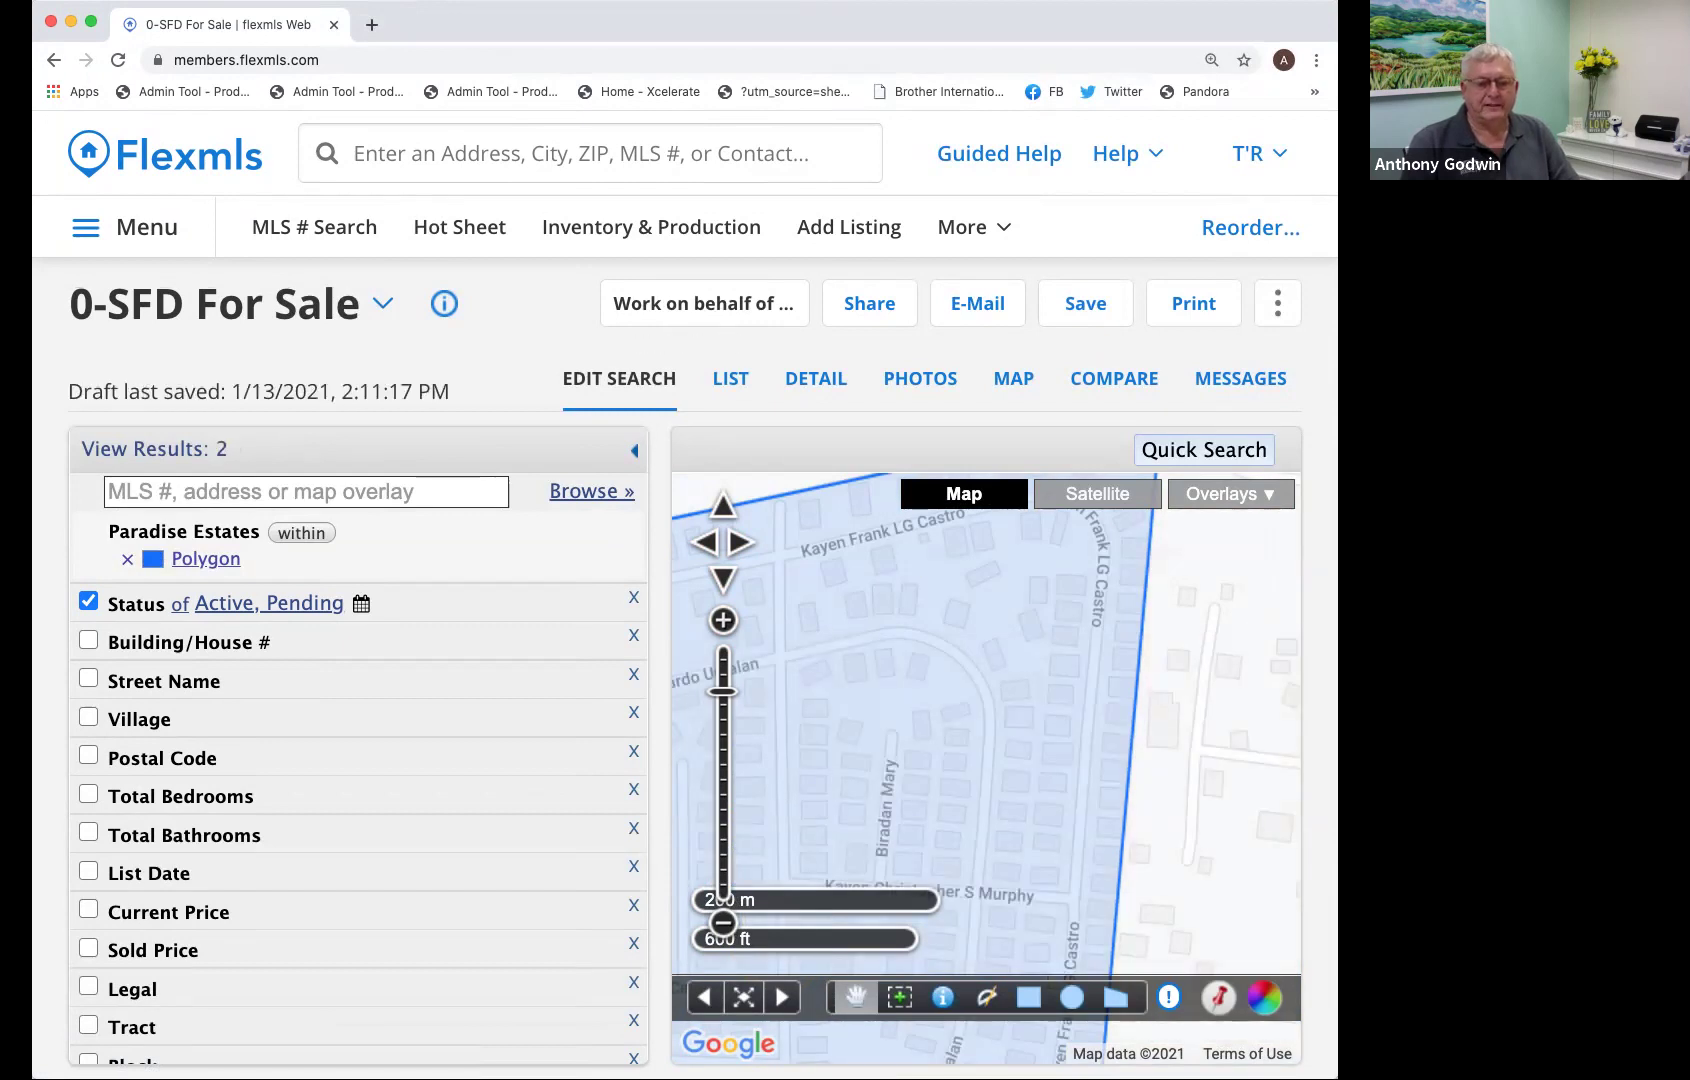
Switch the quick search to the 0-SFD For Rent template.
drag(723, 691, 723, 721)
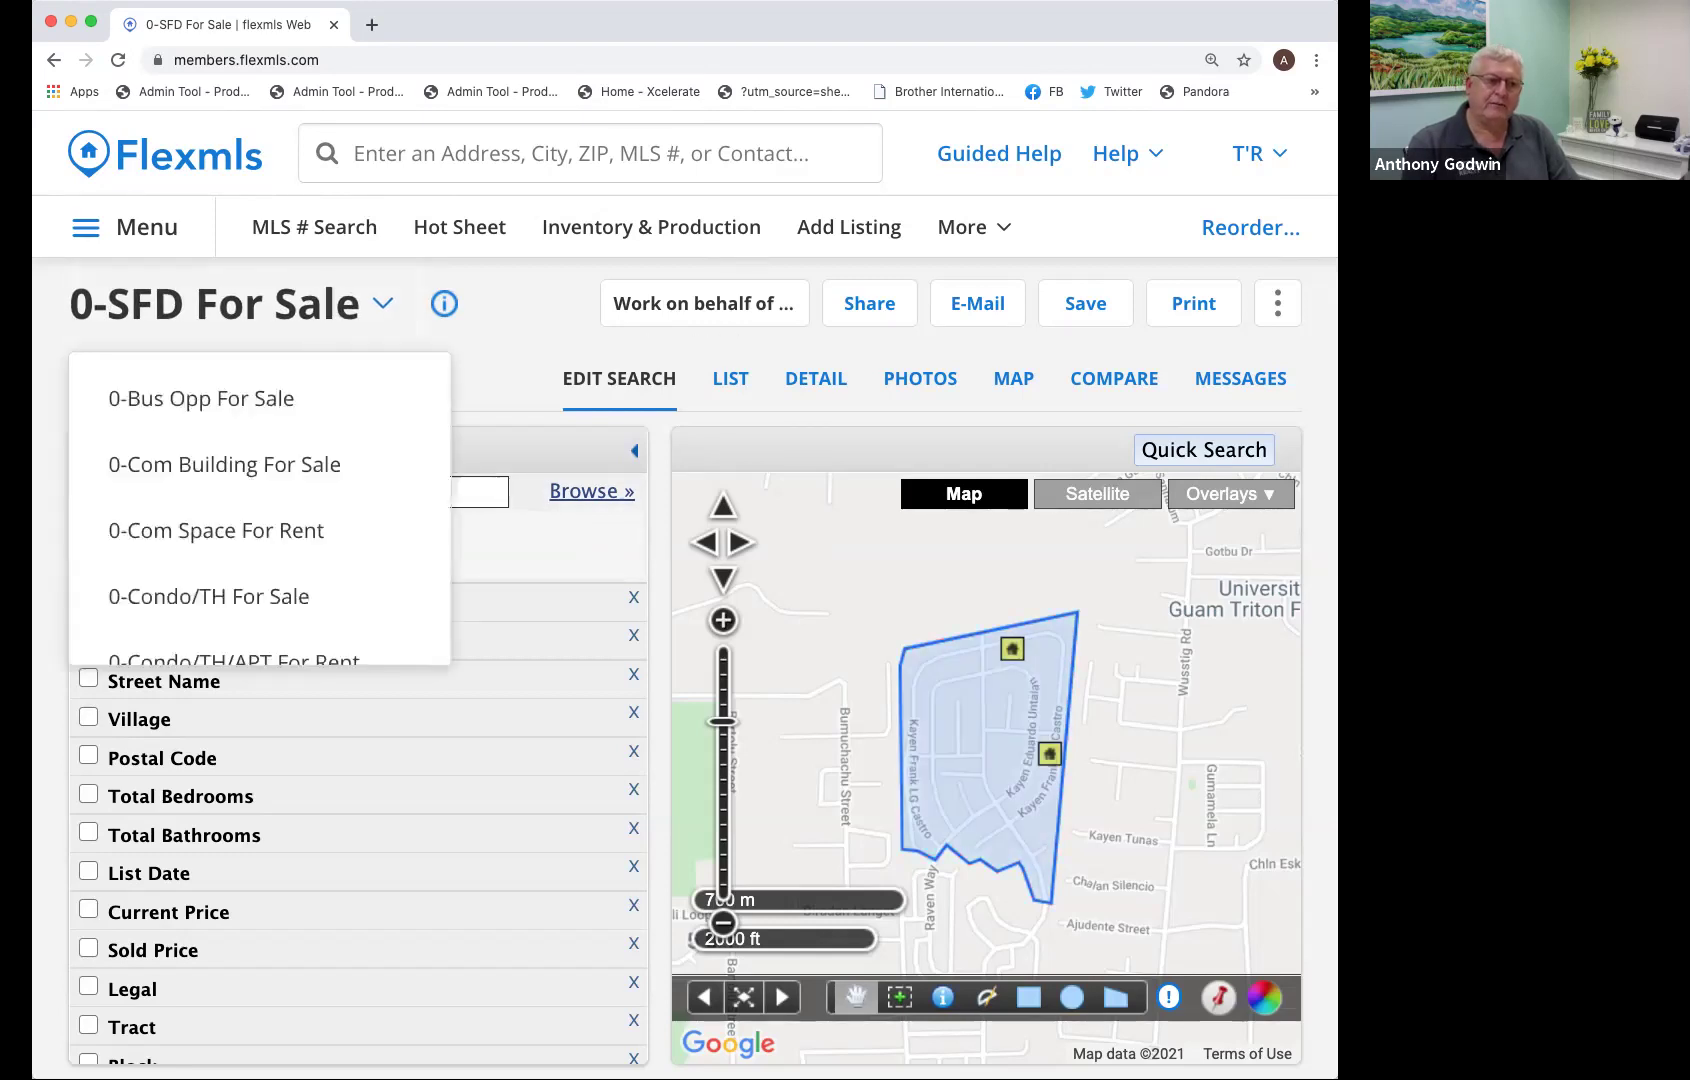
scroll(260, 500, down, 10)
scroll(260, 500, up, 5)
scroll(258, 515, down, 1)
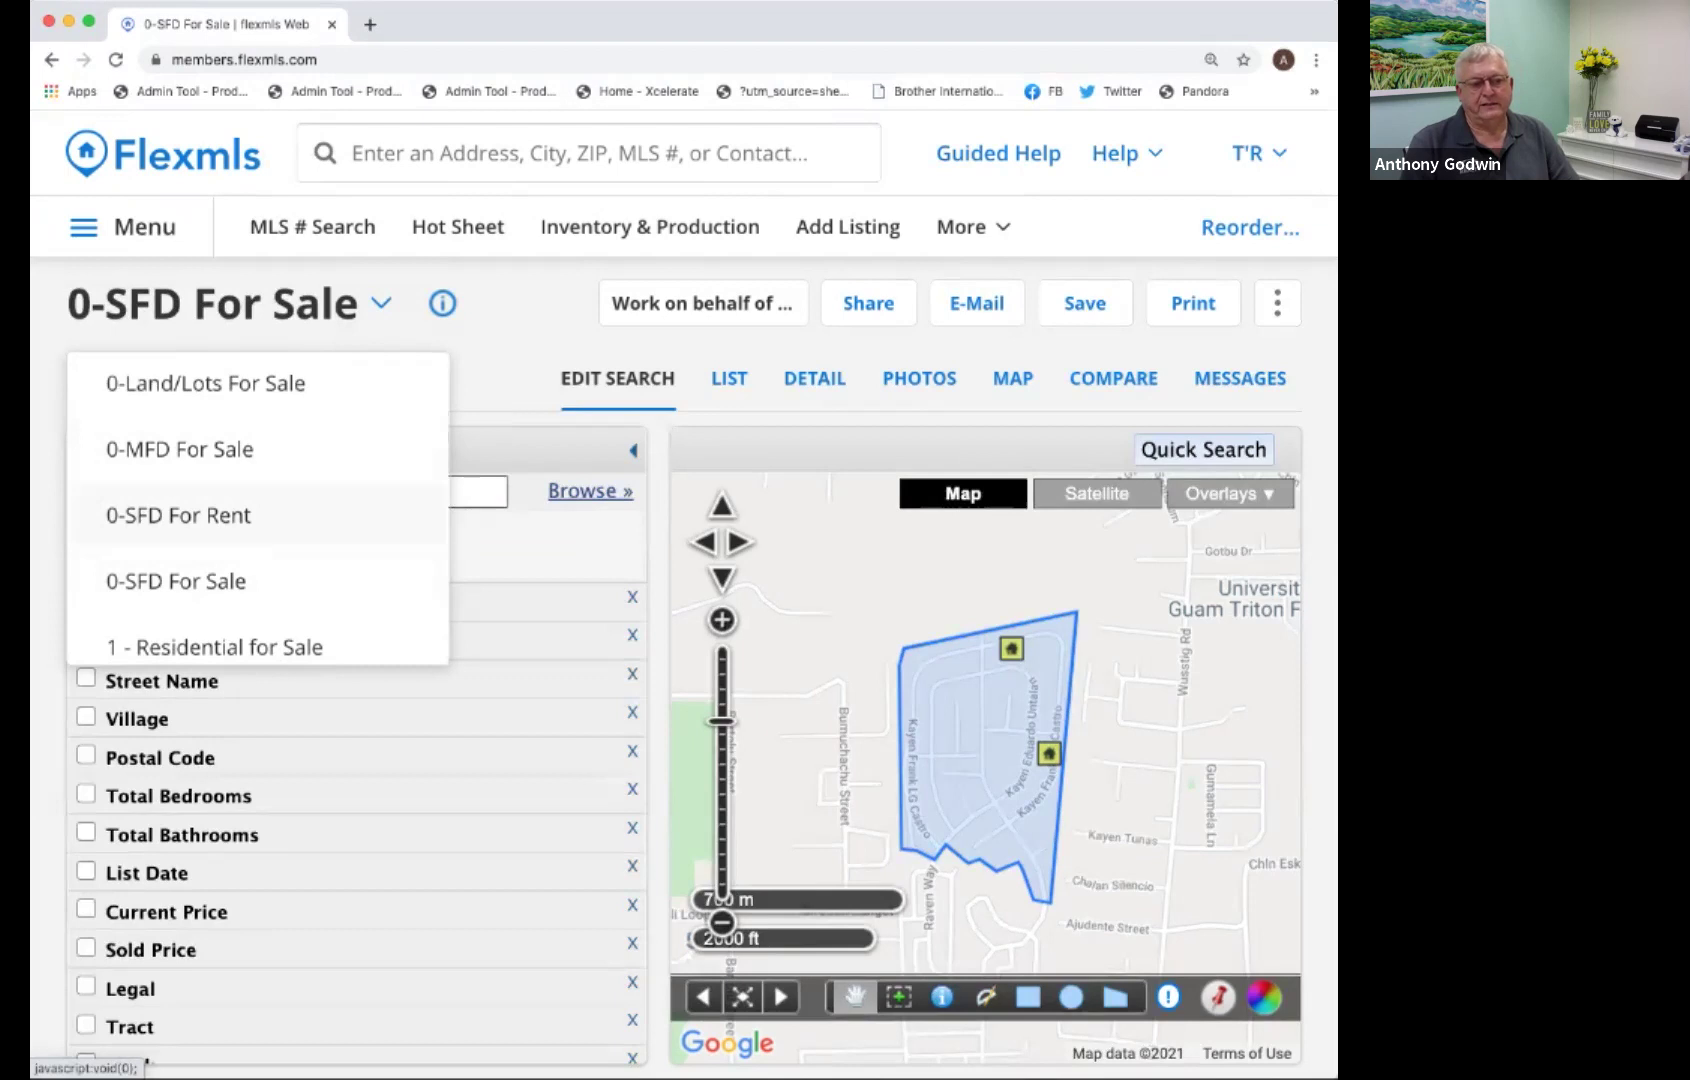
click(178, 515)
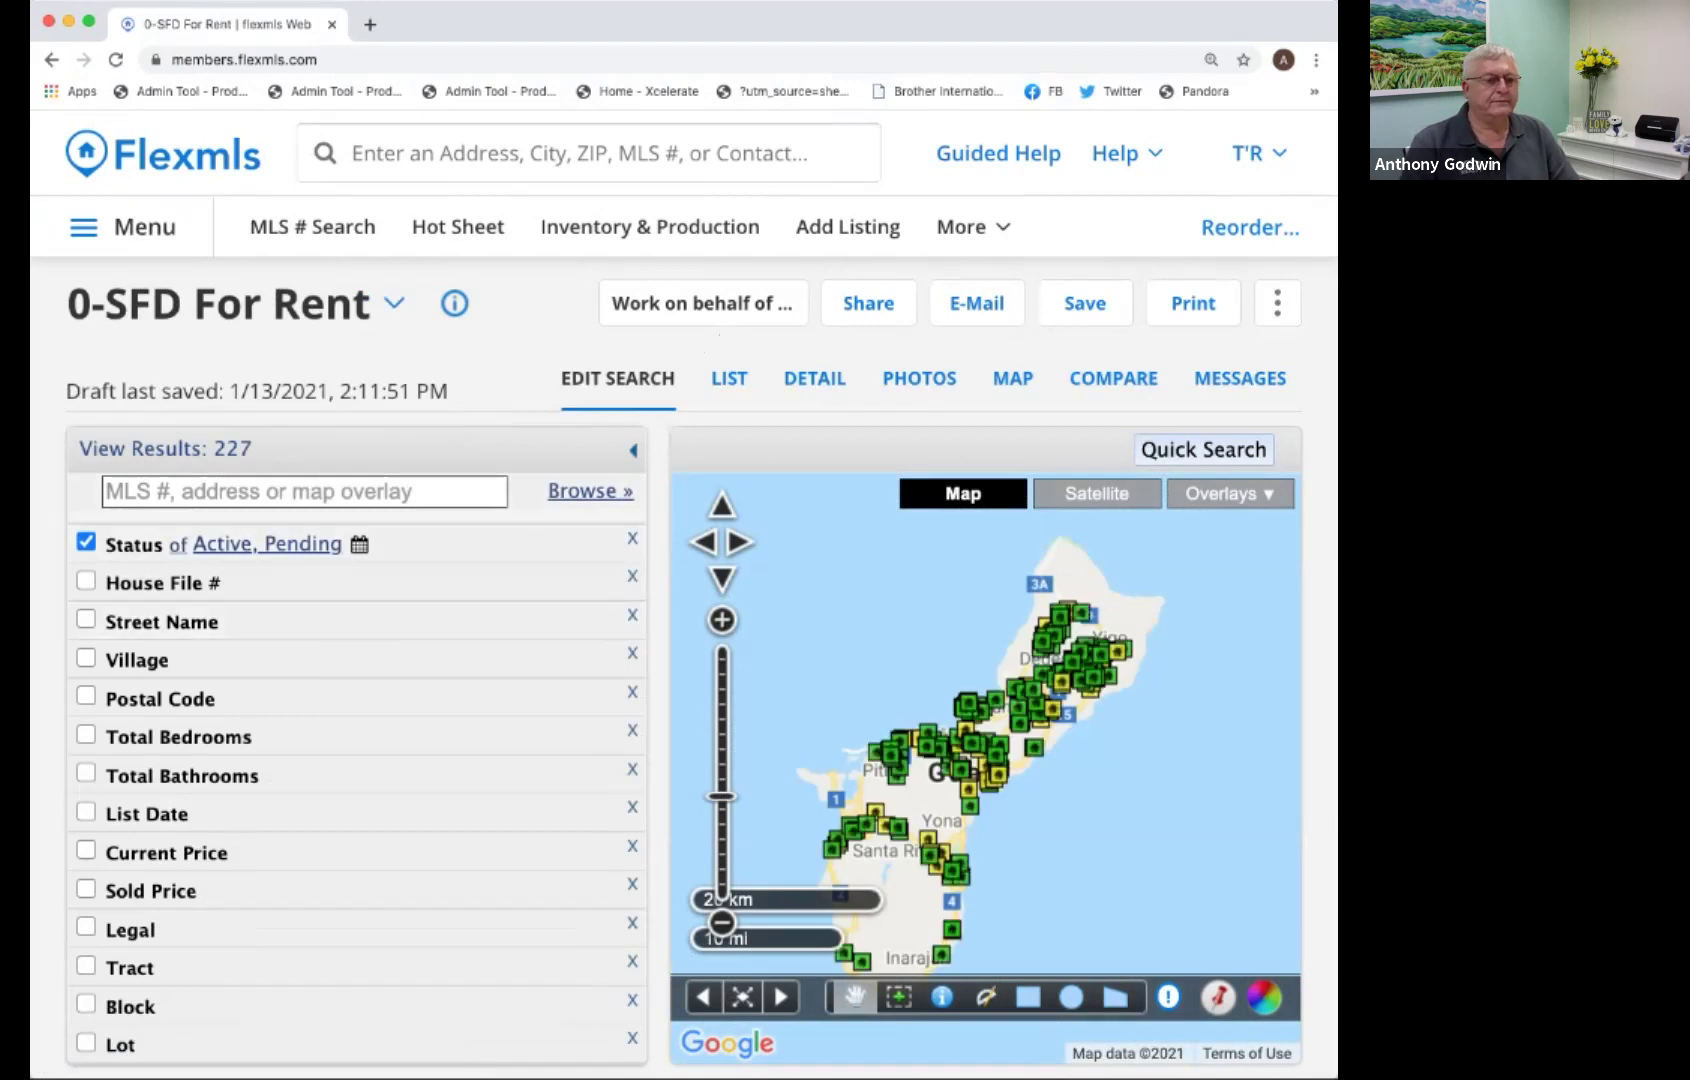
Add the Paradise Estates polygon overlay to the rental search and centre the subdivision on the map.
click(590, 491)
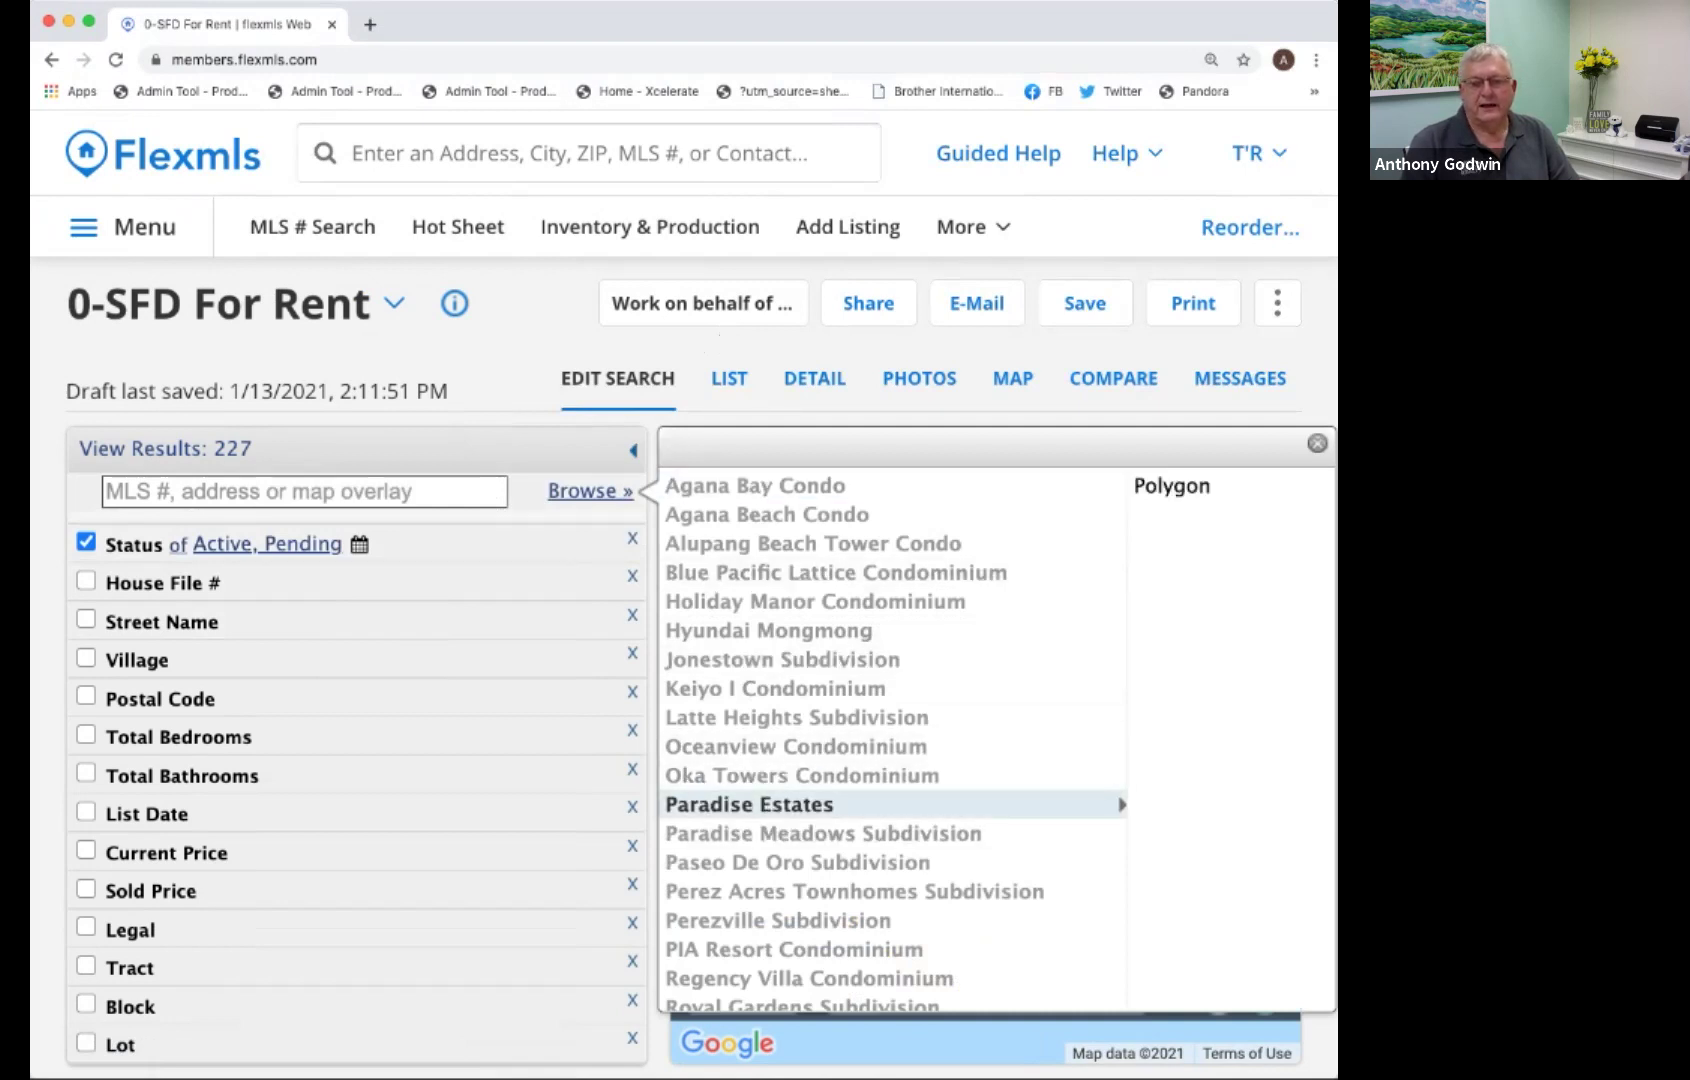
click(1171, 486)
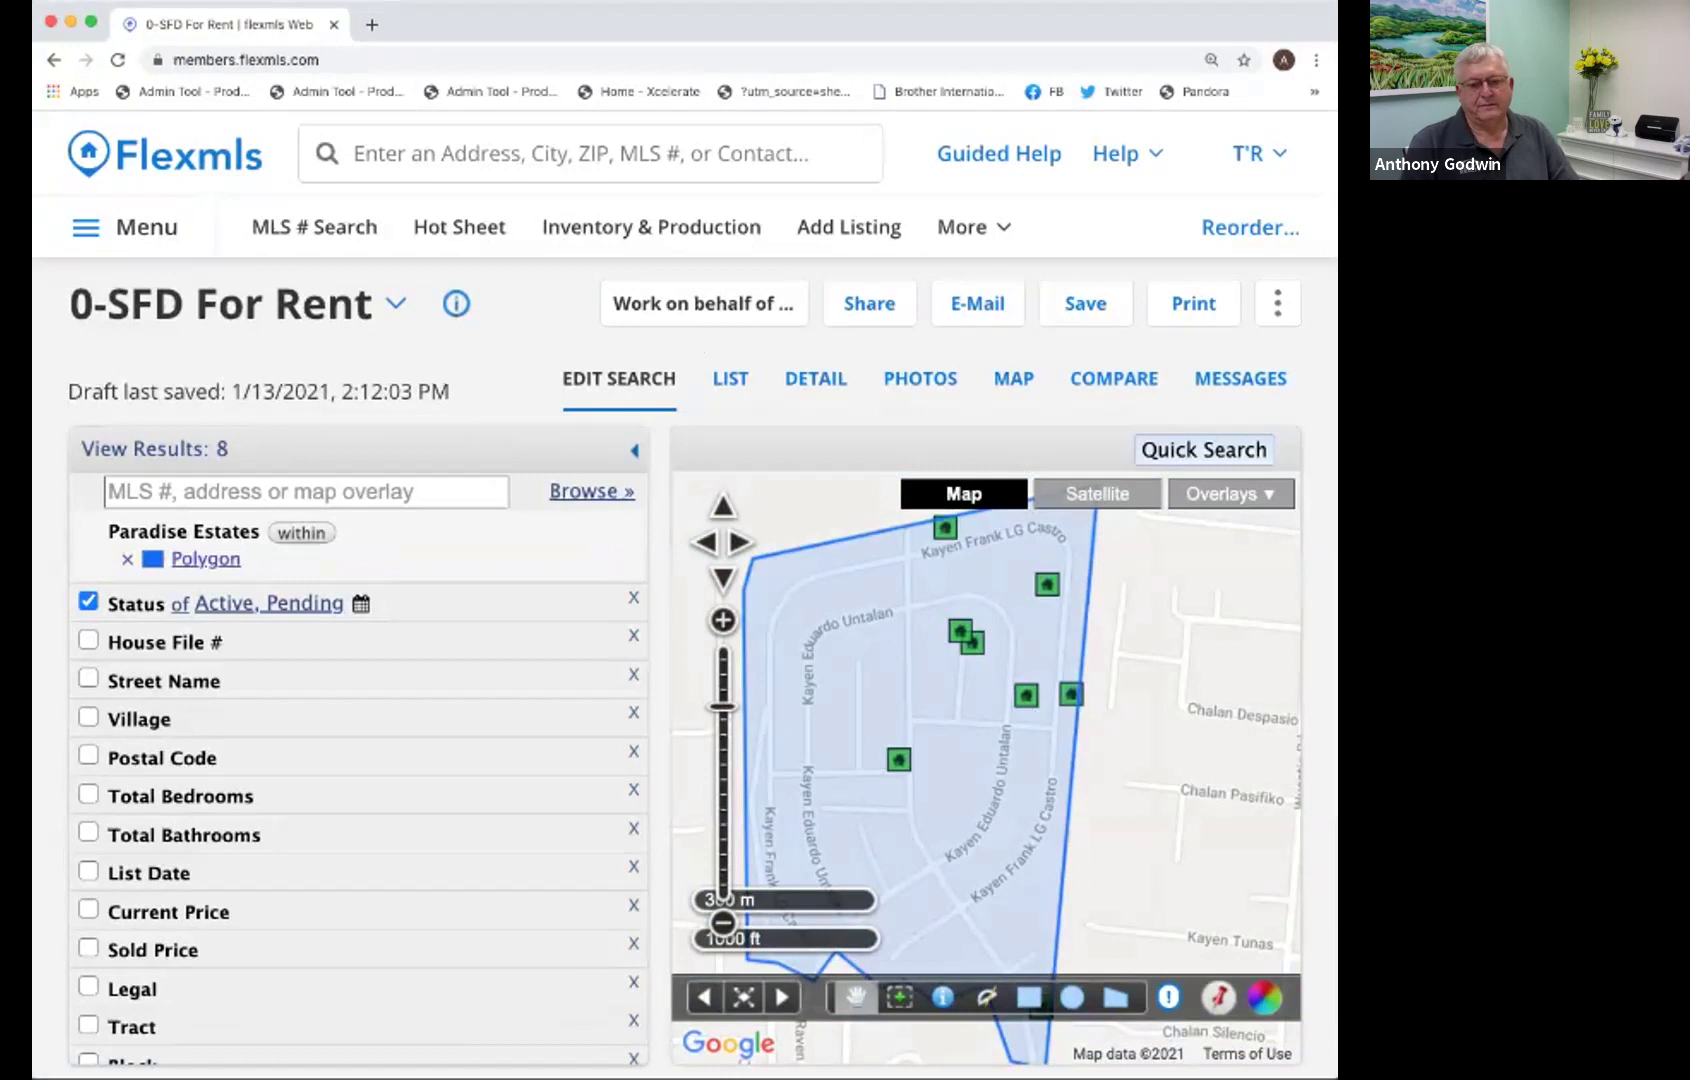
drag(949, 782, 1007, 831)
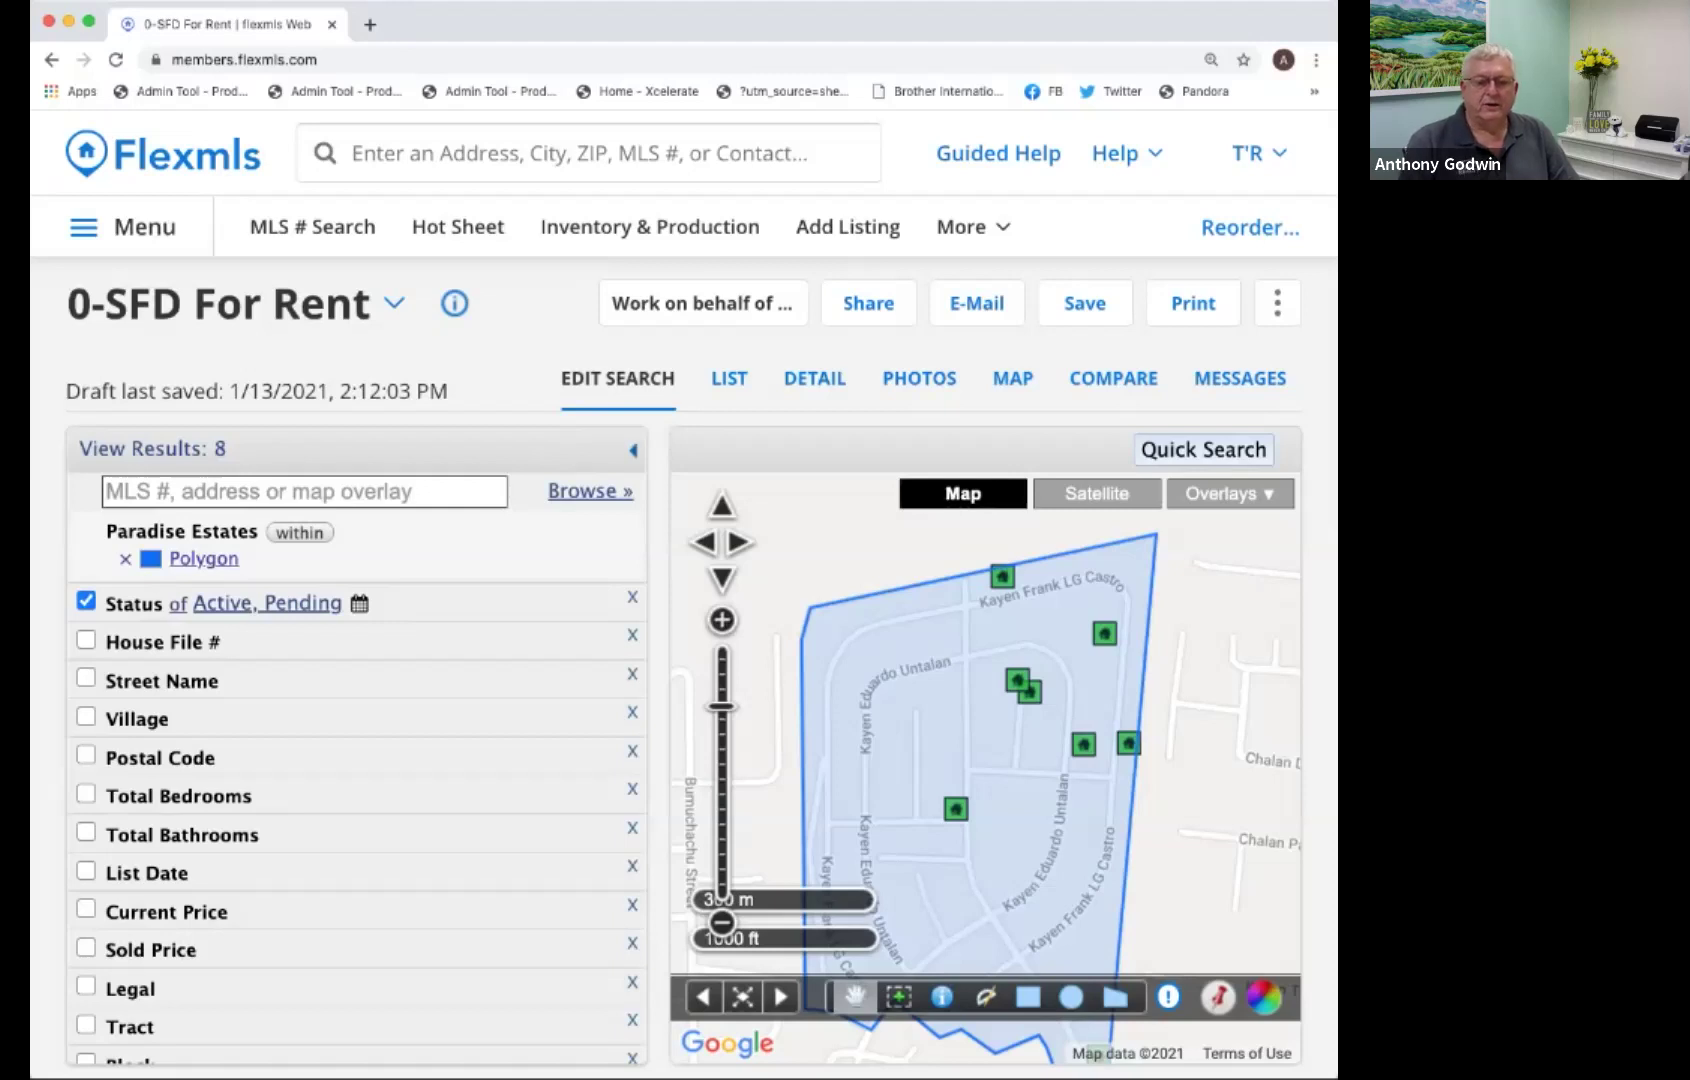
drag(985, 760, 975, 673)
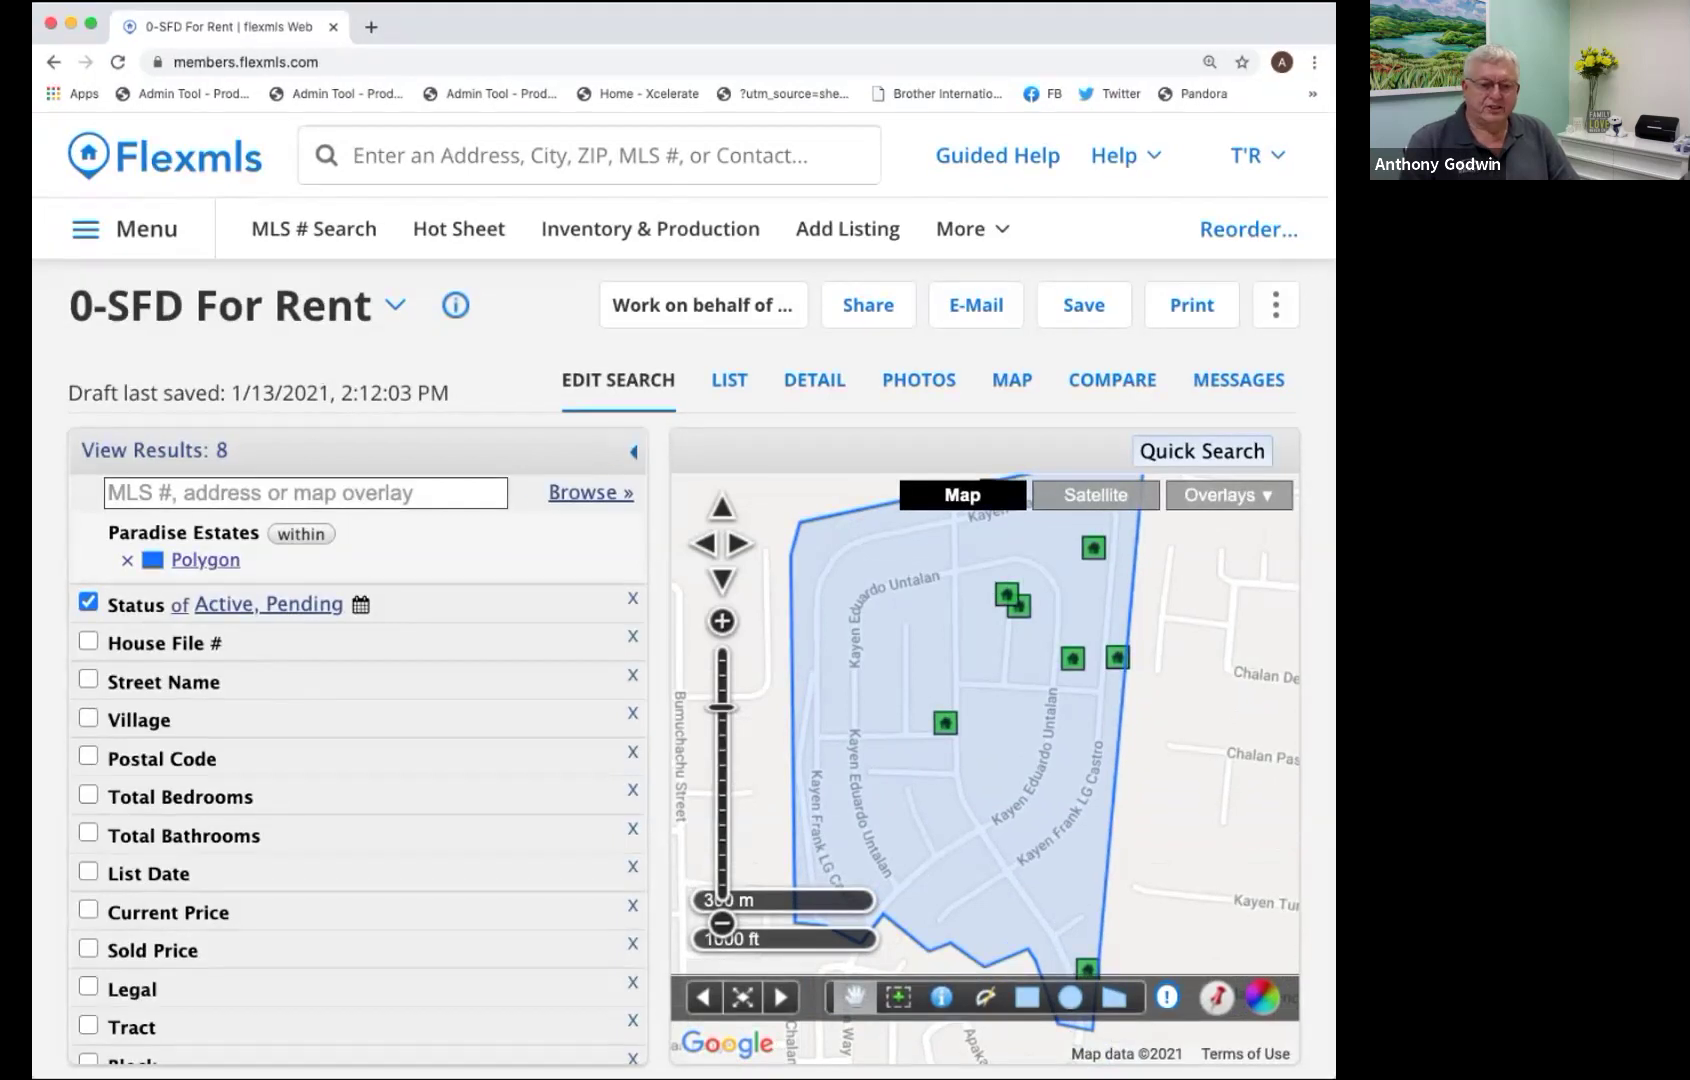
drag(985, 760, 964, 763)
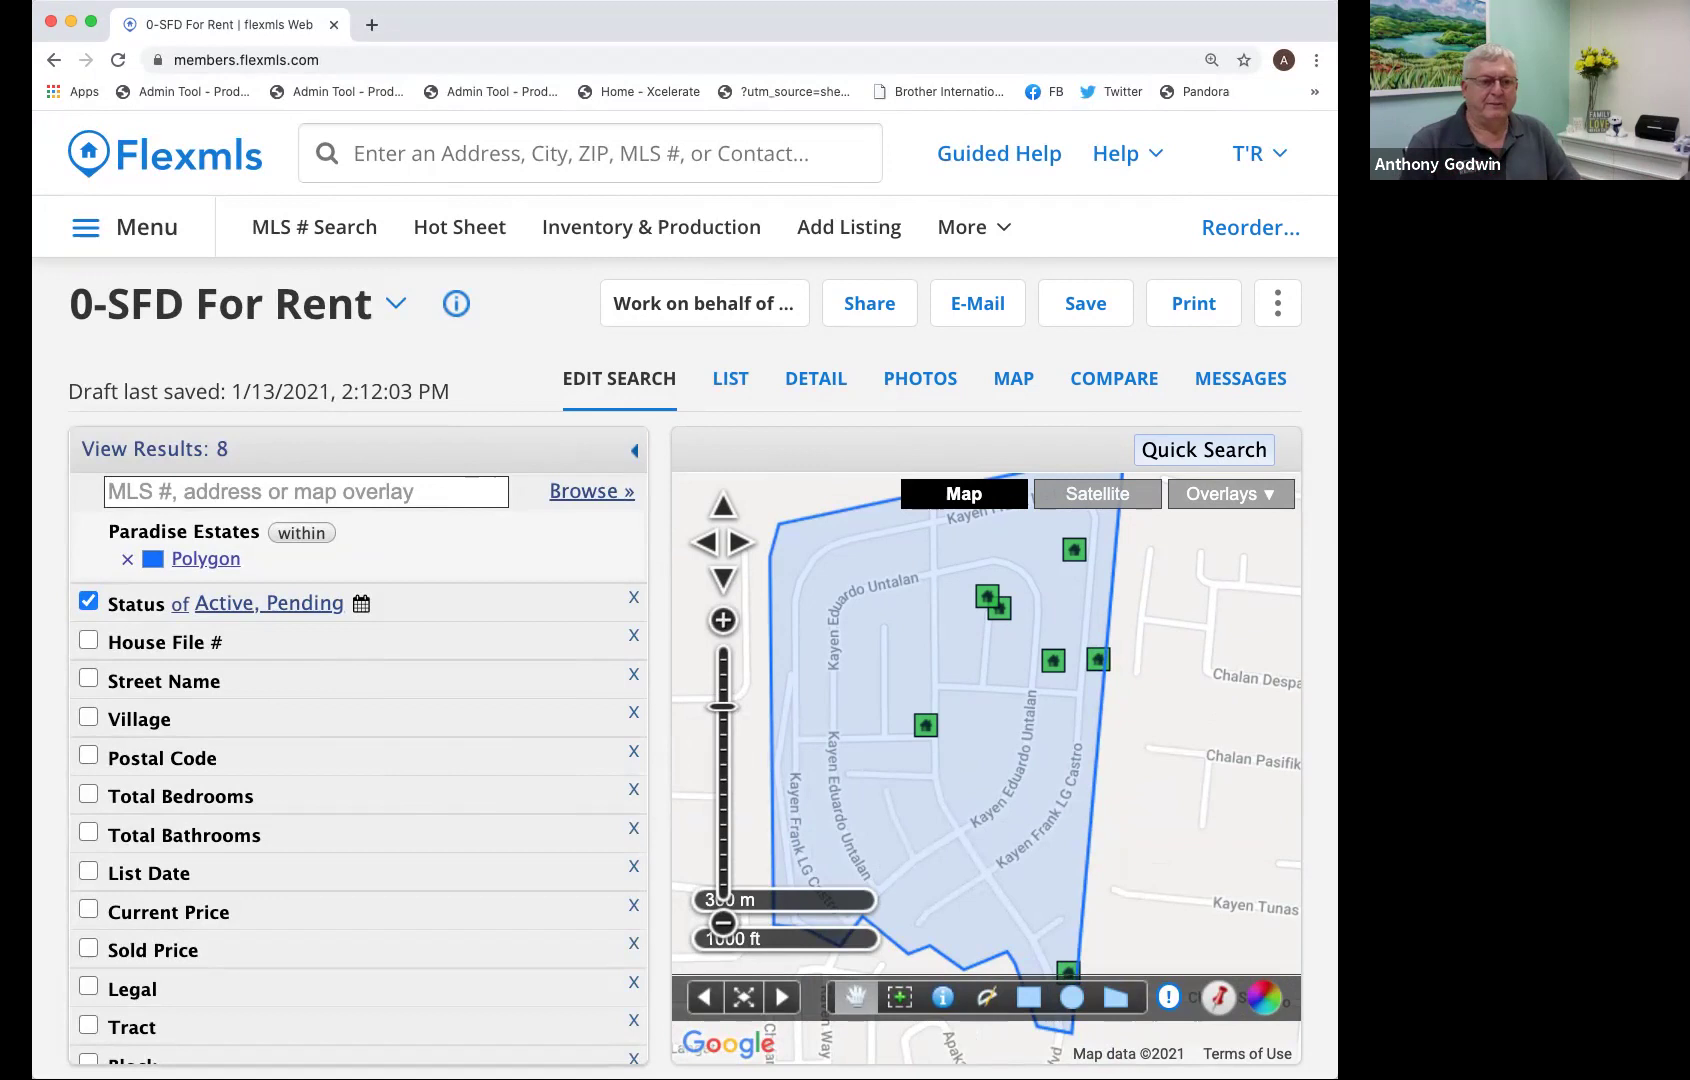
Switch the quick search to the 0-Condo/TH For Sale template.
click(238, 304)
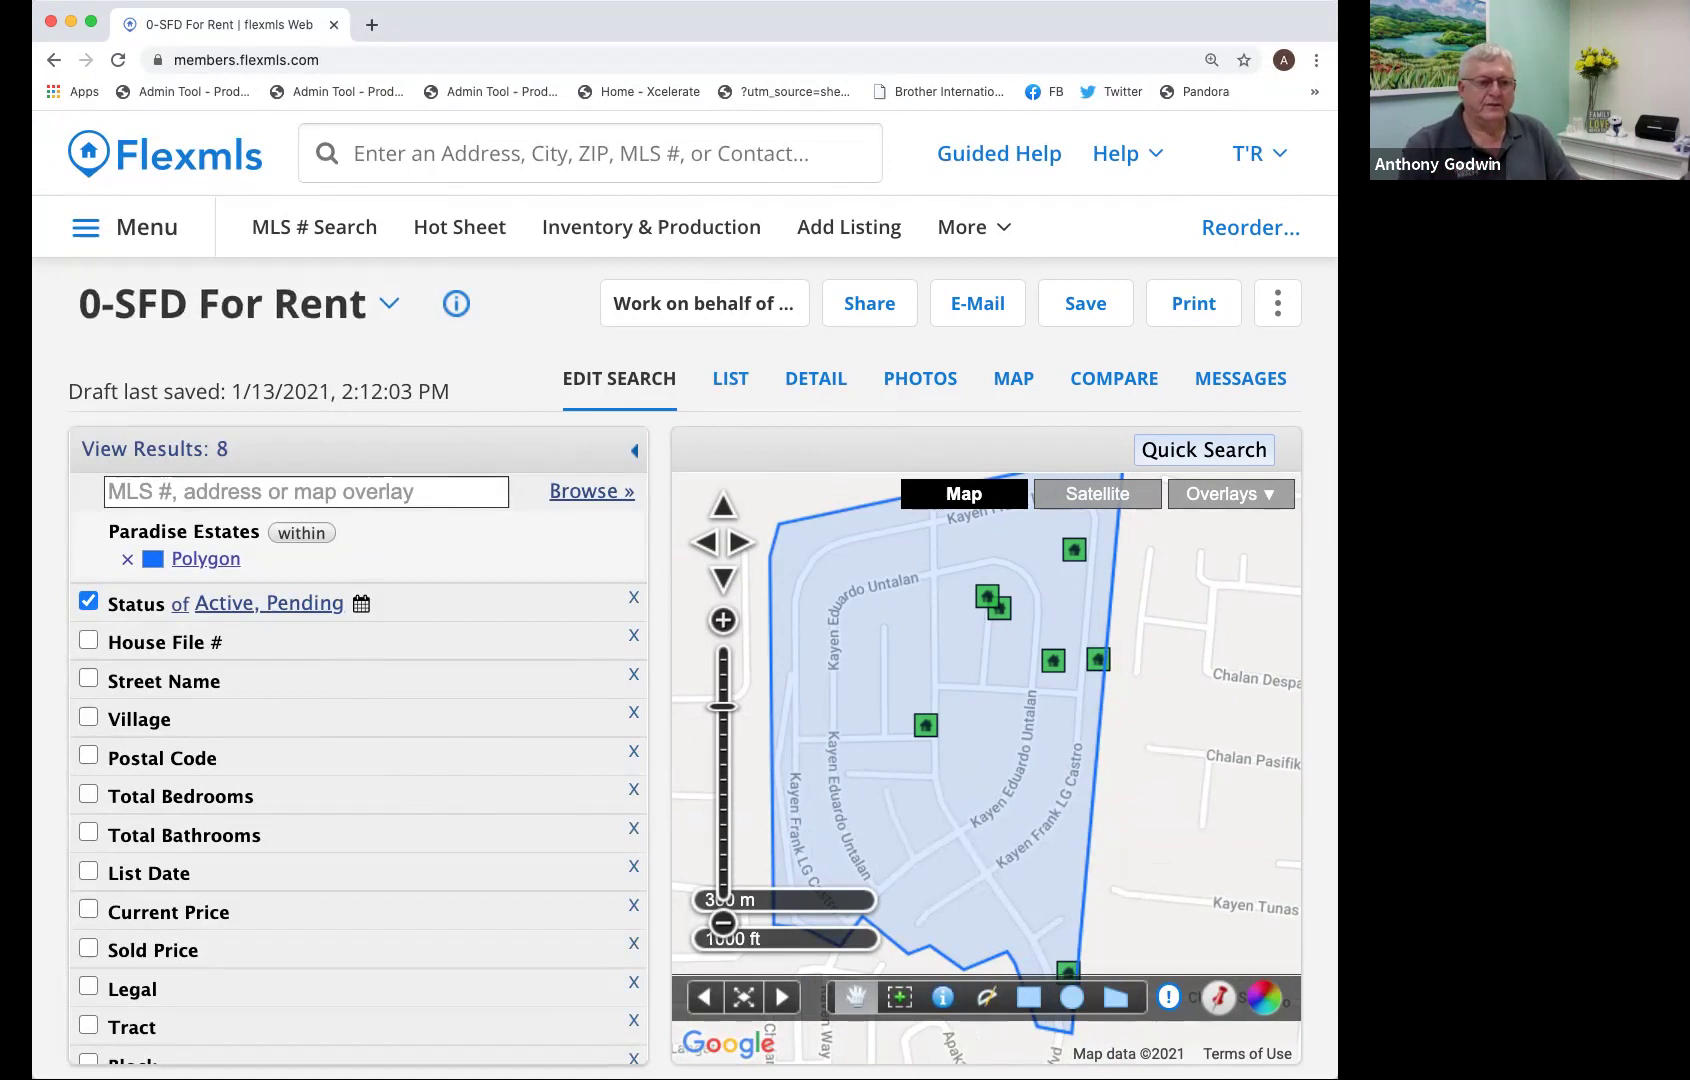
click(220, 303)
scroll(260, 510, down, 5)
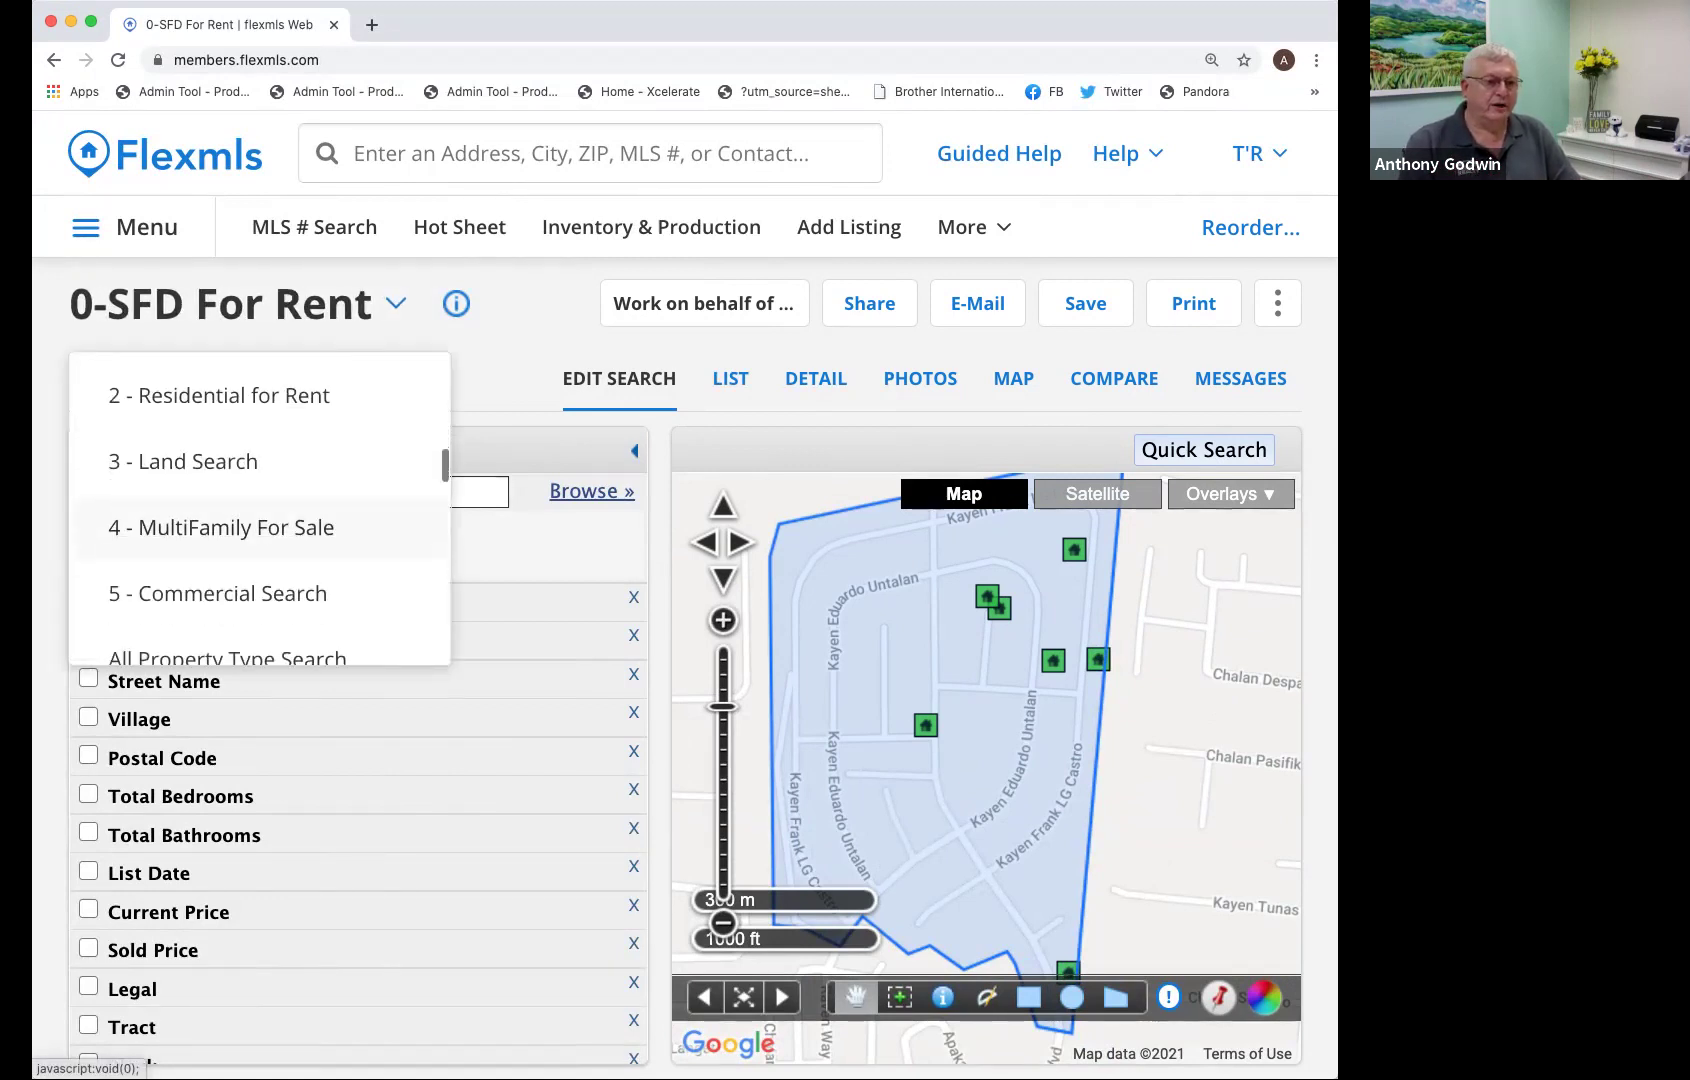
scroll(258, 508, up, 10)
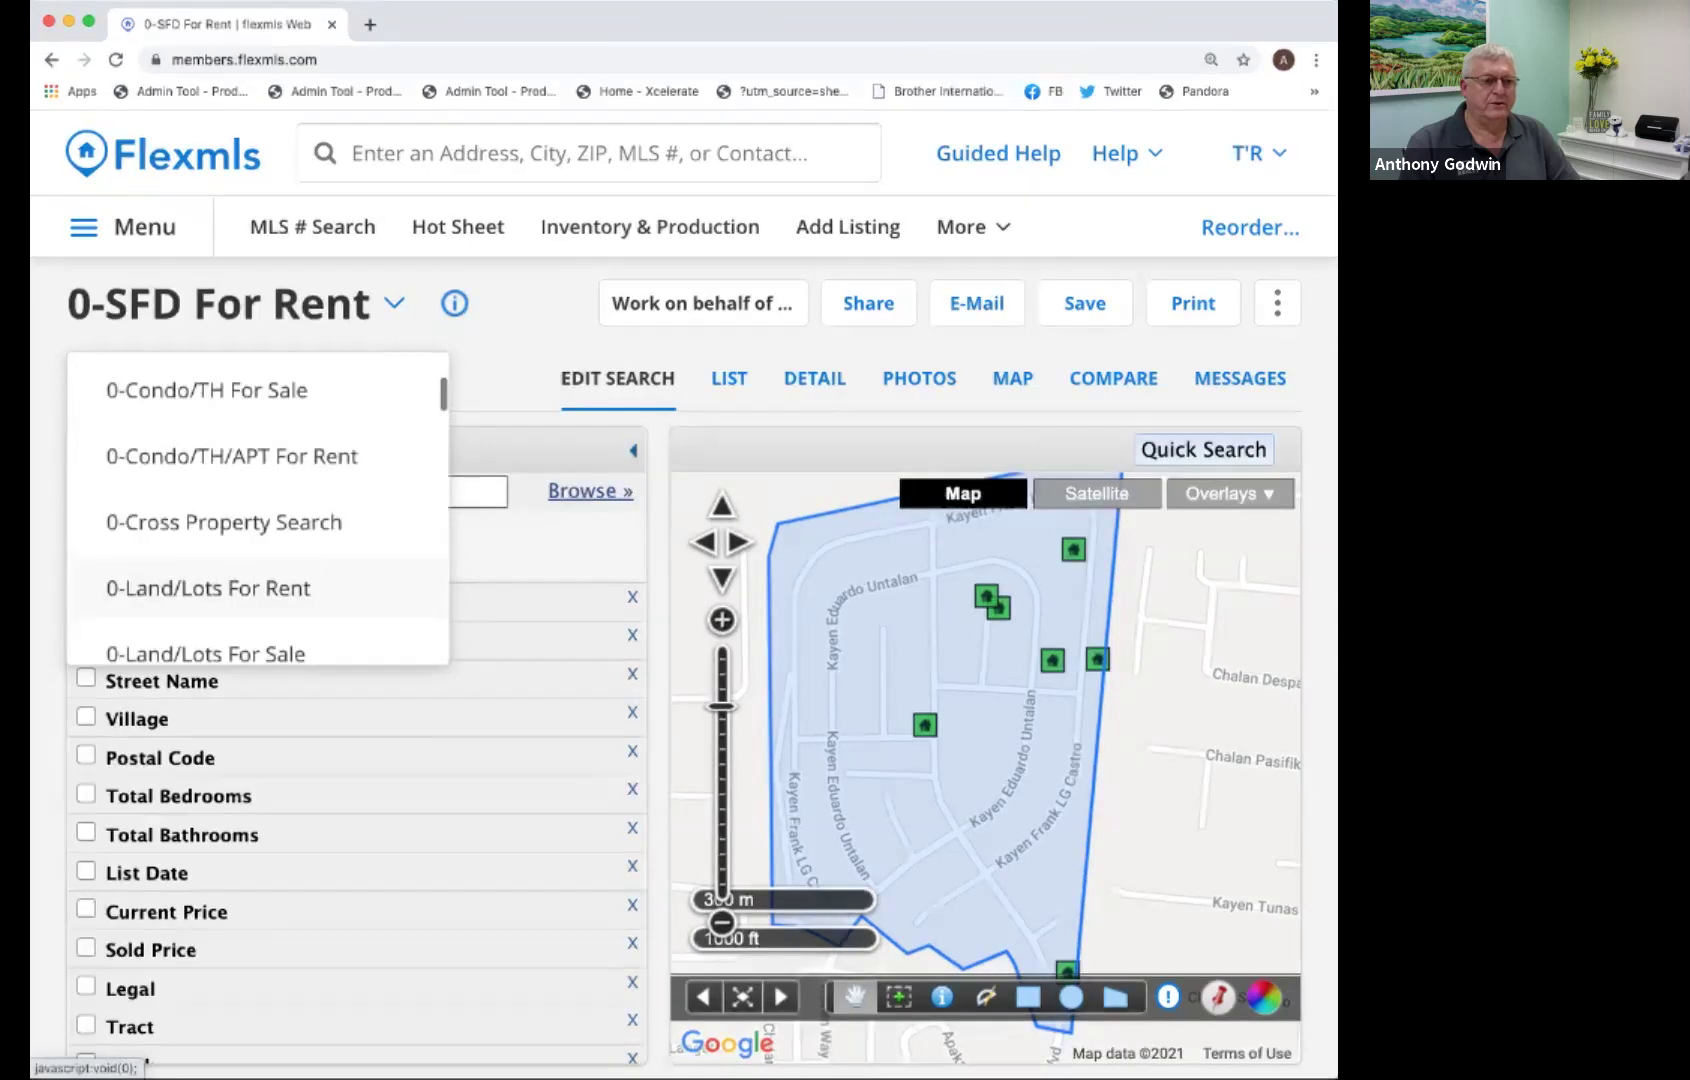
scroll(258, 508, down, 2)
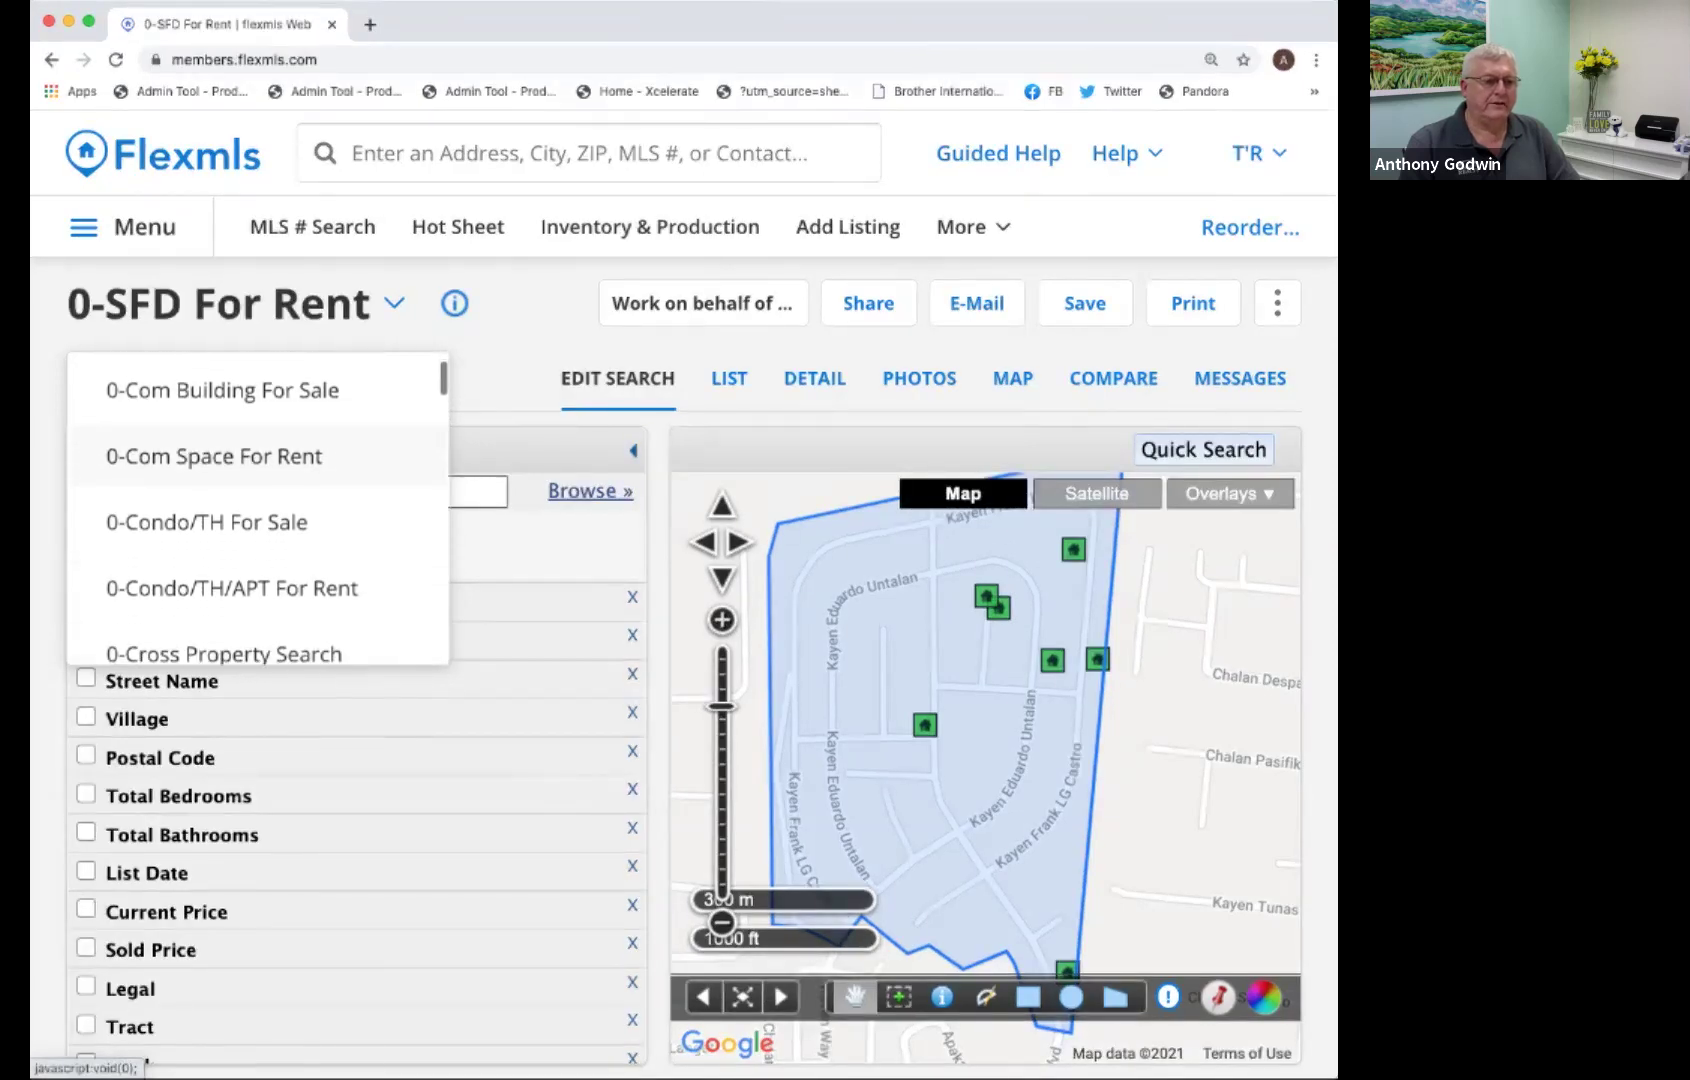
click(207, 484)
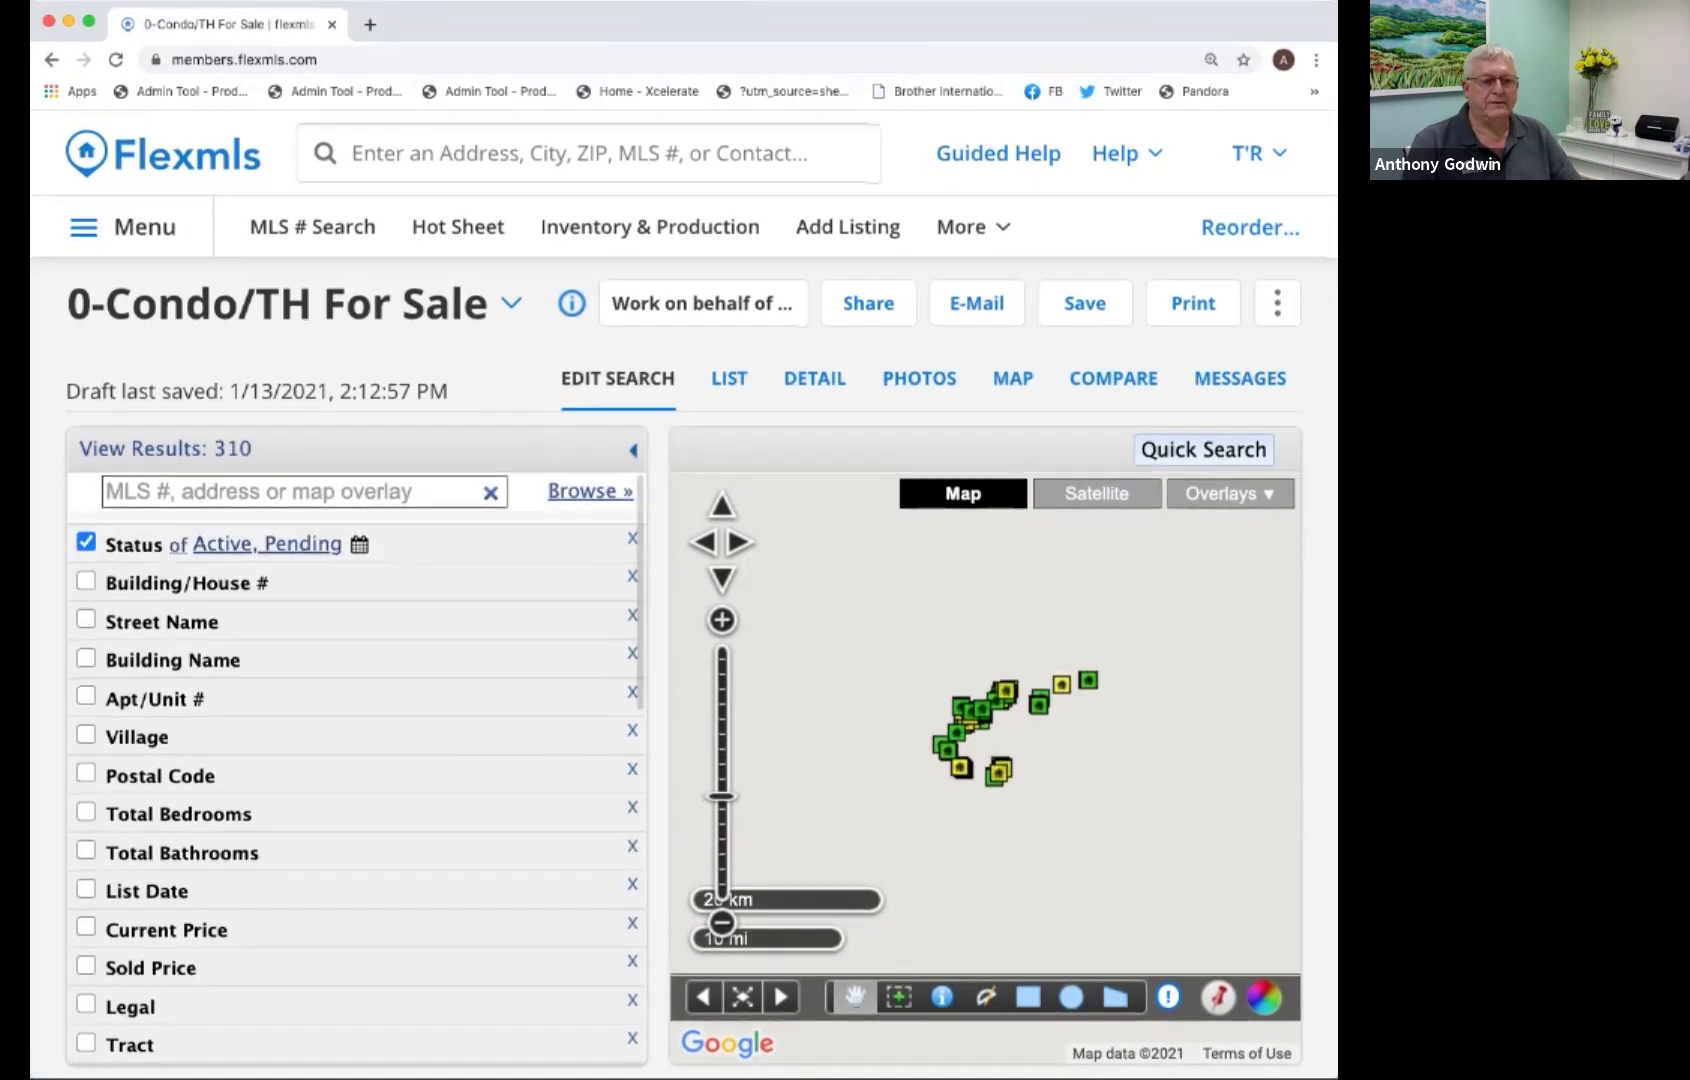
Limit the condo search to the Royal Gardens Subdivision polygon overlay.
click(589, 491)
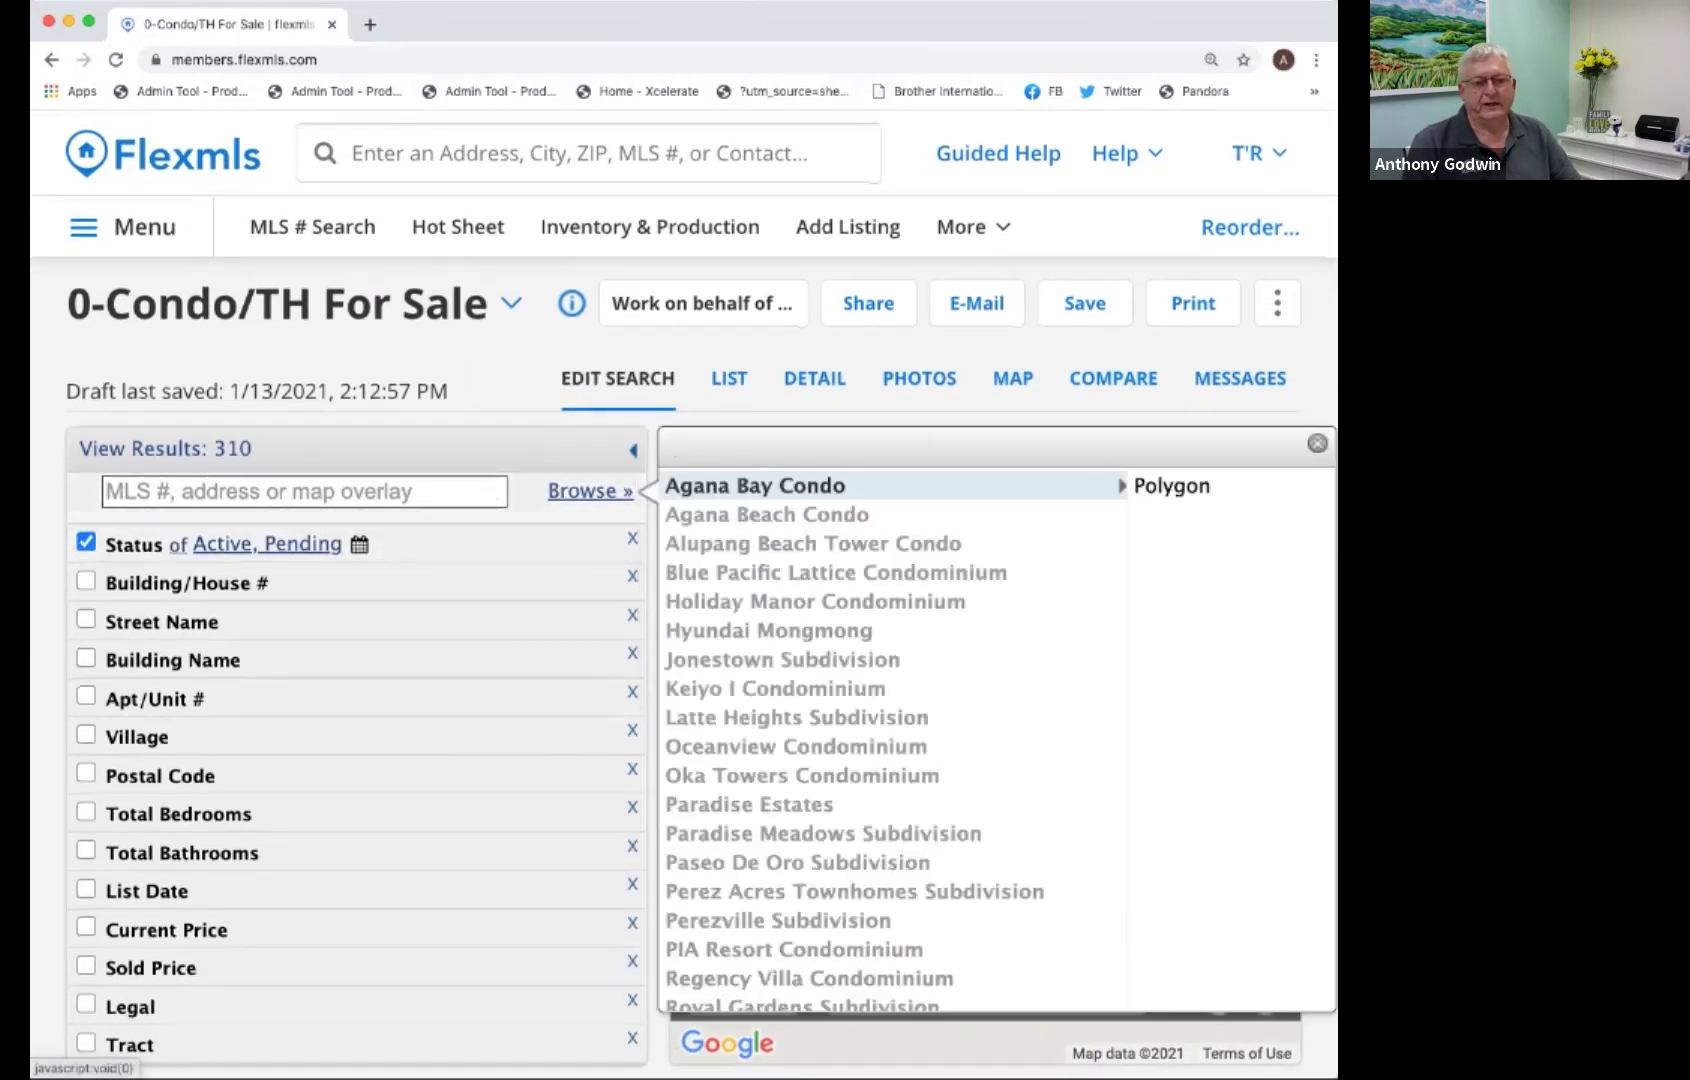
scroll(890, 663, down, 5)
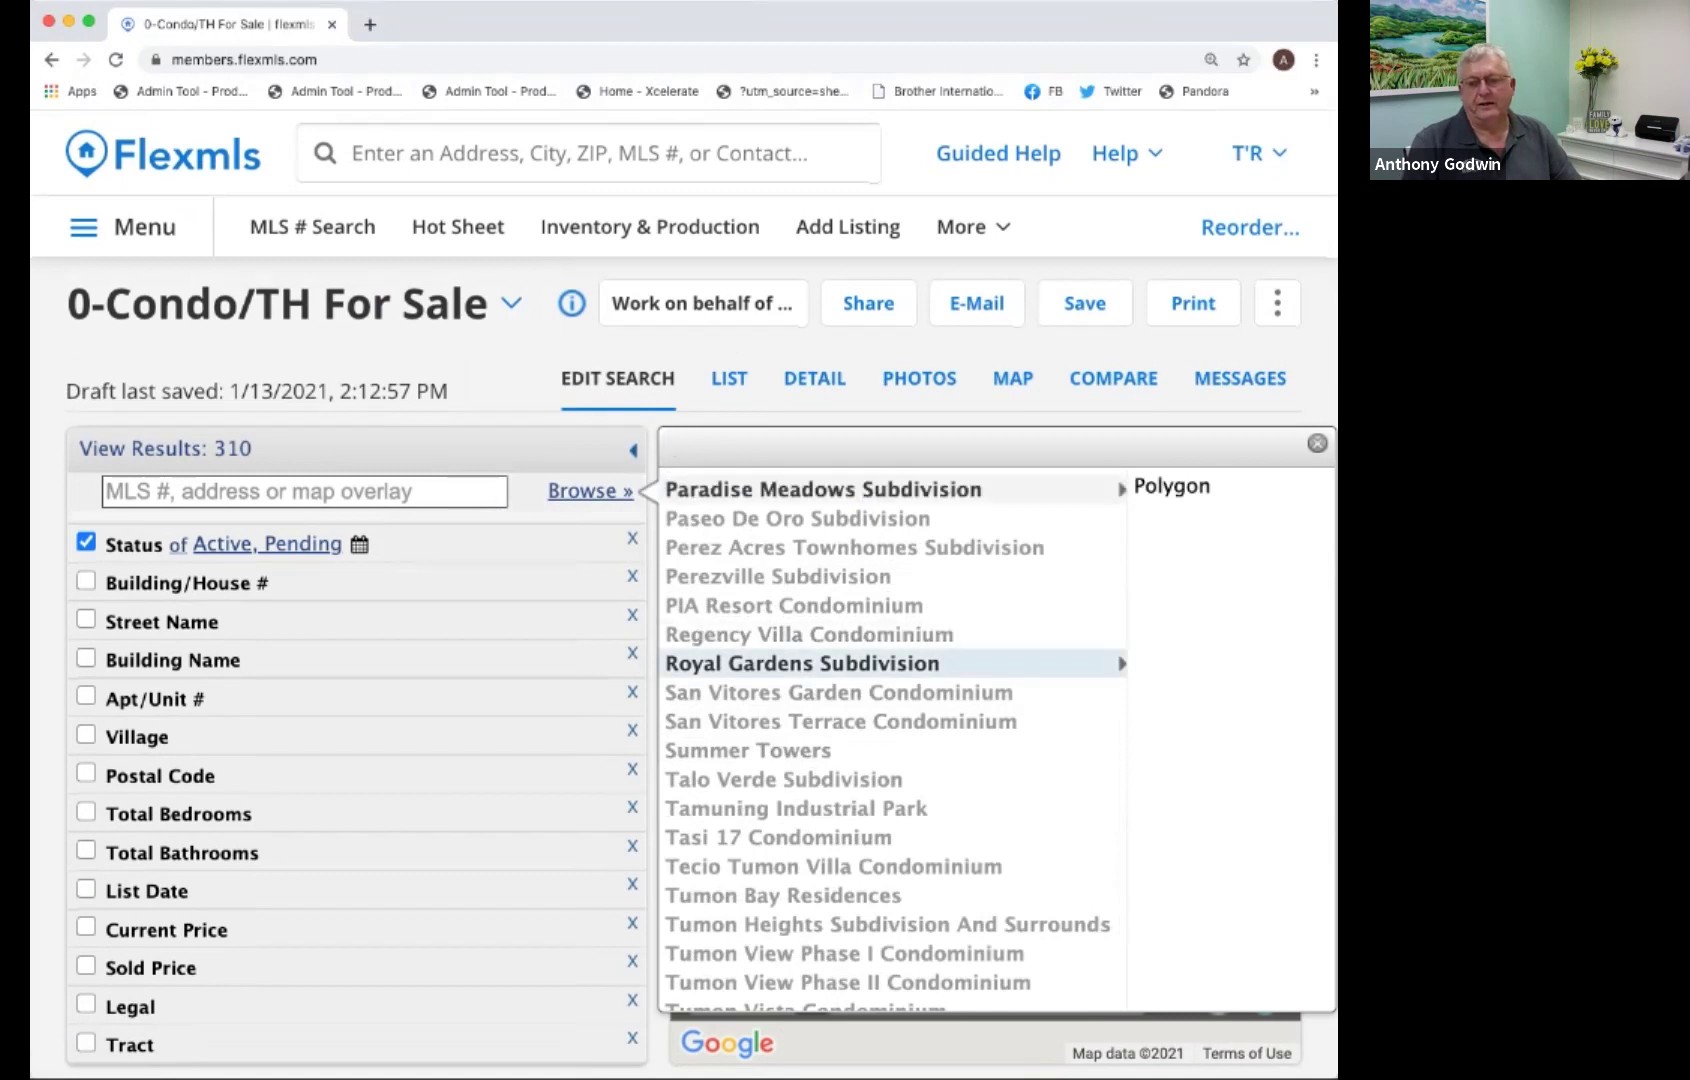
click(1171, 486)
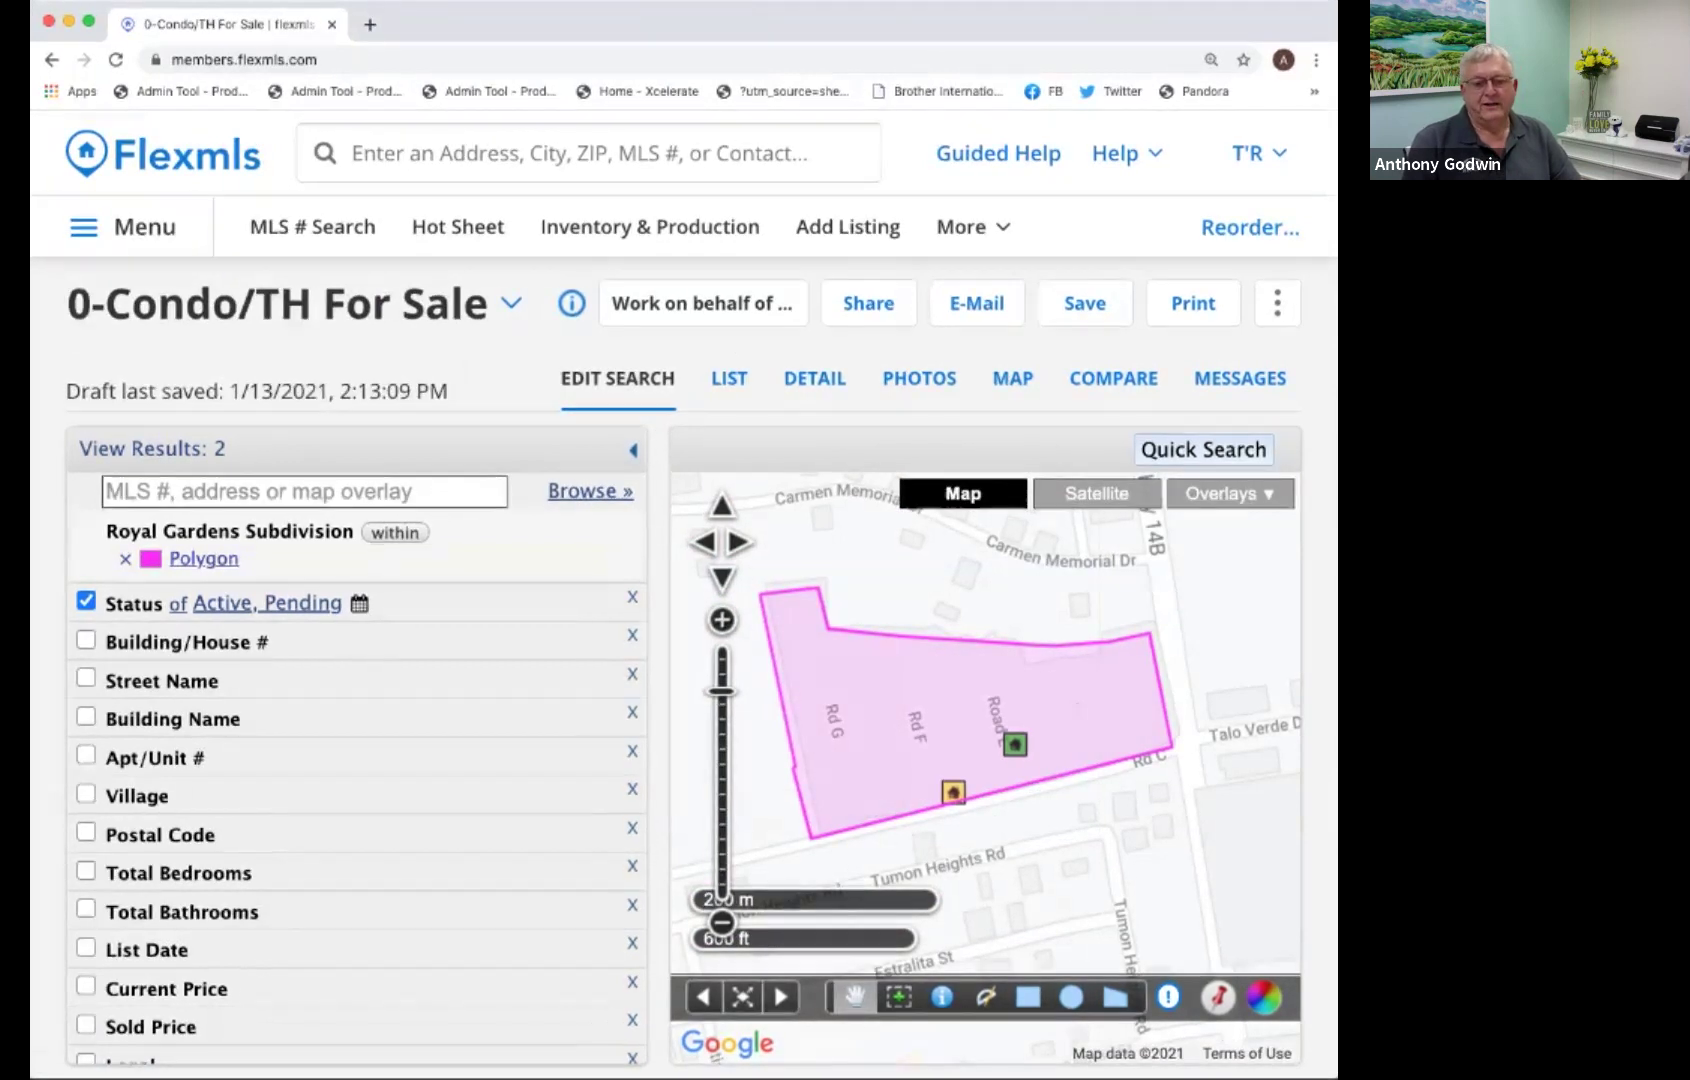
Inspect the listing activity of the active and the pending listing inside Royal Gardens on the map.
click(1015, 744)
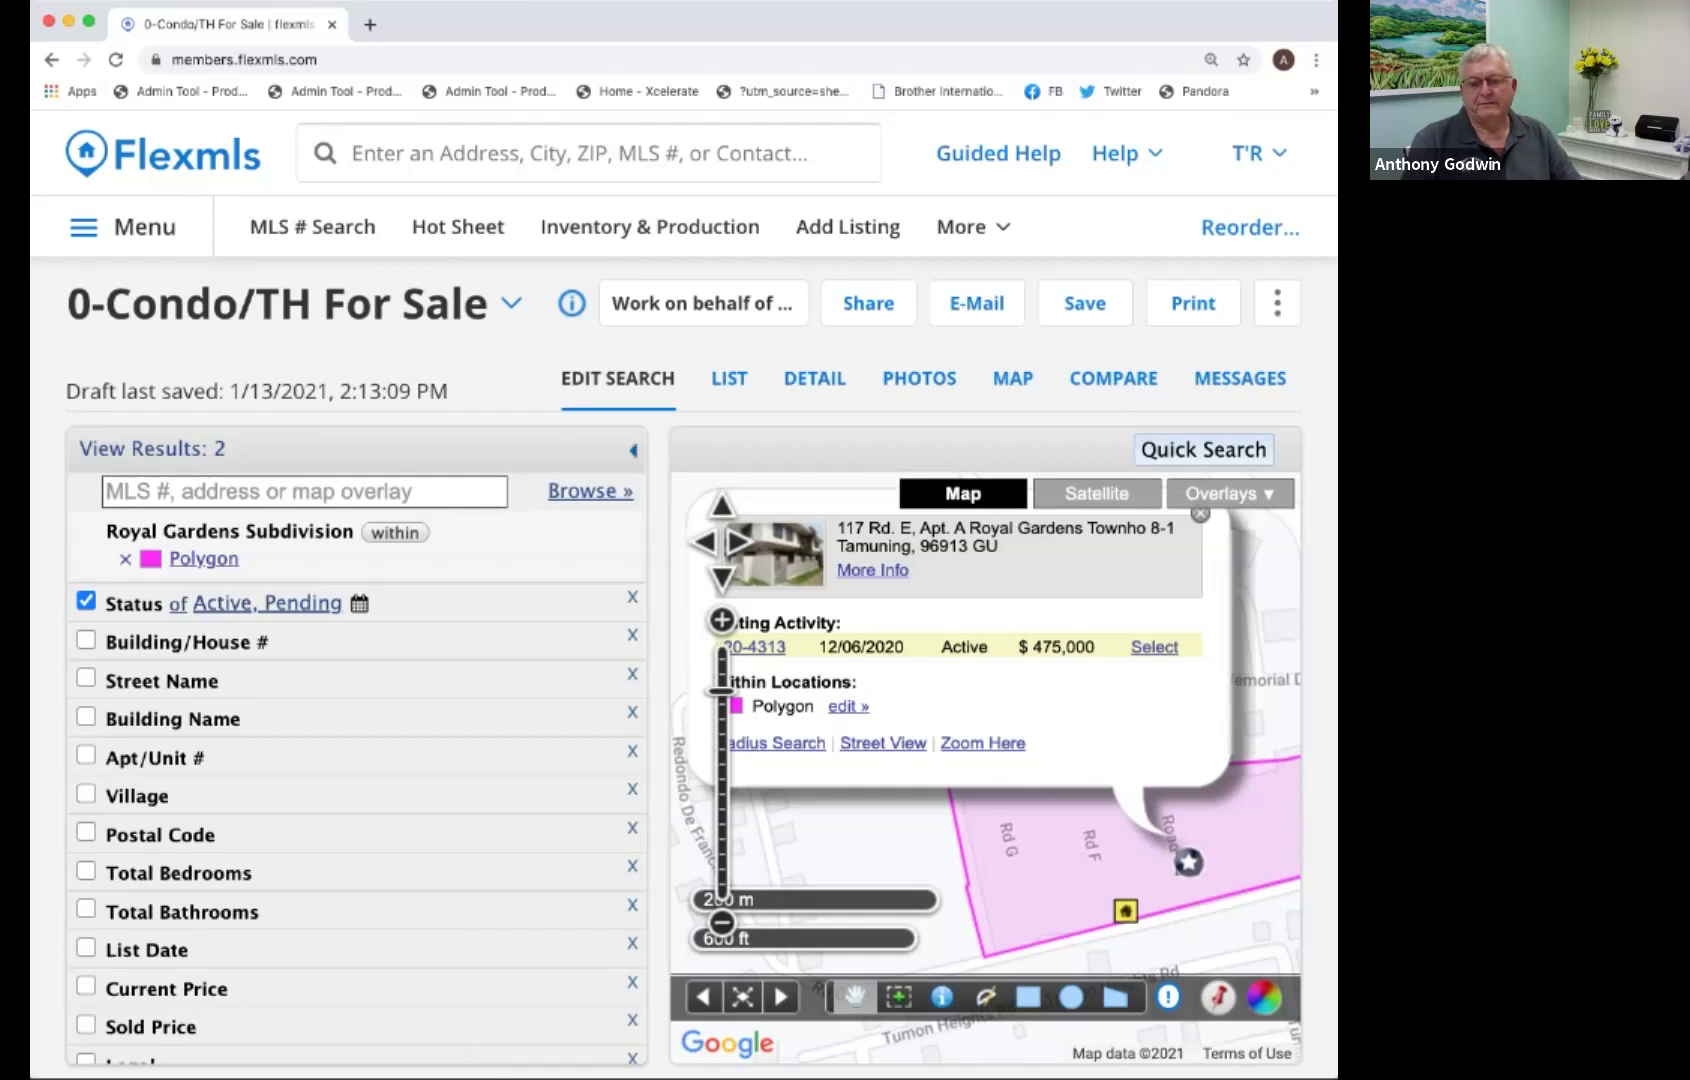
click(1124, 914)
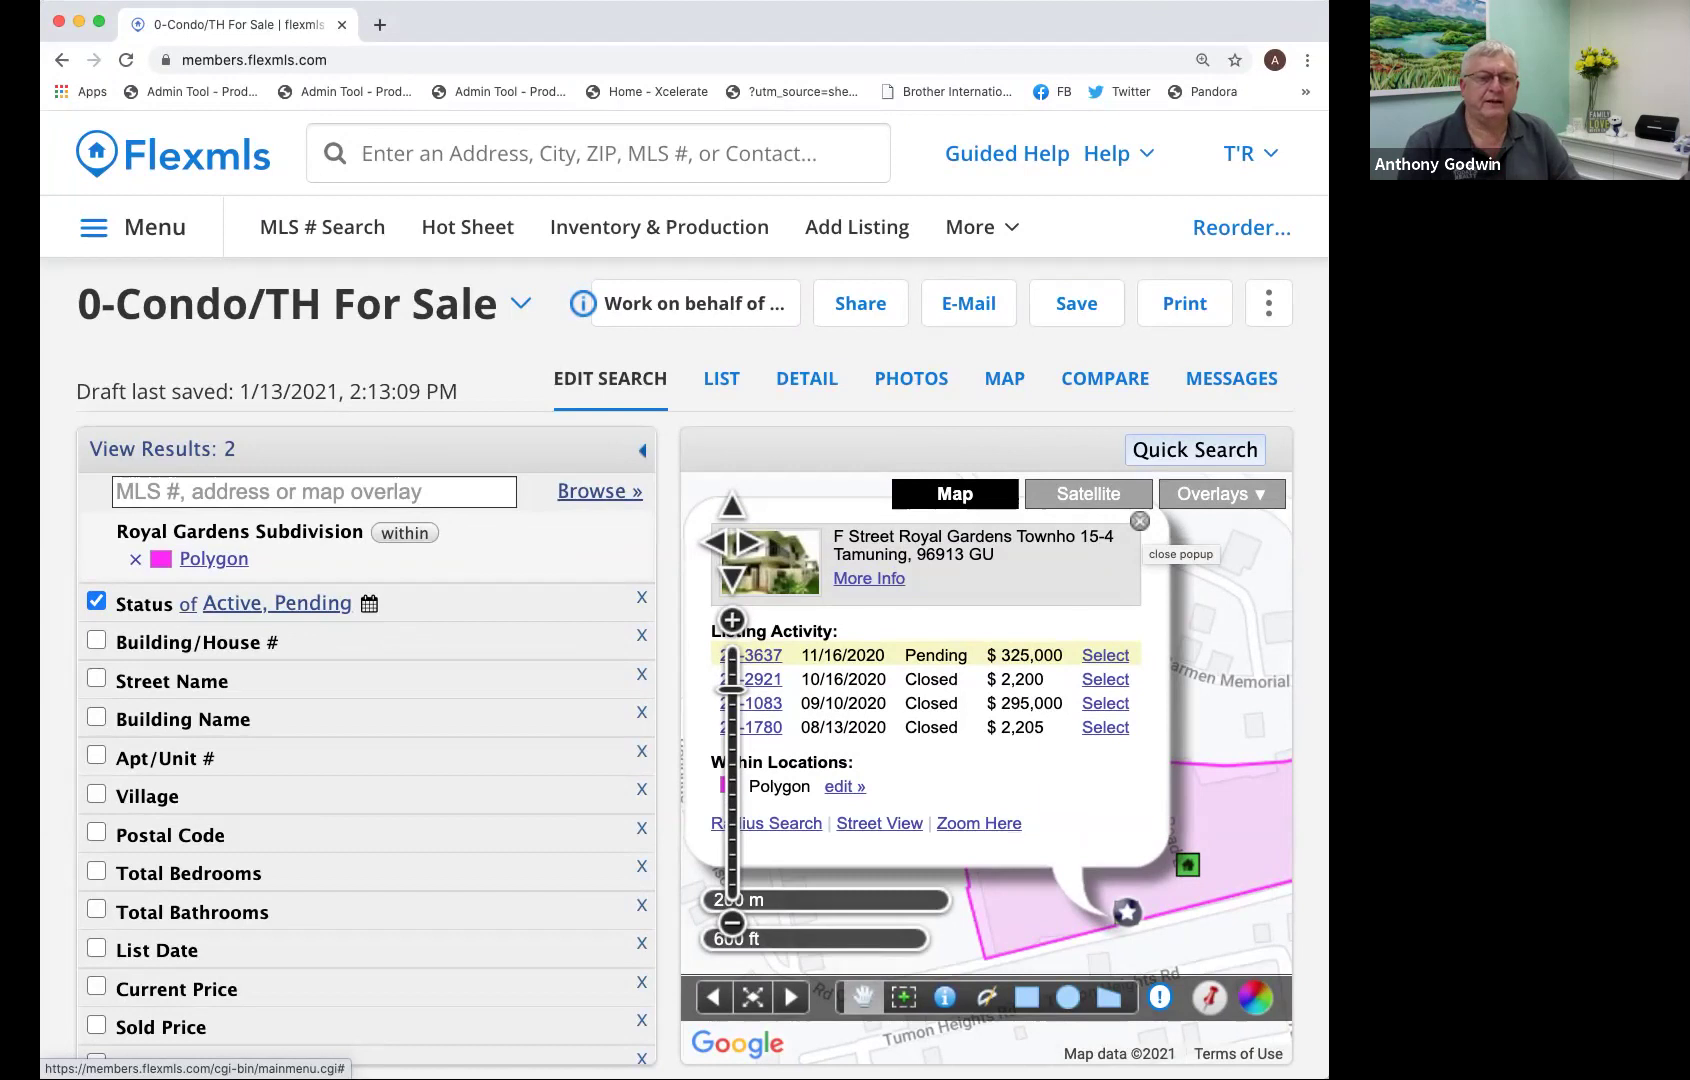
click(1140, 521)
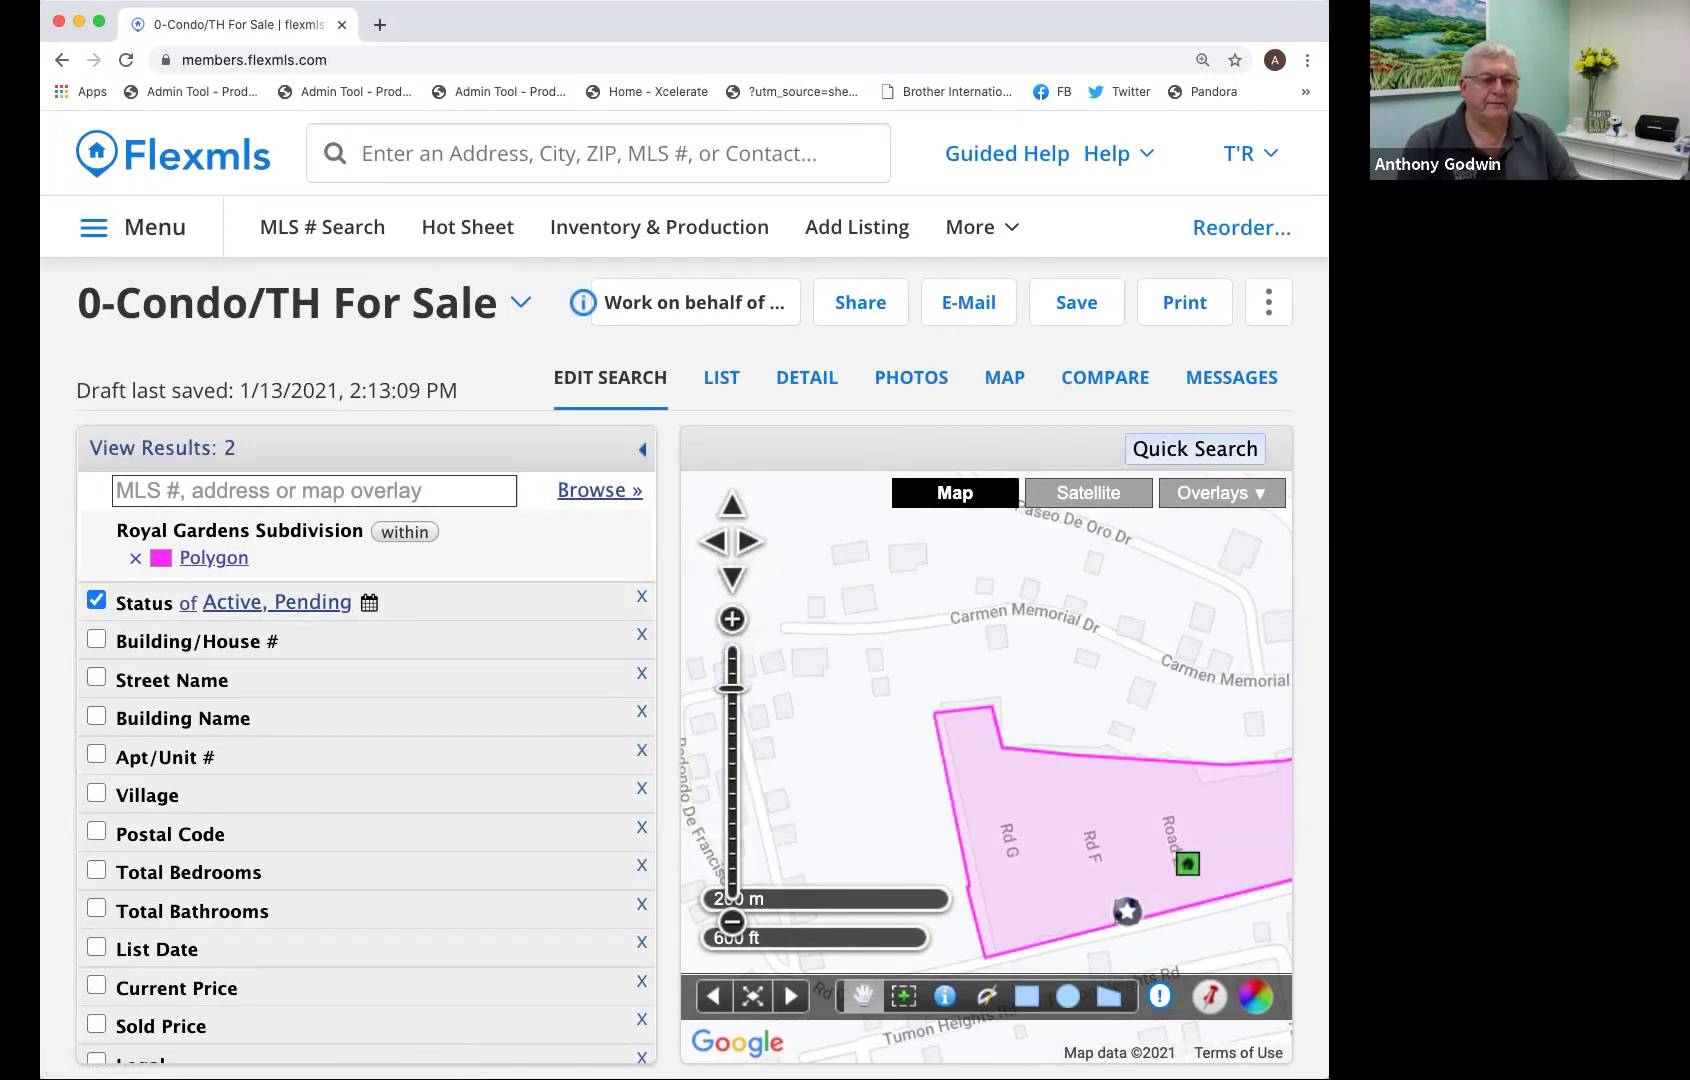
Replace the Royal Gardens location criterion with the Perez Acres Townhomes Subdivision polygon overlay.
click(599, 490)
scroll(860, 880, down, 5)
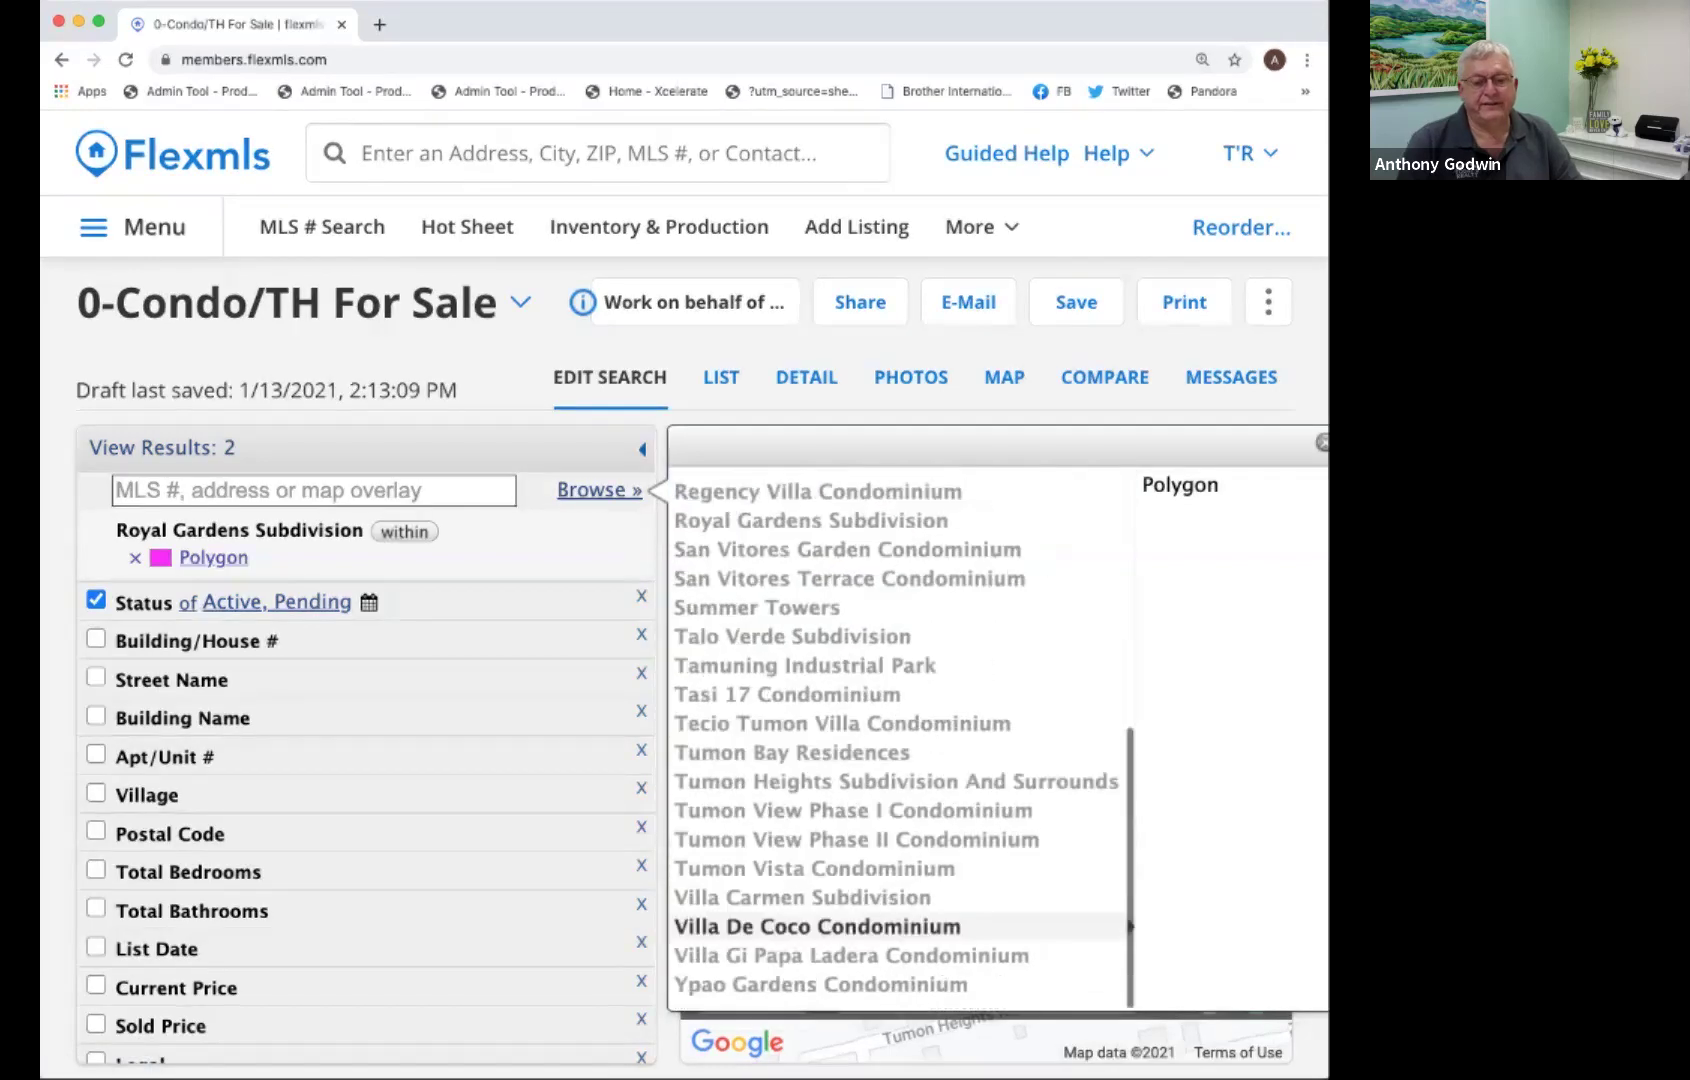
scroll(860, 880, up, 5)
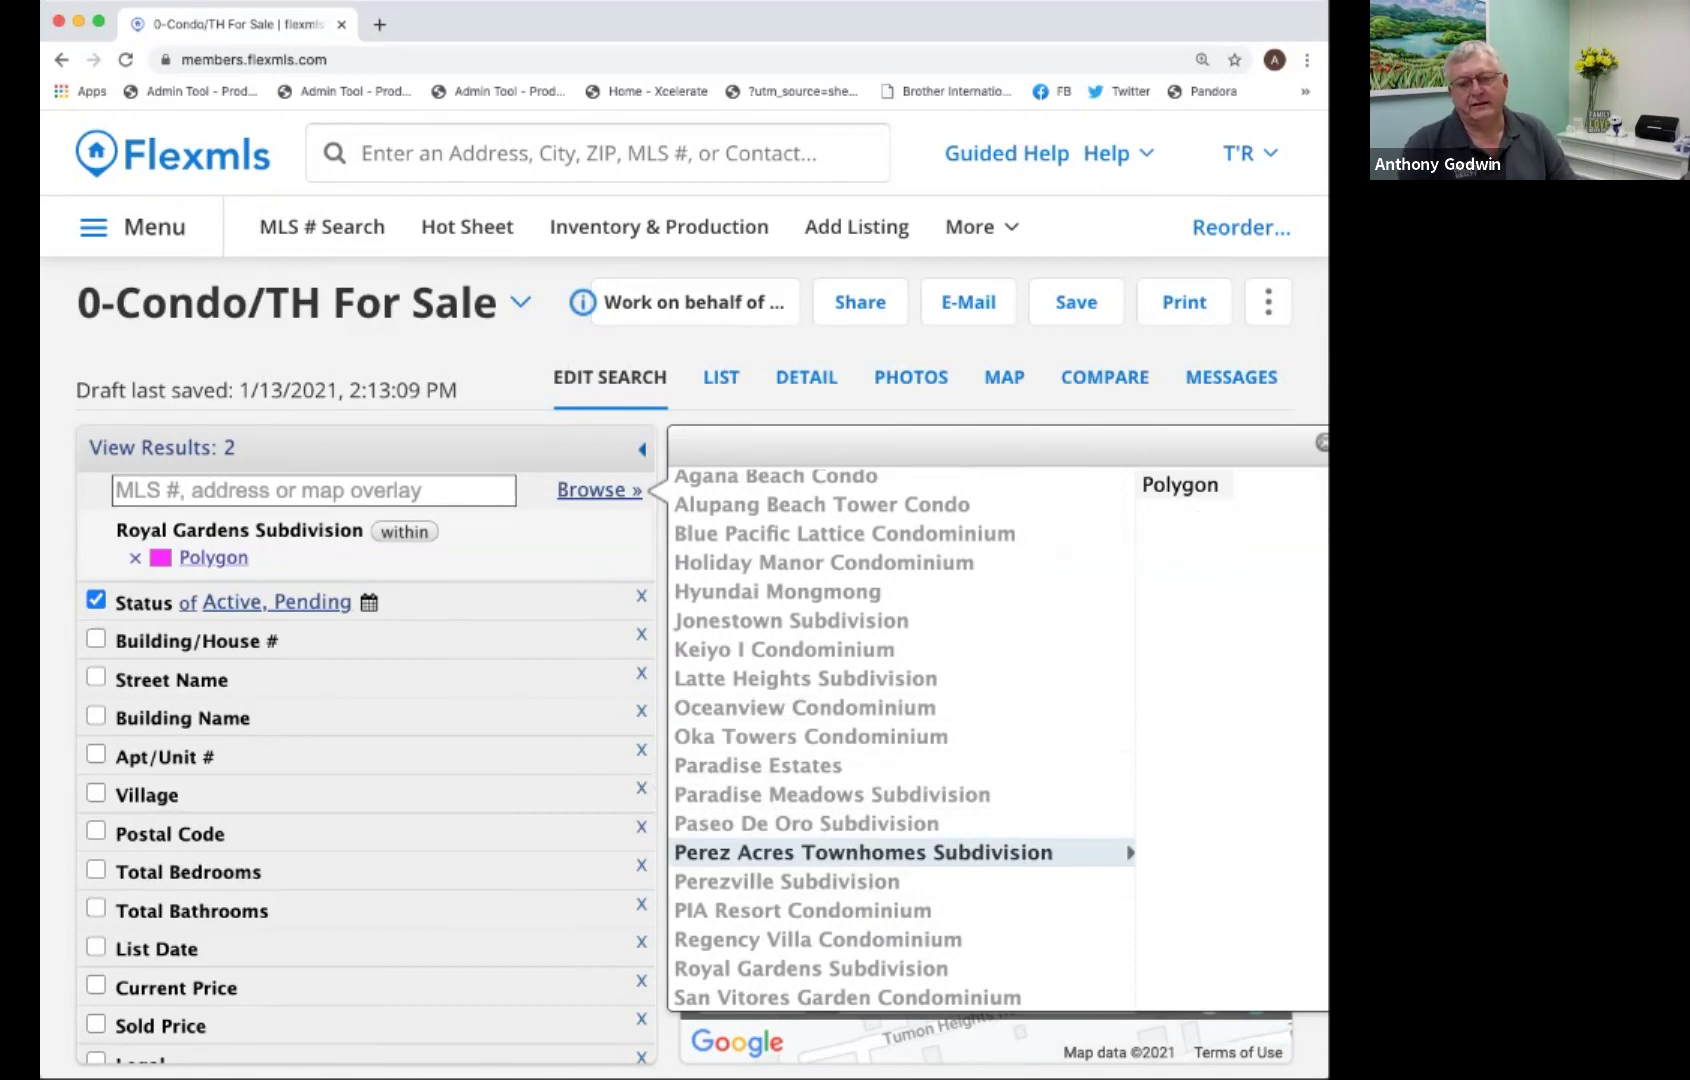
double_click(1180, 485)
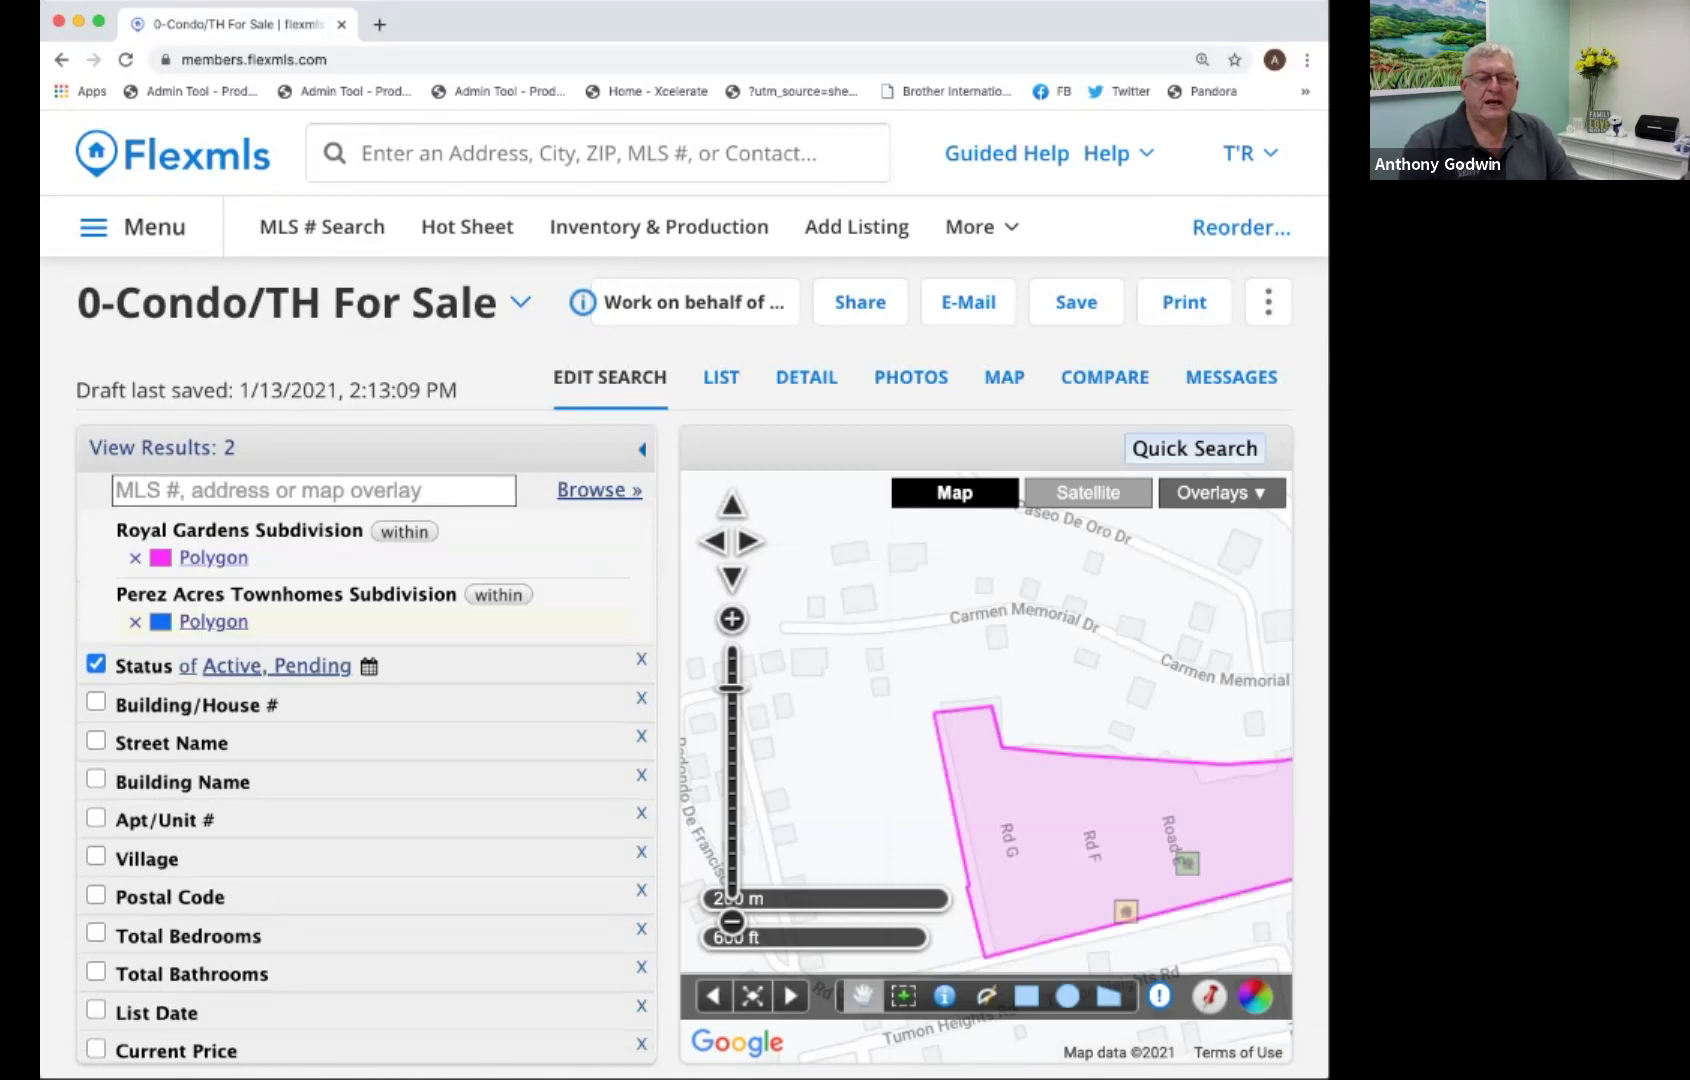
click(135, 557)
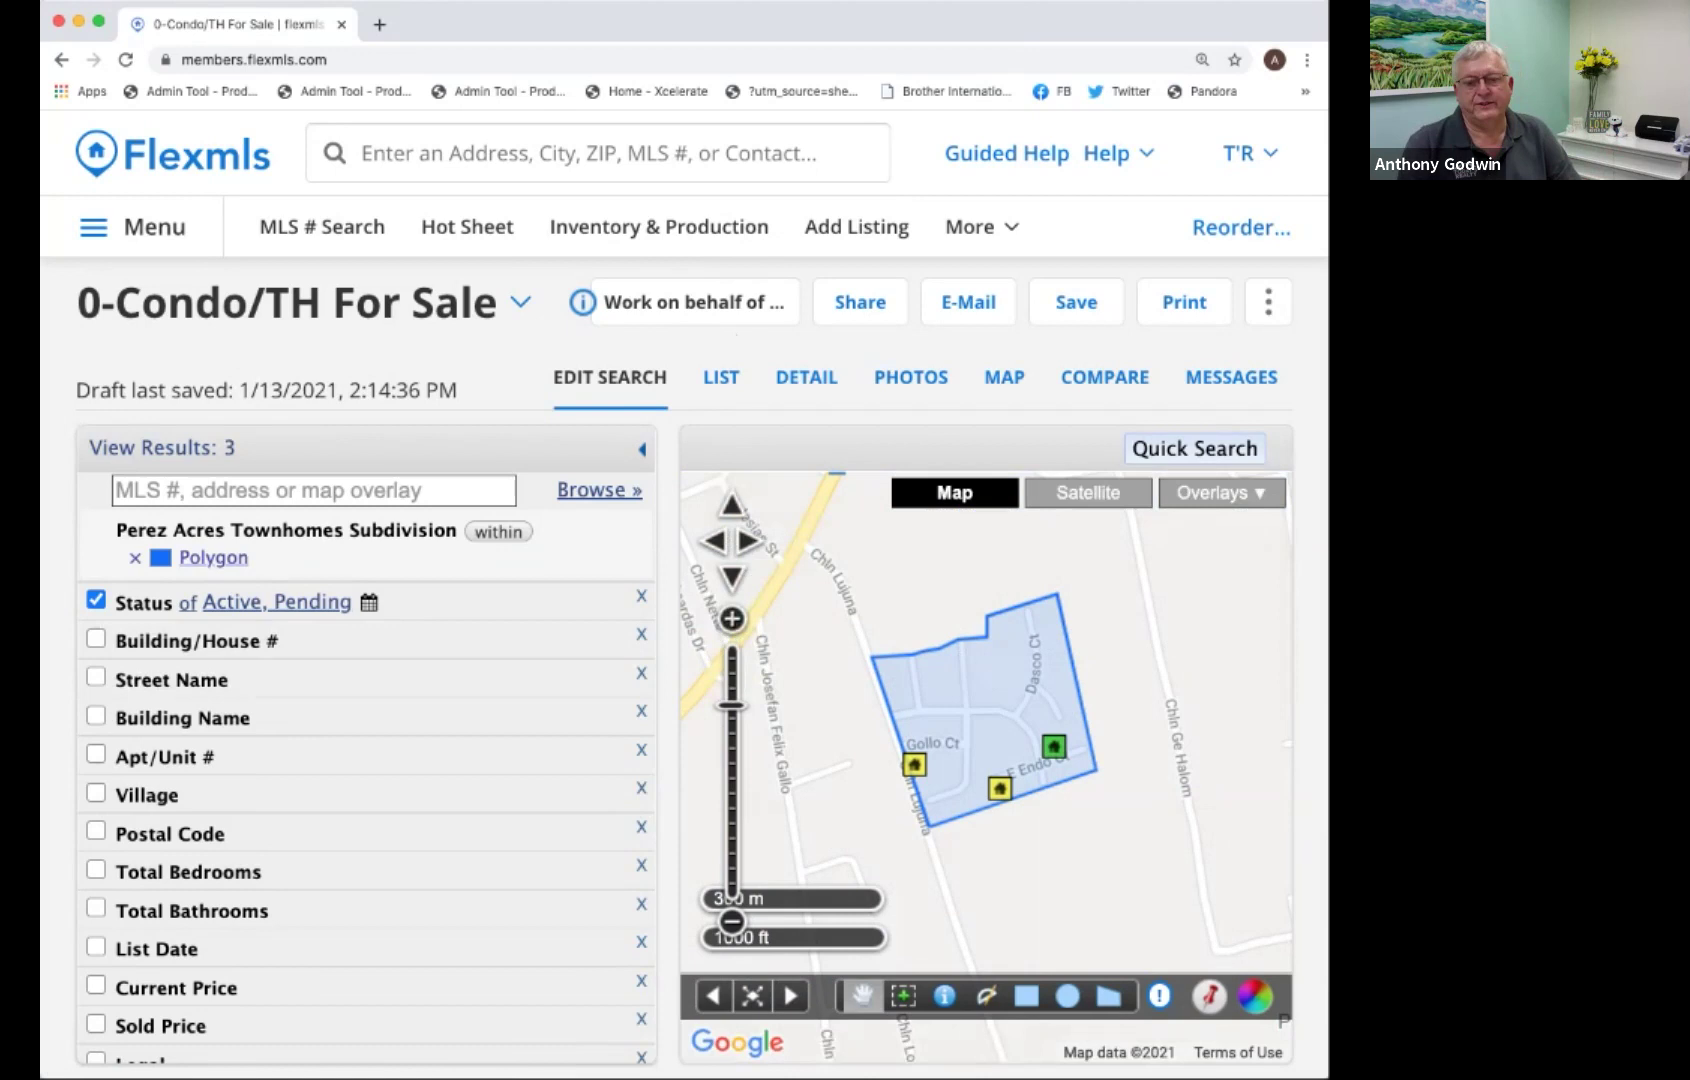
View Perez Acres in satellite imagery and on the street map, and check the active listing's activity.
click(1088, 492)
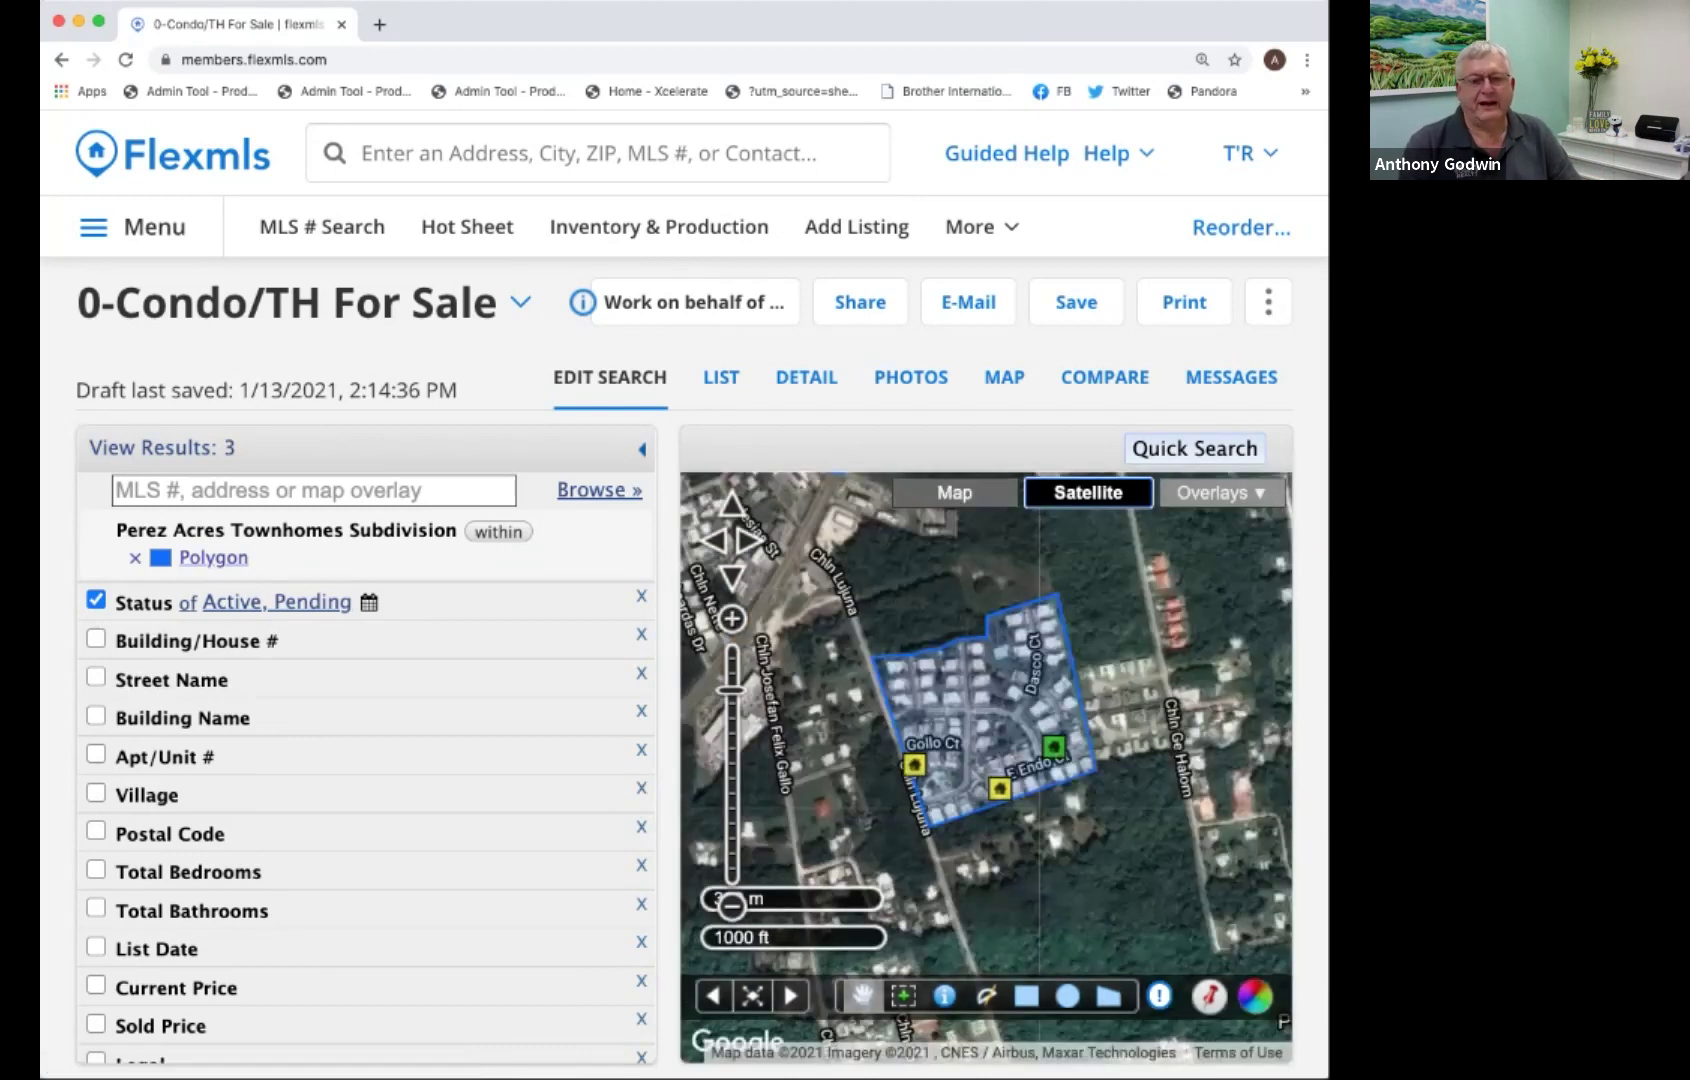
click(955, 492)
drag(732, 705, 732, 690)
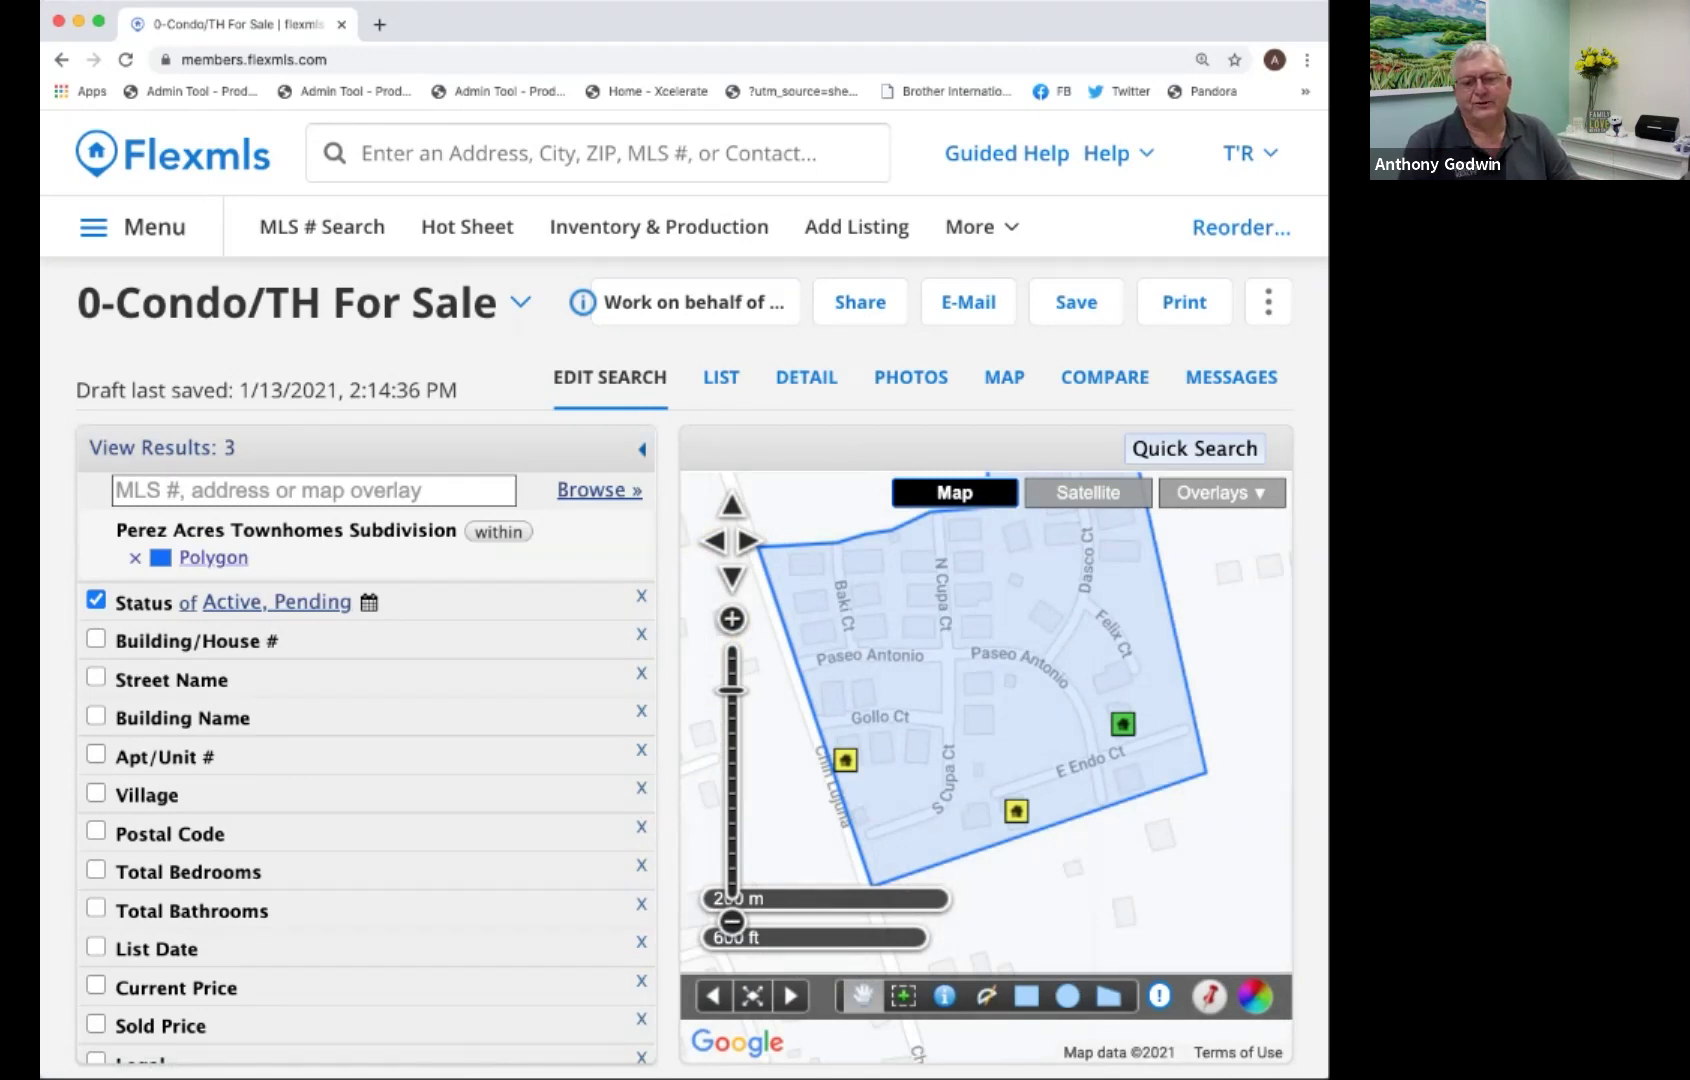
click(1120, 740)
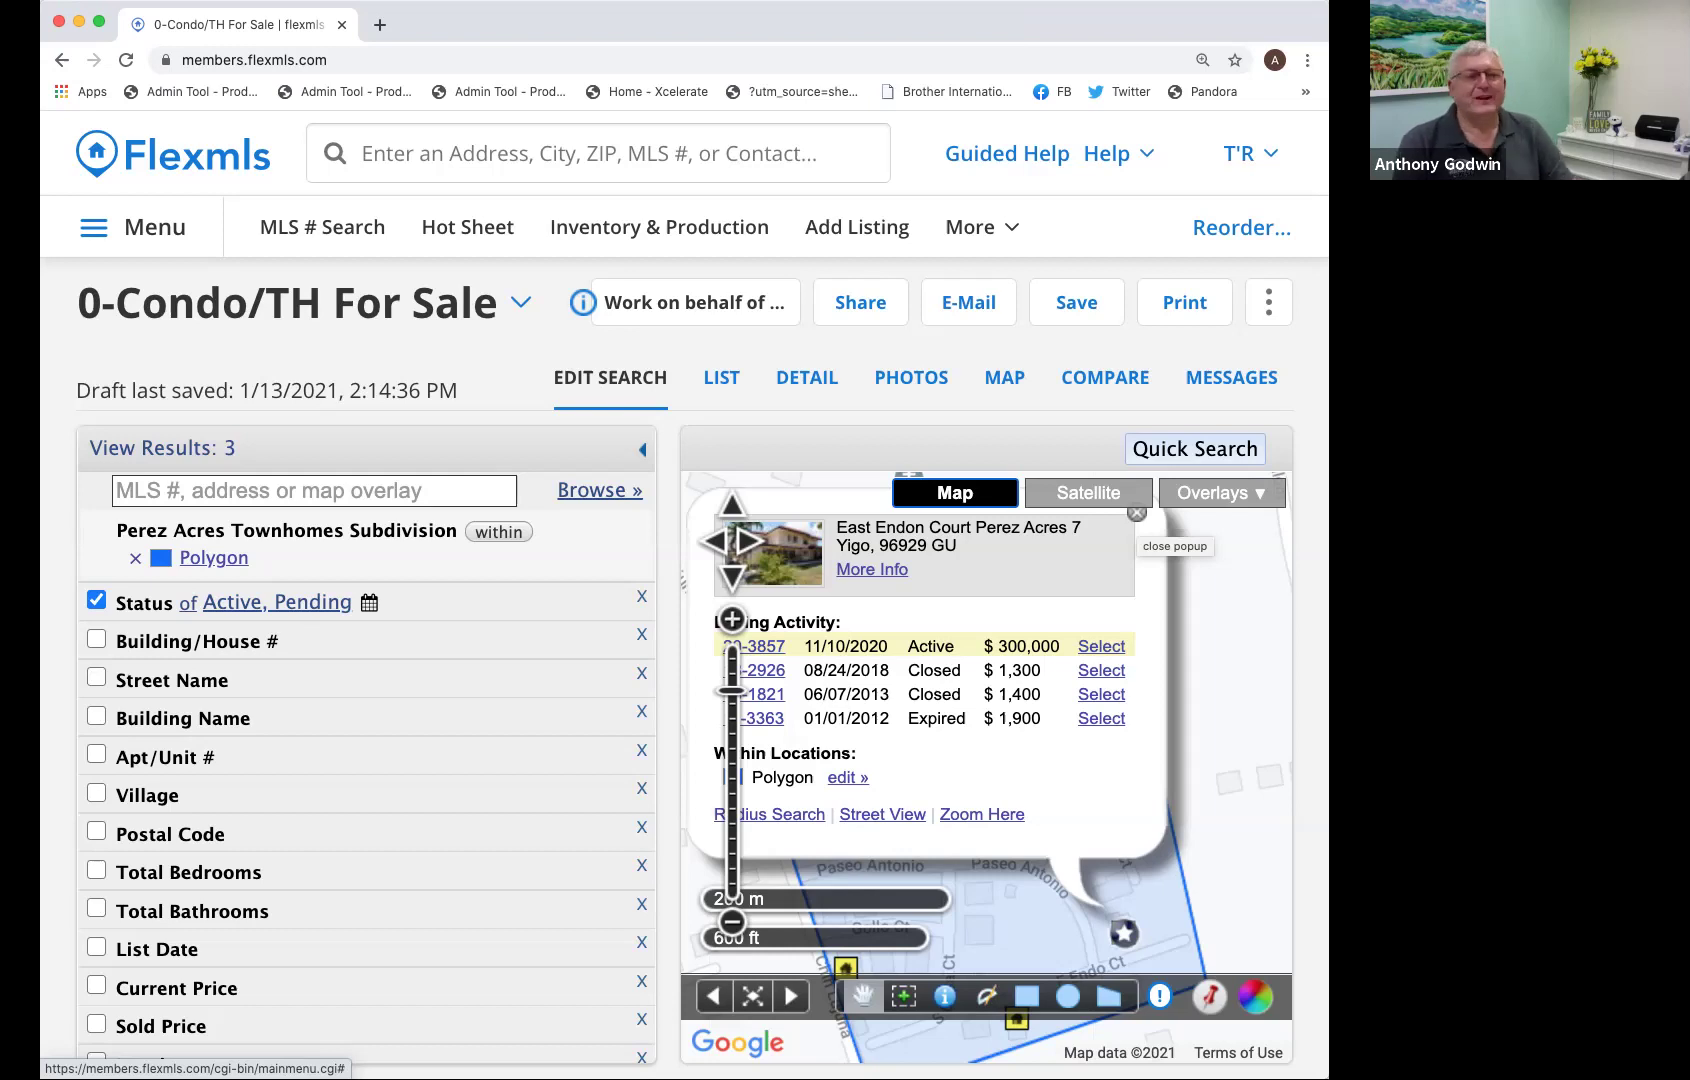
click(1137, 513)
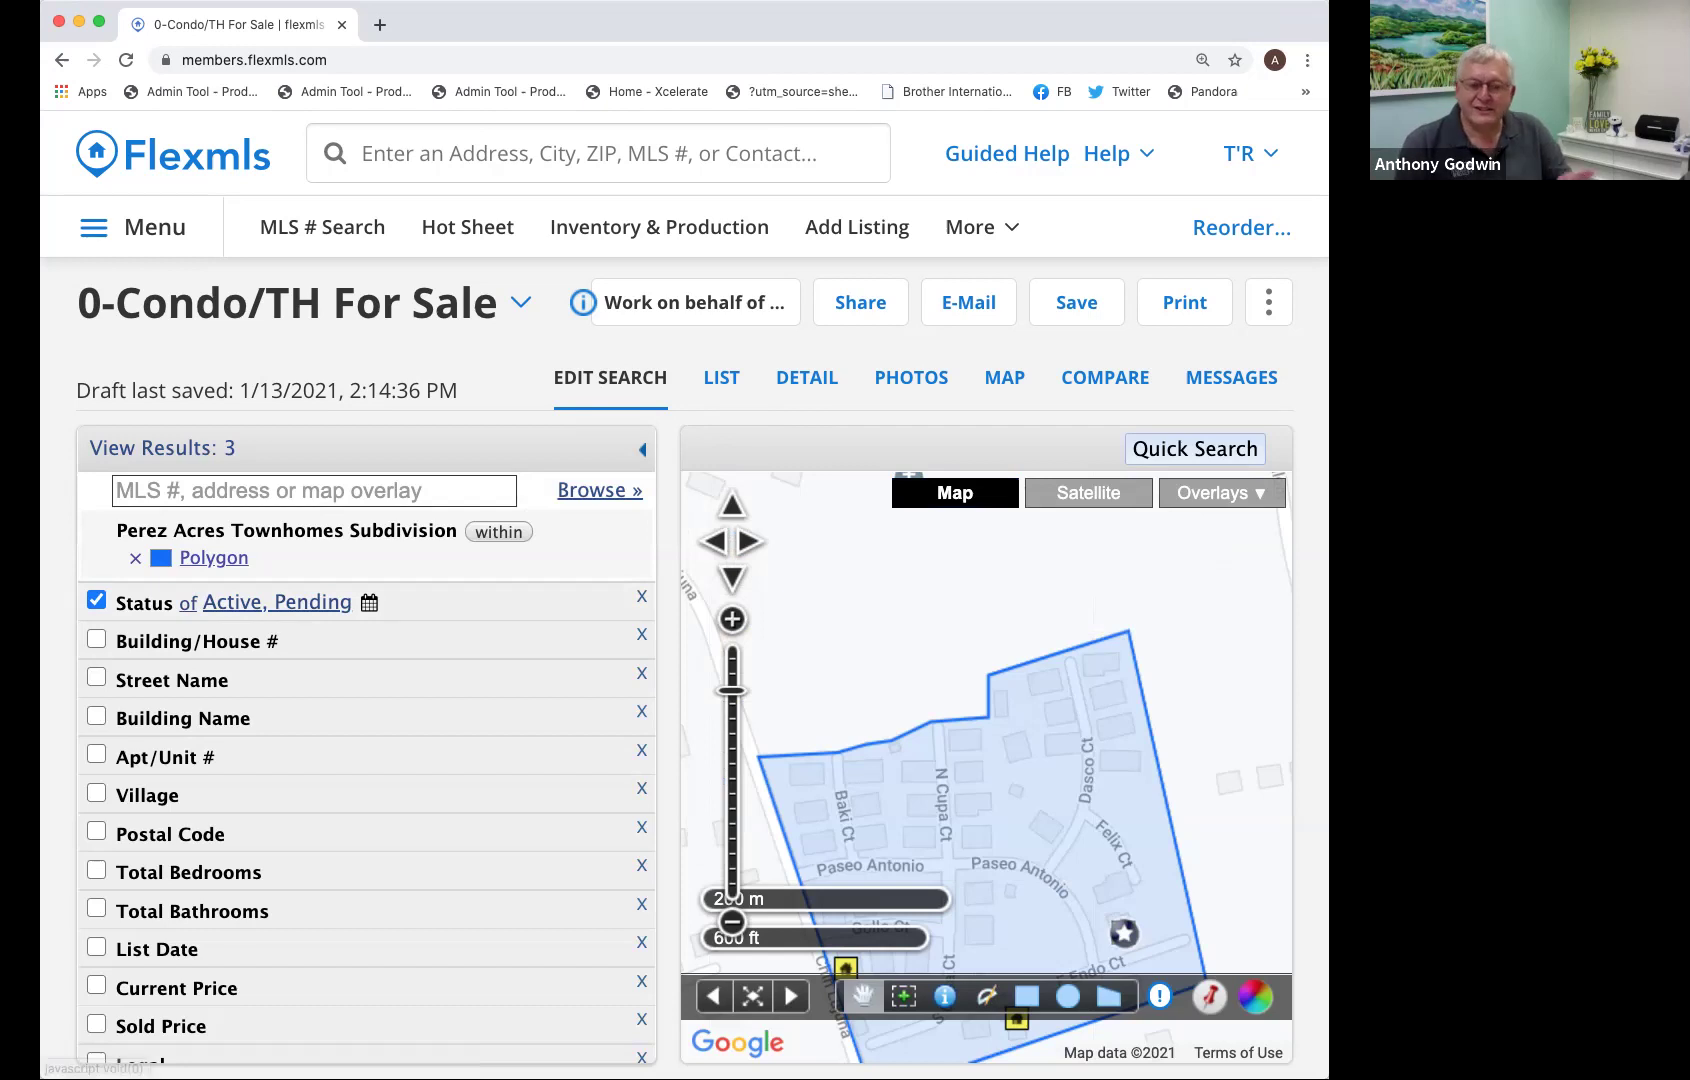
Replace the Perez Acres location criterion with the Oka Towers Condominium polygon overlay.
click(600, 490)
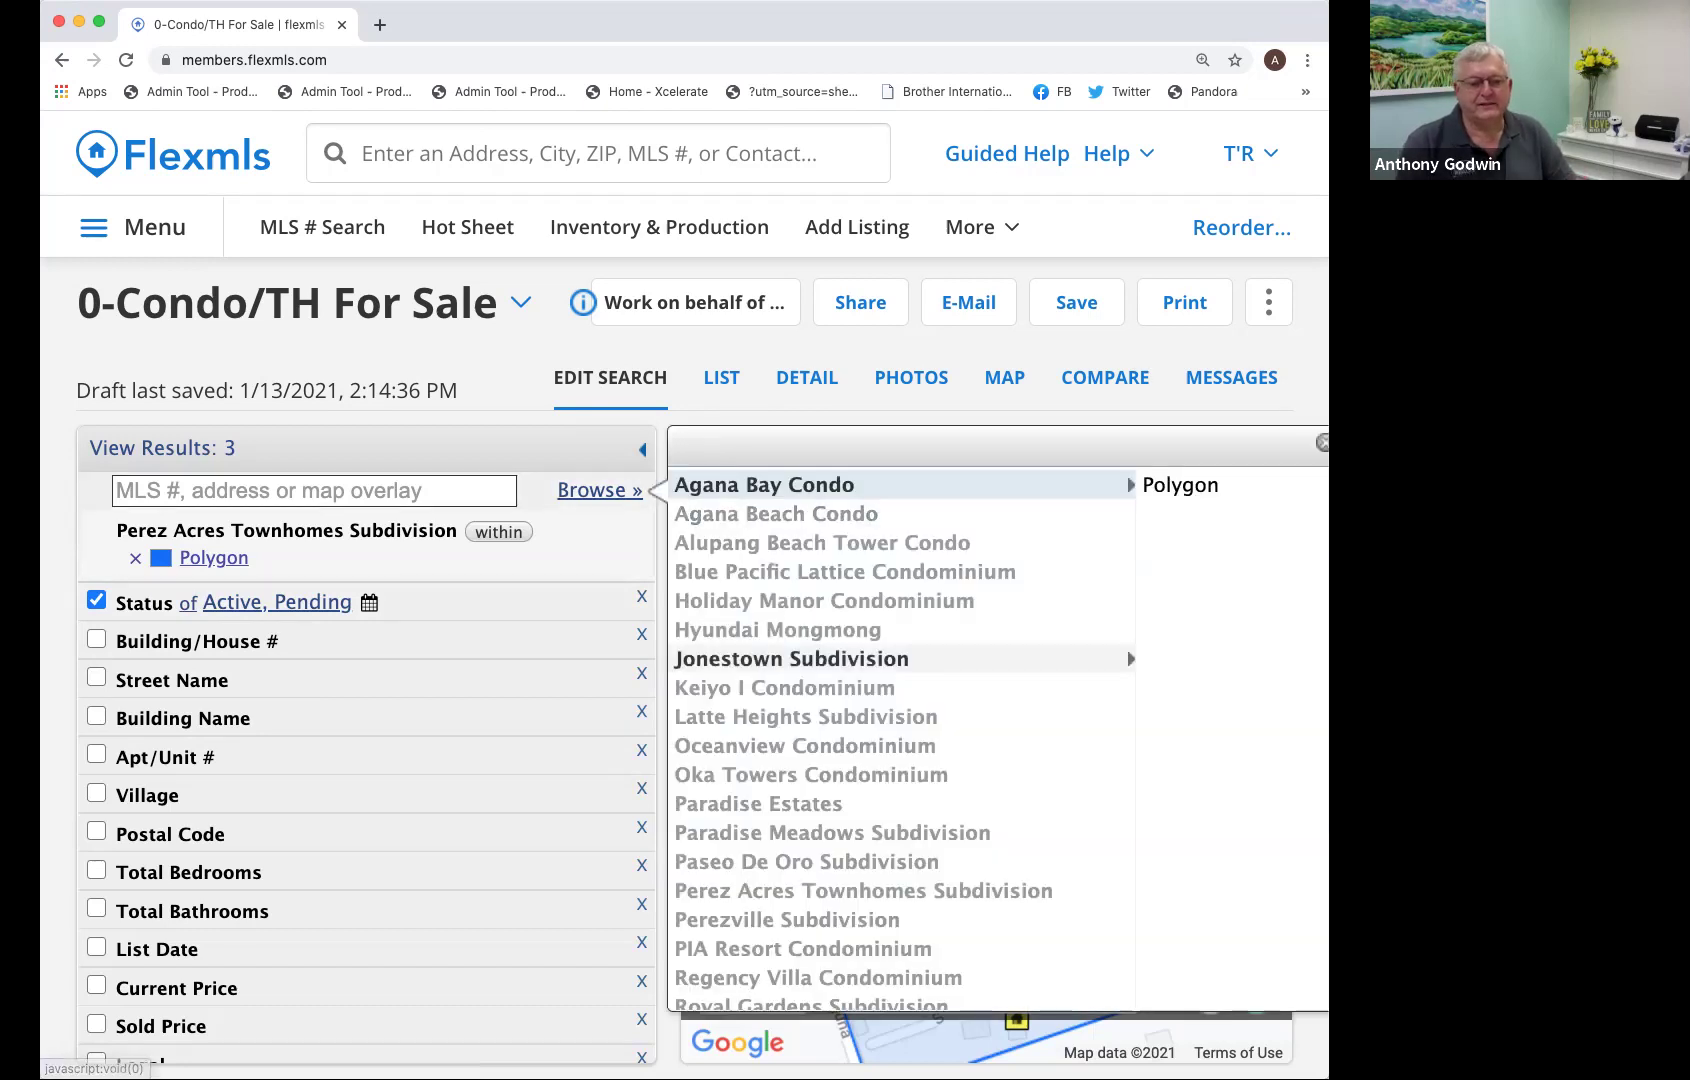
scroll(790, 658, down, 5)
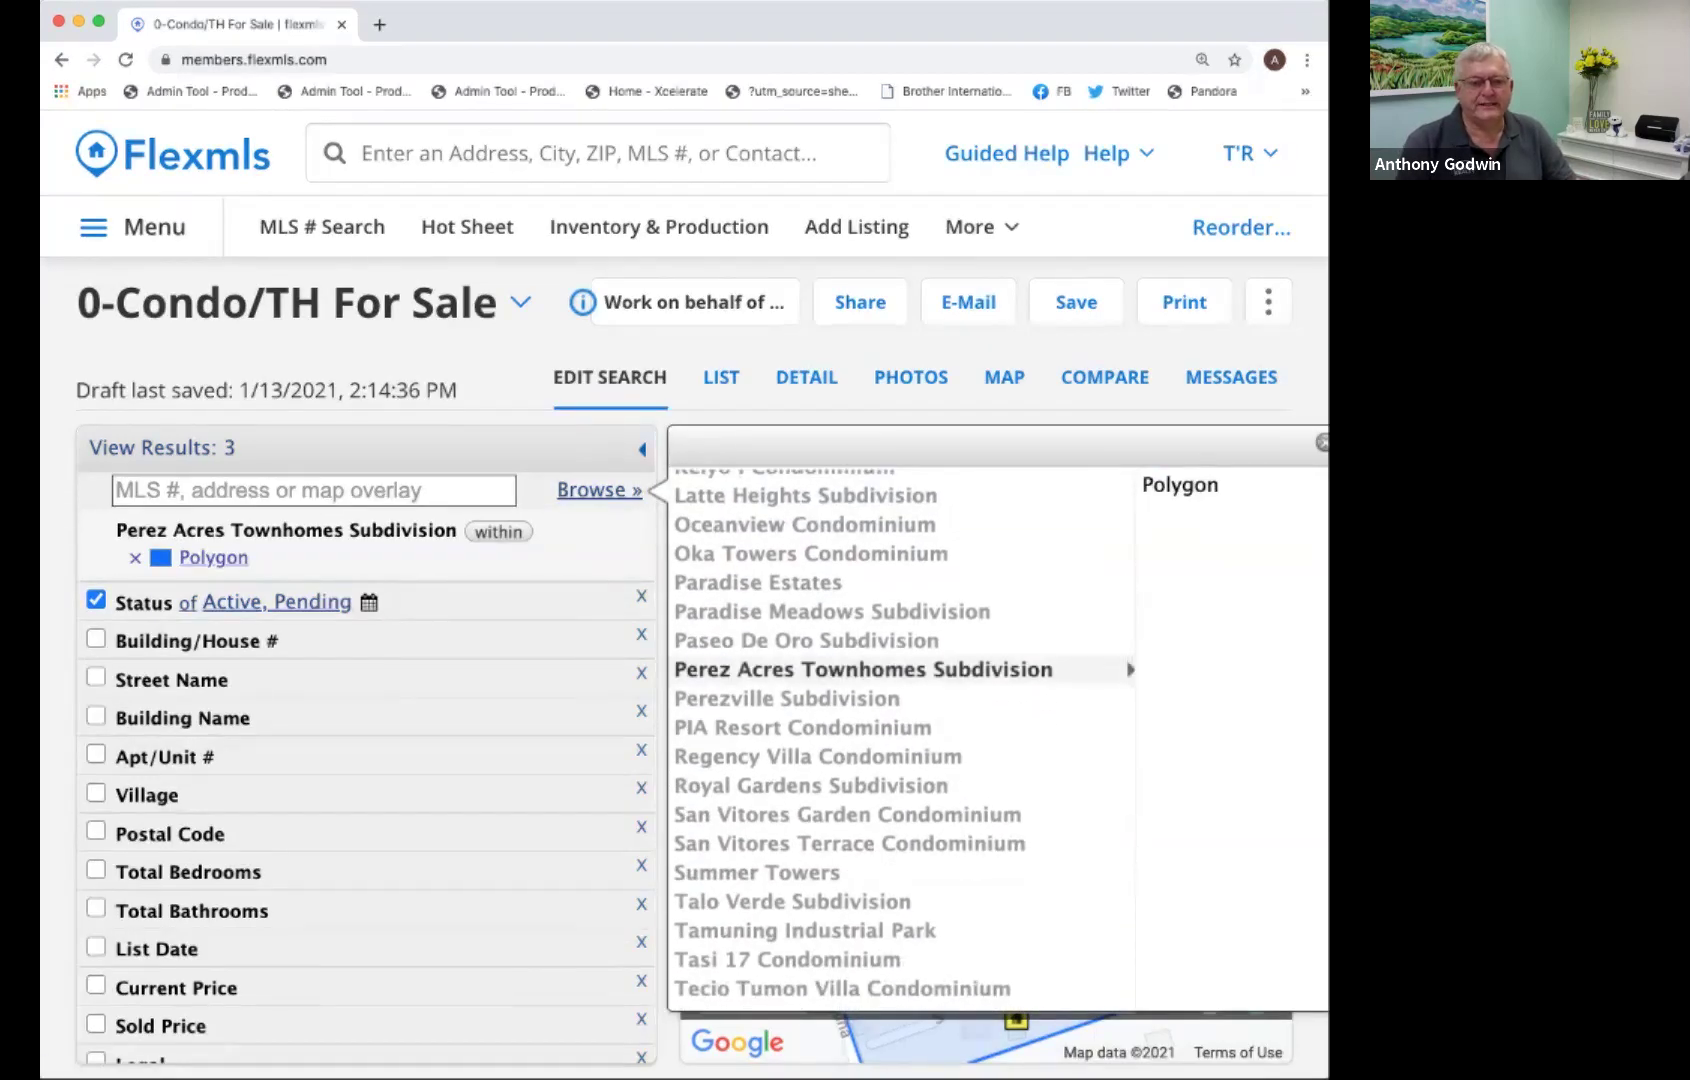
scroll(790, 665, up, 2)
scroll(790, 664, up, 1)
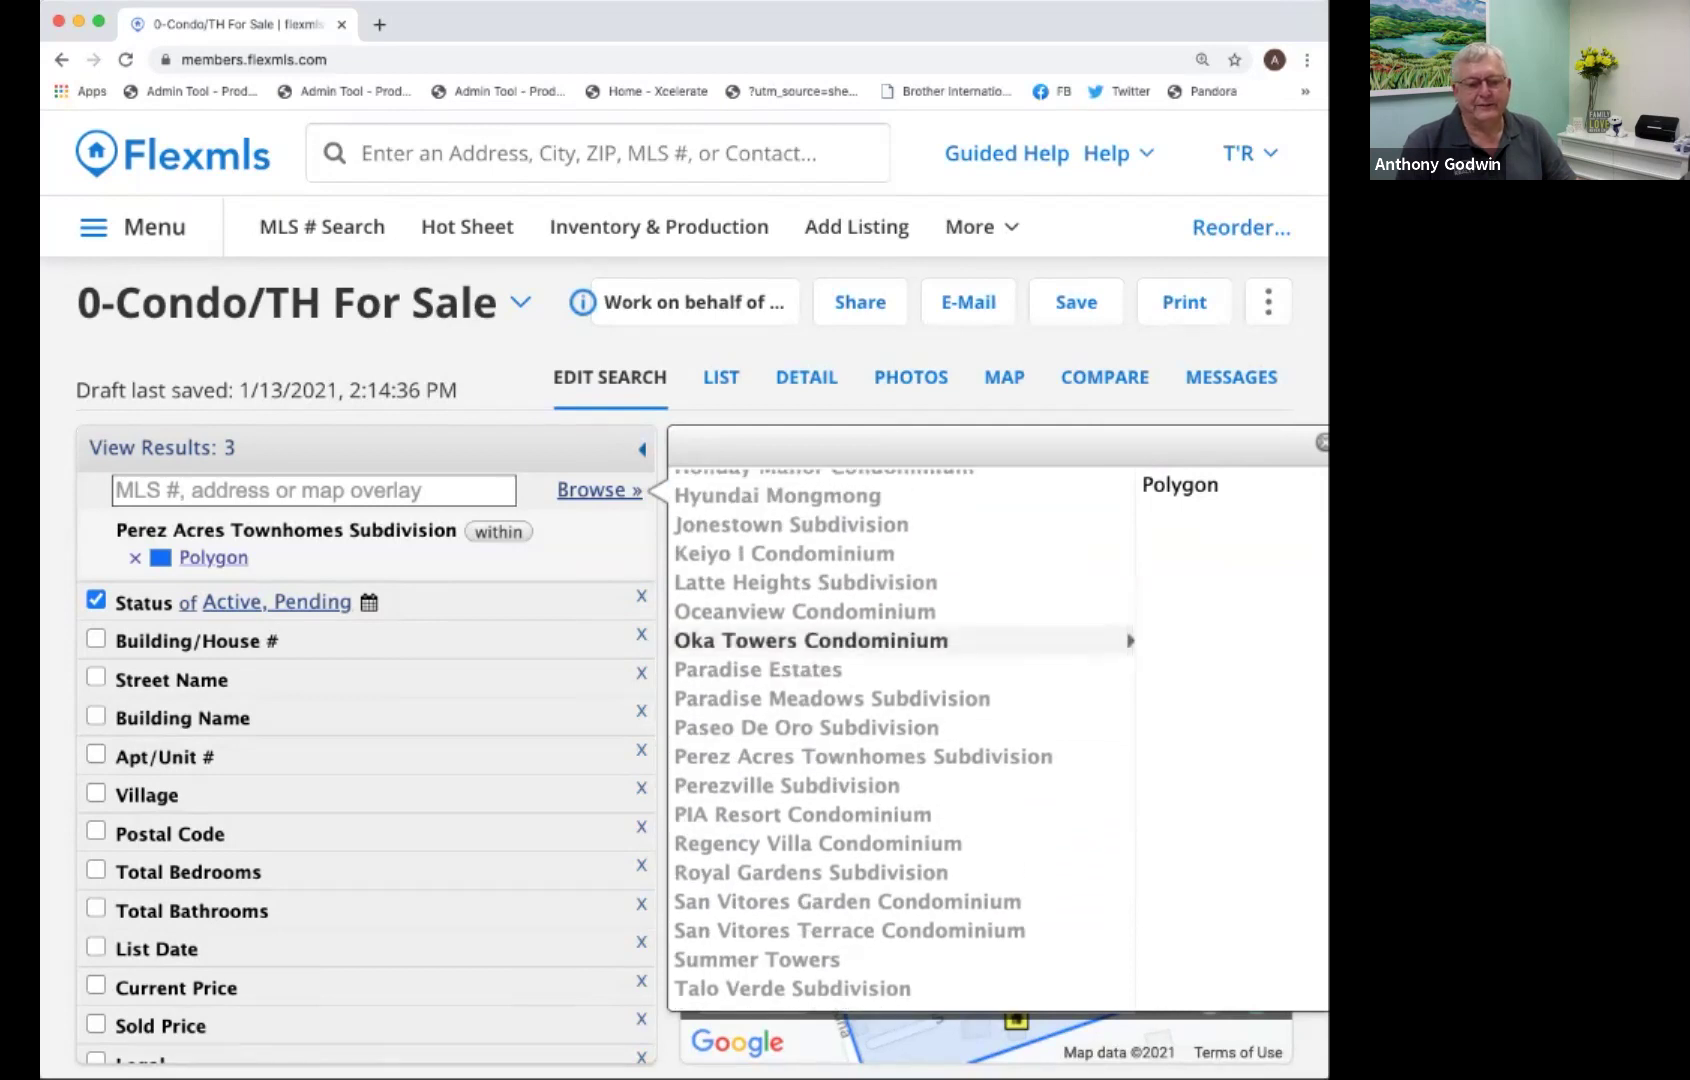
scroll(790, 640, down, 1)
scroll(790, 640, up, 2)
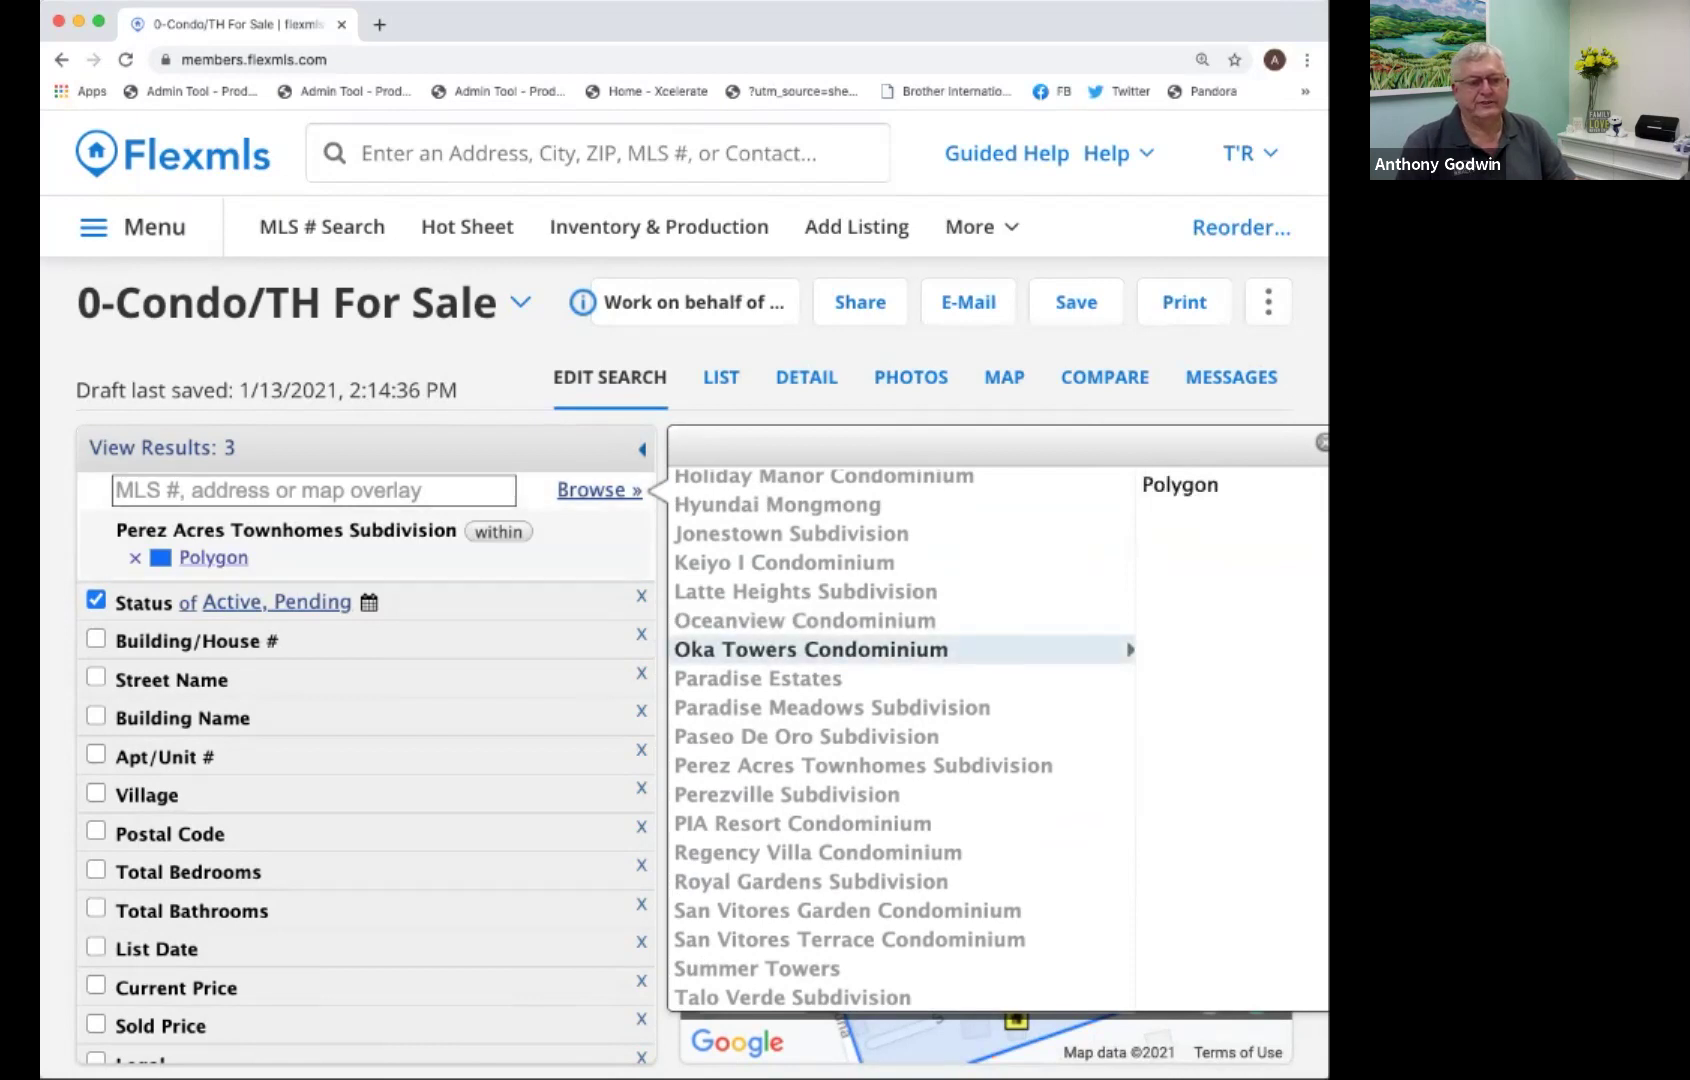
click(135, 558)
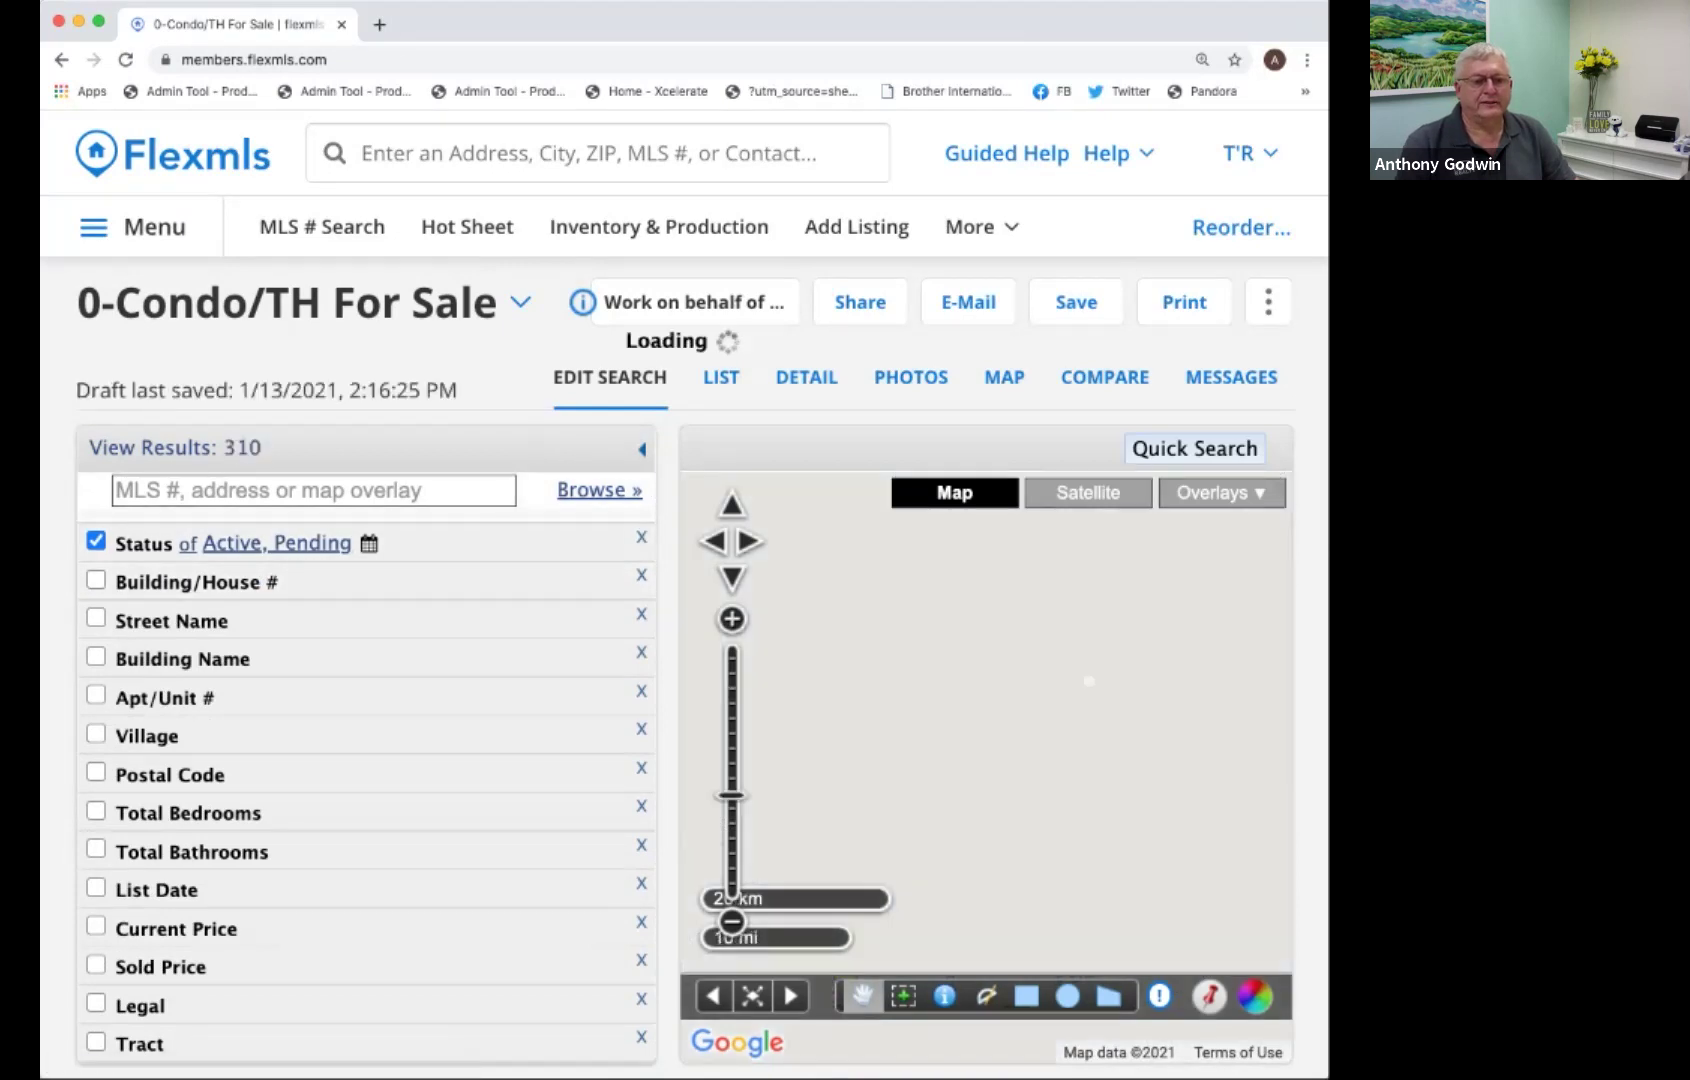
click(598, 490)
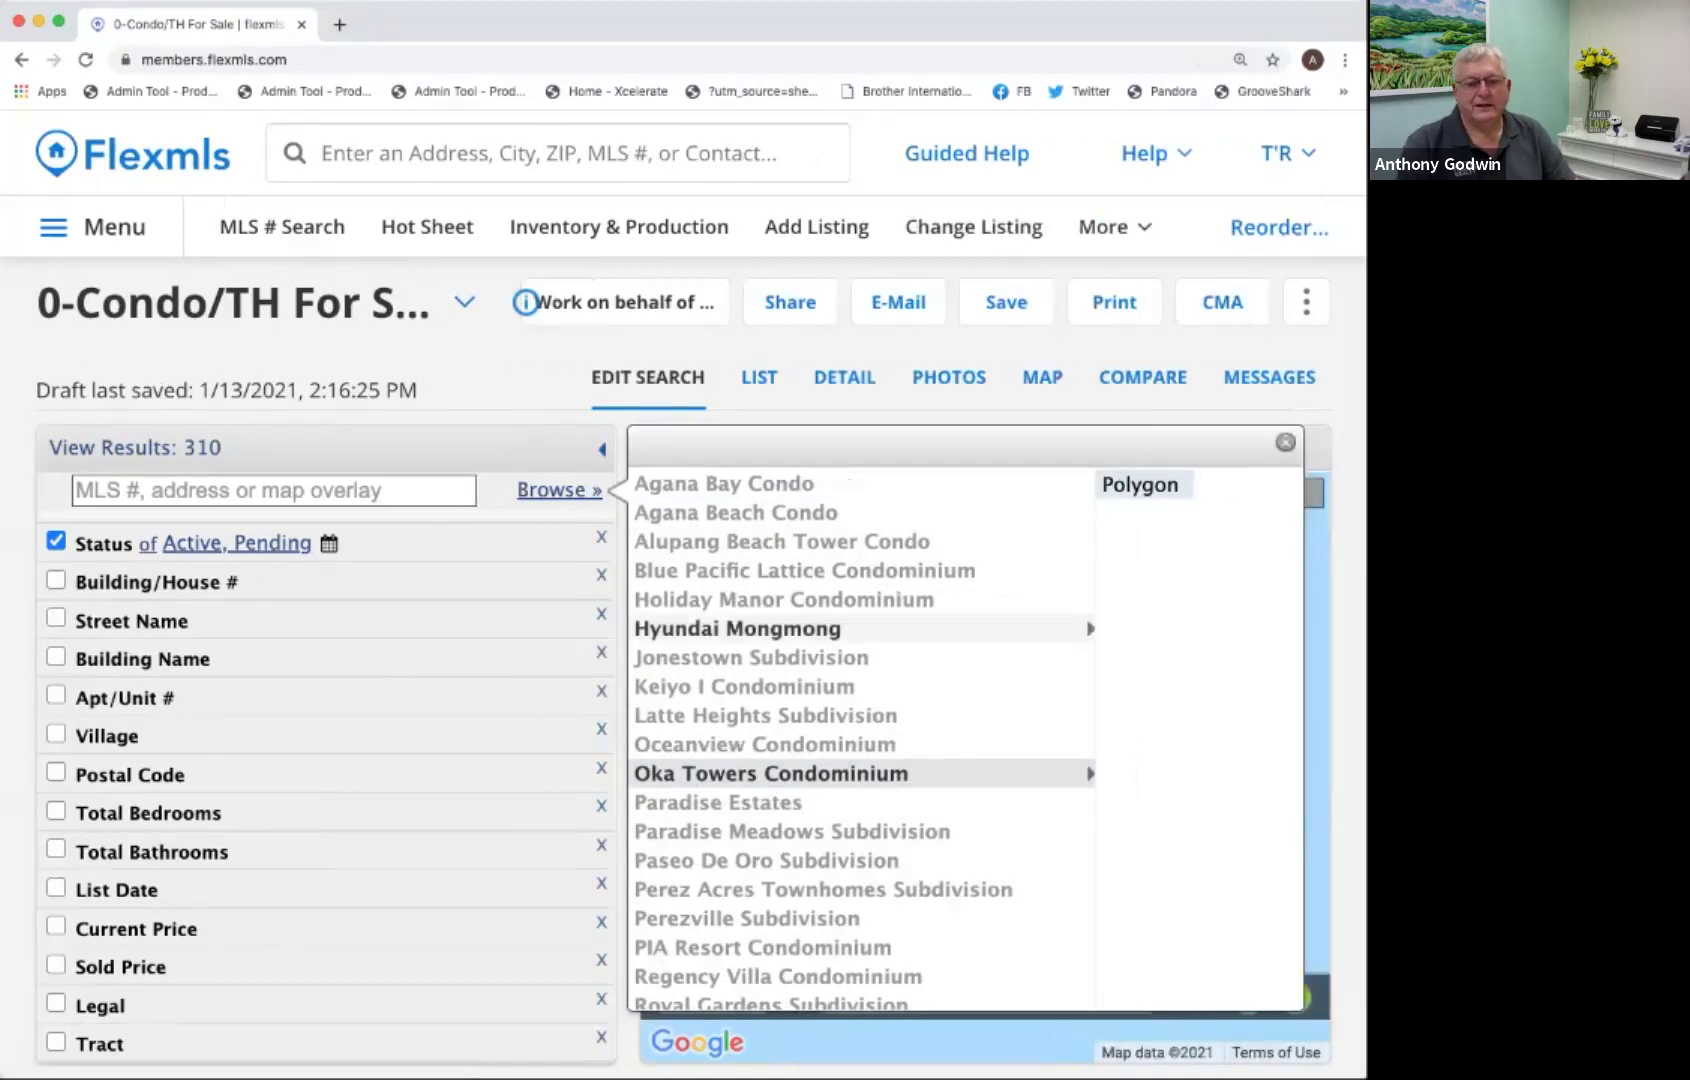
click(1140, 484)
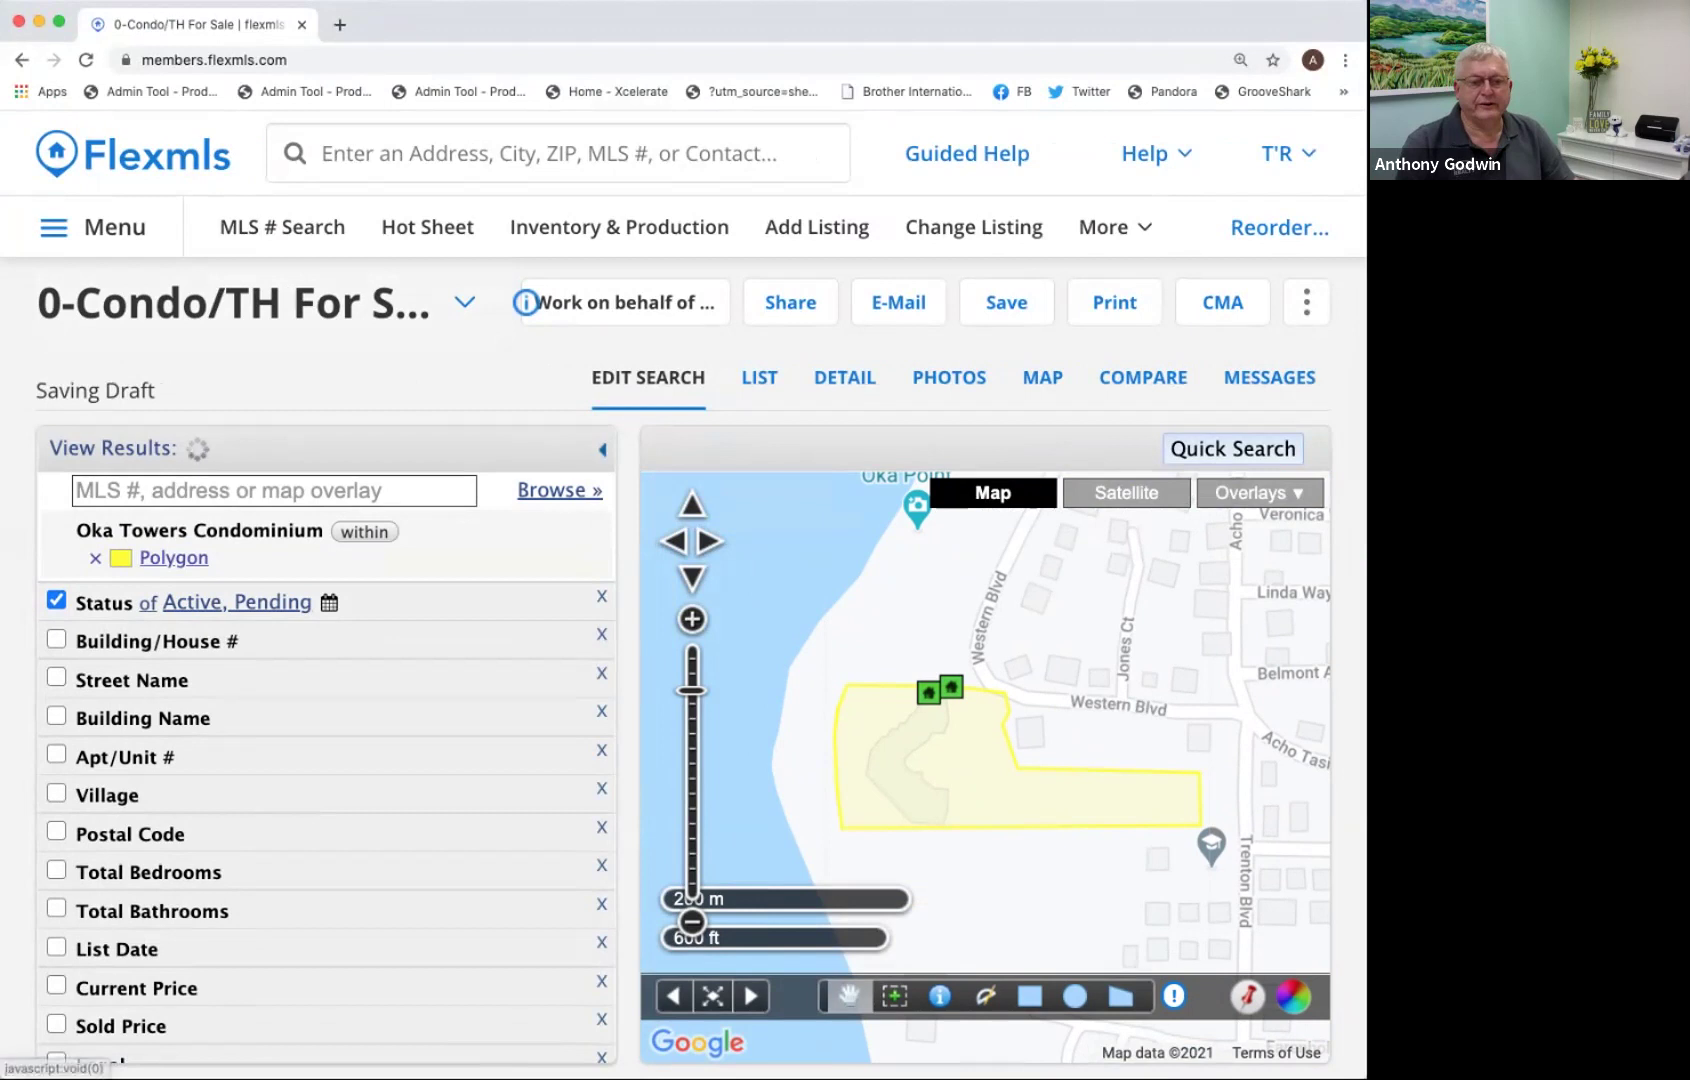
Look through the full list of available map overlays, from Agana Bay Condo to Ypao Gardens Condominium.
click(559, 490)
scroll(860, 672, down, 1)
scroll(760, 602, down, 5)
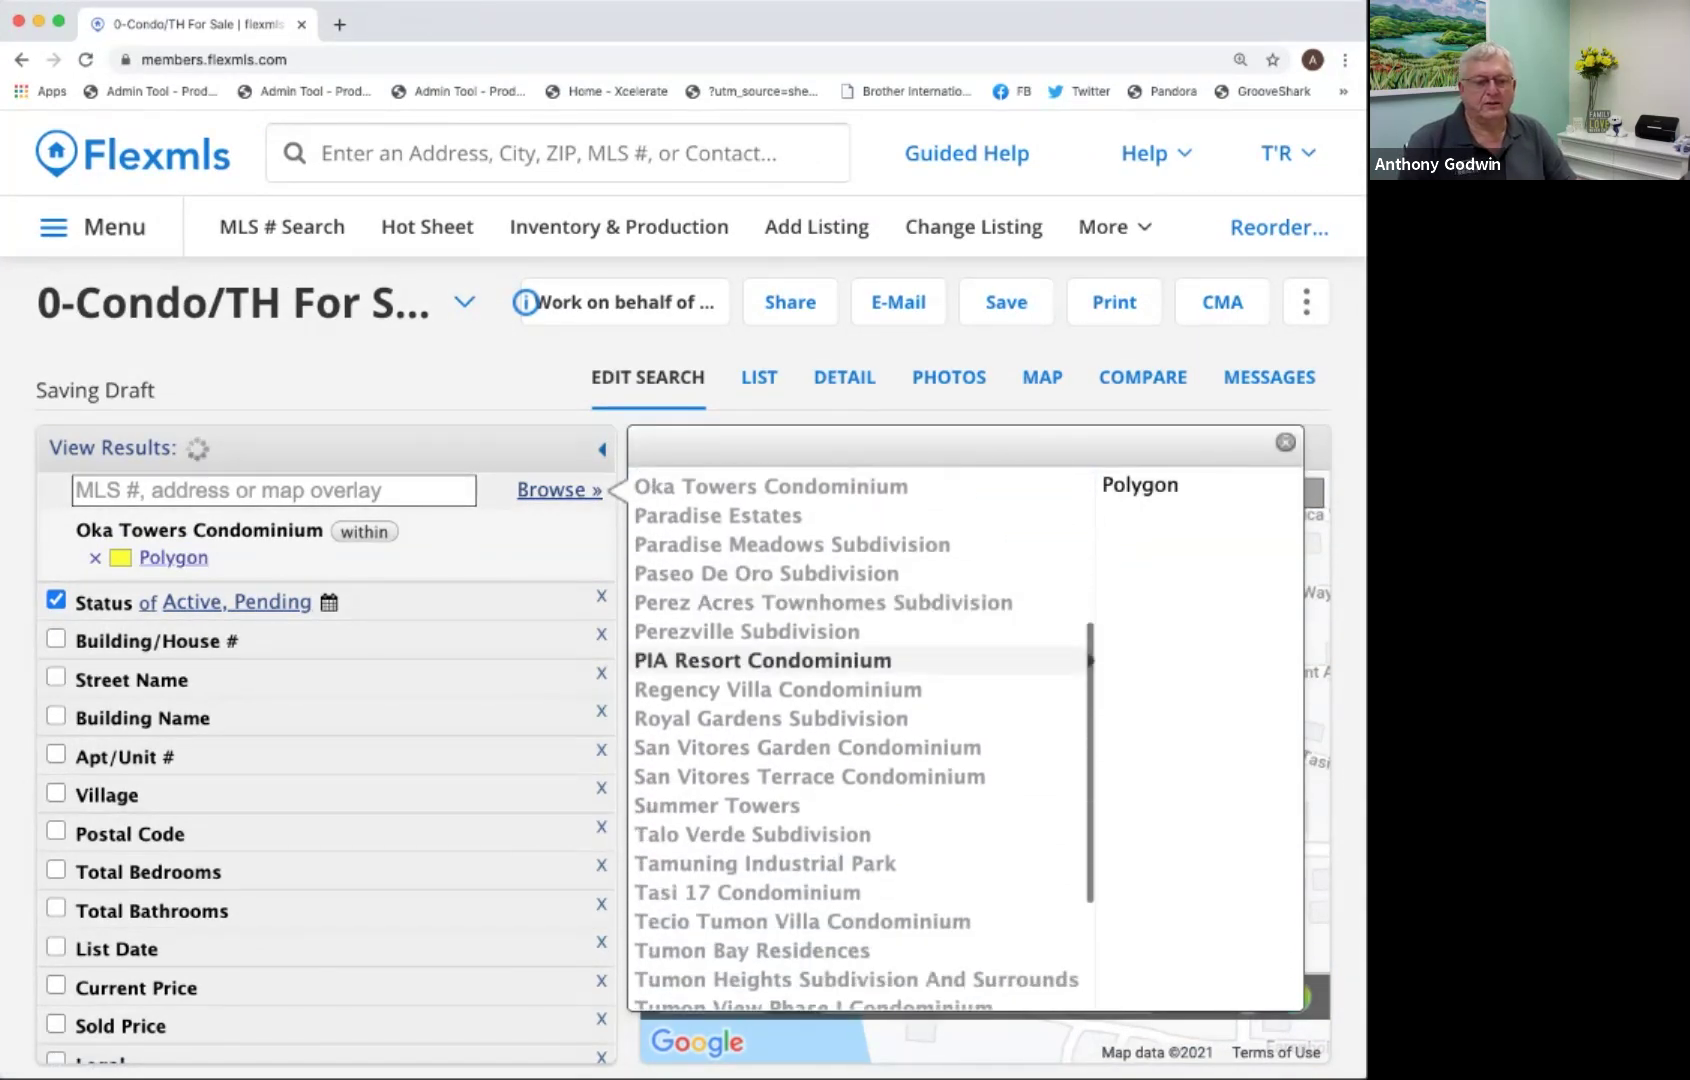
scroll(760, 680, down, 1)
scroll(760, 690, down, 4)
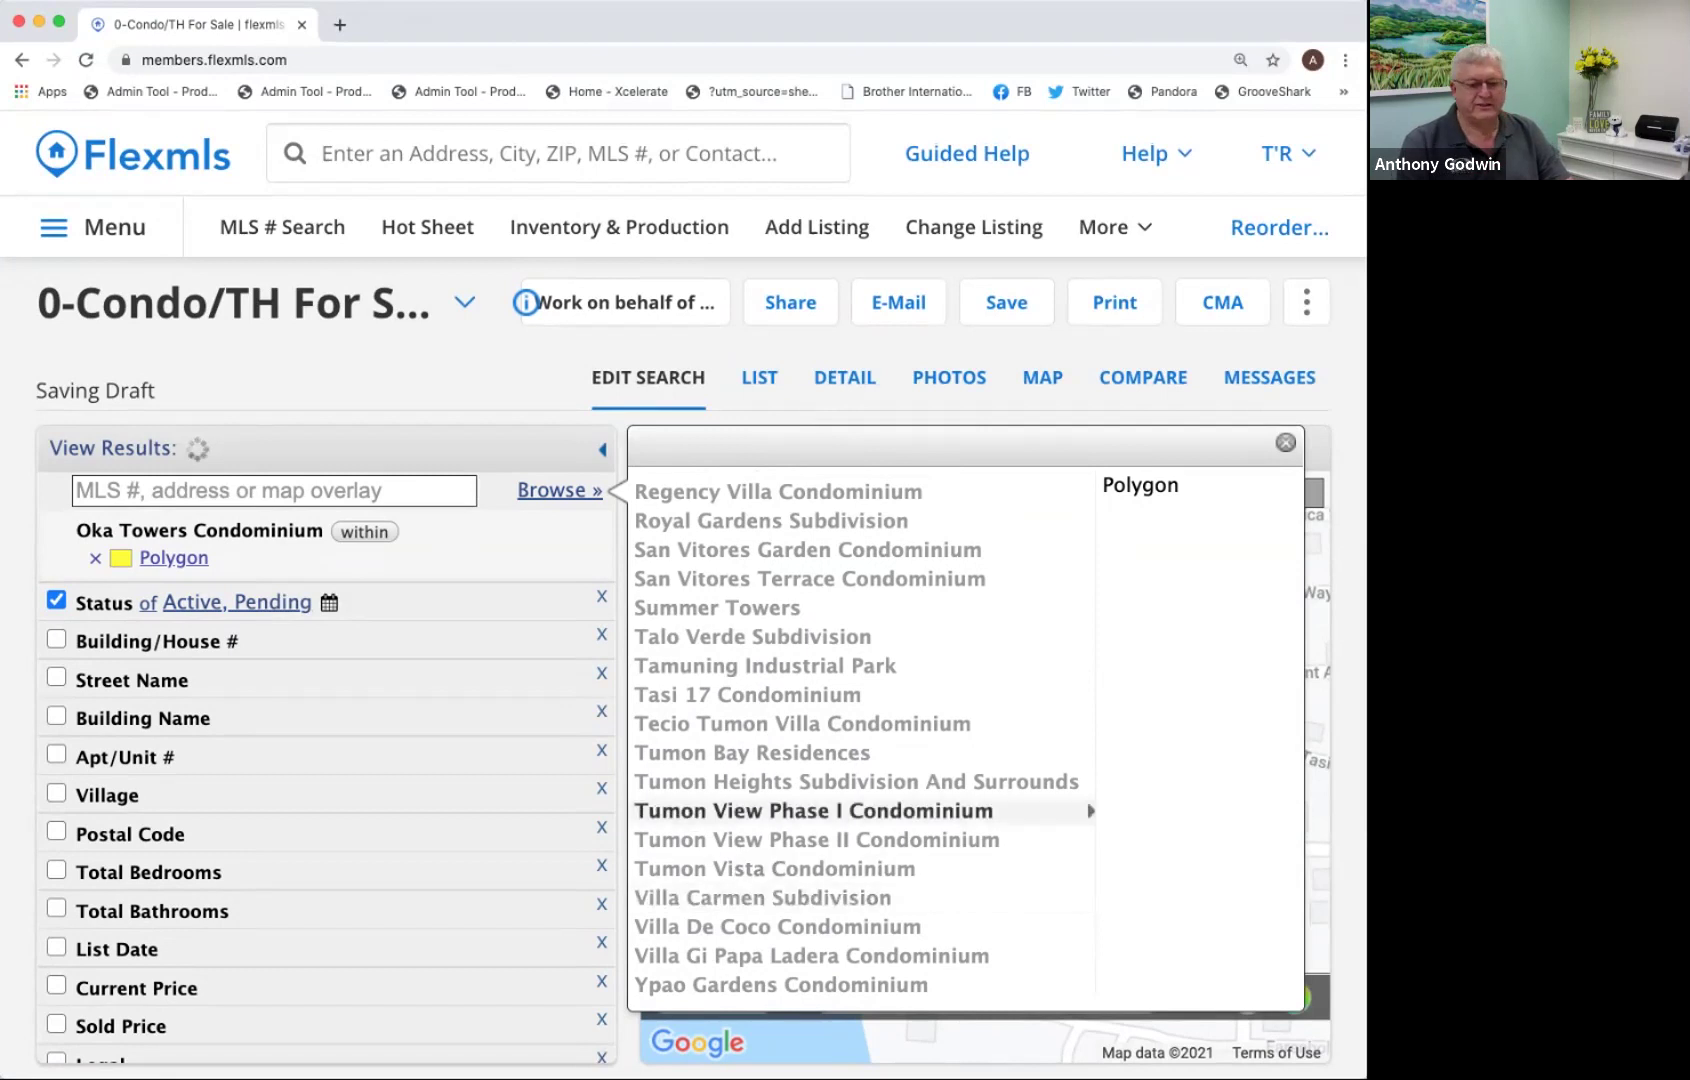
scroll(860, 697, up, 10)
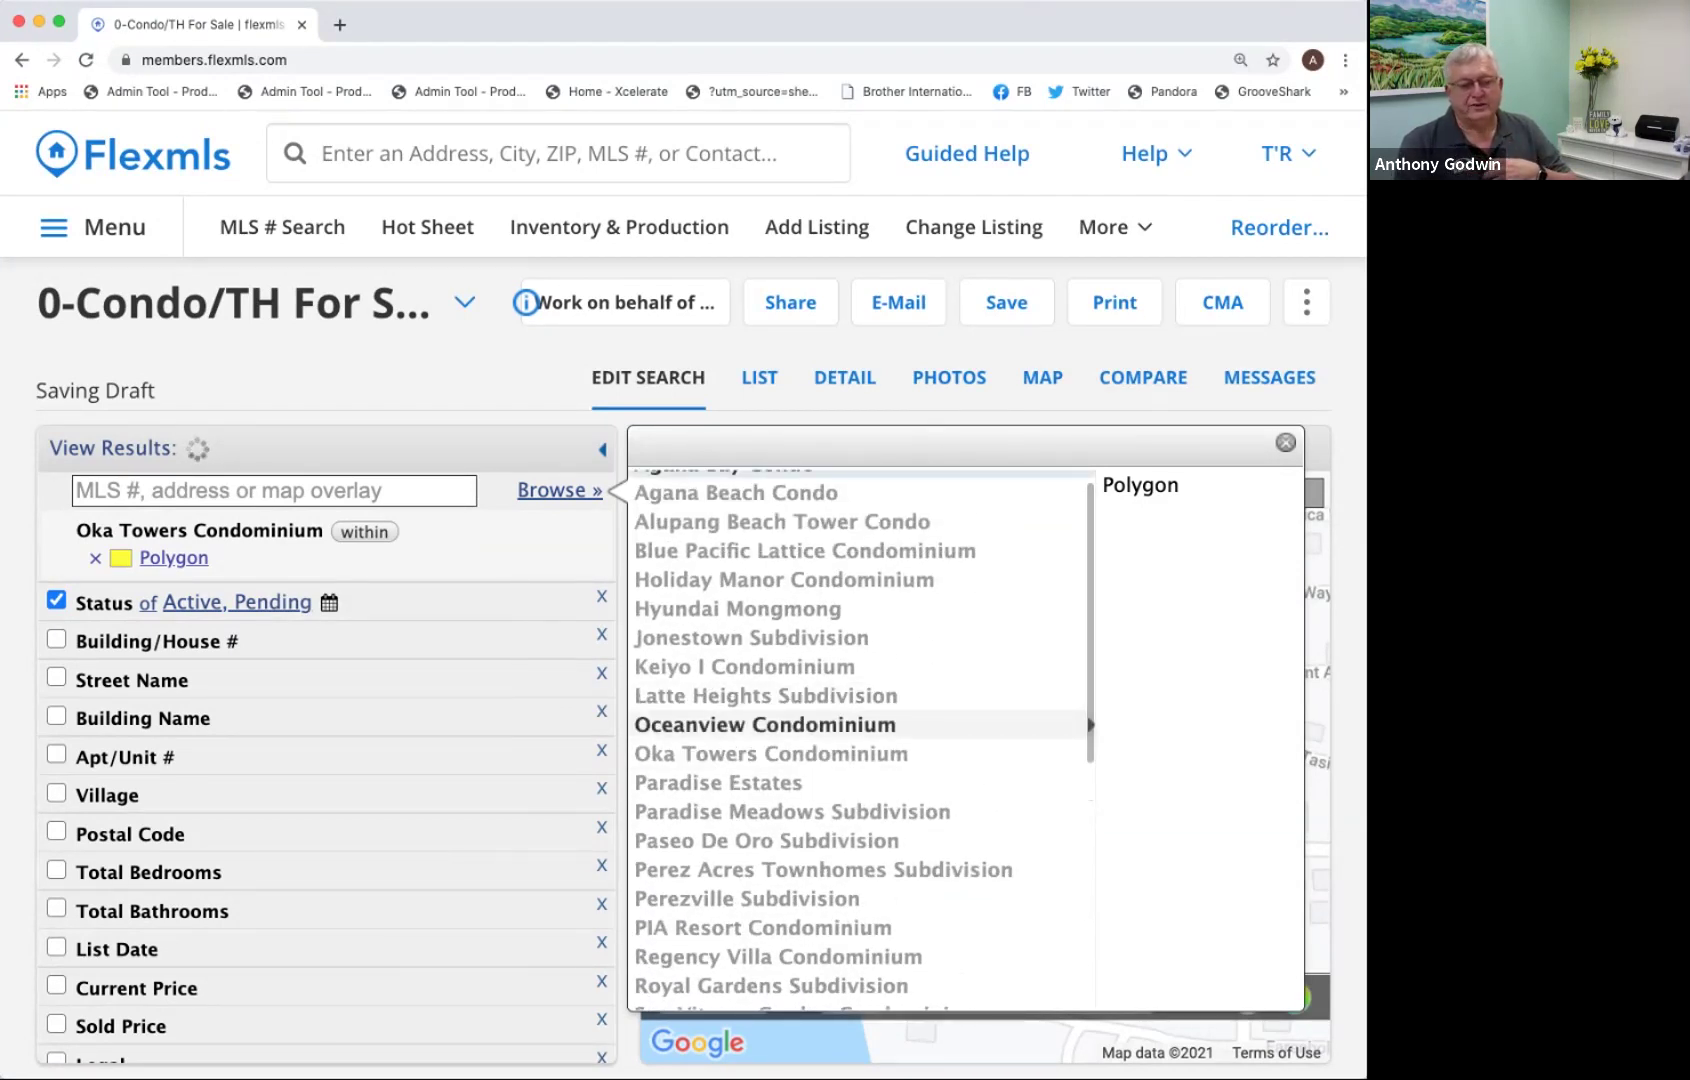
scroll(860, 695, up, 2)
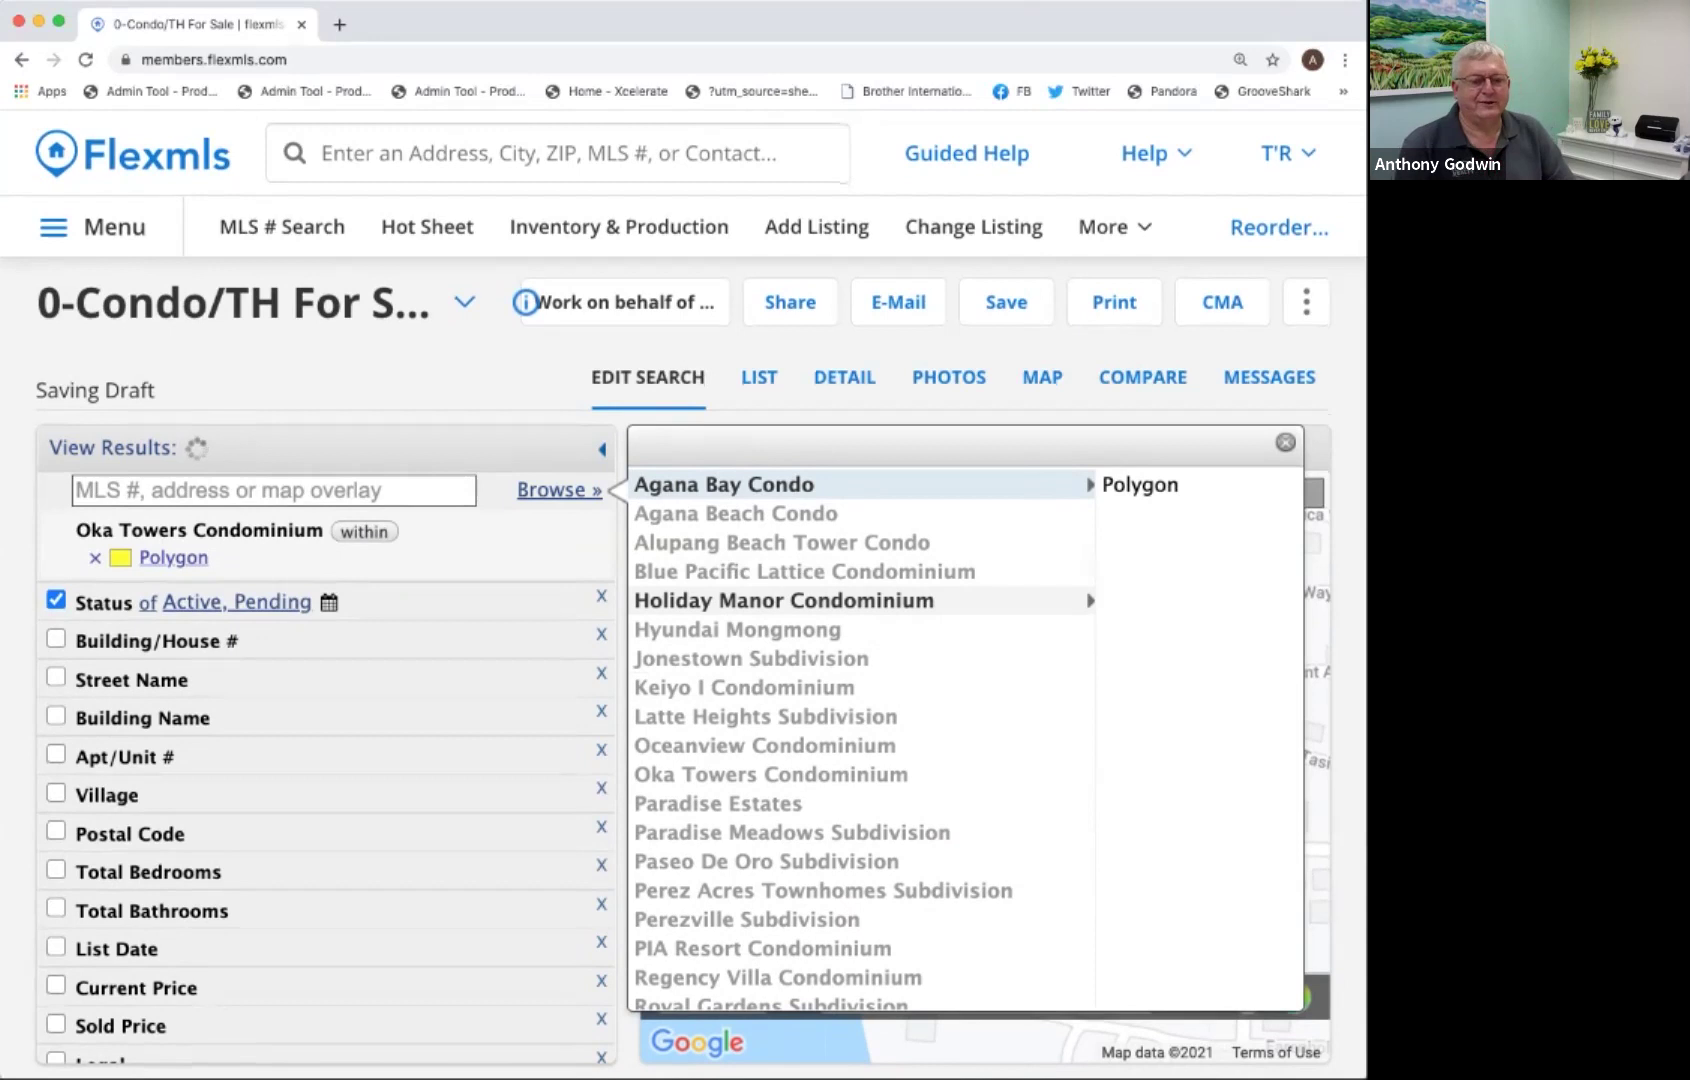
scroll(861, 739, down, 1)
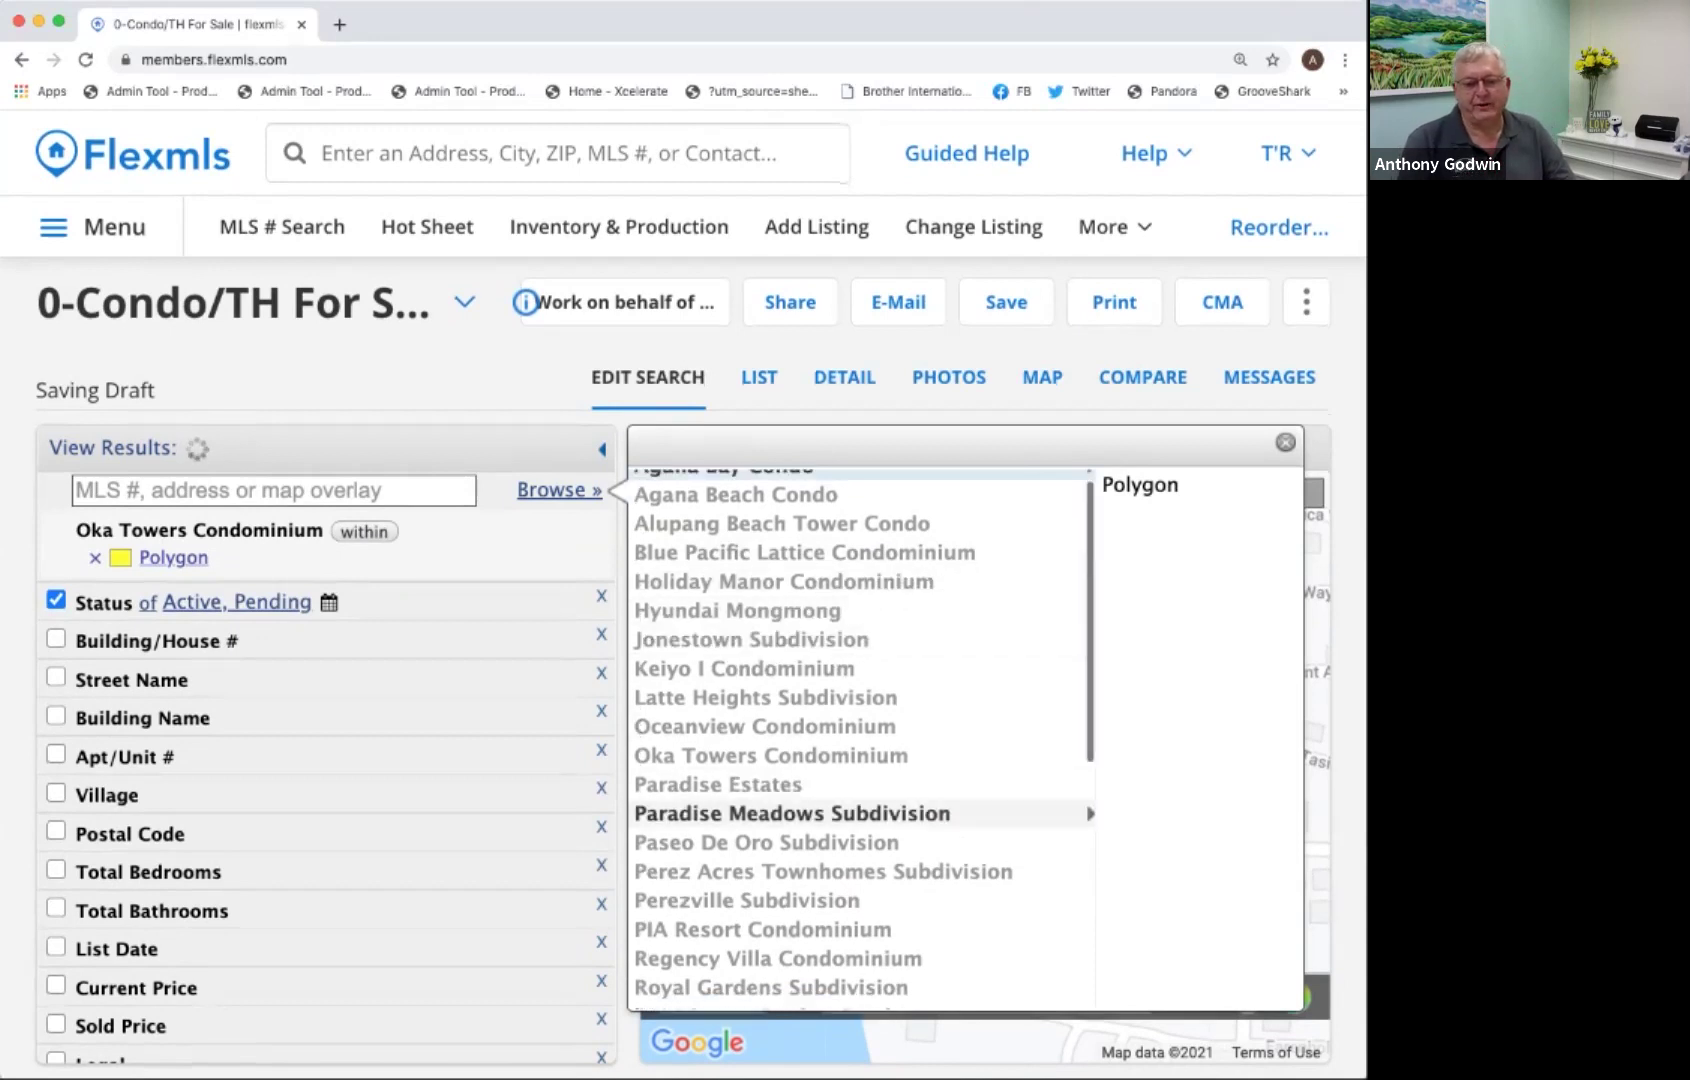
click(766, 842)
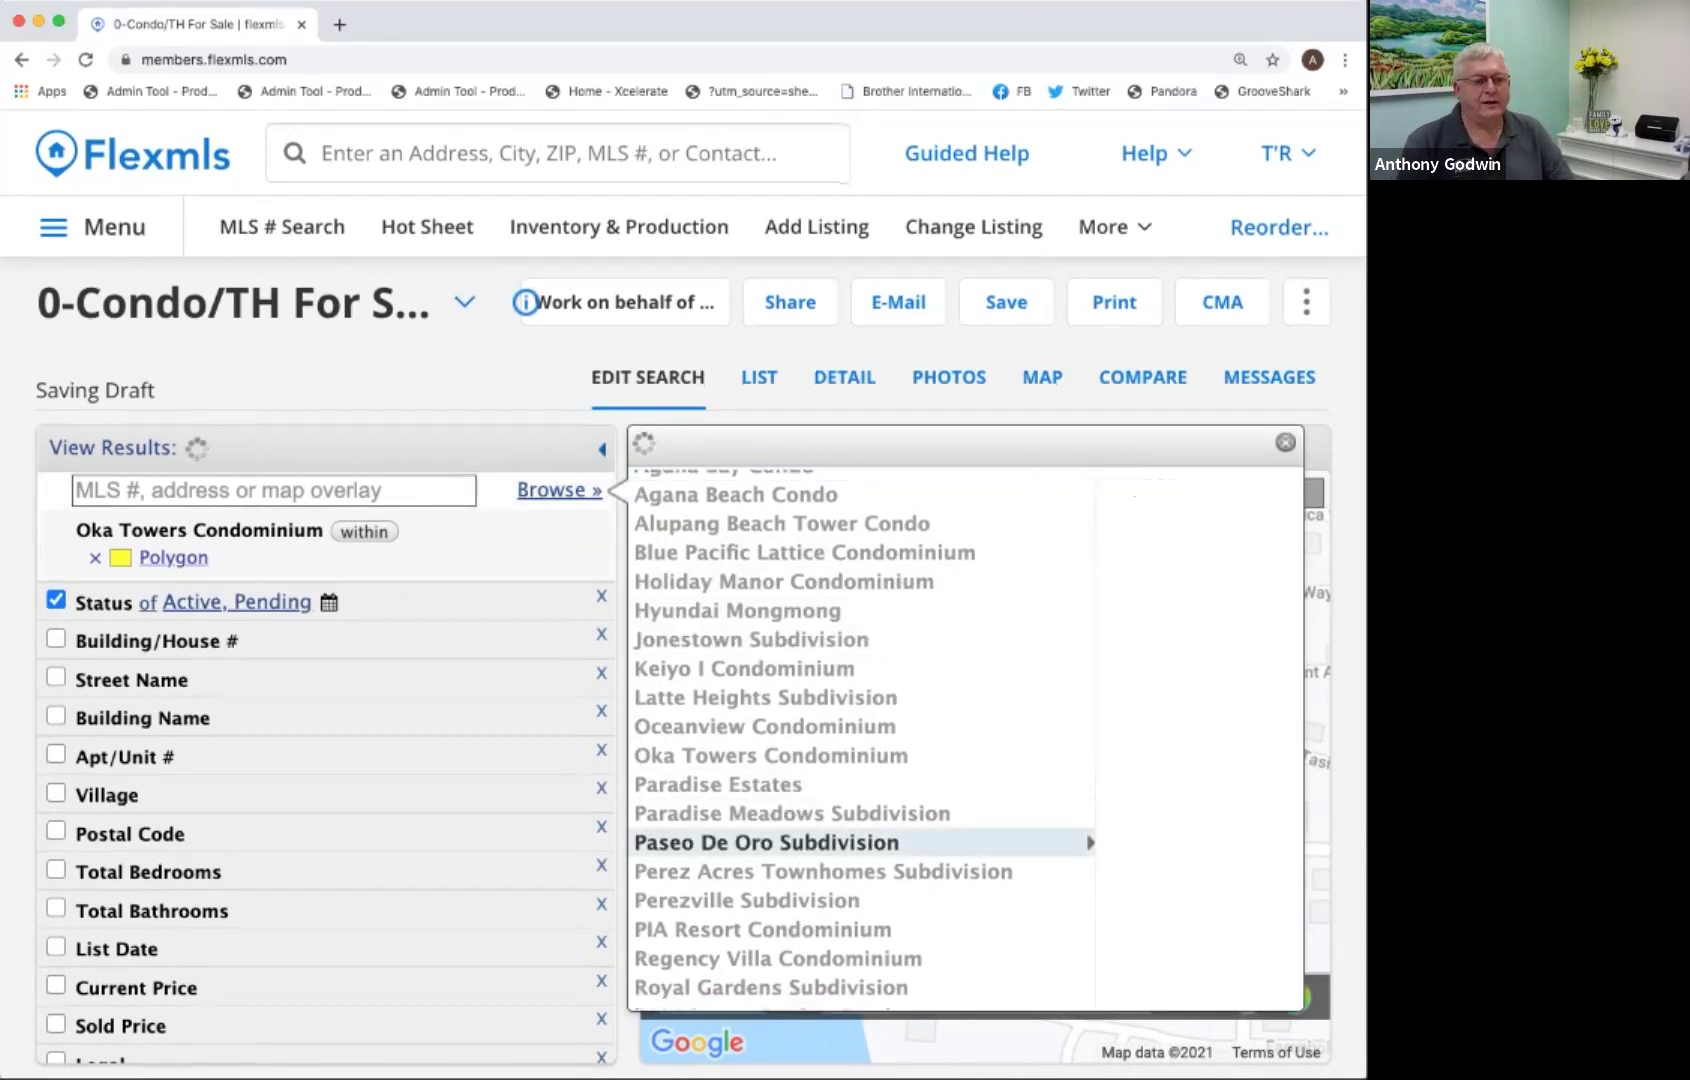
Remove the Oka Towers Condominium location criterion and switch to the 0-SFD For Sale quick search.
click(95, 558)
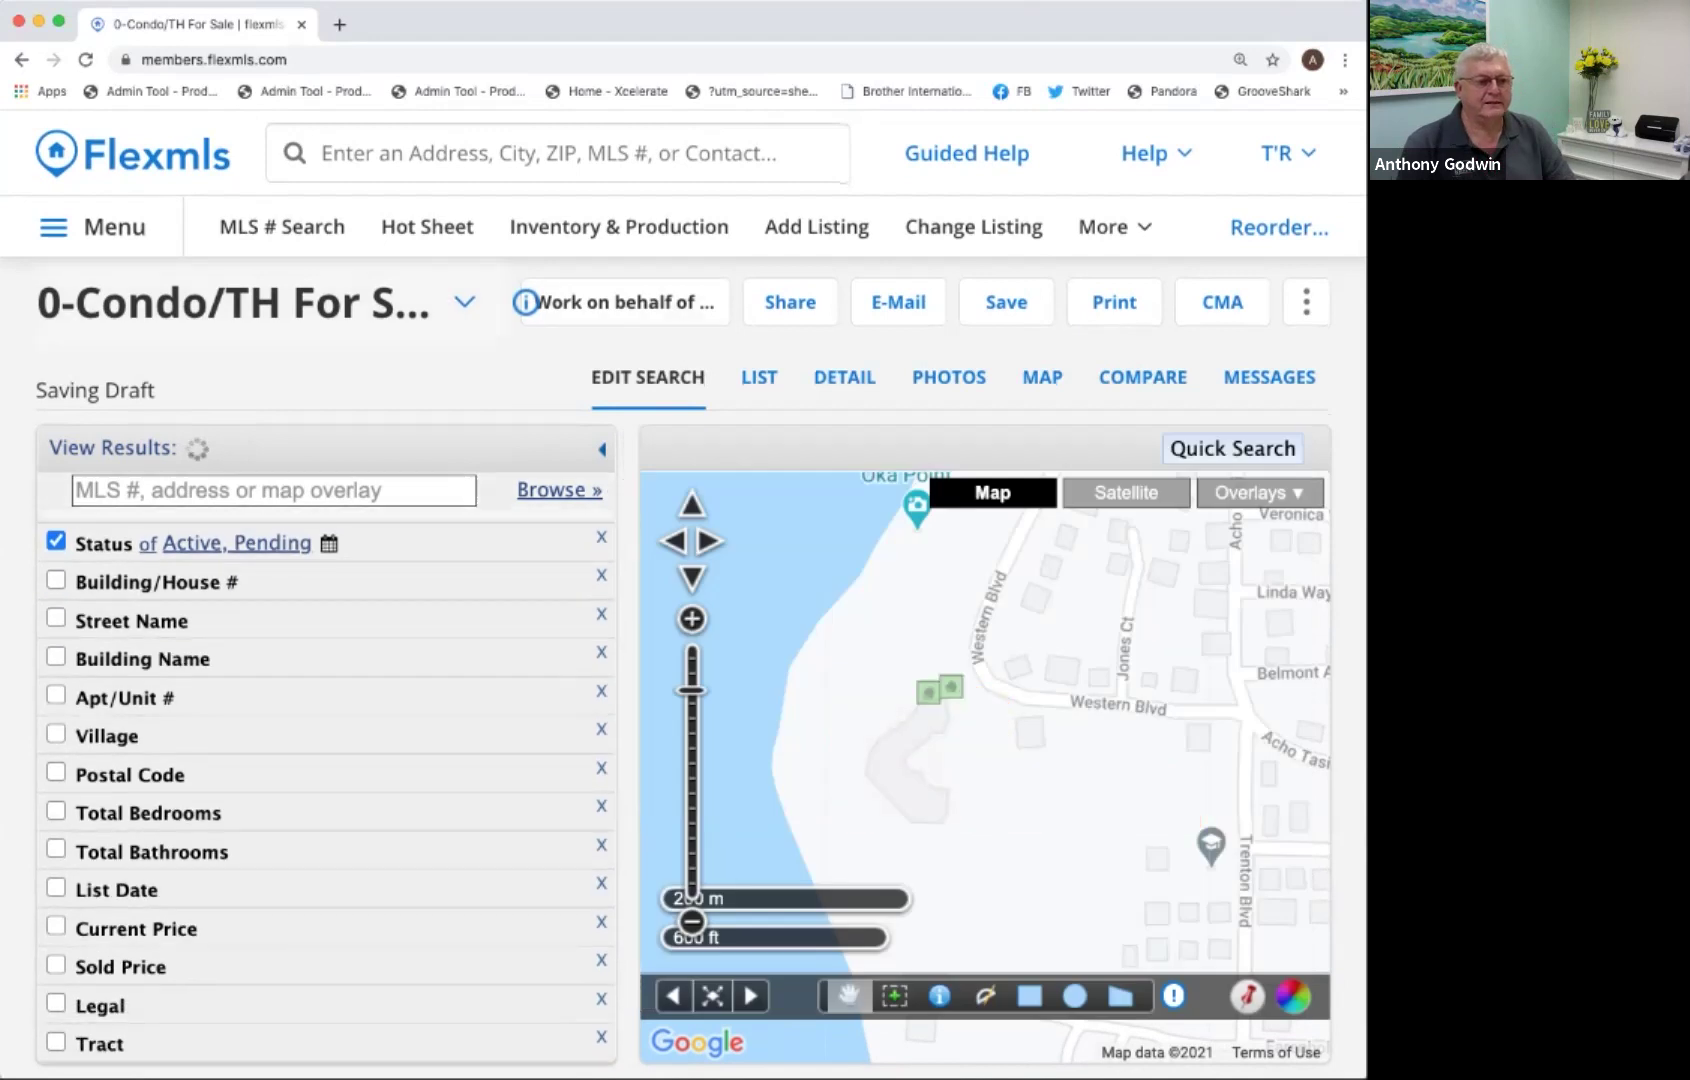
click(464, 302)
scroll(227, 507, down, 5)
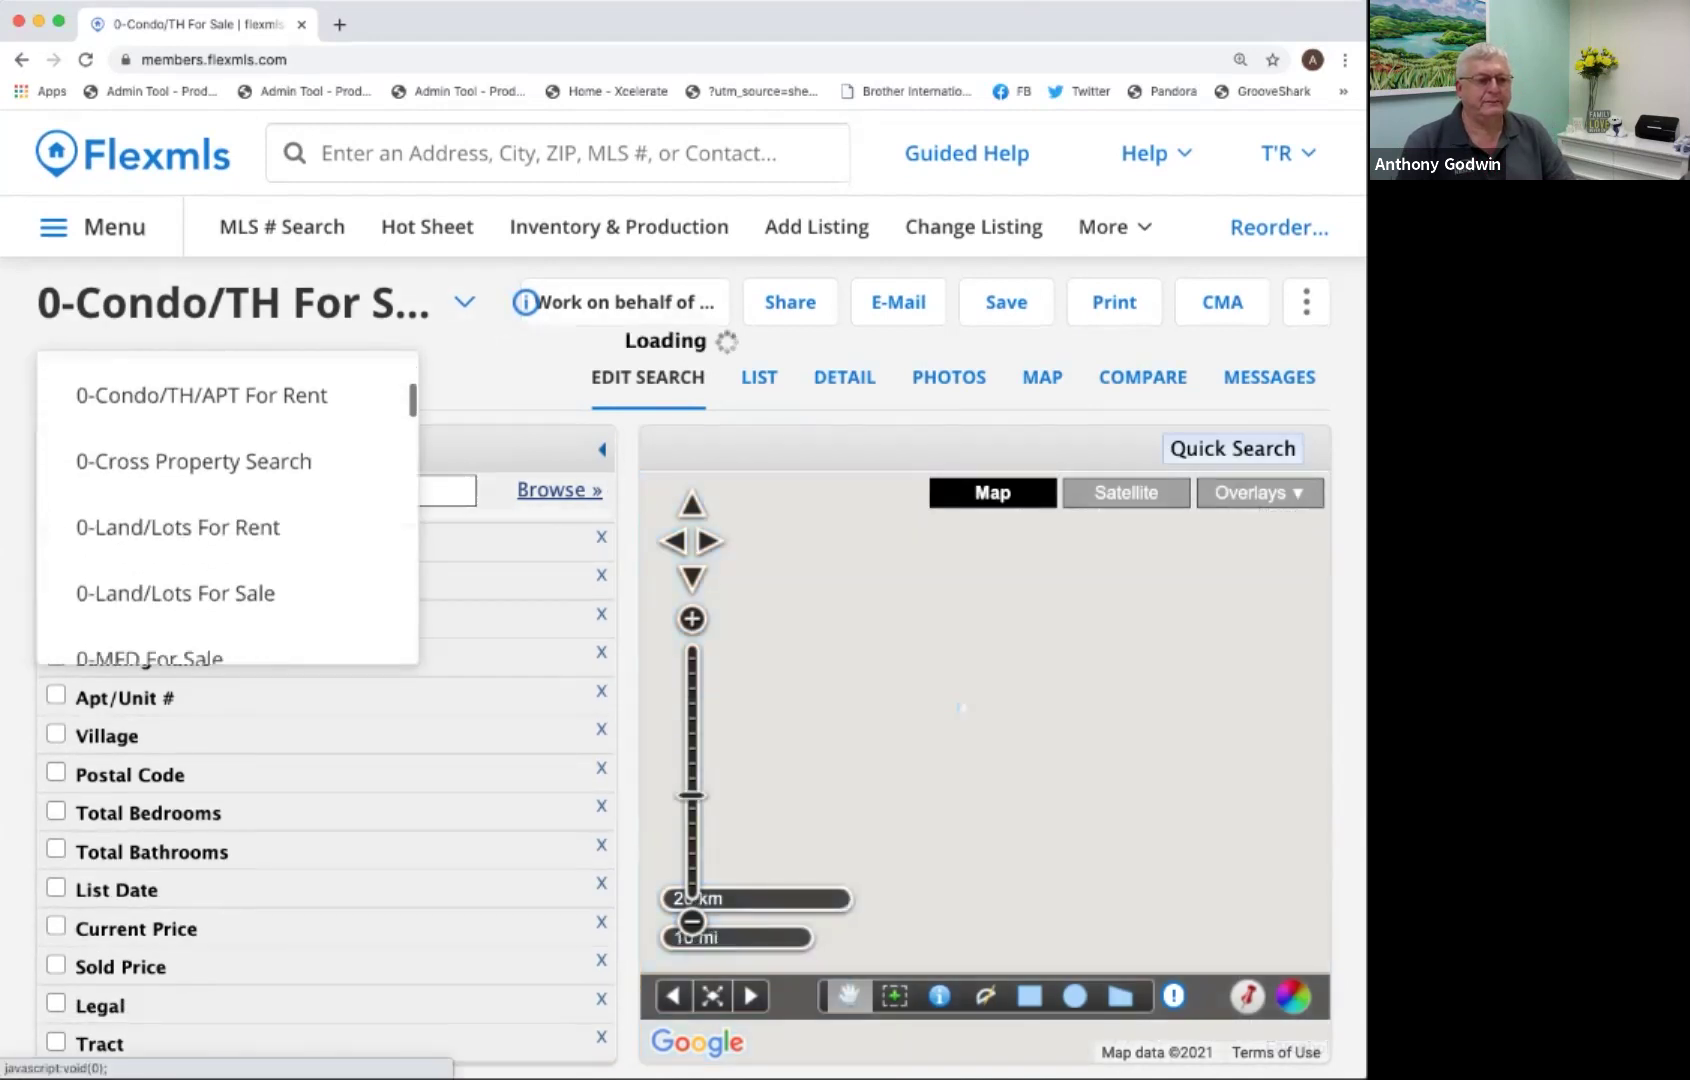
click(145, 590)
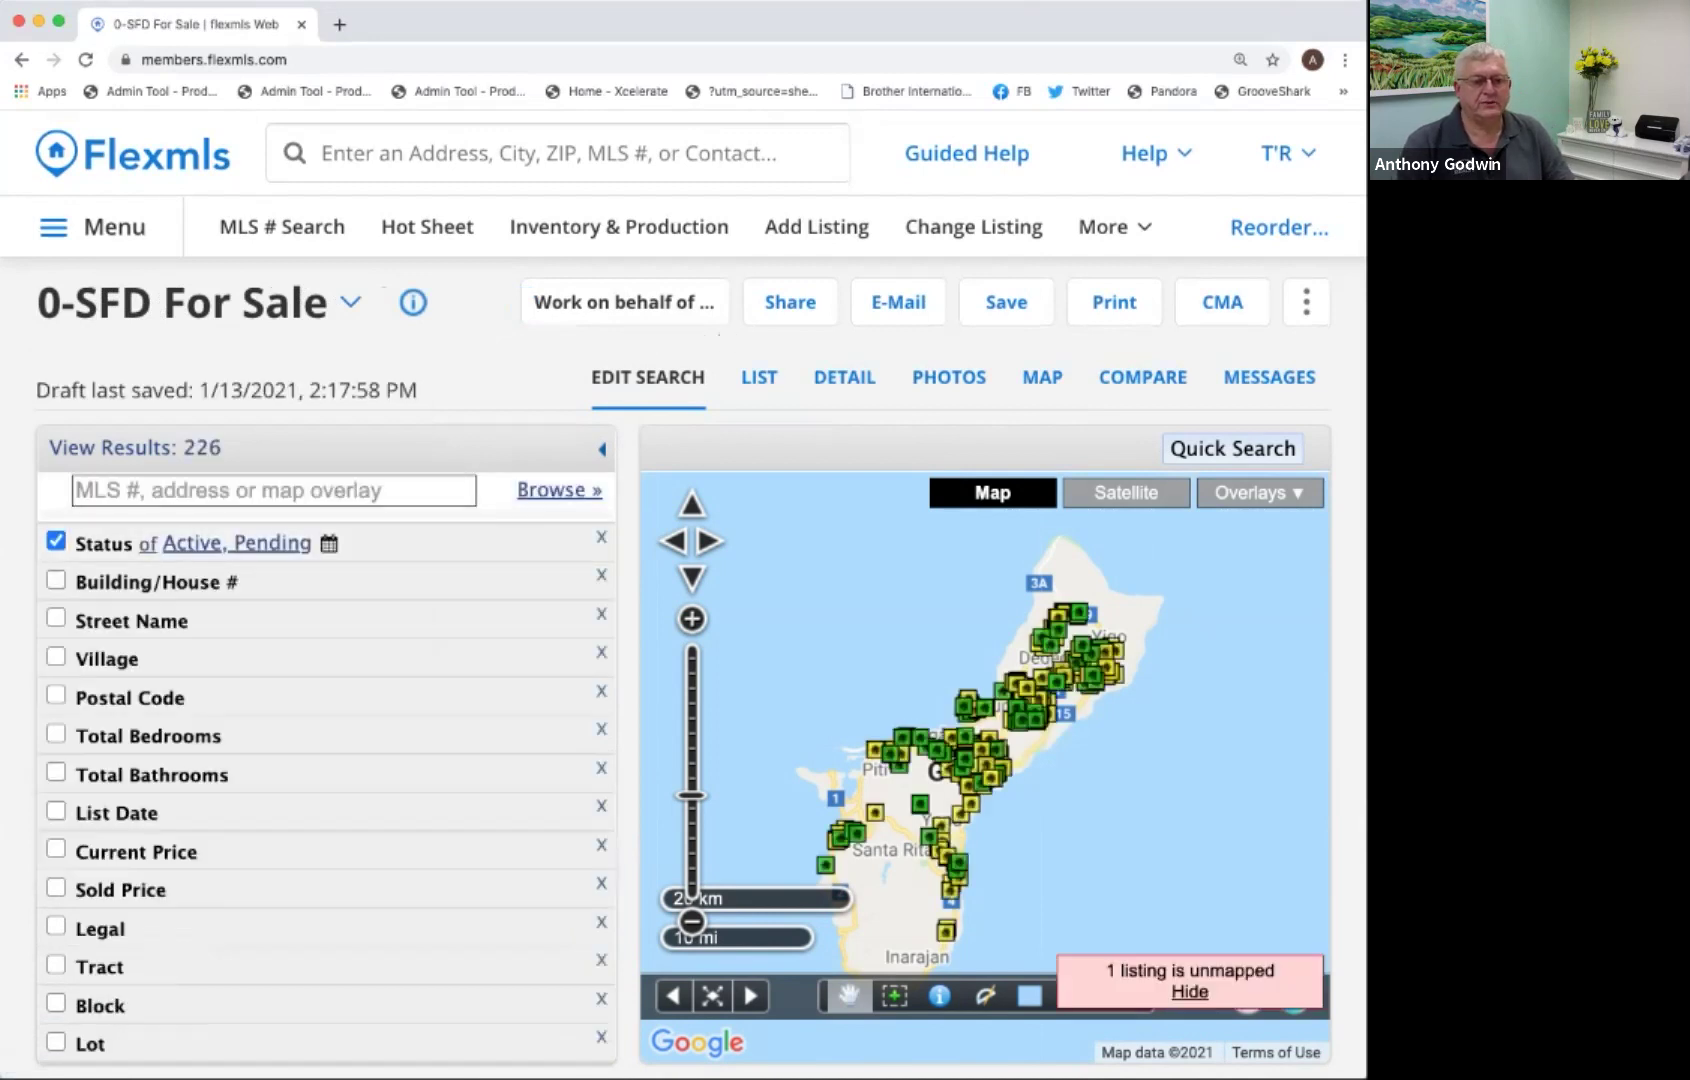
Limit the single-family search to the Paseo De Oro Subdivision polygon overlay.
click(559, 490)
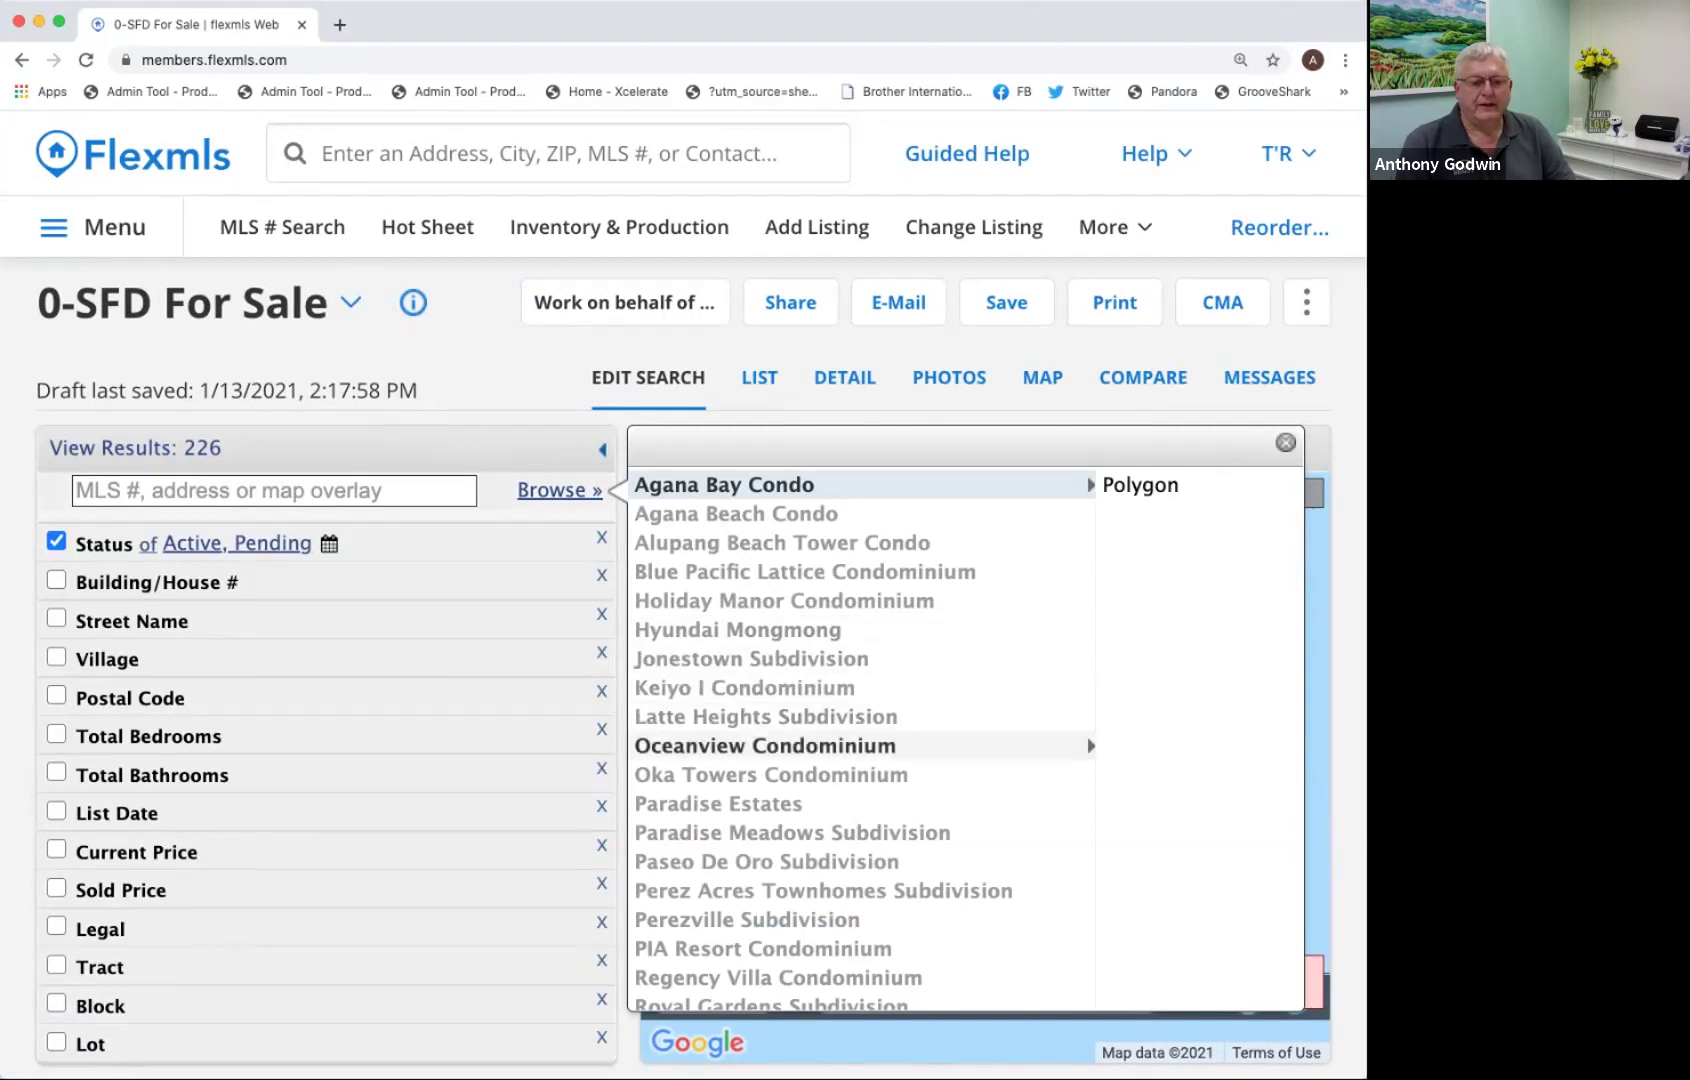
scroll(860, 740, down, 3)
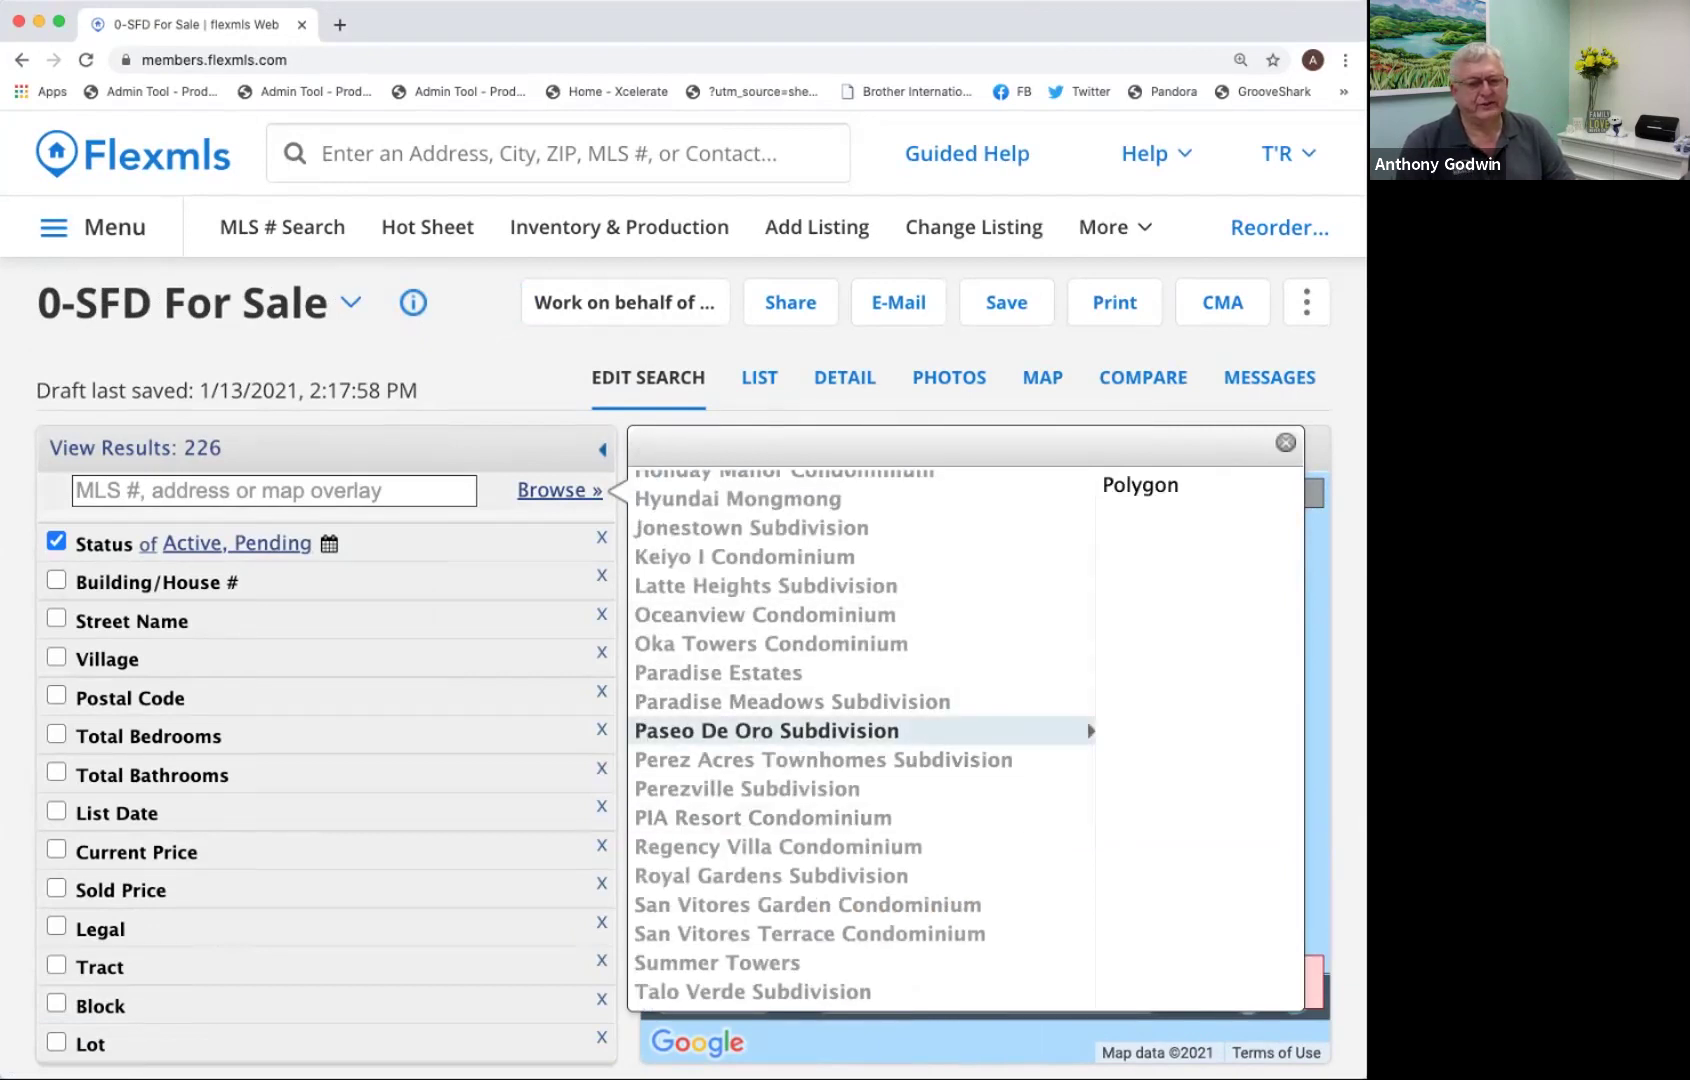
click(1140, 484)
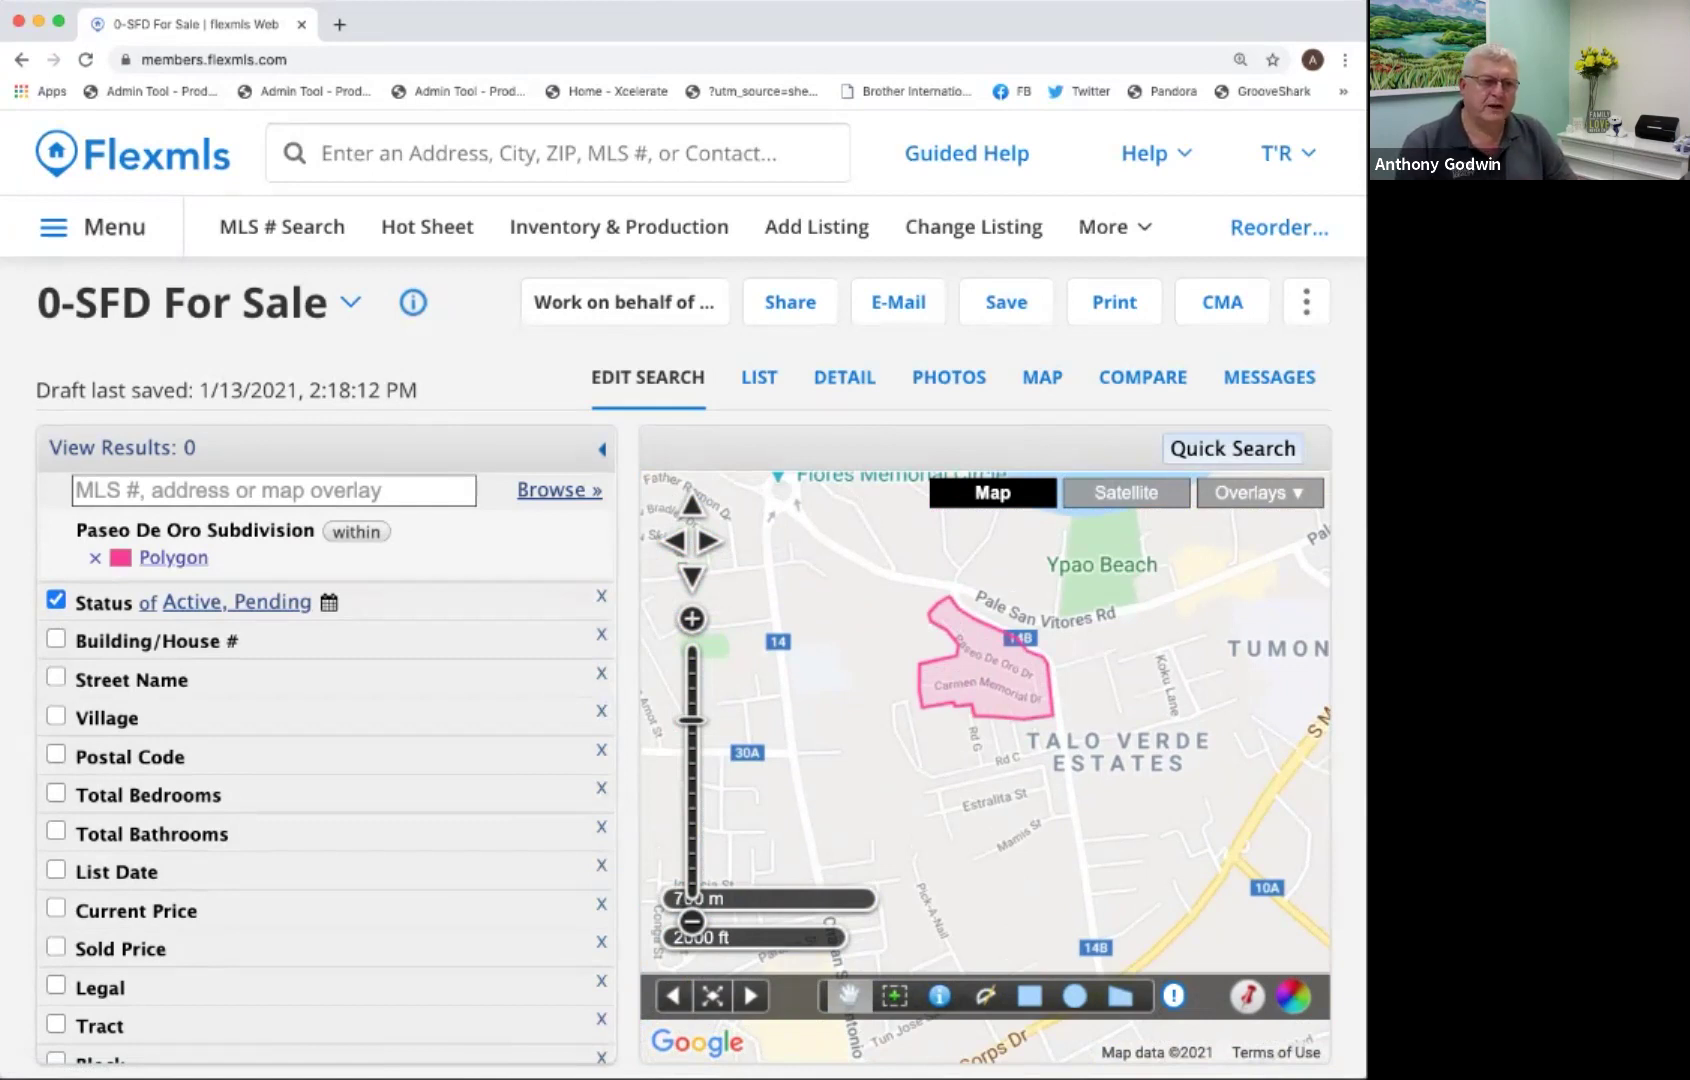
Open the My Map Overlays page from the preferences.
click(92, 227)
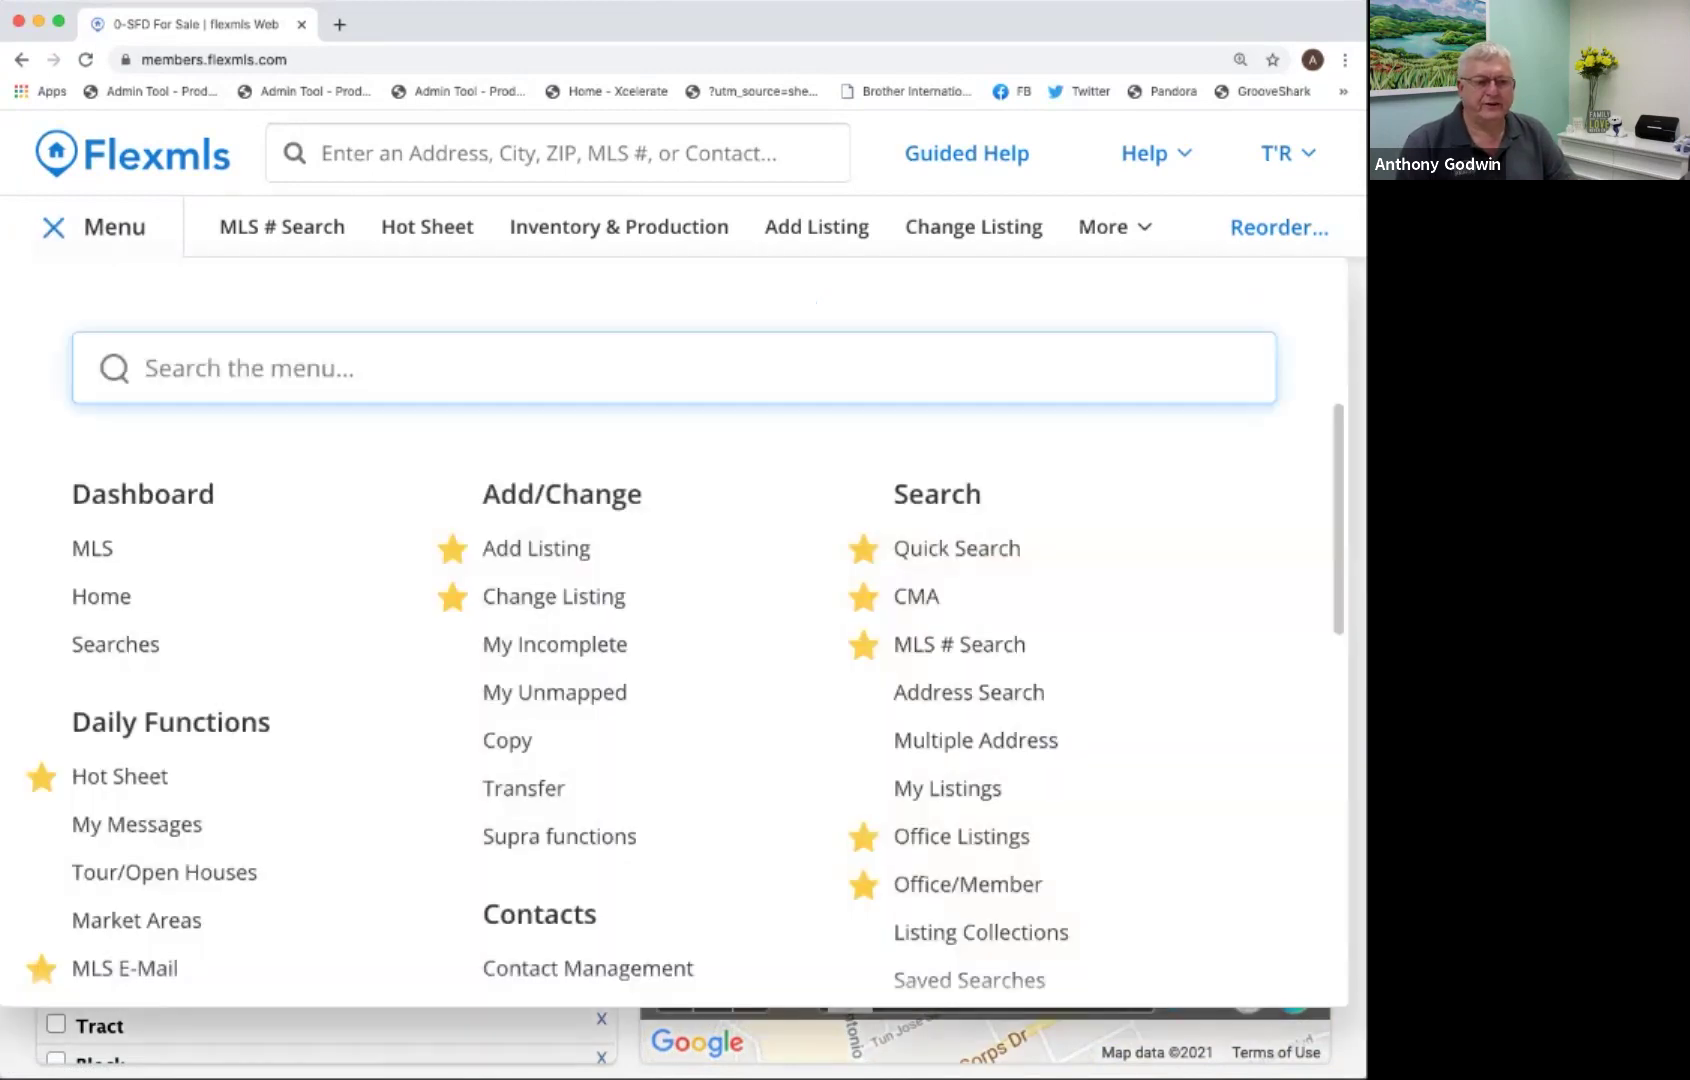
scroll(684, 676, down, 5)
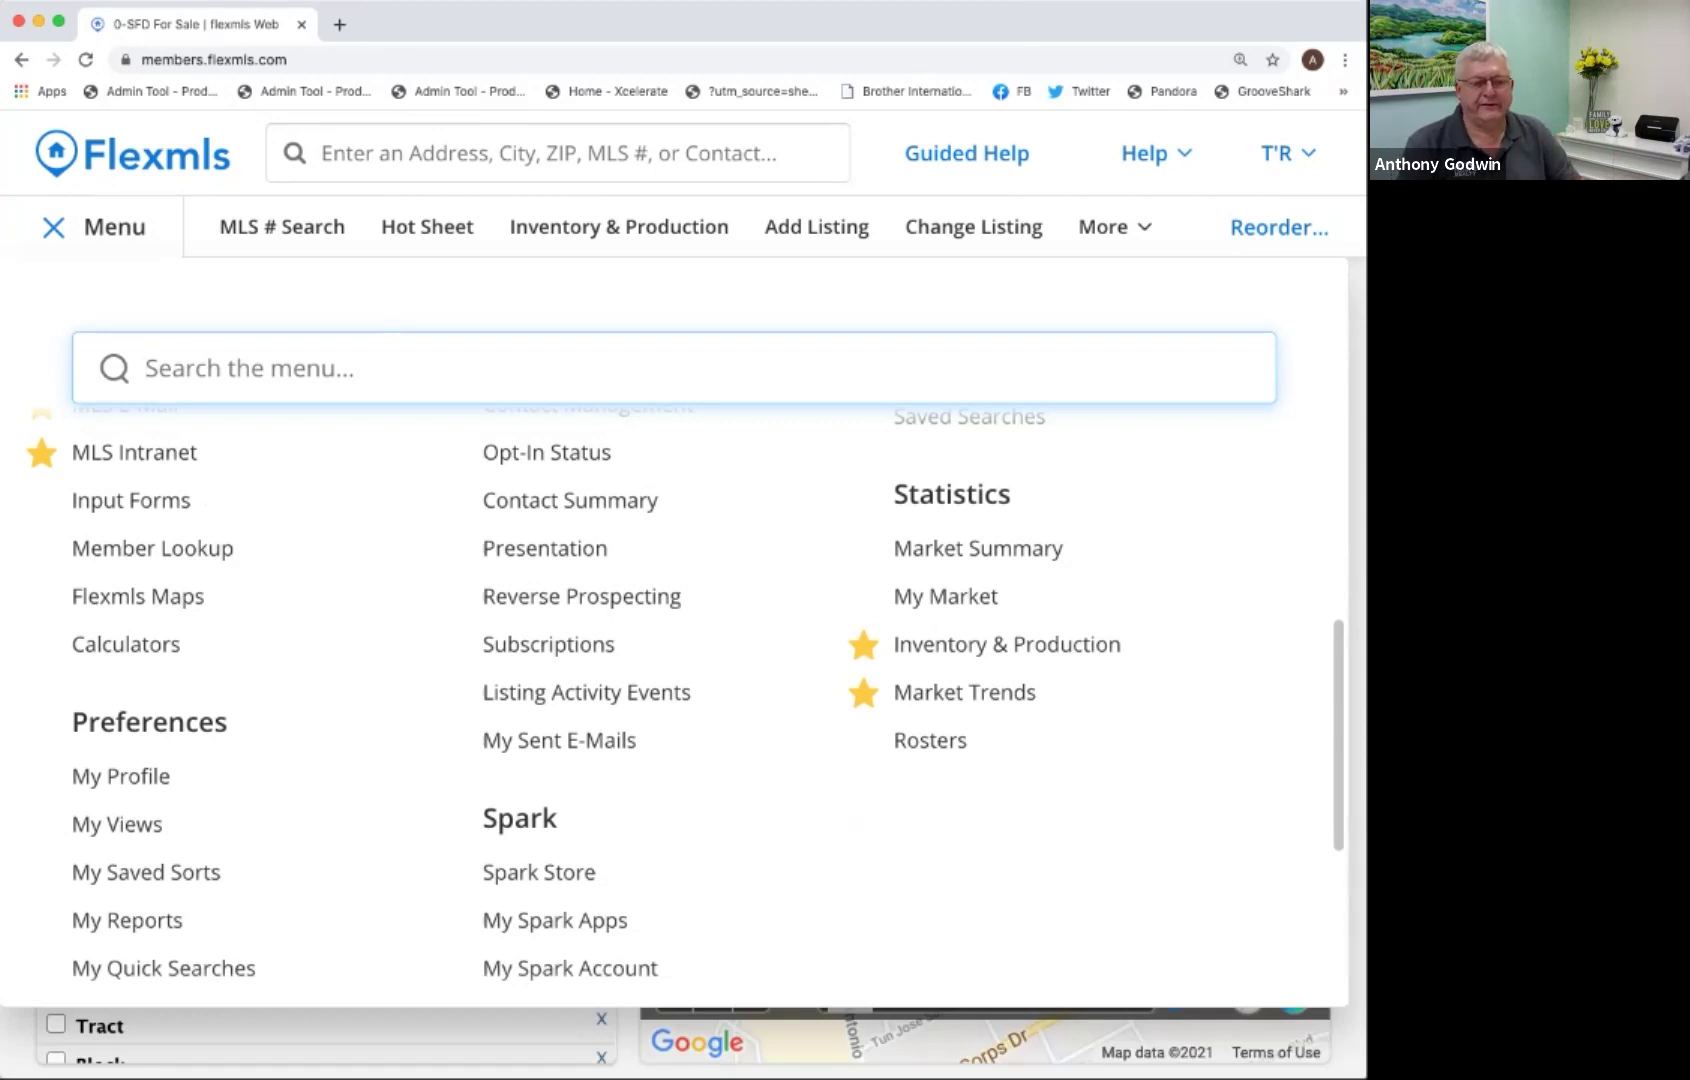
scroll(707, 705, down, 3)
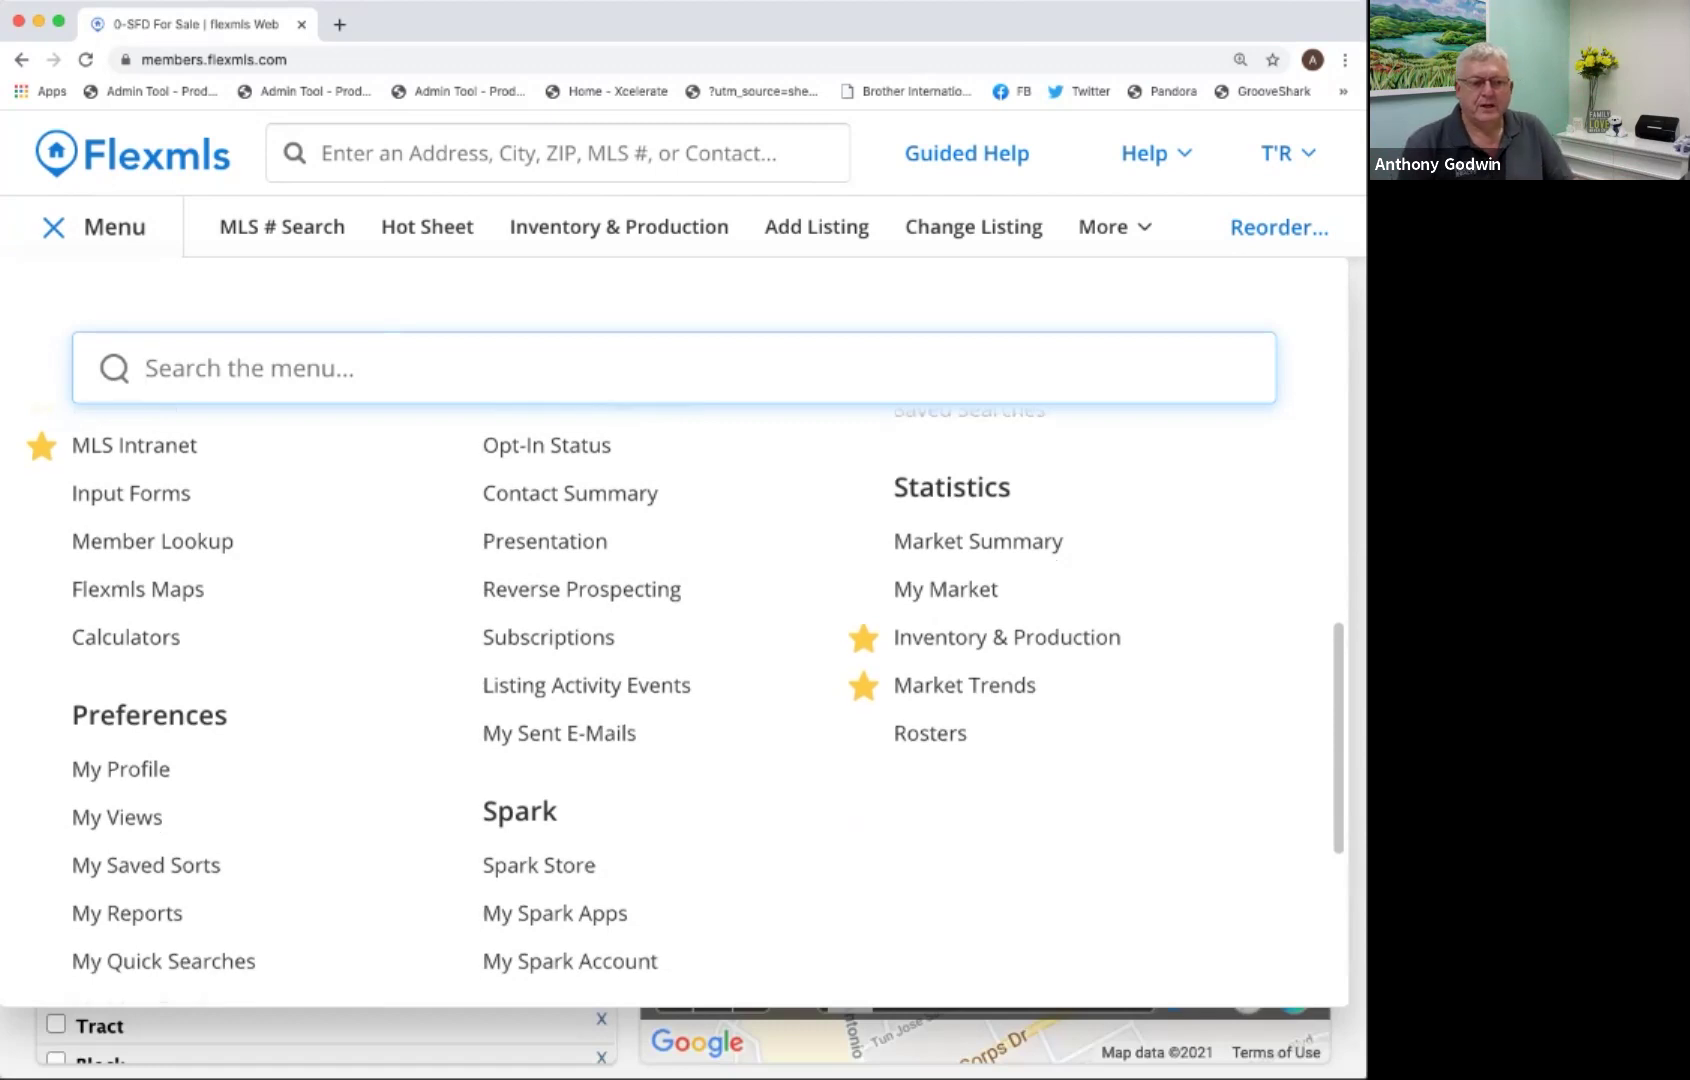
scroll(707, 705, up, 6)
scroll(150, 690, down, 10)
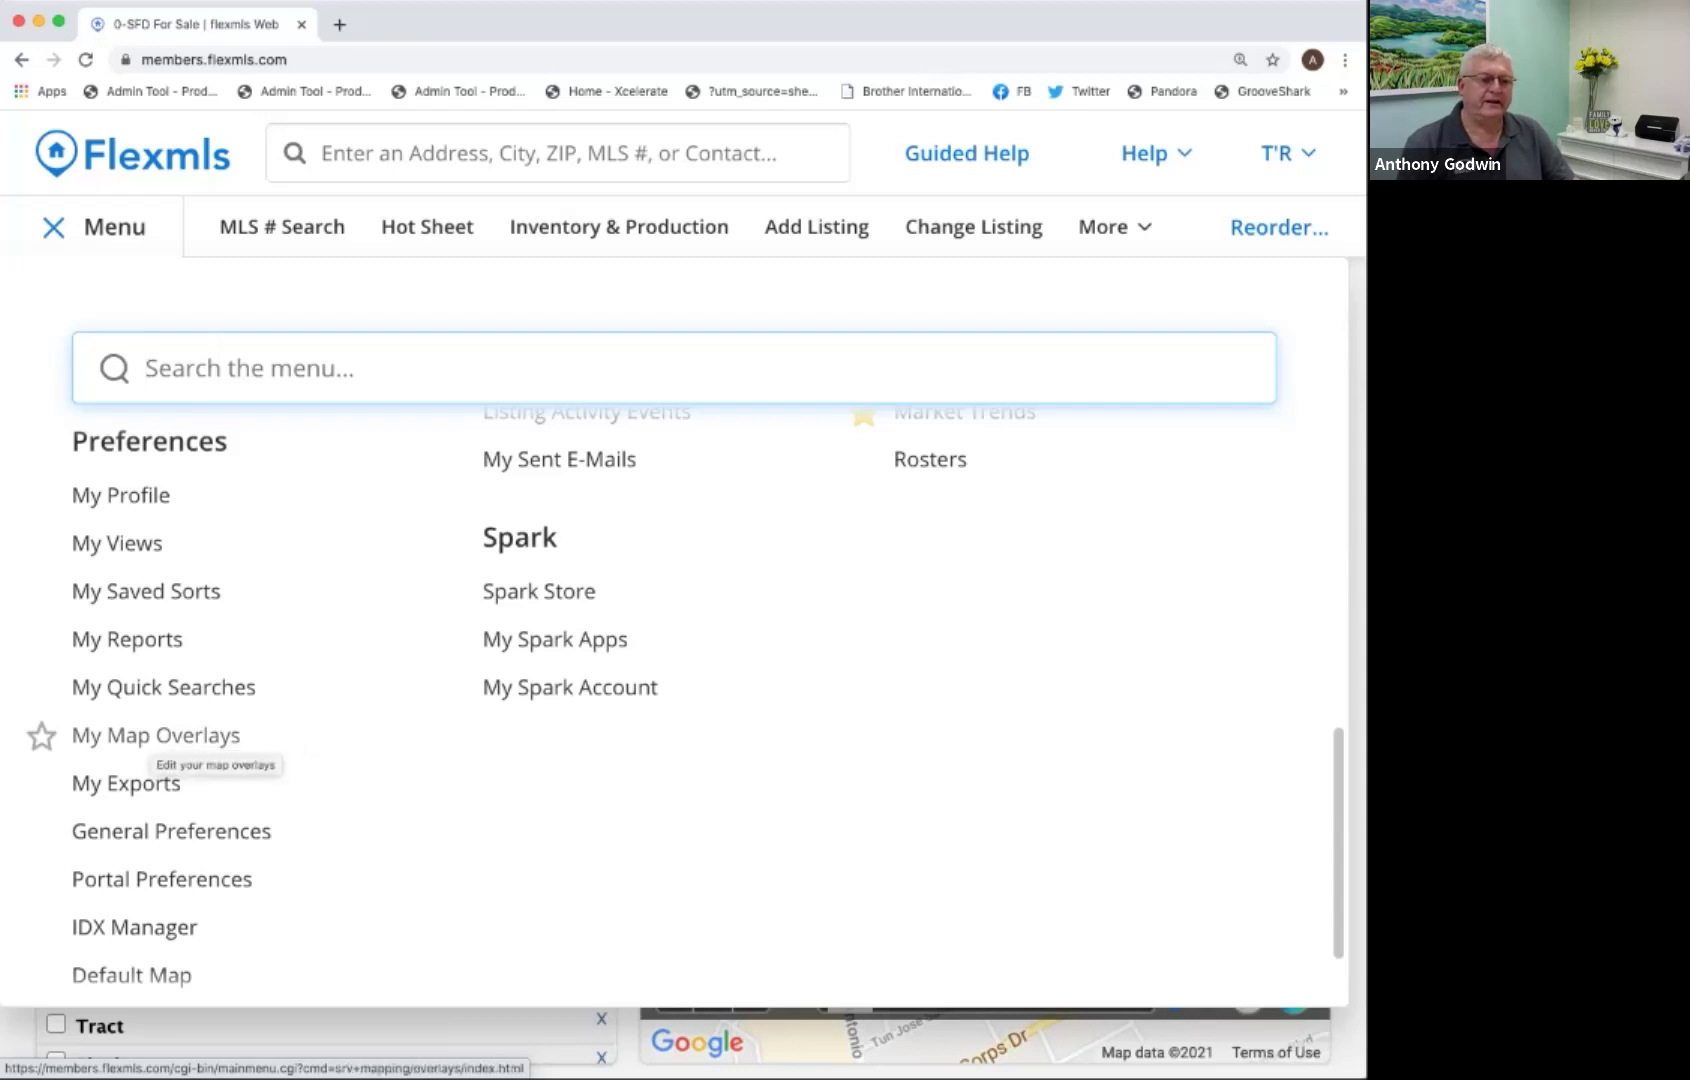
click(156, 736)
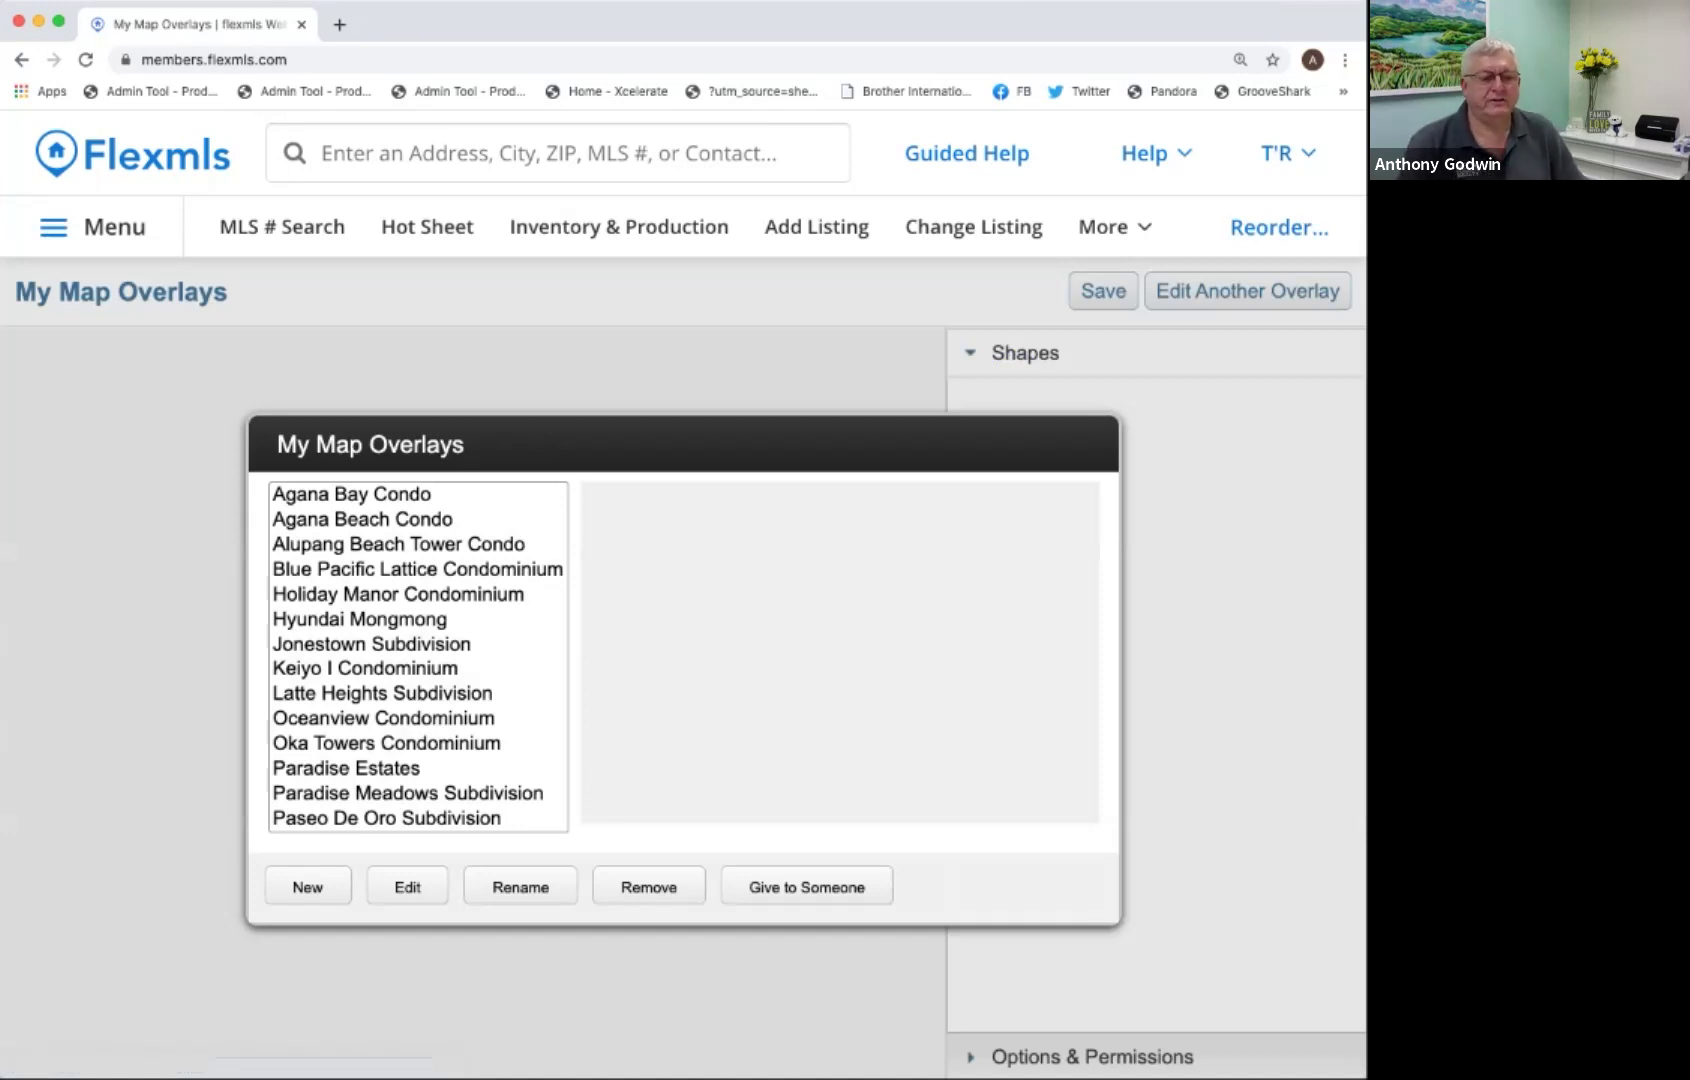
Review the saved map overlays, start a new untitled overlay and dismiss its inline help.
scroll(419, 657, down, 10)
scroll(419, 657, up, 10)
scroll(419, 657, down, 10)
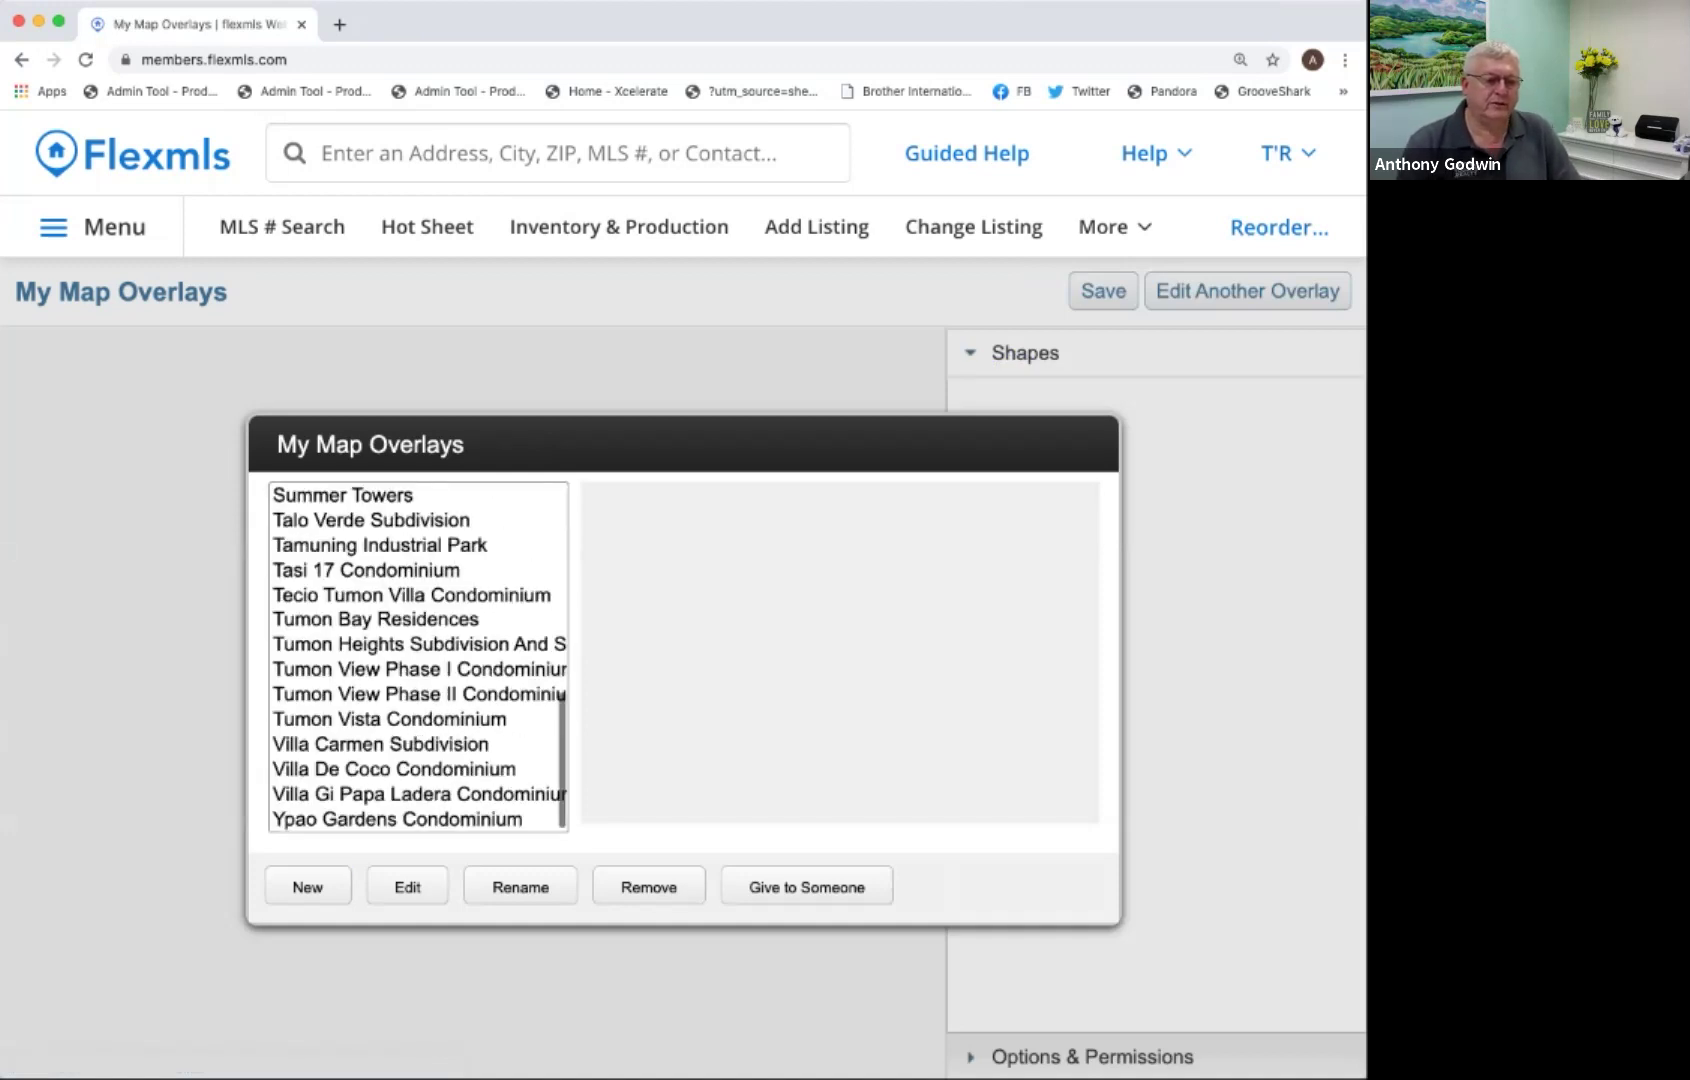
click(308, 886)
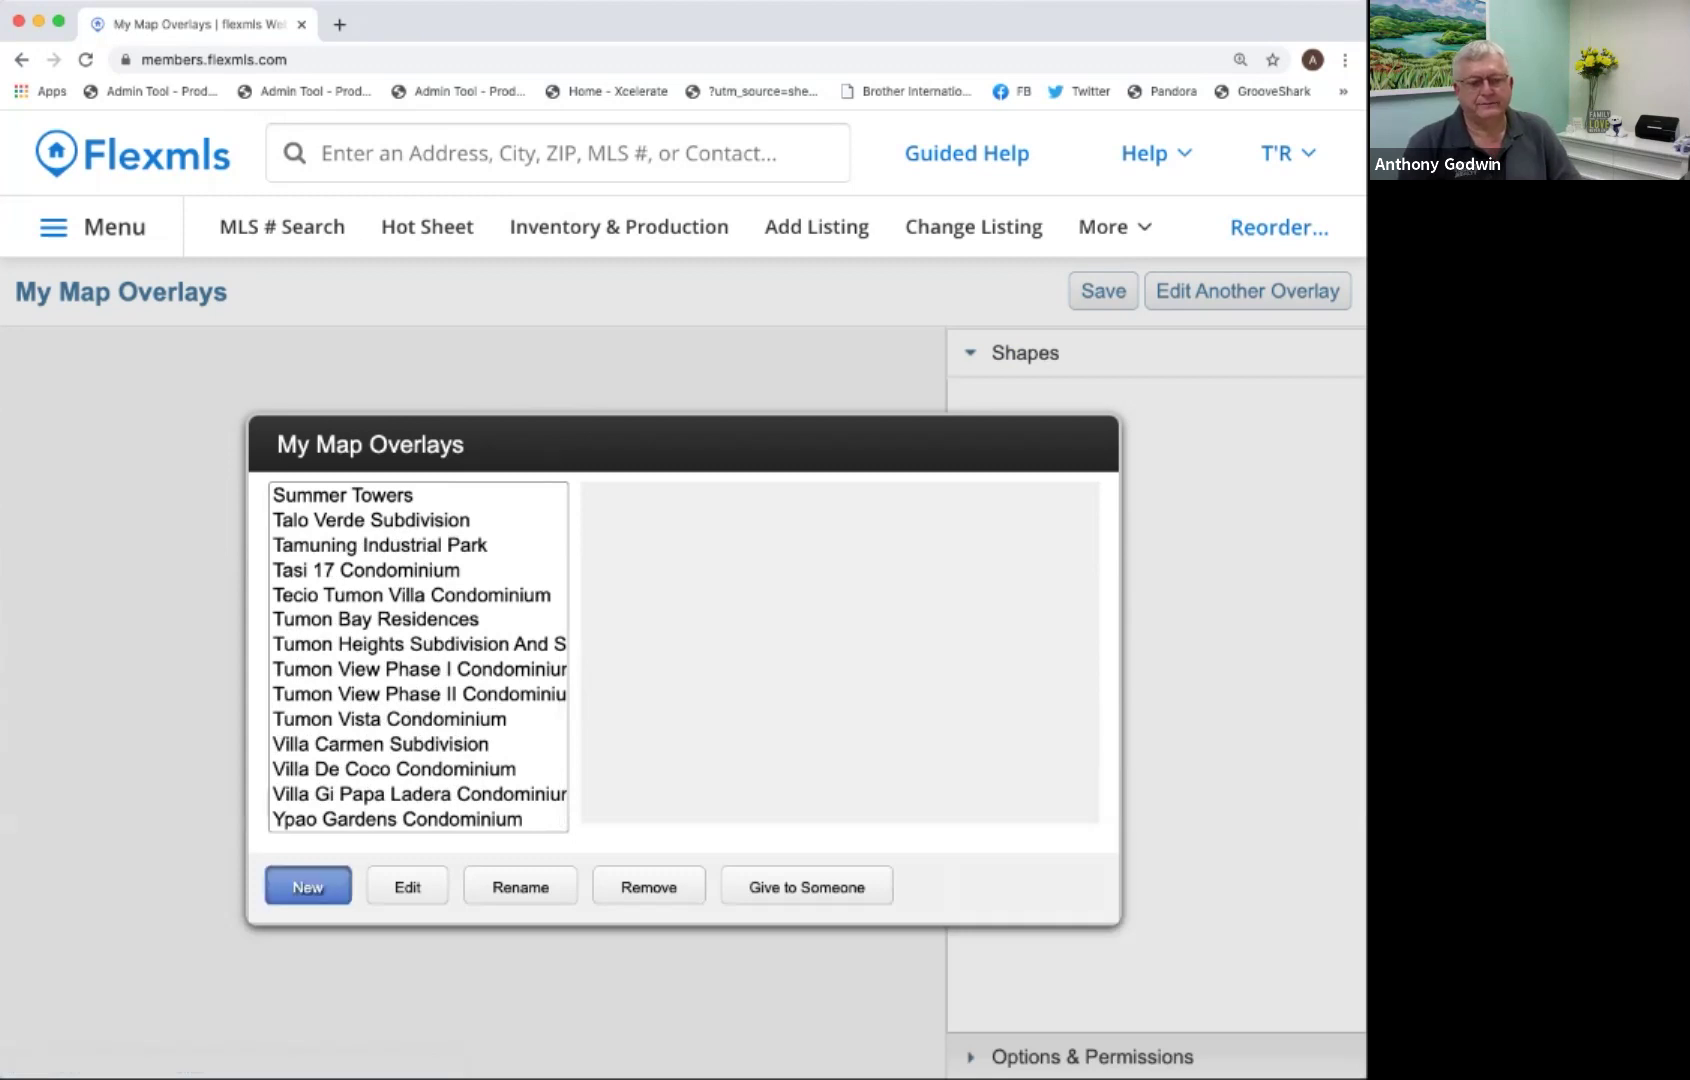
click(308, 886)
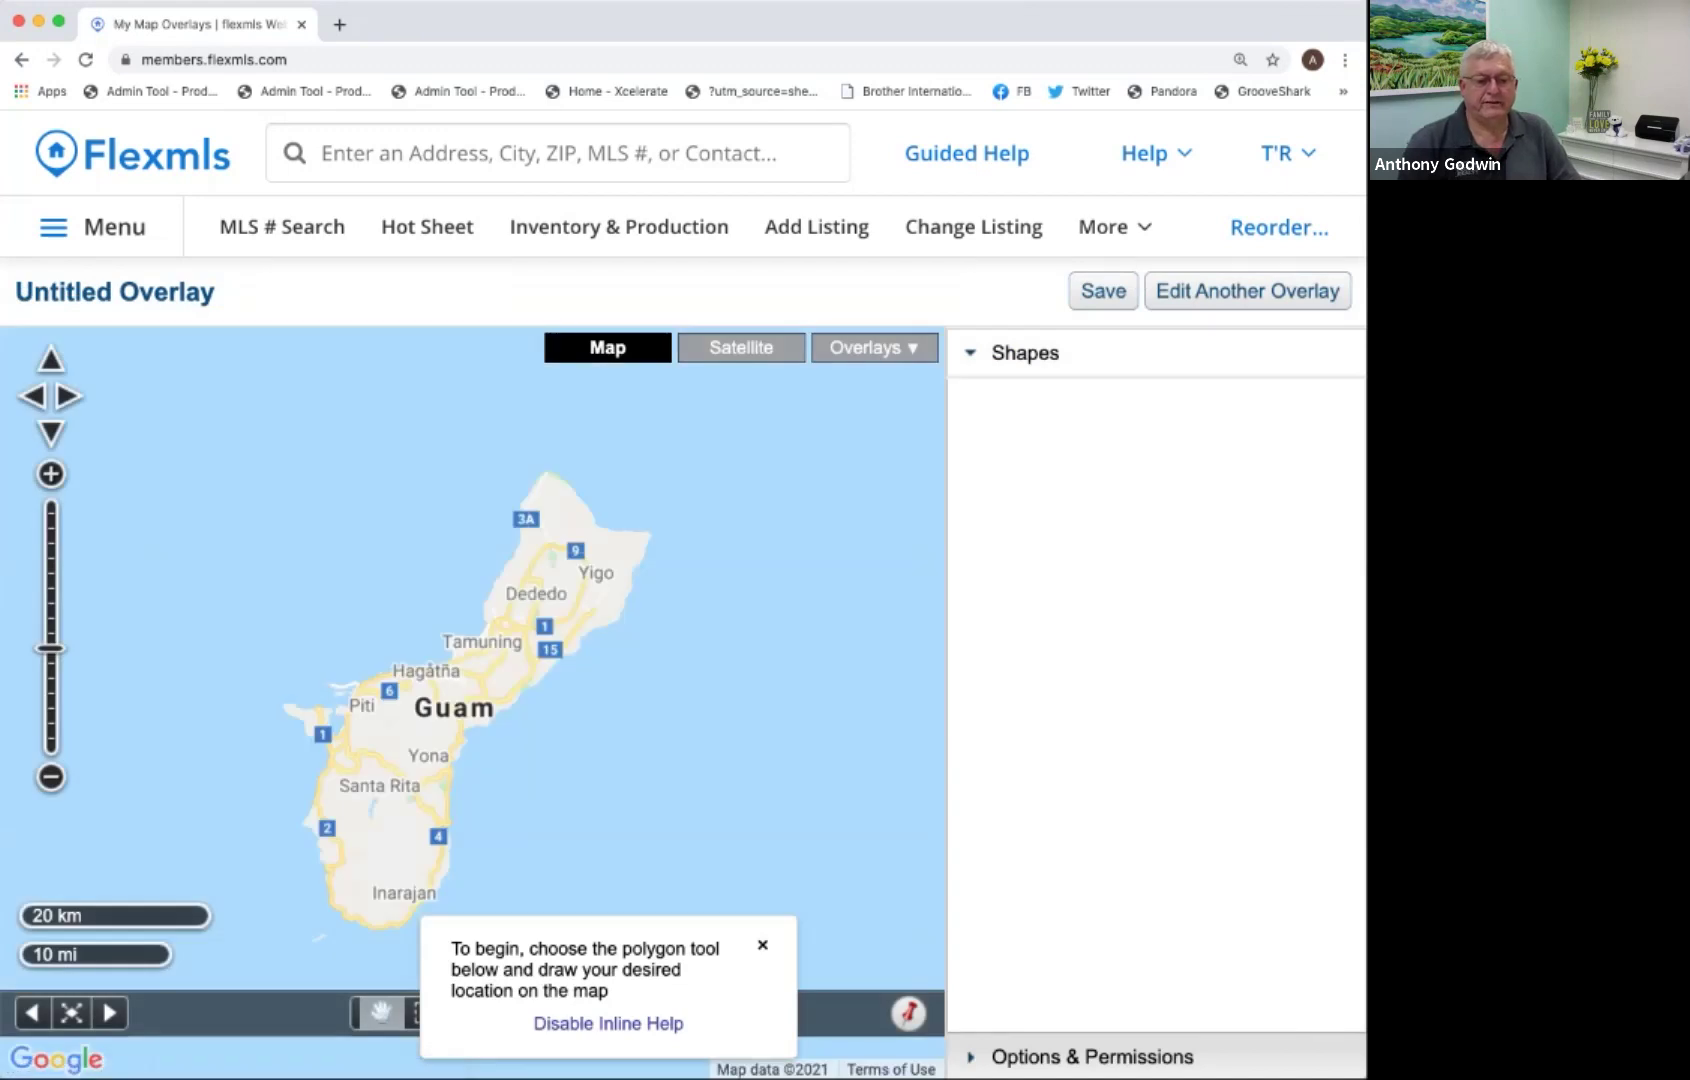
click(762, 945)
Locate the Lower Astumbo and Astumbo Garden area in Dededo on the overlay map, framing routes 3 and GU-28 around it.
scroll(472, 704, up, 2)
drag(472, 652, 550, 813)
drag(700, 480, 351, 851)
drag(50, 621, 50, 606)
drag(446, 879, 708, 740)
key(Right)
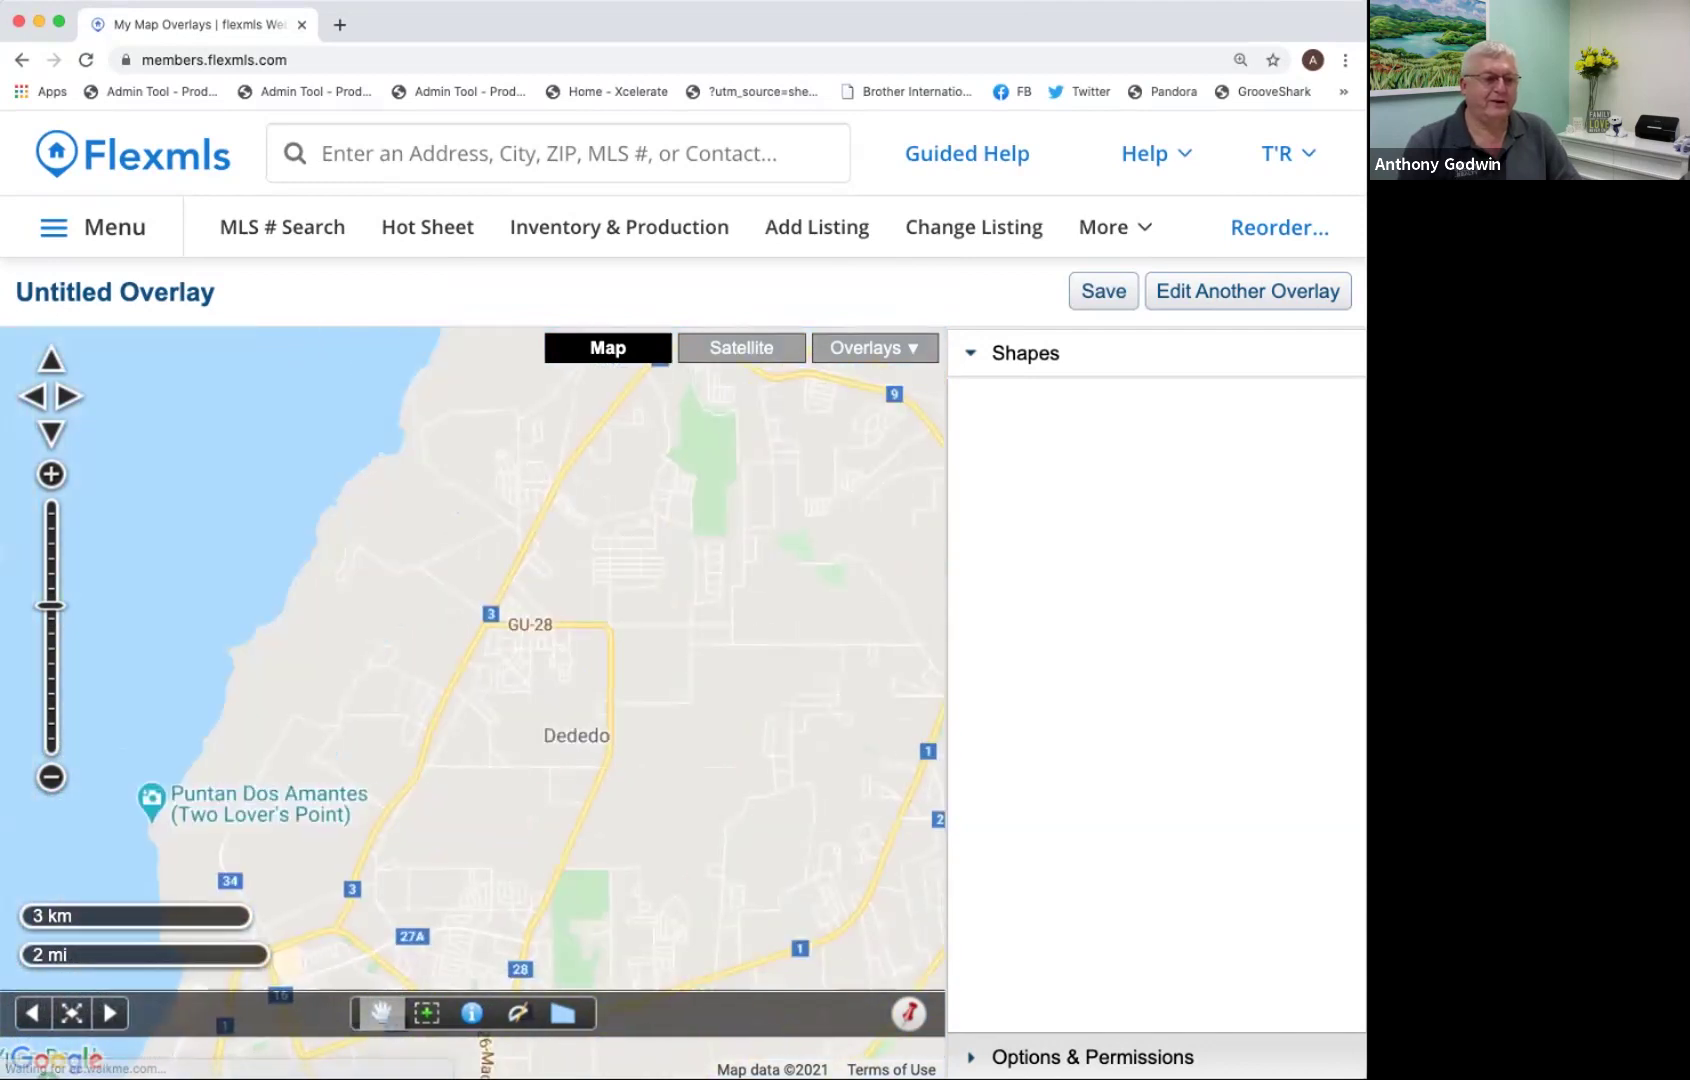
key(plus)
key(plus)
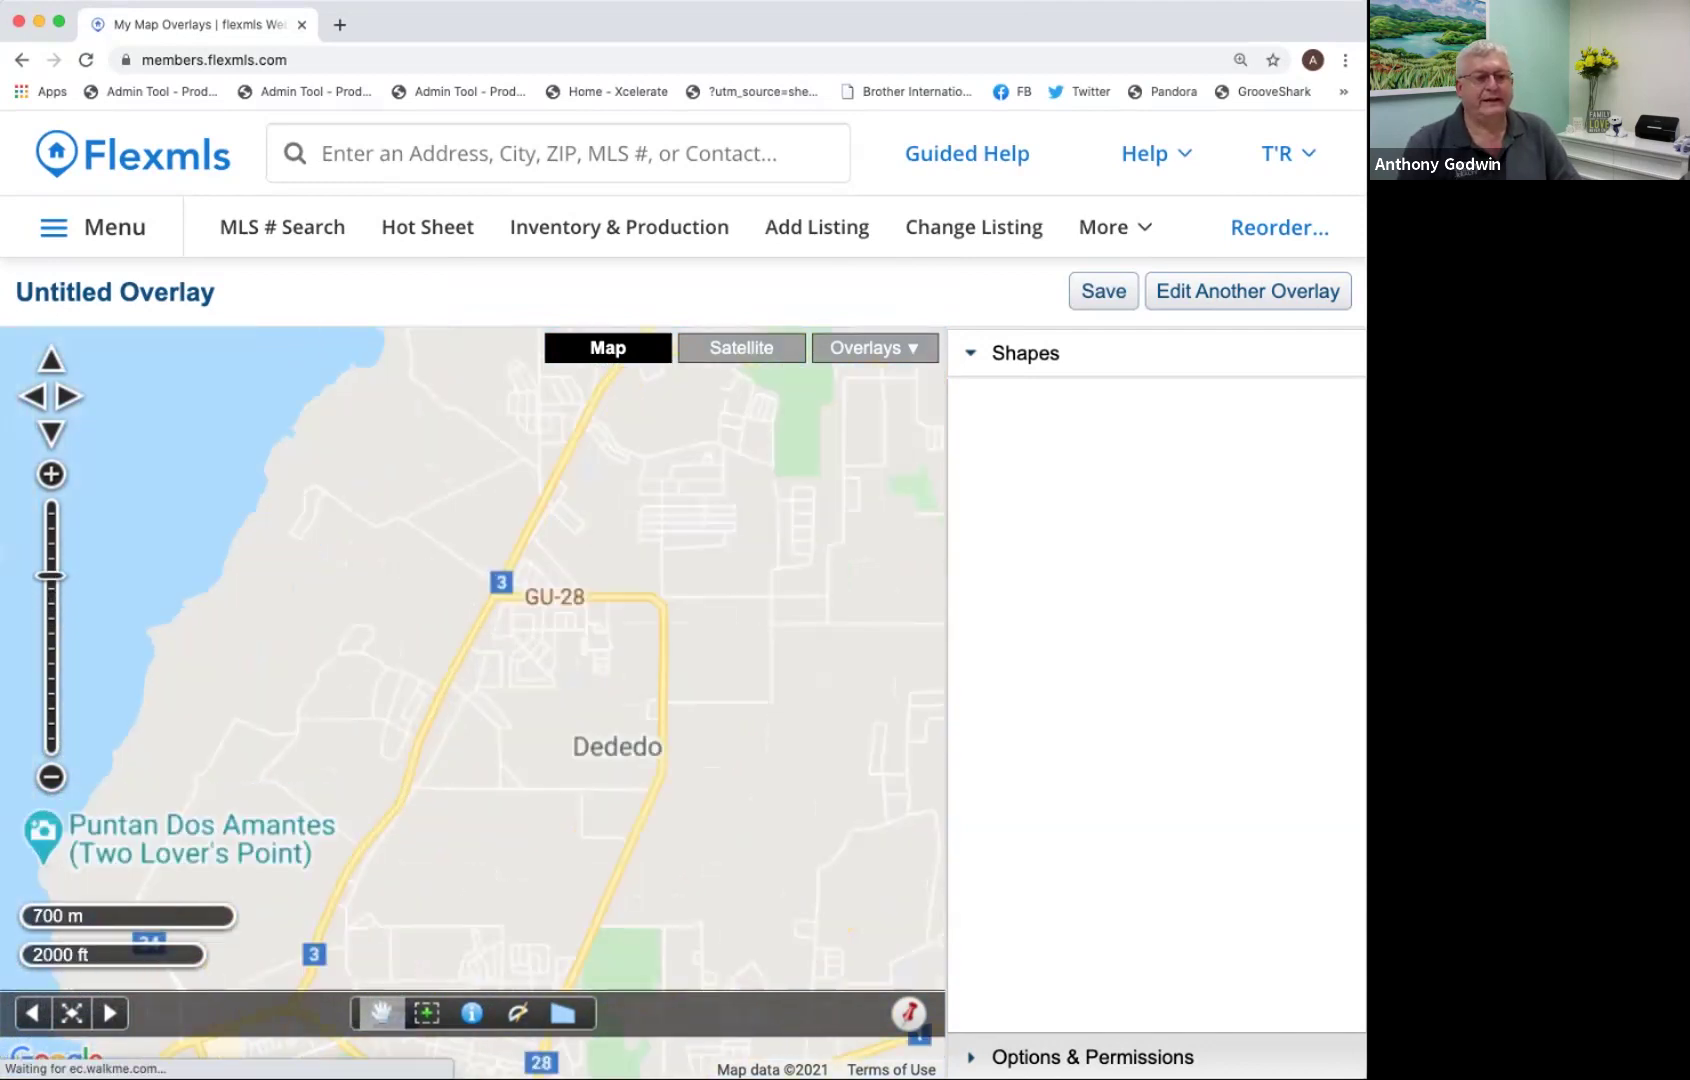
key(Up)
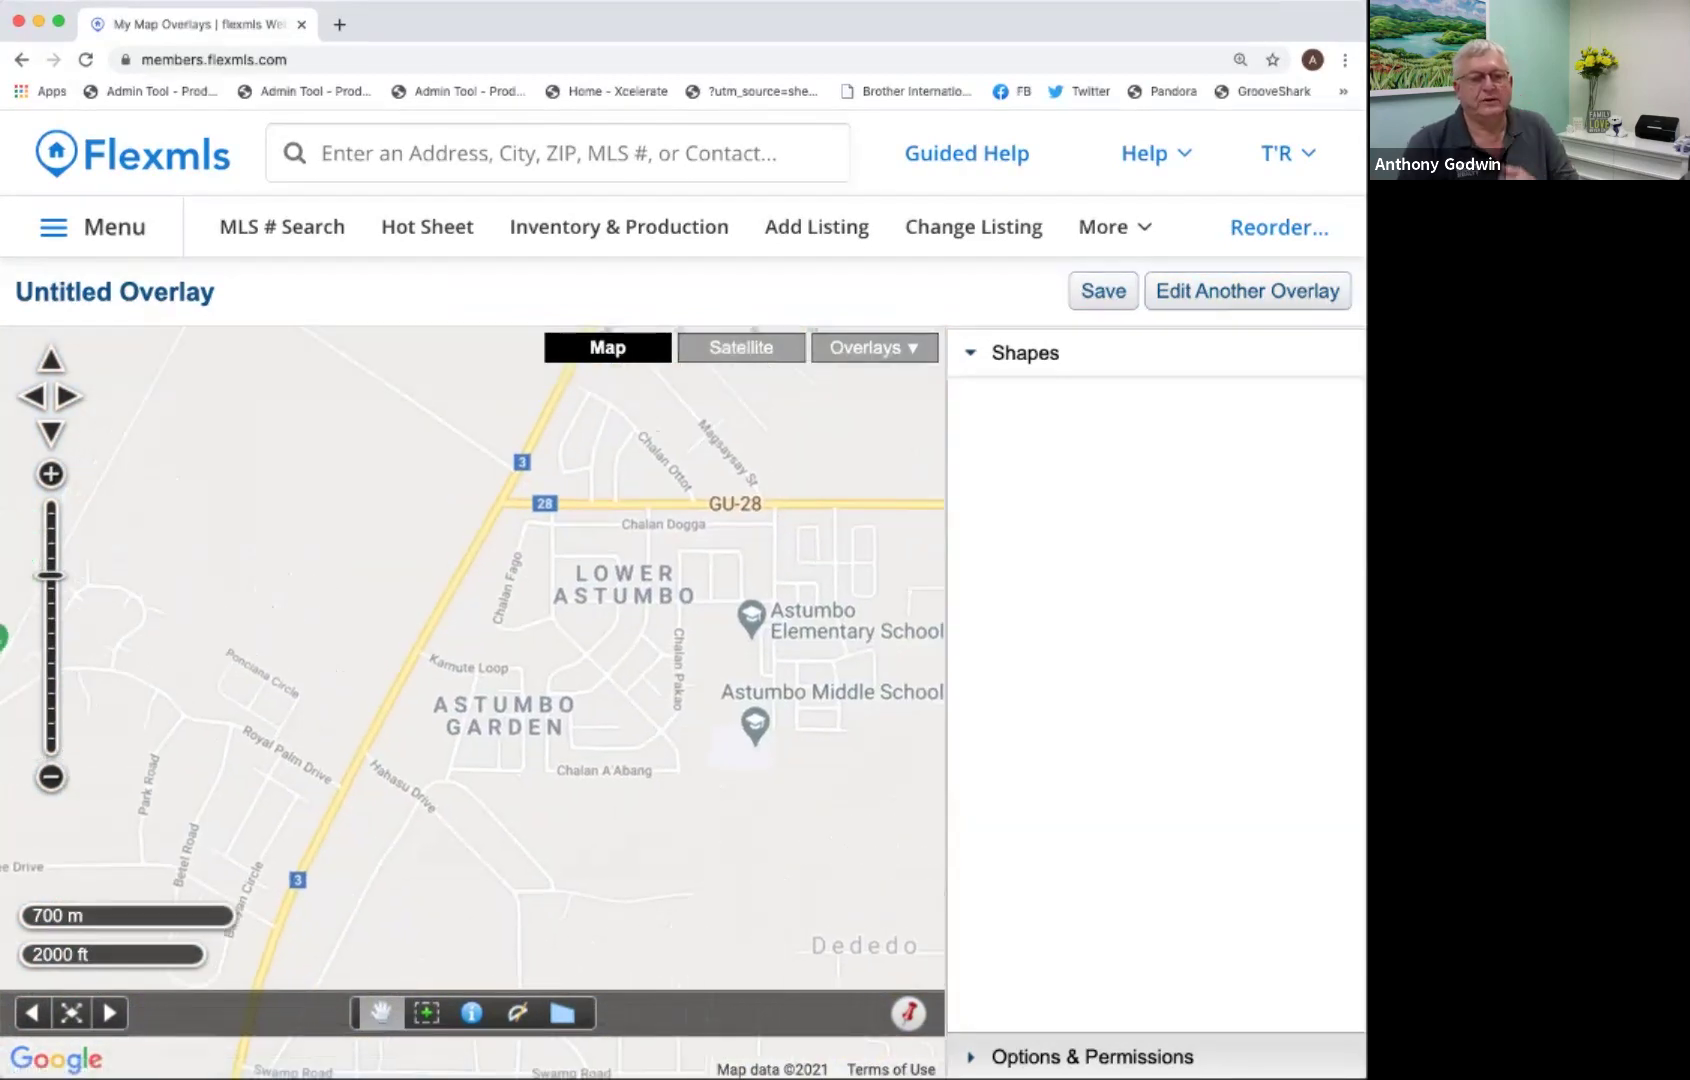
drag(472, 660, 408, 681)
drag(51, 575, 51, 560)
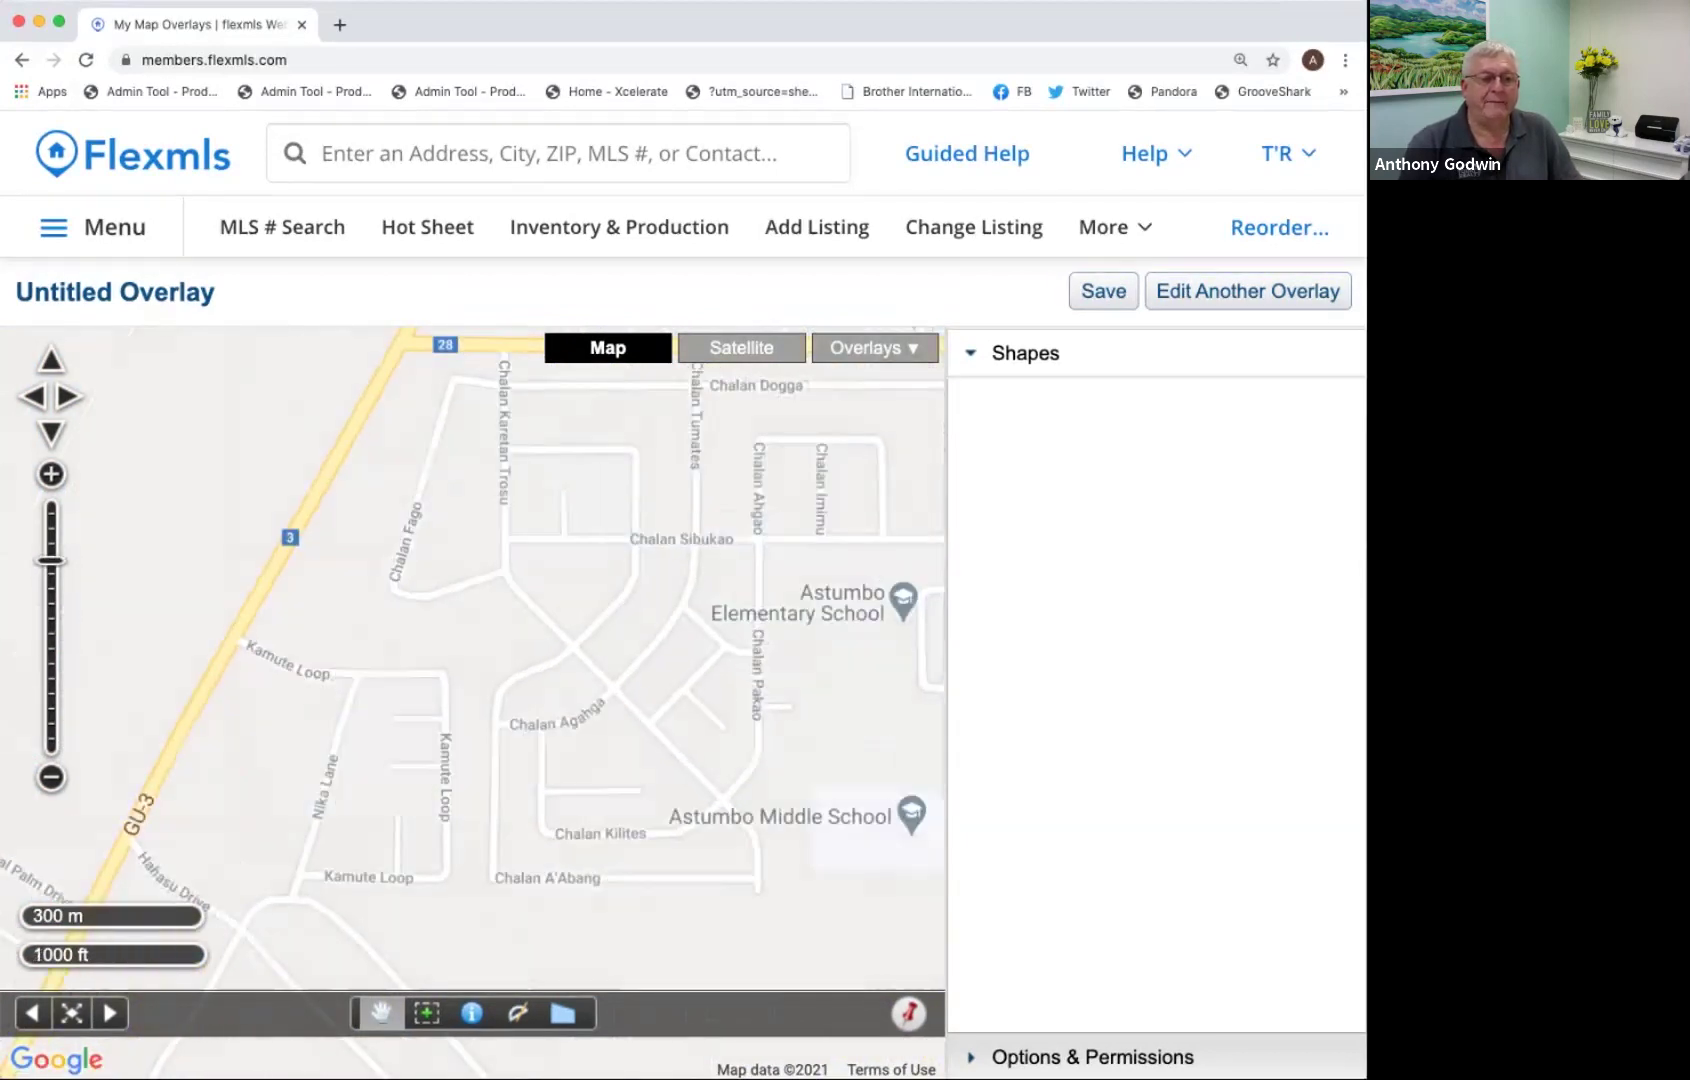
key(Right)
key(Right)
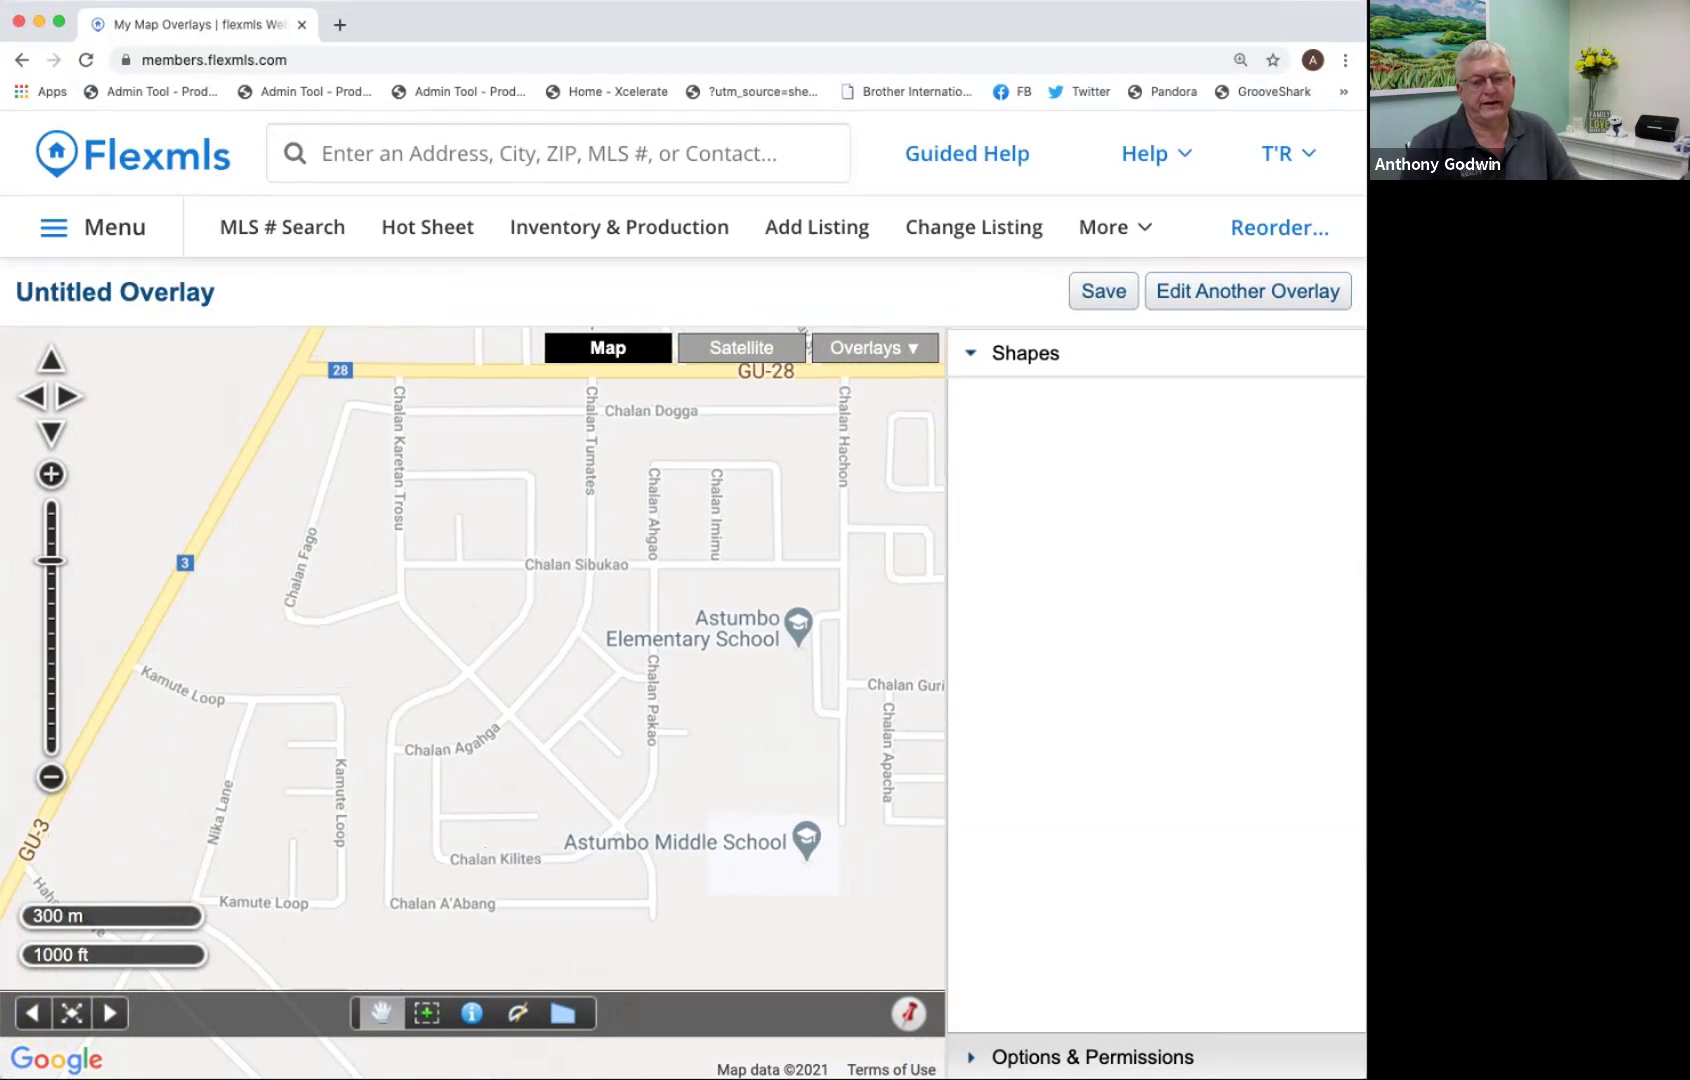
mouse_move(485, 846)
mouse_down()
mouse_move(184, 851)
mouse_move(135, 868)
mouse_move(401, 889)
mouse_move(511, 849)
mouse_up()
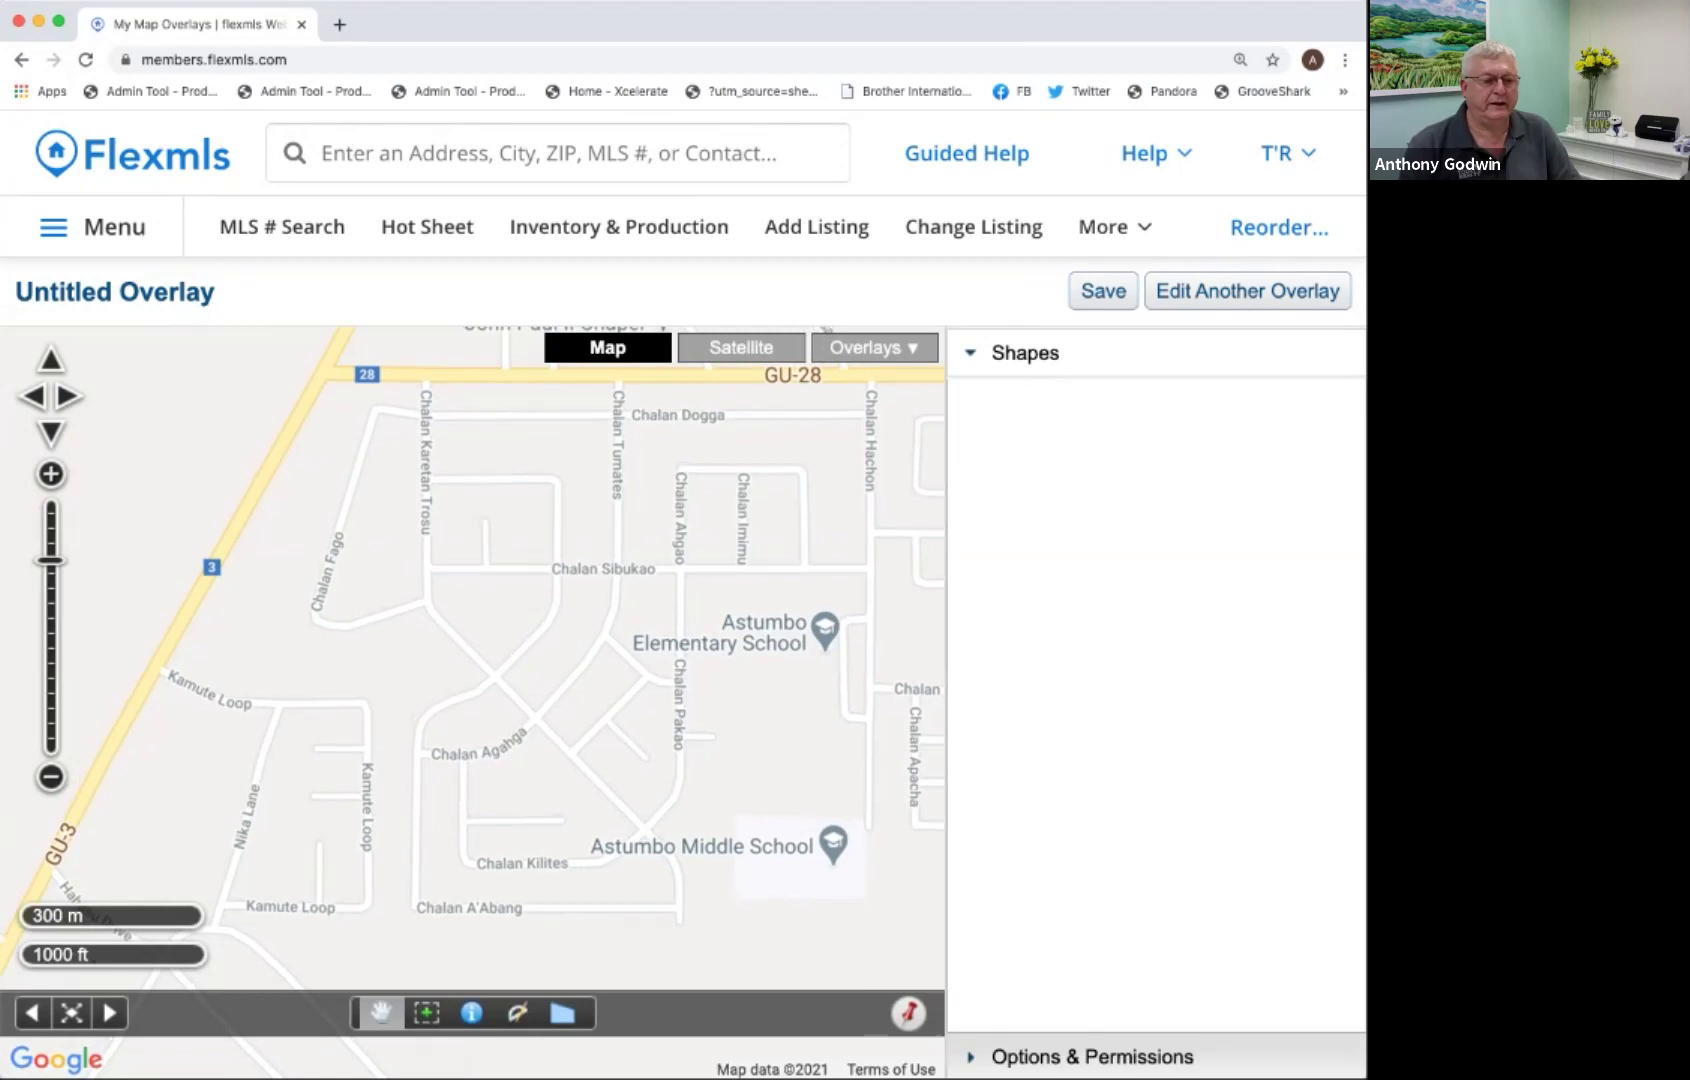
scroll(472, 703, down, 1)
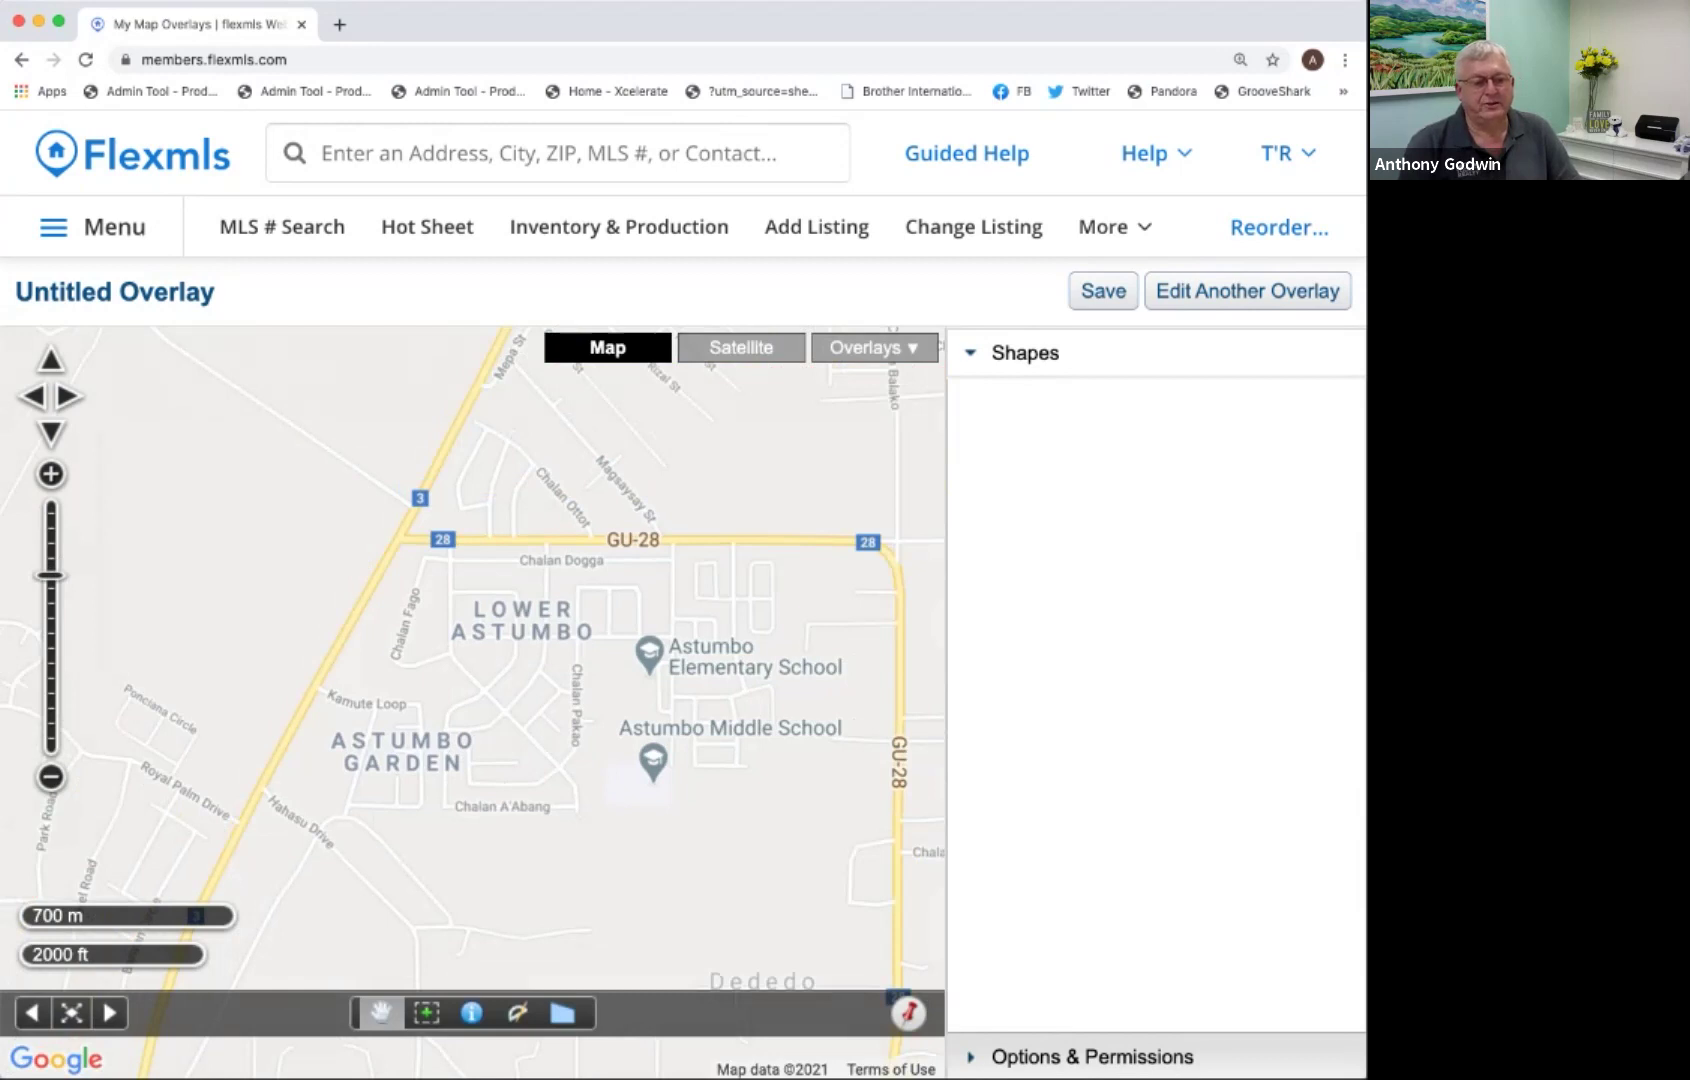
drag(472, 703, 445, 674)
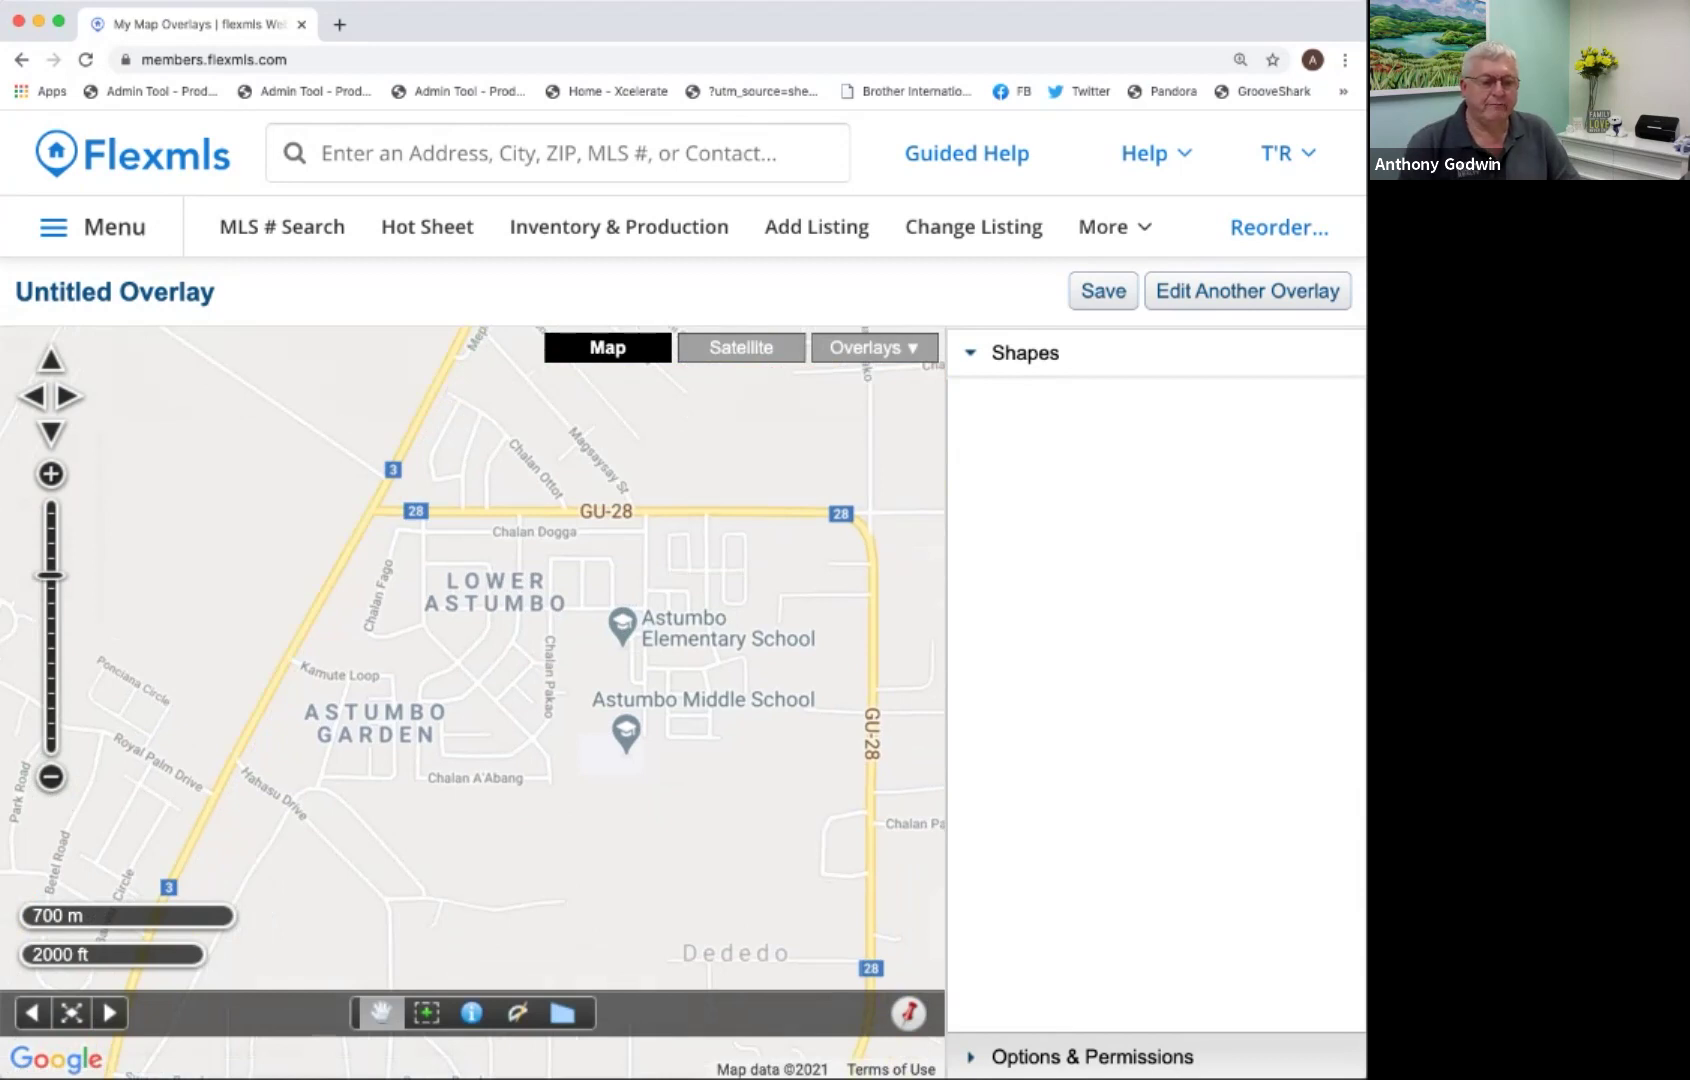
Draw a five-point polygon around Lower Astumbo and Astumbo Garden, following GU-28 and route 3 and closing just south of Chalan A'Abang.
click(517, 1012)
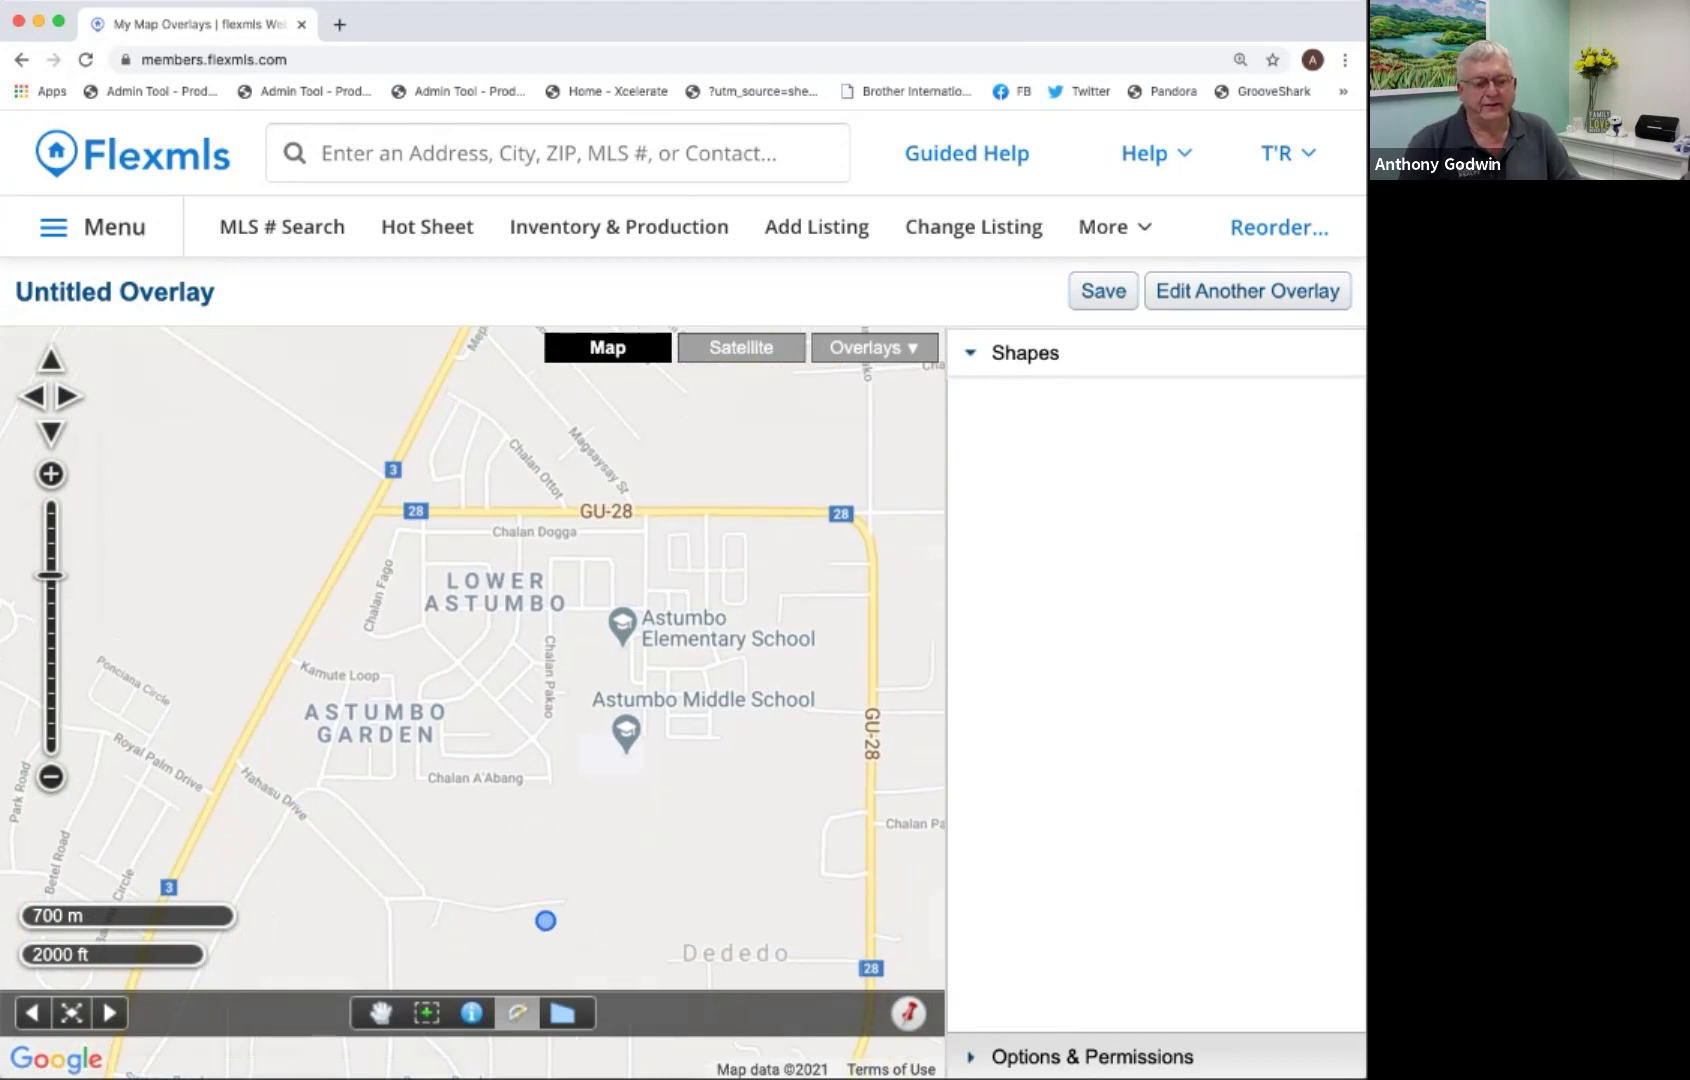
click(562, 1013)
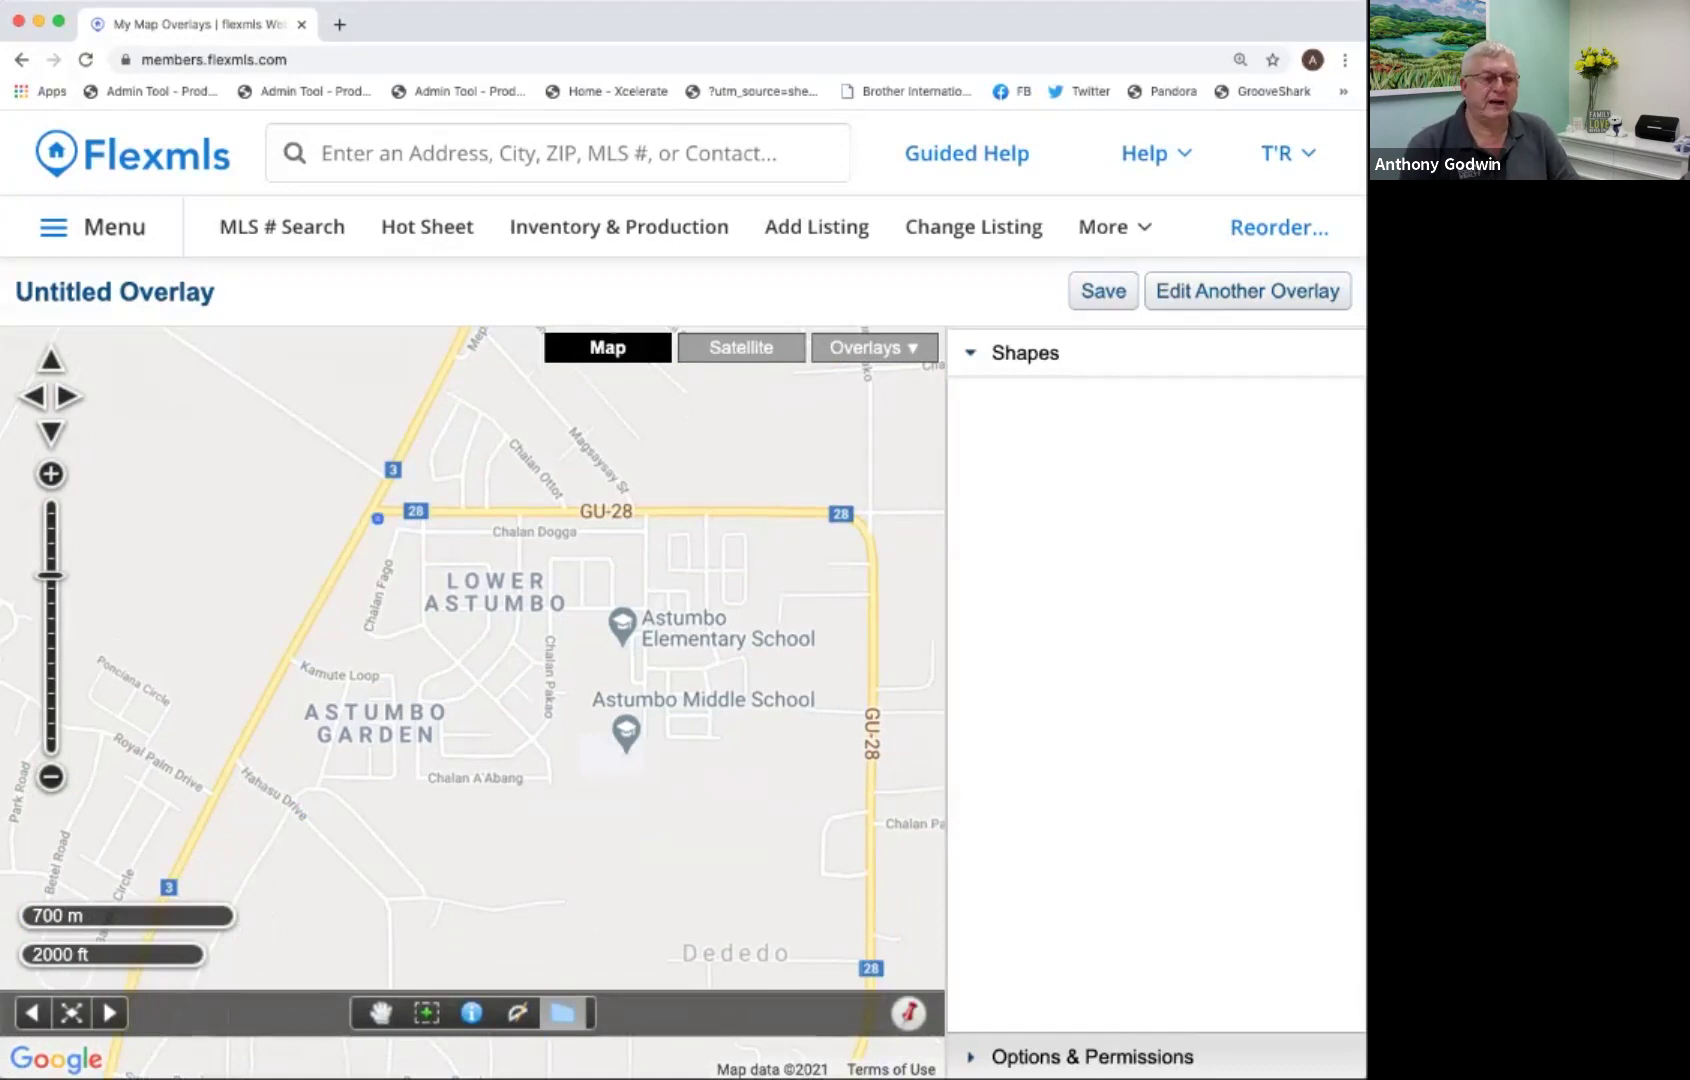
click(377, 518)
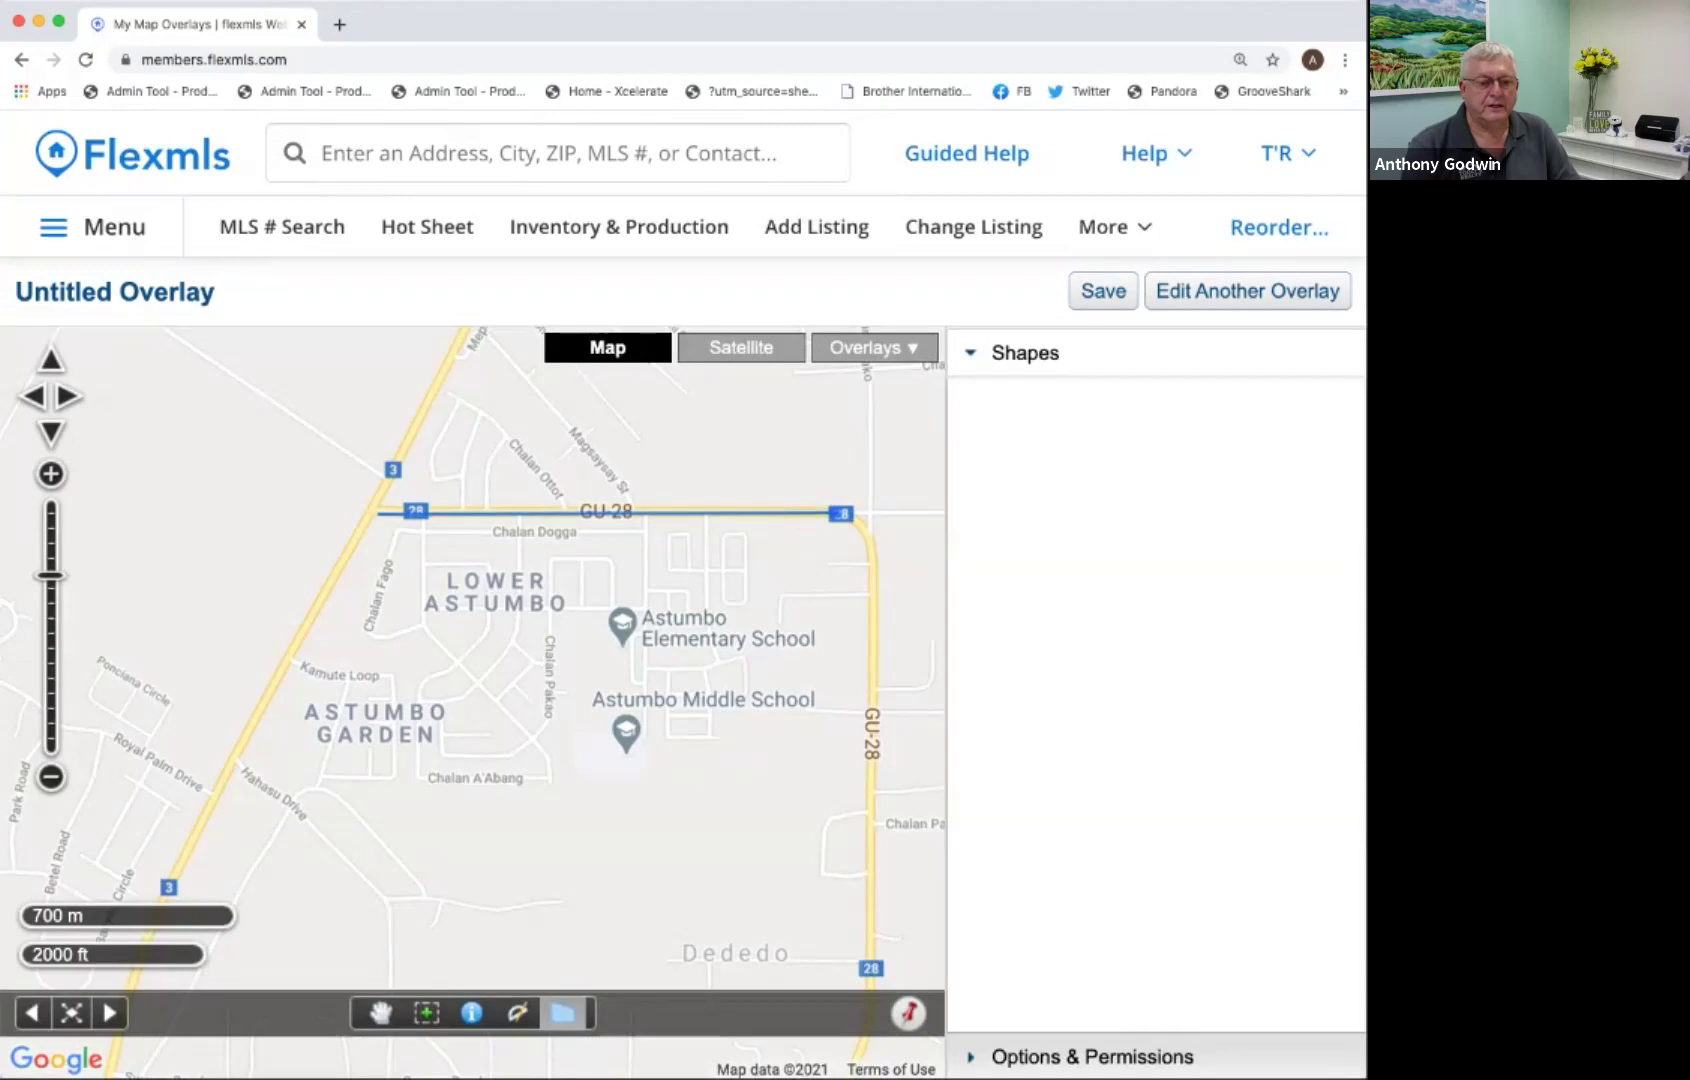
click(843, 514)
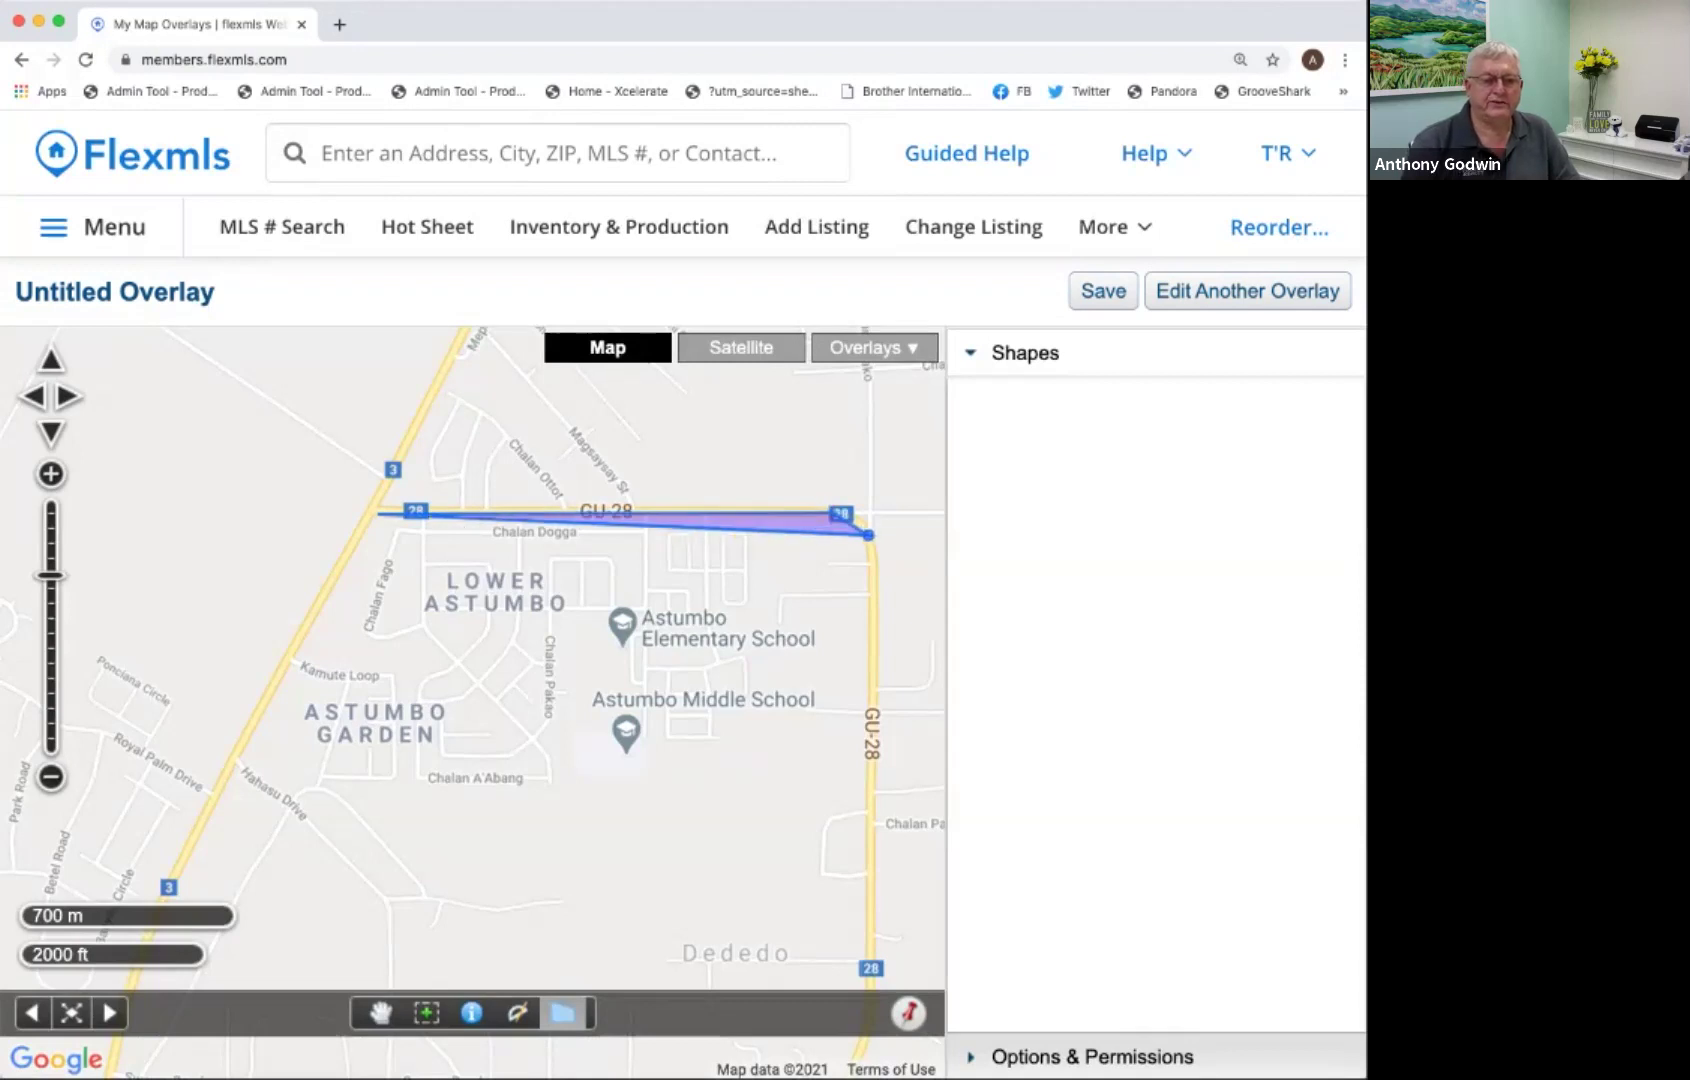
click(868, 533)
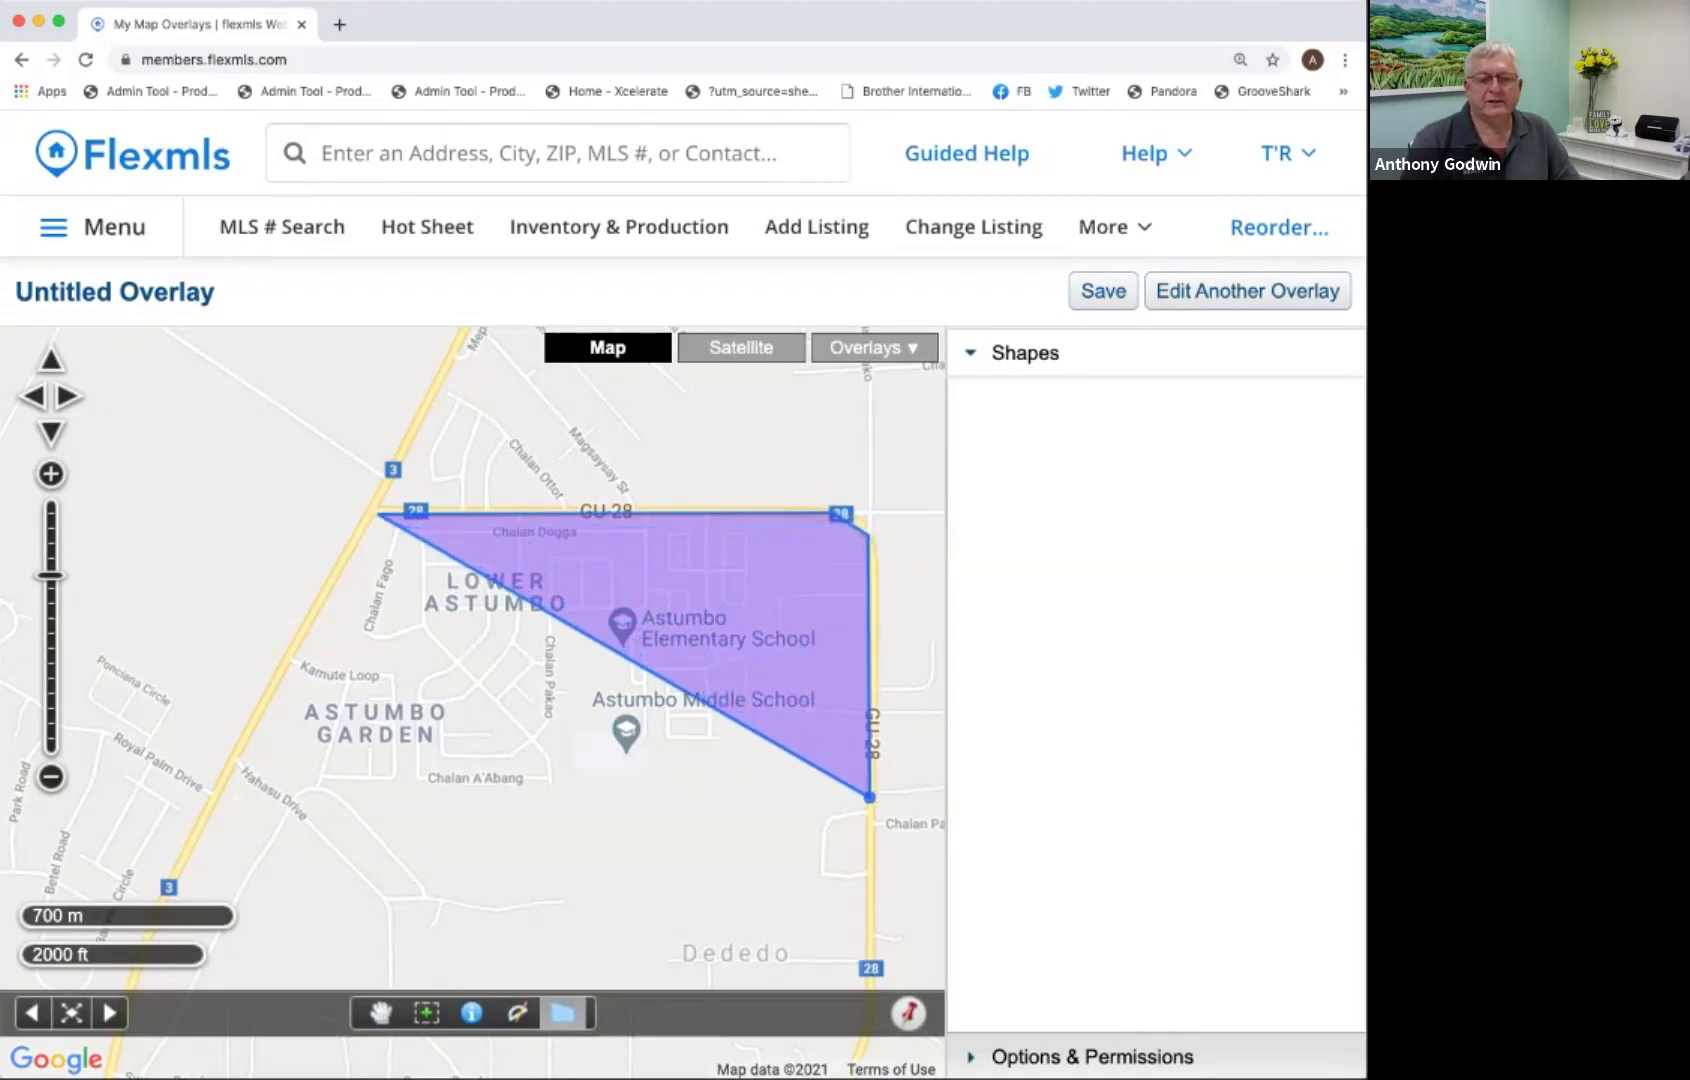
click(868, 791)
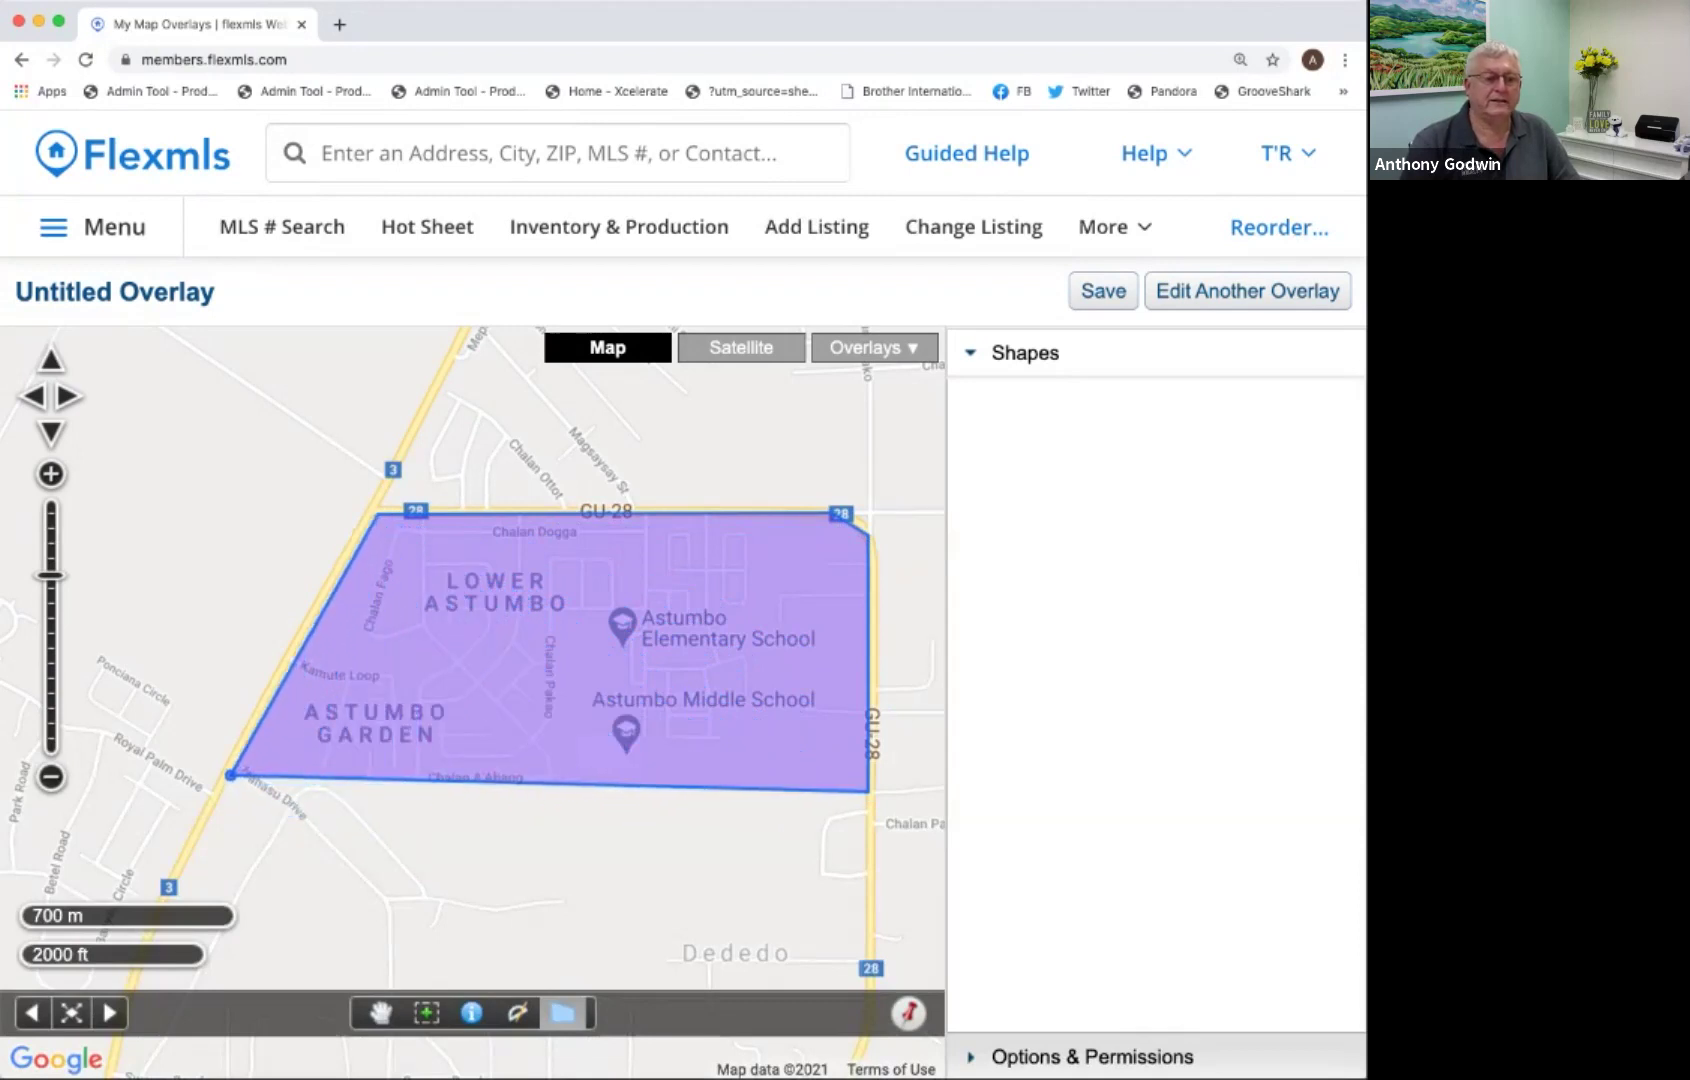
click(231, 775)
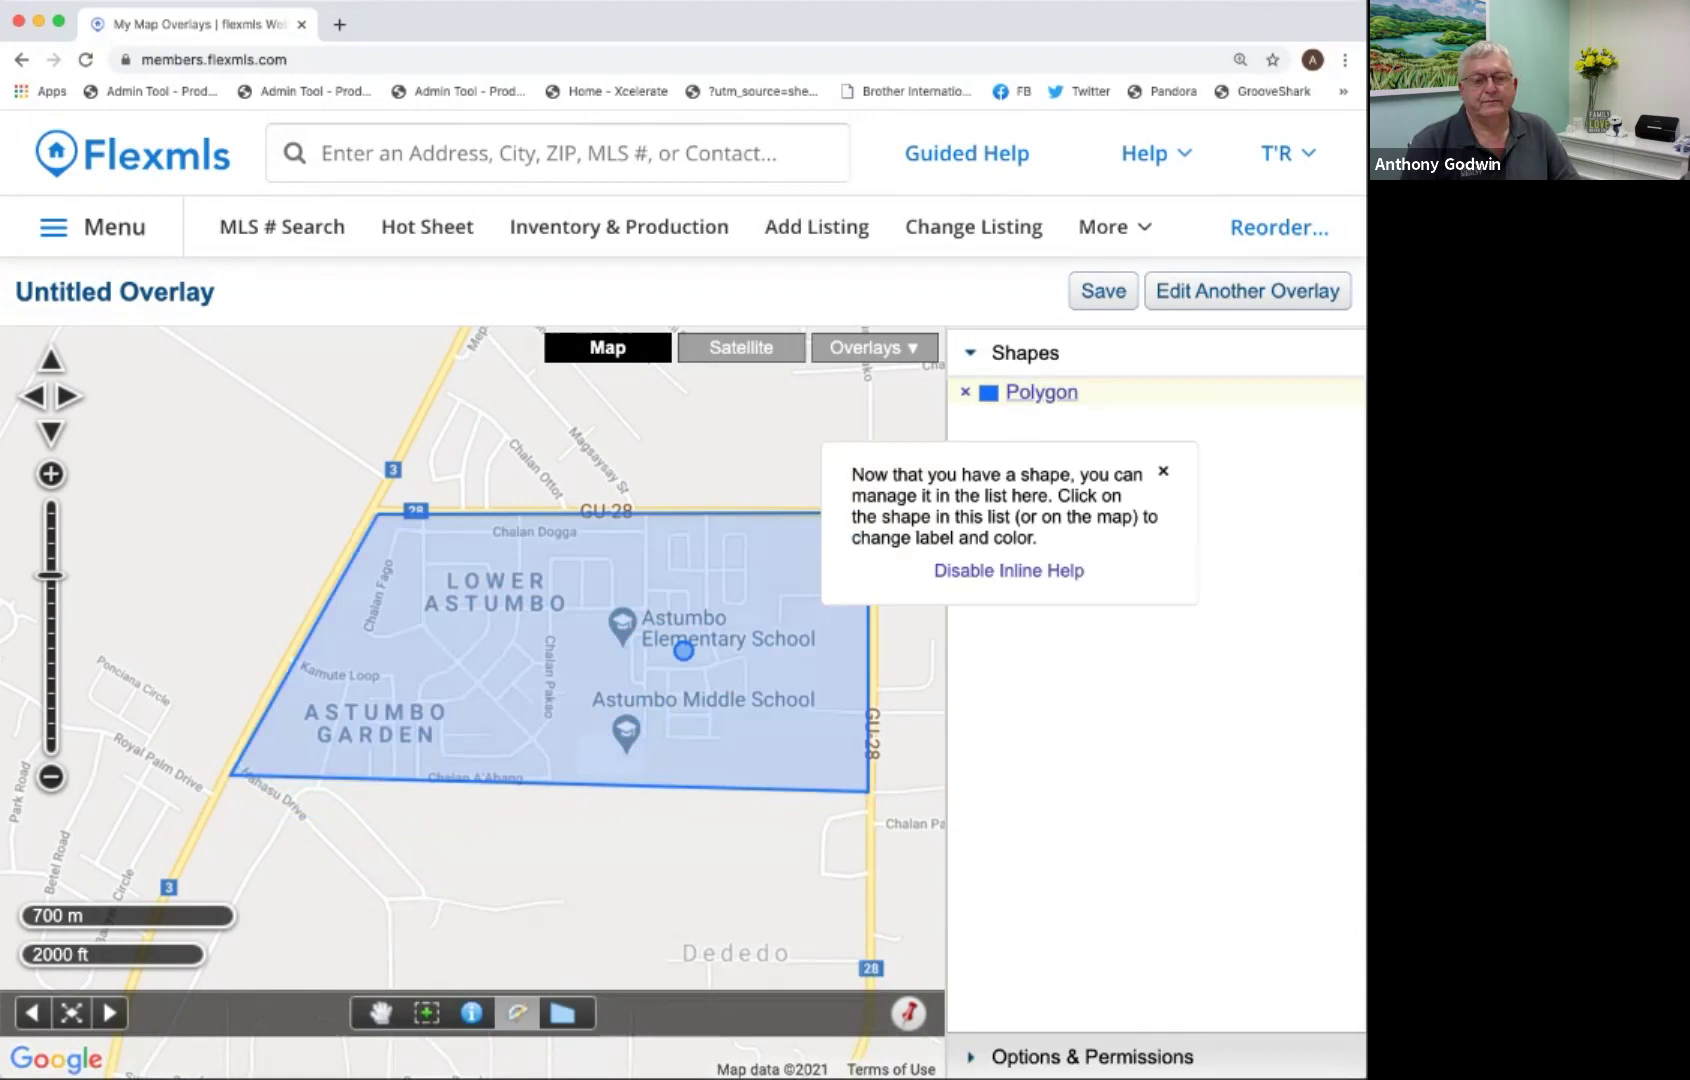
Dismiss the shape help note and save the polygon as a new overlay named Astumbo Subdivision.
click(1163, 471)
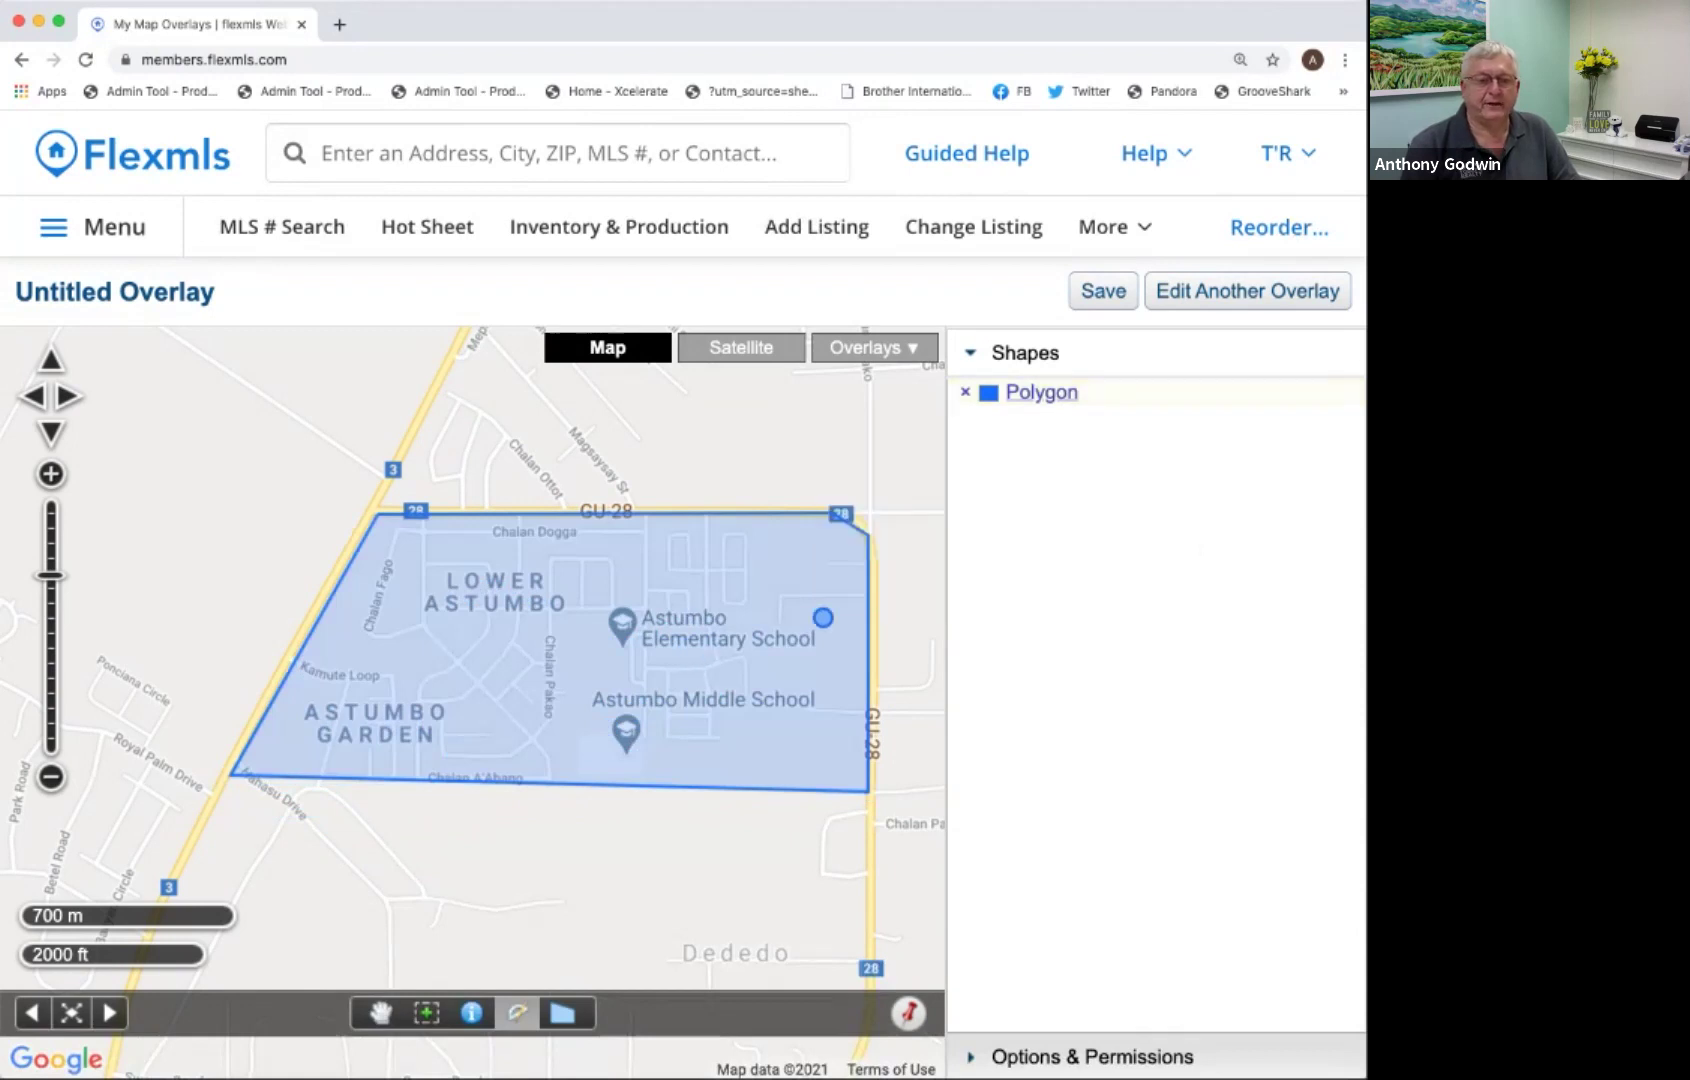
click(1042, 392)
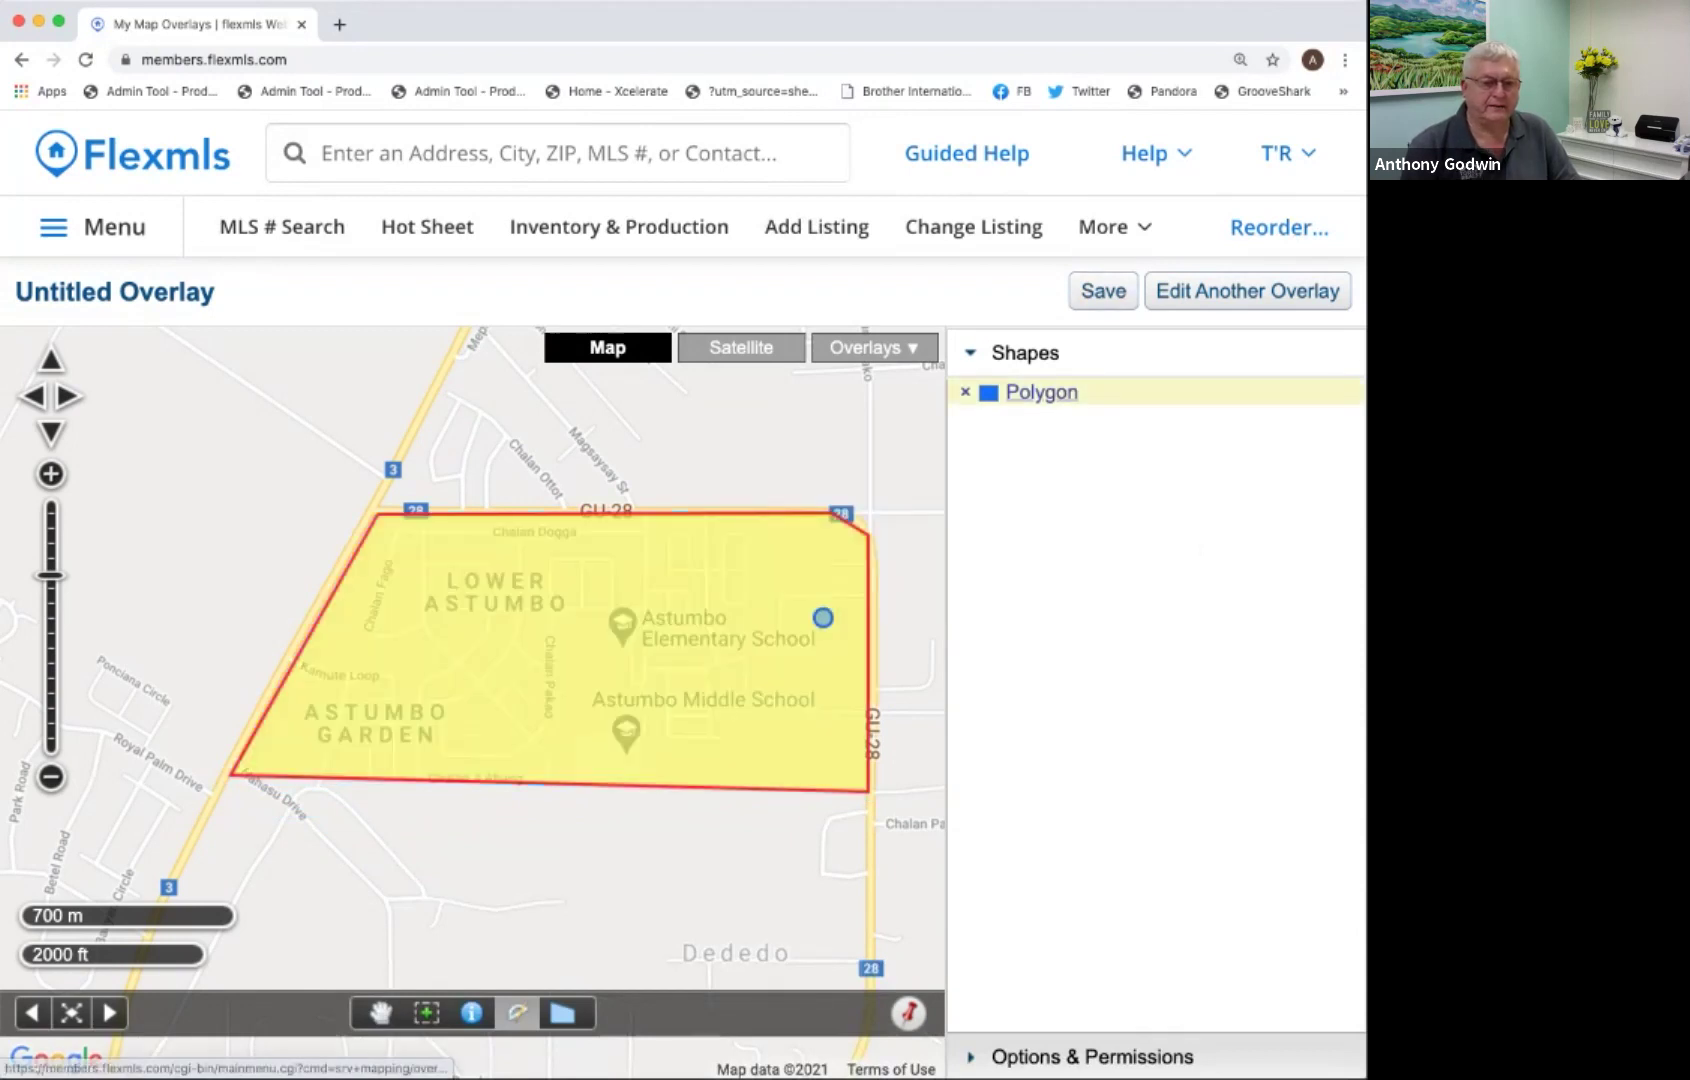
click(1102, 291)
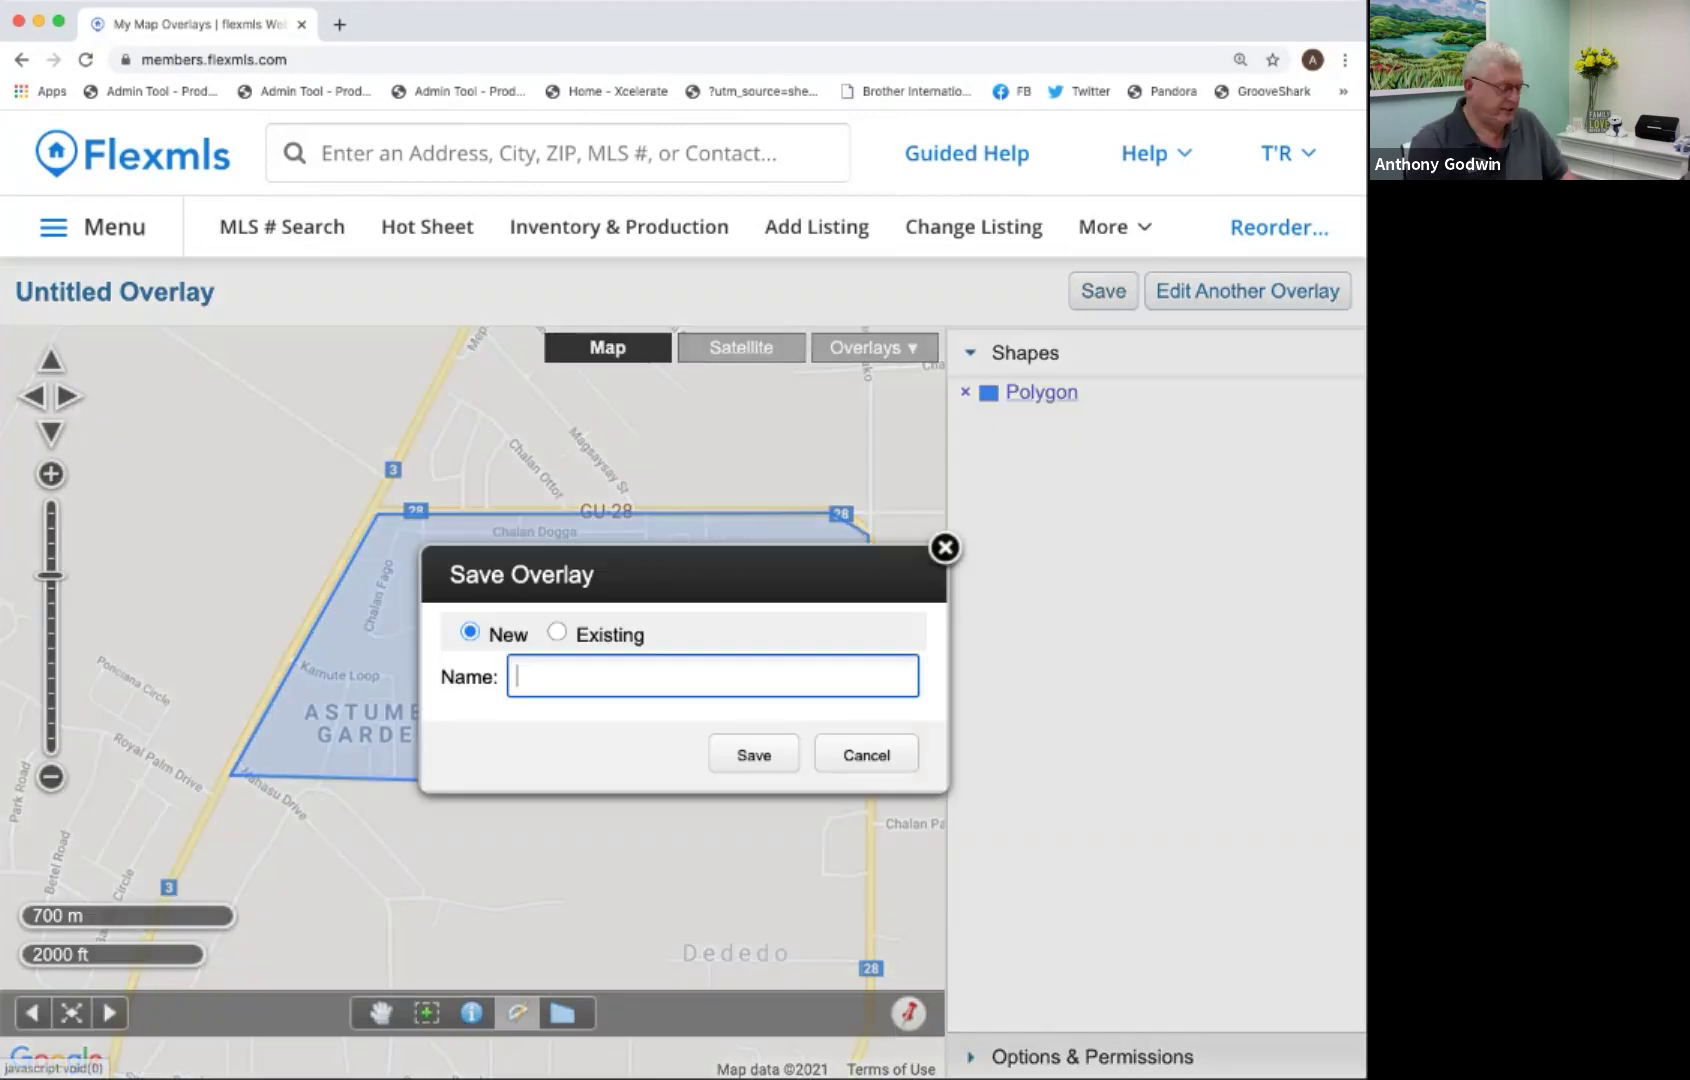
text(Al)
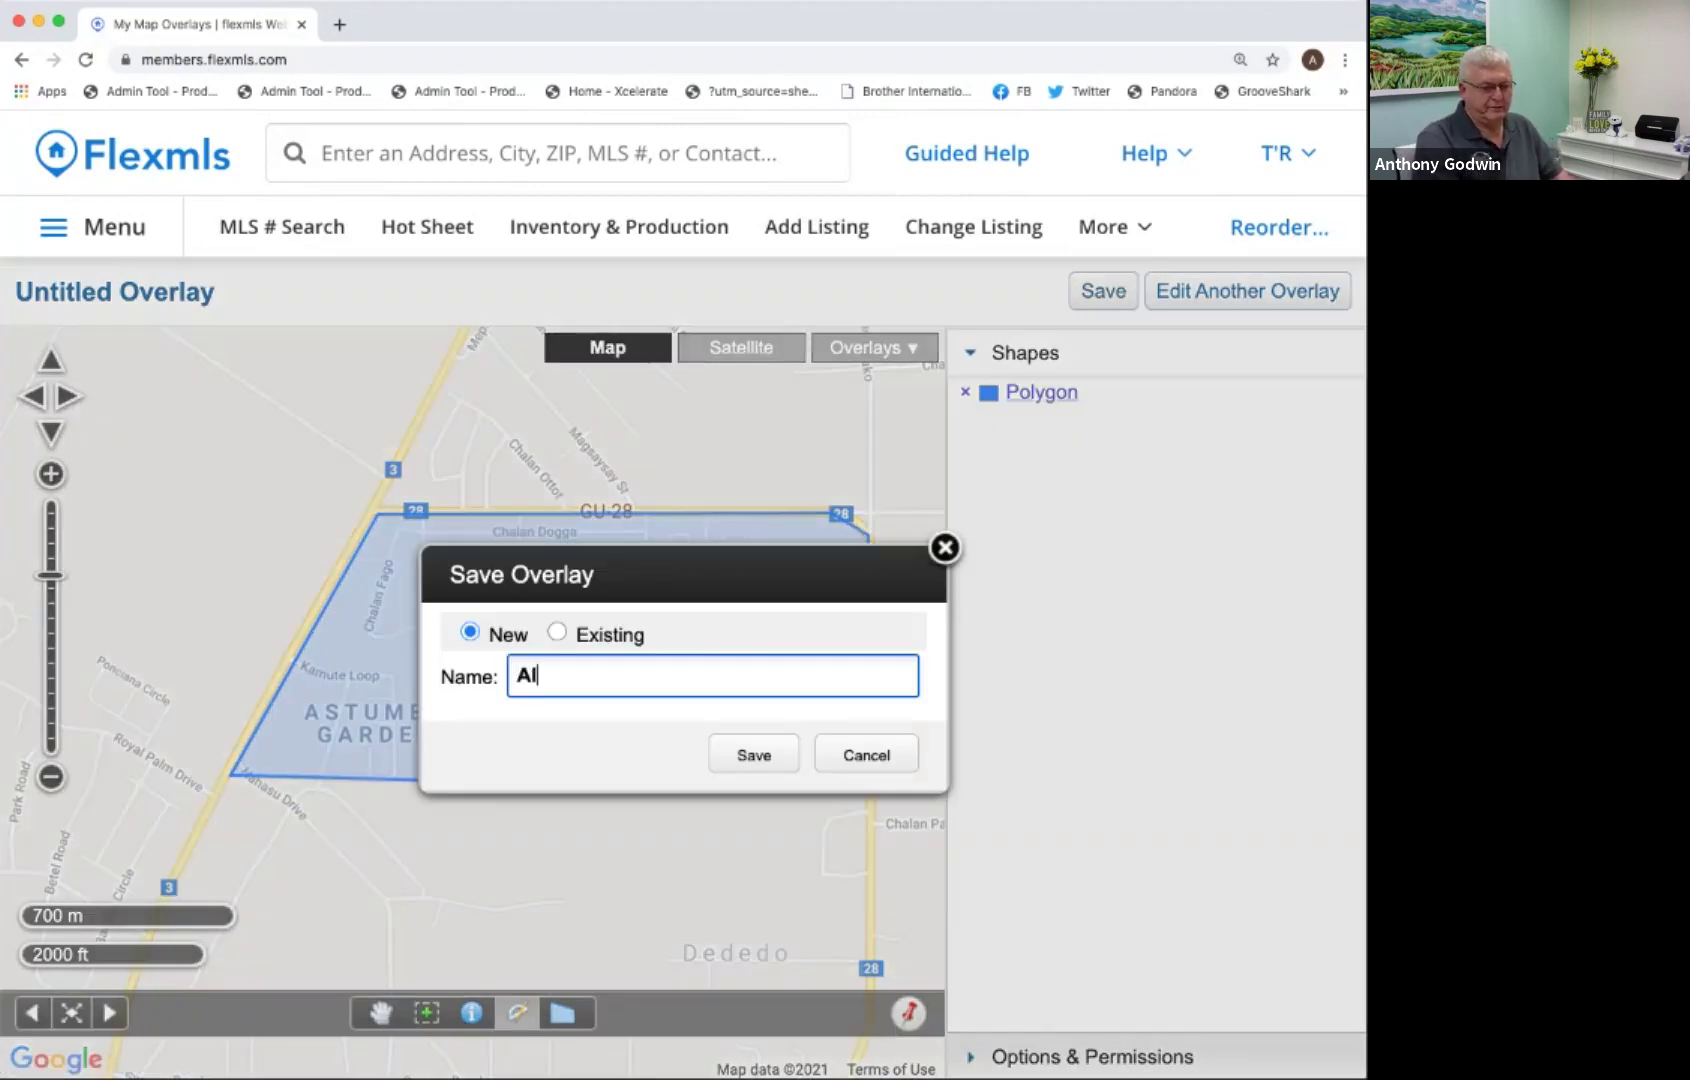
key(BackSpace)
text(stum)
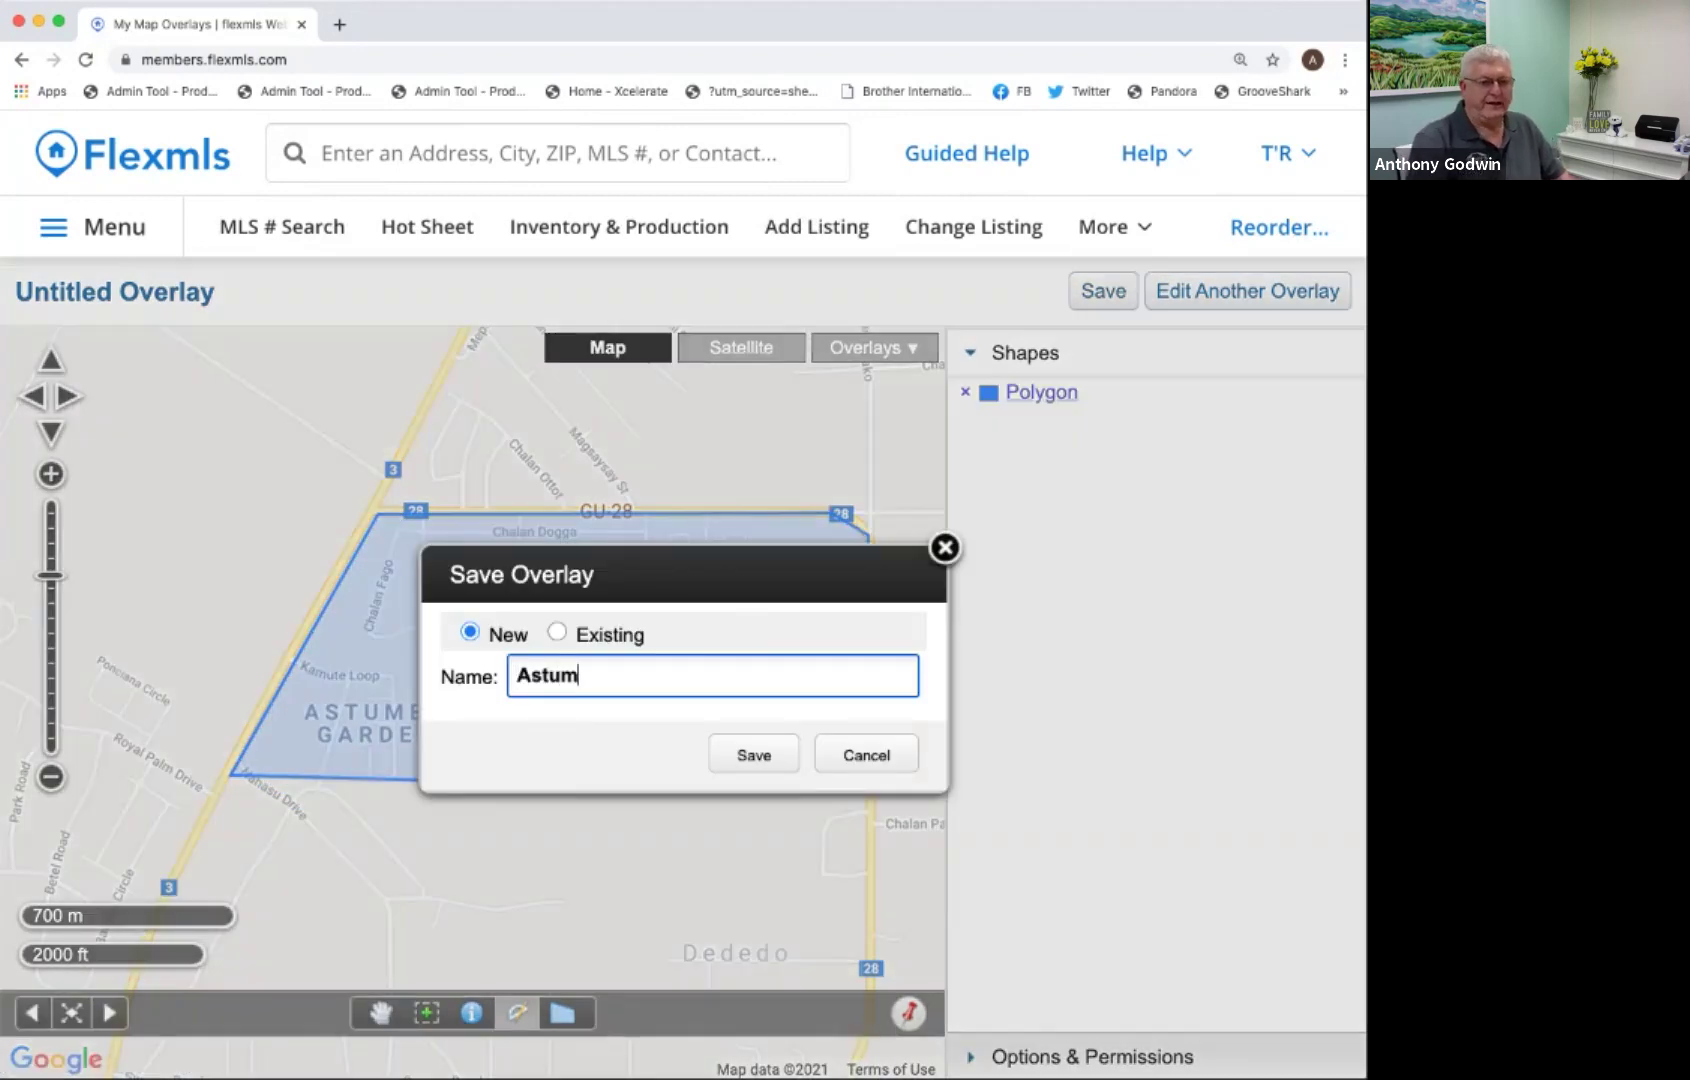
text(bo Sub)
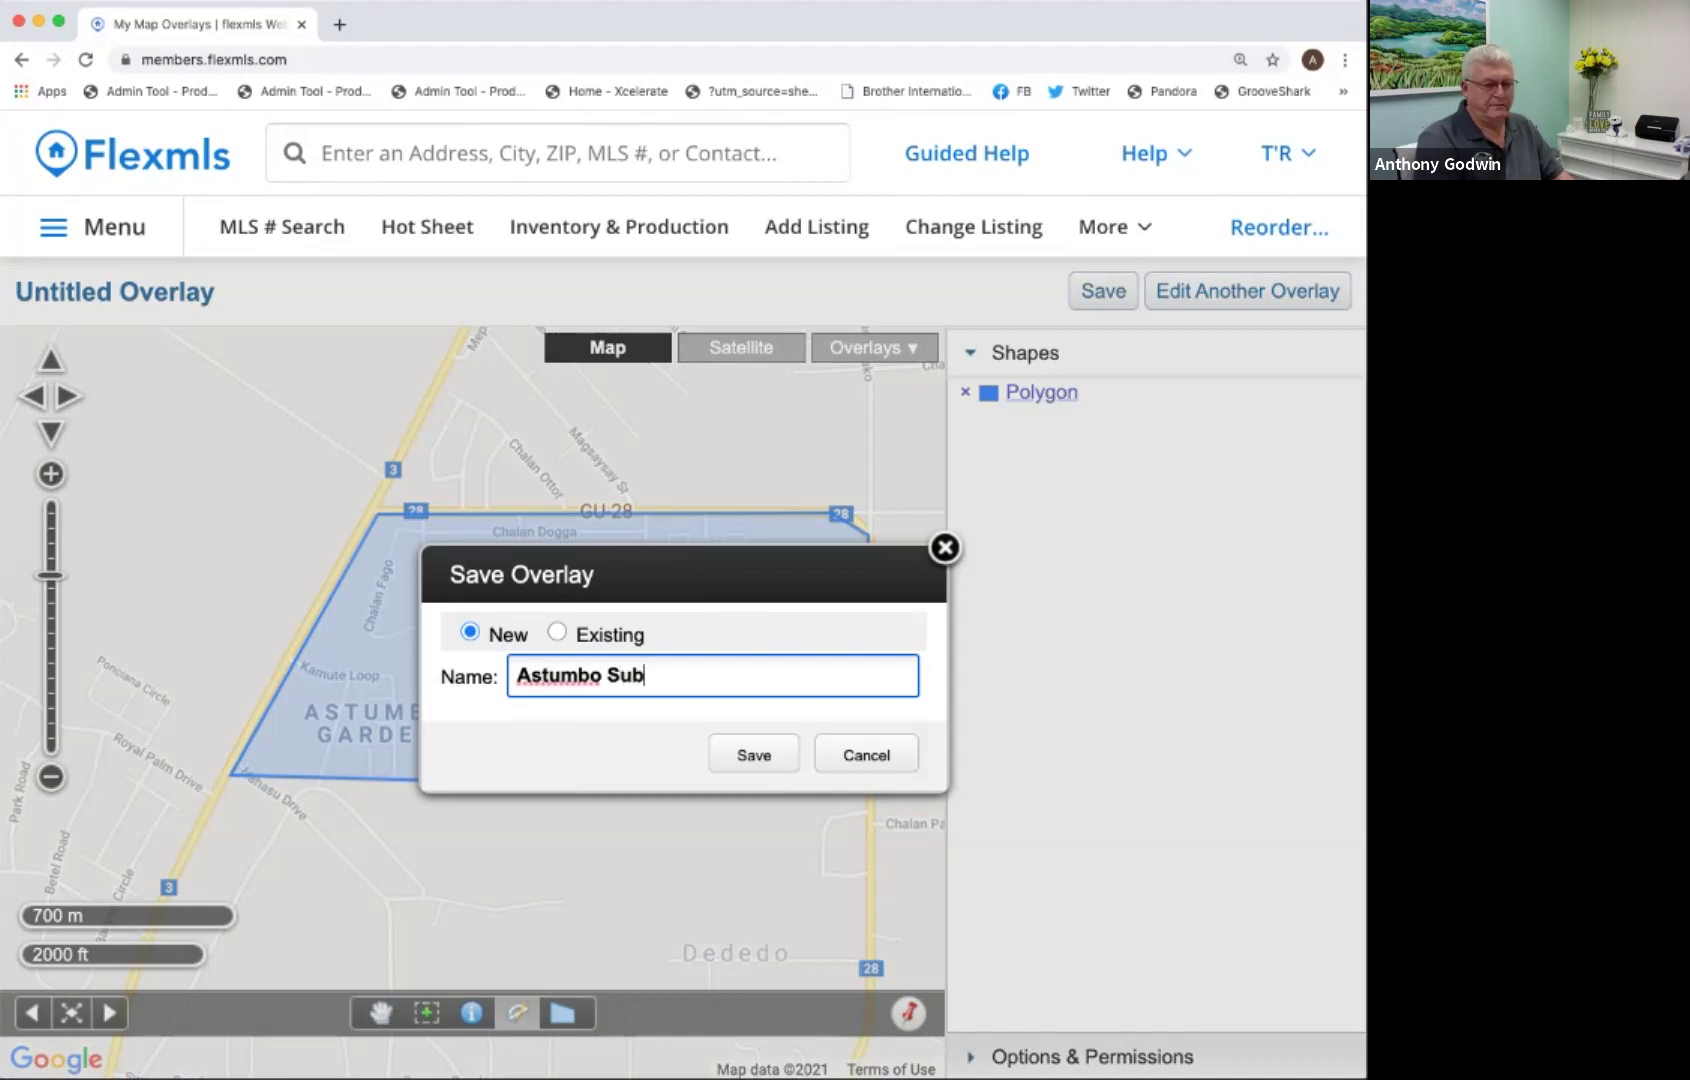
text(division)
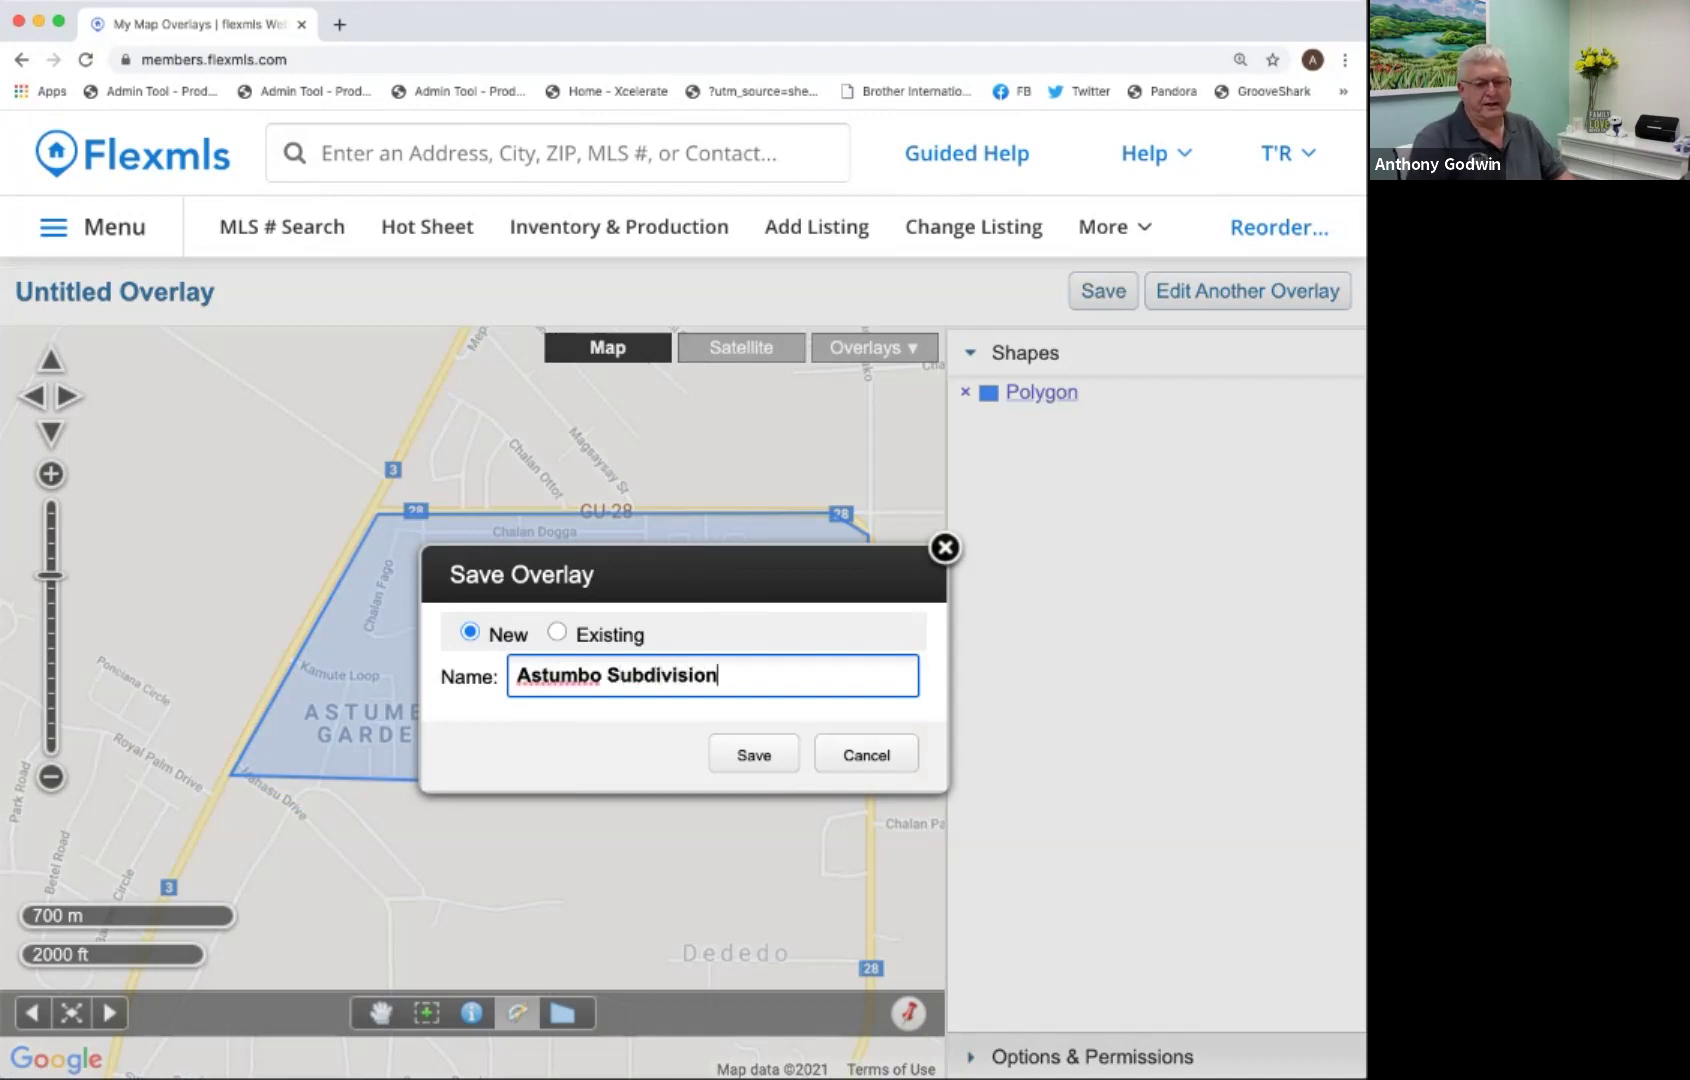
key(Return)
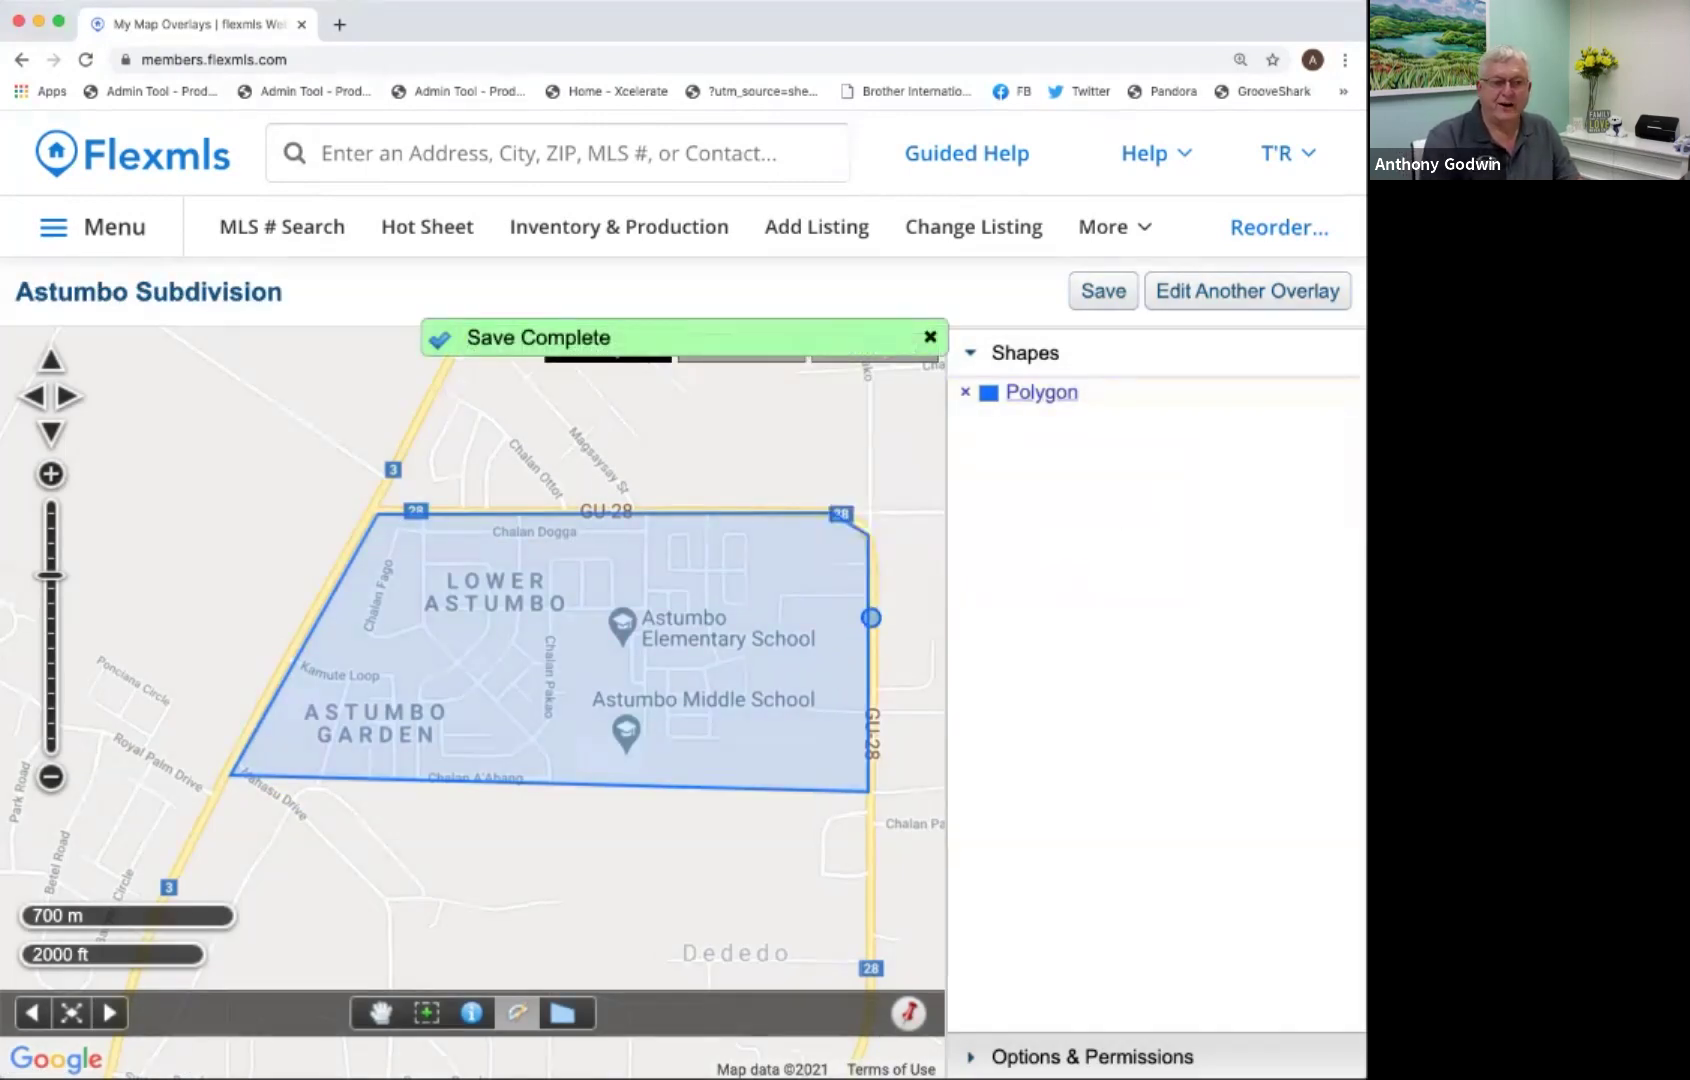
Open the 0-SFD For Sale quick search and restrict it to the polygon of the Astumbo Subdivision overlay.
click(92, 227)
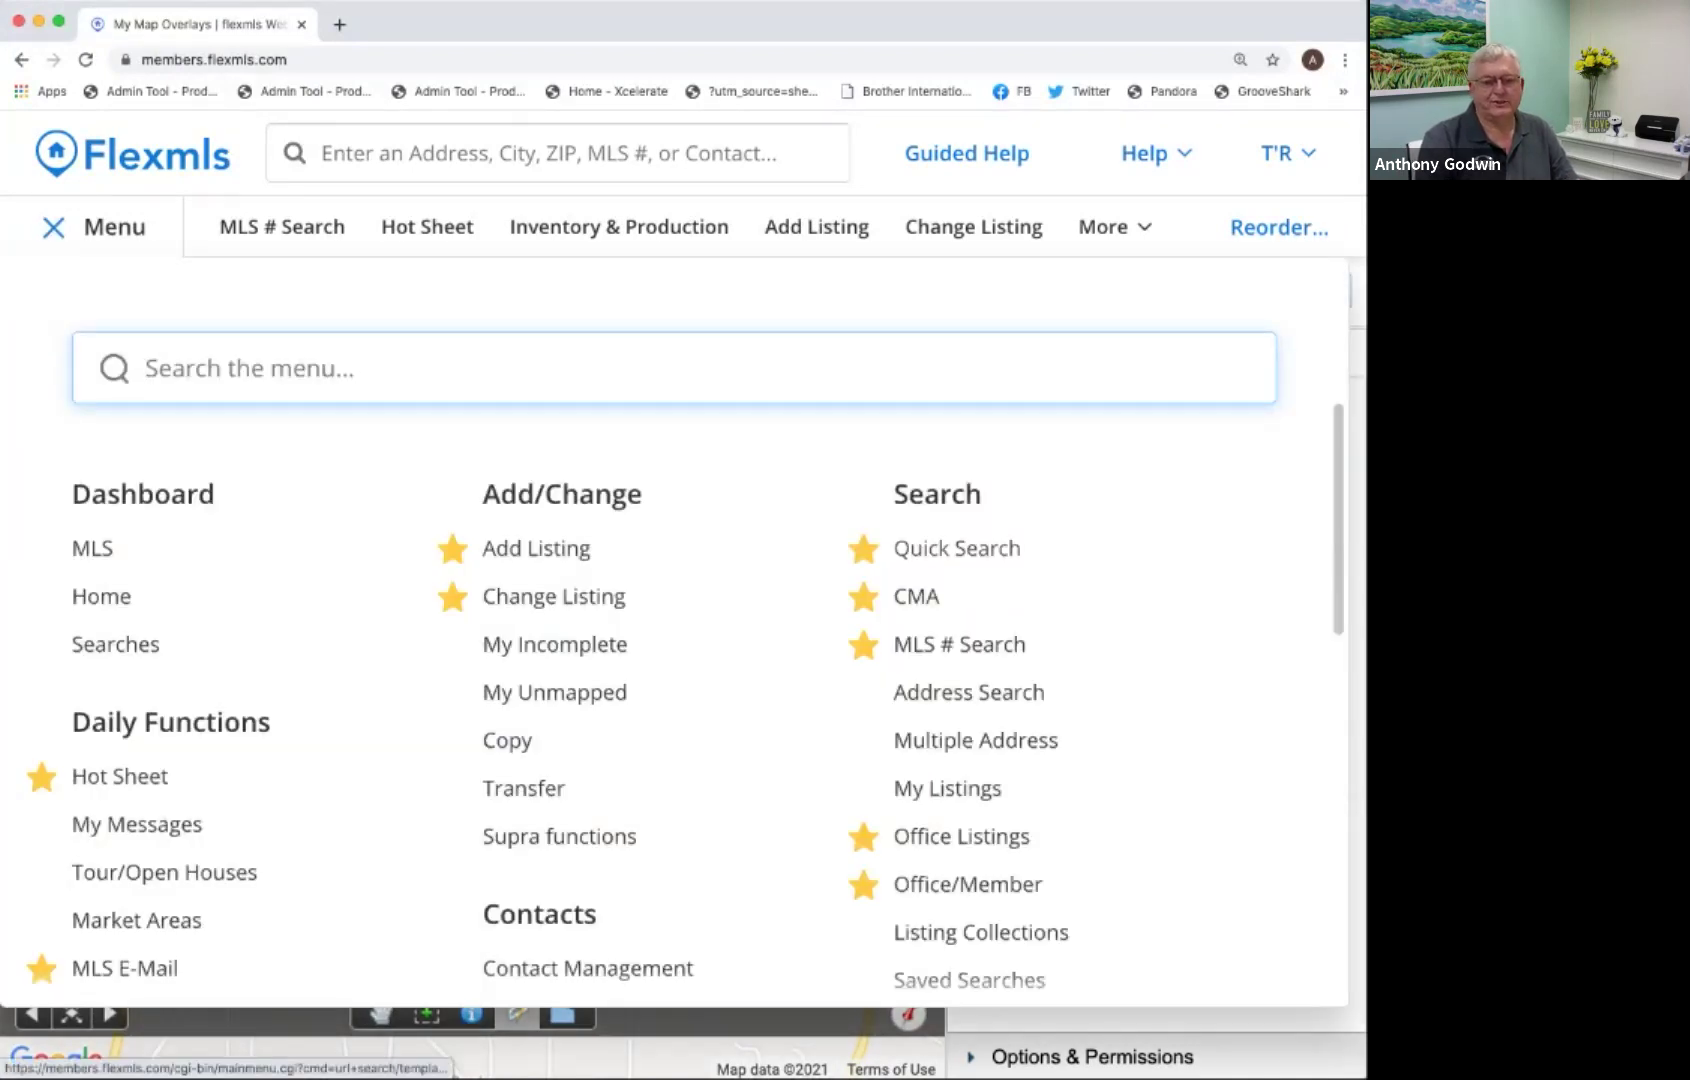
click(929, 550)
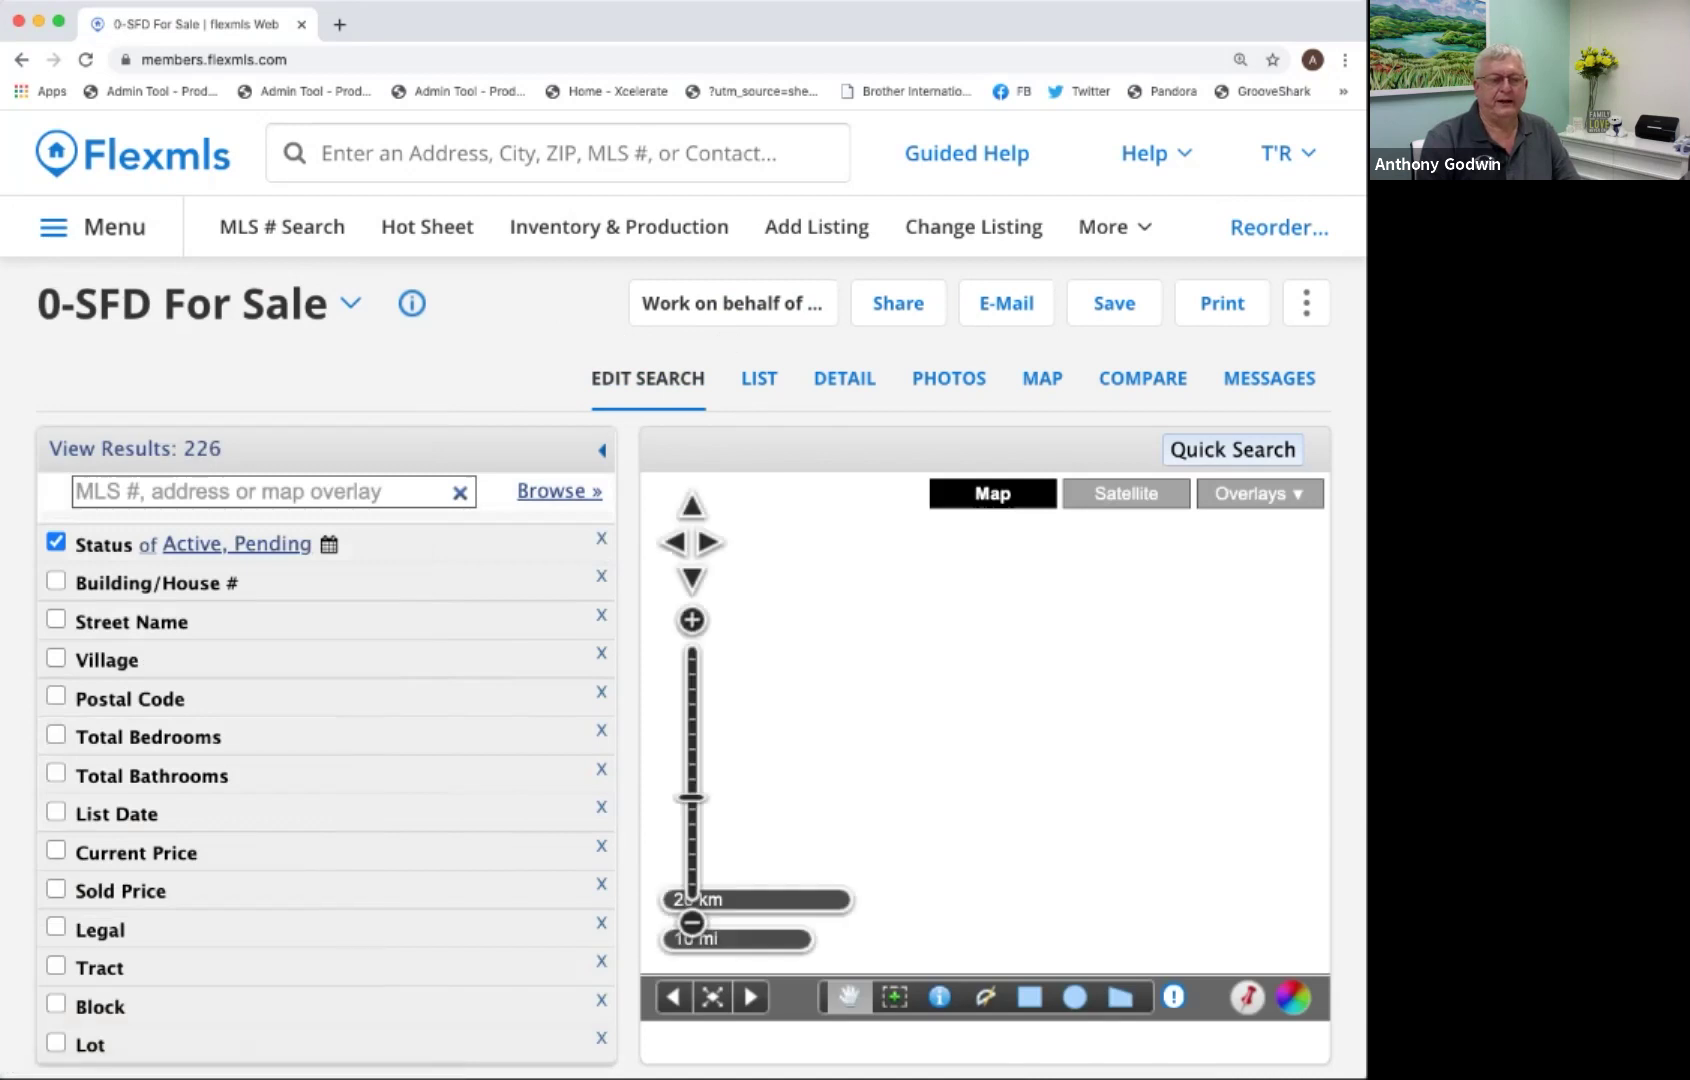
click(559, 491)
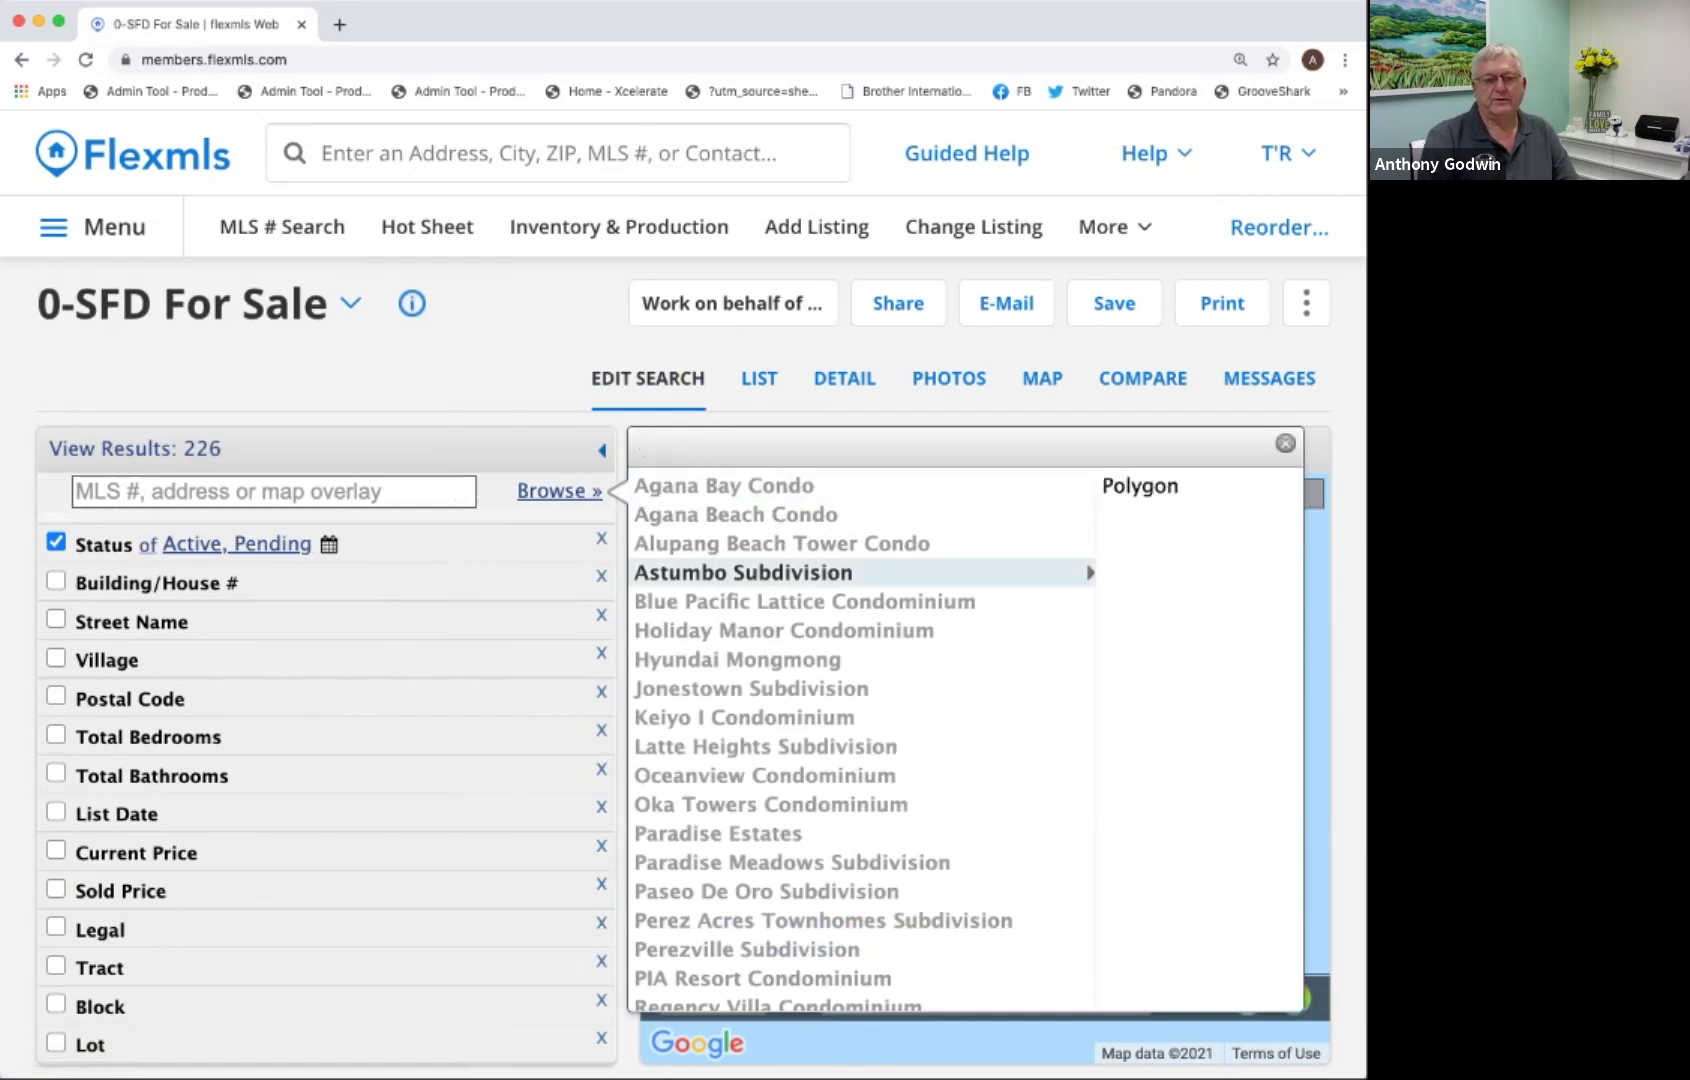
click(1140, 485)
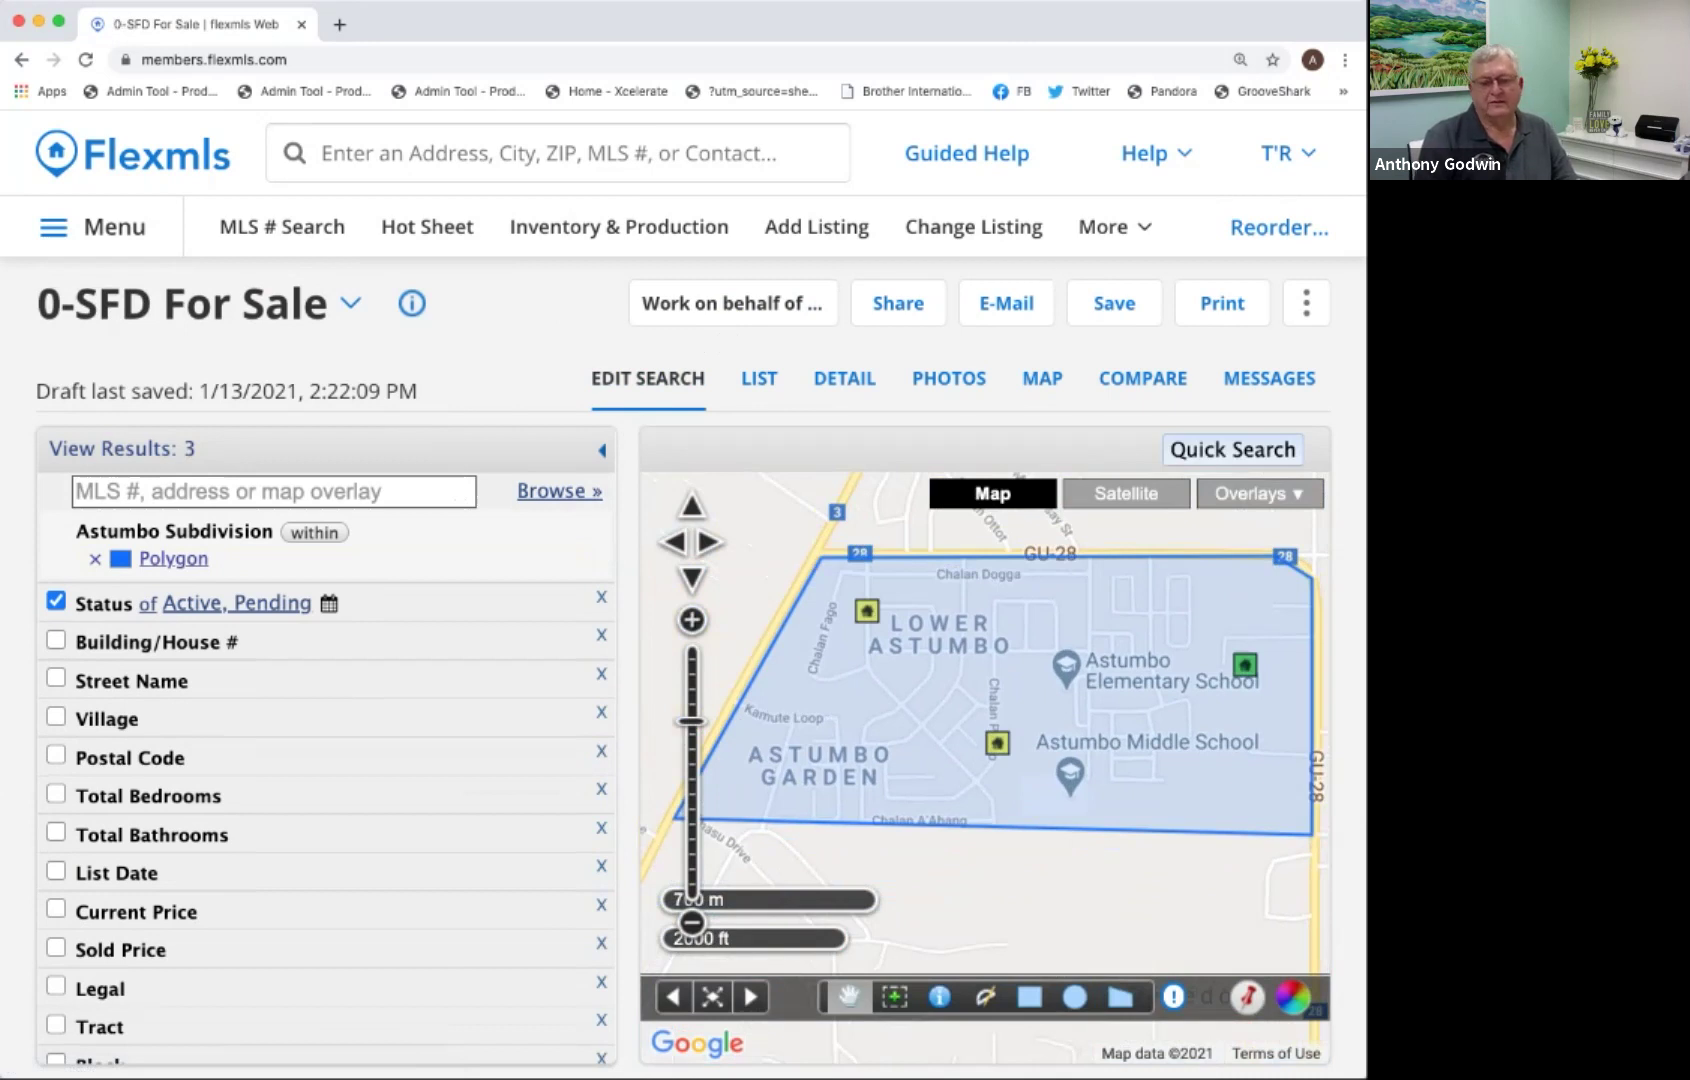
Examine the details of the green-marked listing east of Astumbo Elementary School, close them and bring the whole polygon back into view.
click(1244, 665)
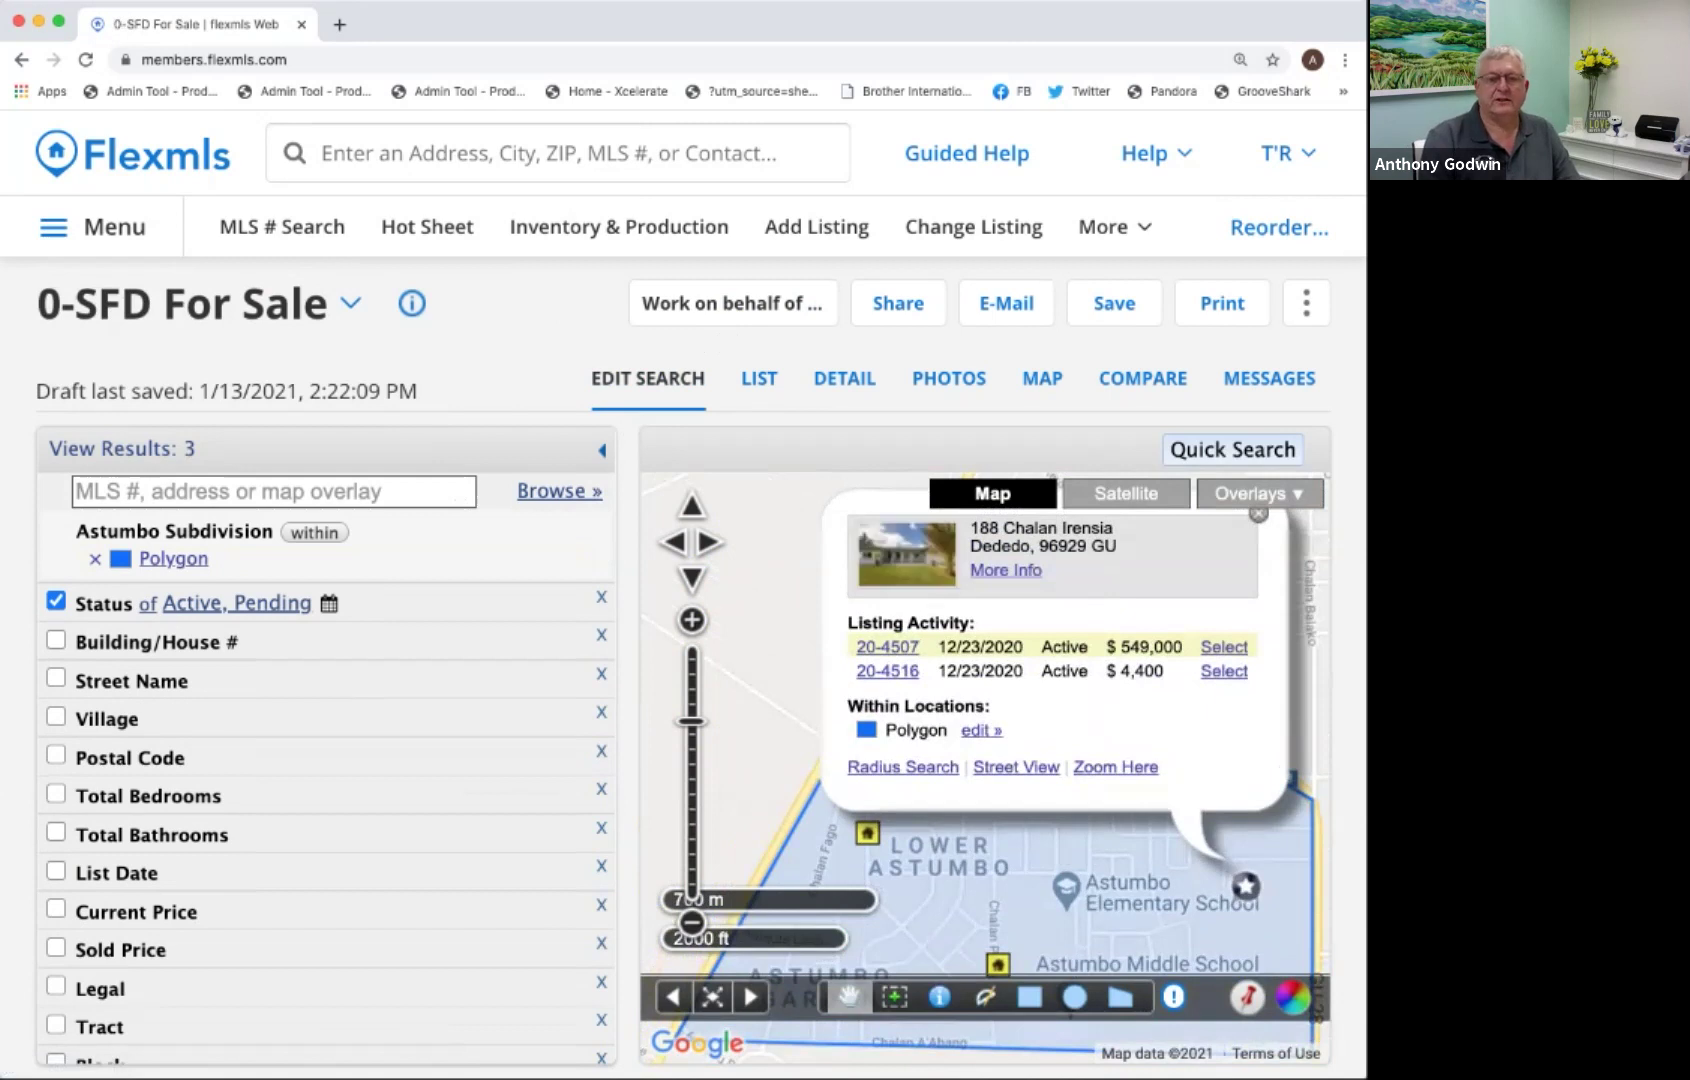
click(1258, 514)
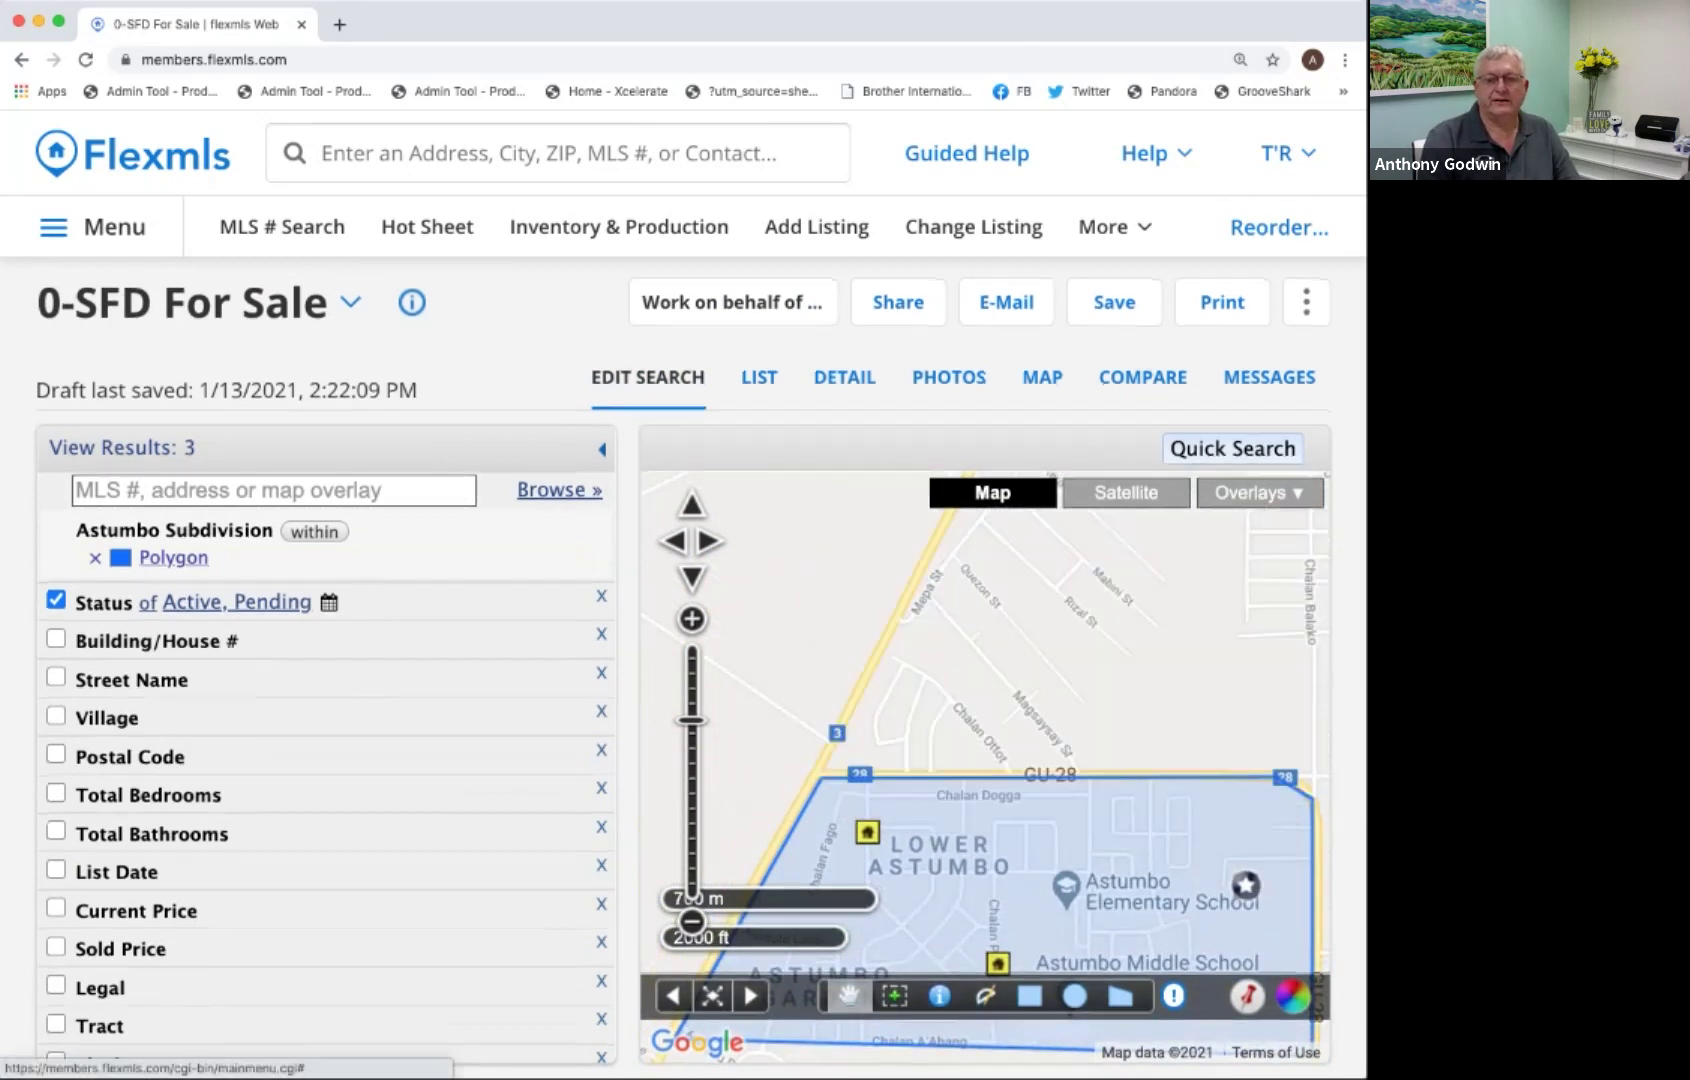
drag(1130, 870, 1095, 710)
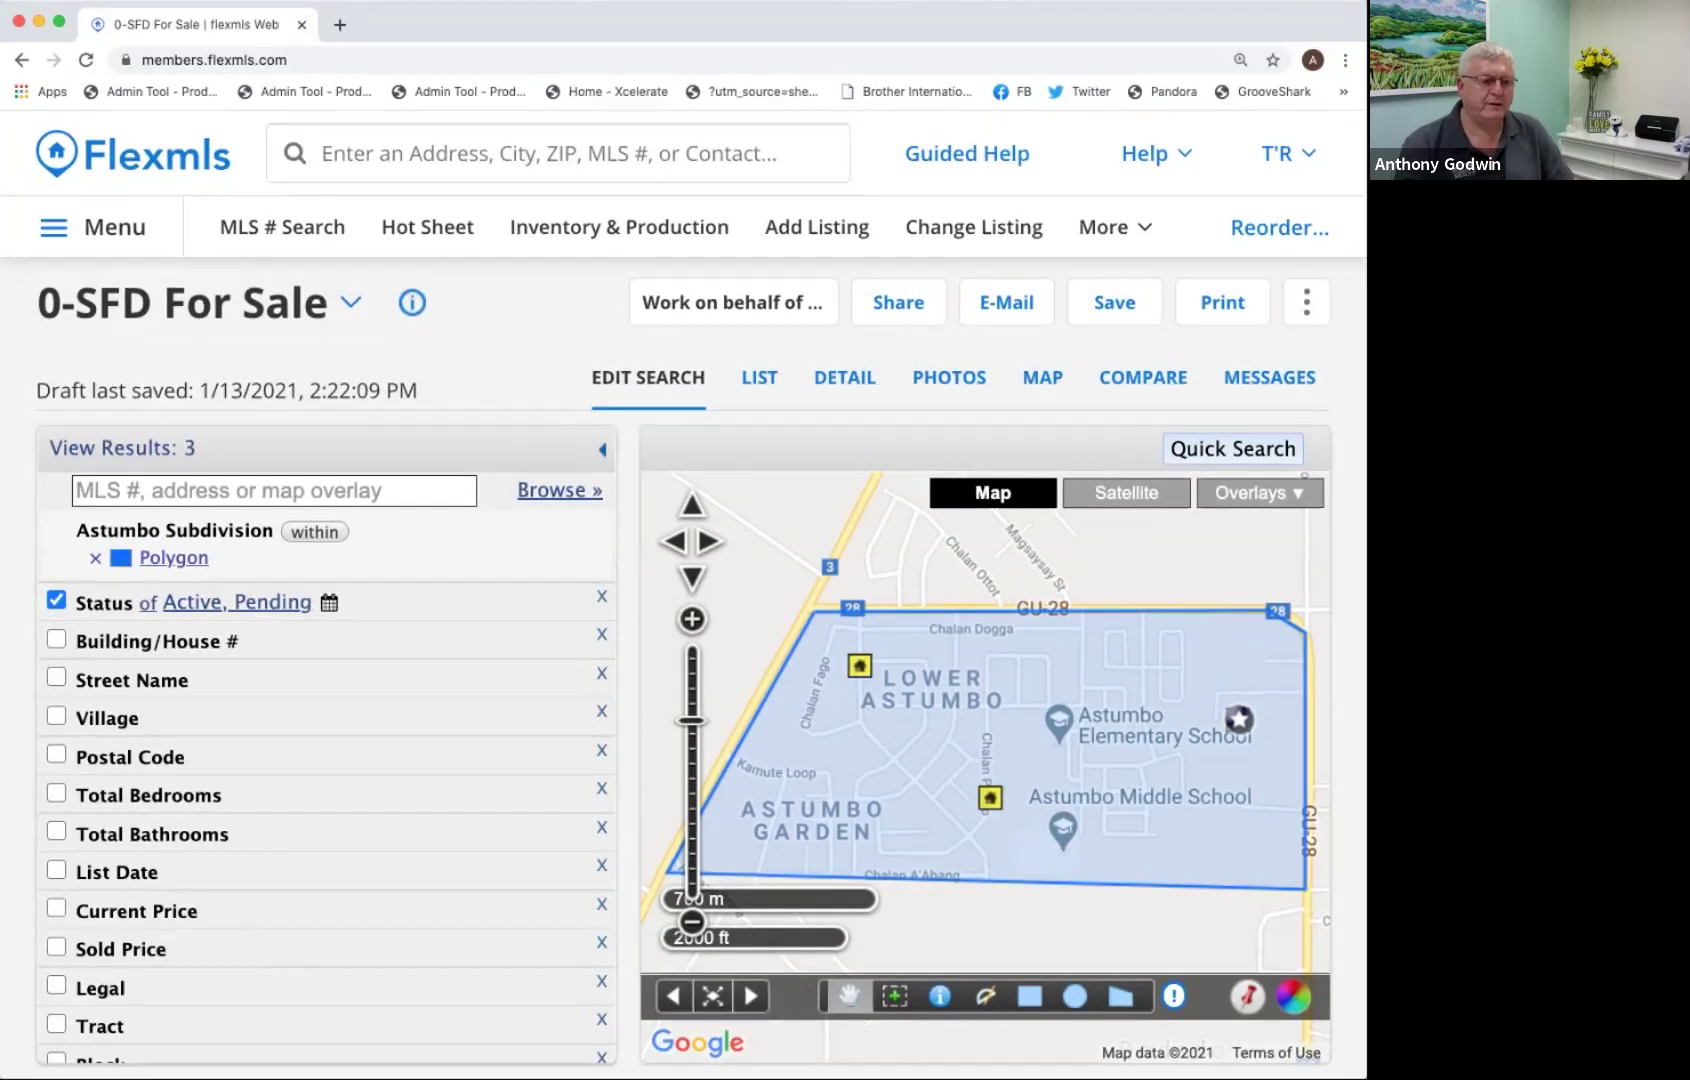
Return to the My Map Overlays page to manage the saved overlays.
click(92, 227)
scroll(674, 700, down, 1)
scroll(675, 700, down, 3)
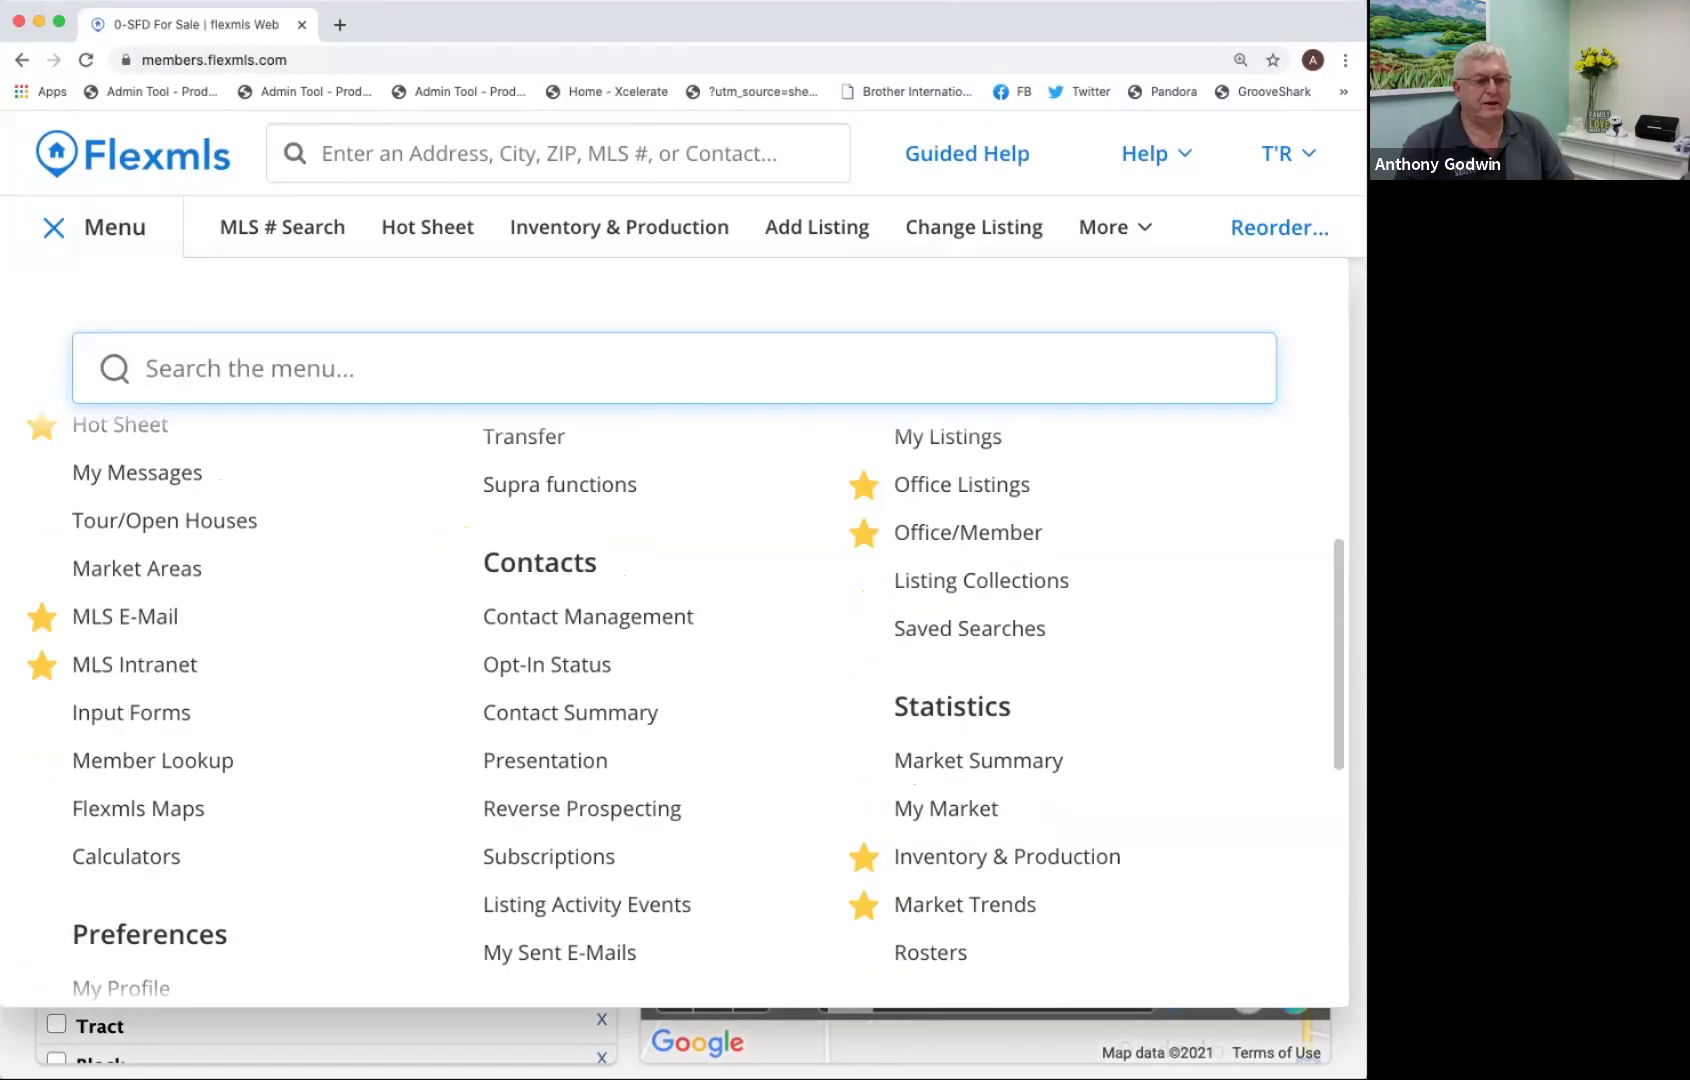
scroll(675, 700, up, 1)
scroll(675, 700, up, 1)
scroll(675, 700, down, 1)
scroll(675, 700, up, 1)
scroll(675, 700, down, 2)
scroll(160, 700, down, 6)
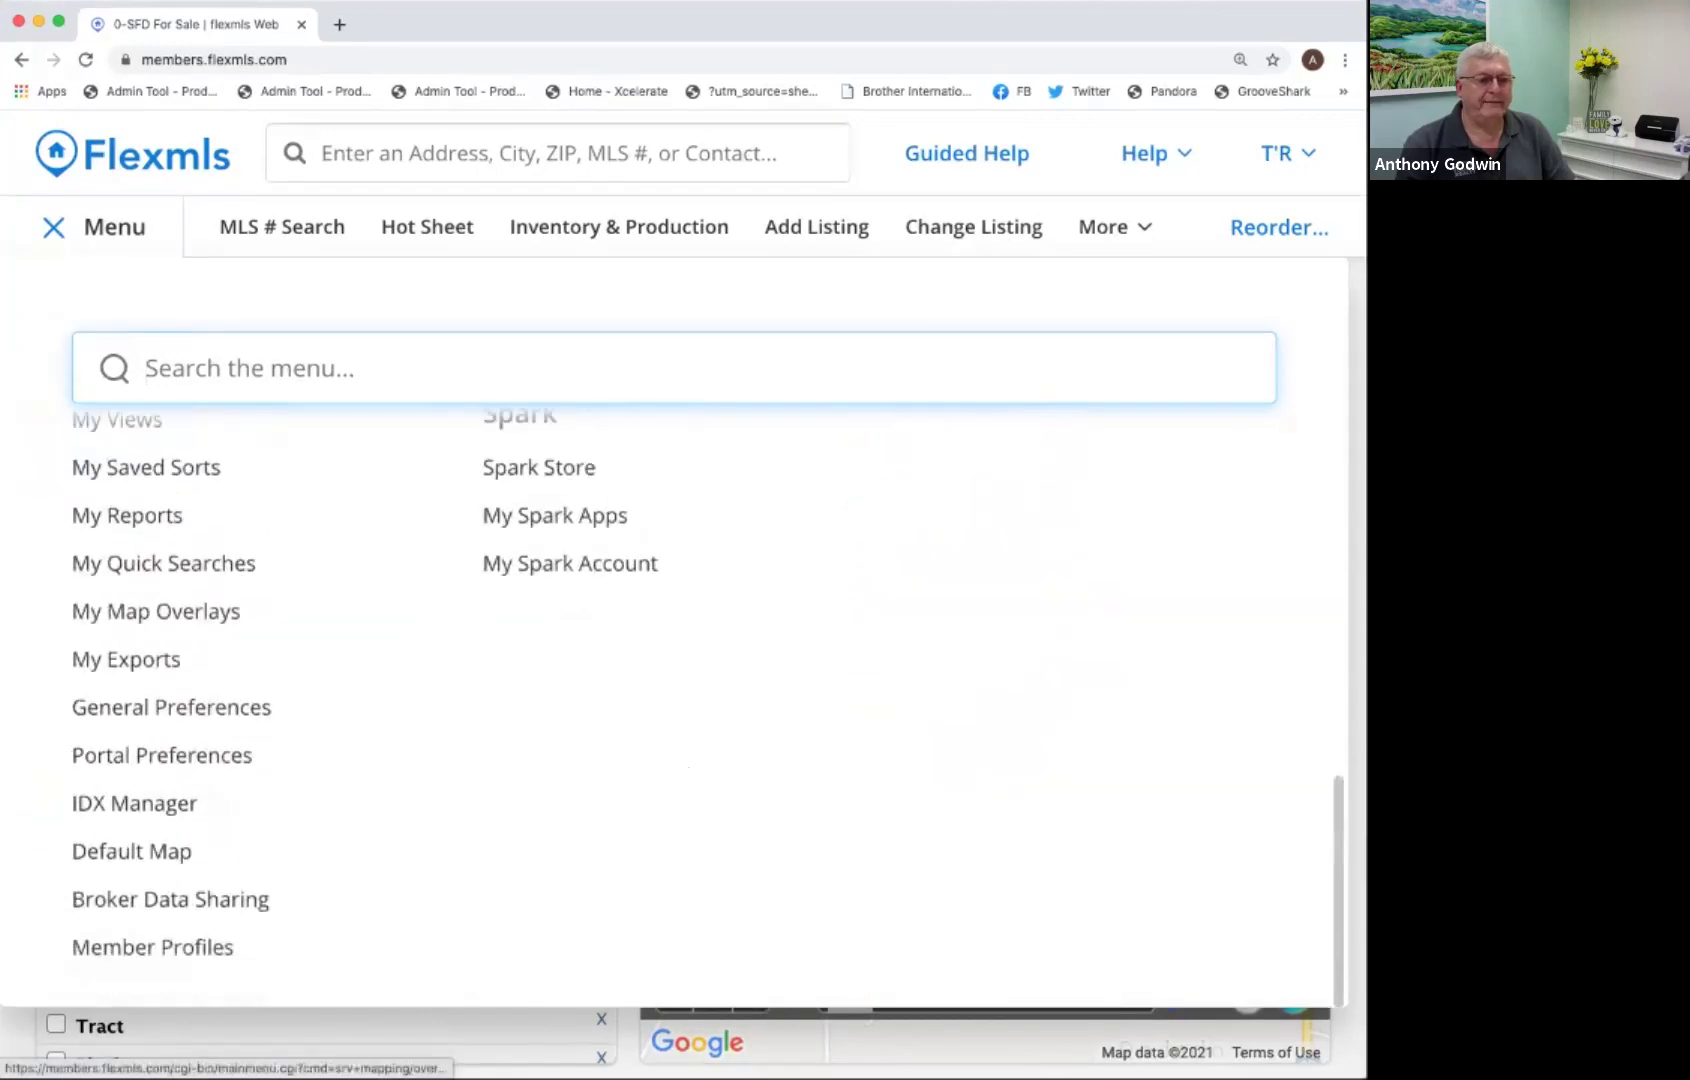
click(155, 611)
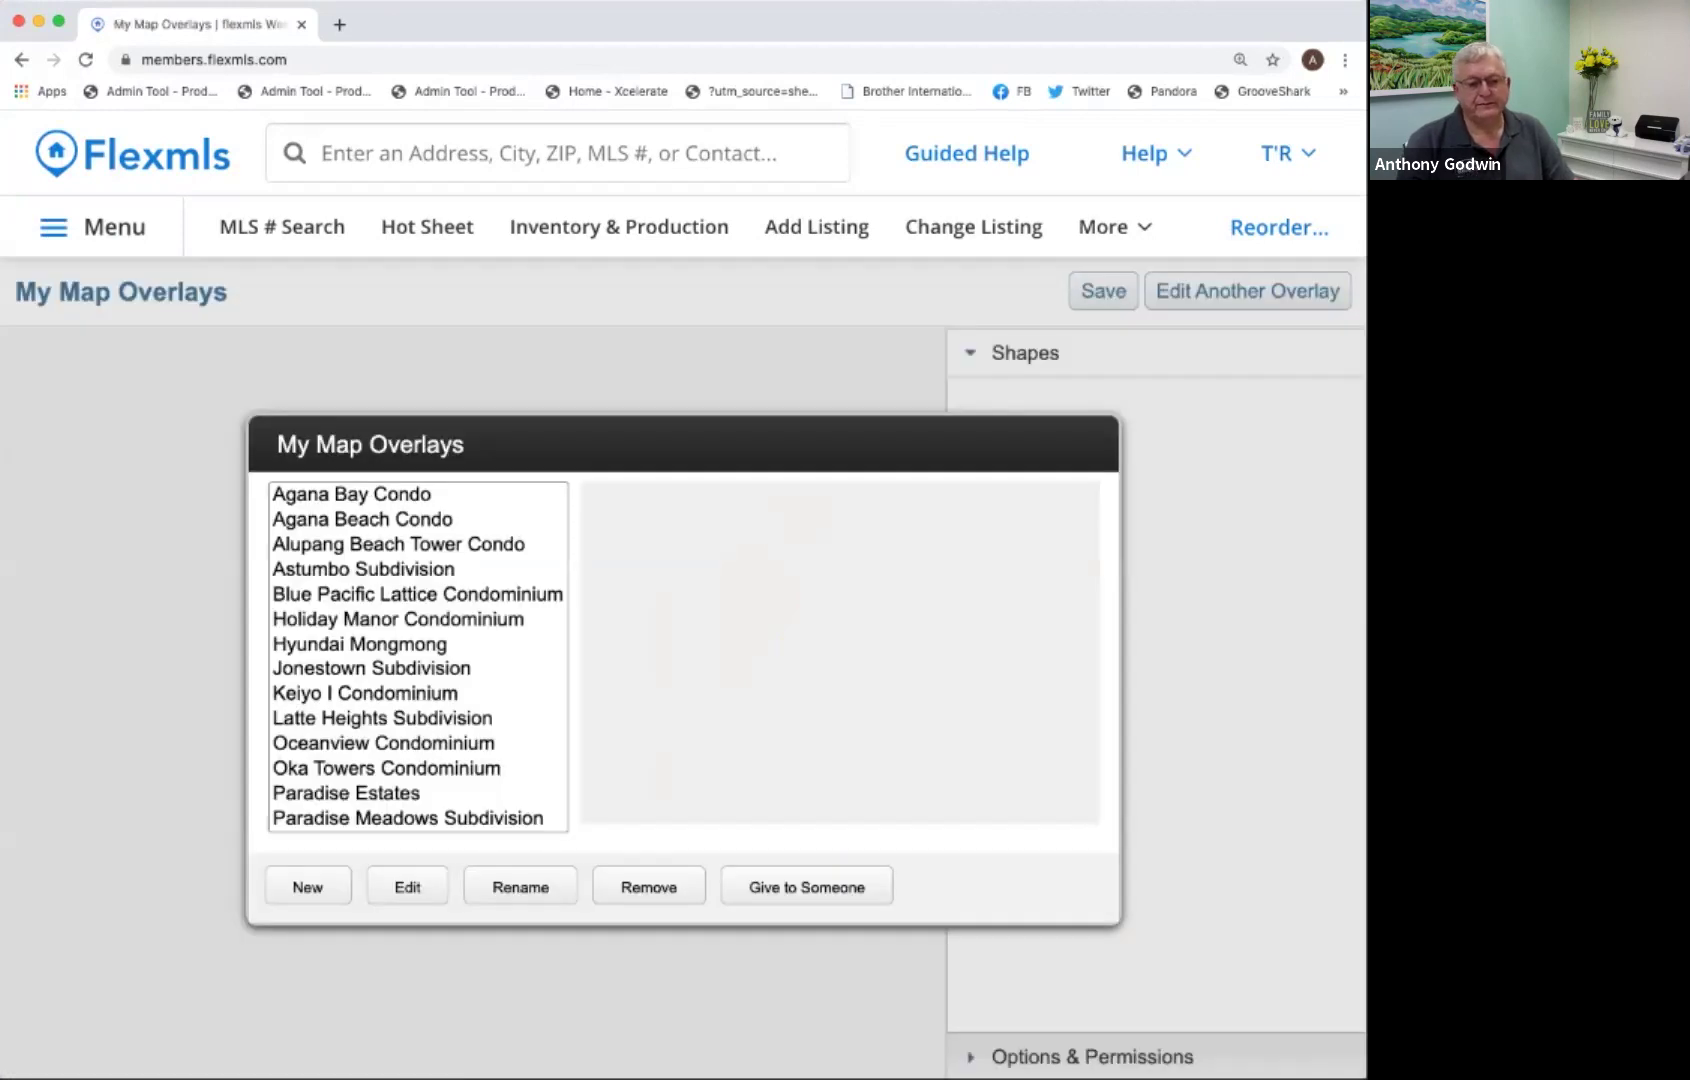
Start a new overlay and frame the Chalan Sabana neighbourhood north of Hwy 6 in satellite view.
click(308, 886)
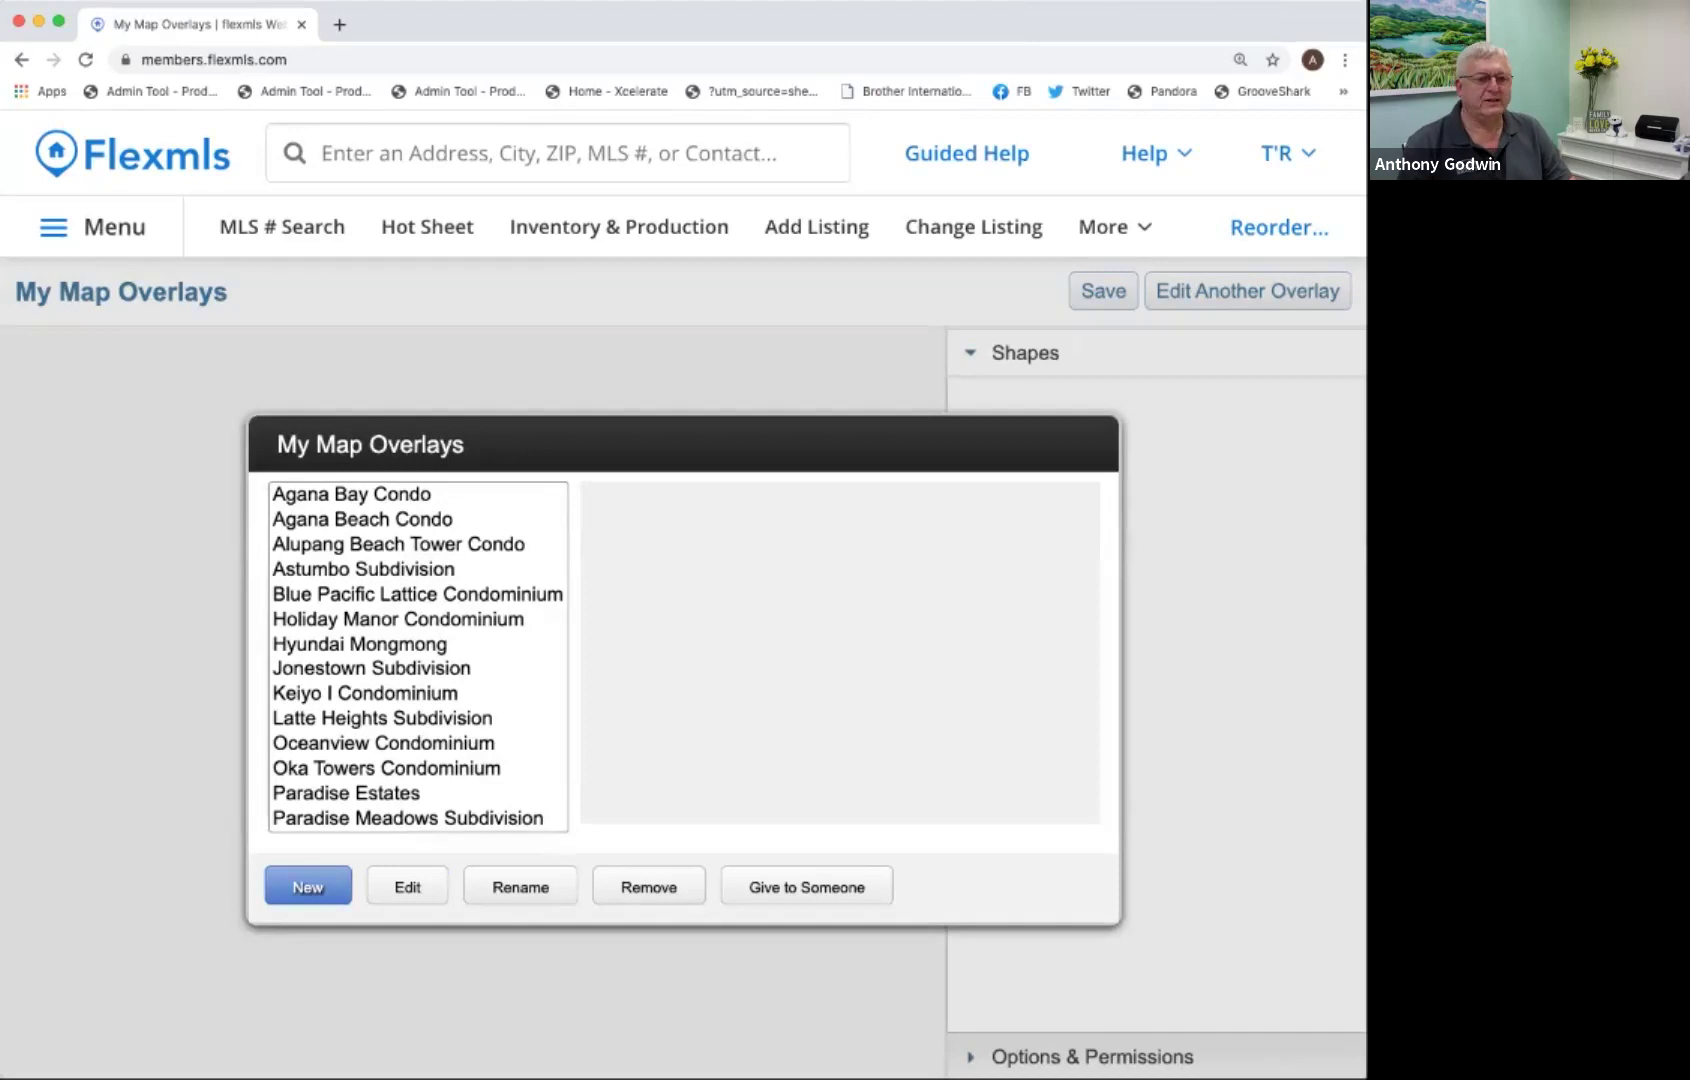
key(Return)
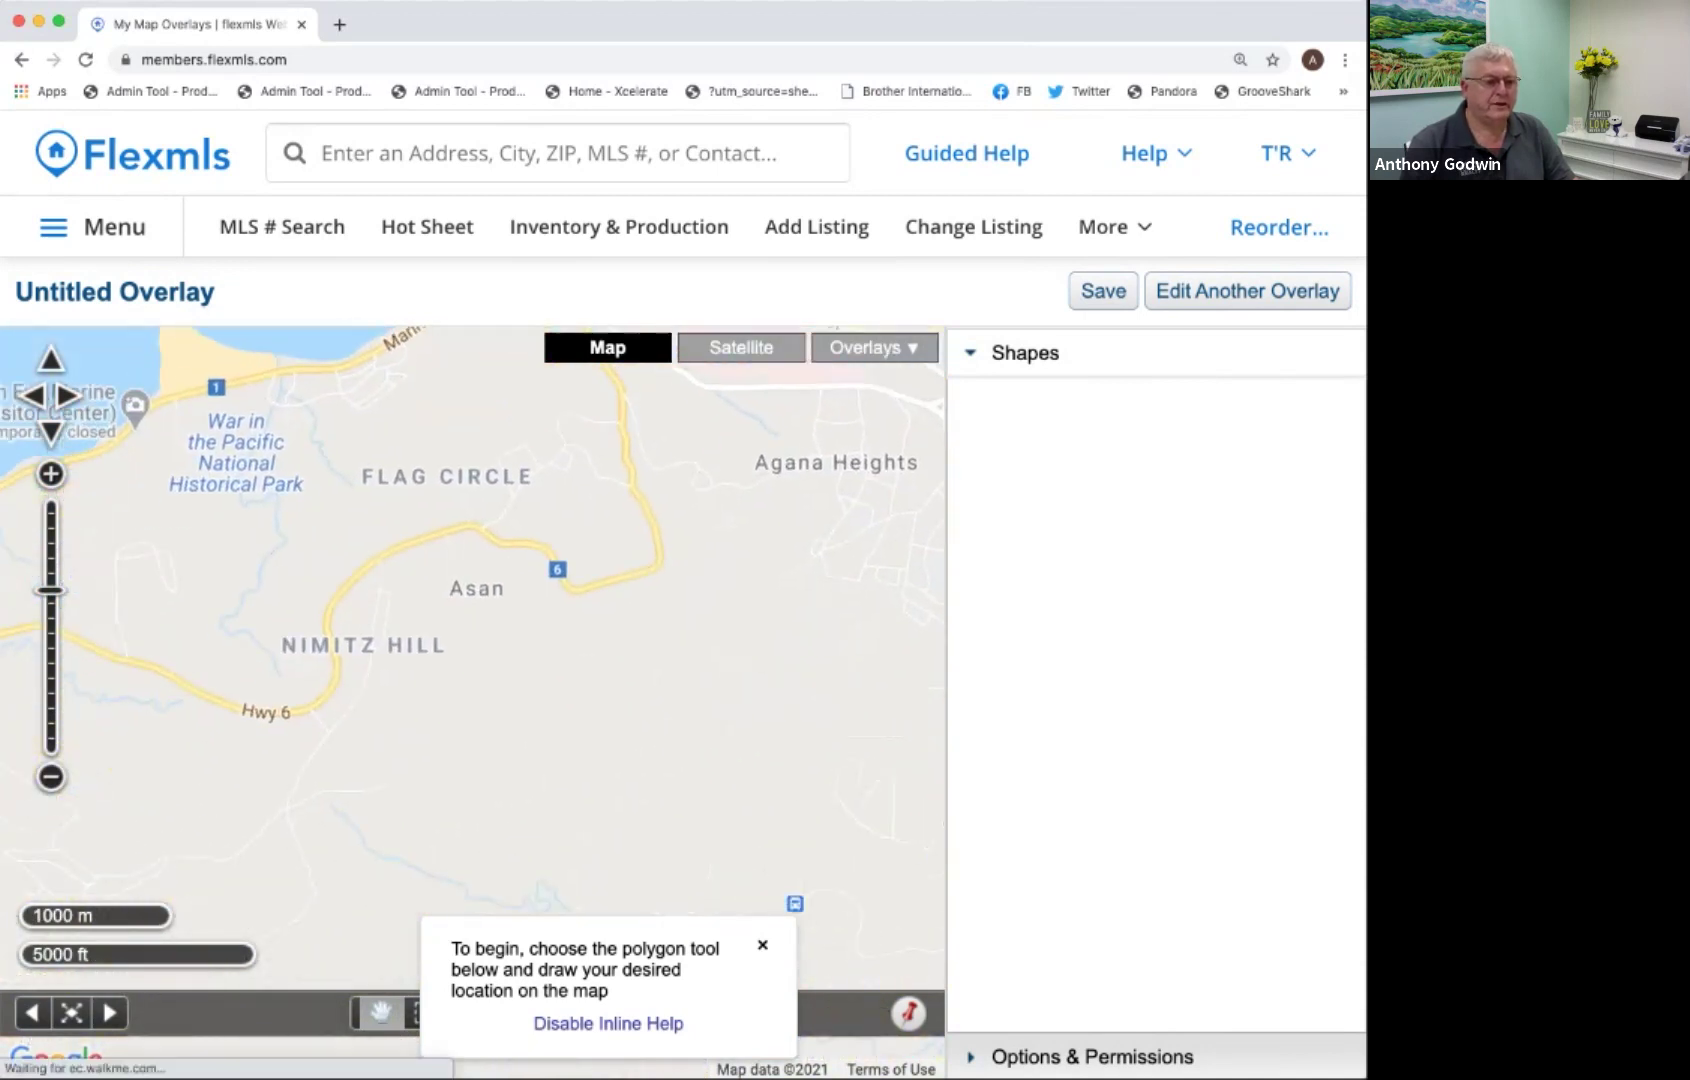
scroll(472, 681, up, 1)
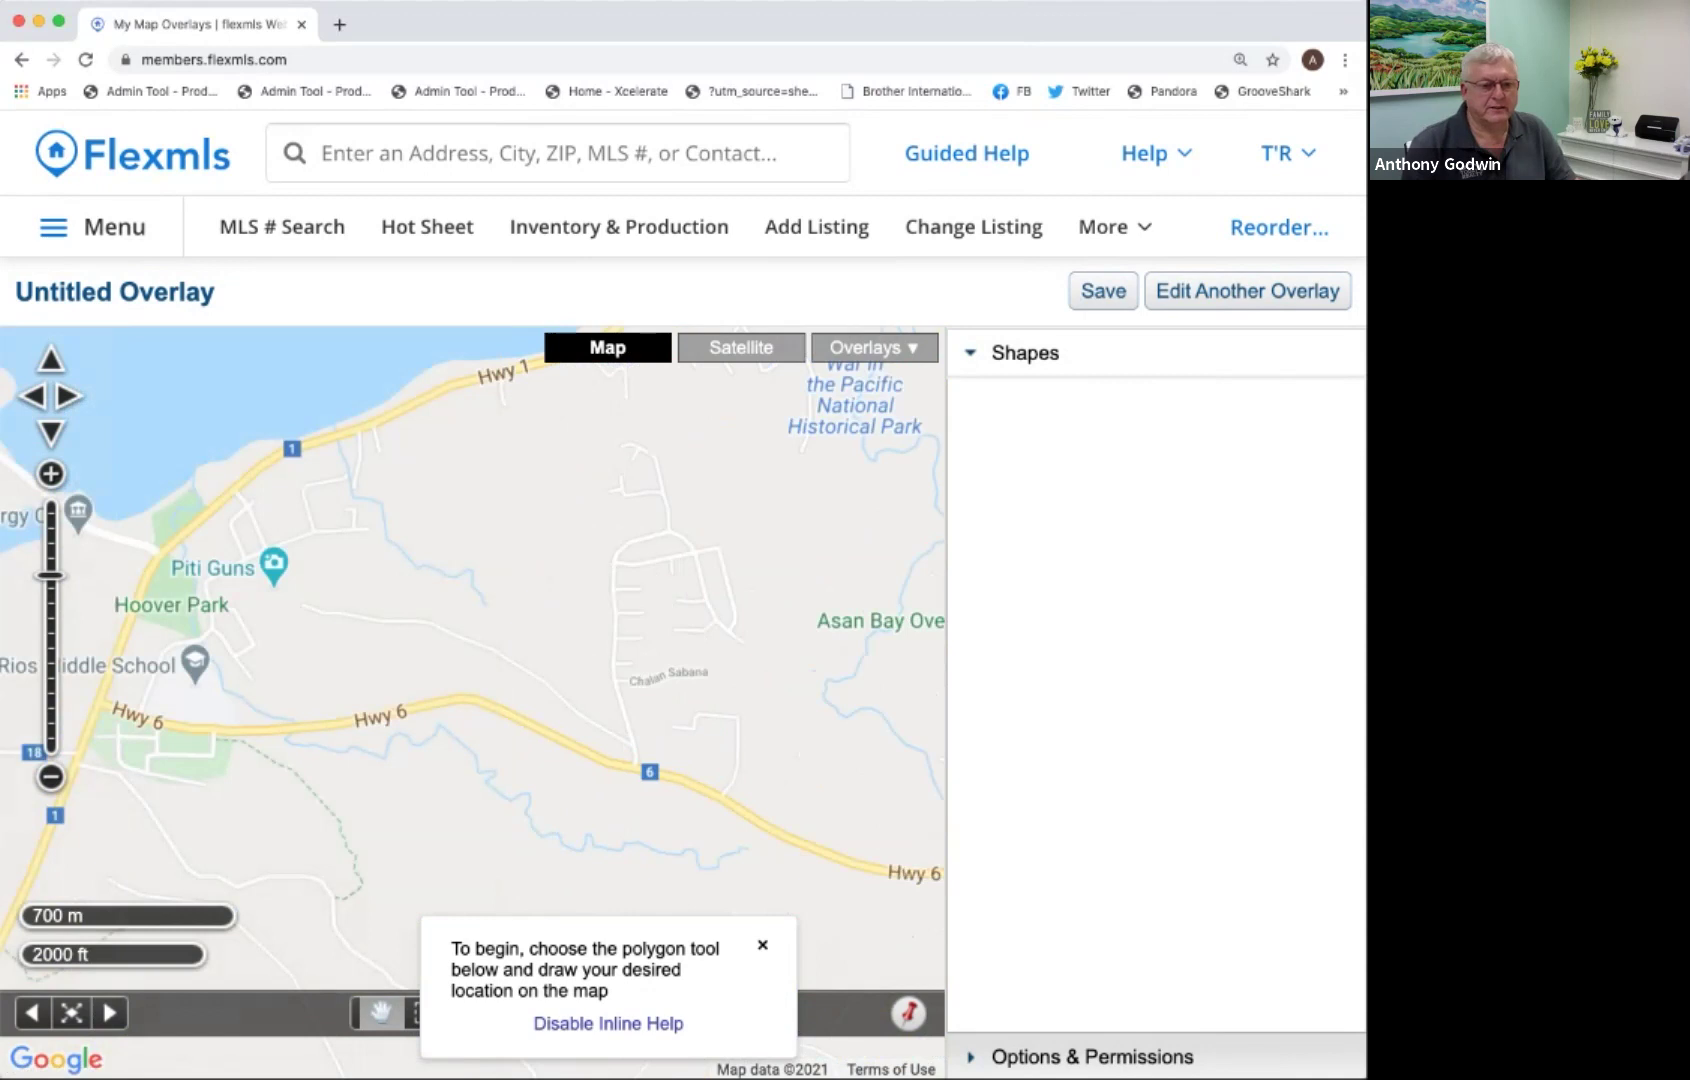
drag(50, 576, 50, 561)
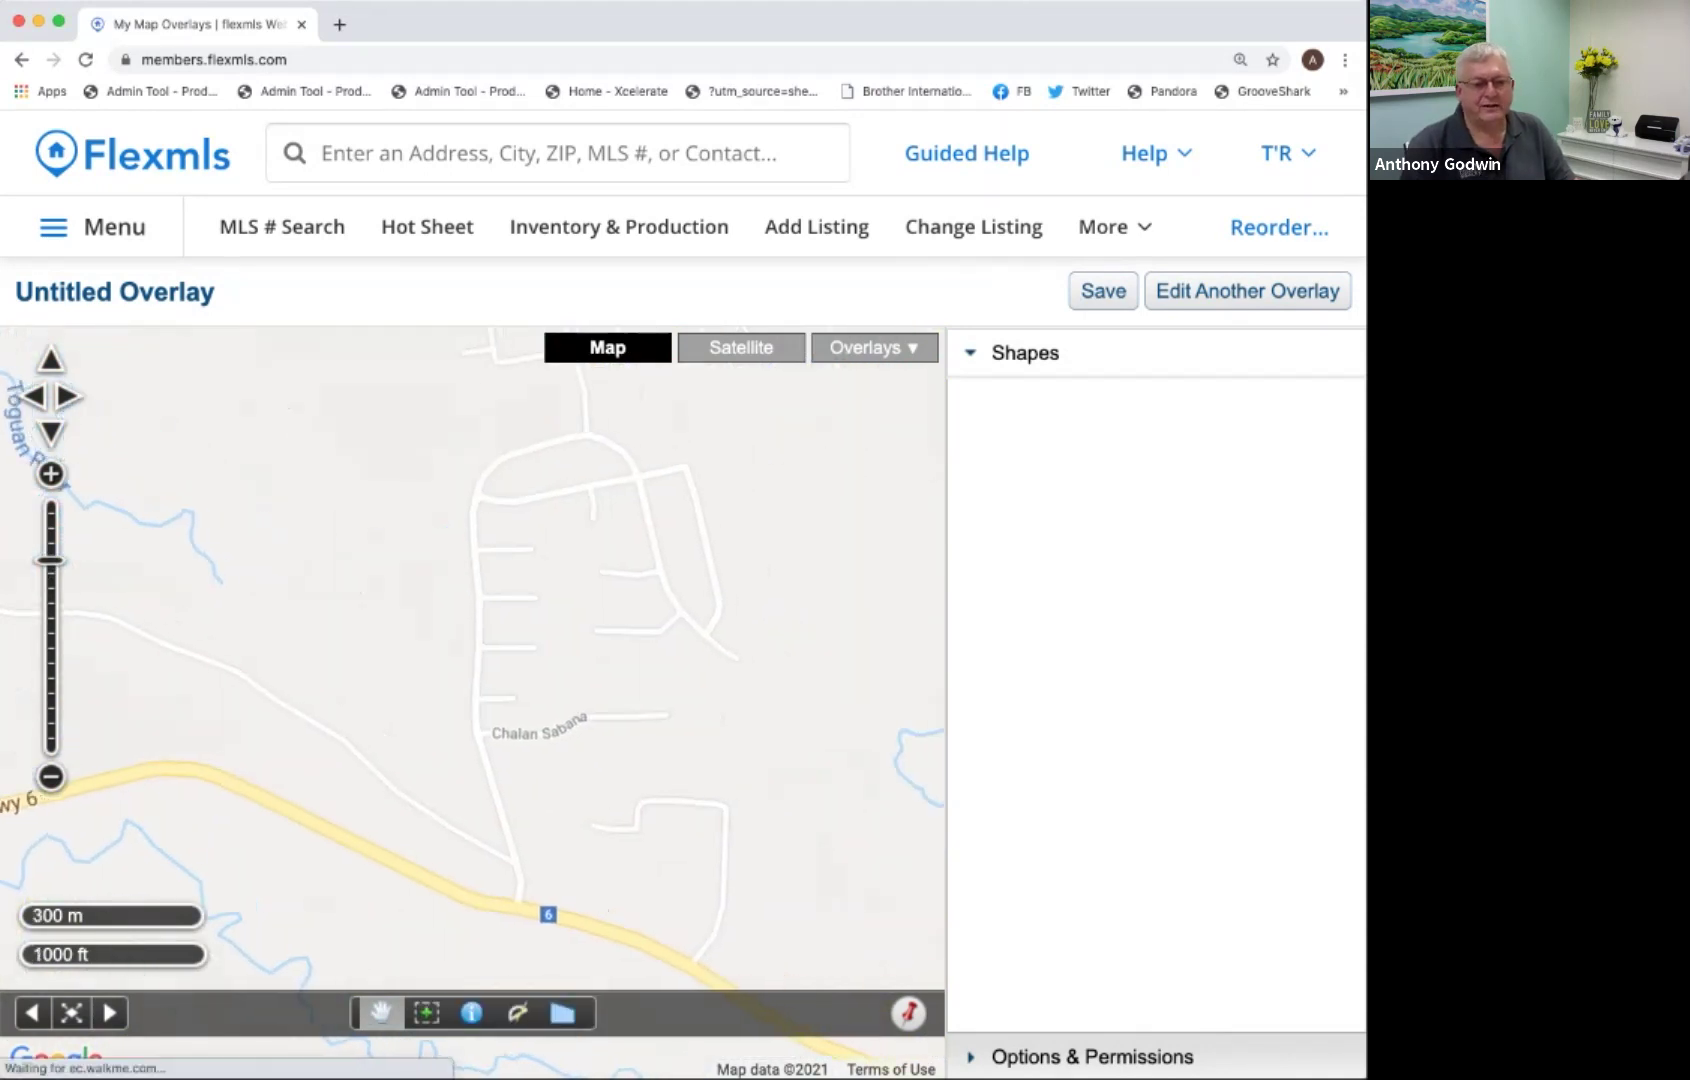
click(740, 347)
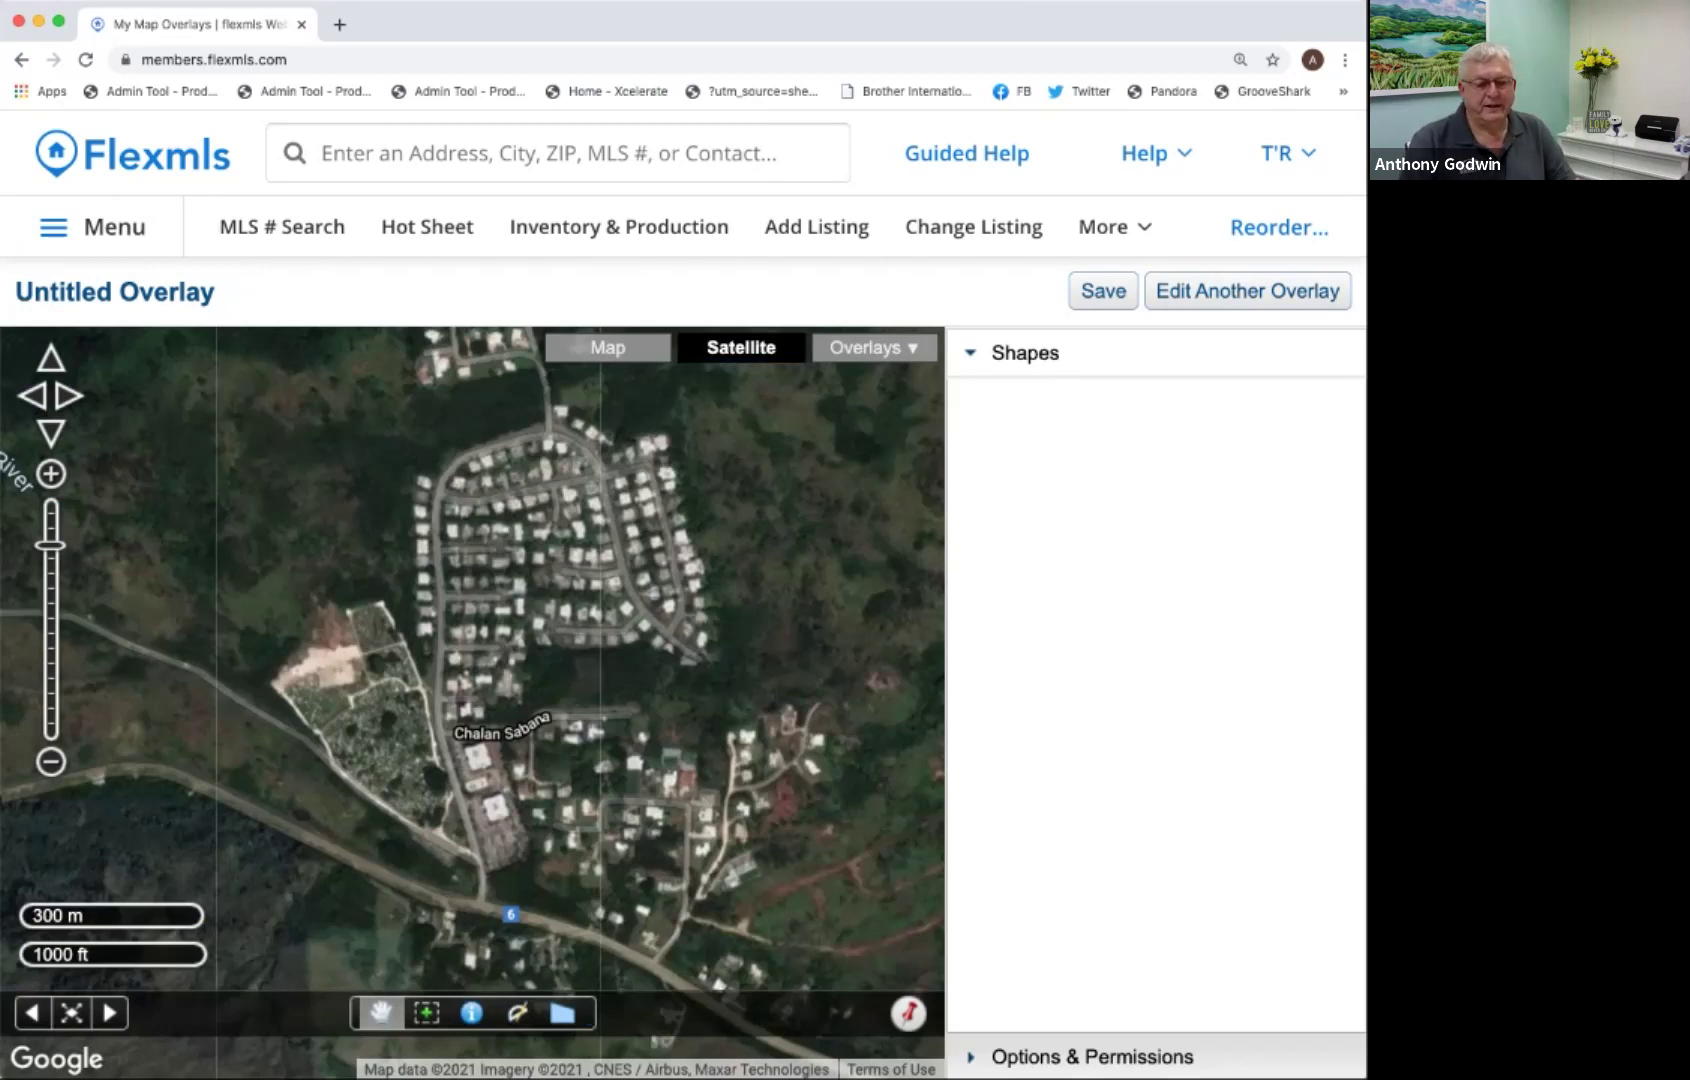
Draw a closed polygon around the housing subdivision north of the Chalan Sabana label, following the outer edge of its houses.
click(562, 1012)
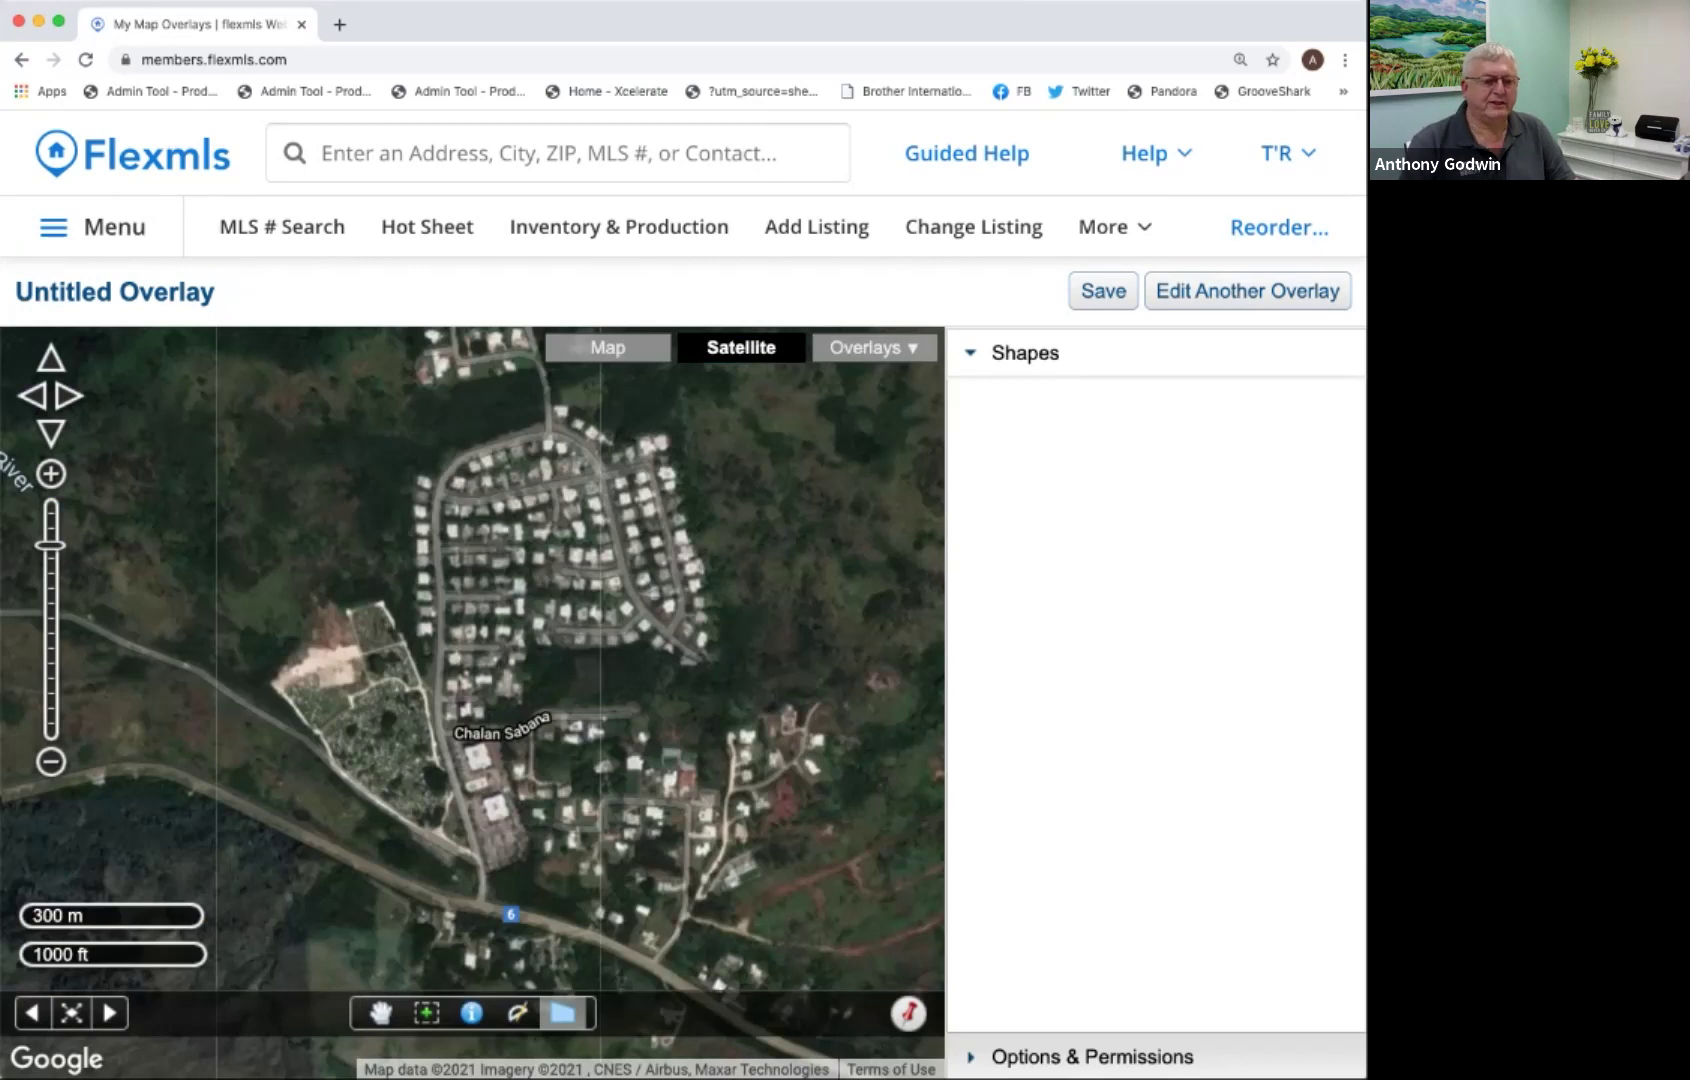
click(503, 880)
click(440, 724)
click(494, 721)
click(497, 700)
click(526, 702)
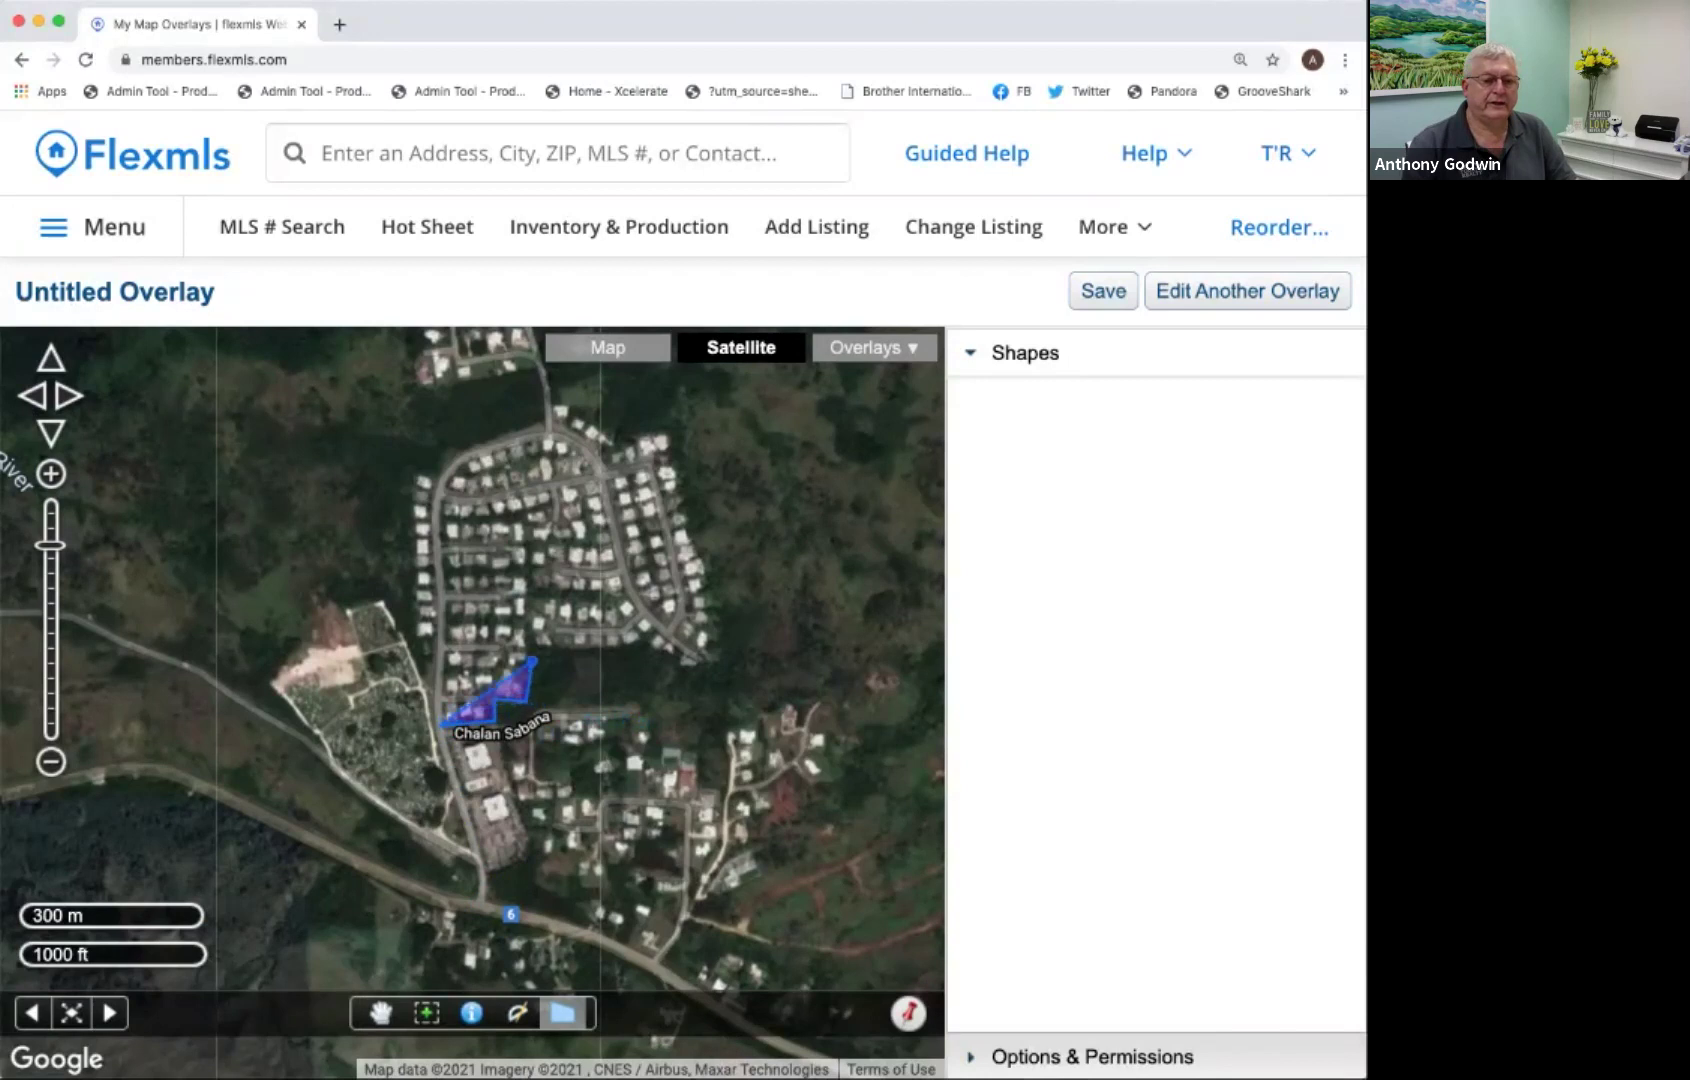
click(536, 650)
click(640, 646)
click(652, 637)
click(694, 673)
click(723, 656)
click(674, 425)
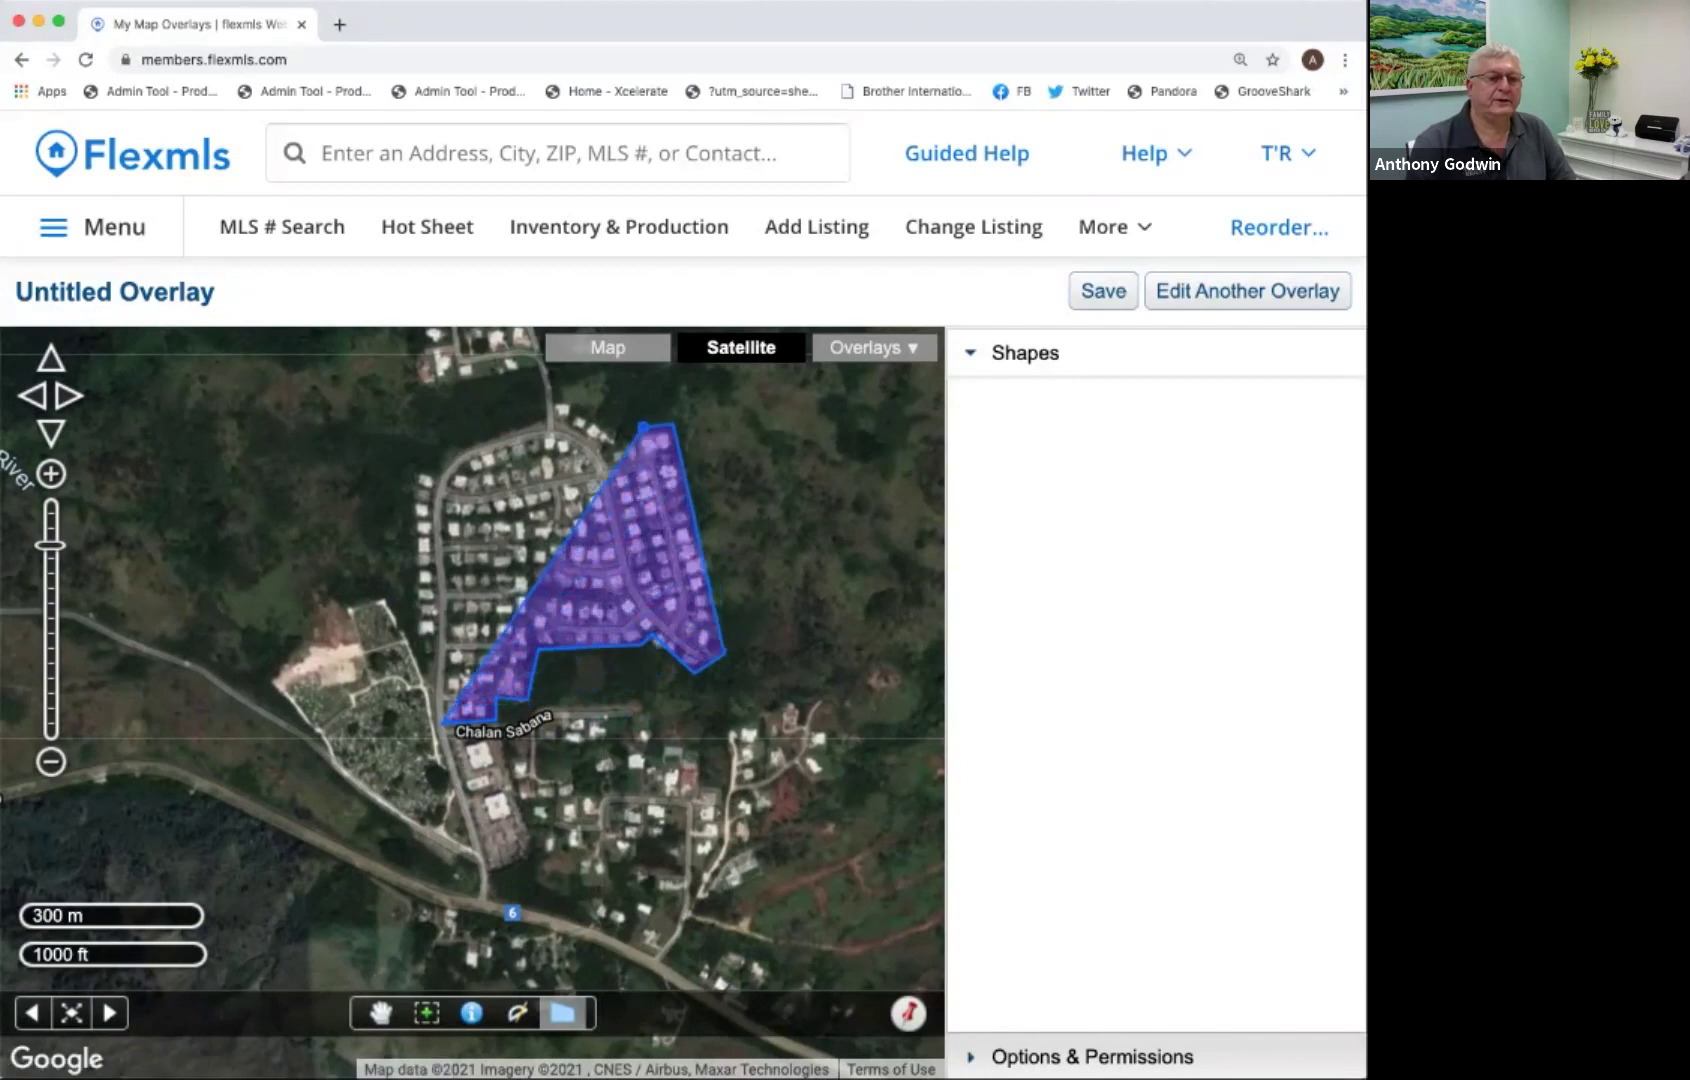
click(625, 440)
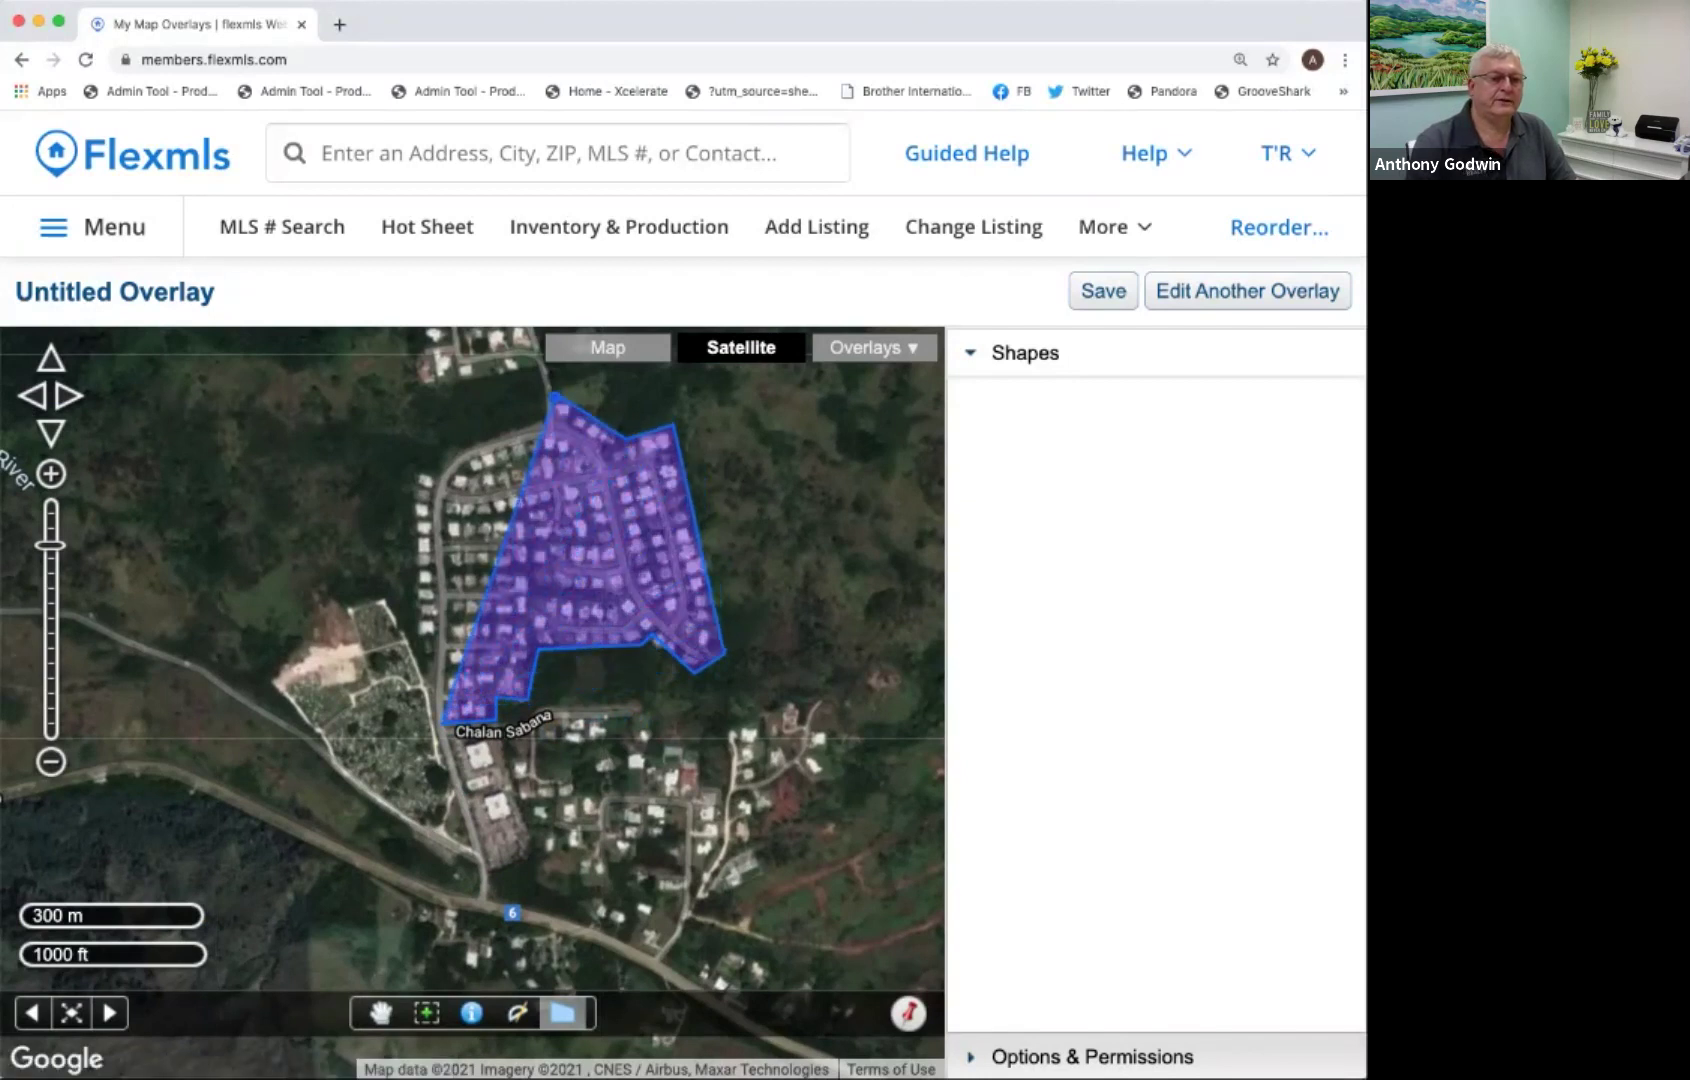
click(557, 397)
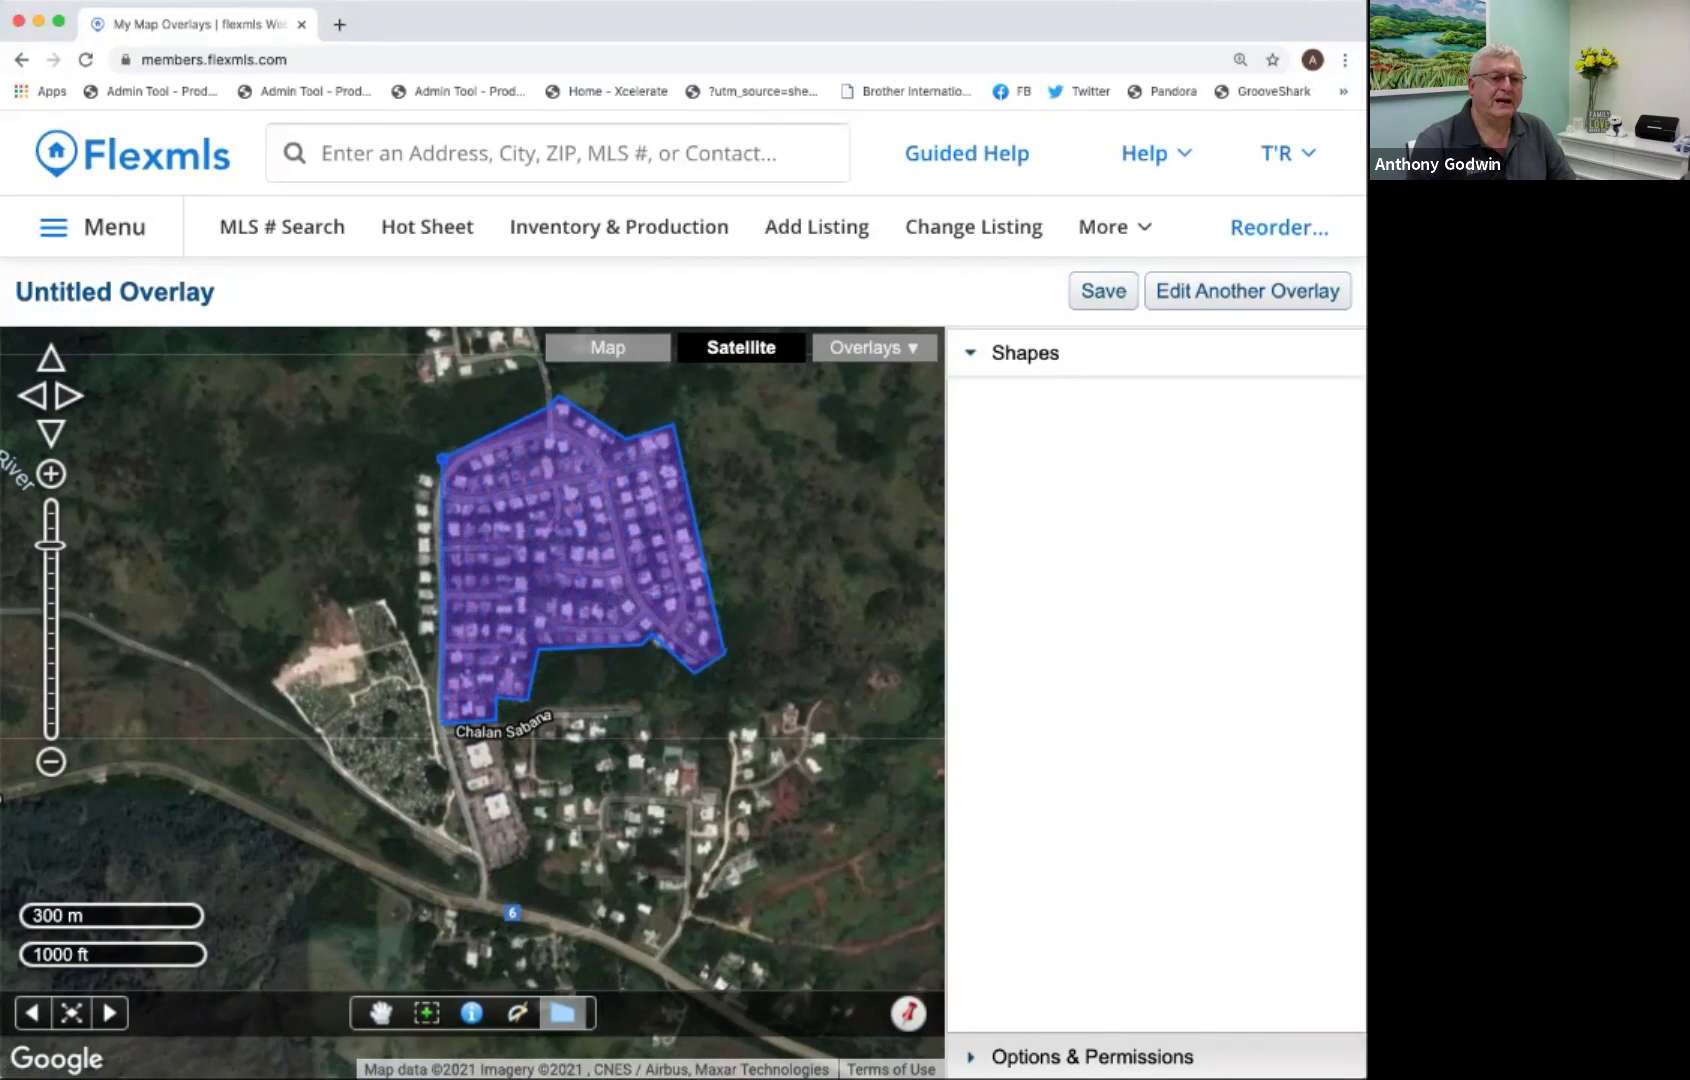
click(400, 476)
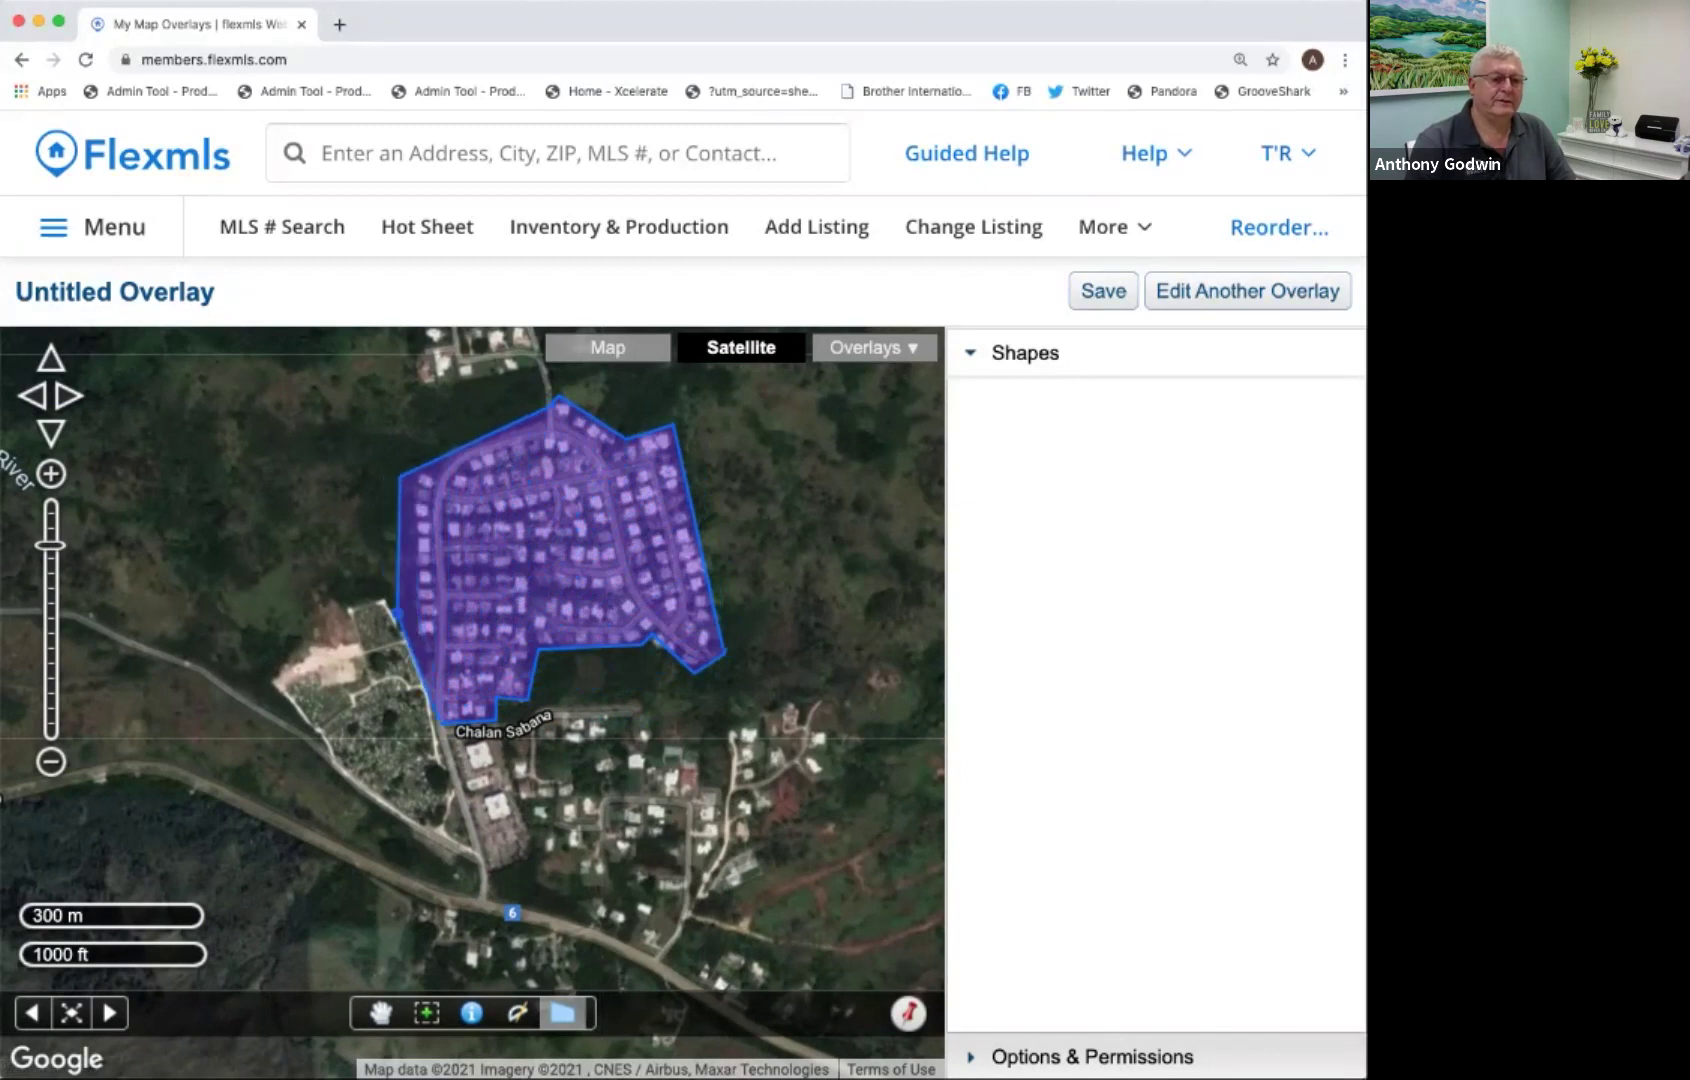
double_click(416, 652)
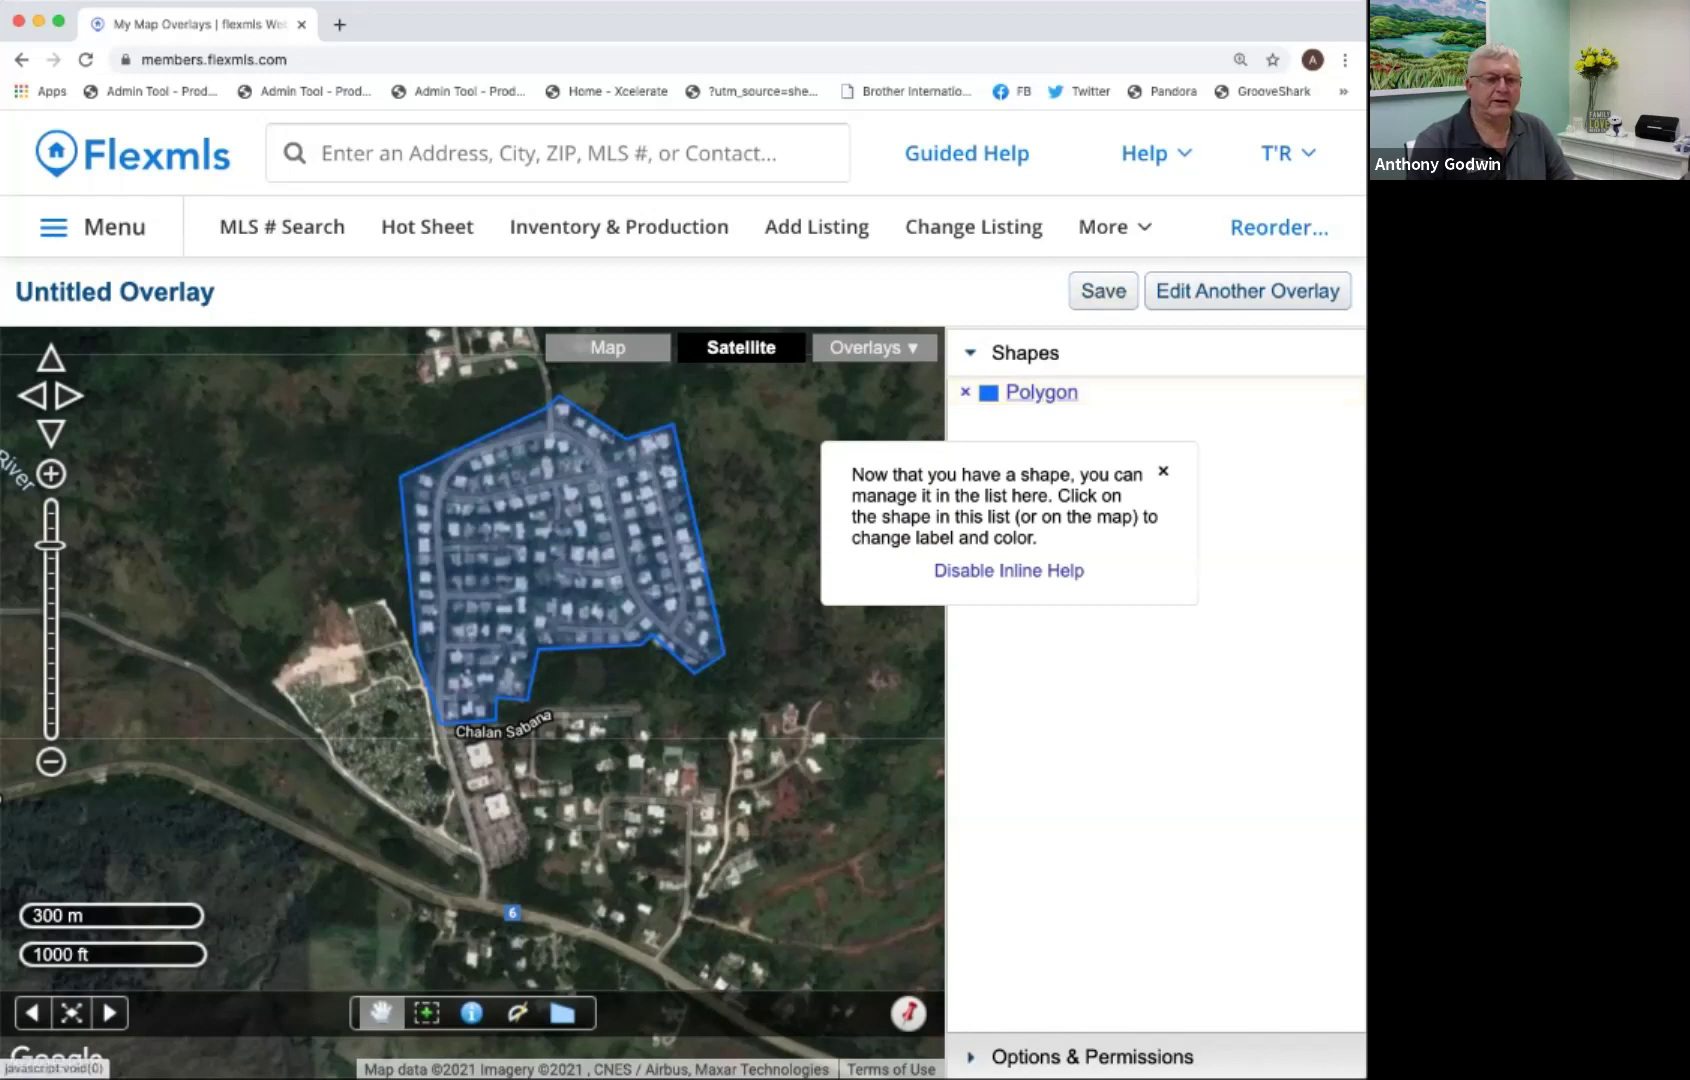
Save the polygon as a new overlay named Nimitz Hill Estates Subdivision.
click(1102, 291)
click(712, 676)
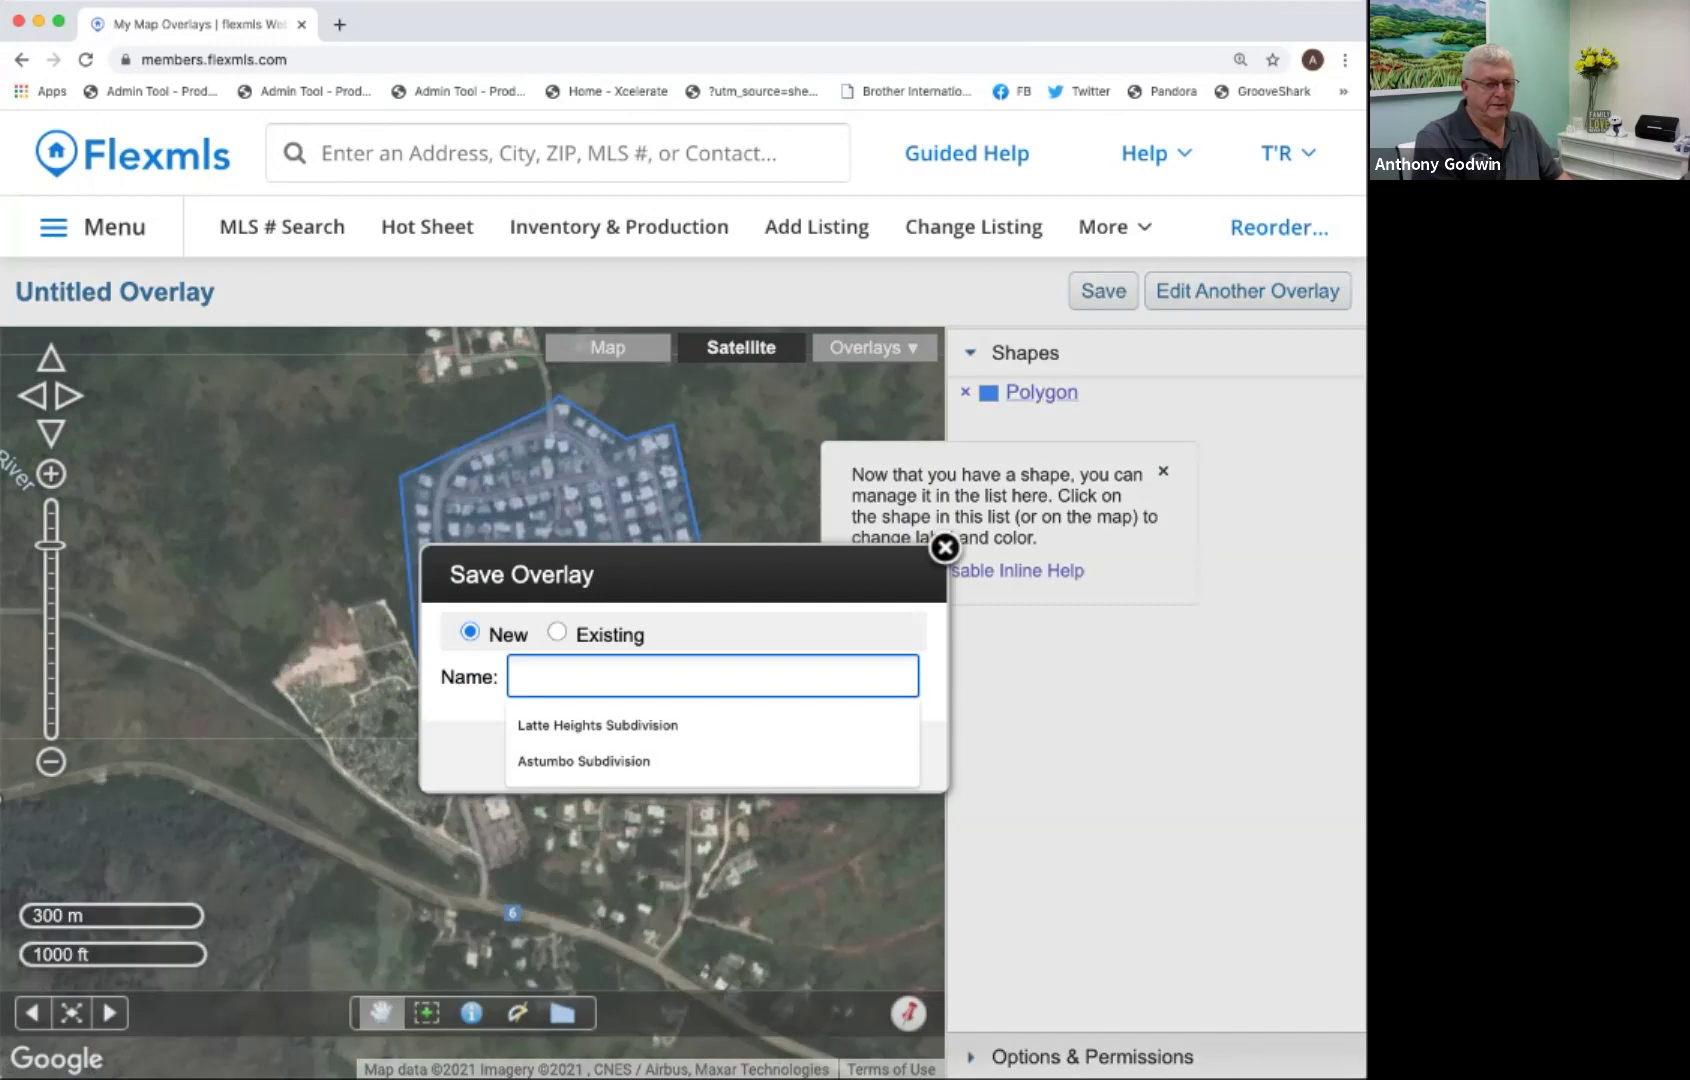
text(Nimitz )
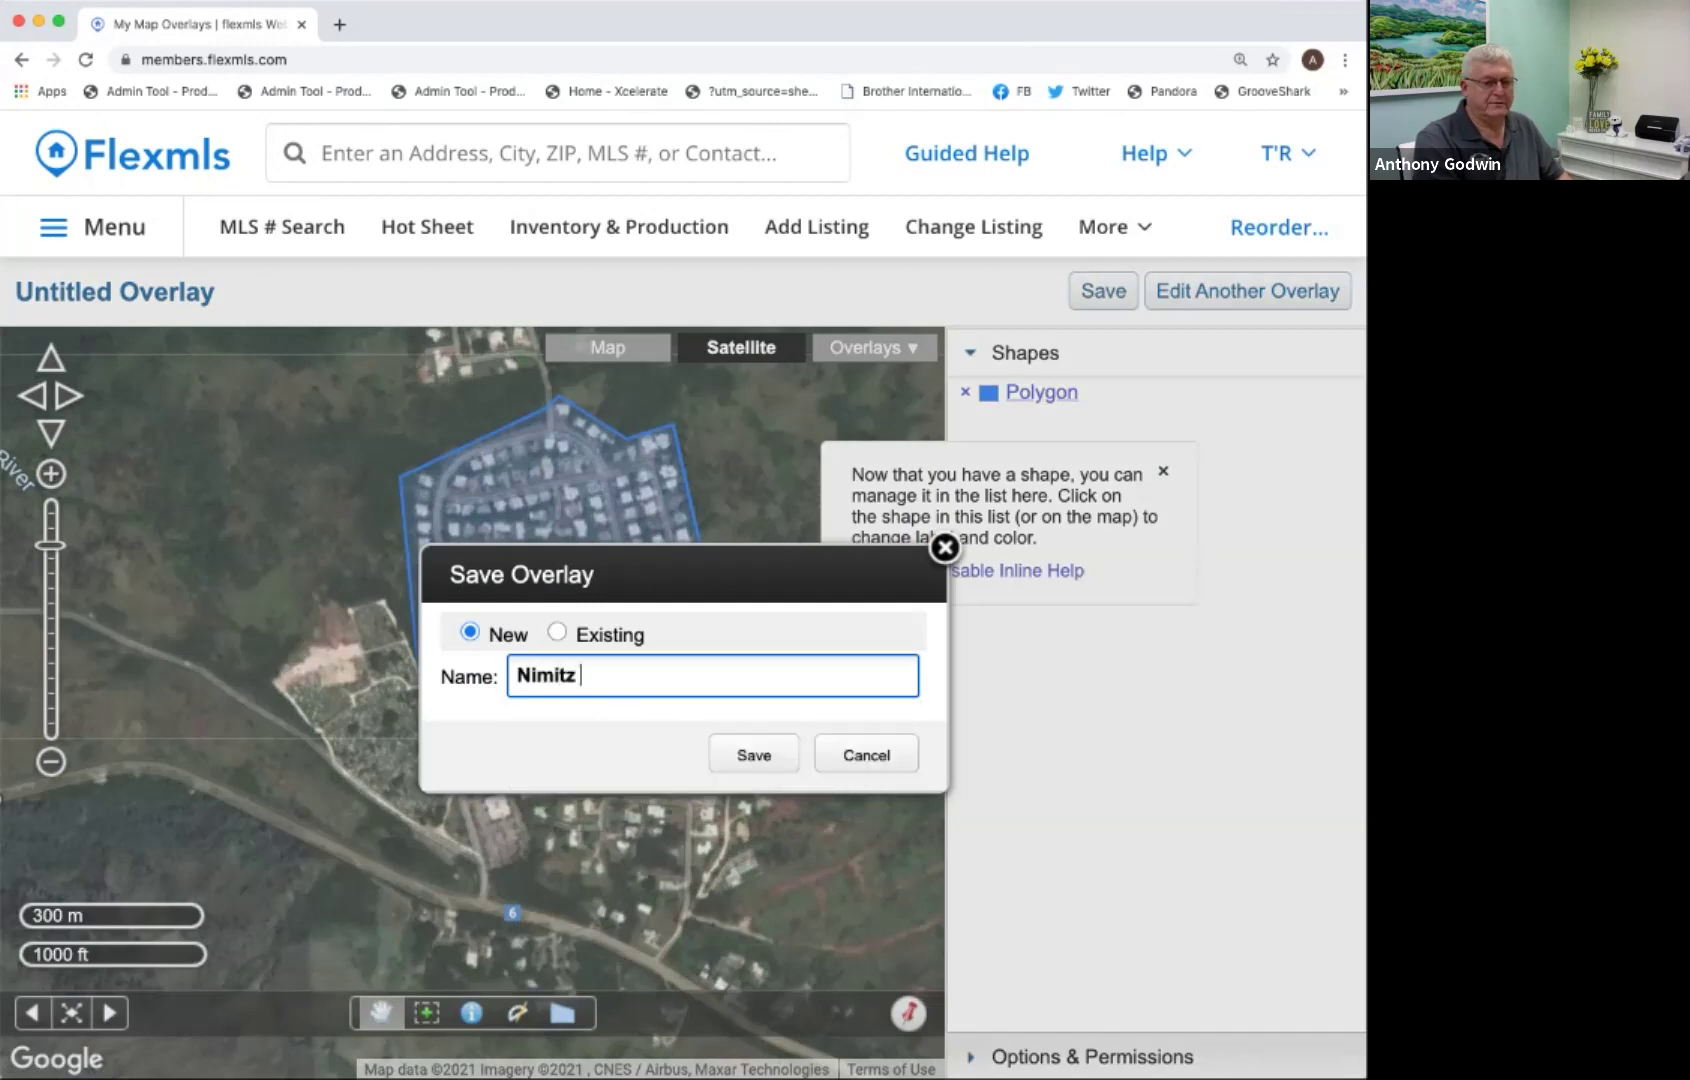
text(Hill Estates)
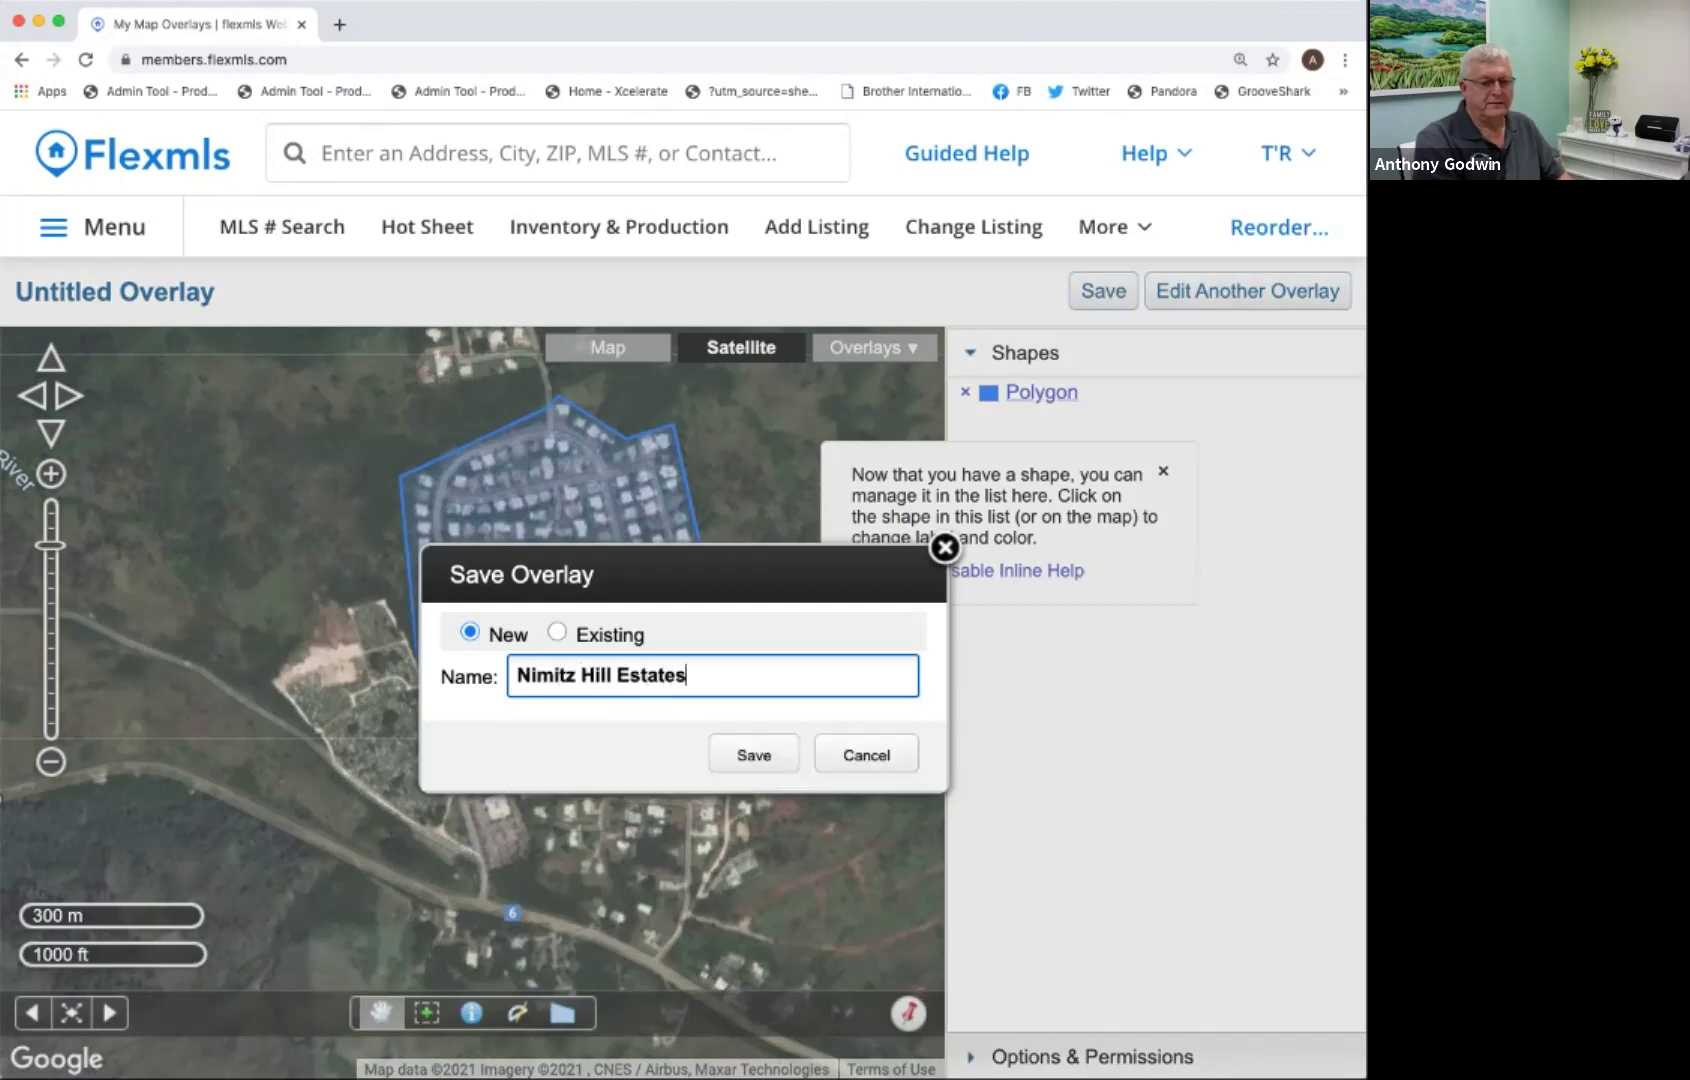
text( Subdivision)
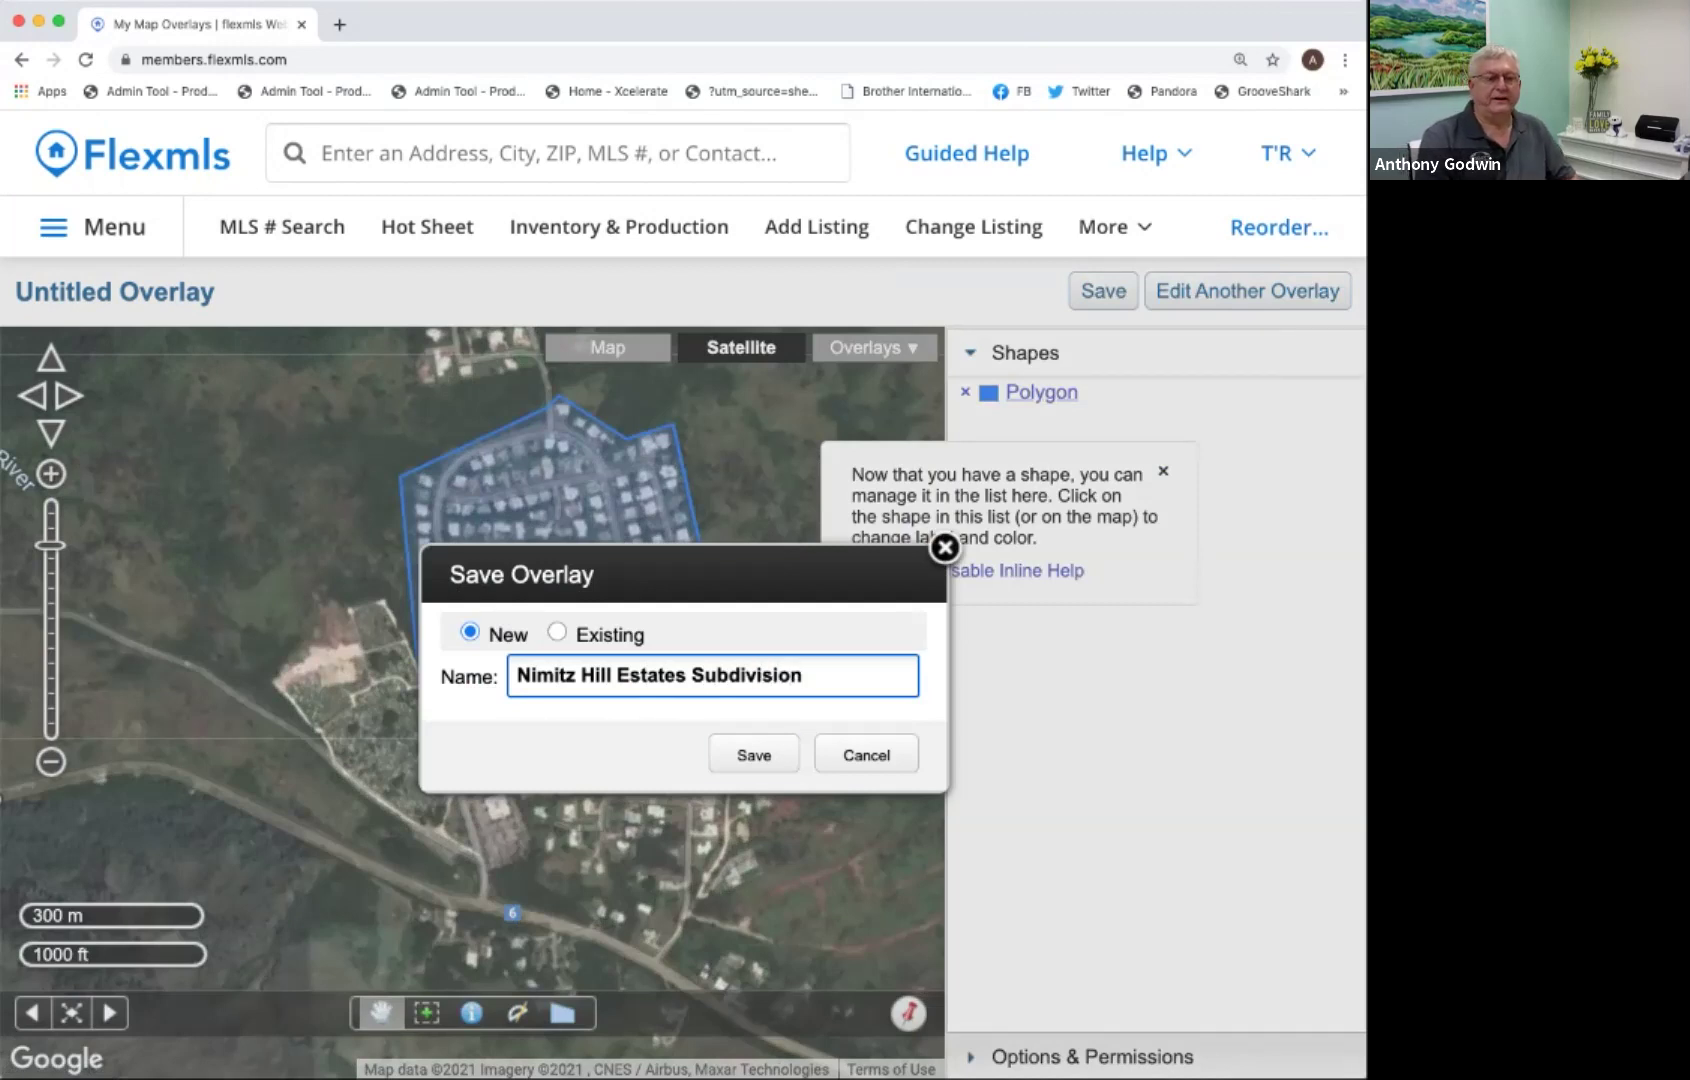
key(Return)
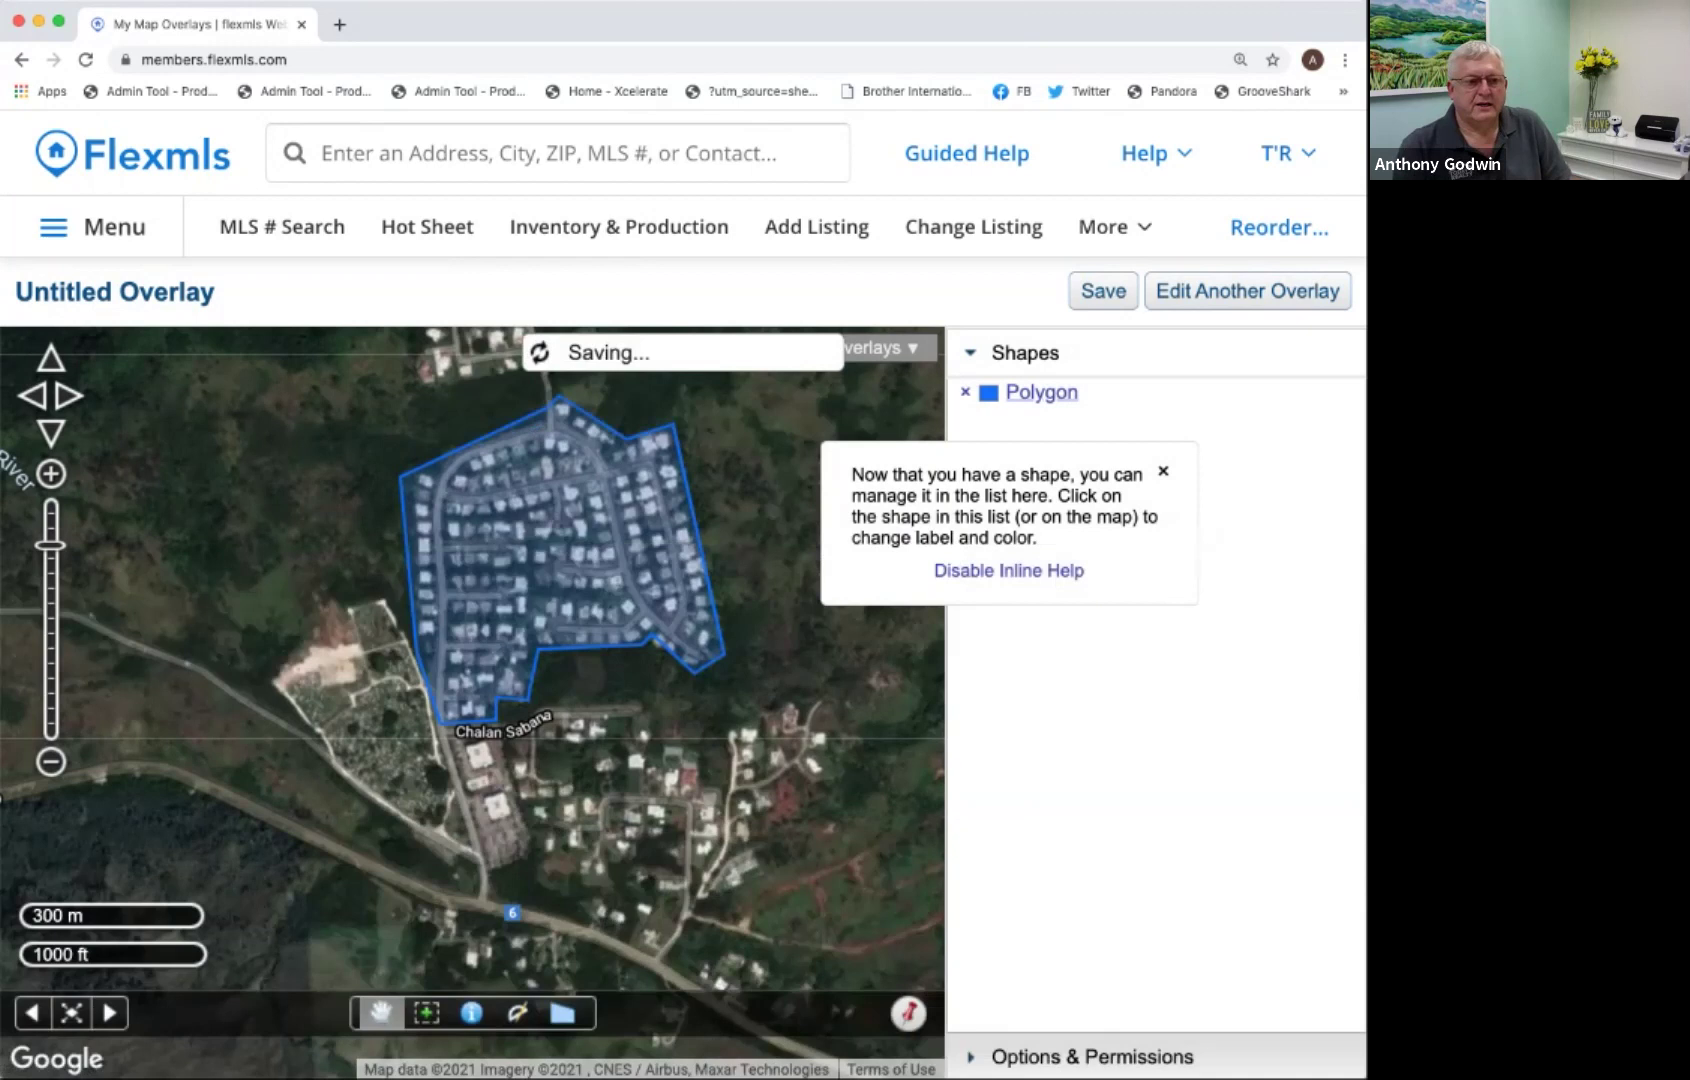
Start a new quick search with the 0-SFD For Sale template.
click(92, 227)
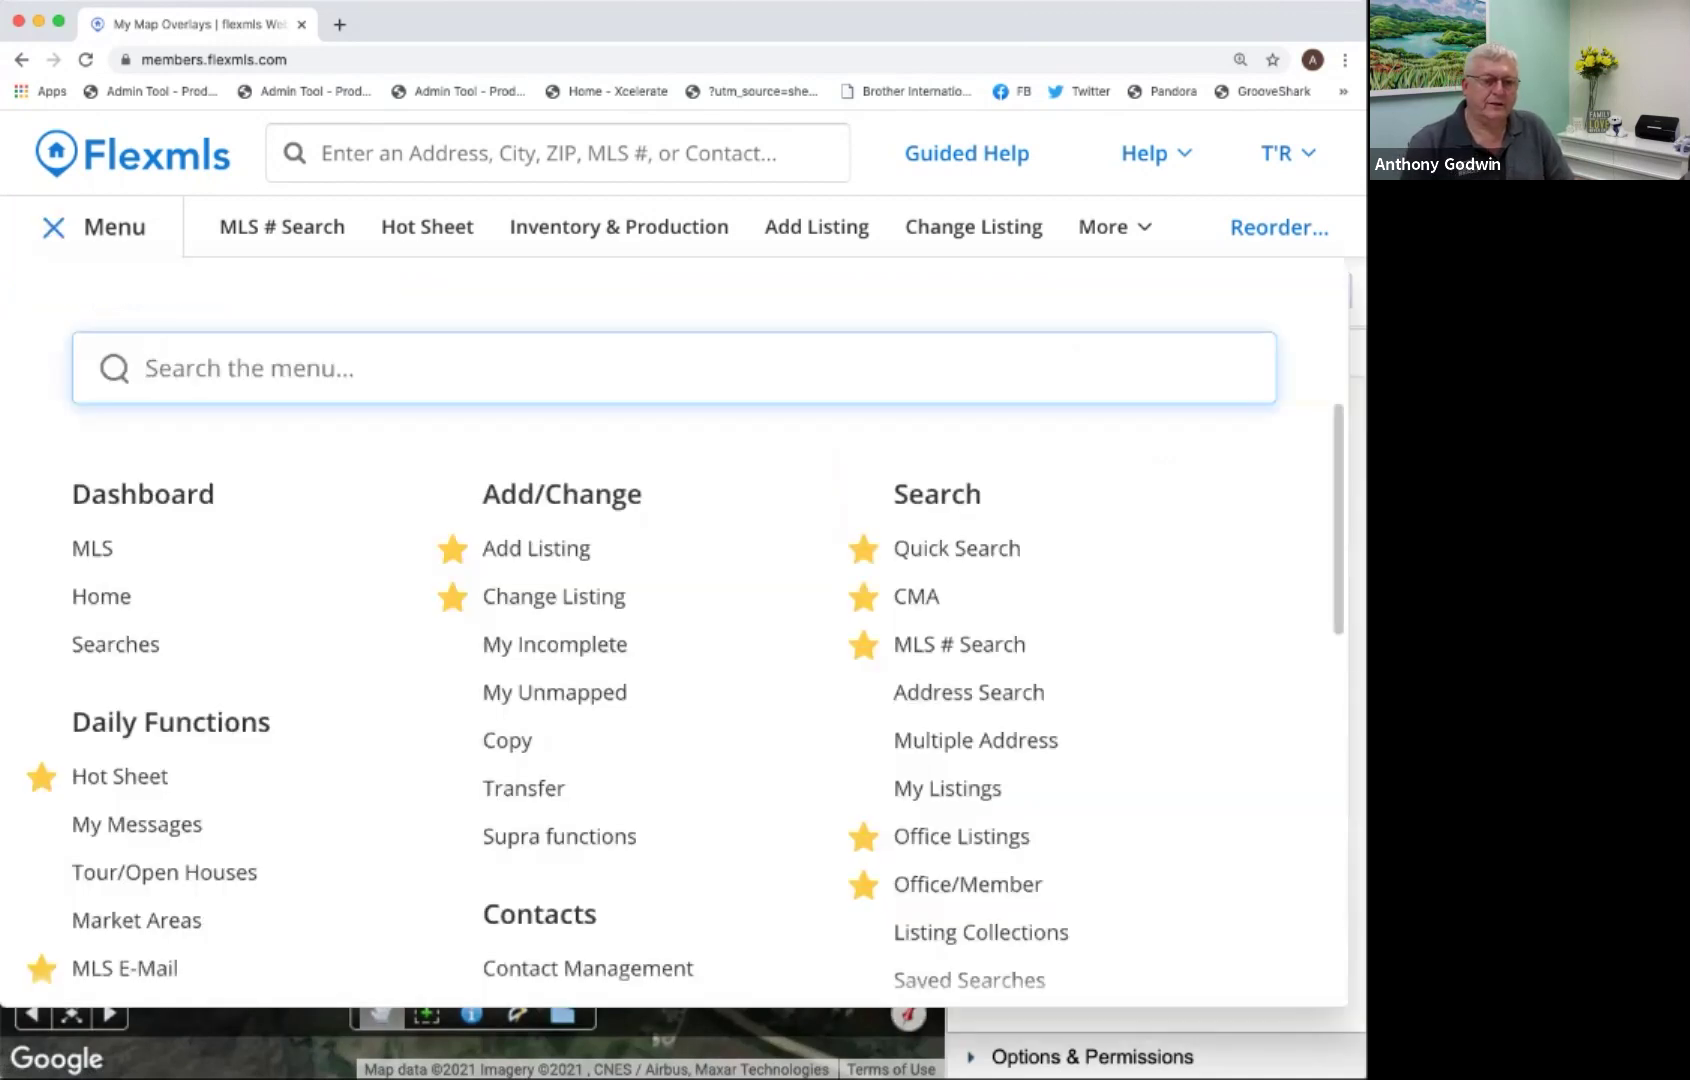
click(956, 548)
click(957, 548)
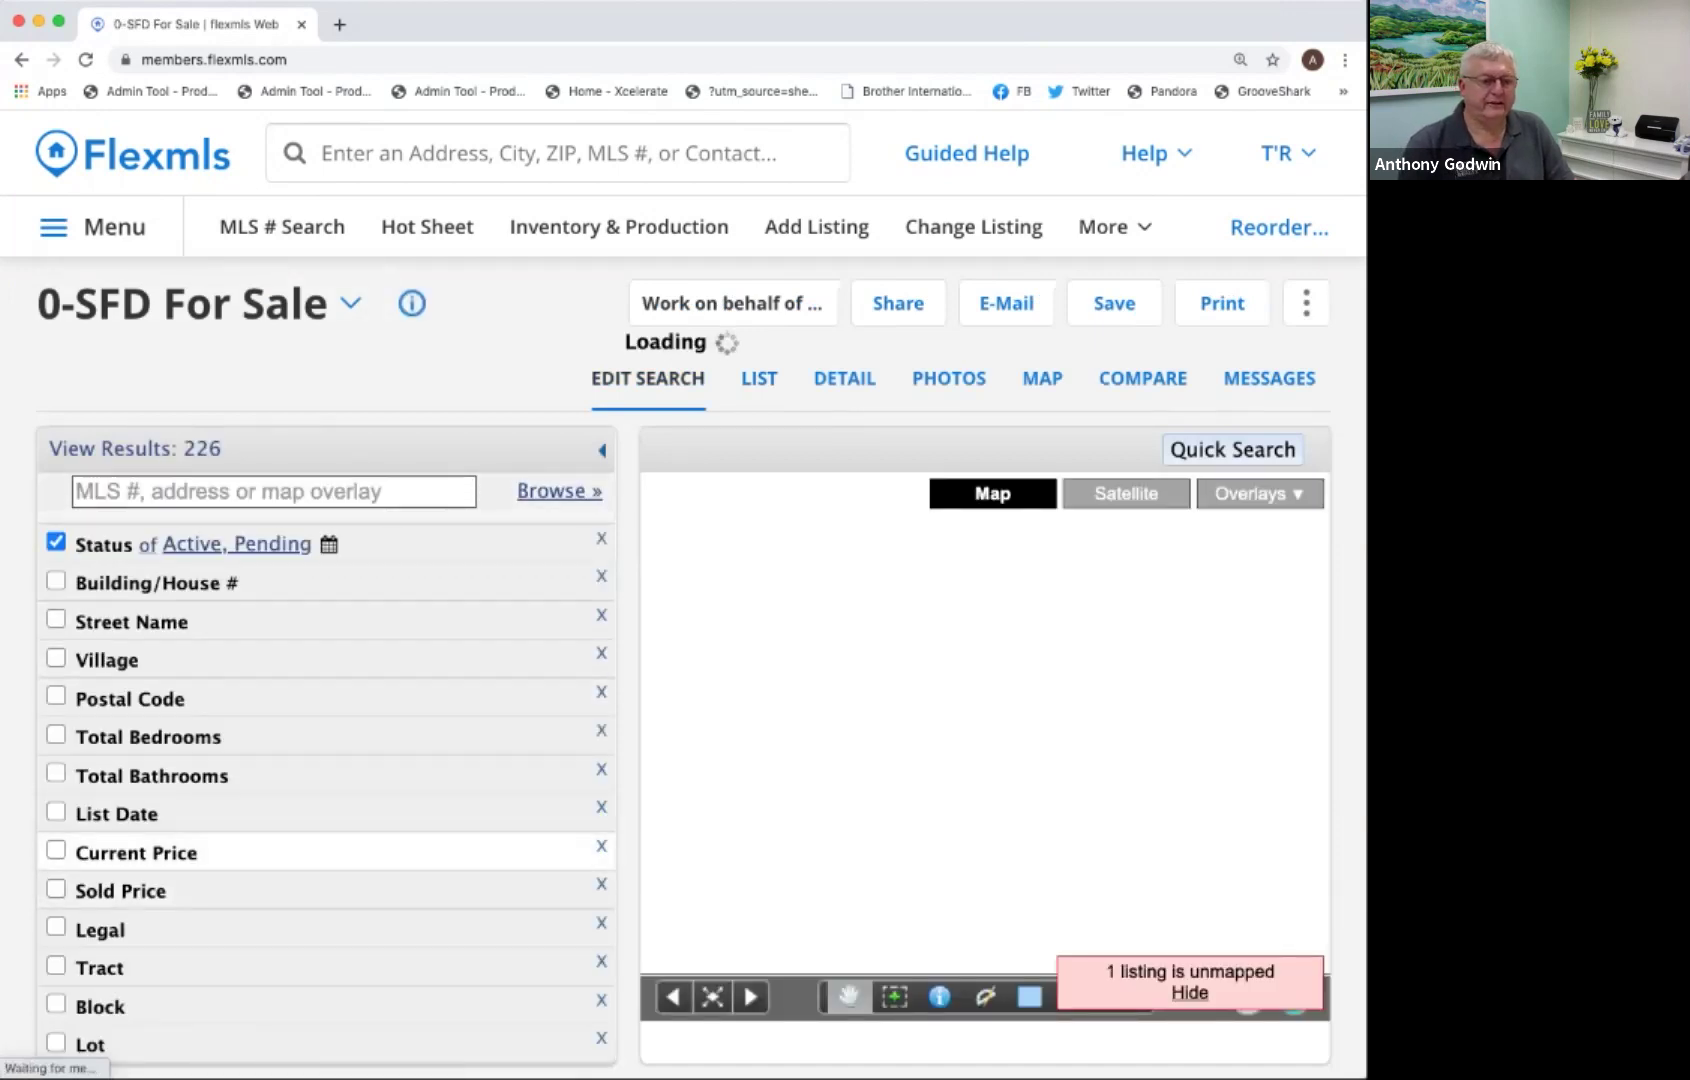
Browse the saved map overlays and limit the search to the polygon of Nimitz Hill Estates Subdivision.
click(559, 491)
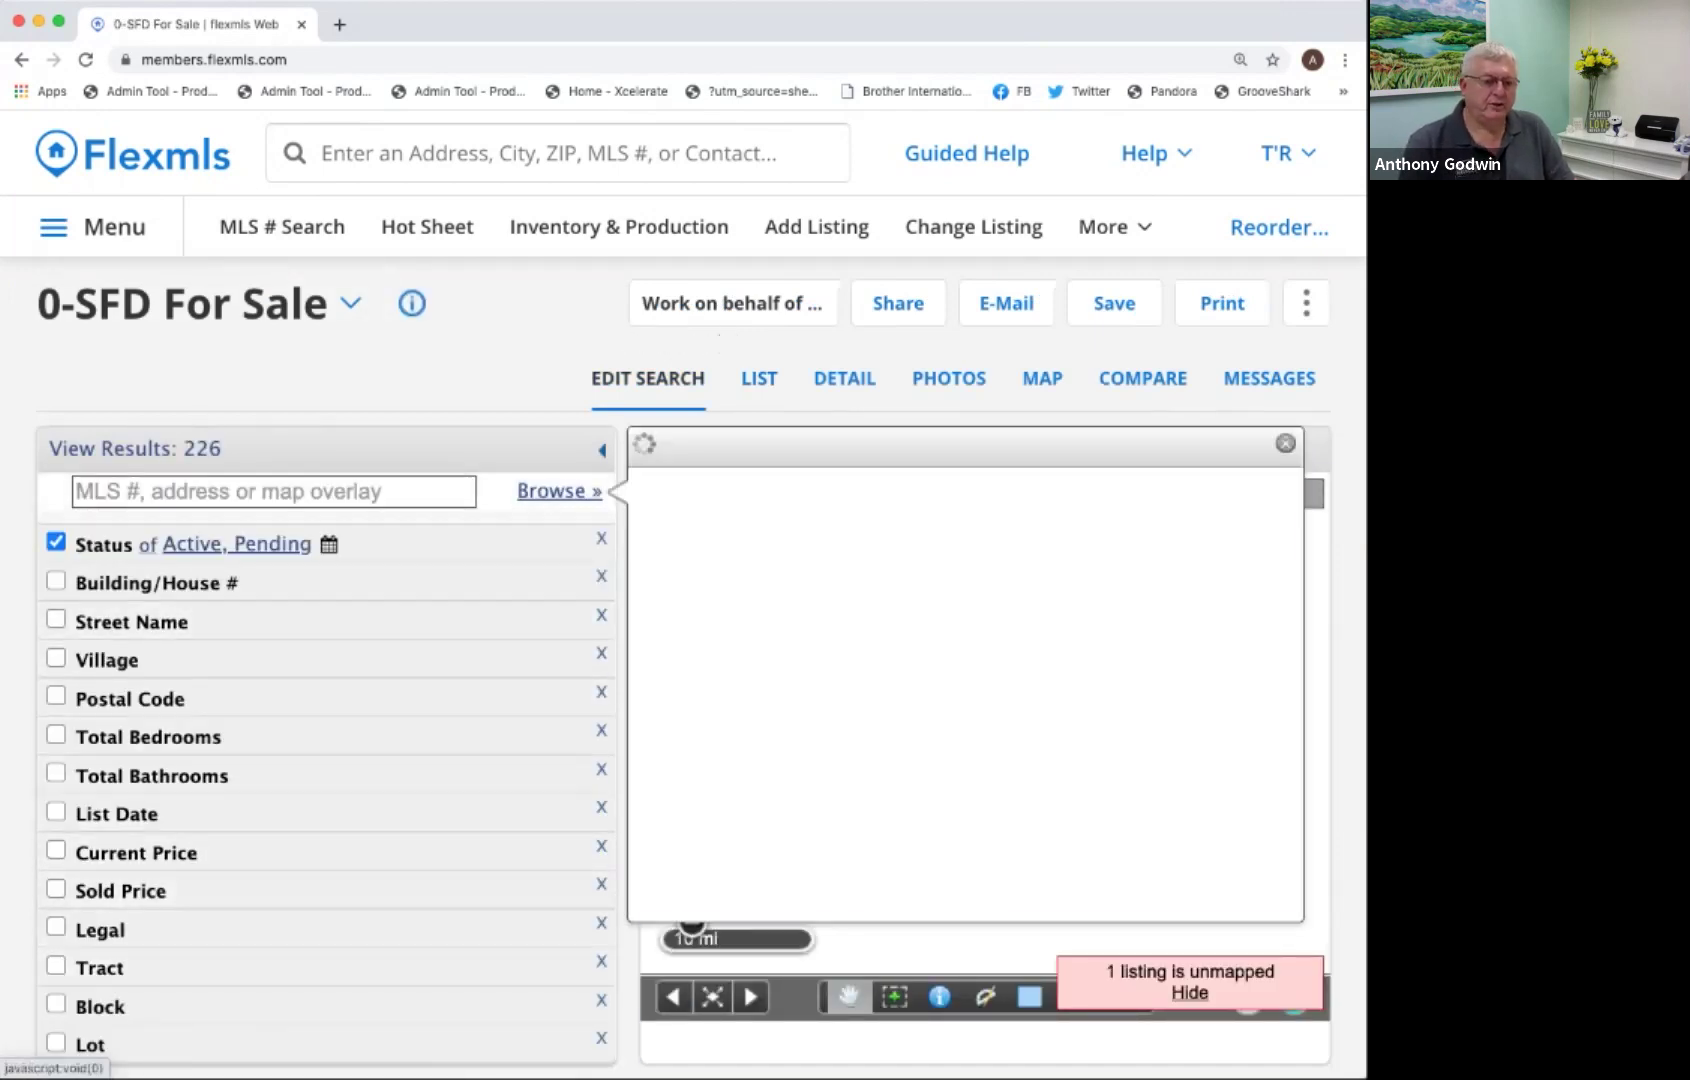
scroll(860, 680, down, 5)
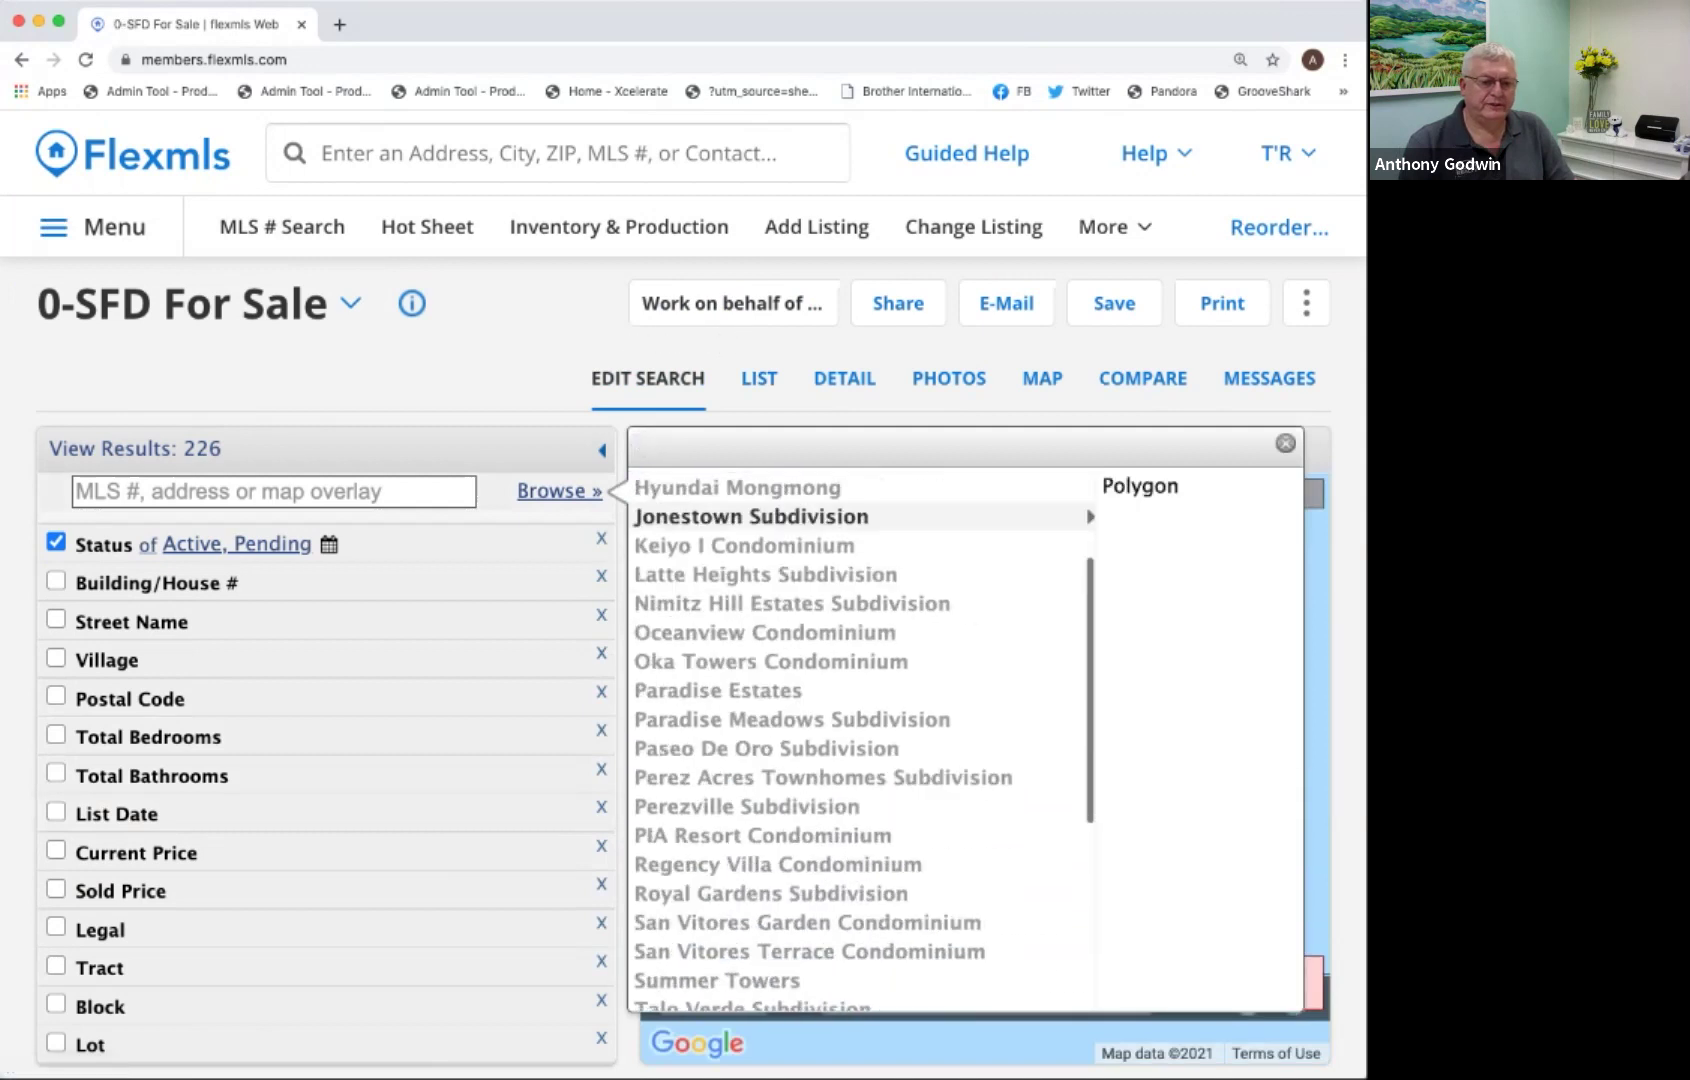
scroll(860, 680, up, 4)
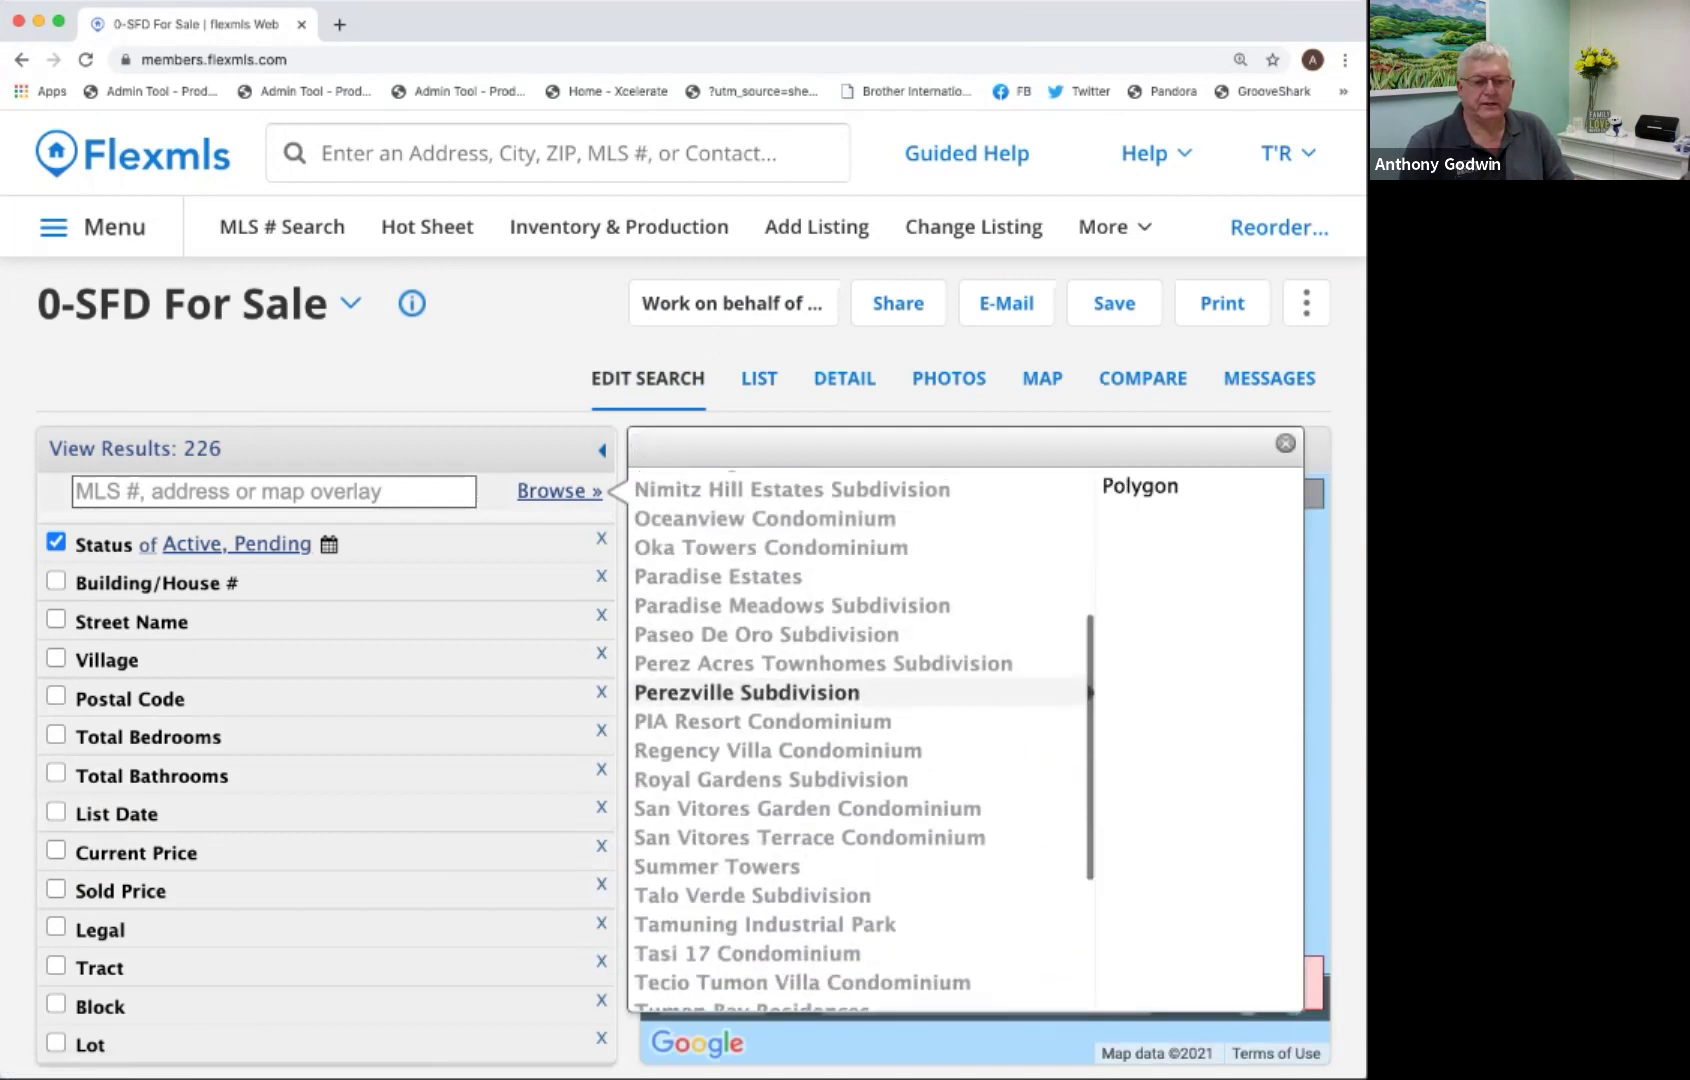
click(791, 670)
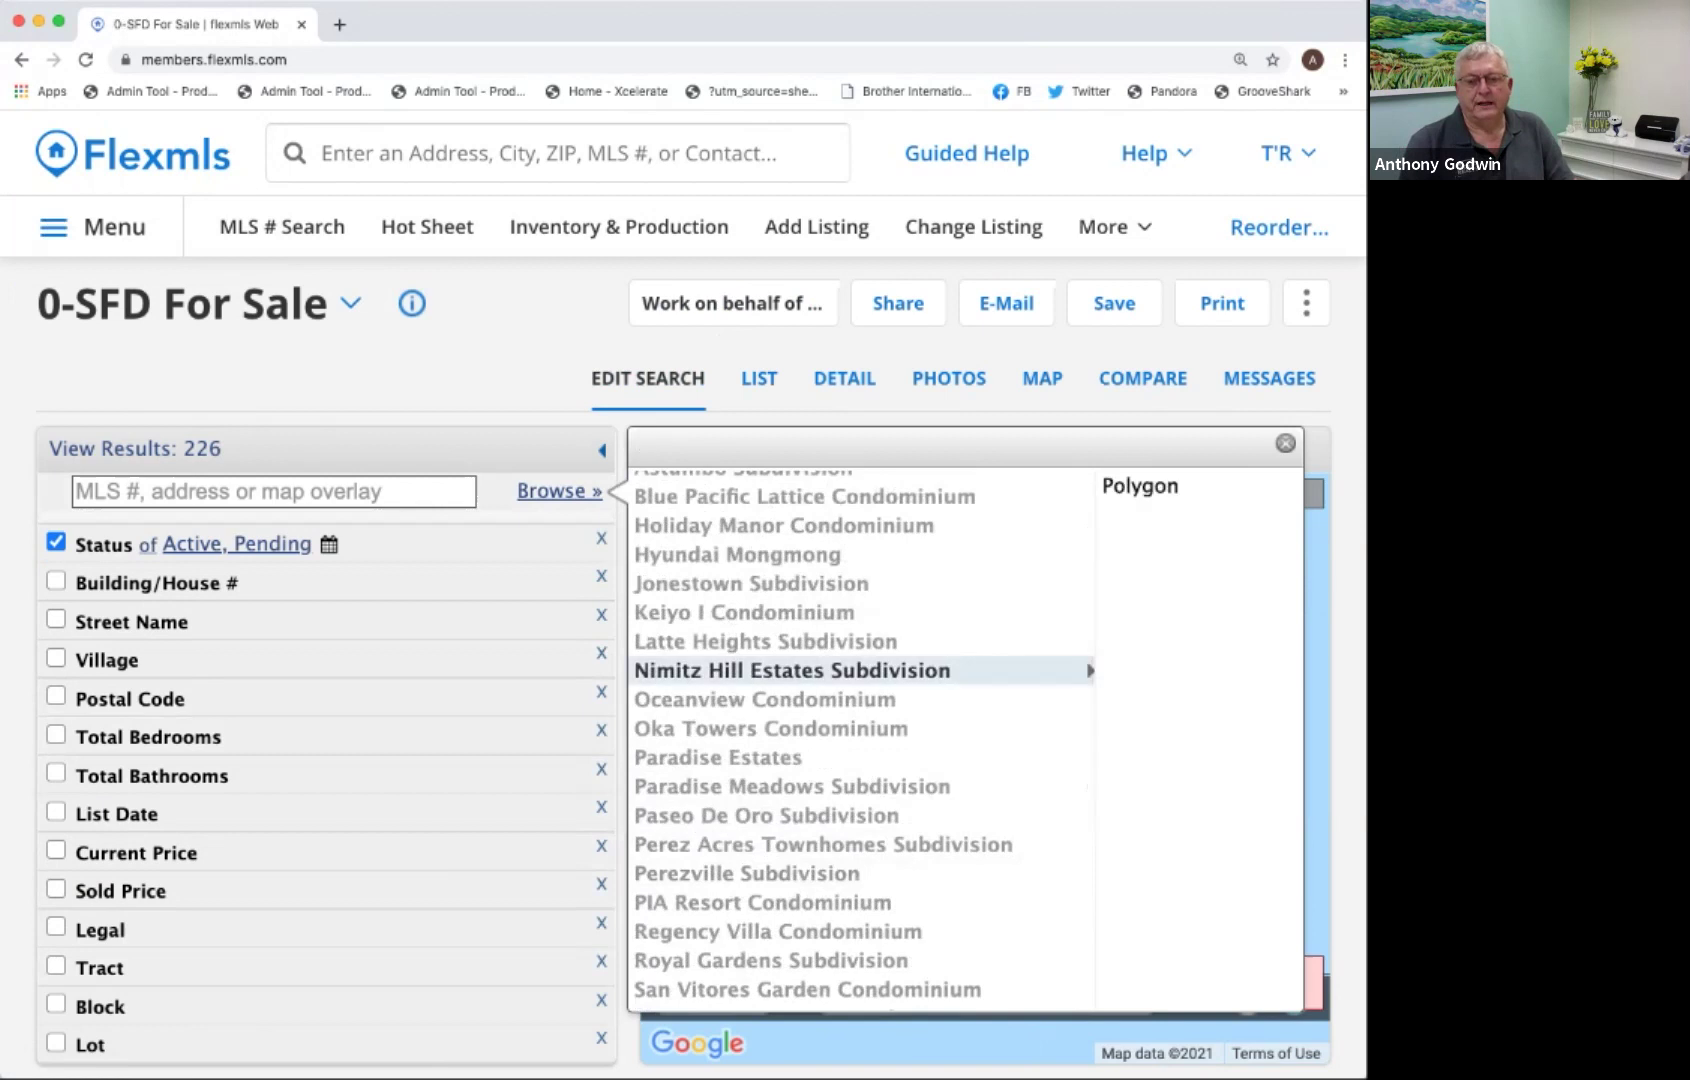
click(1140, 485)
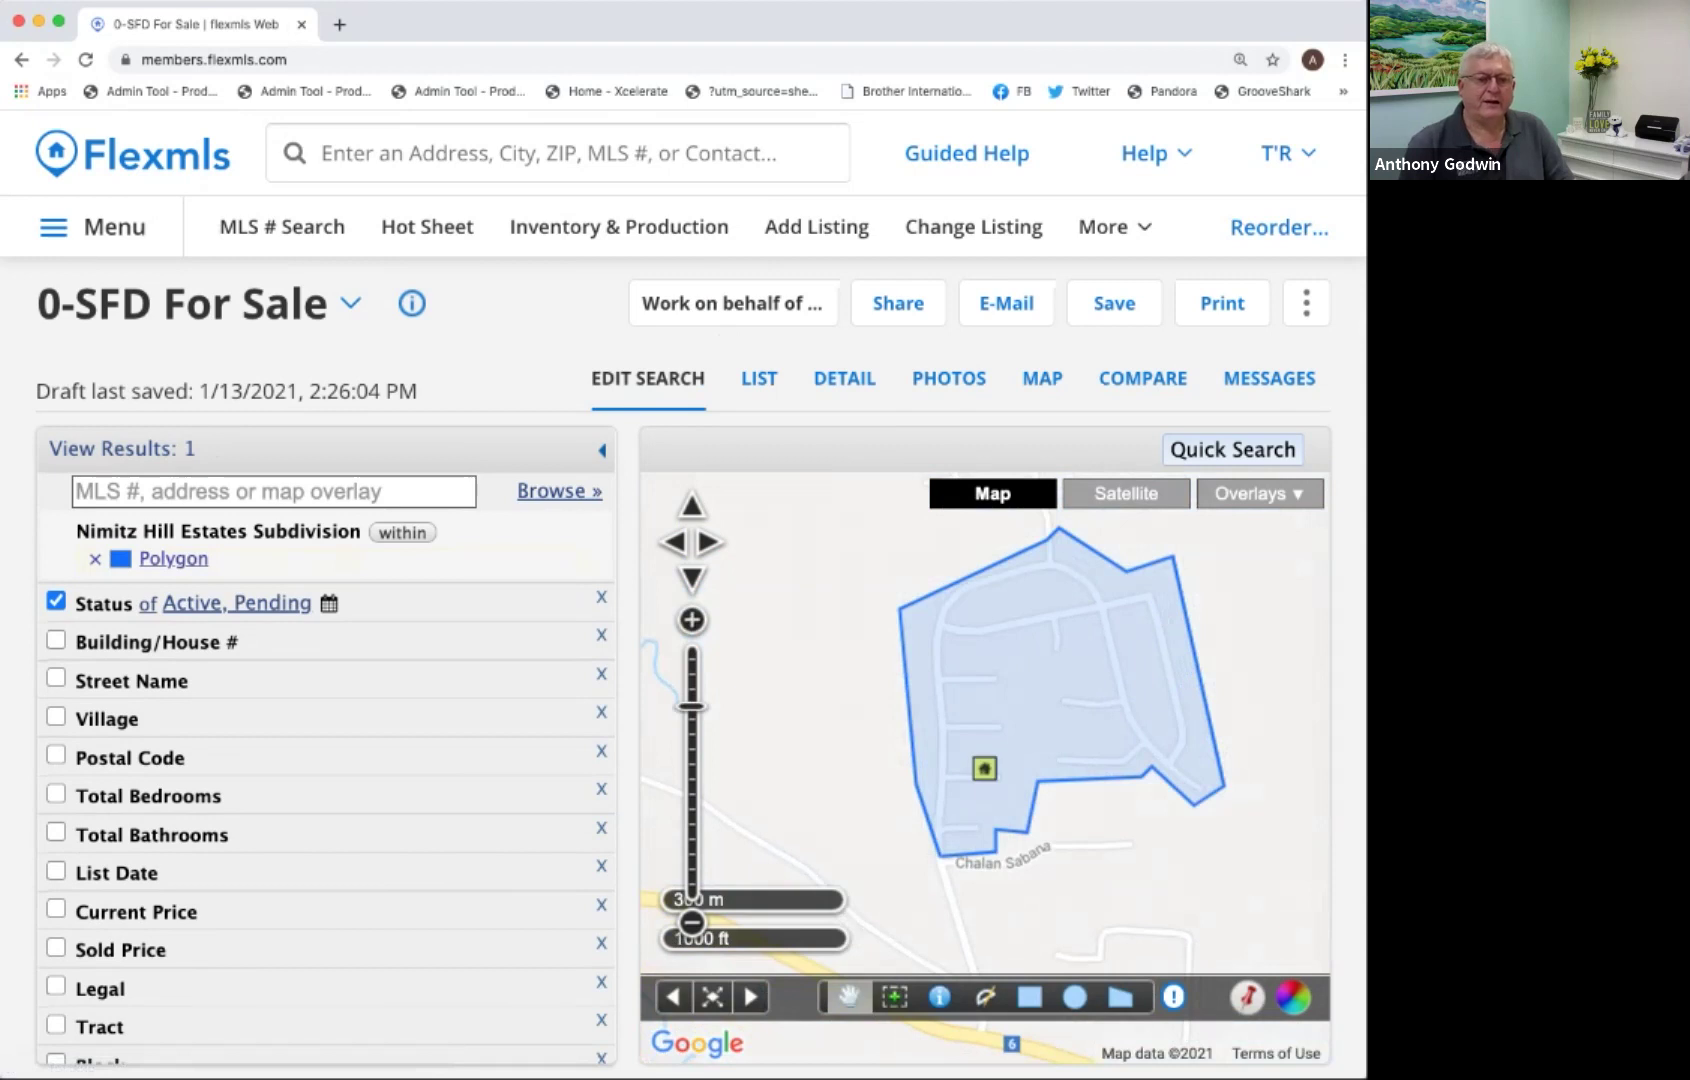
Show the search map in satellite view and check the listing activity of the home marked inside the polygon.
scroll(1143, 587, up, 3)
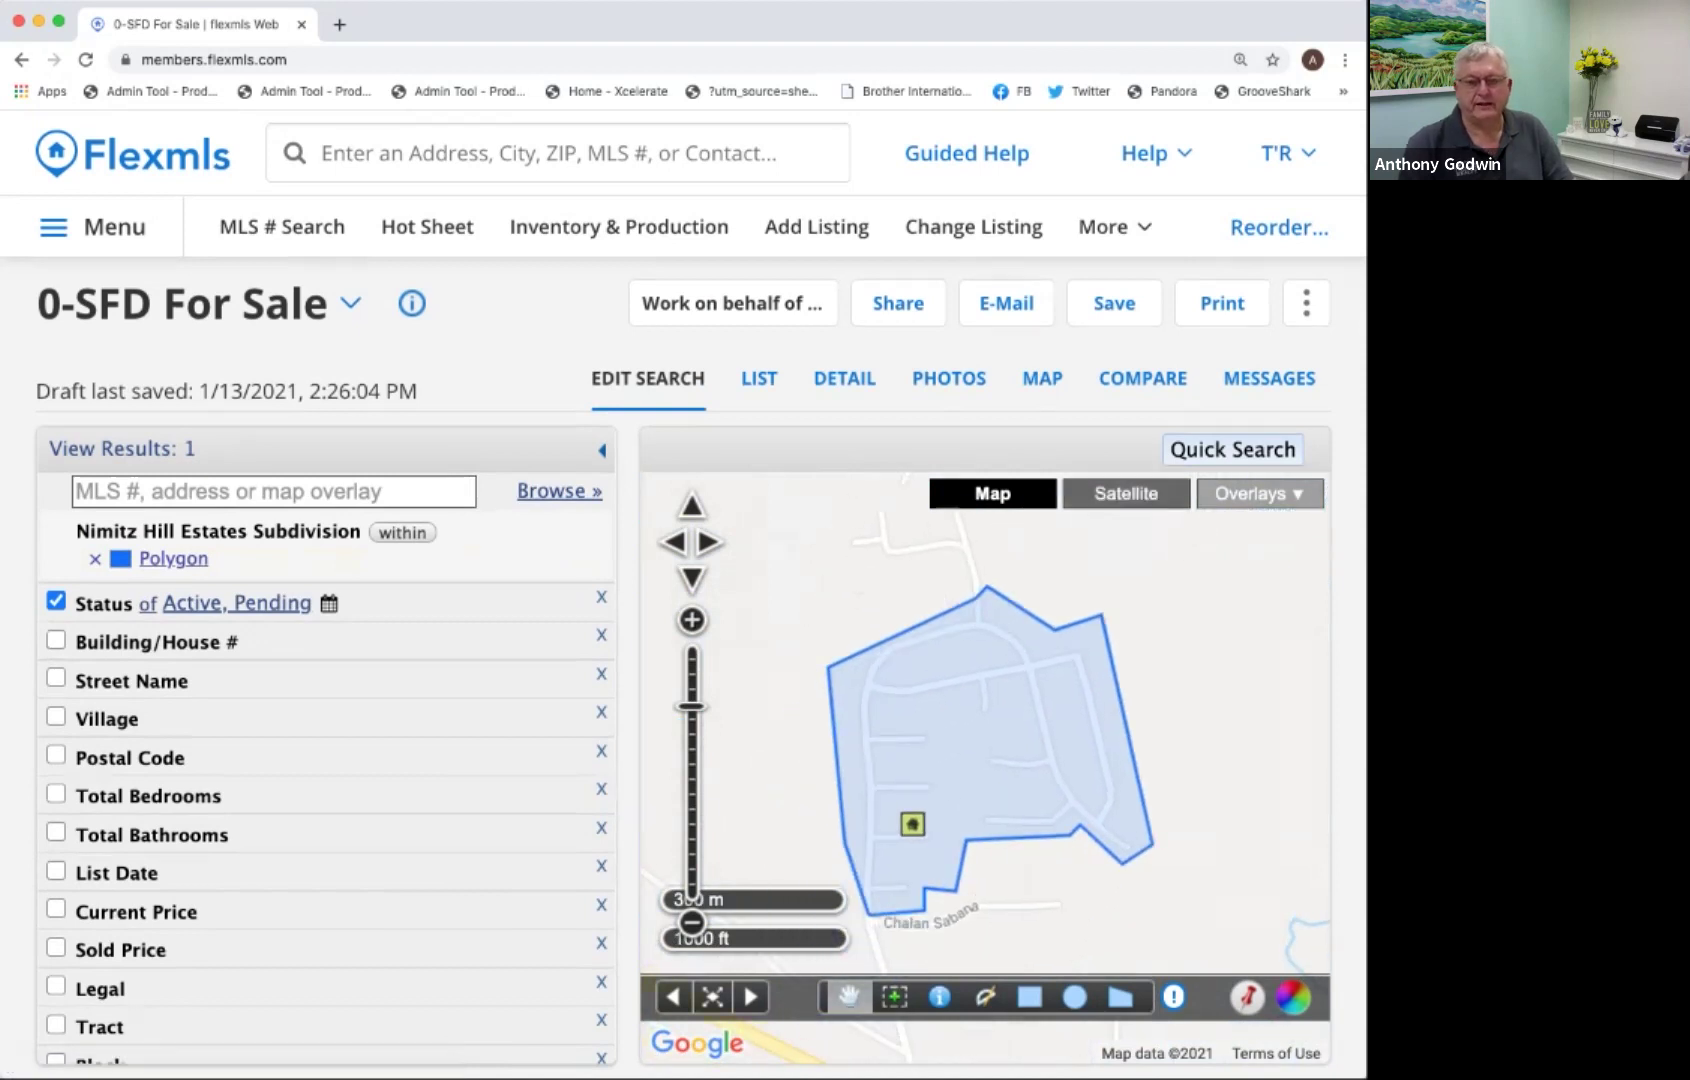
click(1125, 493)
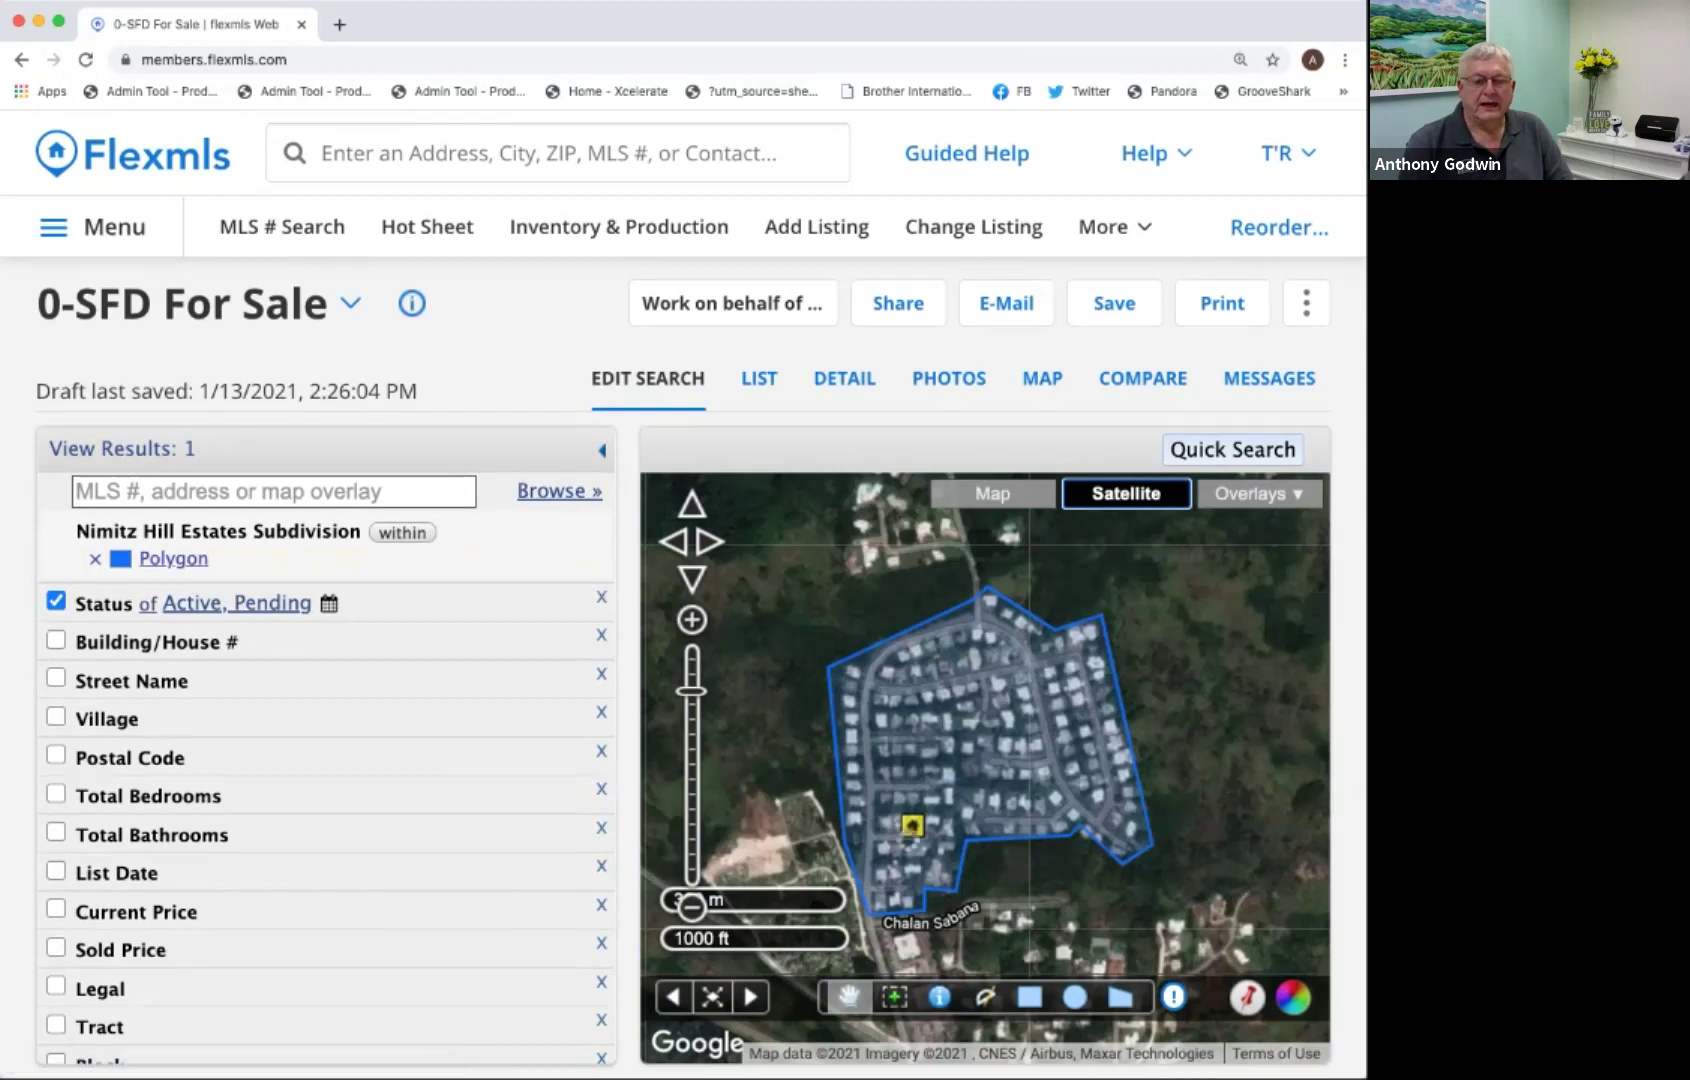
click(912, 826)
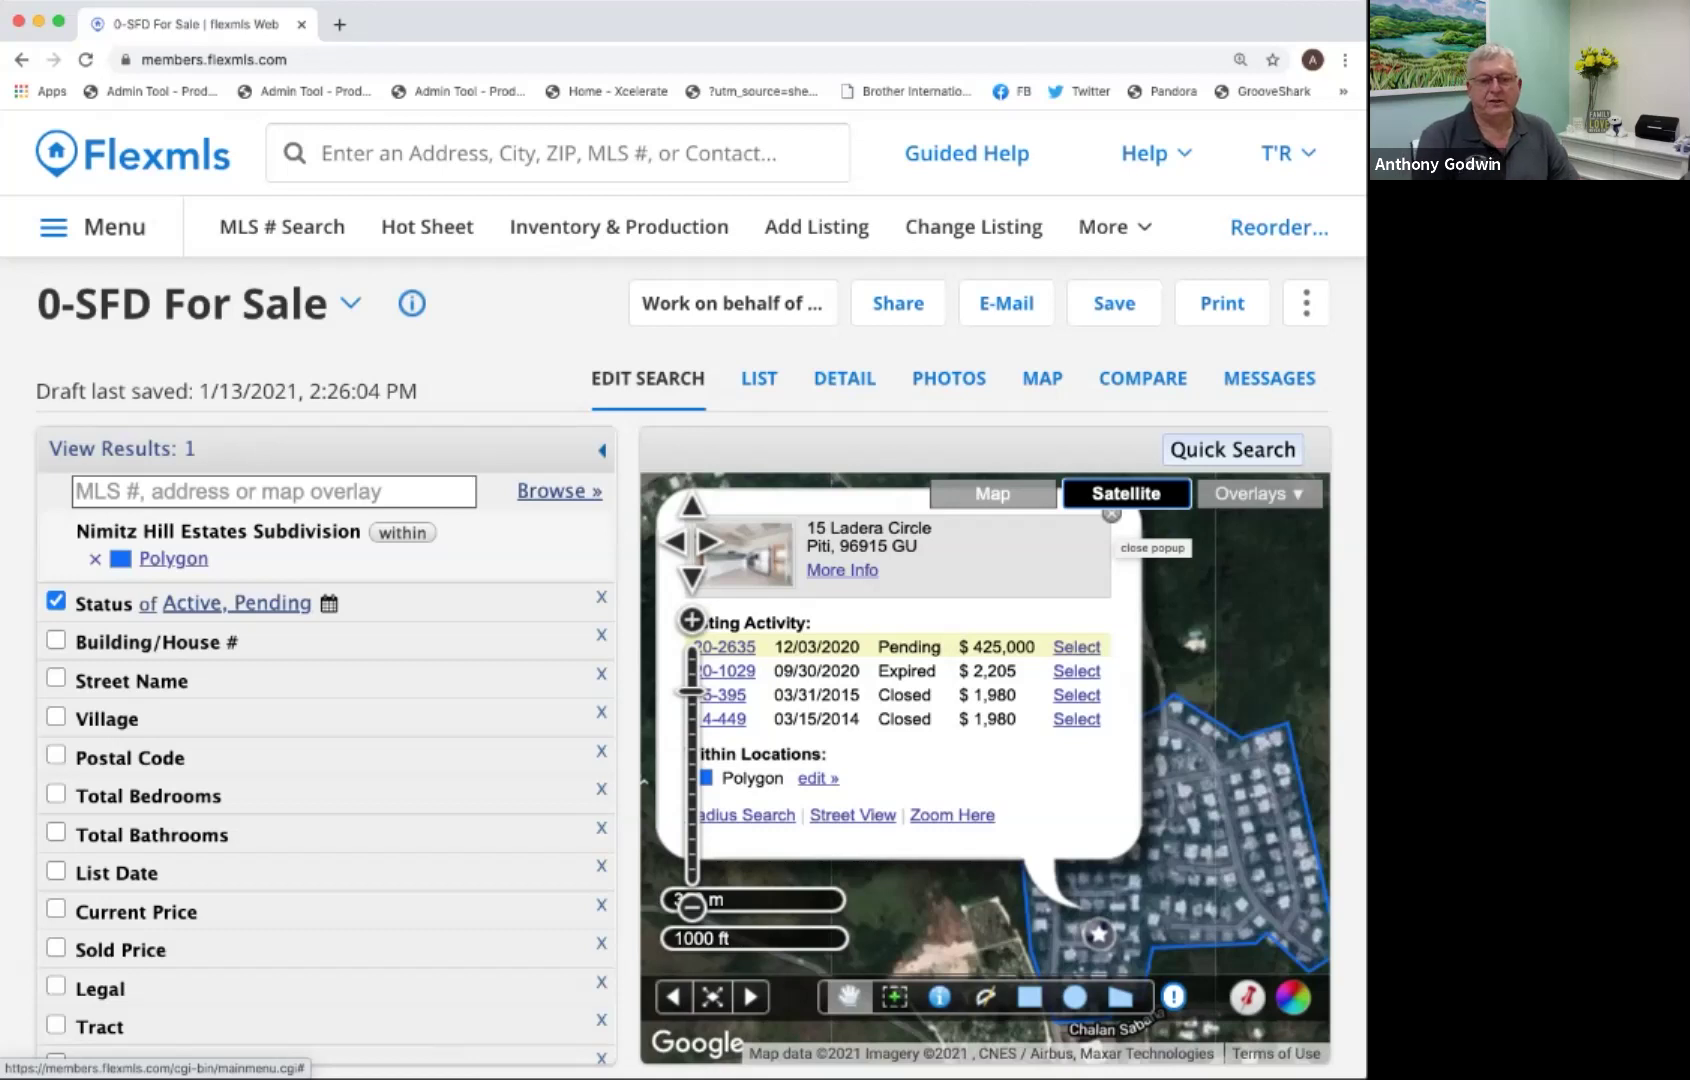
click(1111, 515)
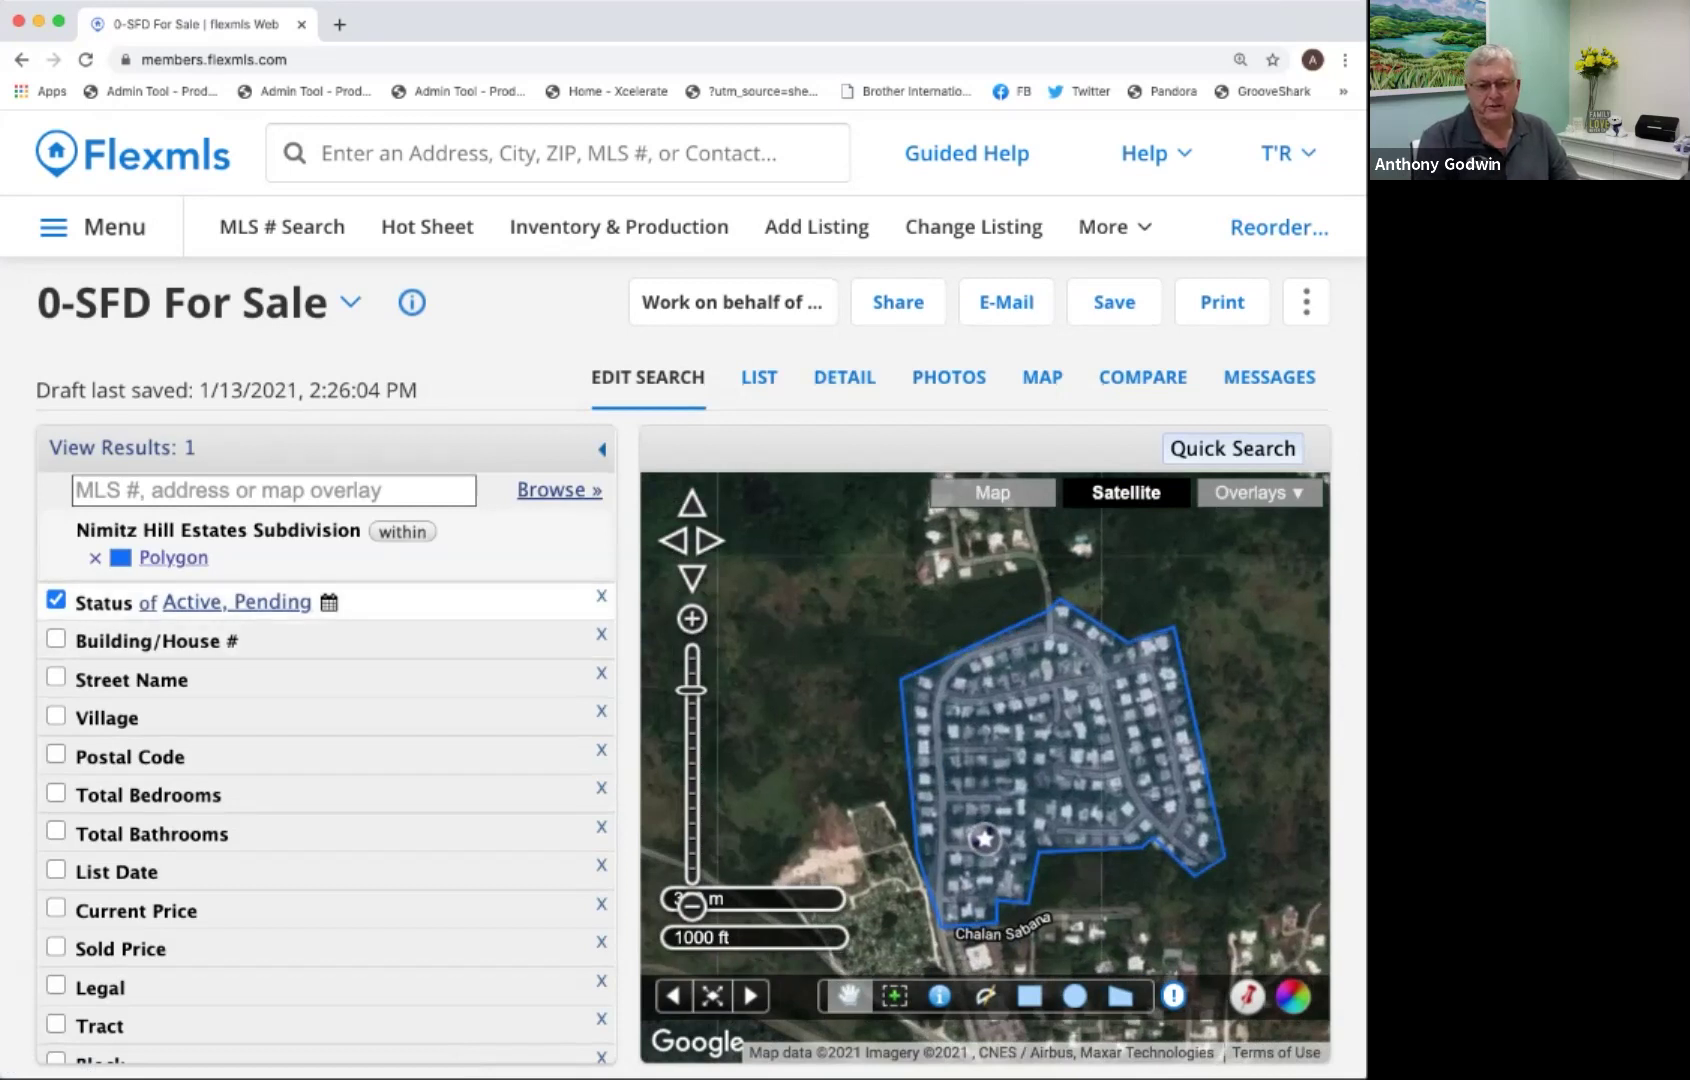
Extend the status filter with Closed and Expired in addition to Active and Pending.
click(236, 602)
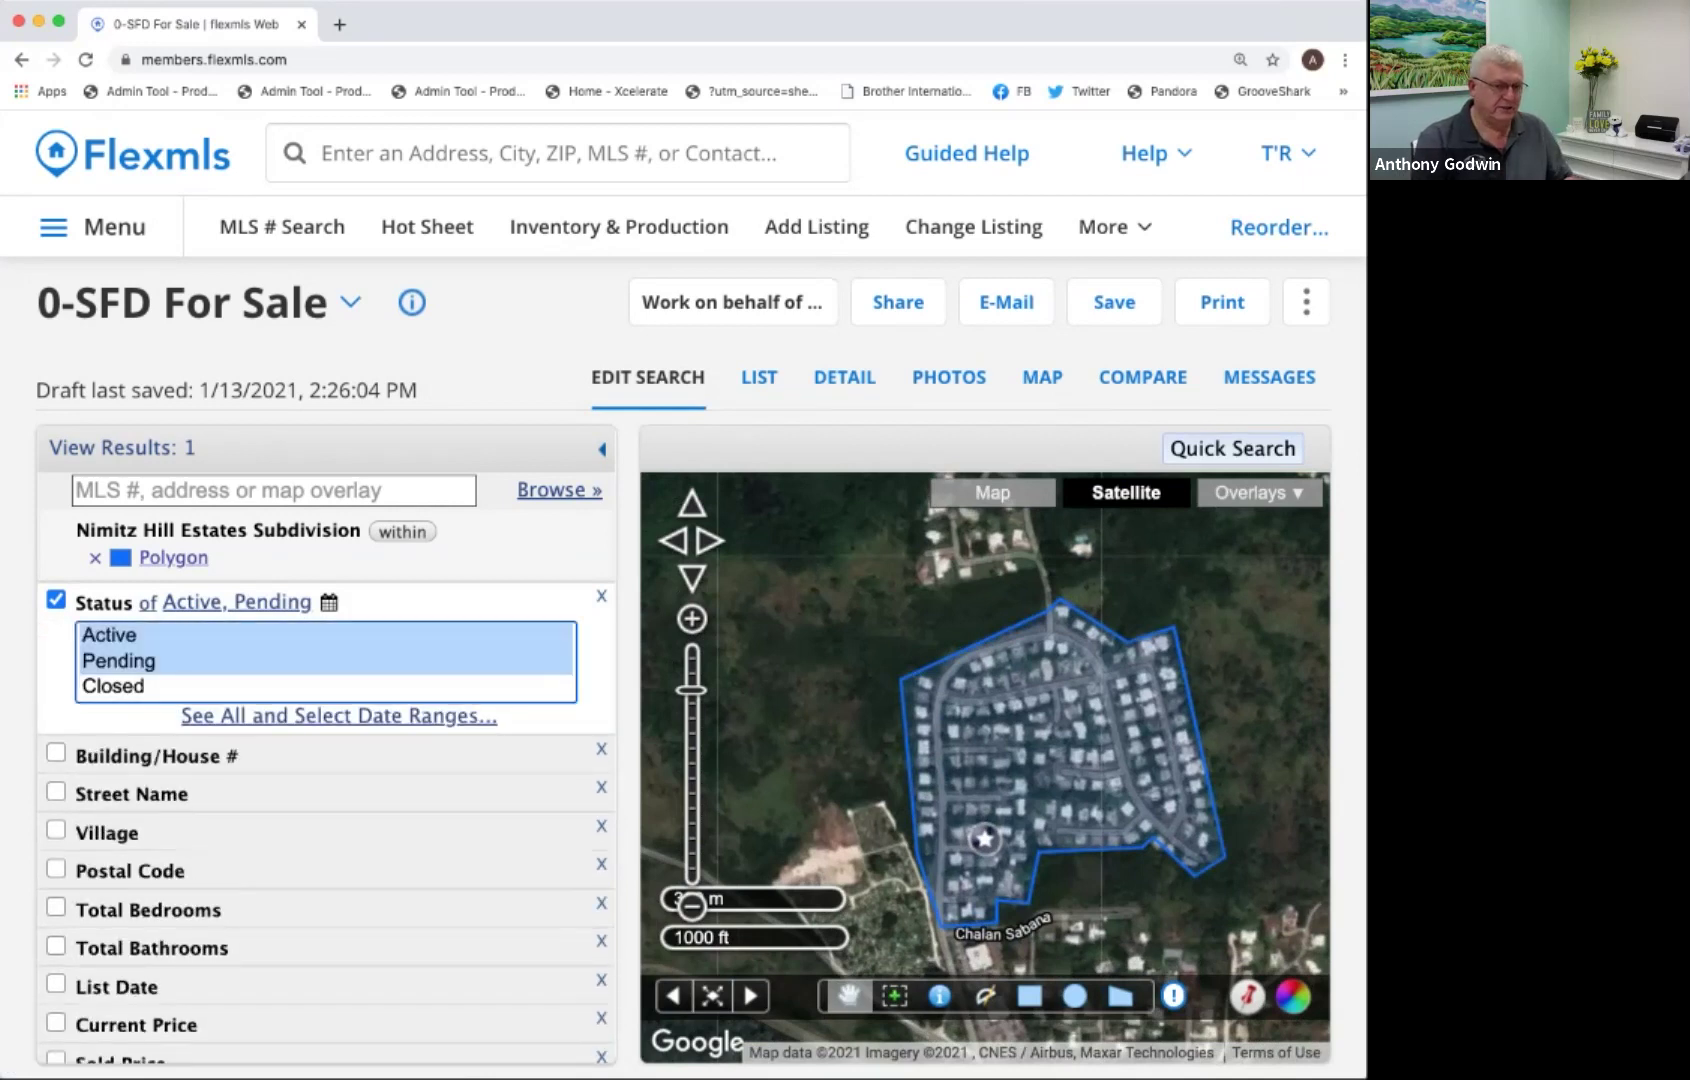
key(shift+Down)
key(shift+Down)
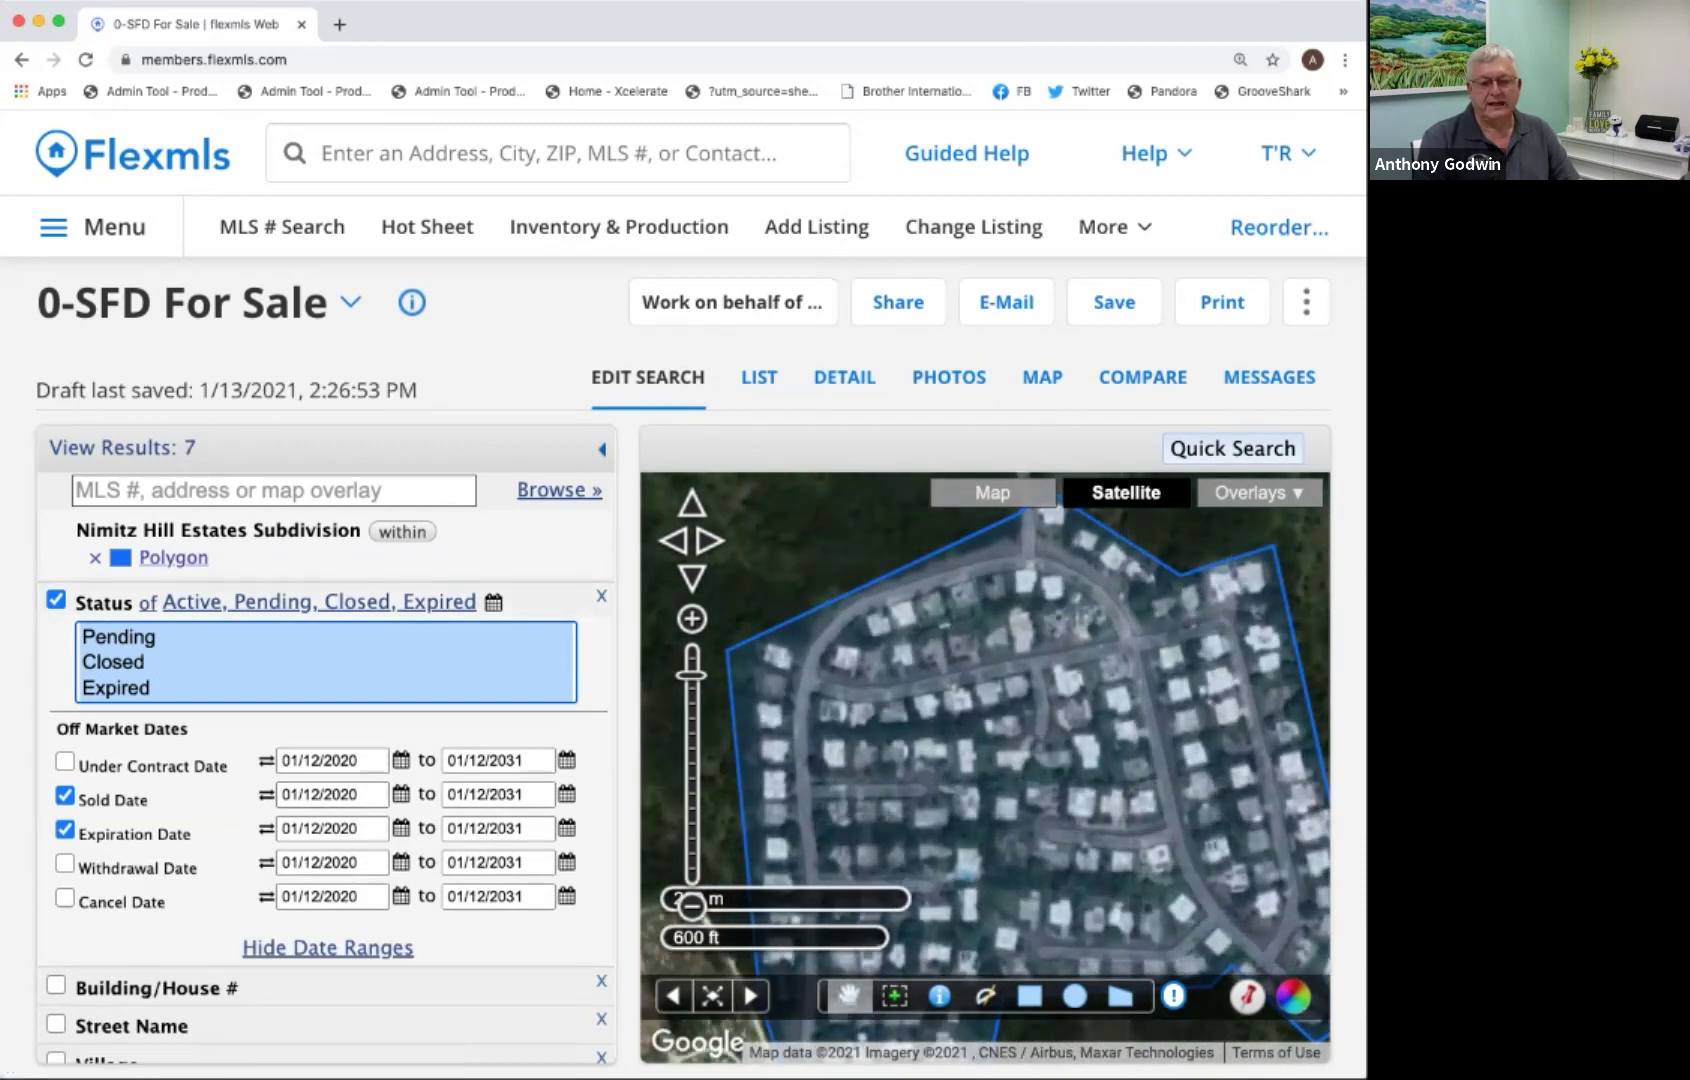
Examine the listing activity of the expired and closed homes marked on the map within the subdivision.
drag(985, 767, 949, 627)
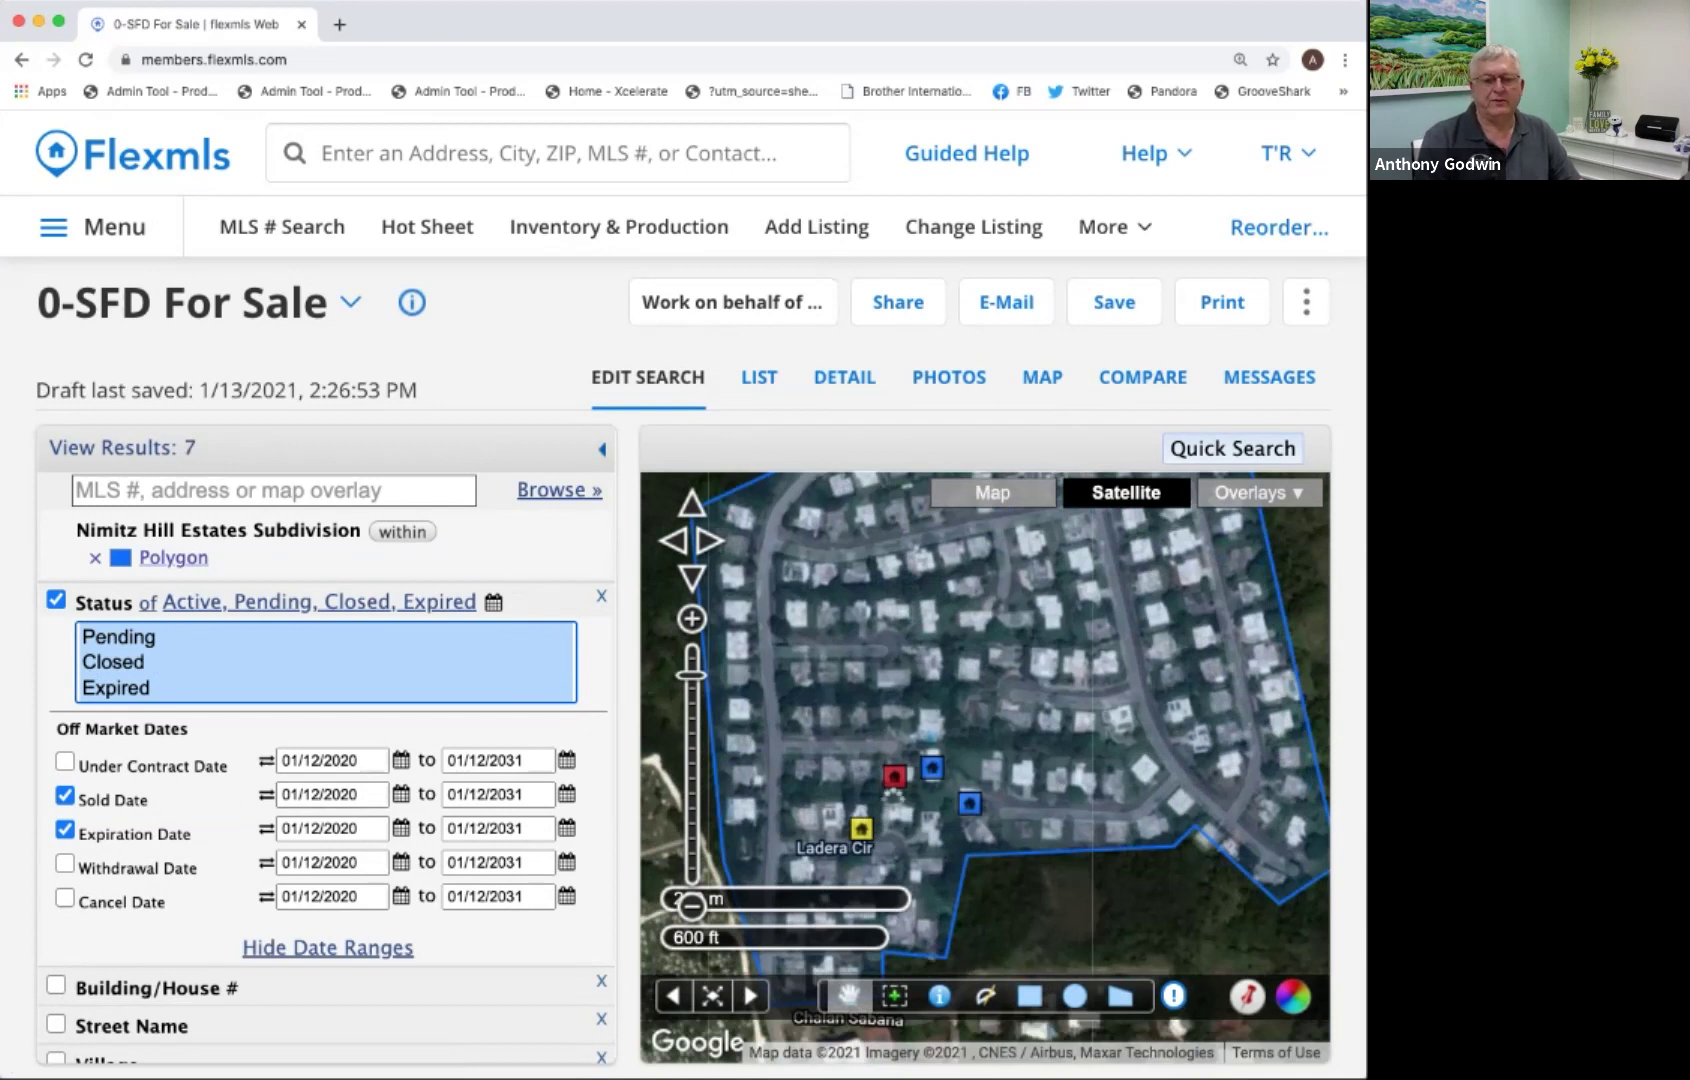
click(894, 778)
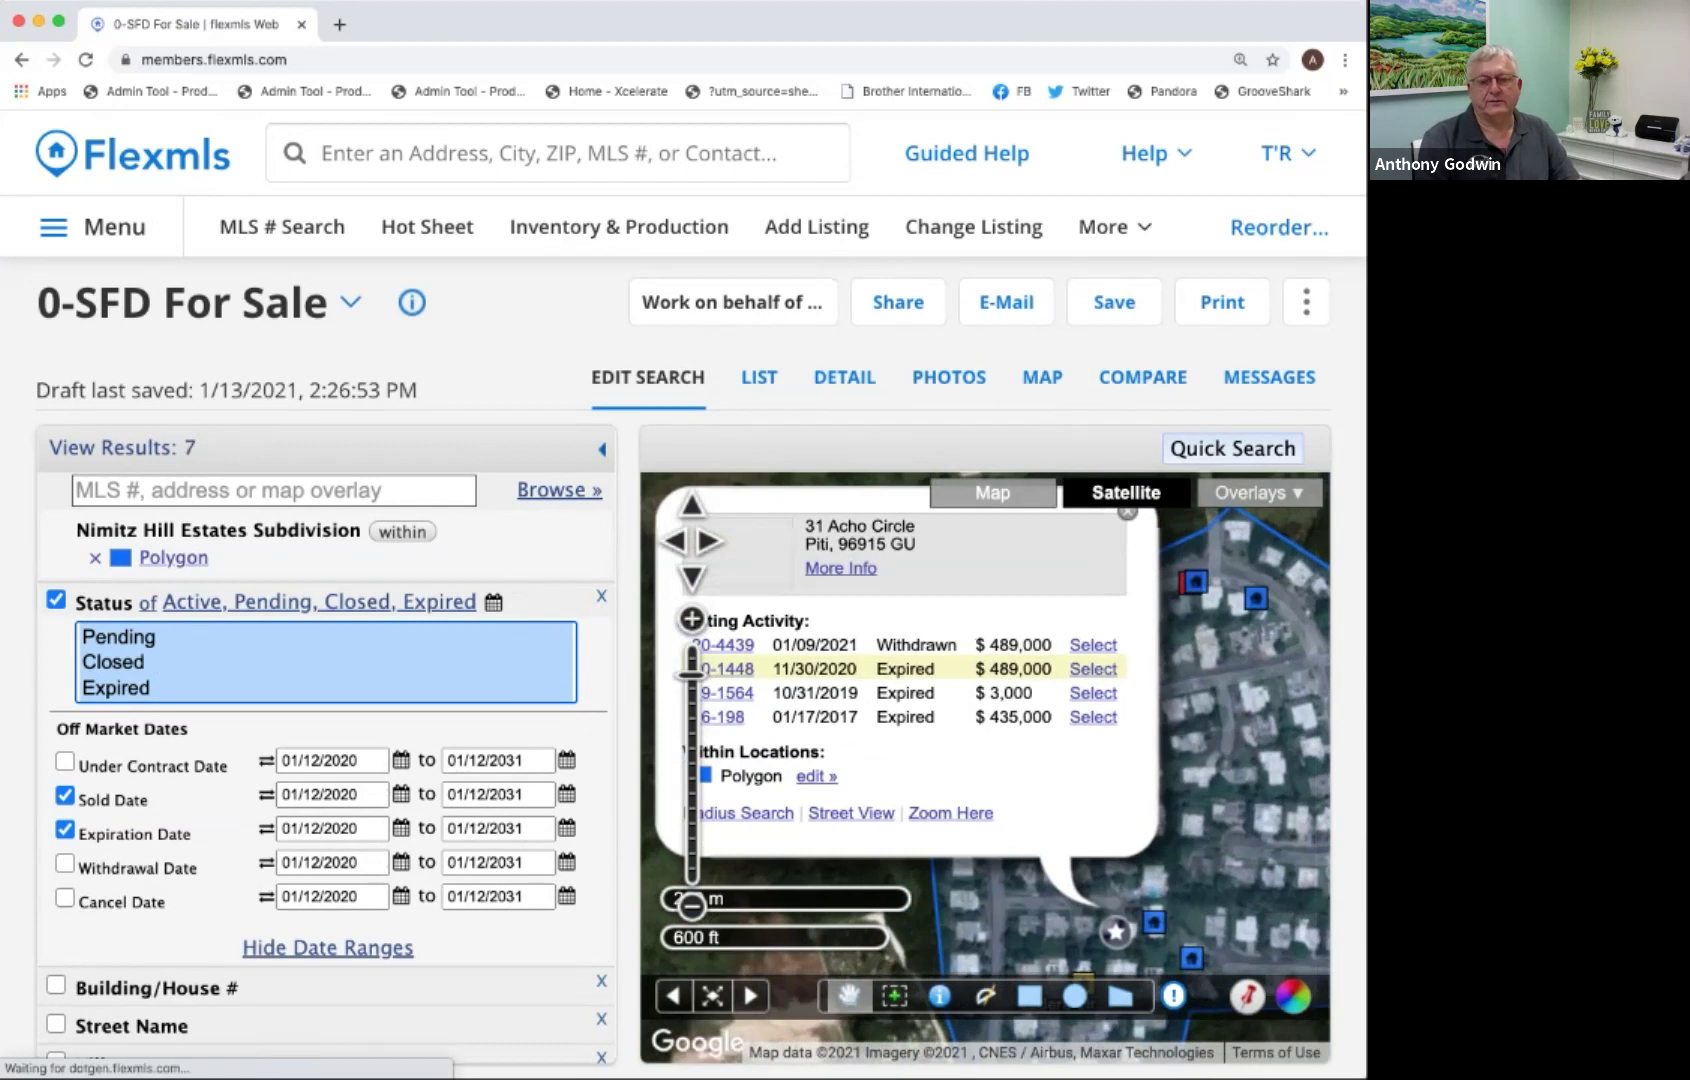
click(1126, 512)
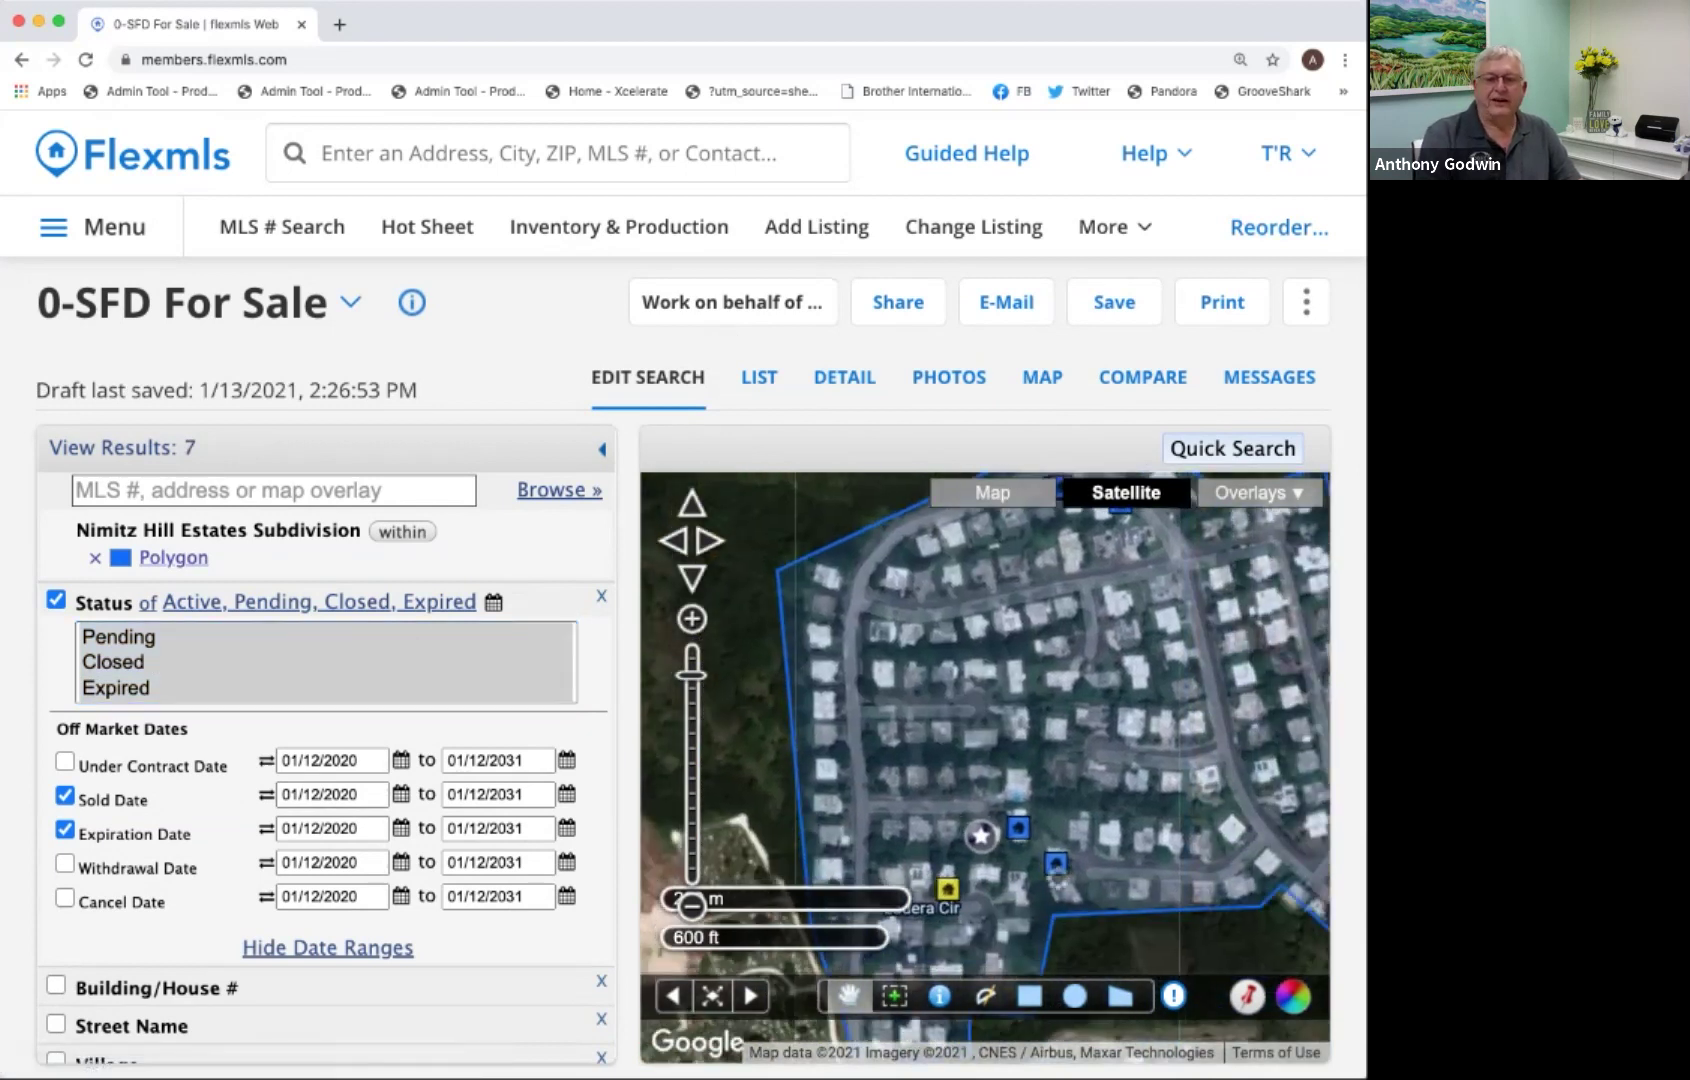
click(1058, 862)
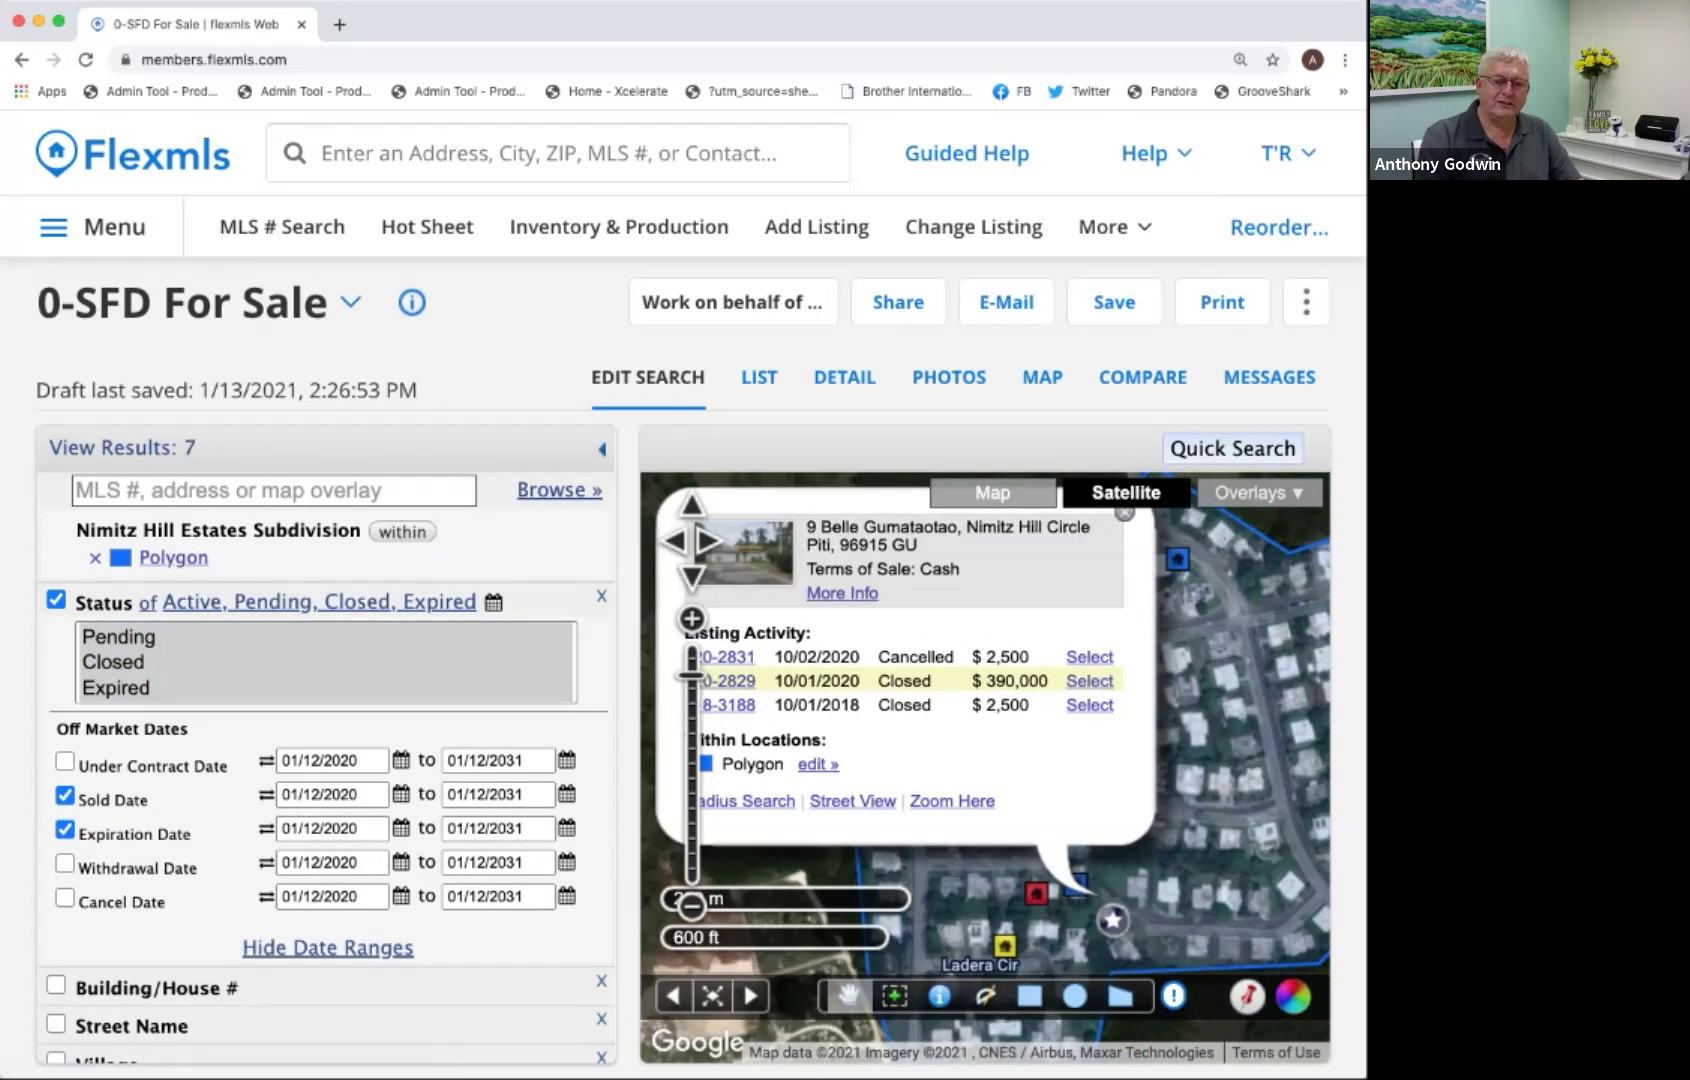
click(1177, 559)
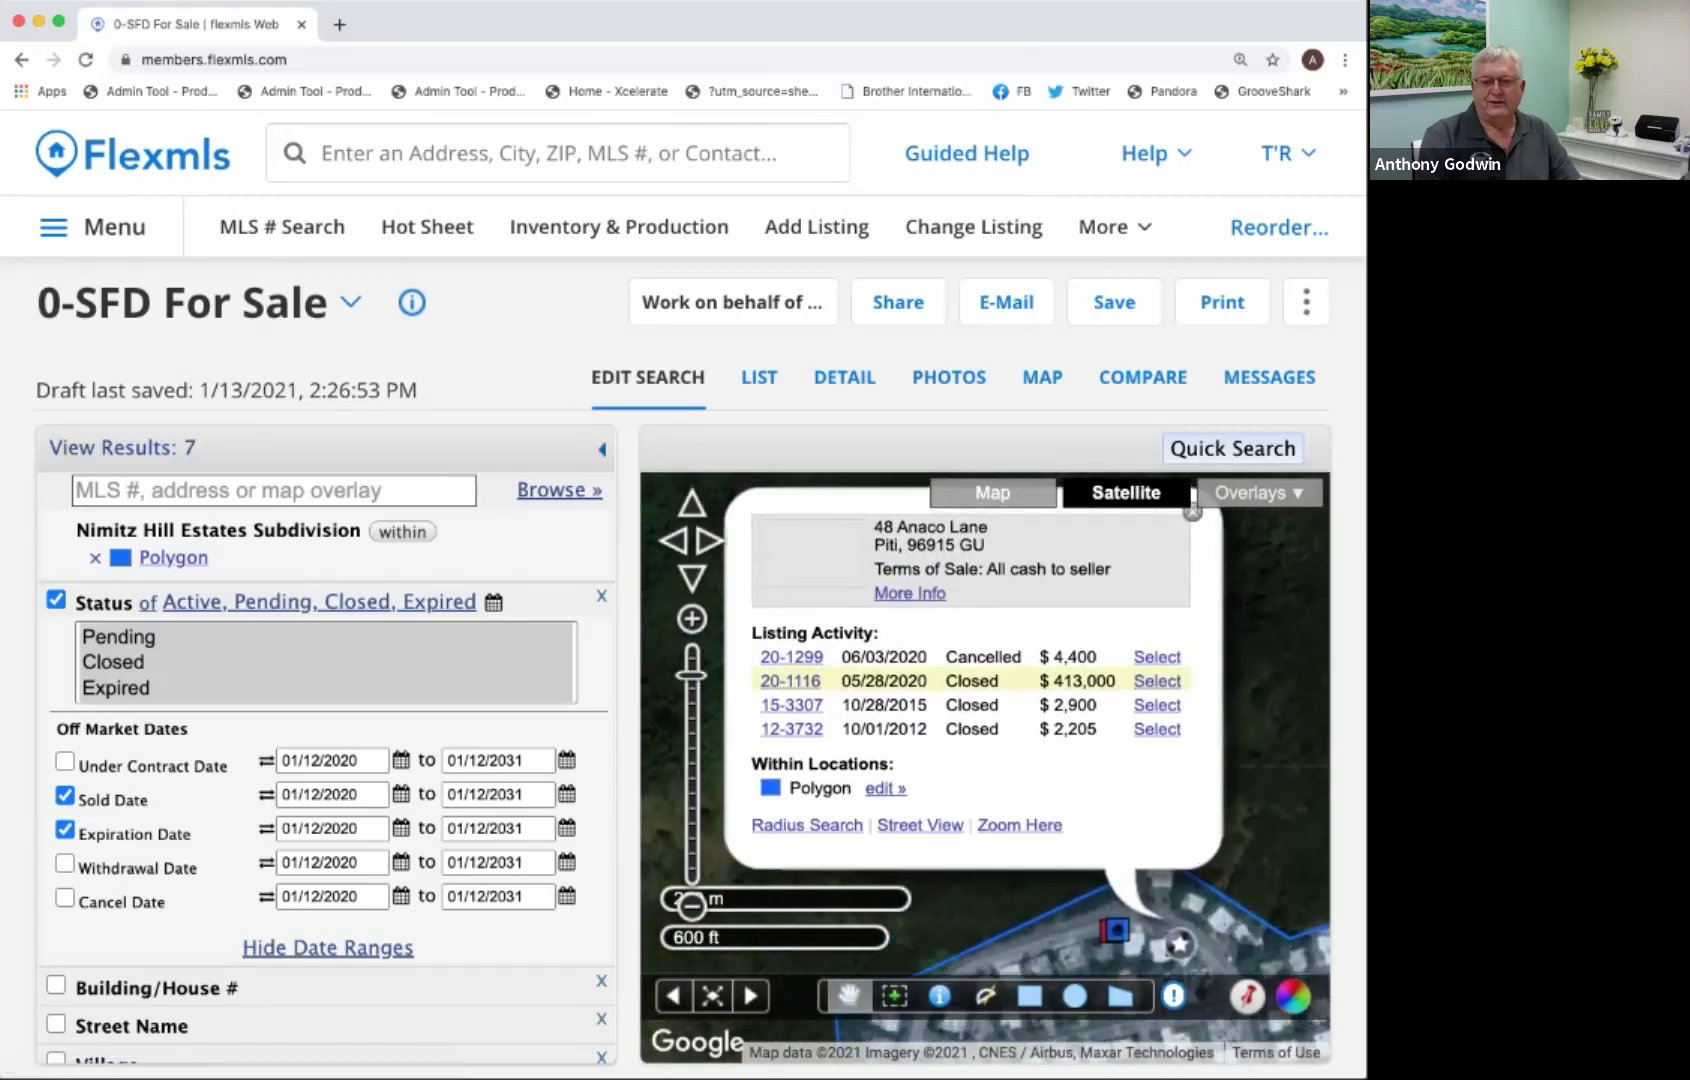
click(1191, 511)
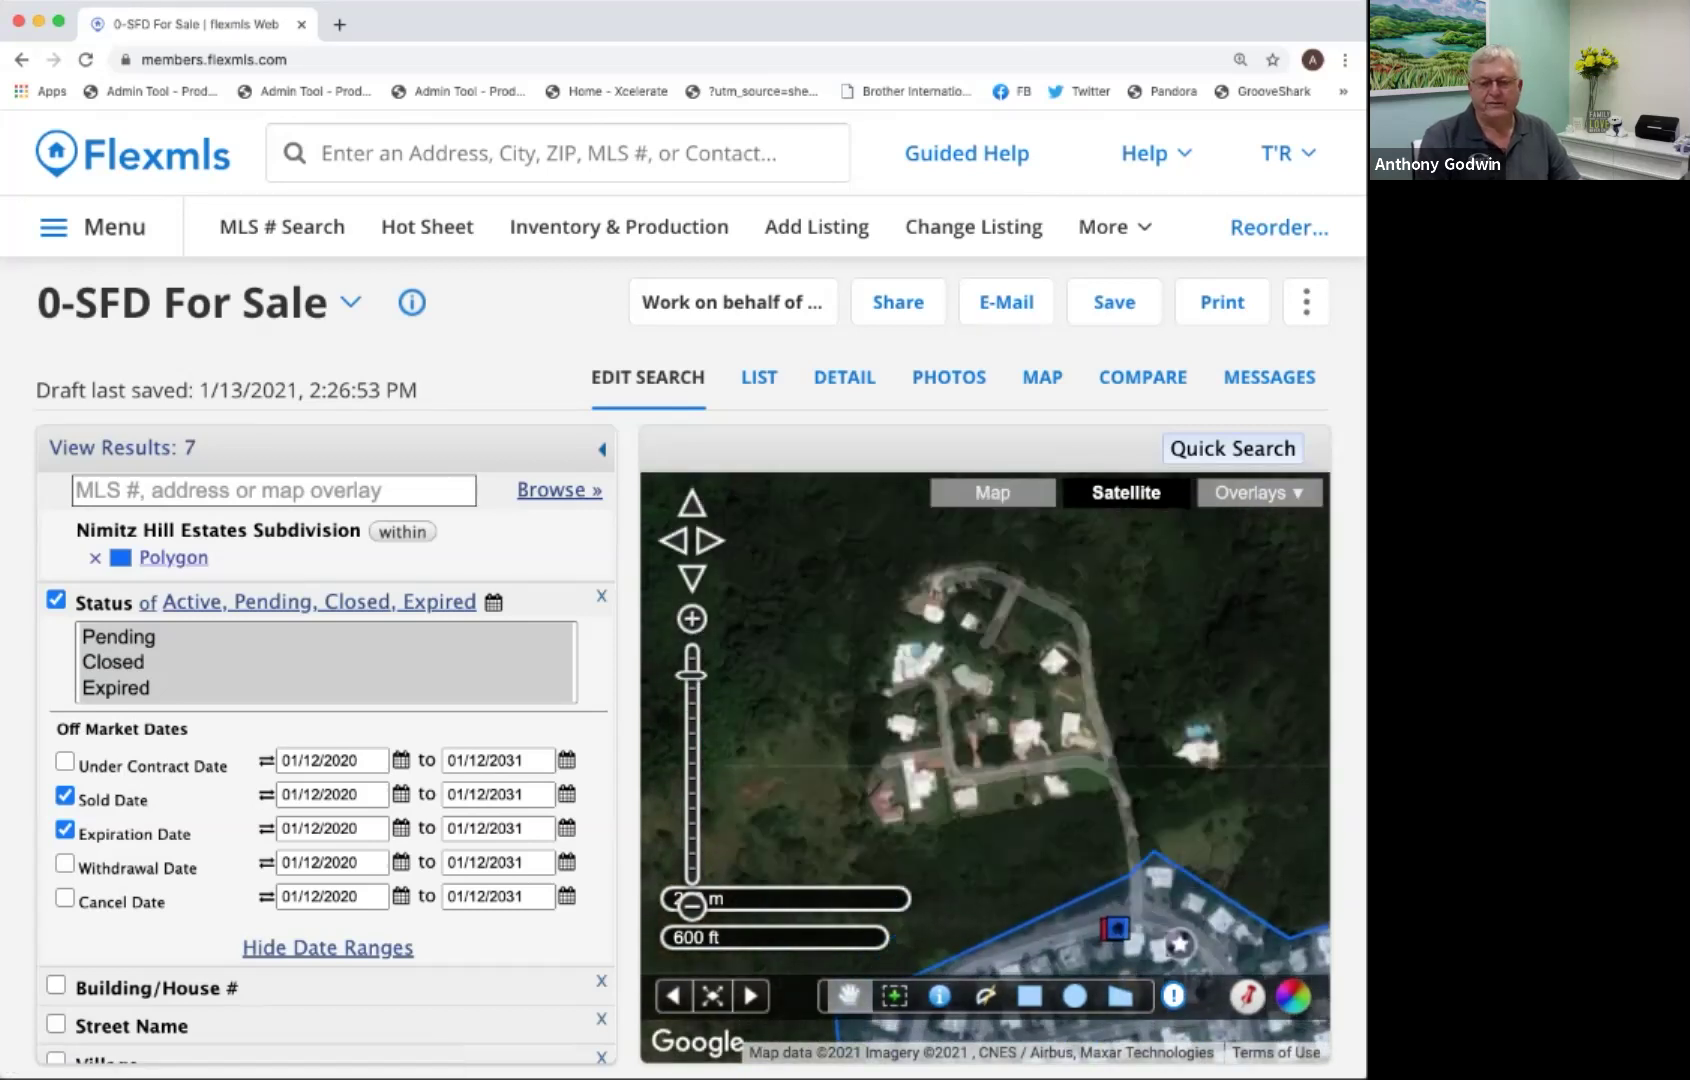
drag(1082, 876, 889, 660)
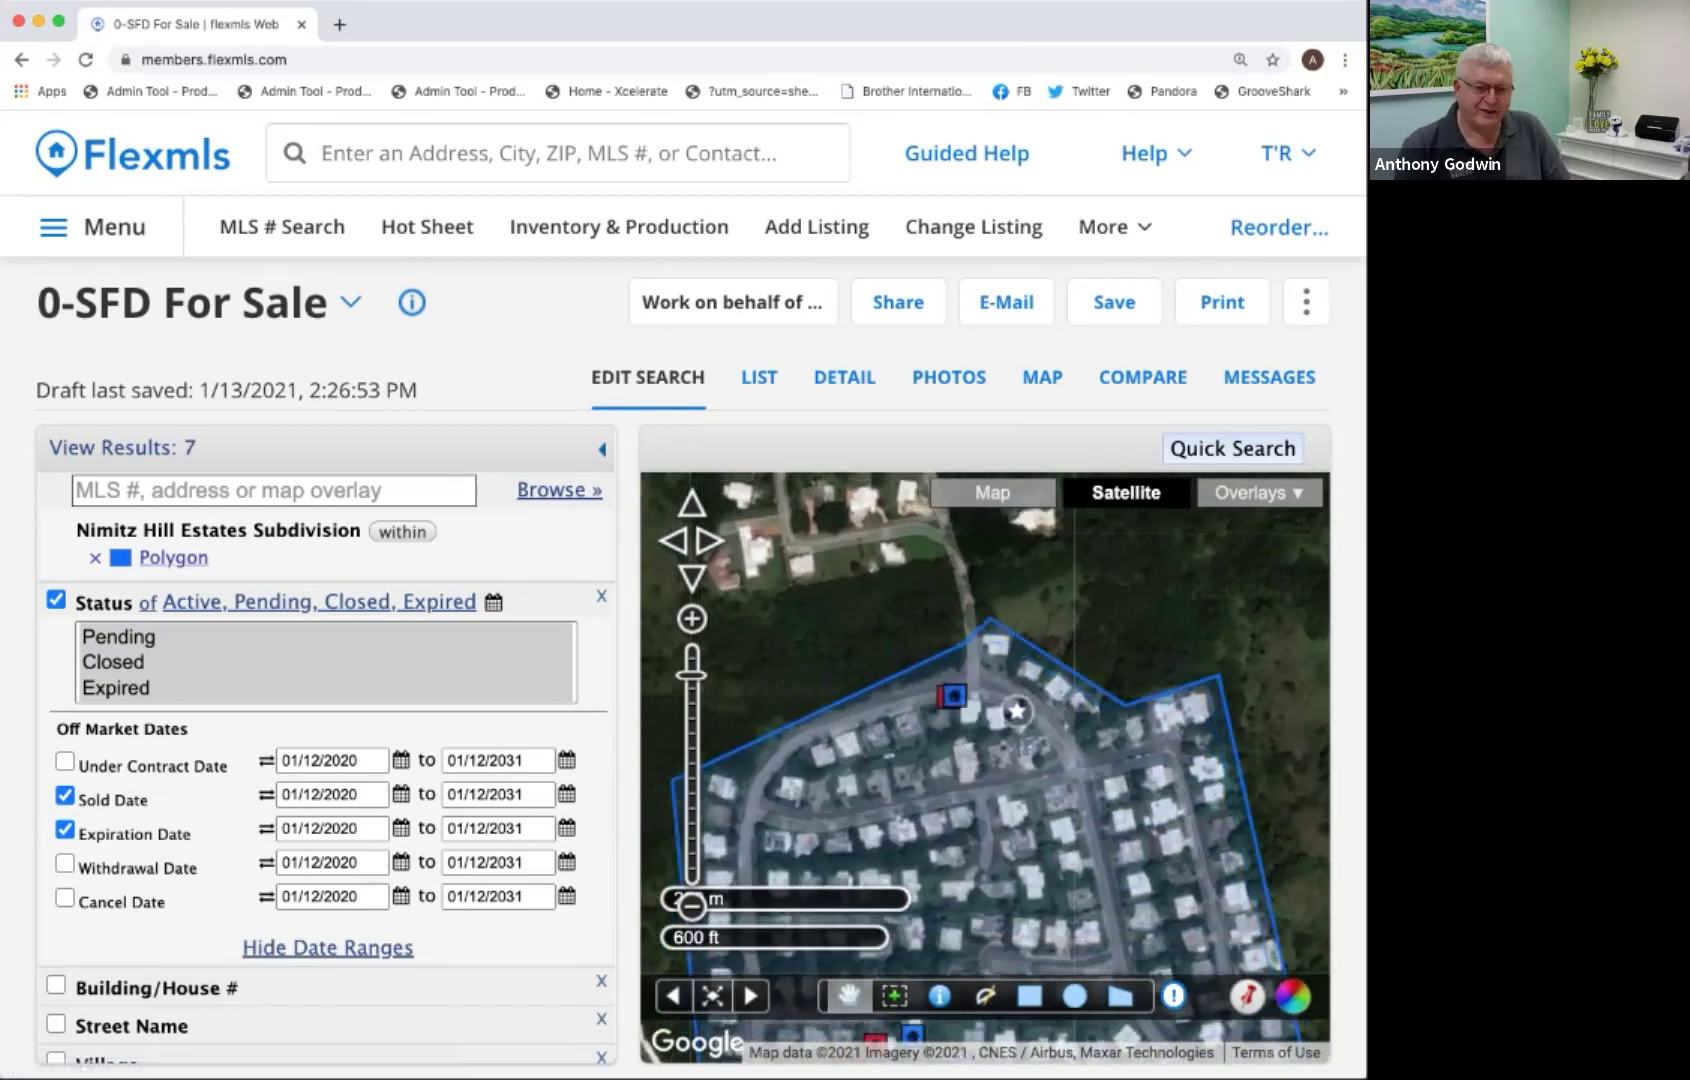
scroll(985, 768, up, 1)
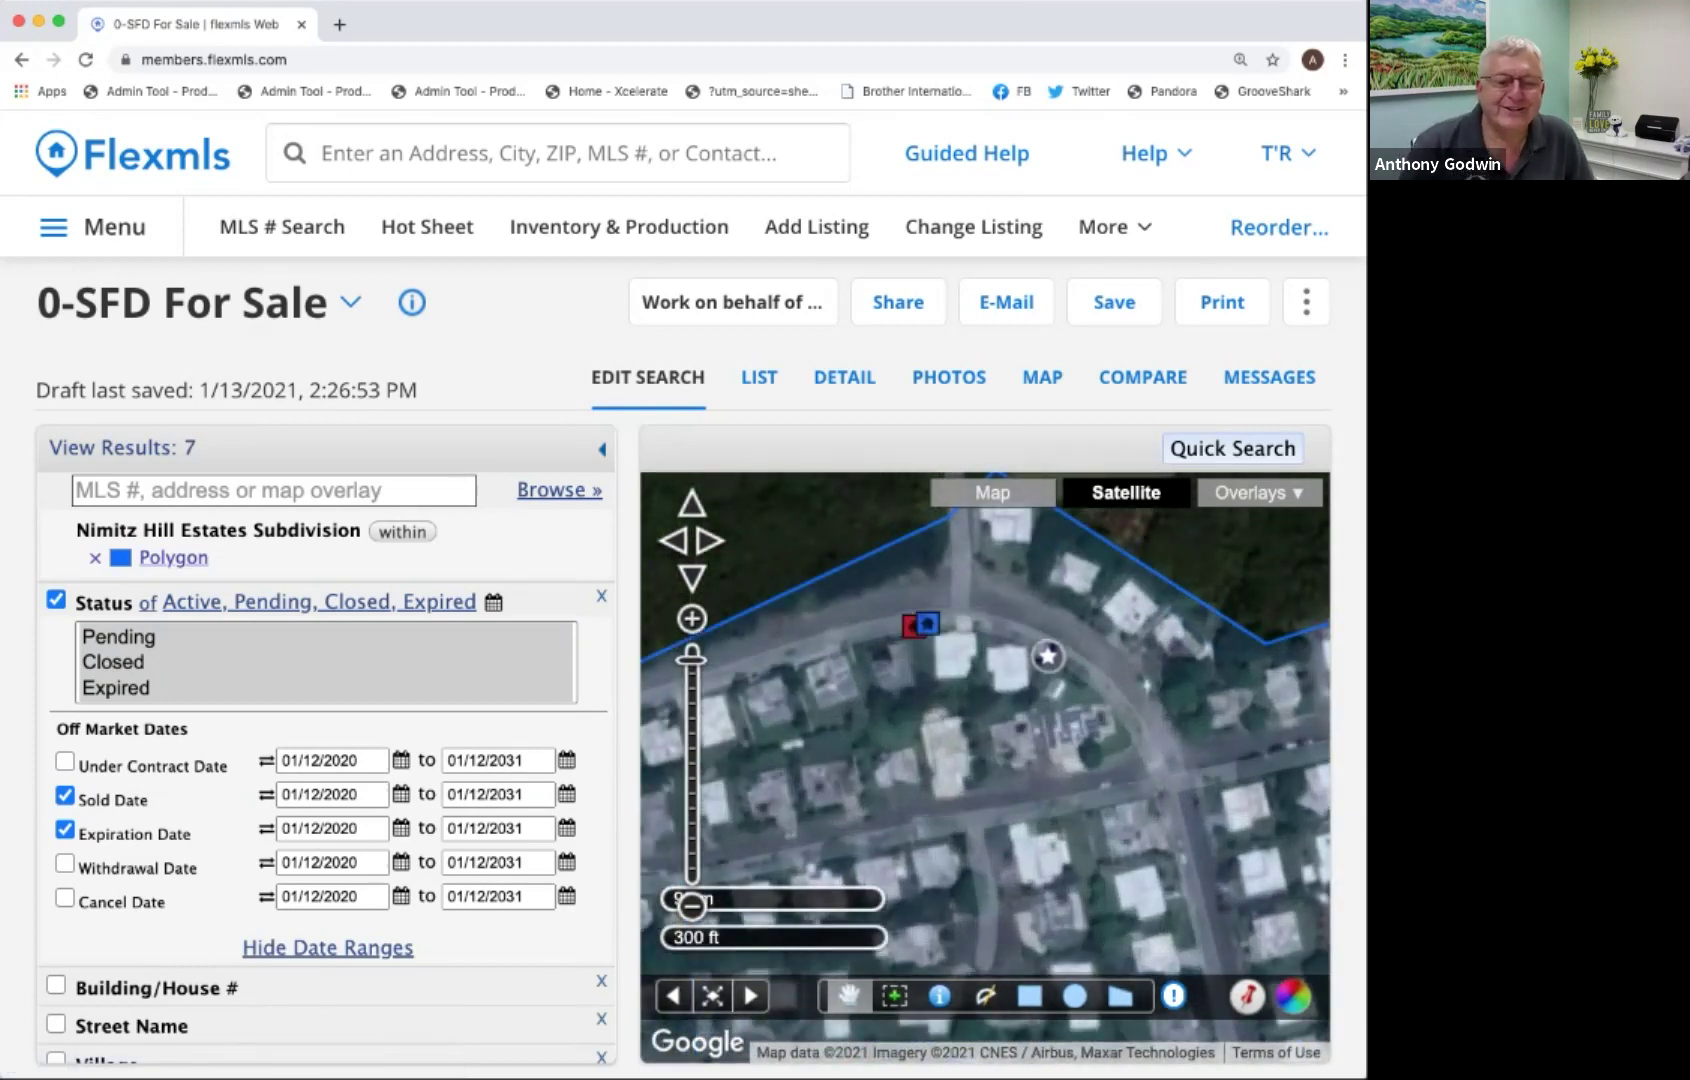
scroll(1147, 741, down, 1)
drag(1147, 741, 1076, 470)
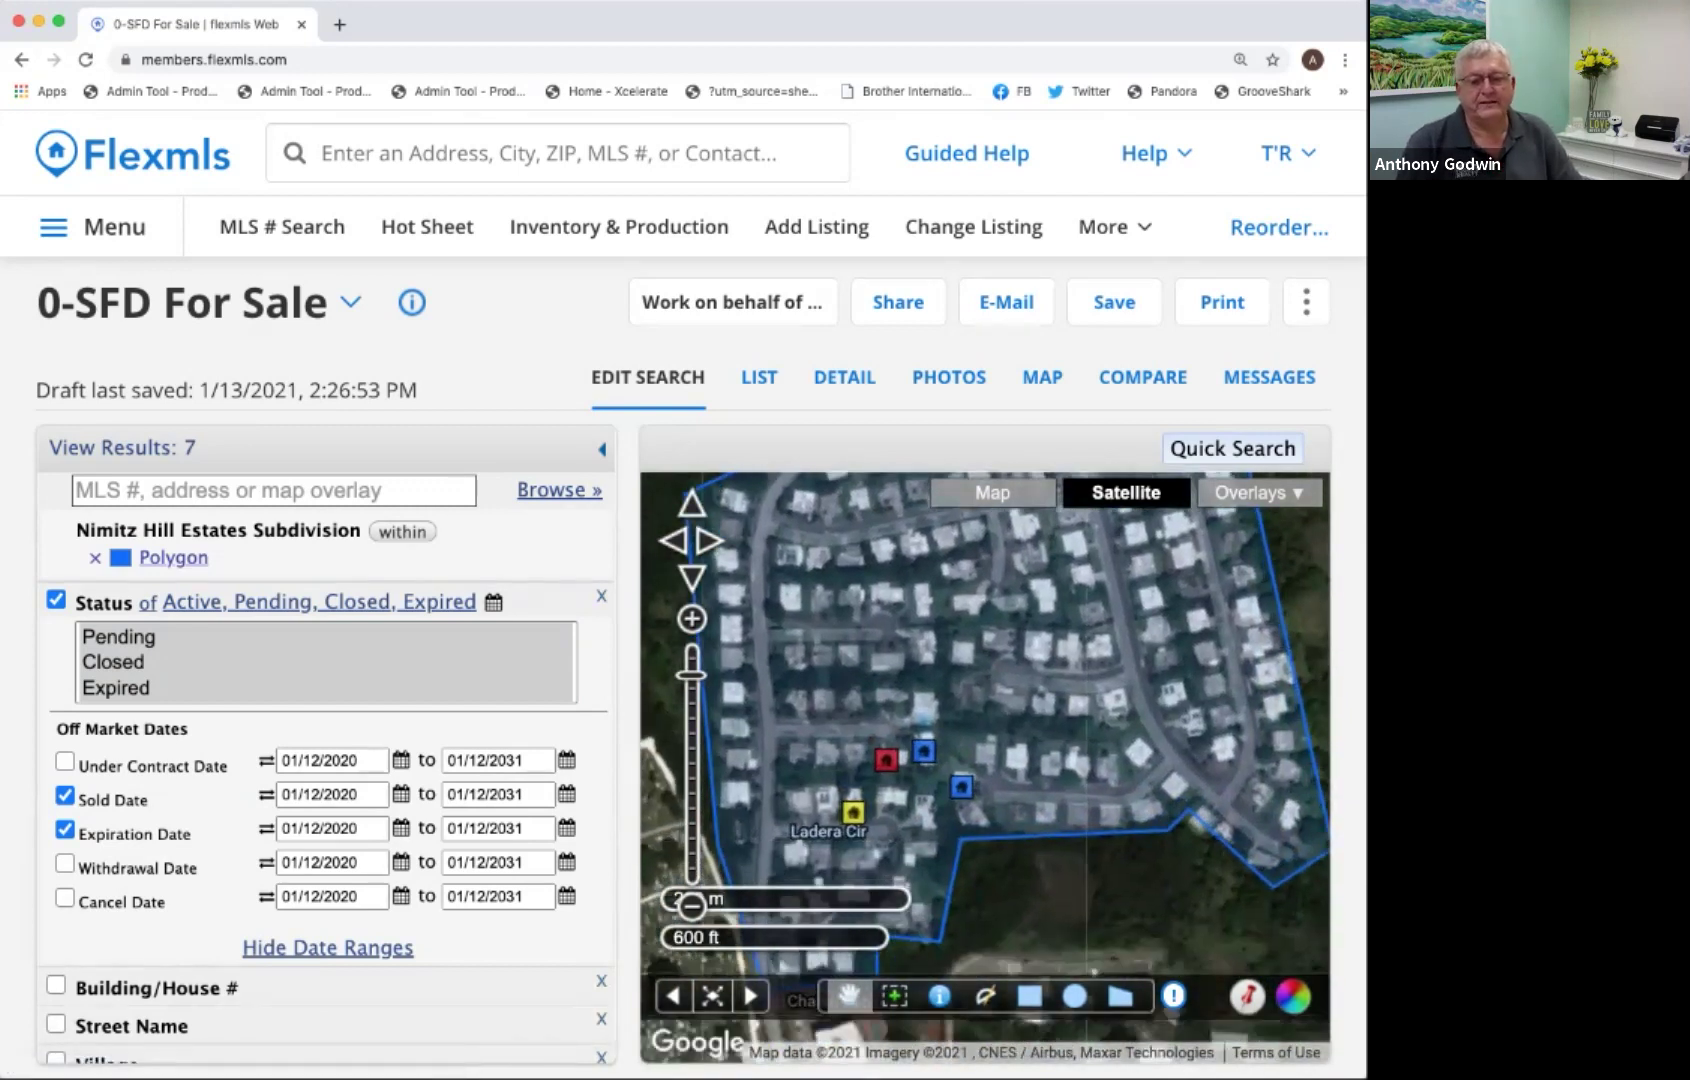
key(minus)
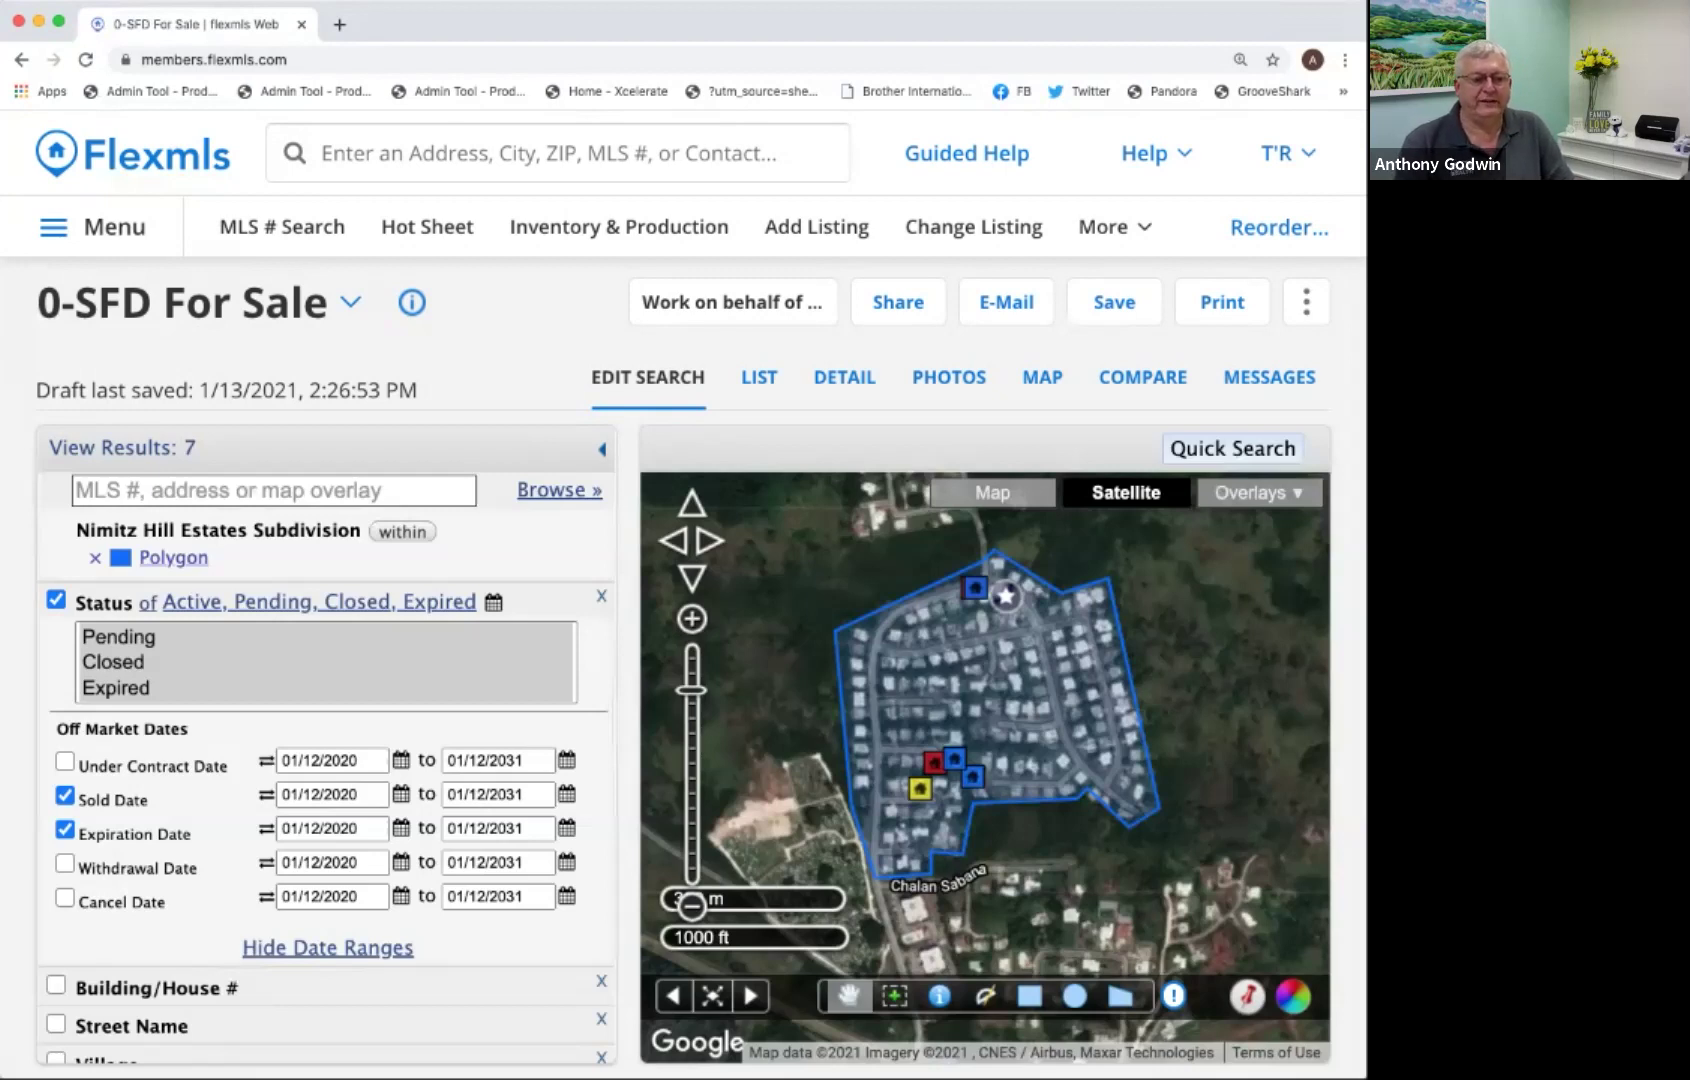
Set the start of the Sold Date range to 01/12/2019.
click(358, 794)
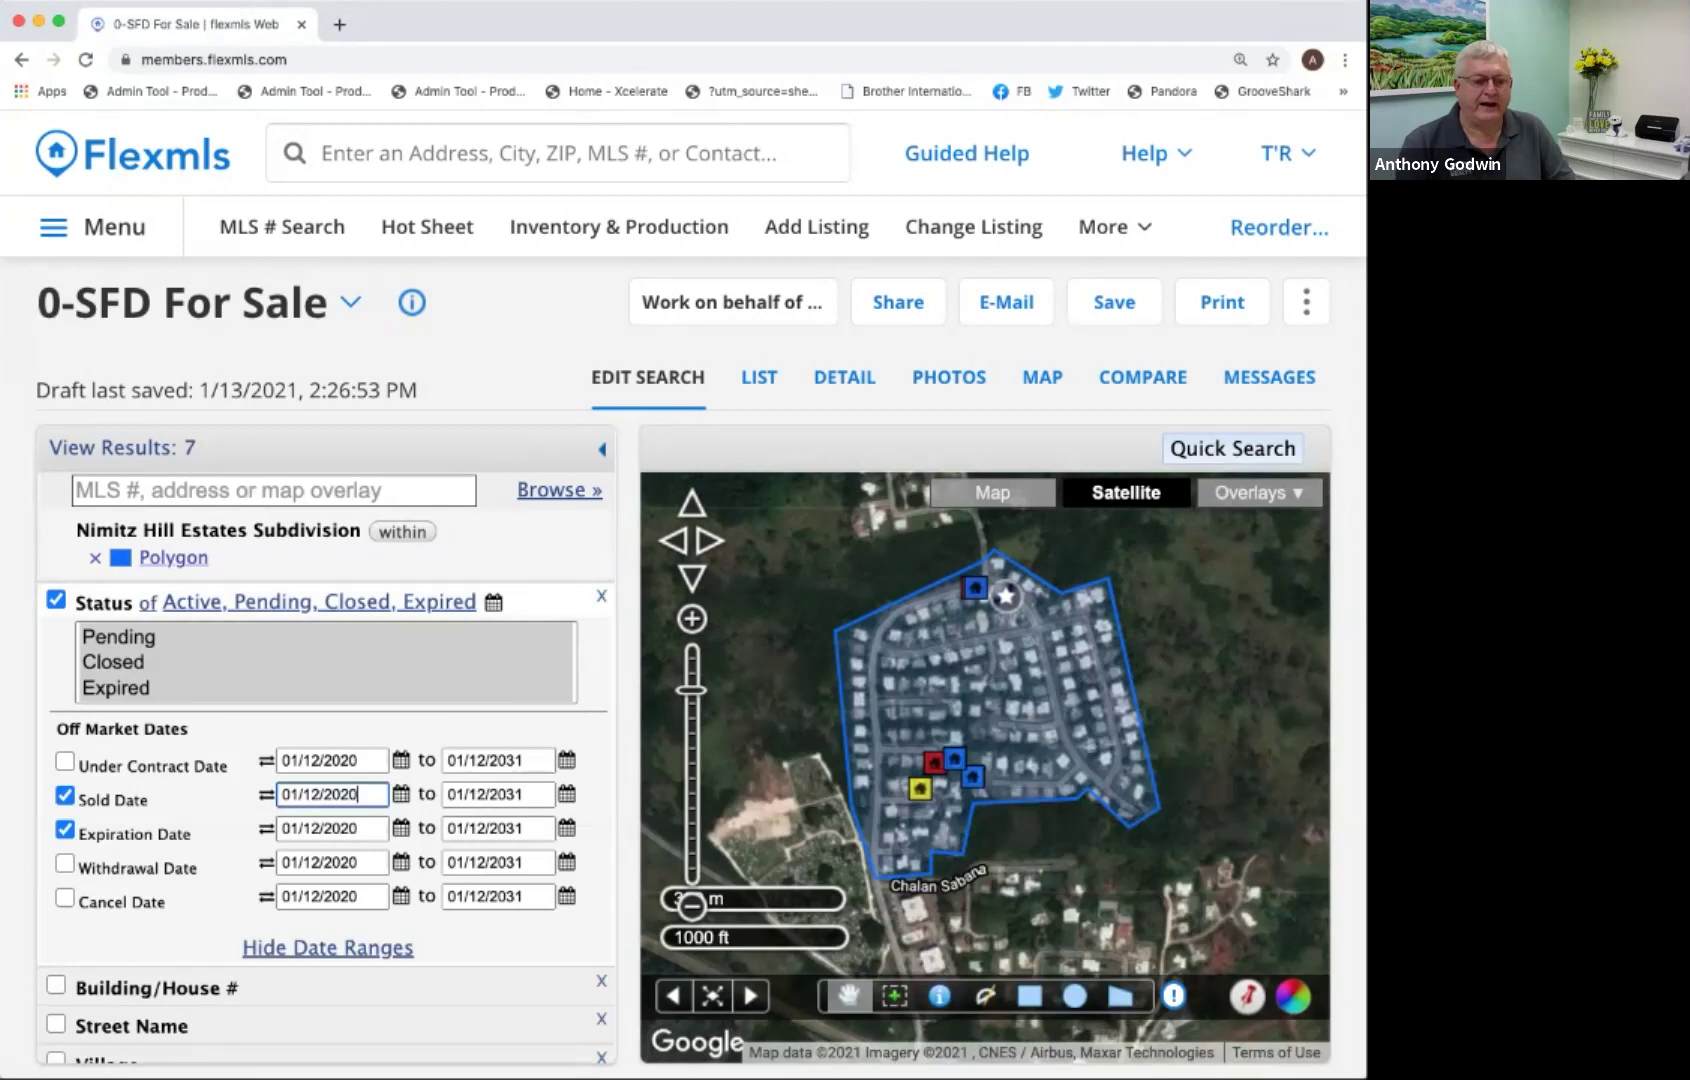
drag(358, 794, 323, 794)
text(2019)
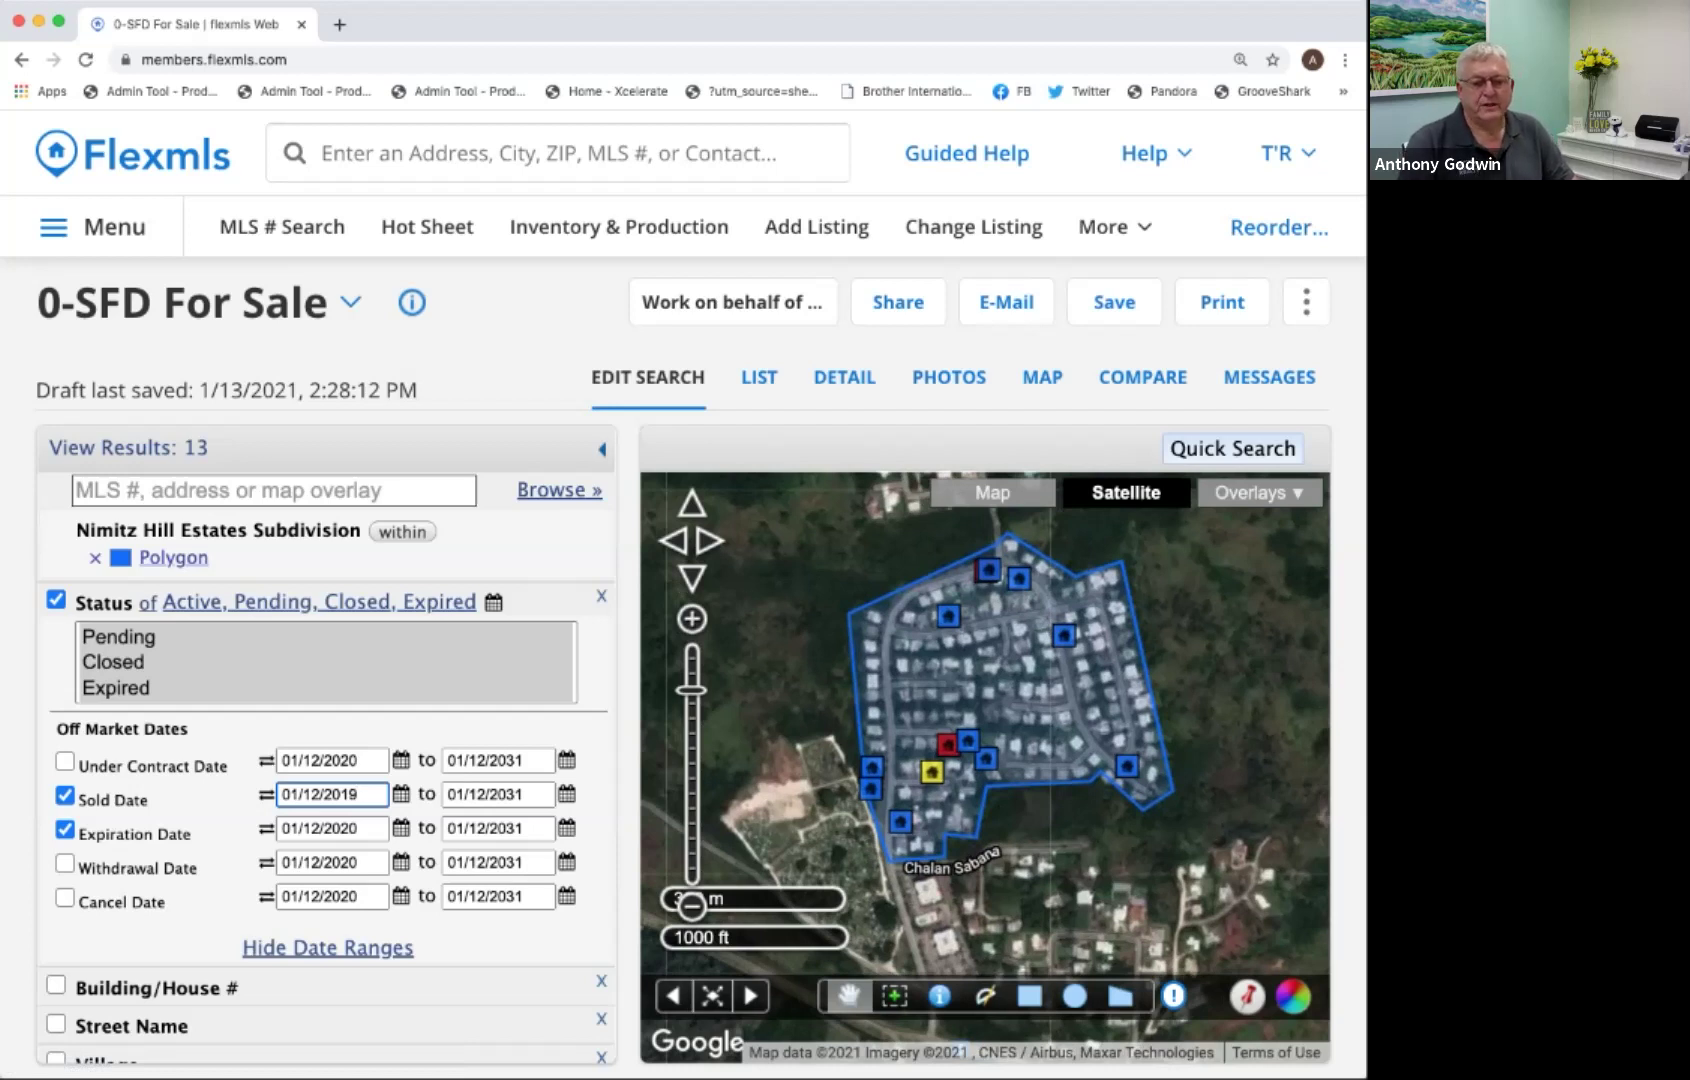
scroll(991, 805, down, 1)
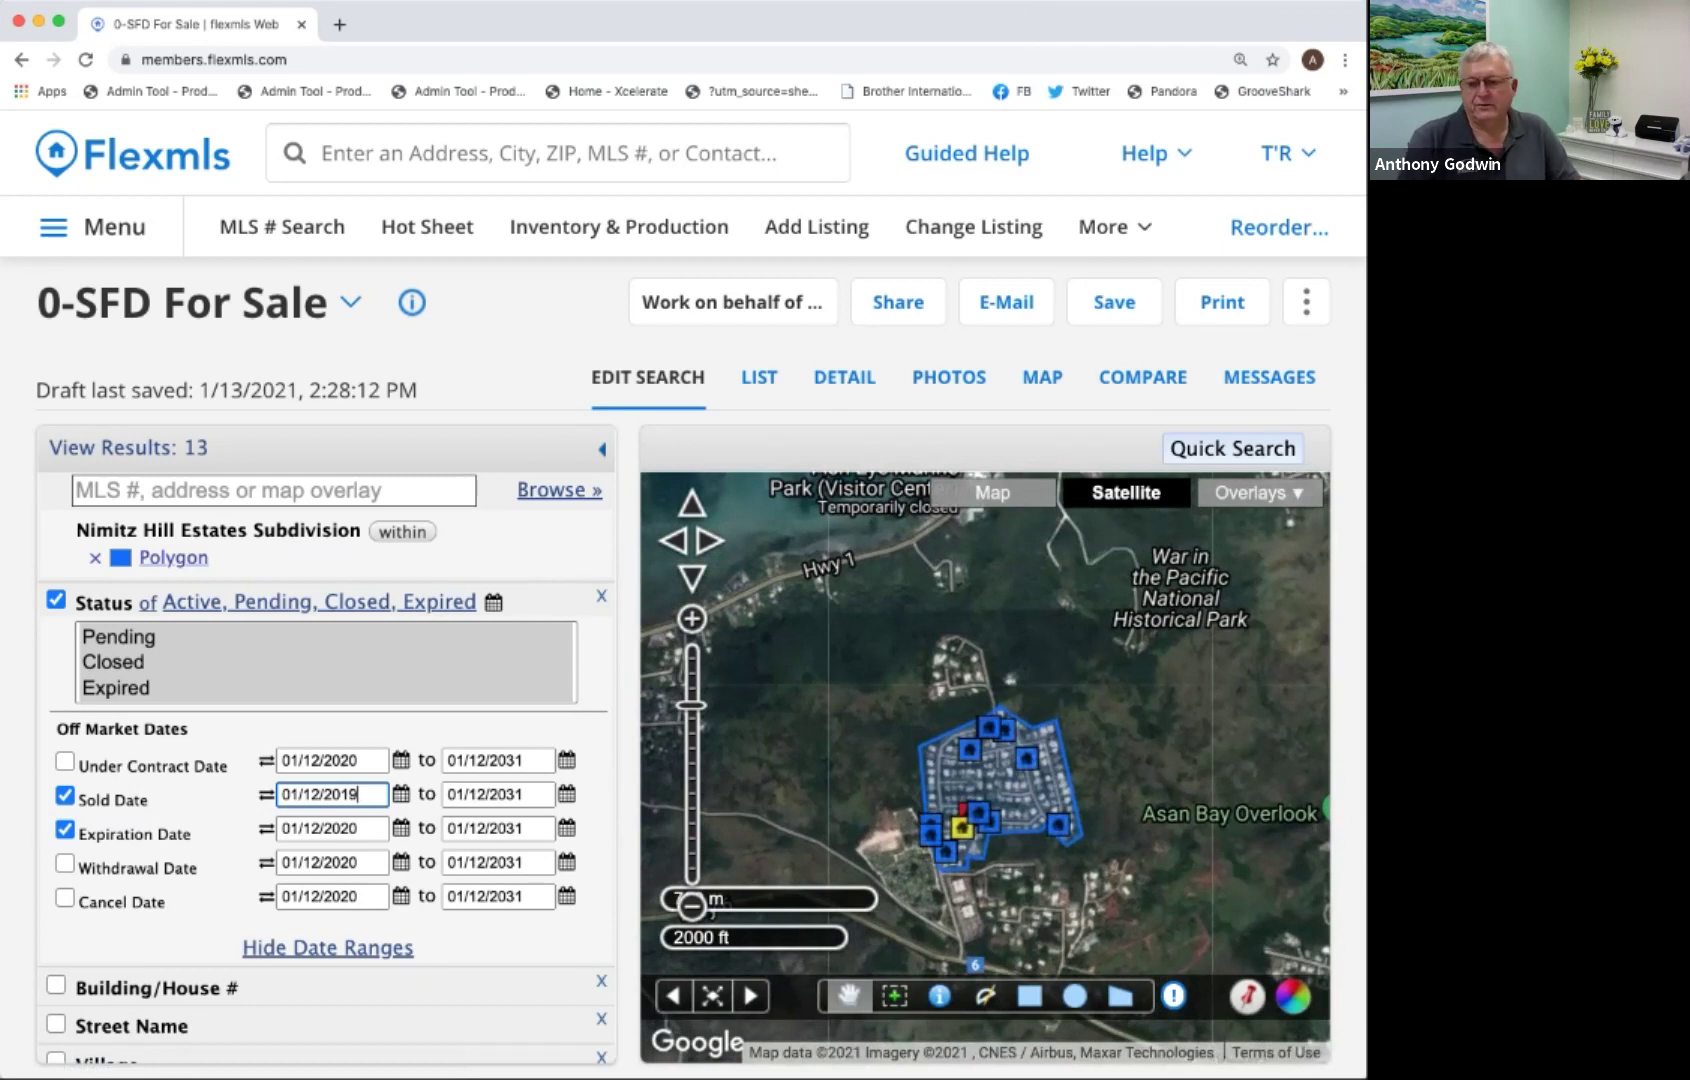
scroll(1029, 635, down, 1)
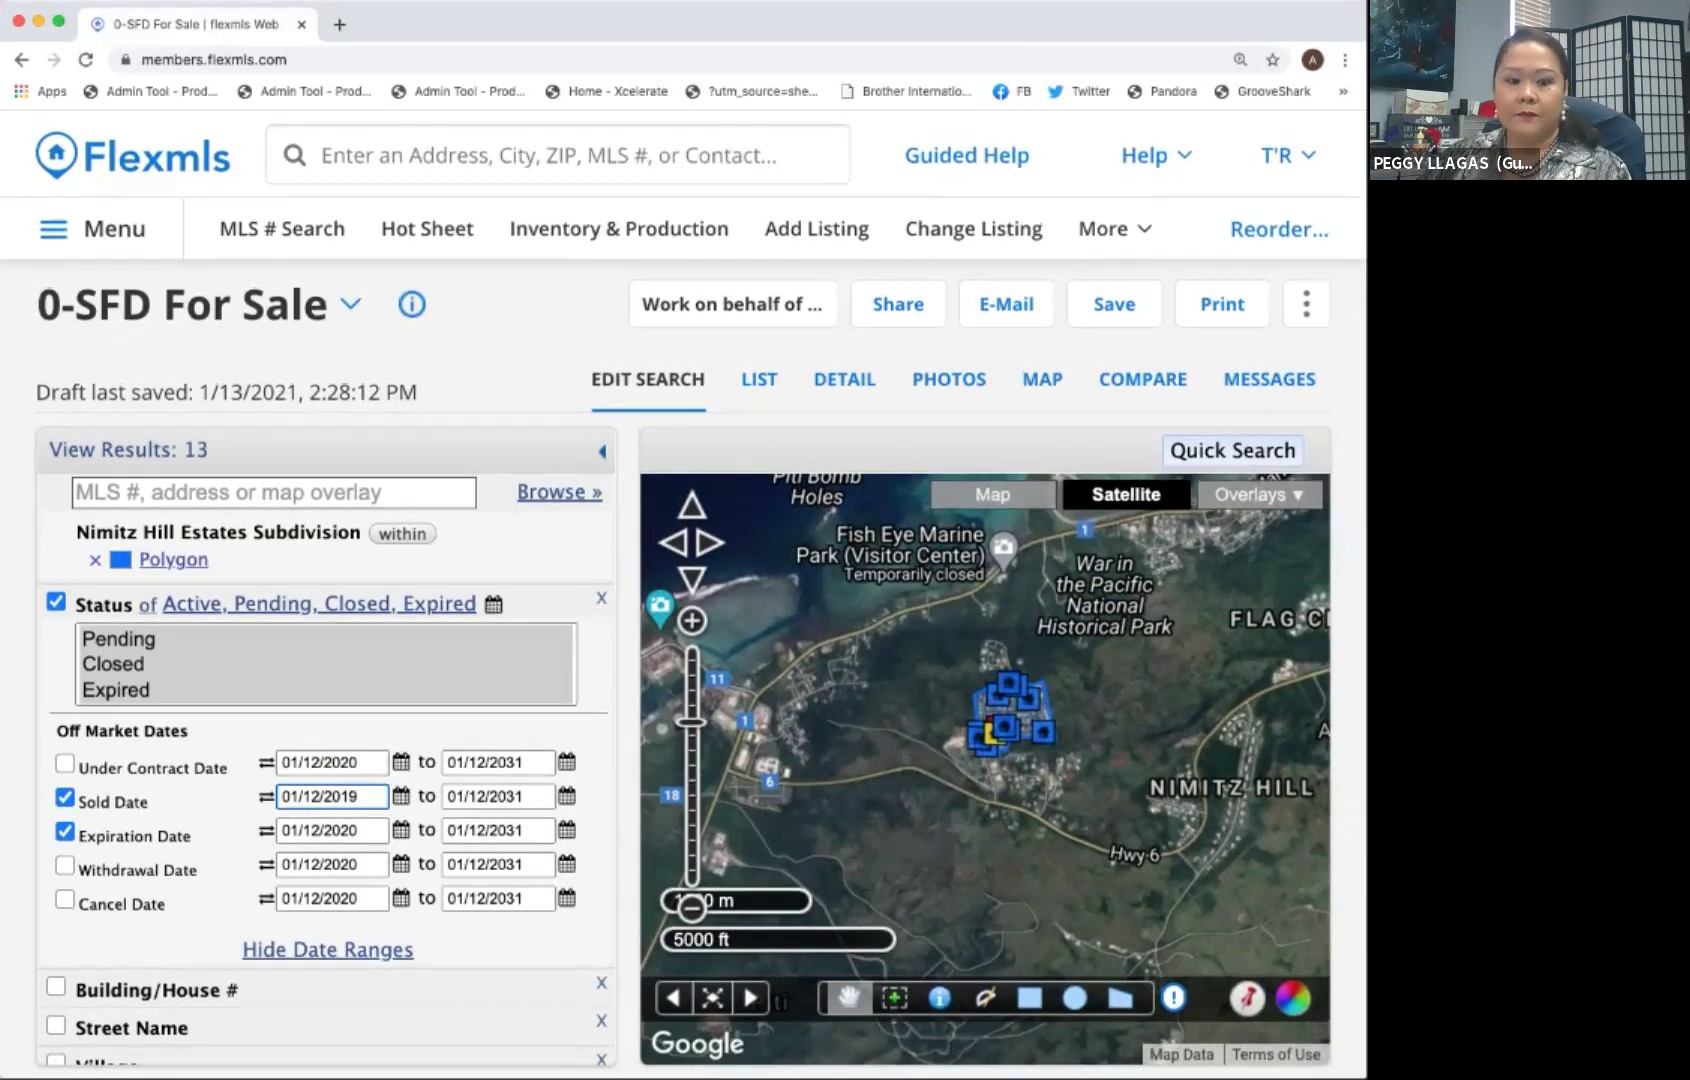
scroll(1088, 706, up, 1)
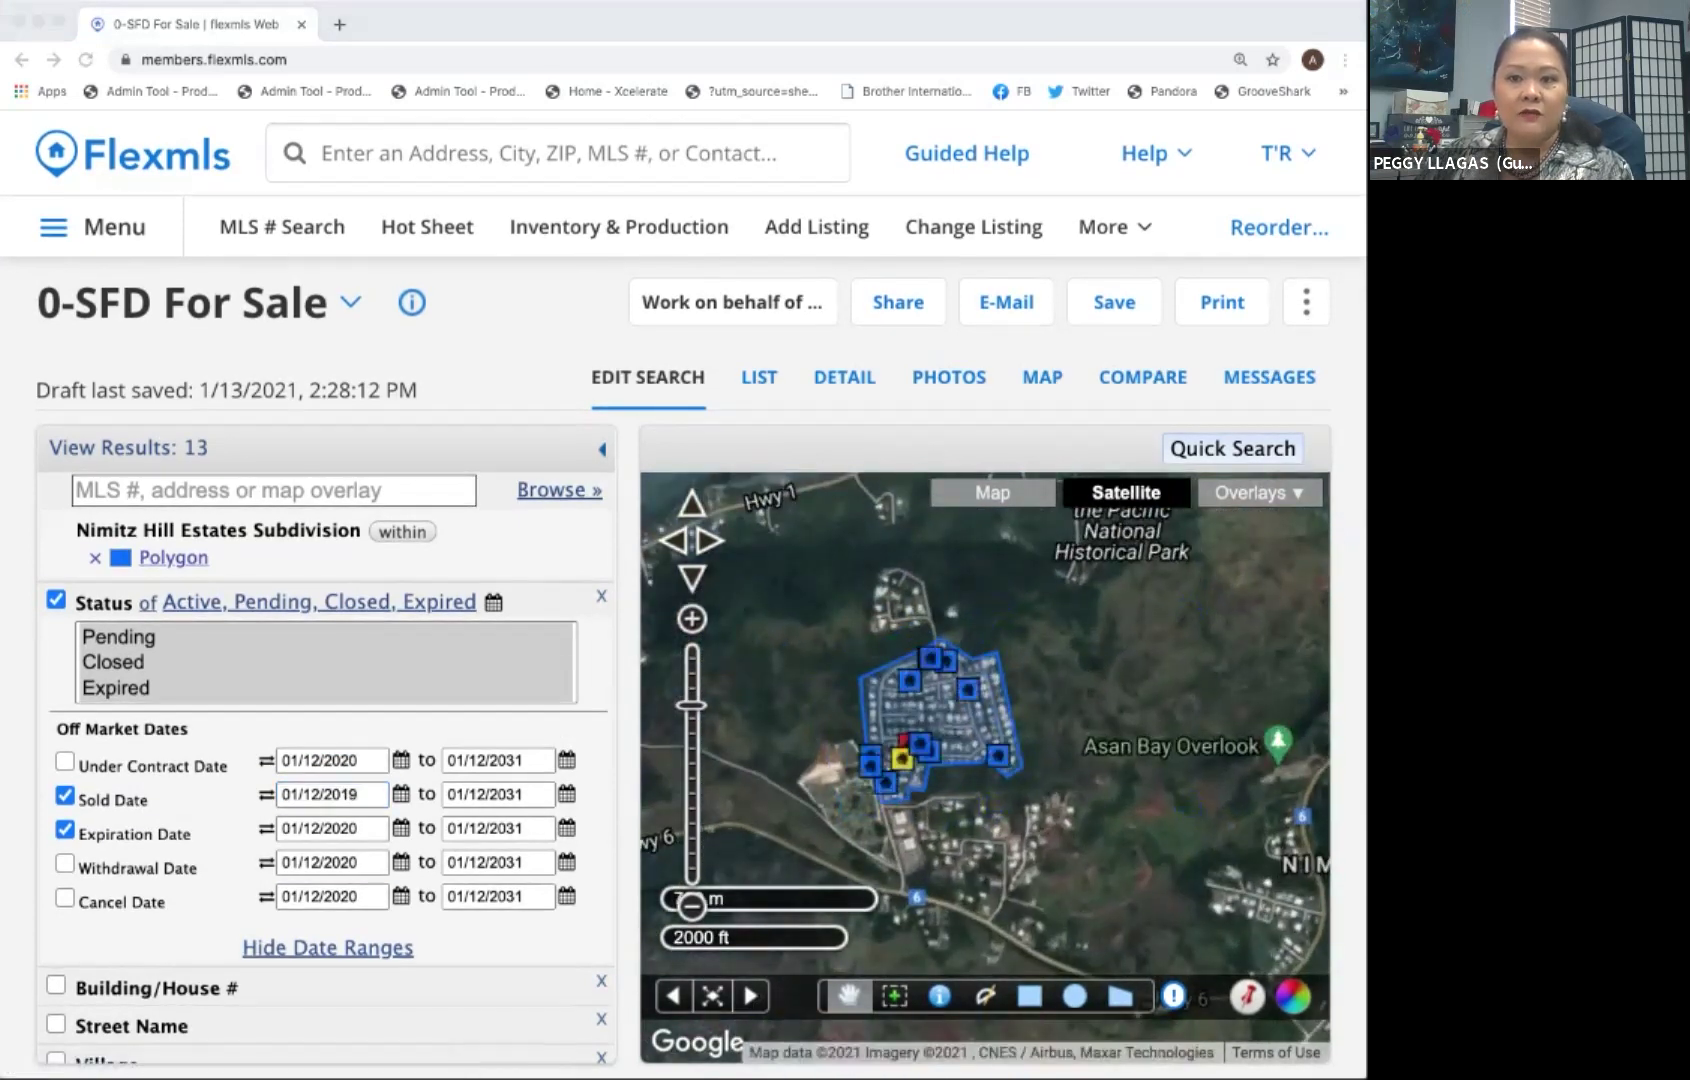
click(357, 794)
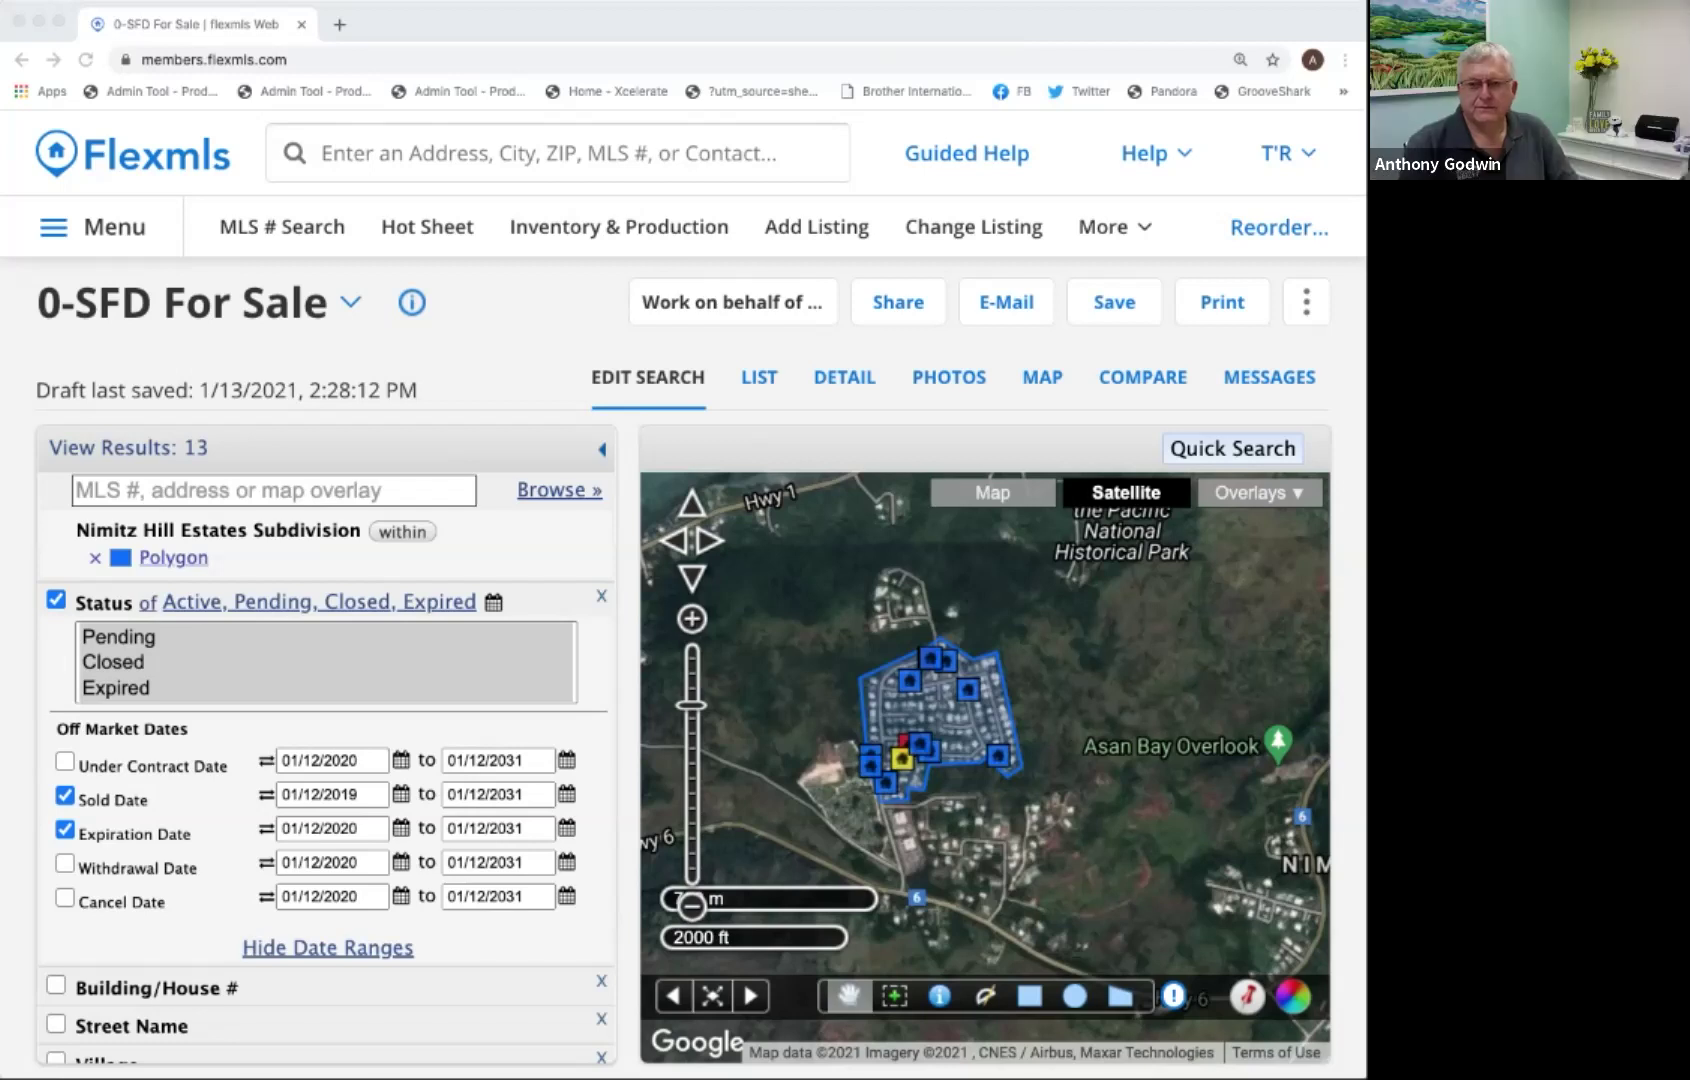
click(357, 794)
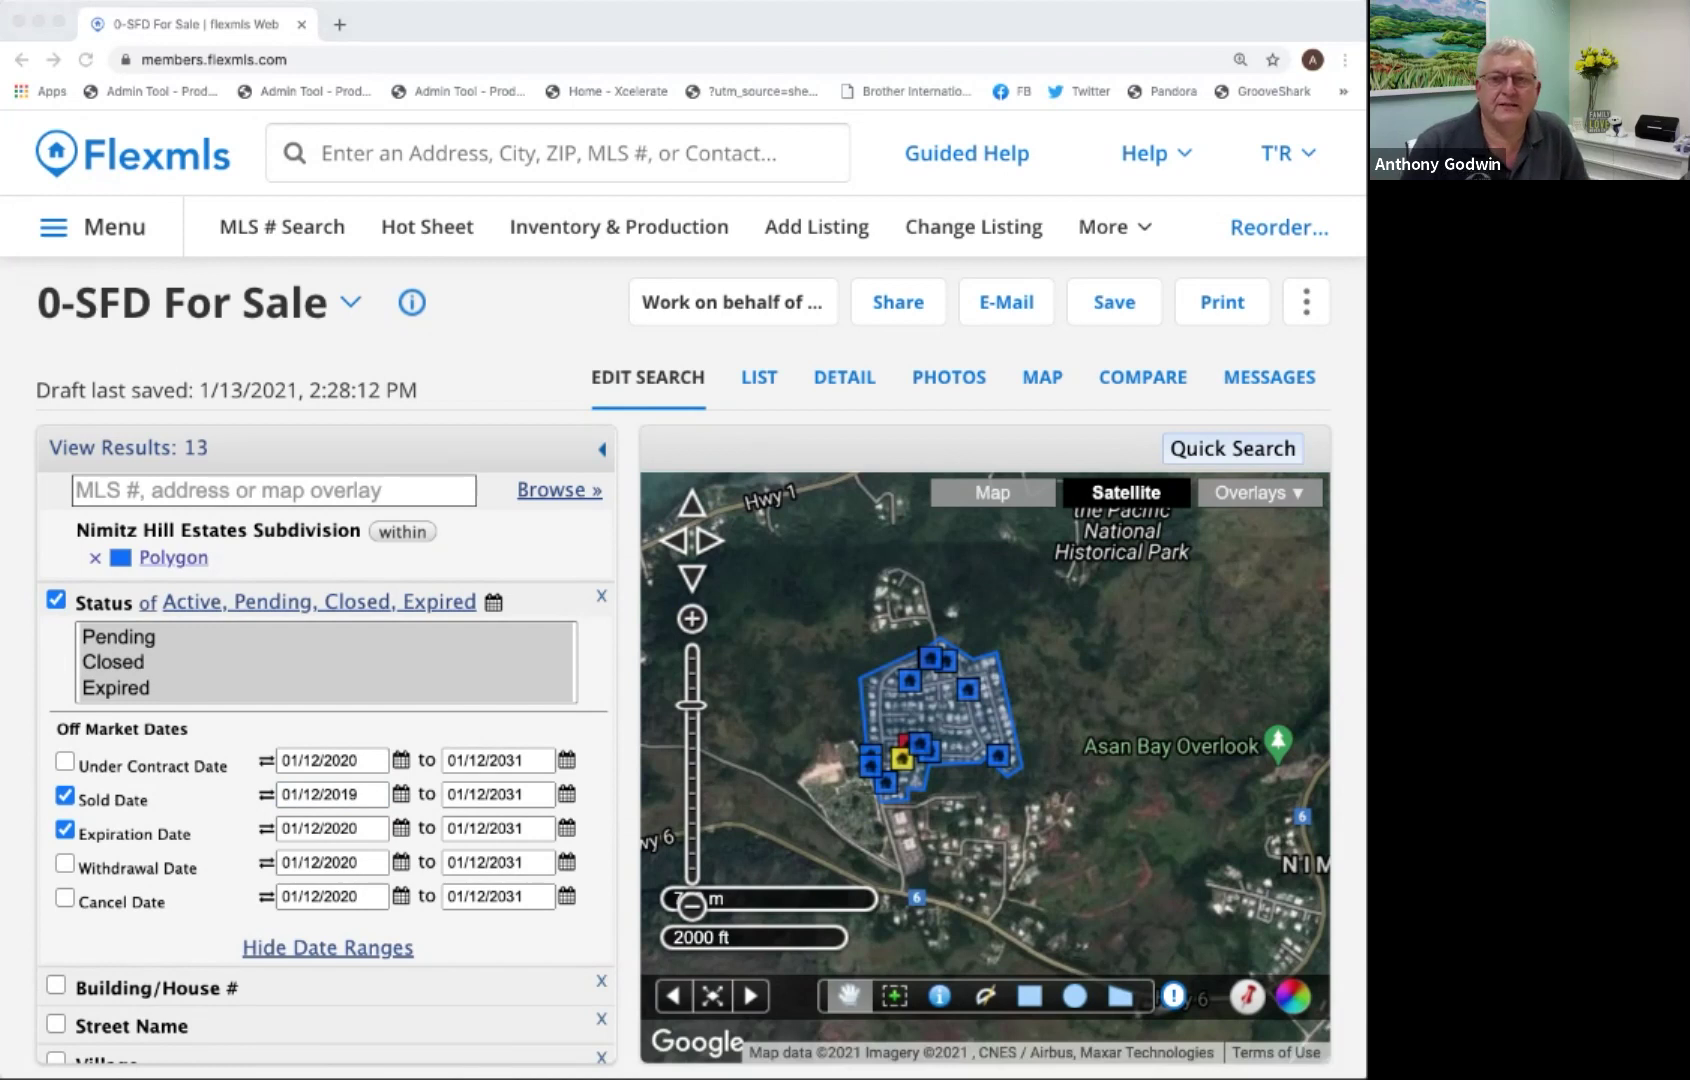
click(357, 794)
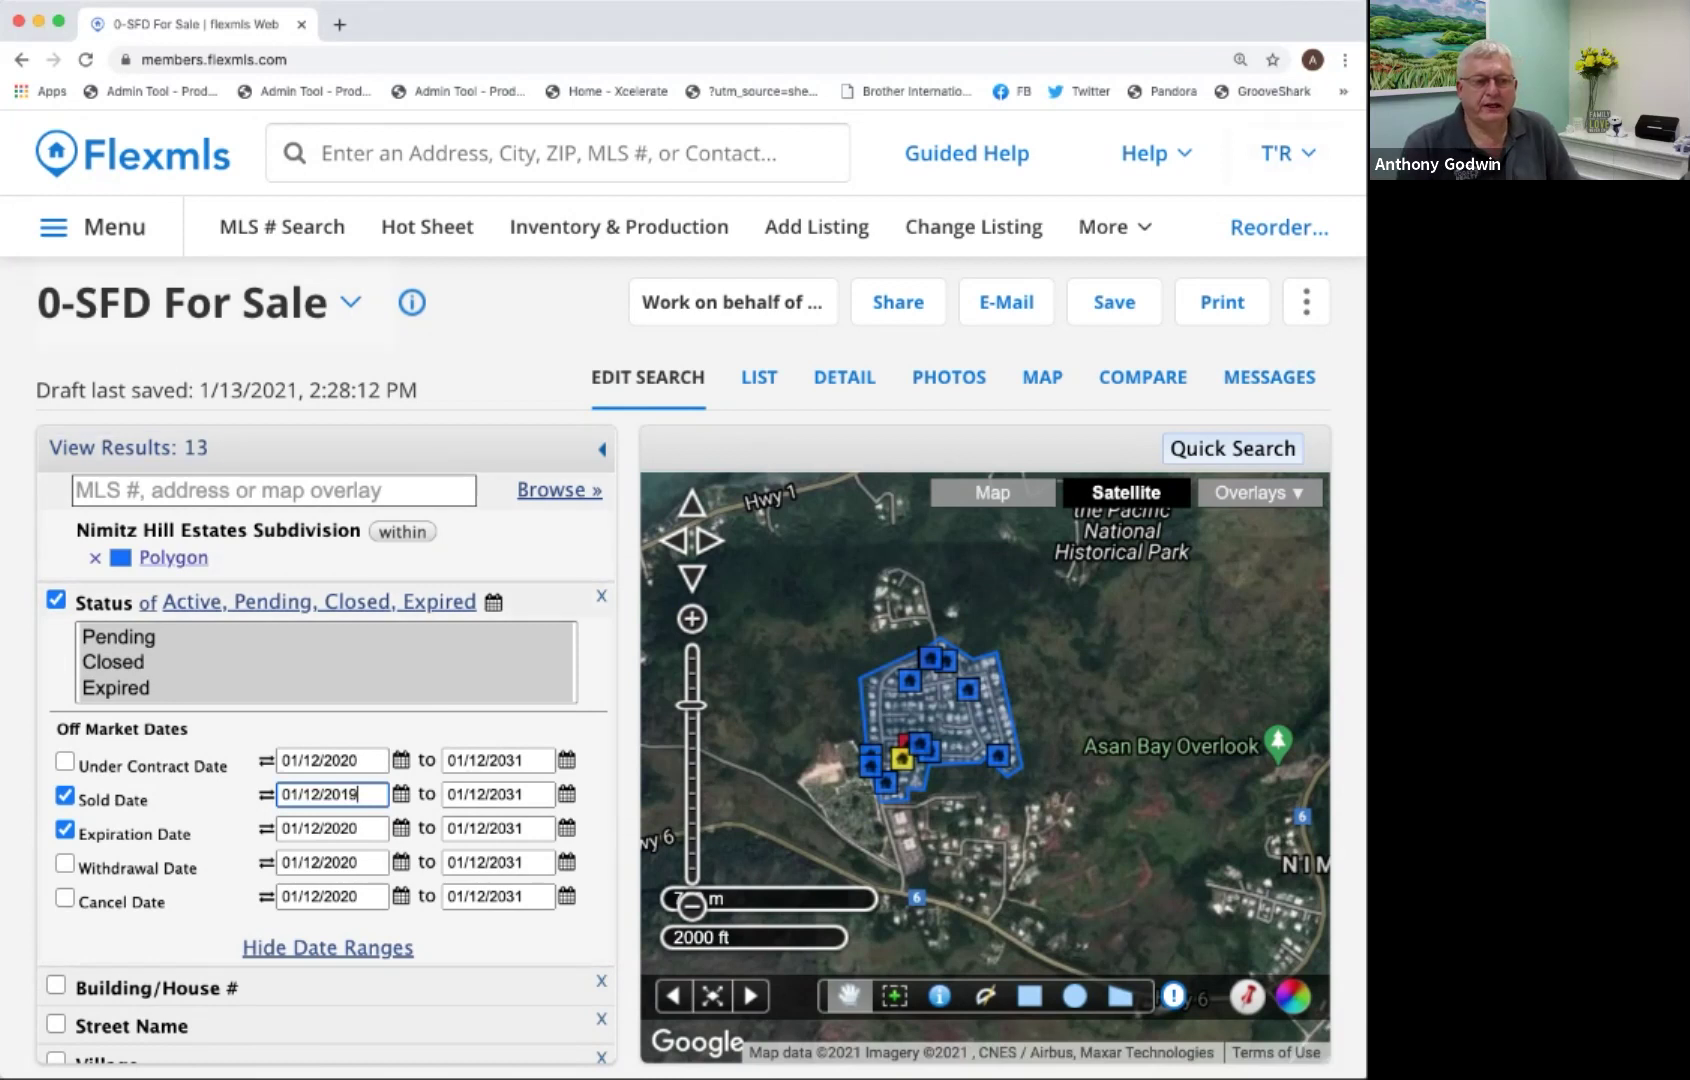
Open the personal map overlays from the preferences and start a new overlay.
click(92, 227)
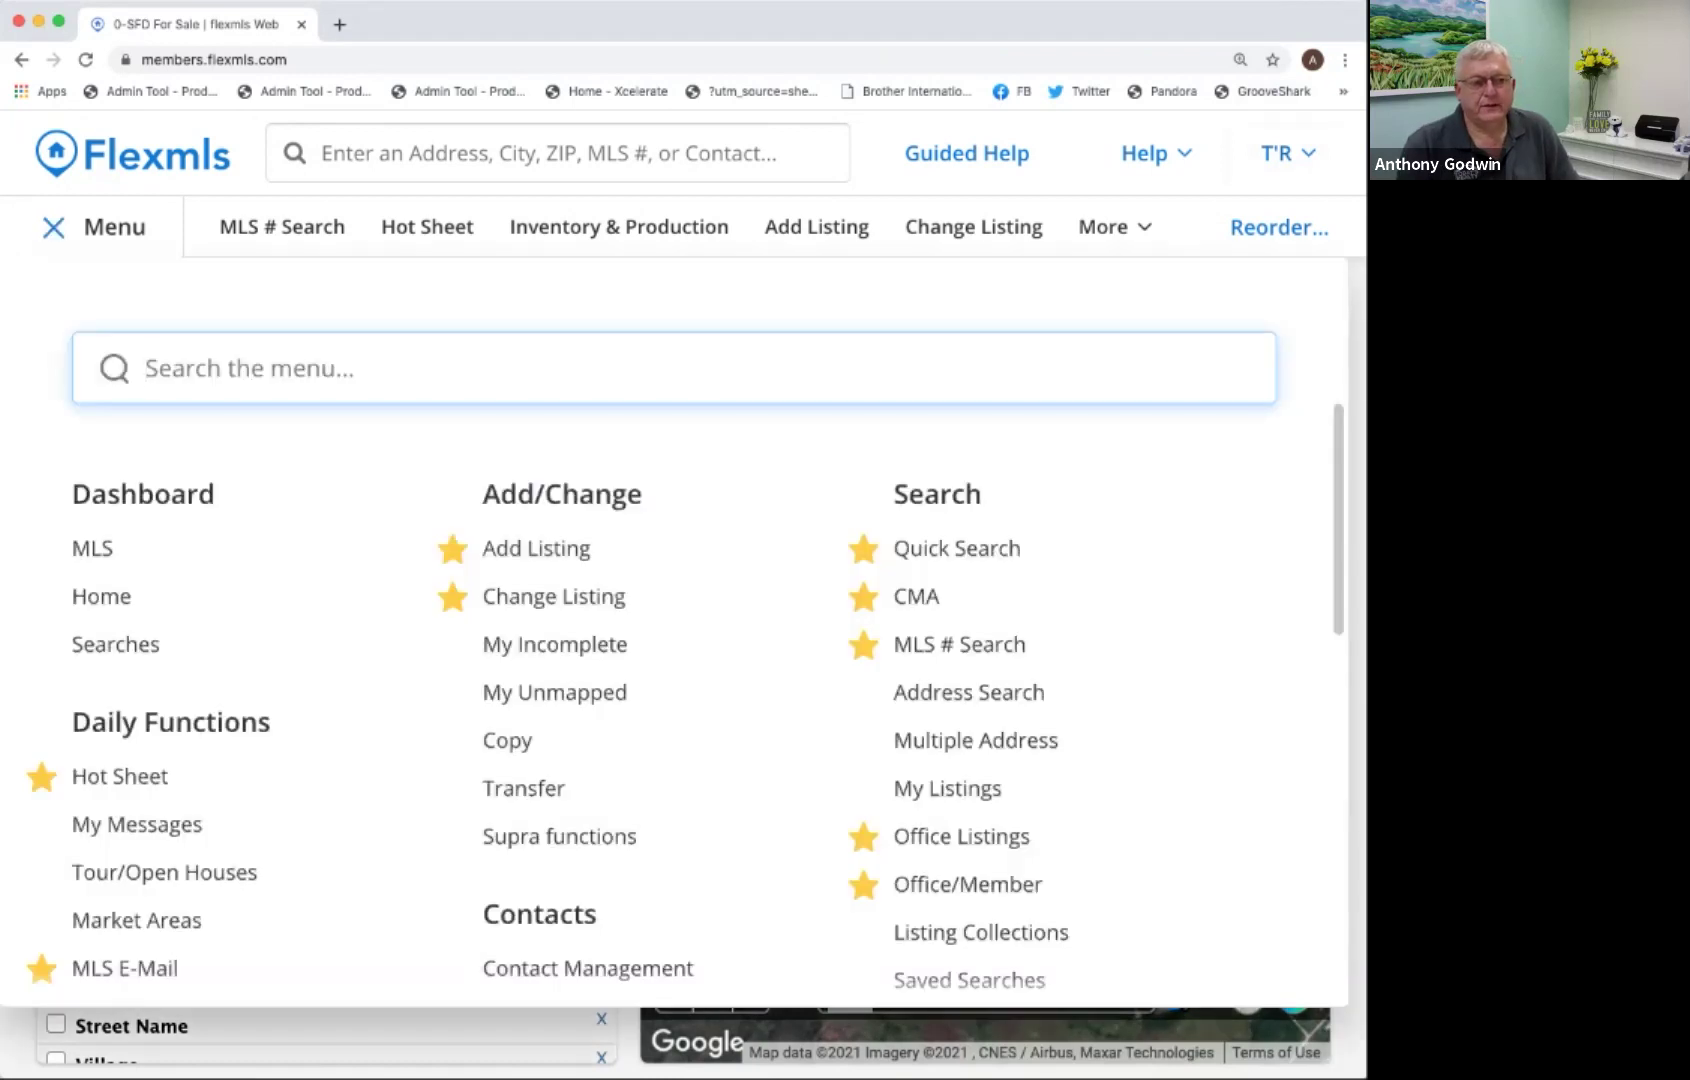
click(92, 227)
click(92, 227)
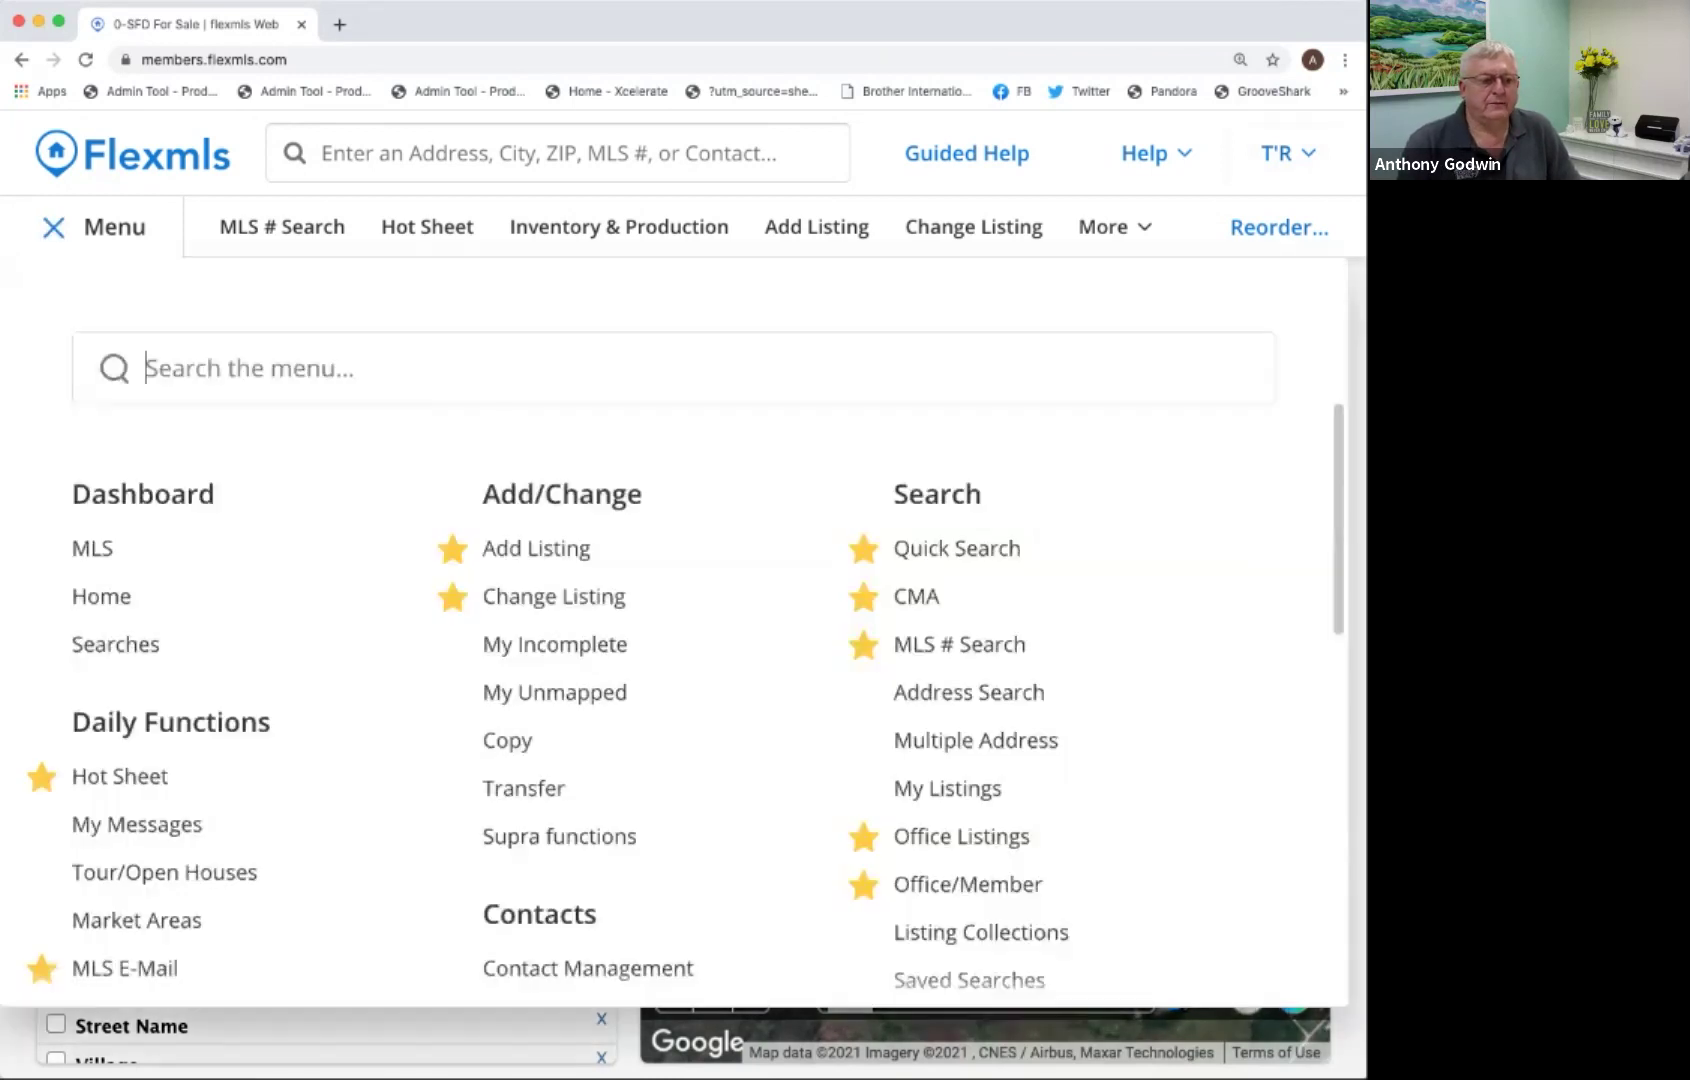
scroll(685, 700, down, 8)
scroll(685, 700, up, 4)
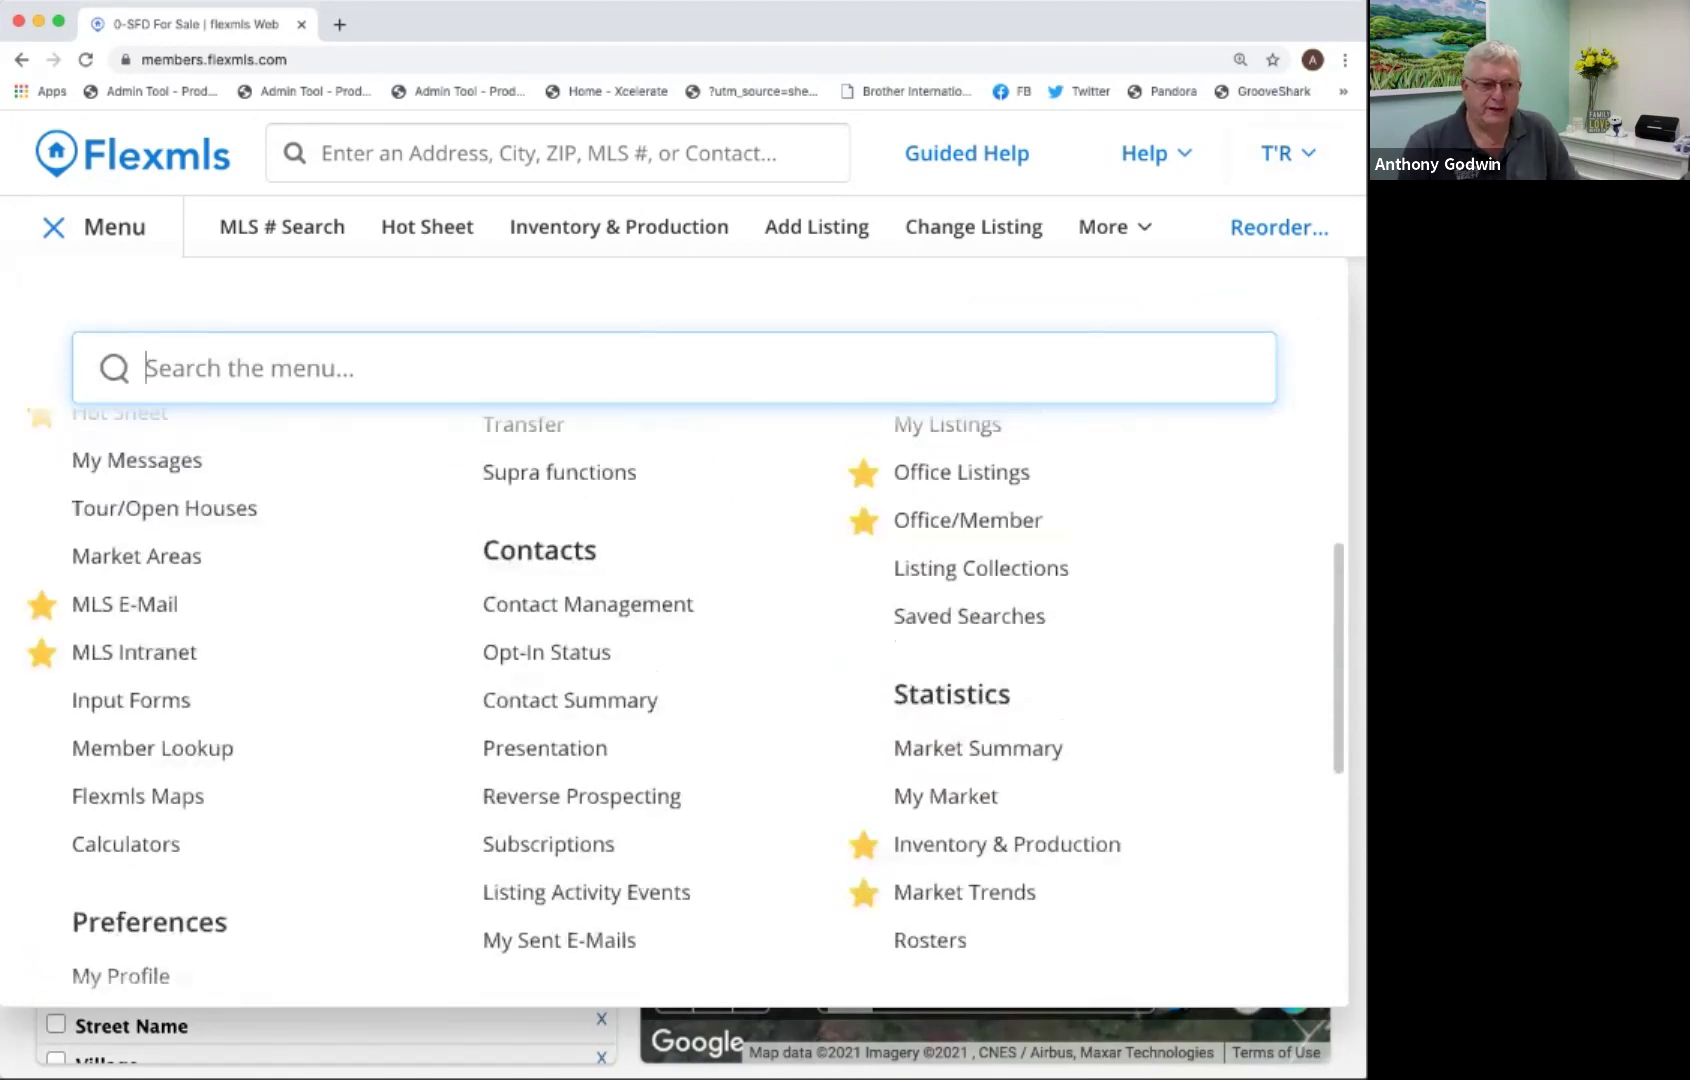
scroll(685, 700, down, 1)
scroll(685, 700, down, 2)
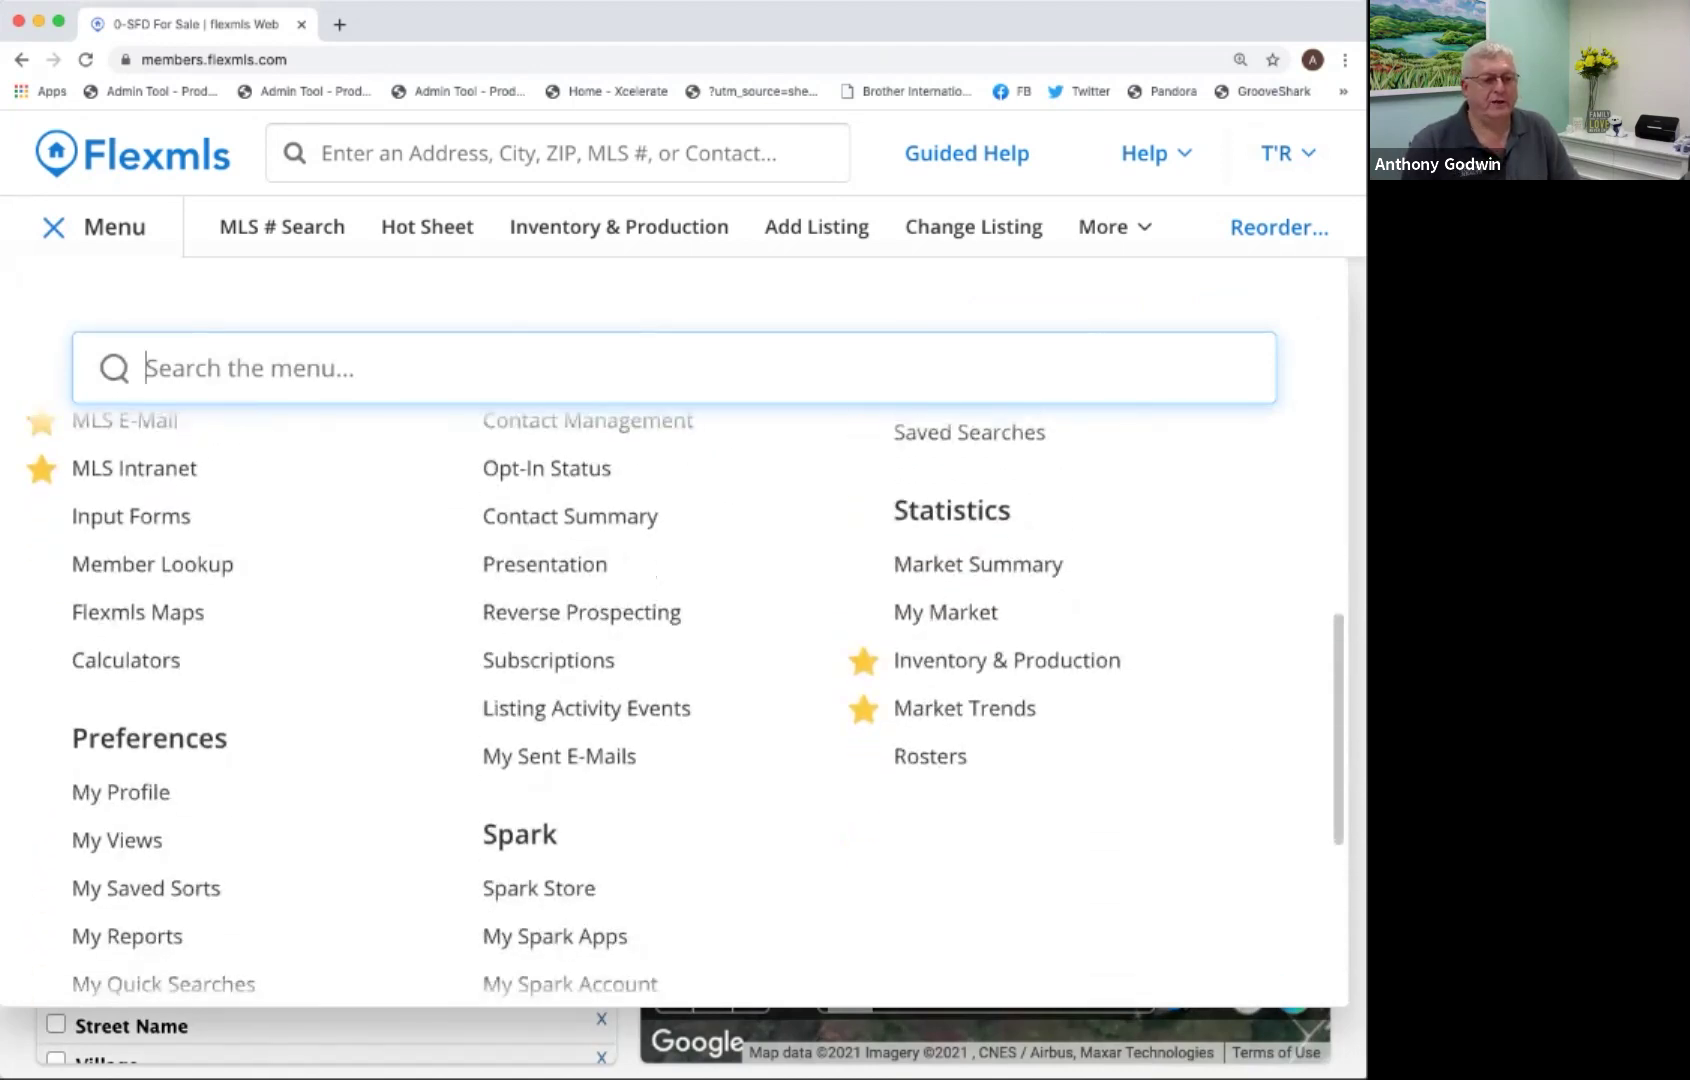
scroll(685, 700, down, 1)
scroll(685, 700, down, 3)
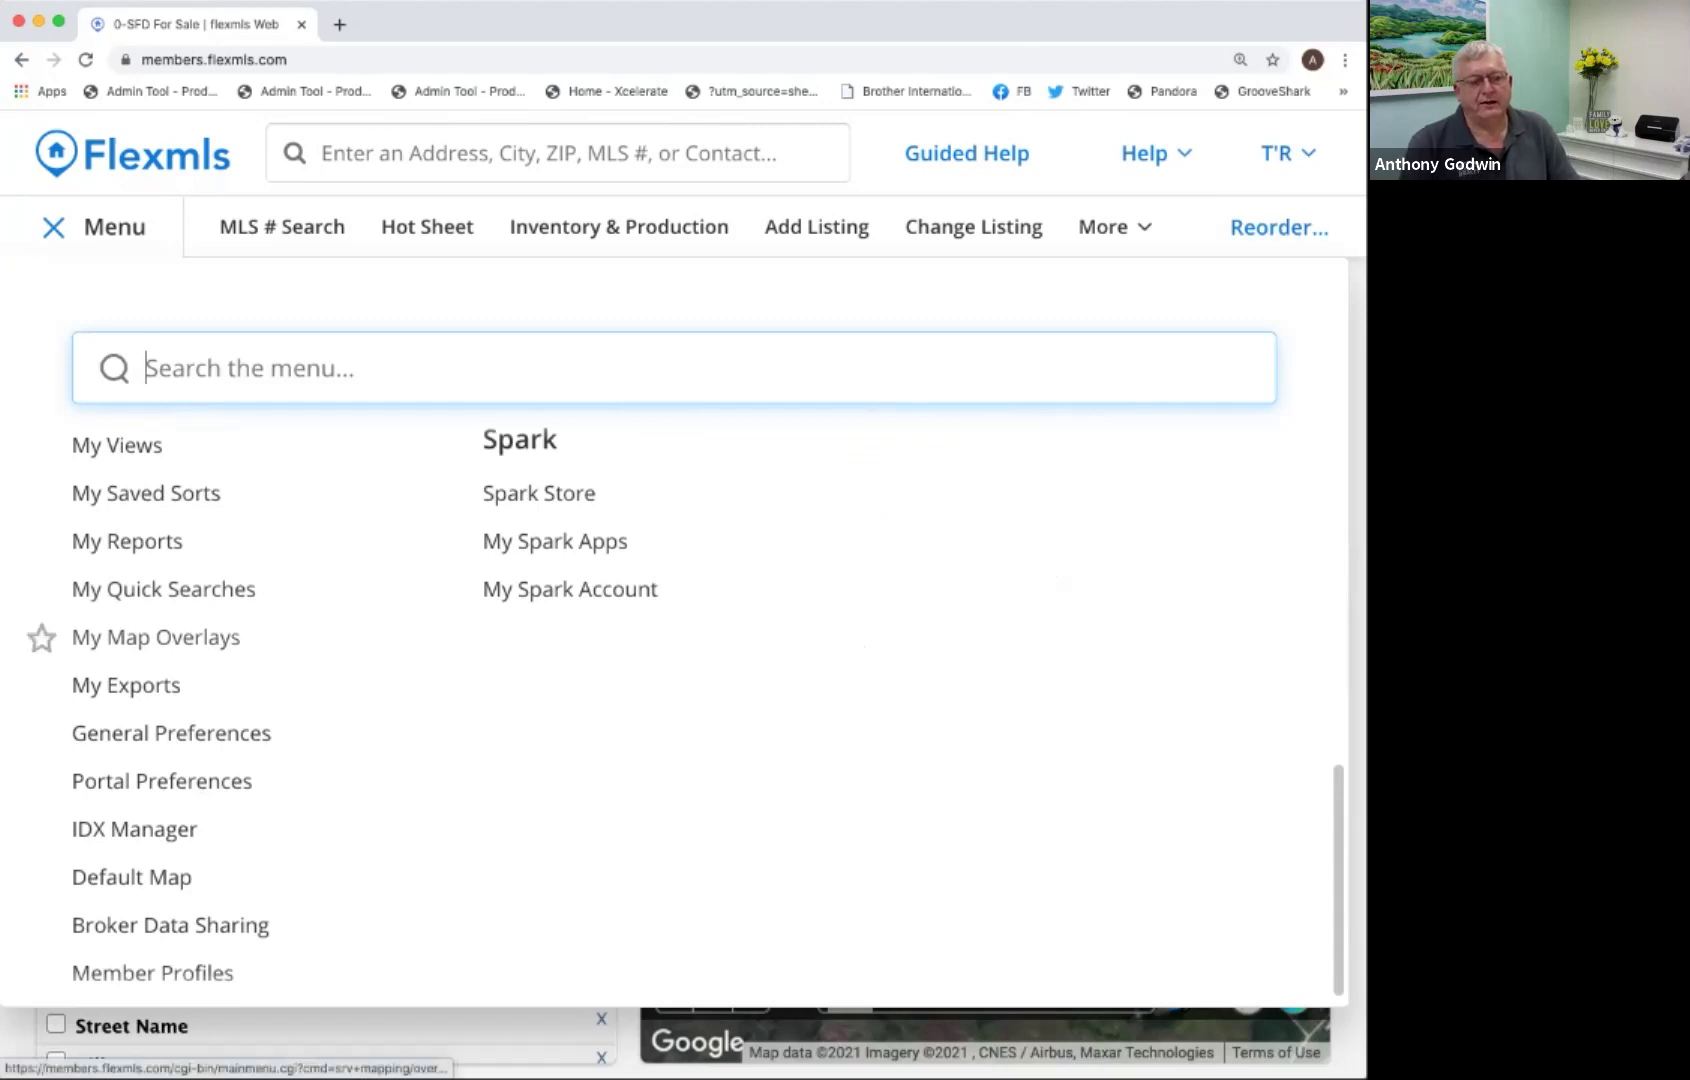
scroll(160, 645, up, 2)
scroll(160, 645, down, 2)
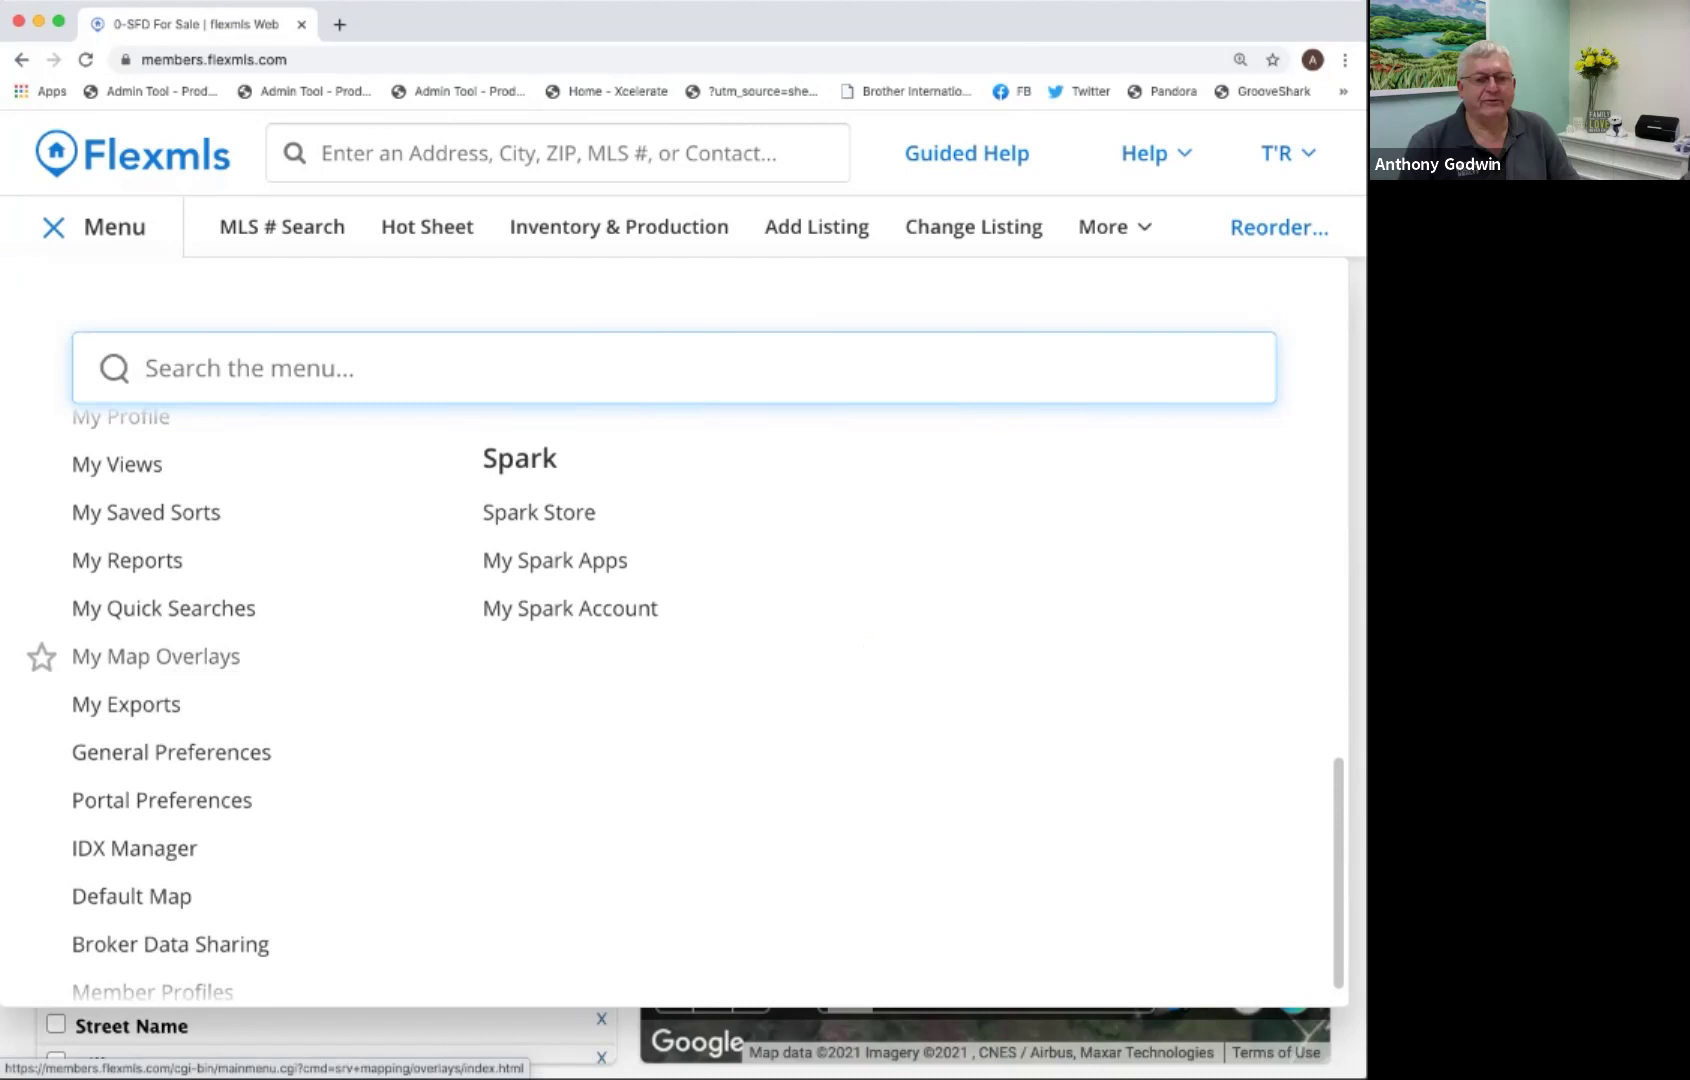
click(168, 656)
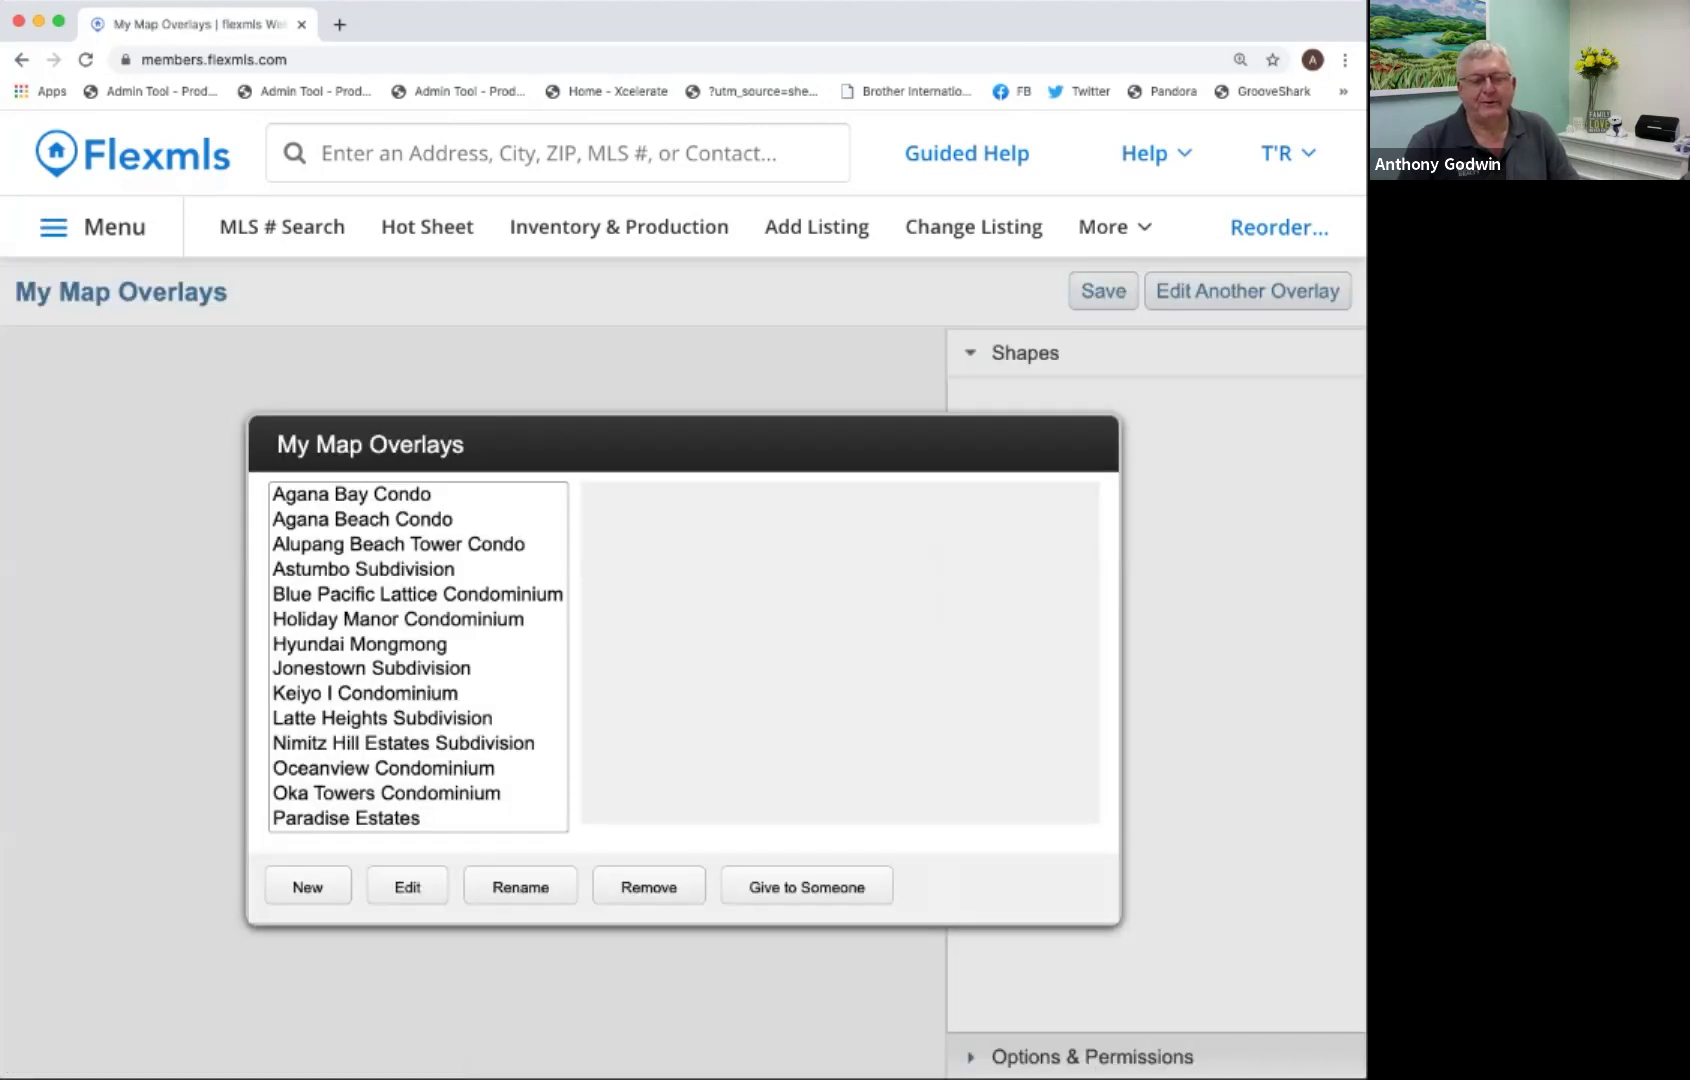
scroll(418, 657, down, 10)
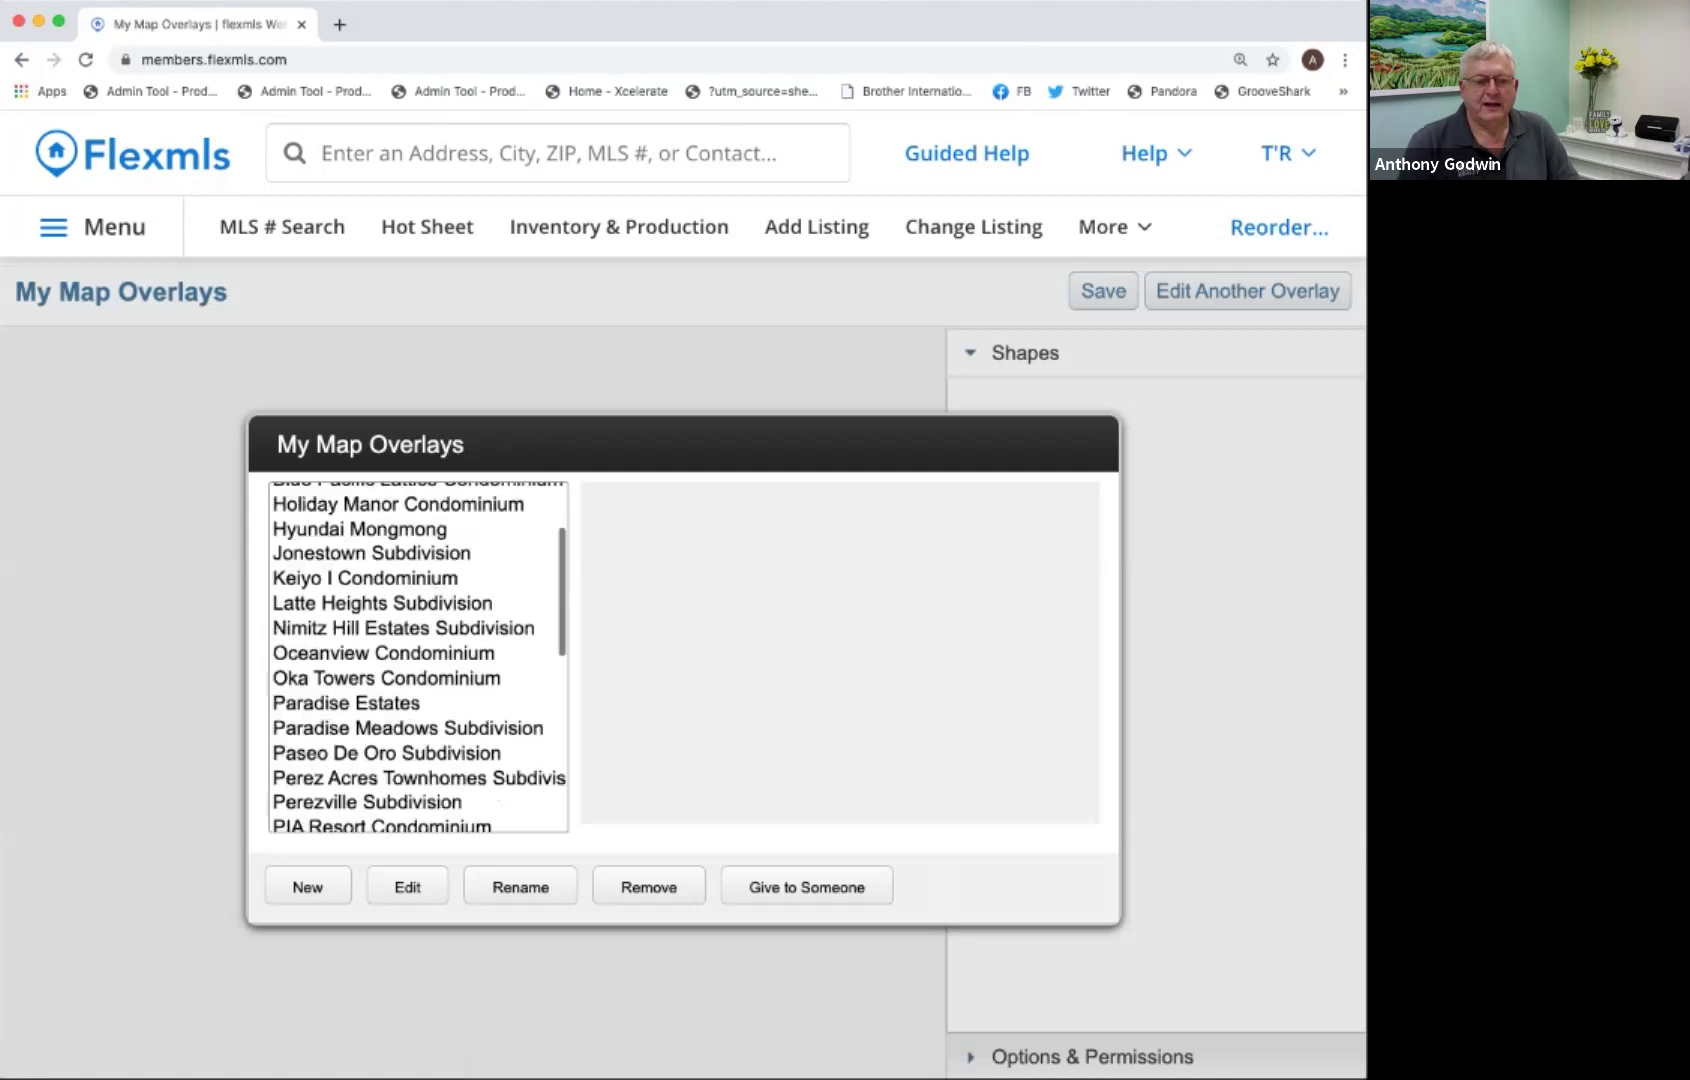
click(308, 886)
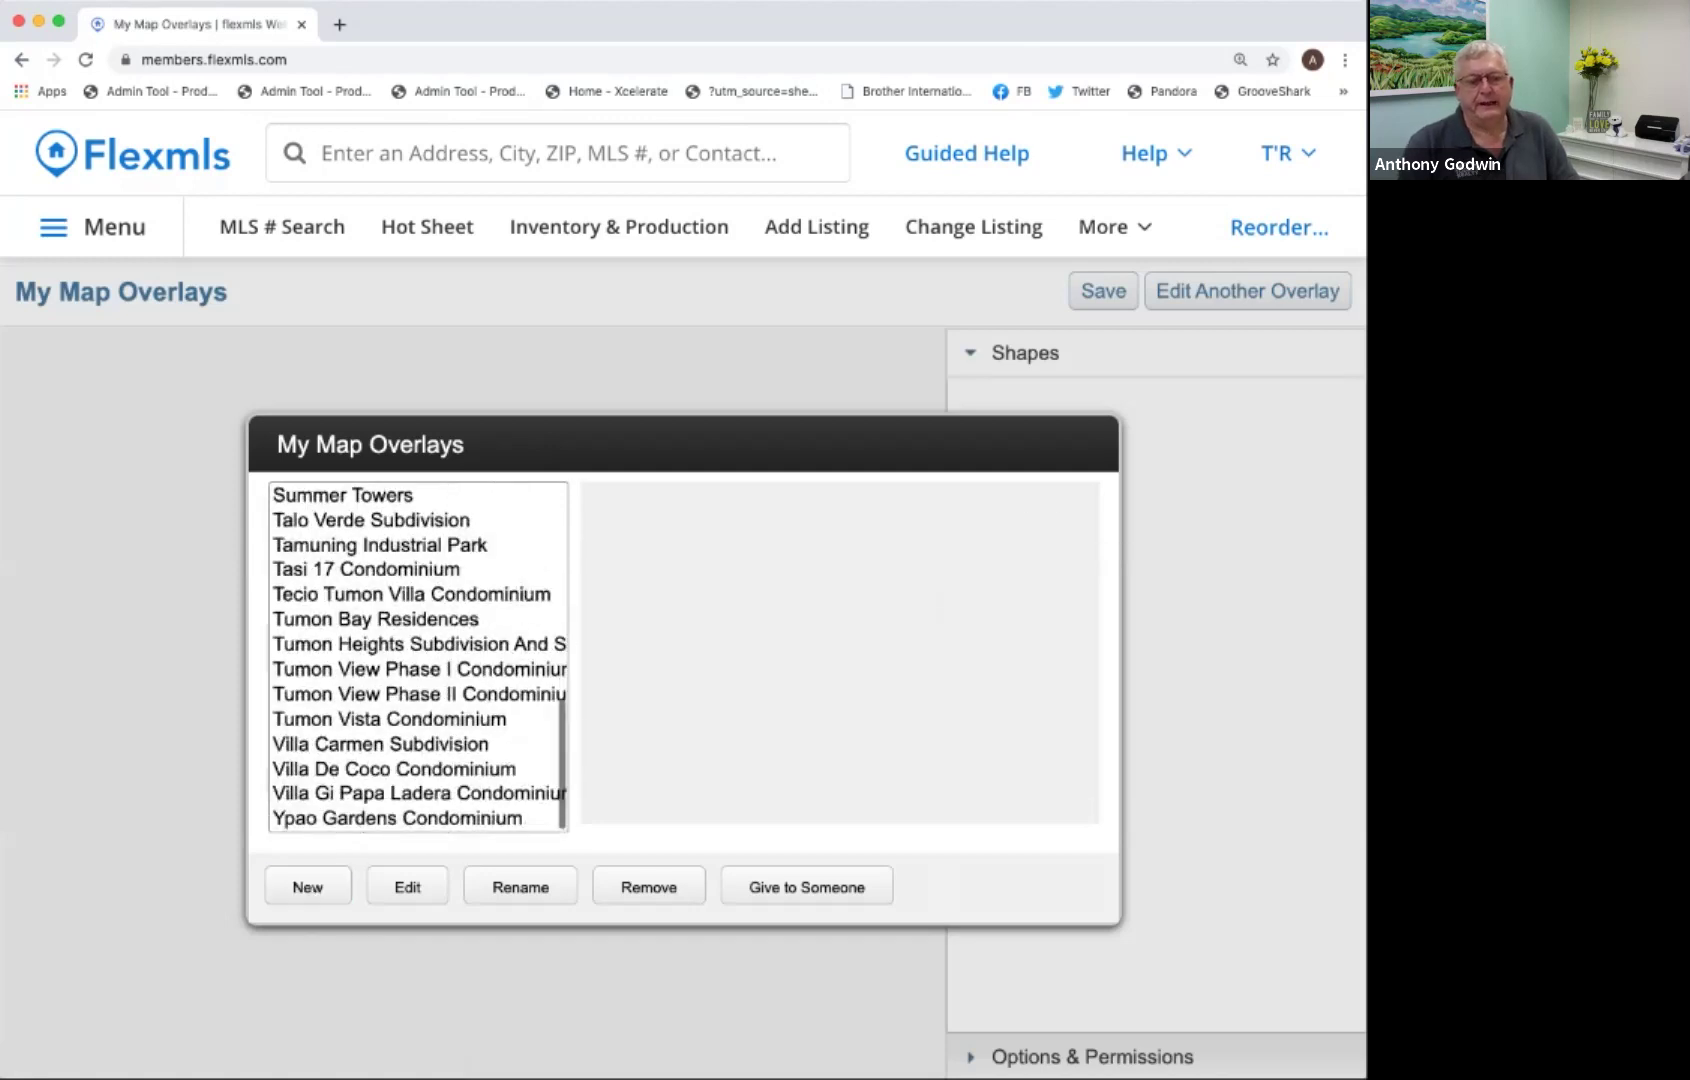
click(308, 886)
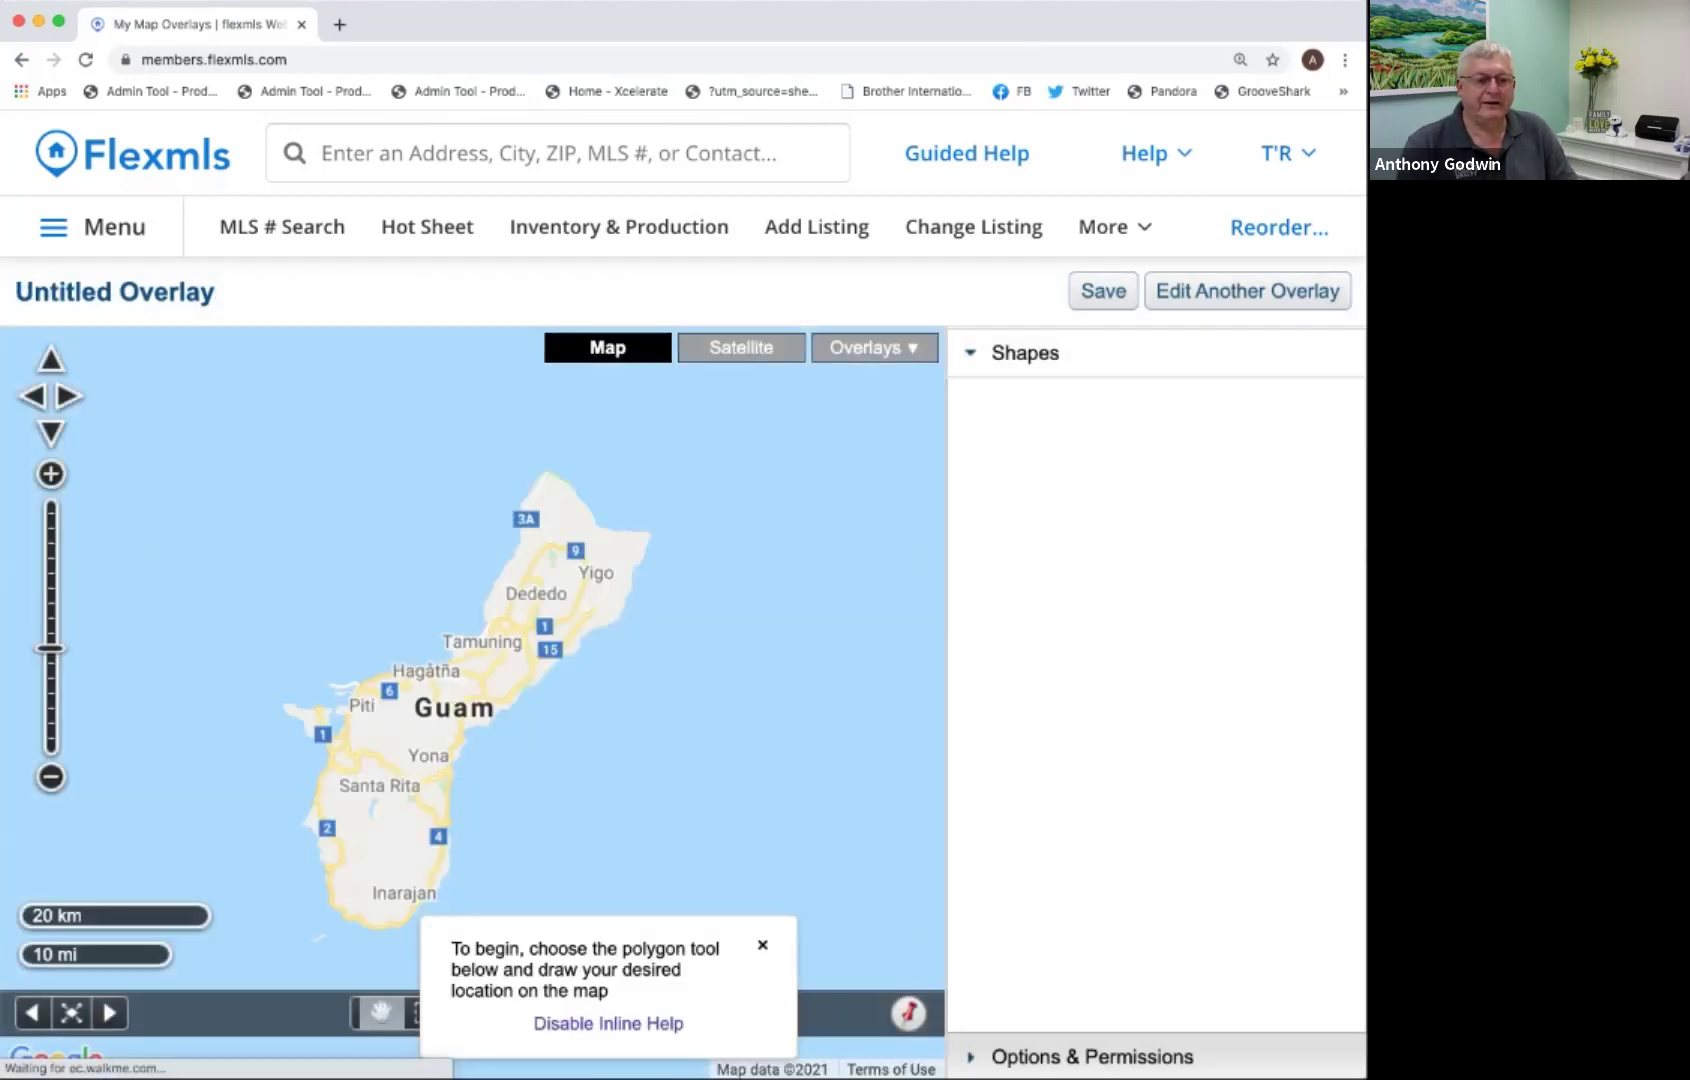
Locate Barrigada Heights on the overlay map, activate the polygon tool and show the area in satellite view.
scroll(422, 672, up, 2)
drag(422, 672, 222, 698)
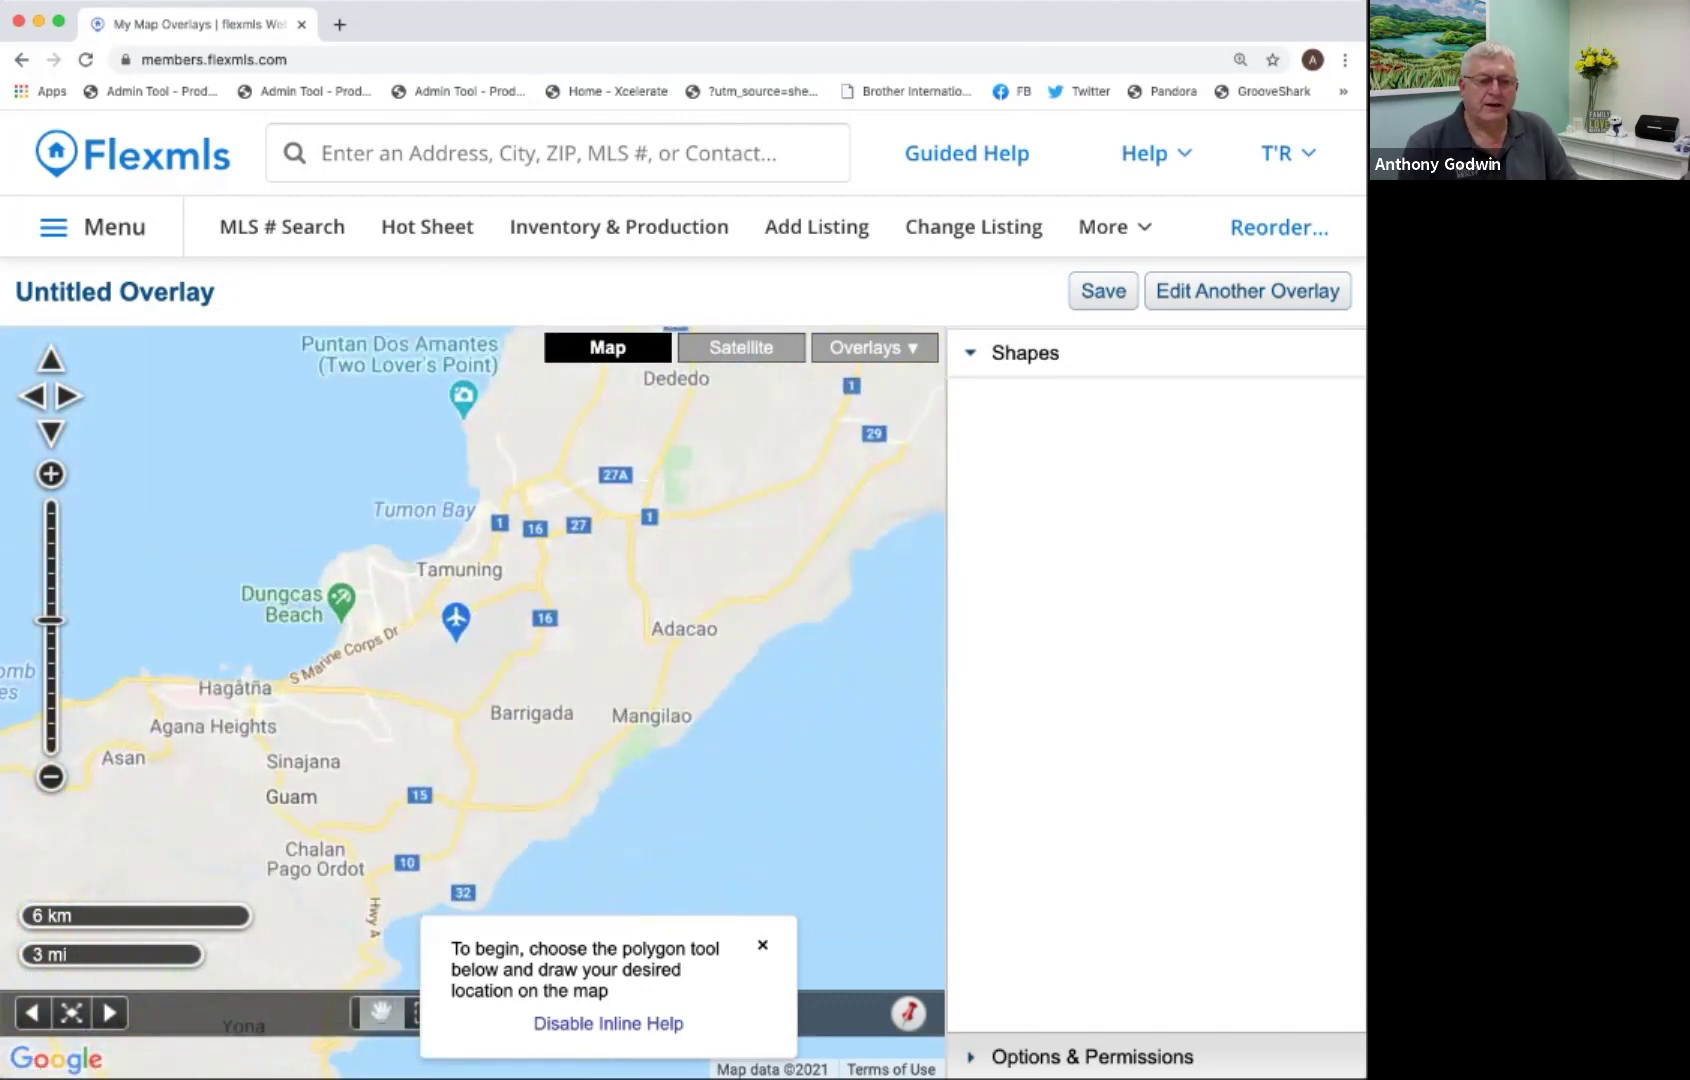
scroll(470, 690, up, 2)
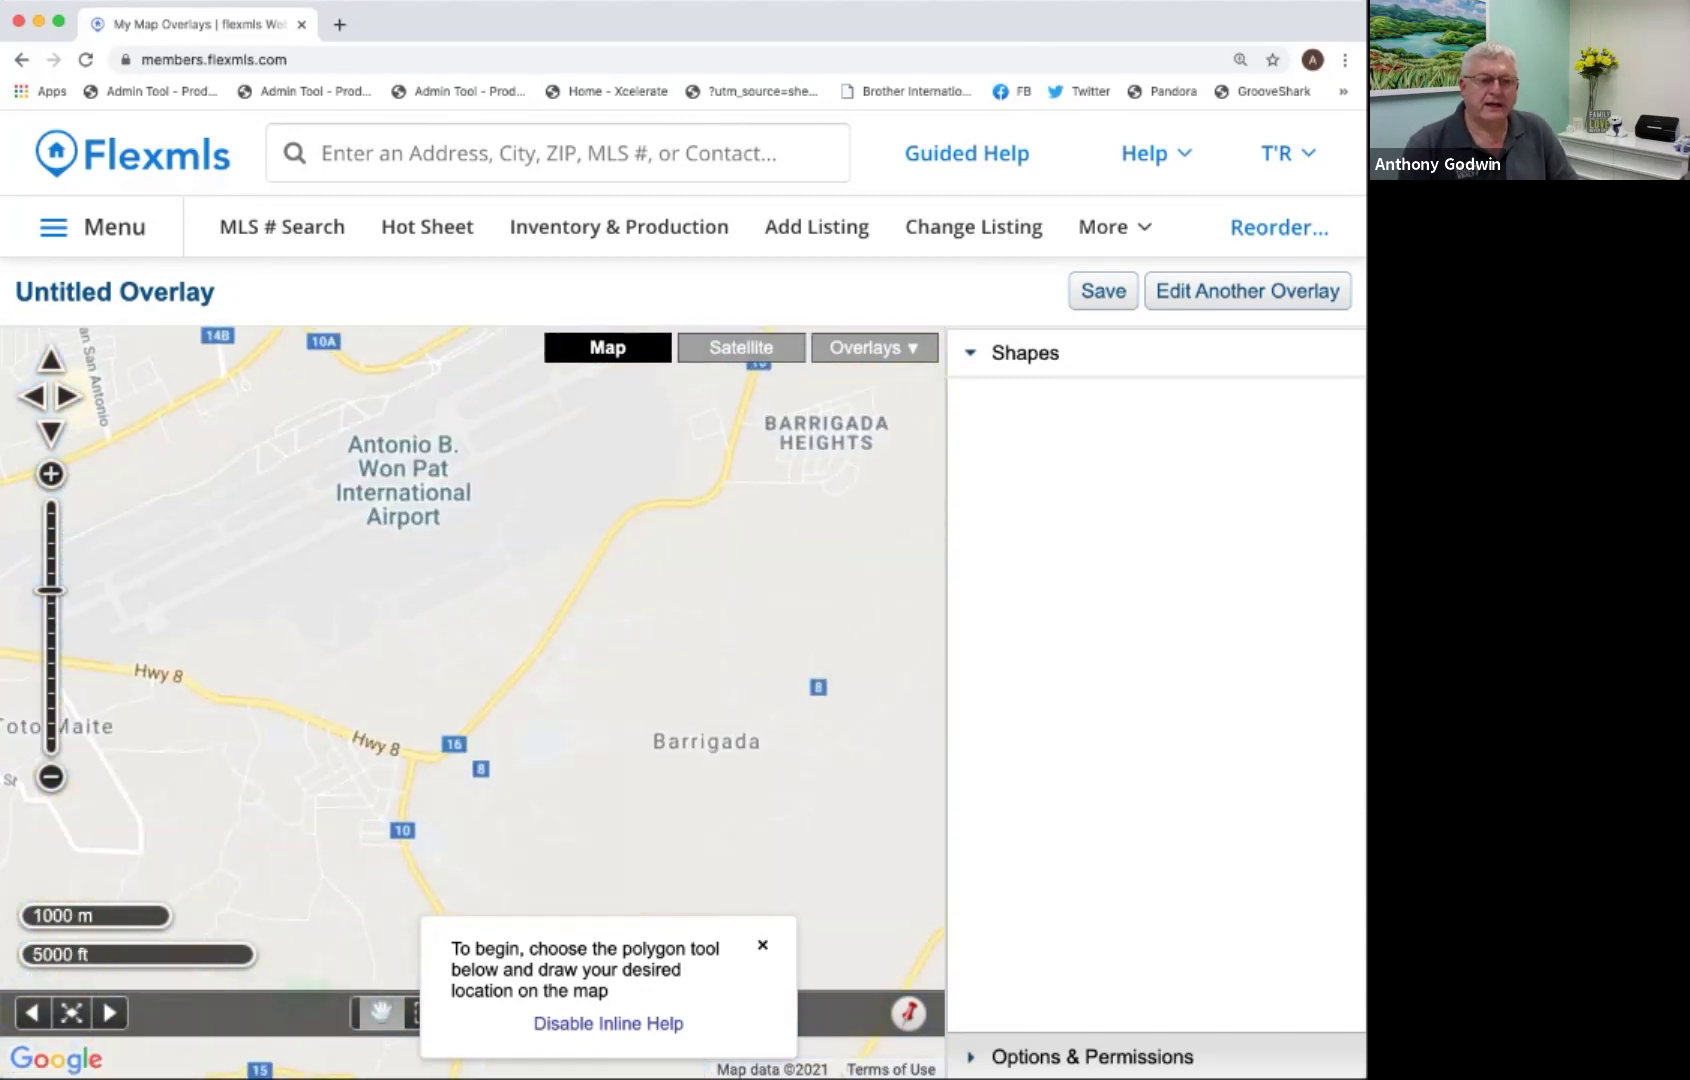
drag(560, 560, 208, 828)
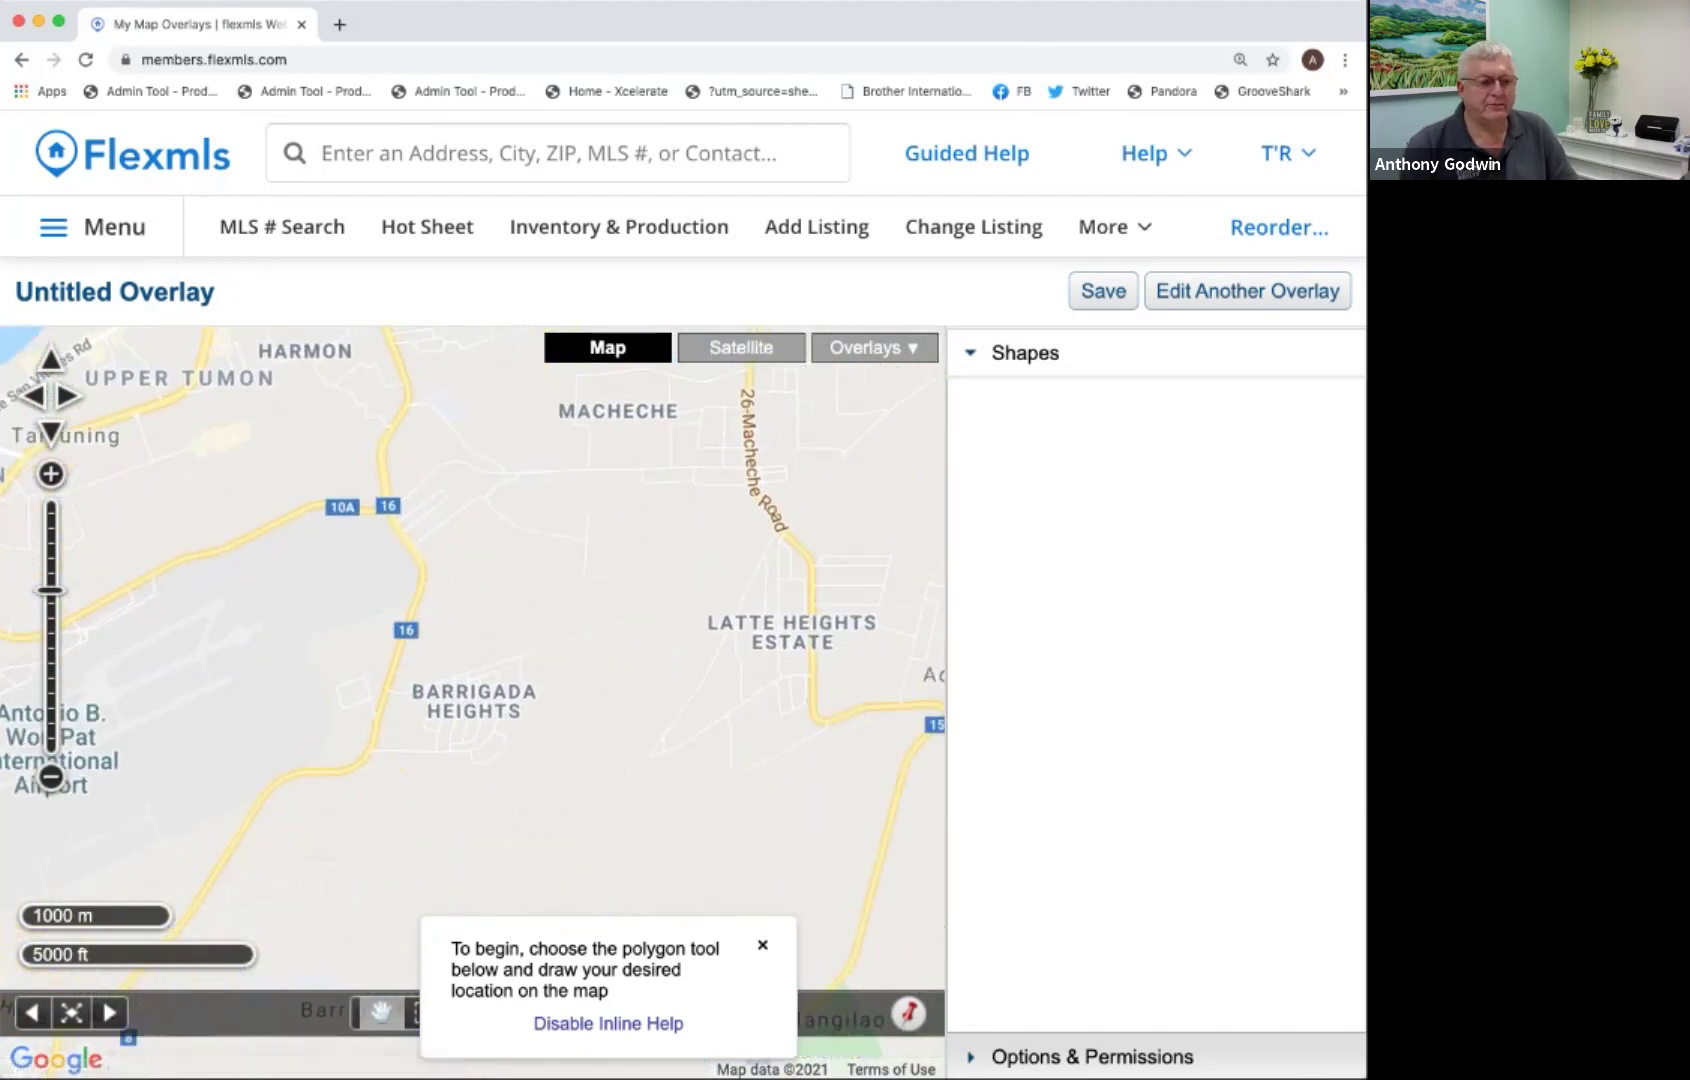
scroll(470, 700, up, 2)
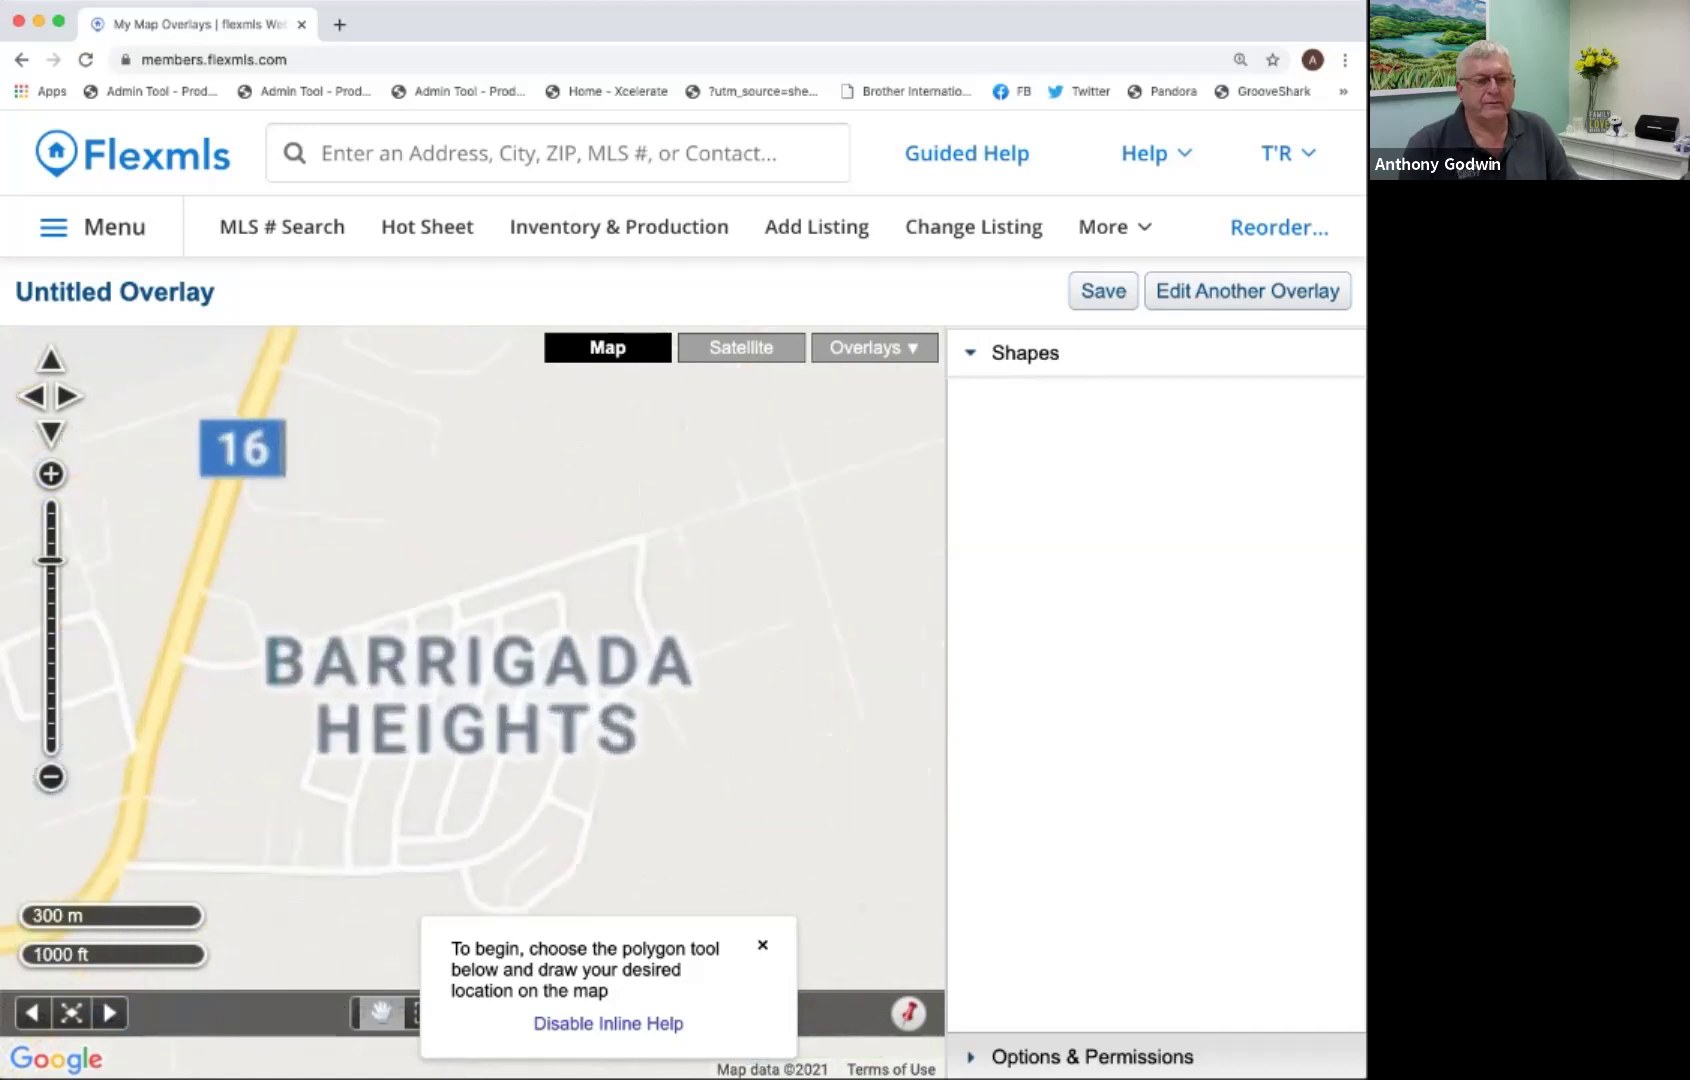
drag(470, 690, 578, 573)
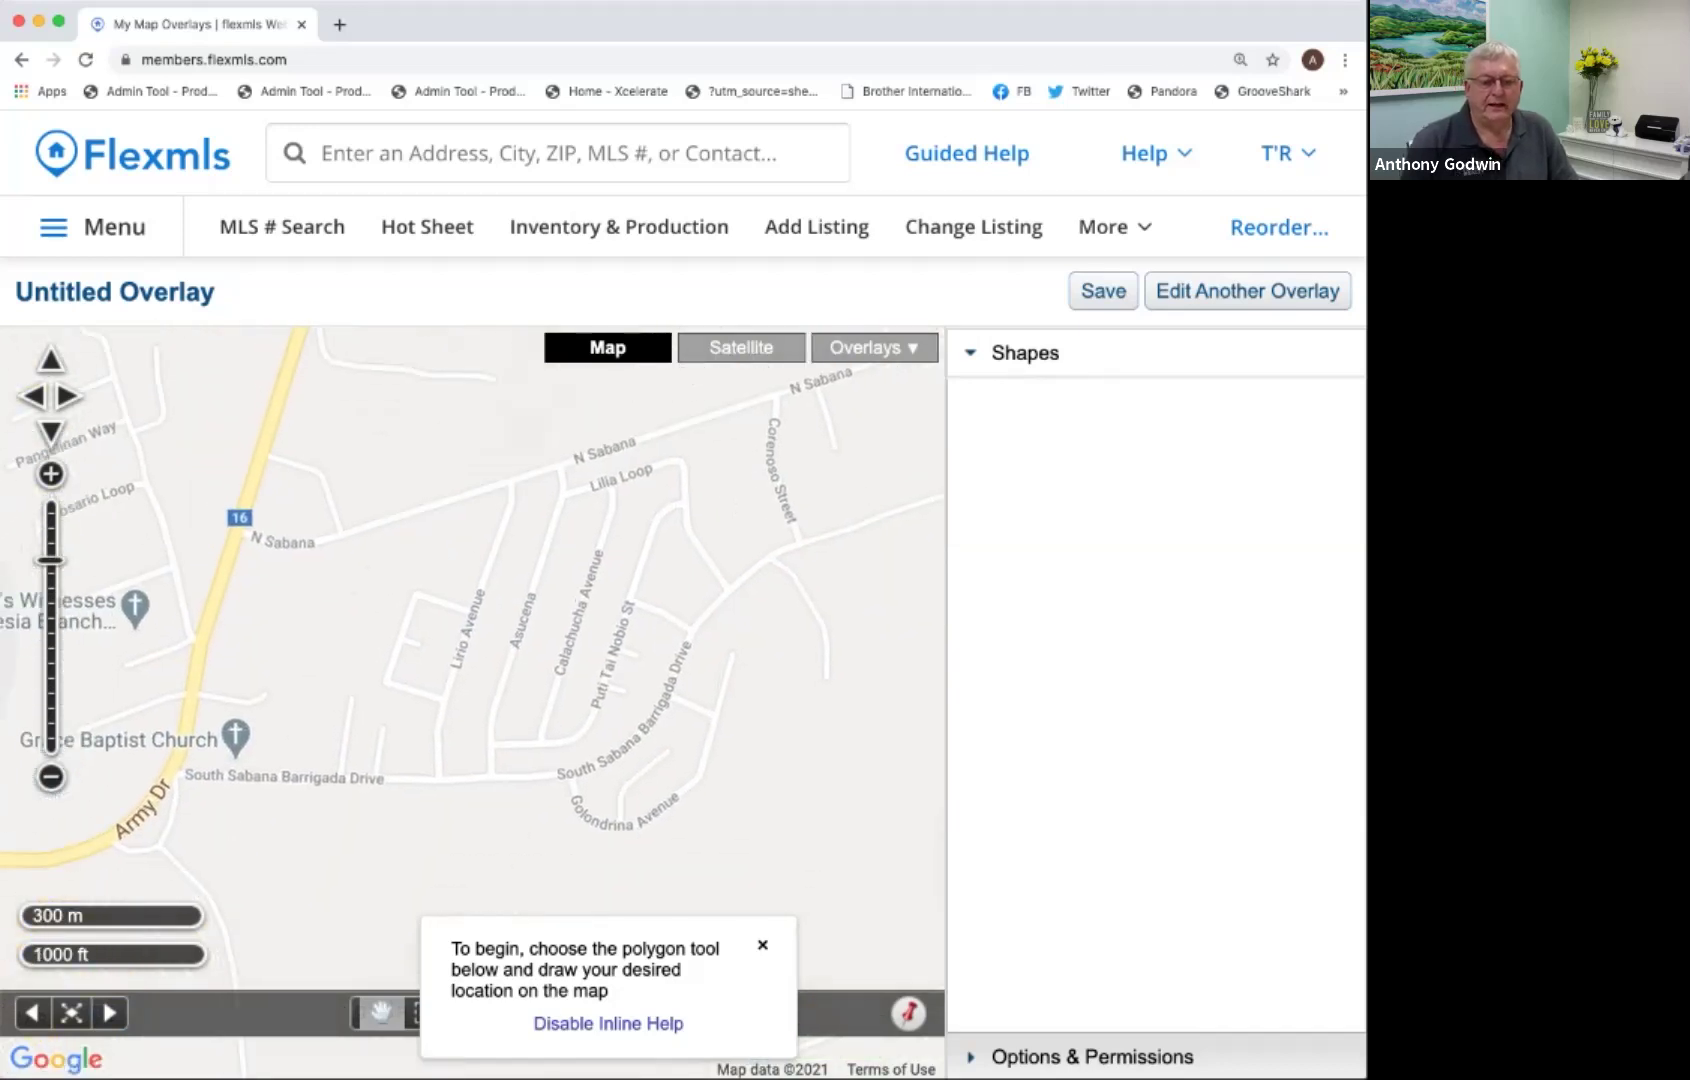
click(762, 944)
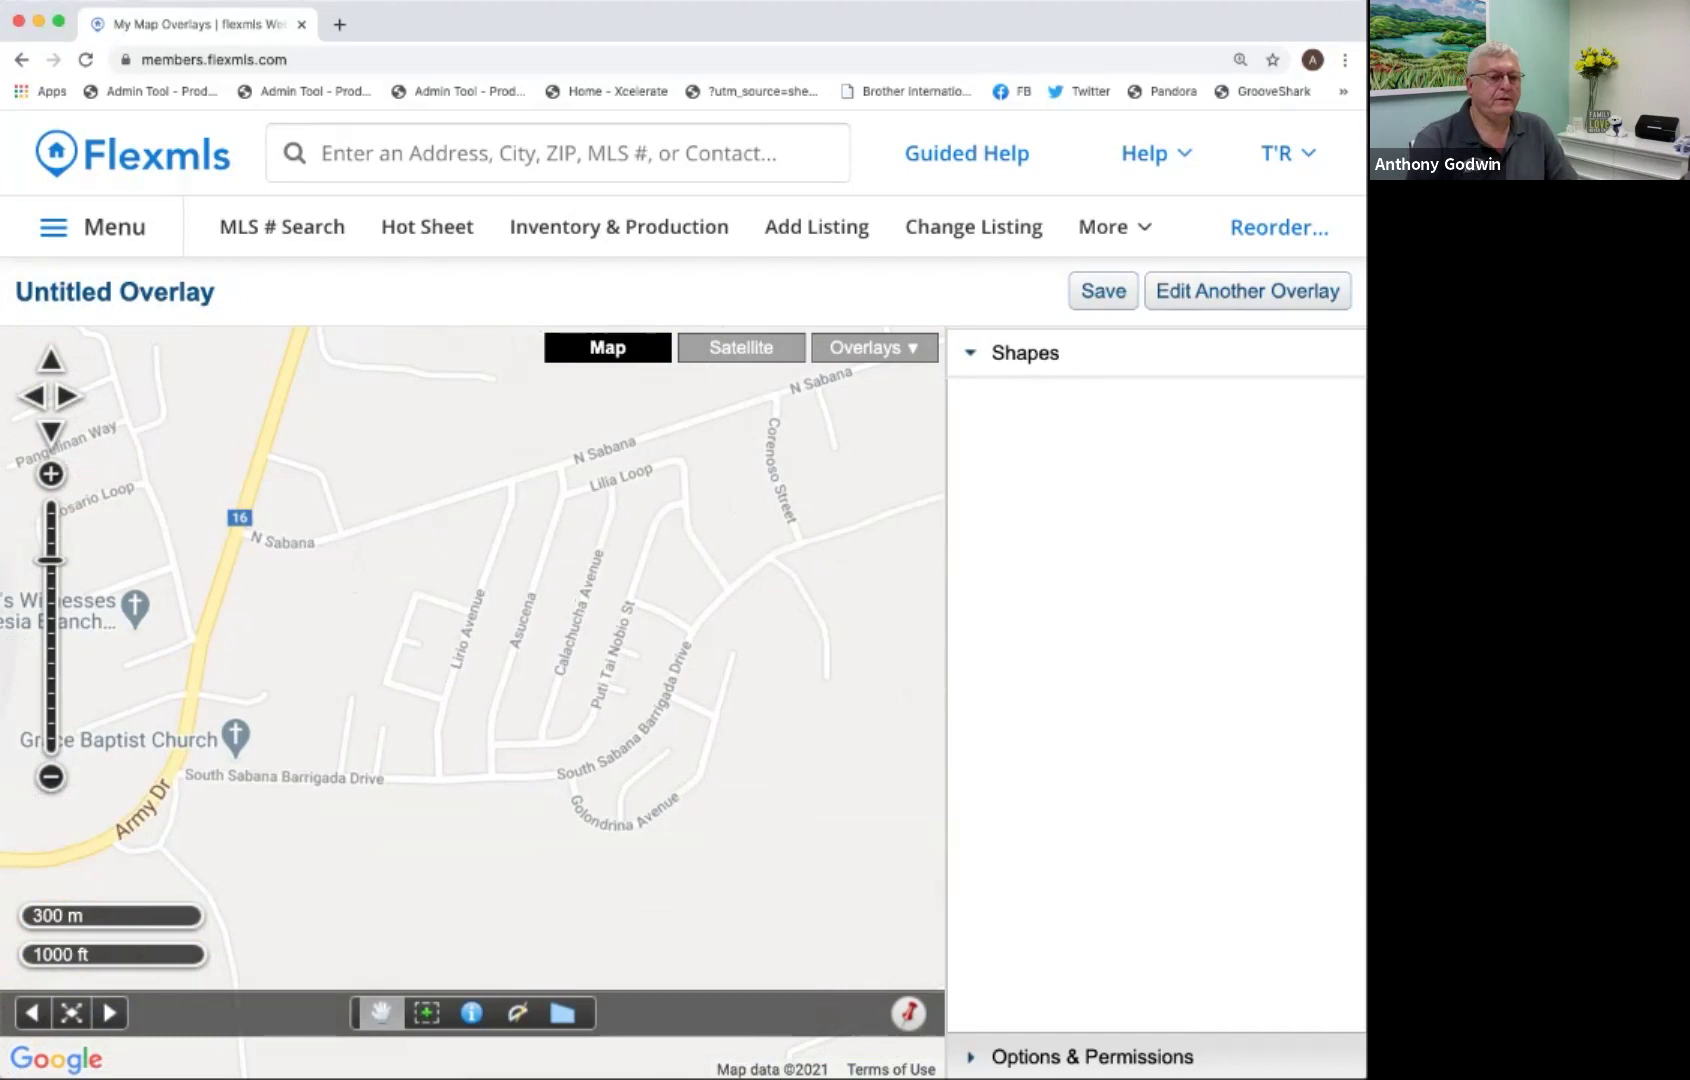
click(562, 1013)
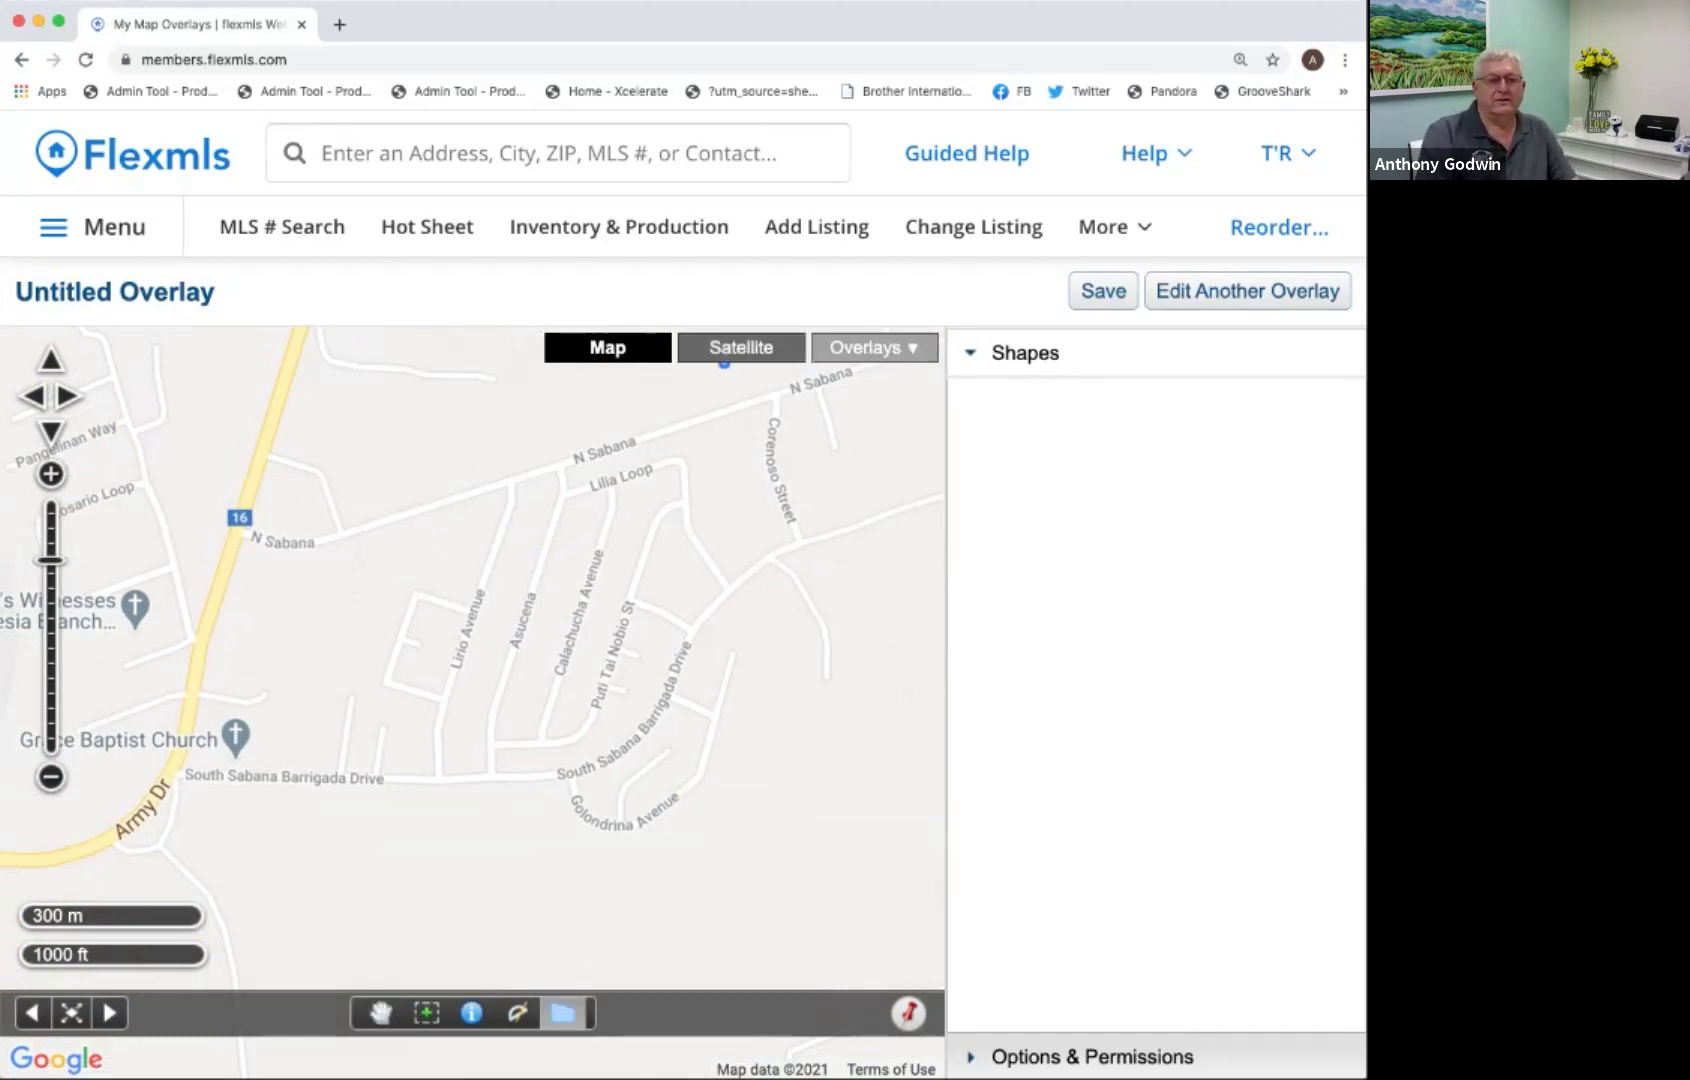
click(724, 358)
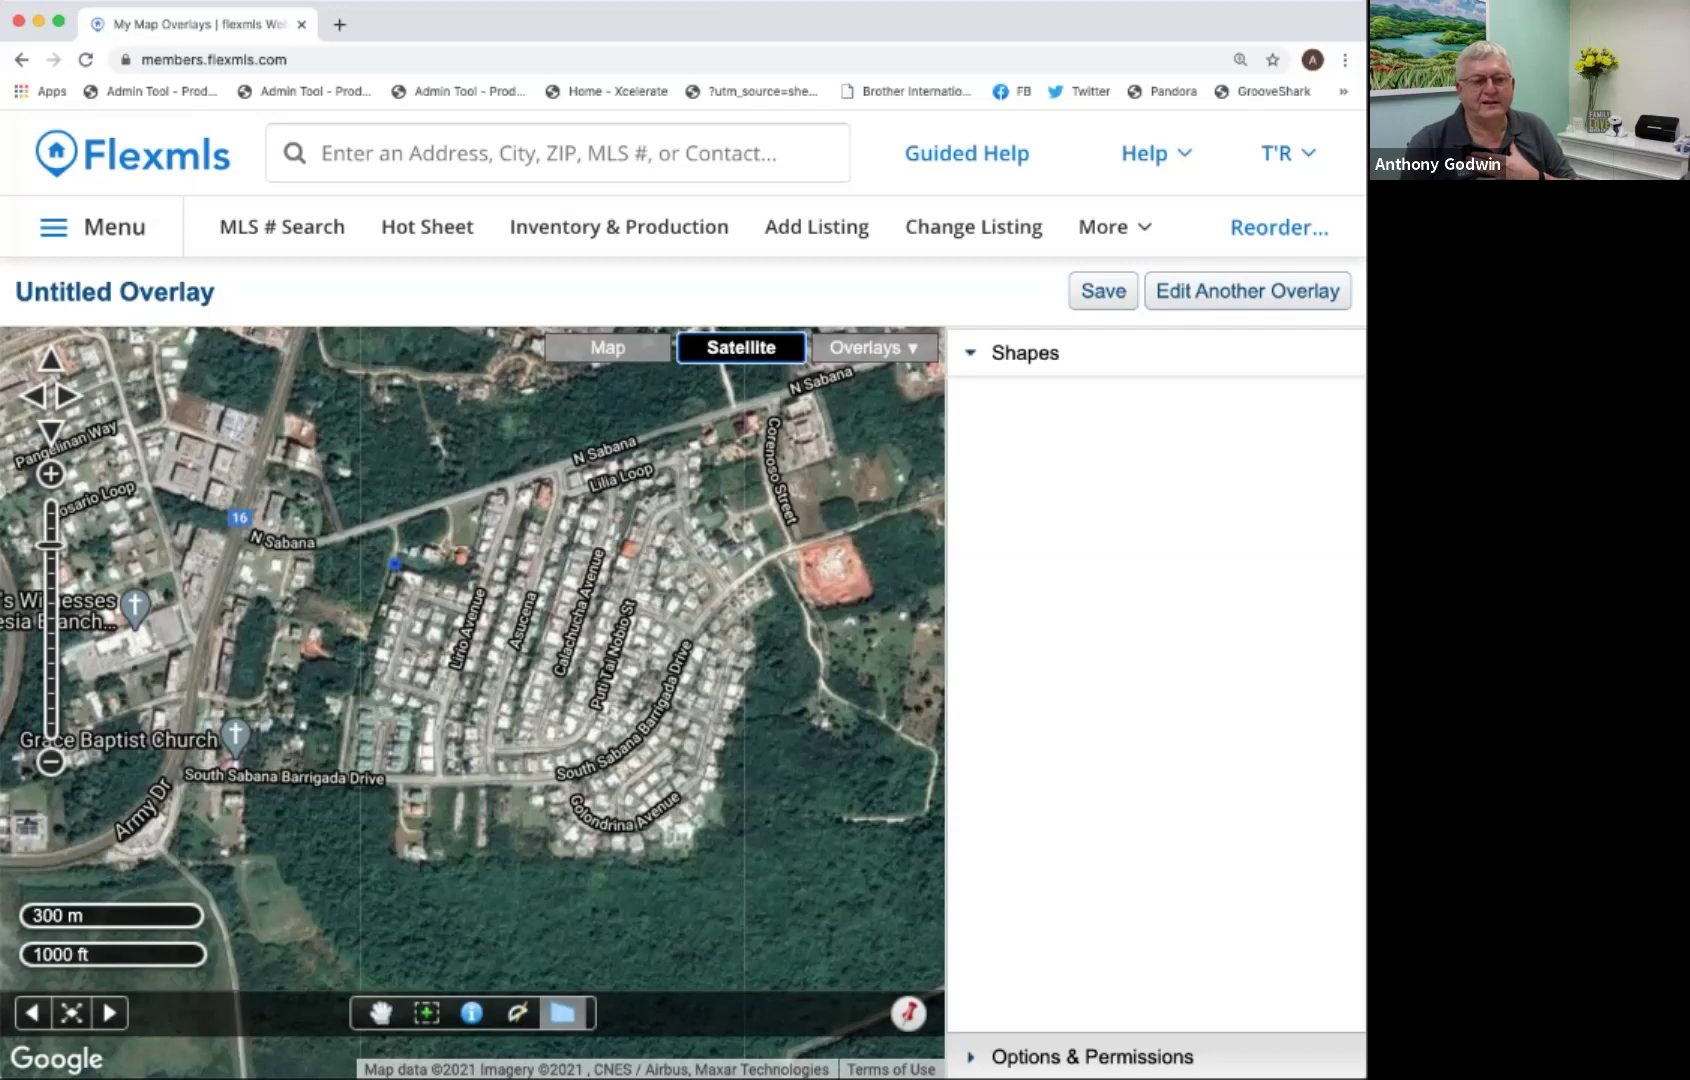
Draw a closed polygon around the Barrigada Heights subdivision, from Lirio Avenue along N Sabana and around Golondrina Avenue.
click(403, 565)
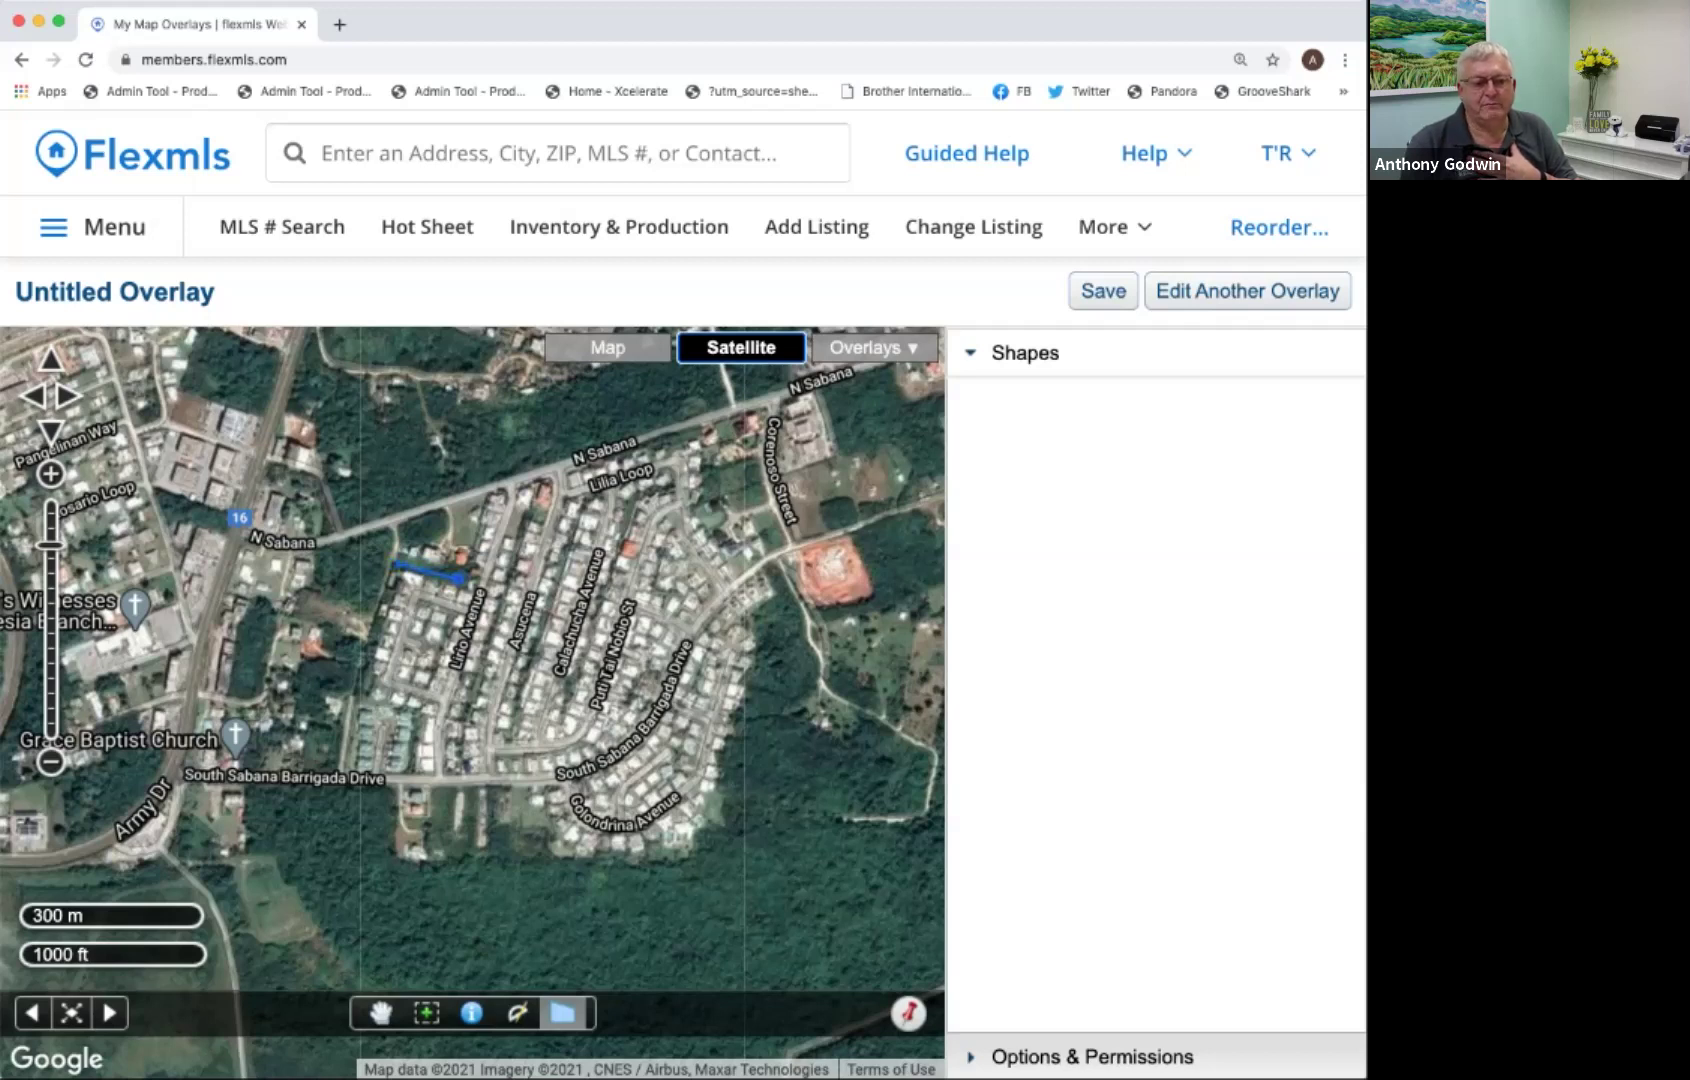
click(460, 578)
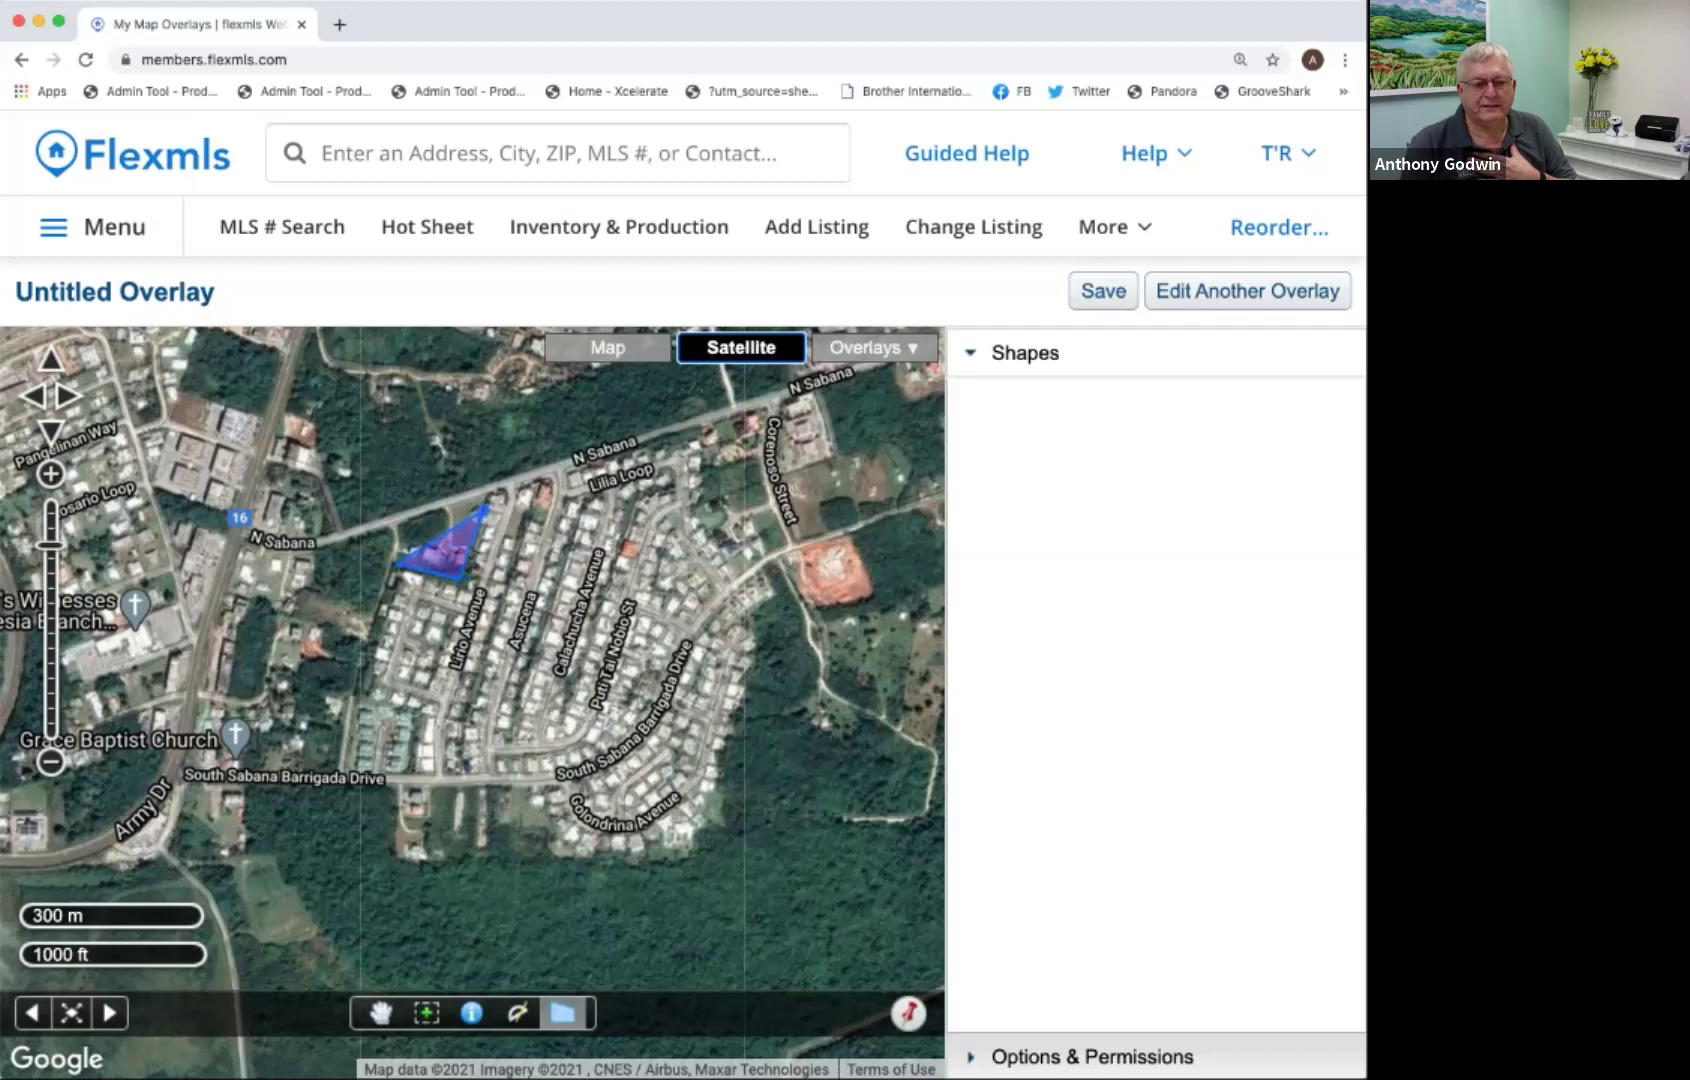
click(487, 494)
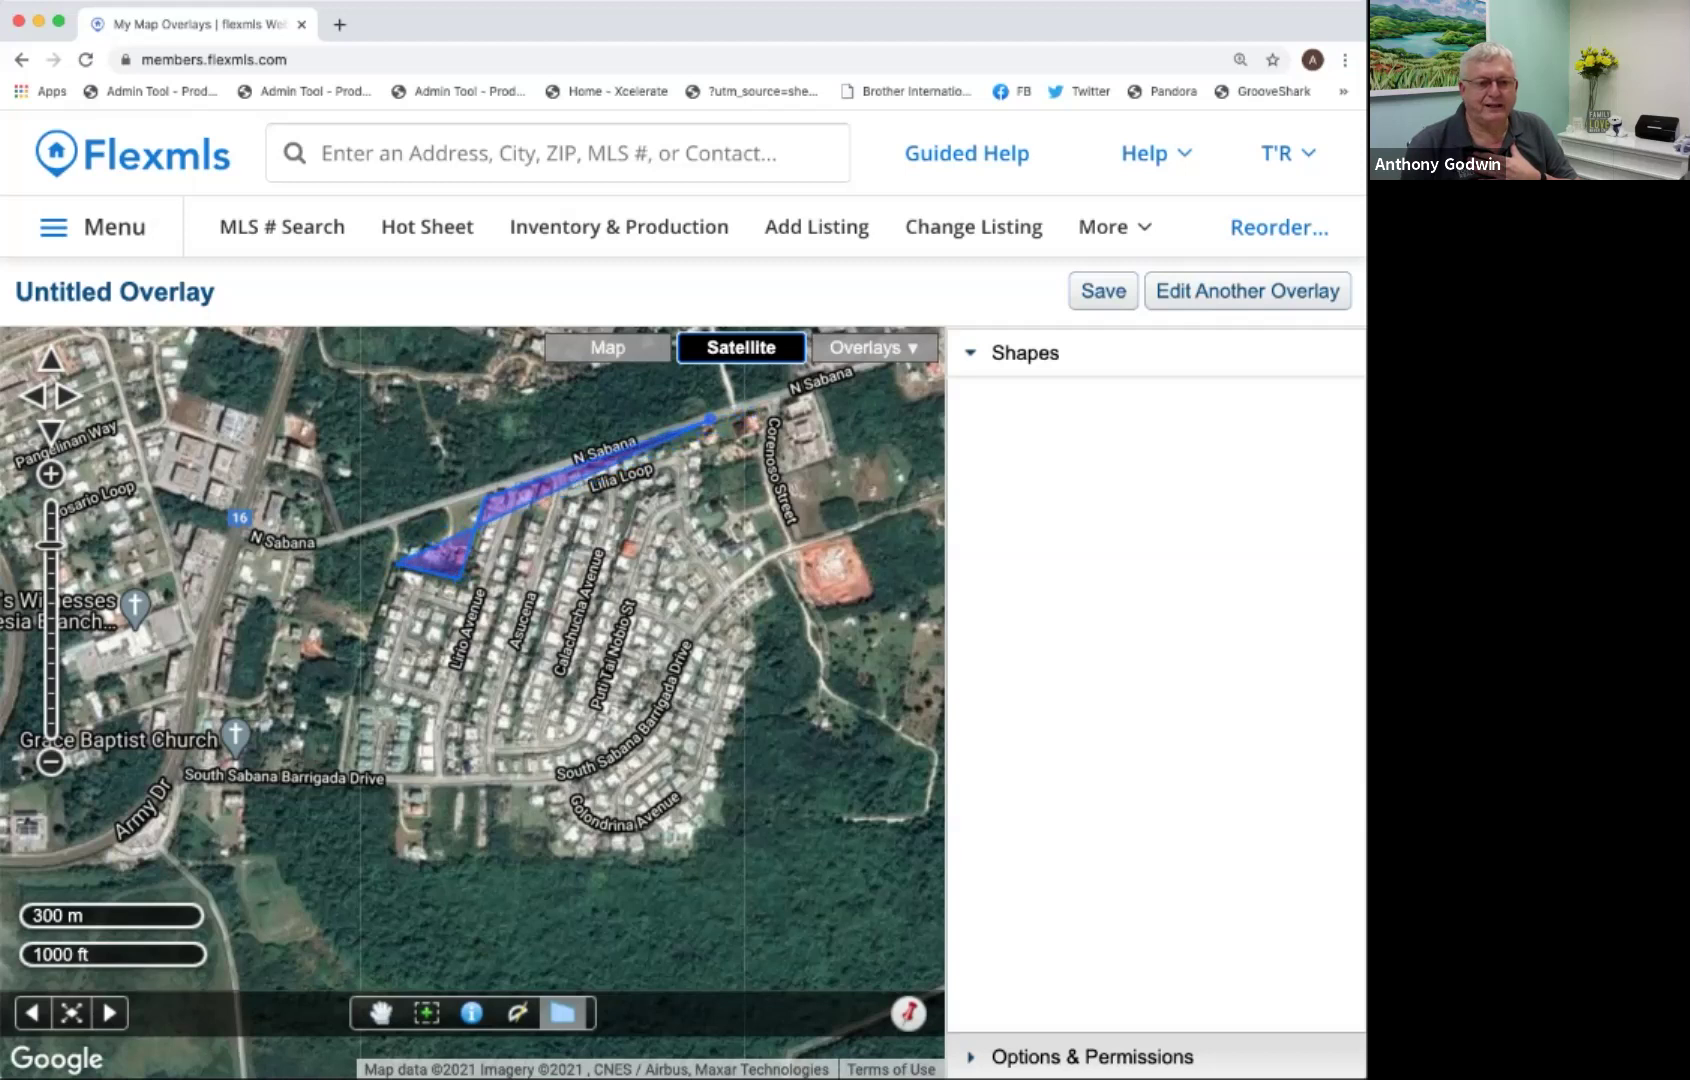
click(697, 431)
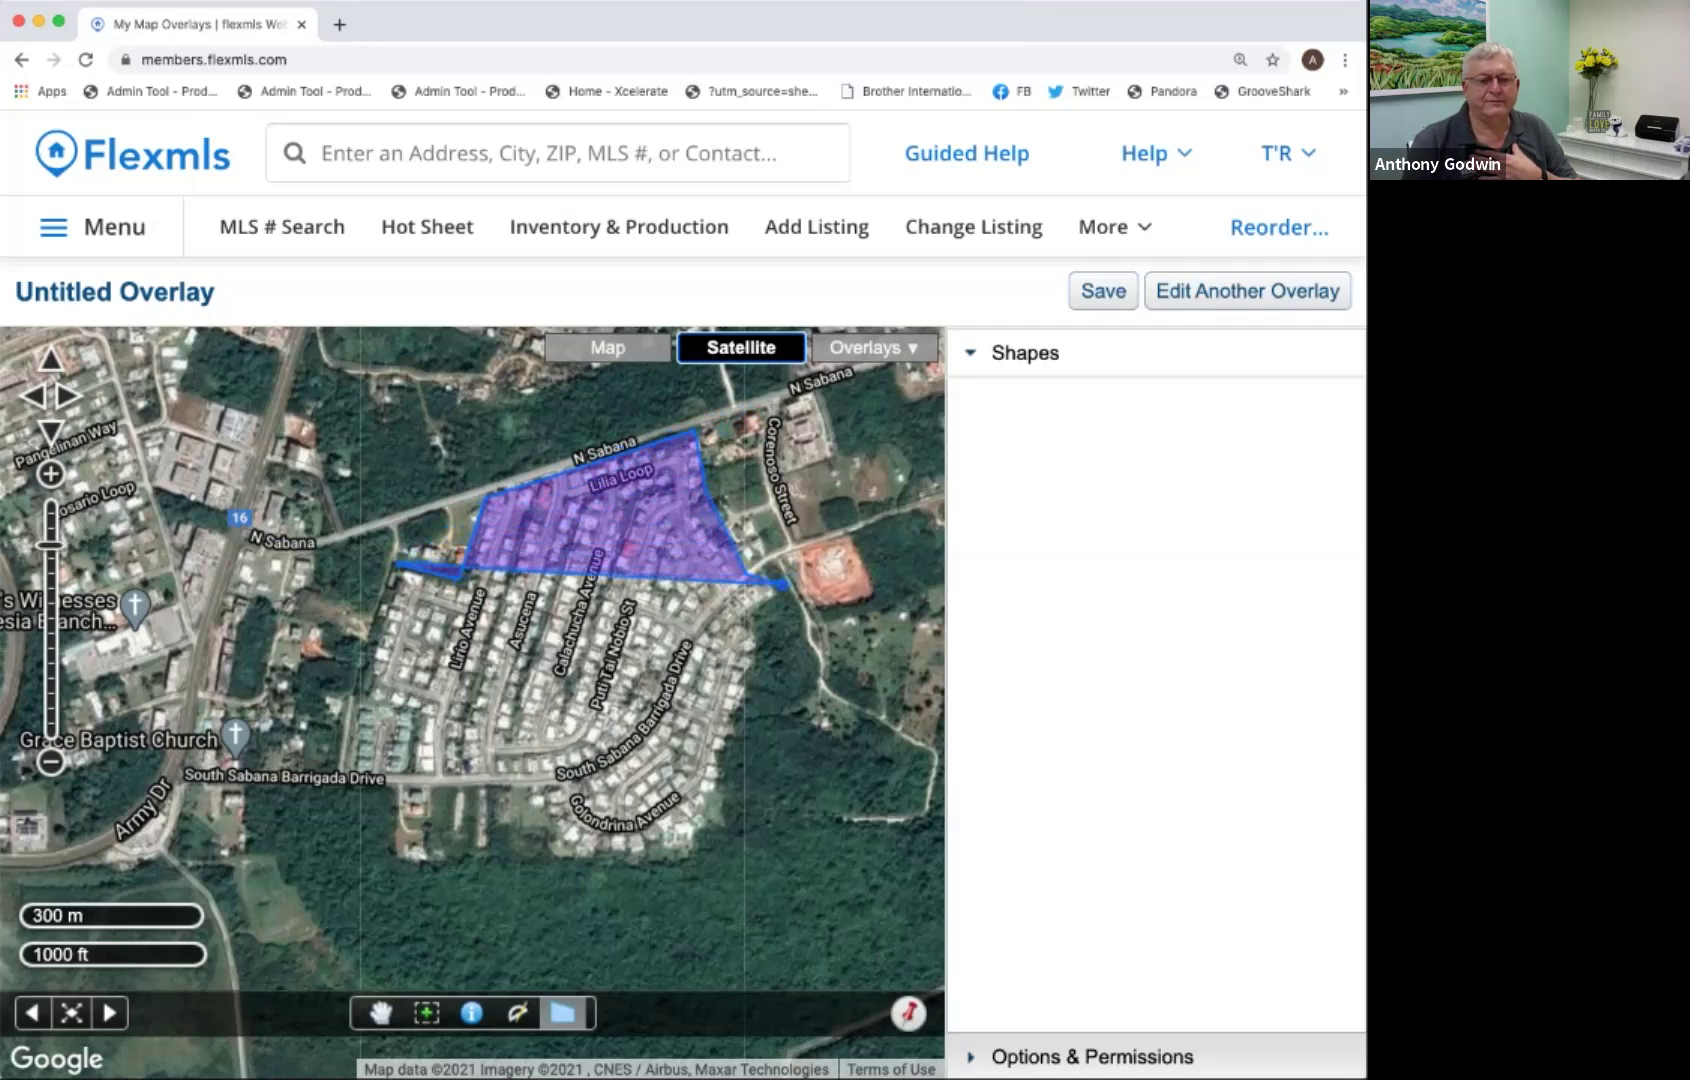
click(774, 599)
click(750, 628)
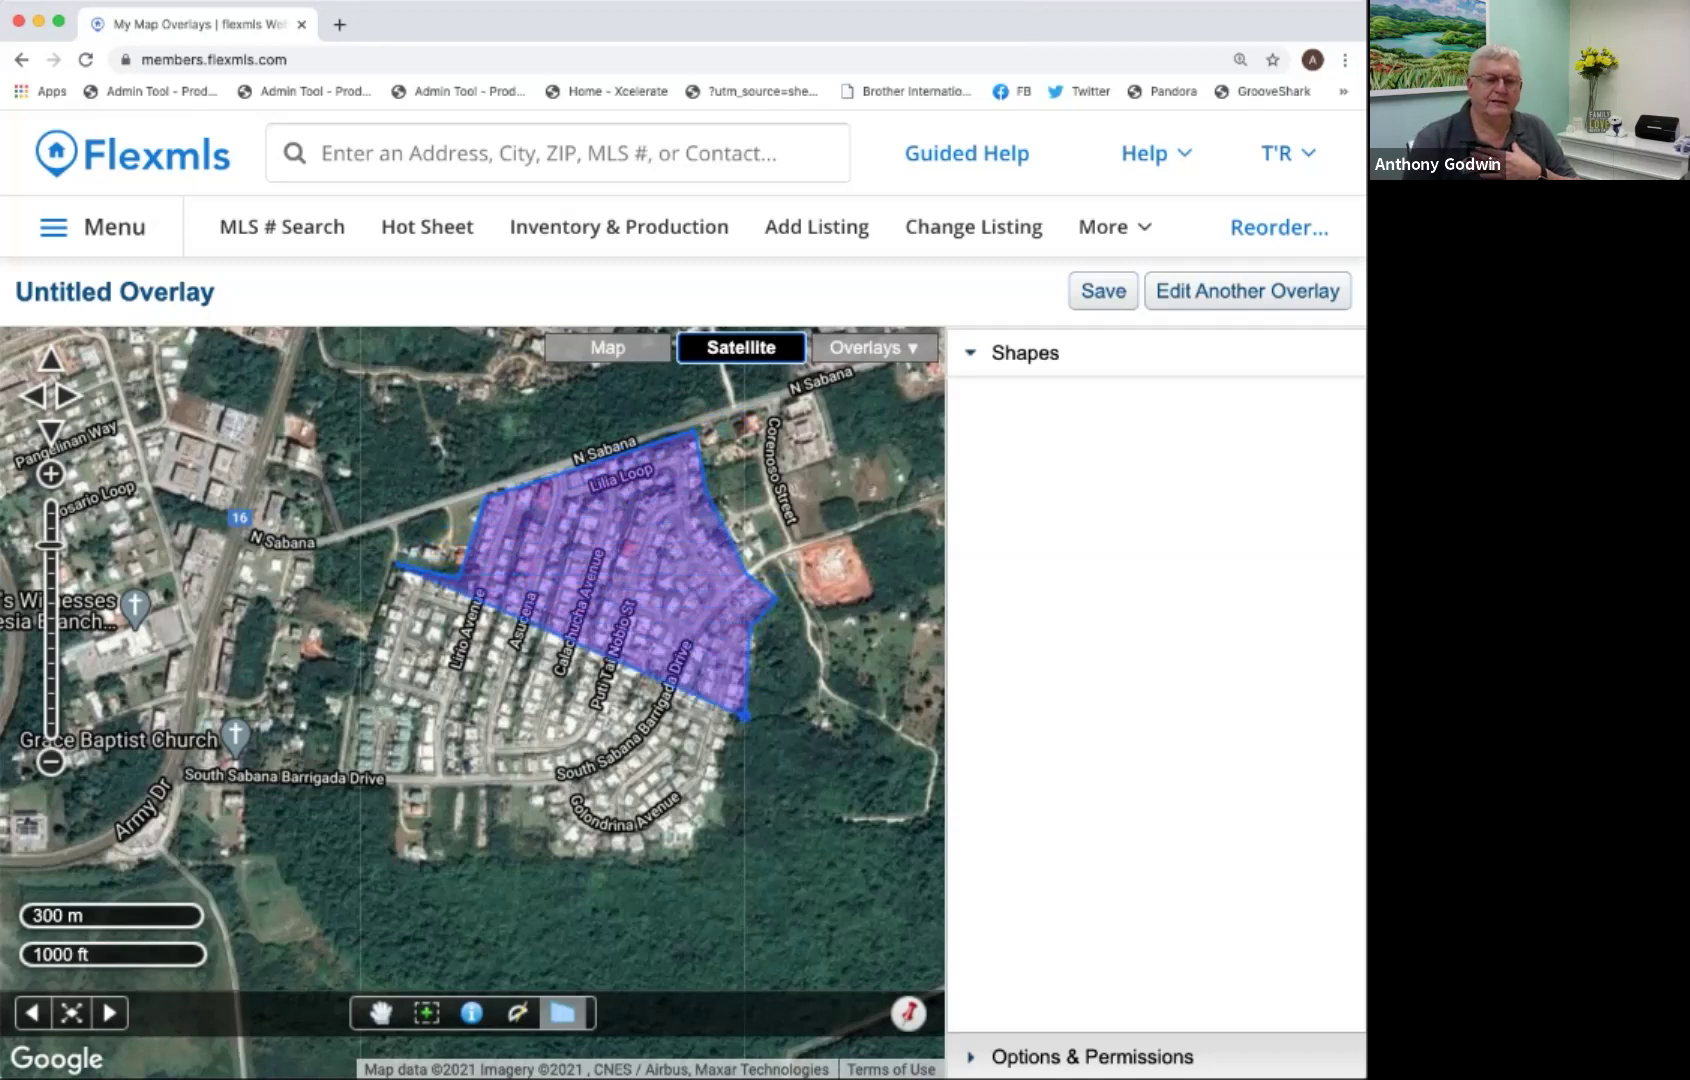
click(742, 788)
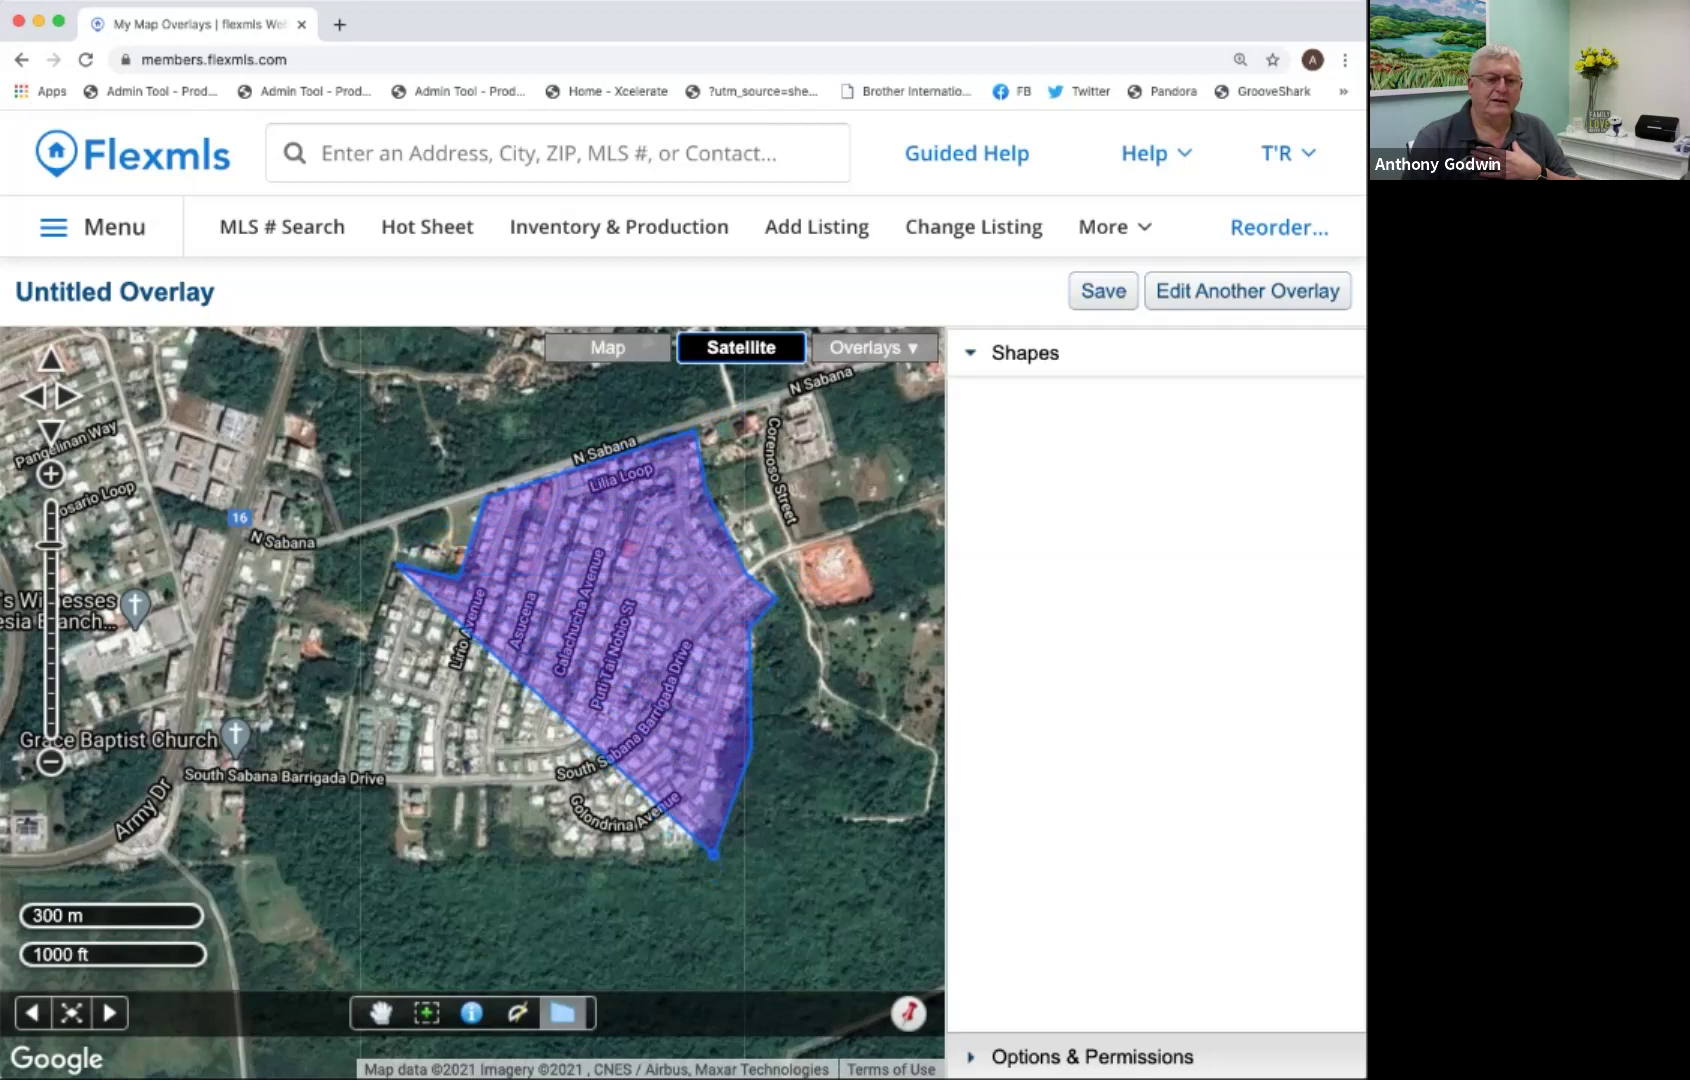
click(712, 856)
click(548, 868)
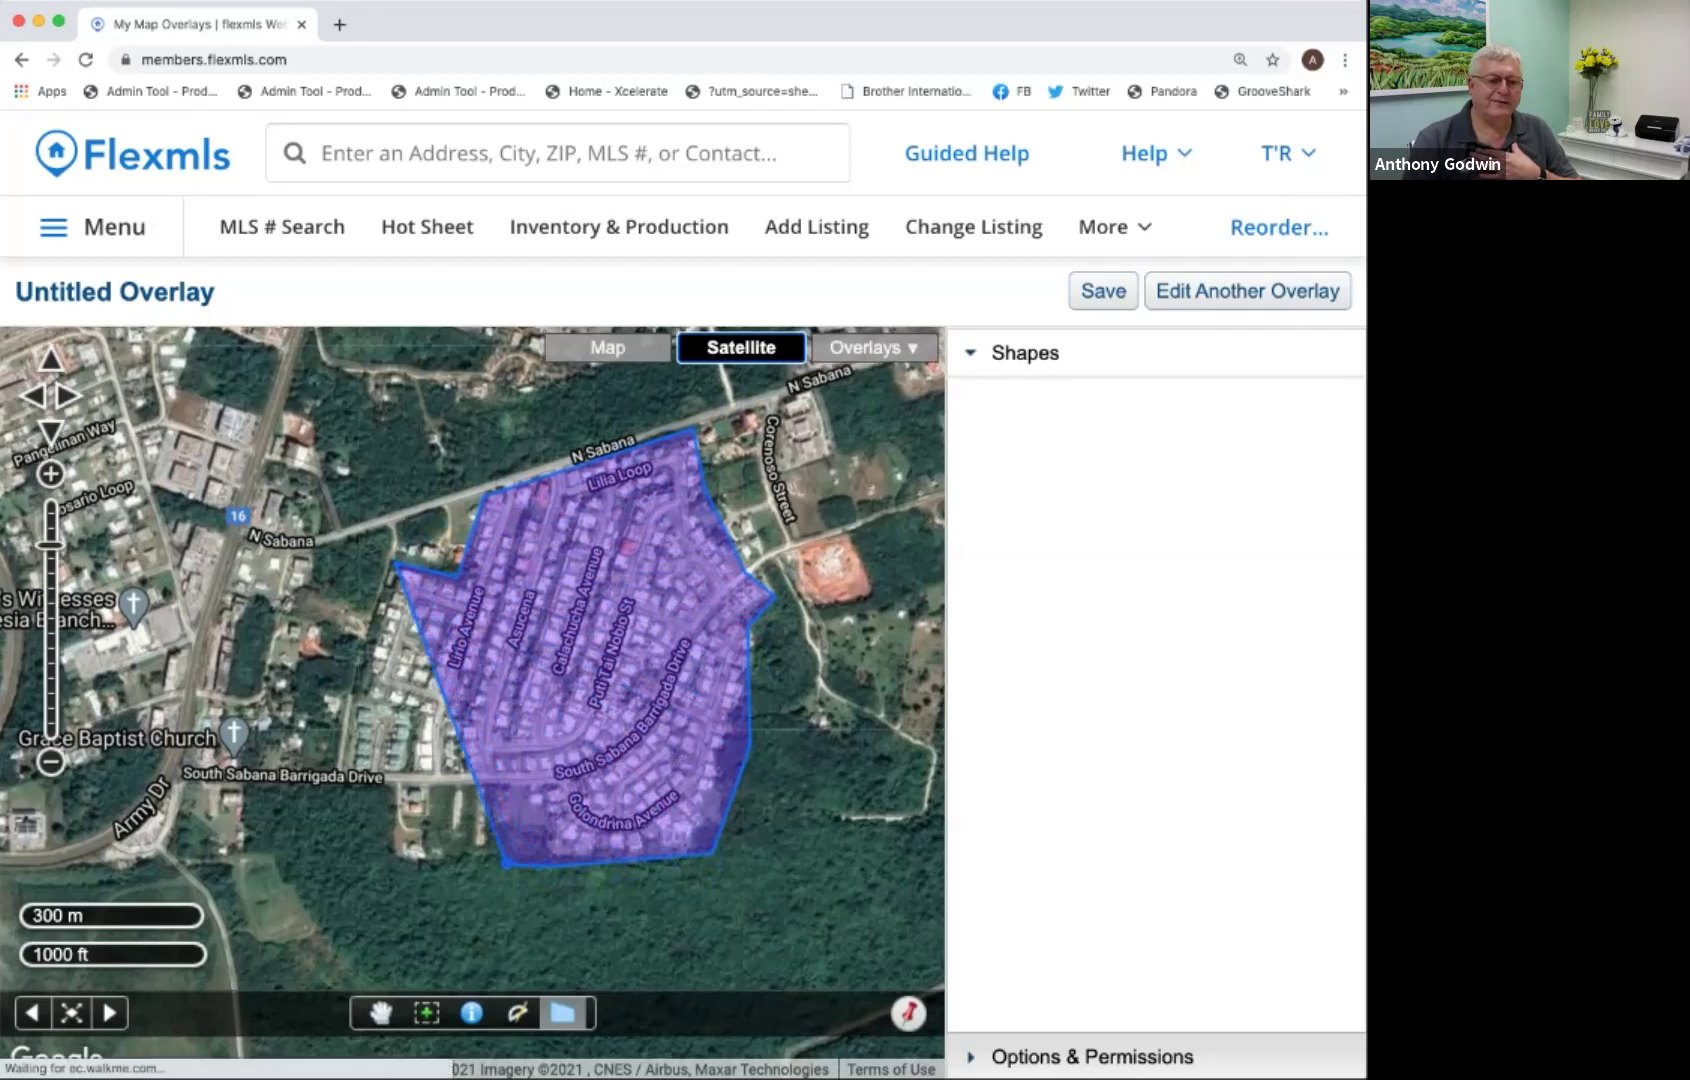
click(492, 828)
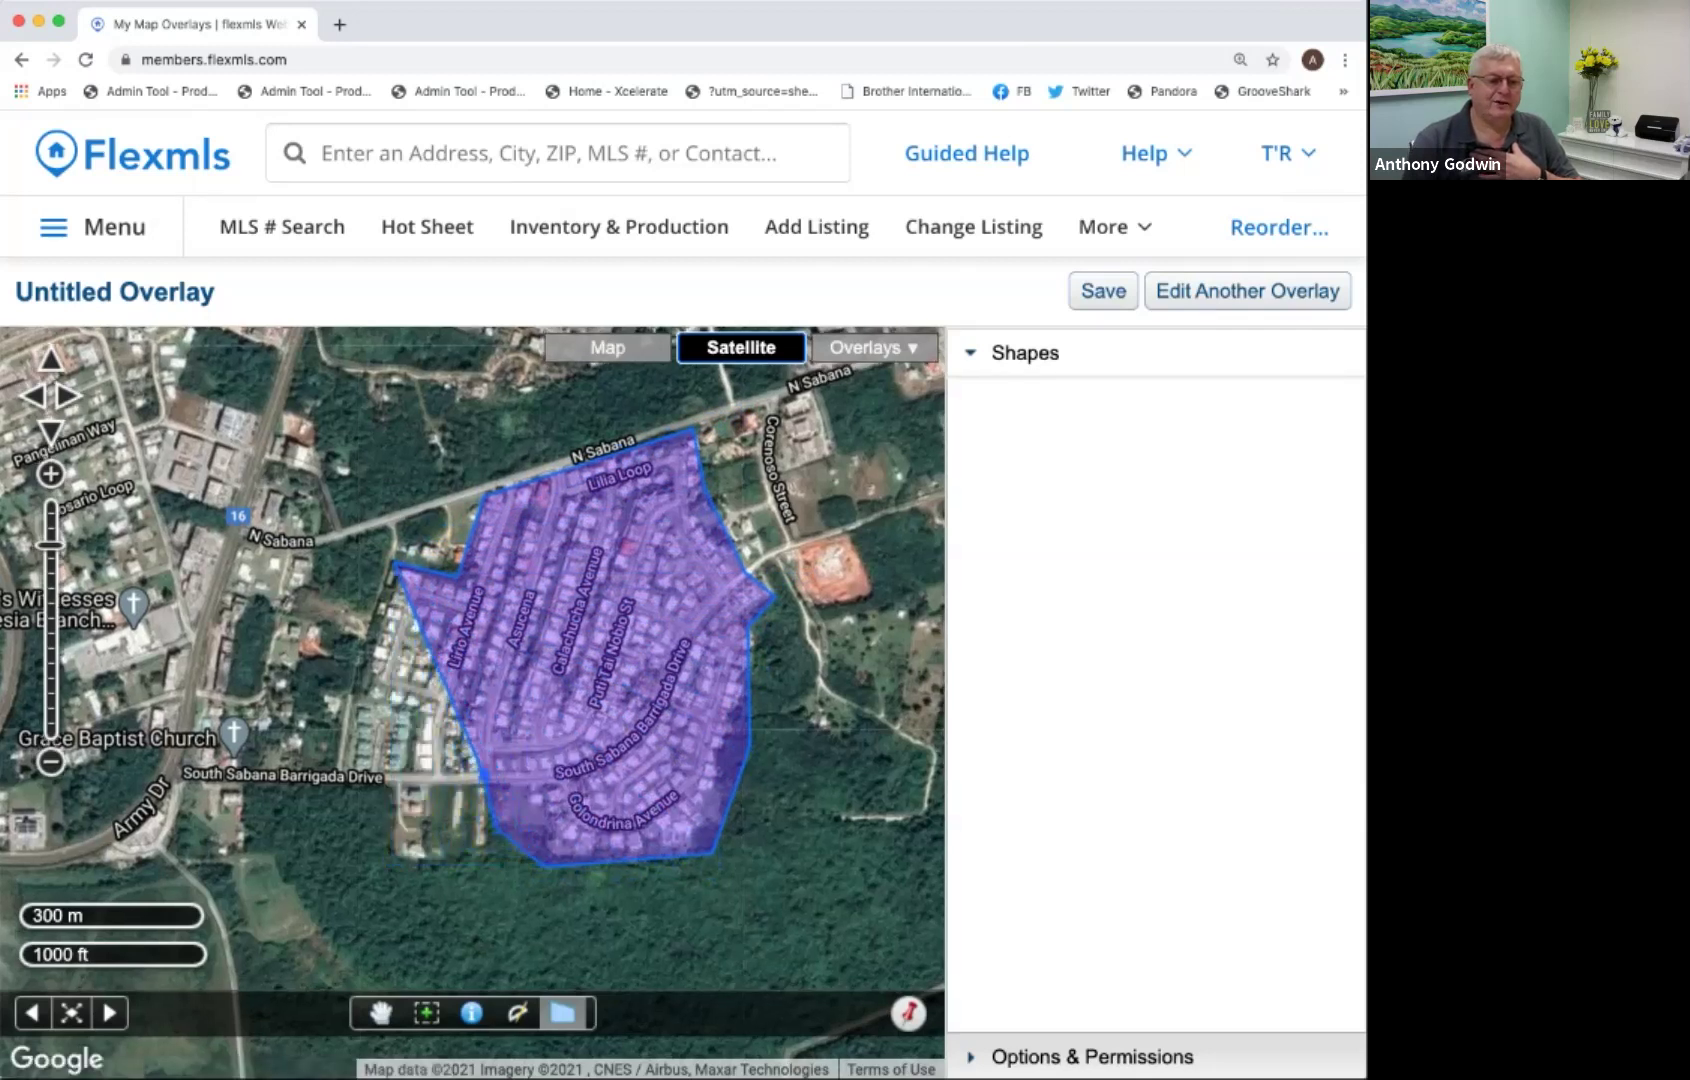
click(485, 779)
click(410, 776)
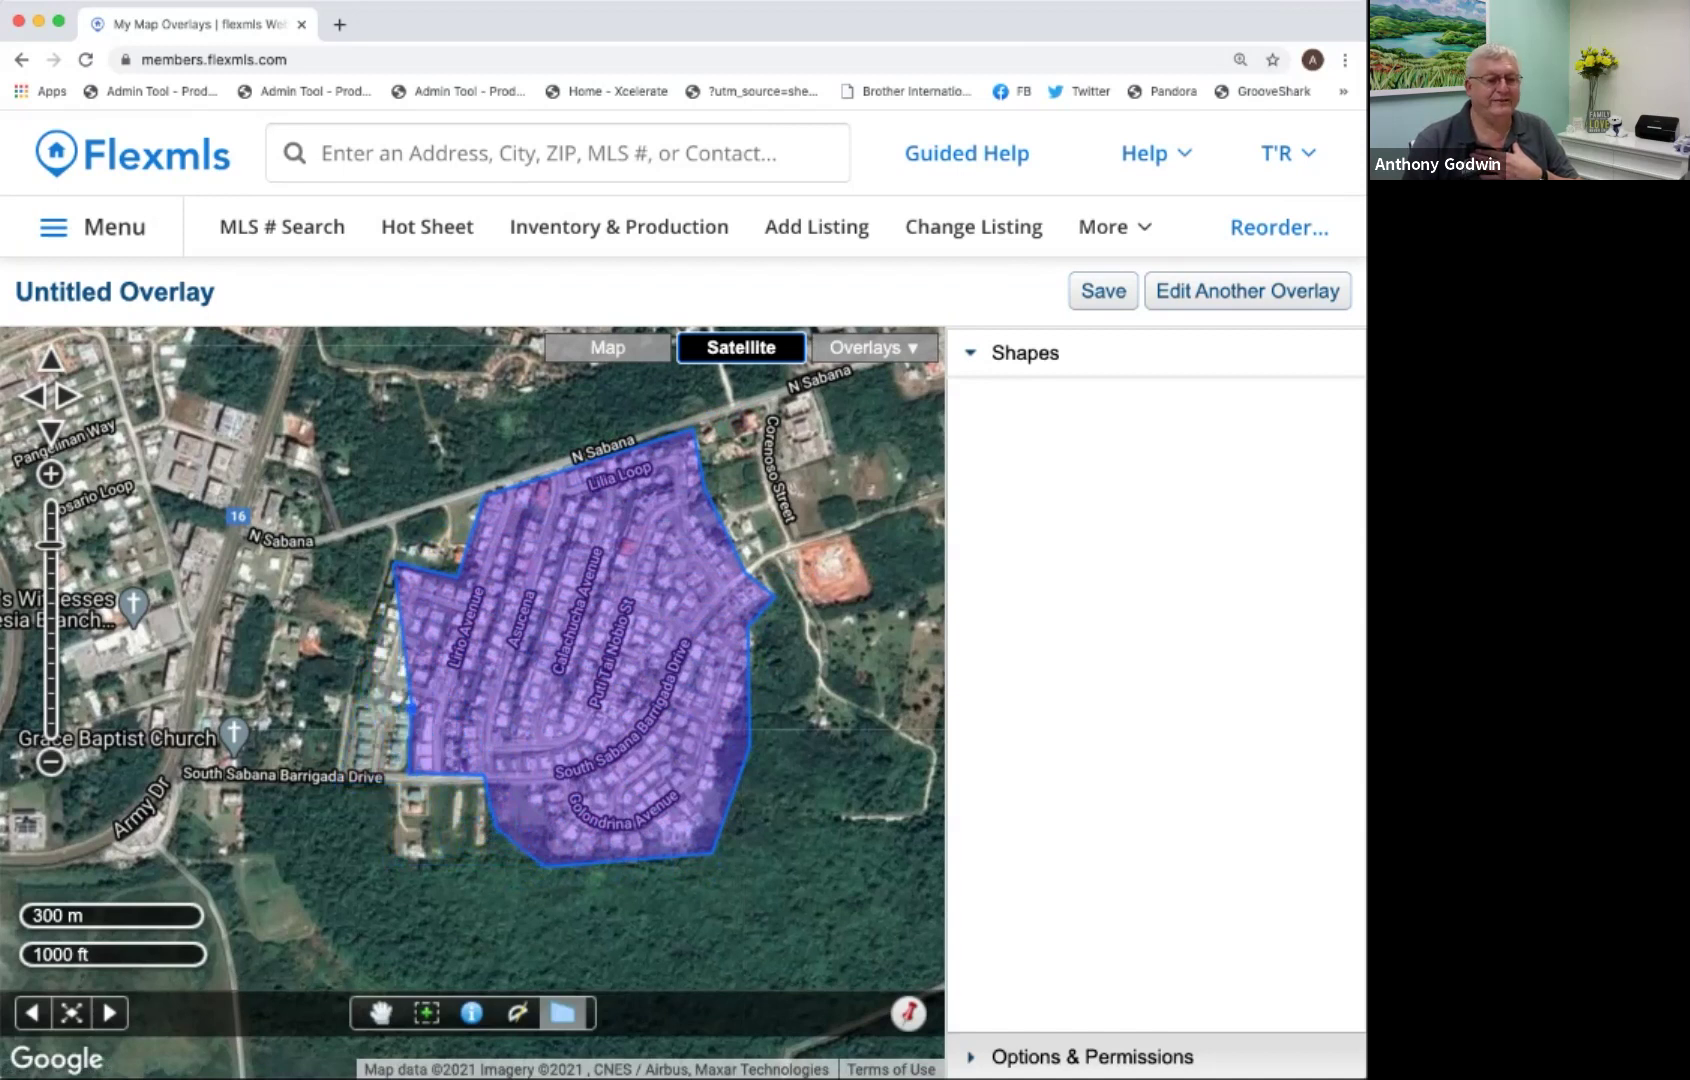
click(413, 712)
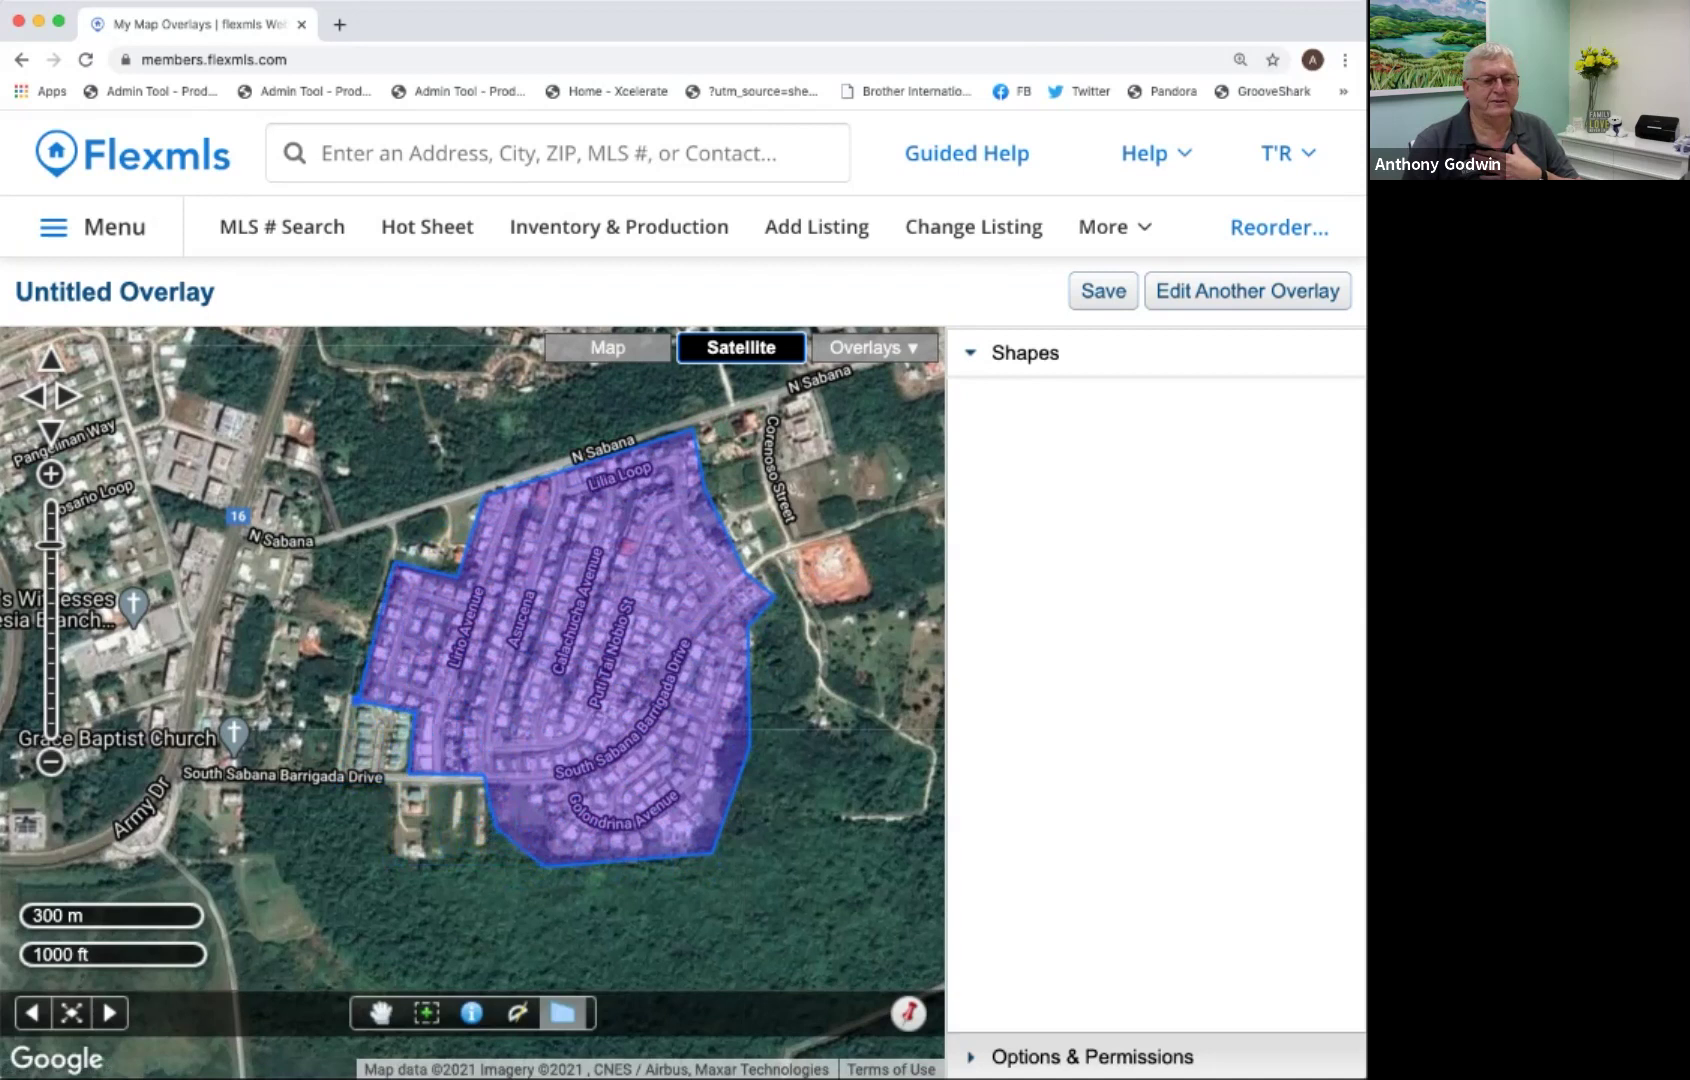
double_click(355, 698)
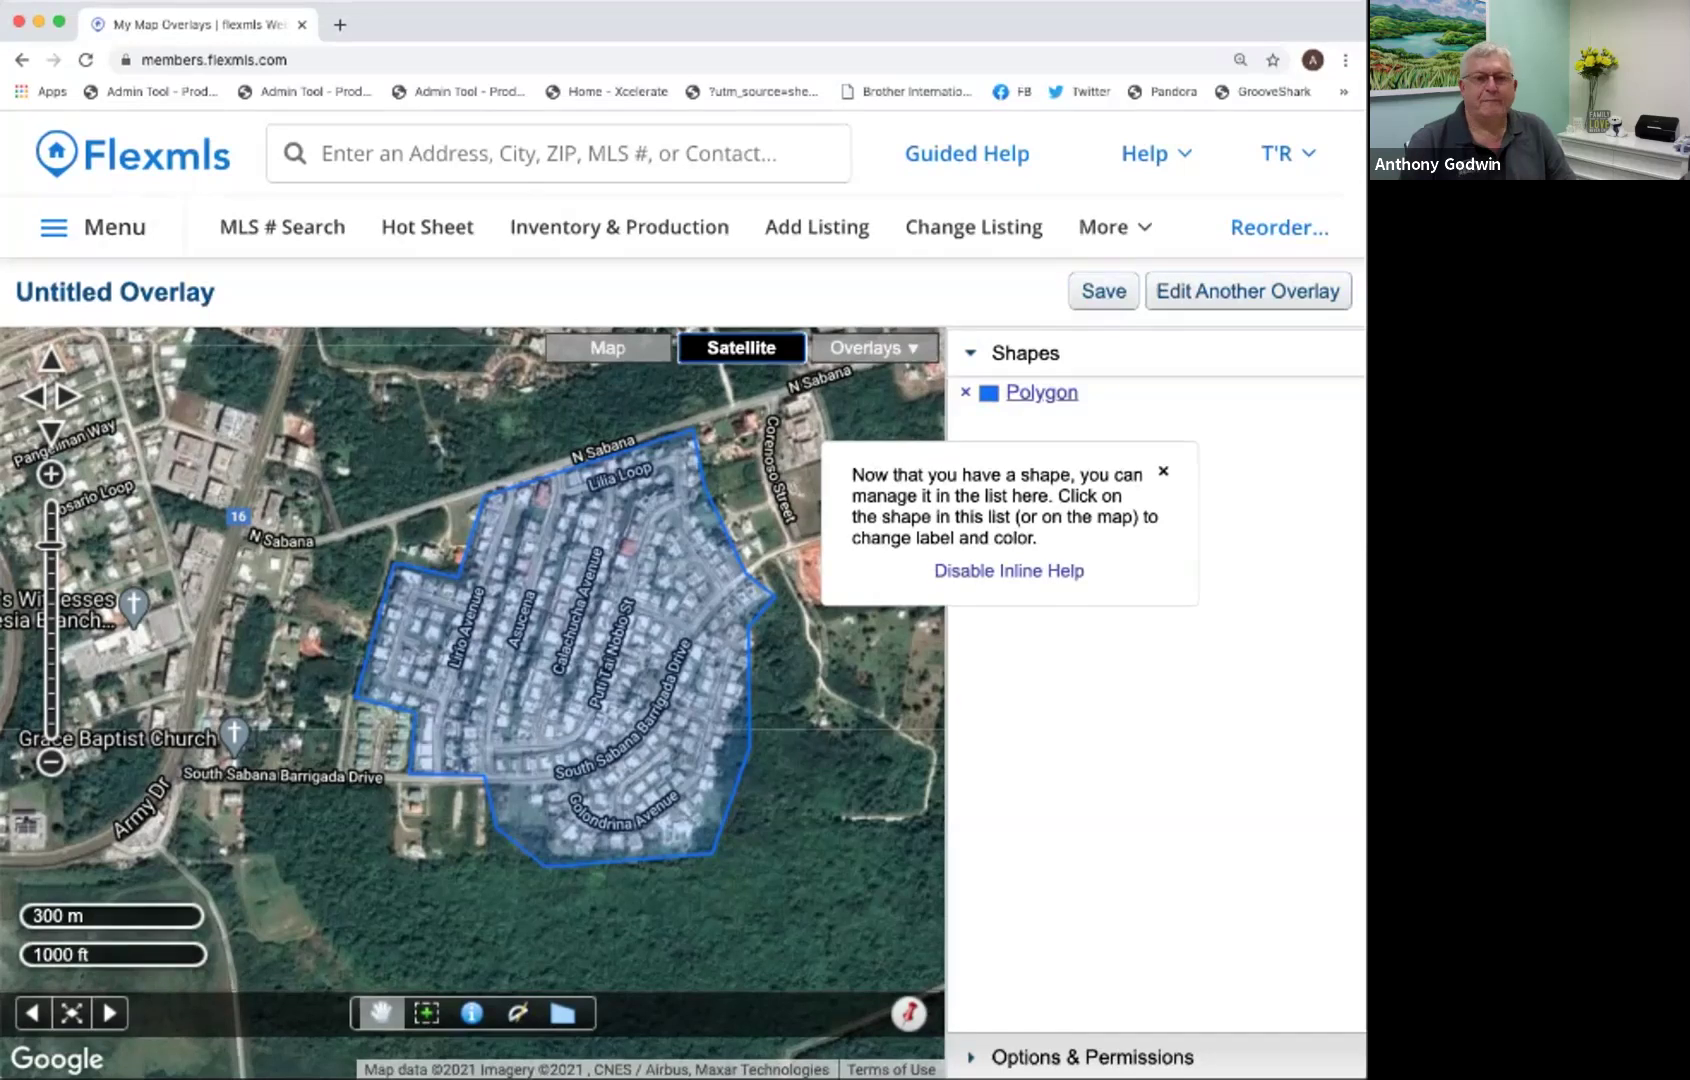
Save the polygon as a new overlay named "Barrigada Hts - TEST".
click(1102, 290)
text(Barrigada Hts)
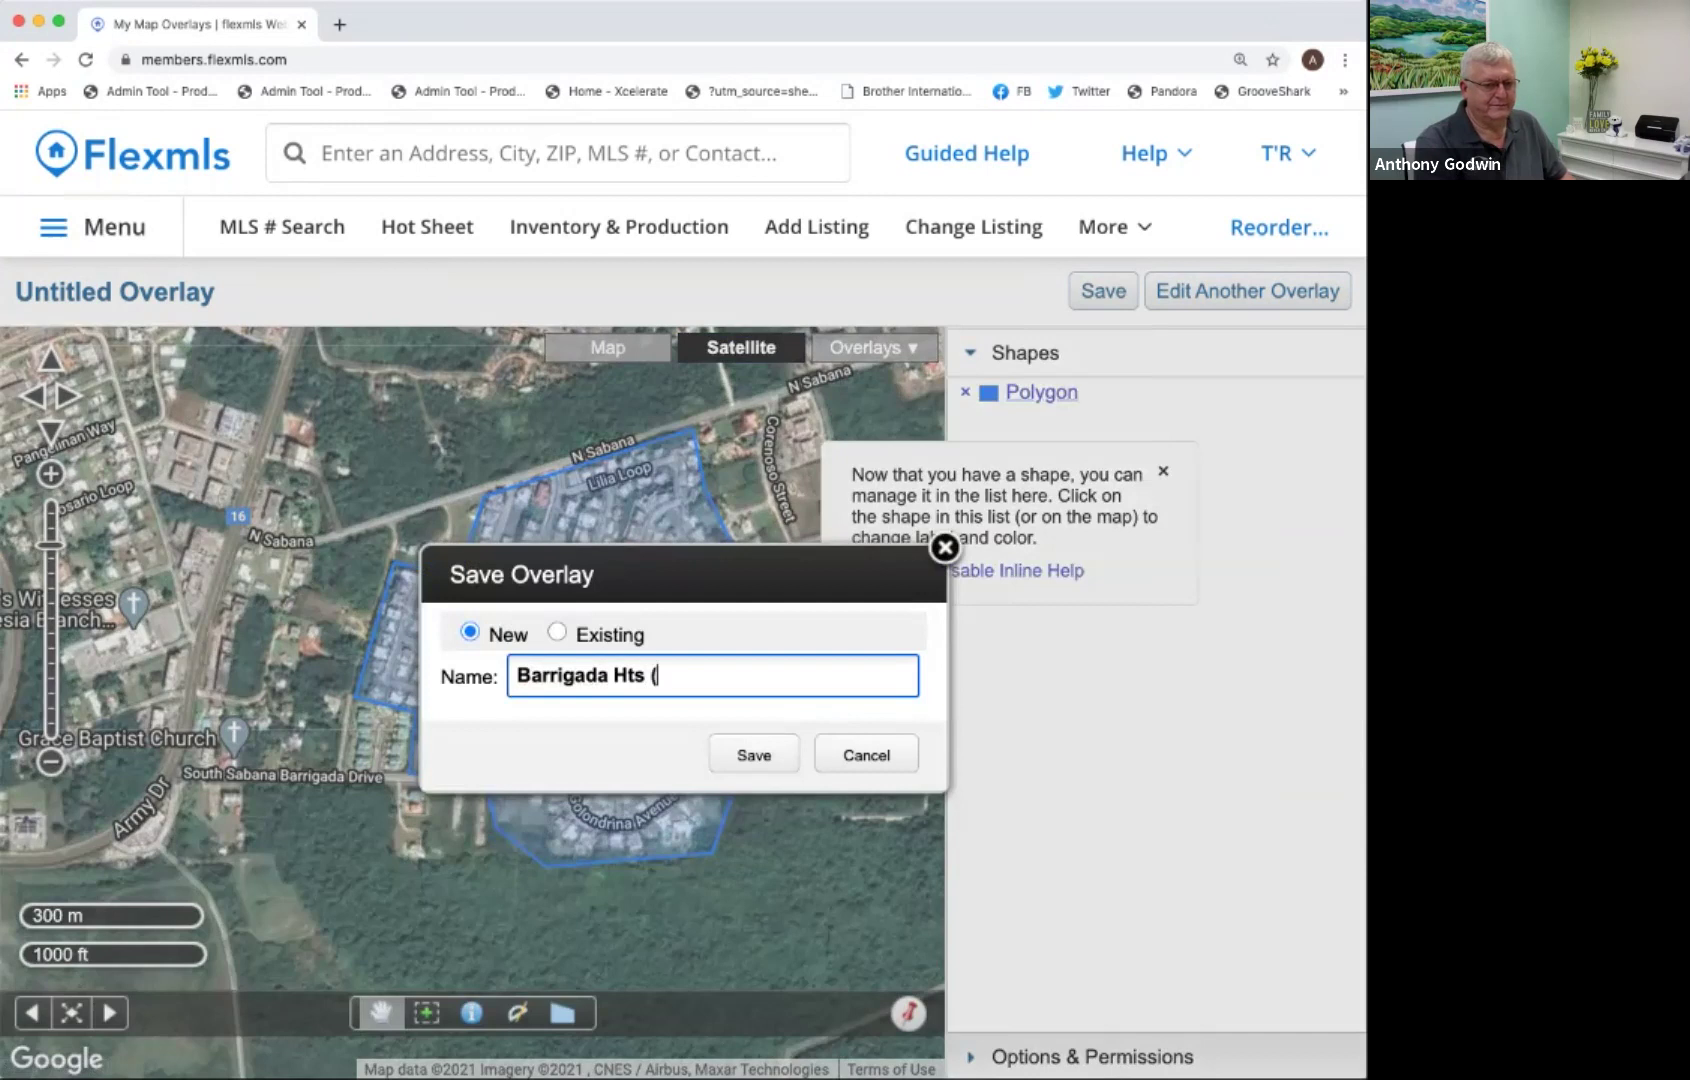
text( - TEST)
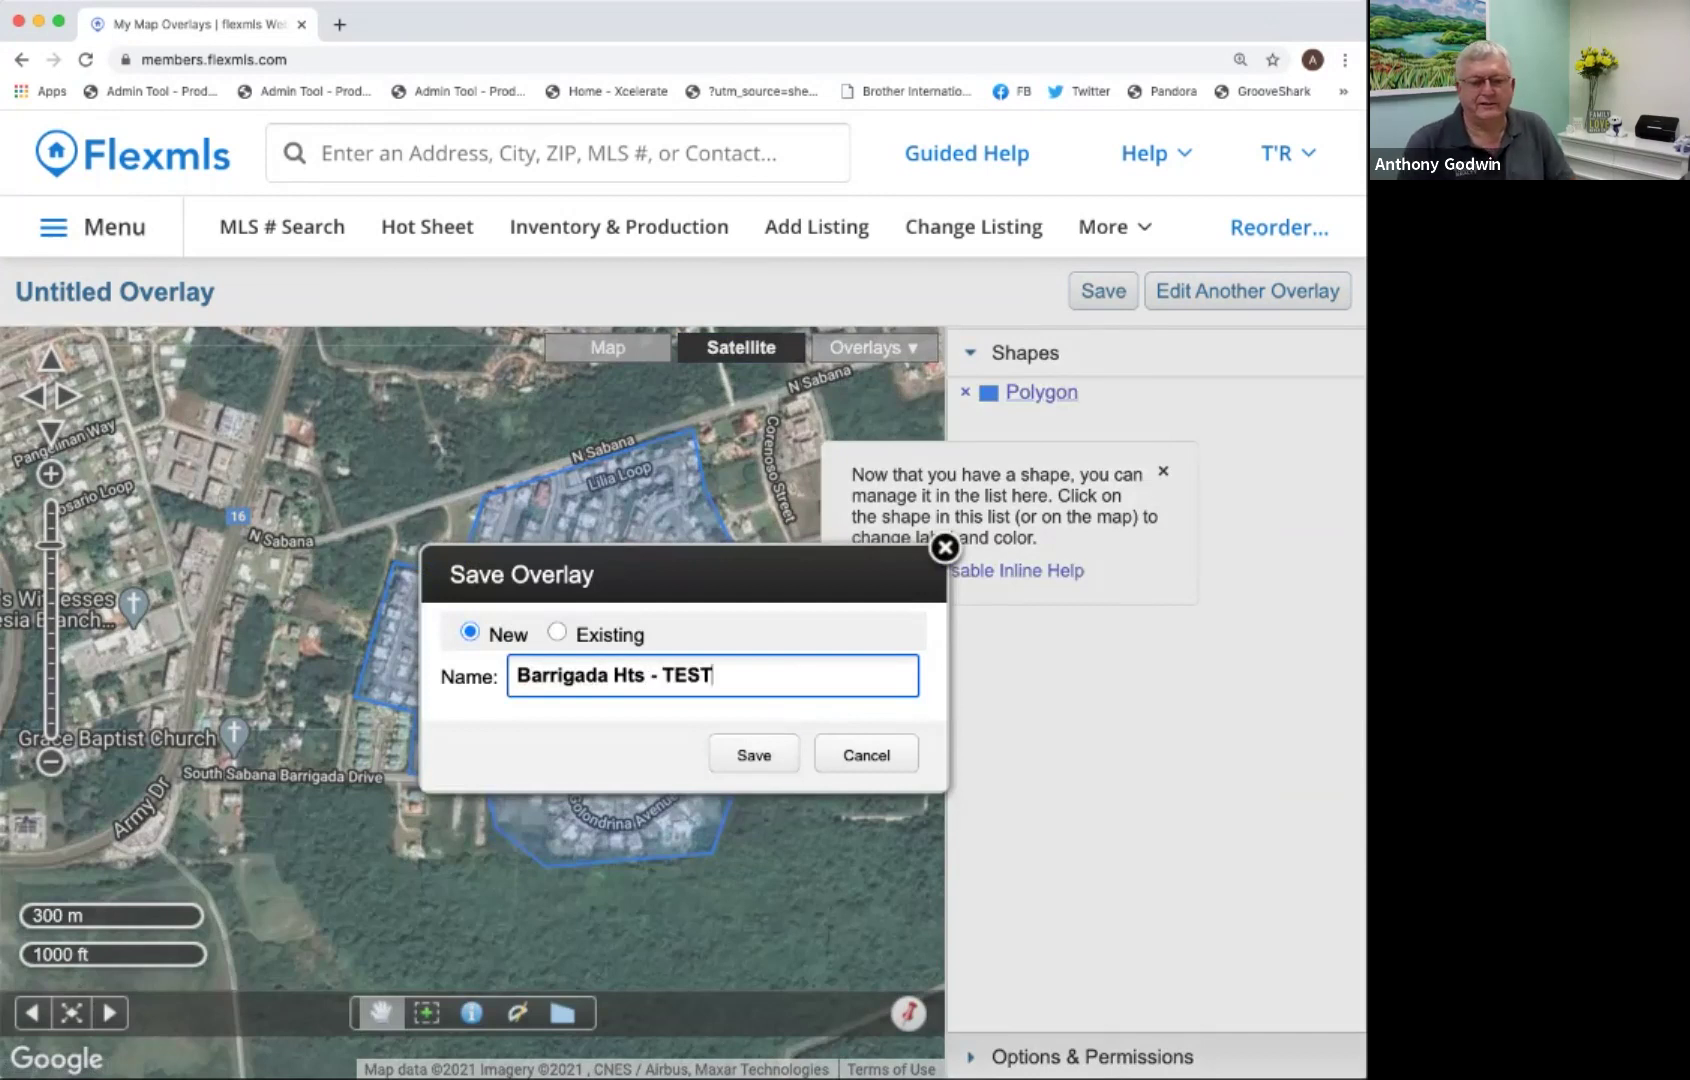
key(Tab)
key(Return)
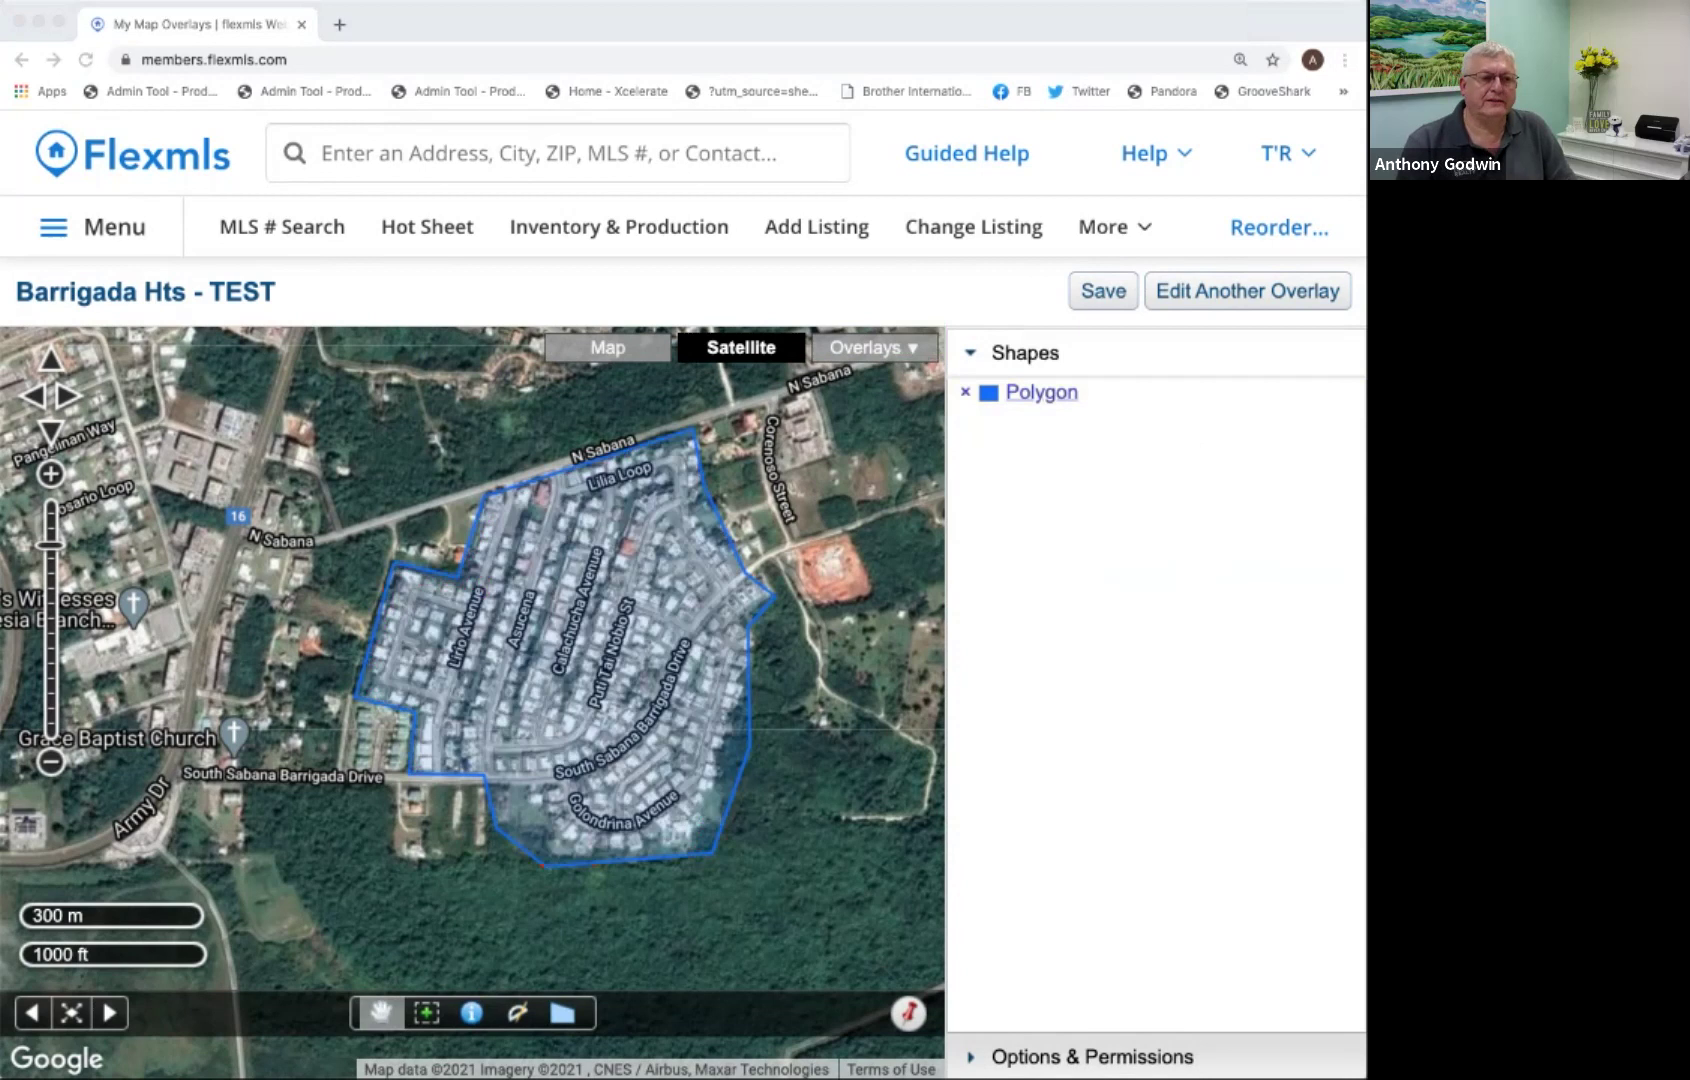
Return to the list of personal map overlays and start another new overlay.
click(92, 227)
scroll(156, 611, down, 10)
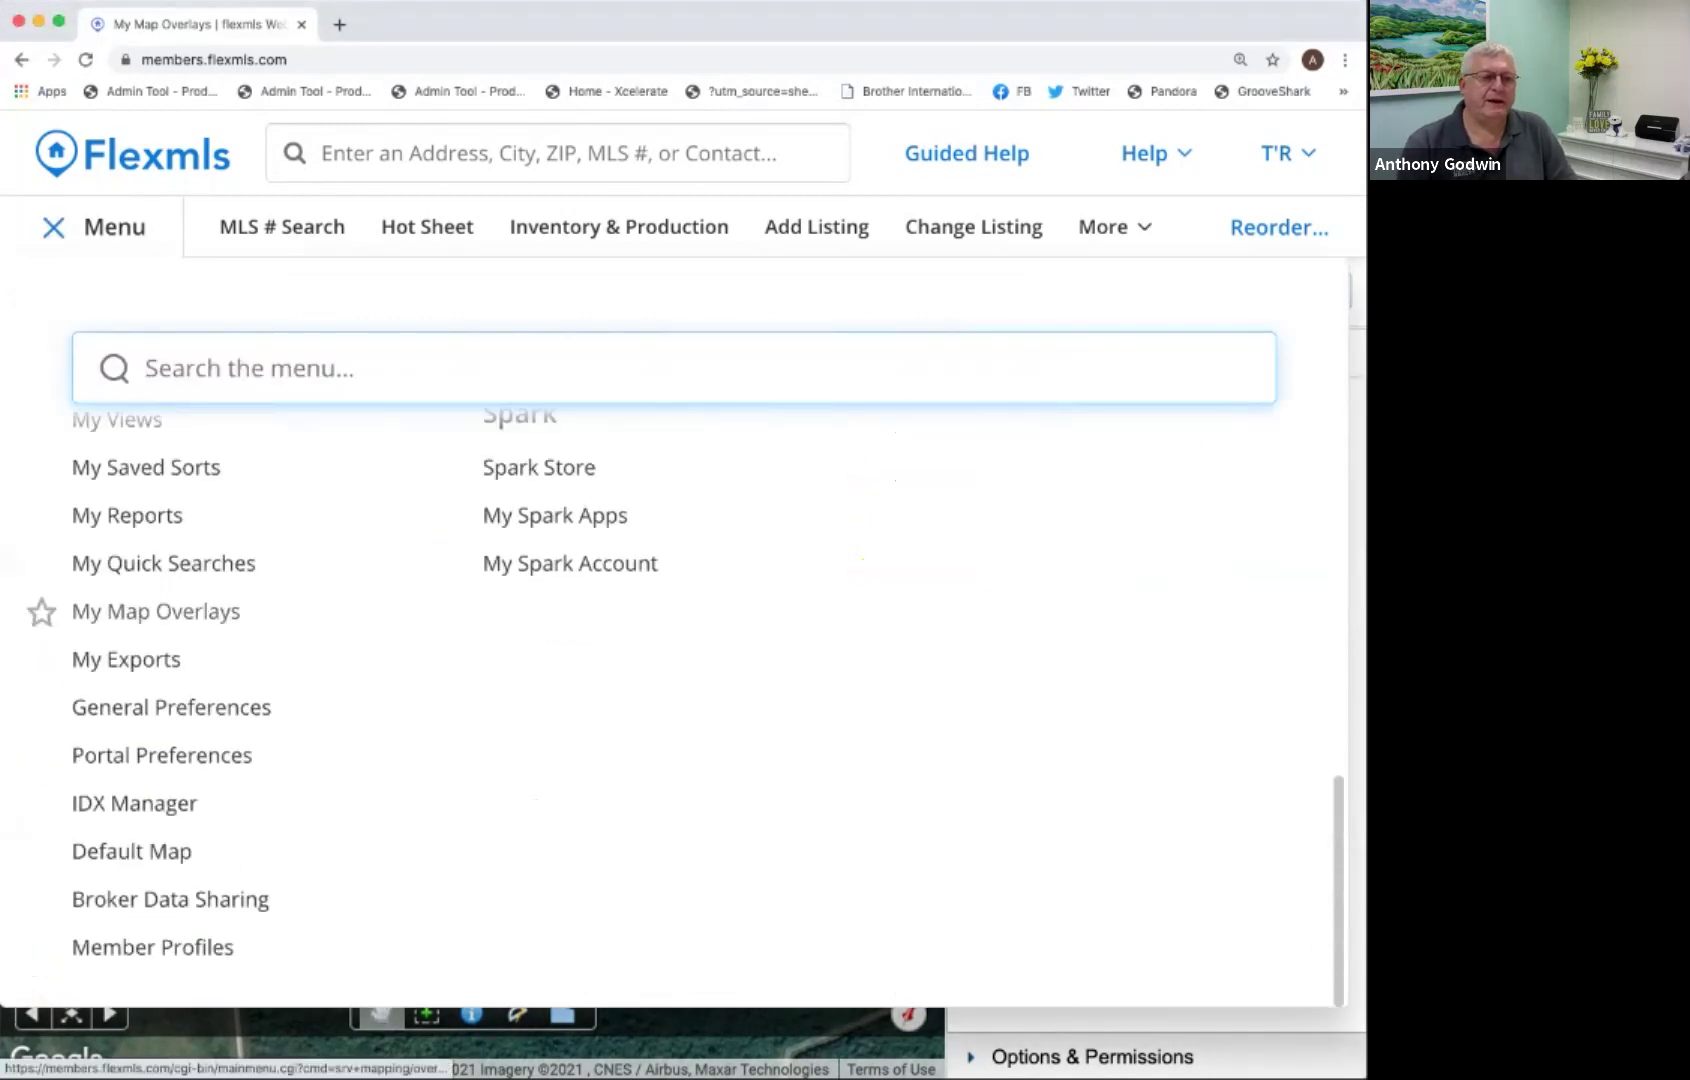
click(156, 611)
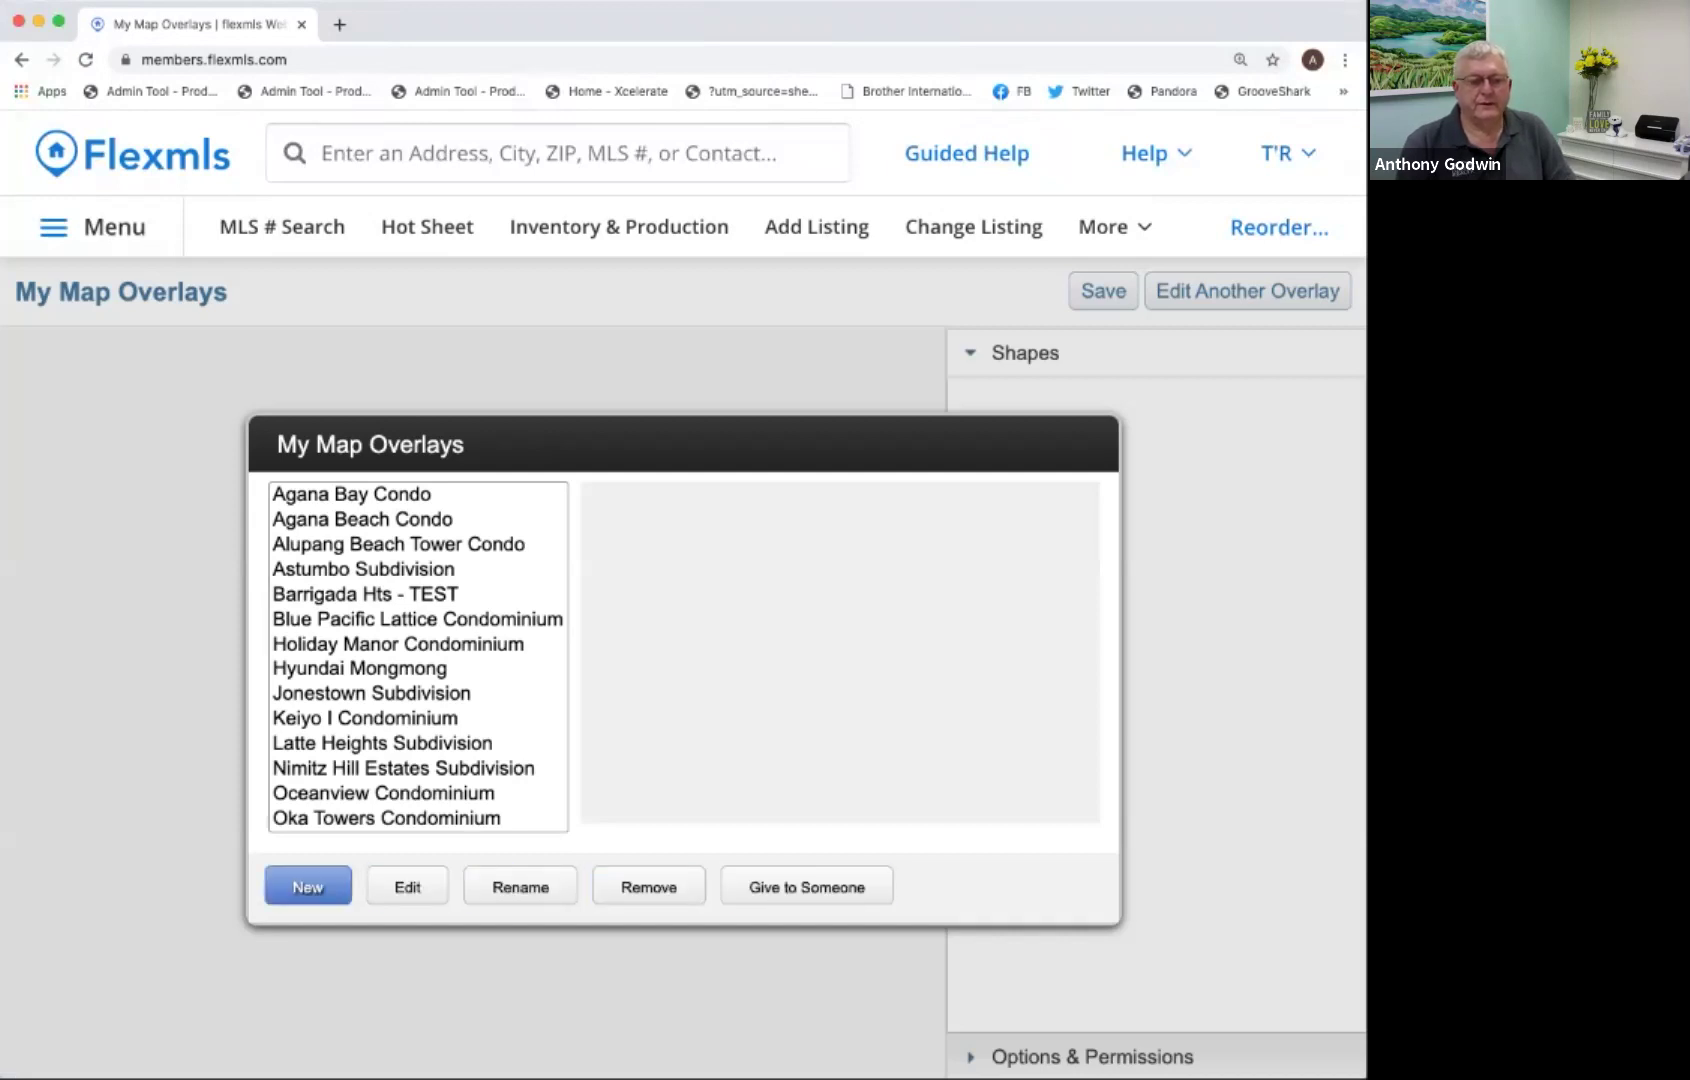
click(308, 886)
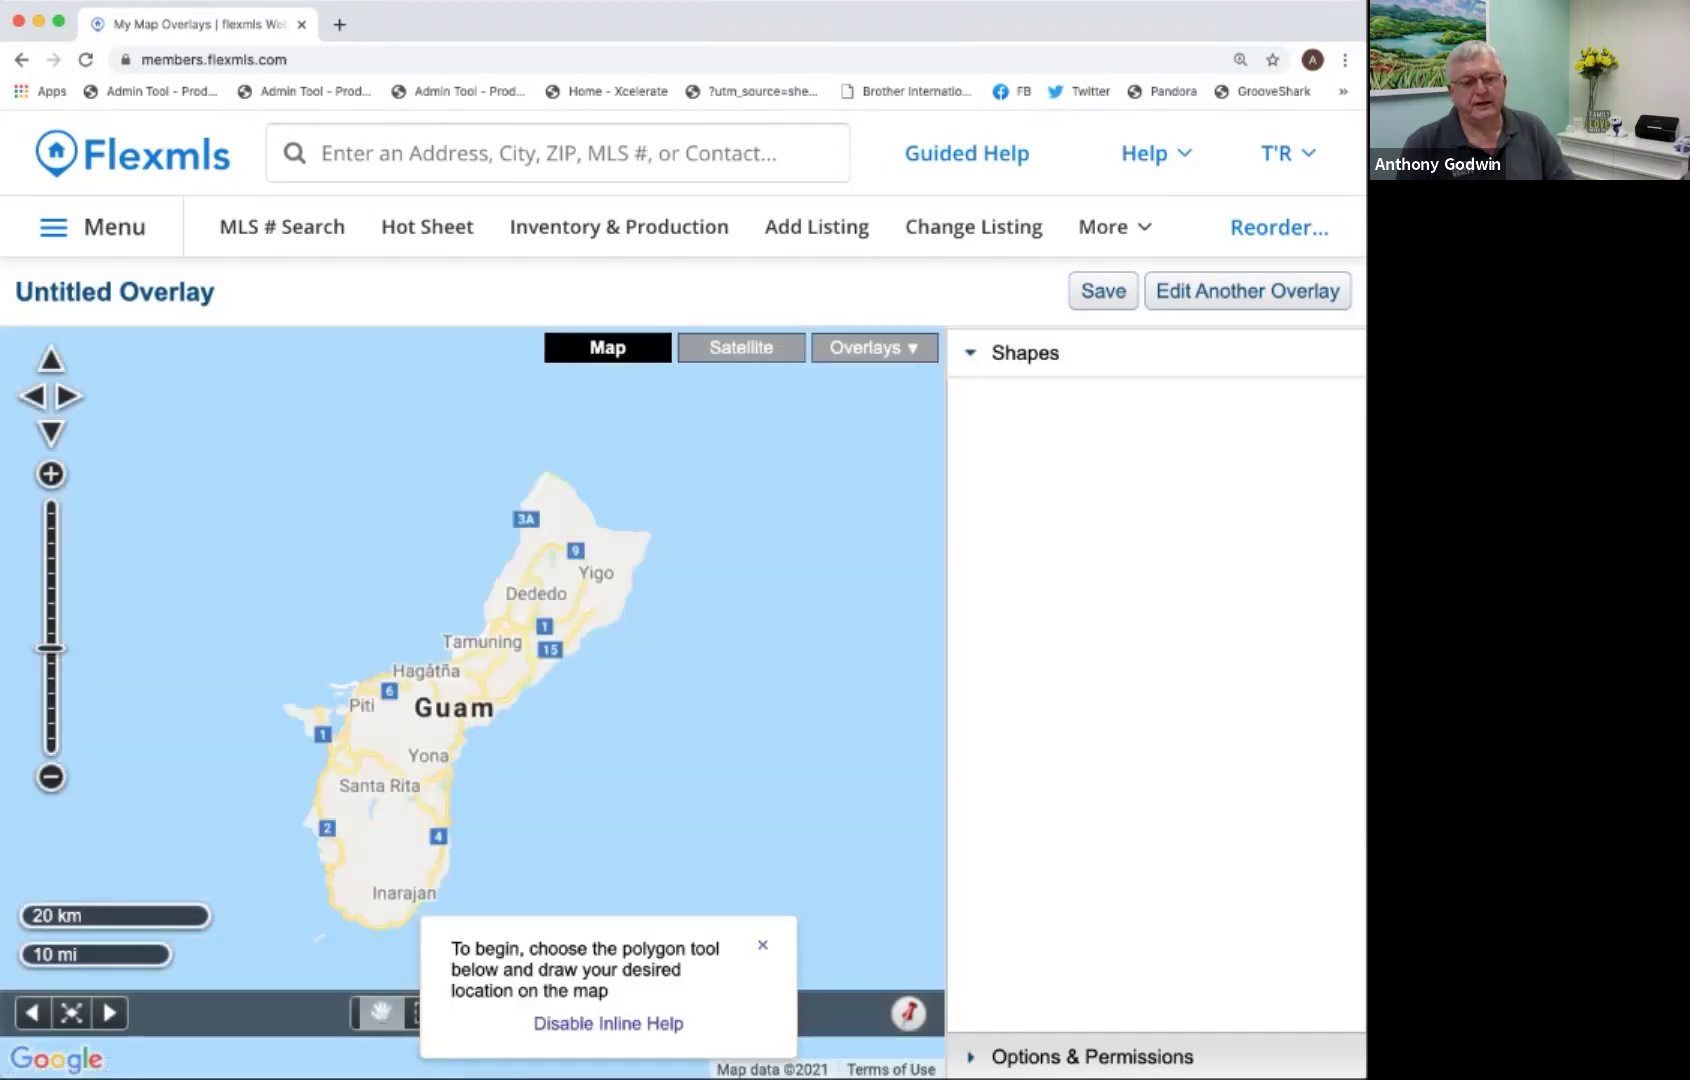
Locate Agana Heights on the new overlay's map and activate the tool for drawing a polygon.
click(762, 944)
drag(50, 648, 50, 605)
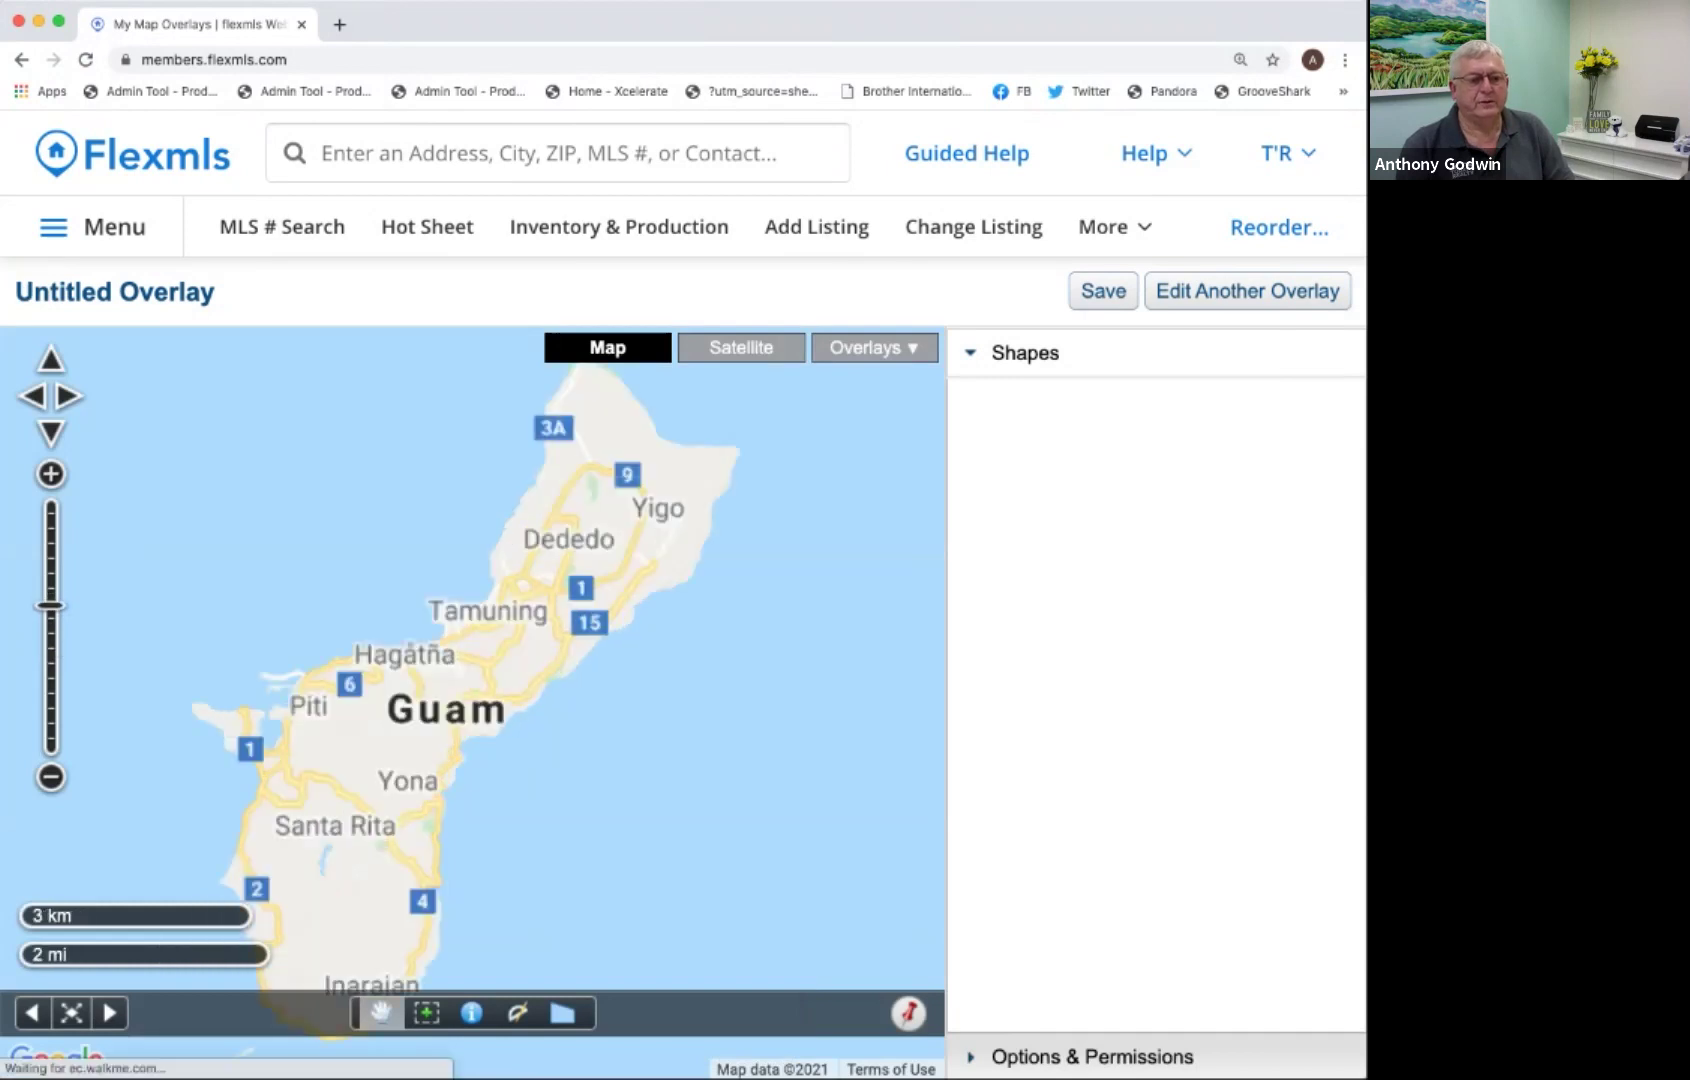
drag(472, 660, 559, 711)
drag(472, 660, 536, 687)
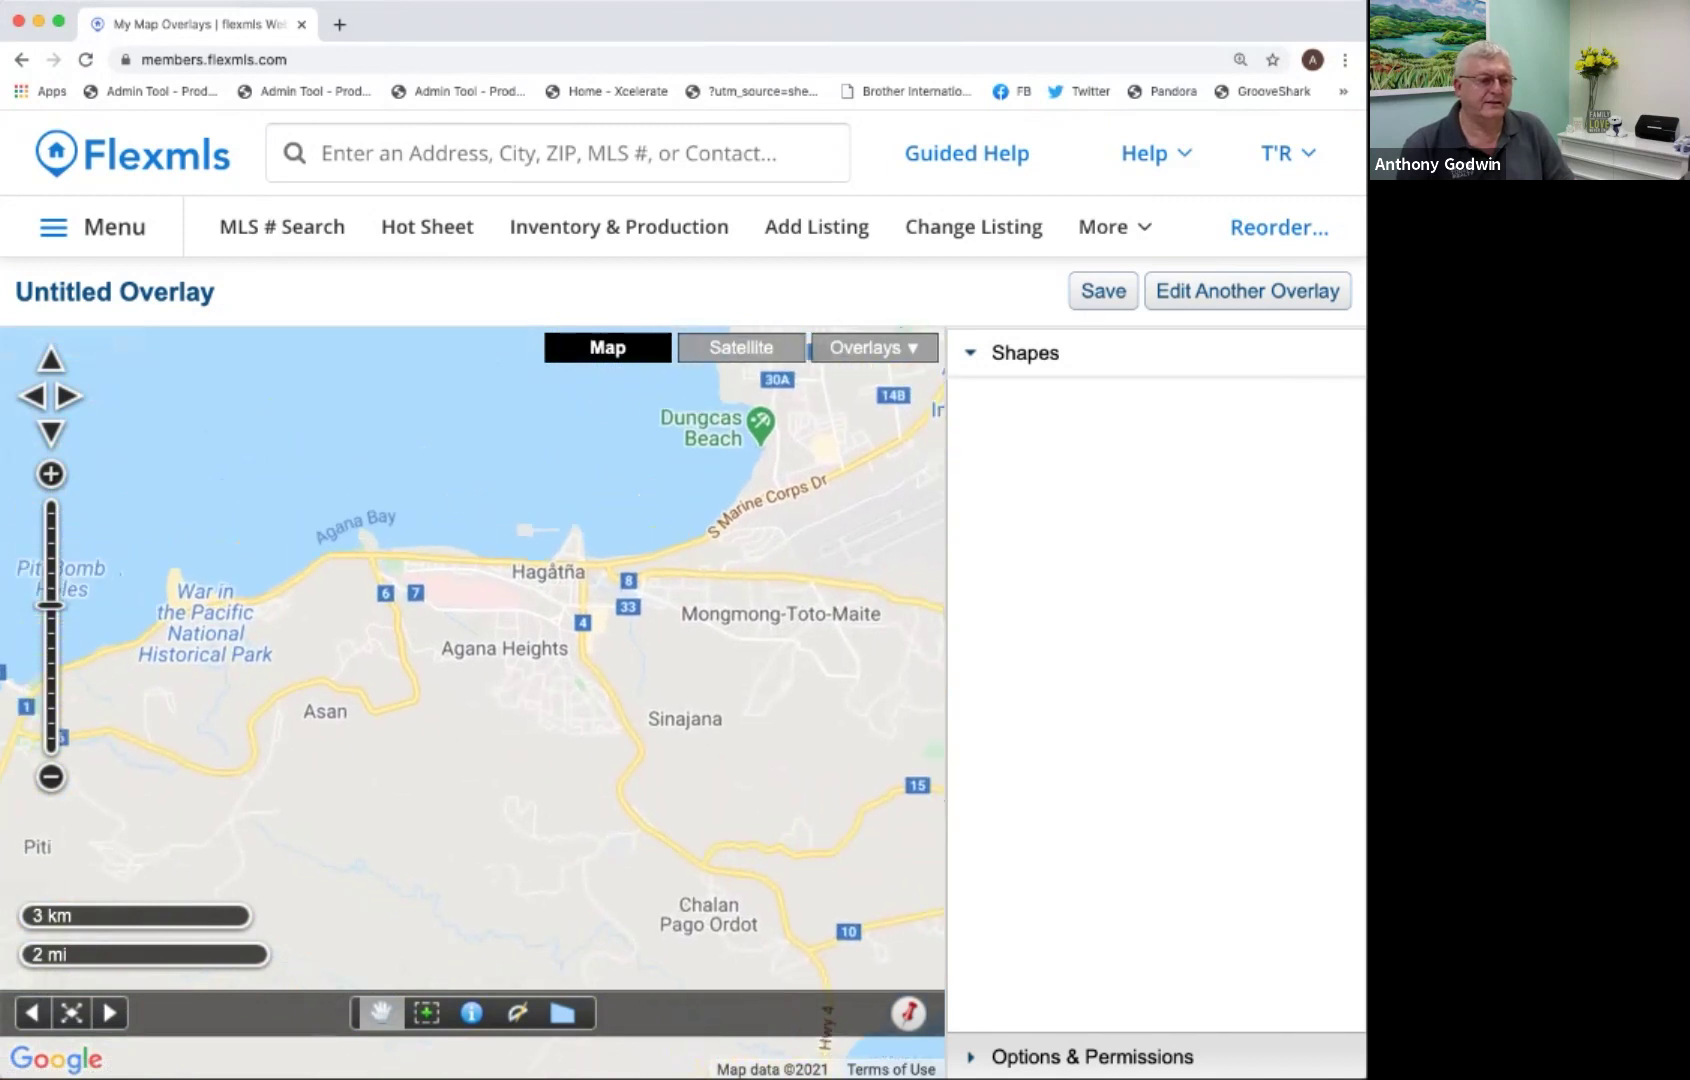
drag(50, 605, 50, 588)
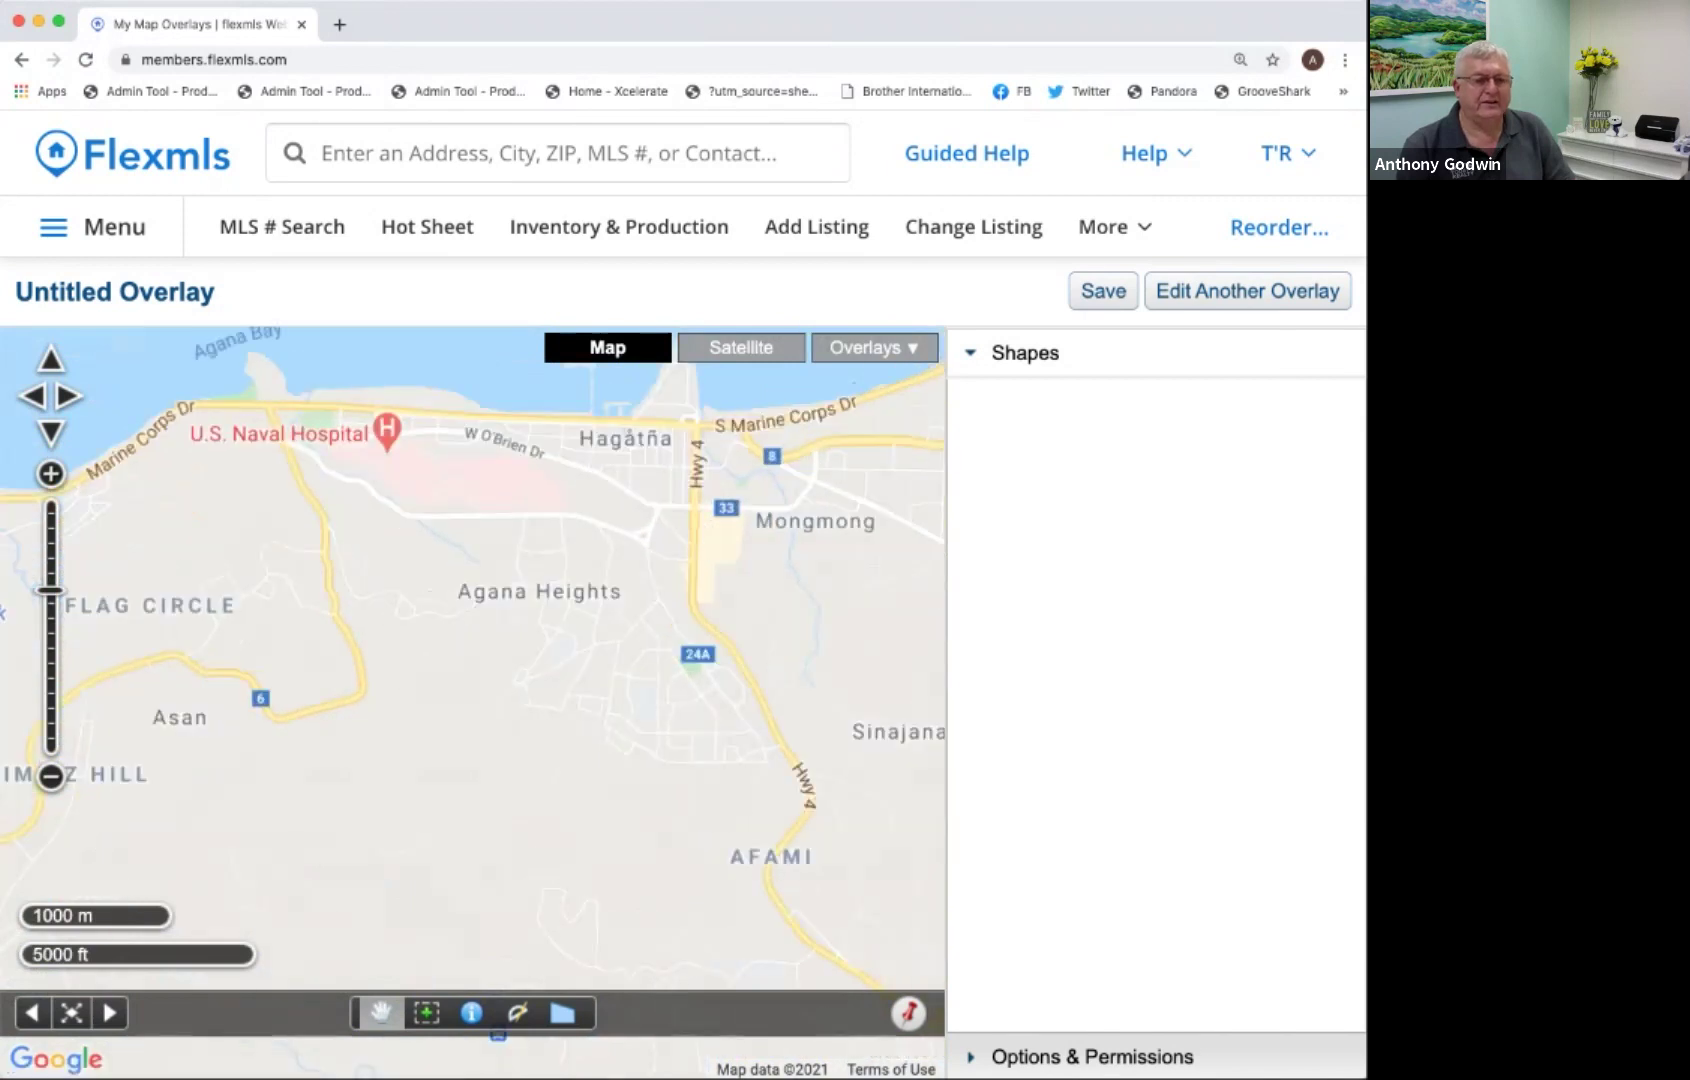
drag(472, 660, 411, 711)
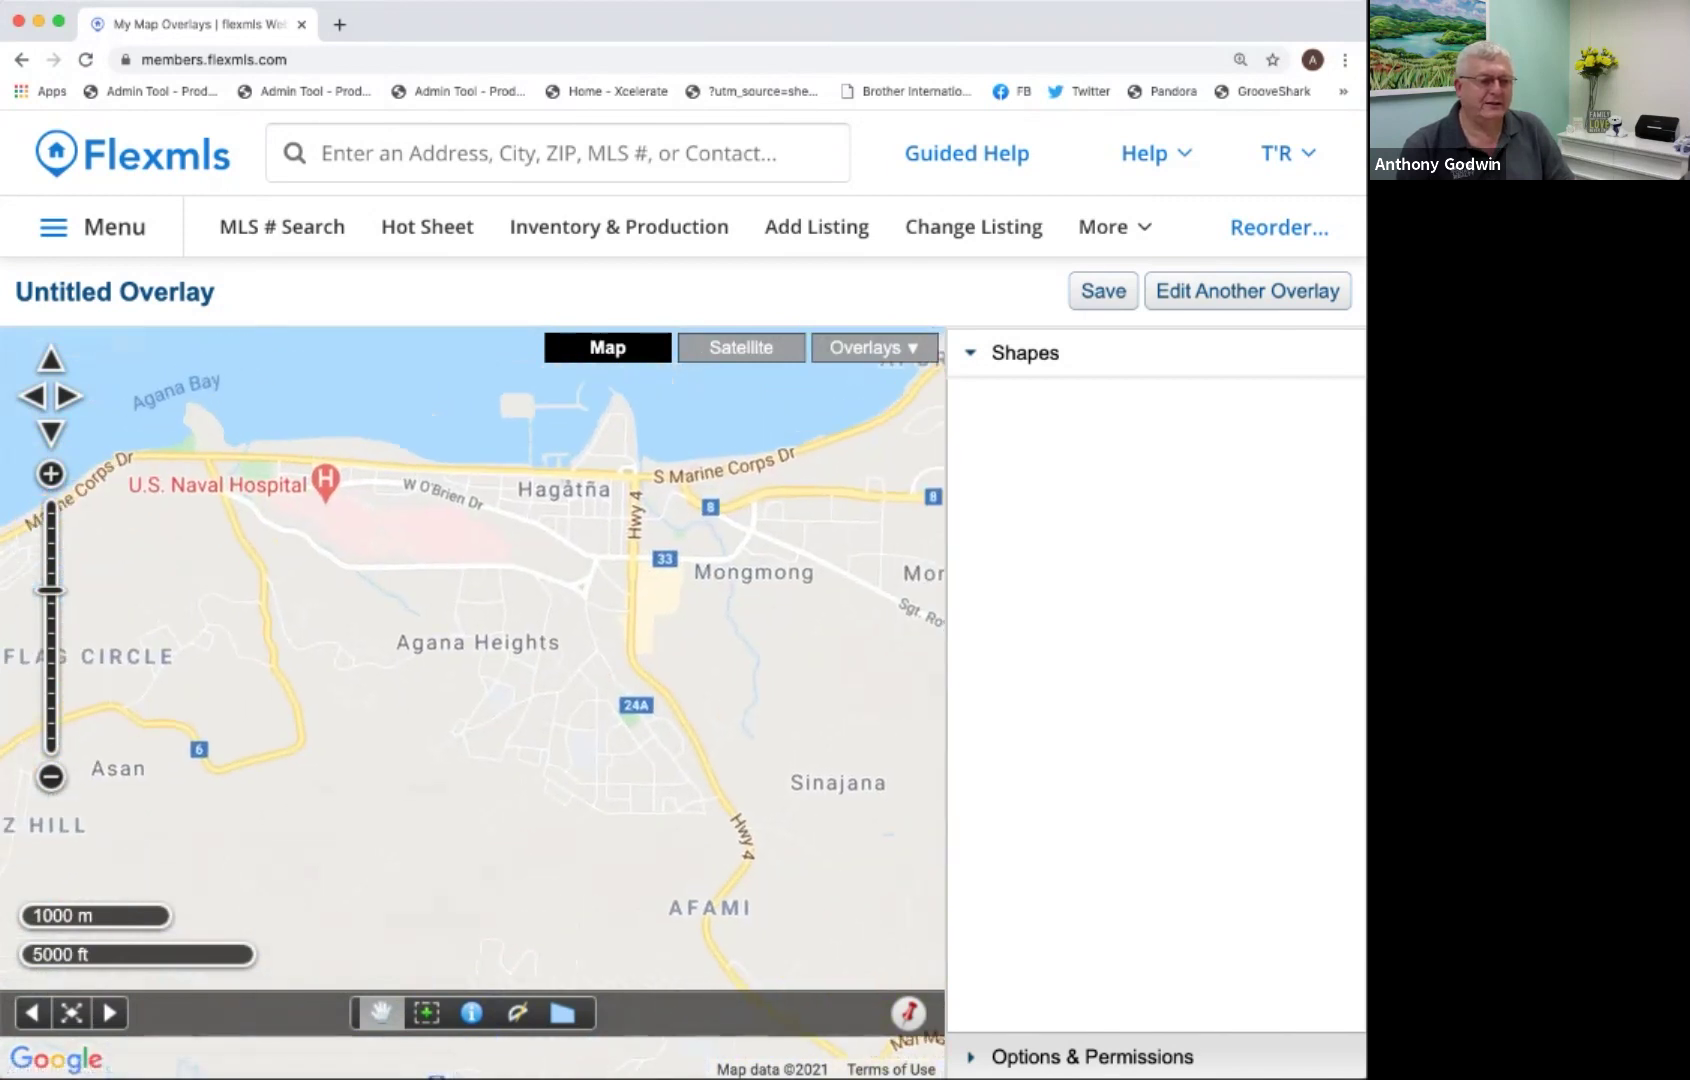
scroll(600, 710, up, 1)
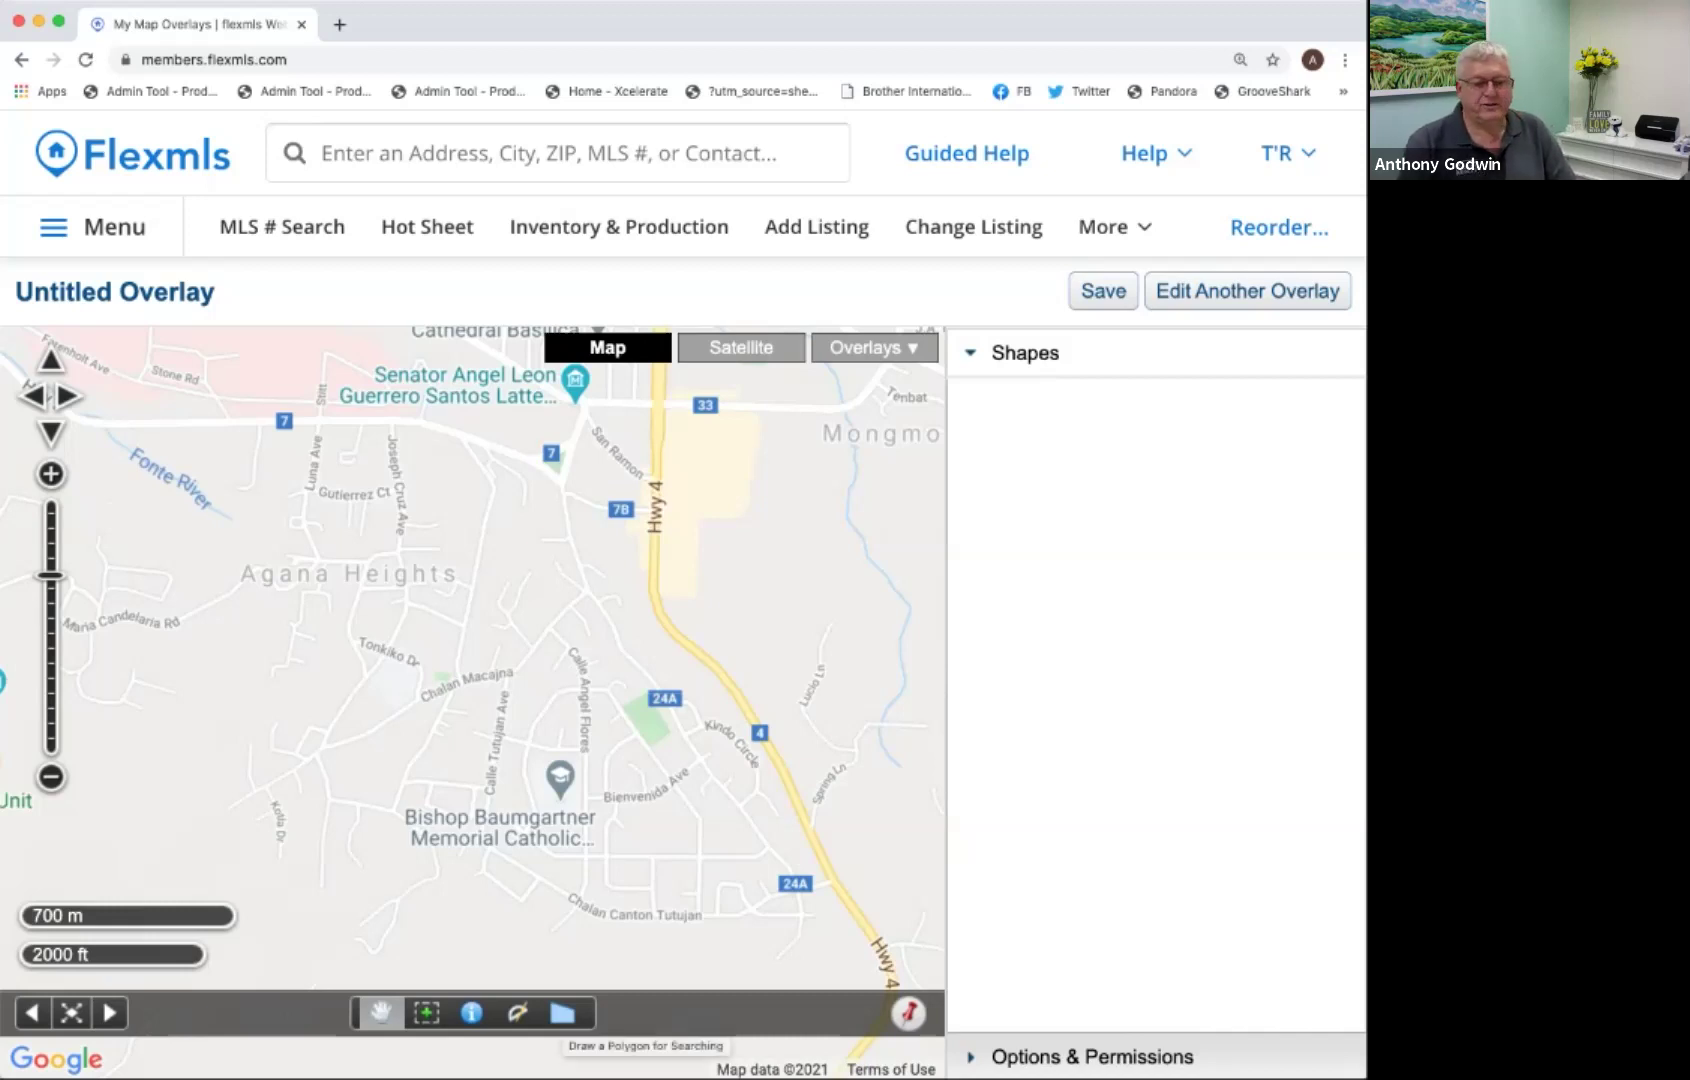
click(563, 1013)
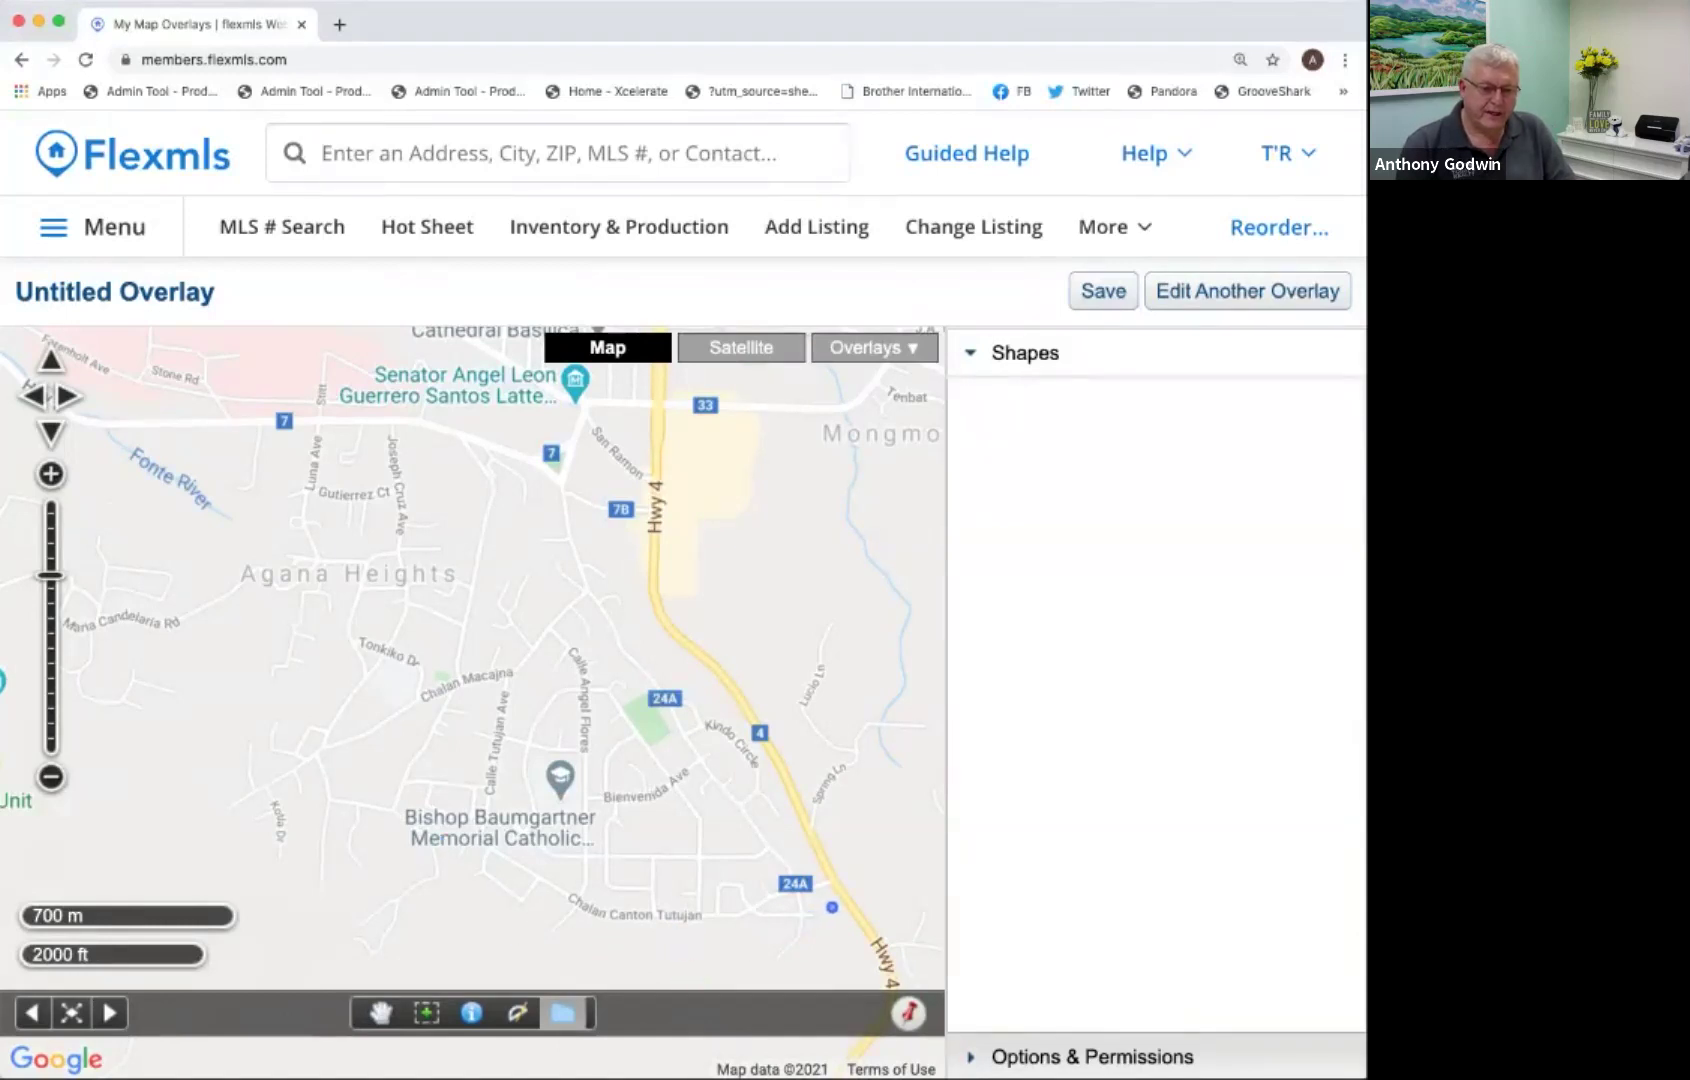
Draw a closed polygon around Agana Heights, from Hwy 4 below Chalan Canton Tutujan westward past Kella Dr, up to Route 7 and back along Hwy 4.
click(831, 907)
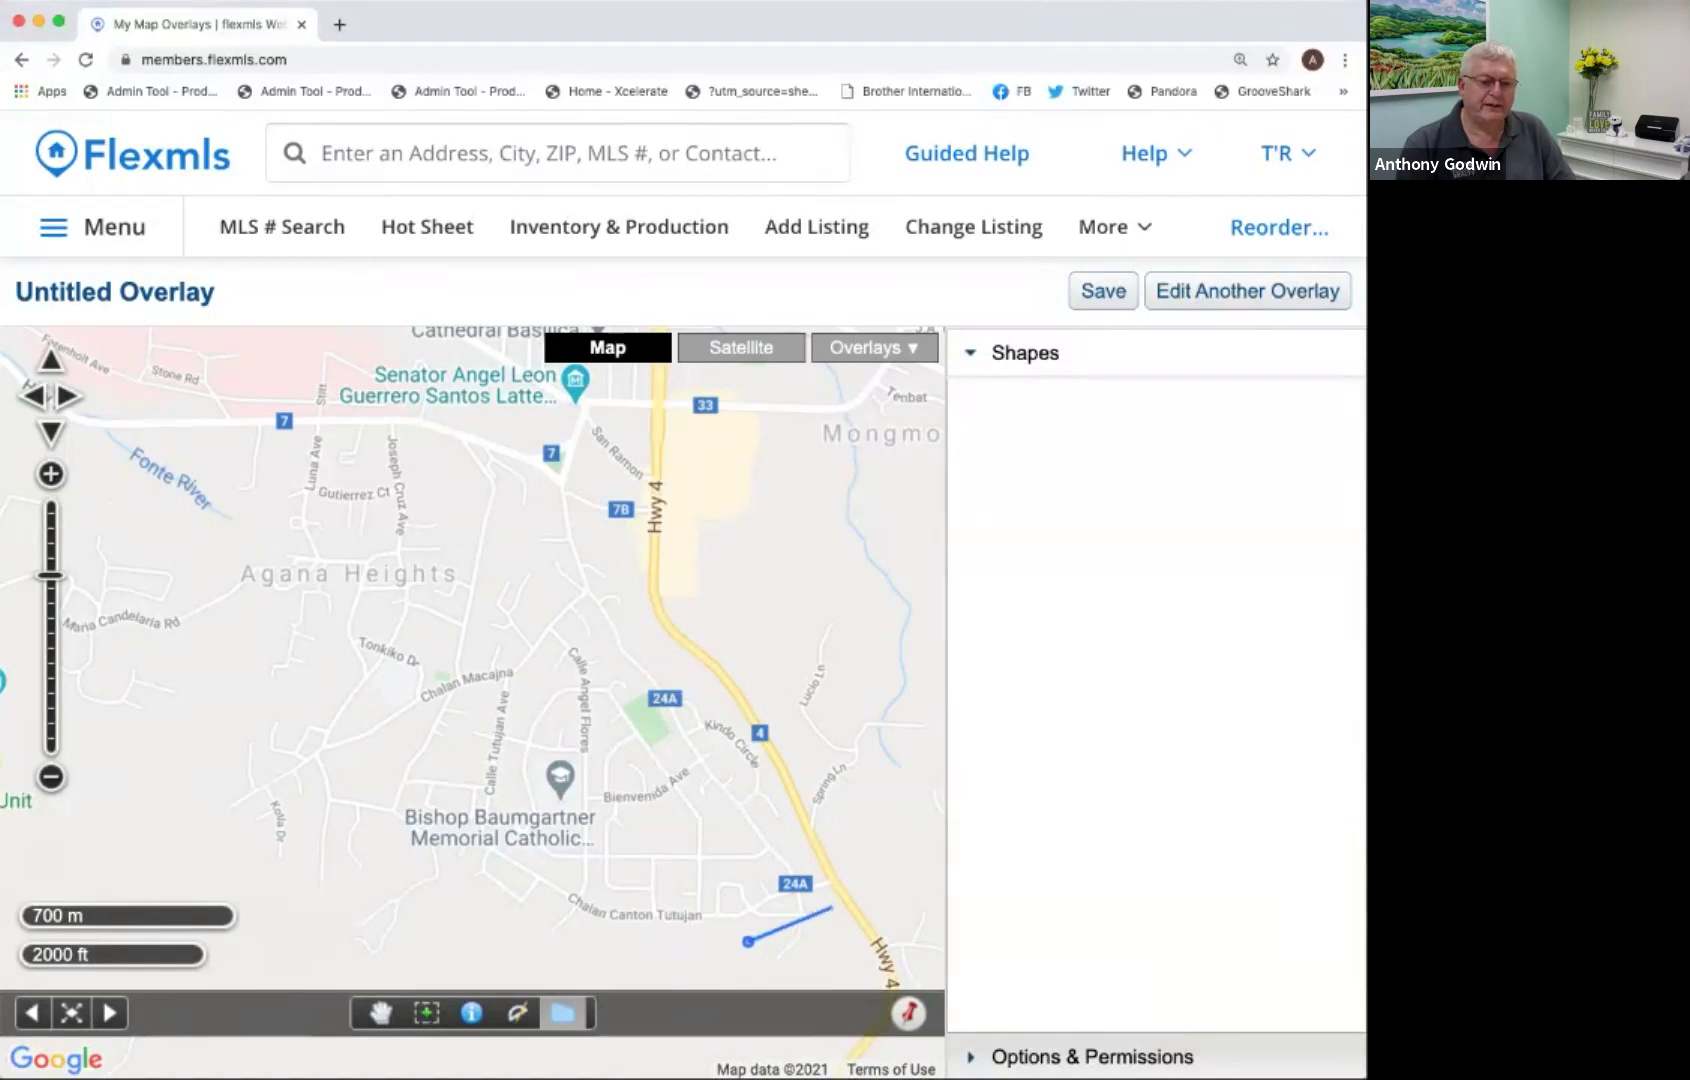
click(748, 937)
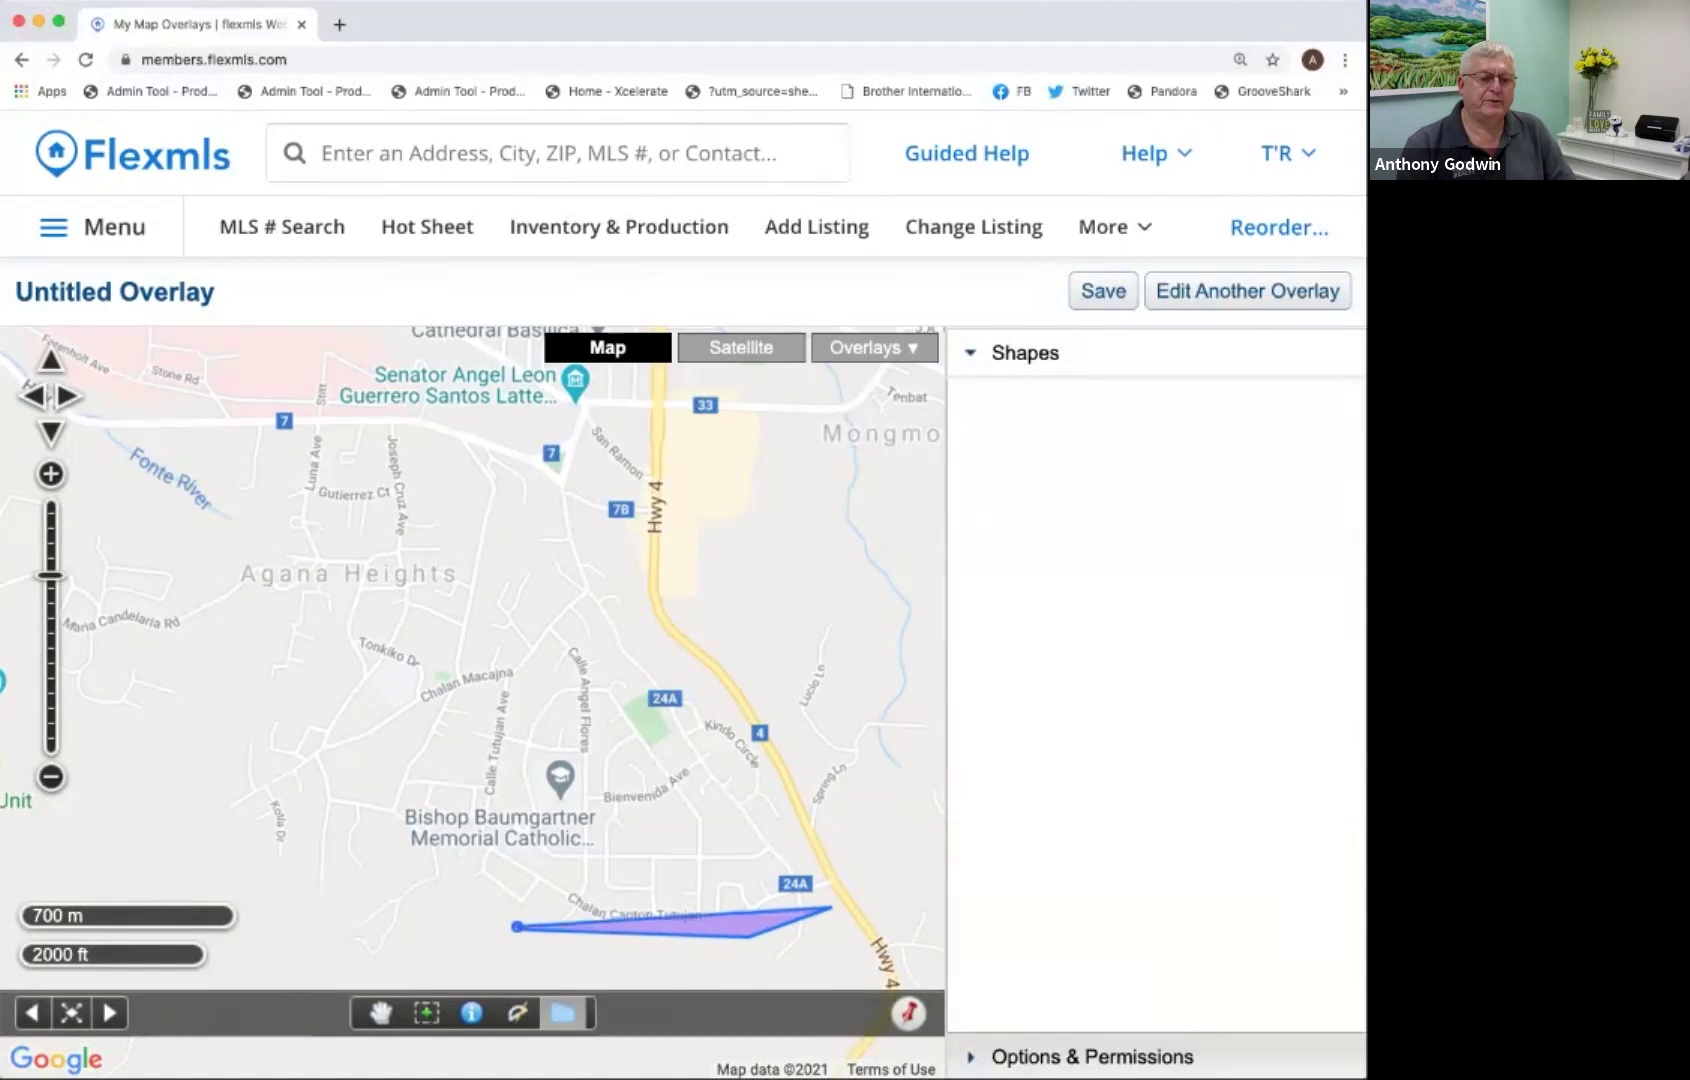
click(524, 930)
click(451, 863)
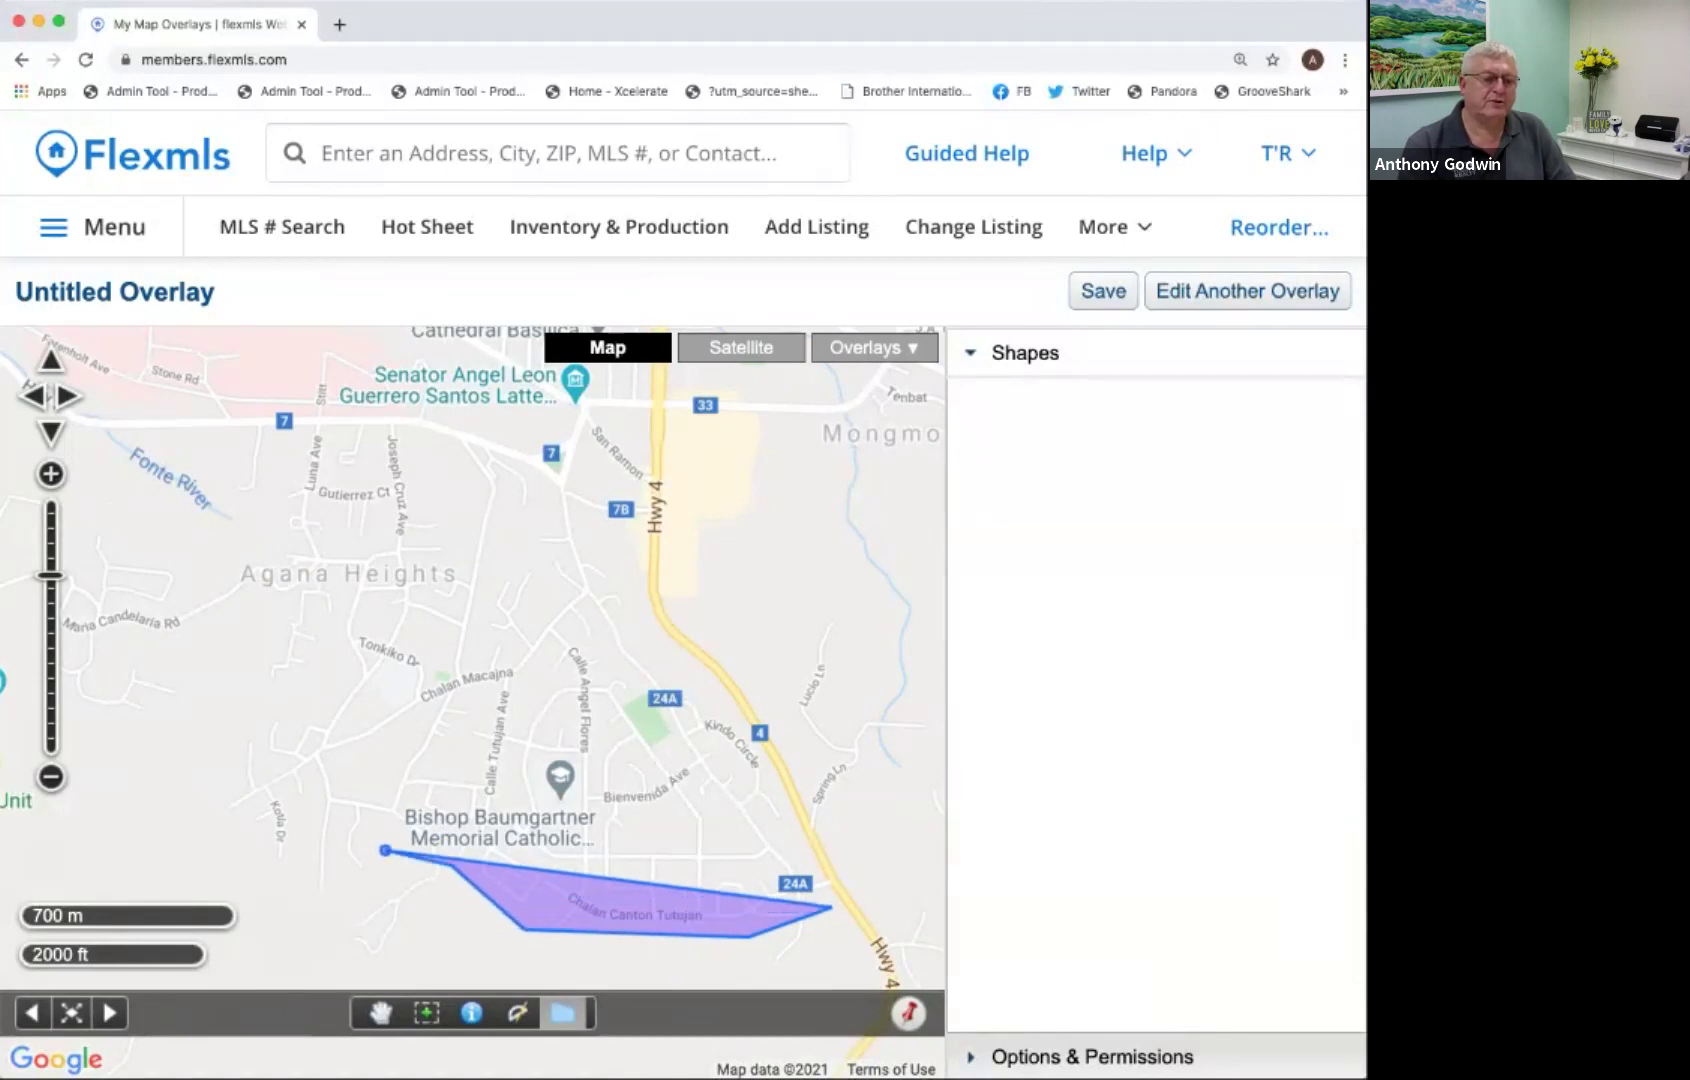
click(368, 832)
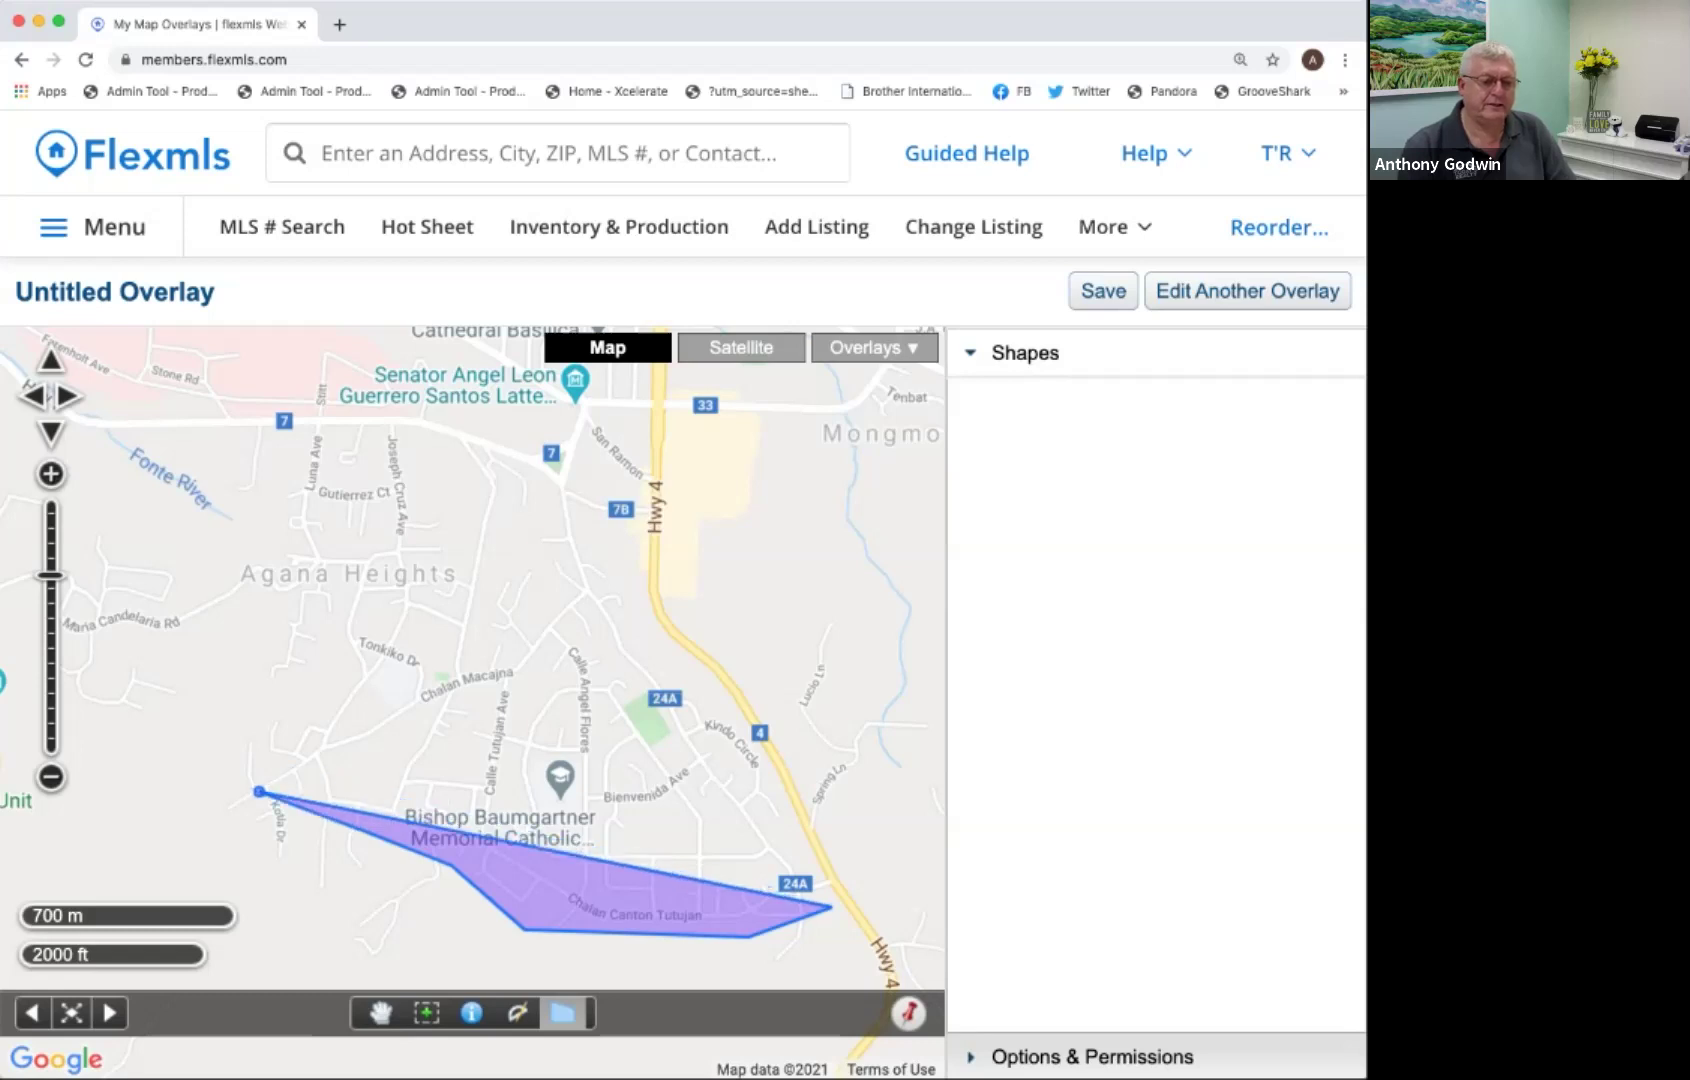
click(263, 873)
click(177, 758)
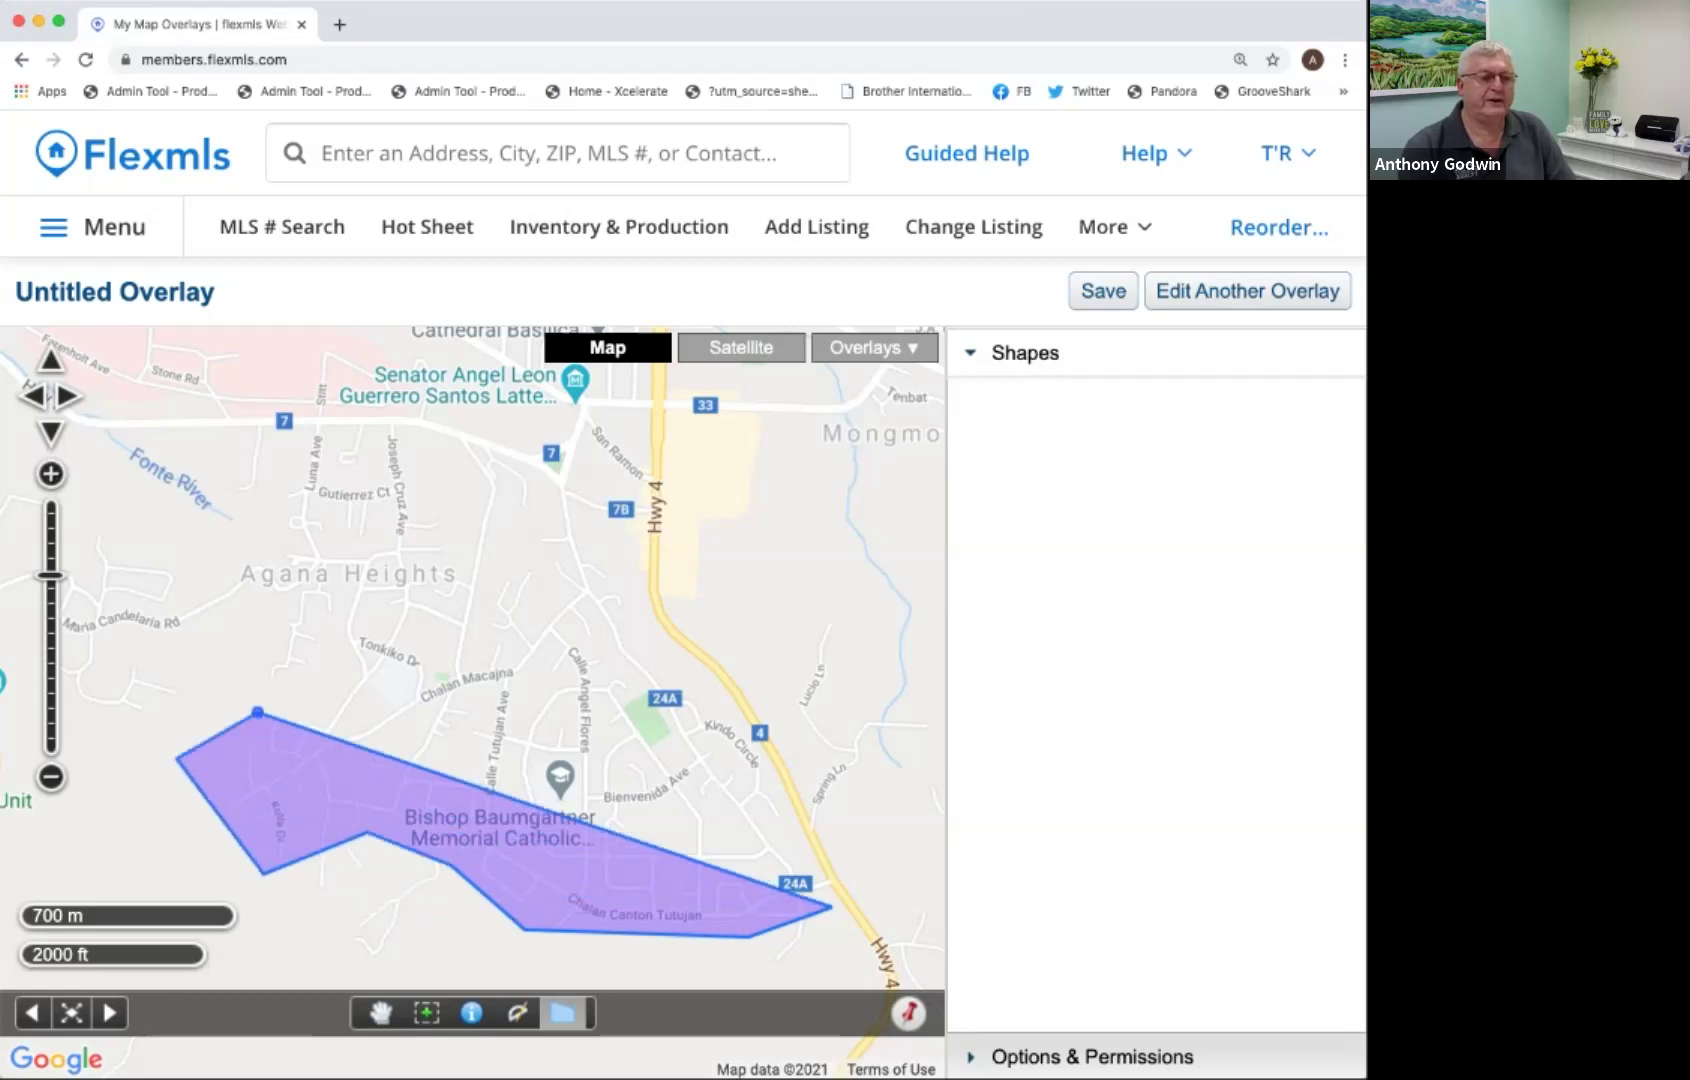
click(330, 668)
click(205, 545)
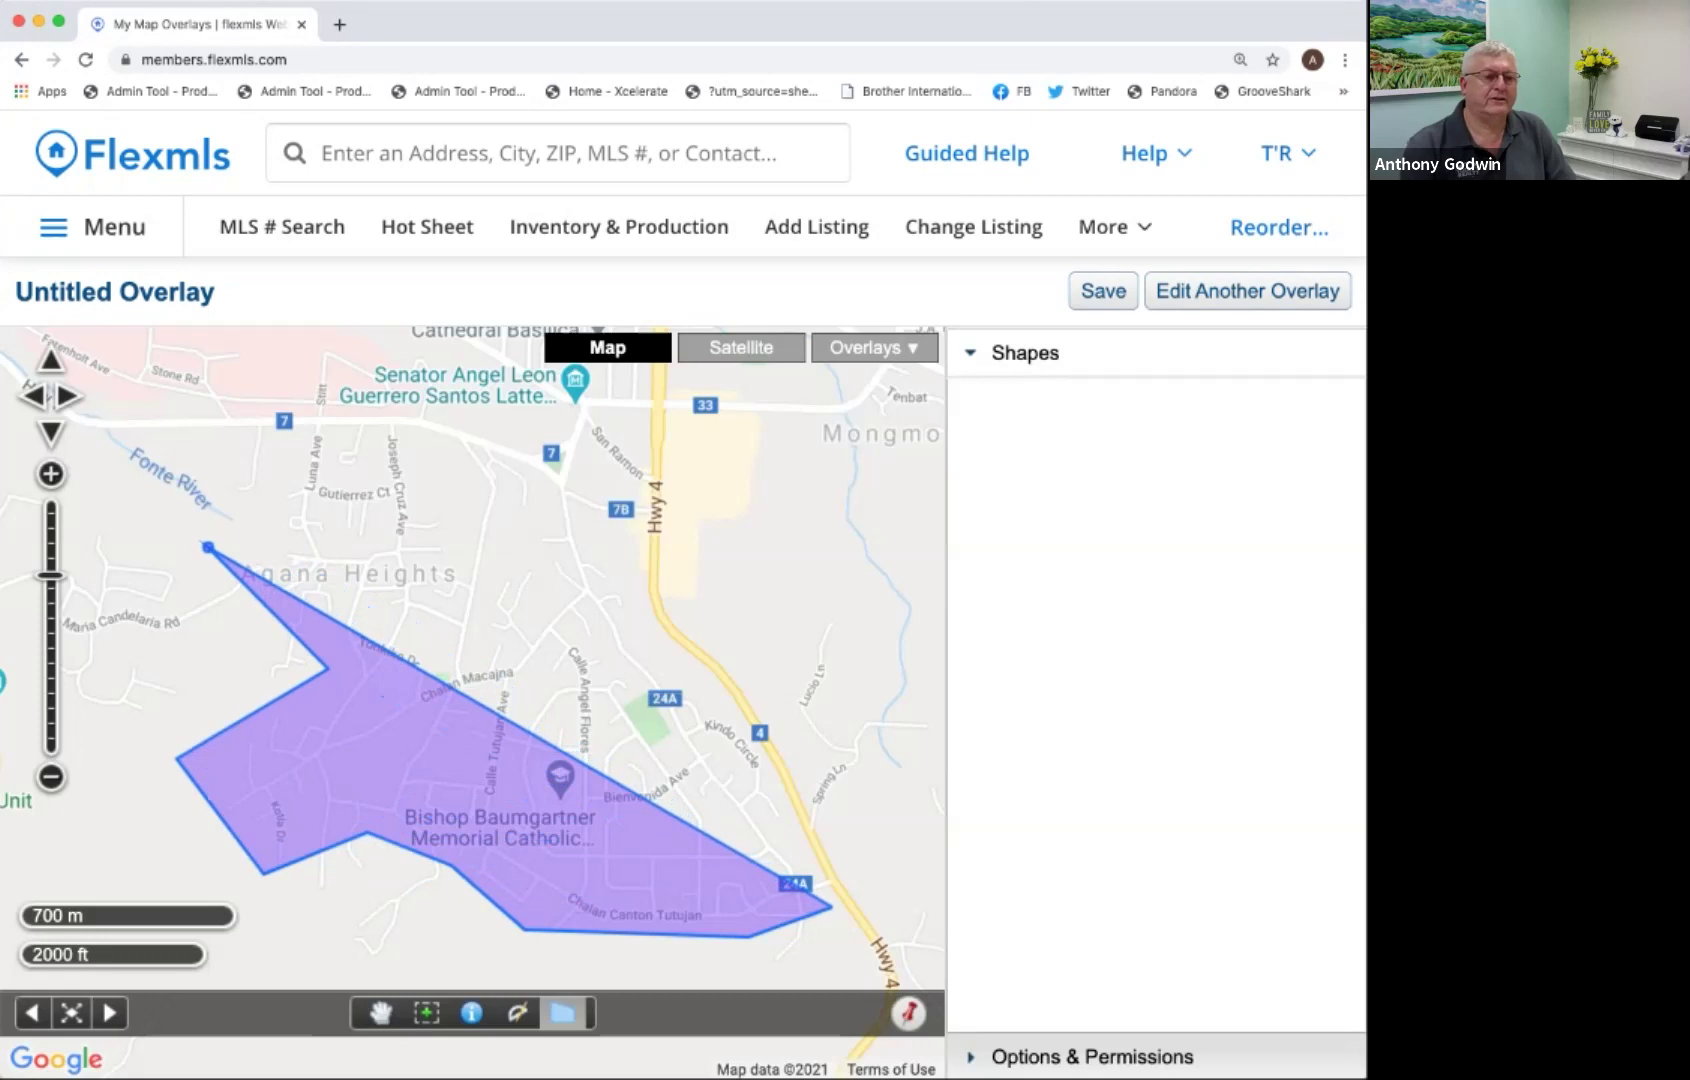
click(287, 447)
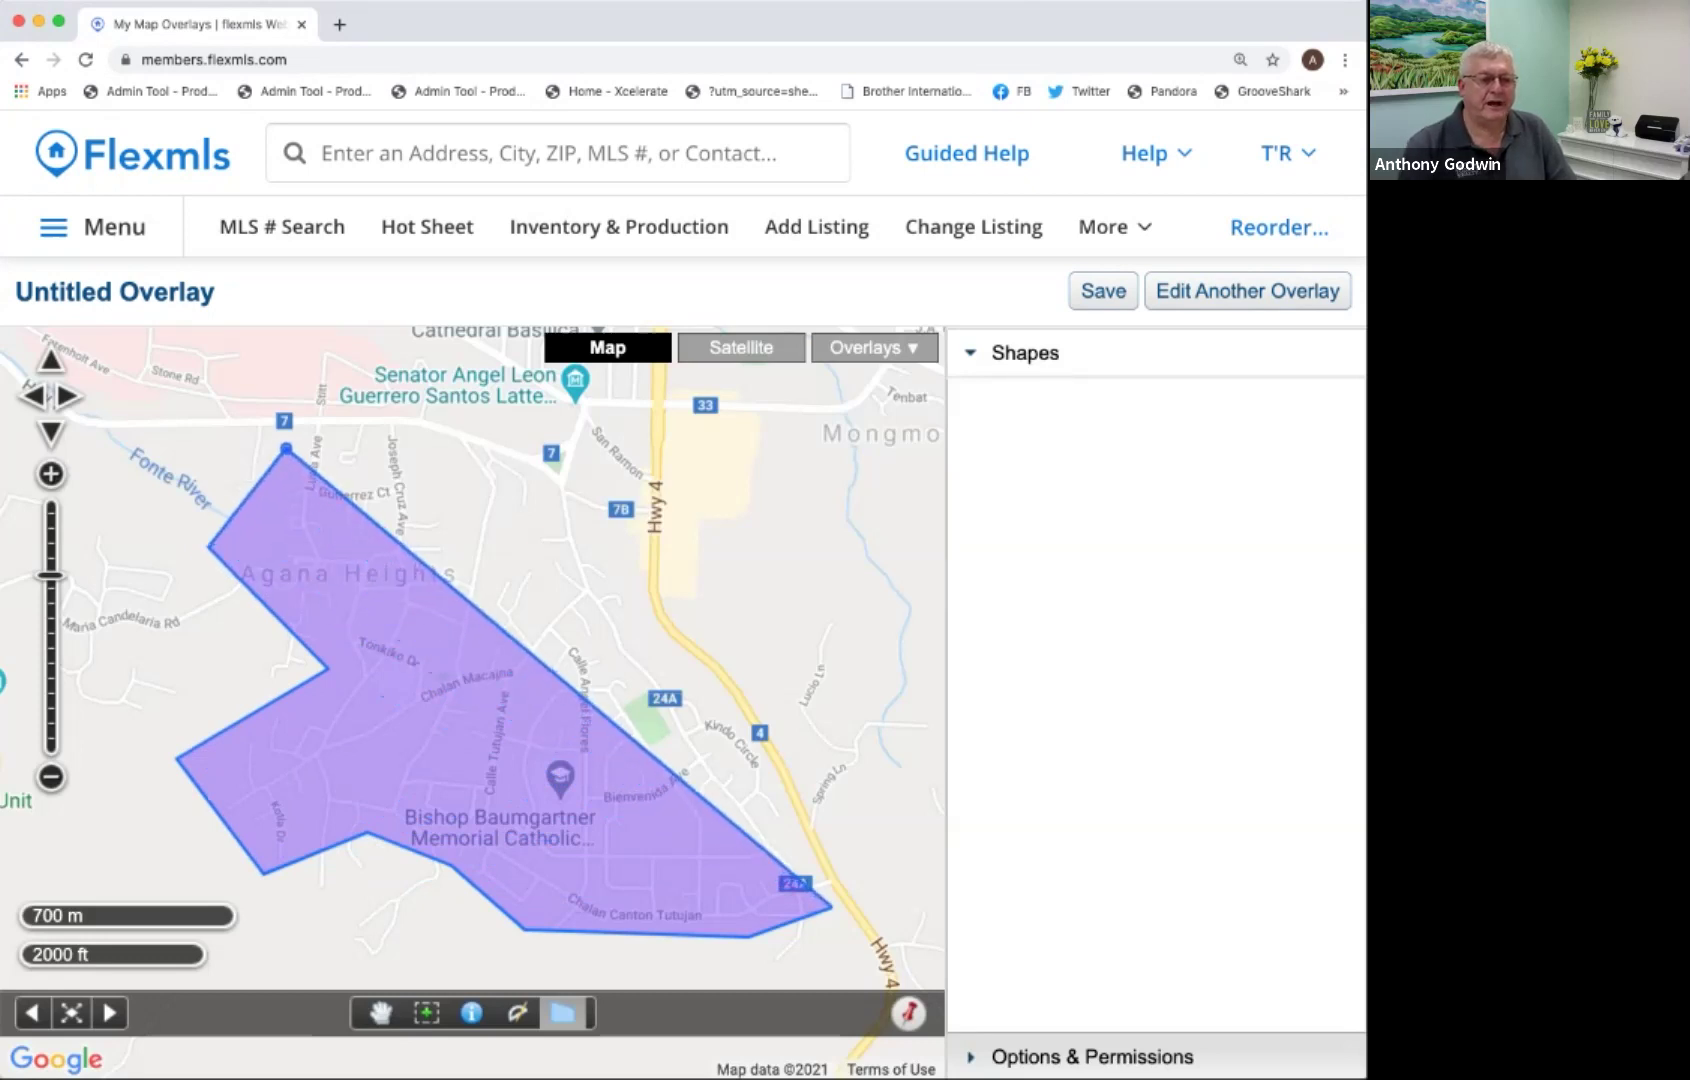
click(340, 424)
click(478, 445)
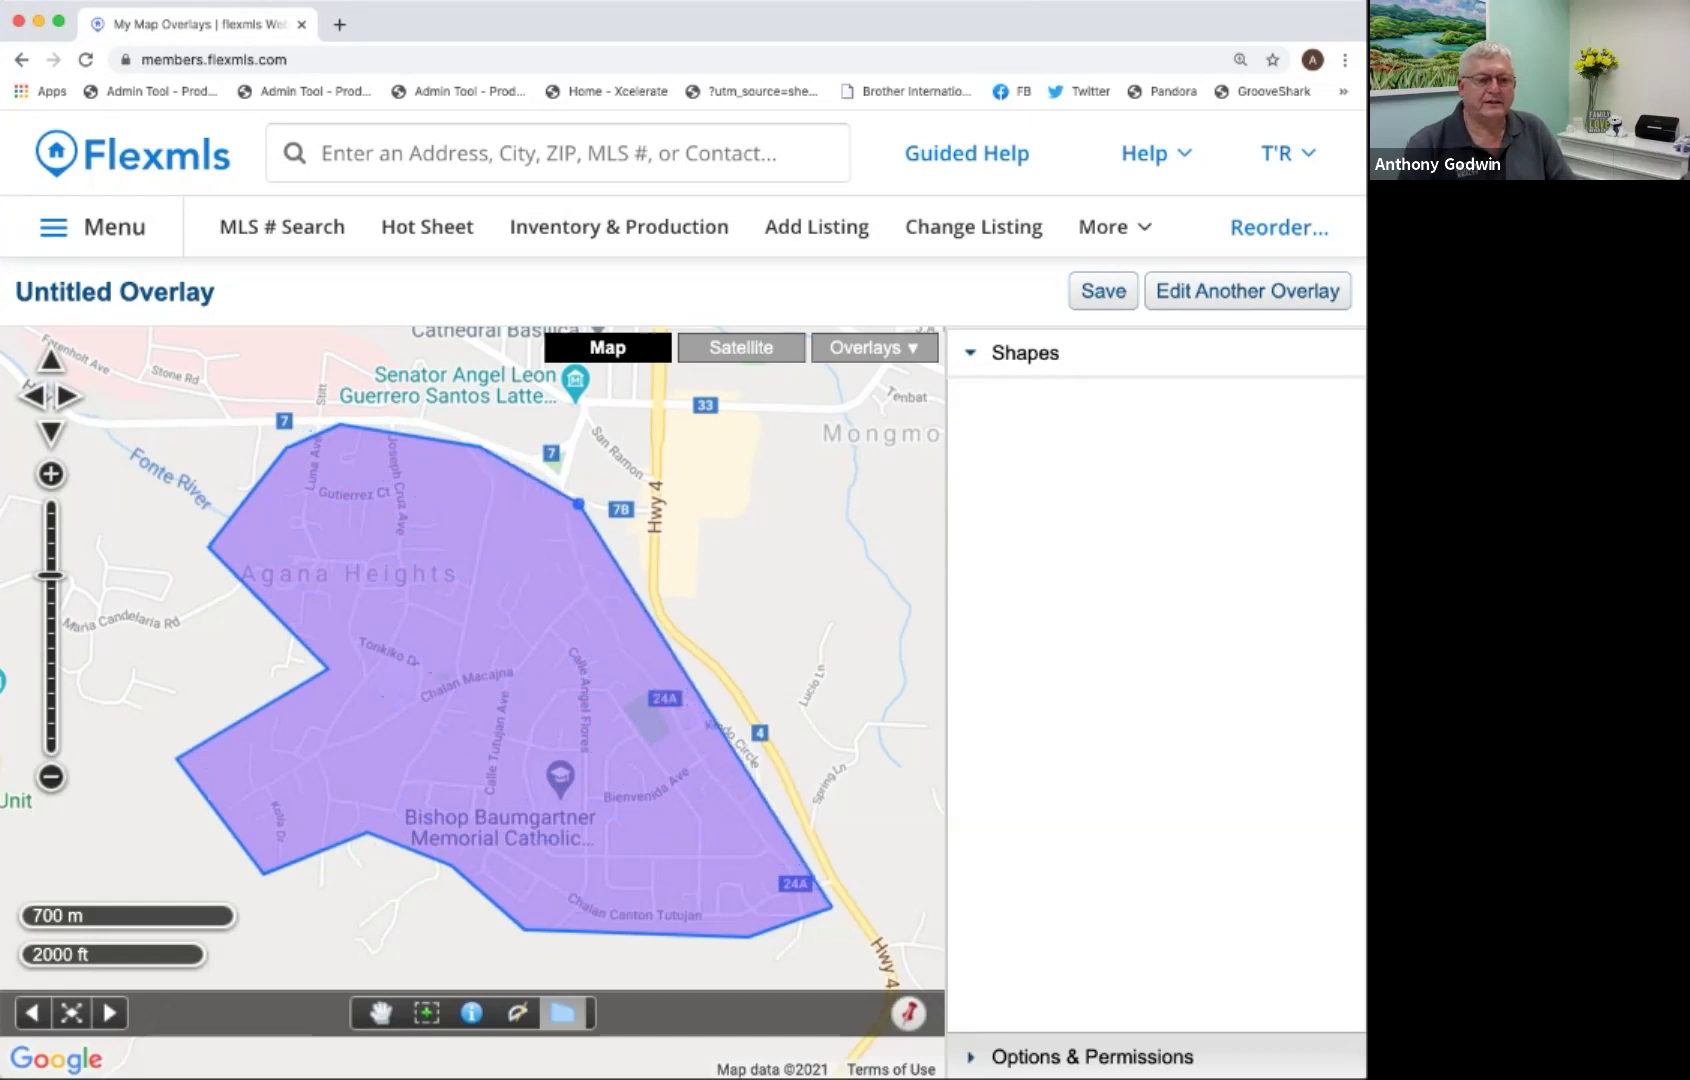
click(643, 535)
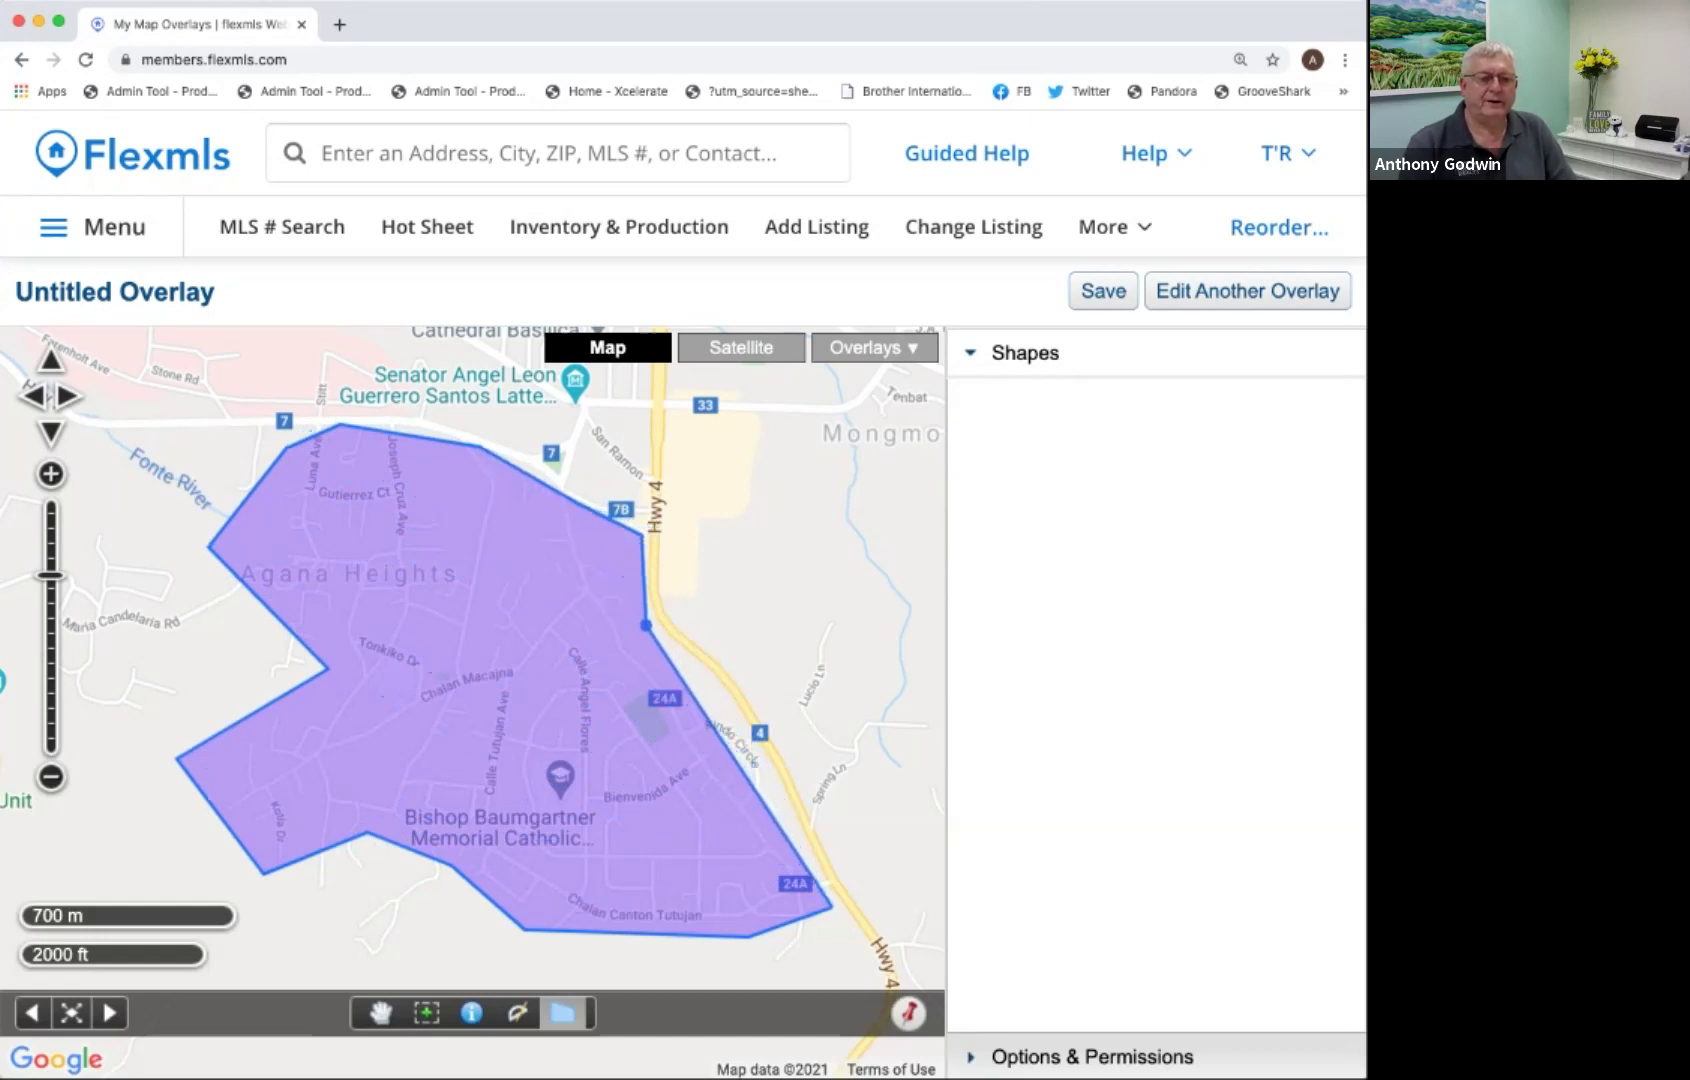
click(649, 625)
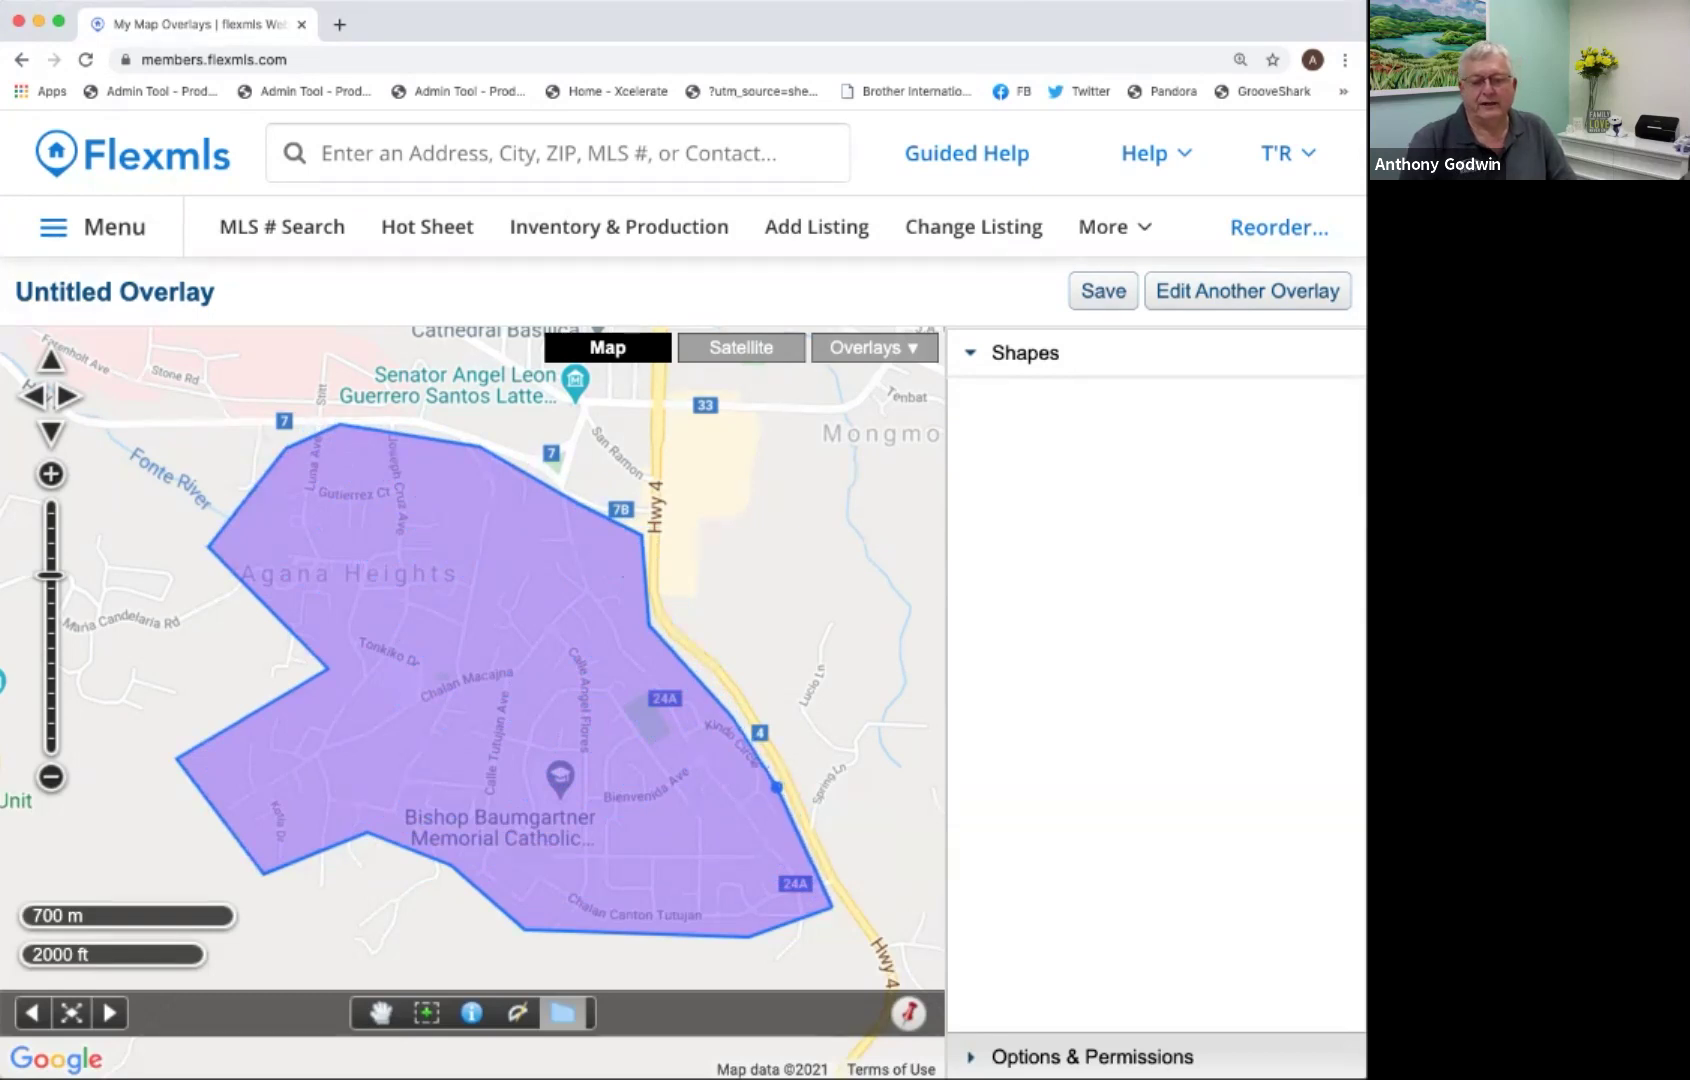
double_click(777, 787)
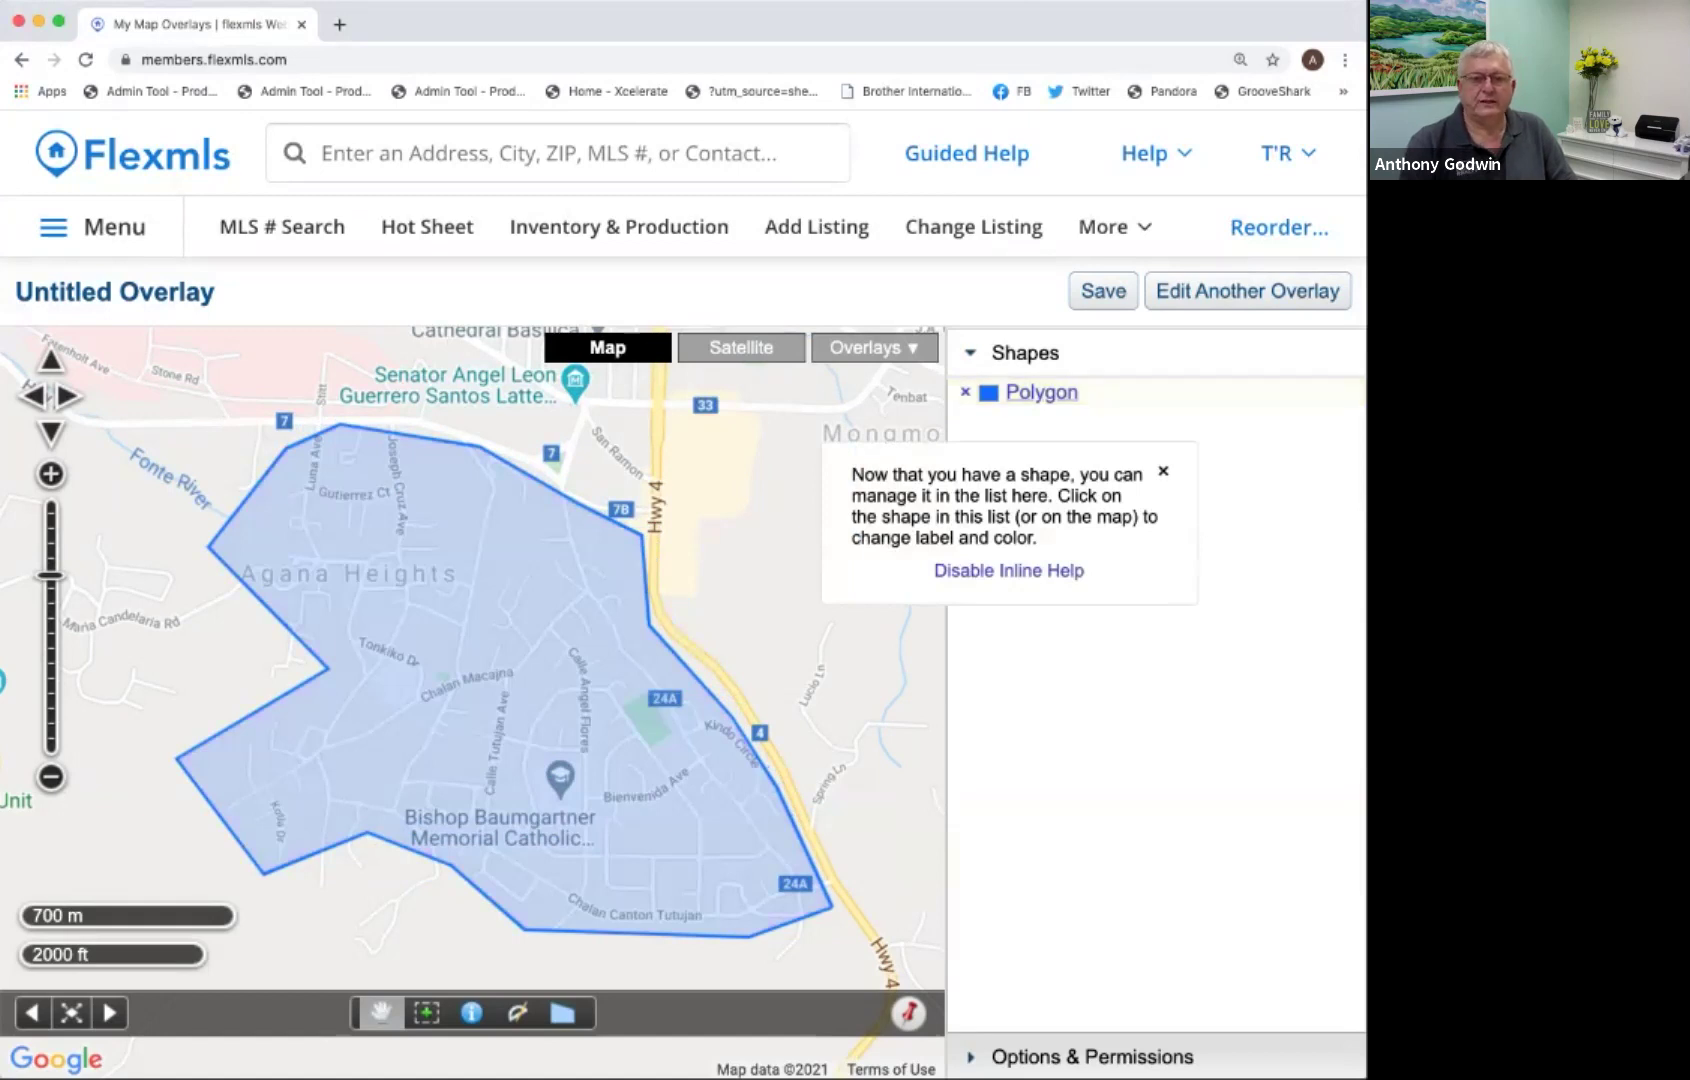
Save the polygon as a new overlay named "Agana Heights Overlay".
click(1102, 291)
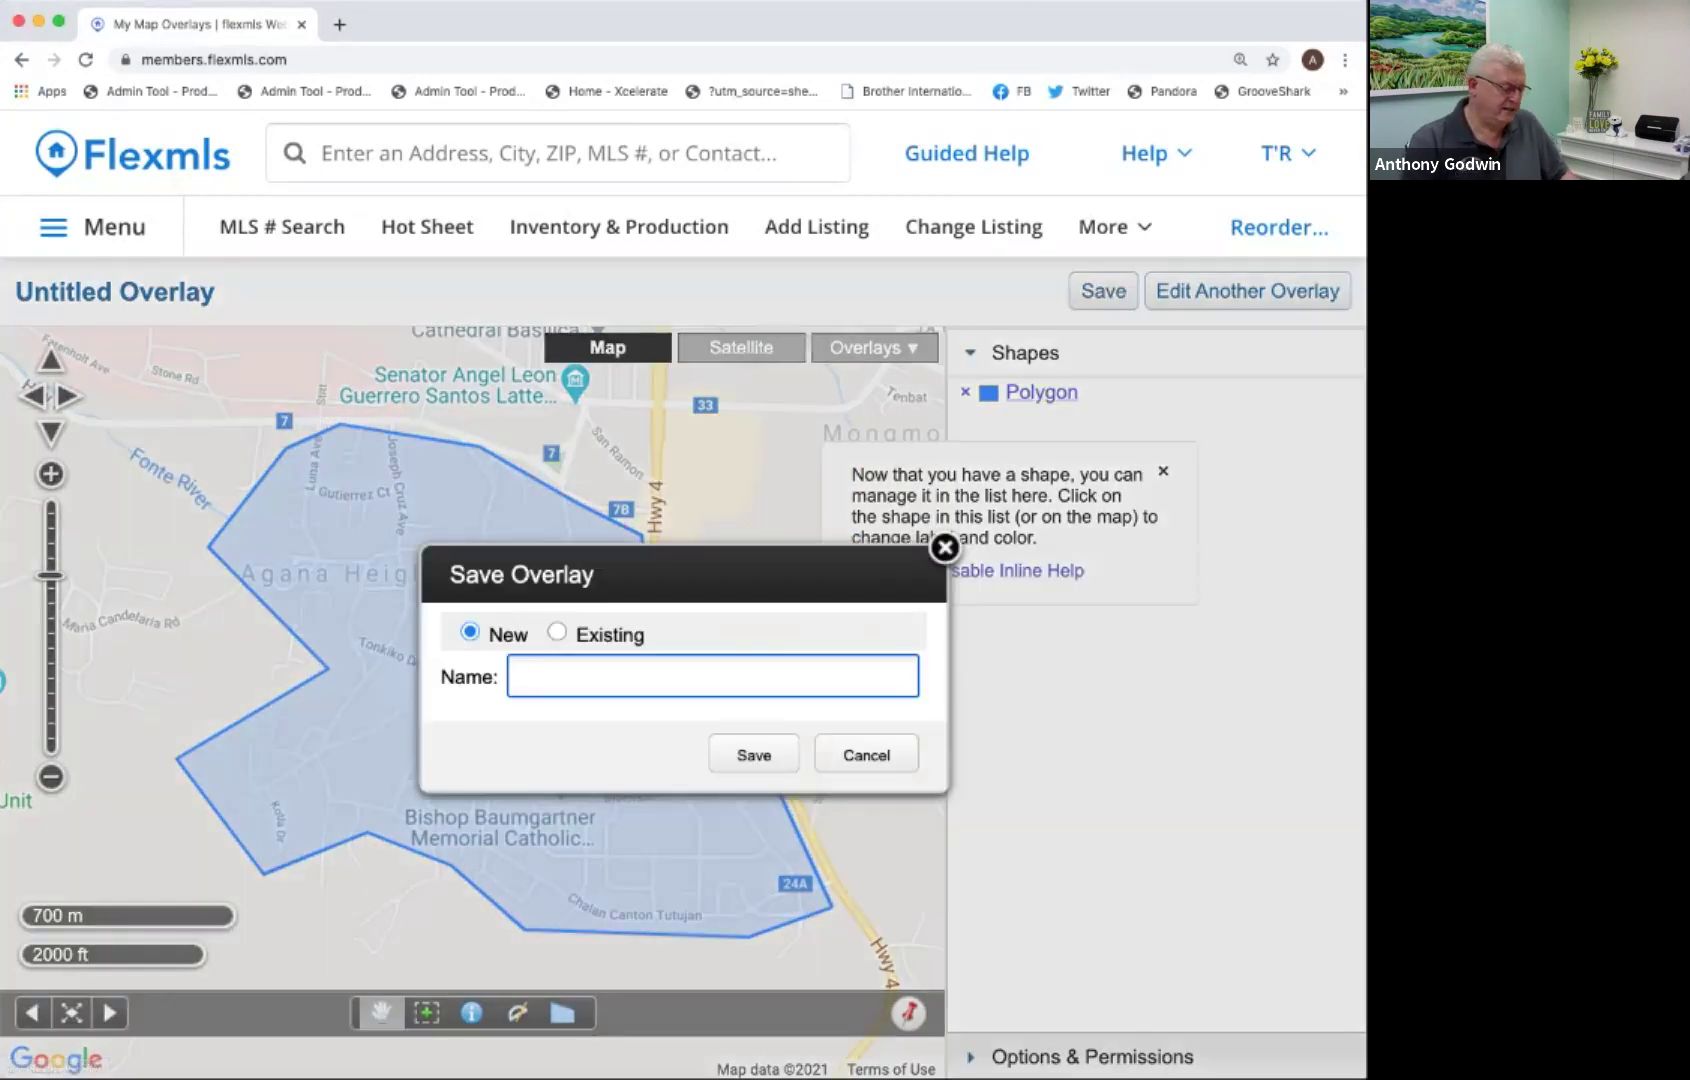
click(712, 676)
text(A)
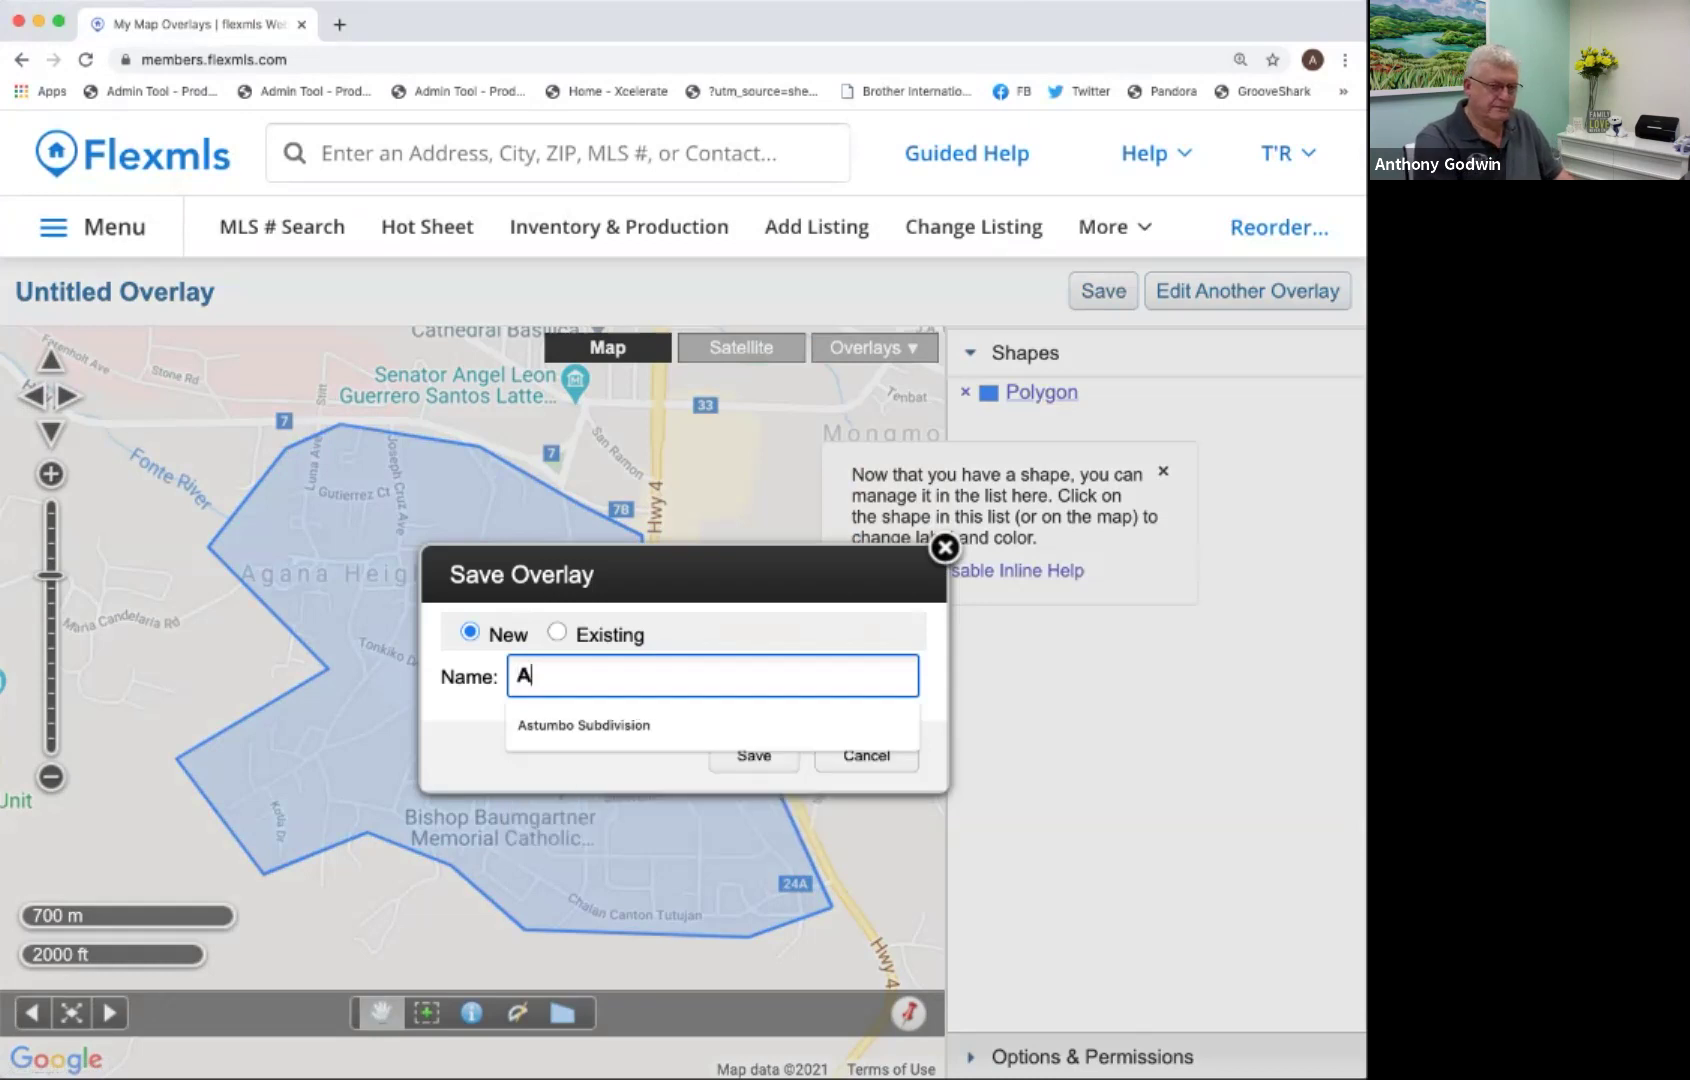
text(gana Heights )
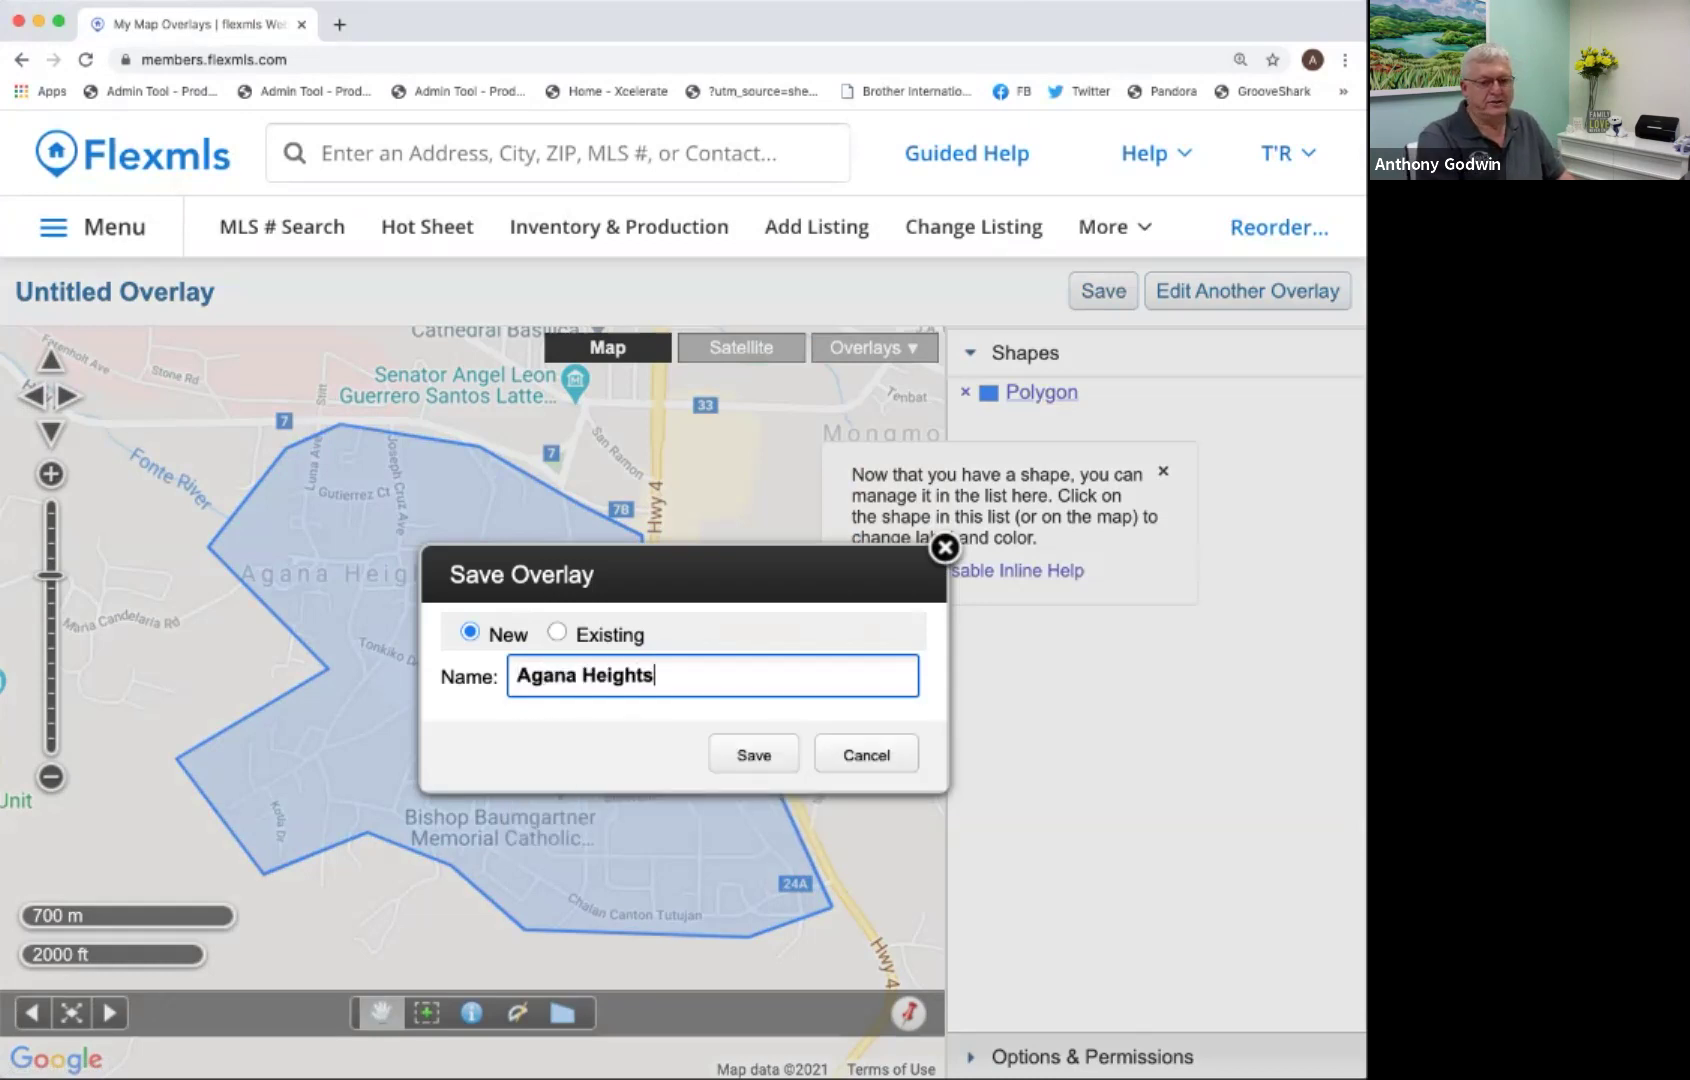
text(Overlay)
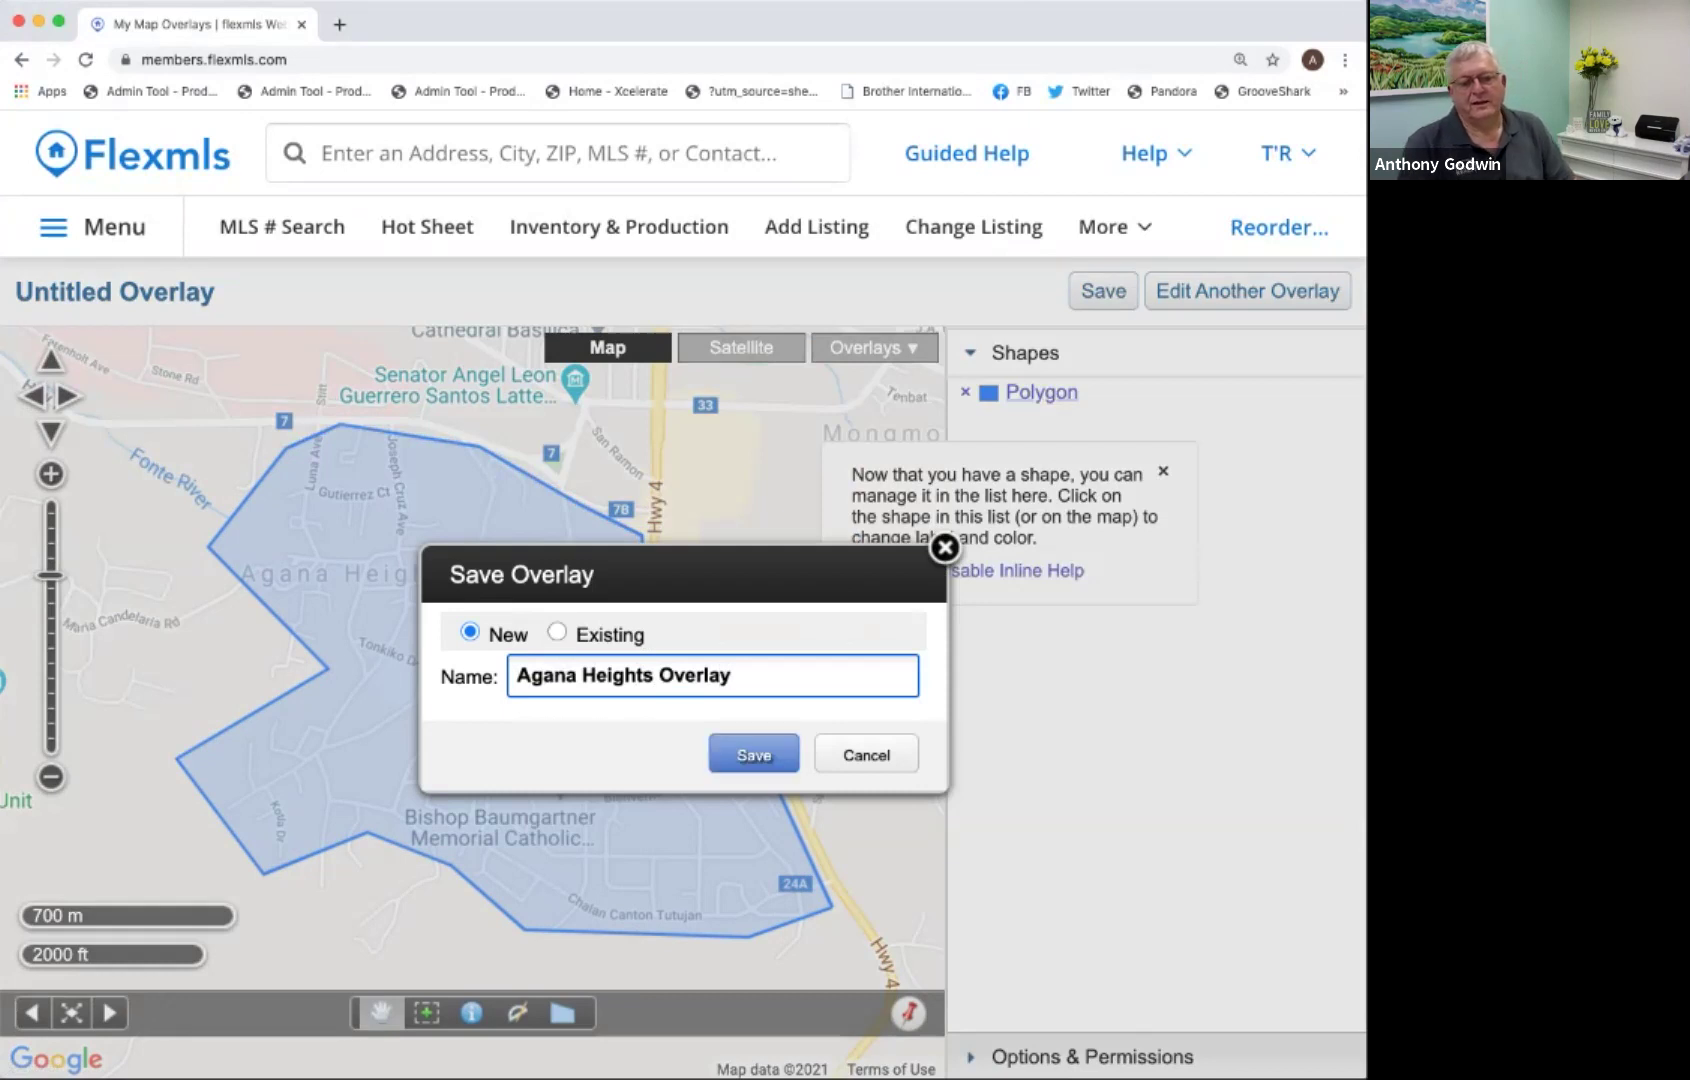
click(754, 753)
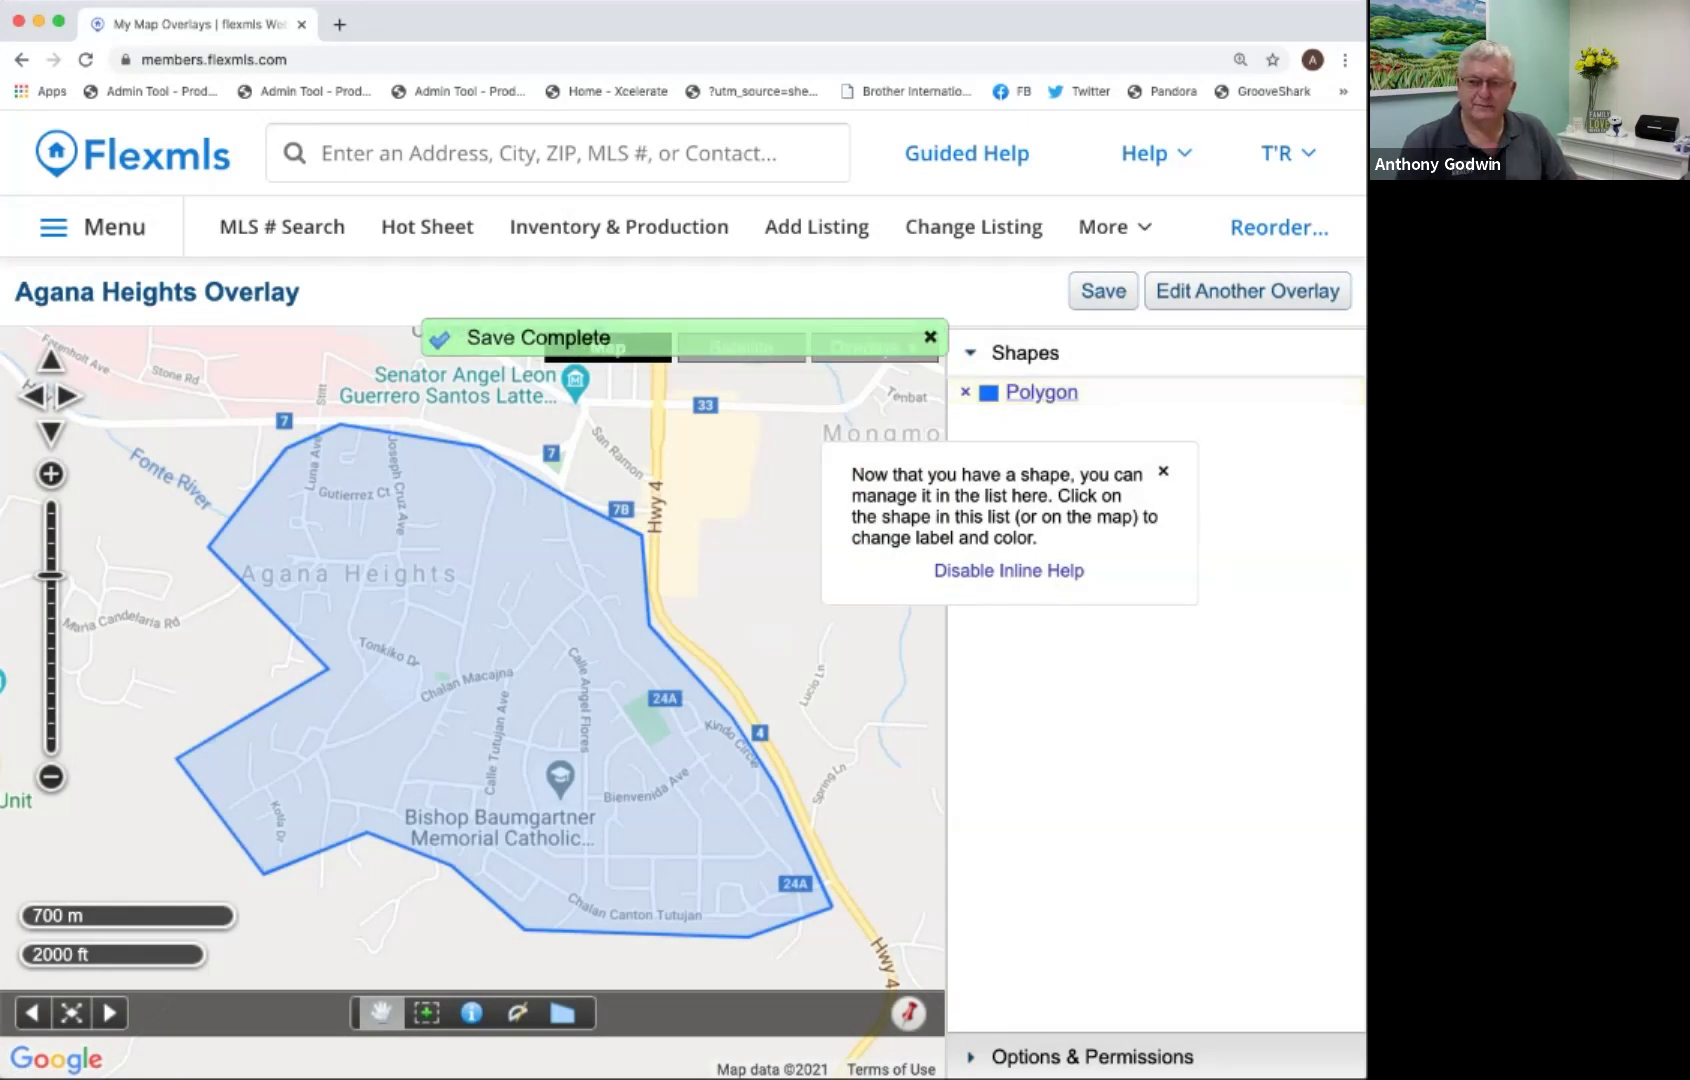
Check the Agana Heights polygon's boundary against the streets and houses in map and satellite views.
scroll(734, 768, down, 1)
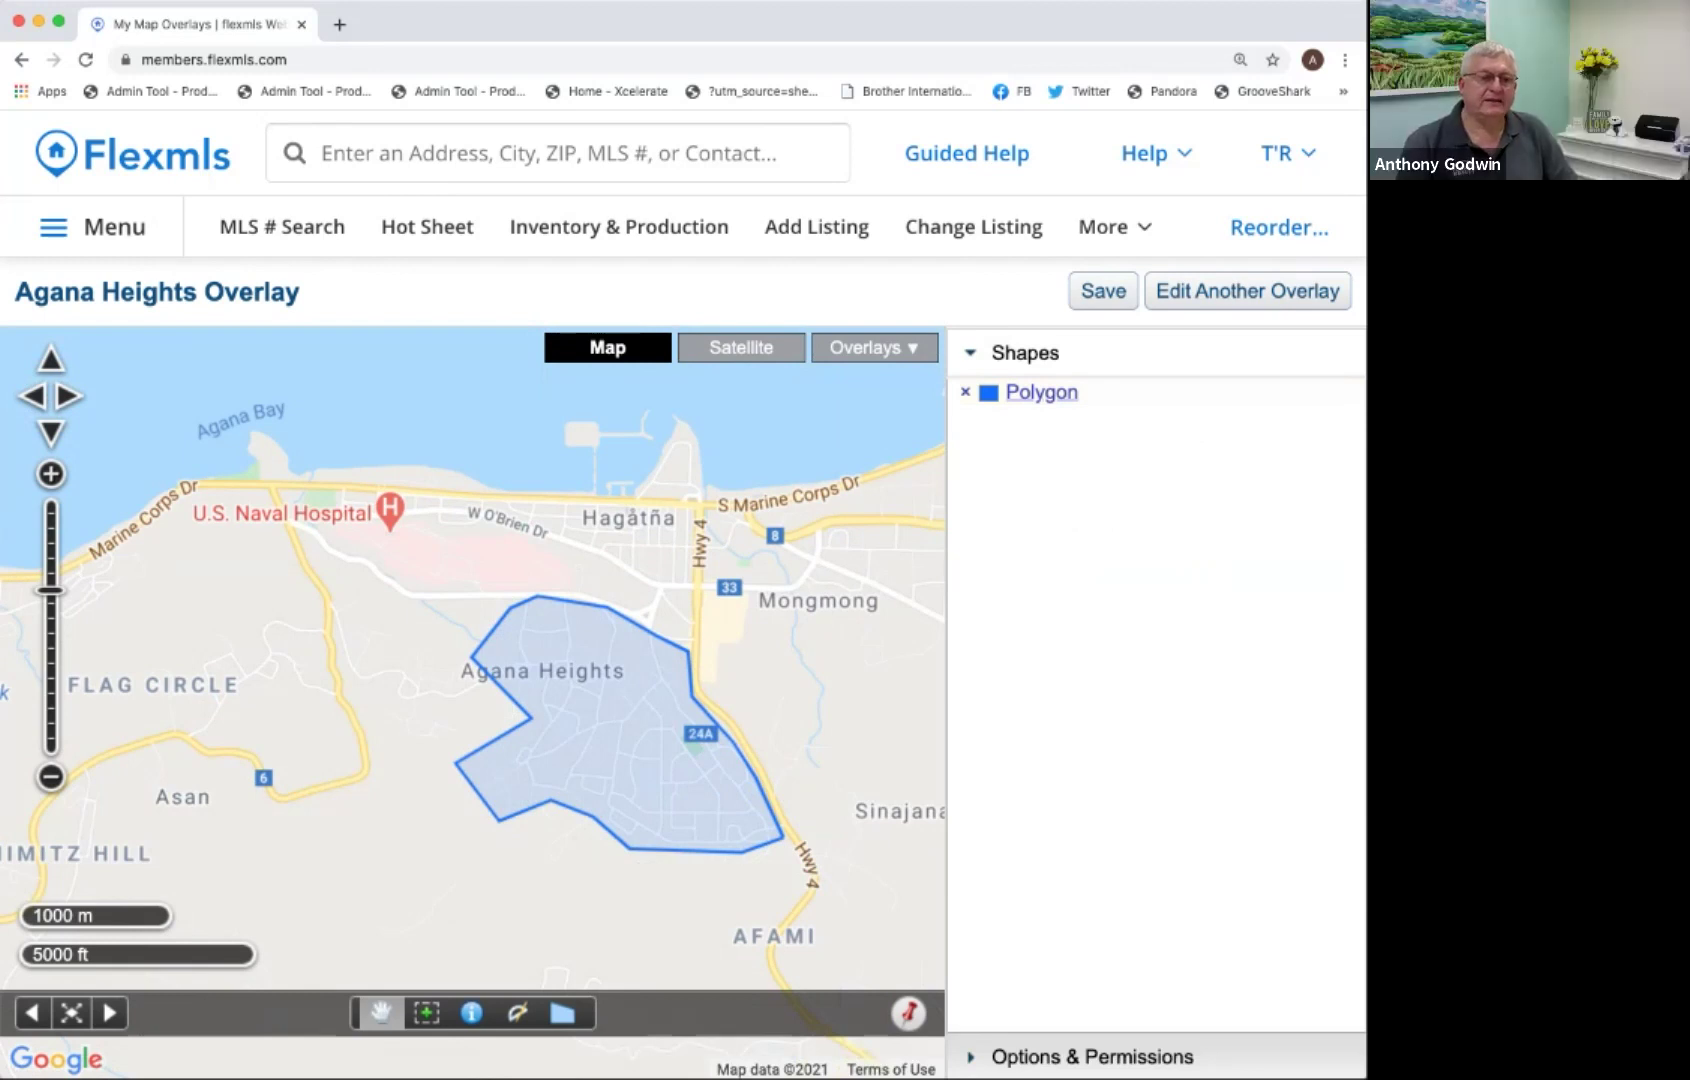
click(740, 347)
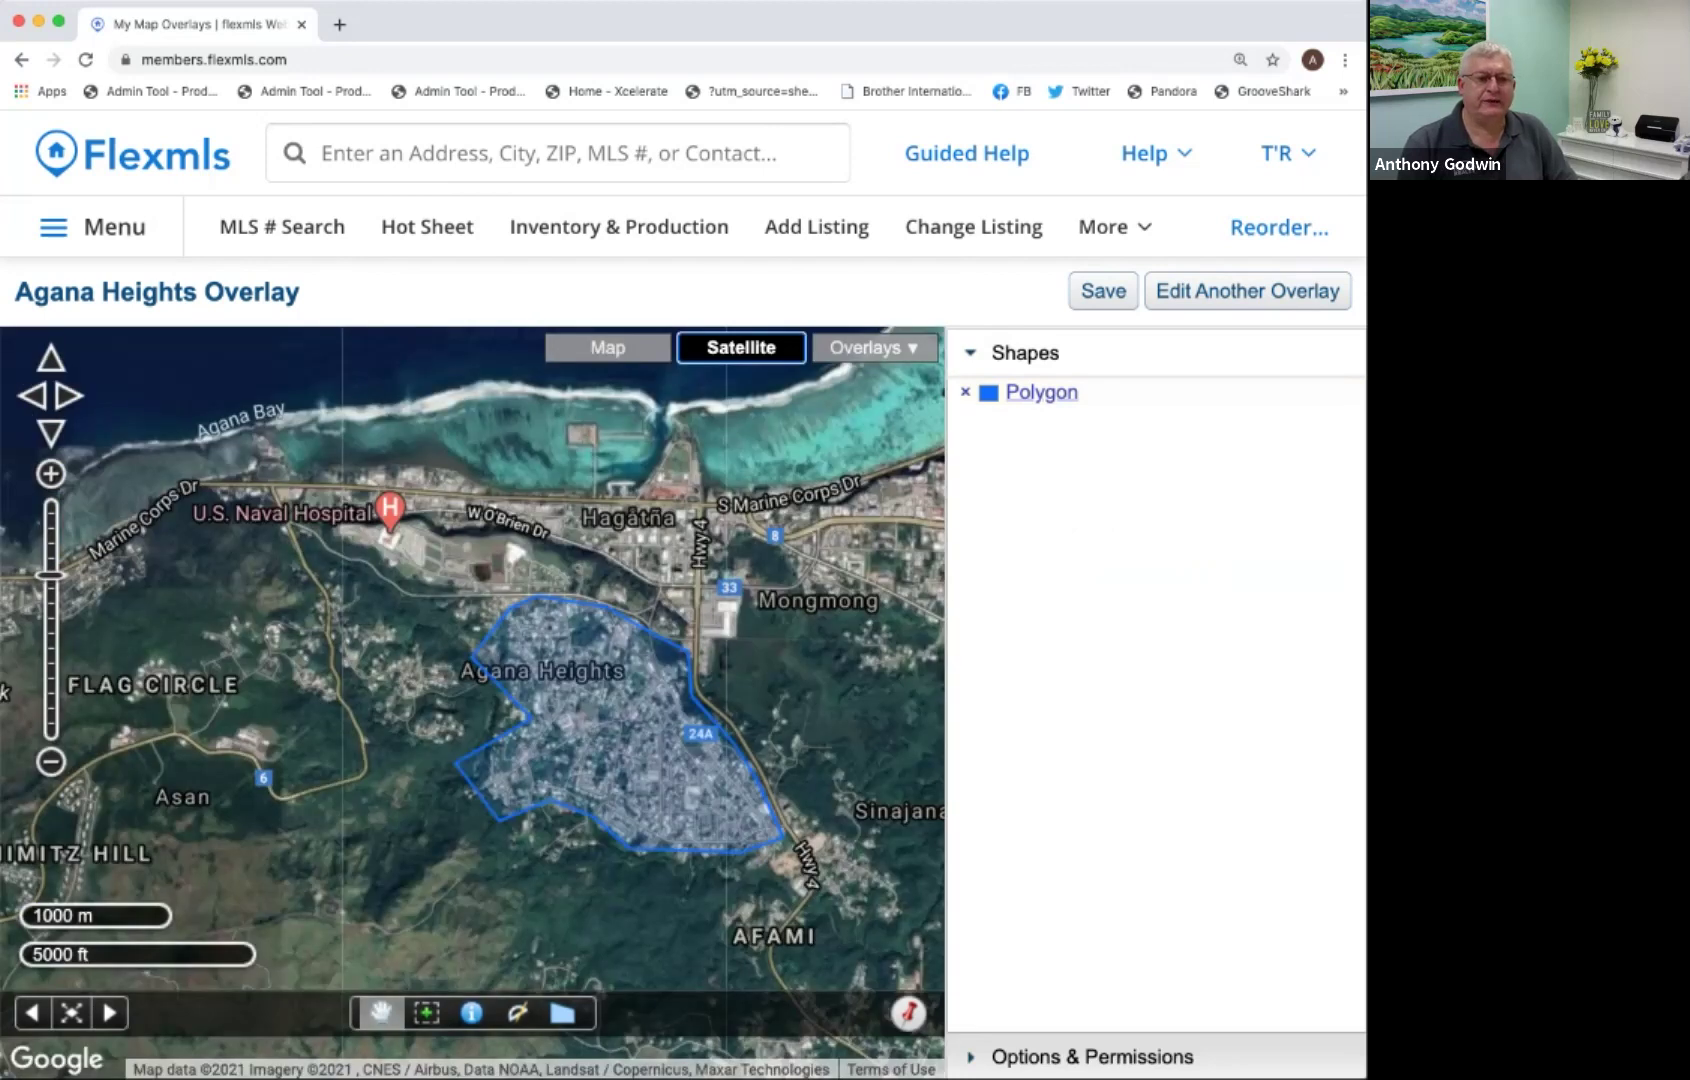
click(50, 545)
click(607, 347)
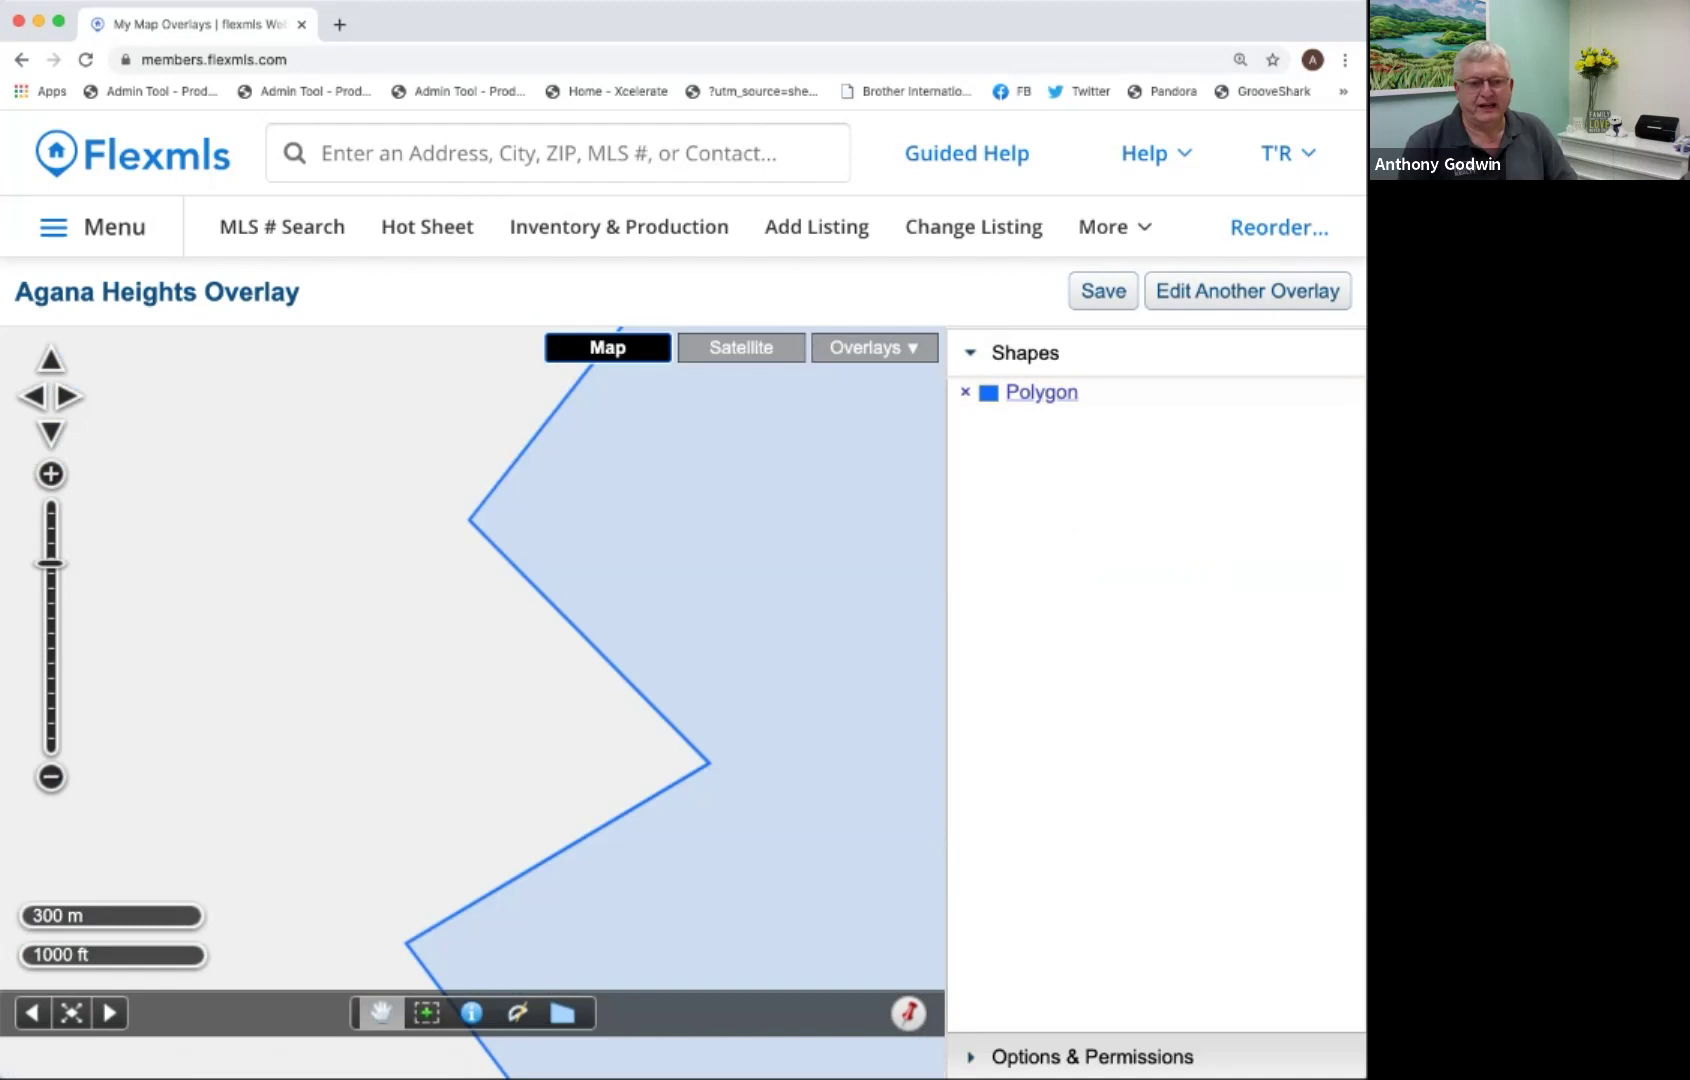
drag(620, 450, 341, 646)
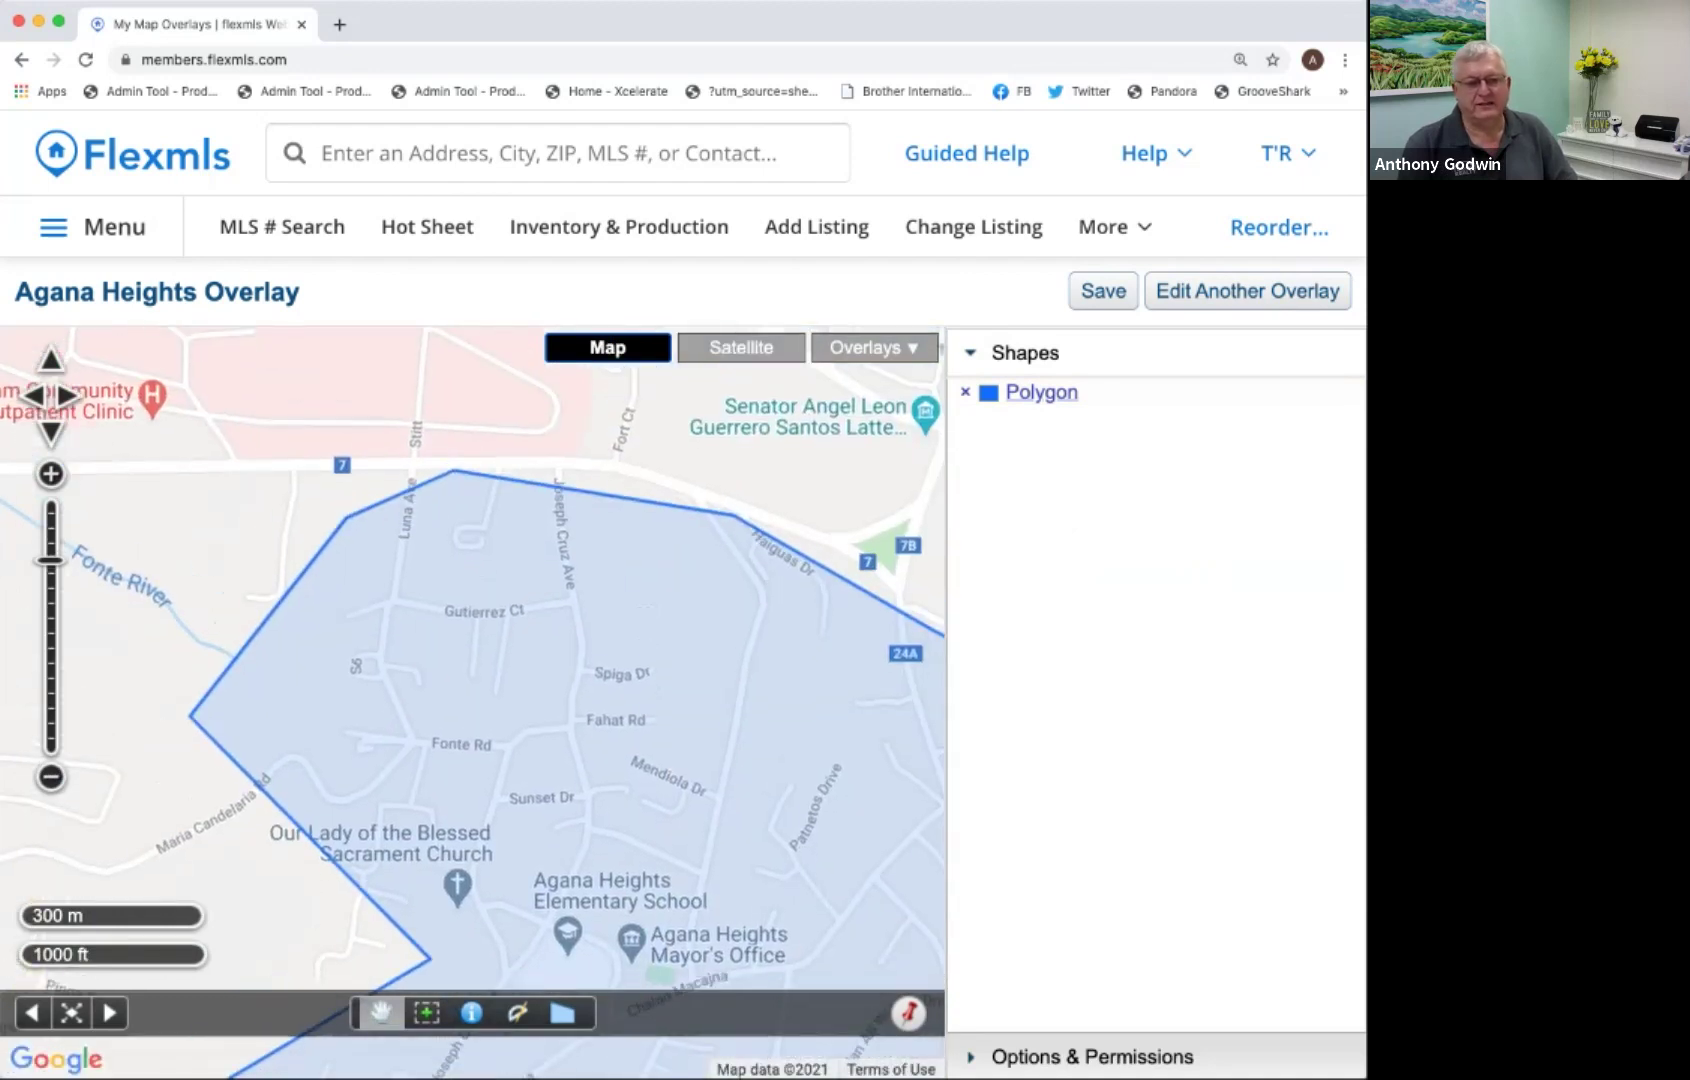
click(740, 347)
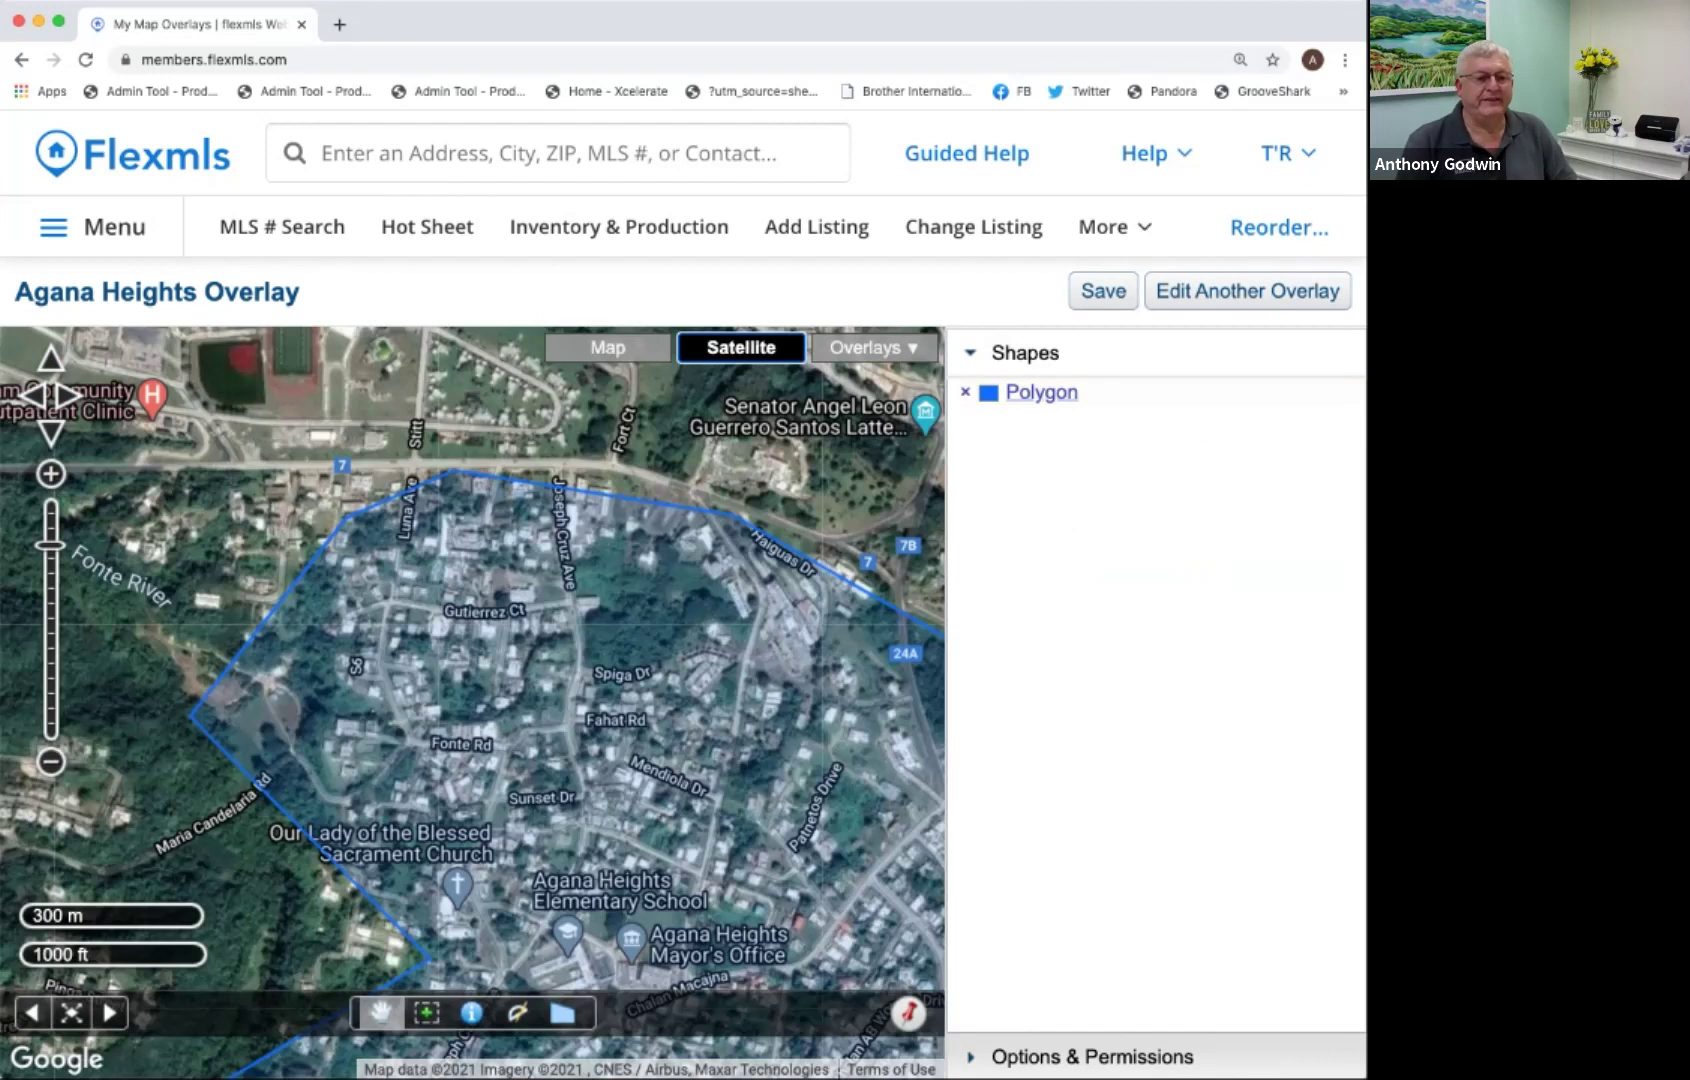
scroll(472, 703, down, 1)
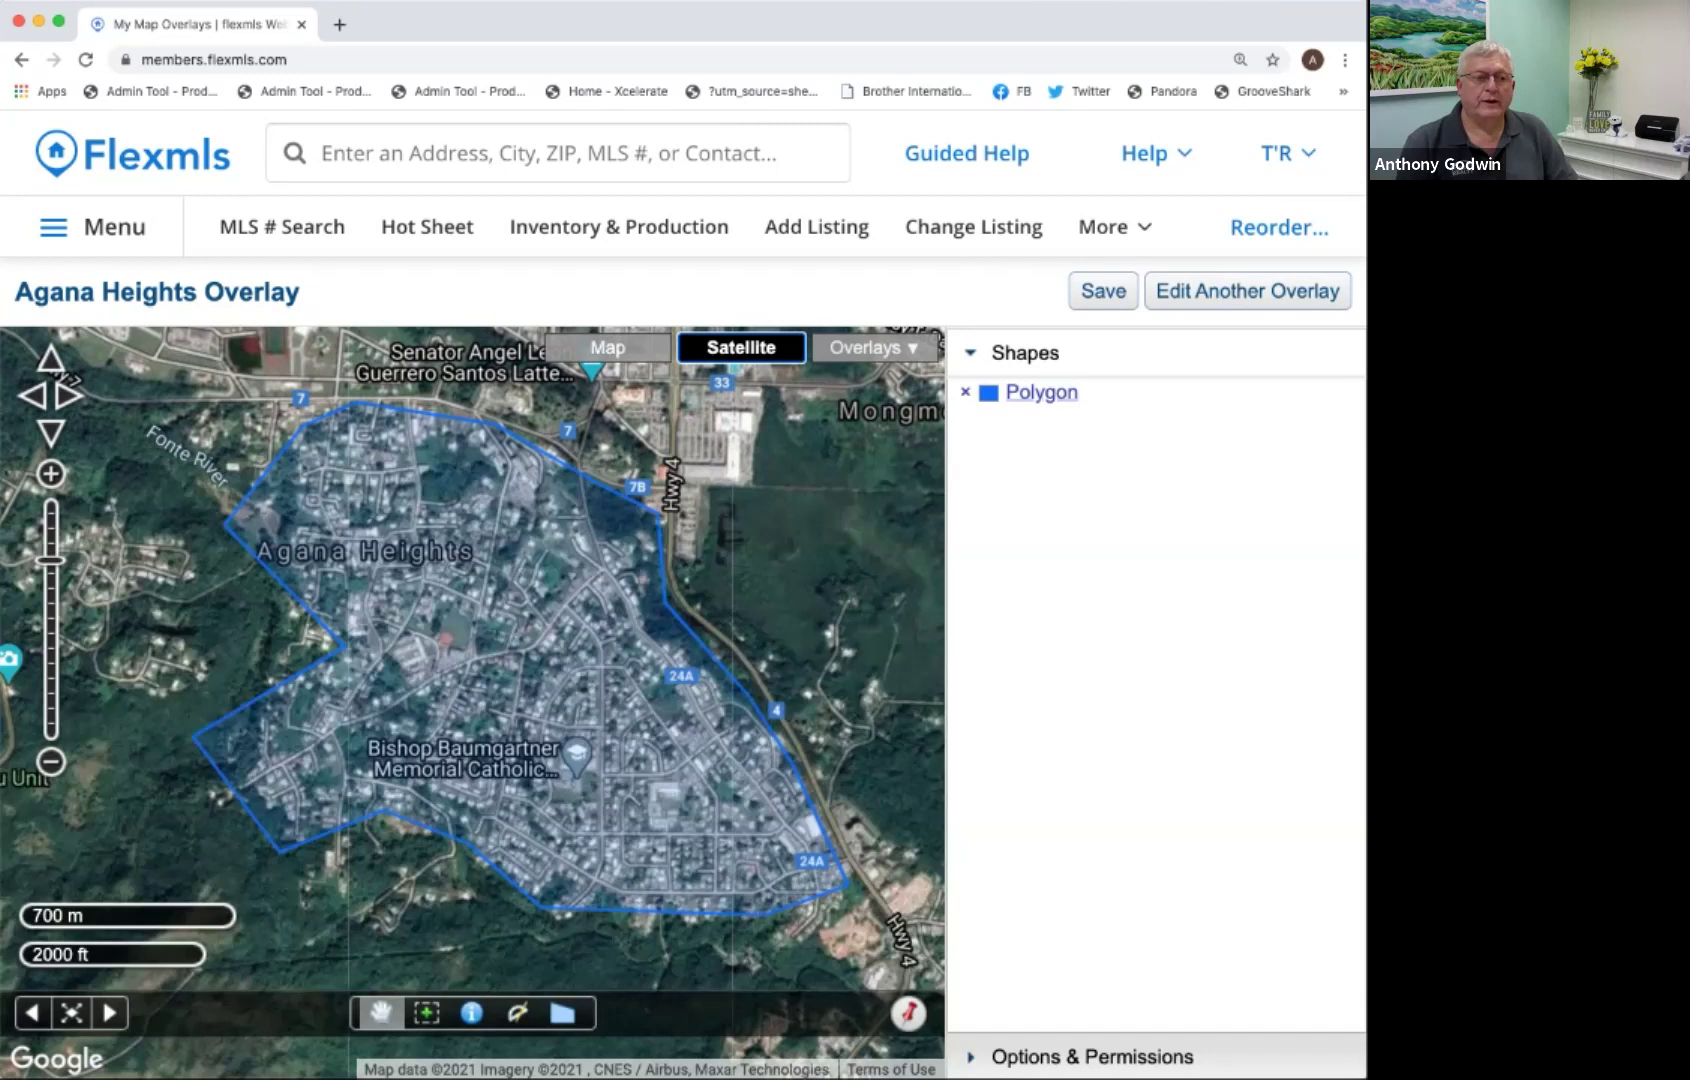
Open a quick search with the 0-SFD For Sale template and limit it to the polygon of the Agana Heights Overlay.
click(92, 227)
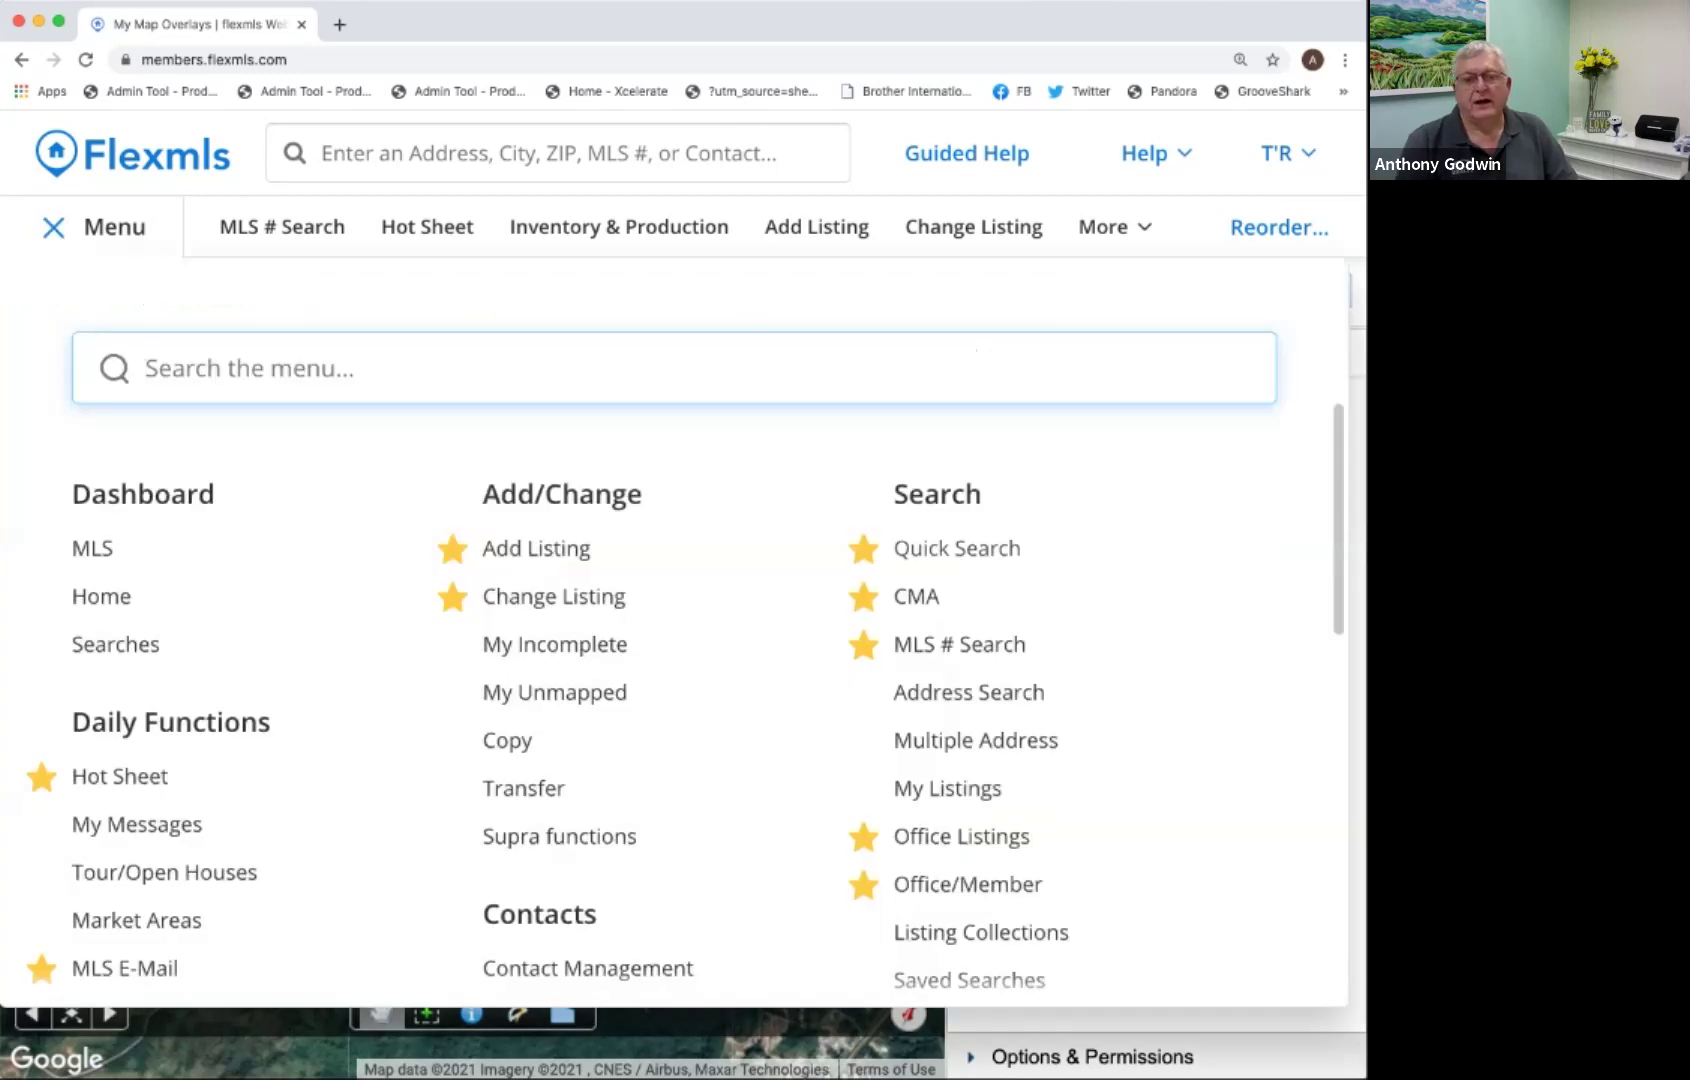
click(956, 548)
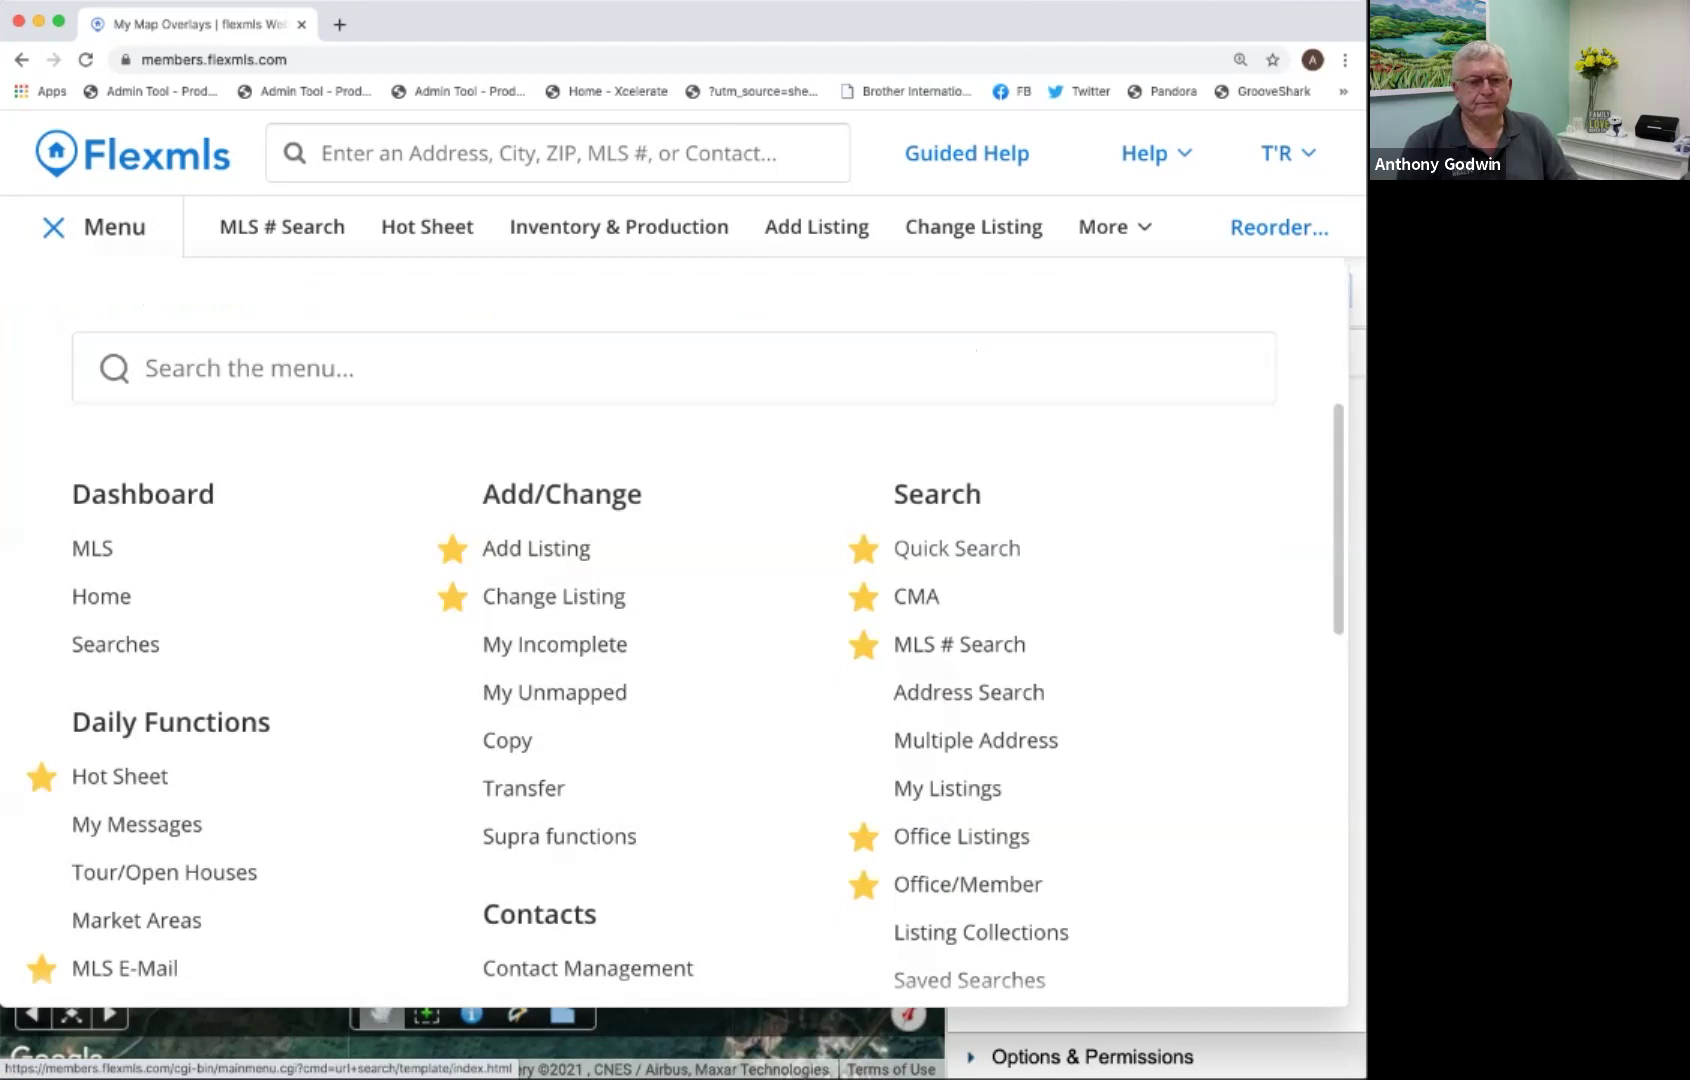
click(956, 548)
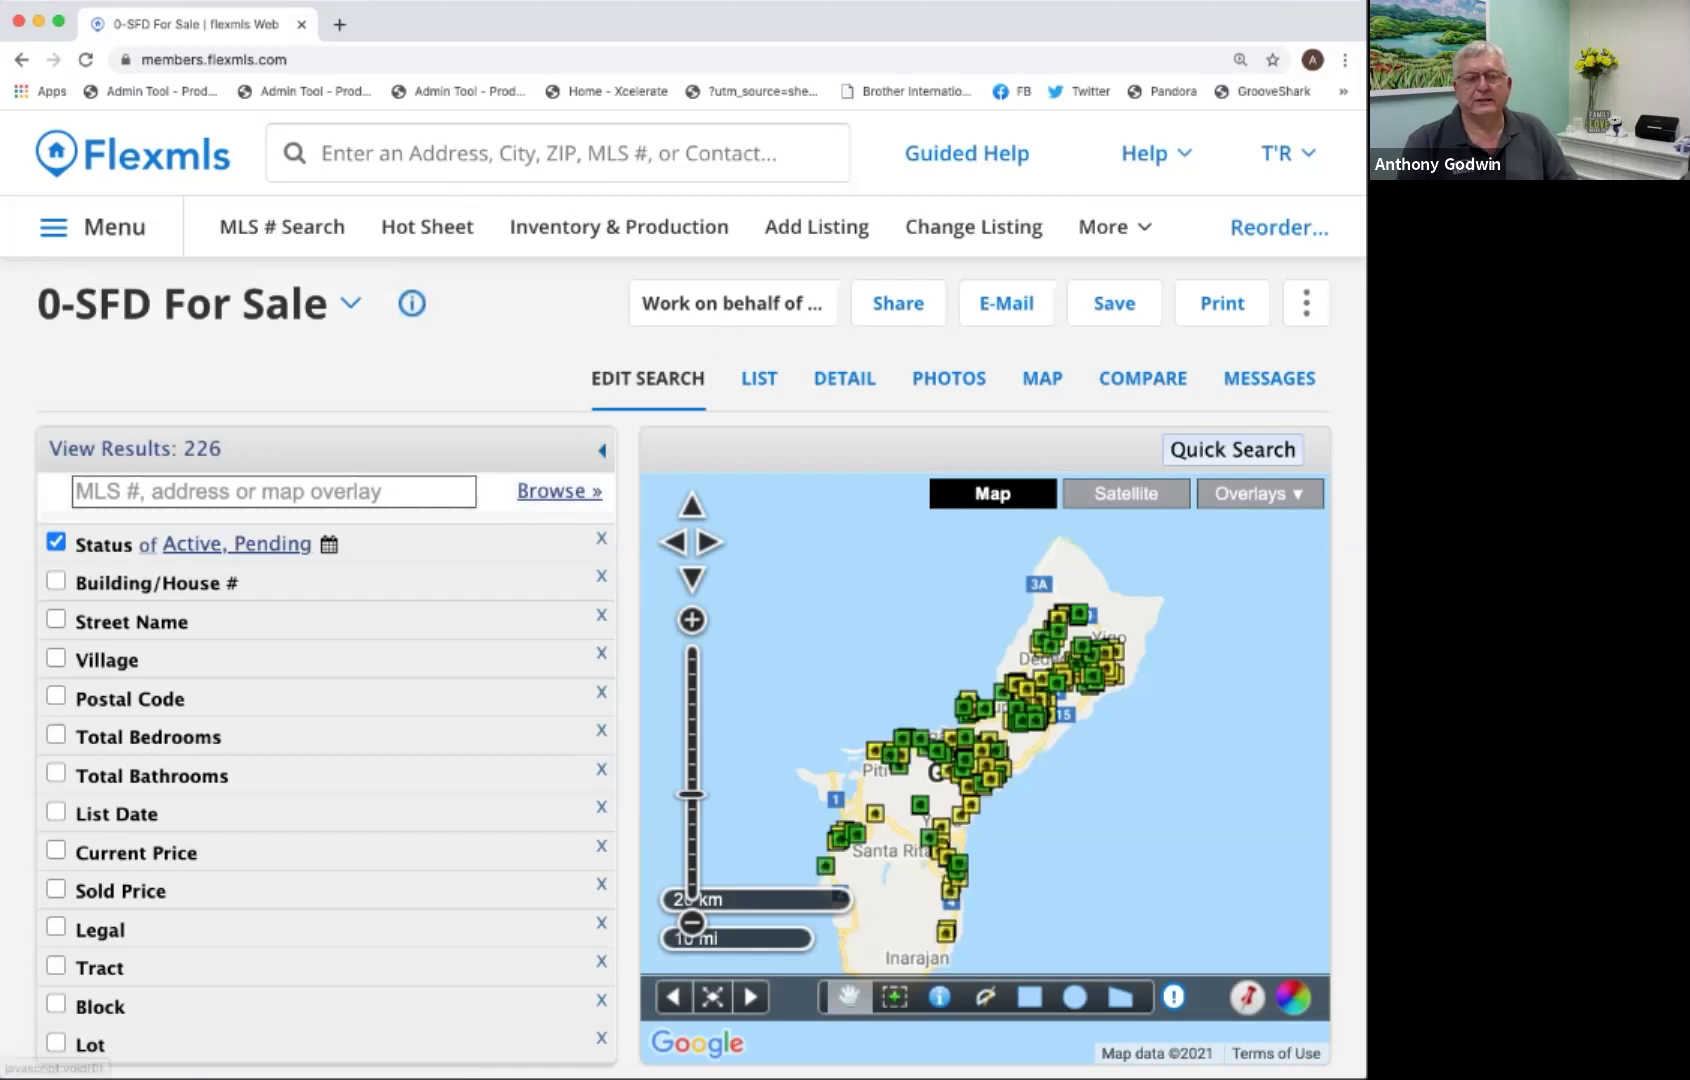
click(559, 491)
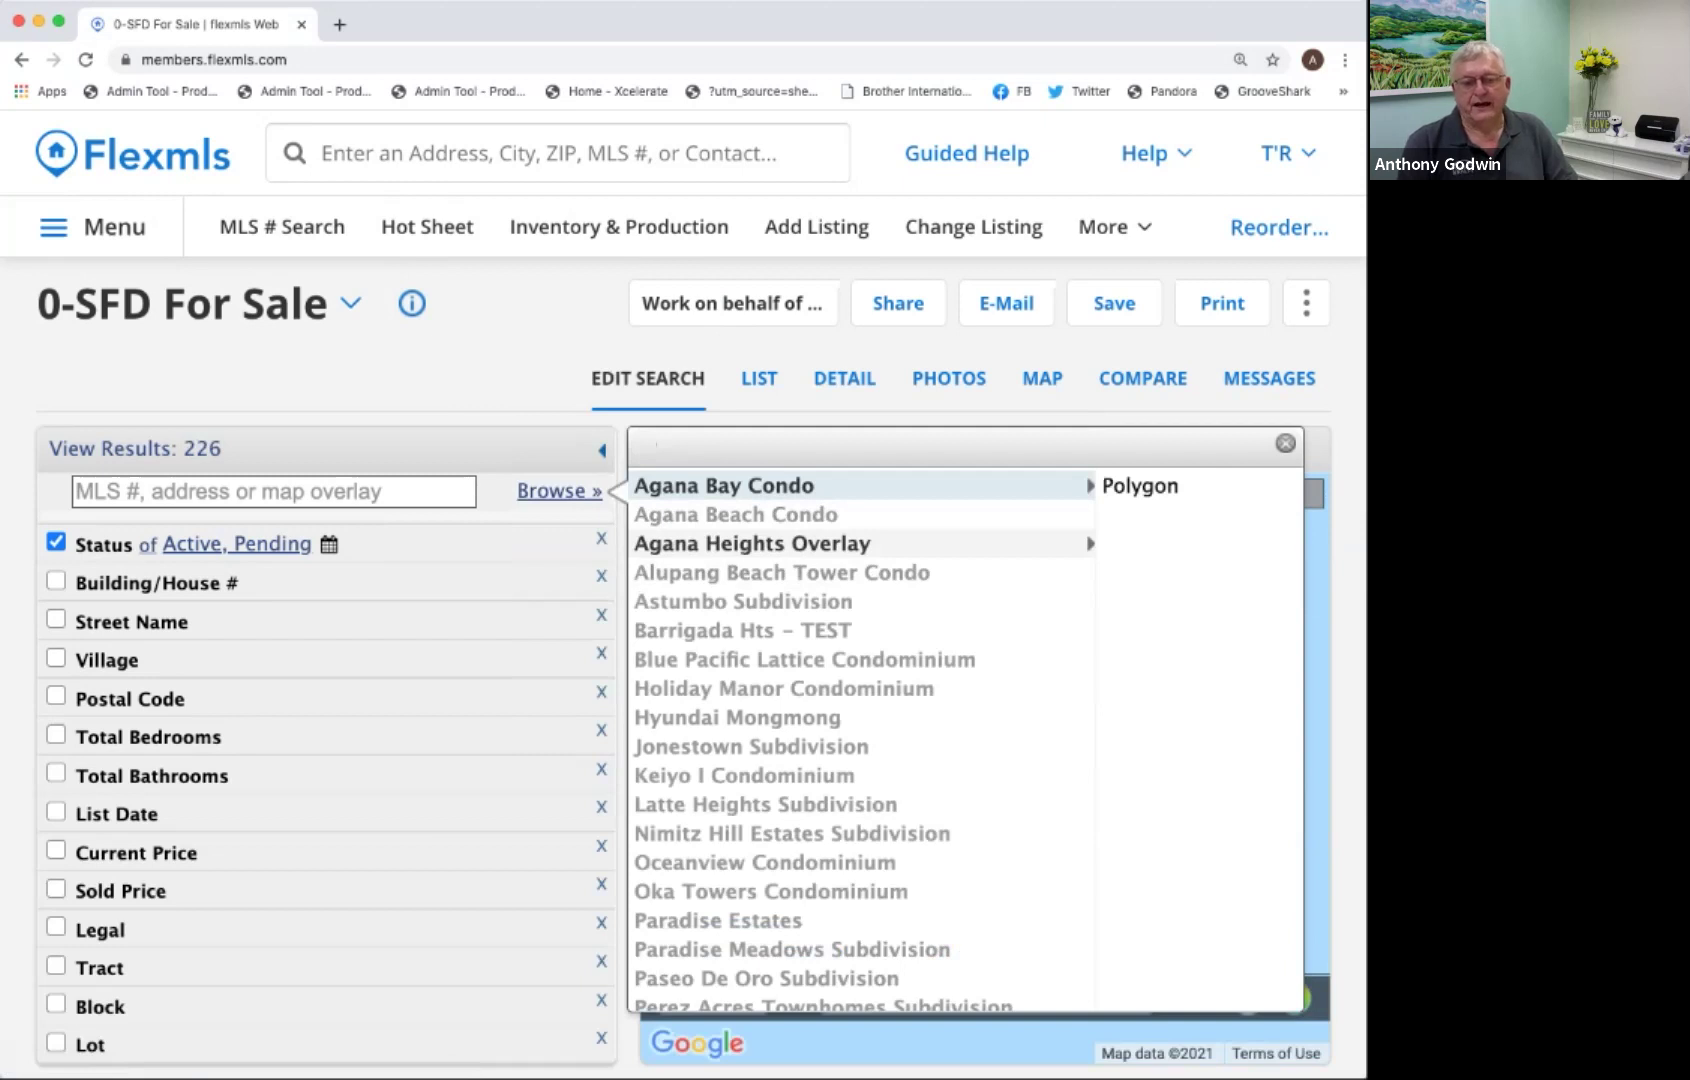
click(752, 543)
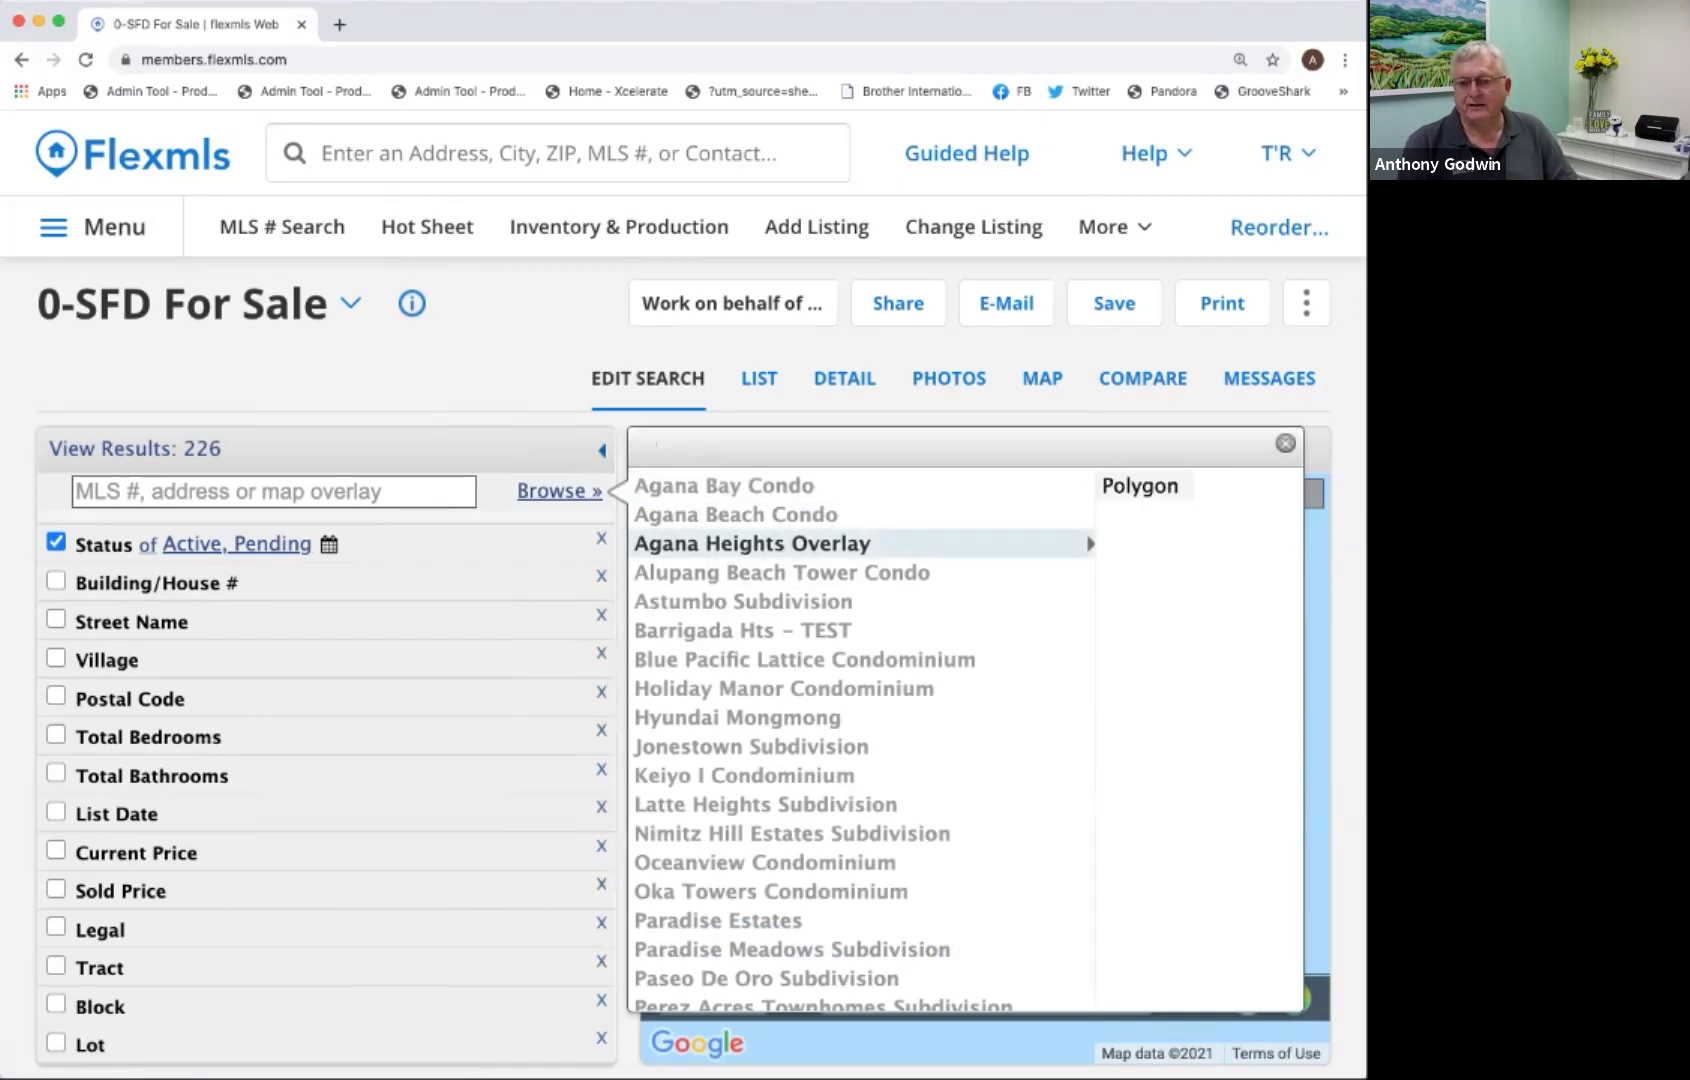
click(1140, 486)
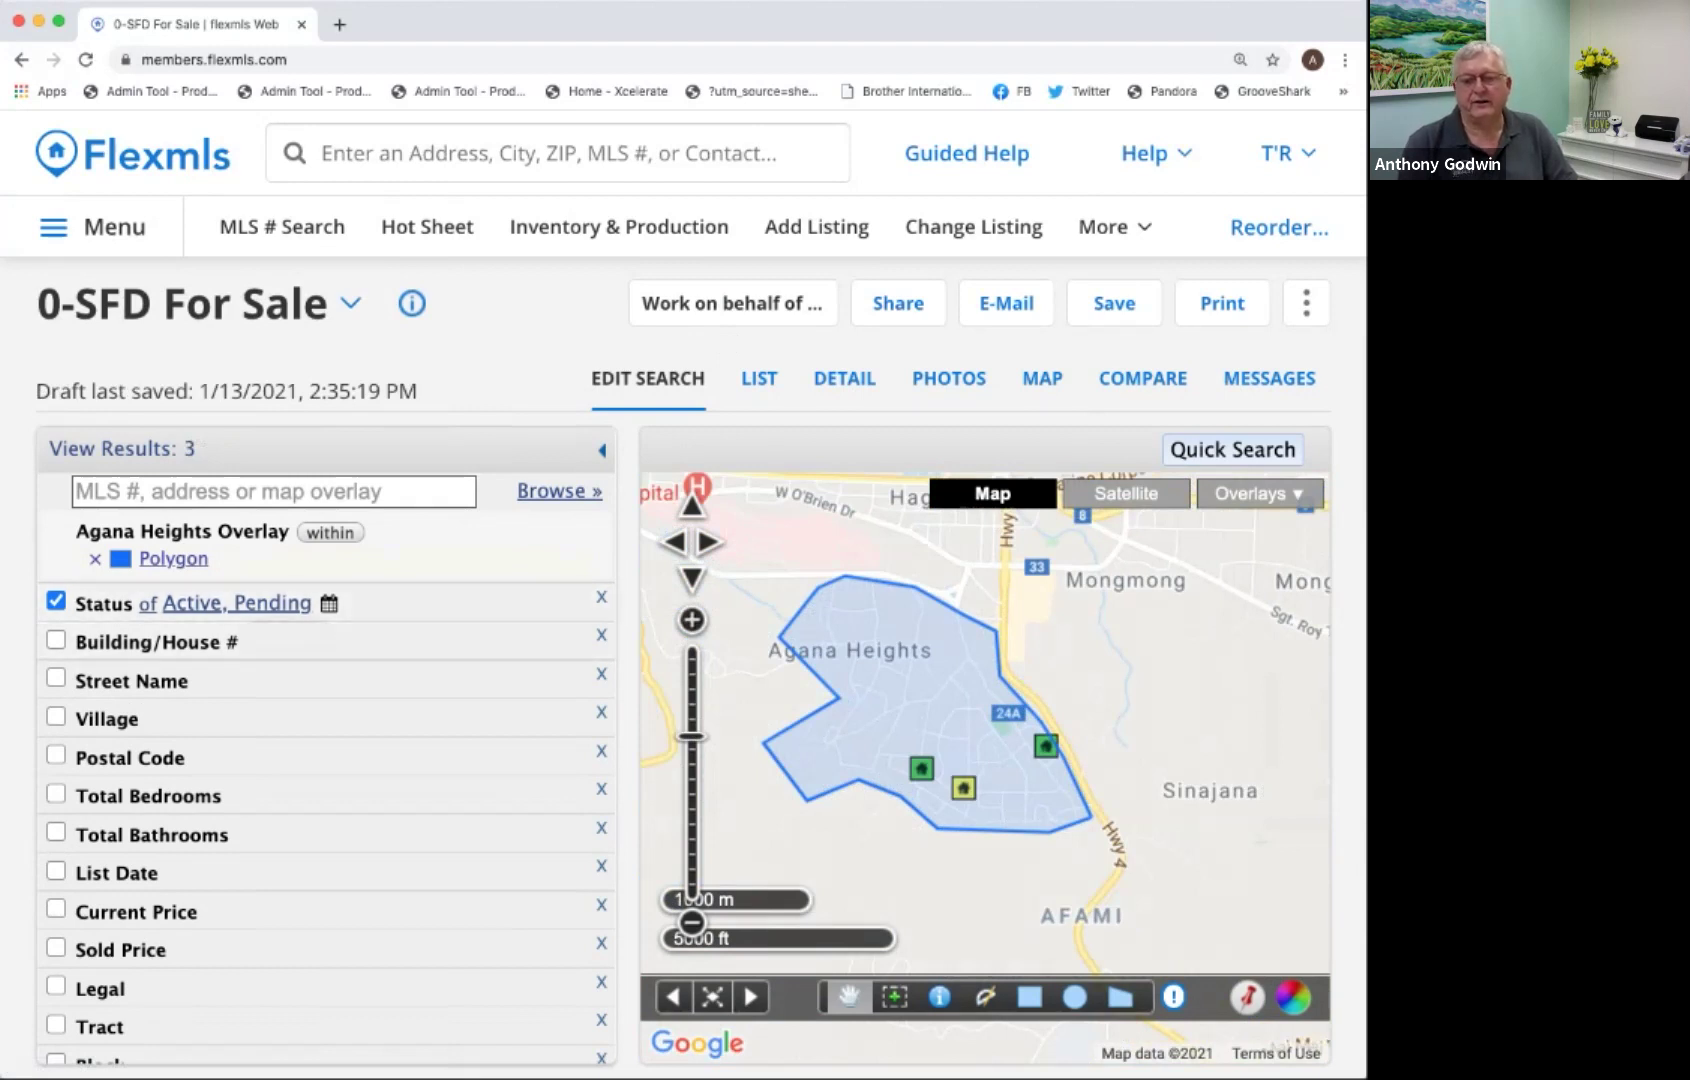
Open the map summary of the easternmost listing inside the Agana Heights polygon, beside Hwy 4.
click(1046, 746)
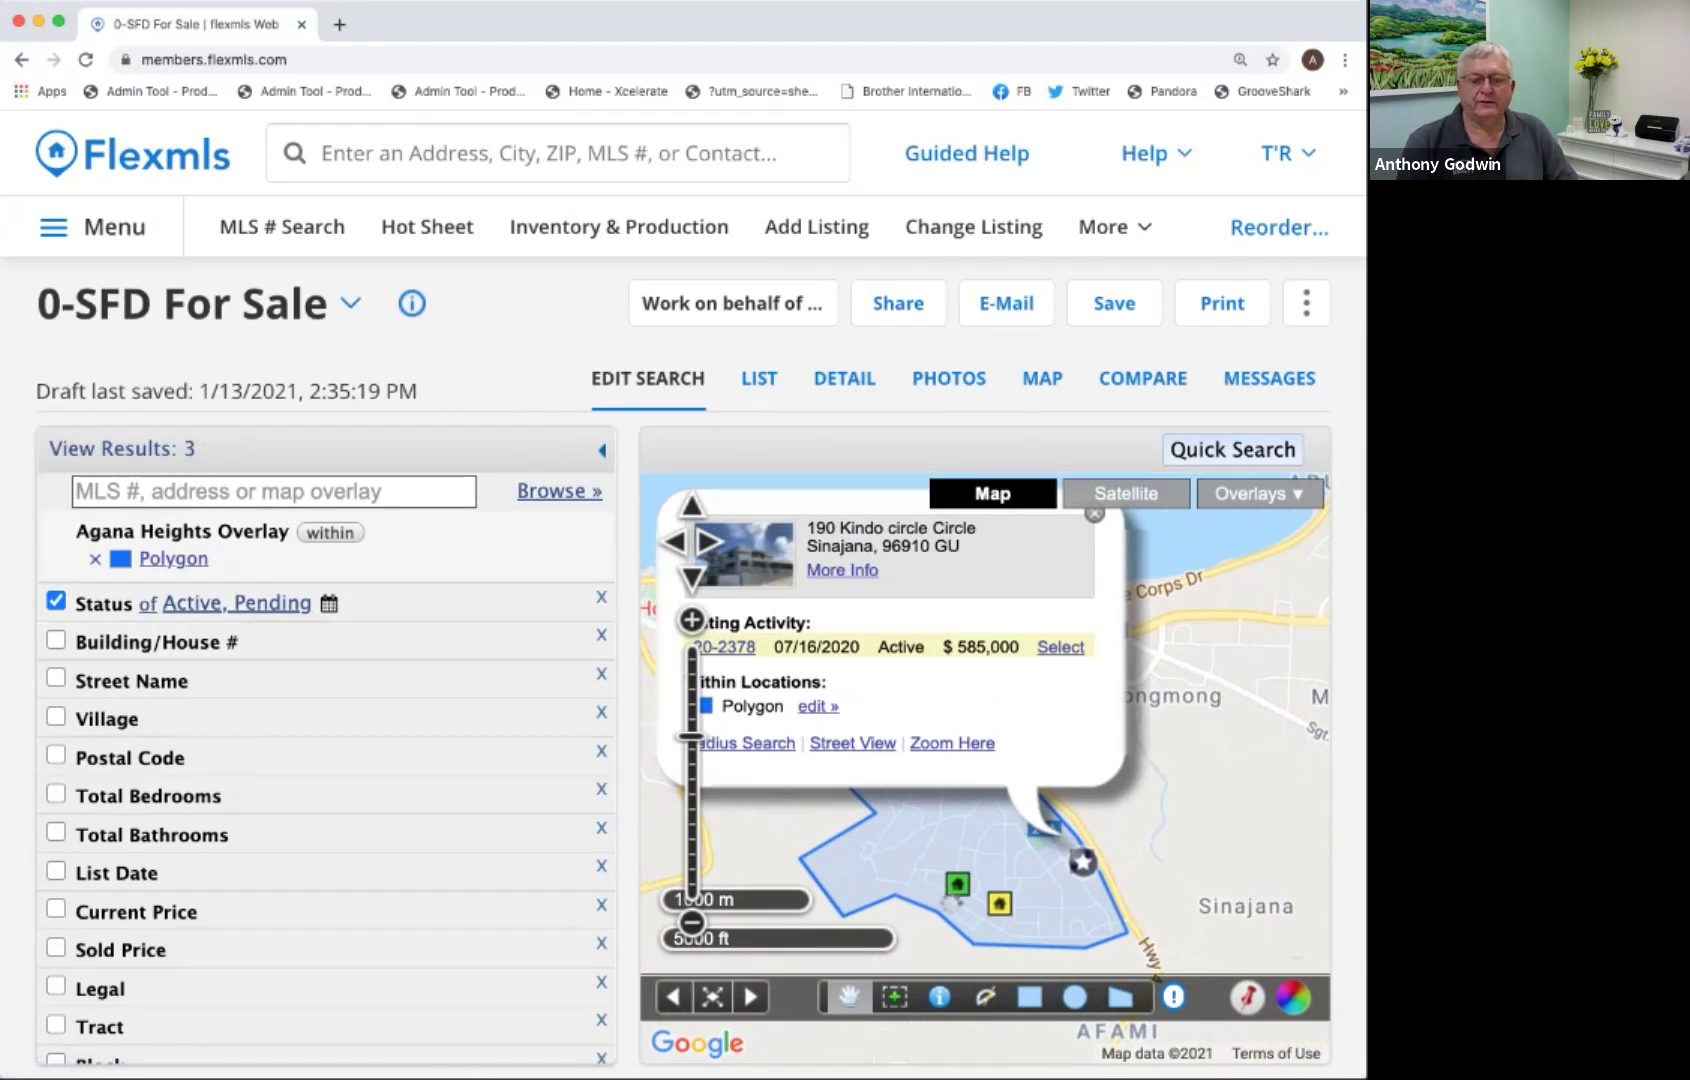
View the map summary of the westernmost listing inside the Agana Heights polygon, and close it.
click(957, 884)
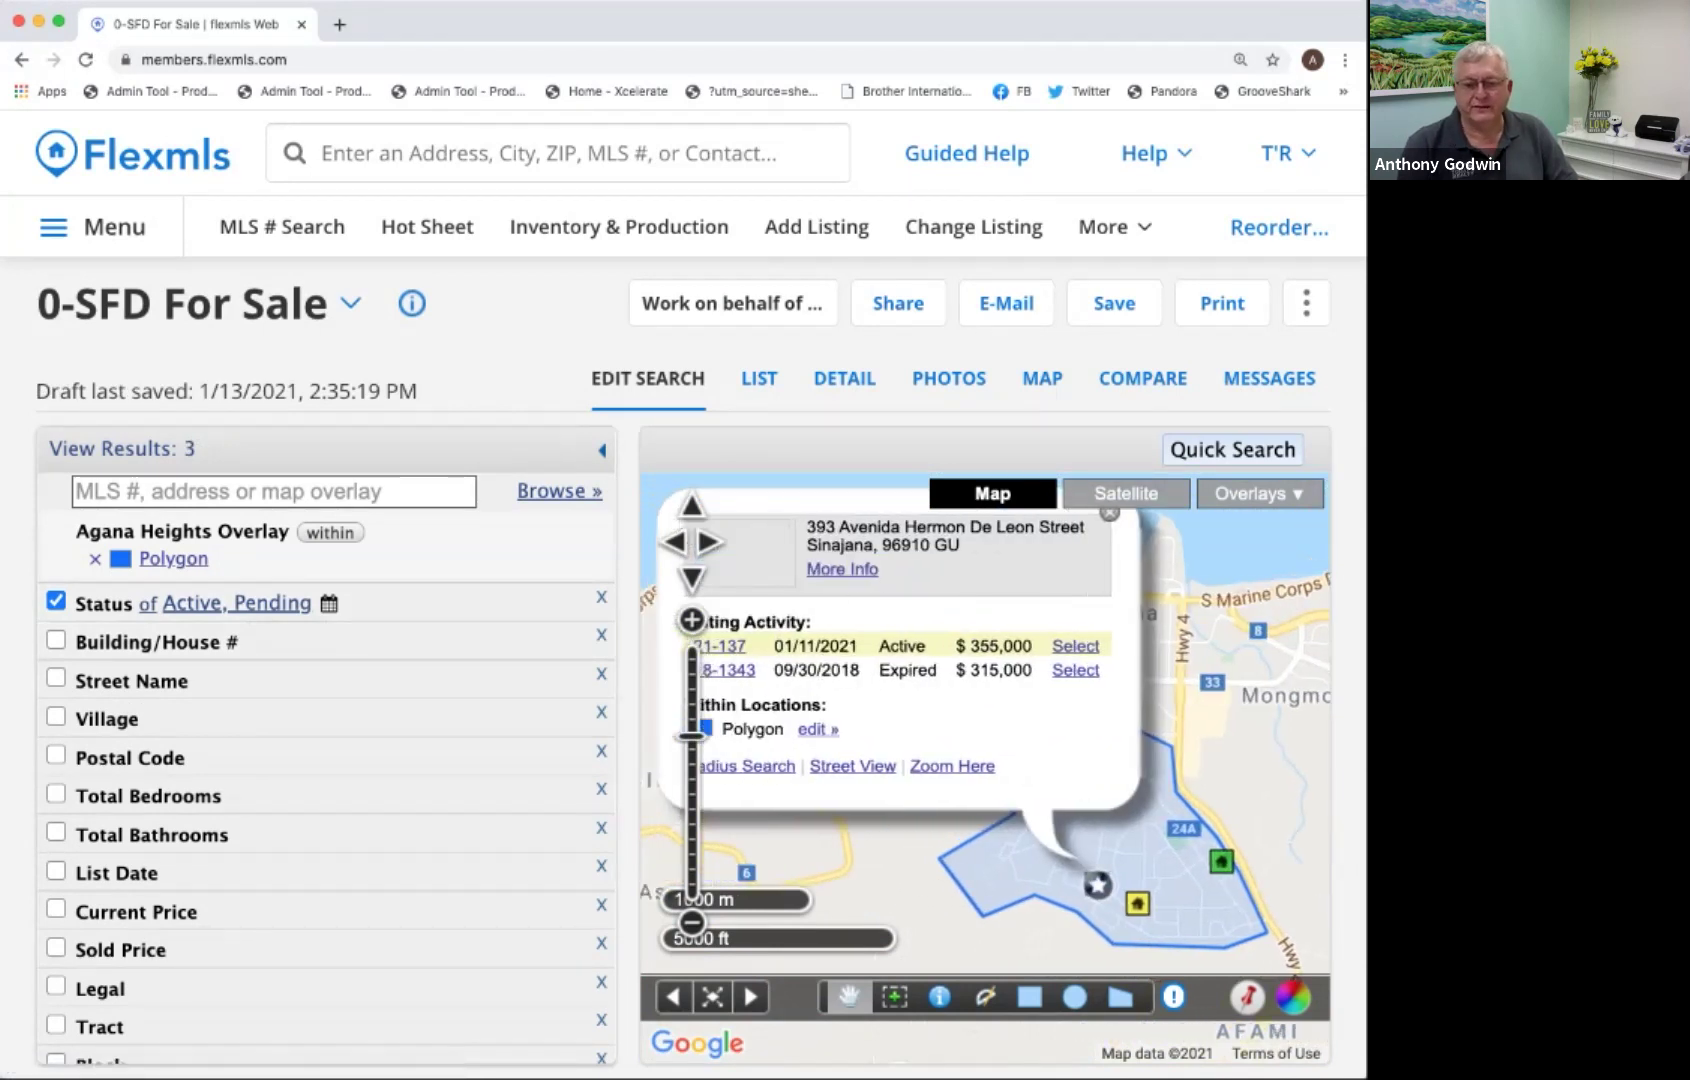
click(1109, 512)
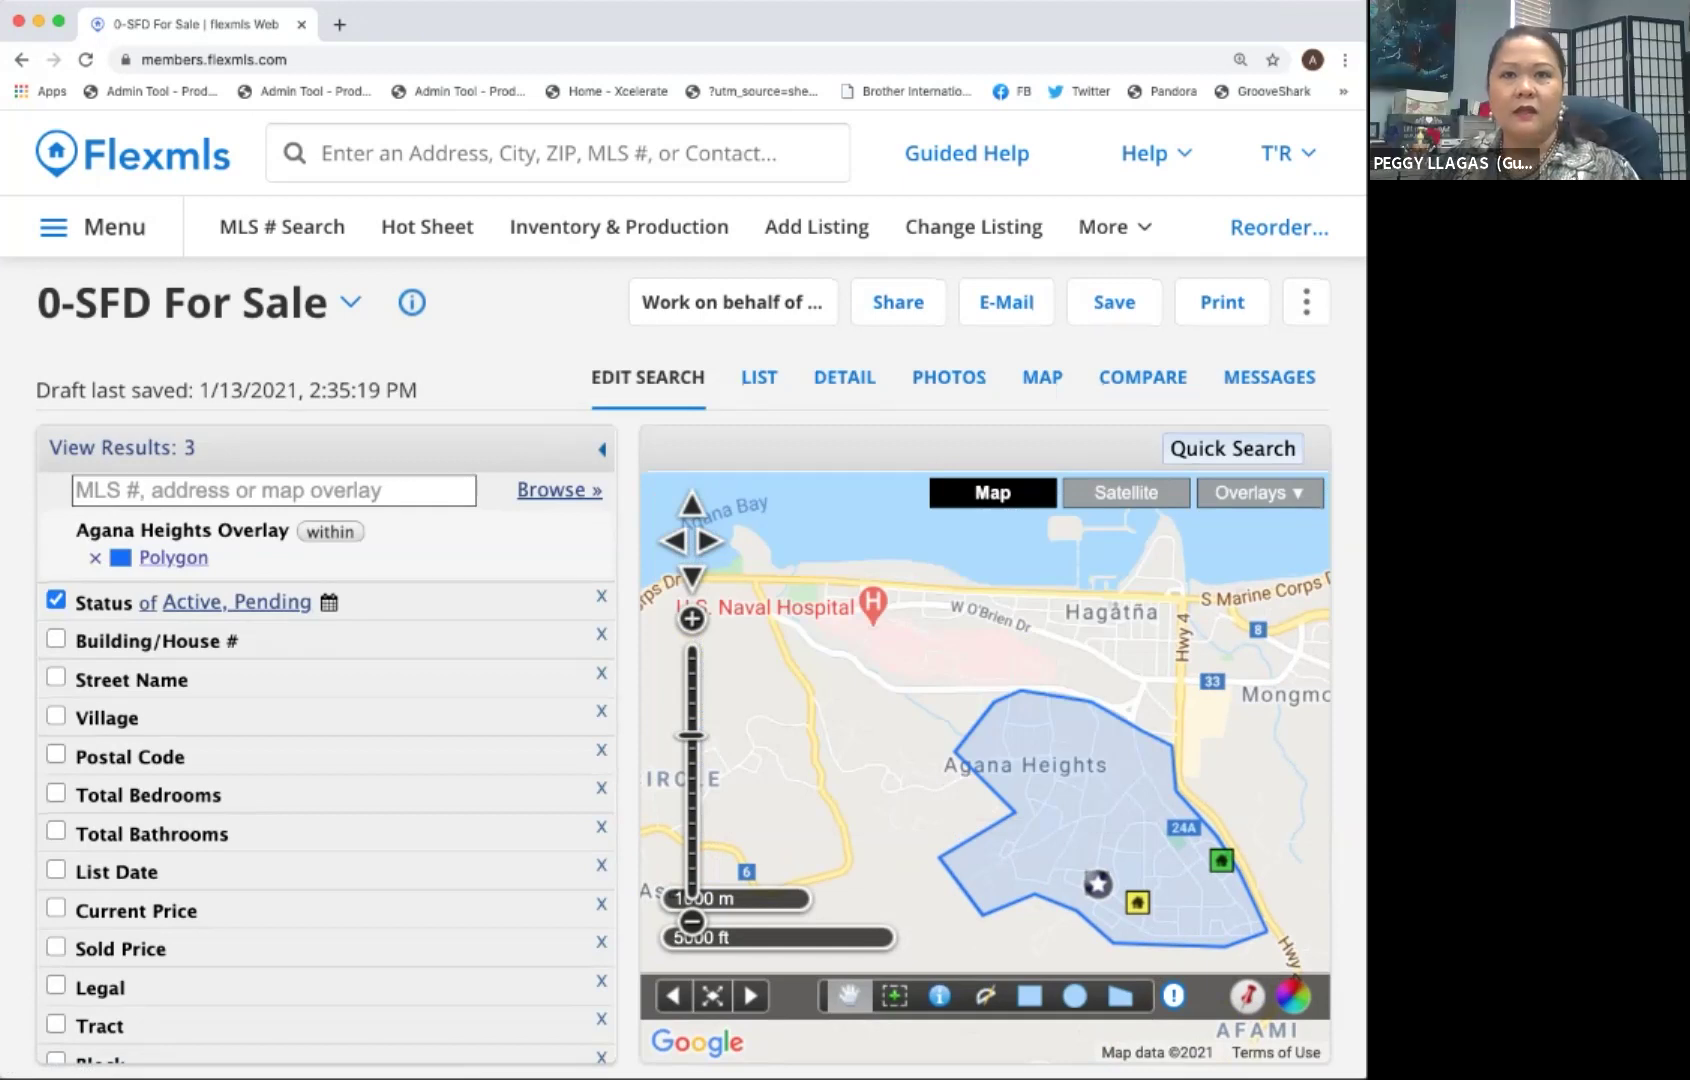
Examine the northern edge of the Agana Heights polygon up close, and the whole area with its listing markers.
drag(1098, 800, 1014, 798)
drag(1022, 655, 1040, 635)
scroll(1039, 634, down, 1)
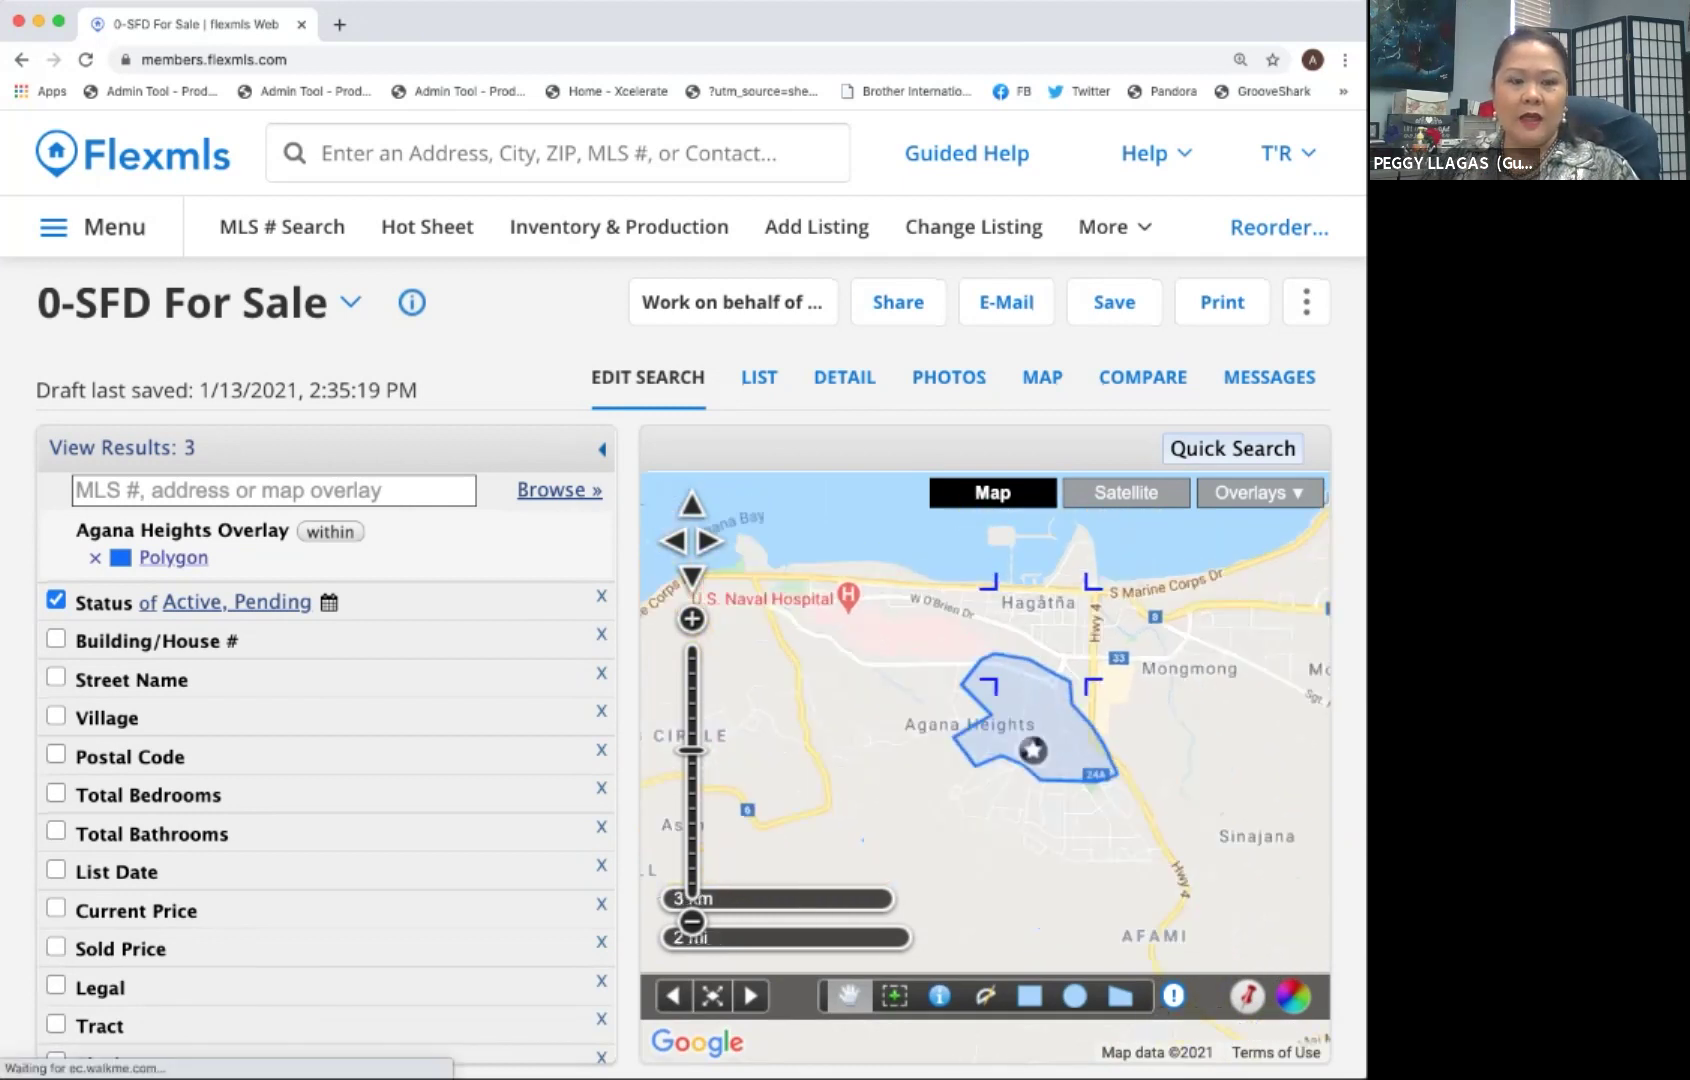
scroll(1048, 655, up, 1)
scroll(1071, 645, up, 1)
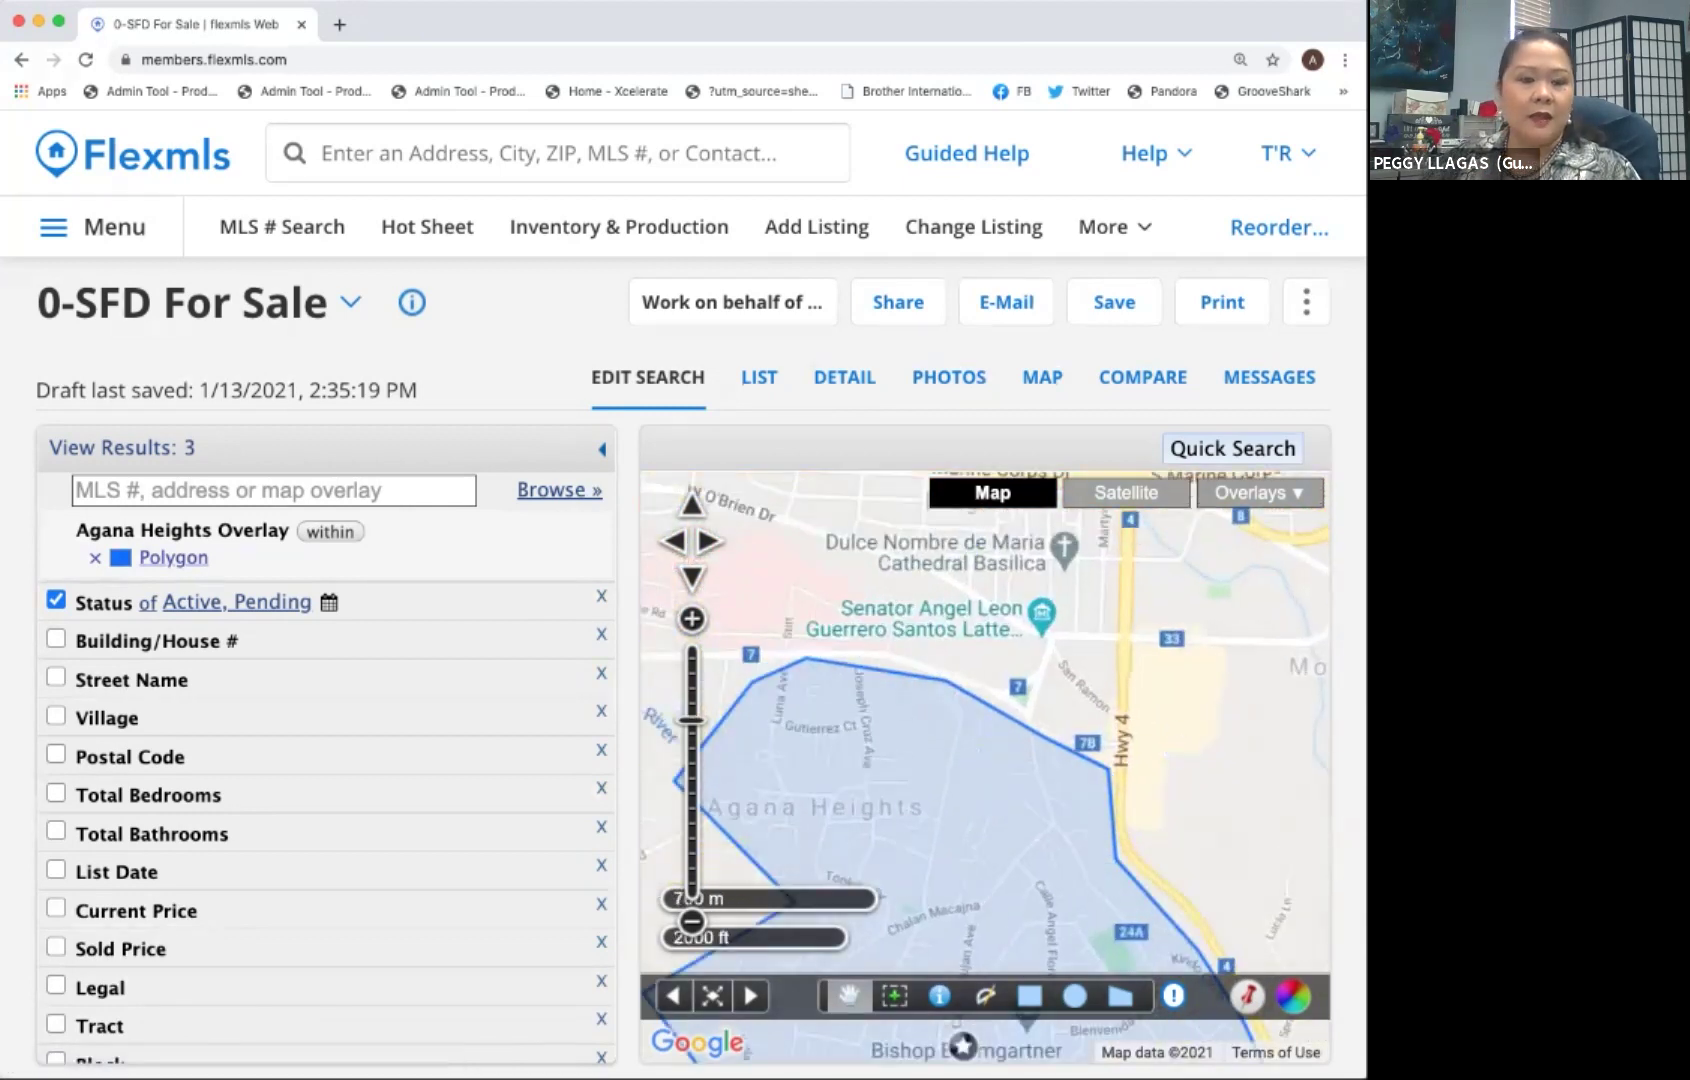
drag(860, 665, 1007, 627)
scroll(1007, 627, up, 2)
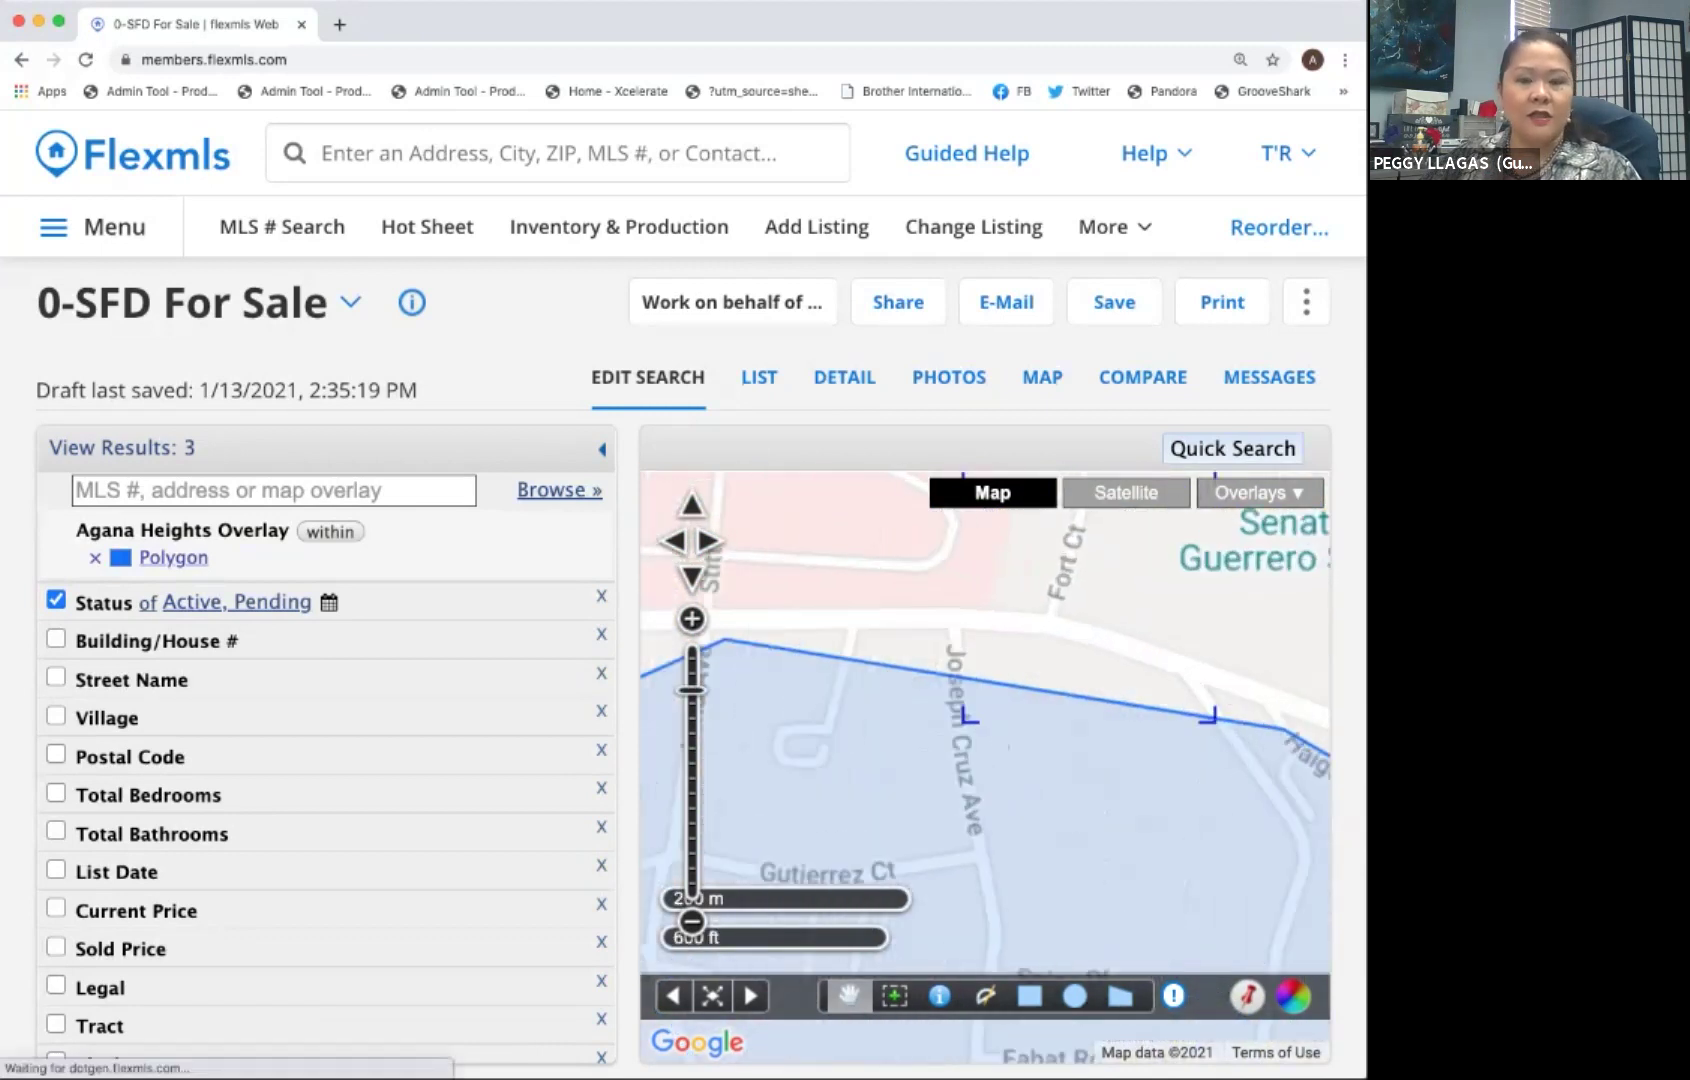
scroll(1142, 648, down, 1)
scroll(984, 766, down, 1)
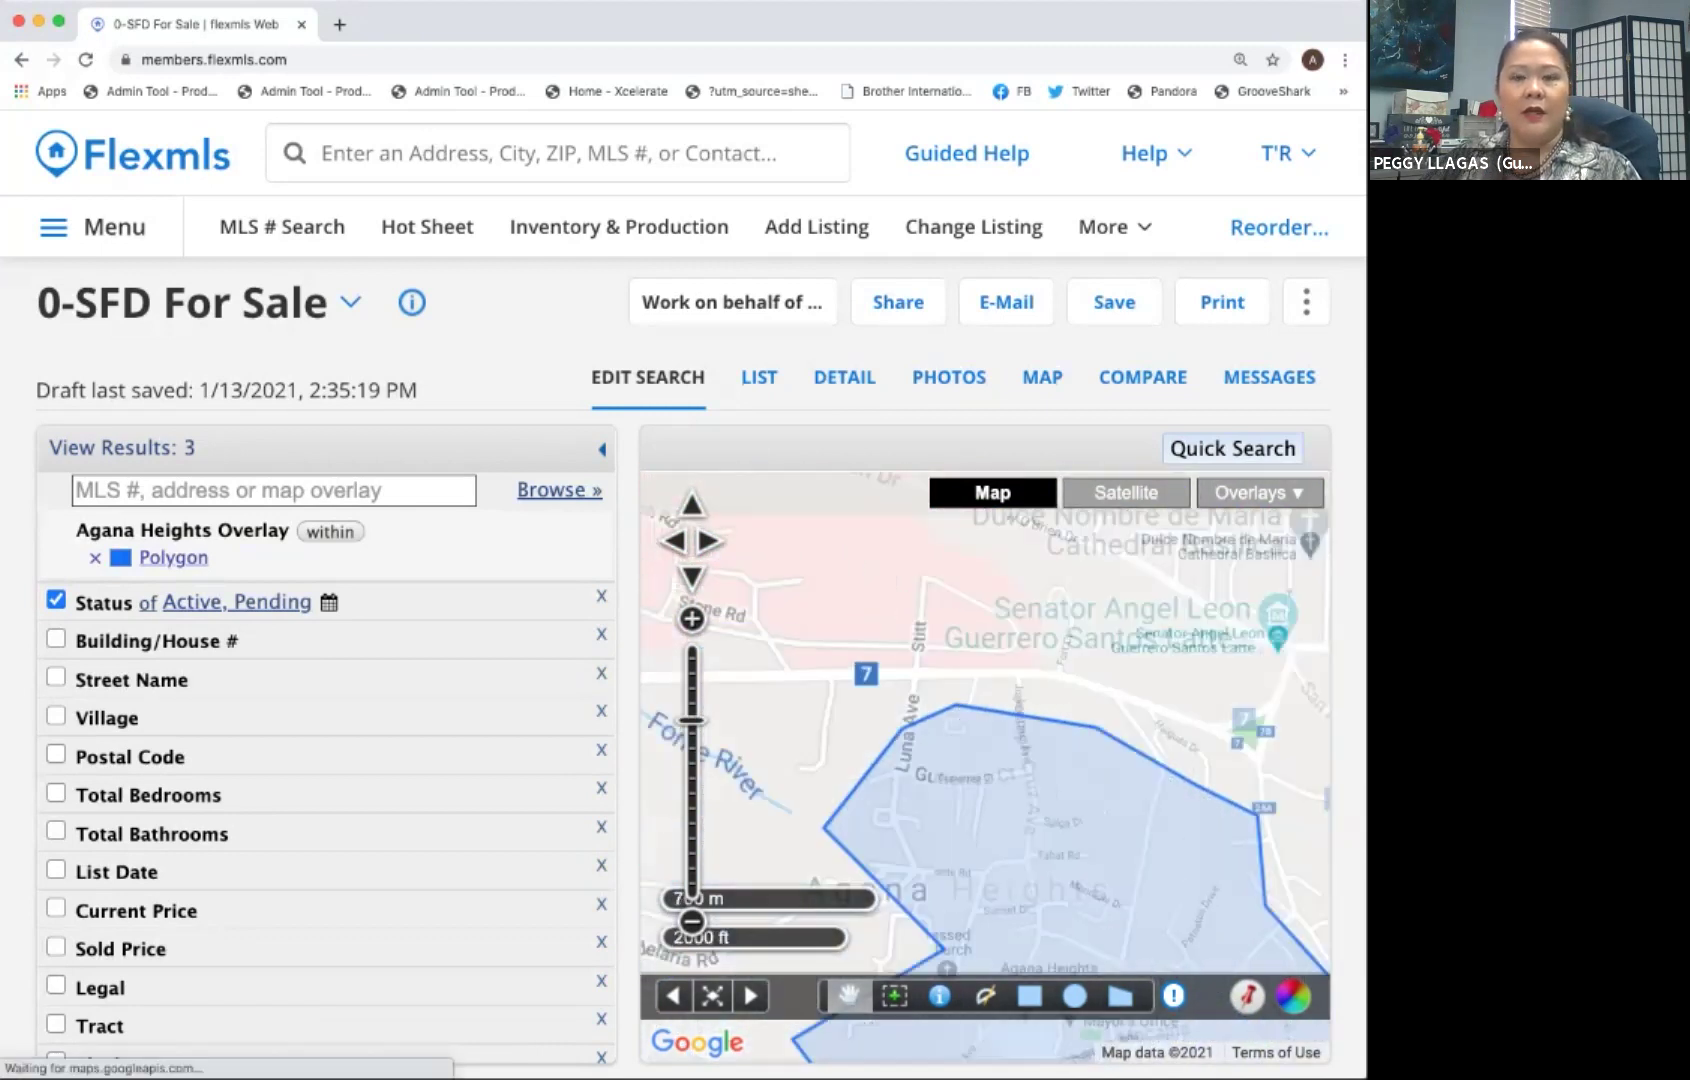
scroll(900, 540, down, 2)
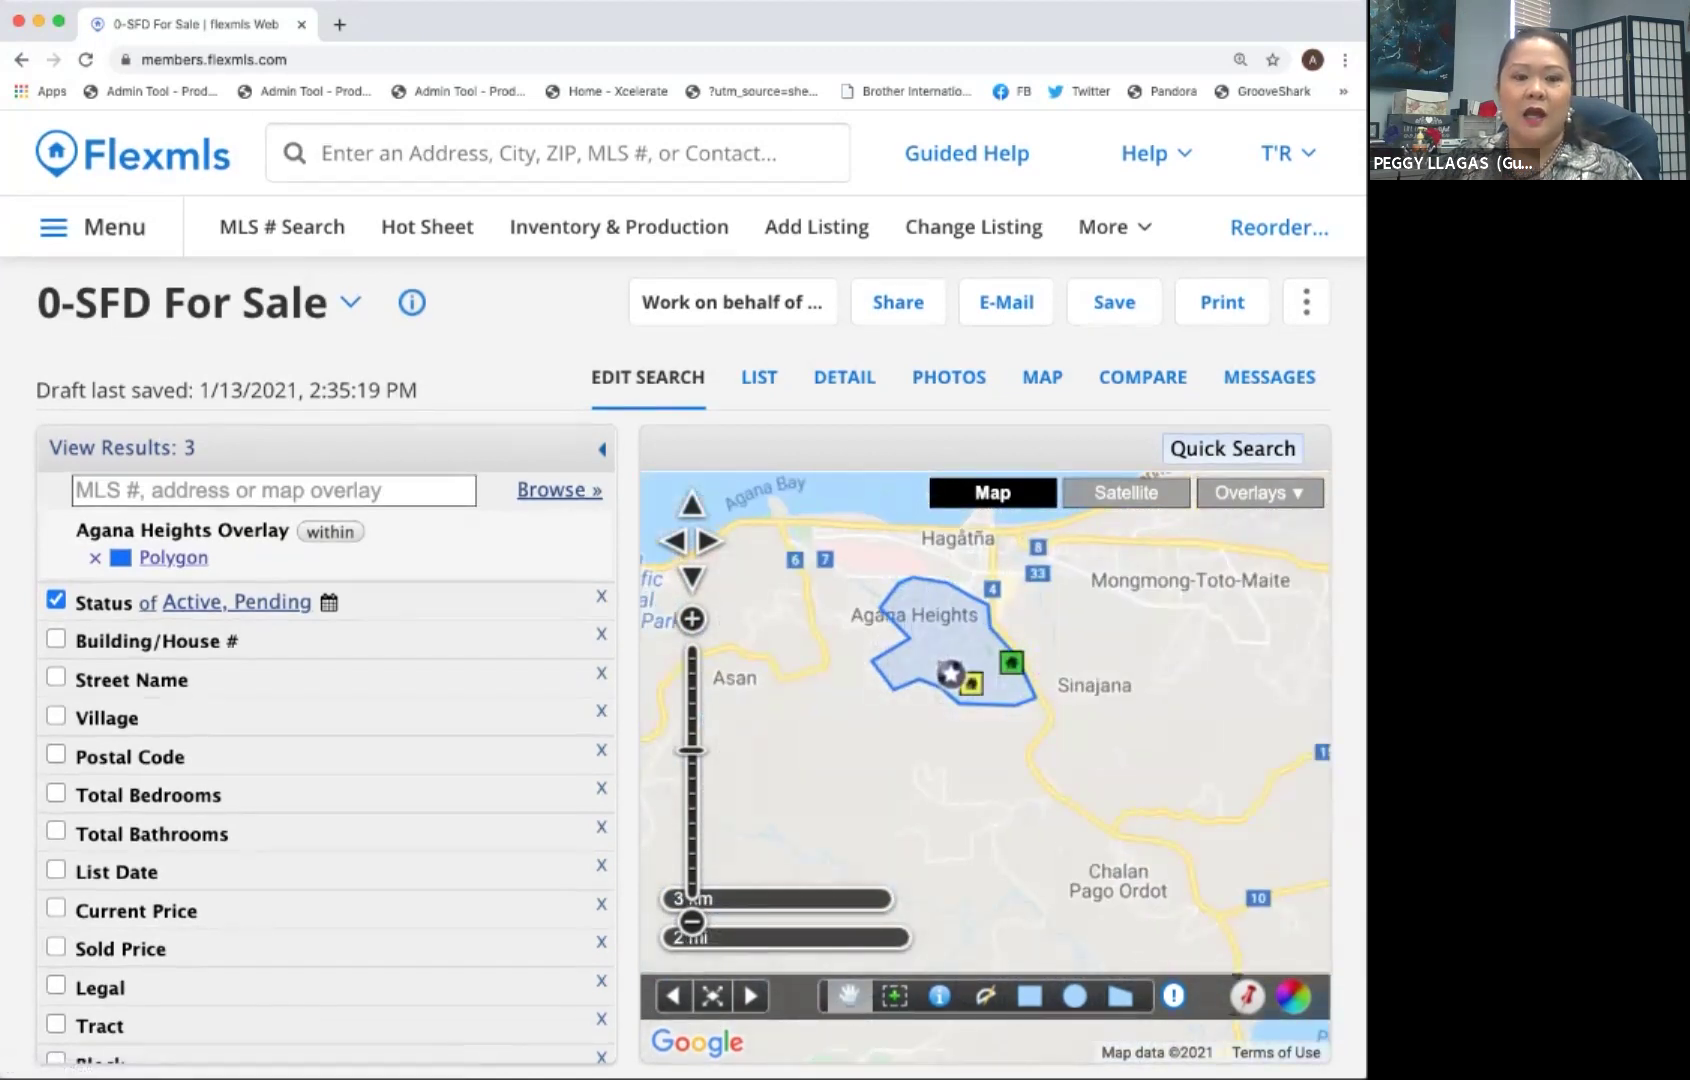
scroll(812, 554, up, 1)
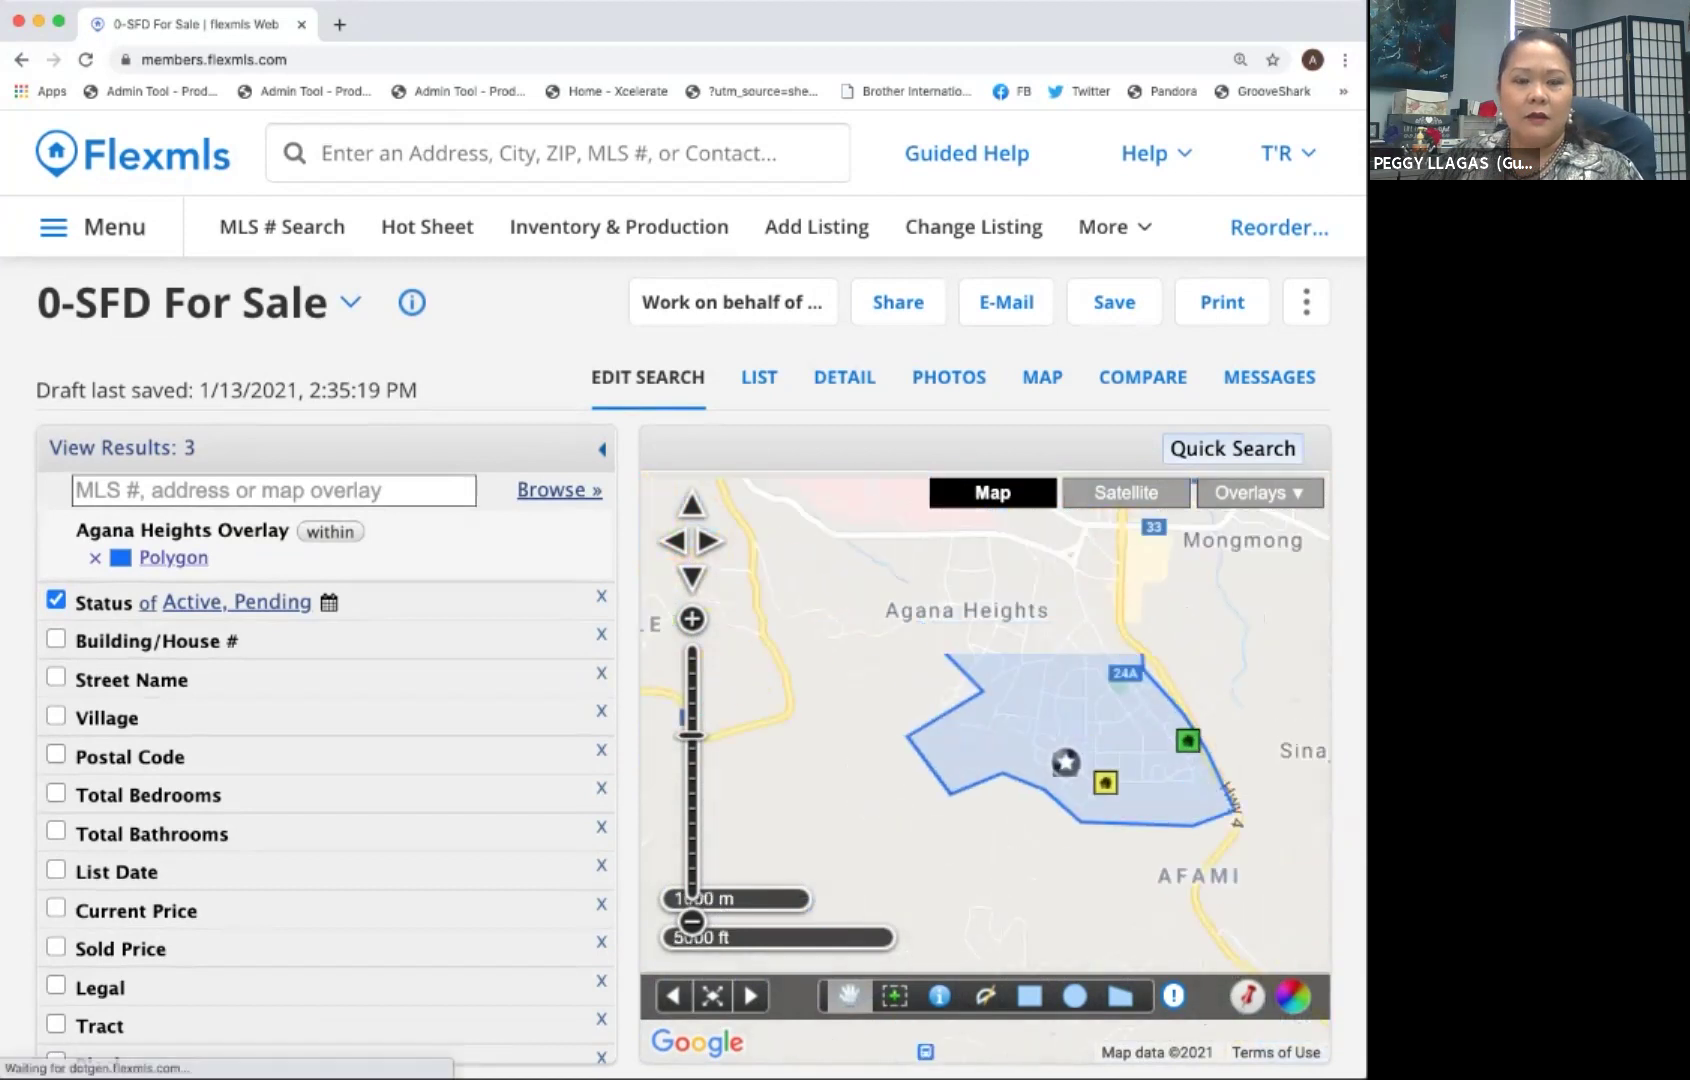
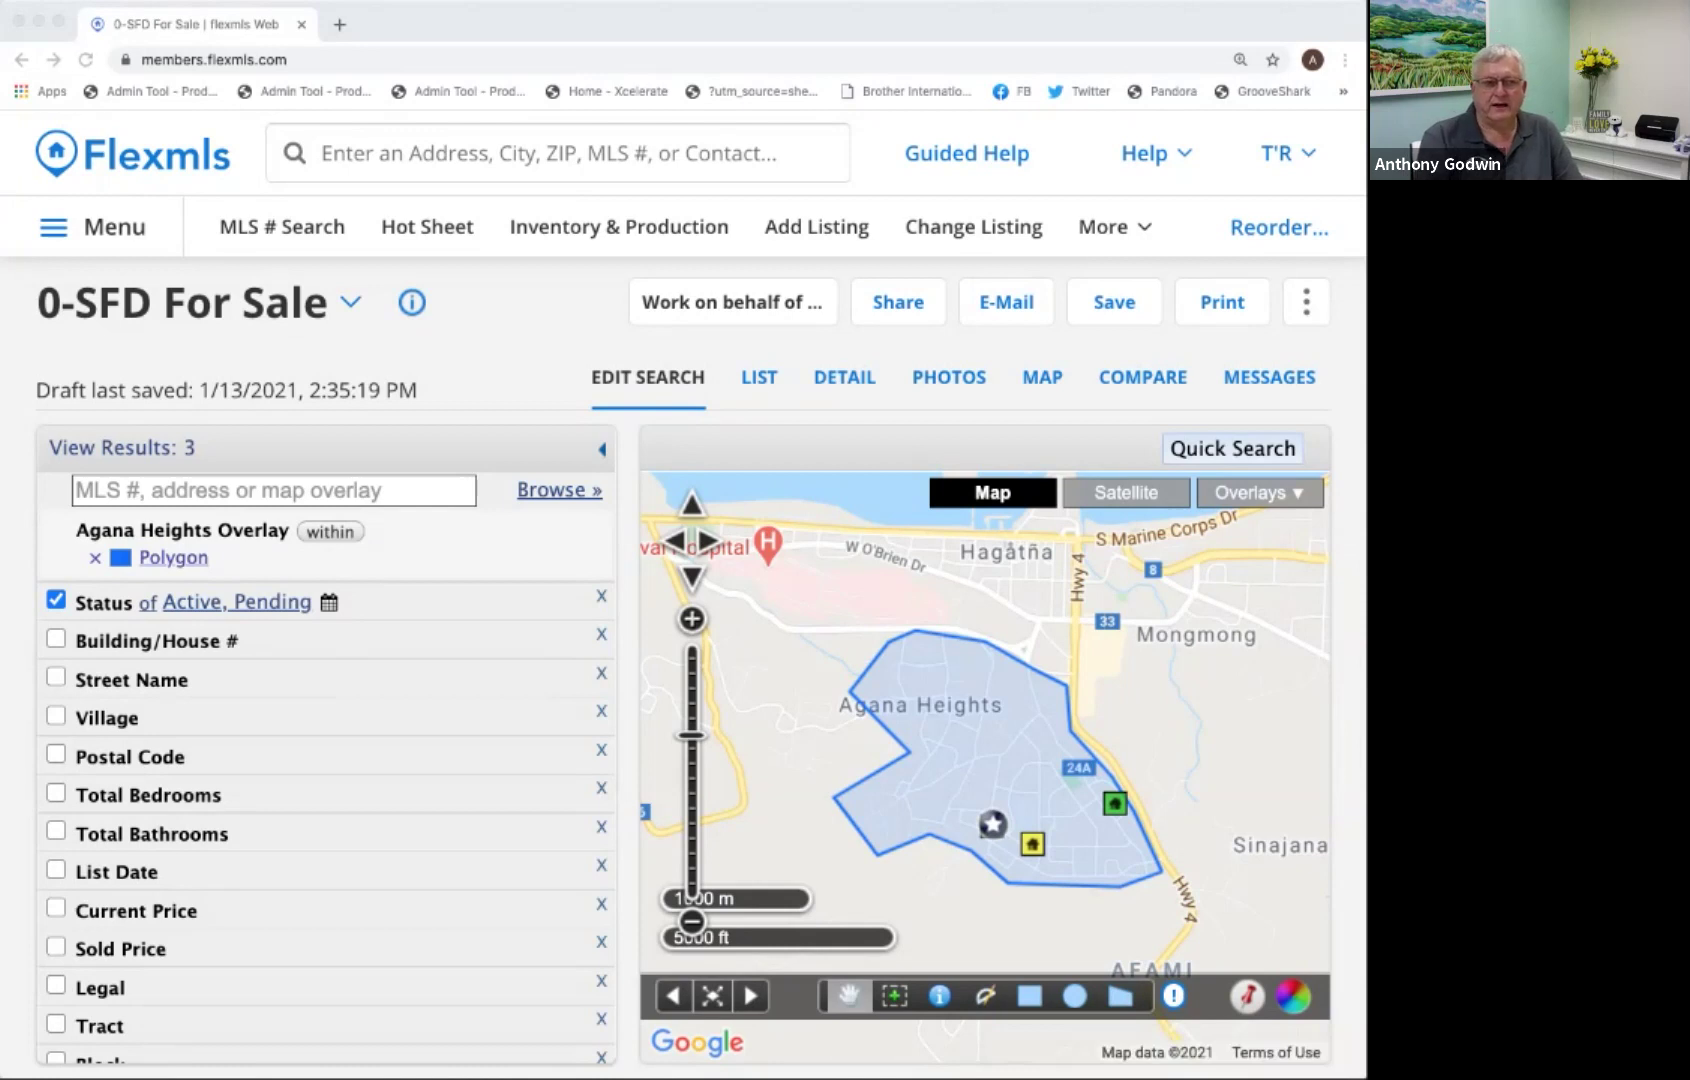
key(super+Tab)
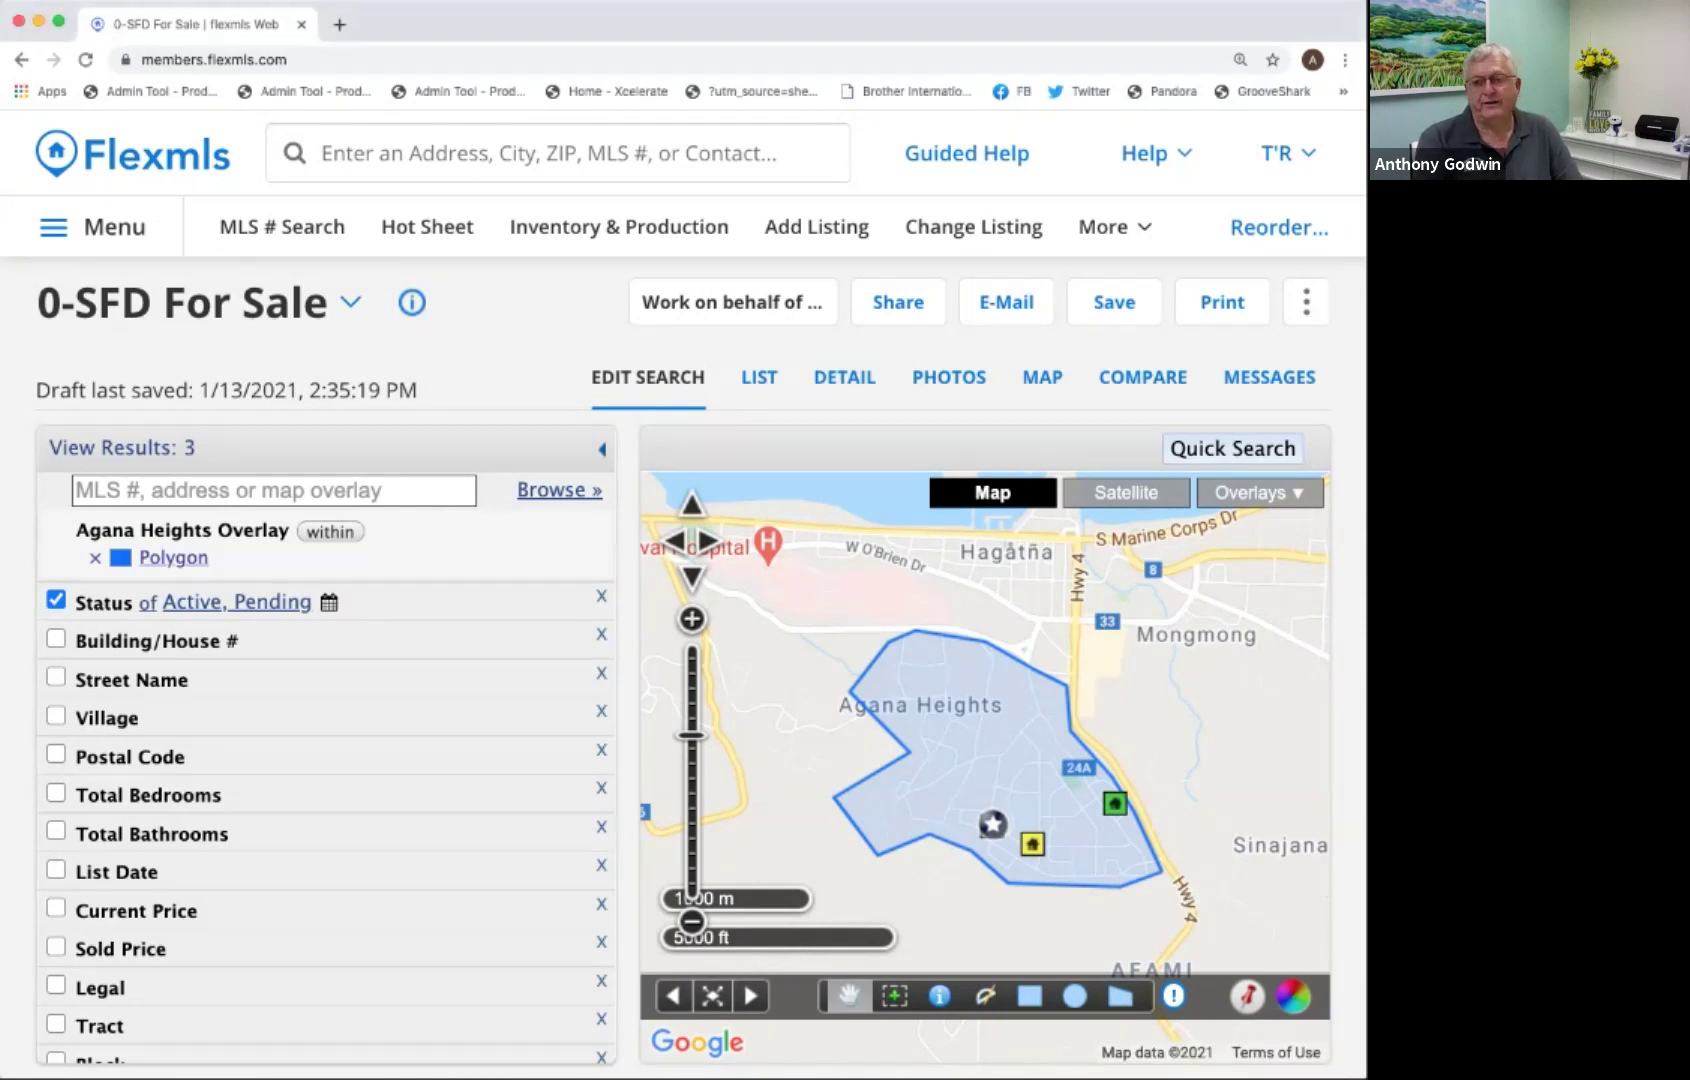
key(super+Tab)
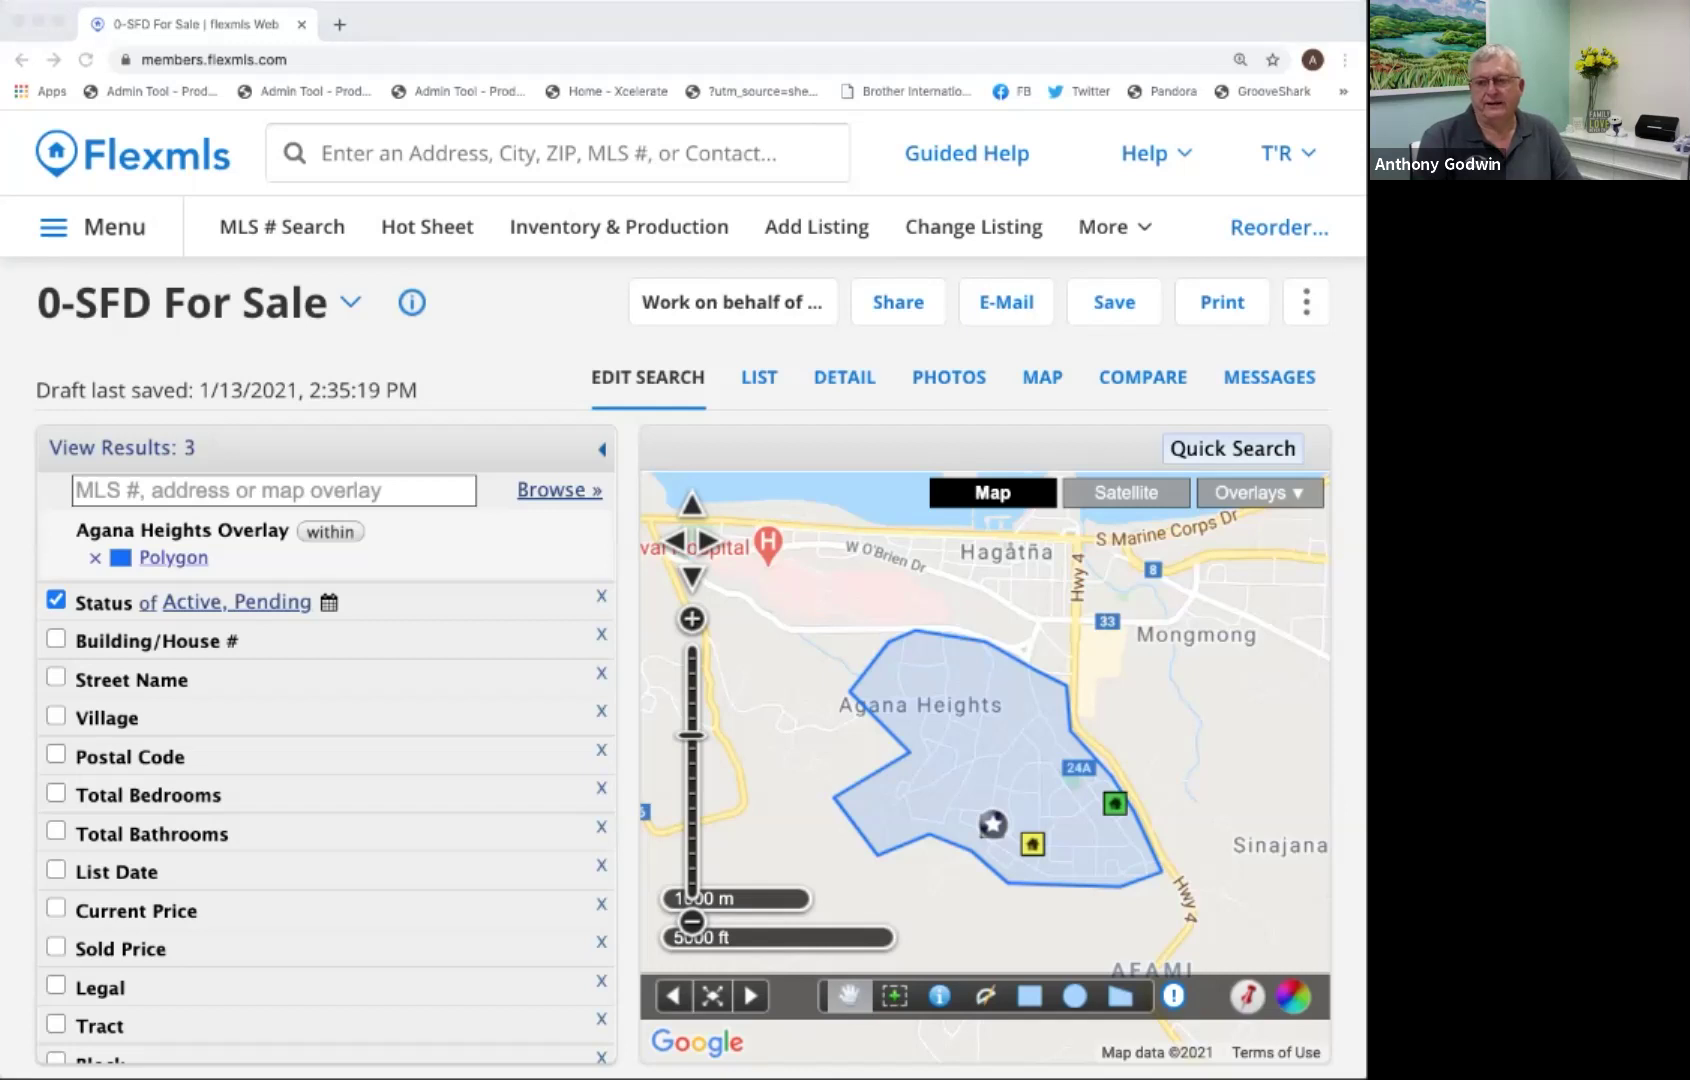